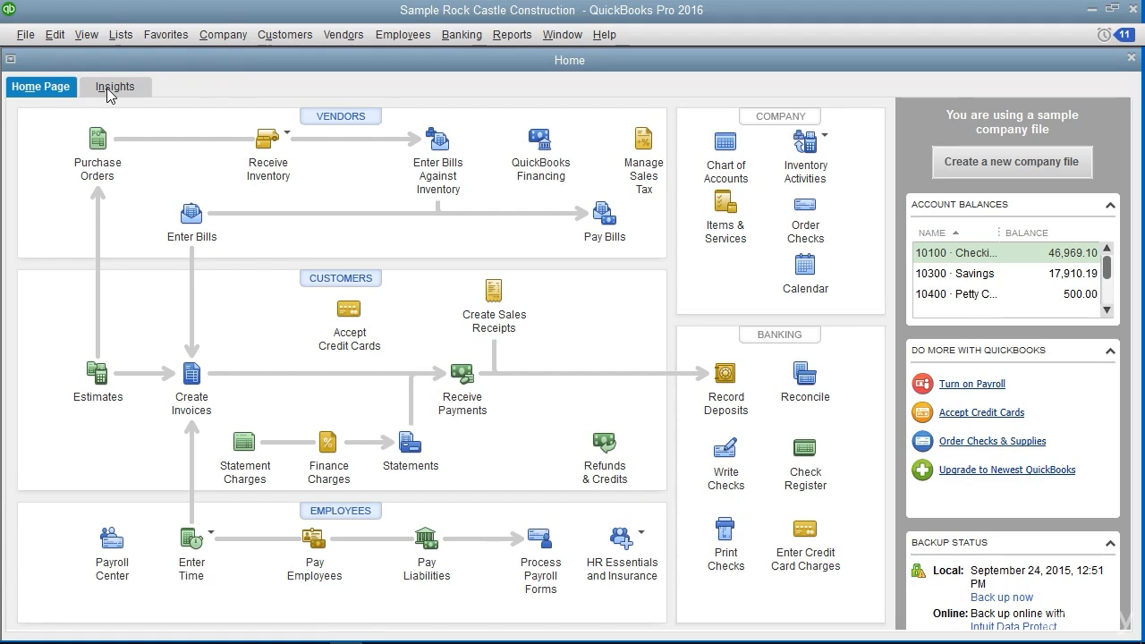
View the company's Insights page and return to the Home Page
{"action": "left_click", "coordinate": [109, 89]}
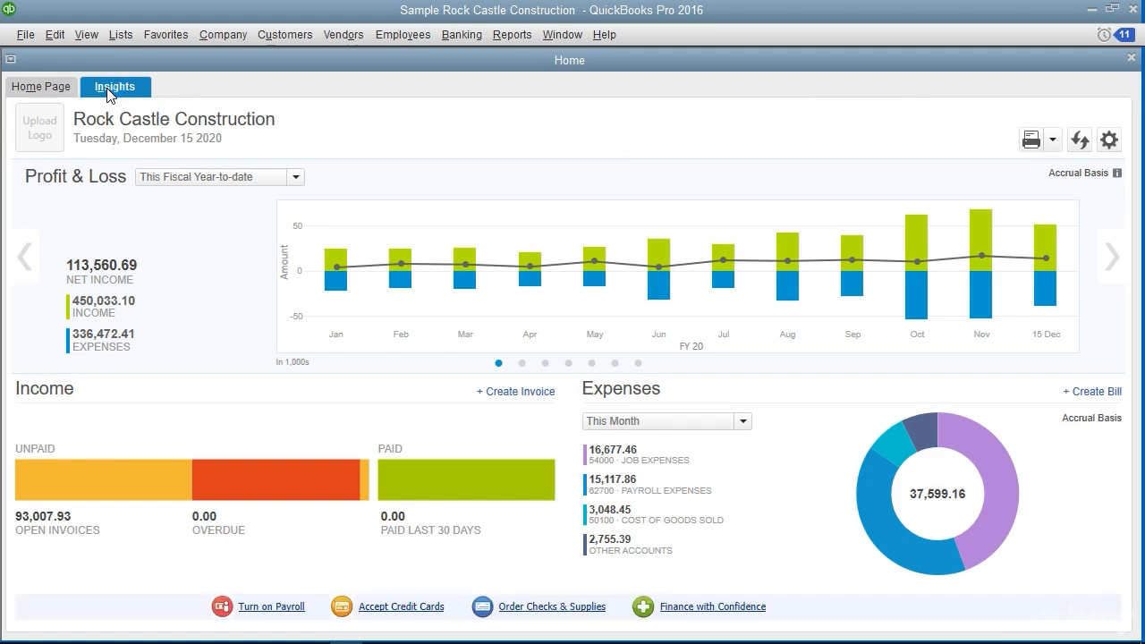
{"action": "left_click", "coordinate": [39, 90]}
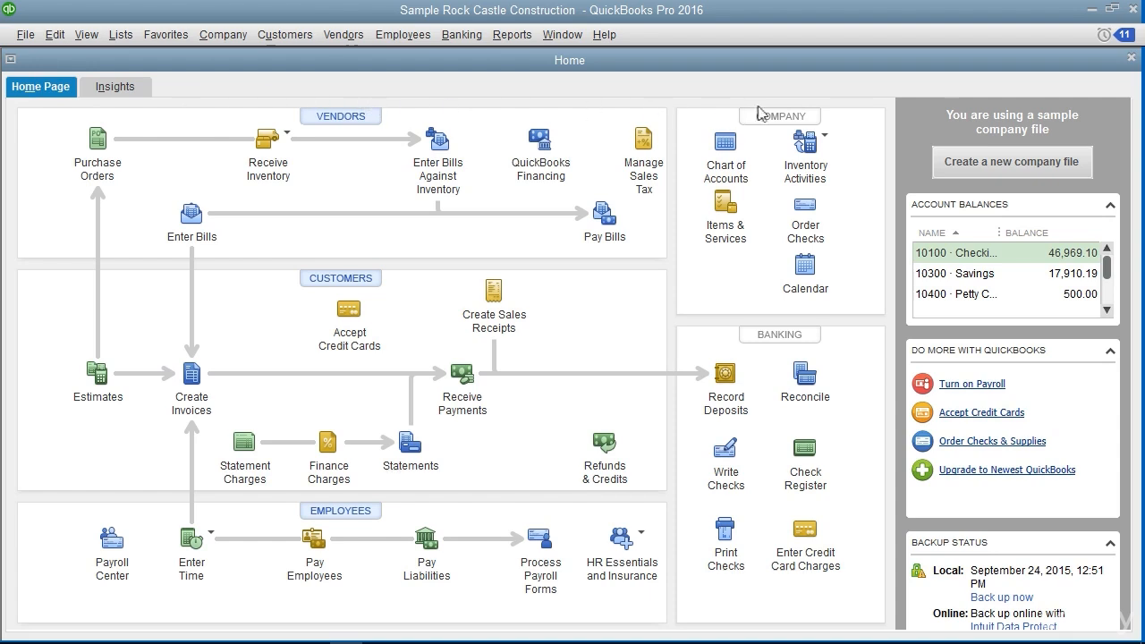
Close the Home window and reopen the Home Page
{"action": "left_click", "coordinate": [1129, 59]}
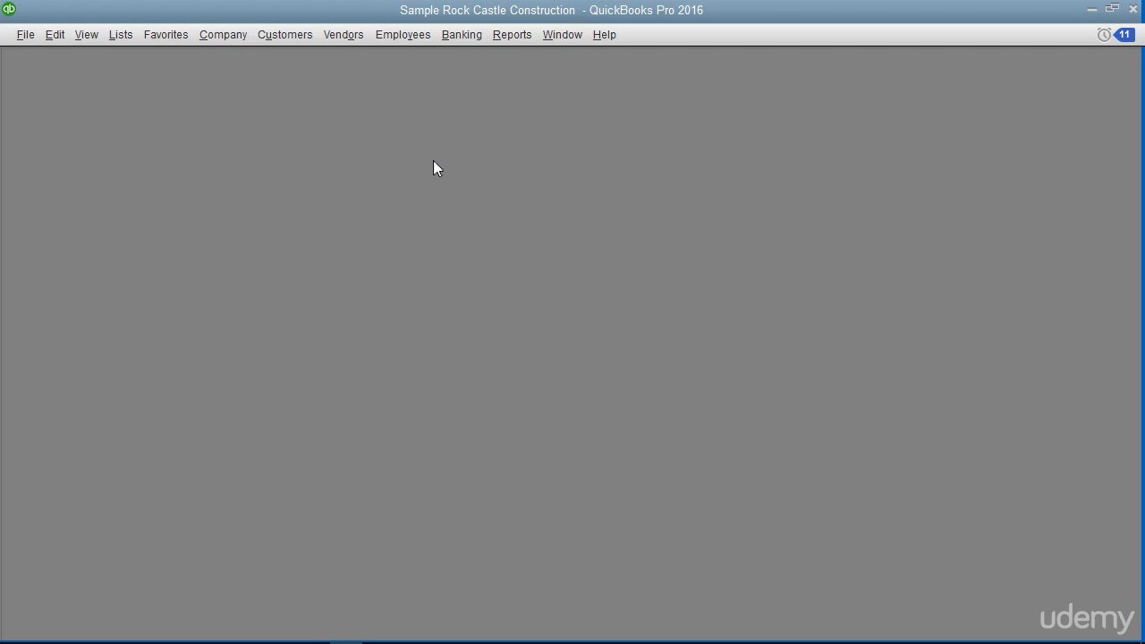
{"action": "left_click", "coordinate": [230, 42]}
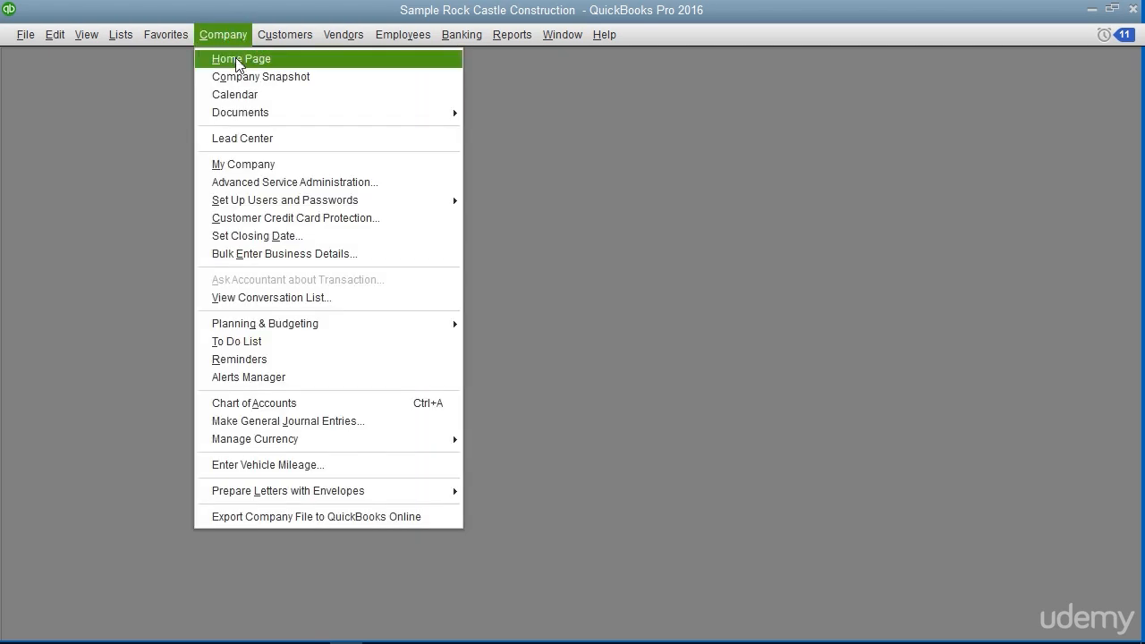
{"action": "left_click", "coordinate": [238, 61]}
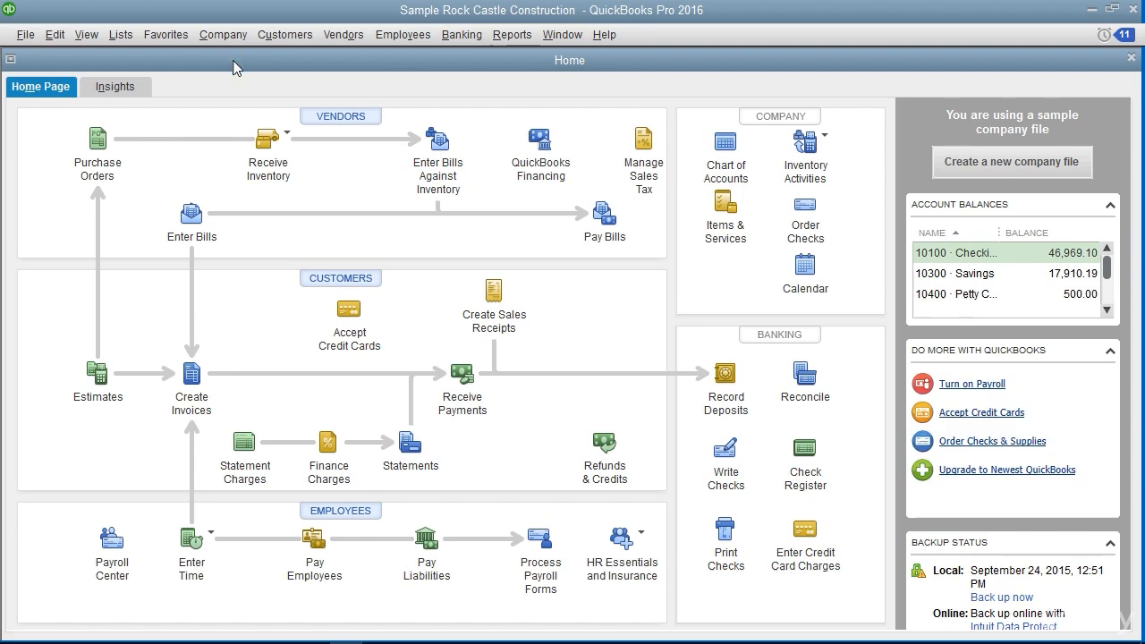
View a blank invoice form from the Home Page workflow and close it without entering anything
{"action": "left_click", "coordinate": [40, 87]}
{"action": "left_click", "coordinate": [194, 375]}
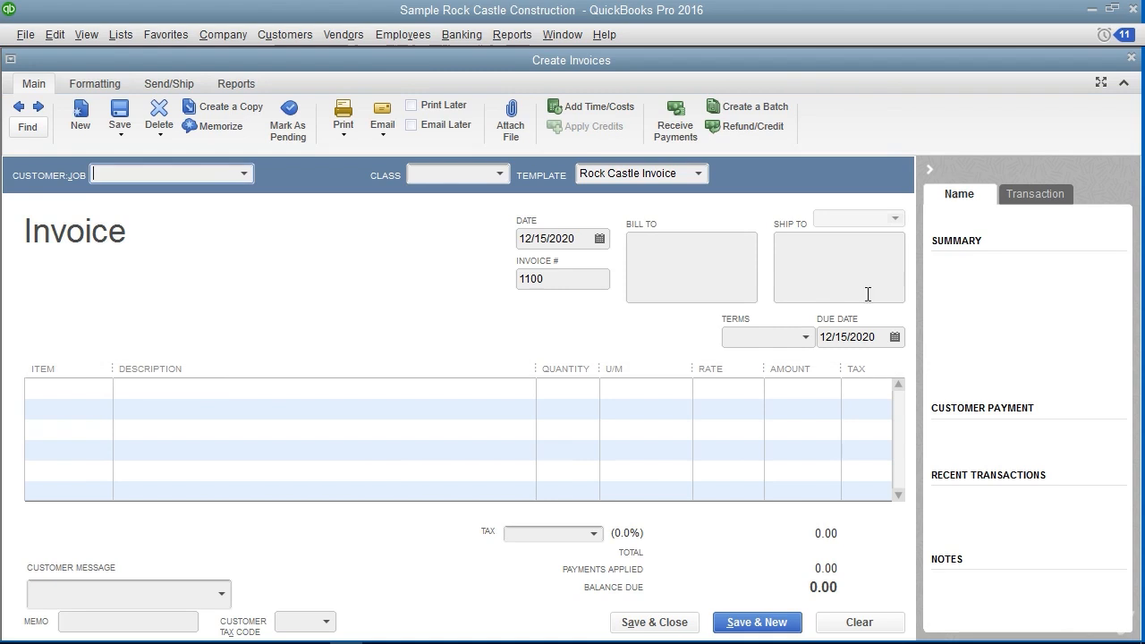
{"action": "left_click", "coordinate": [1131, 56]}
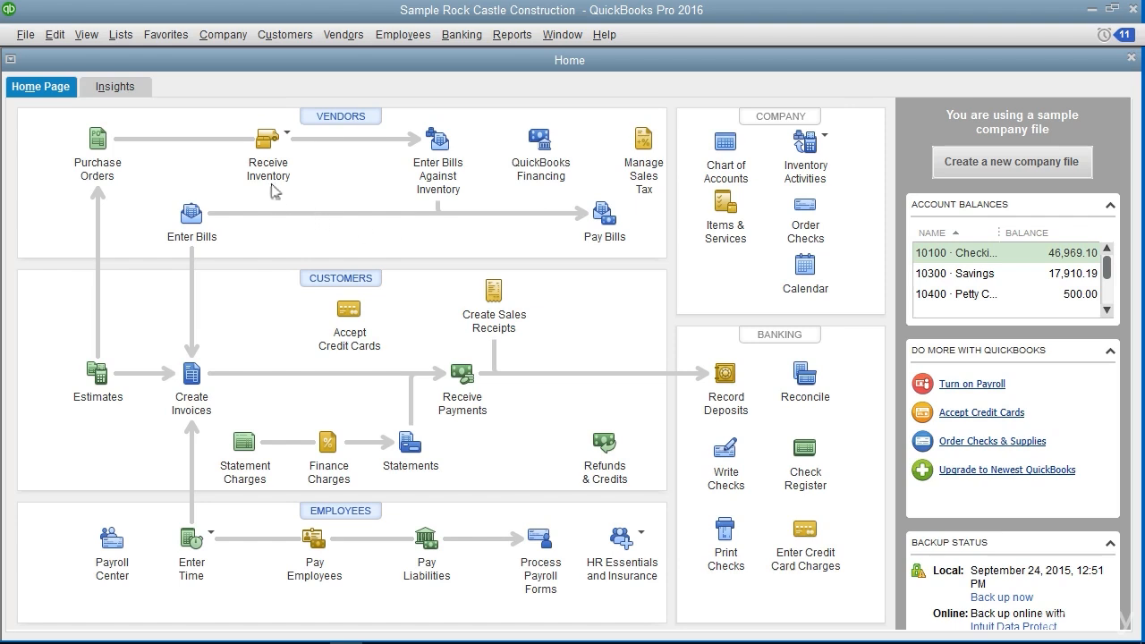
Switch to the Insights page and check the company logo file selection, leaving it without choosing a file
{"action": "left_click", "coordinate": [145, 93]}
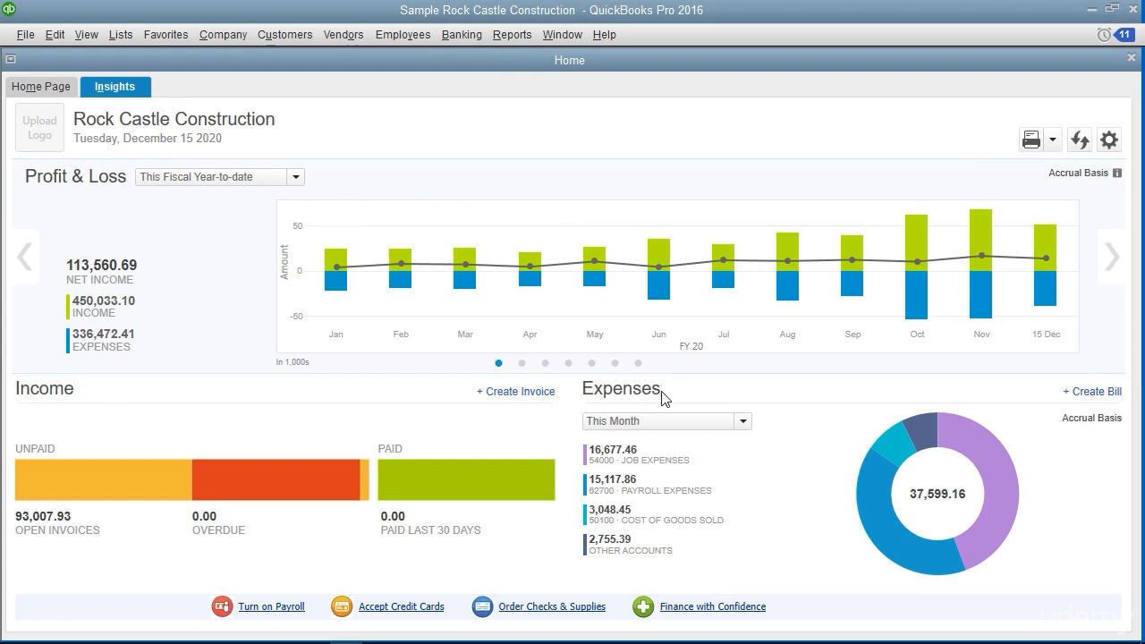
{"action": "left_click", "coordinate": [57, 139]}
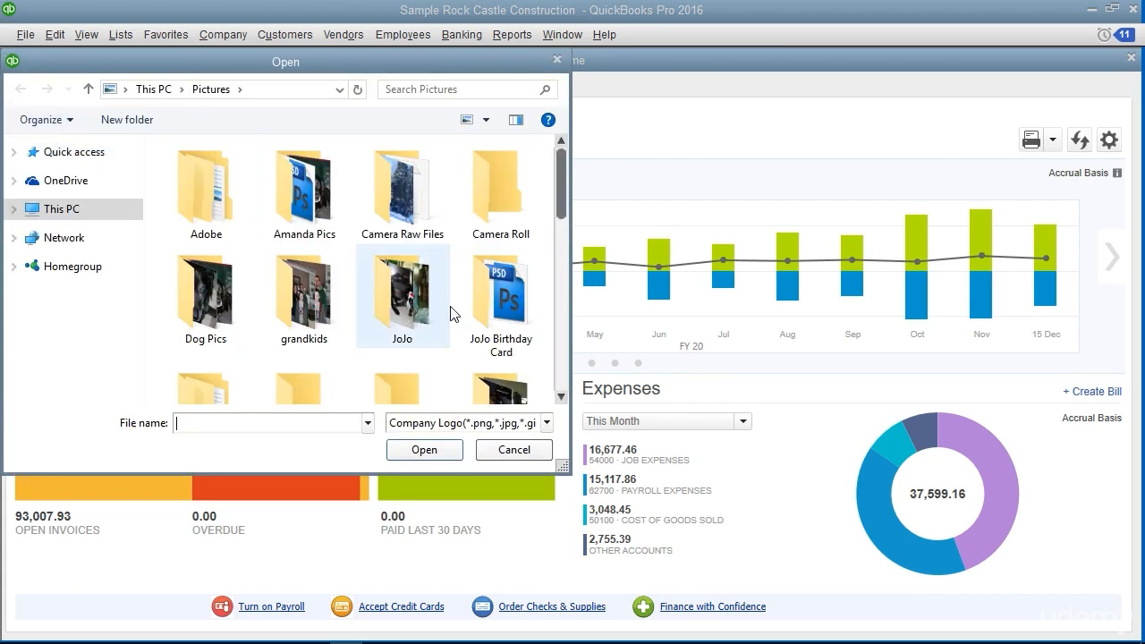
{"action": "left_click", "coordinate": [507, 455]}
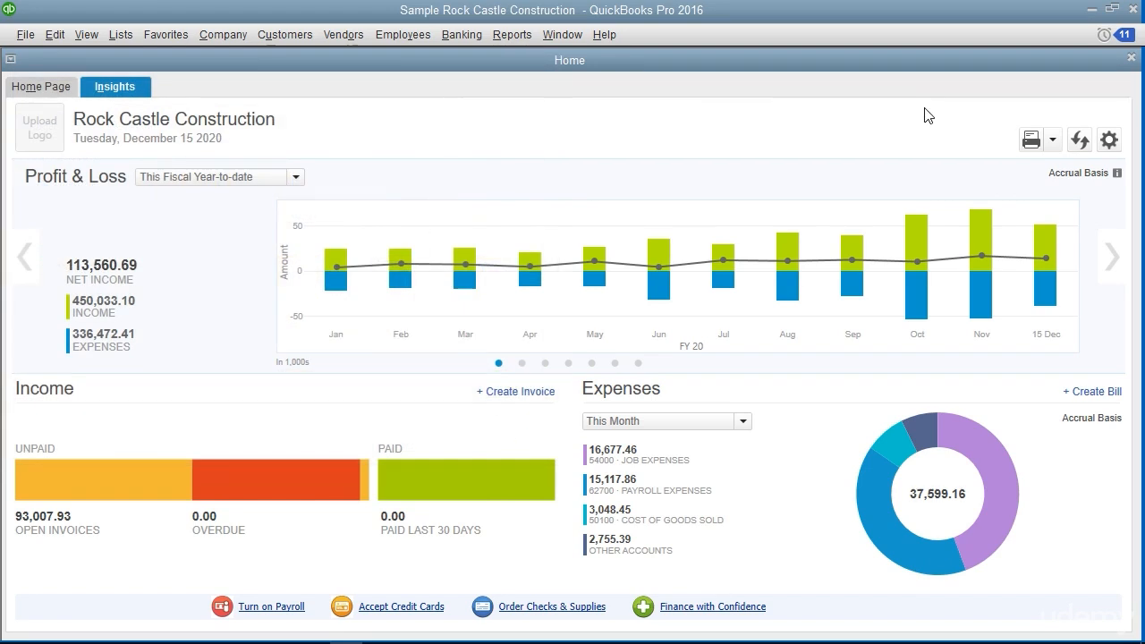
Preview the Insights printout and check the print options, closing both without printing
{"action": "left_click", "coordinate": [1030, 143]}
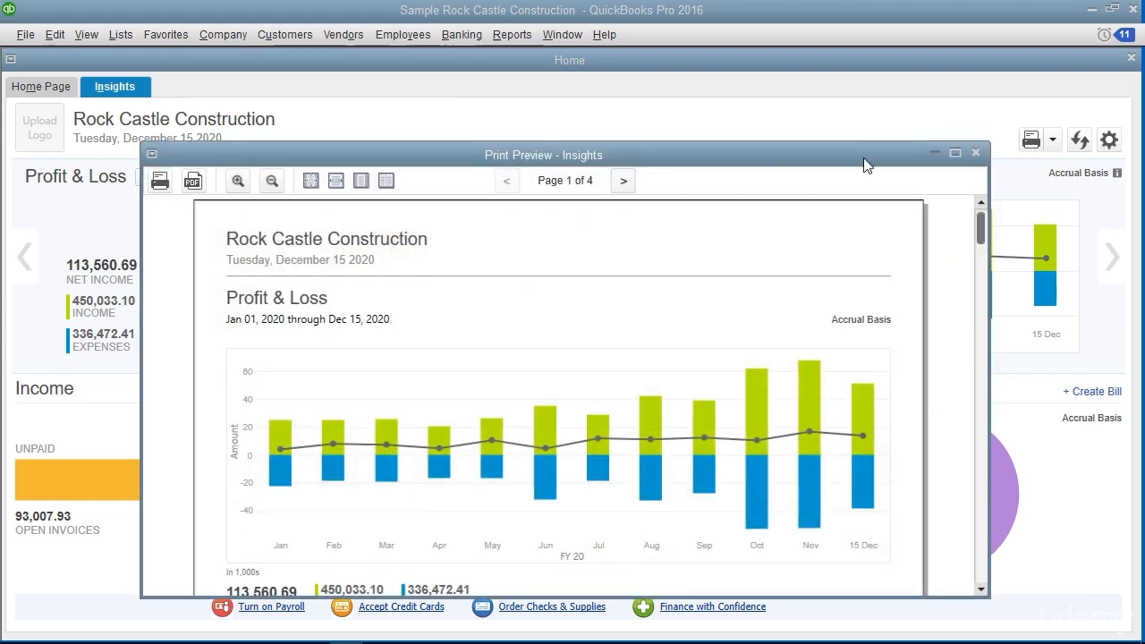
{"action": "left_click", "coordinate": [168, 184]}
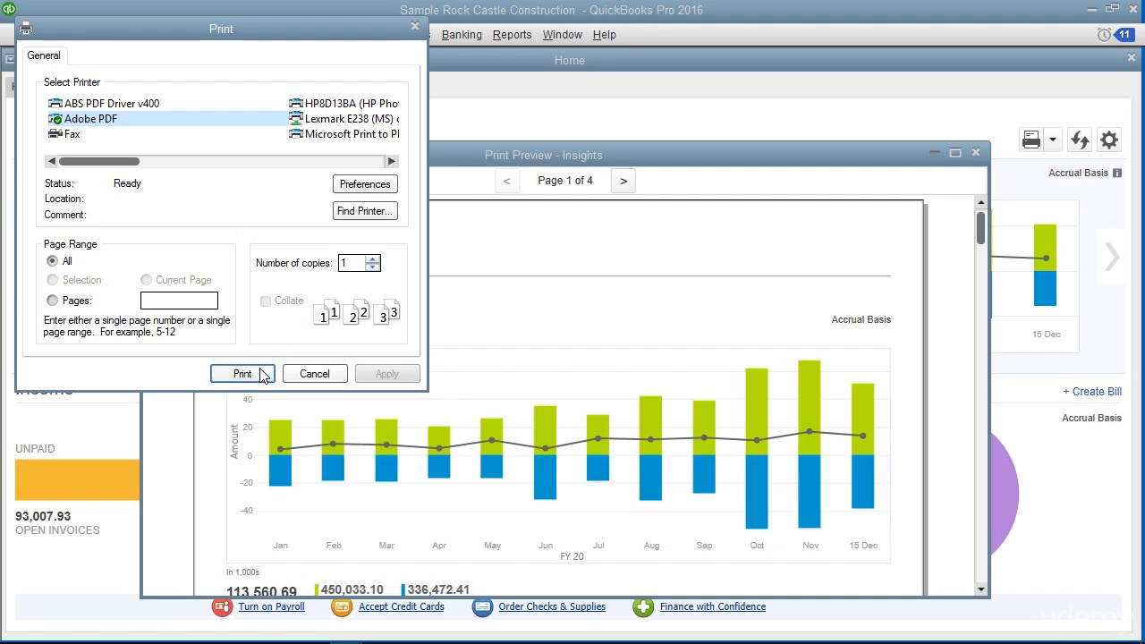
{"action": "left_click", "coordinate": [317, 374]}
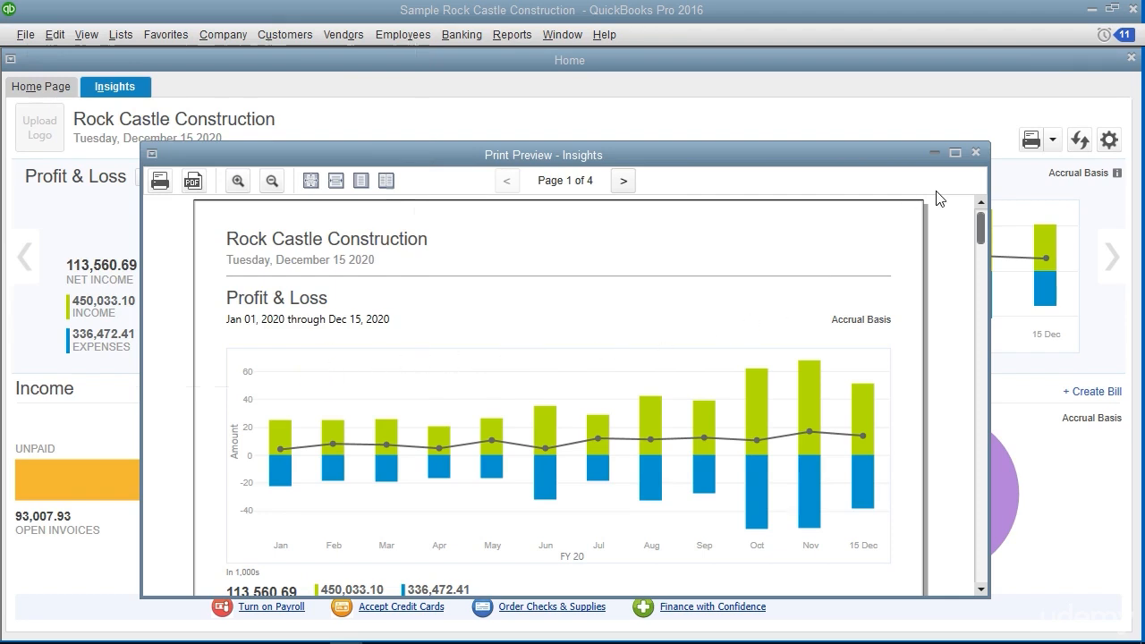
{"action": "left_click", "coordinate": [977, 154]}
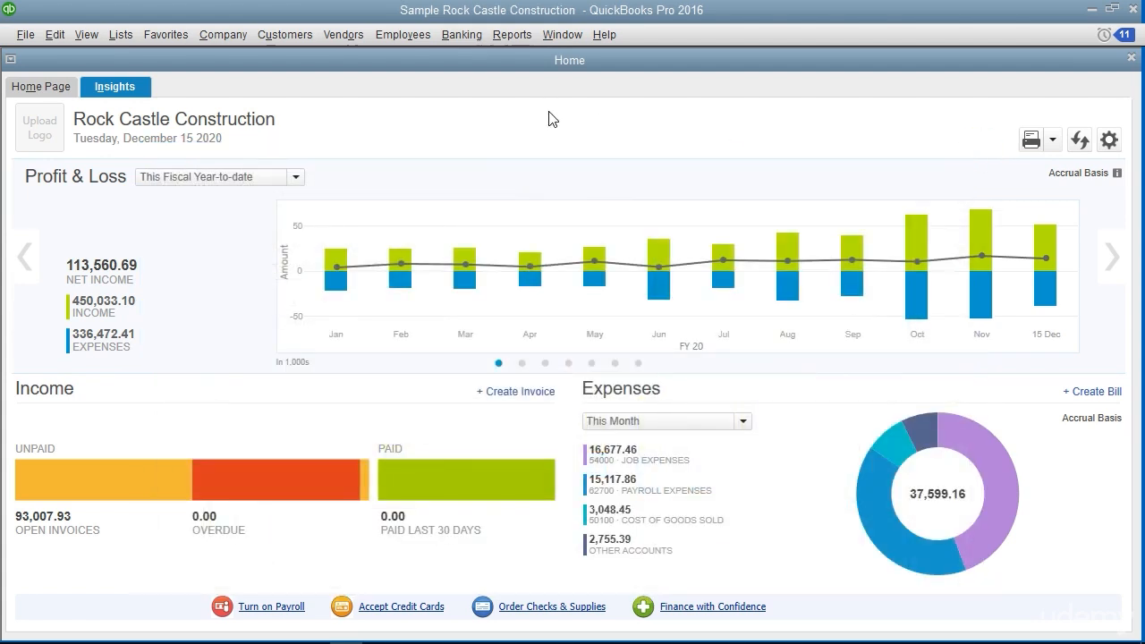
Refresh the Insights data and review the list of charts that can be displayed, leaving the selection as it is
{"action": "left_click", "coordinate": [1077, 143]}
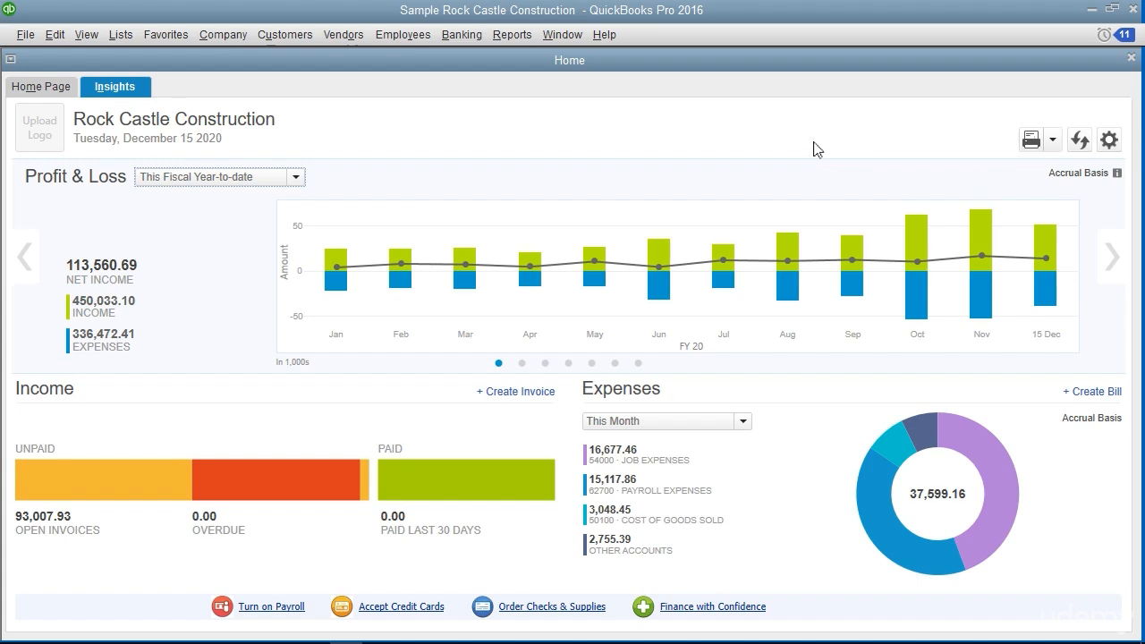
{"action": "left_click", "coordinate": [1108, 143]}
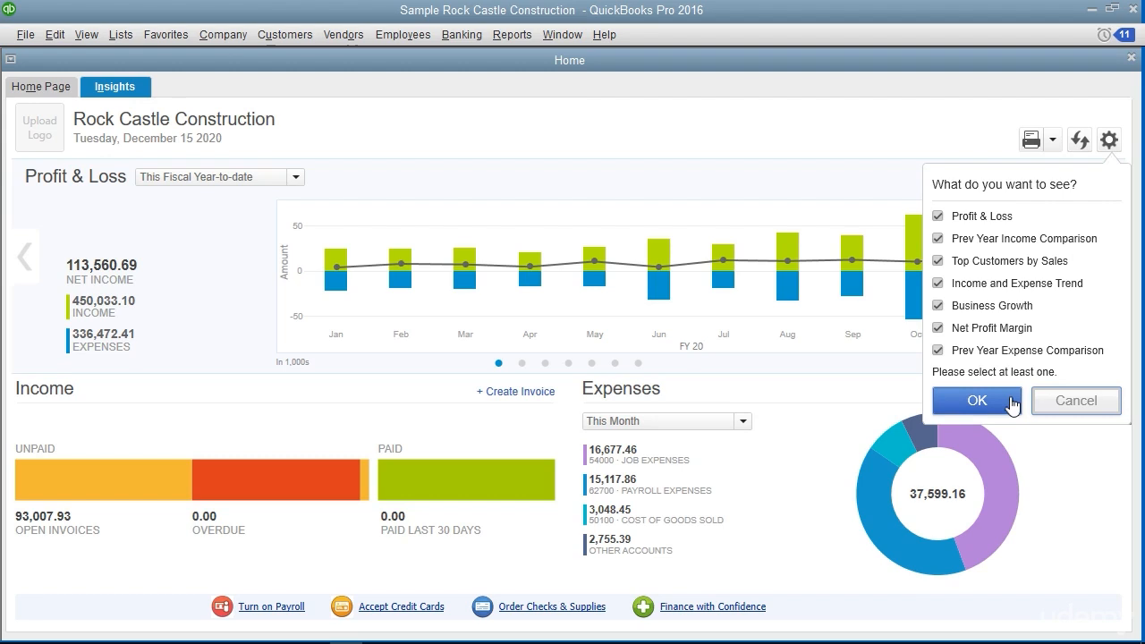
{"action": "left_click", "coordinate": [1071, 404]}
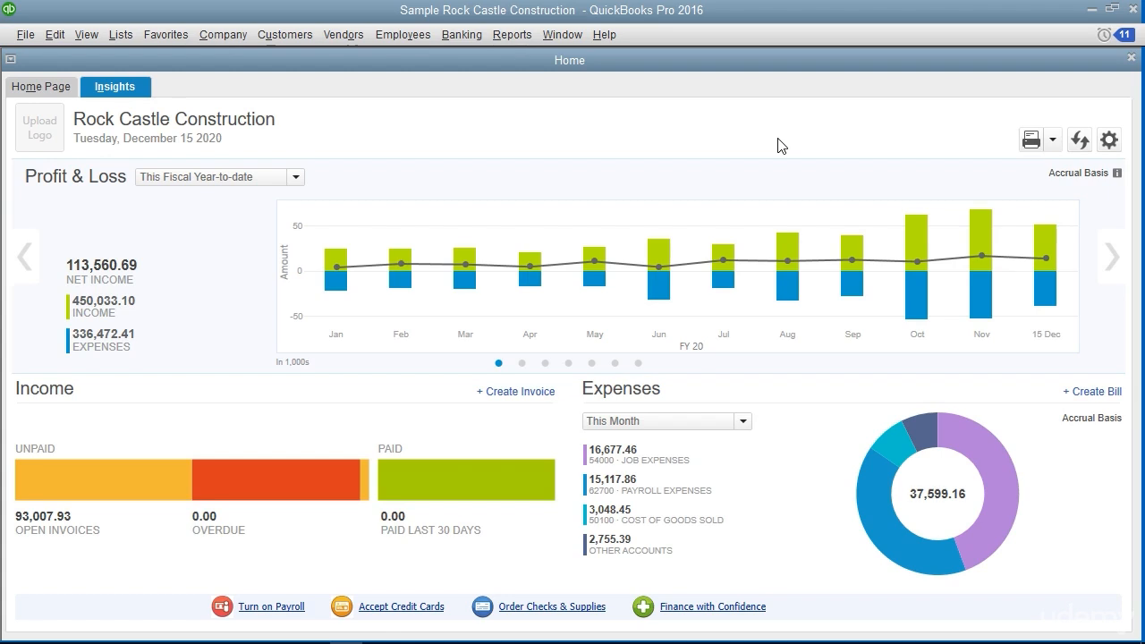
Browse the Insights charts from Prev Year Income Comparison through Top Customers by Sales and Income and Expense Trend to Business Growth
{"action": "left_click", "coordinate": [1111, 261]}
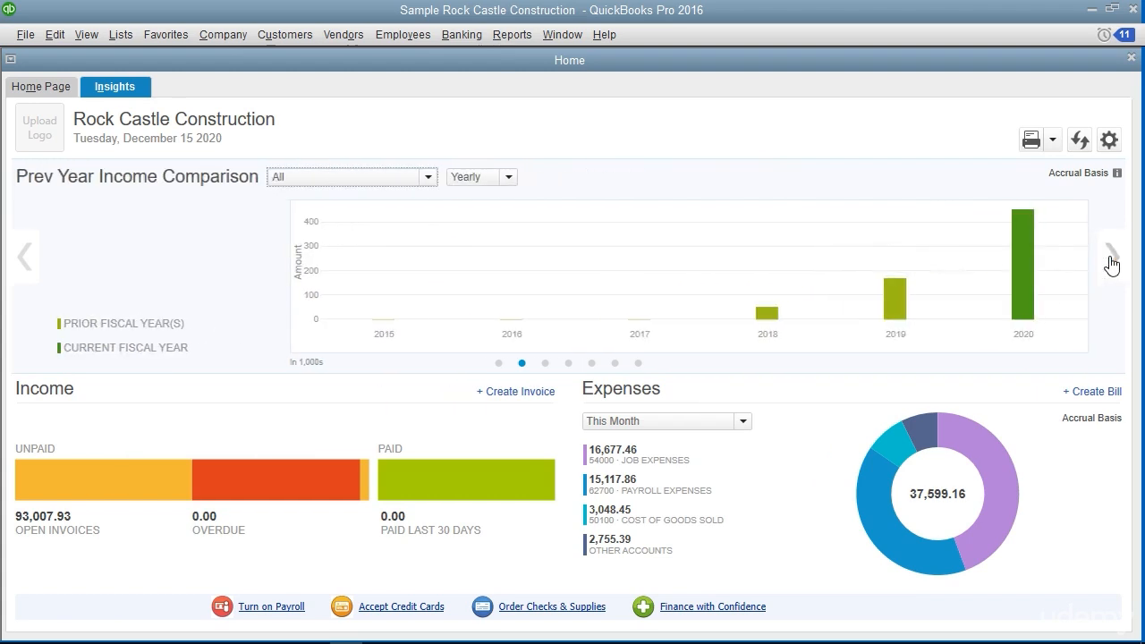
{"action": "left_click", "coordinate": [1111, 261]}
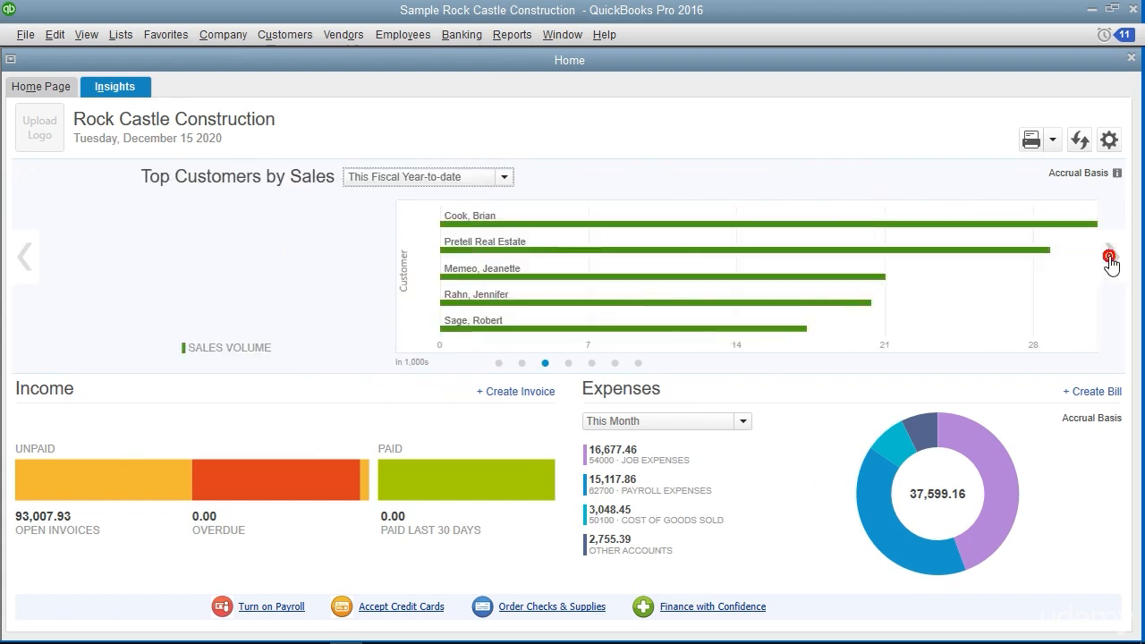
{"action": "left_click", "coordinate": [568, 363]}
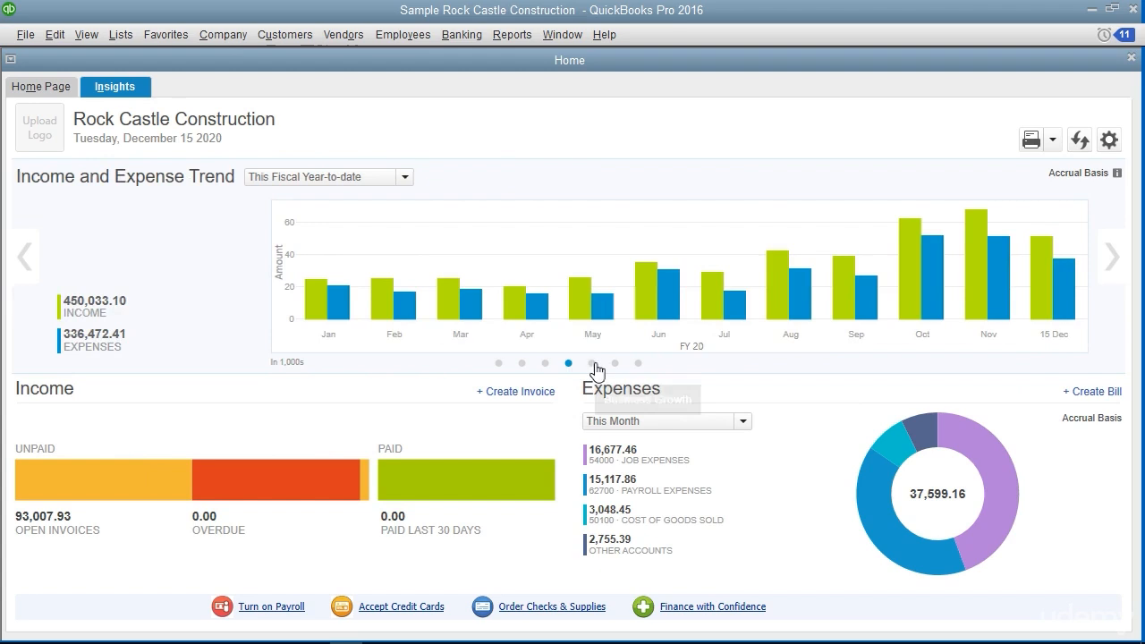
{"action": "left_click", "coordinate": [592, 364]}
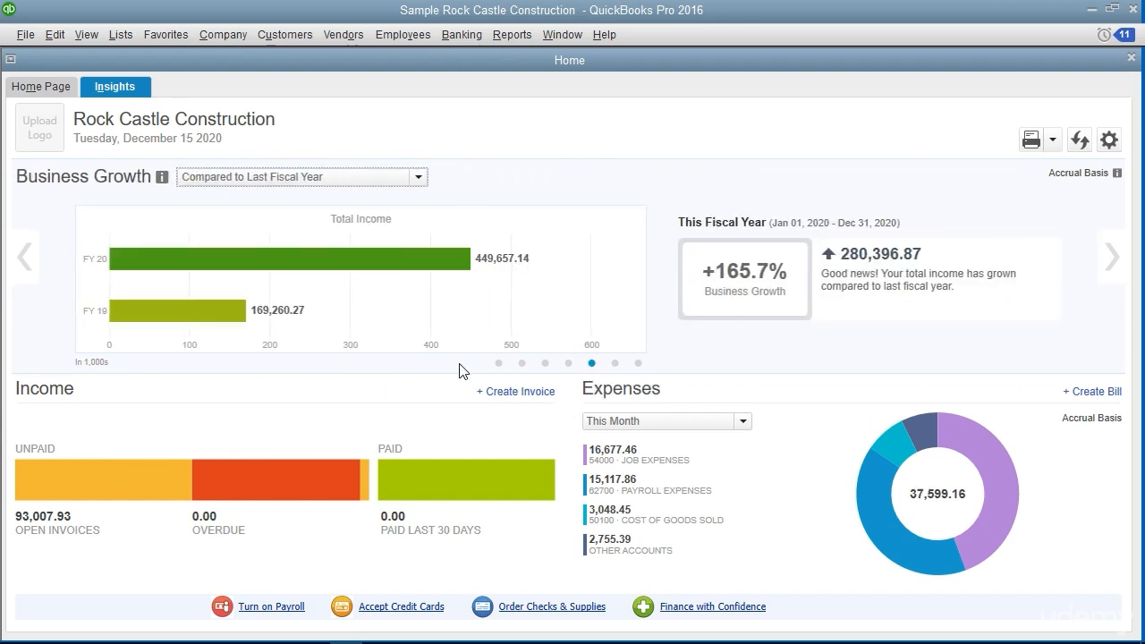
View the transaction detail report for Payroll Expenses from the Expenses chart and close it
{"action": "left_click", "coordinate": [133, 390]}
{"action": "left_click", "coordinate": [683, 389]}
{"action": "mouse_move", "coordinate": [869, 507]}
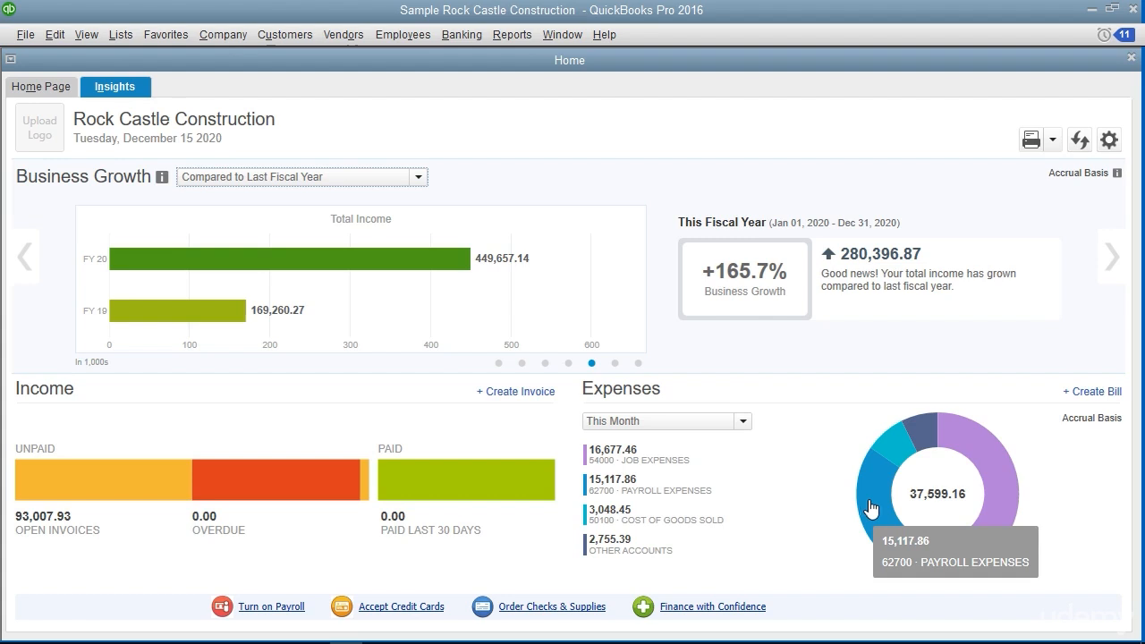
{"action": "left_click", "coordinate": [869, 506]}
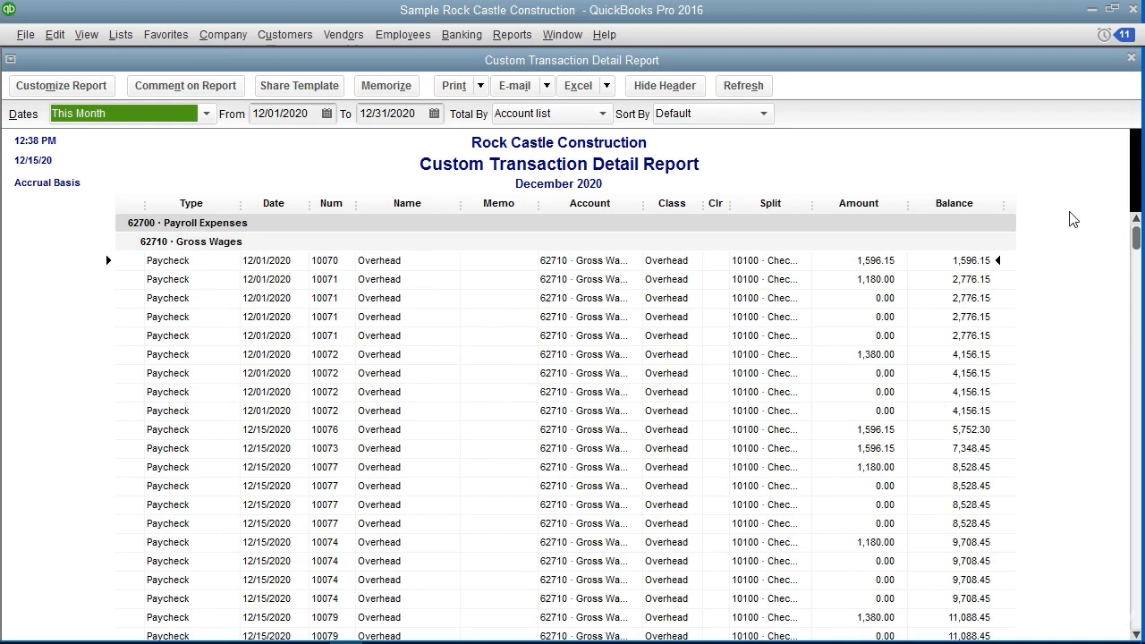
{"action": "left_click", "coordinate": [1132, 59]}
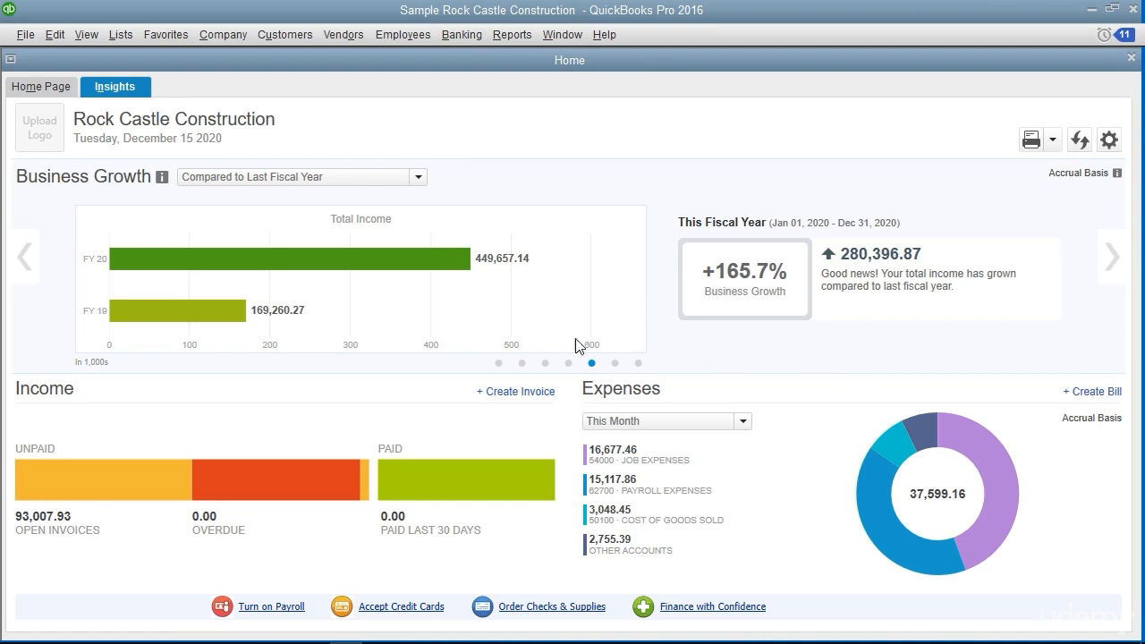
View the unpaid open invoices in the Income Tracker and return to Insights
{"action": "left_click", "coordinate": [149, 484]}
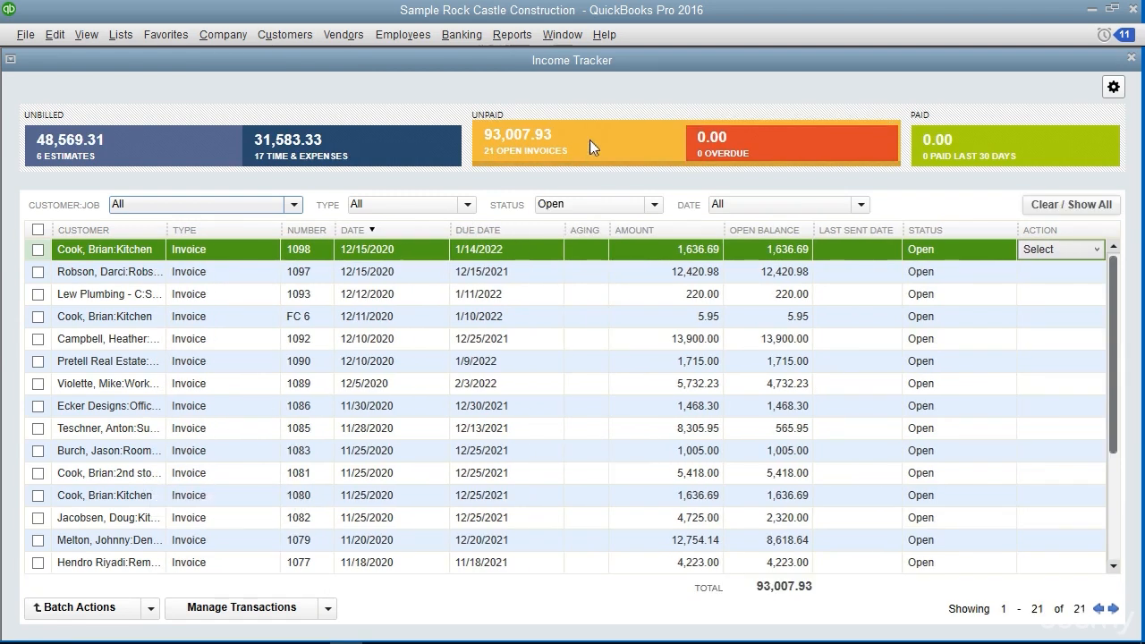
{"action": "left_click", "coordinate": [1130, 59]}
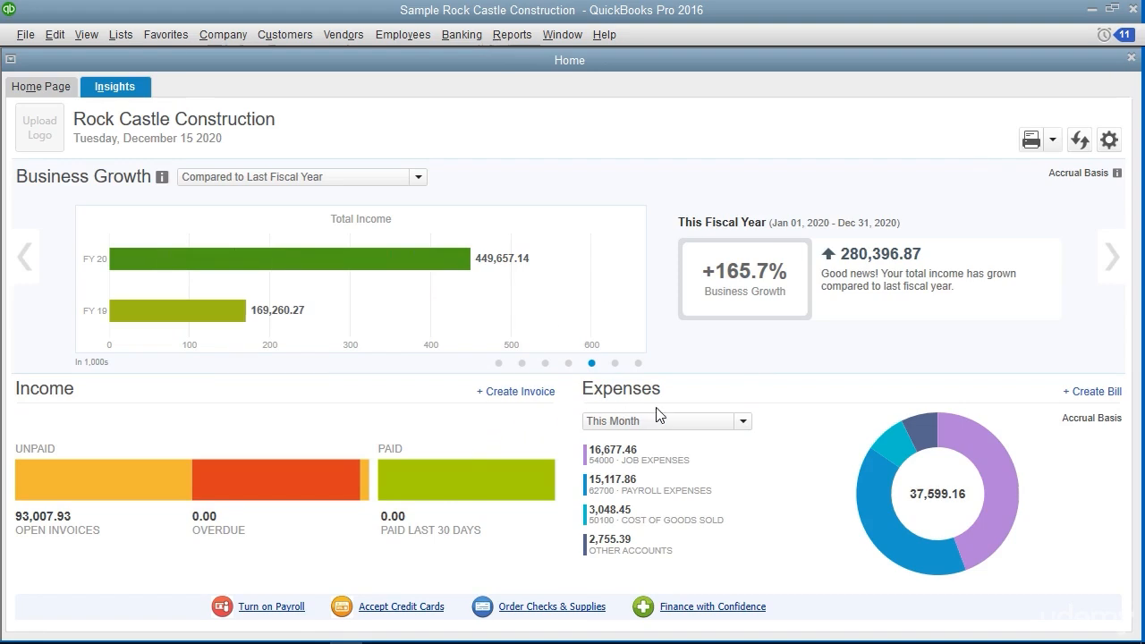
View a blank invoice form started from the Income section of Insights and close it
{"action": "left_click", "coordinate": [752, 427]}
{"action": "left_click", "coordinate": [540, 392]}
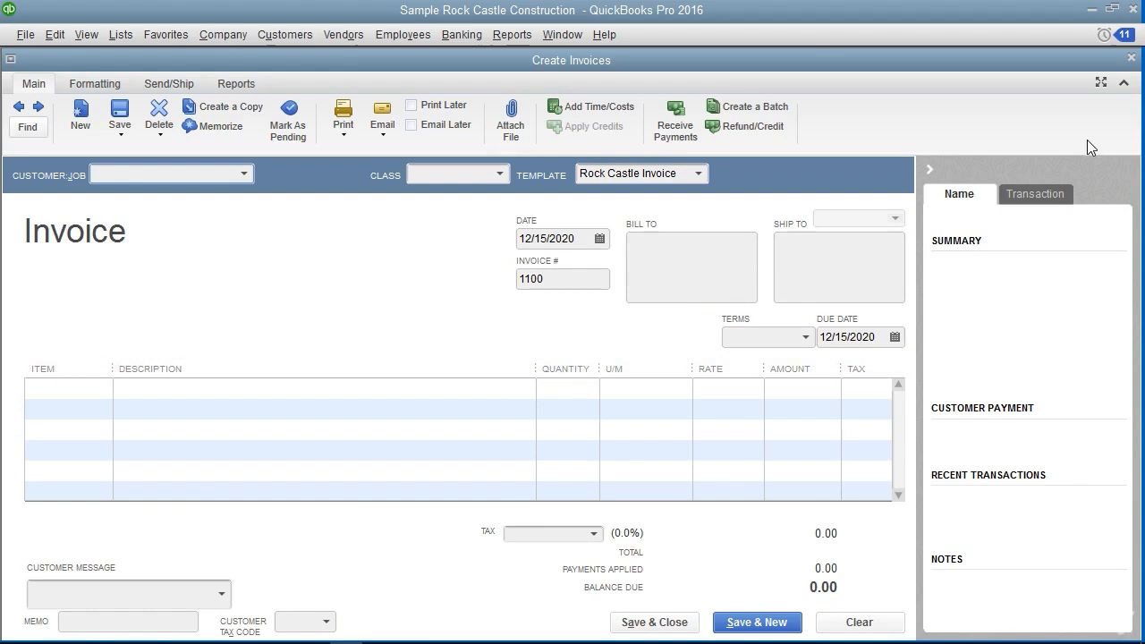
{"action": "left_click", "coordinate": [1132, 59]}
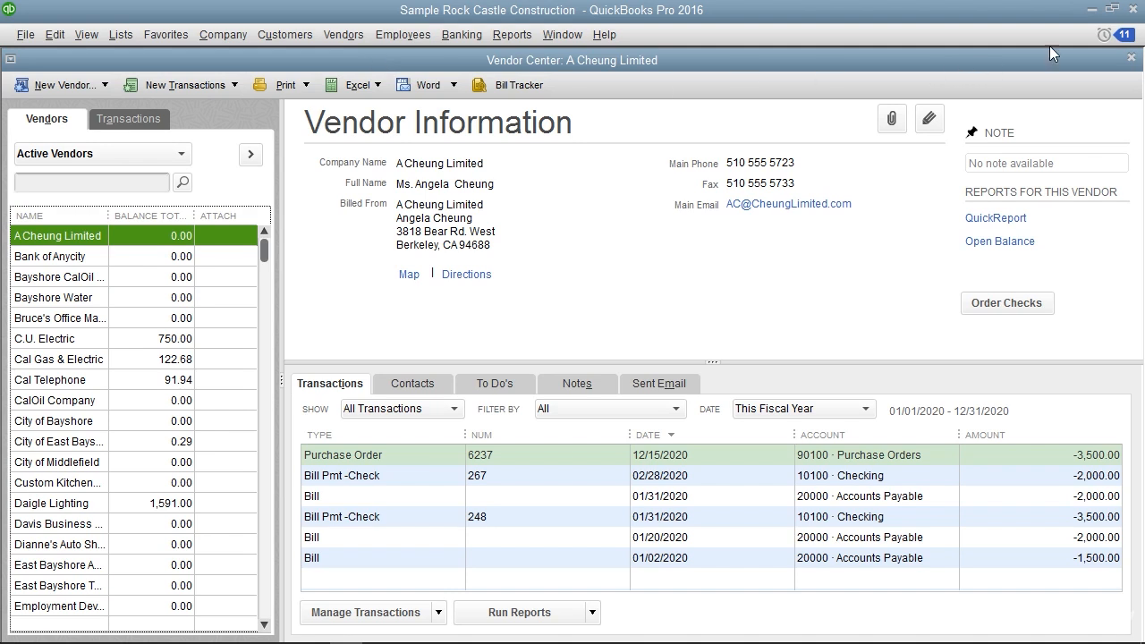
Close the Vendor Center, view it again from the Home Page's Vendors section, and return to the Home Page
{"action": "left_click", "coordinate": [1131, 57]}
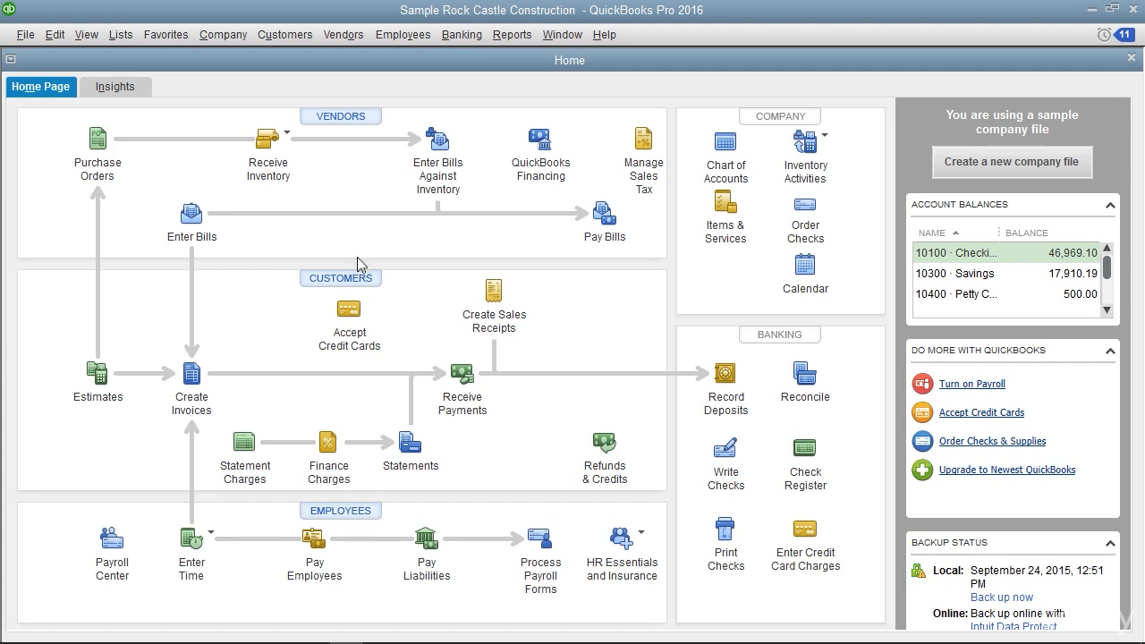
{"action": "left_click", "coordinate": [368, 118]}
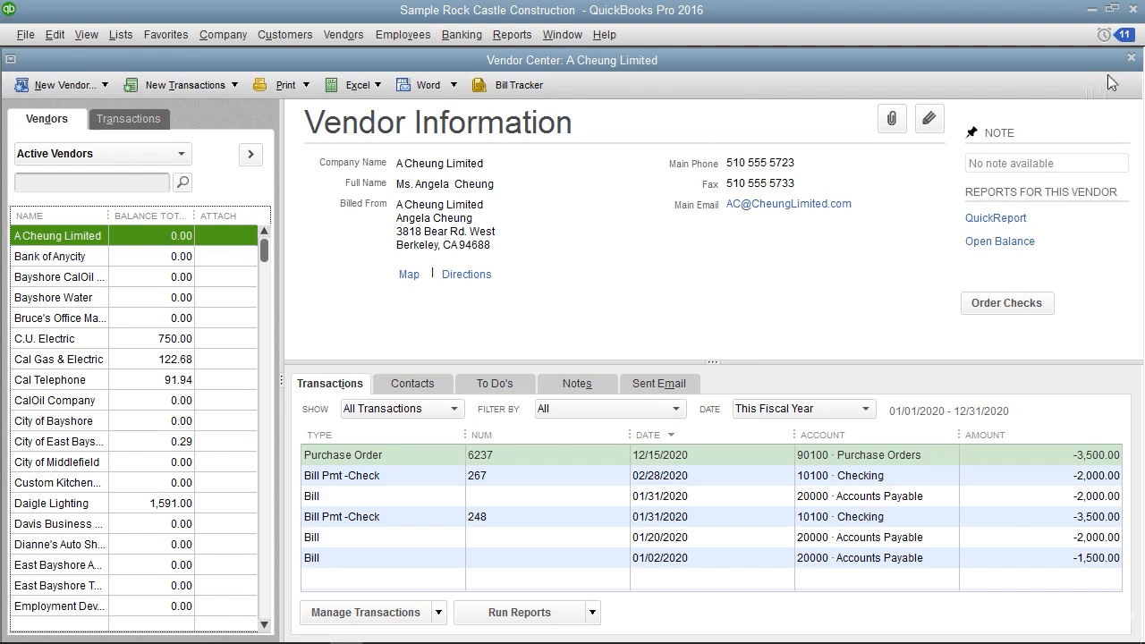
{"action": "left_click", "coordinate": [1131, 58]}
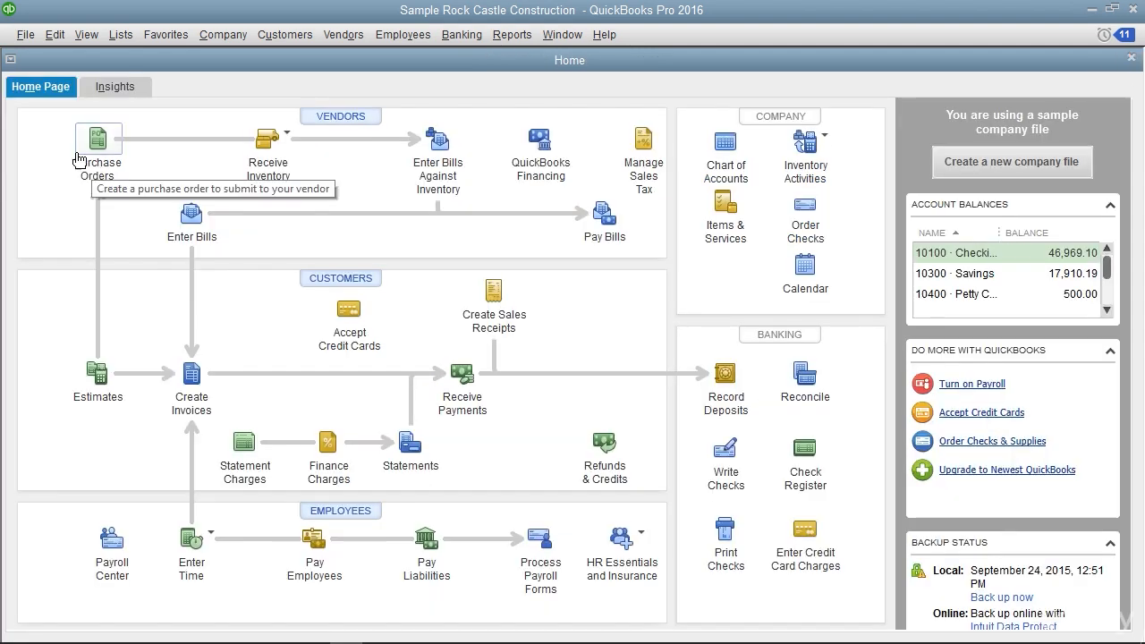
Display the Top Icon Bar and open the Customer Center from it
{"action": "left_click", "coordinate": [88, 37]}
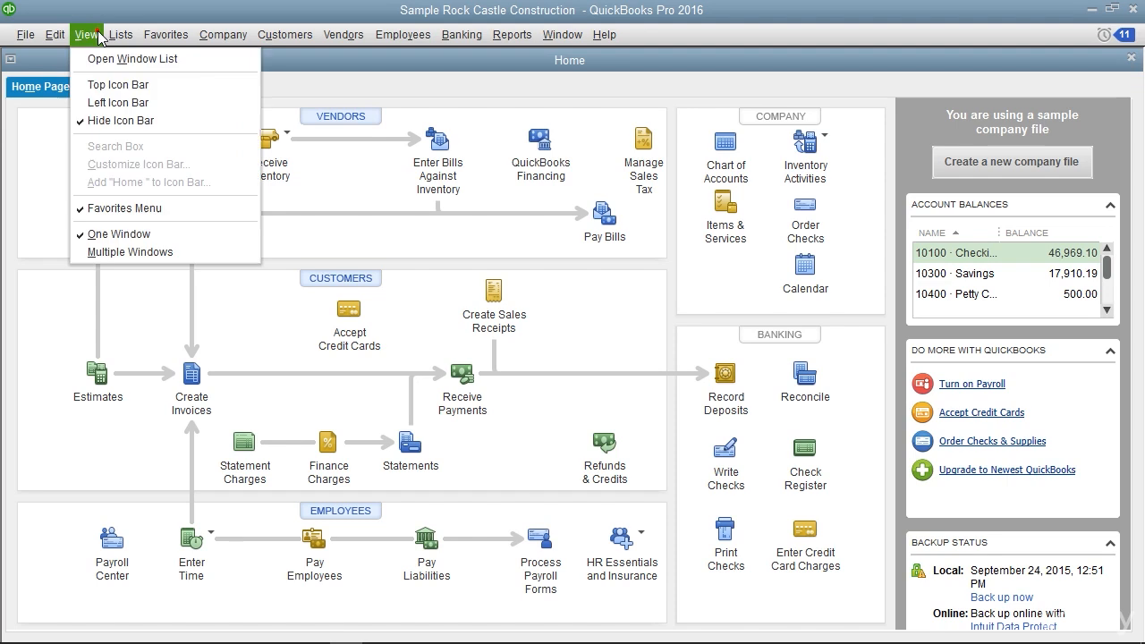
{"action": "left_click", "coordinate": [99, 84]}
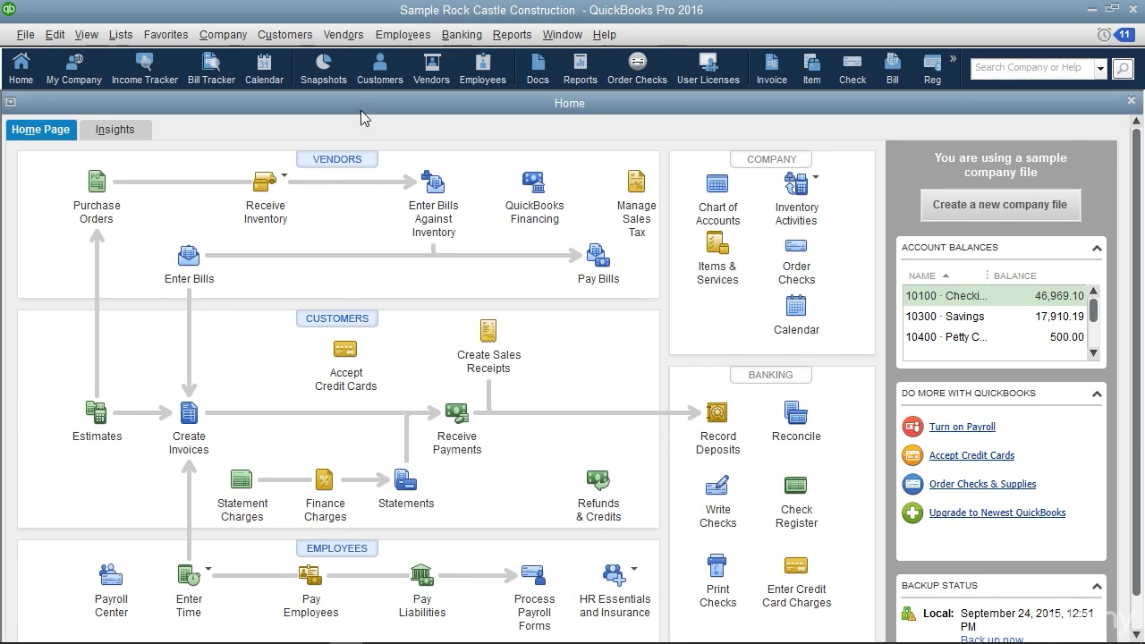
{"action": "left_click", "coordinate": [383, 71]}
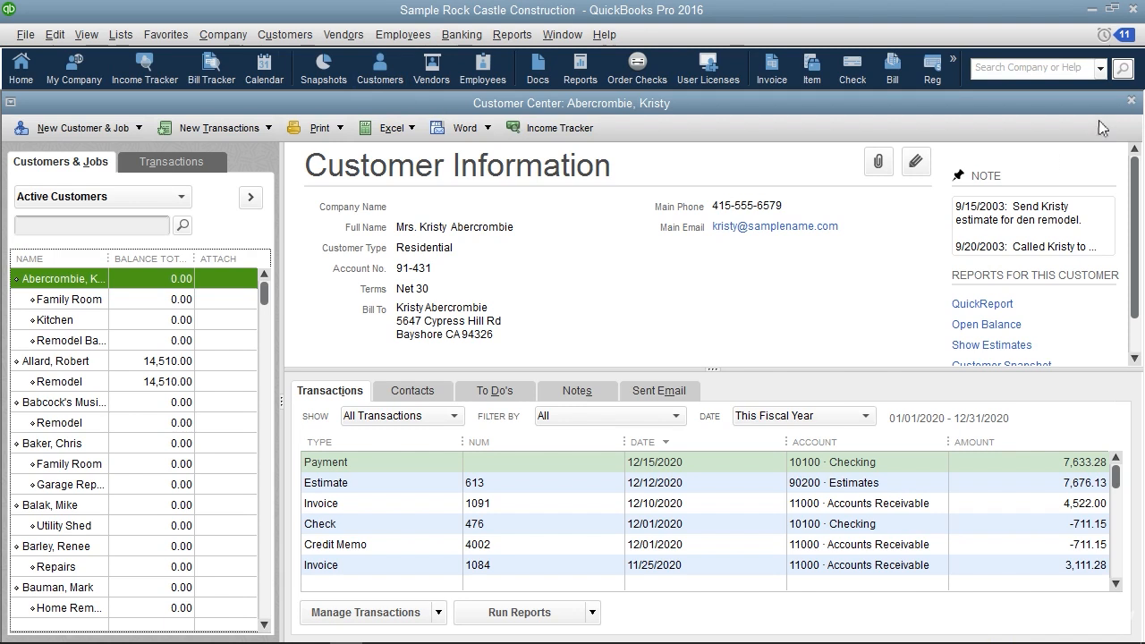
Close the Customer Center, view it again using the Customers commands, and return to the Home Page
{"action": "left_click", "coordinate": [1130, 102]}
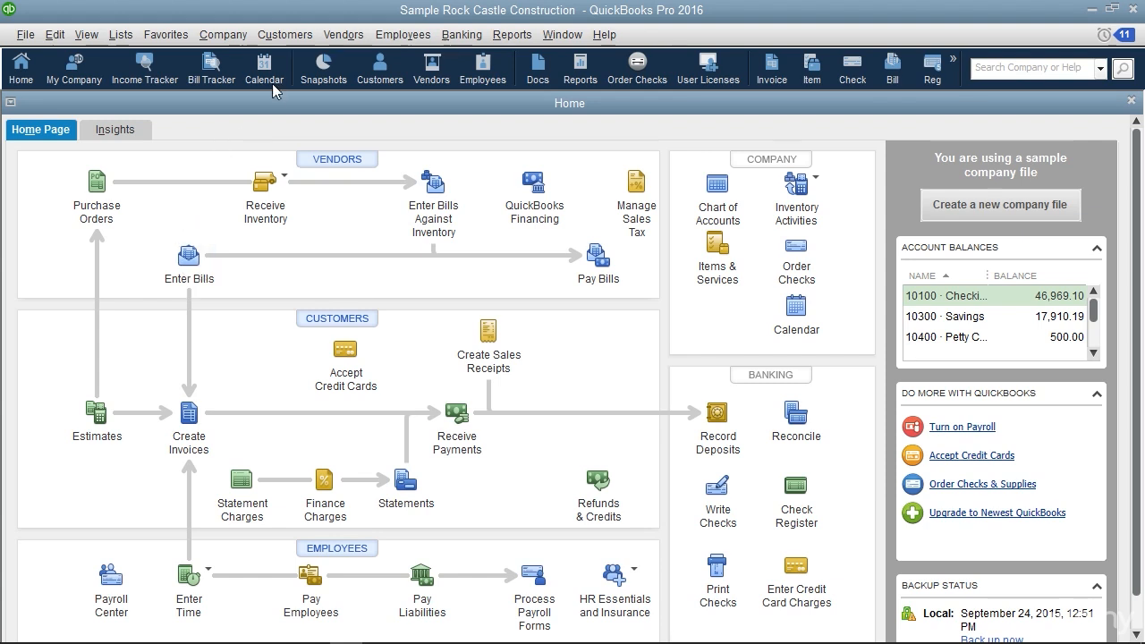
{"action": "left_click", "coordinate": [284, 36]}
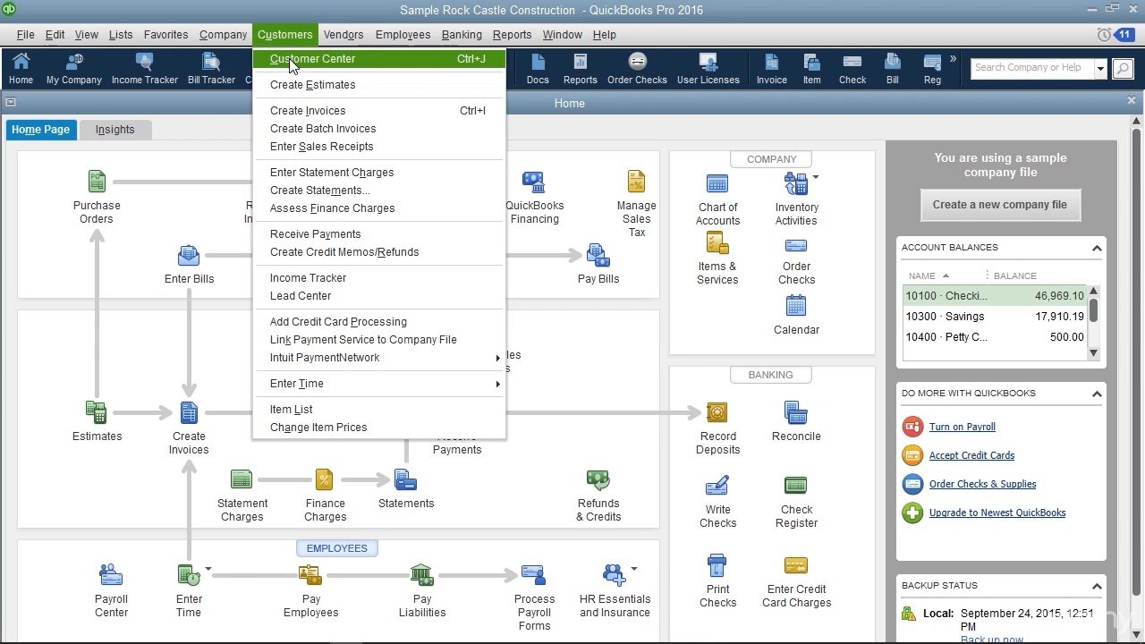
{"action": "left_click", "coordinate": [291, 60]}
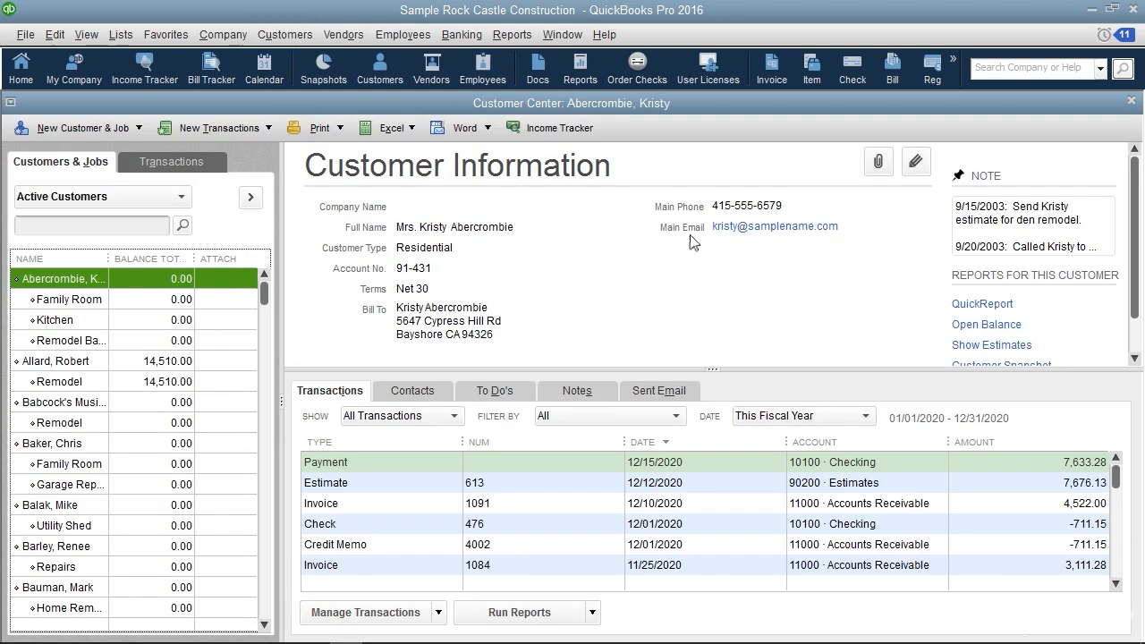
{"action": "left_click", "coordinate": [1131, 104]}
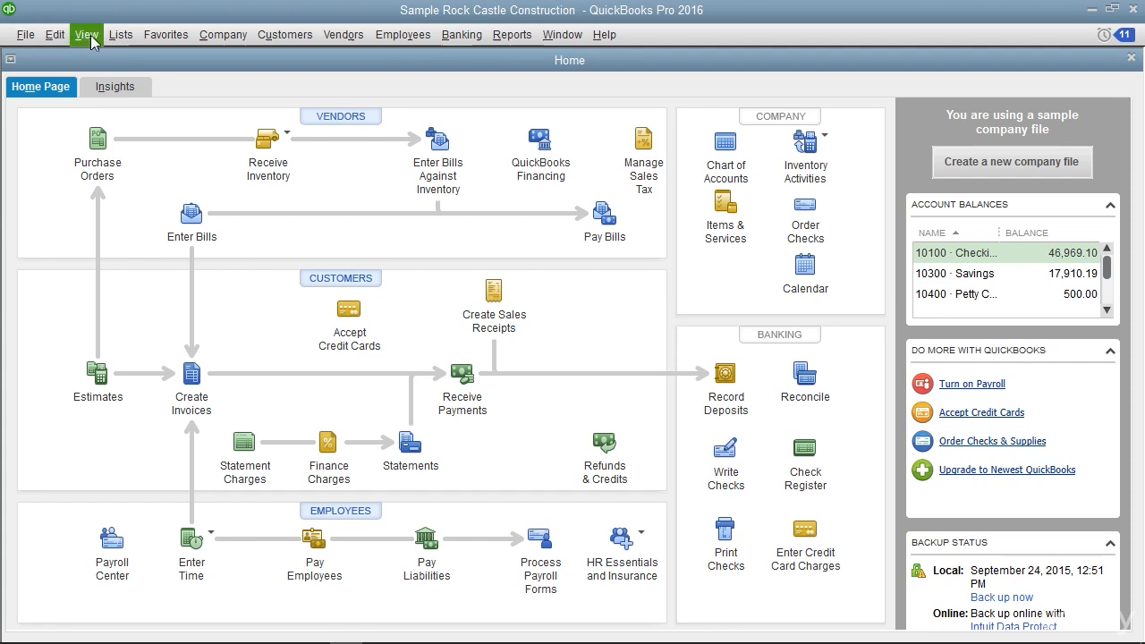
View the Chart of Accounts from the company's lists and close it
{"action": "left_click", "coordinate": [121, 40]}
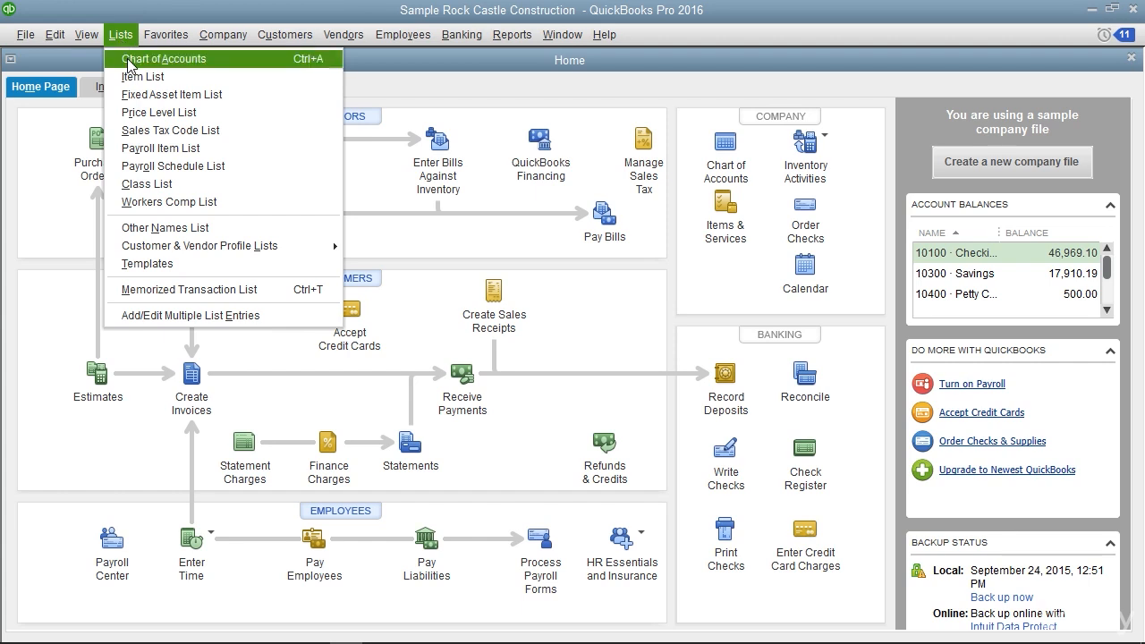
{"action": "left_click", "coordinate": [130, 60]}
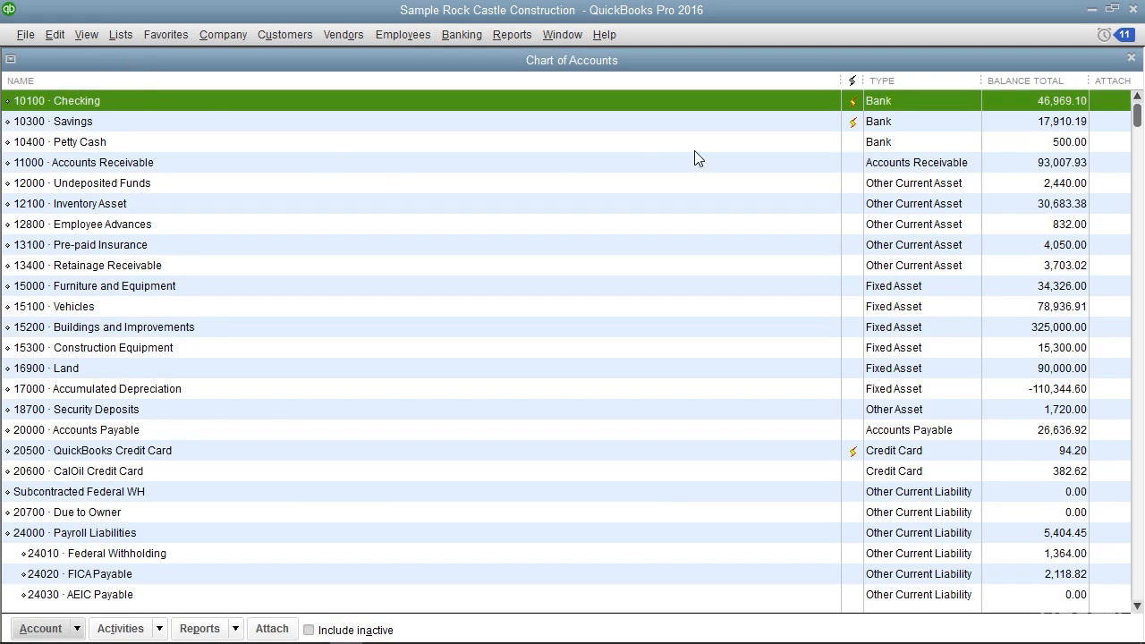
{"action": "left_click", "coordinate": [1130, 59]}
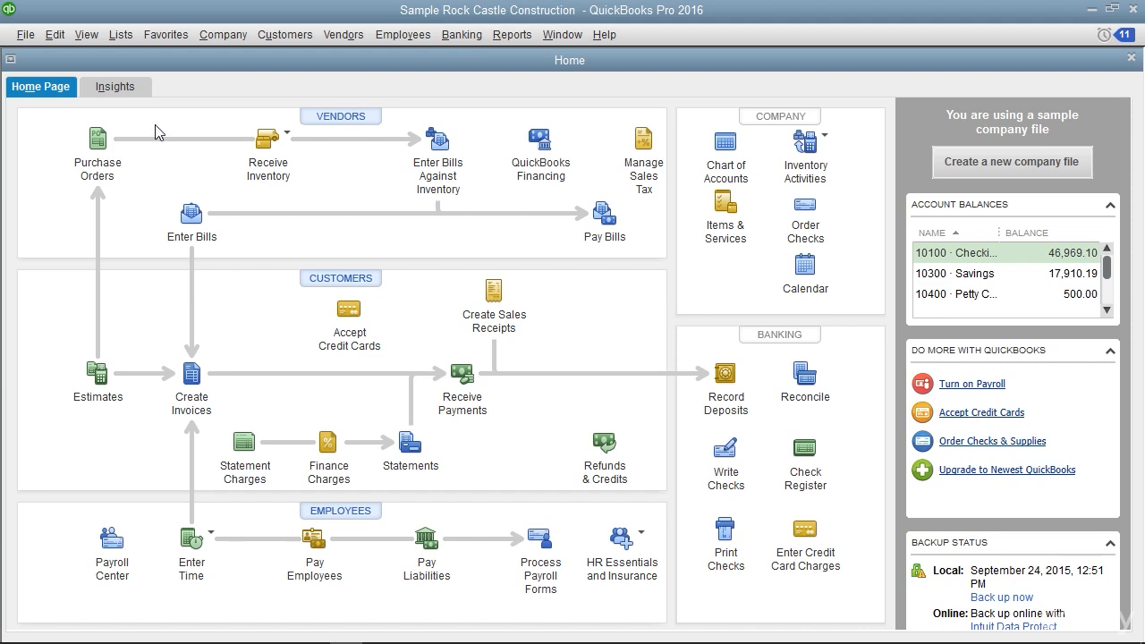
{"action": "left_click", "coordinate": [123, 36]}
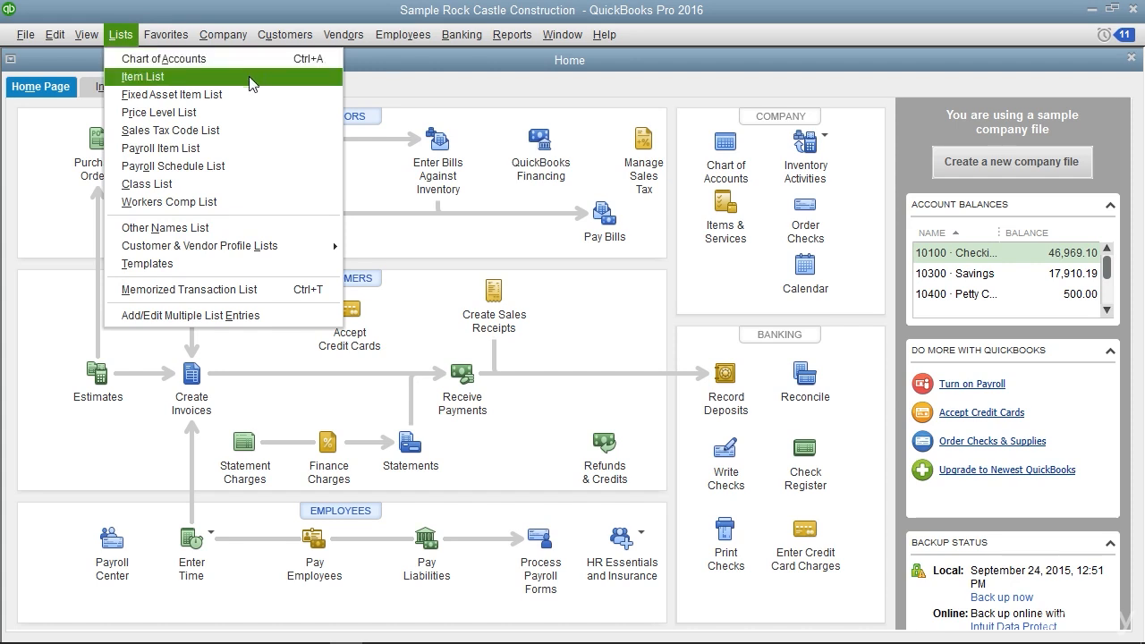
{"action": "left_click", "coordinate": [89, 164]}
{"action": "left_click", "coordinate": [89, 164]}
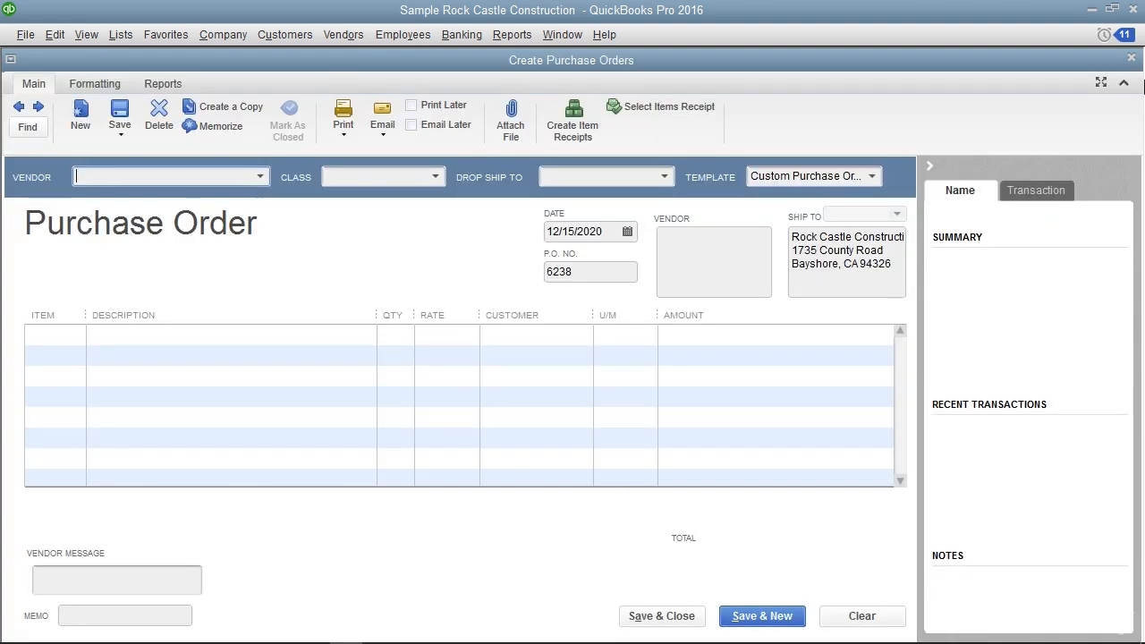
{"action": "left_click", "coordinate": [1131, 57]}
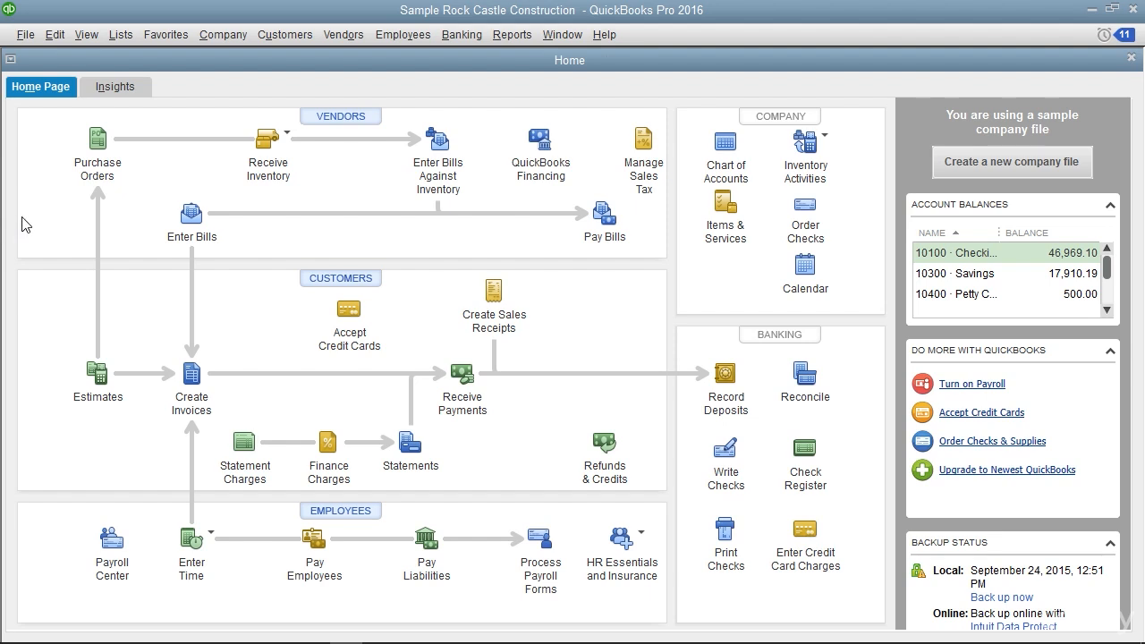
View the Chart of Accounts and the Item List in turn, closing each to return to the Home Page
{"action": "key", "text": "ctrl+a"}
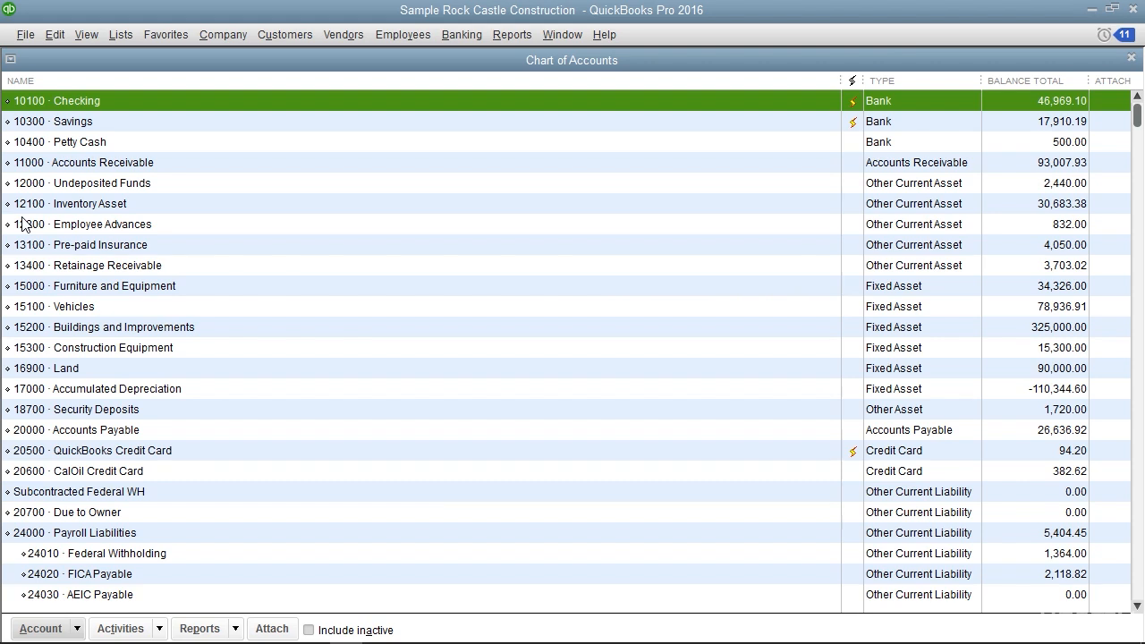
{"action": "key", "text": "Escape"}
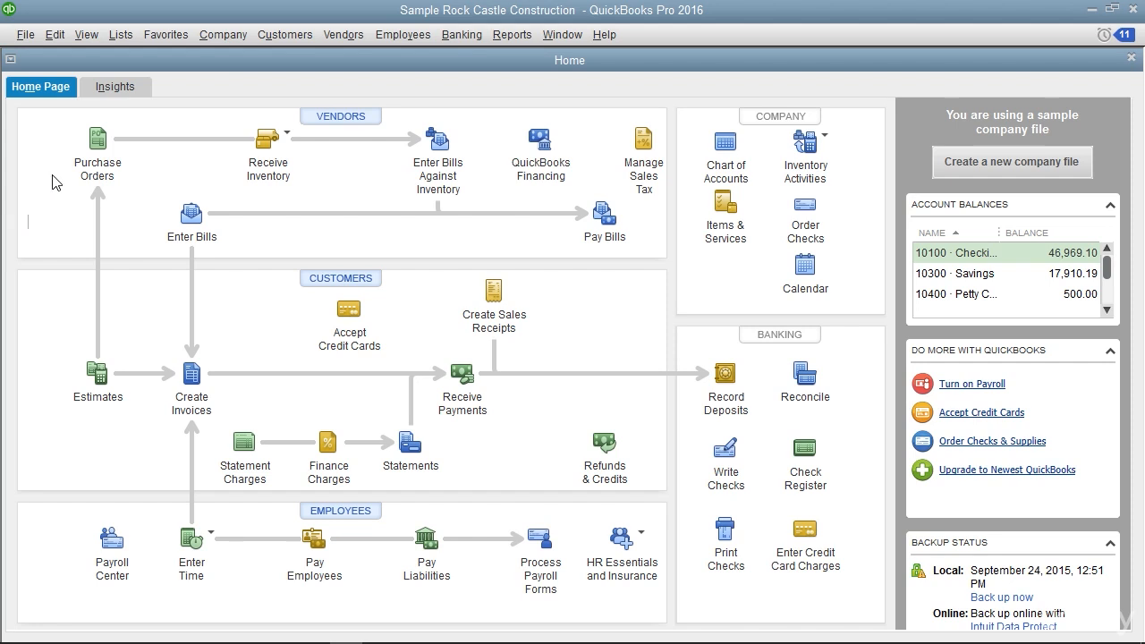
{"action": "left_click", "coordinate": [122, 35]}
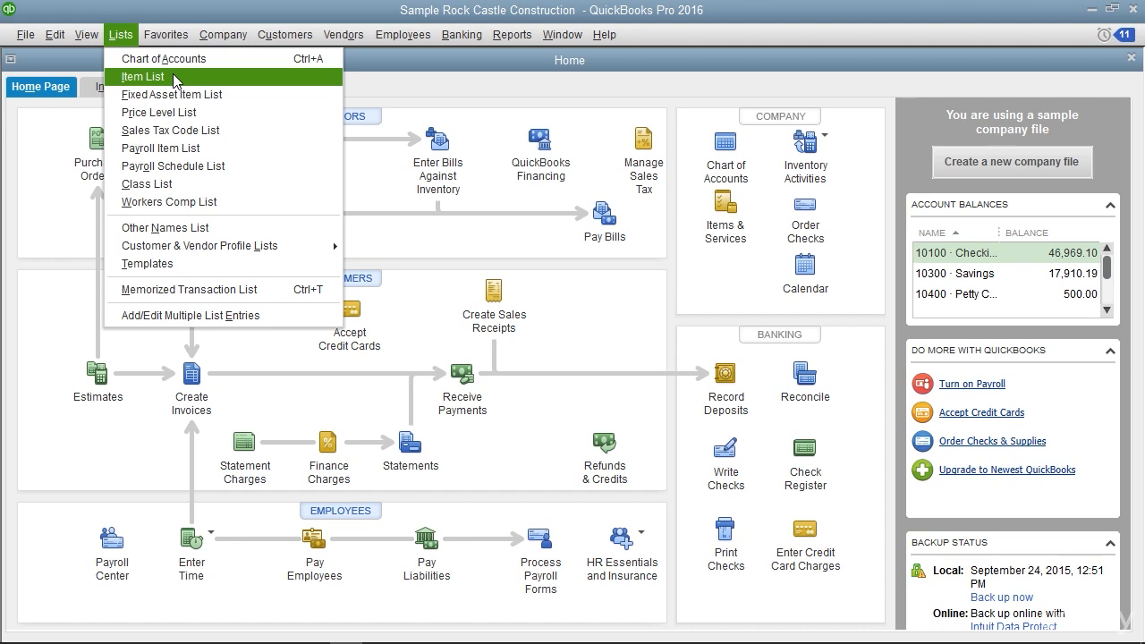
{"action": "left_click", "coordinate": [23, 176]}
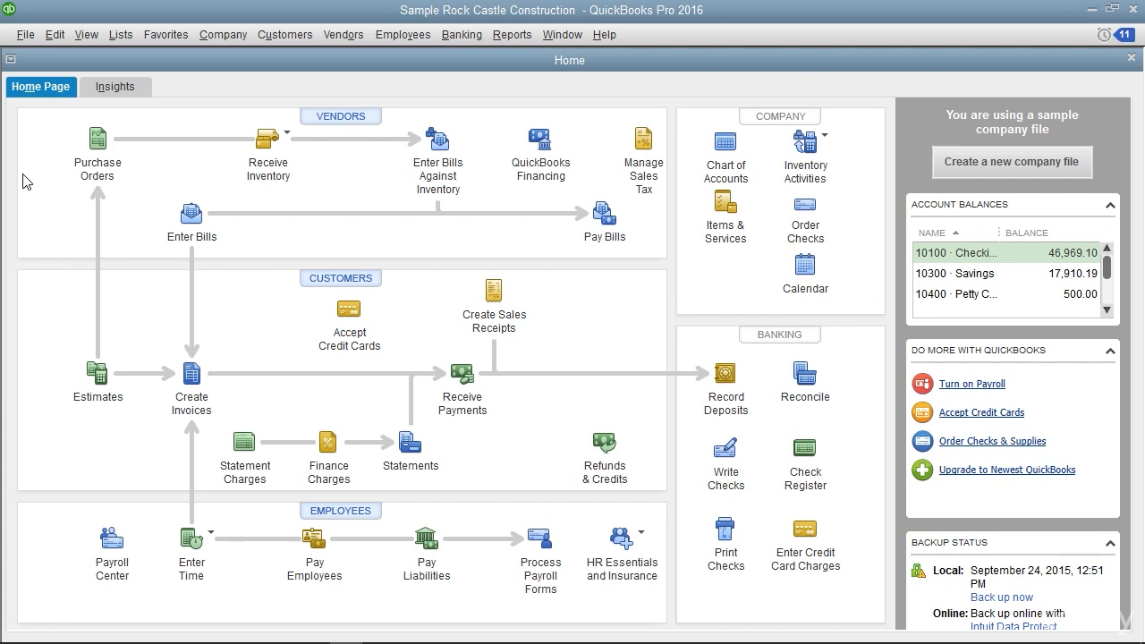
{"action": "key", "text": "alt+l"}
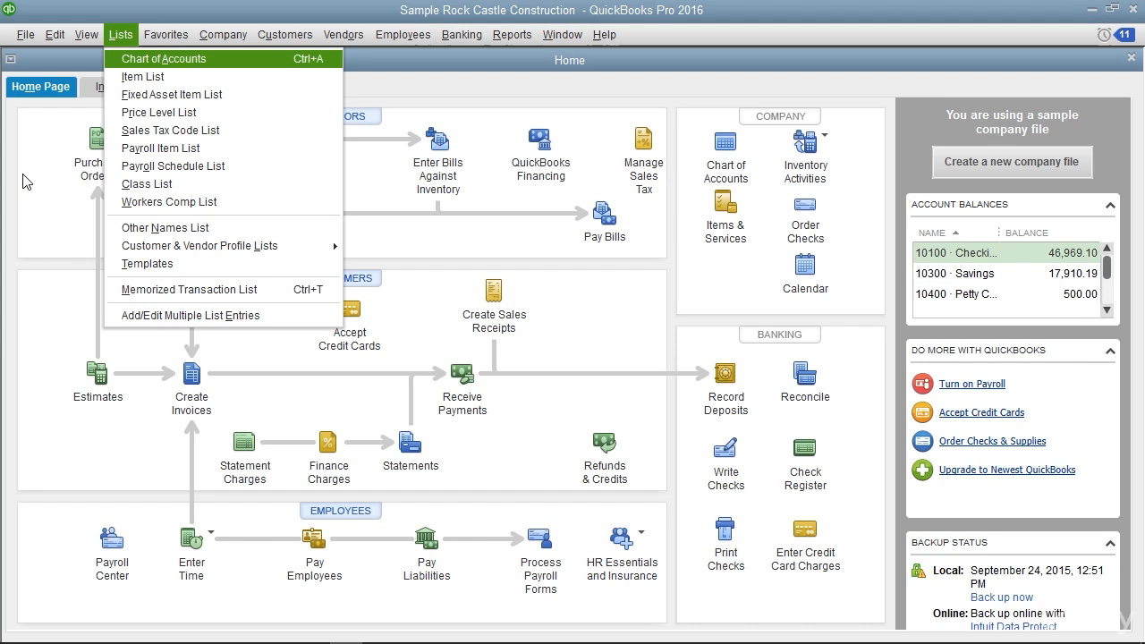
{"action": "key", "text": "i"}
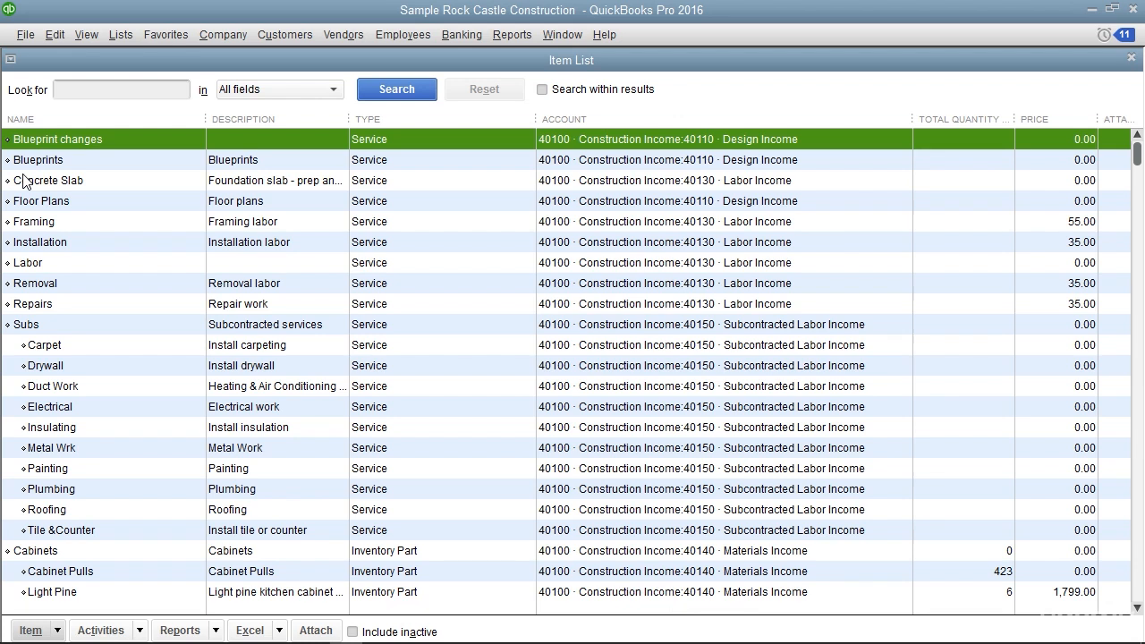
{"action": "key", "text": "Escape"}
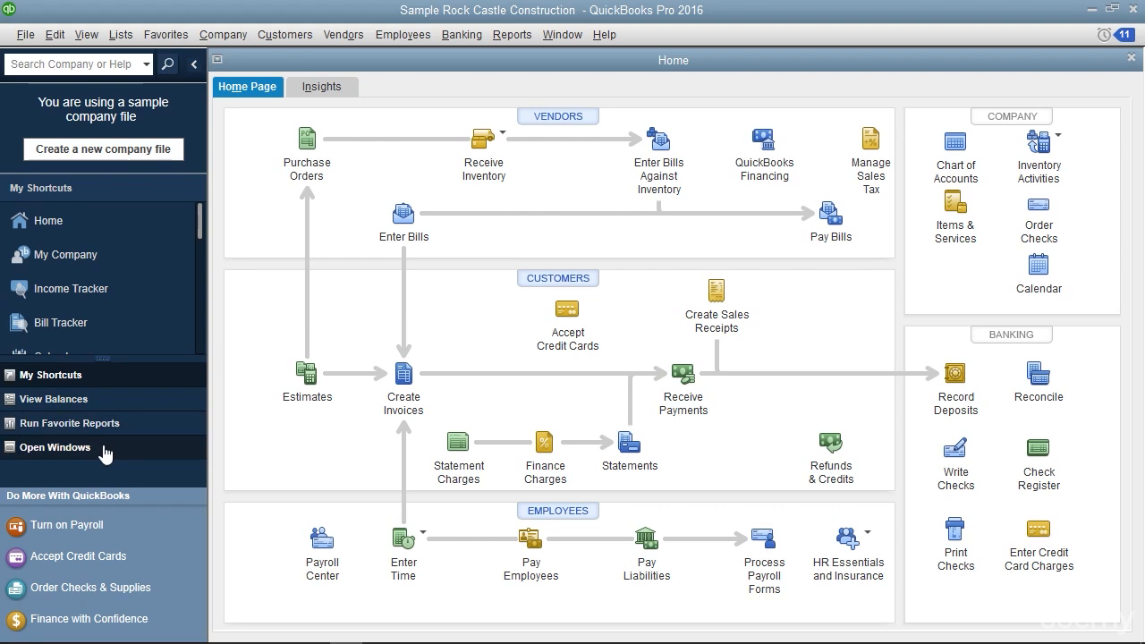
Display the open windows in the Left Icon Bar and switch through Enter Bills, Create Invoices, and Home
{"action": "left_click", "coordinate": [55, 447]}
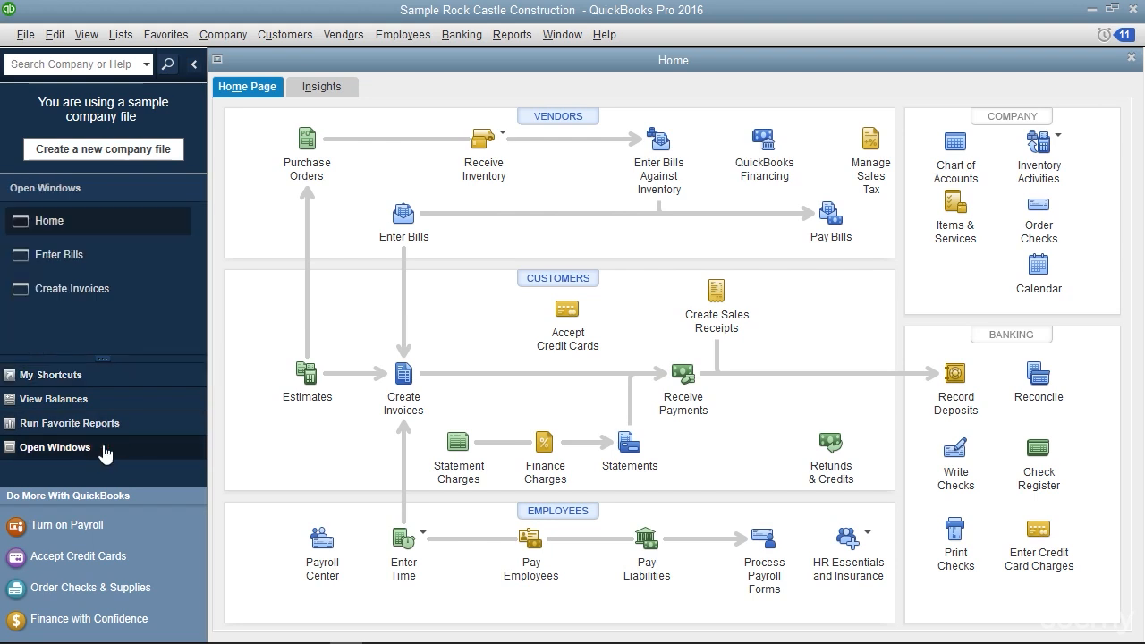
{"action": "left_click", "coordinate": [100, 253]}
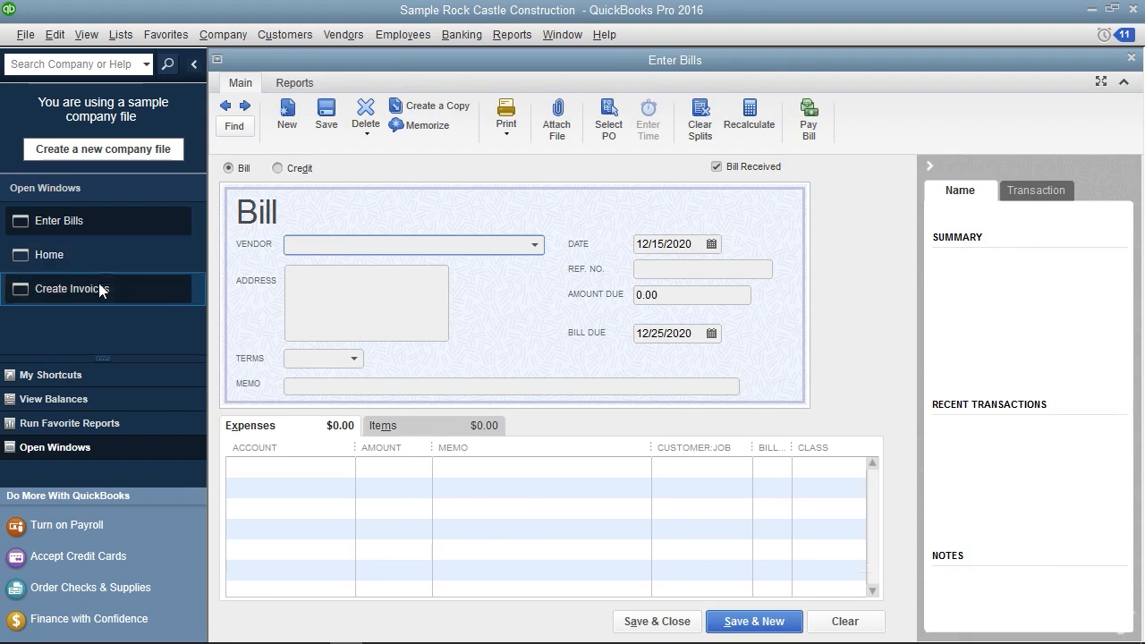
{"action": "left_click", "coordinate": [98, 287]}
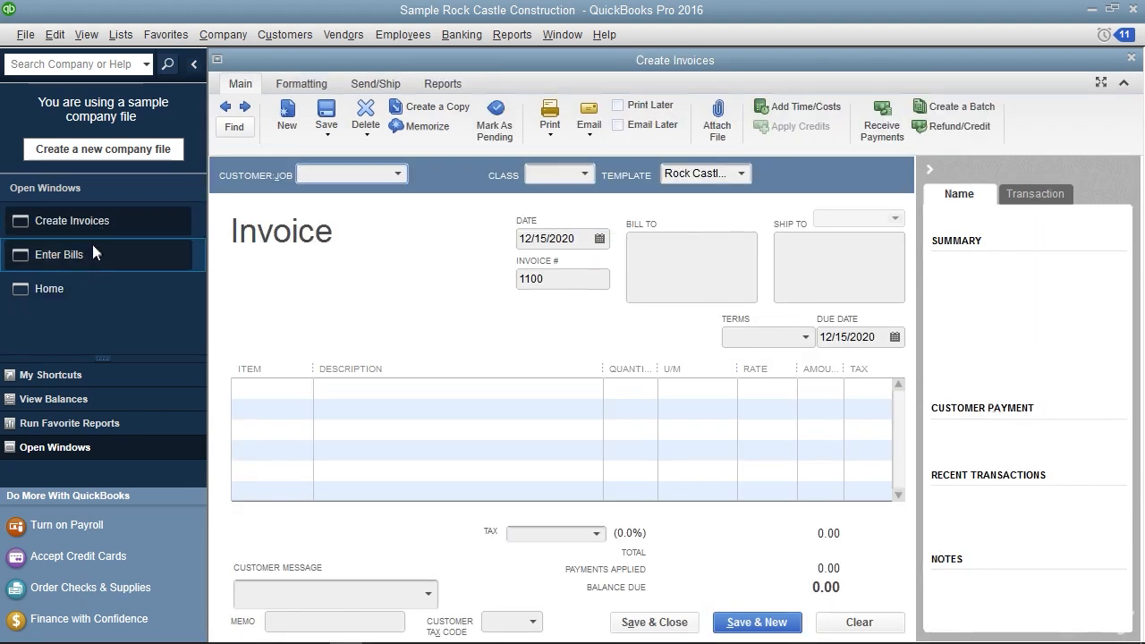
{"action": "left_click", "coordinate": [76, 282]}
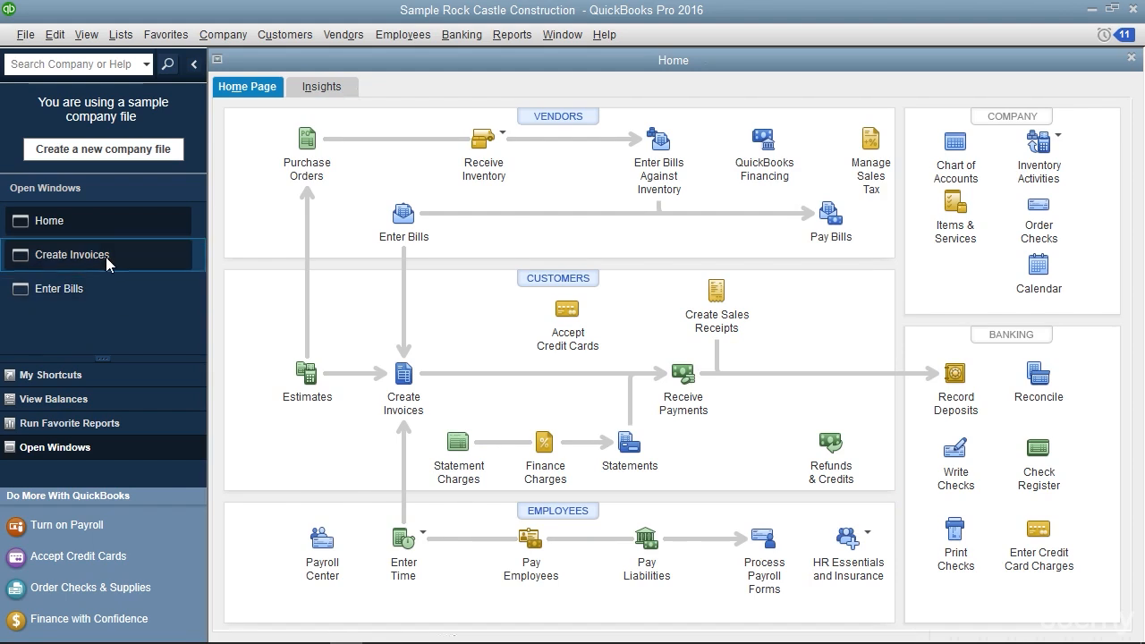
Switch to the Top Icon Bar and display the Open Window List
{"action": "left_click", "coordinate": [89, 37]}
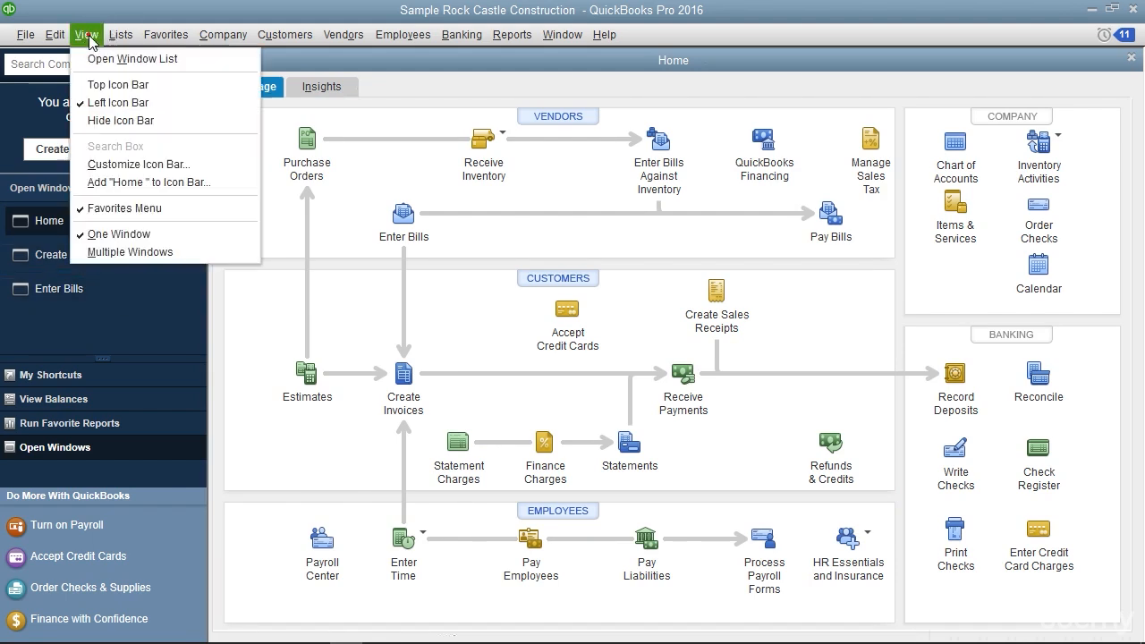
{"action": "left_click", "coordinate": [97, 85]}
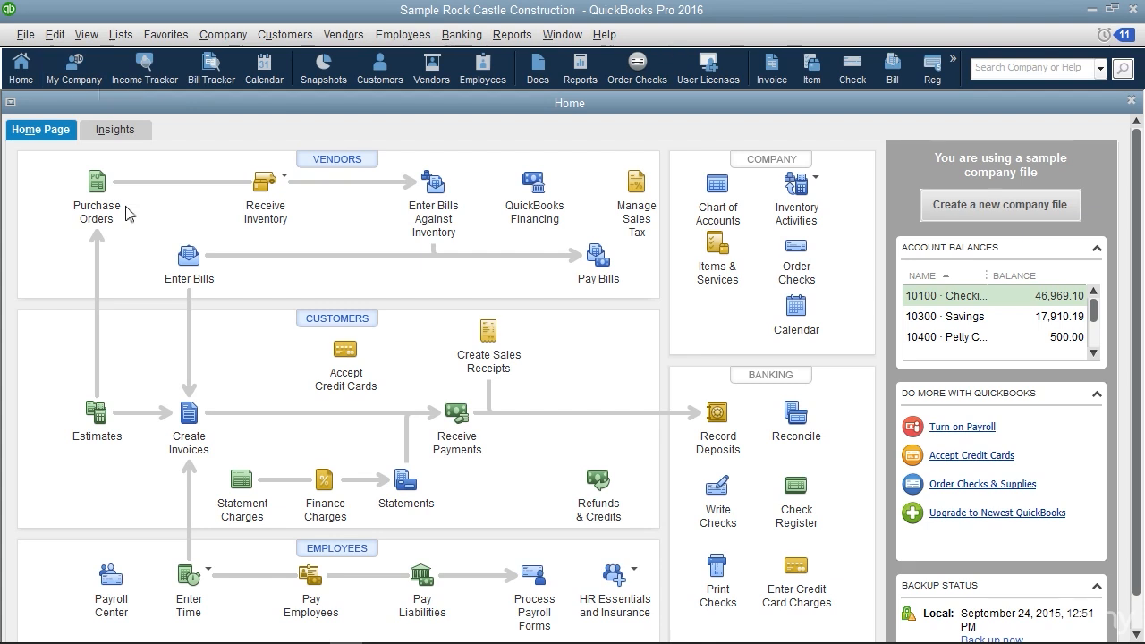
{"action": "left_click", "coordinate": [86, 35]}
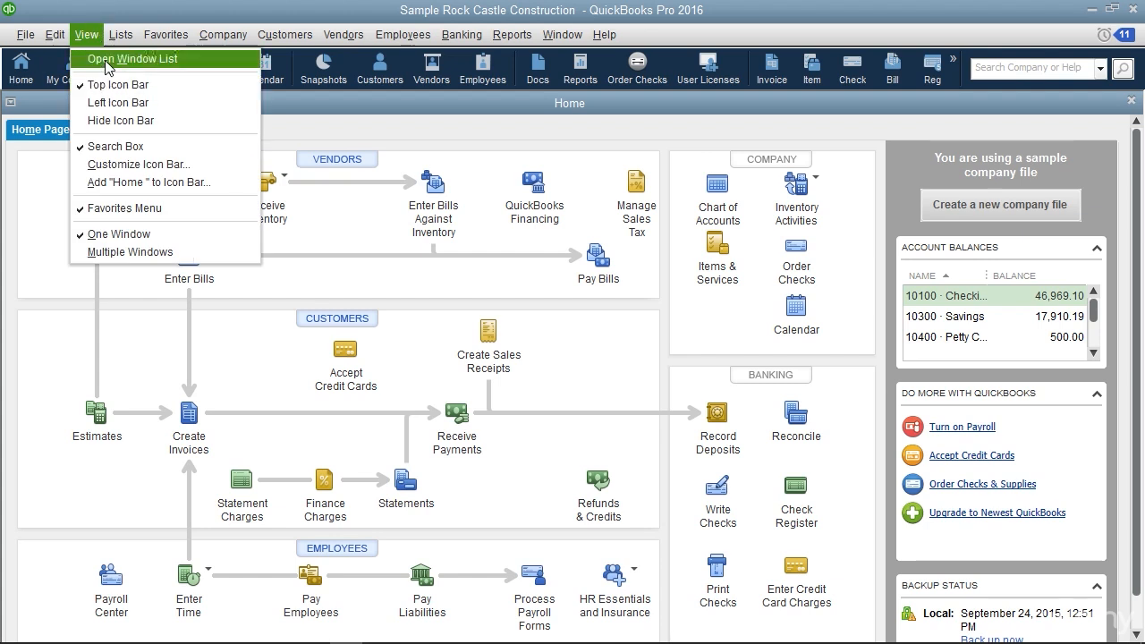
{"action": "left_click", "coordinate": [107, 59]}
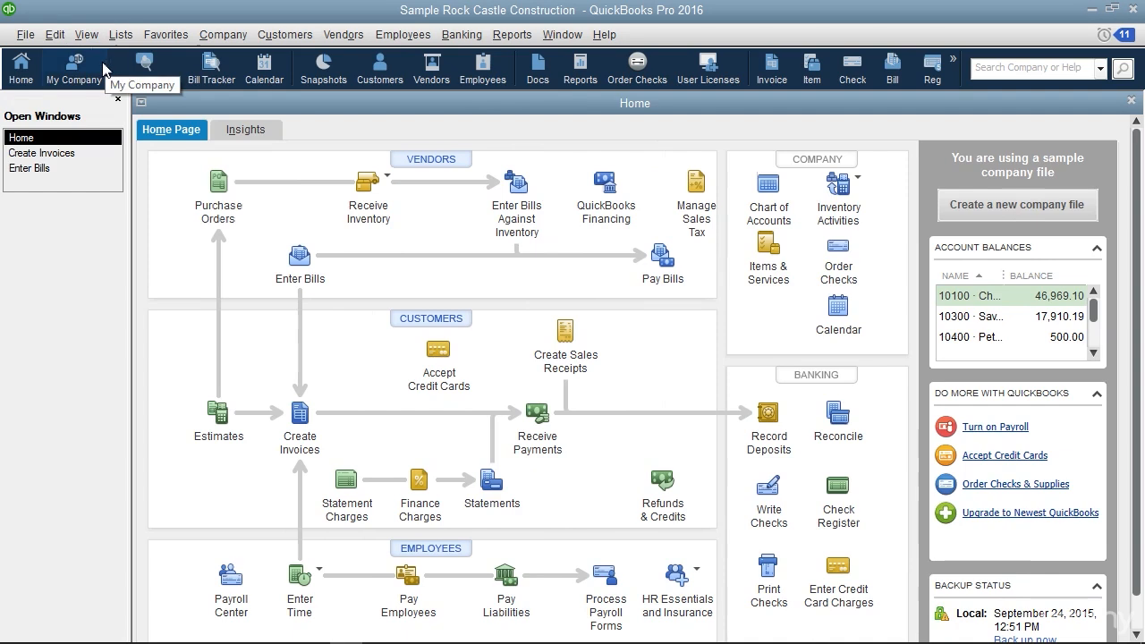
Switch through Enter Bills, Create Invoices, and Home using the Open Window List
{"action": "left_click", "coordinate": [44, 169]}
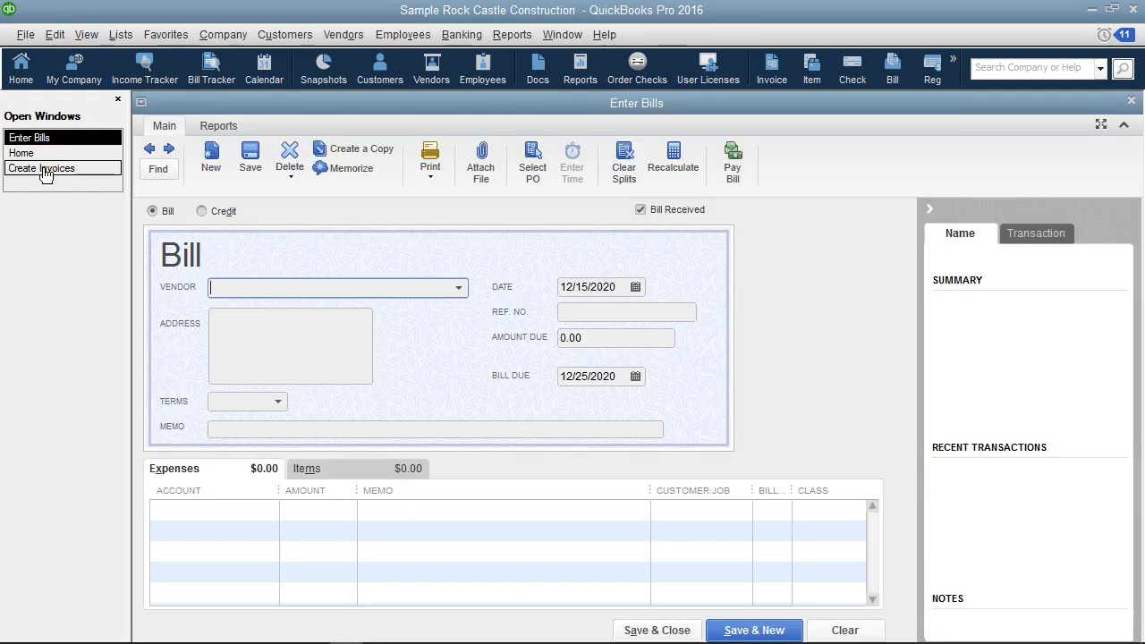
{"action": "left_click", "coordinate": [47, 171]}
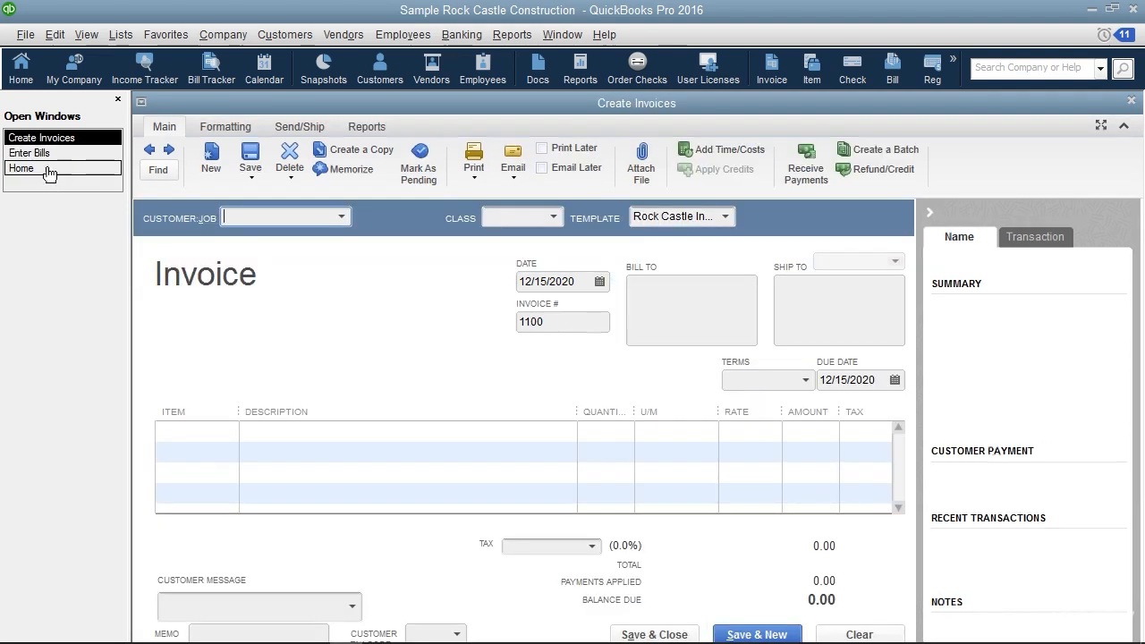
{"action": "left_click", "coordinate": [40, 170]}
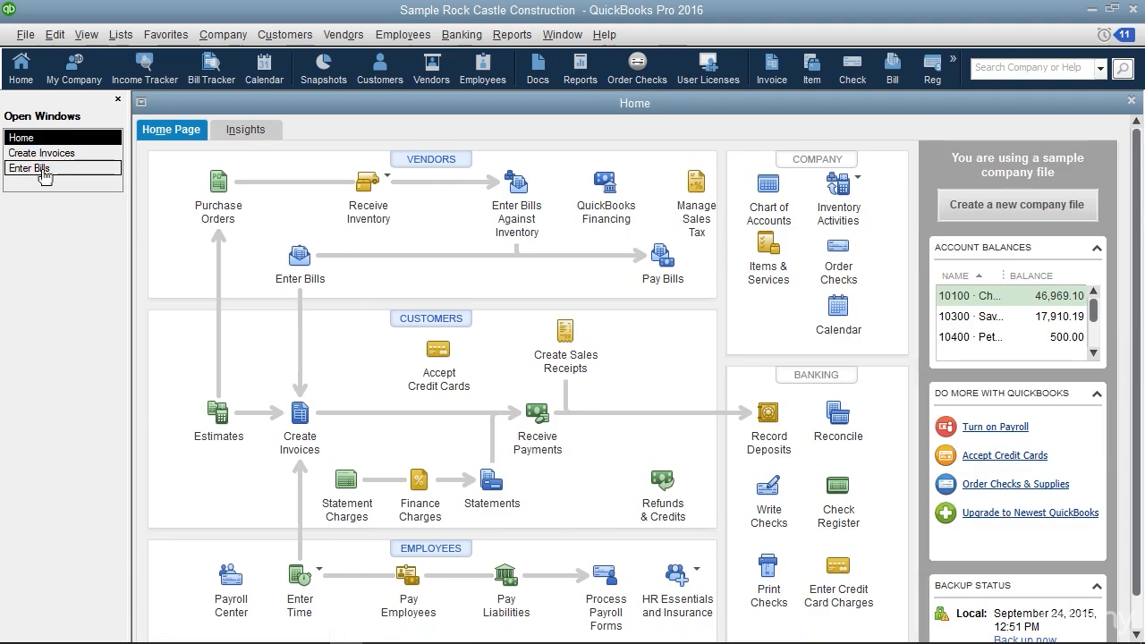
Hide the Open Window List and display the Left Icon Bar
{"action": "left_click", "coordinate": [86, 34]}
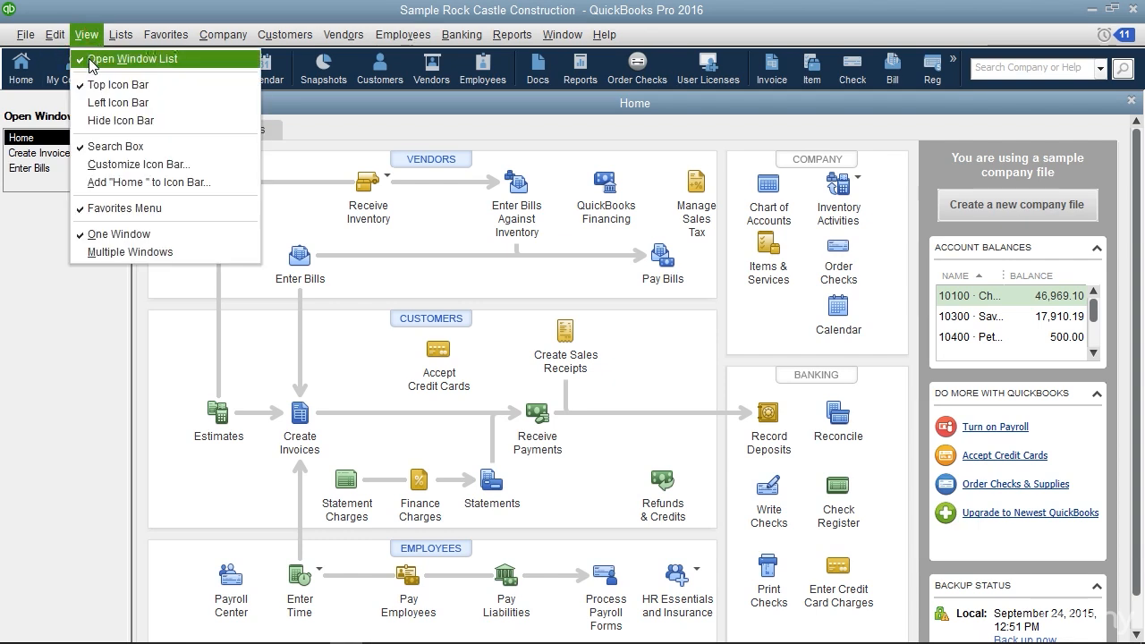
{"action": "left_click", "coordinate": [106, 58]}
{"action": "left_click", "coordinate": [586, 350]}
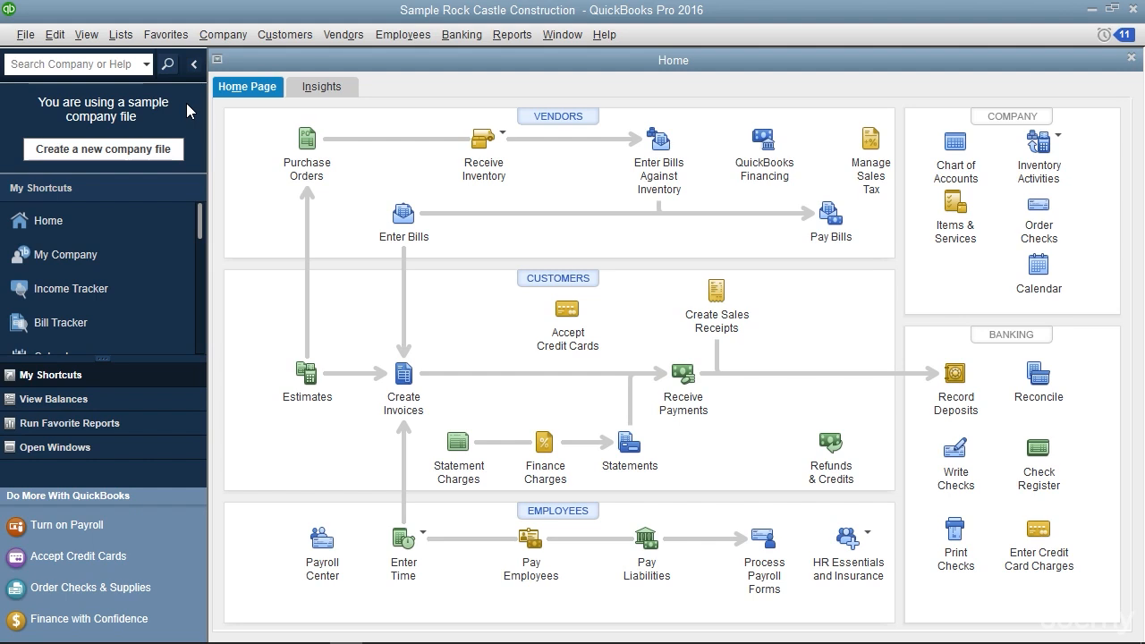
Activate the company and help search box in the Left Icon Bar and show My Shortcuts
{"action": "left_click", "coordinate": [186, 103]}
{"action": "left_click", "coordinate": [112, 64]}
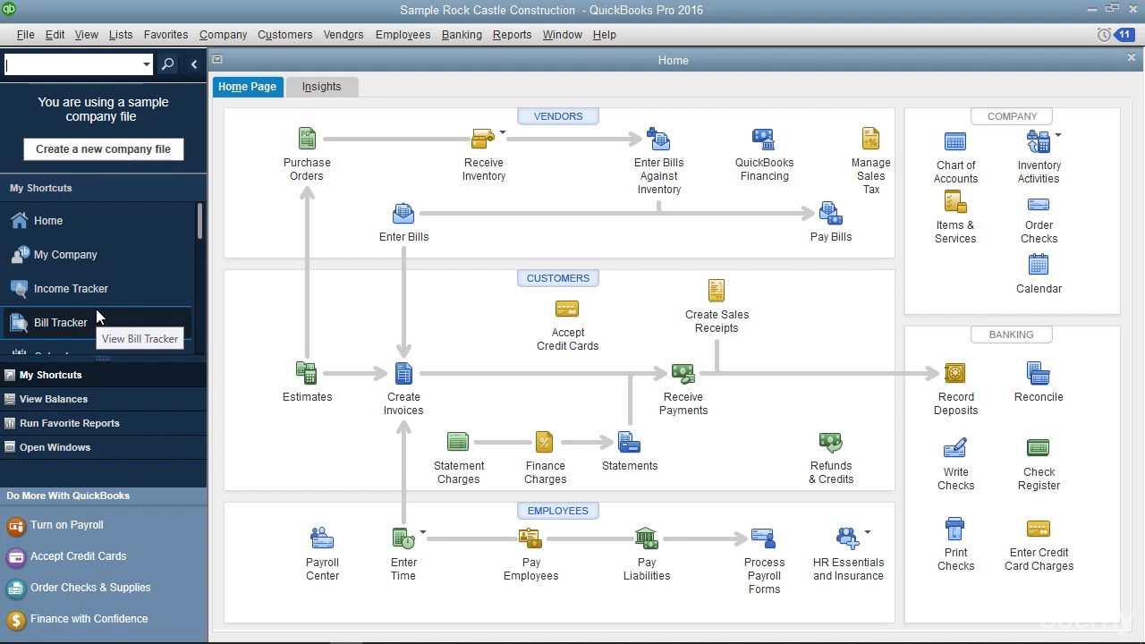
{"action": "left_click", "coordinate": [115, 377]}
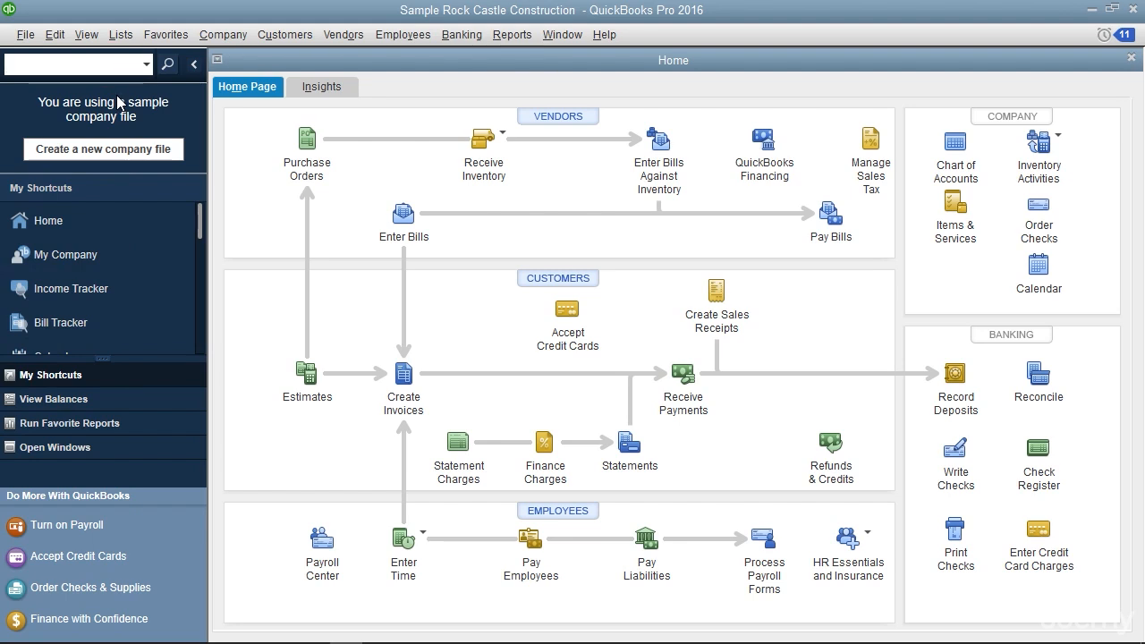
Display the Top Icon Bar briefly and switch back to the Left Icon Bar
{"action": "left_click", "coordinate": [89, 34]}
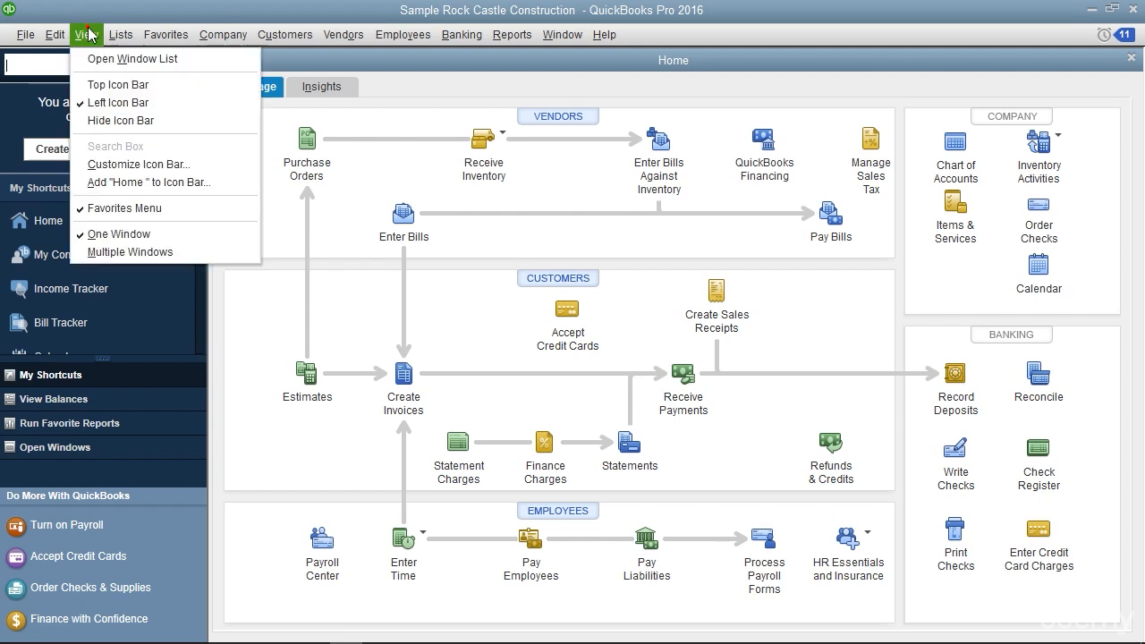
{"action": "left_click", "coordinate": [99, 84]}
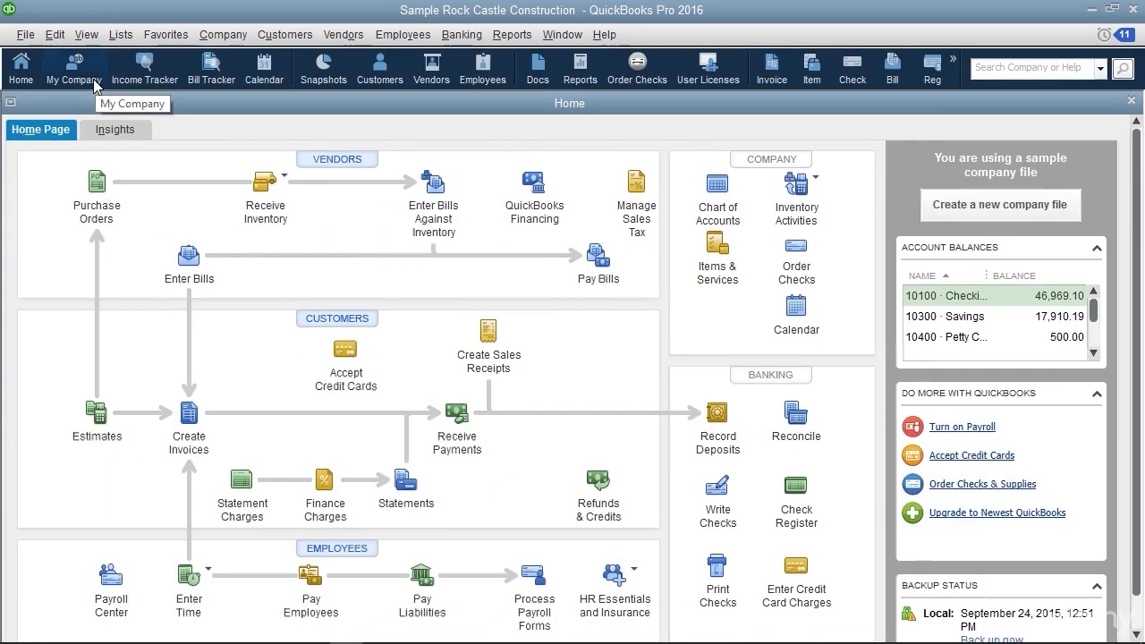
{"action": "left_click", "coordinate": [86, 34]}
{"action": "left_click", "coordinate": [104, 102]}
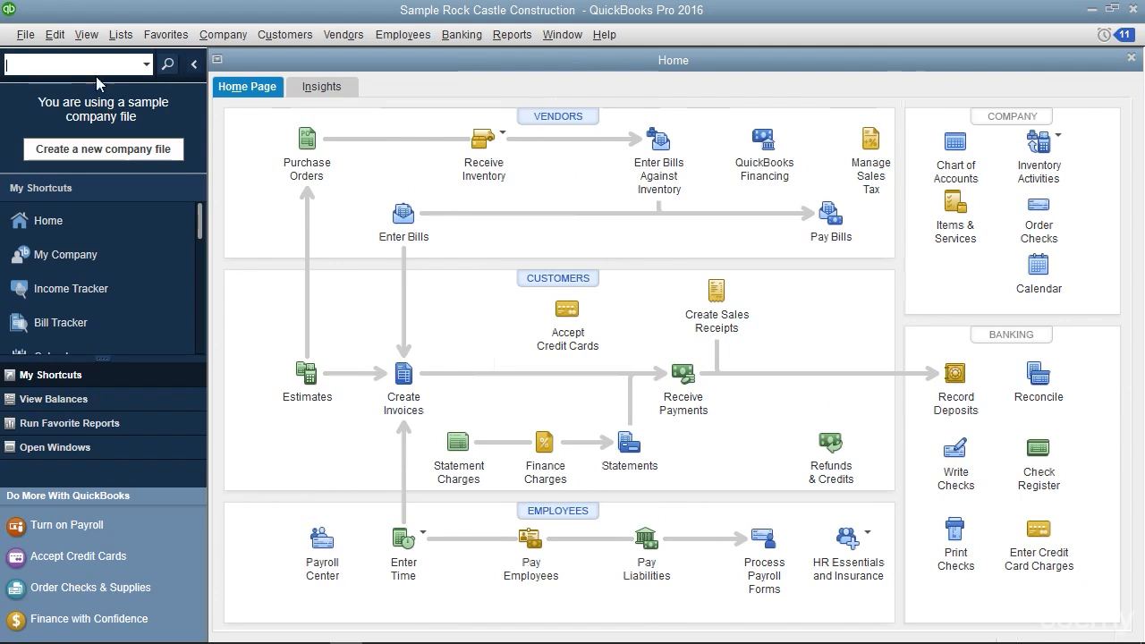
Hide the icon bar completely and restore the Left Icon Bar
{"action": "left_click", "coordinate": [86, 34]}
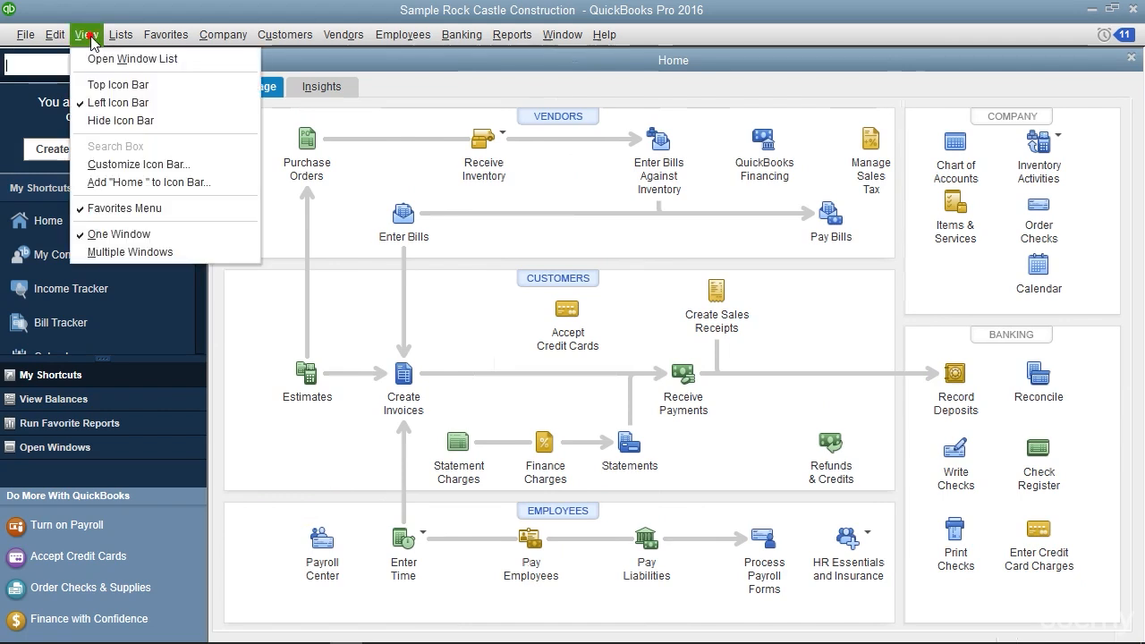
{"action": "left_click", "coordinate": [109, 119]}
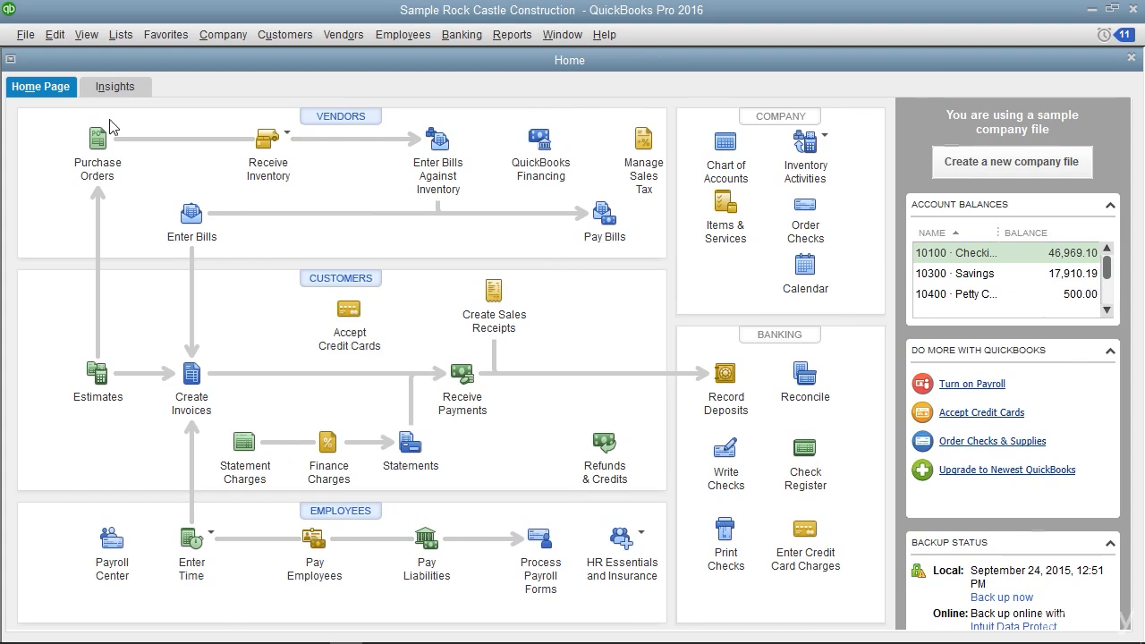
{"action": "left_click", "coordinate": [87, 36]}
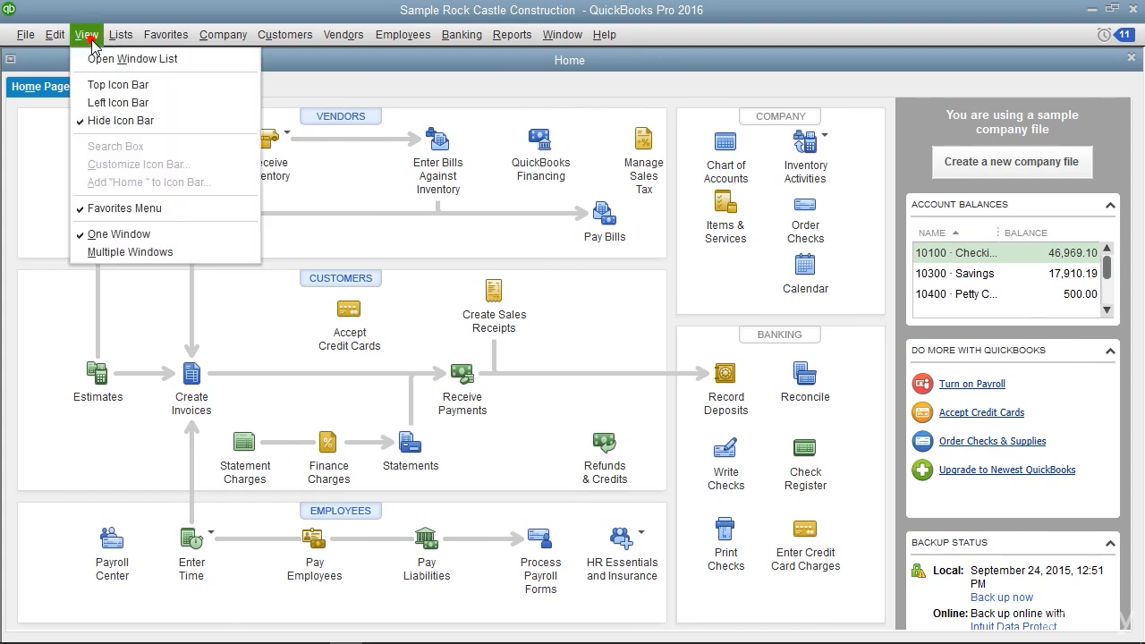
{"action": "left_click", "coordinate": [111, 103]}
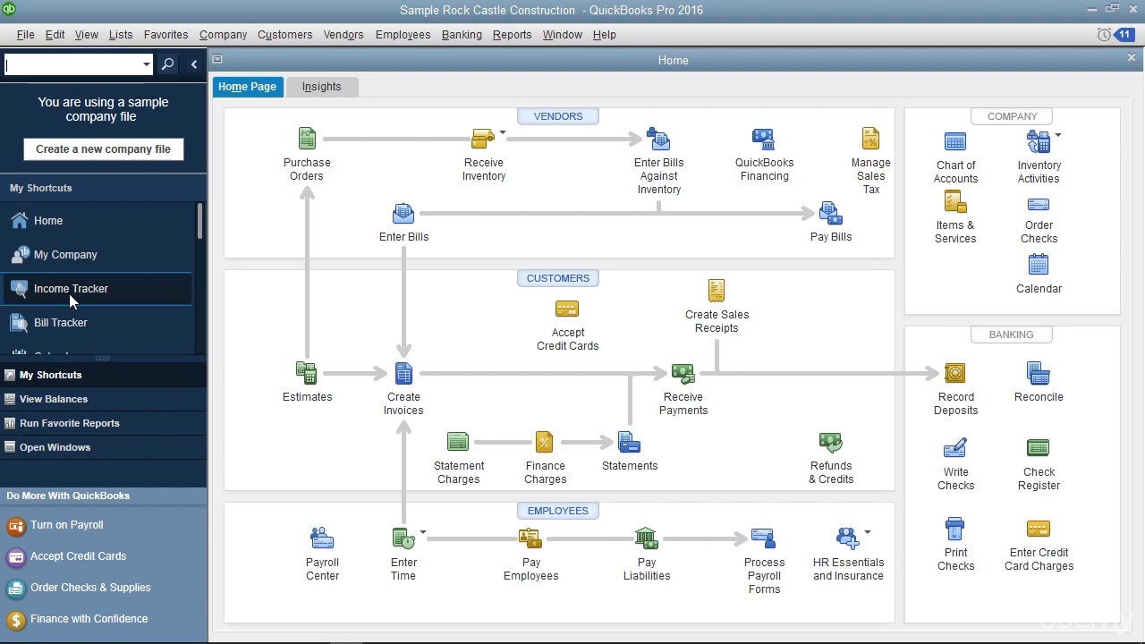
View the Bill Tracker from My Shortcuts and return to the Home page
{"action": "left_click", "coordinate": [72, 326]}
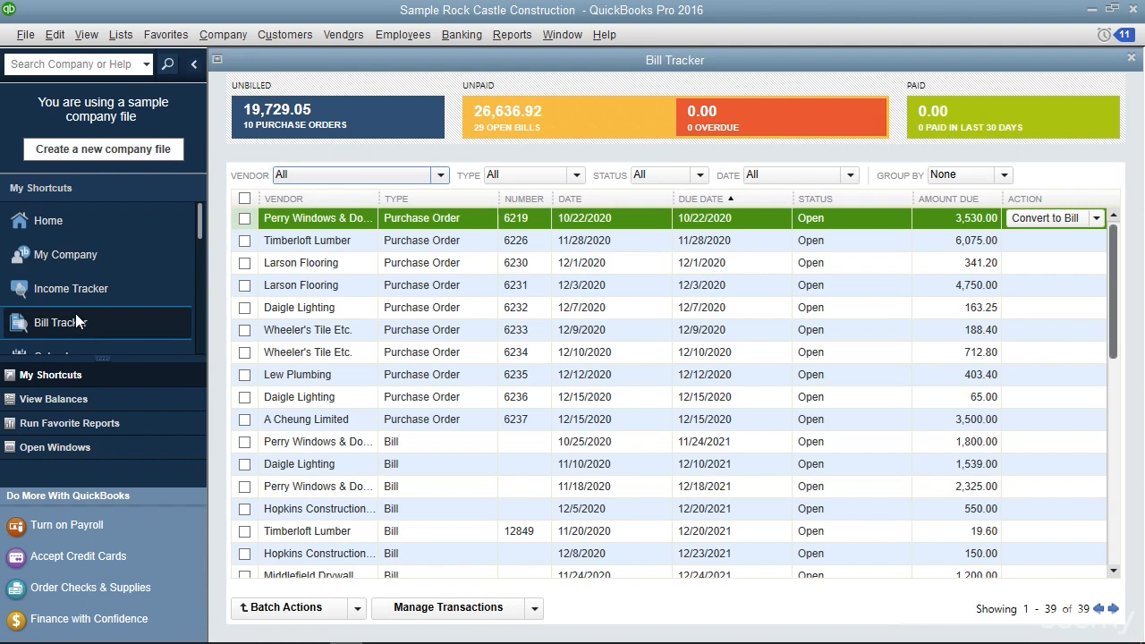
{"action": "left_click", "coordinate": [58, 223]}
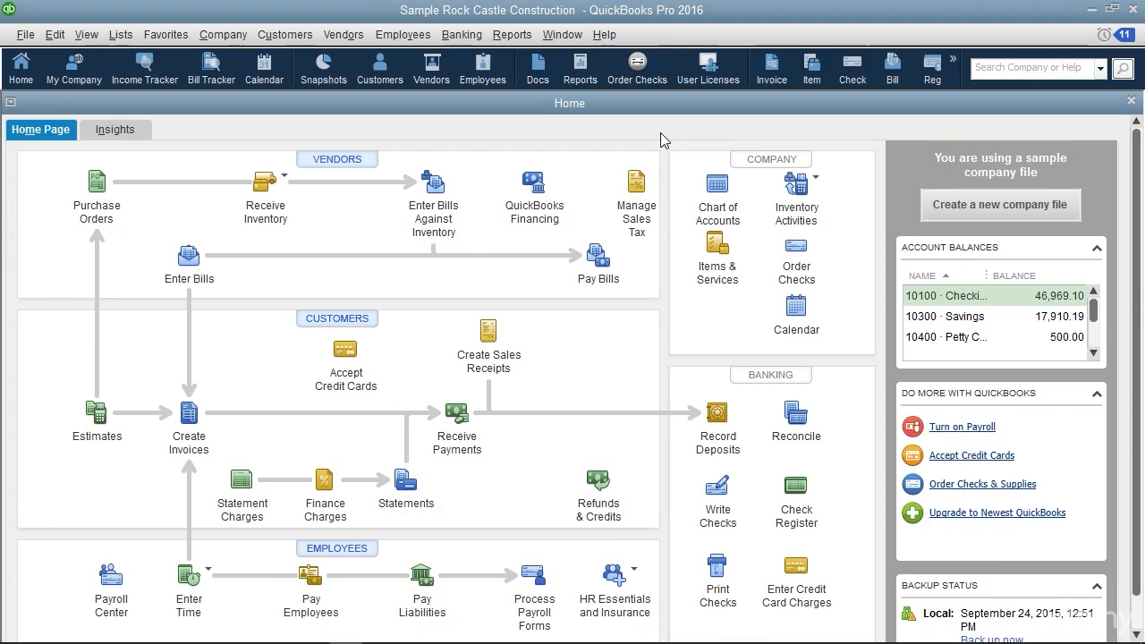
Customize the Top Icon Bar by adding the Back Up Data command after Home, with the label Backup and the description Back Up Data
{"action": "left_click", "coordinate": [96, 43]}
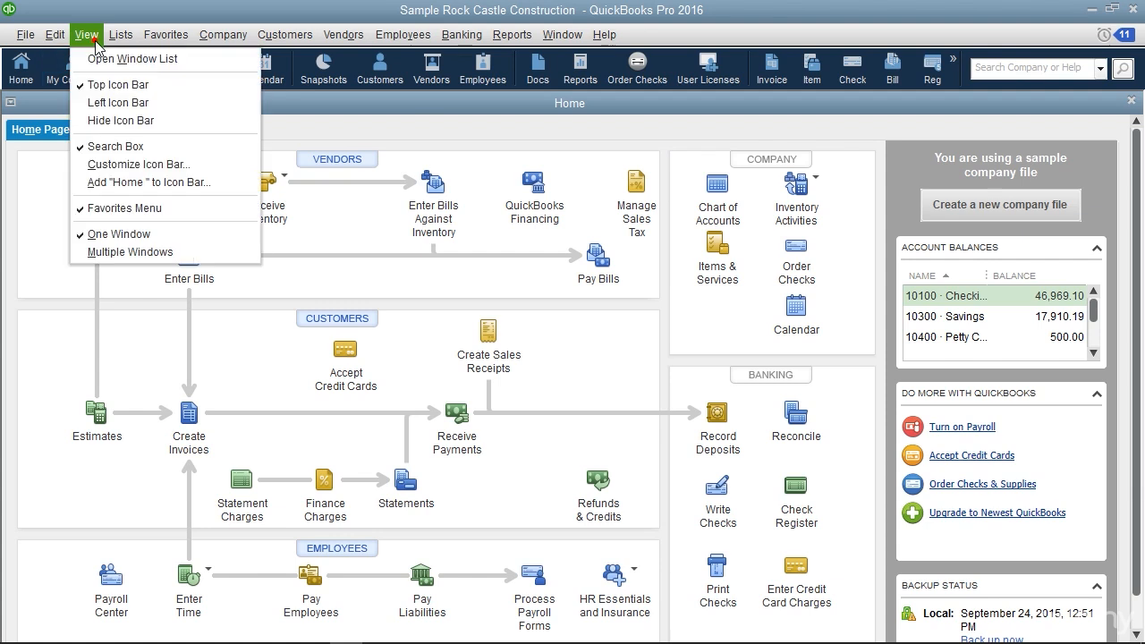
{"action": "left_click", "coordinate": [139, 164]}
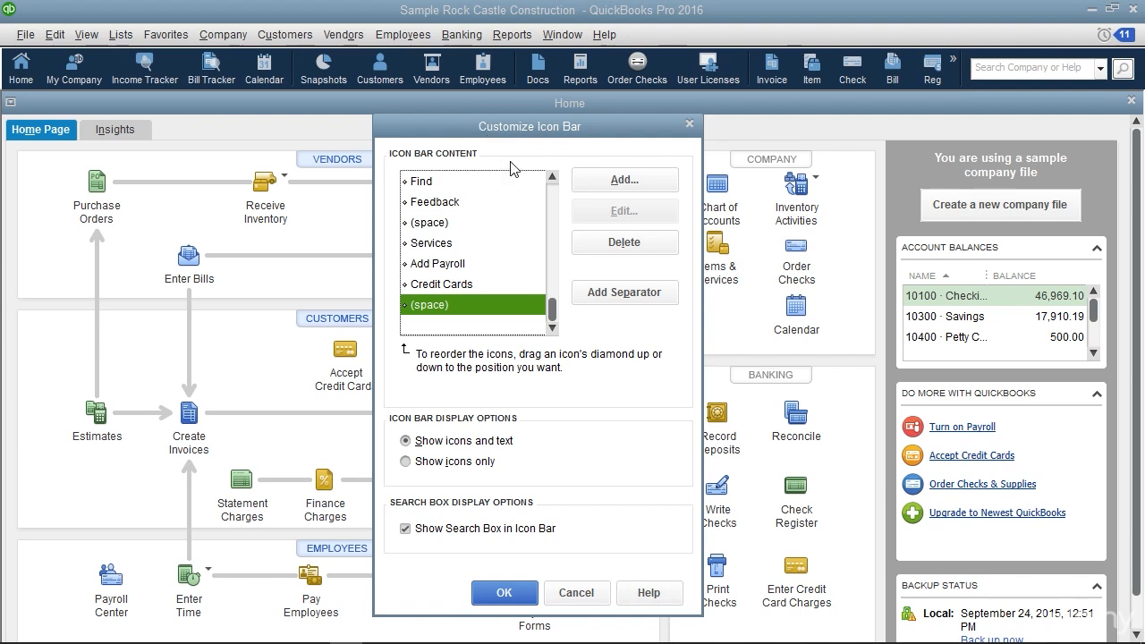
{"action": "left_click_drag", "start_coordinate": [552, 307], "coordinate": [552, 197]}
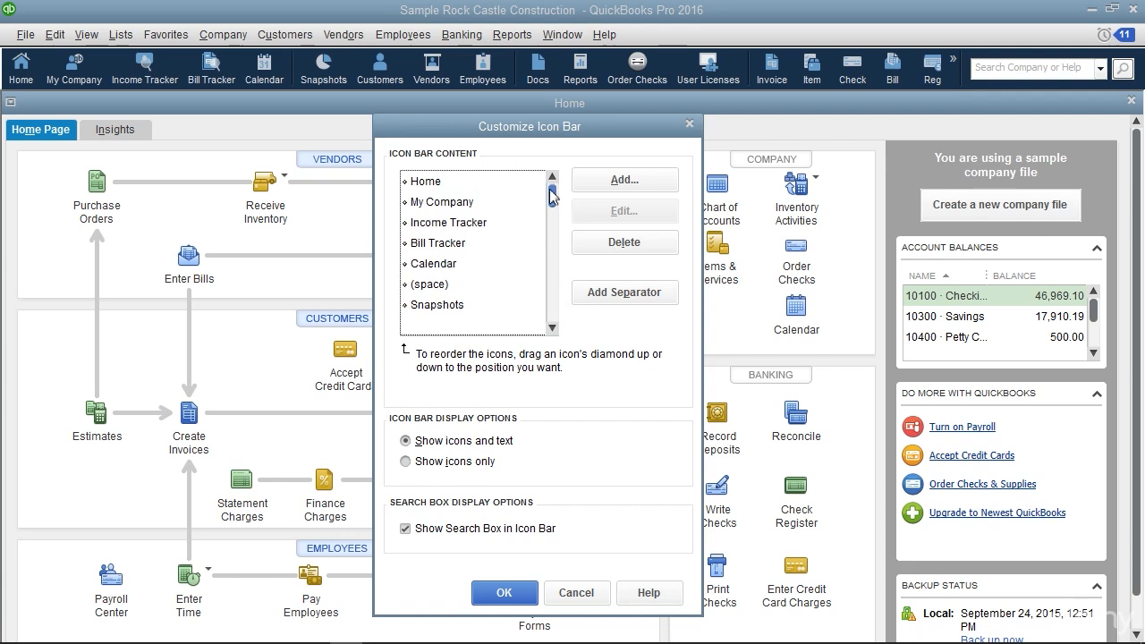
{"action": "left_click", "coordinate": [521, 184]}
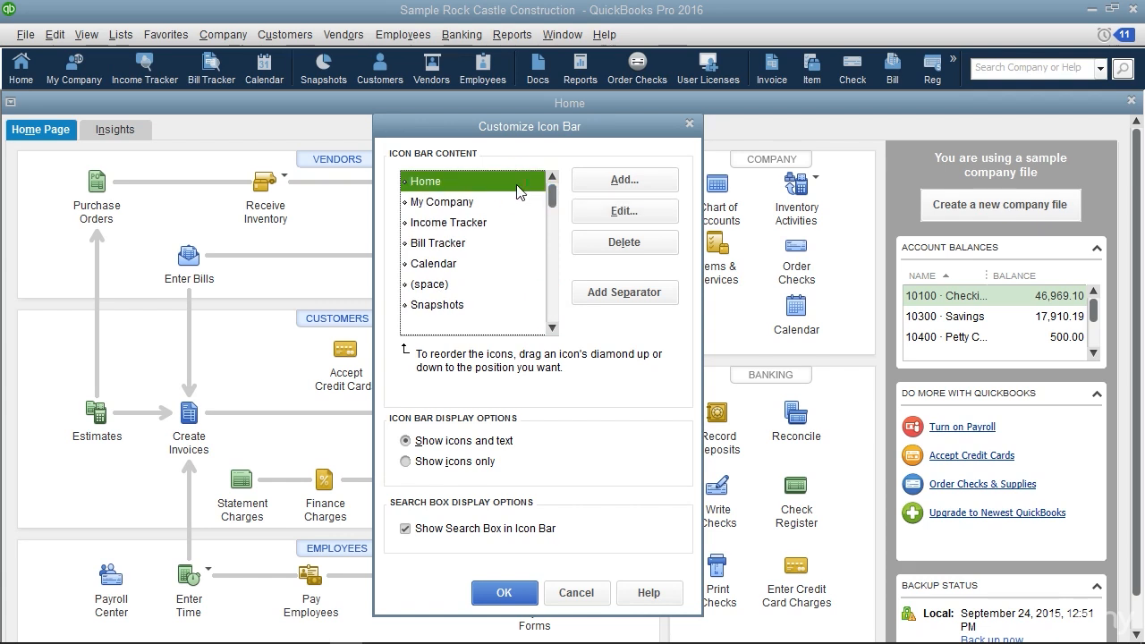
{"action": "left_click", "coordinate": [608, 184]}
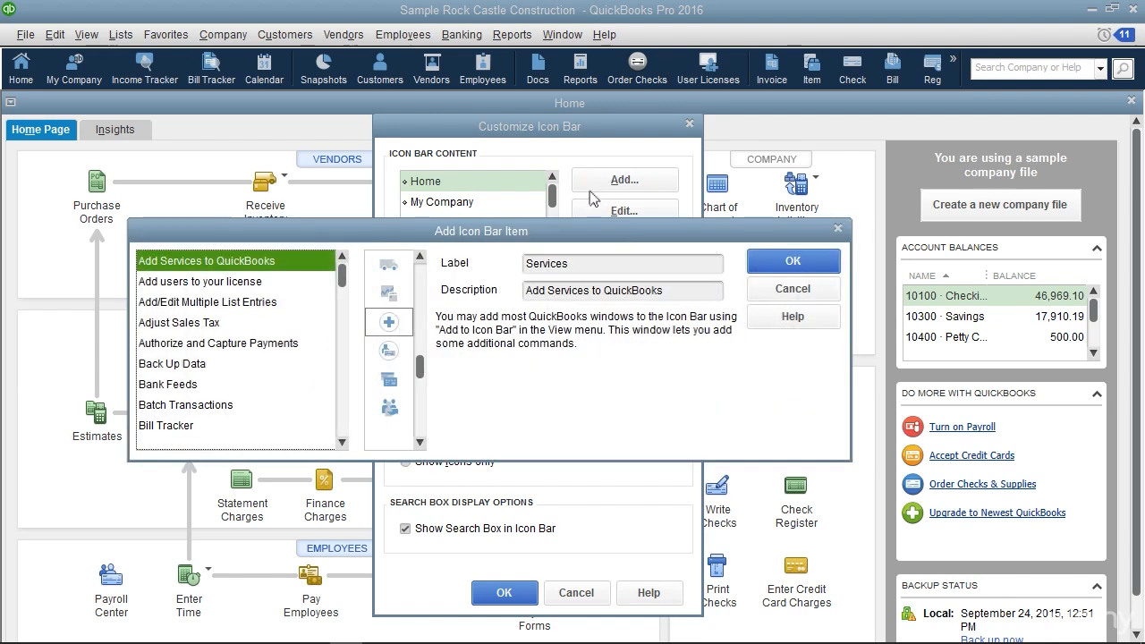
{"action": "left_click", "coordinate": [398, 232]}
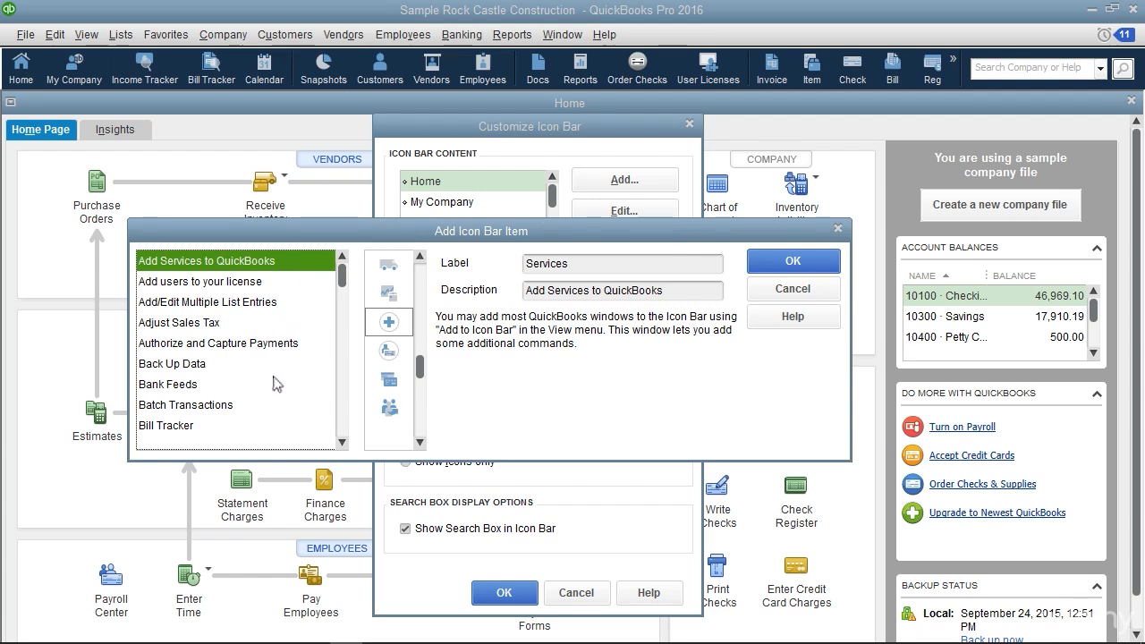
{"action": "left_click", "coordinate": [204, 367]}
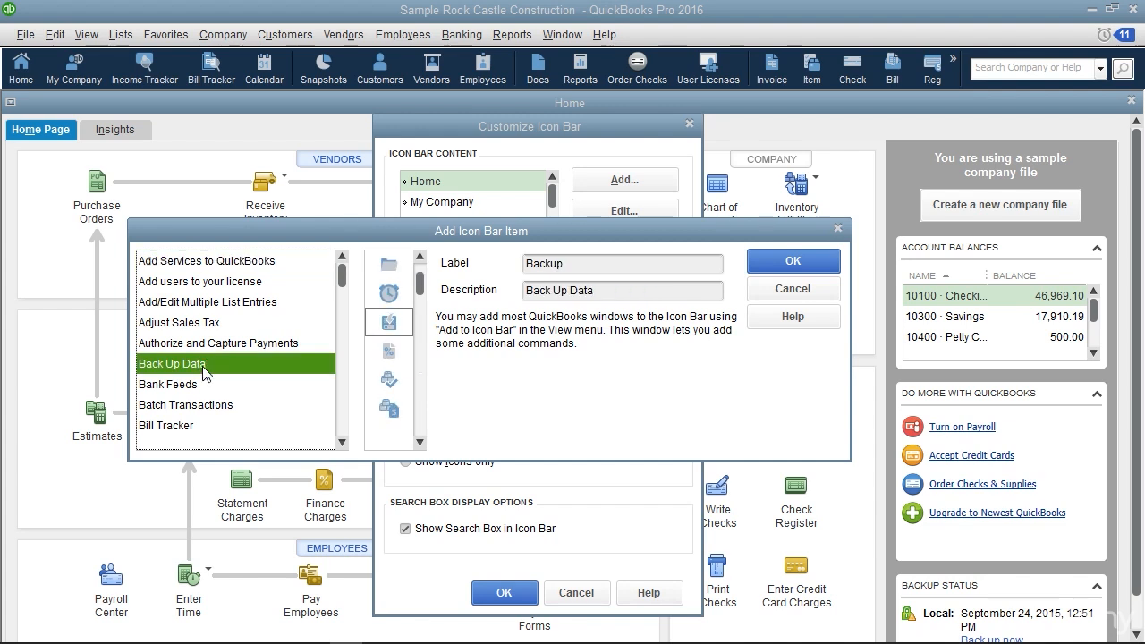
{"action": "left_click", "coordinate": [394, 321]}
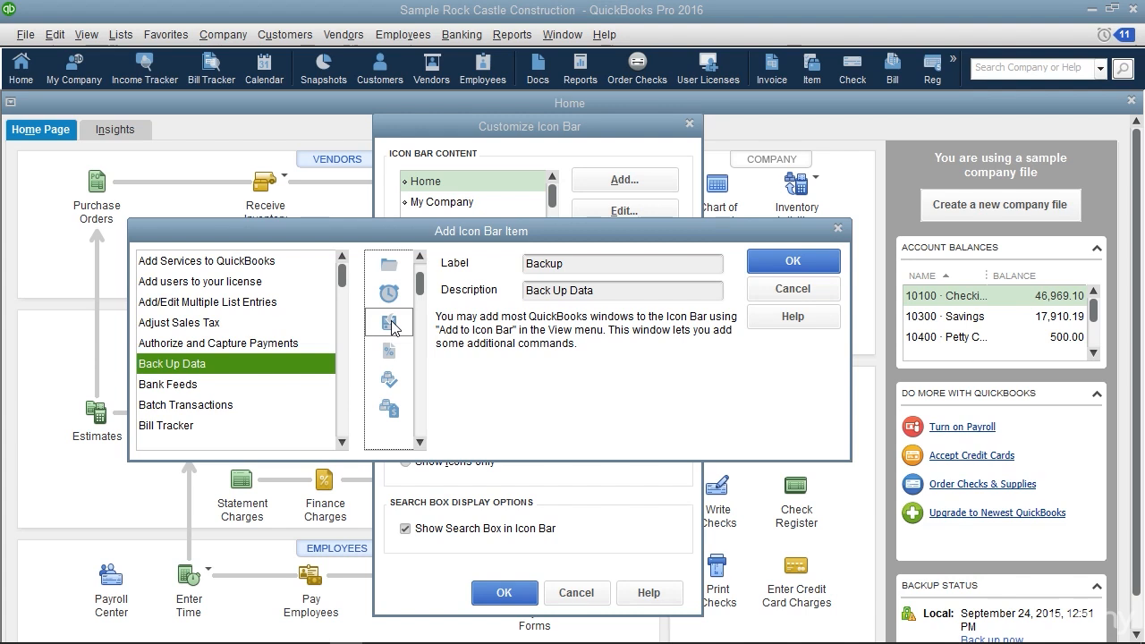
{"action": "left_click", "coordinate": [589, 263]}
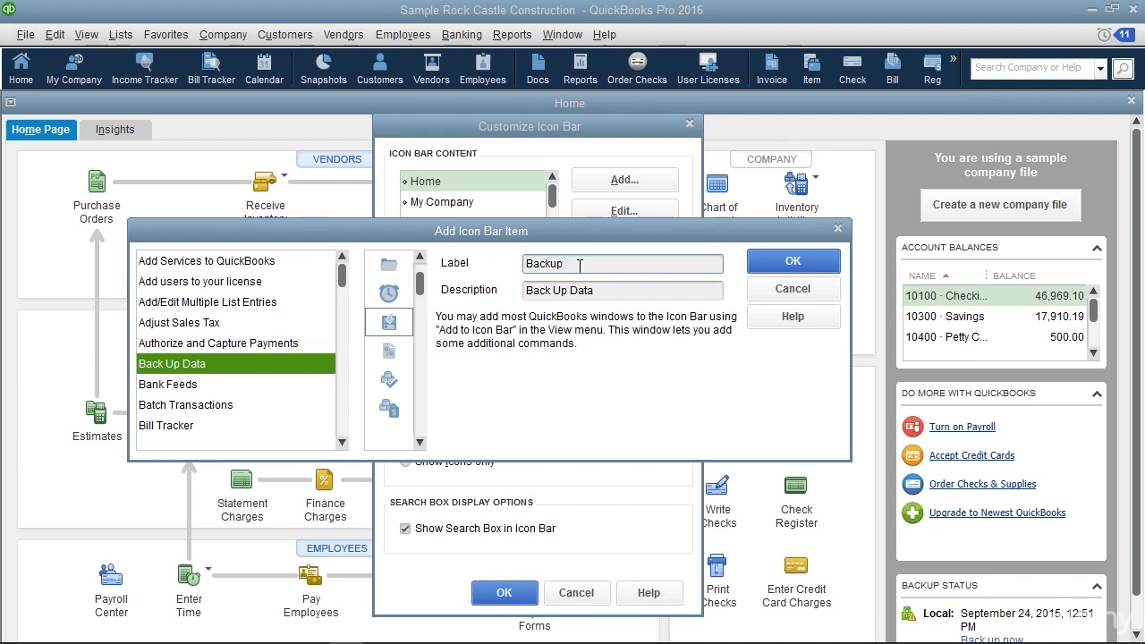
{"action": "left_click", "coordinate": [612, 291]}
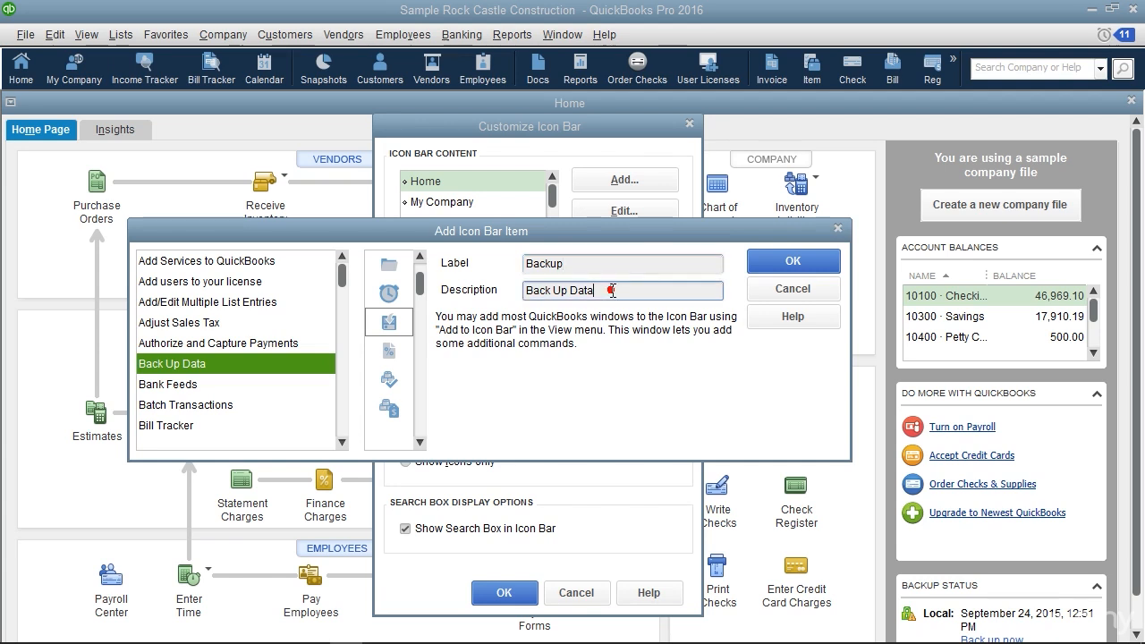
{"action": "left_click", "coordinate": [774, 263]}
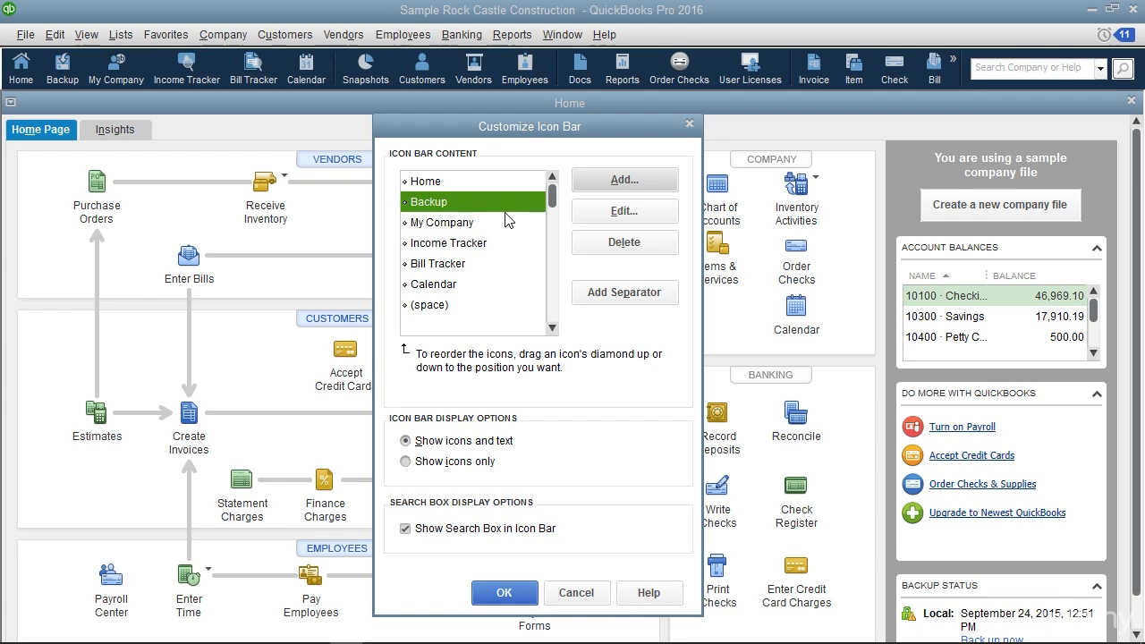
{"action": "left_click", "coordinate": [531, 599]}
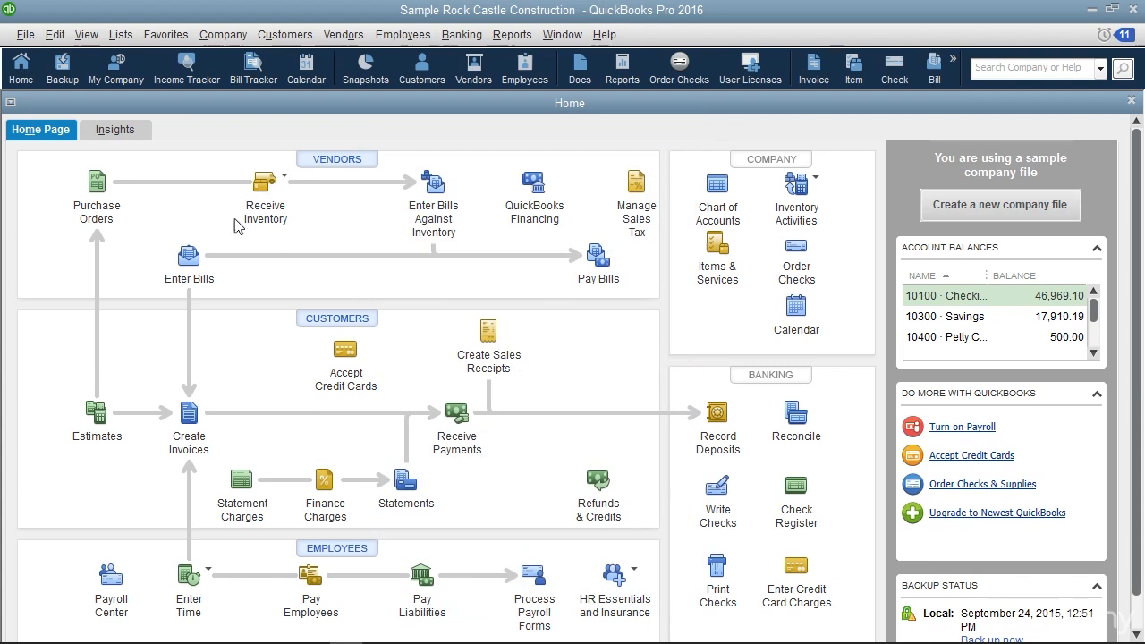
Try the new Backup shortcut and cancel the Save Copy or Backup wizard
{"action": "left_click", "coordinate": [71, 78]}
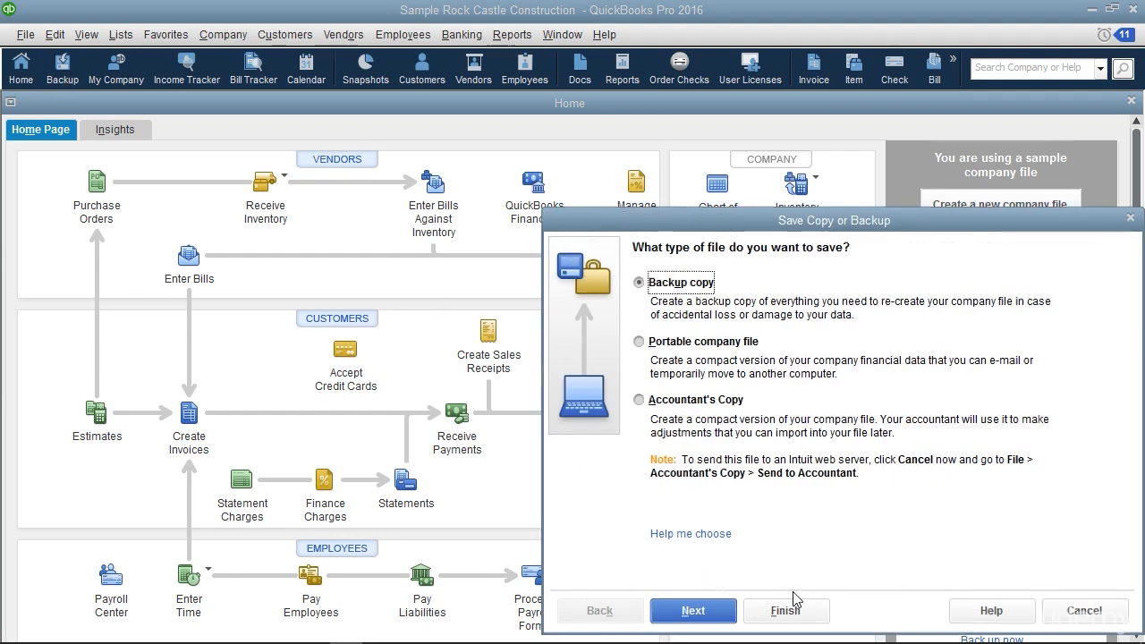
{"action": "left_click", "coordinate": [1083, 612]}
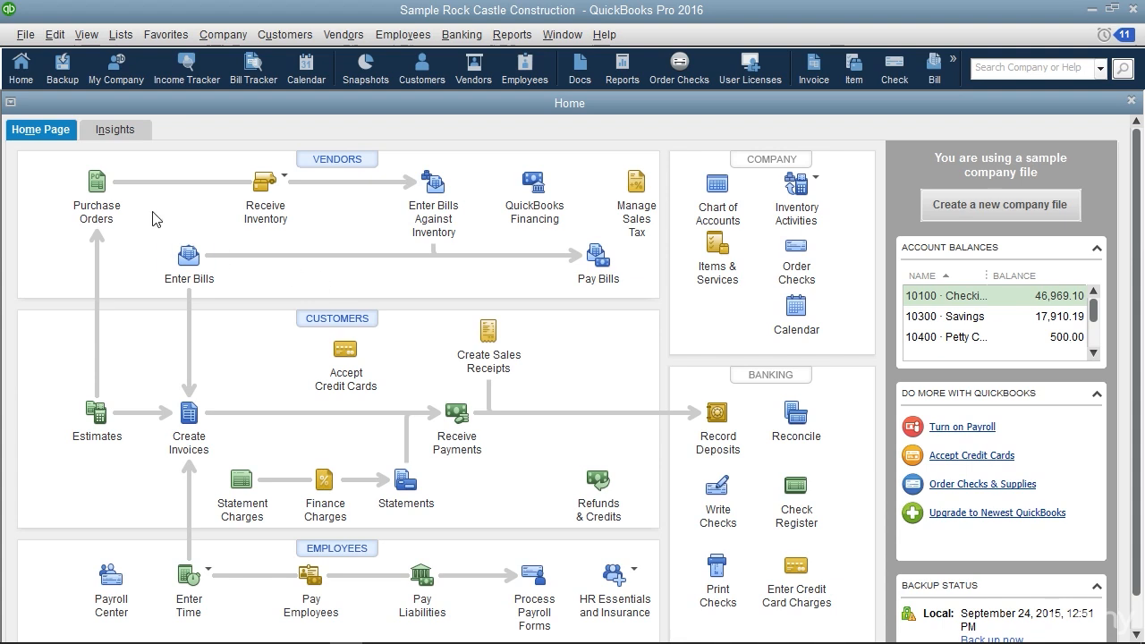
Delete the Backup item from the icon bar content and apply the customization
{"action": "left_click", "coordinate": [97, 34]}
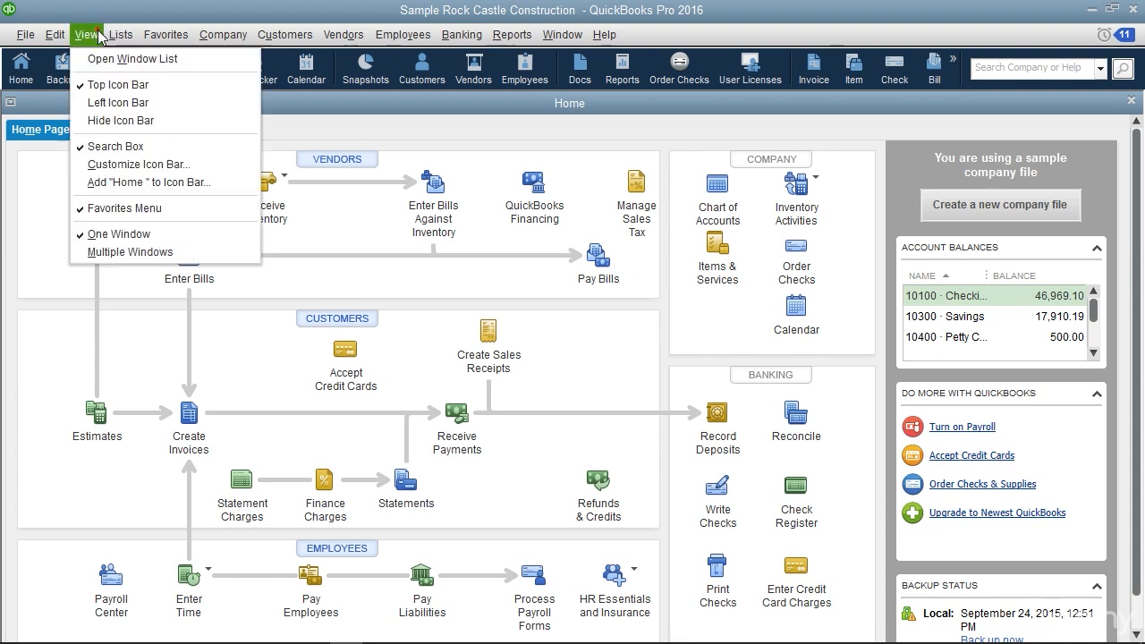
{"action": "left_click", "coordinate": [139, 165]}
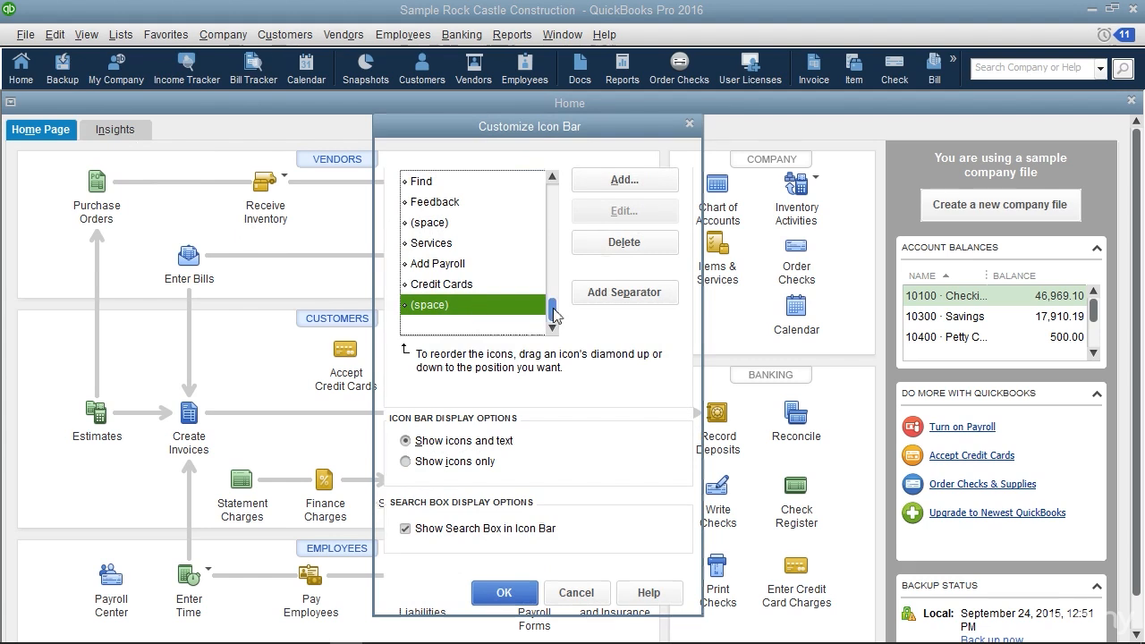
{"action": "left_click_drag", "start_coordinate": [552, 309], "coordinate": [553, 190]}
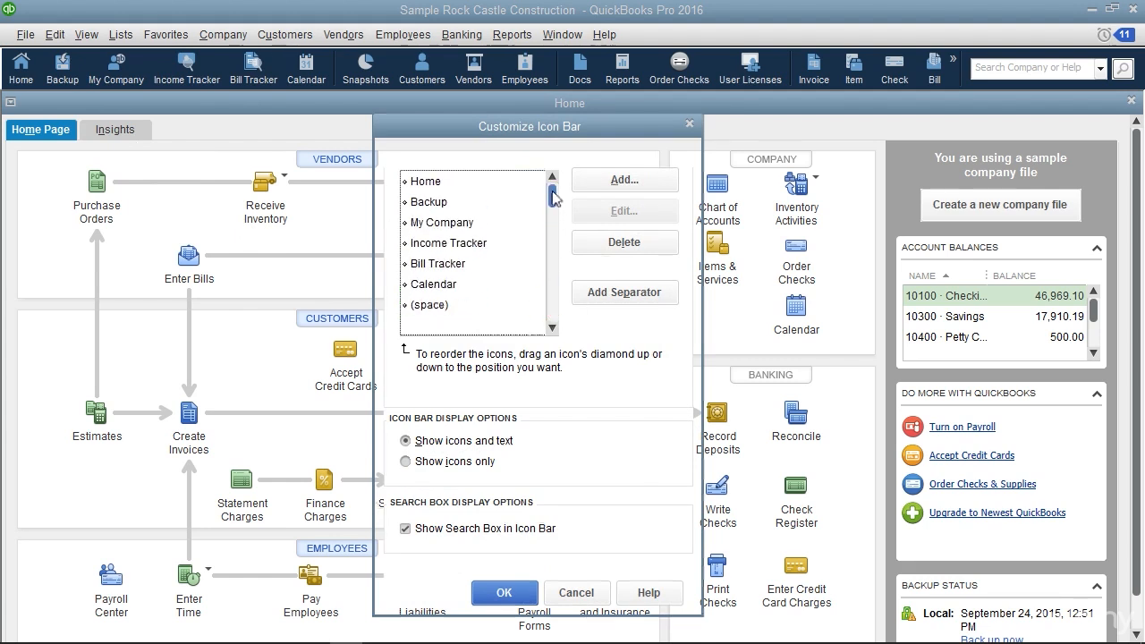
{"action": "left_click", "coordinate": [451, 204]}
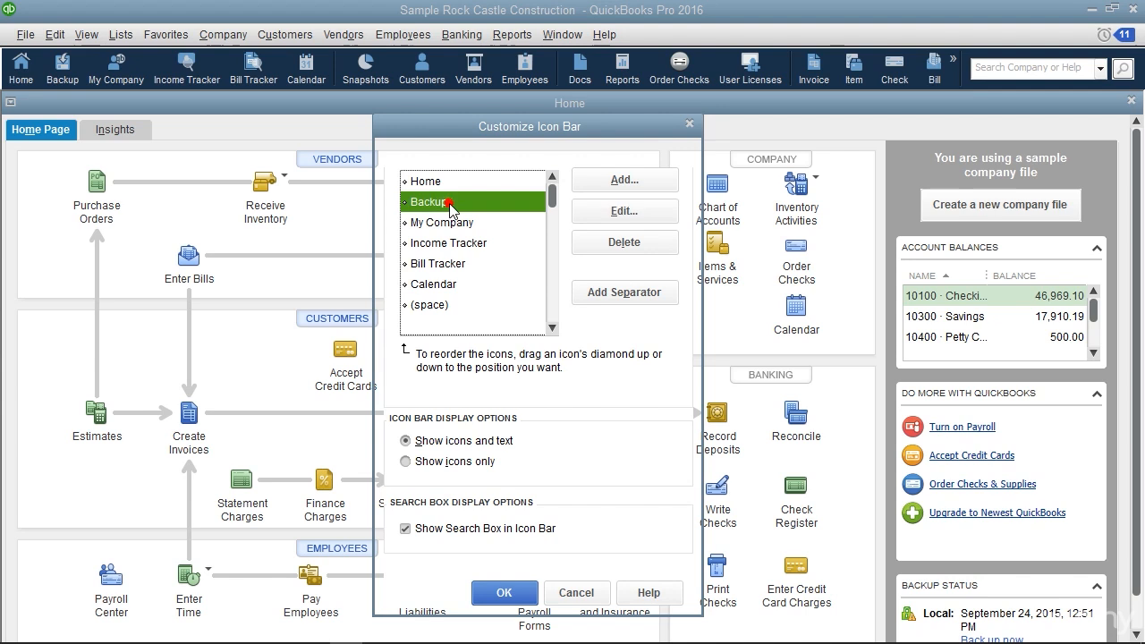
{"action": "left_click", "coordinate": [623, 242]}
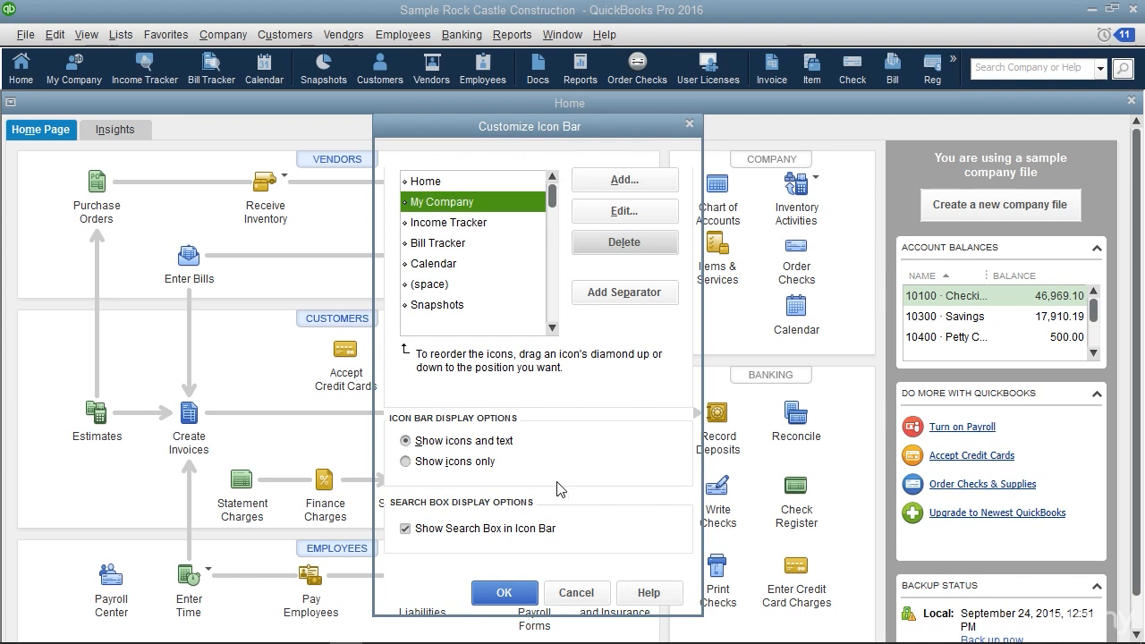
{"action": "left_click", "coordinate": [524, 595]}
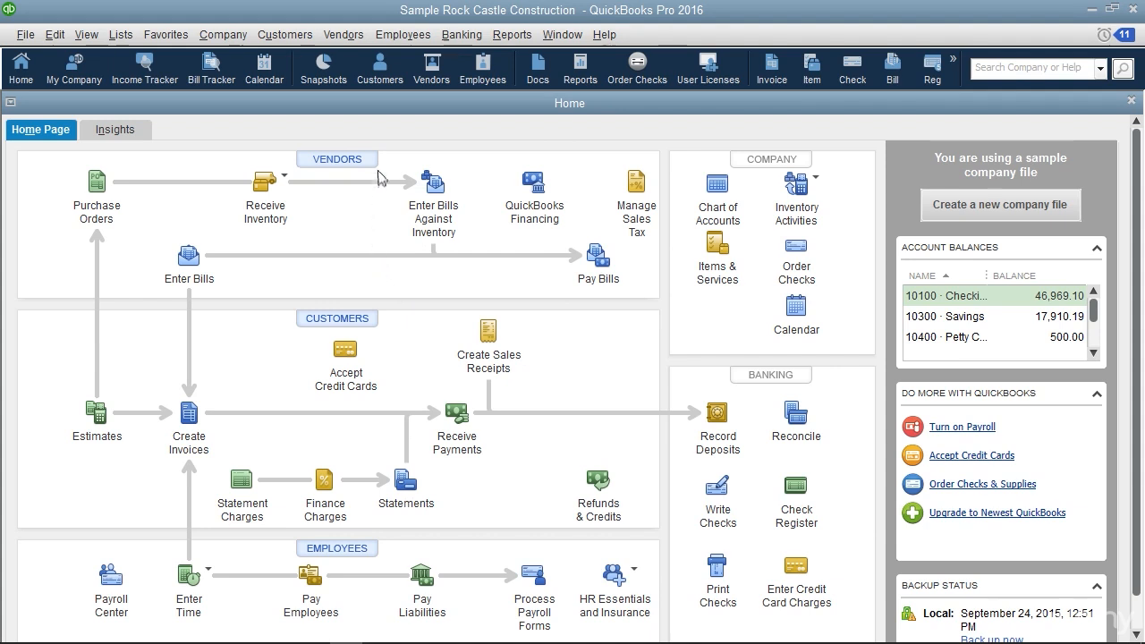
Open Receive Items and Enter Bill for vendors and add the Enter Bills window to the icon bar with the label Bill
{"action": "left_click", "coordinate": [352, 36]}
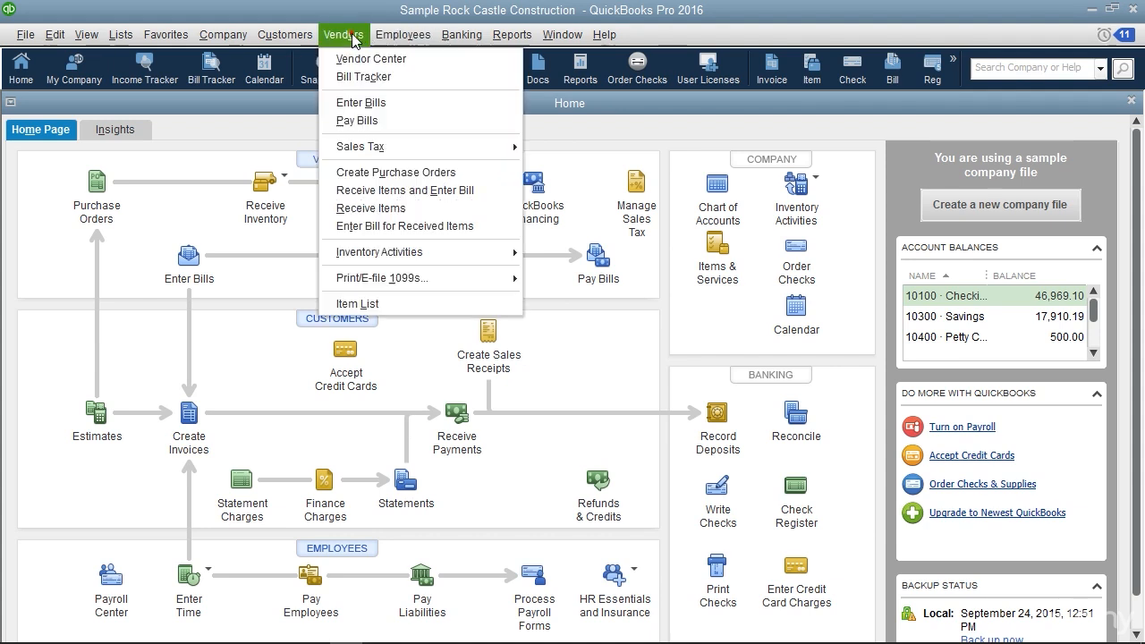
{"action": "left_click", "coordinate": [396, 190]}
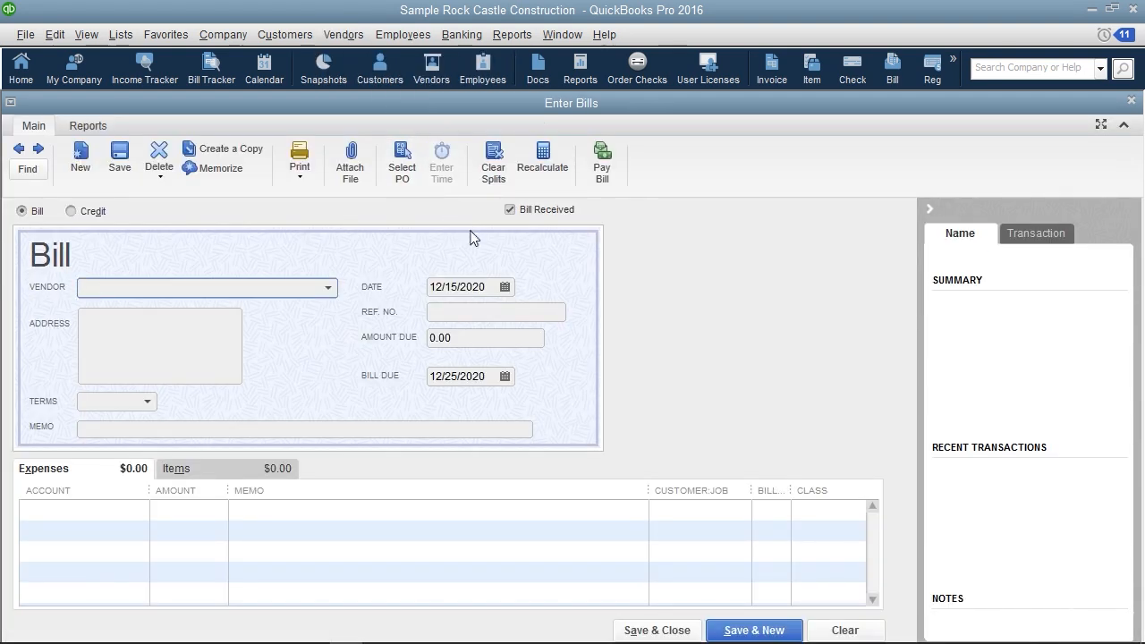
{"action": "left_click", "coordinate": [93, 37]}
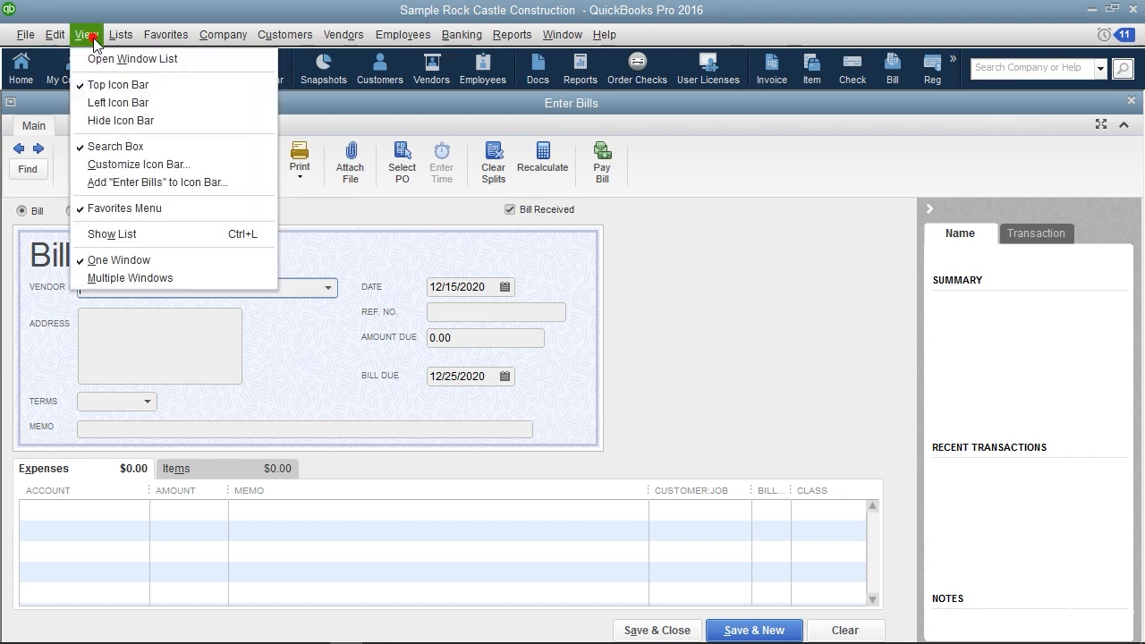
{"action": "left_click", "coordinate": [179, 186]}
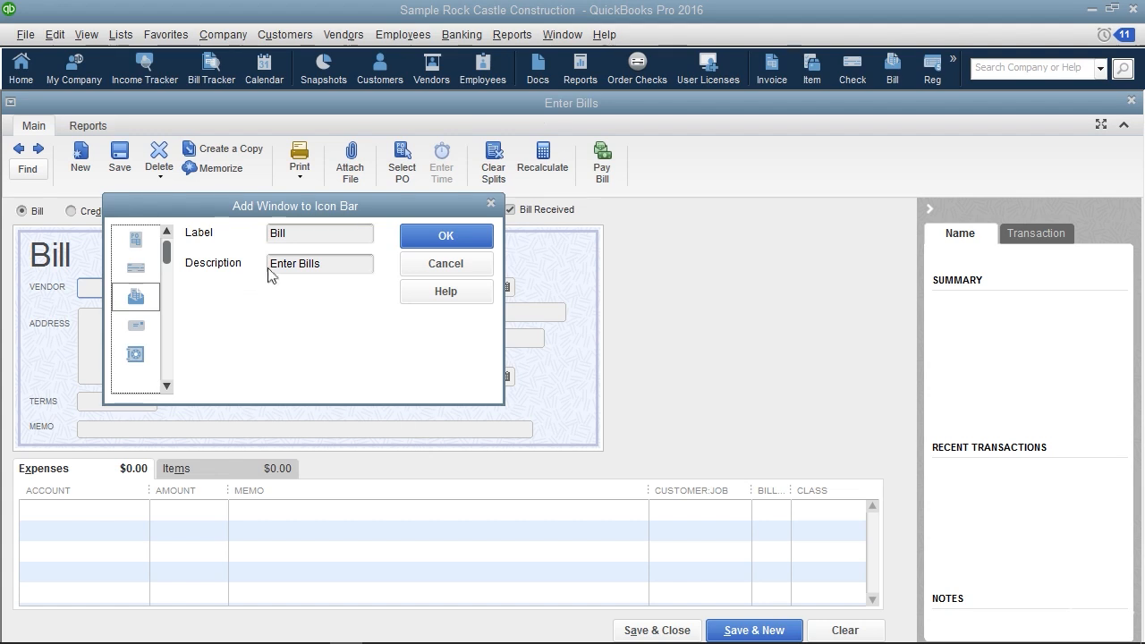
{"action": "left_click", "coordinate": [422, 242]}
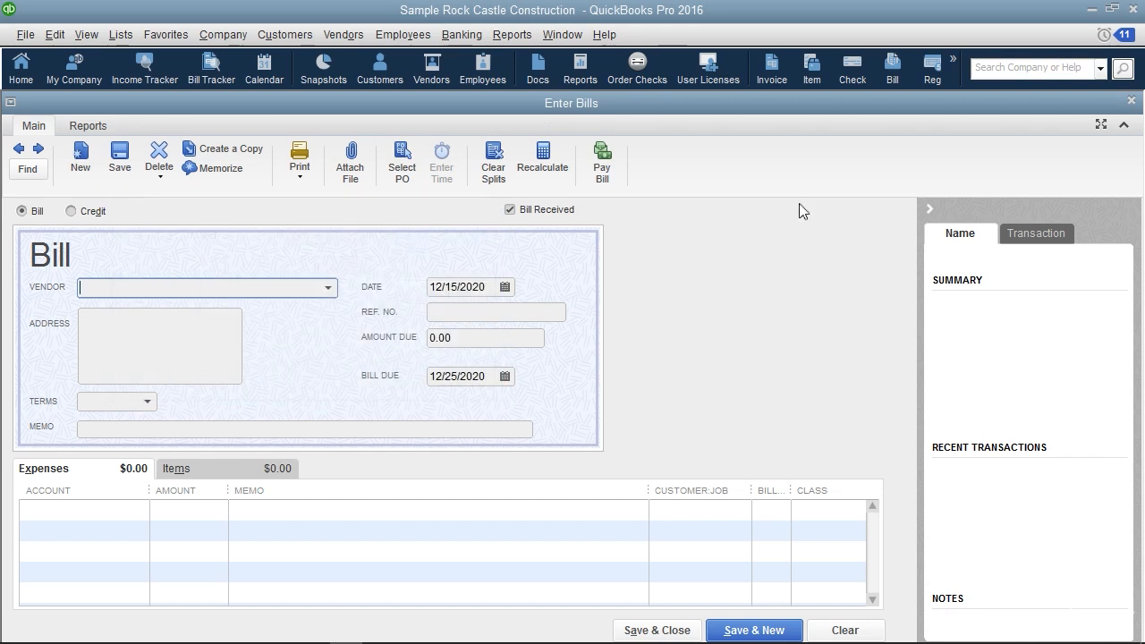
Check the icon bar's hidden overflow items for the added Bill shortcut and close the Enter Bills window
{"action": "left_click", "coordinate": [953, 74]}
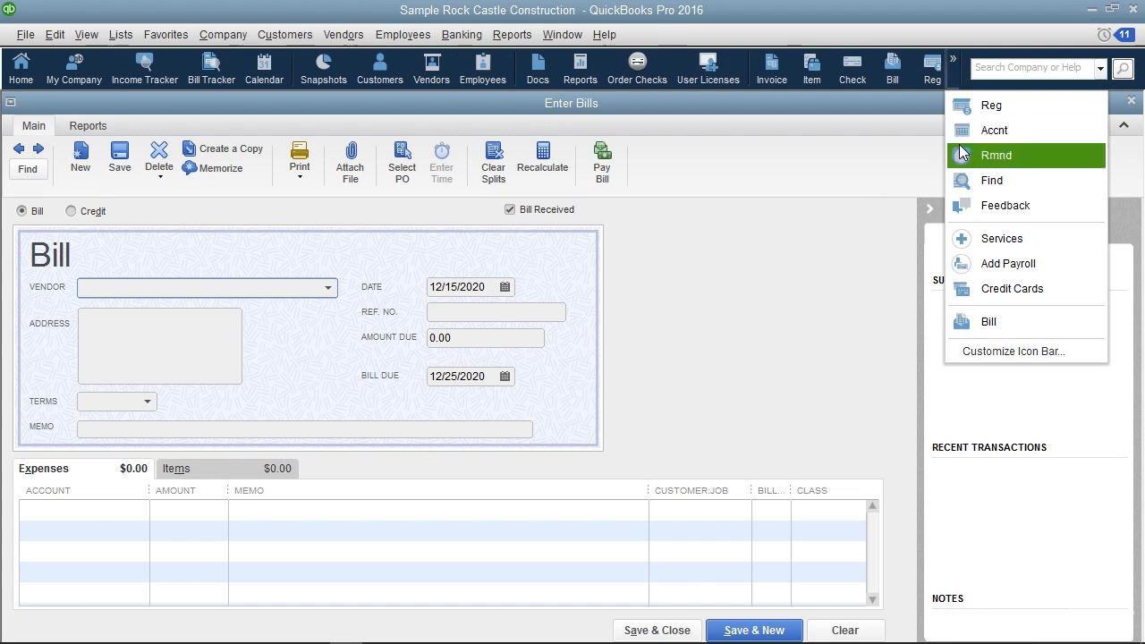
{"action": "left_click", "coordinate": [958, 78]}
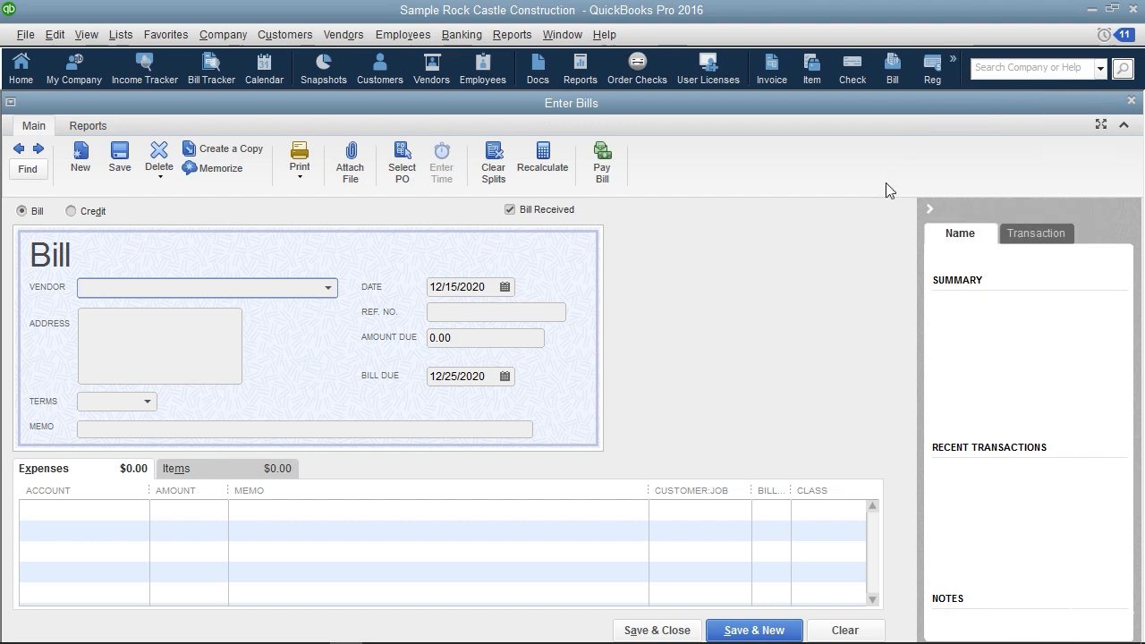
{"action": "key", "text": "Escape"}
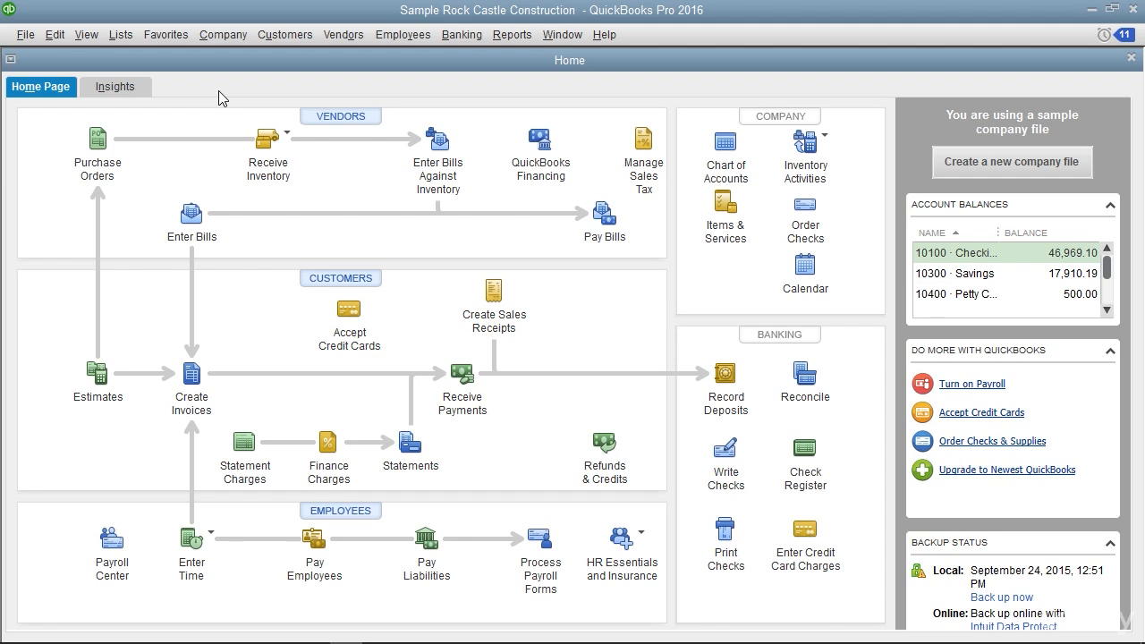
Open the Chart of Accounts and look through the listed accounts, their types and balances
{"action": "left_click", "coordinate": [121, 39]}
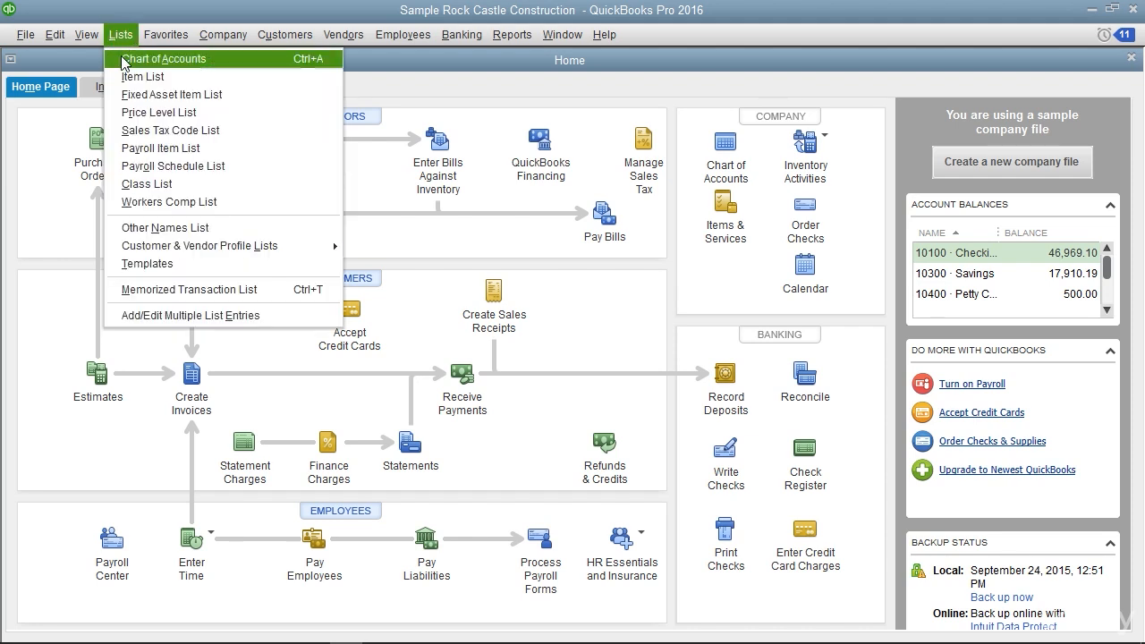
{"action": "left_click", "coordinate": [121, 59]}
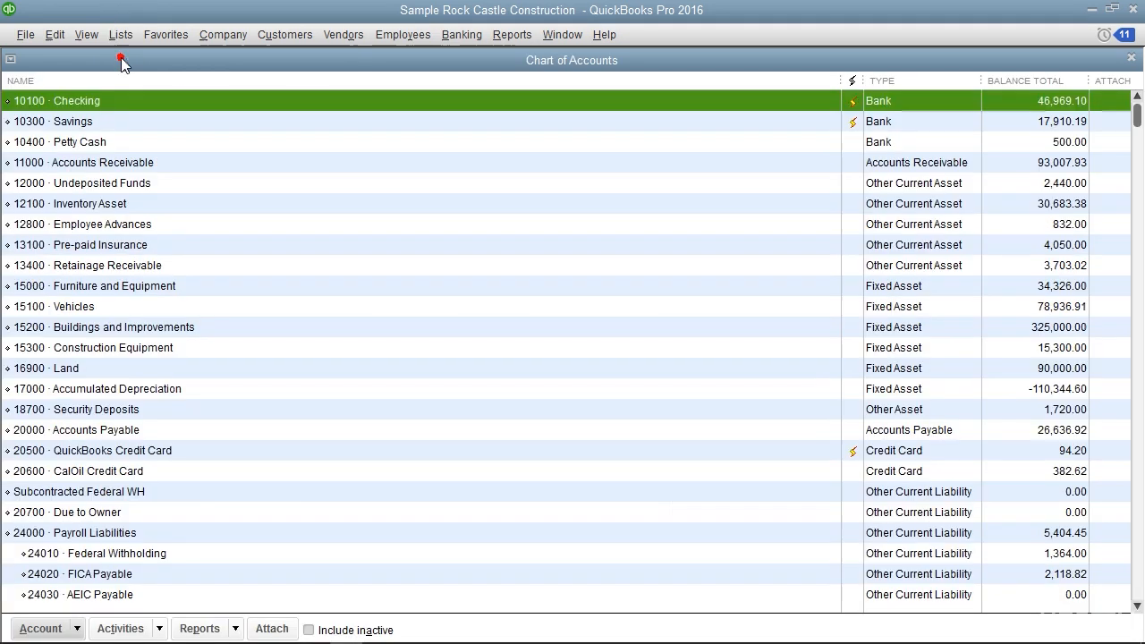
{"action": "scroll", "coordinate": [238, 176], "scroll_direction": "down", "scroll_amount": 5}
{"action": "scroll", "coordinate": [238, 176], "scroll_direction": "down", "scroll_amount": 20}
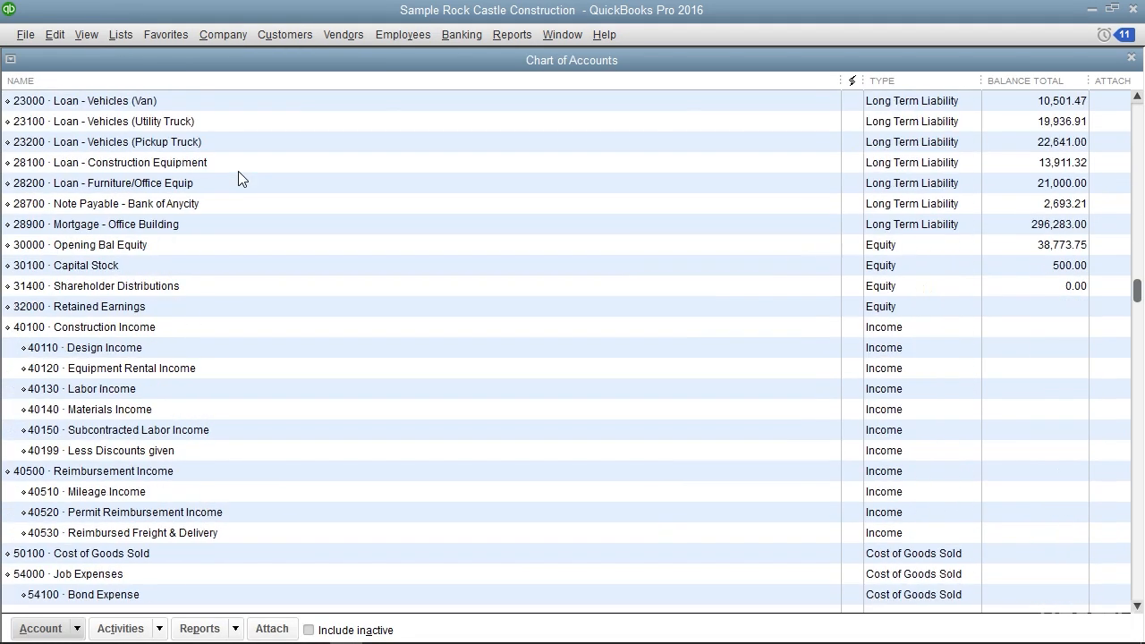
{"action": "scroll", "coordinate": [238, 179], "scroll_direction": "down", "scroll_amount": 5}
View the attachments window for the 10100 Checking account, then close it without attaching anything
{"action": "scroll", "coordinate": [238, 176], "scroll_direction": "up", "scroll_amount": 20}
{"action": "scroll", "coordinate": [850, 244], "scroll_direction": "up", "scroll_amount": 10}
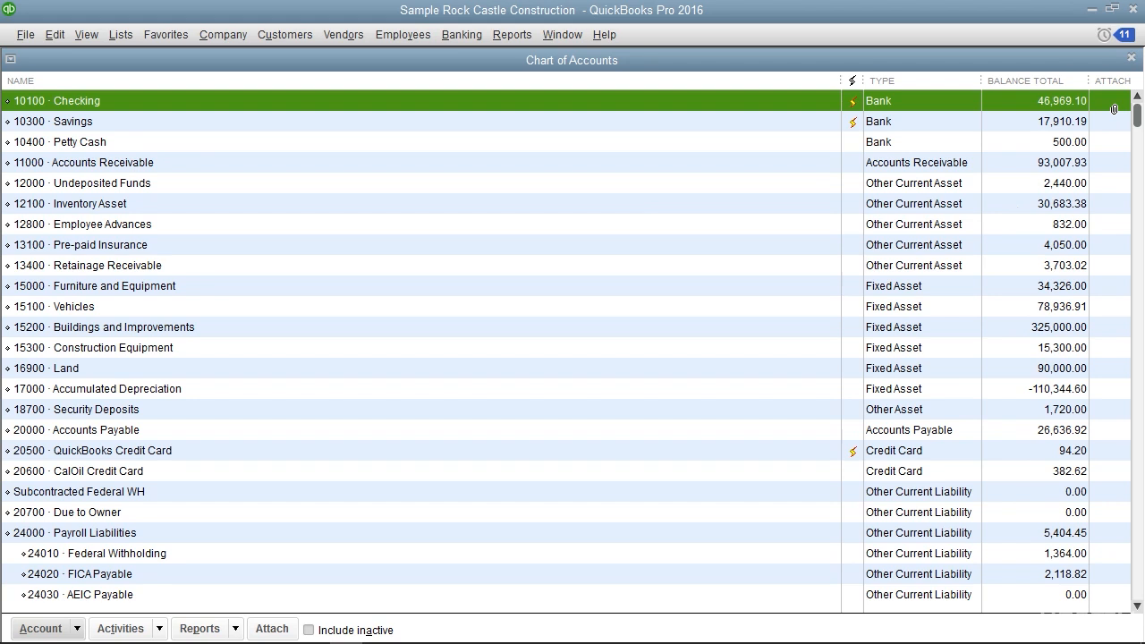
{"action": "left_click", "coordinate": [1113, 109]}
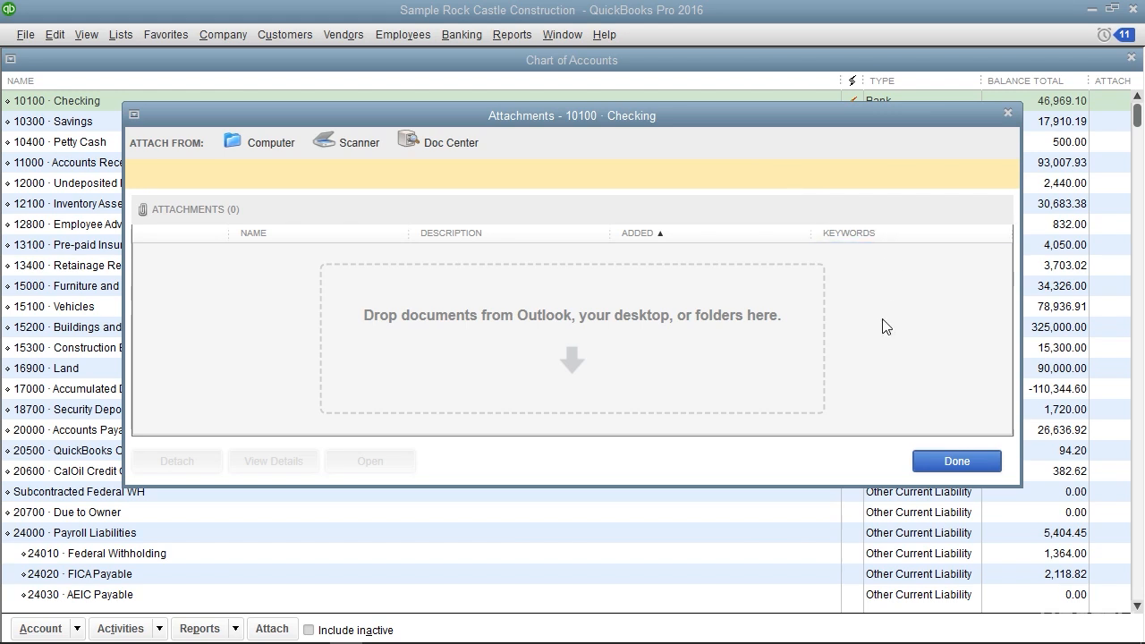
{"action": "left_click", "coordinate": [930, 463]}
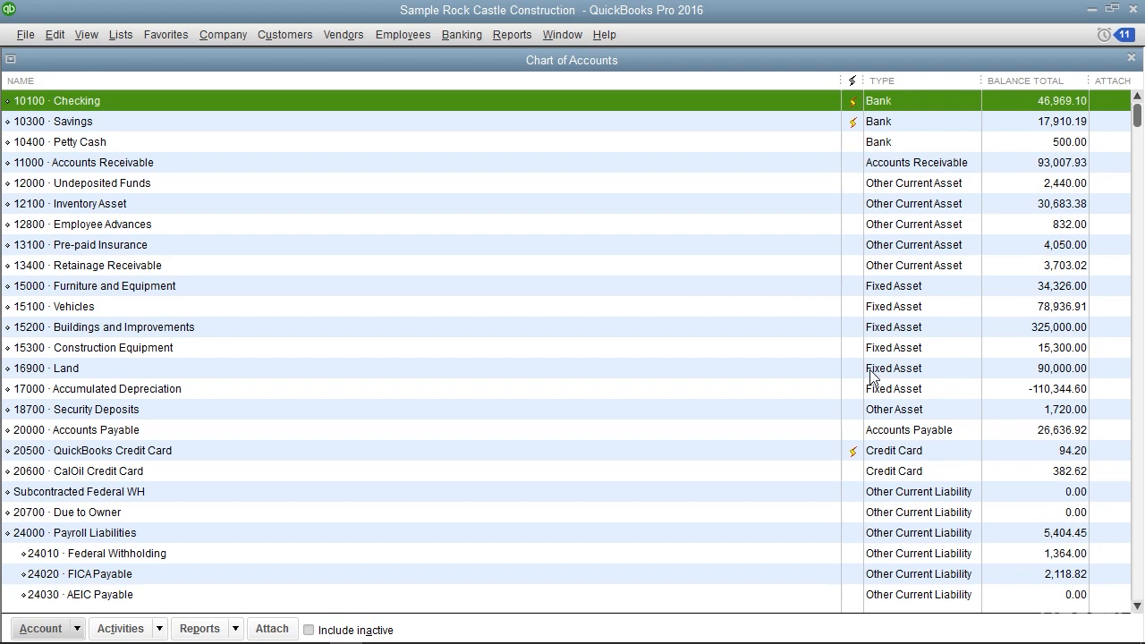
Examine the account types across the whole Chart of Accounts, from assets and liabilities through equity, income, cost of goods sold and expenses
{"action": "scroll", "coordinate": [874, 489], "scroll_direction": "down", "scroll_amount": 7}
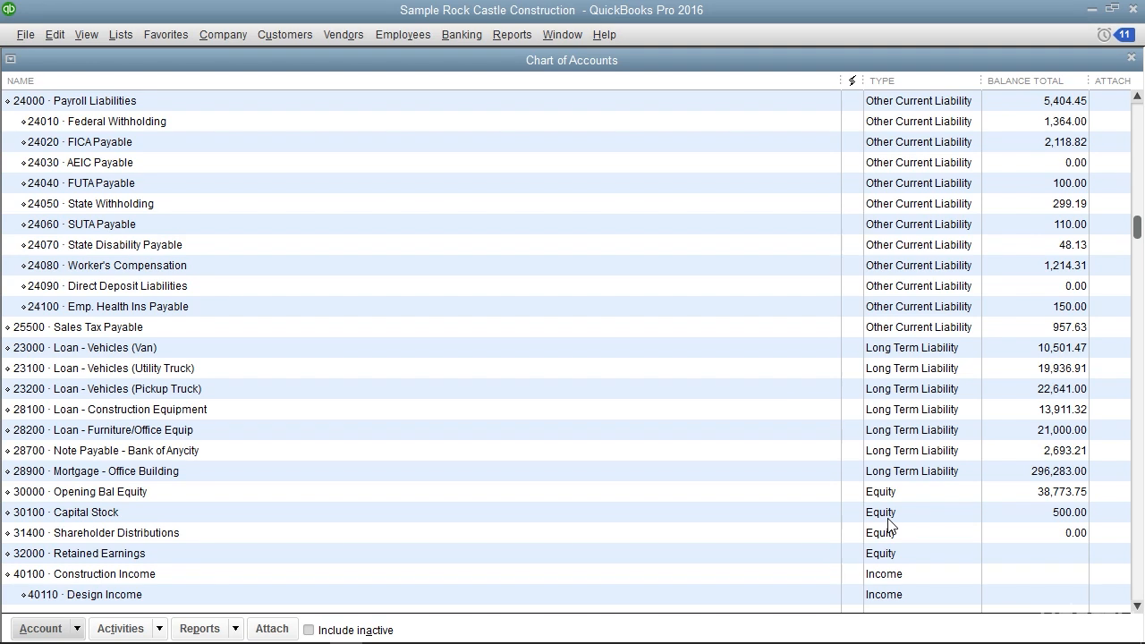
{"action": "scroll", "coordinate": [888, 520], "scroll_direction": "down", "scroll_amount": 8}
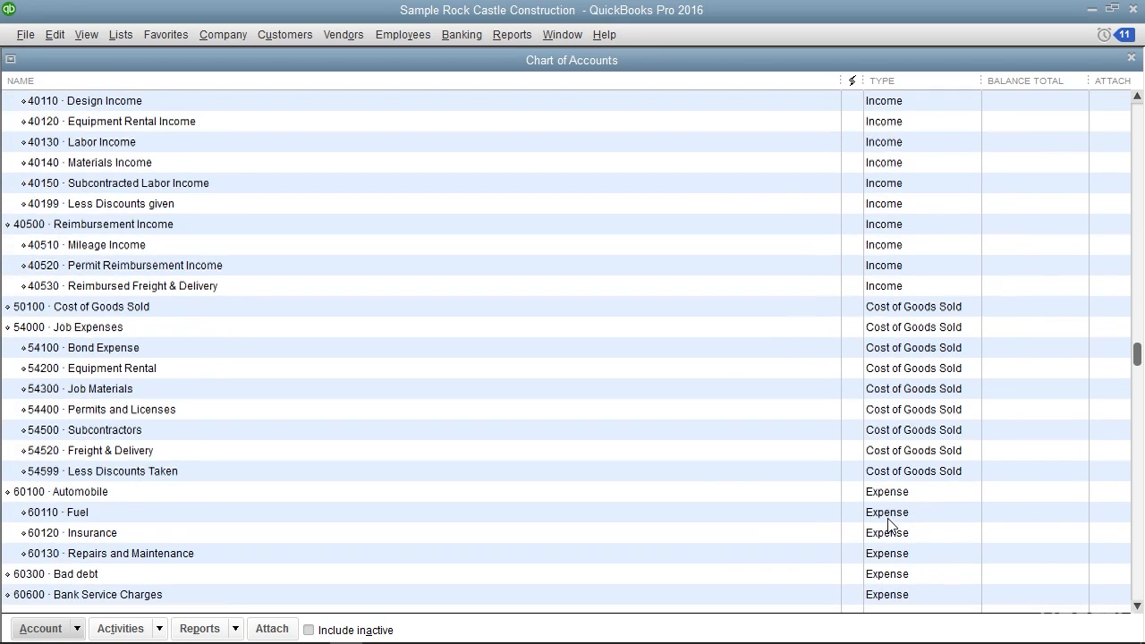
{"action": "scroll", "coordinate": [888, 524], "scroll_direction": "down", "scroll_amount": 9}
{"action": "scroll", "coordinate": [889, 524], "scroll_direction": "down", "scroll_amount": 6}
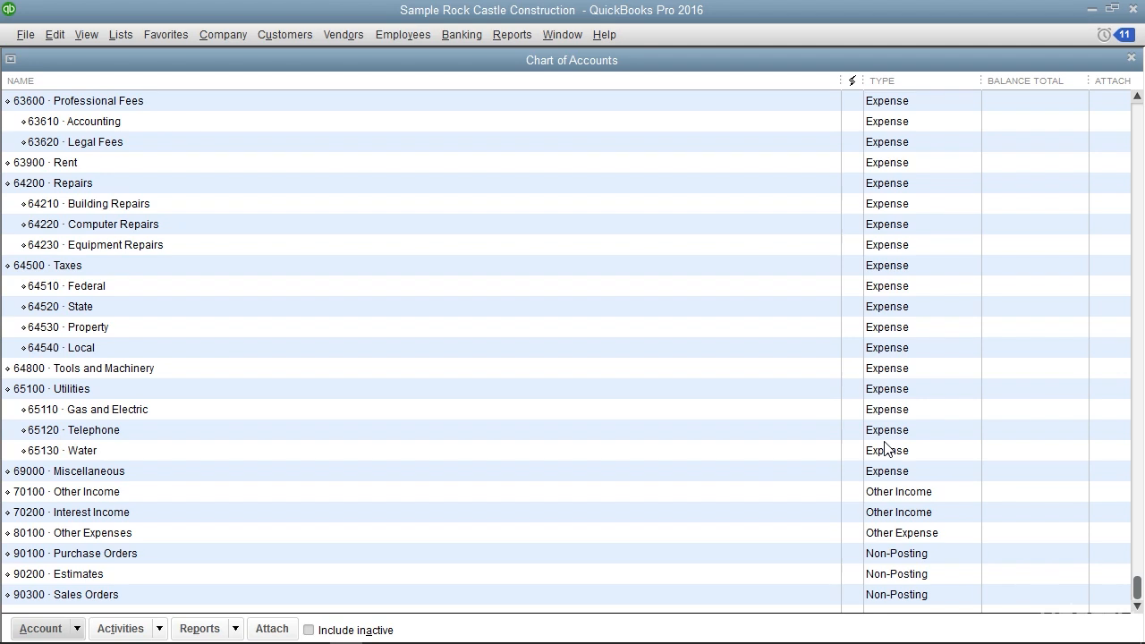
{"action": "scroll", "coordinate": [611, 388], "scroll_direction": "up", "scroll_amount": 10}
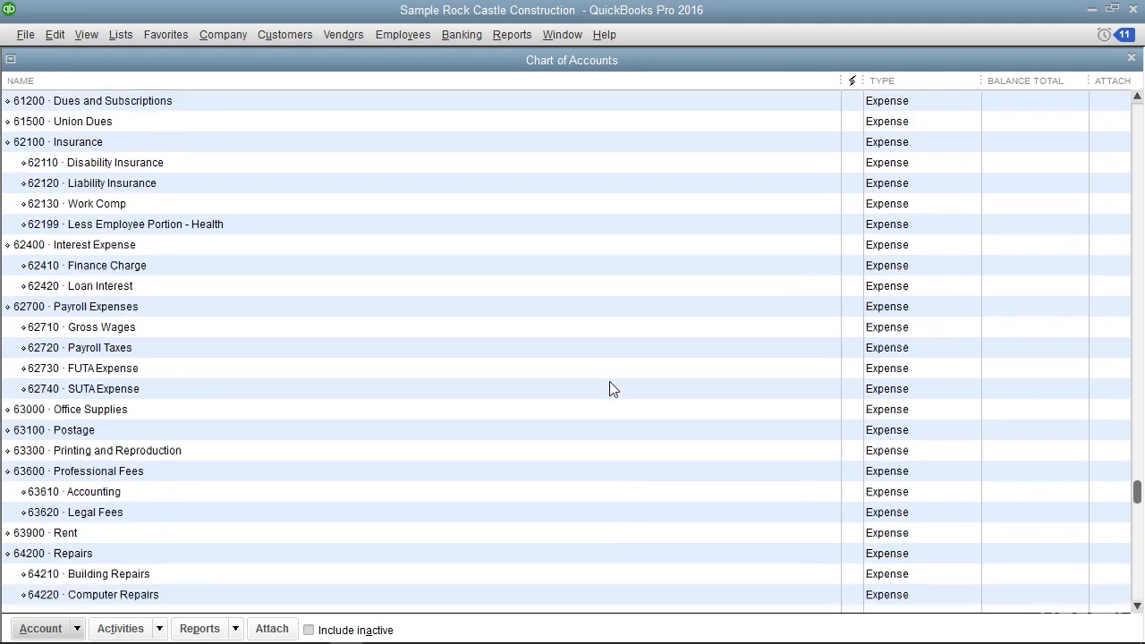
{"action": "scroll", "coordinate": [610, 383], "scroll_direction": "up", "scroll_amount": 13}
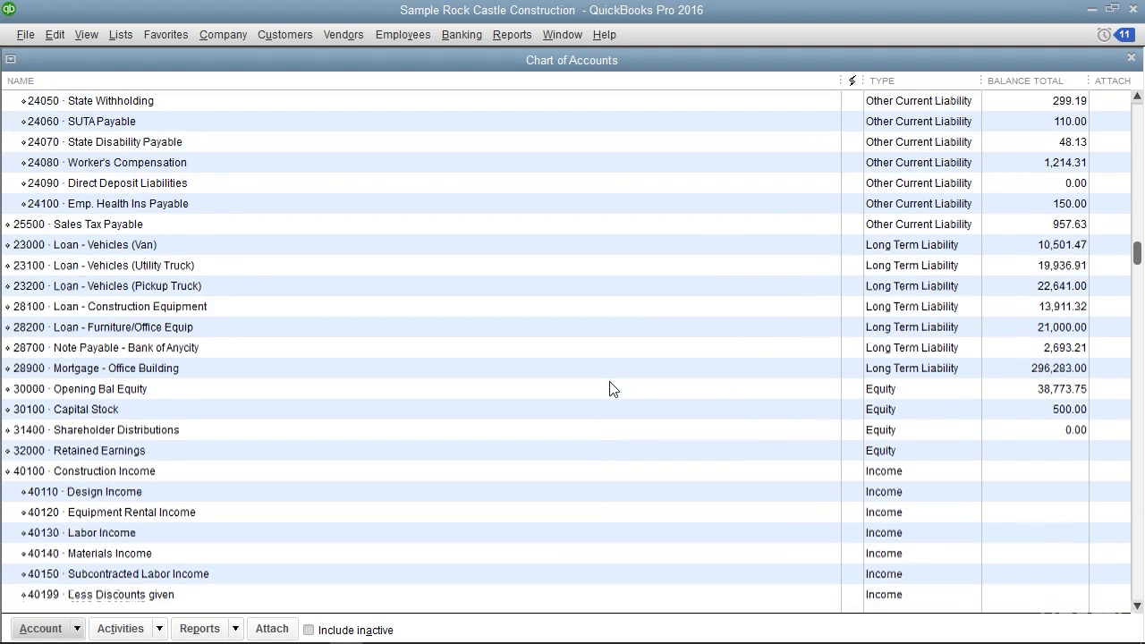
{"action": "scroll", "coordinate": [611, 388], "scroll_direction": "up", "scroll_amount": 7}
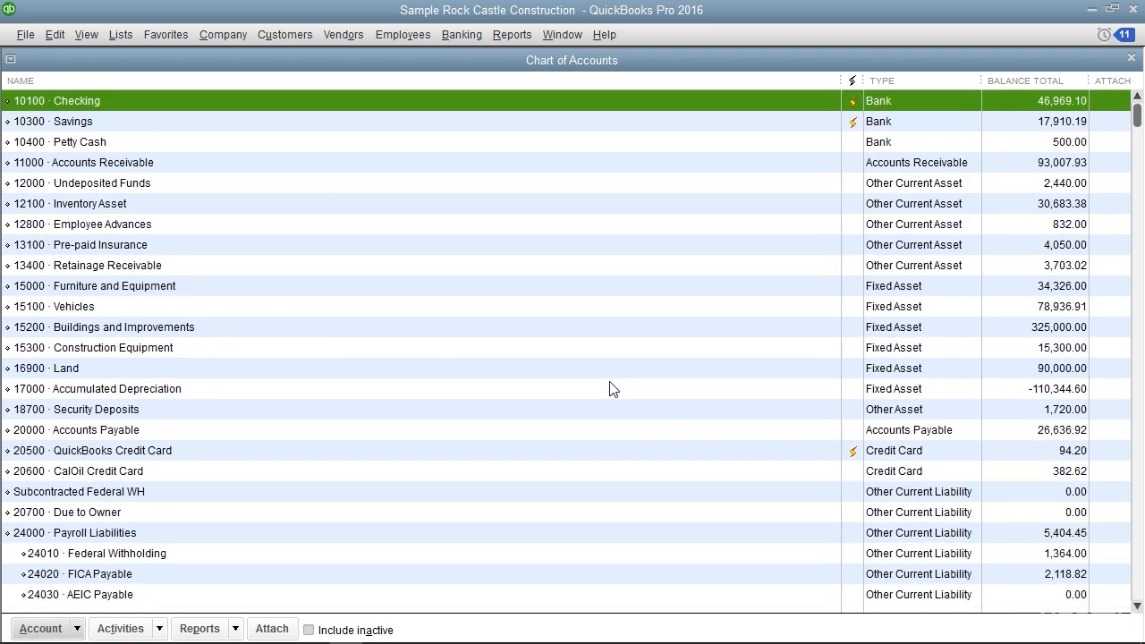
{"action": "scroll", "coordinate": [610, 388], "scroll_direction": "down", "scroll_amount": 3}
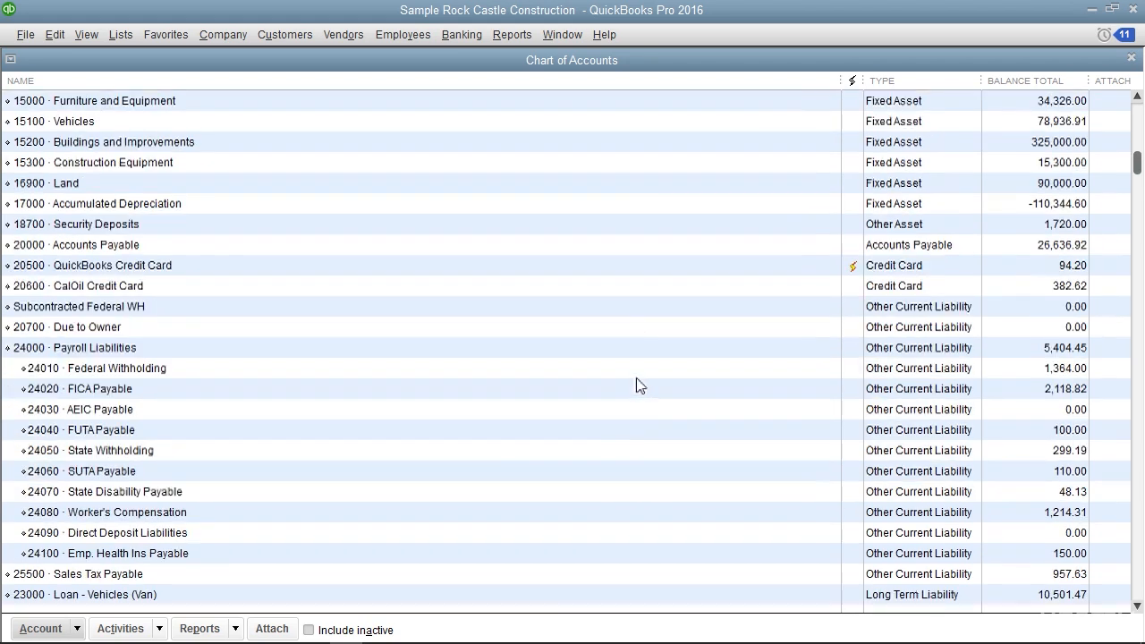
{"action": "scroll", "coordinate": [649, 374], "scroll_direction": "down", "scroll_amount": 6}
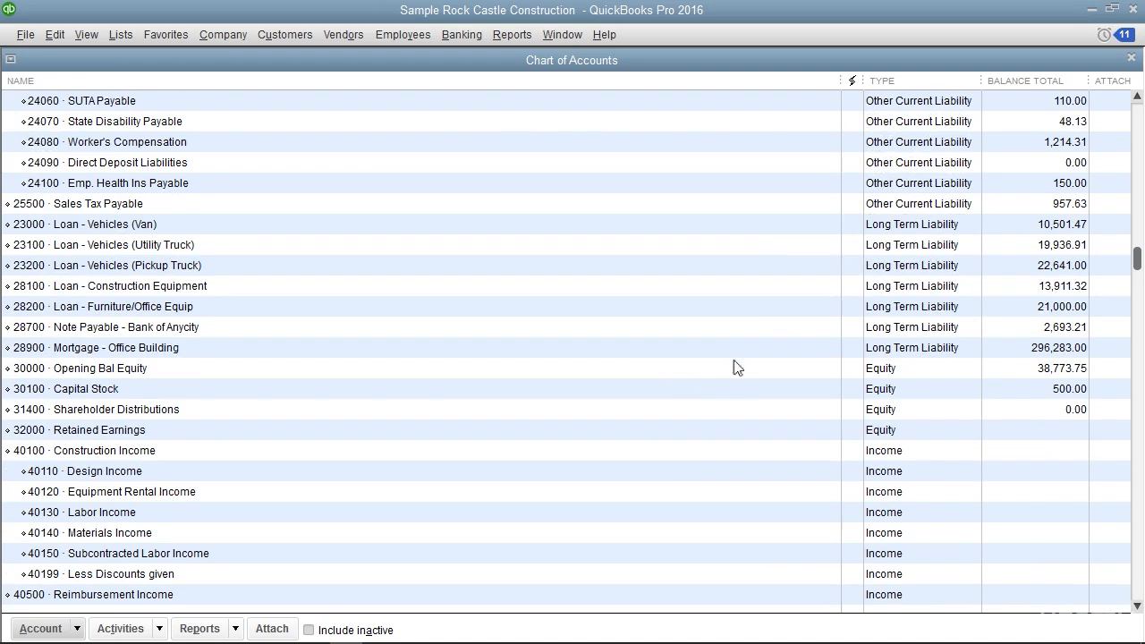
{"action": "scroll", "coordinate": [732, 370], "scroll_direction": "down", "scroll_amount": 3}
{"action": "scroll", "coordinate": [769, 340], "scroll_direction": "up", "scroll_amount": 1}
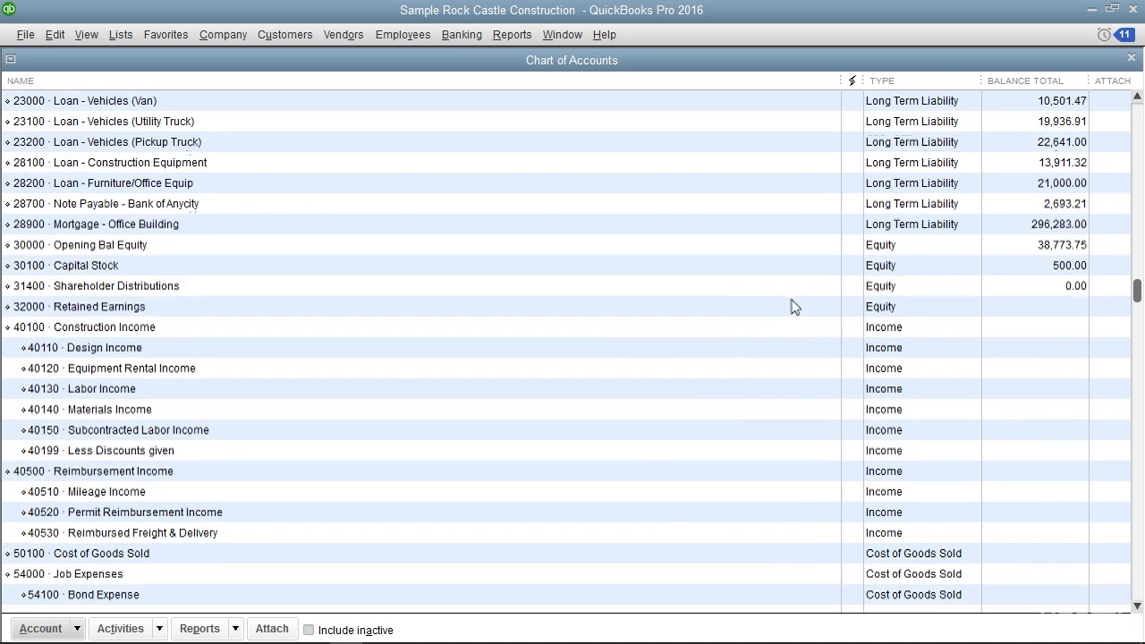
{"action": "scroll", "coordinate": [773, 356], "scroll_direction": "down", "scroll_amount": 3}
{"action": "scroll", "coordinate": [773, 357], "scroll_direction": "down", "scroll_amount": 4}
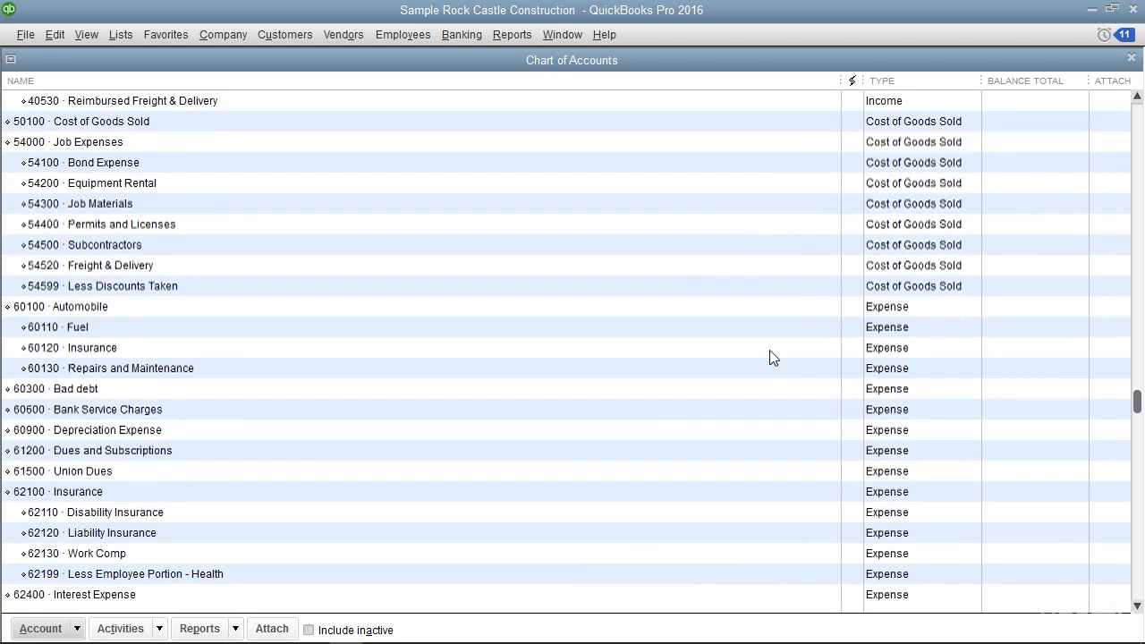
View the 10100 Checking register and the QuickReport for 40520 Permit Reimbursement Income, closing each one
{"action": "scroll", "coordinate": [772, 357], "scroll_direction": "up", "scroll_amount": 15}
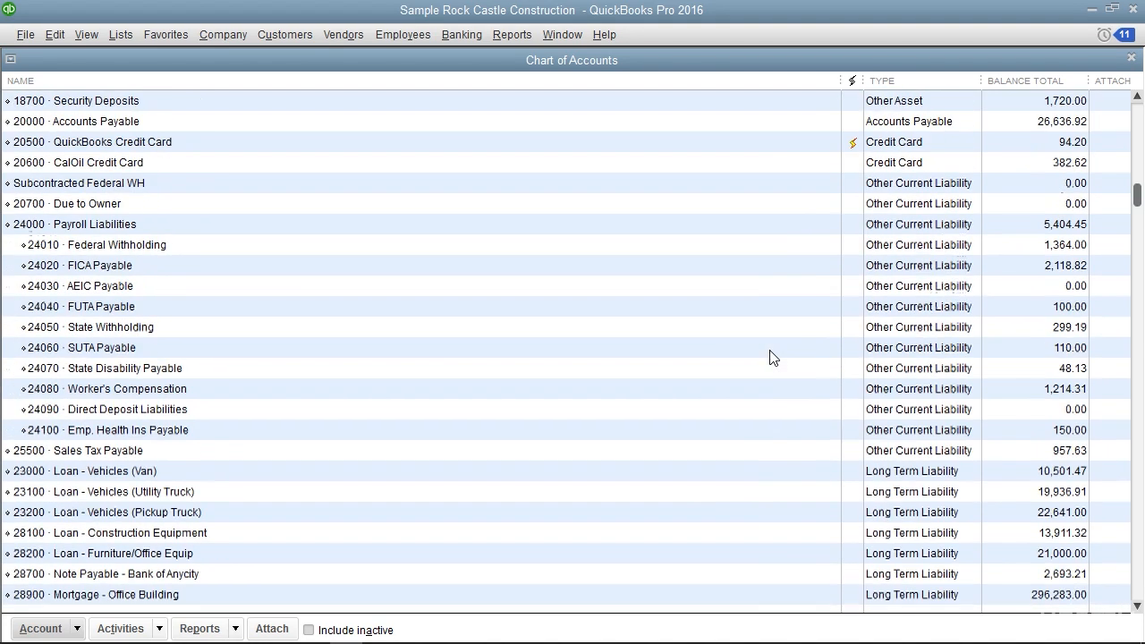
{"action": "scroll", "coordinate": [773, 357], "scroll_direction": "up", "scroll_amount": 3}
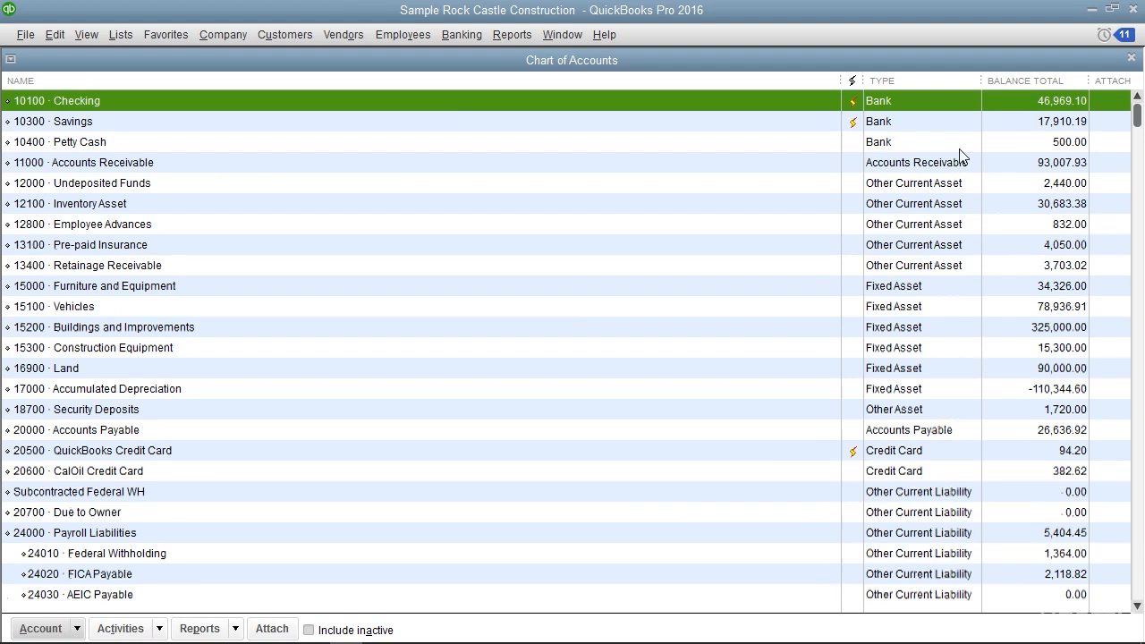
{"action": "double_click", "coordinate": [932, 103]}
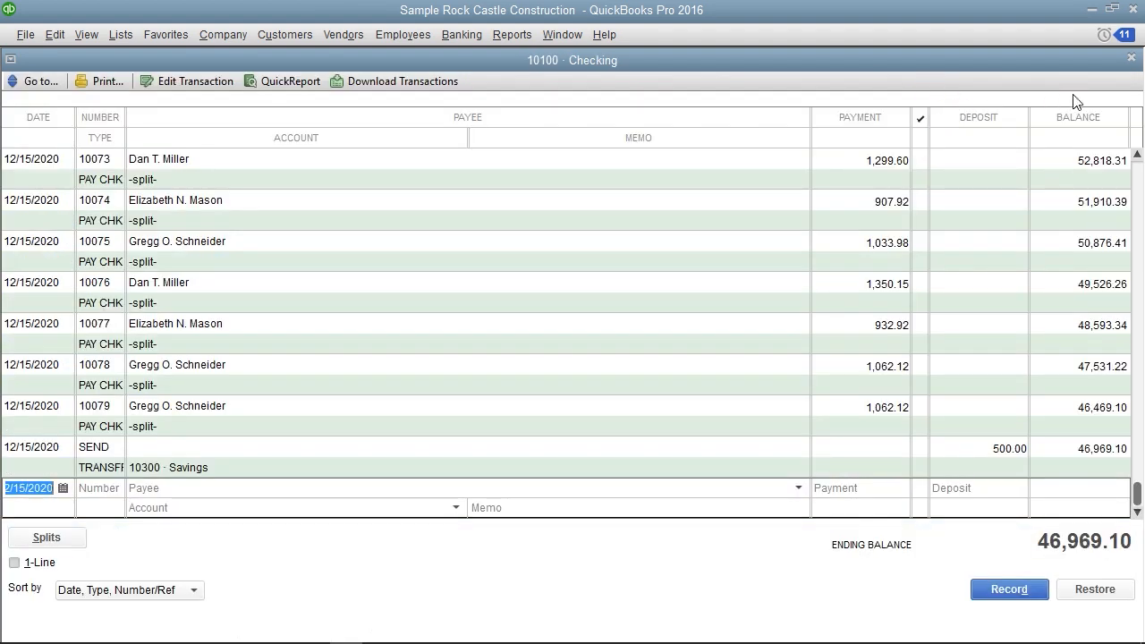
{"action": "left_click", "coordinate": [1130, 59]}
{"action": "scroll", "coordinate": [543, 381], "scroll_direction": "down", "scroll_amount": 11}
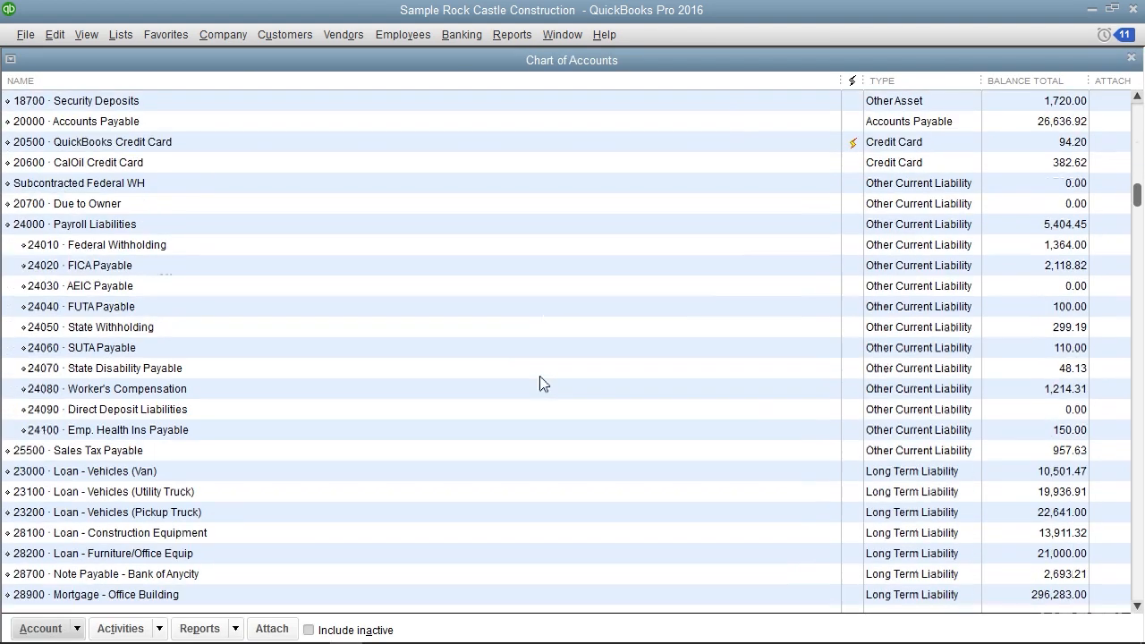
{"action": "scroll", "coordinate": [543, 380], "scroll_direction": "down", "scroll_amount": 5}
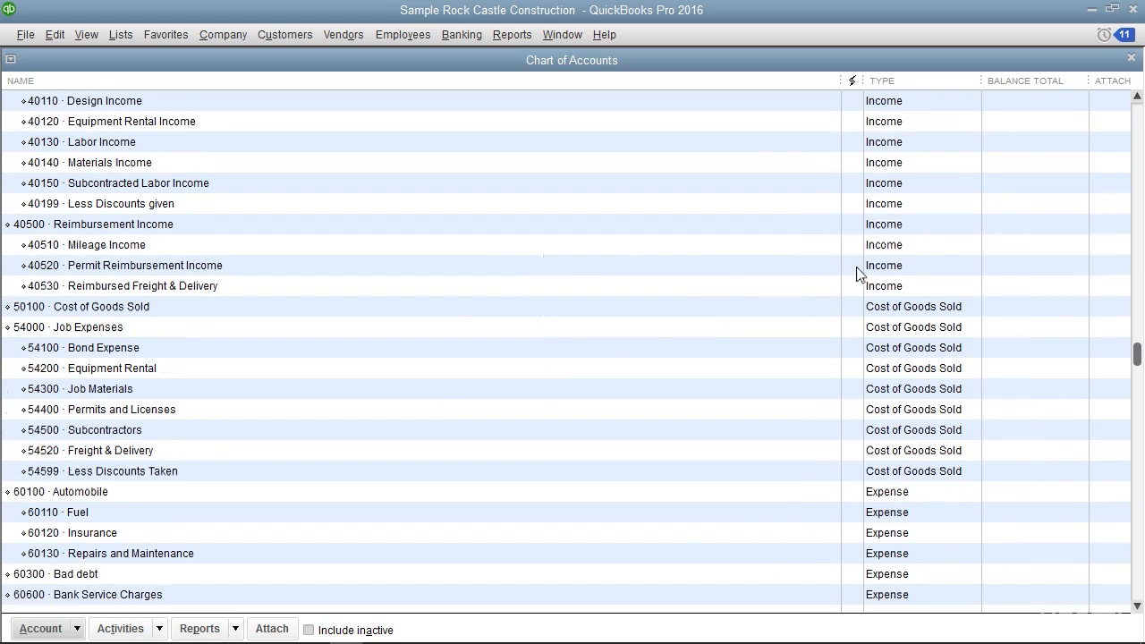
{"action": "double_click", "coordinate": [861, 266]}
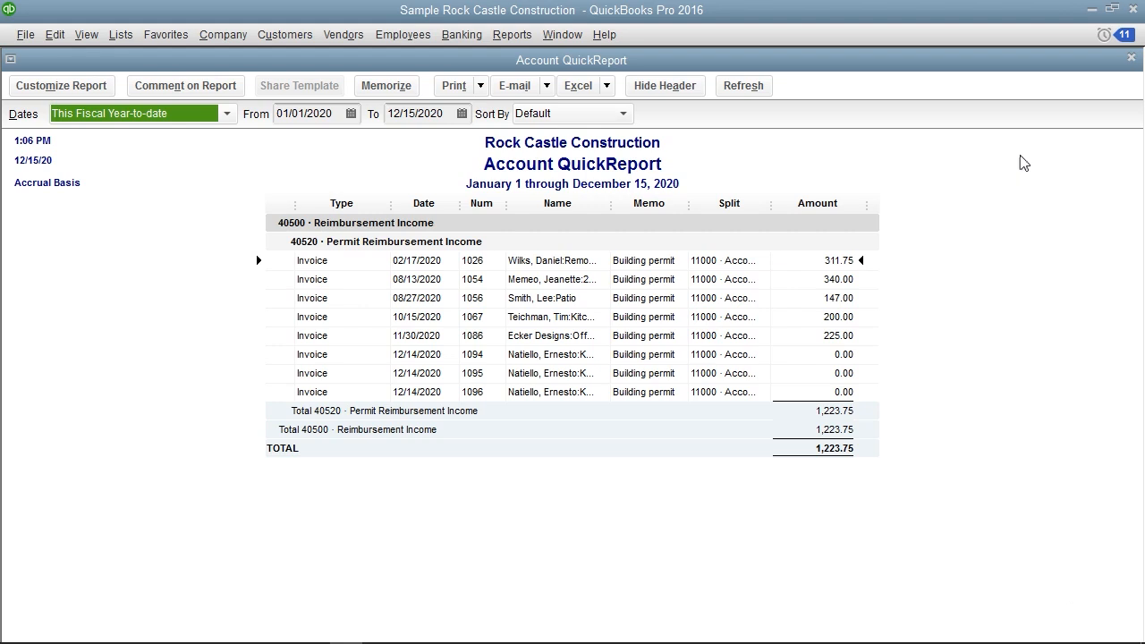
{"action": "left_click", "coordinate": [1130, 59]}
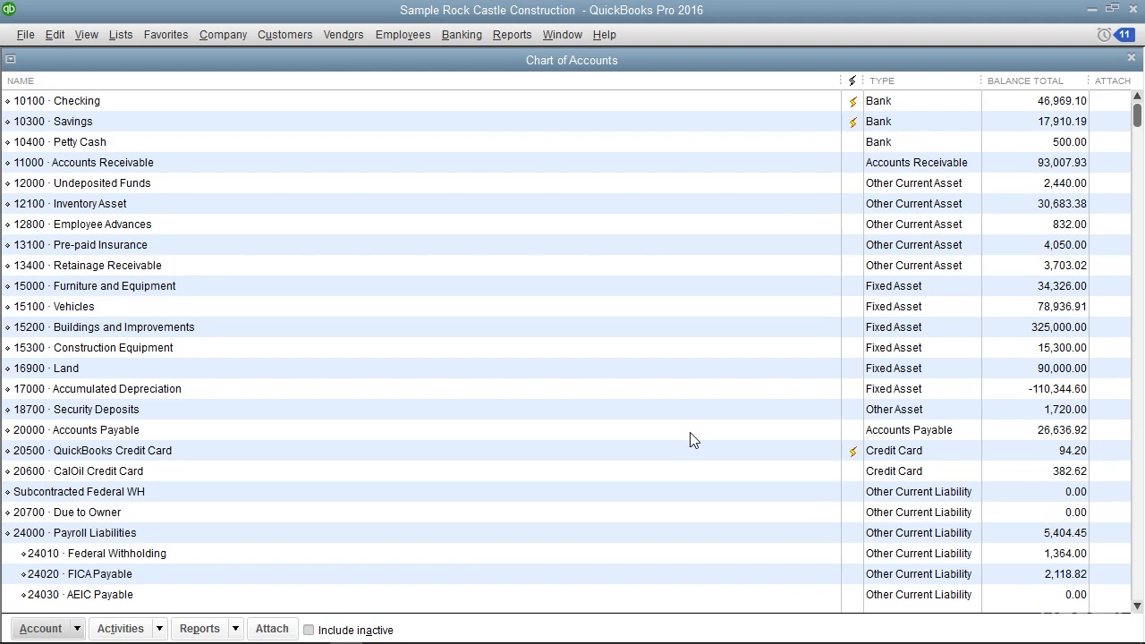
Highlight the Accounts Receivable, Checking, Accounts Payable and QuickBooks Credit Card accounts in turn to review their types
{"action": "left_click", "coordinate": [775, 168]}
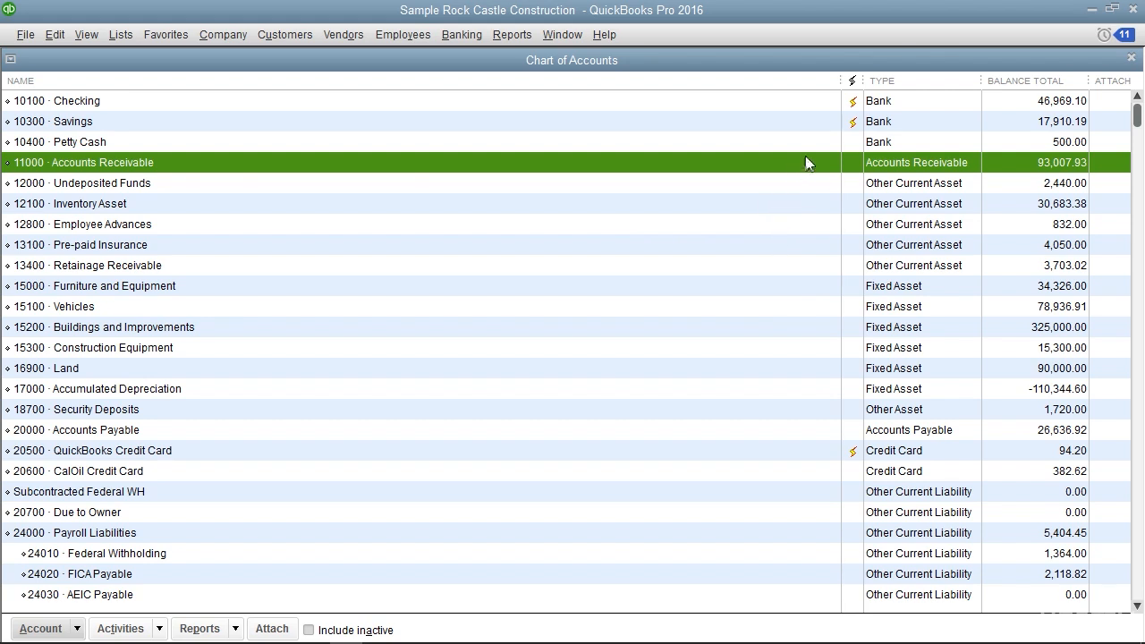
{"action": "left_click", "coordinate": [892, 103]}
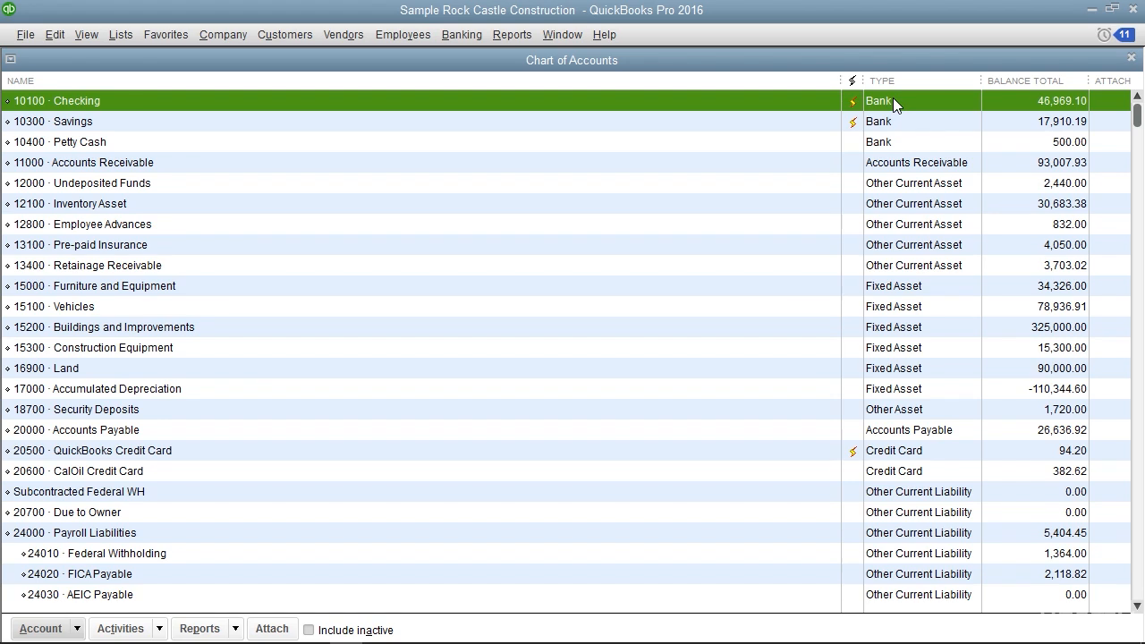
{"action": "left_click", "coordinate": [911, 433]}
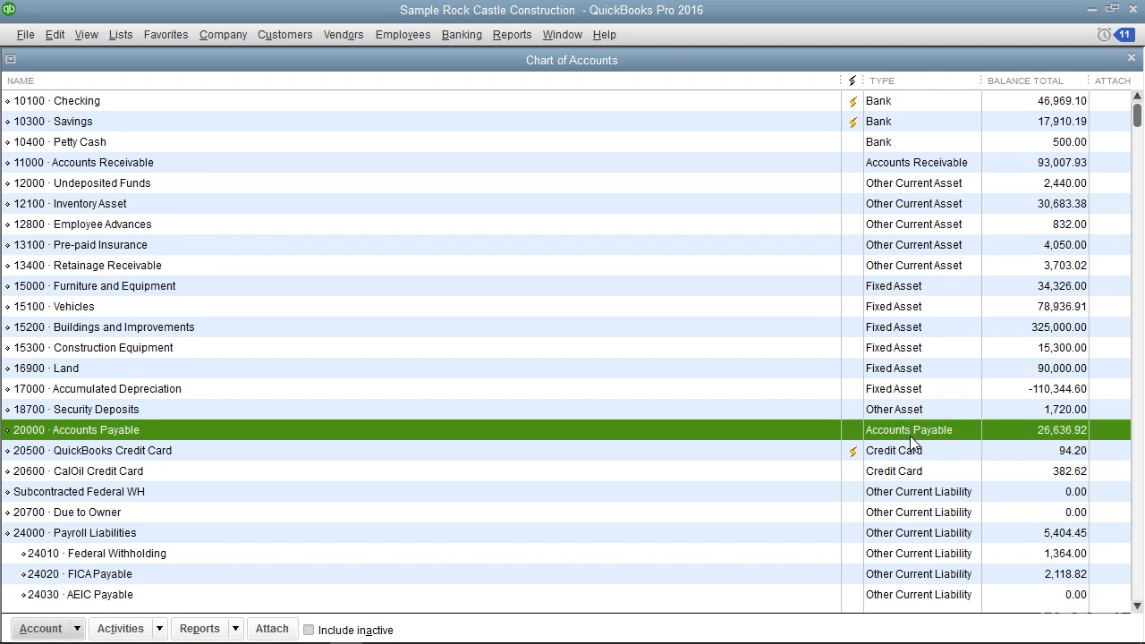
{"action": "left_click", "coordinate": [906, 459]}
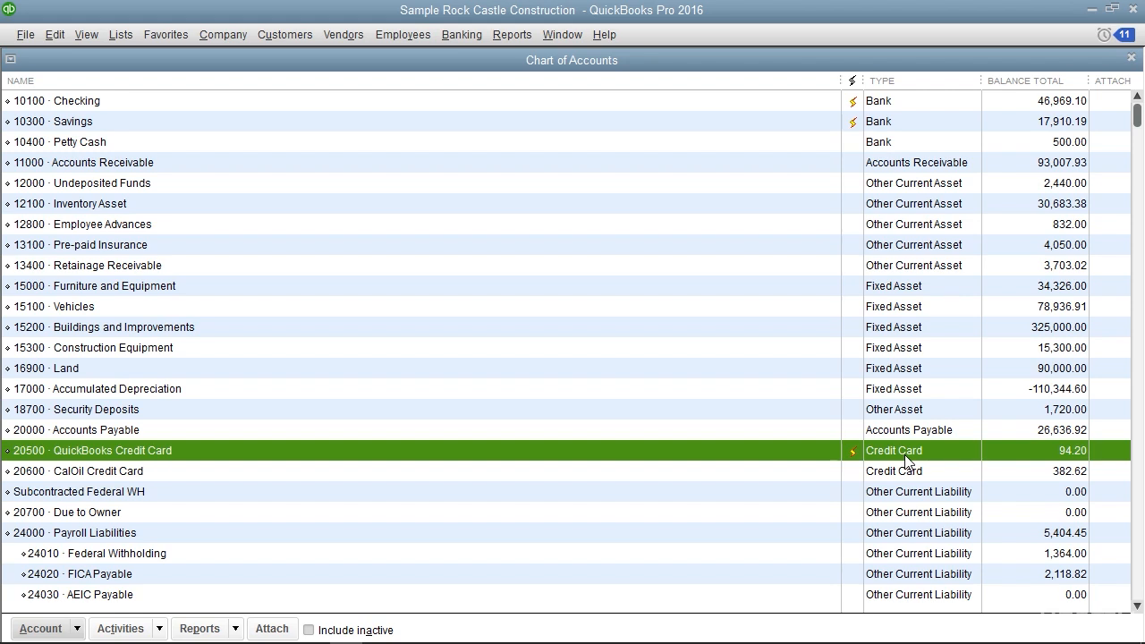
Highlight the Opening Bal Equity and Design Income accounts and a Cost of Goods Sold account to review their types
{"action": "scroll", "coordinate": [906, 459], "scroll_direction": "down", "scroll_amount": 10}
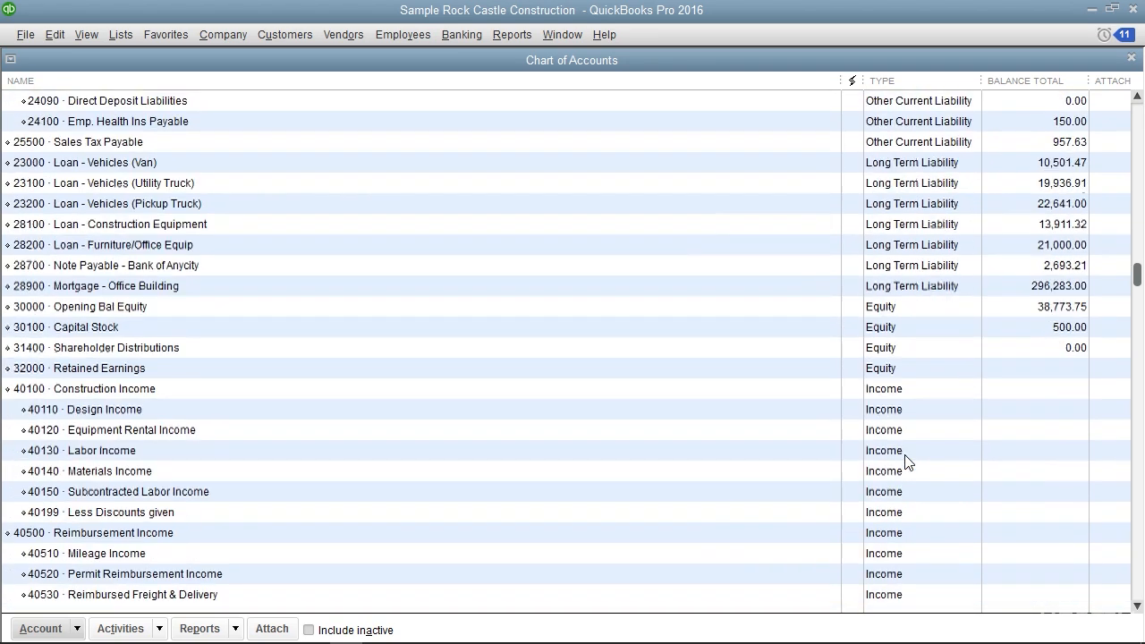
{"action": "left_click", "coordinate": [897, 305]}
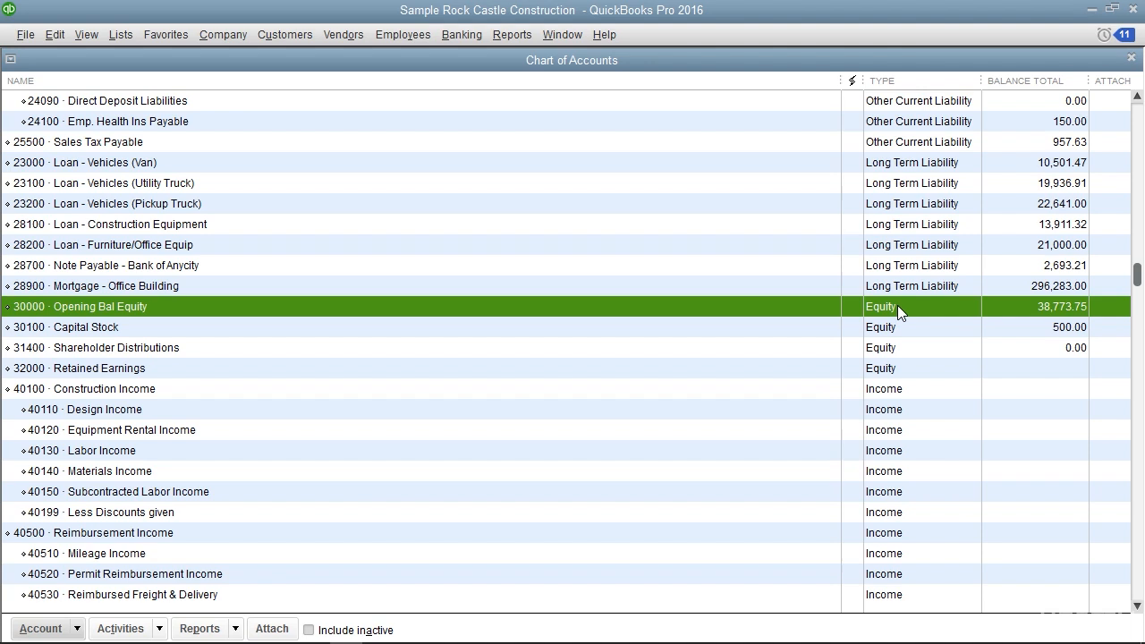
{"action": "left_click", "coordinate": [892, 404]}
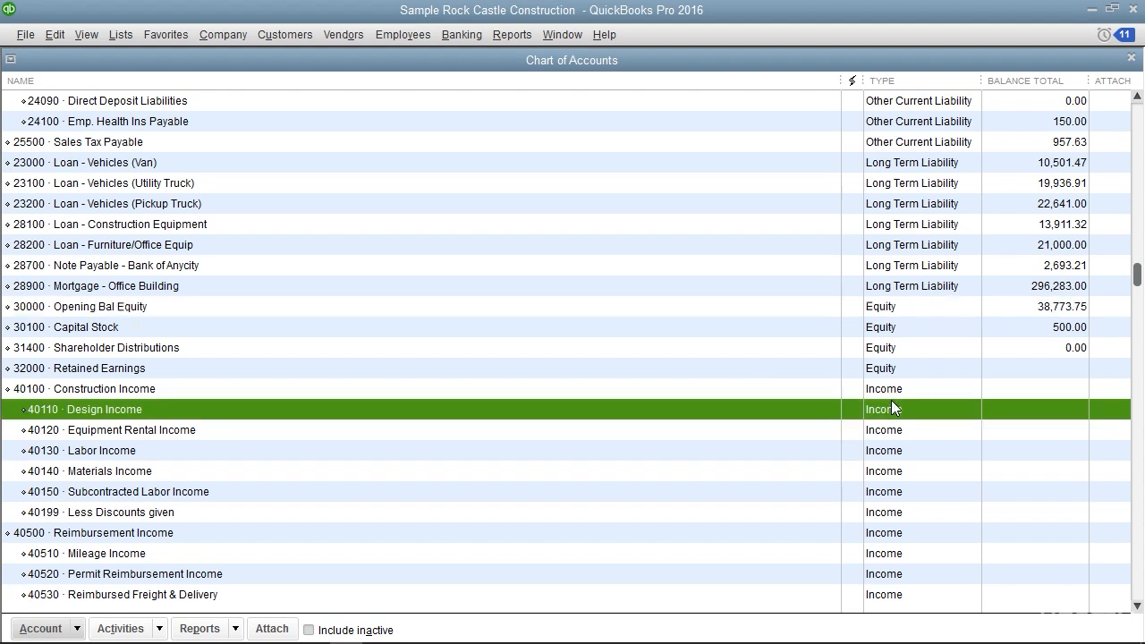
{"action": "scroll", "coordinate": [891, 408], "scroll_direction": "down", "scroll_amount": 3}
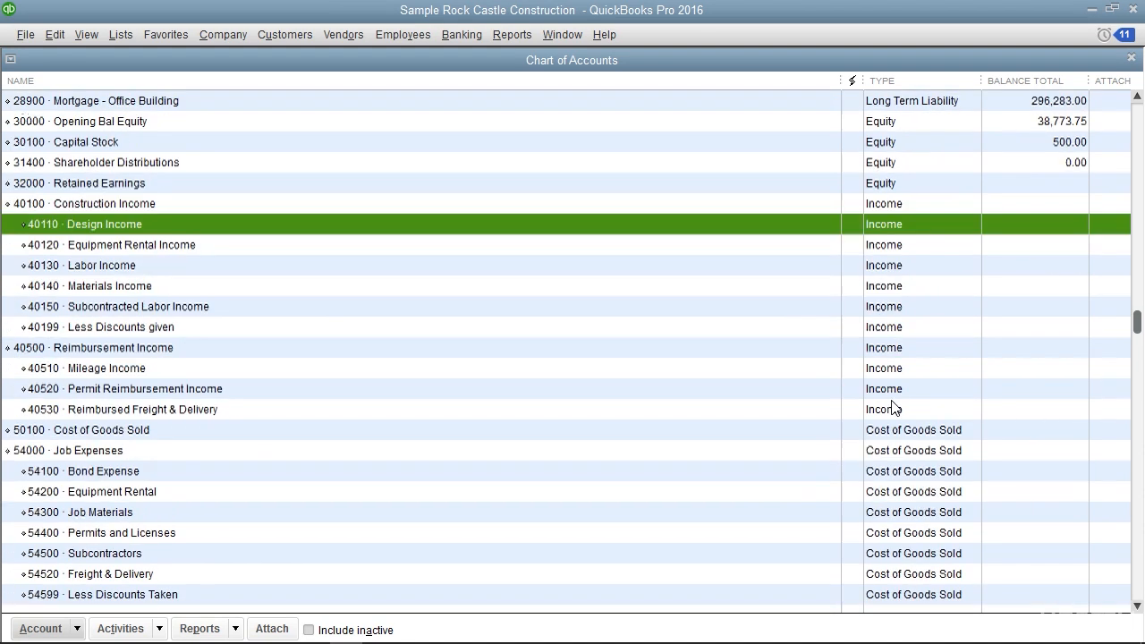
{"action": "scroll", "coordinate": [892, 409], "scroll_direction": "down", "scroll_amount": 5}
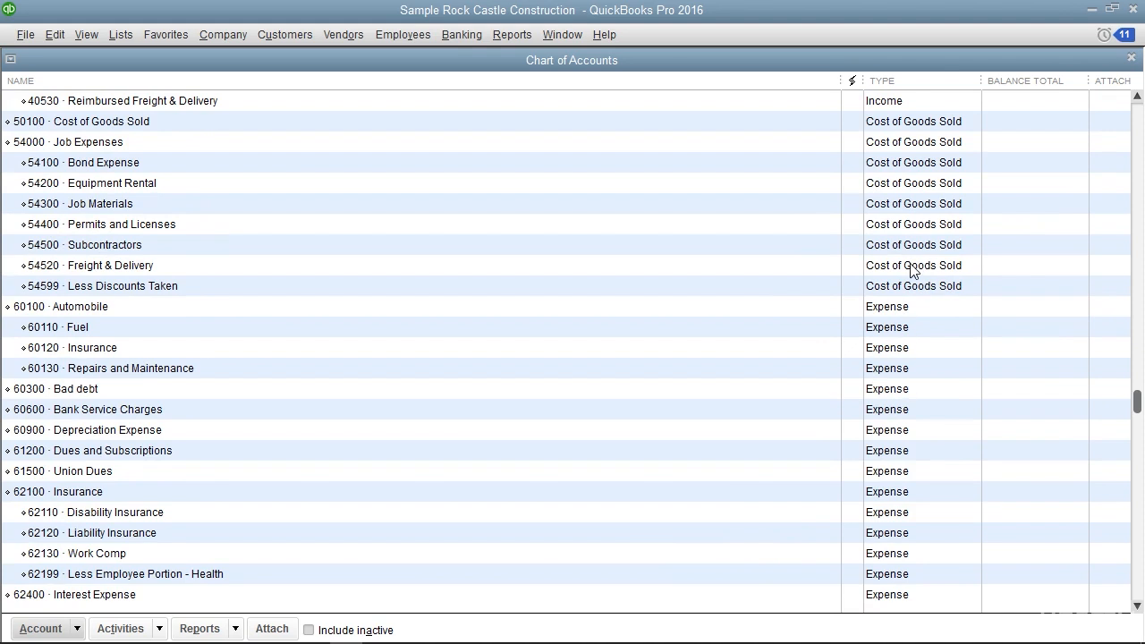
{"action": "left_click", "coordinate": [912, 248]}
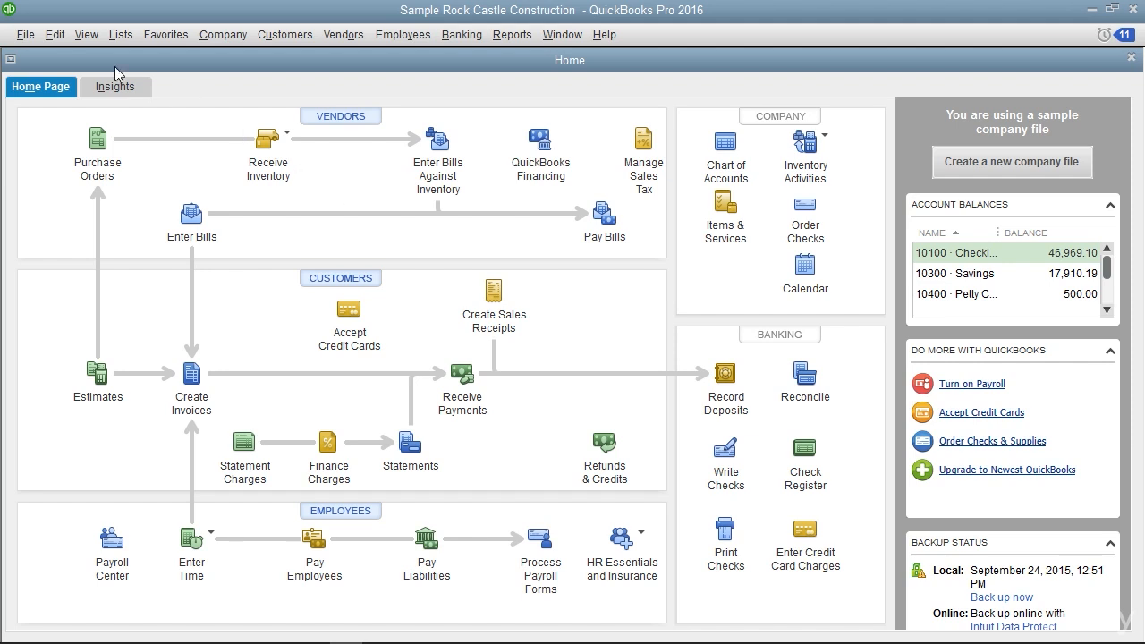
View the company-wide Reports & Graphs preferences, including the Accrual or Cash summary reports basis, and cancel without changes
{"action": "left_click", "coordinate": [54, 38]}
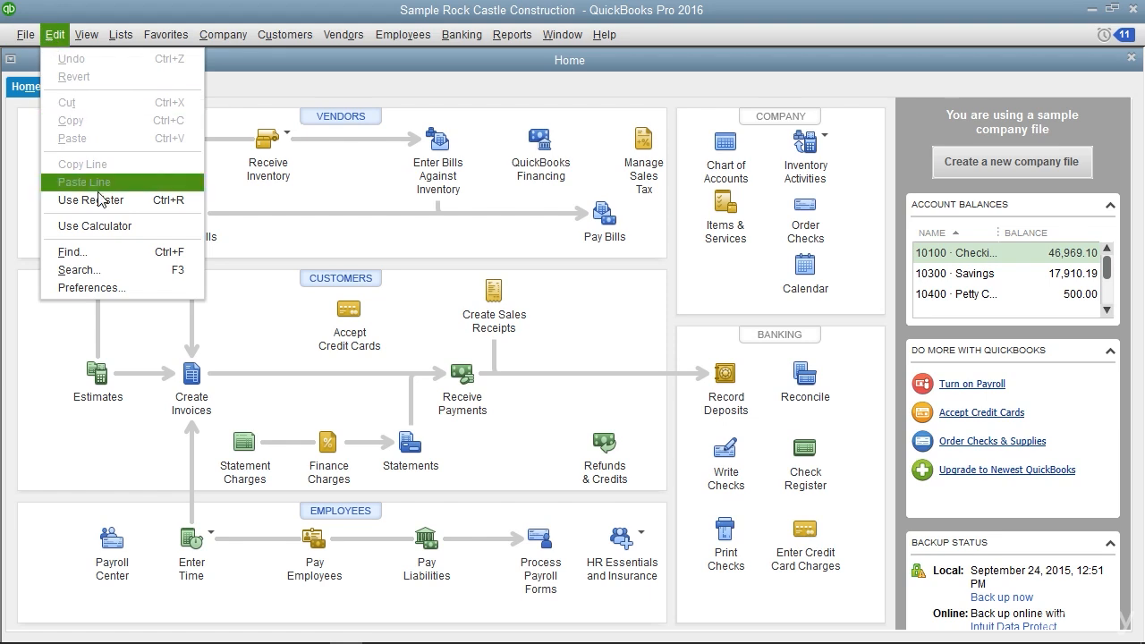
{"action": "left_click", "coordinate": [120, 287]}
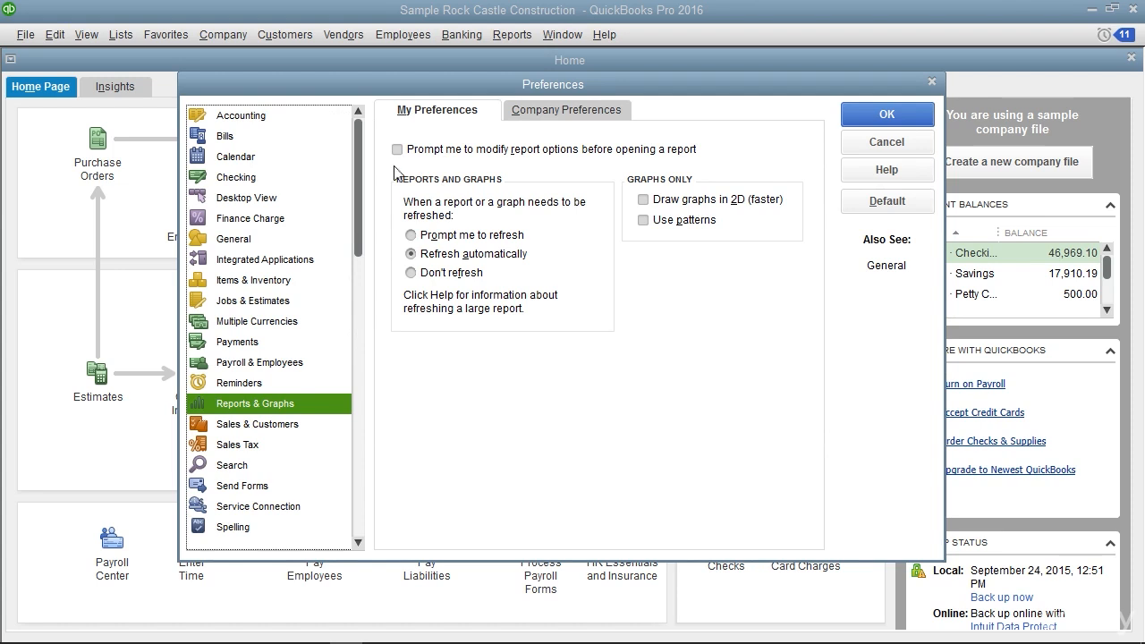
{"action": "left_click", "coordinate": [521, 110]}
{"action": "left_click", "coordinate": [495, 170]}
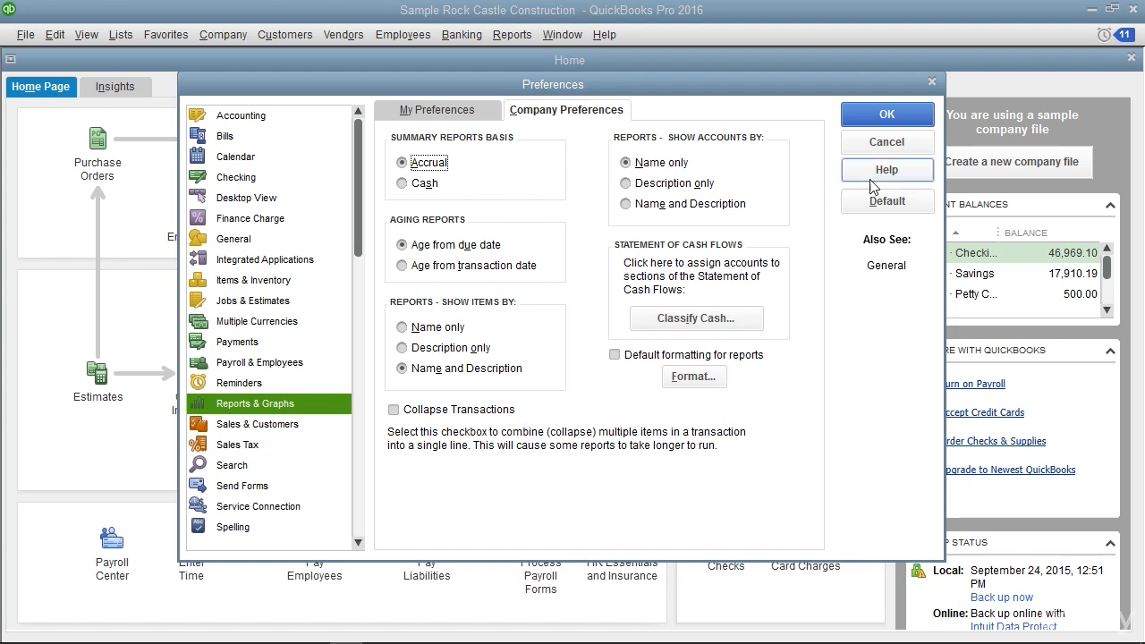
{"action": "left_click", "coordinate": [885, 145]}
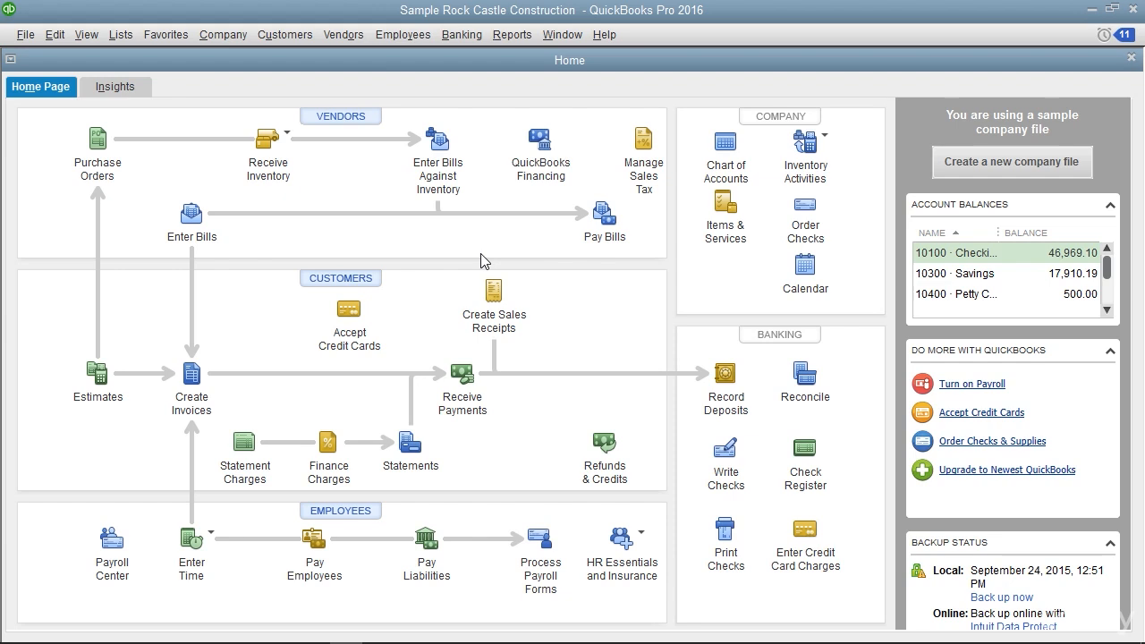
Open the Balance Sheet Standard report and examine it from assets through liabilities to equity
{"action": "left_click", "coordinate": [513, 38]}
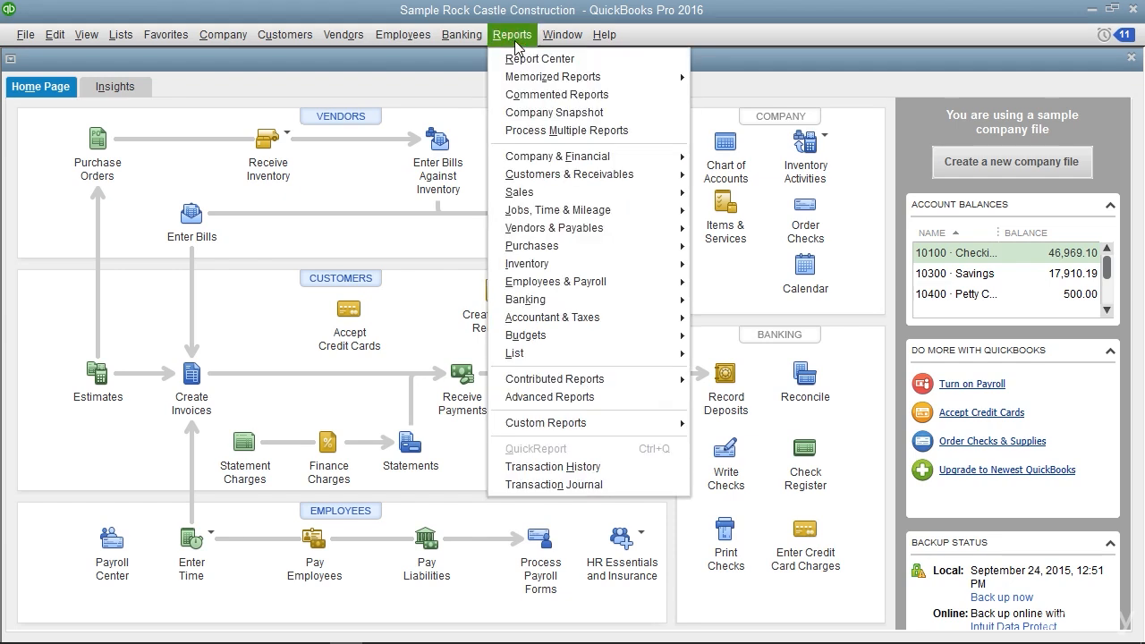
{"action": "mouse_move", "coordinate": [640, 161]}
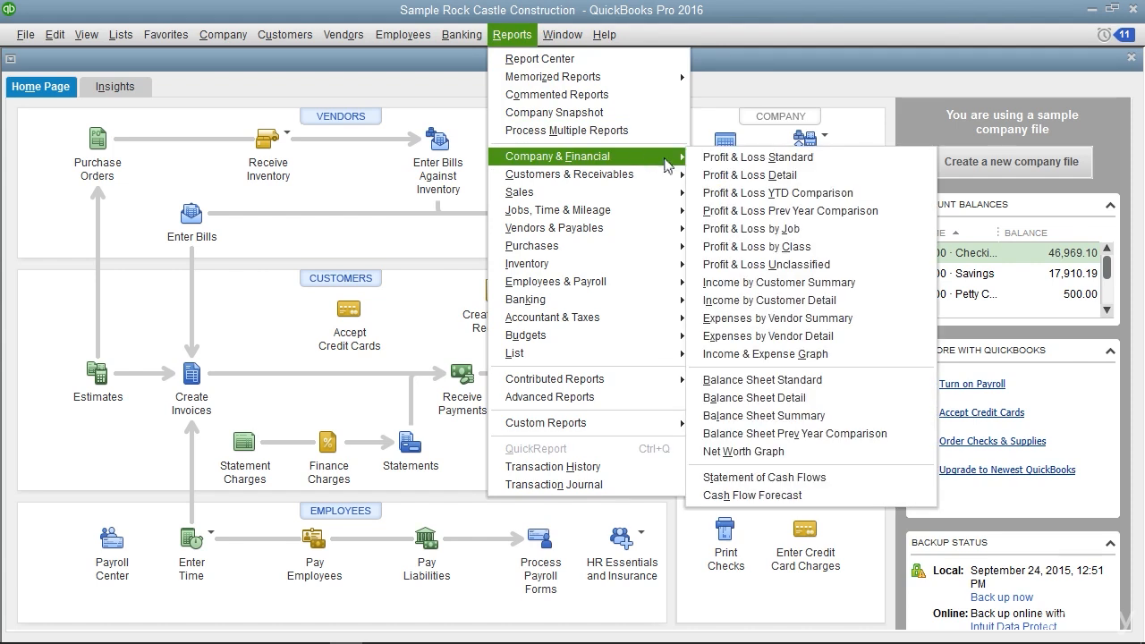
{"action": "left_click", "coordinate": [794, 391]}
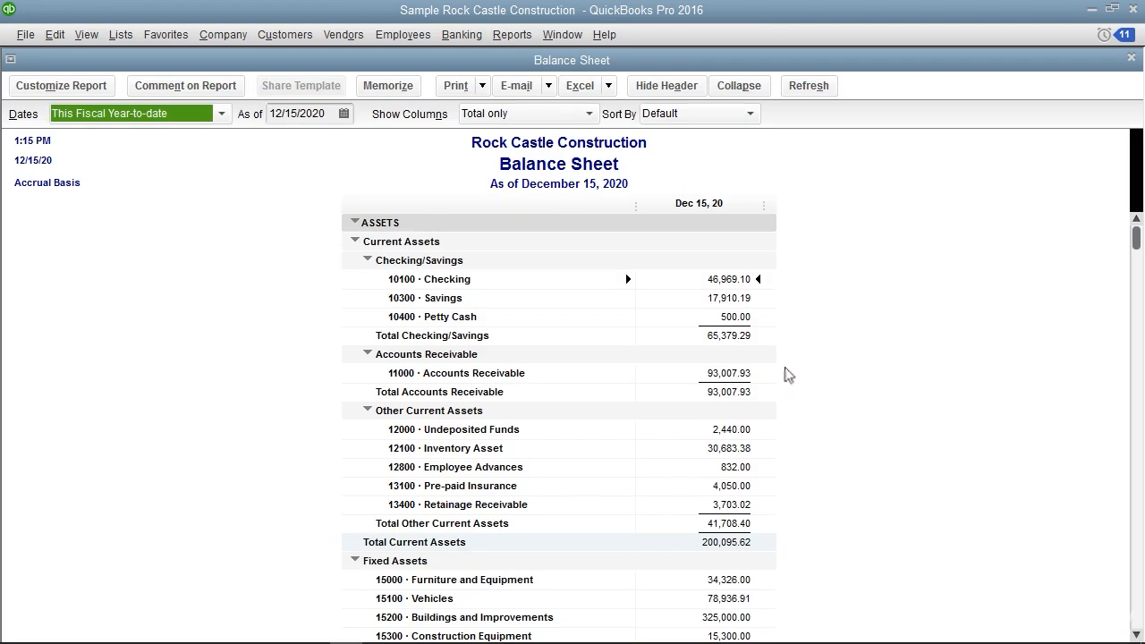
{"action": "scroll", "coordinate": [787, 374], "scroll_direction": "down", "scroll_amount": 1}
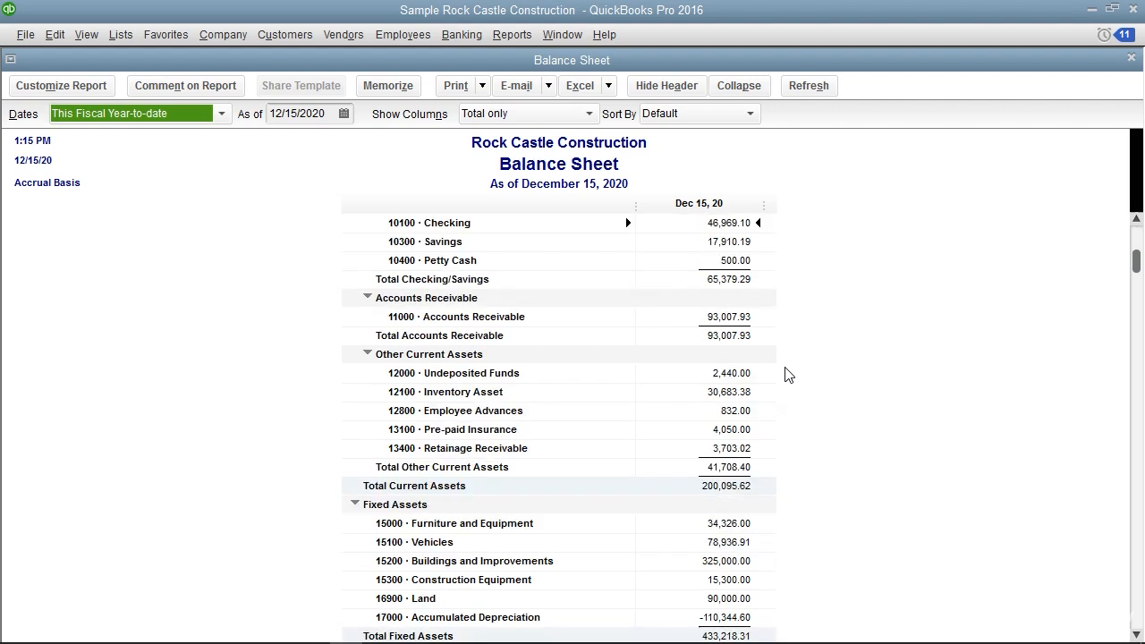
{"action": "scroll", "coordinate": [787, 374], "scroll_direction": "down", "scroll_amount": 2}
{"action": "scroll", "coordinate": [787, 374], "scroll_direction": "down", "scroll_amount": 4}
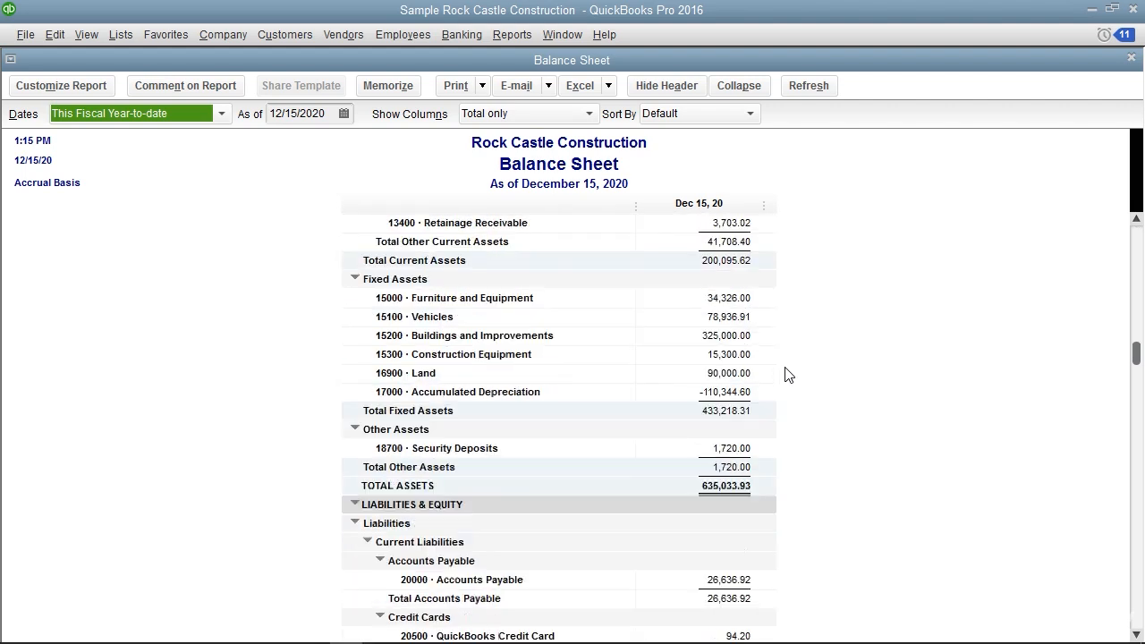
{"action": "scroll", "coordinate": [787, 374], "scroll_direction": "down", "scroll_amount": 4}
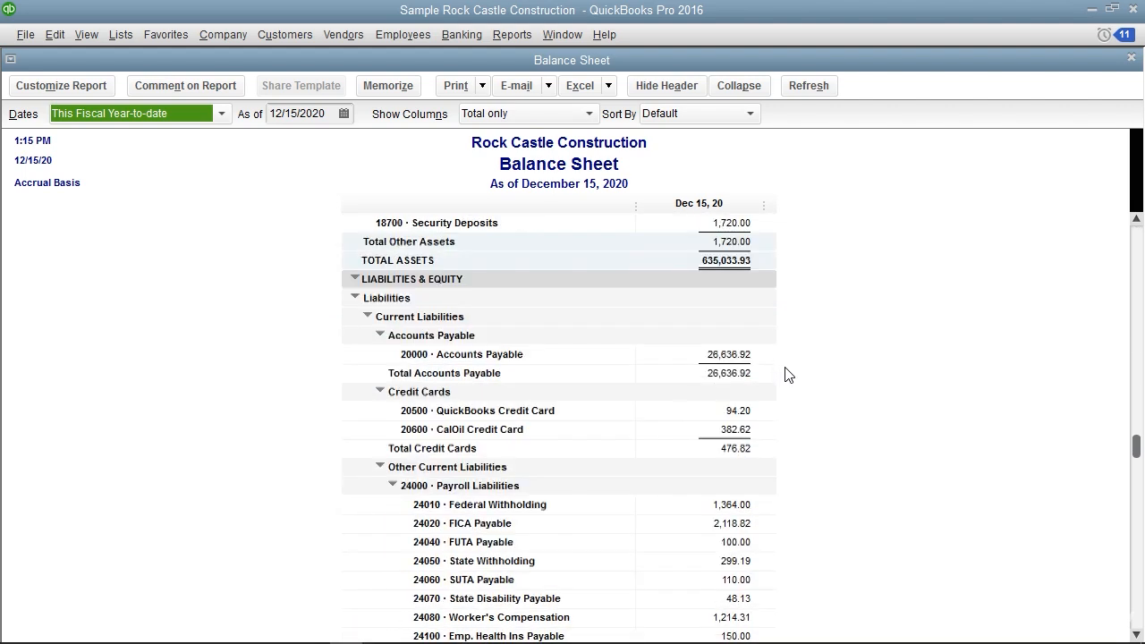
{"action": "scroll", "coordinate": [787, 374], "scroll_direction": "down", "scroll_amount": 2}
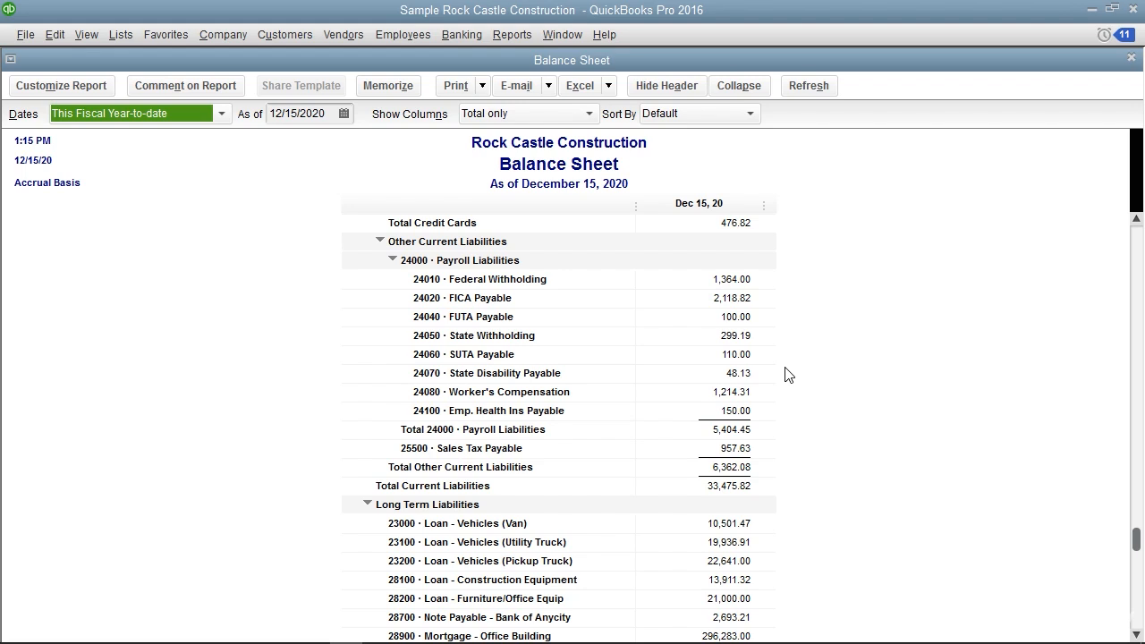
{"action": "scroll", "coordinate": [787, 374], "scroll_direction": "down", "scroll_amount": 3}
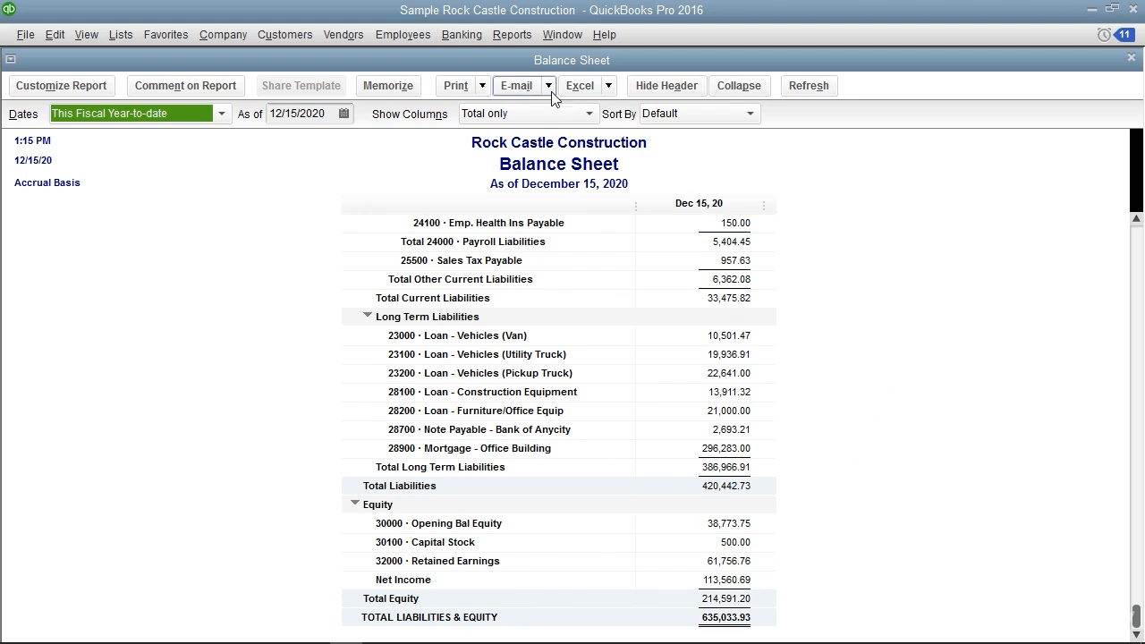
Open the Profit & Loss Standard report and examine its income, cost of goods sold, expenses and net income
{"action": "left_click", "coordinate": [517, 37]}
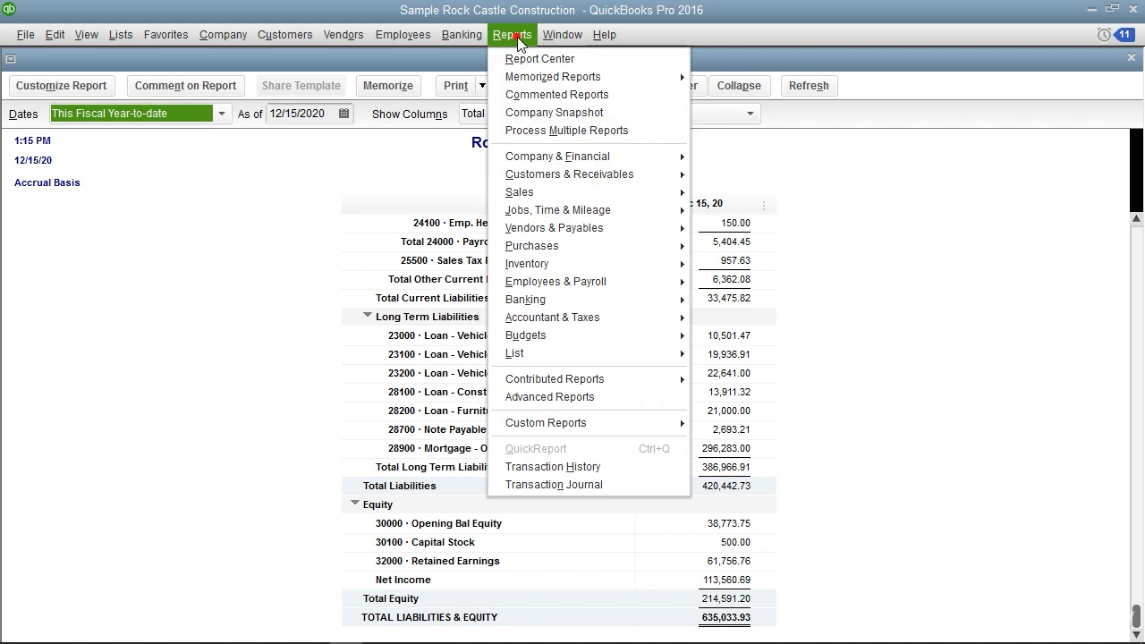
{"action": "mouse_move", "coordinate": [586, 159]}
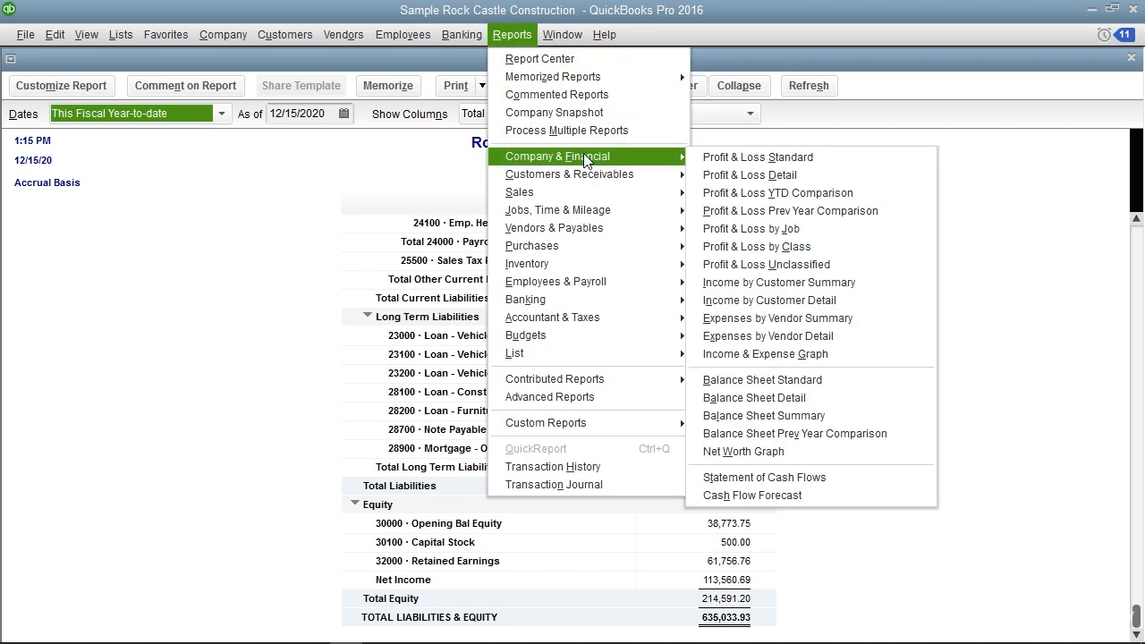
{"action": "left_click", "coordinate": [713, 158]}
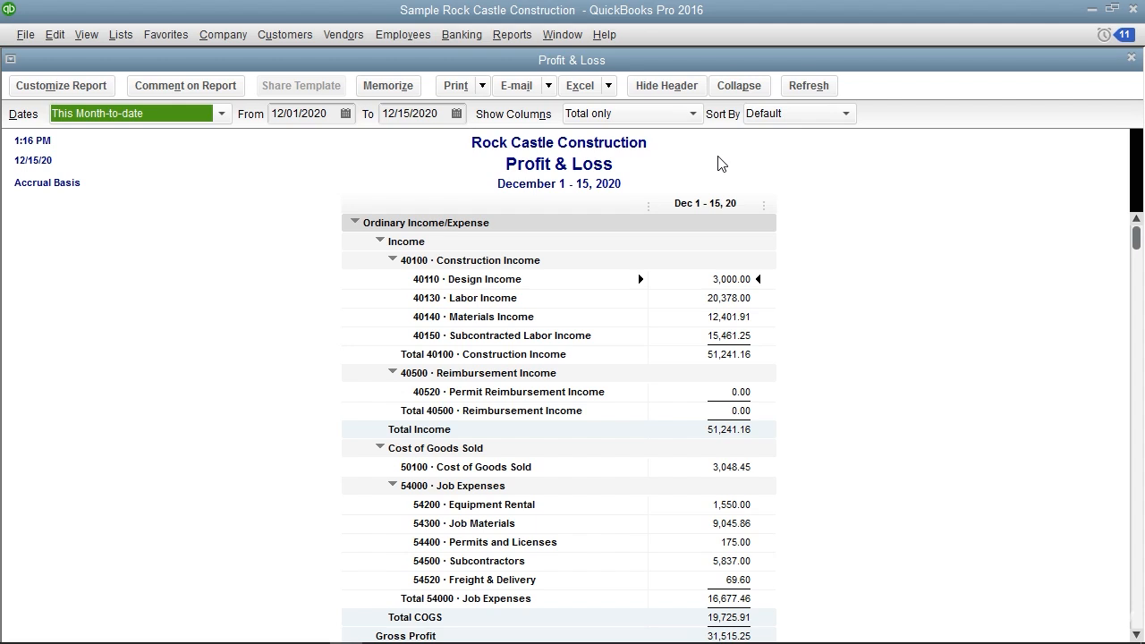
{"action": "scroll", "coordinate": [875, 237], "scroll_direction": "down", "scroll_amount": 7}
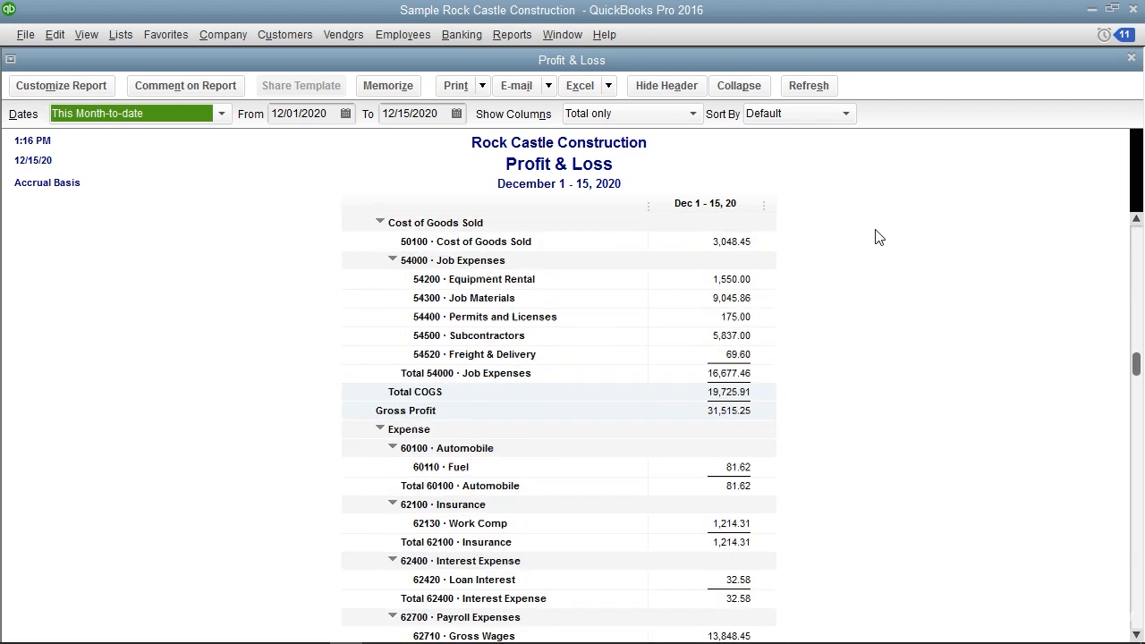
{"action": "scroll", "coordinate": [879, 237], "scroll_direction": "down", "scroll_amount": 5}
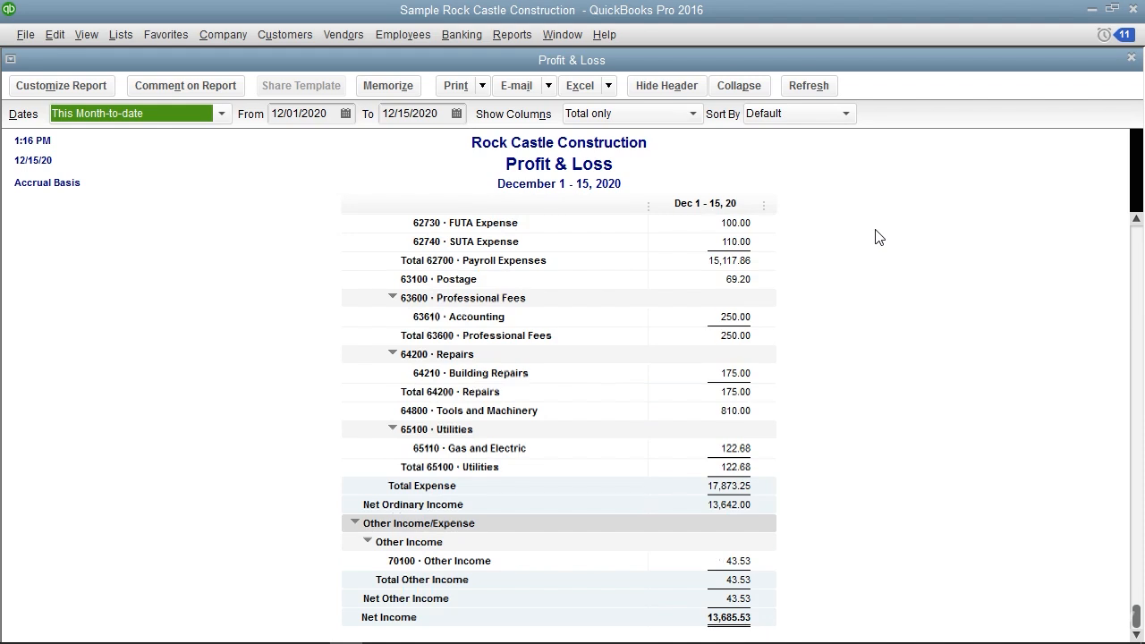
Open the Statement of Cash Flows report and examine its operating activities and the sections below
{"action": "left_click", "coordinate": [518, 35]}
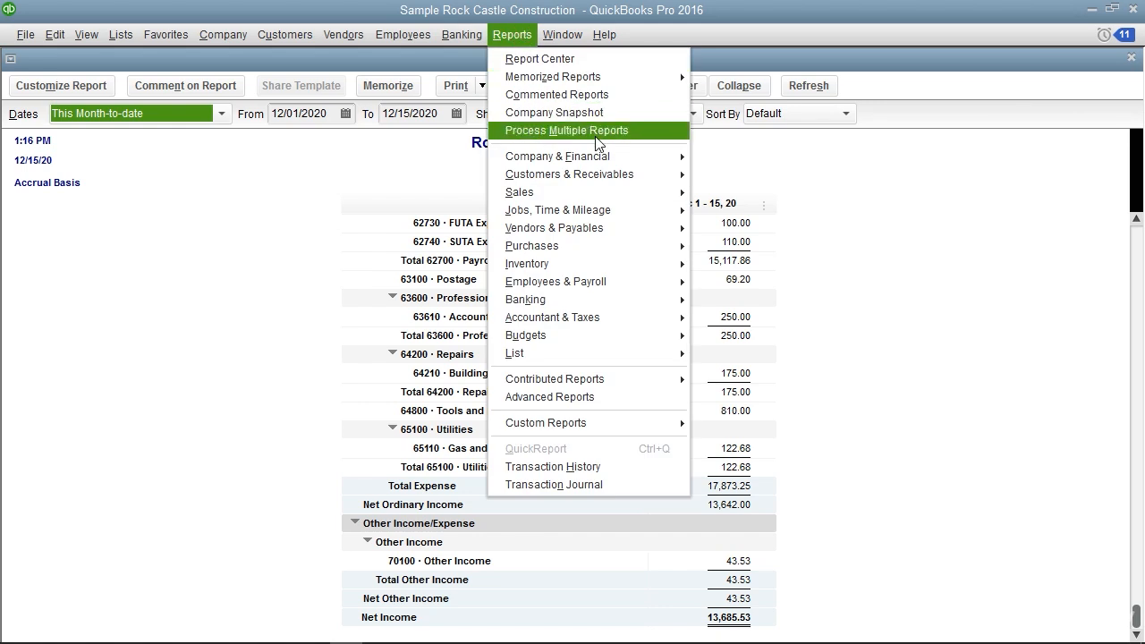
{"action": "mouse_move", "coordinate": [642, 166]}
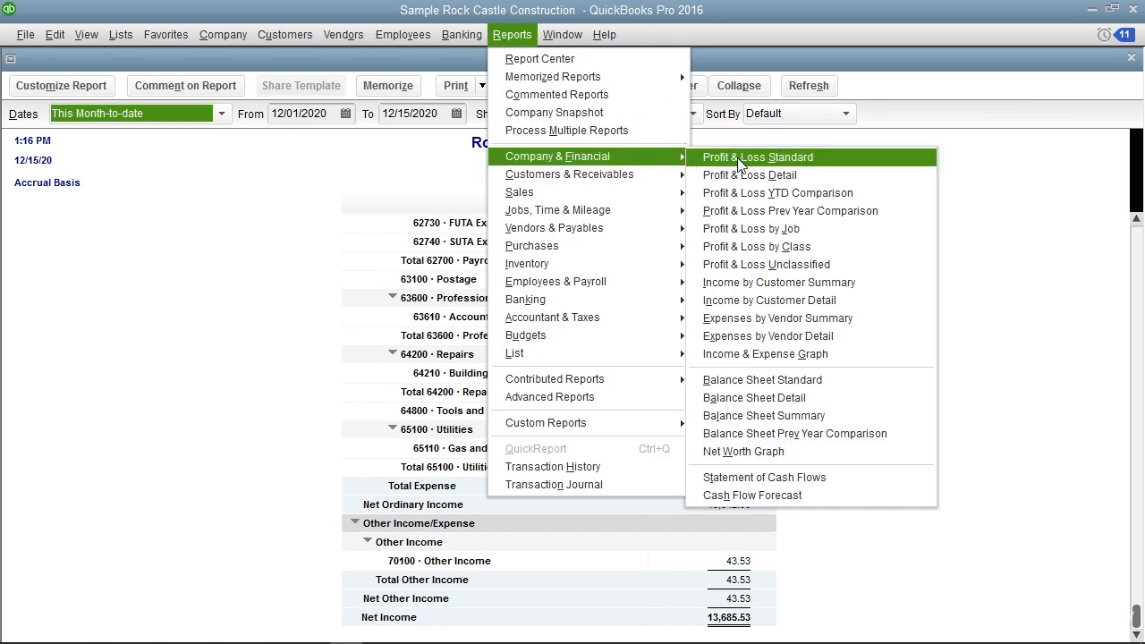
{"action": "left_click", "coordinate": [808, 481]}
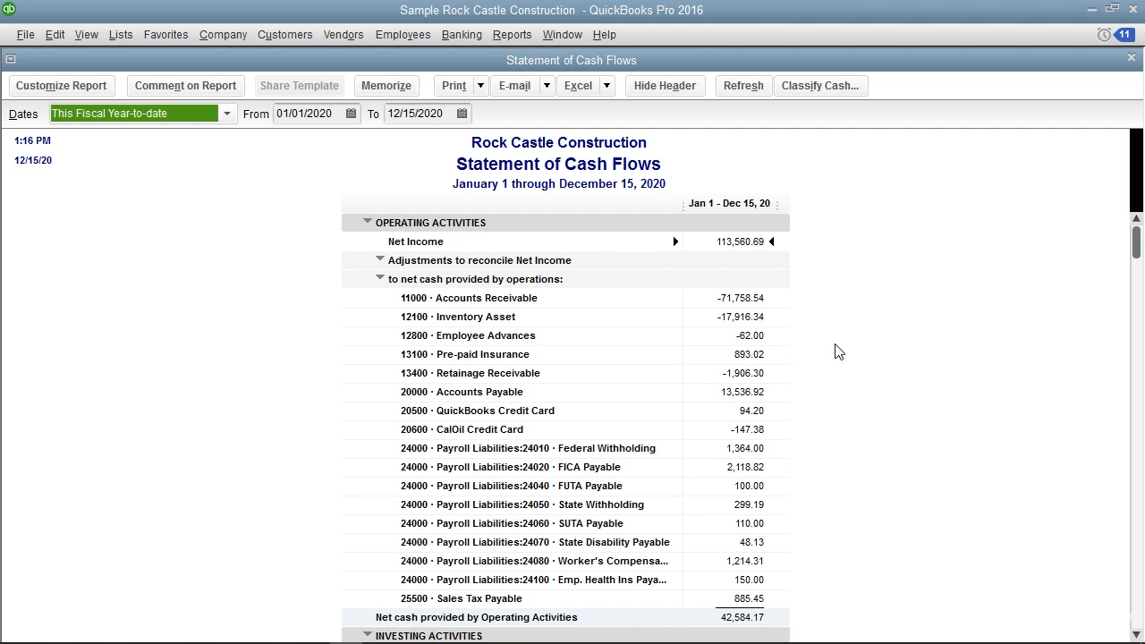
{"action": "scroll", "coordinate": [838, 352], "scroll_direction": "down", "scroll_amount": 4}
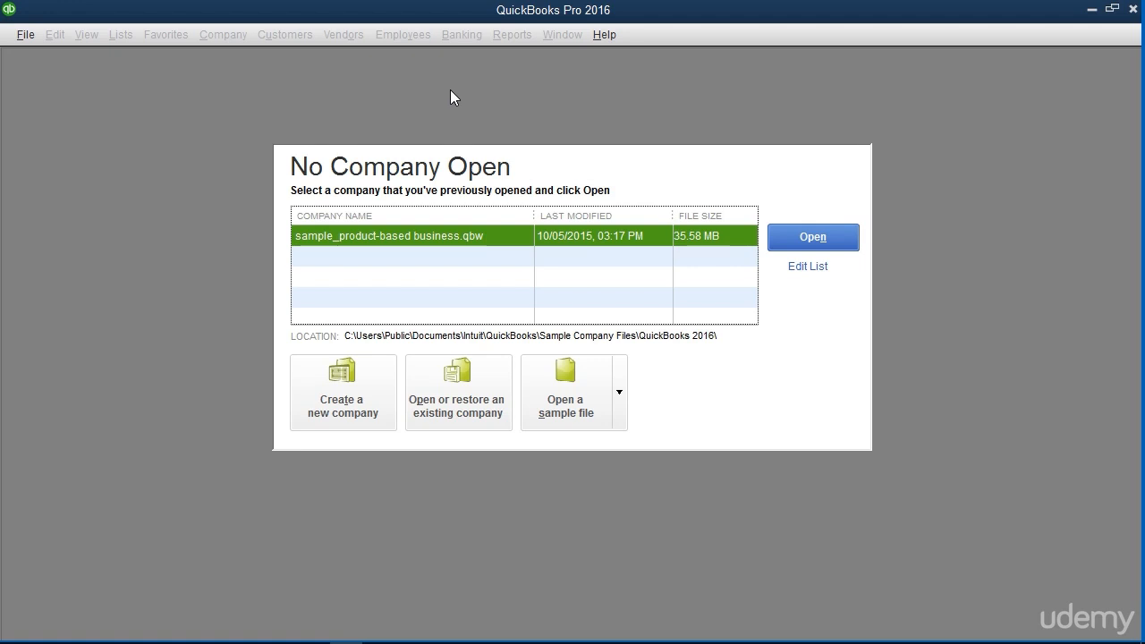
Begin creating a new company, view the other setup options, and start the basic guided setup
{"action": "left_click", "coordinate": [25, 34]}
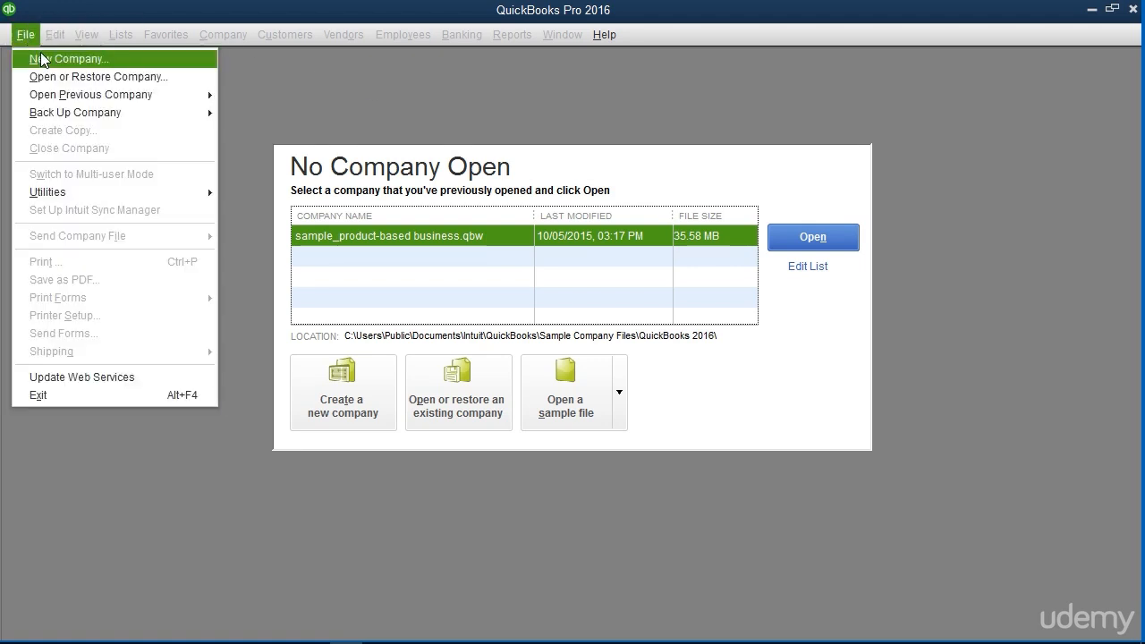
{"action": "left_click", "coordinate": [453, 93]}
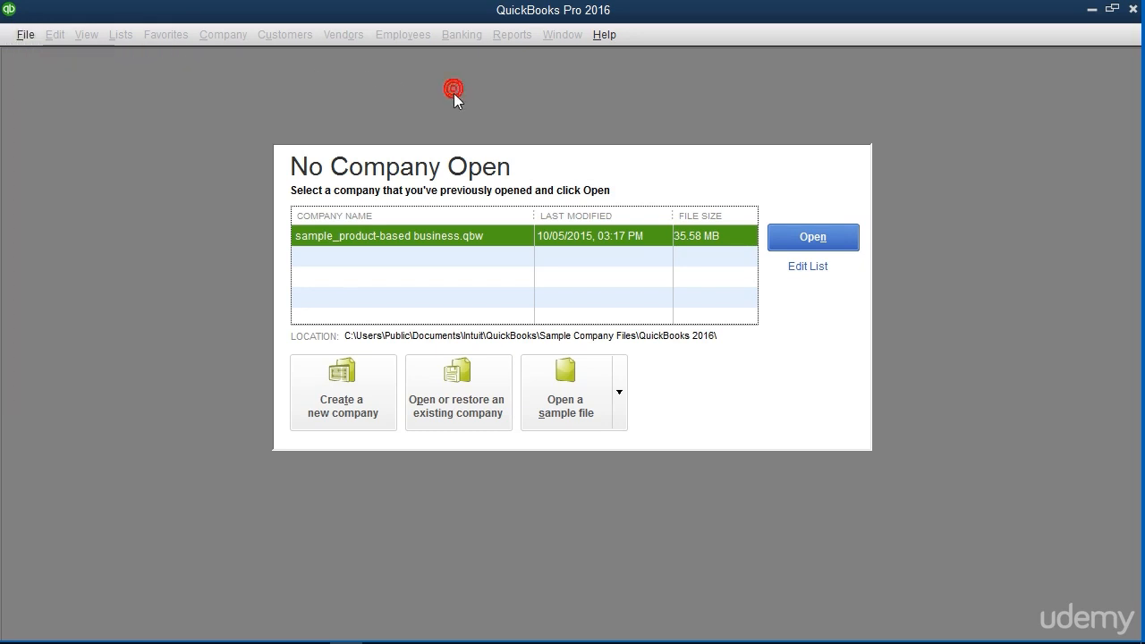
{"action": "left_click", "coordinate": [370, 384]}
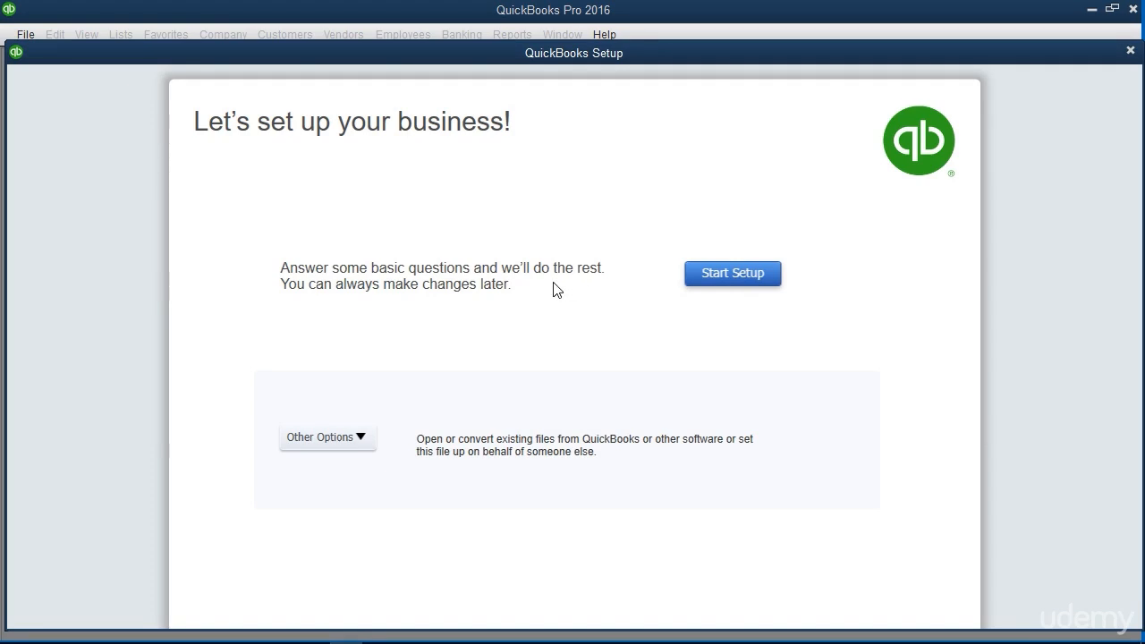
{"action": "left_click", "coordinate": [362, 441]}
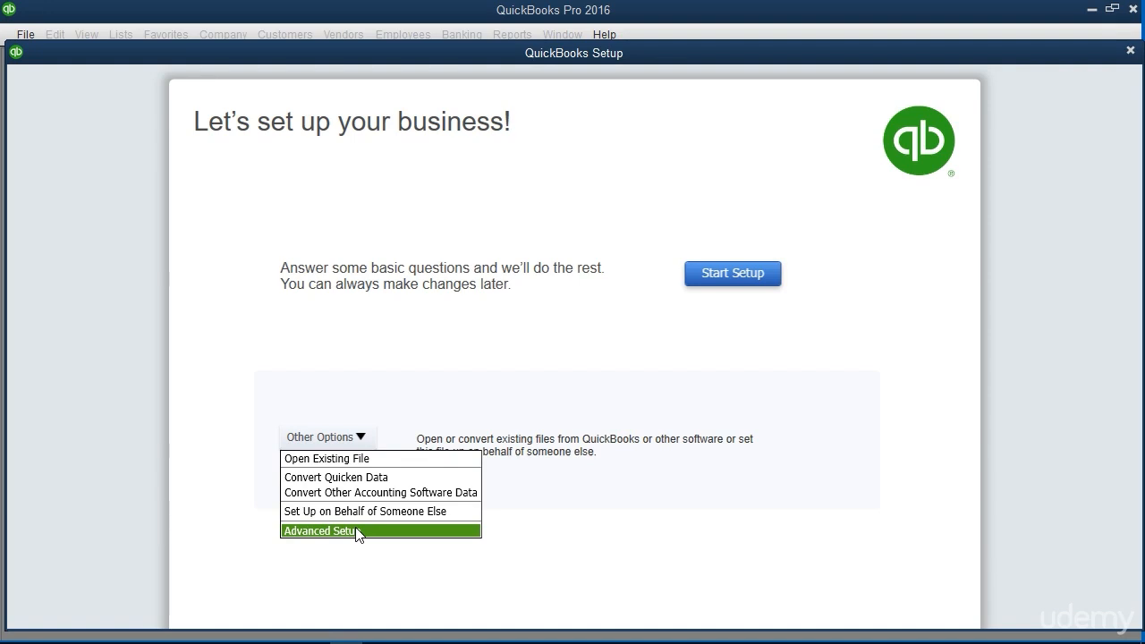
{"action": "left_click", "coordinate": [582, 373]}
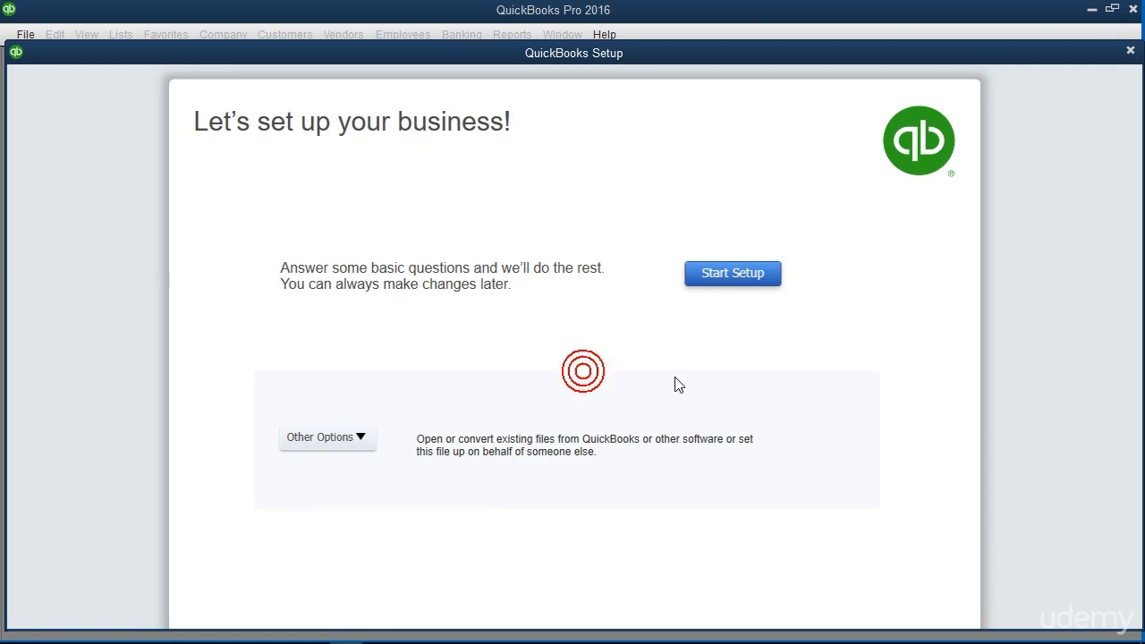
{"action": "left_click", "coordinate": [718, 278]}
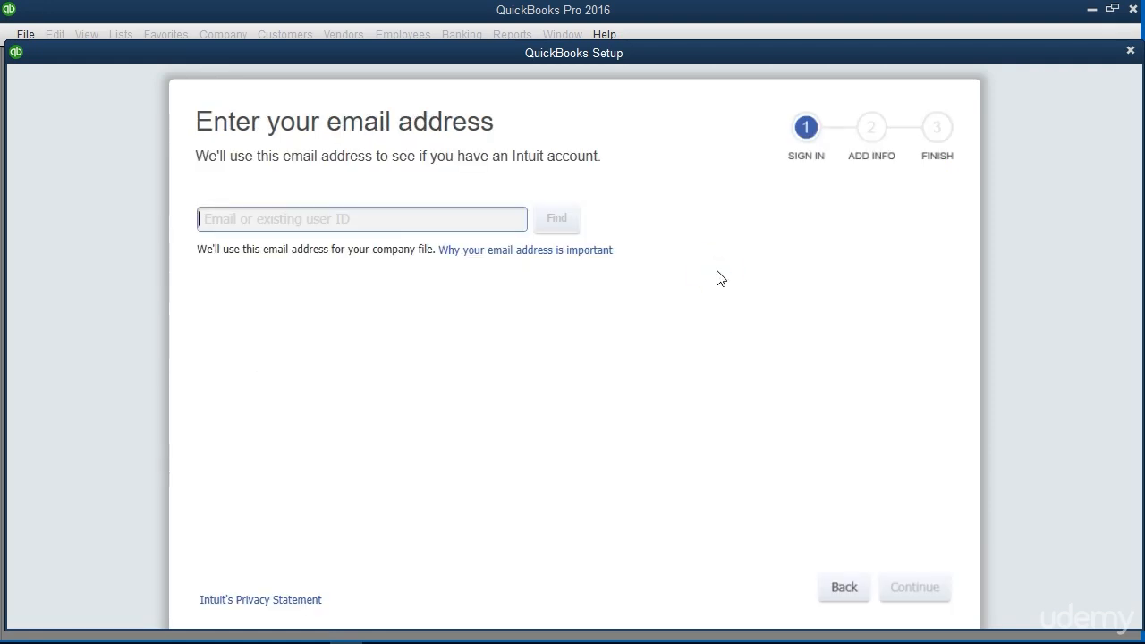
Enter an e-mail address and look up whether it has an Intuit account
{"action": "left_click", "coordinate": [362, 219]}
{"action": "type", "text": "test@test.com"}
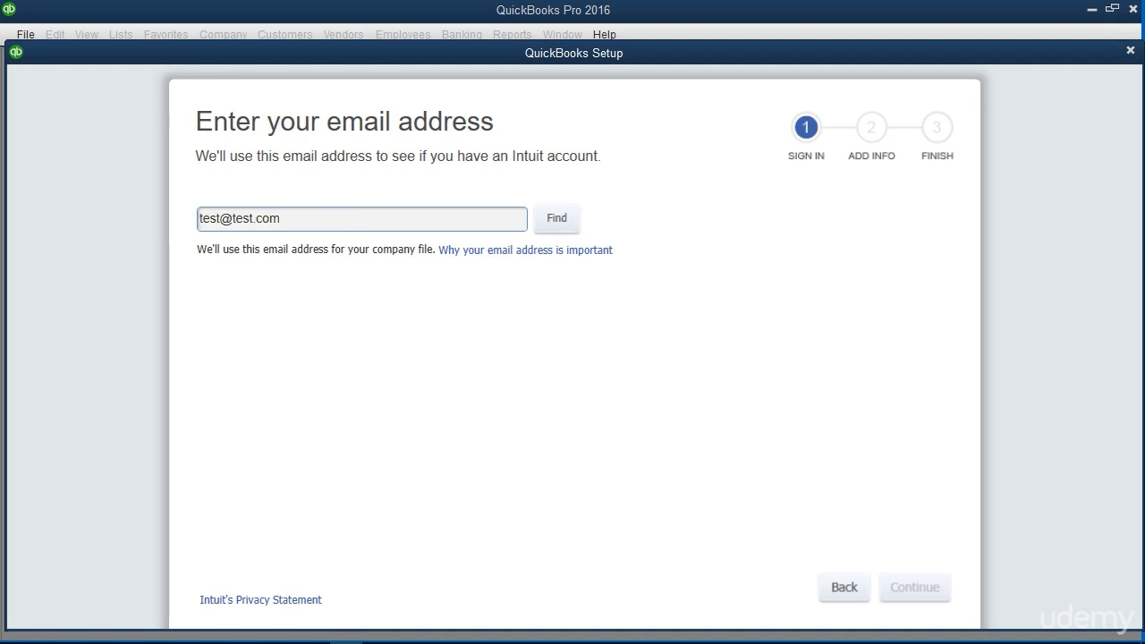
{"action": "left_click", "coordinate": [550, 220]}
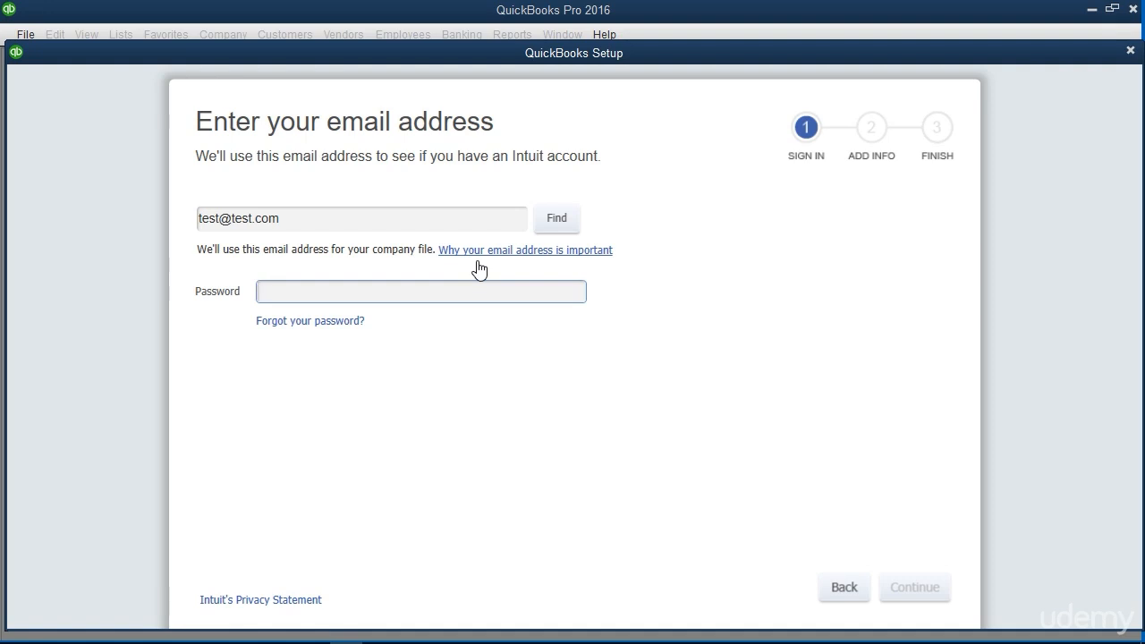
Replace the e-mail address with a different one, look up its Intuit account, and skip the account check
{"action": "left_click", "coordinate": [247, 217]}
{"action": "left_click", "coordinate": [571, 219]}
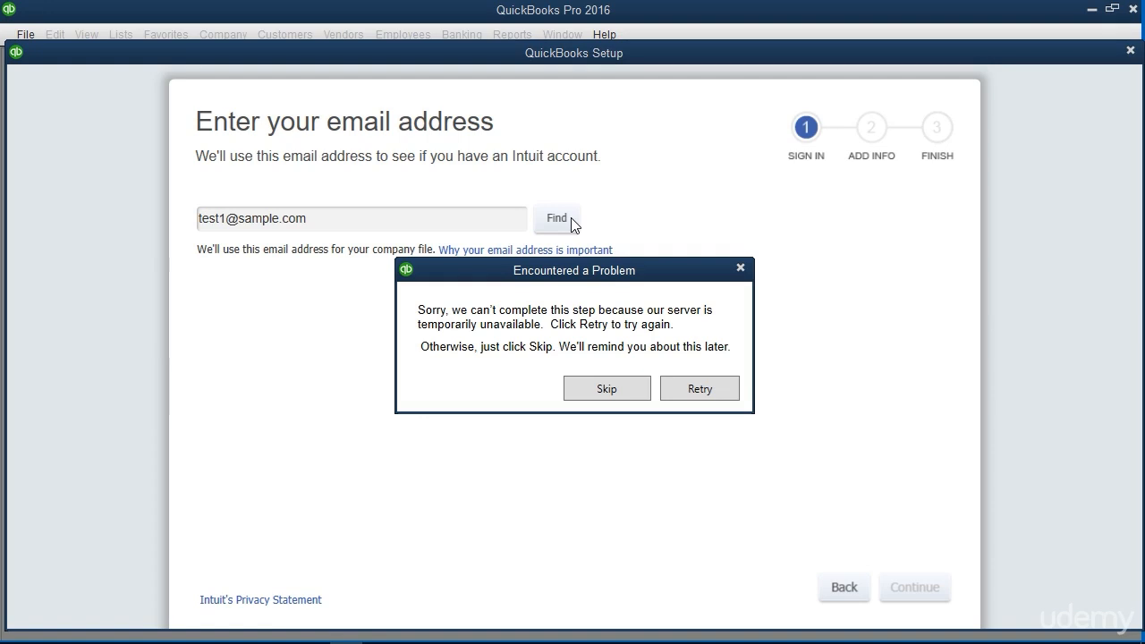
{"action": "left_click", "coordinate": [622, 272]}
{"action": "left_click", "coordinate": [611, 388]}
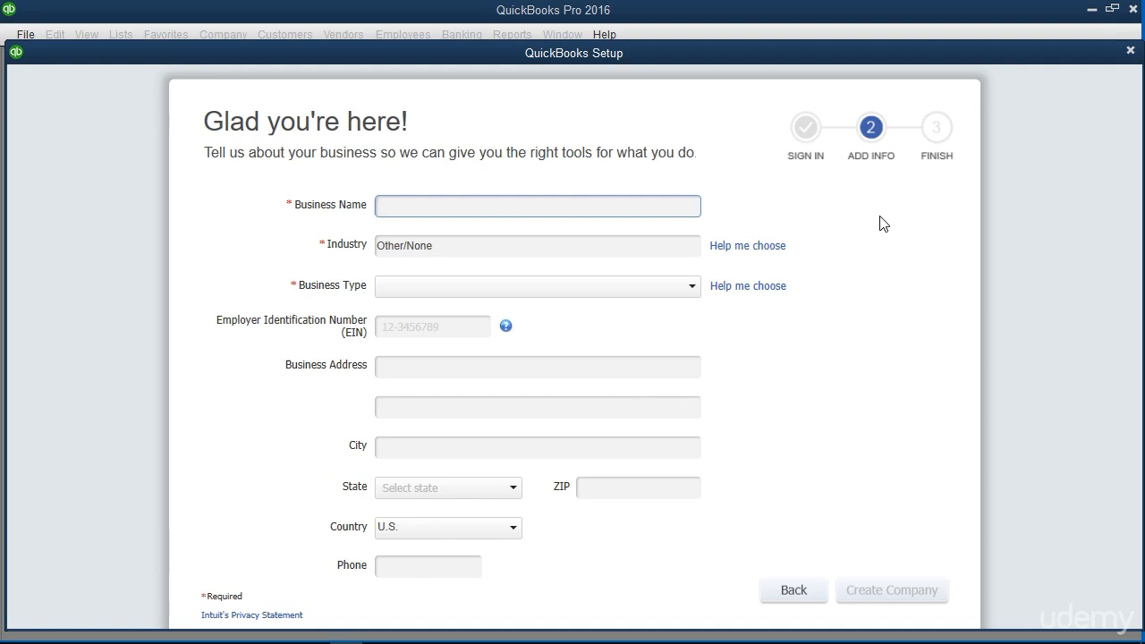
Enter the business name My Sample Company and set its industry to General Product-based Business
{"action": "left_click", "coordinate": [415, 204]}
{"action": "type", "text": "My Sample Company"}
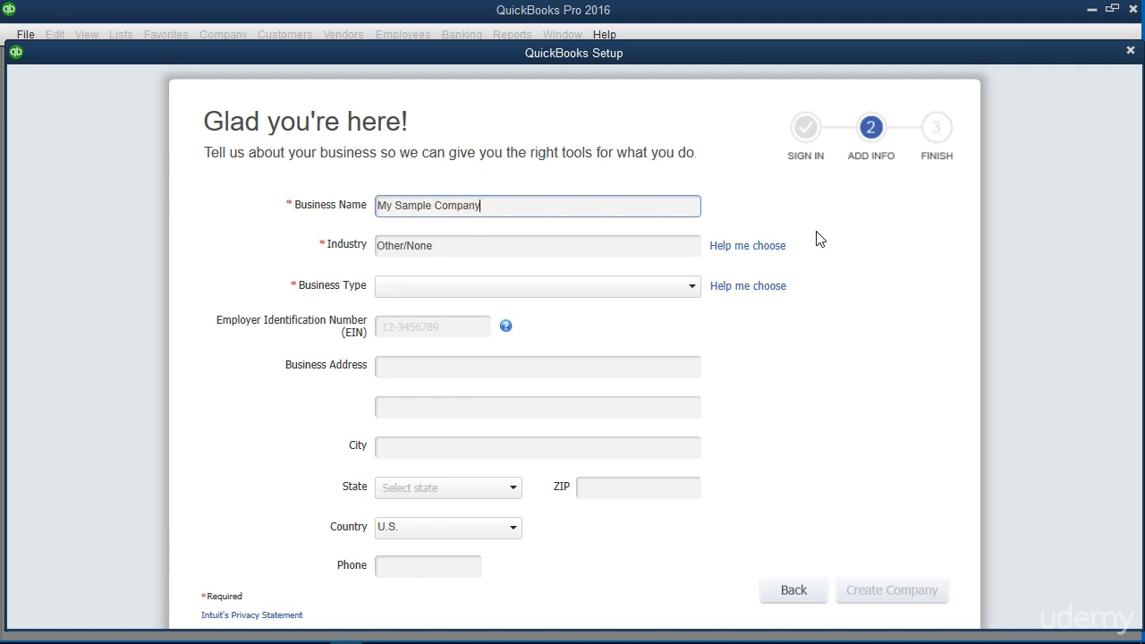
{"action": "left_click", "coordinate": [761, 246]}
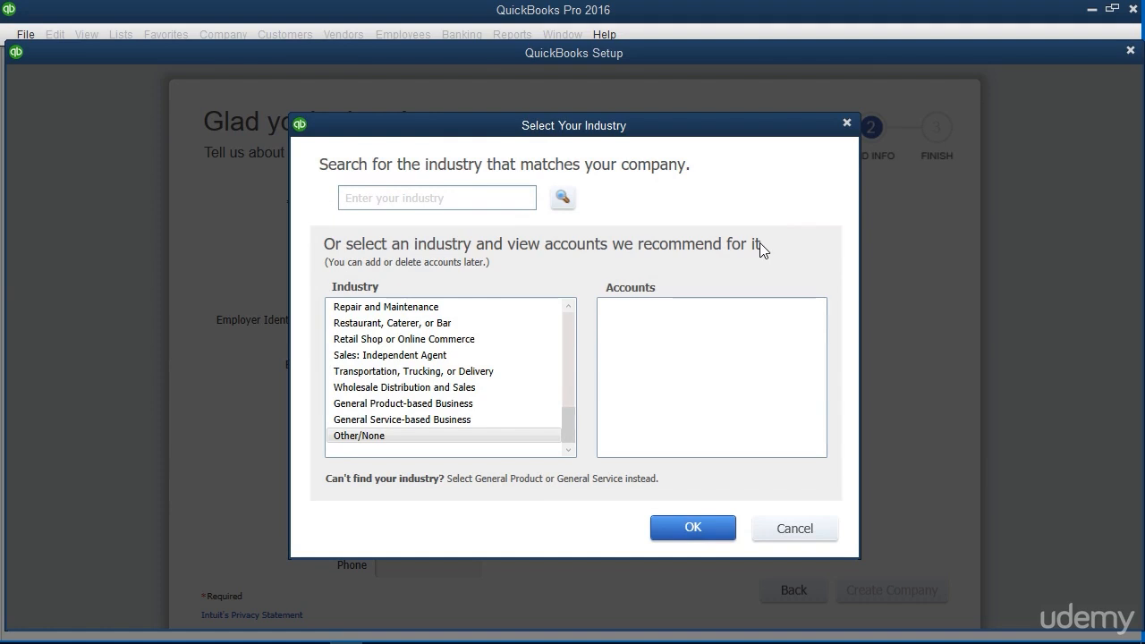
{"action": "left_click", "coordinate": [485, 407]}
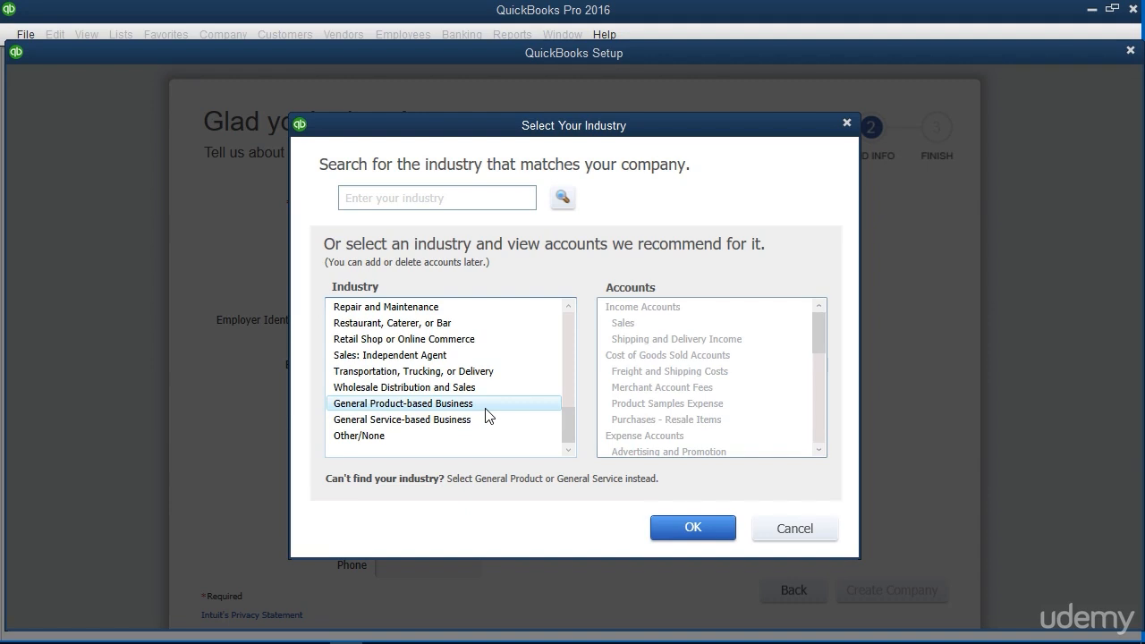
{"action": "left_click", "coordinate": [486, 408]}
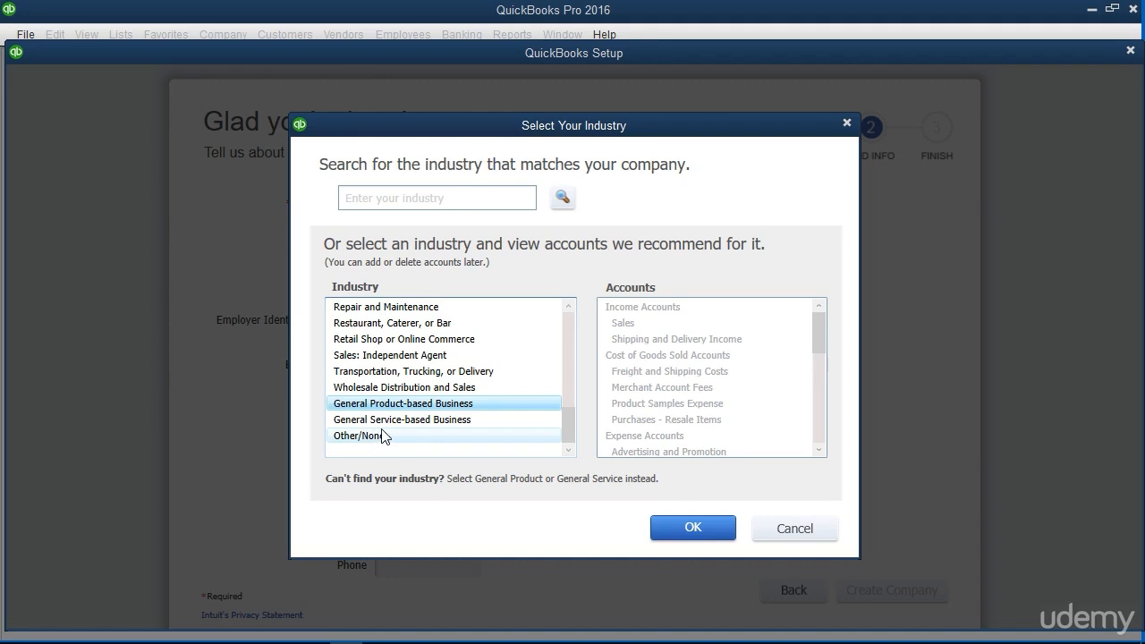
{"action": "left_click", "coordinate": [516, 404]}
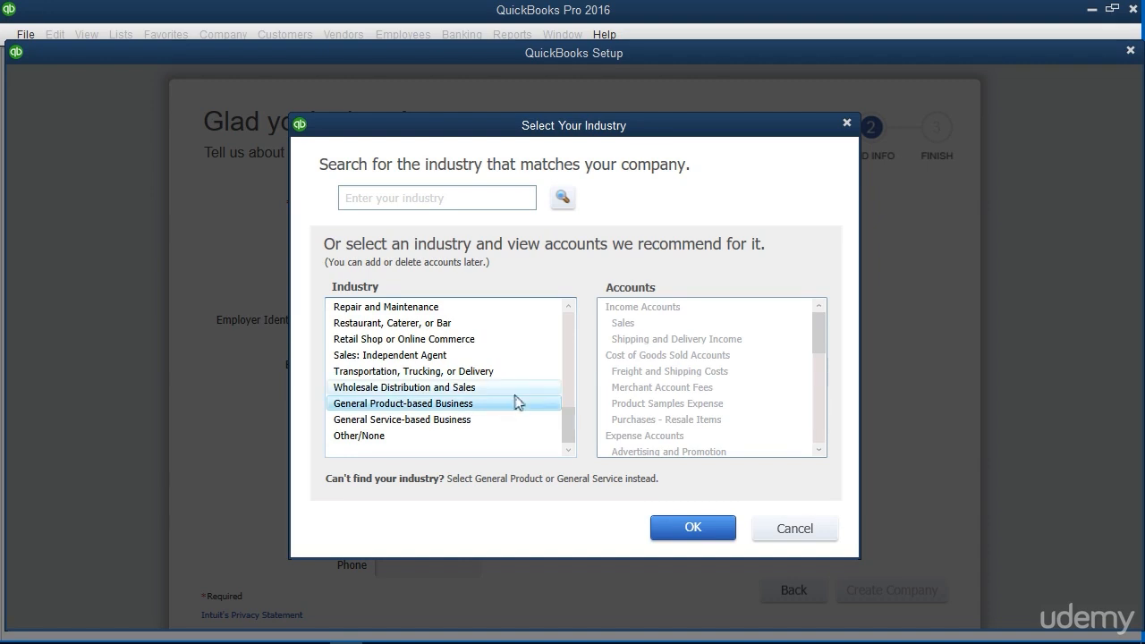
{"action": "left_click", "coordinate": [693, 528]}
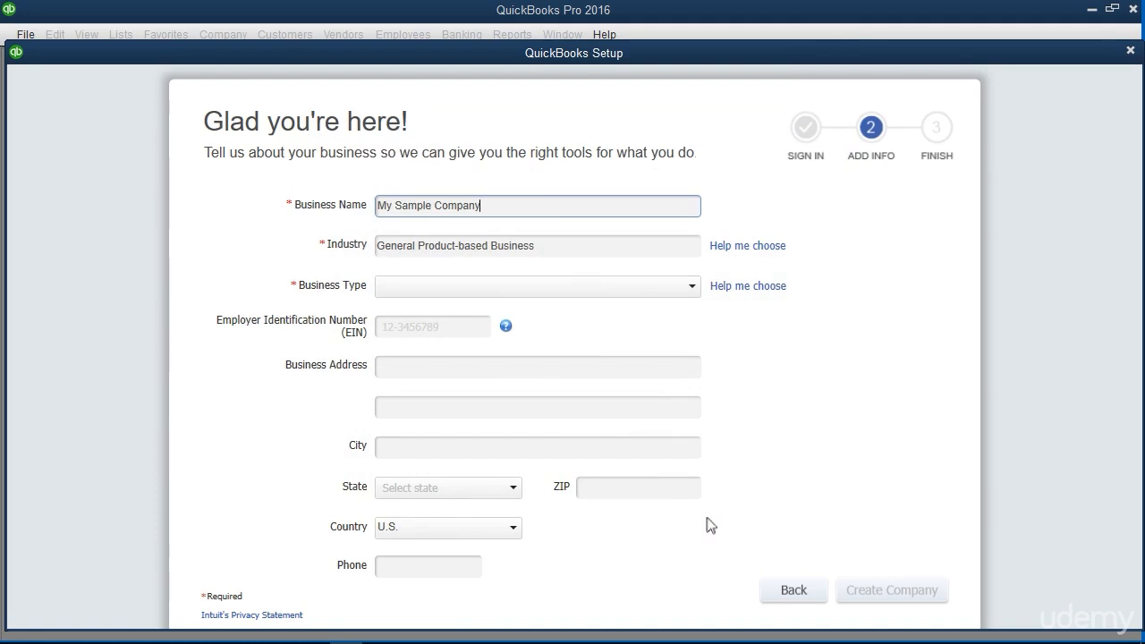
Set the business type to Sole Proprietorship and enter the Employer Identification Number
{"action": "left_click", "coordinate": [705, 283]}
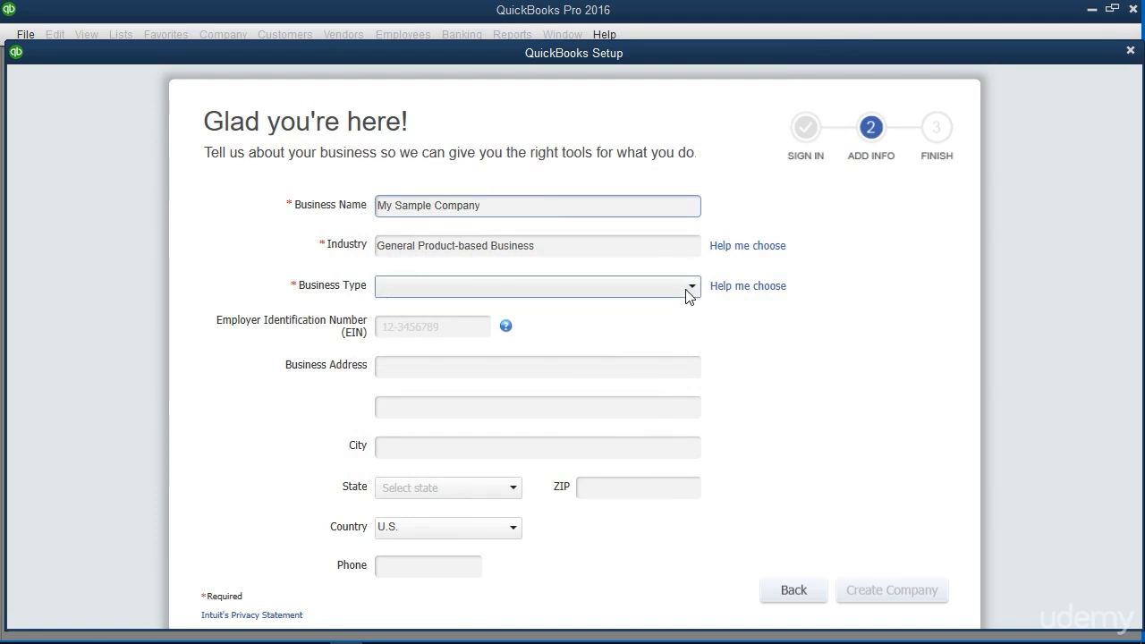
{"action": "left_click", "coordinate": [689, 290]}
{"action": "left_click", "coordinate": [665, 311]}
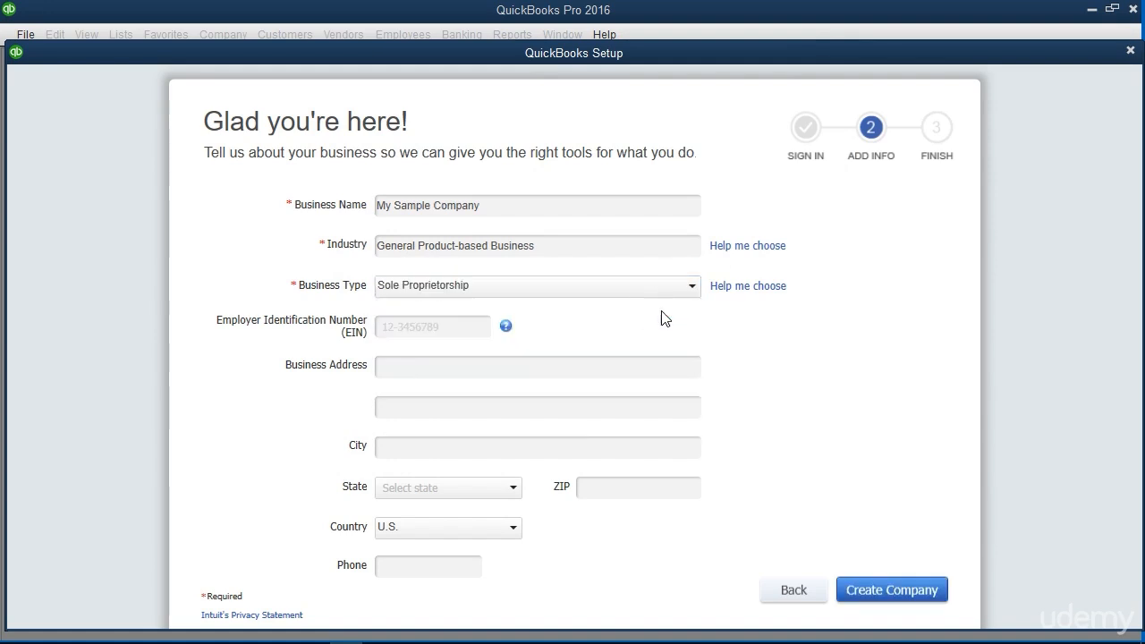
{"action": "left_click", "coordinate": [440, 326]}
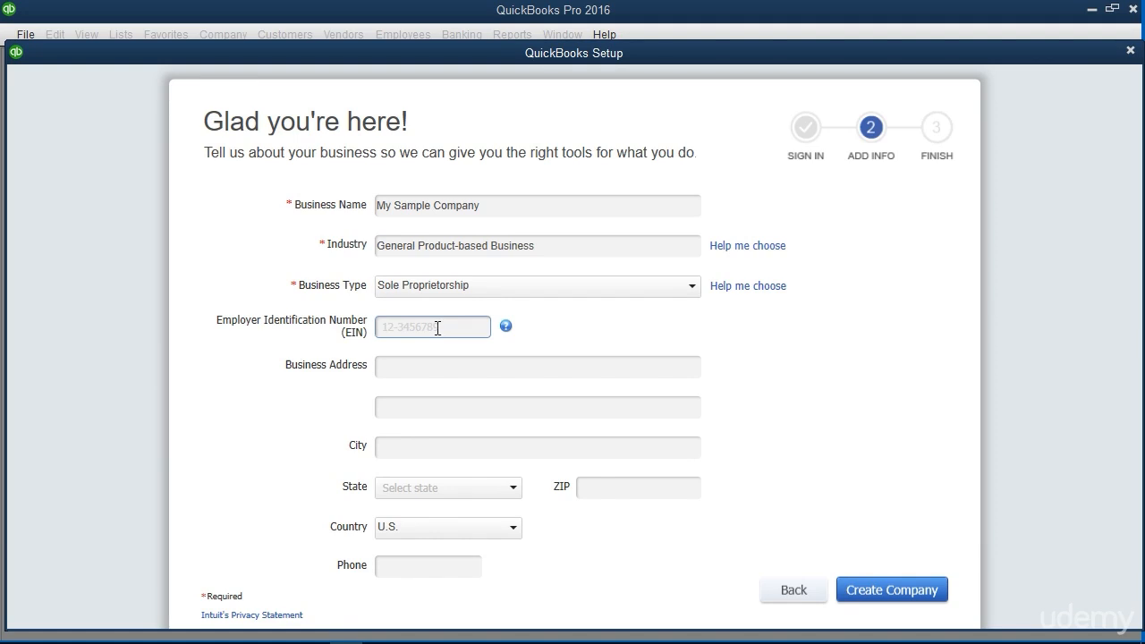
{"action": "left_click", "coordinate": [437, 327]}
{"action": "type", "text": "38-12345678"}
Fill in the business's full address and phone number, and create the company file, finishing the setup to start working
{"action": "left_click", "coordinate": [441, 366]}
{"action": "type", "text": "100 Main St."}
{"action": "key", "text": "Tab"}
{"action": "key", "text": "Tab"}
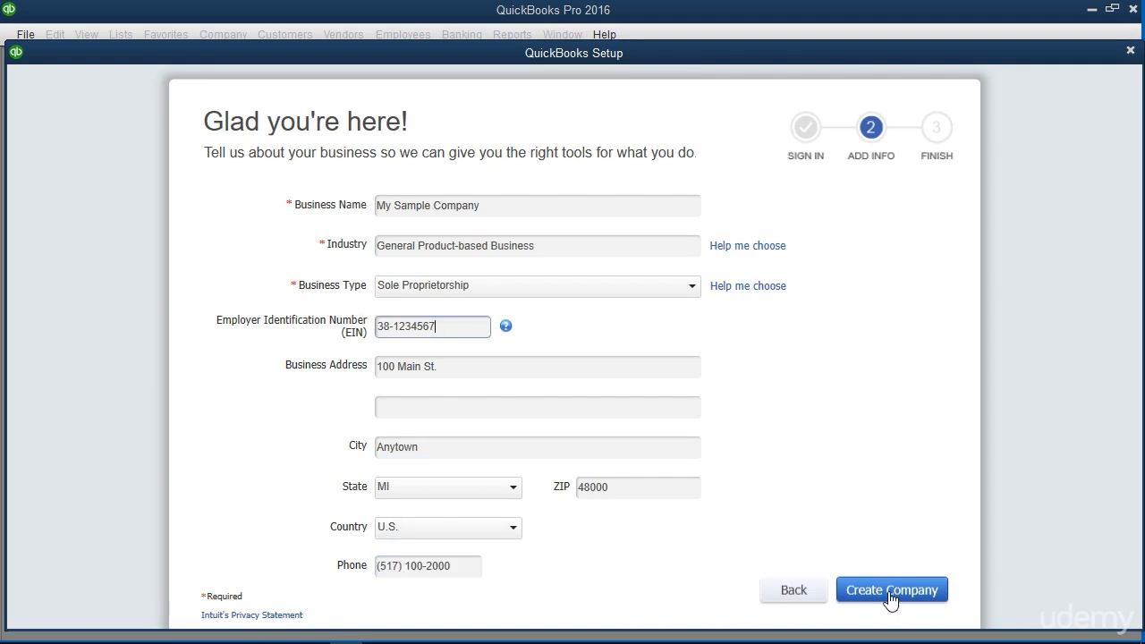
{"action": "left_click", "coordinate": [890, 598]}
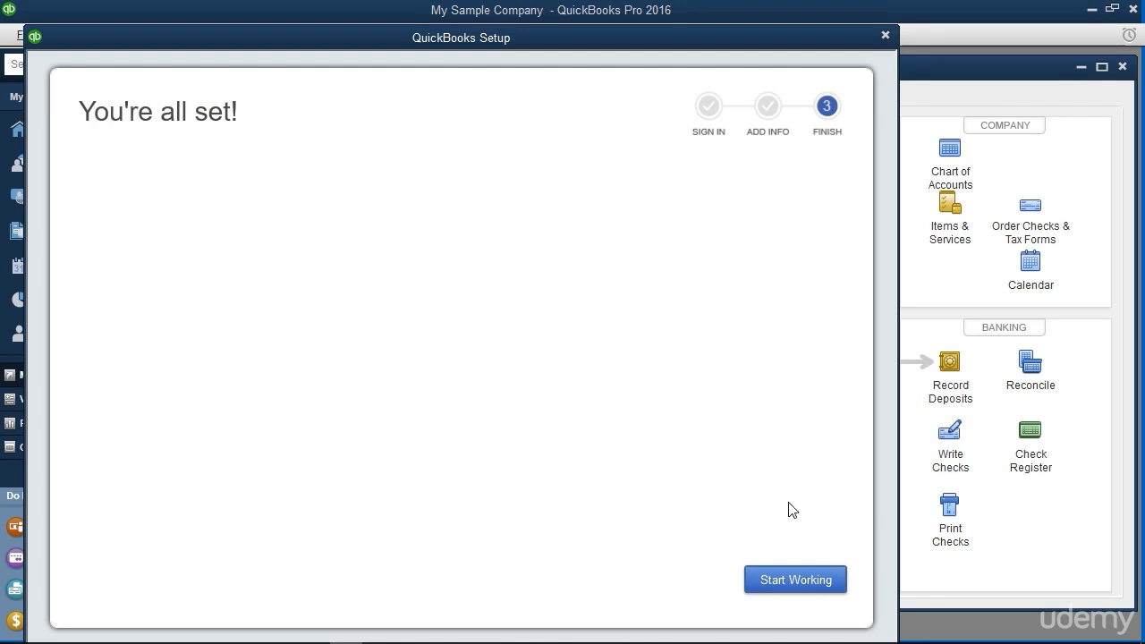
{"action": "left_click", "coordinate": [795, 580]}
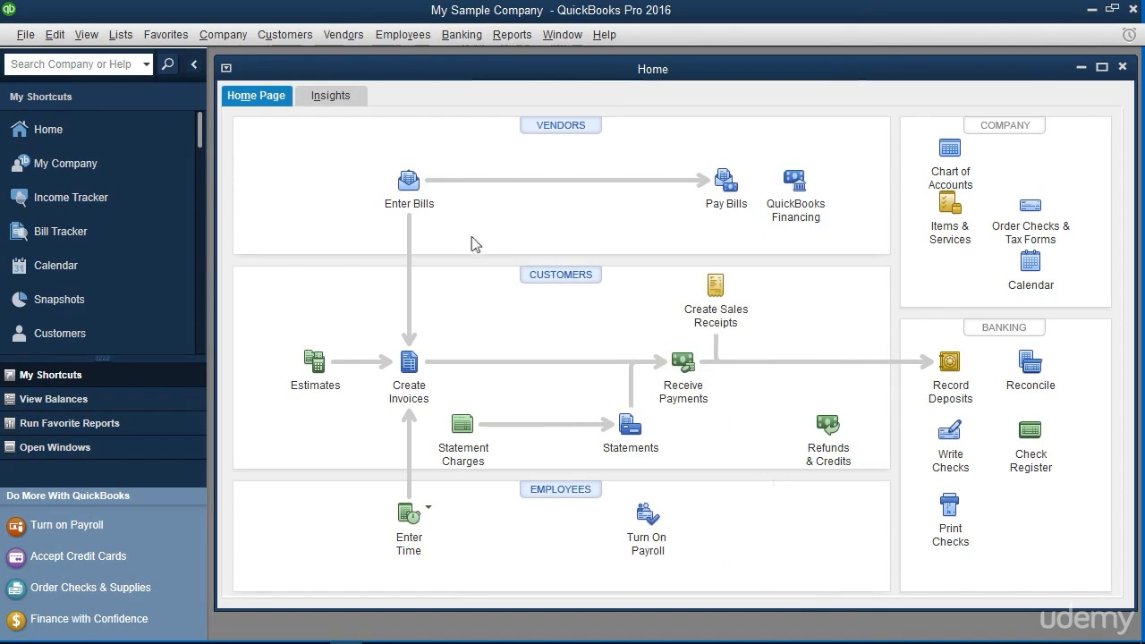
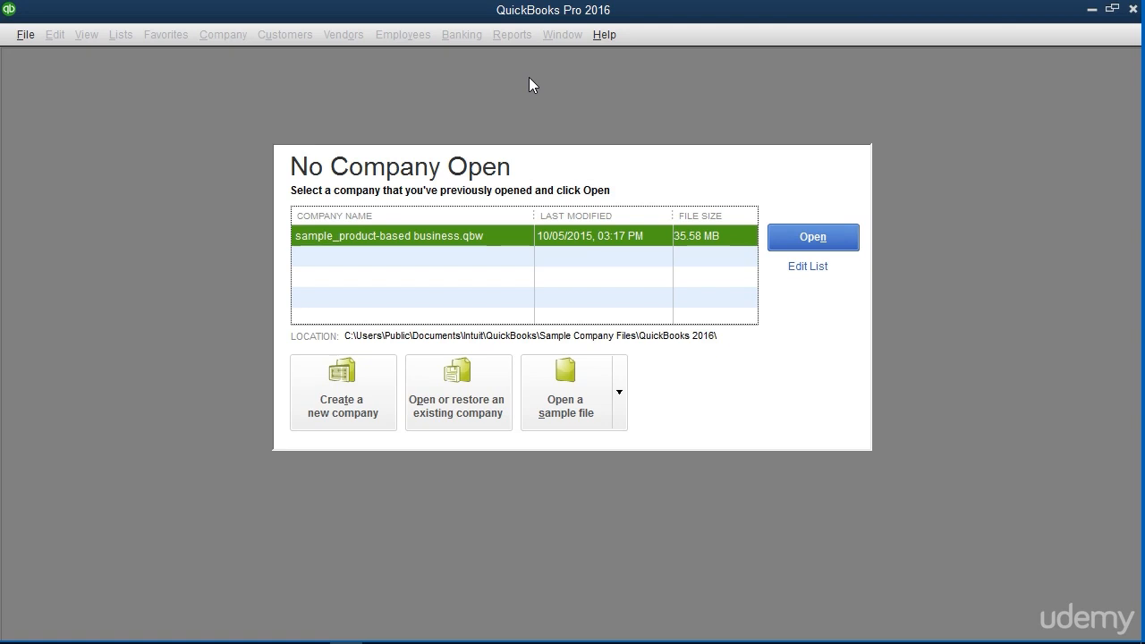
Start a new company file with Advanced Setup and enter Widgets, Inc. as the company name and legal name
{"action": "left_click", "coordinate": [26, 34]}
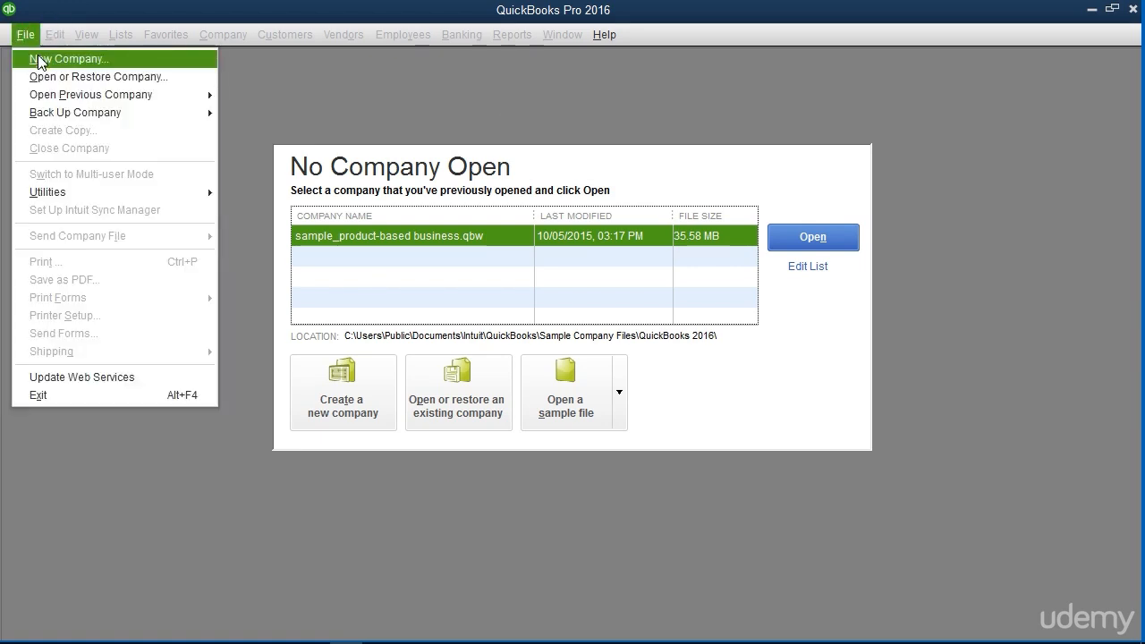
{"action": "left_click", "coordinate": [350, 108]}
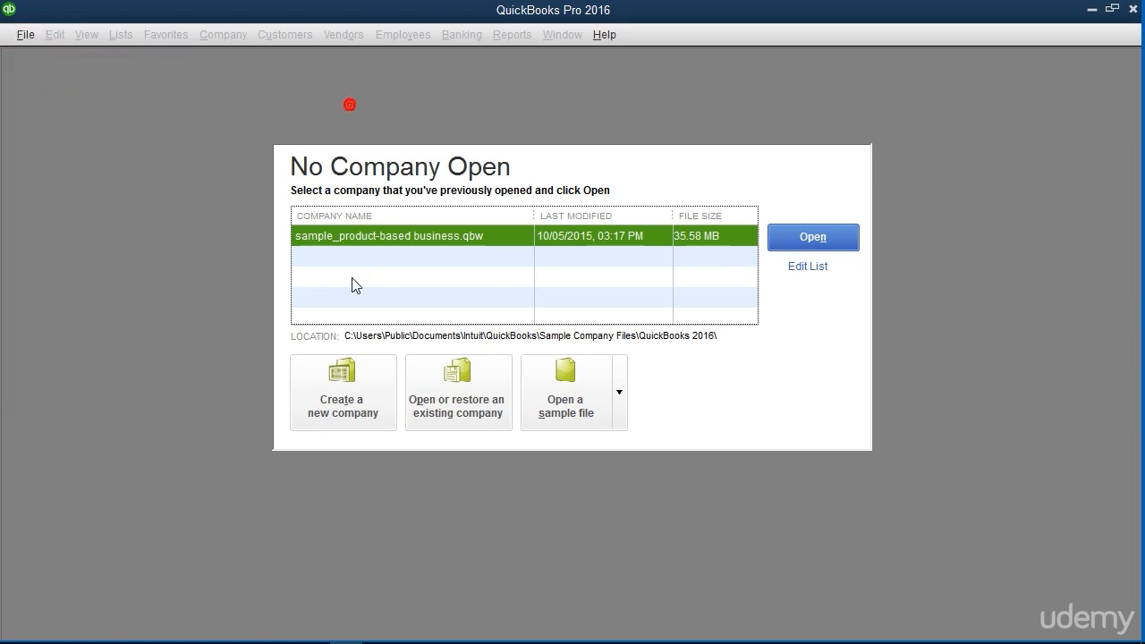
{"action": "left_click", "coordinate": [355, 382]}
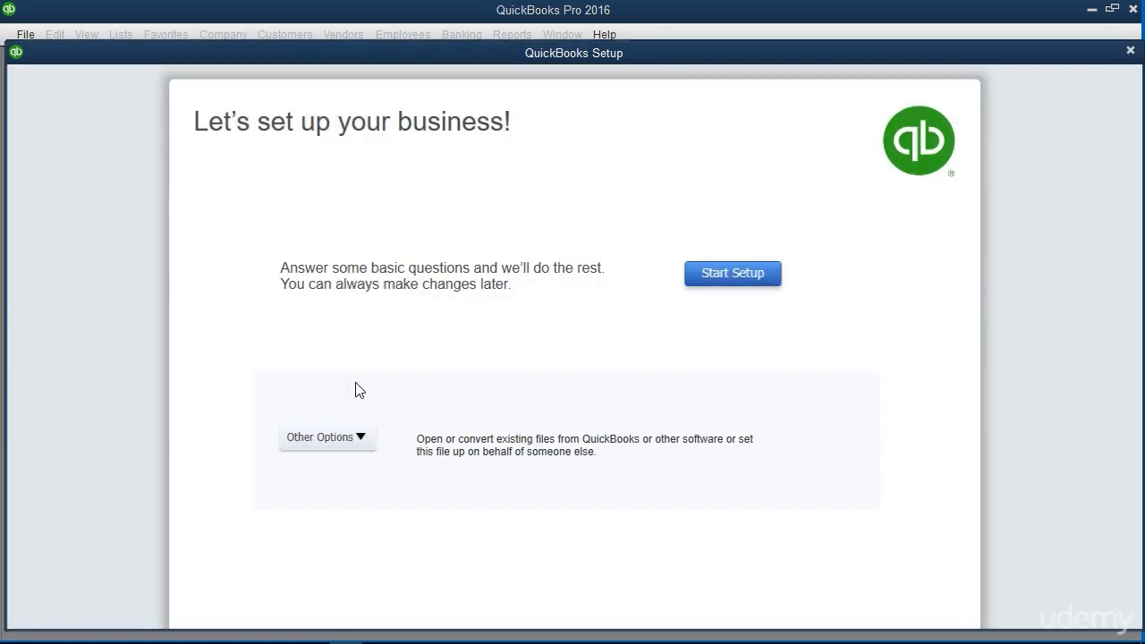
{"action": "left_click", "coordinate": [361, 439]}
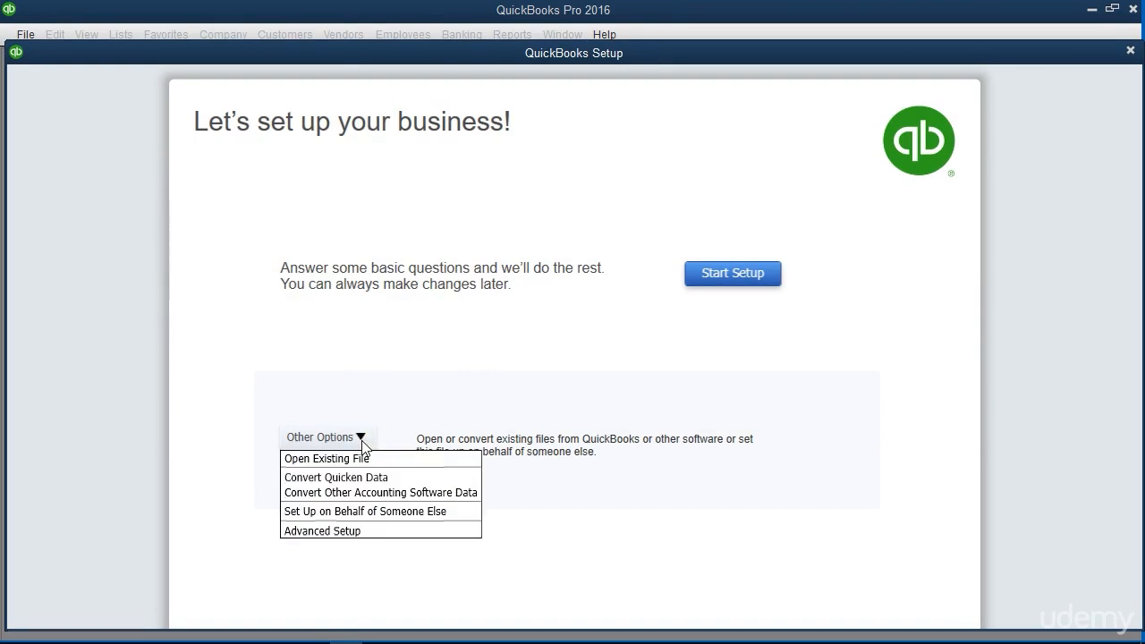
{"action": "left_click", "coordinate": [357, 532]}
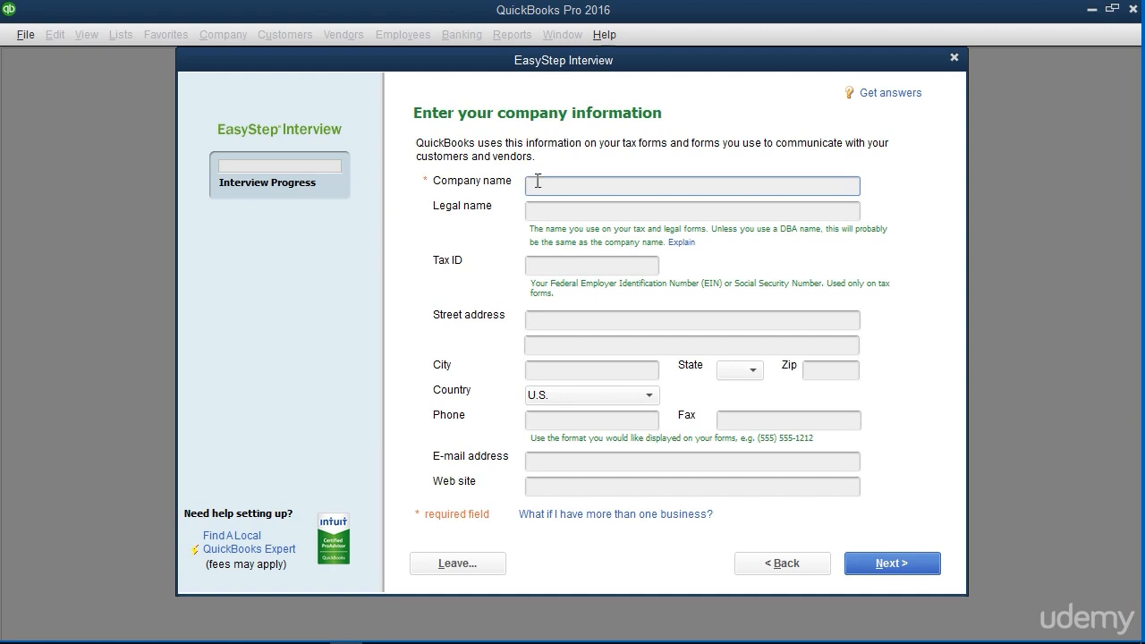
{"action": "type", "text": "Widgets, Inc."}
{"action": "key", "text": "Tab"}
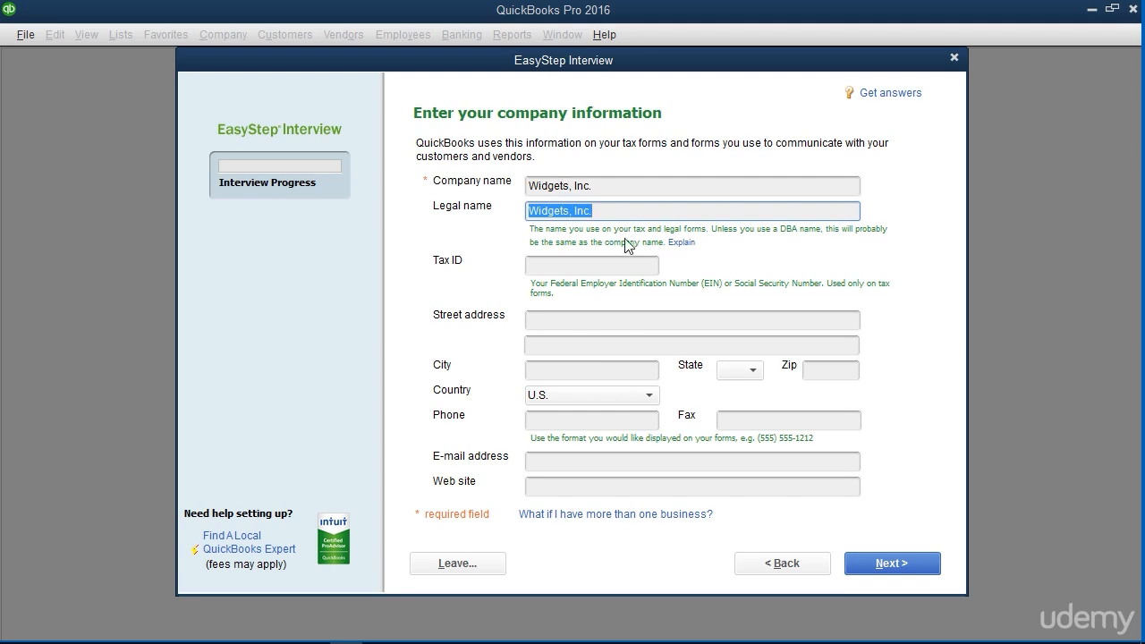
Read the help topics on what to enter as legal name and on filling in the company information
{"action": "left_click", "coordinate": [680, 242]}
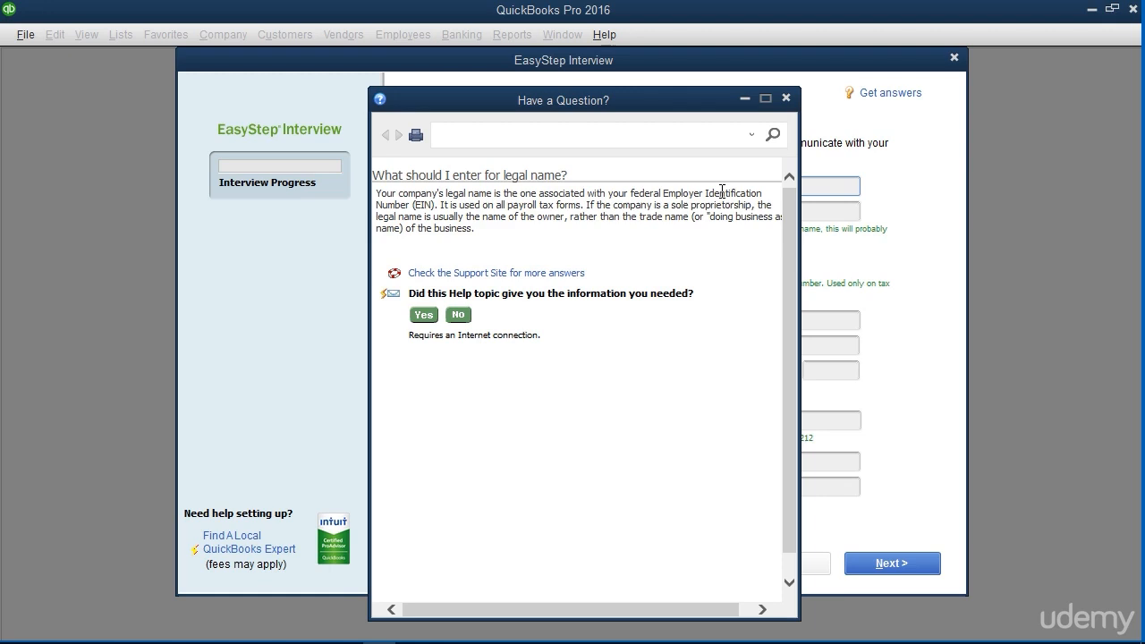
{"action": "left_click", "coordinate": [785, 97]}
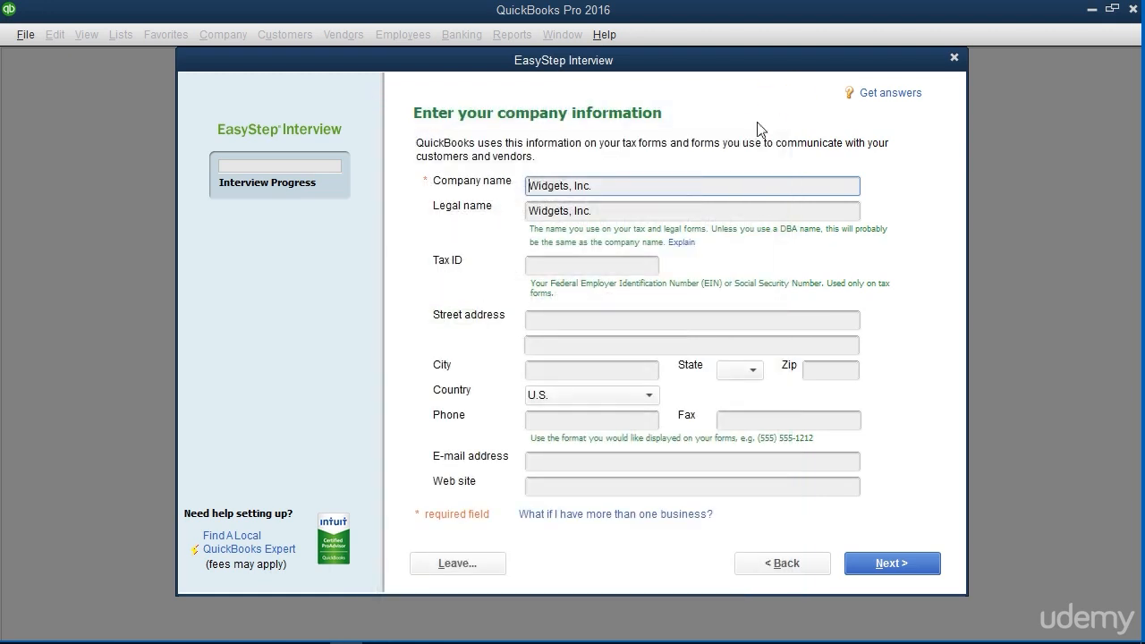
{"action": "left_click", "coordinate": [877, 95]}
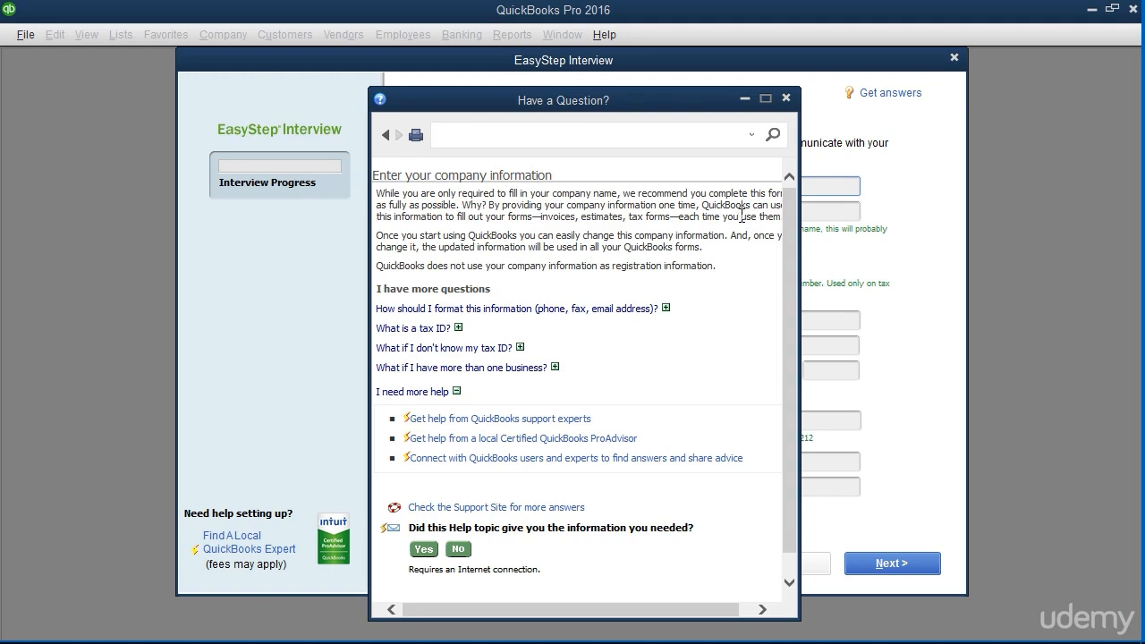
{"action": "left_click", "coordinate": [786, 99]}
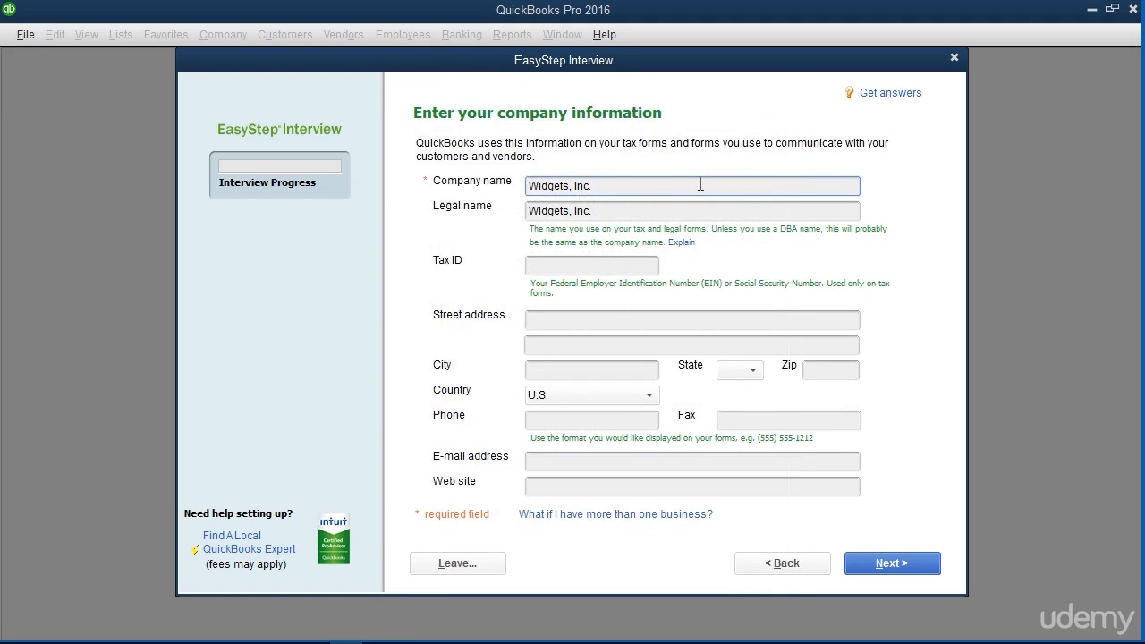
Enter the company's tax ID and fill in its street address, city, state and ZIP code
{"action": "left_click", "coordinate": [565, 261]}
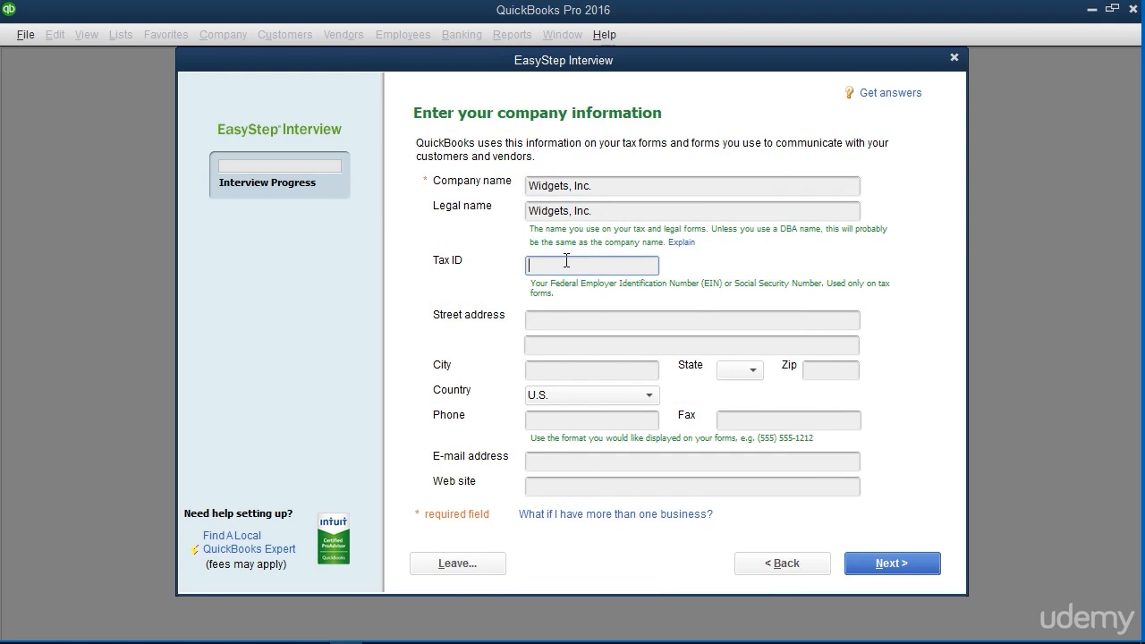
{"action": "type", "text": "38-1234567"}
{"action": "left_click", "coordinate": [552, 326]}
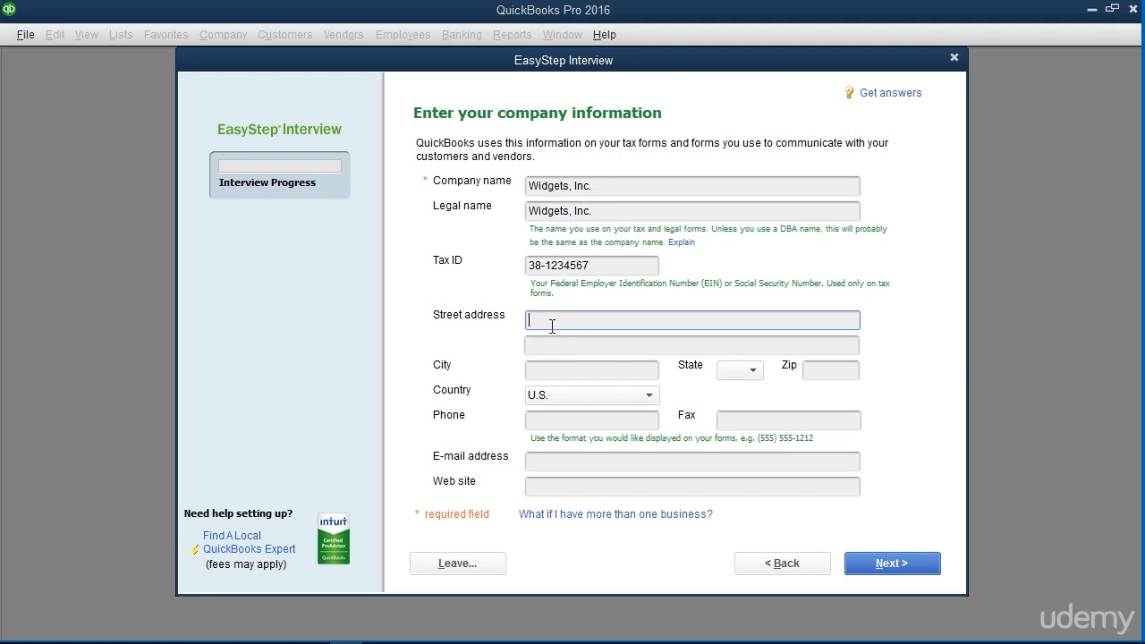
{"action": "type", "text": "100 Main St."}
{"action": "key", "text": "Tab"}
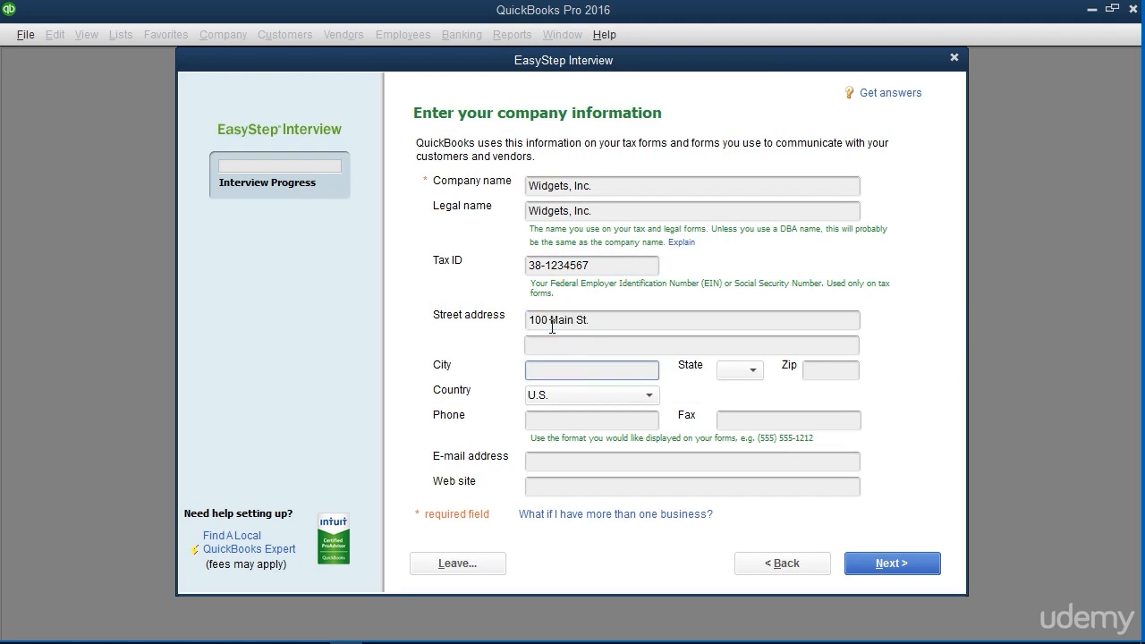
{"action": "type", "text": "East Lansing"}
{"action": "left_click", "coordinate": [752, 371]}
{"action": "scroll", "coordinate": [741, 536], "scroll_direction": "down", "scroll_amount": 4}
{"action": "left_click", "coordinate": [742, 621]}
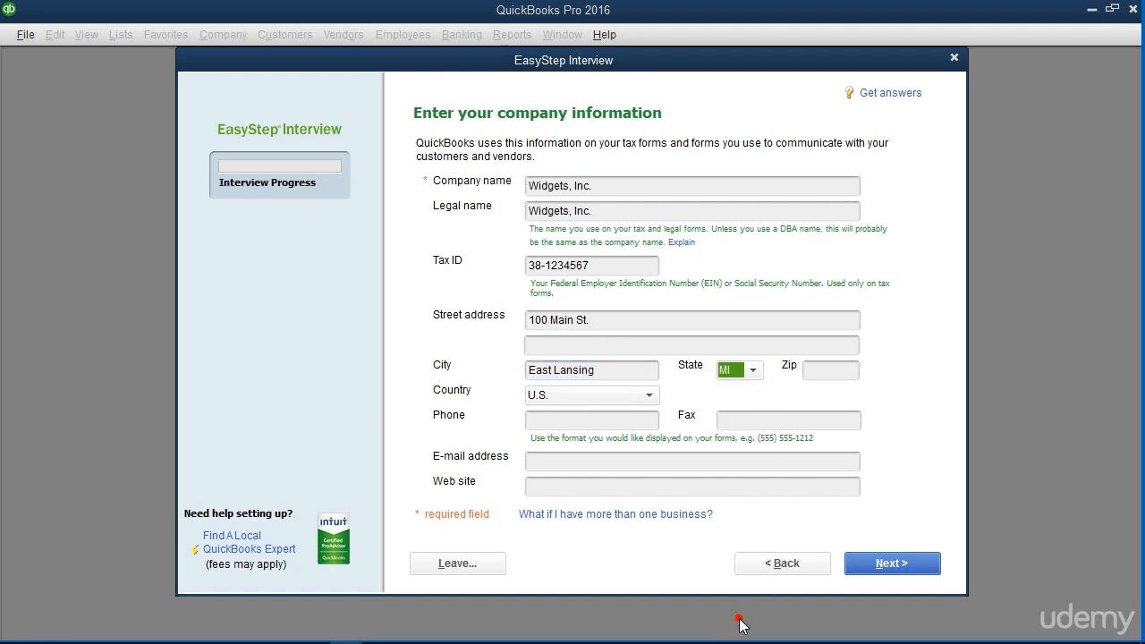
{"action": "left_click", "coordinate": [832, 369]}
{"action": "type", "text": "48823"}
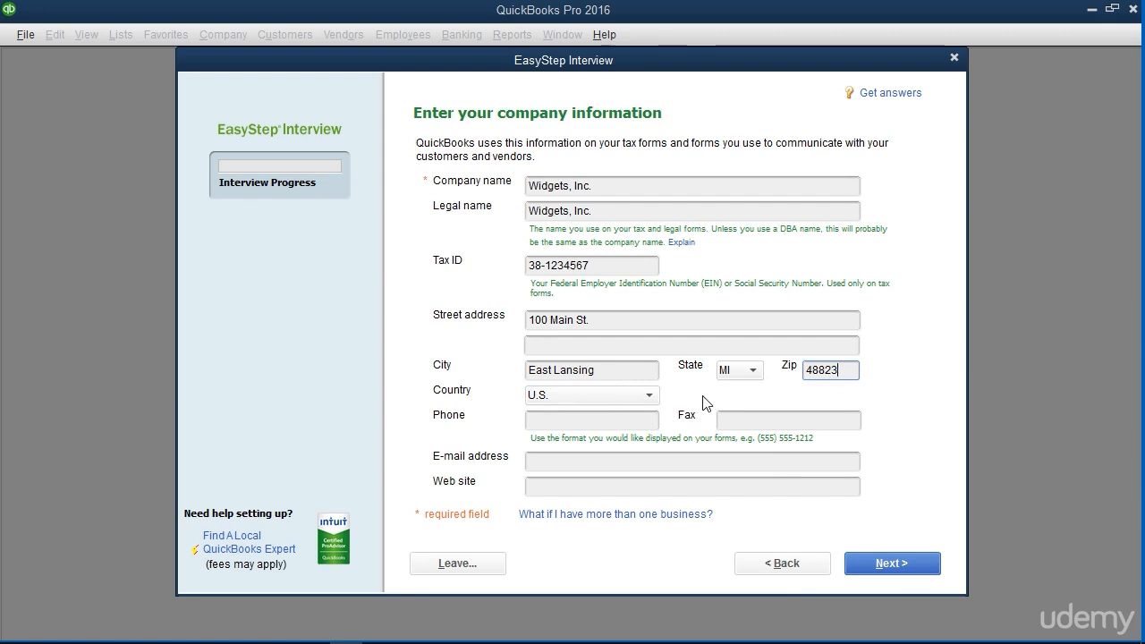
{"action": "left_click", "coordinate": [556, 426]}
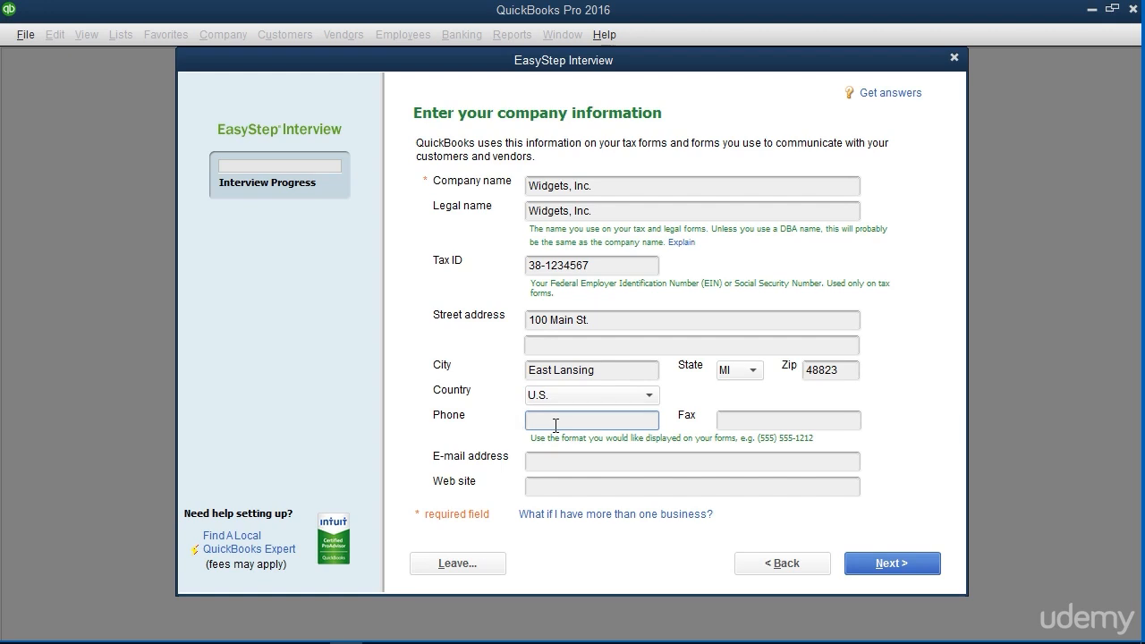
{"action": "type", "text": "1-888-111-2222"}
{"action": "key", "text": "Tab"}
{"action": "type", "text": "1-888-222-3333"}
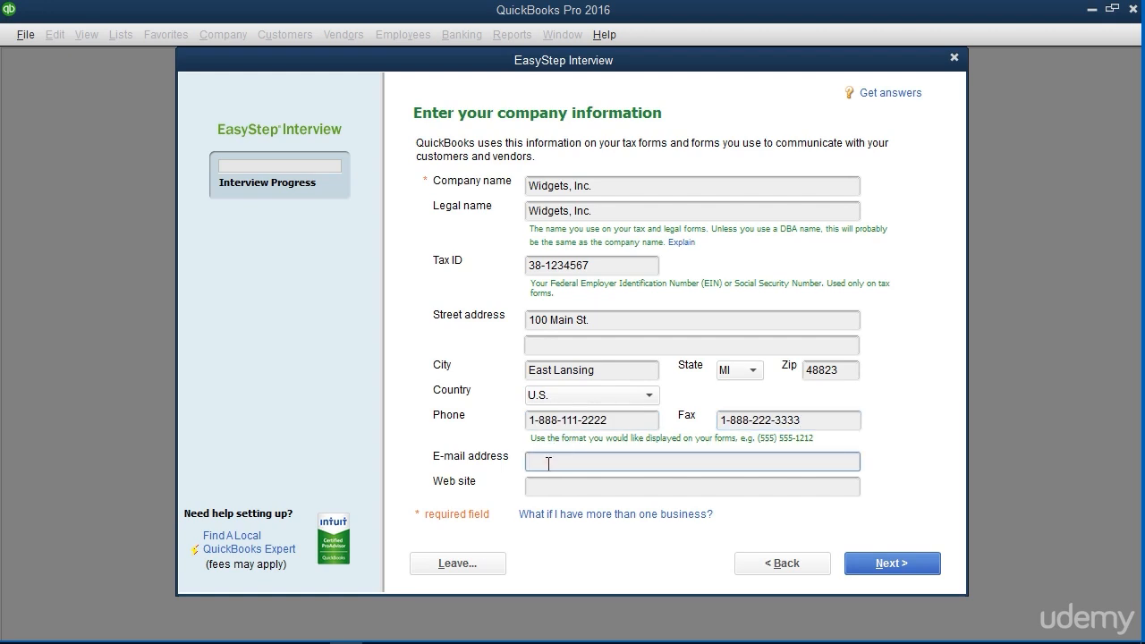
{"action": "key", "text": "Tab"}
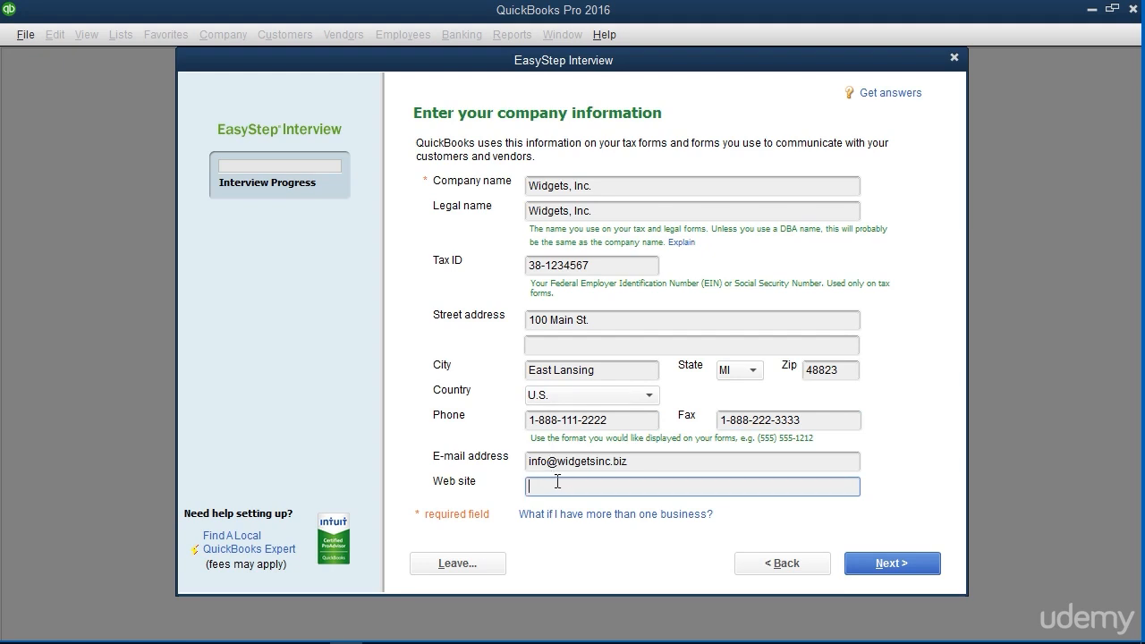
{"action": "type", "text": "http://www.widgetsinc.biz"}
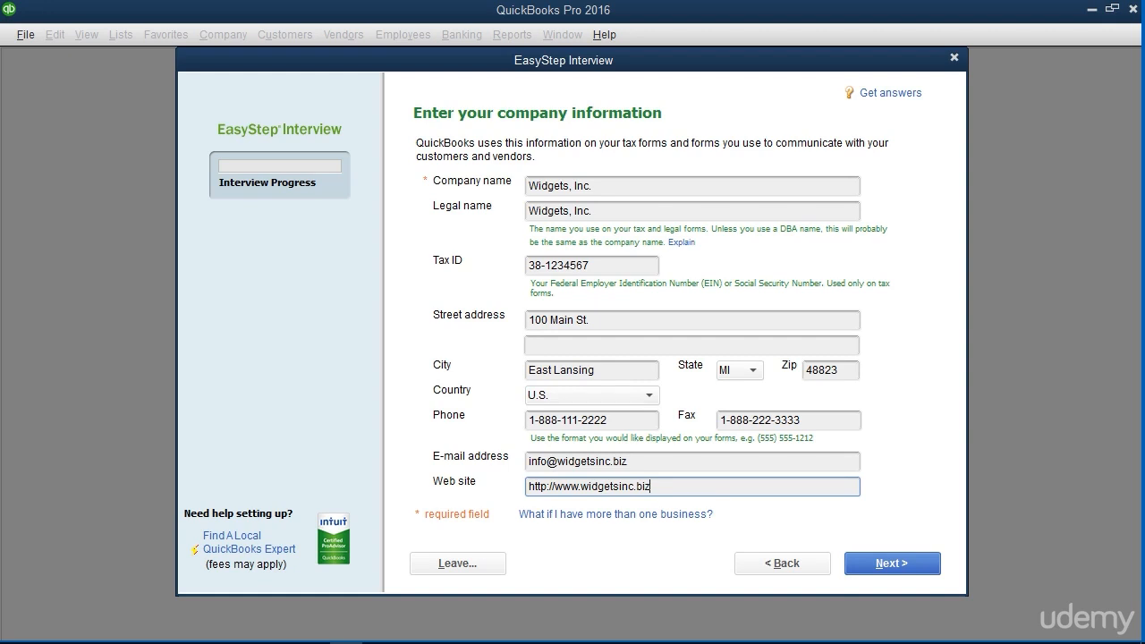
{"action": "left_click", "coordinate": [868, 565]}
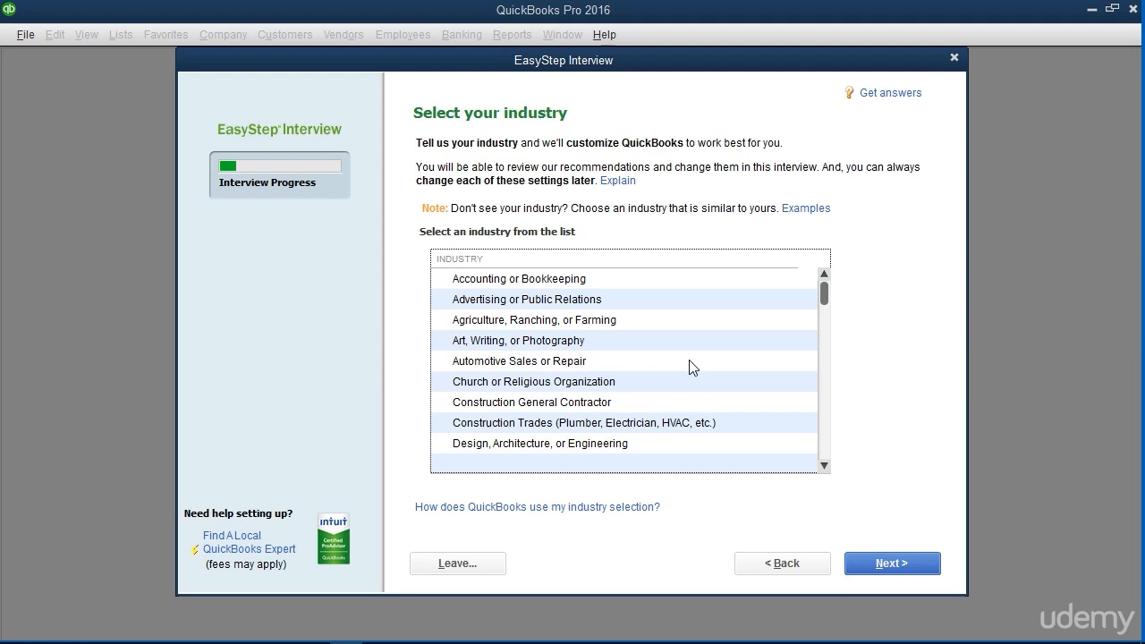
Set the company's industry to General Product-based Business and continue to the company organization question
{"action": "scroll", "coordinate": [690, 367], "scroll_direction": "down", "scroll_amount": 2}
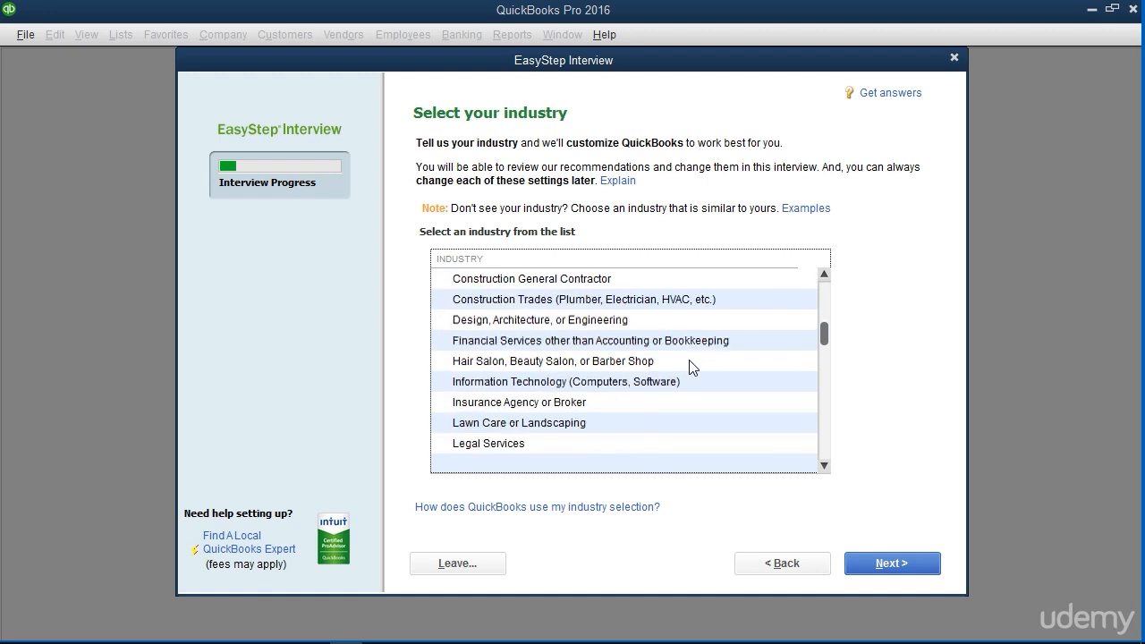
{"action": "scroll", "coordinate": [689, 367], "scroll_direction": "down", "scroll_amount": 1}
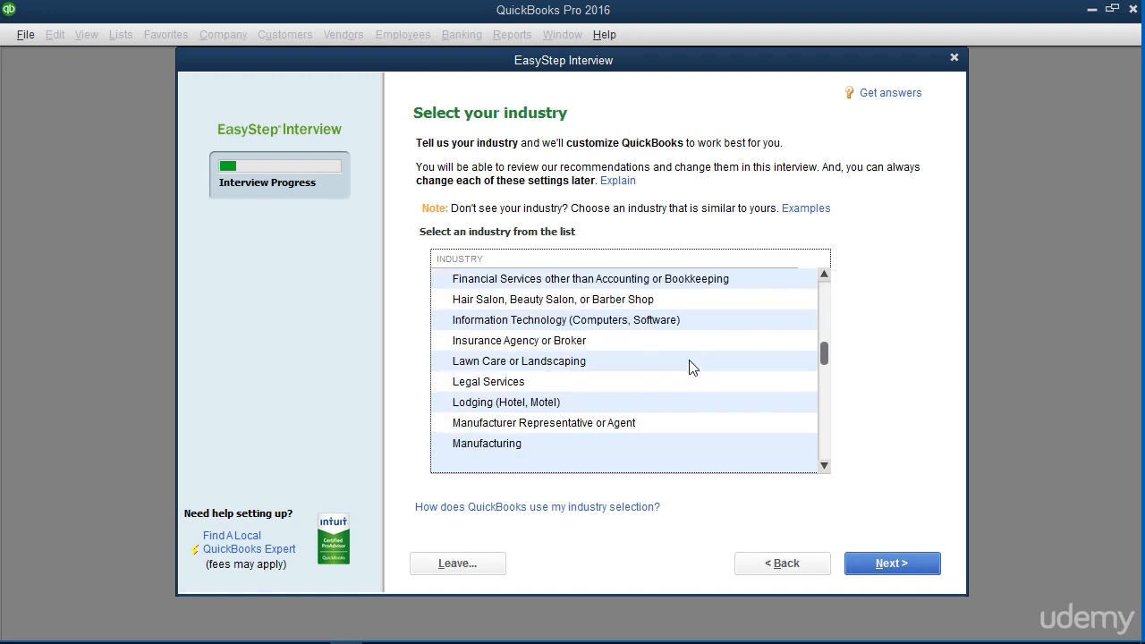
{"action": "scroll", "coordinate": [690, 367], "scroll_direction": "down", "scroll_amount": 2}
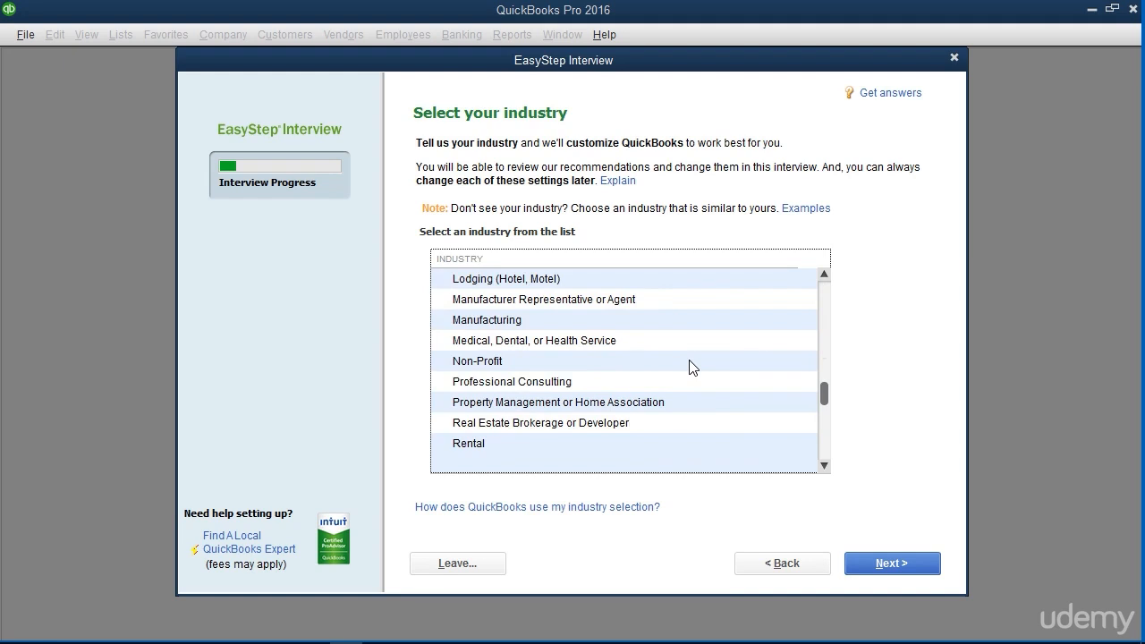
{"action": "scroll", "coordinate": [690, 367], "scroll_direction": "down", "scroll_amount": 3}
{"action": "left_click", "coordinate": [614, 427]}
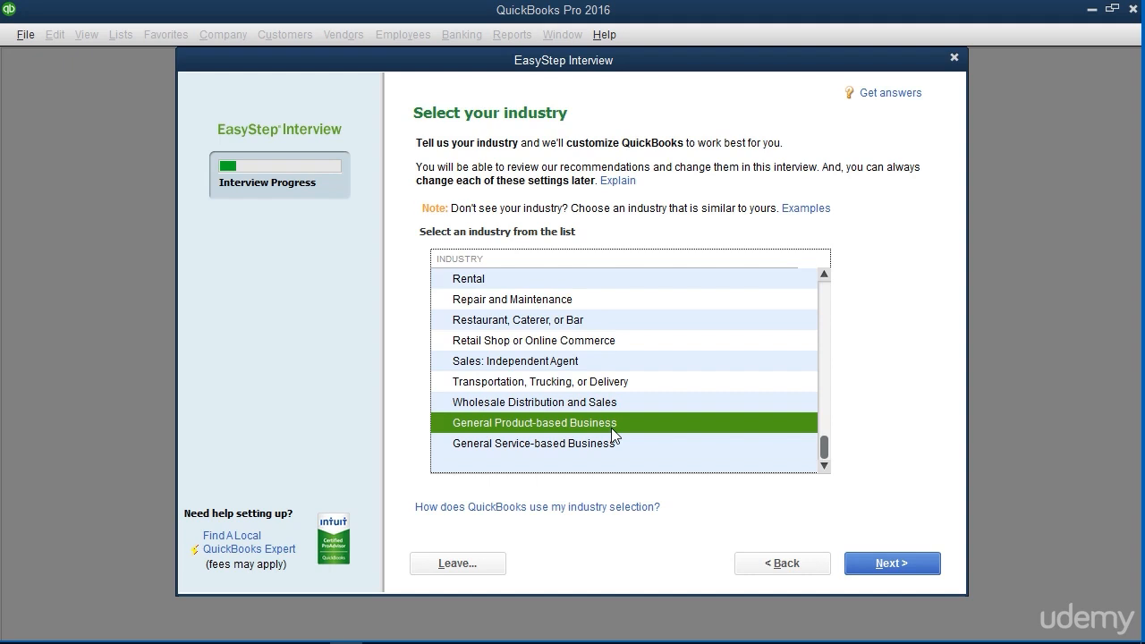
{"action": "left_click", "coordinate": [911, 572]}
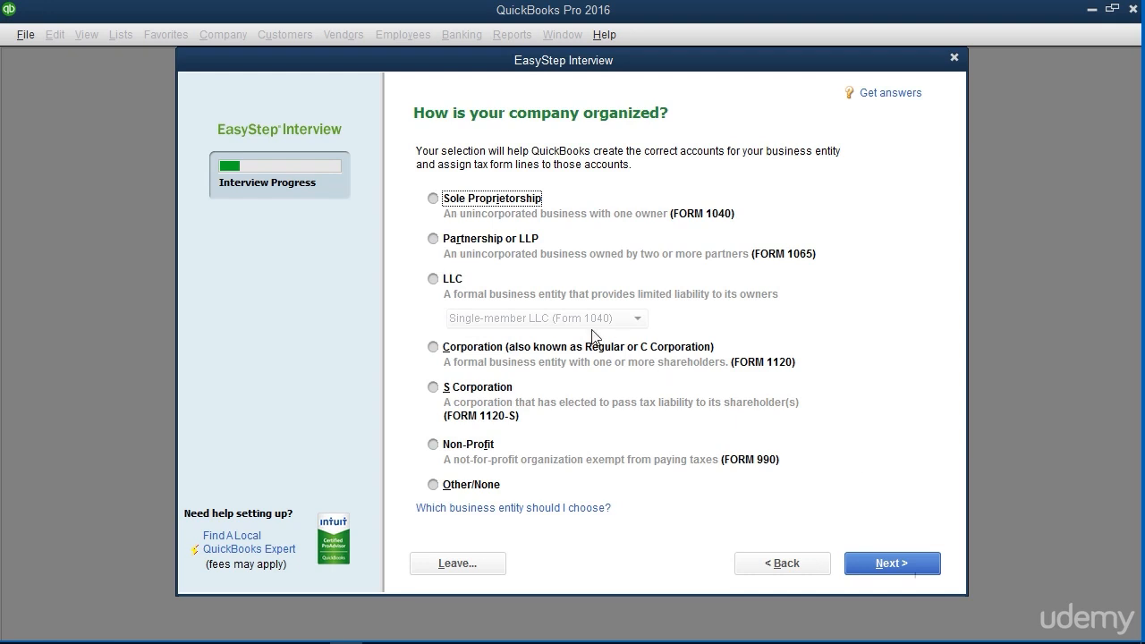
Set the company organization to Sole Proprietorship and keep January as the first month of the fiscal year
{"action": "left_click", "coordinate": [436, 201]}
{"action": "left_click", "coordinate": [883, 564]}
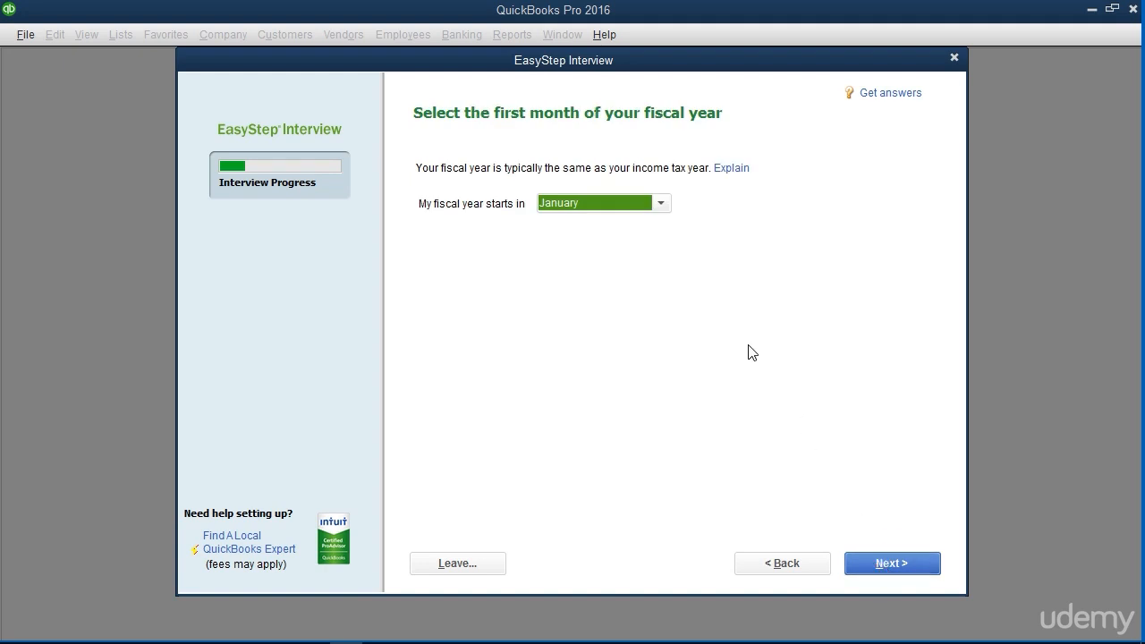
{"action": "left_click", "coordinate": [664, 208]}
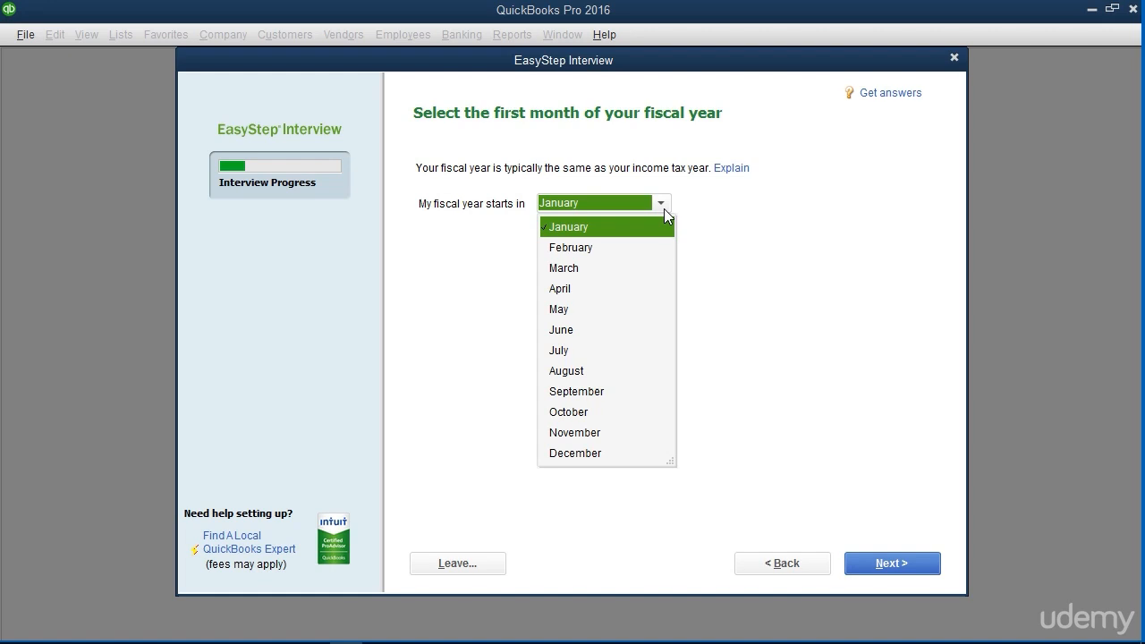
{"action": "left_click", "coordinate": [664, 209]}
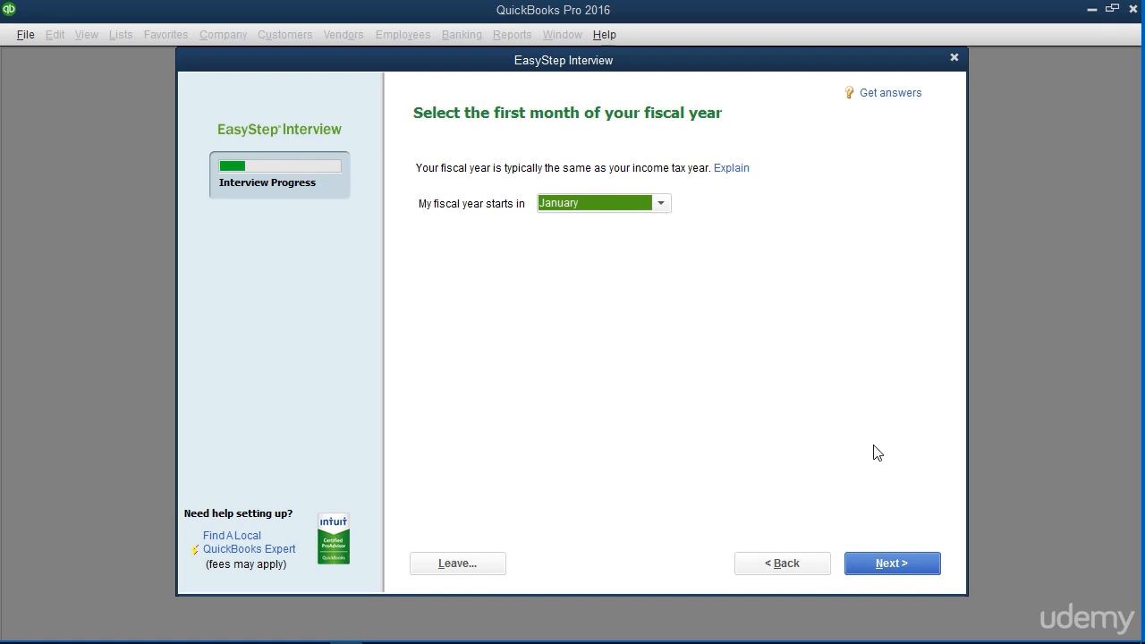
{"action": "left_click", "coordinate": [922, 562]}
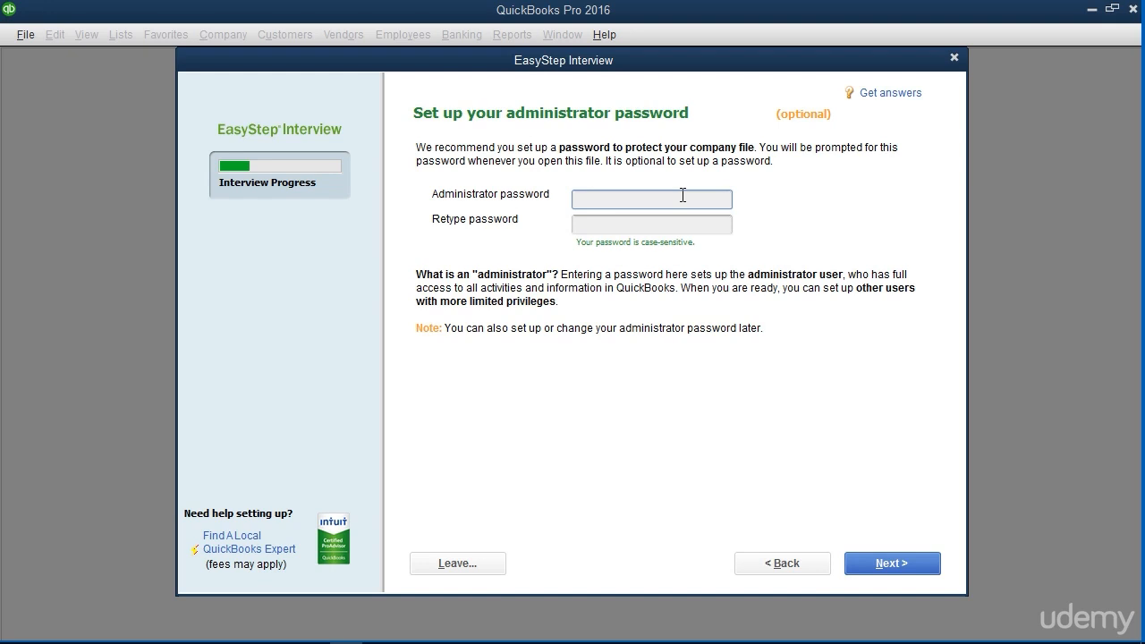
Leave the optional administrator password blank and continue to creating the company file
{"action": "left_click", "coordinate": [681, 193]}
{"action": "left_click", "coordinate": [674, 221]}
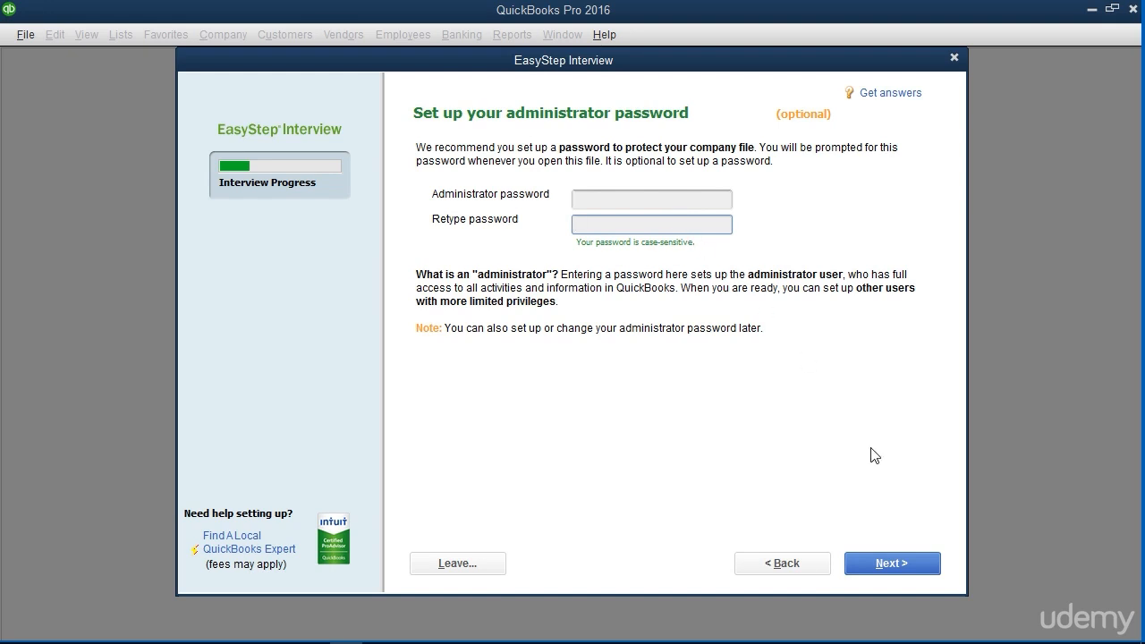
{"action": "left_click", "coordinate": [913, 564]}
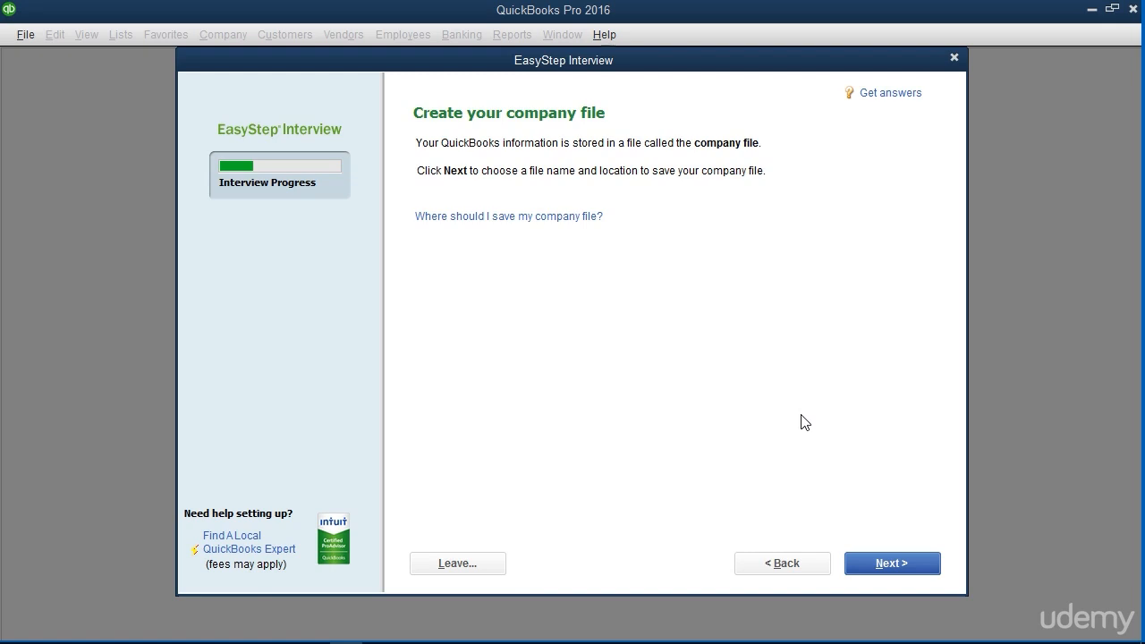
Save the company file as Widgets, Inc. in the QuickBooks 2016 folder and proceed to the question on what the business sells
{"action": "left_click", "coordinate": [872, 562]}
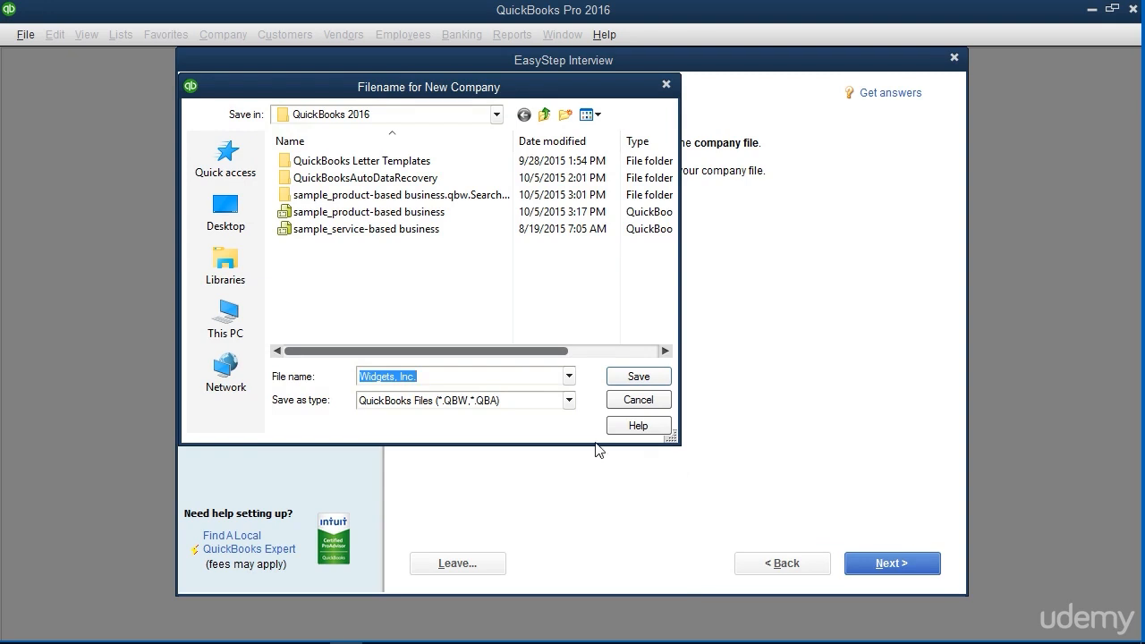
{"action": "left_click", "coordinate": [475, 377]}
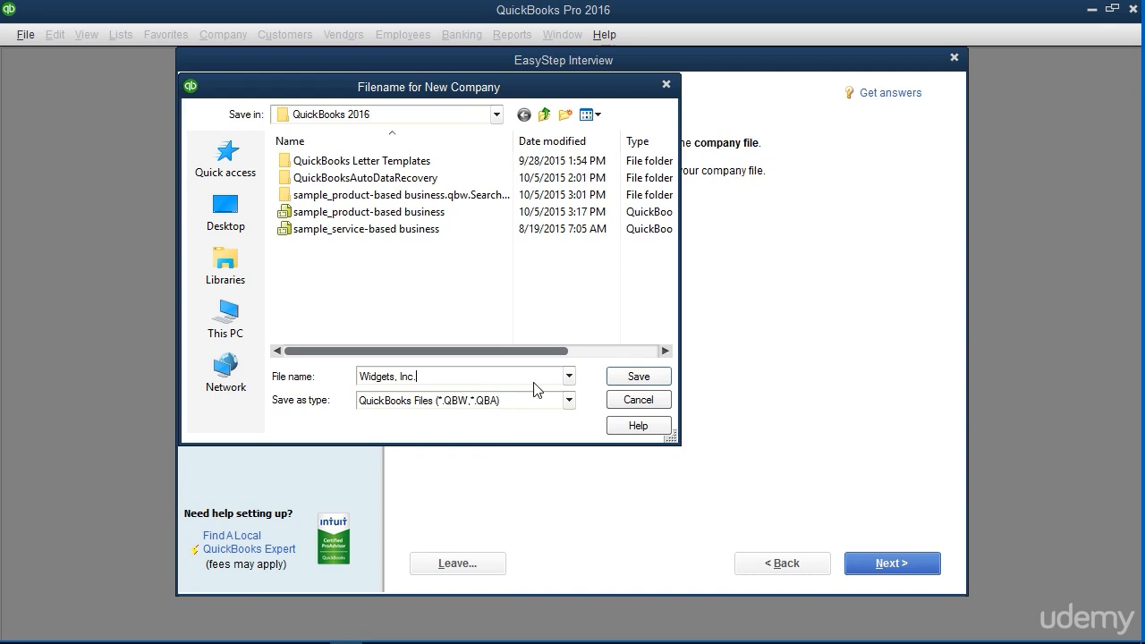
{"action": "left_click", "coordinate": [647, 379]}
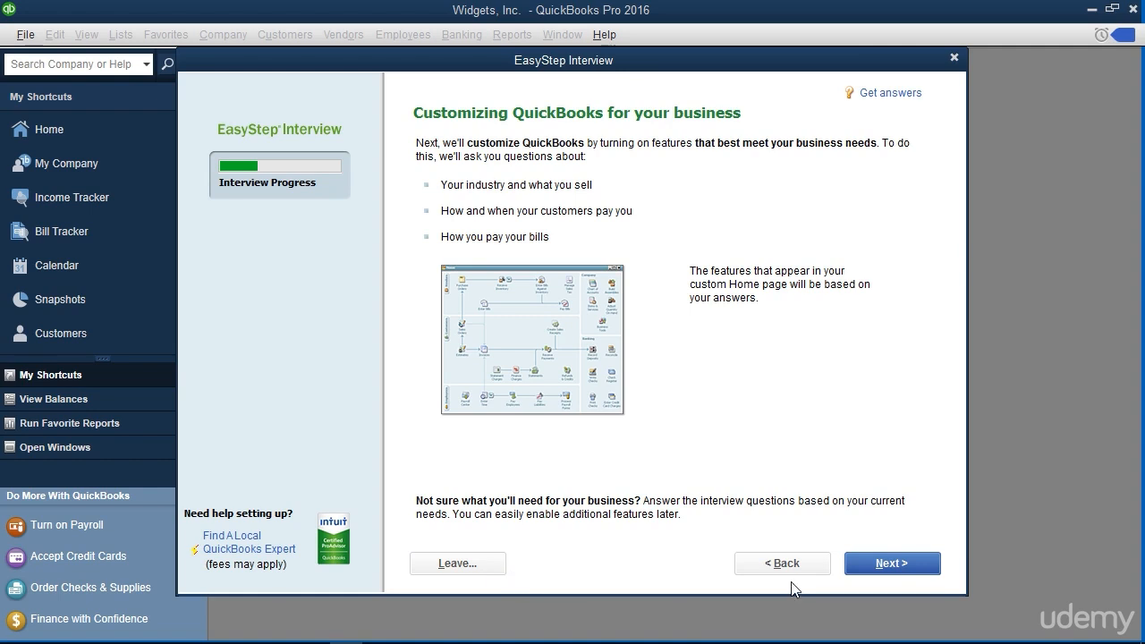
{"action": "left_click", "coordinate": [869, 565]}
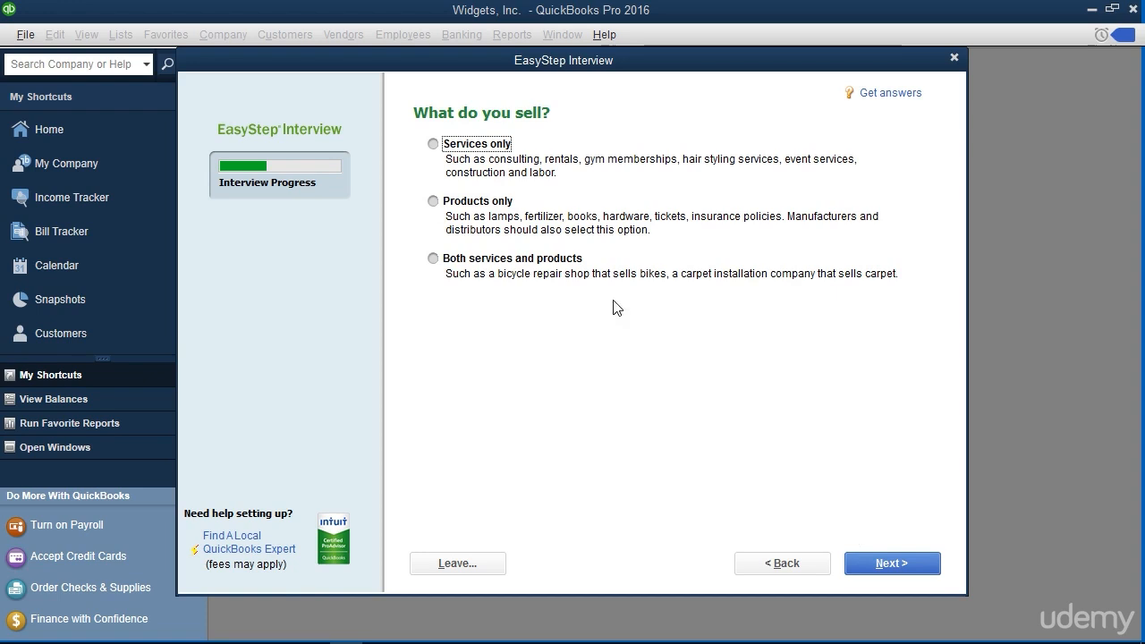
Specify that the company sells both services and products, and keep the recommended option of charging sales tax
{"action": "left_click", "coordinate": [433, 259]}
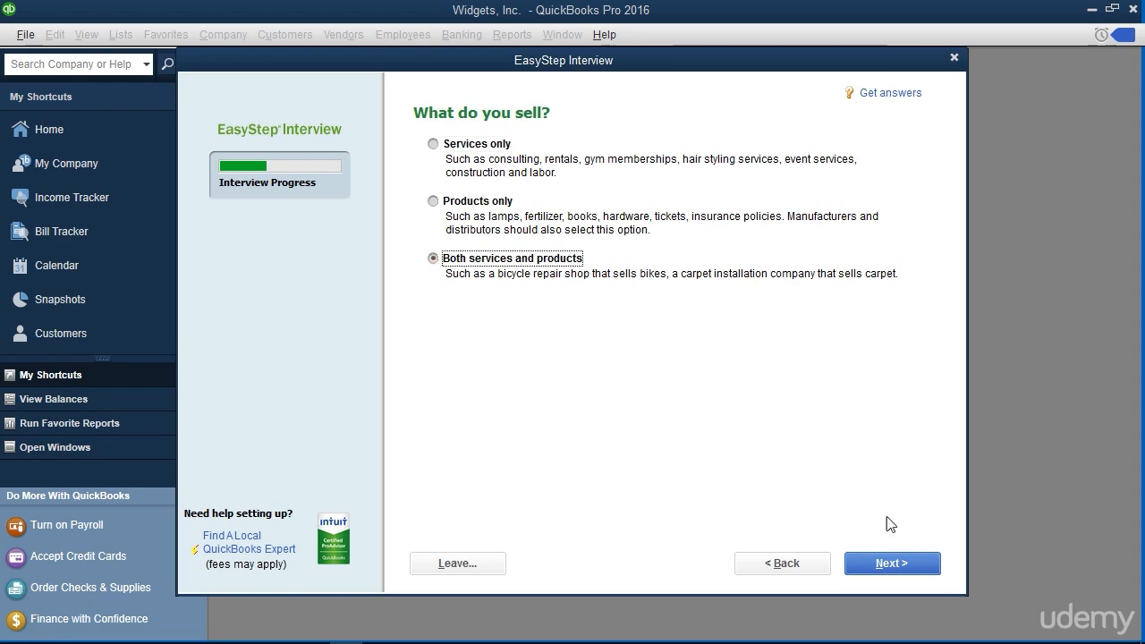
{"action": "left_click", "coordinate": [931, 572]}
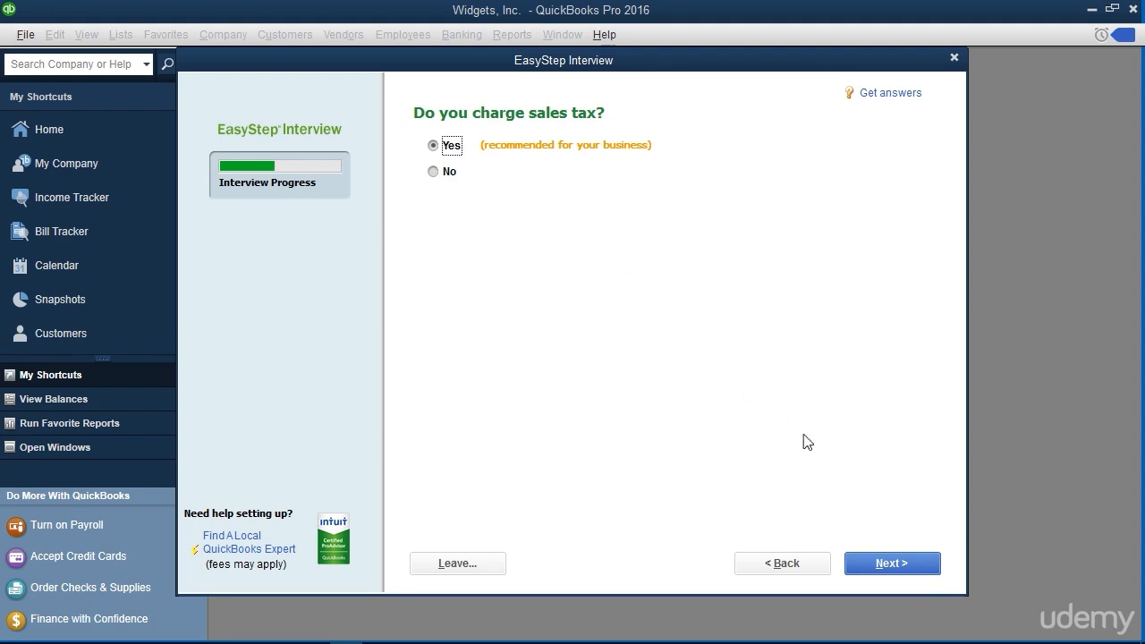
{"action": "left_click", "coordinate": [885, 565]}
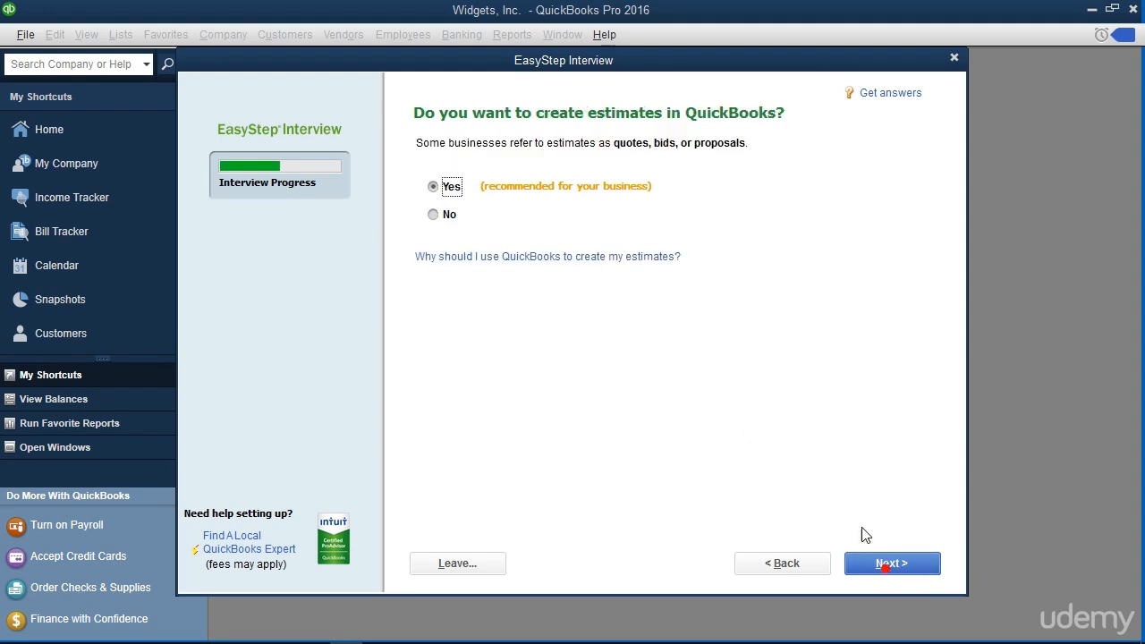
Keep estimates and bill tracking enabled, and answer the interview questions up to the one about tracking time
{"action": "left_click", "coordinate": [890, 569]}
{"action": "left_click", "coordinate": [890, 568]}
{"action": "left_click", "coordinate": [465, 319]}
{"action": "left_click", "coordinate": [896, 565]}
{"action": "left_click", "coordinate": [898, 564]}
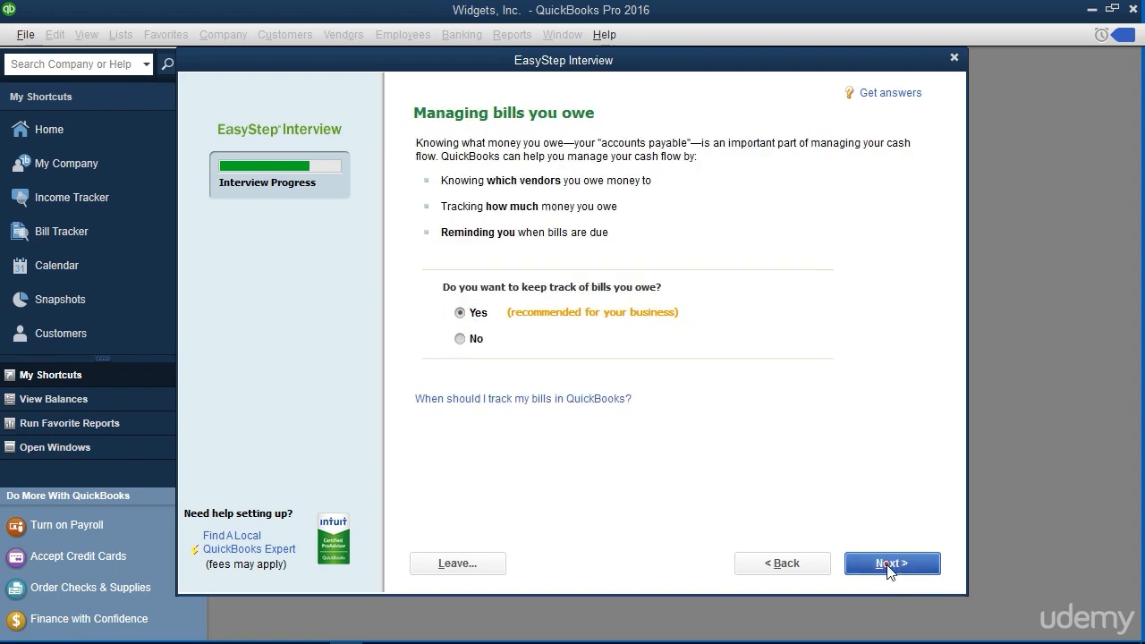
{"action": "left_click", "coordinate": [460, 381]}
{"action": "left_click", "coordinate": [901, 572]}
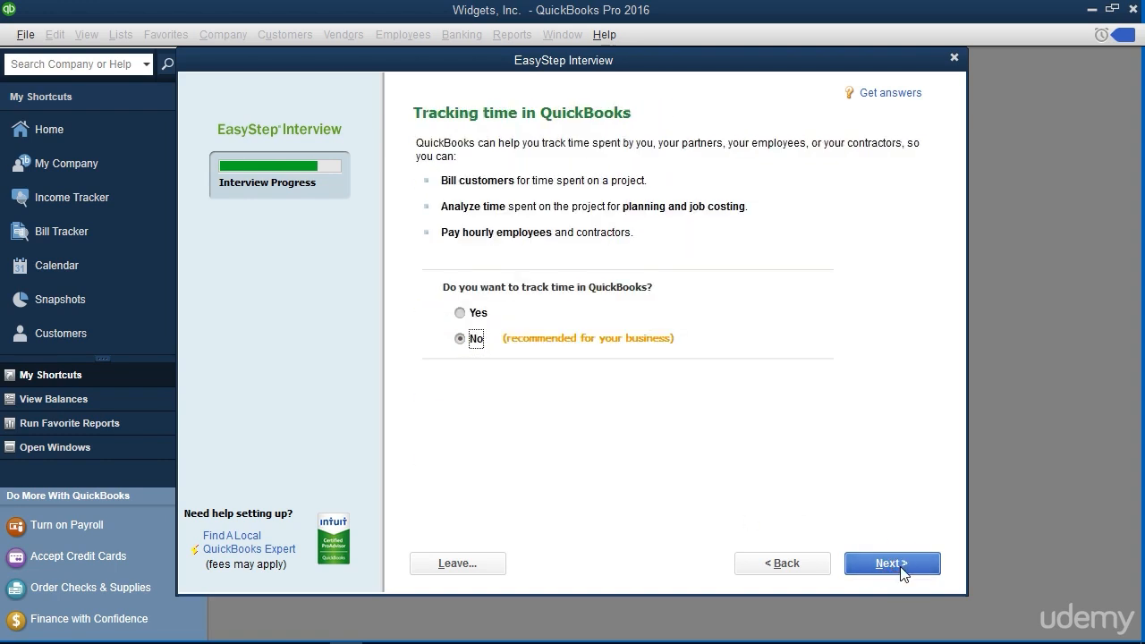
Enable time tracking and indicate that the company has both W-2 employees and 1099 contractors, continuing to the start date question
{"action": "left_click", "coordinate": [467, 312]}
{"action": "left_click", "coordinate": [886, 562]}
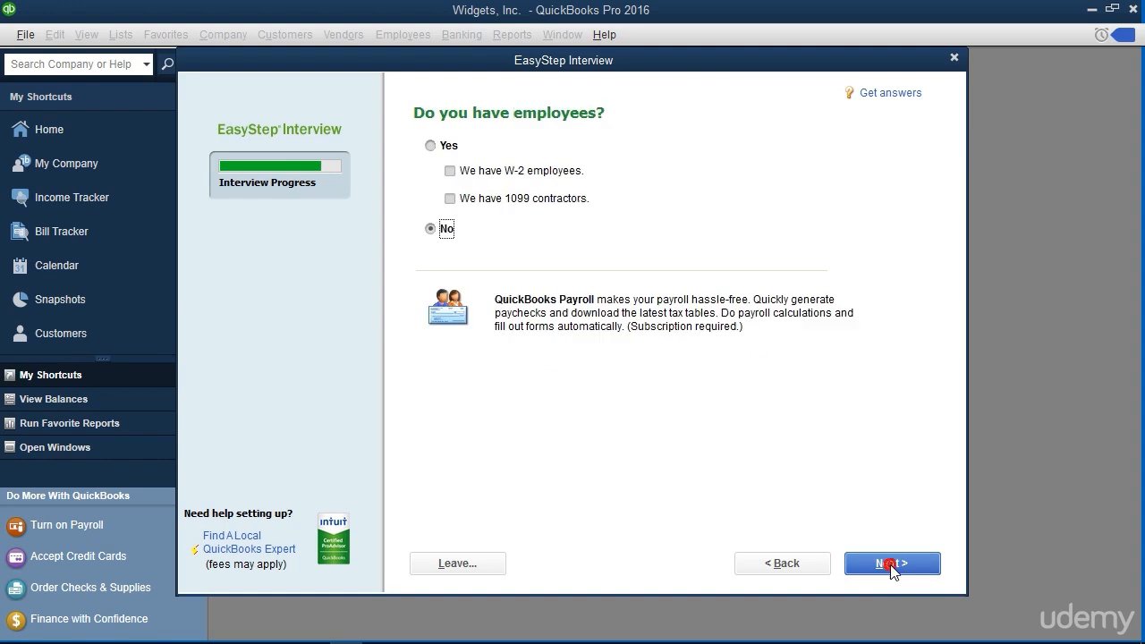
{"action": "left_click", "coordinate": [432, 145]}
{"action": "left_click", "coordinate": [450, 171]}
{"action": "left_click", "coordinate": [450, 198]}
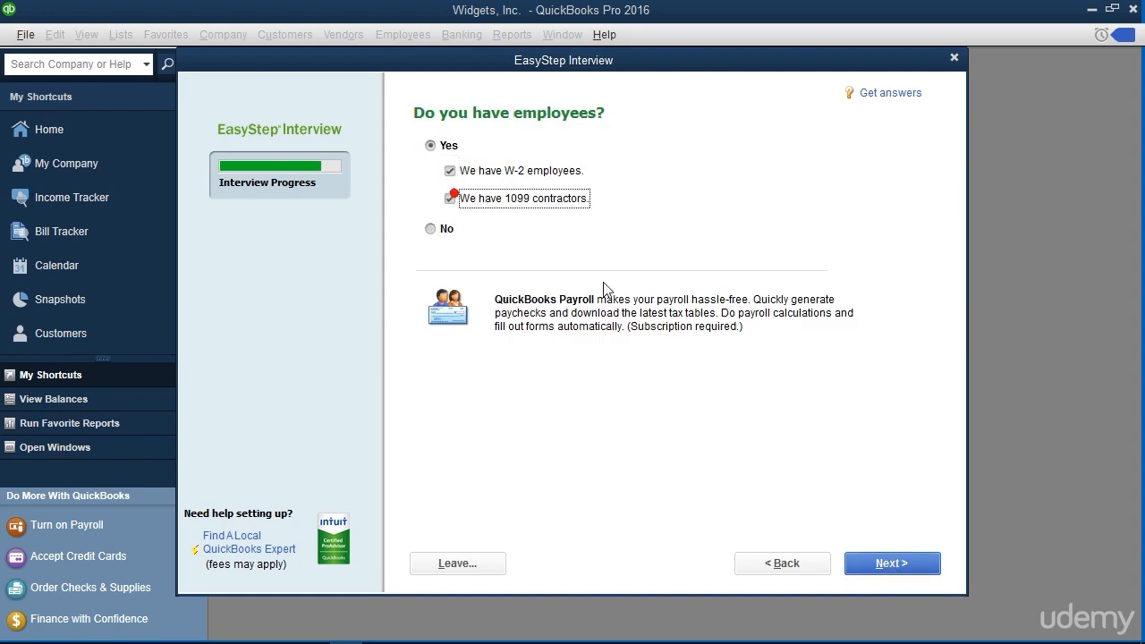
{"action": "left_click", "coordinate": [913, 562]}
{"action": "left_click", "coordinate": [902, 572]}
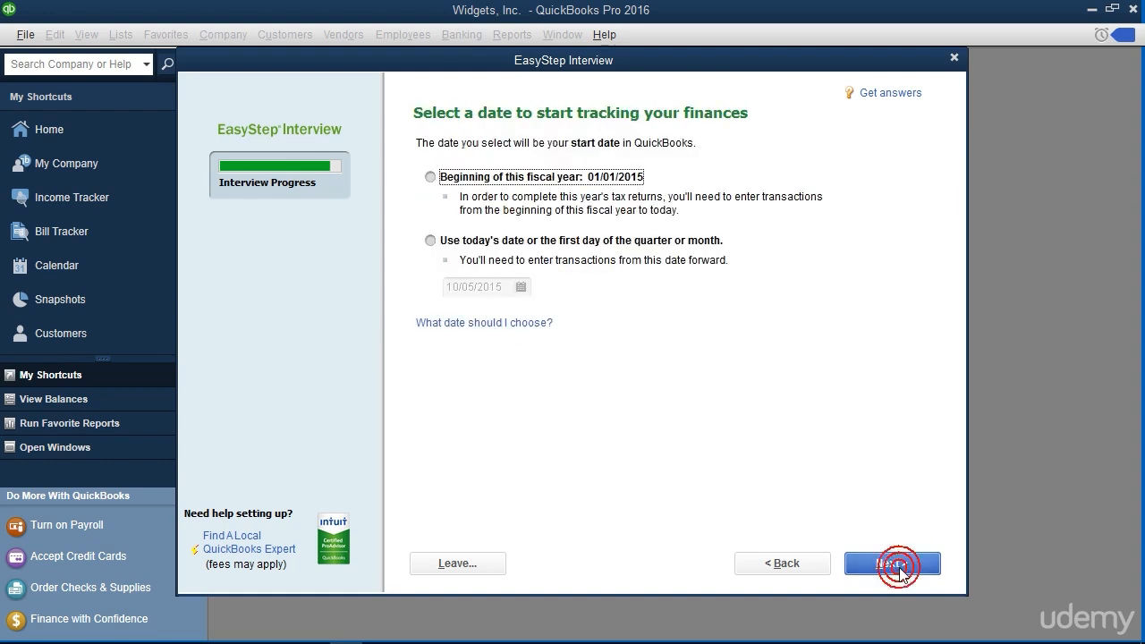
Finish the EasyStep Interview and pass through QuickBooks Setup without adding data to start working in the company file
{"action": "left_click", "coordinate": [915, 574]}
{"action": "left_click", "coordinate": [910, 565]}
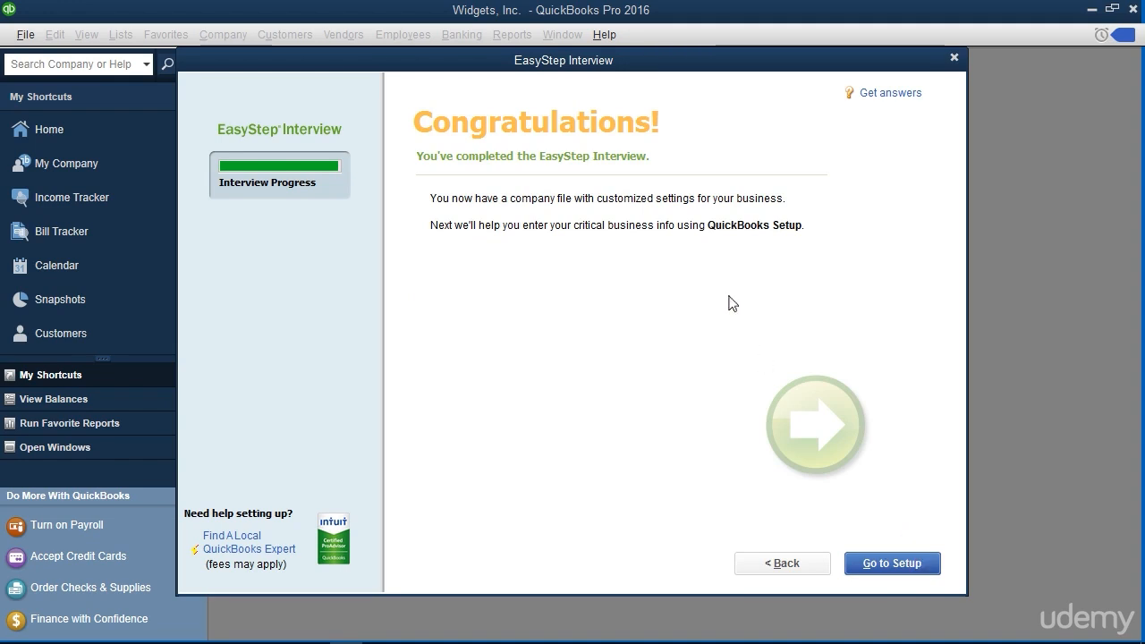
{"action": "left_click", "coordinate": [883, 564]}
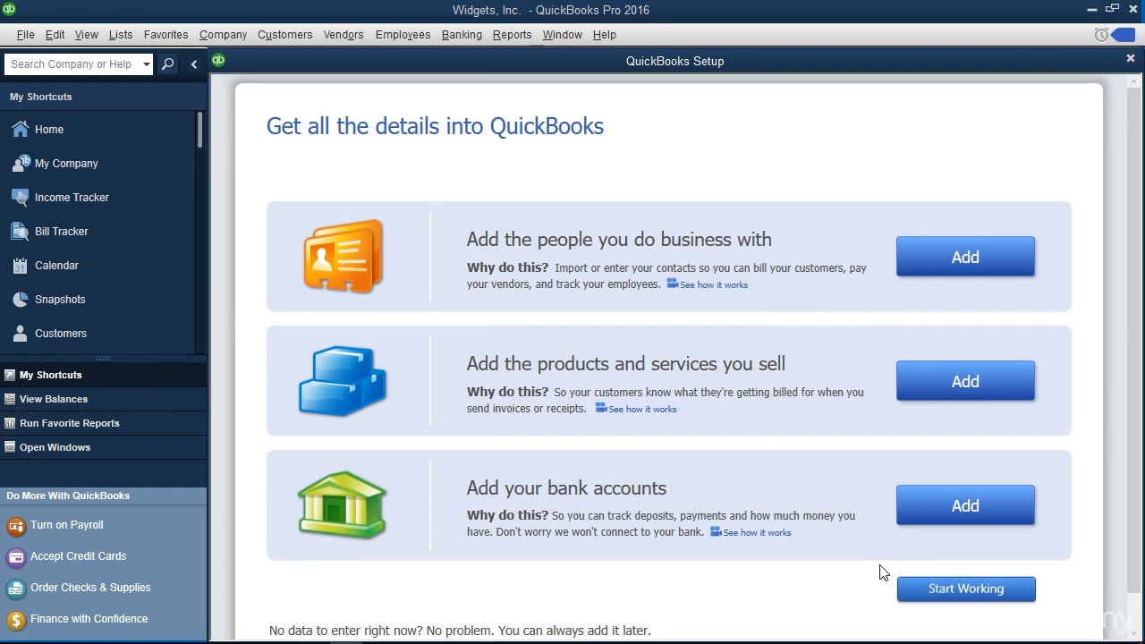
{"action": "left_click", "coordinate": [929, 593]}
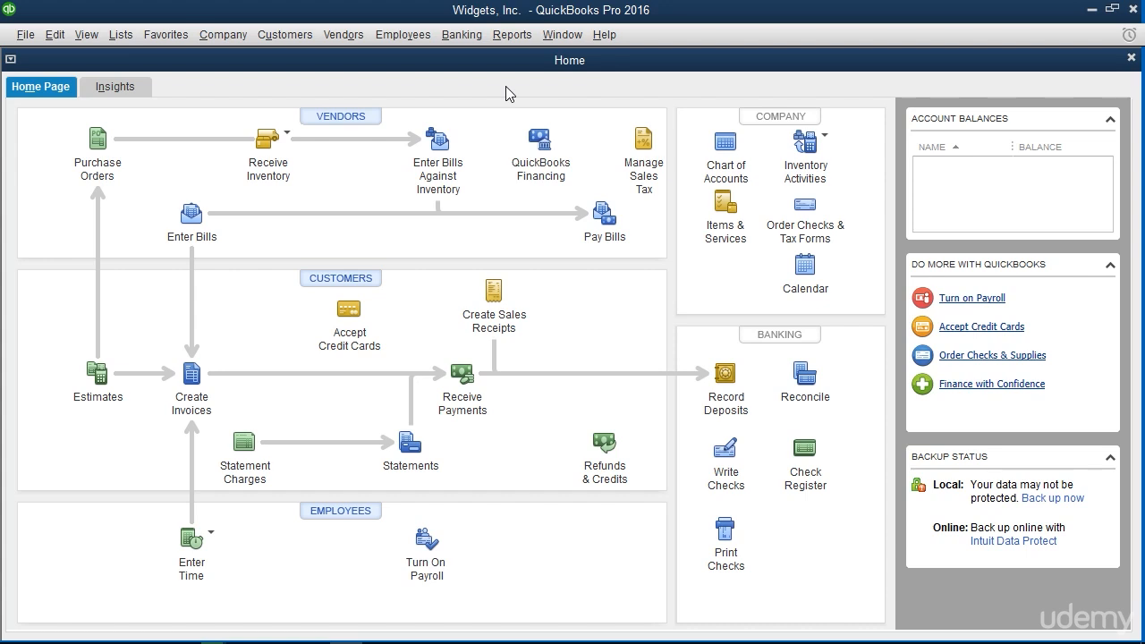
Examine the General personal preferences of the company file, and leave the preferences without changes
{"action": "left_click", "coordinate": [54, 34]}
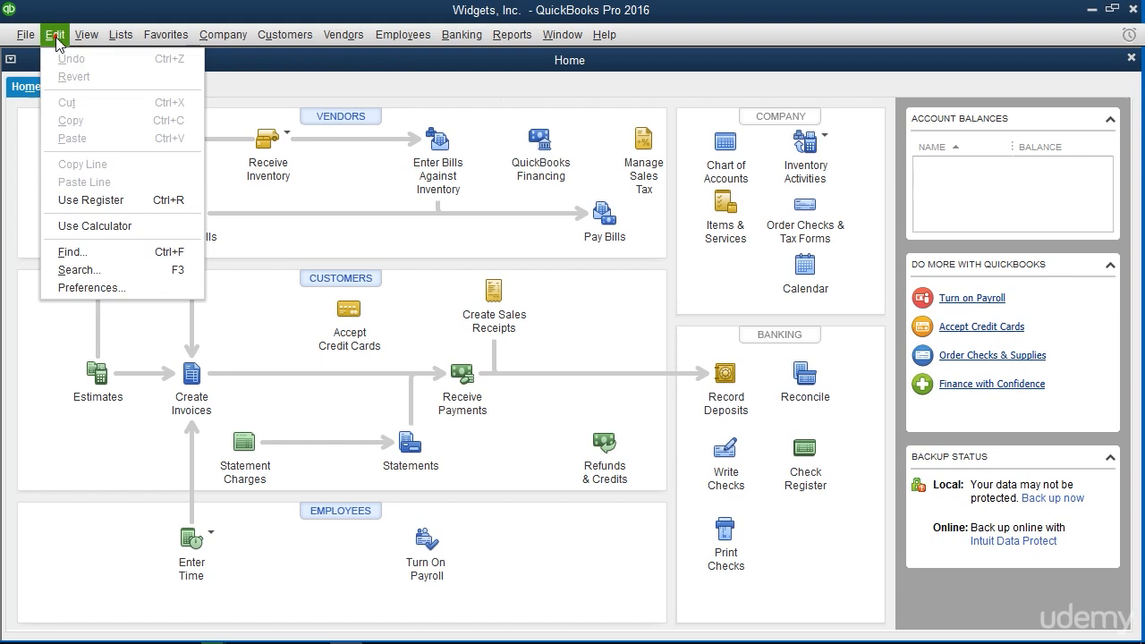
{"action": "left_click", "coordinate": [115, 287]}
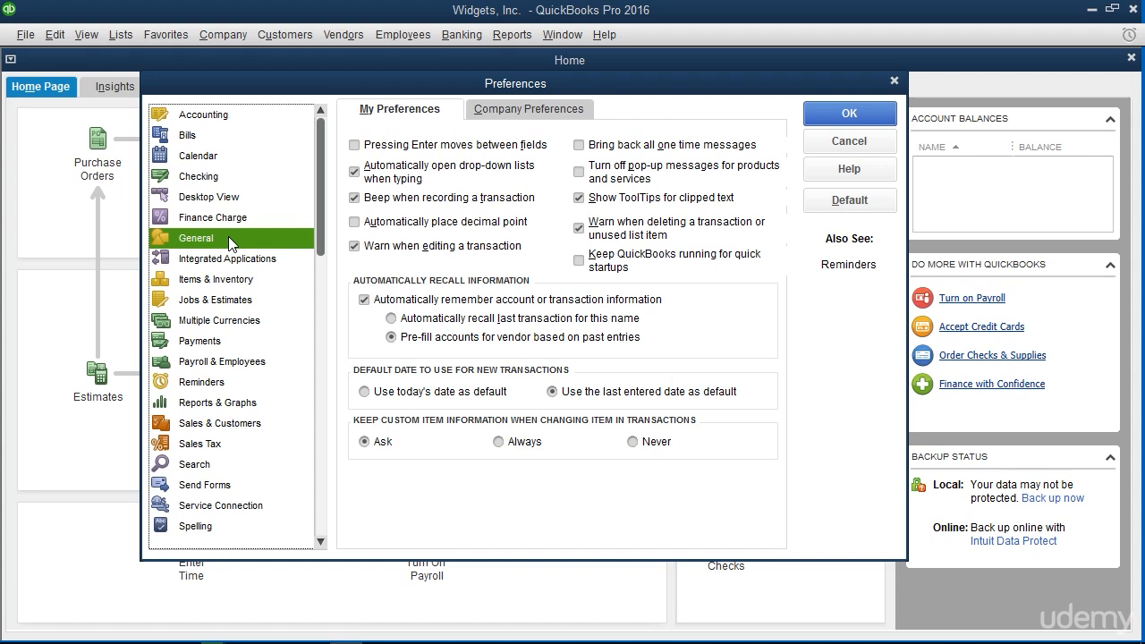
{"action": "key", "text": "Escape"}
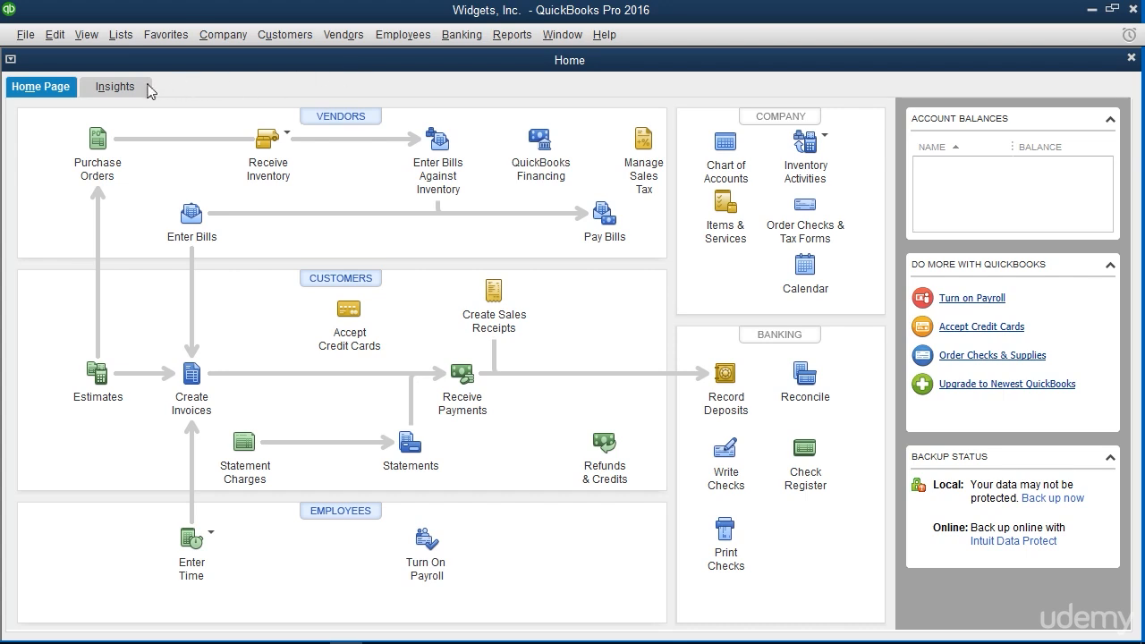
Start a local backup and set its save location to C:\Users\Public\Documents\Intuit\QuickBooks\Company Files\Local Backups\
{"action": "left_click", "coordinate": [29, 37]}
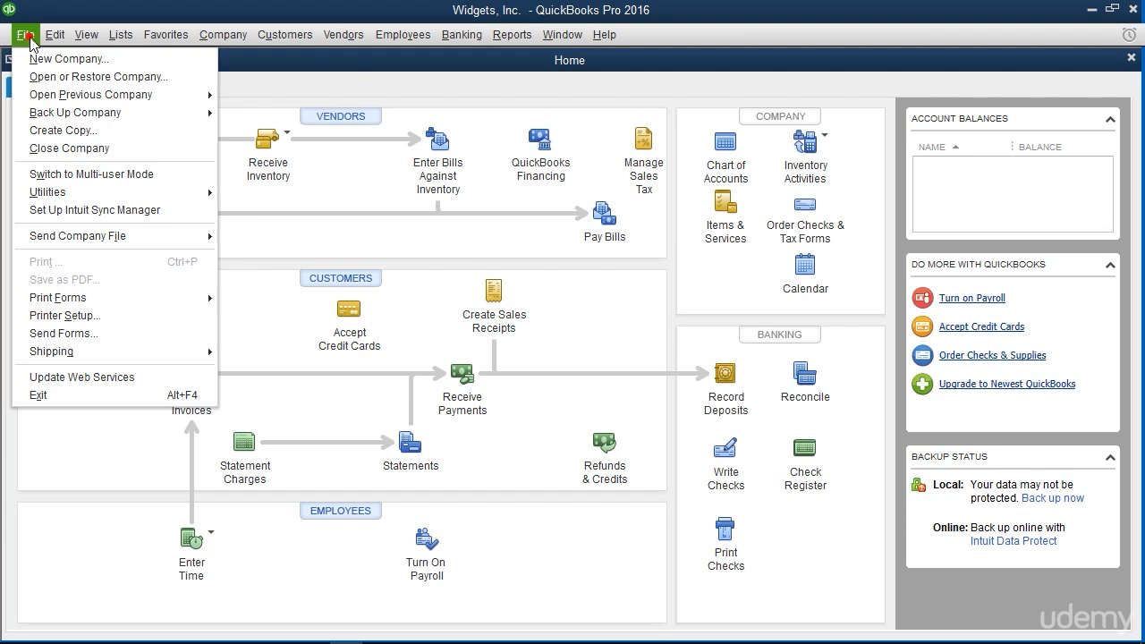
{"action": "mouse_move", "coordinate": [93, 115]}
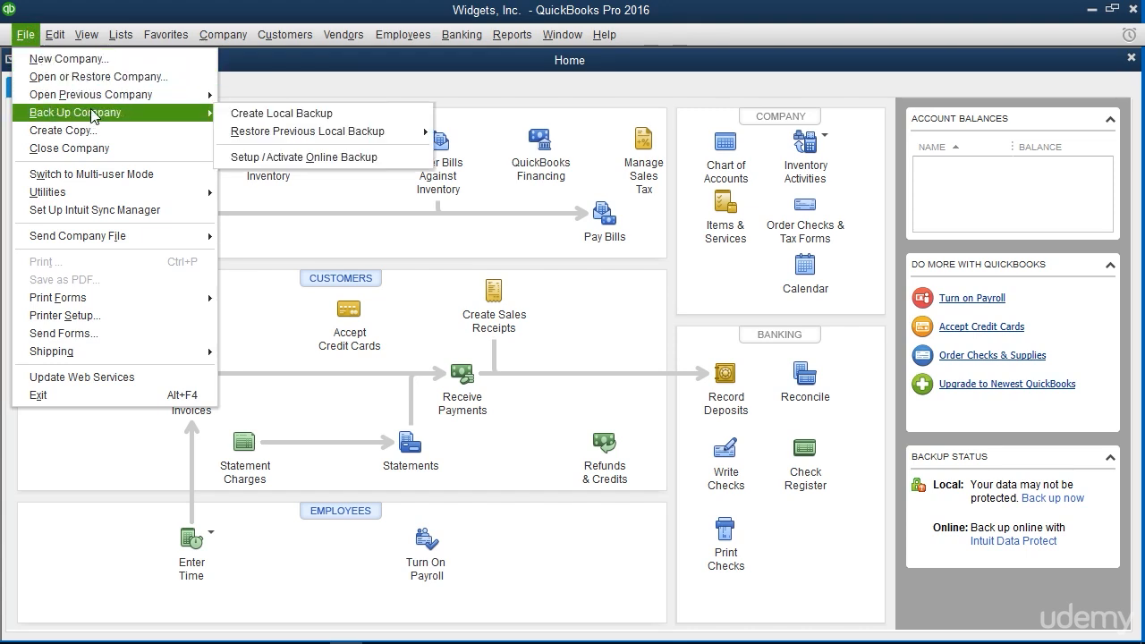
{"action": "left_click", "coordinate": [256, 115]}
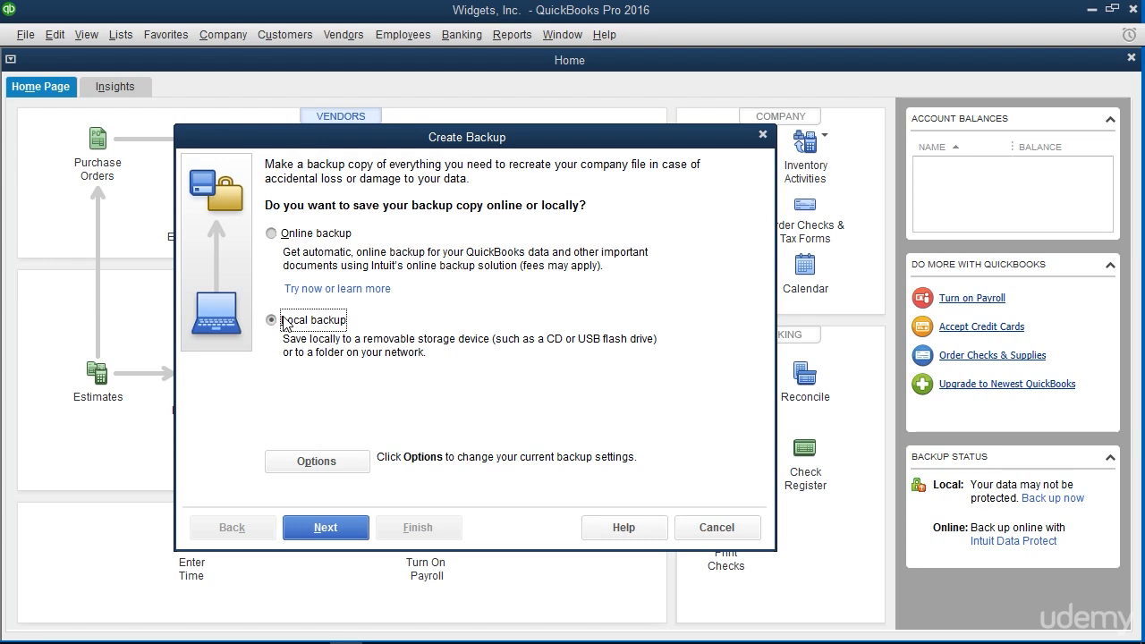
{"action": "left_click", "coordinate": [315, 464]}
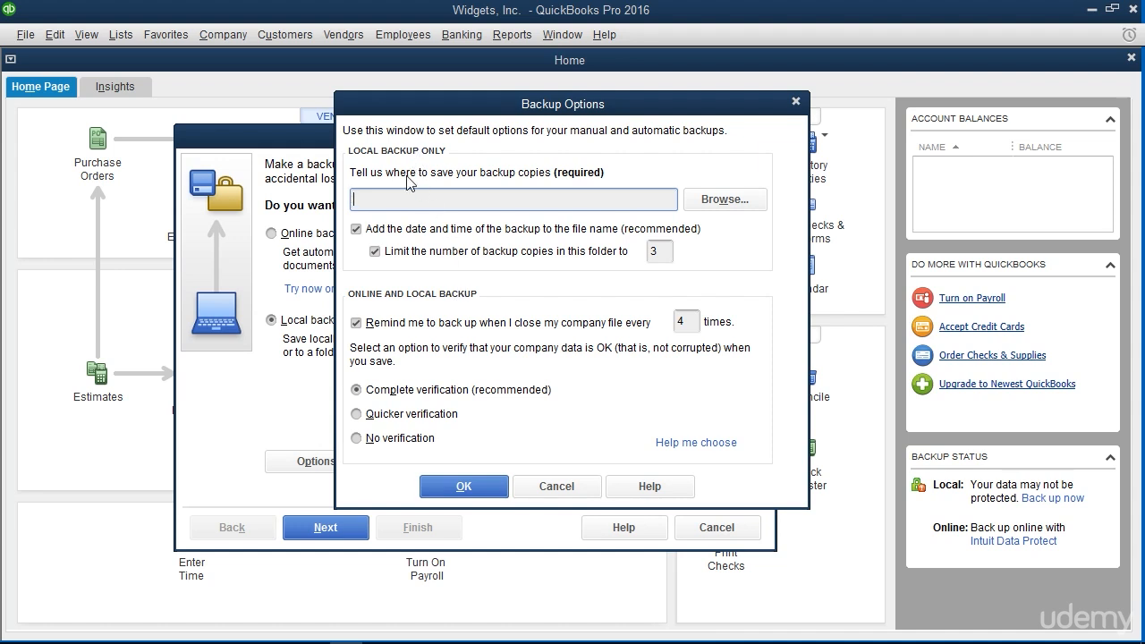
{"action": "left_click", "coordinate": [397, 203]}
{"action": "type", "text": "C:\\Users\\Public\\Documents\\Intuit\\QuickBooks\\Company Files\\Local Backups\\"}
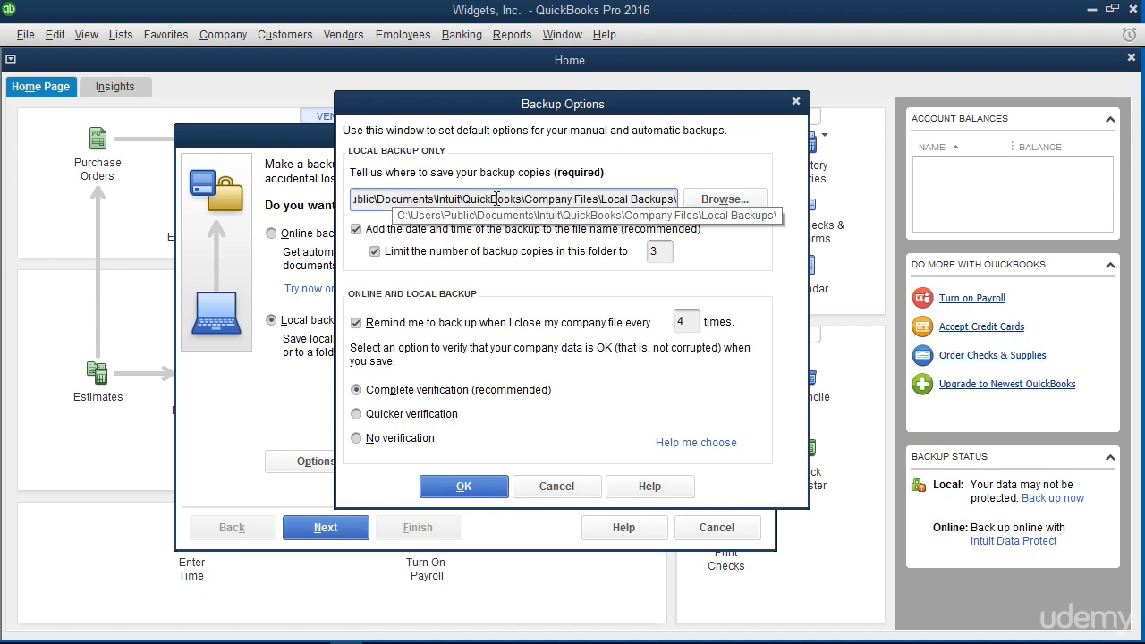
{"action": "left_click", "coordinate": [722, 199]}
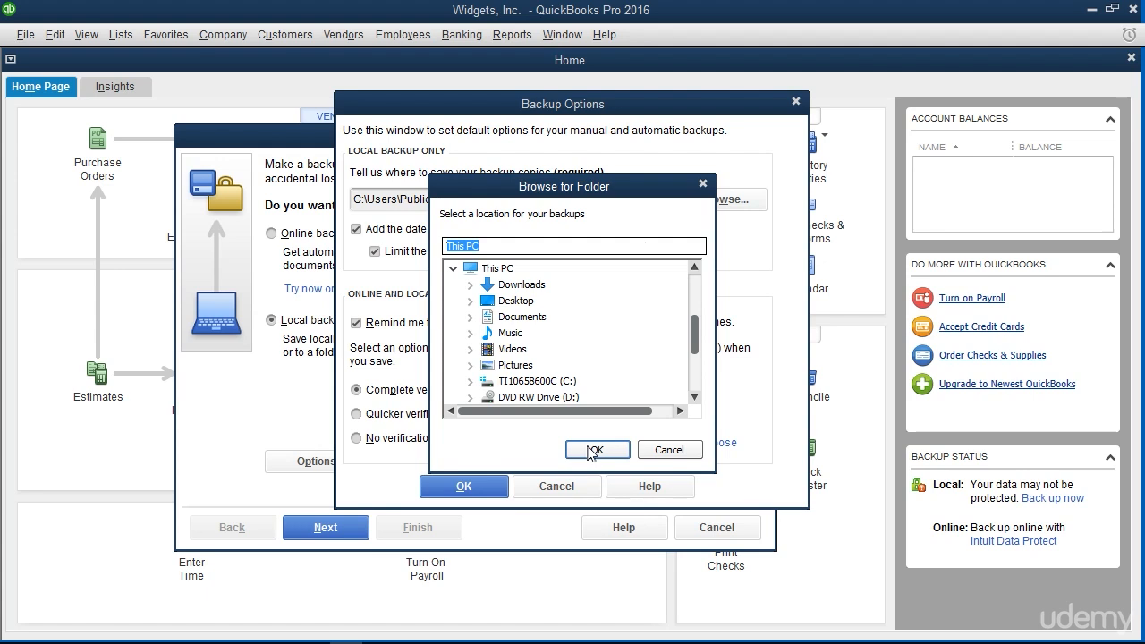
{"action": "left_click", "coordinate": [650, 449]}
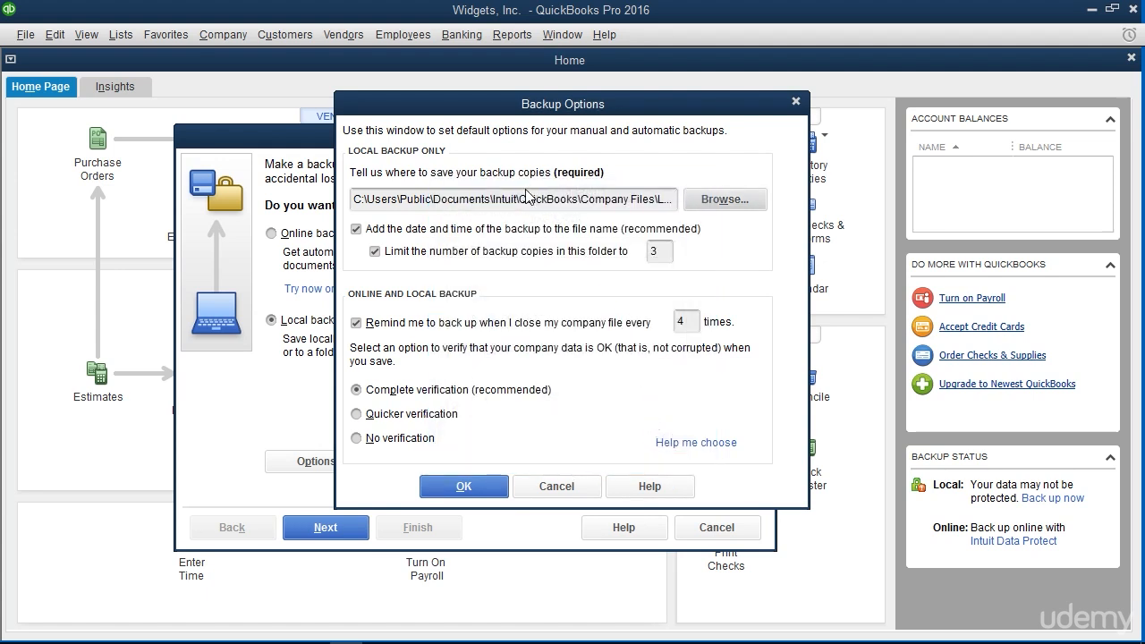
{"action": "left_click", "coordinate": [507, 196]}
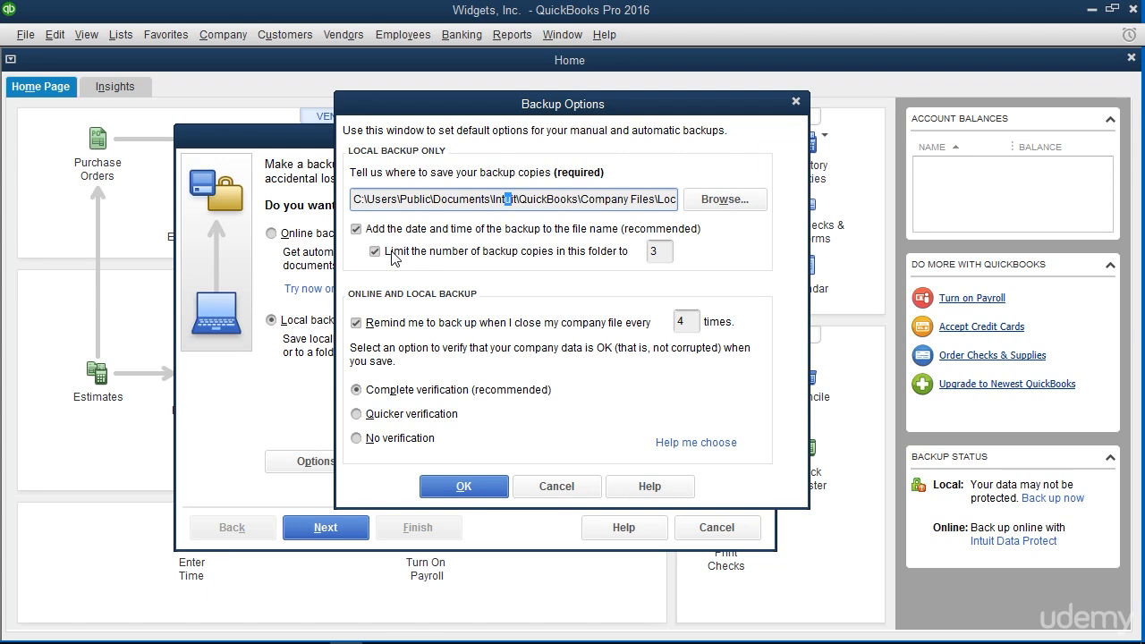
Turn off the backup copy limit and the backup reminder, keep complete verification, and accept the chosen location on drive C
{"action": "left_click", "coordinate": [662, 251]}
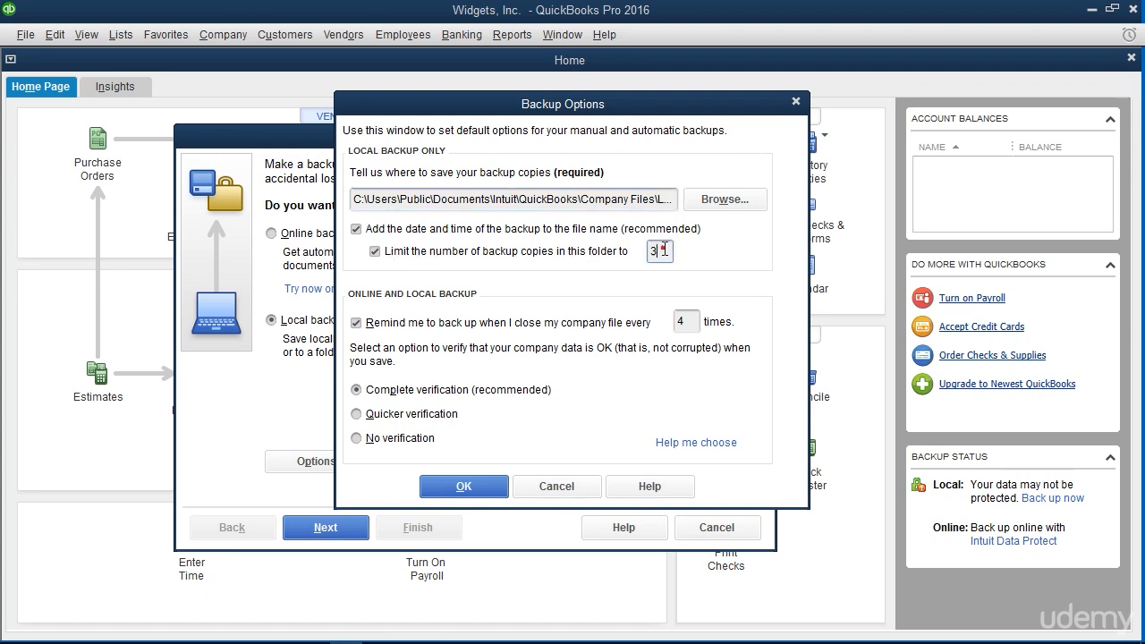
{"action": "left_click", "coordinate": [376, 251]}
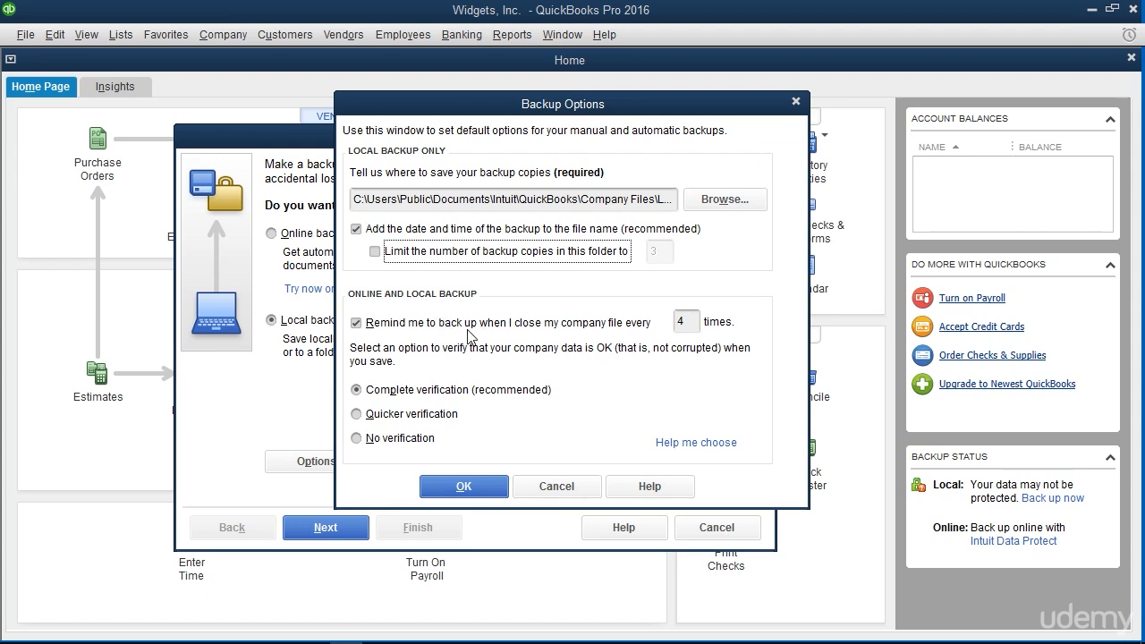
{"action": "left_click", "coordinate": [364, 325]}
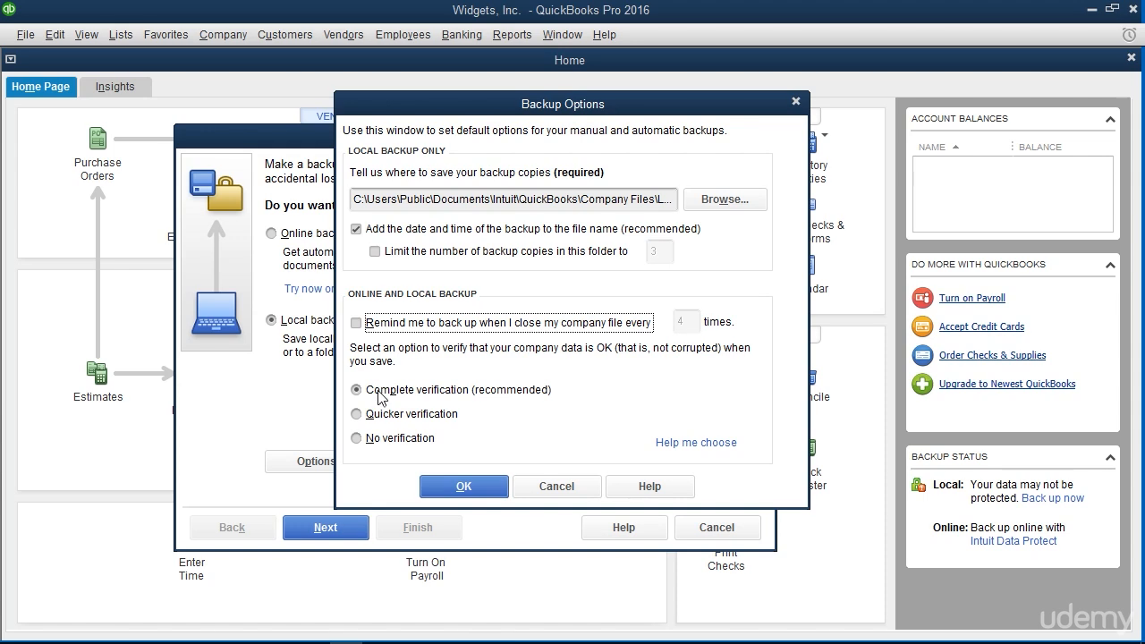
{"action": "left_click", "coordinate": [464, 488]}
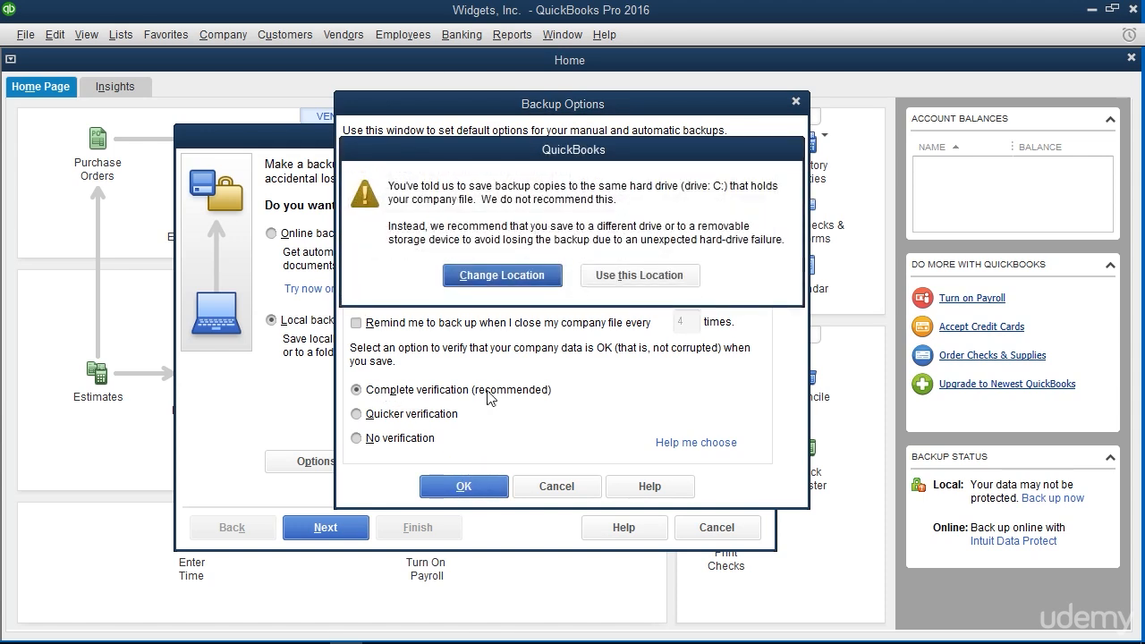
{"action": "left_click", "coordinate": [593, 276]}
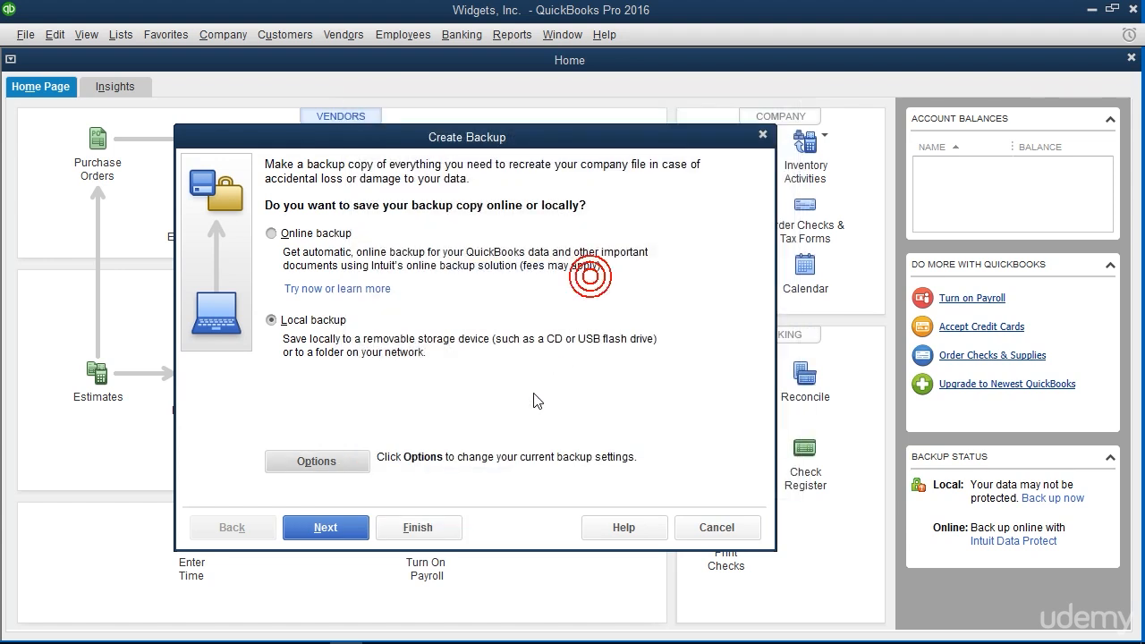
Save the local backup of Widgets, Inc. immediately in the Local Backups folder under the suggested file name
{"action": "left_click", "coordinate": [342, 537]}
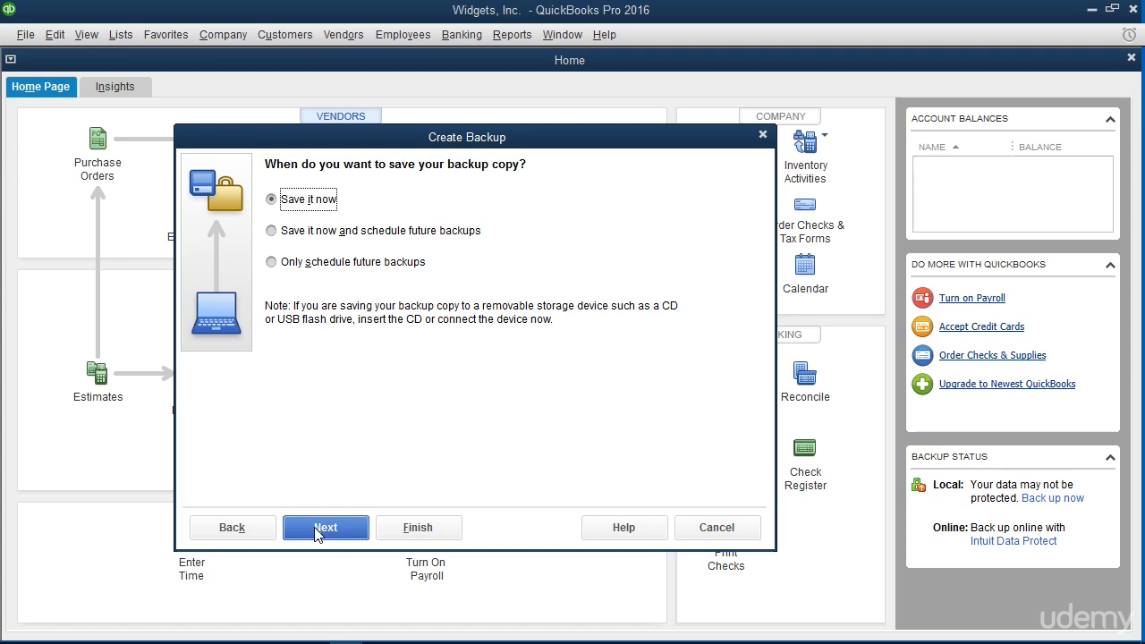
{"action": "left_click", "coordinate": [322, 528]}
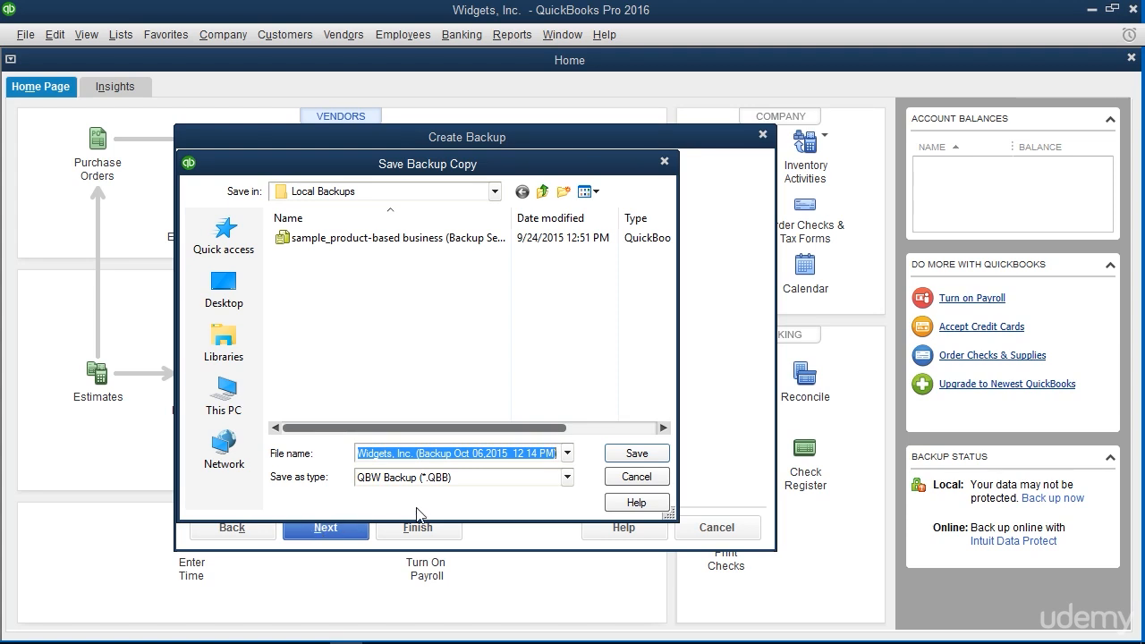
{"action": "left_click", "coordinate": [623, 456]}
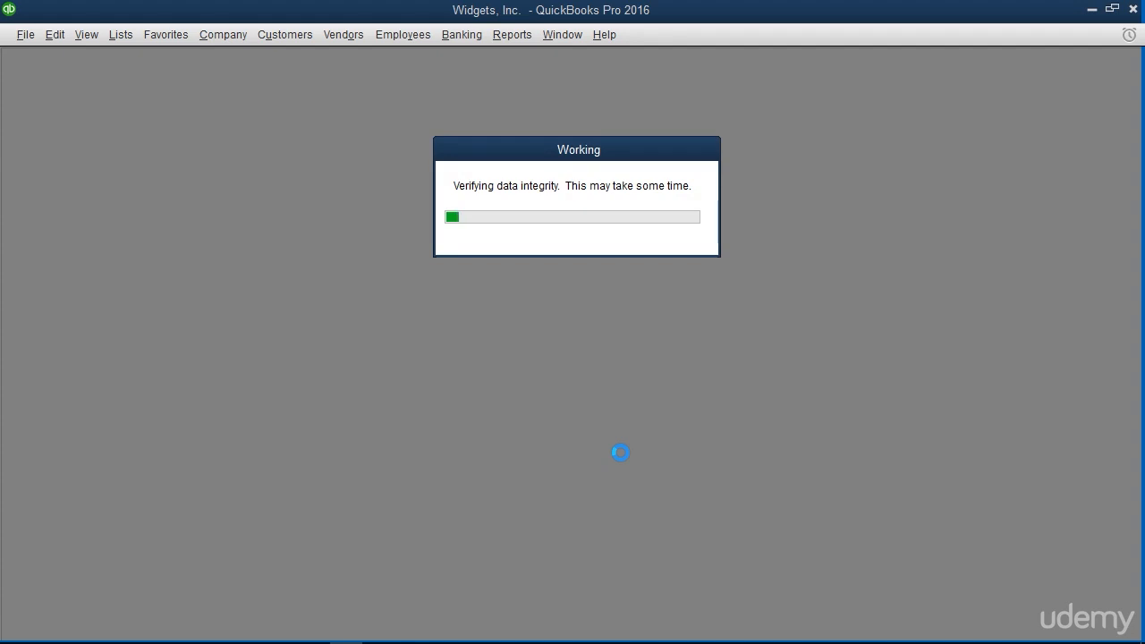
{"action": "left_click", "coordinate": [567, 247]}
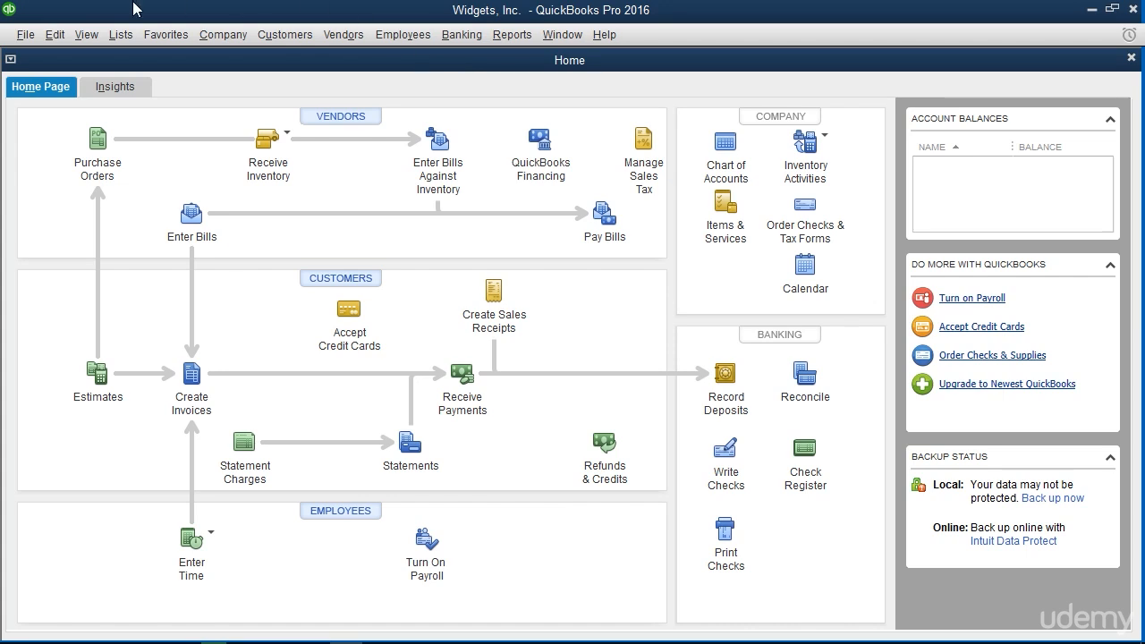
{"action": "left_click", "coordinate": [27, 35]}
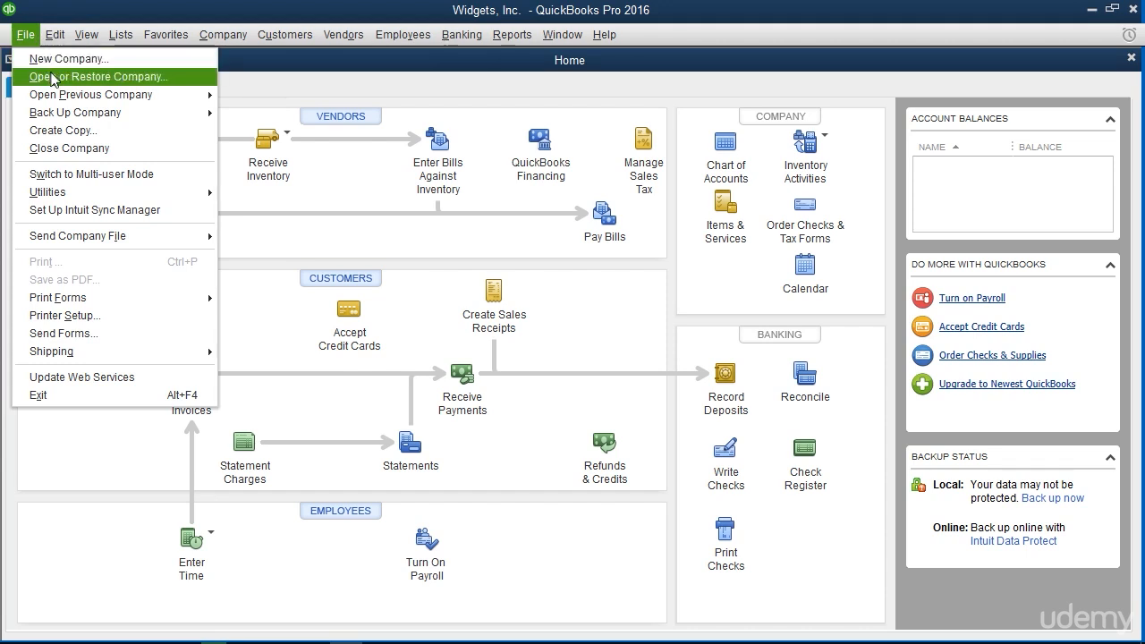
{"action": "left_click", "coordinate": [52, 78]}
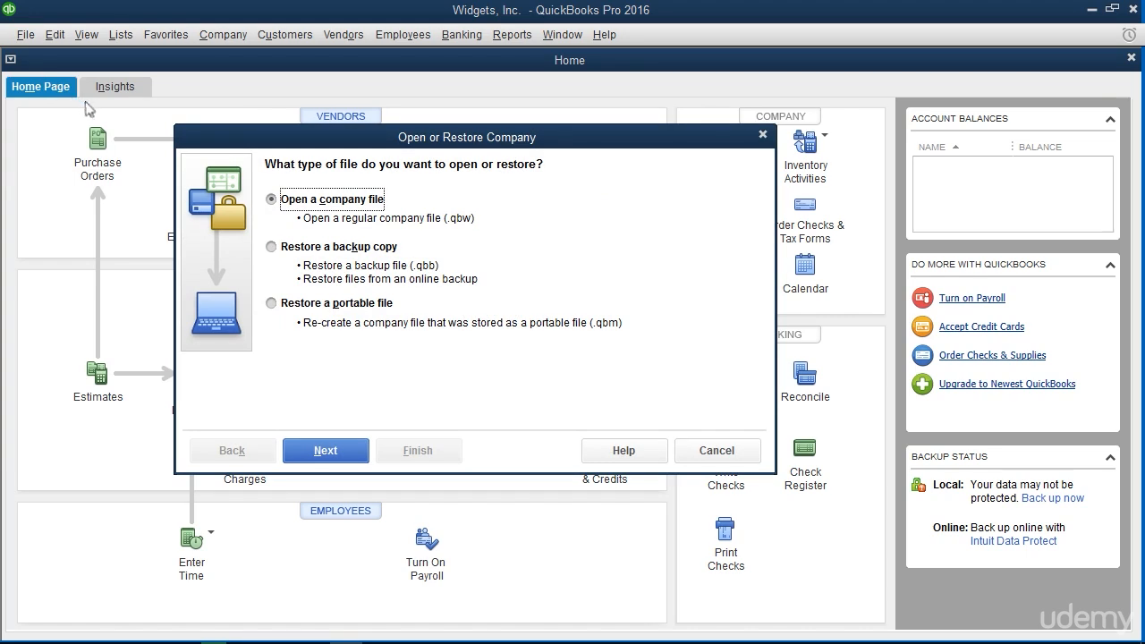
{"action": "left_click", "coordinate": [272, 249]}
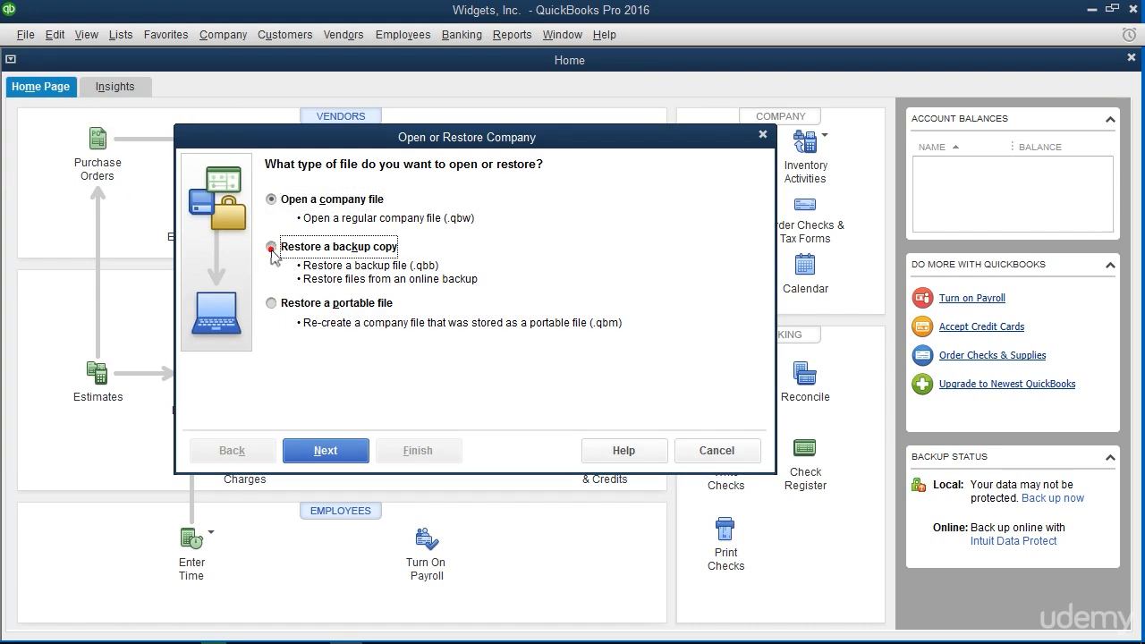
{"action": "left_click", "coordinate": [350, 451]}
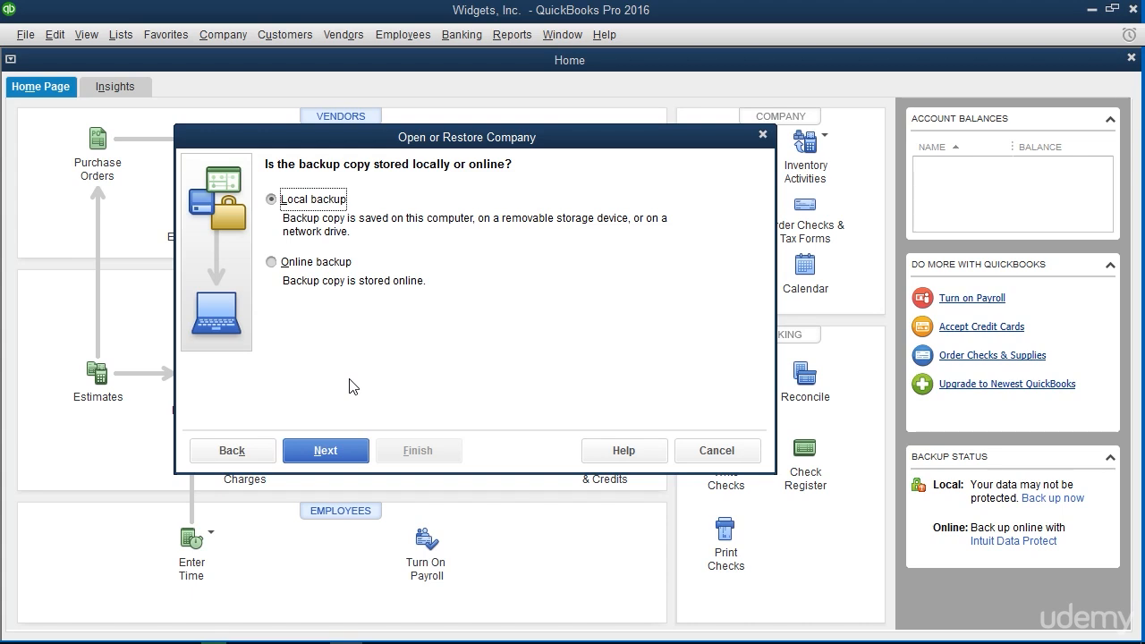
{"action": "left_click", "coordinate": [272, 204]}
{"action": "left_click", "coordinate": [326, 450]}
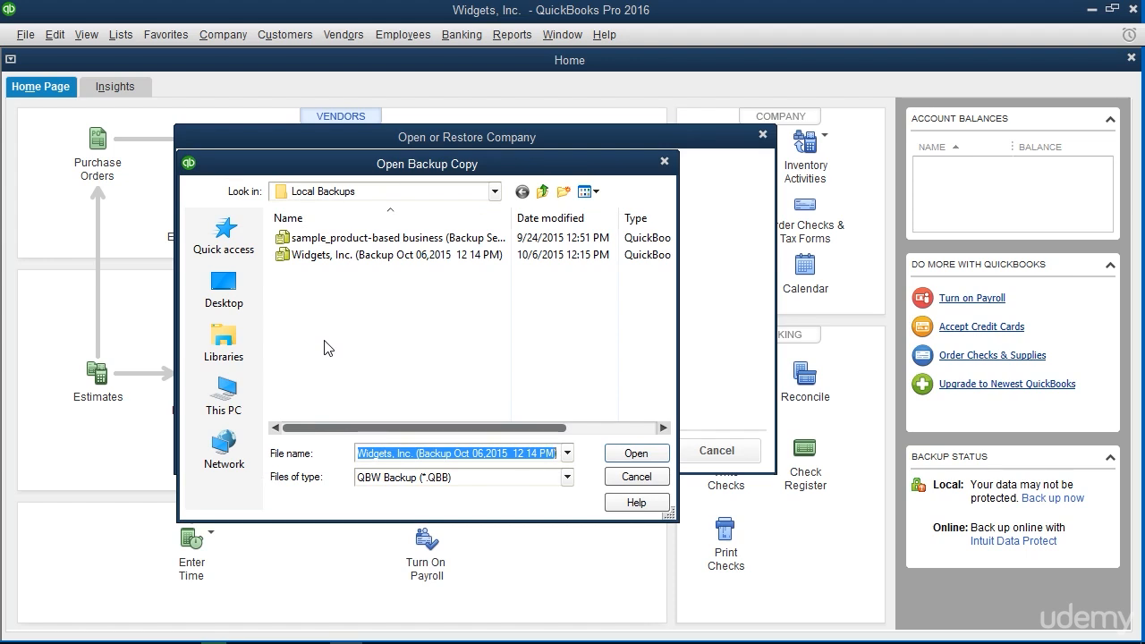
{"action": "left_click", "coordinate": [305, 256]}
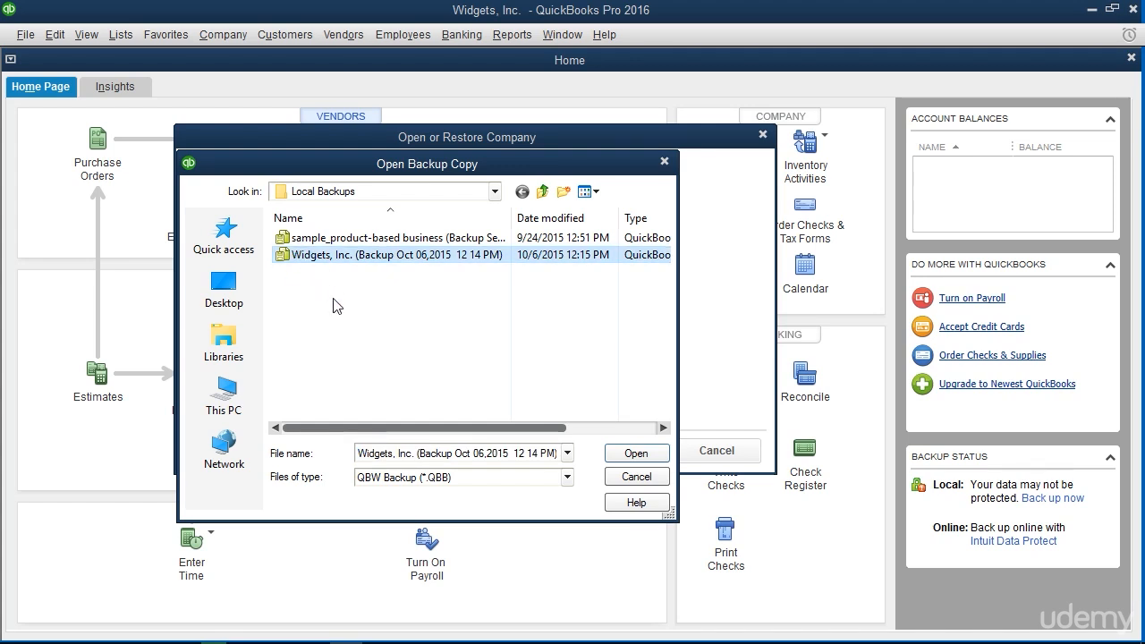
{"action": "left_click", "coordinate": [617, 456]}
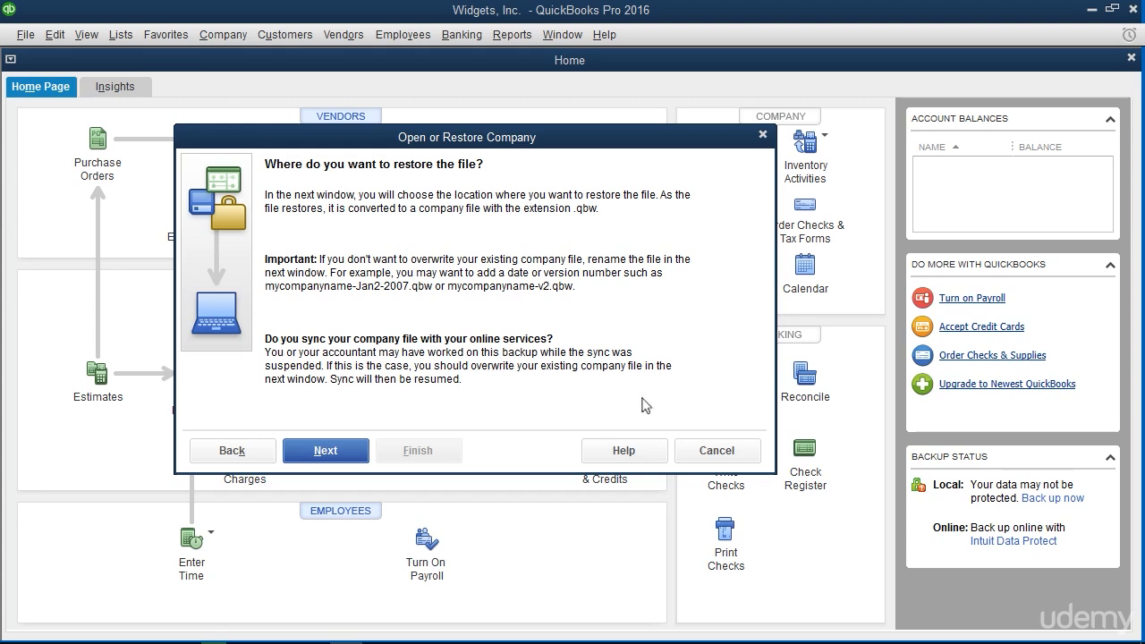
{"action": "left_click", "coordinate": [702, 452]}
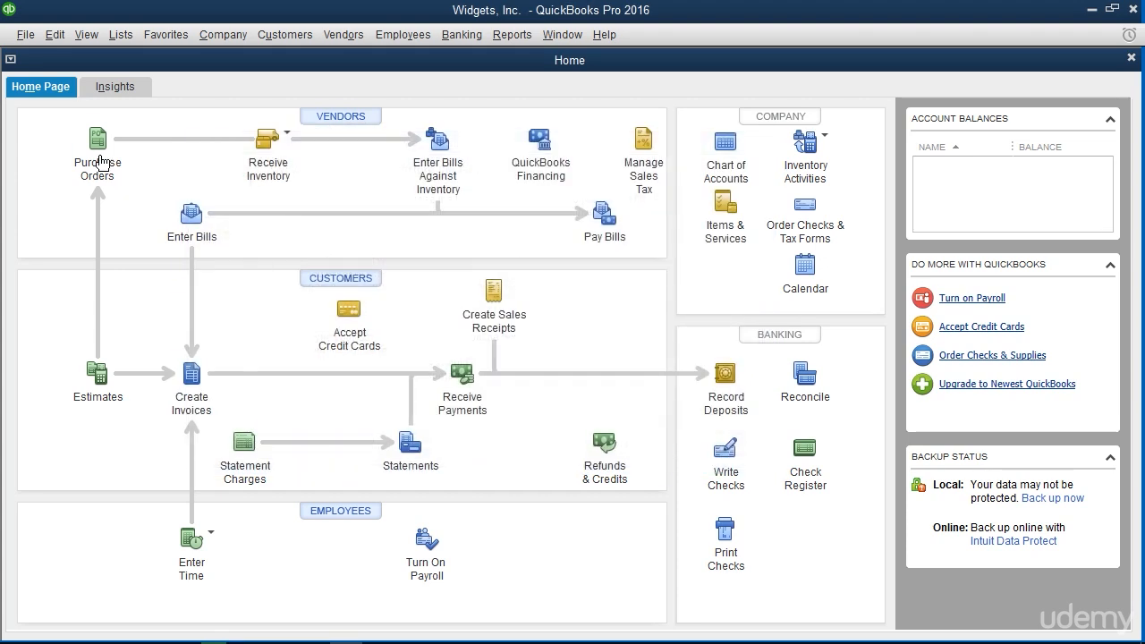
Start restoring the previous local backup Widgets, Inc. (Backup Oct 06,2015 12 14 PM)
{"action": "left_click", "coordinate": [29, 38]}
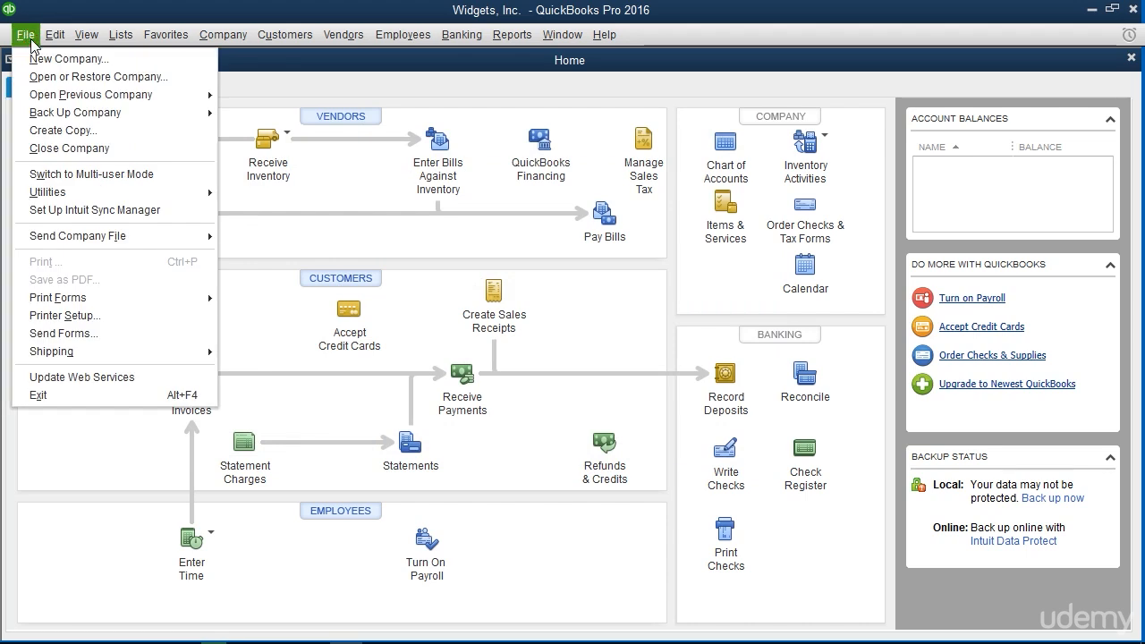
{"action": "mouse_move", "coordinate": [68, 123]}
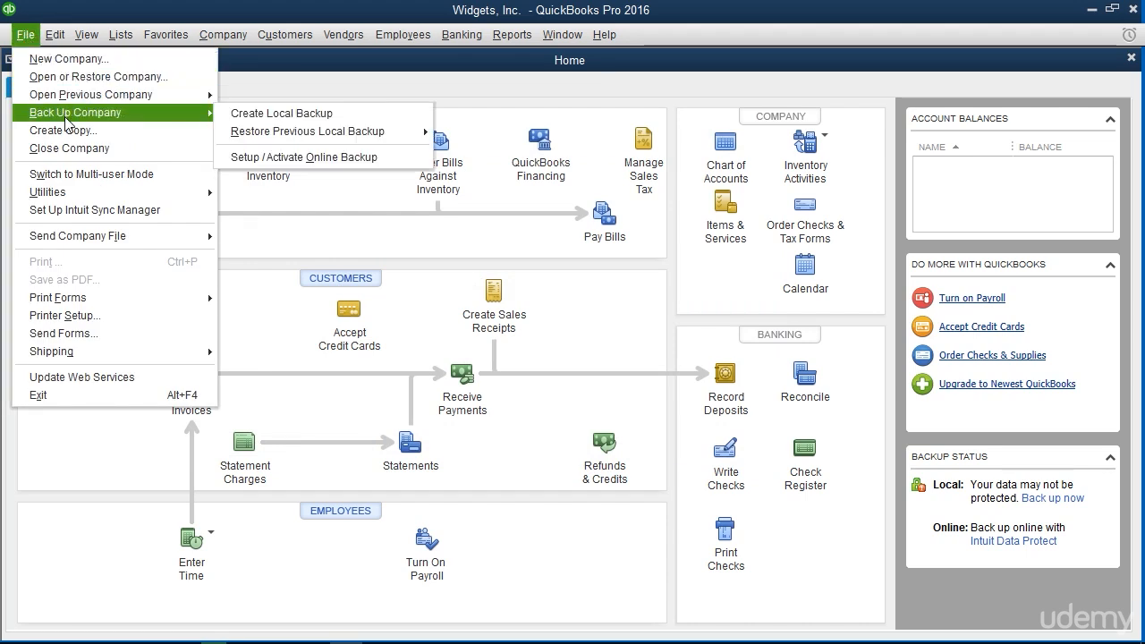
{"action": "mouse_move", "coordinate": [304, 134]}
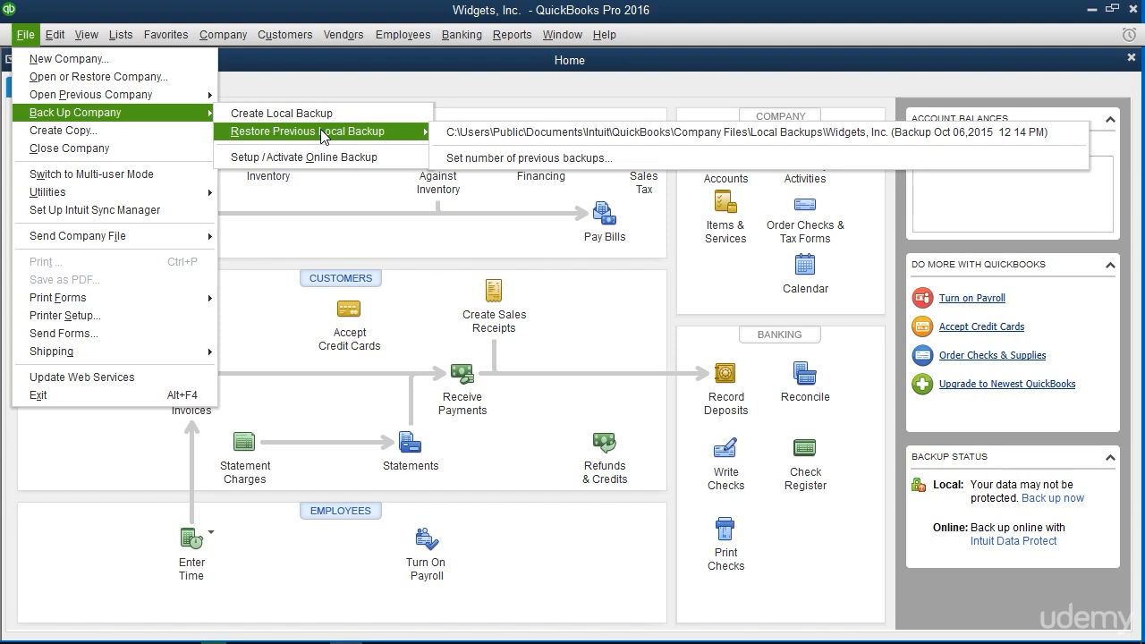
{"action": "left_click", "coordinate": [461, 134]}
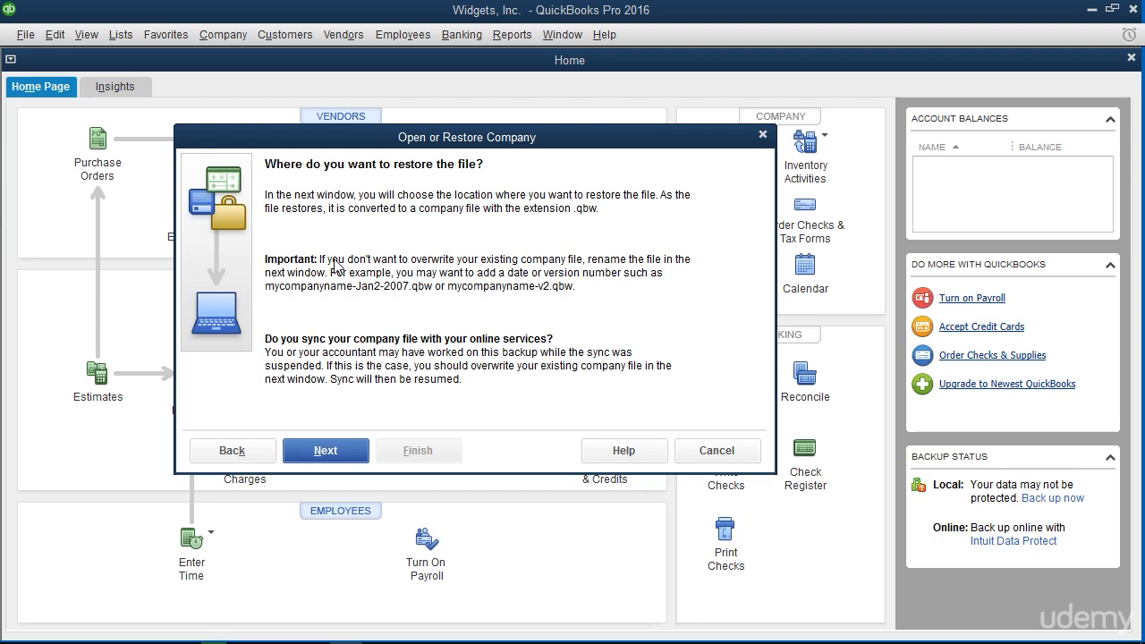
Restore the backup over the existing Widgets, Inc. company file in the QuickBooks 2016 folder, confirming its replacement and permanent deletion with "yes"
{"action": "left_click", "coordinate": [326, 450]}
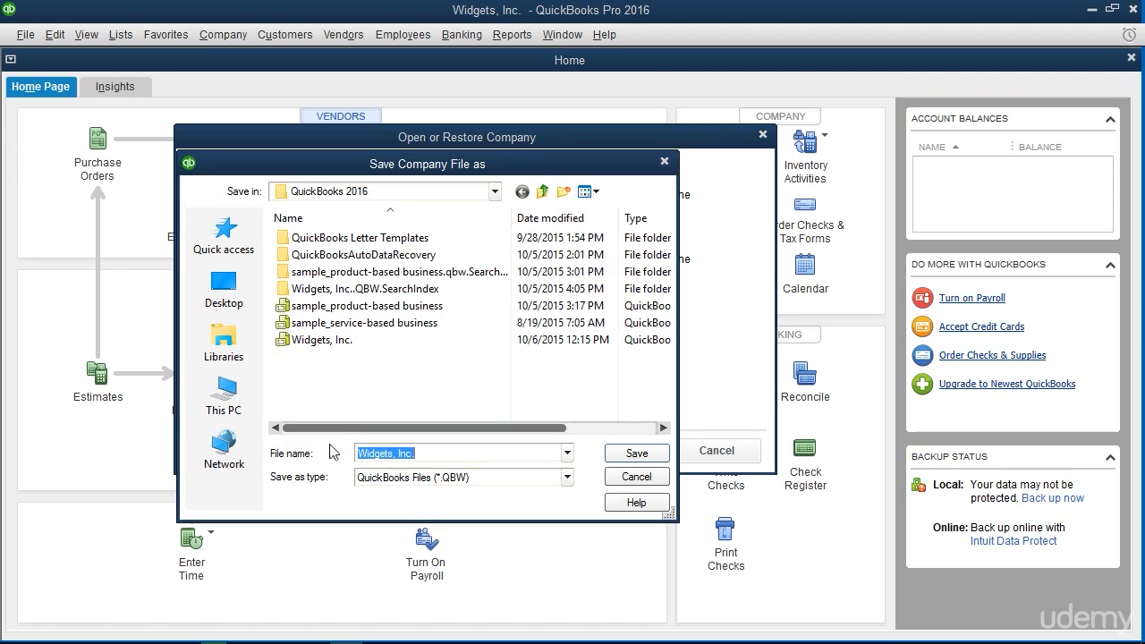
{"action": "left_click", "coordinate": [337, 345]}
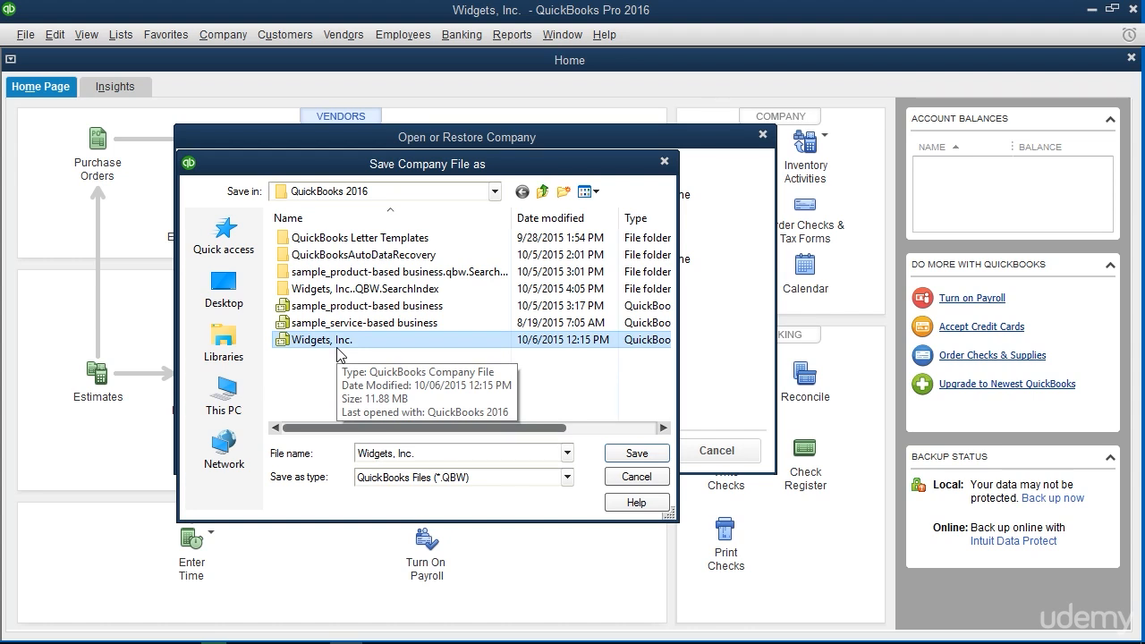
{"action": "left_click", "coordinate": [624, 455]}
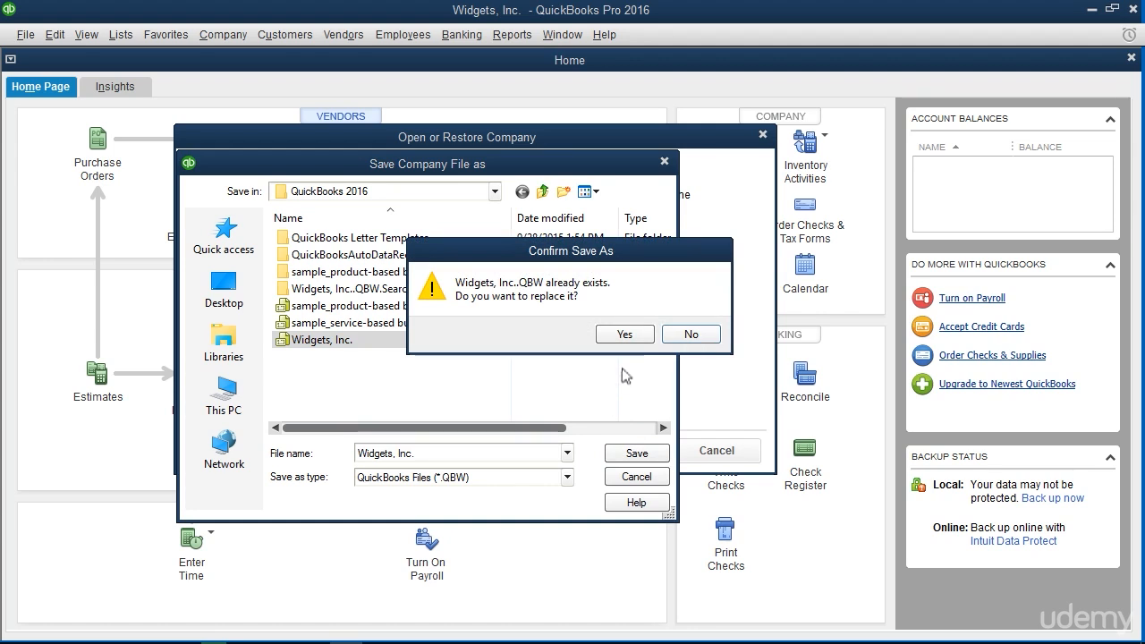
{"action": "left_click", "coordinate": [624, 337]}
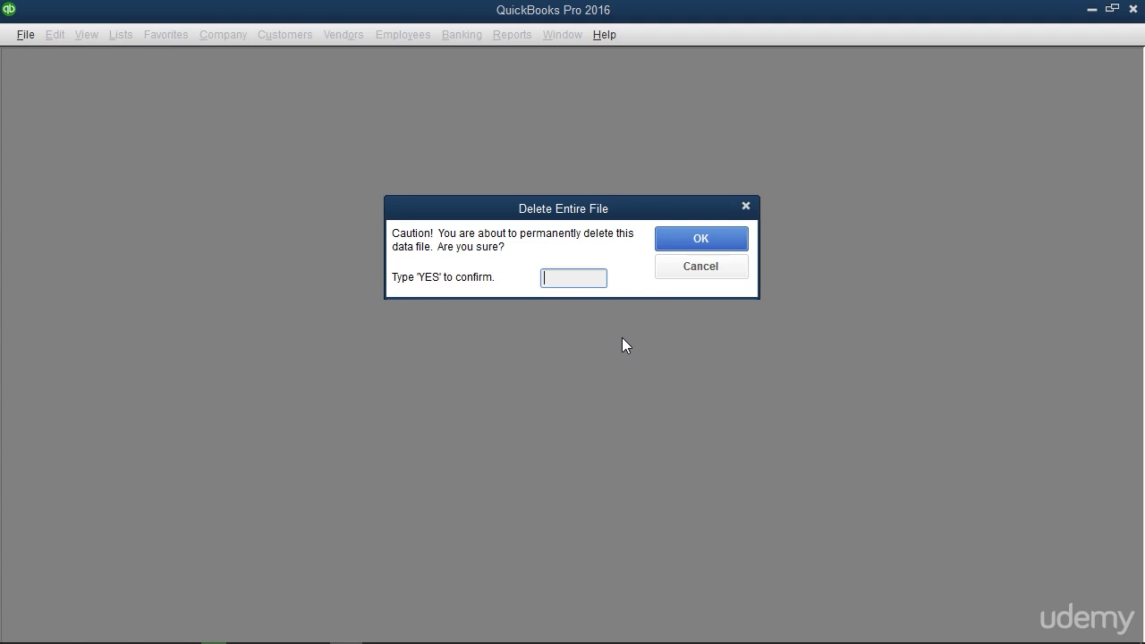
{"action": "type", "text": "yes"}
{"action": "left_click", "coordinate": [697, 241]}
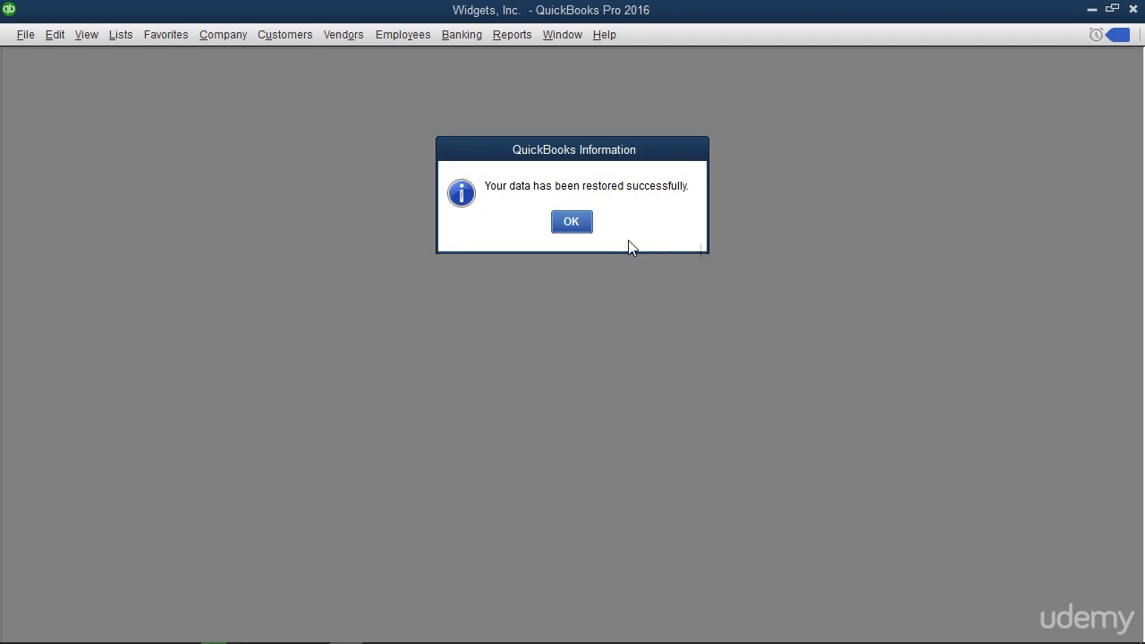
{"action": "left_click", "coordinate": [571, 222]}
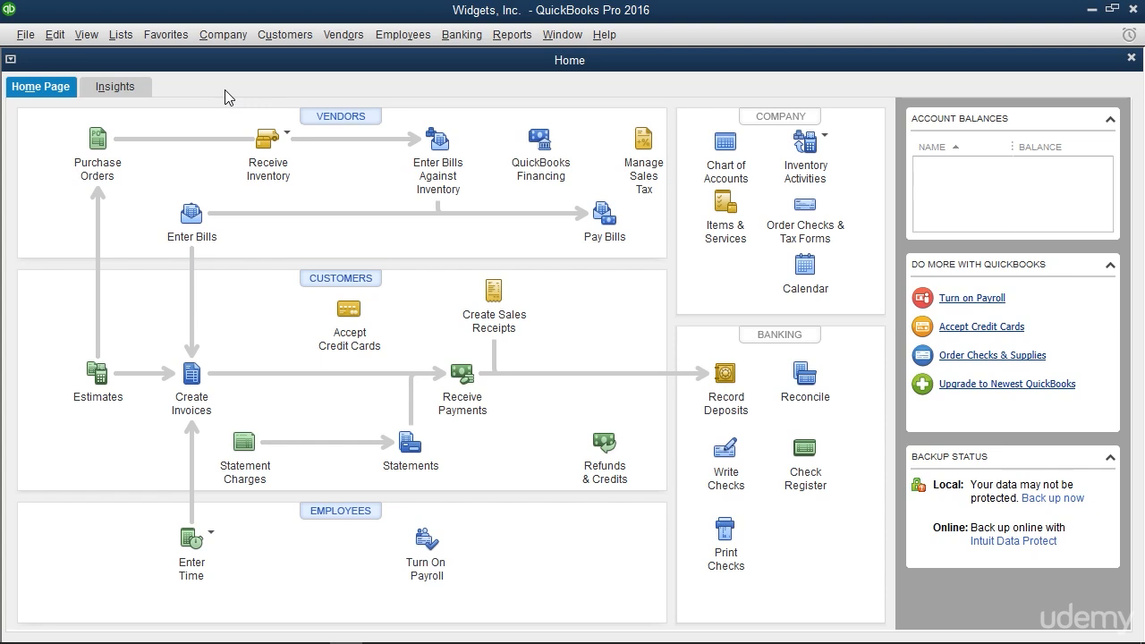
Open the company file's user list and start adding a new user
{"action": "left_click", "coordinate": [220, 39]}
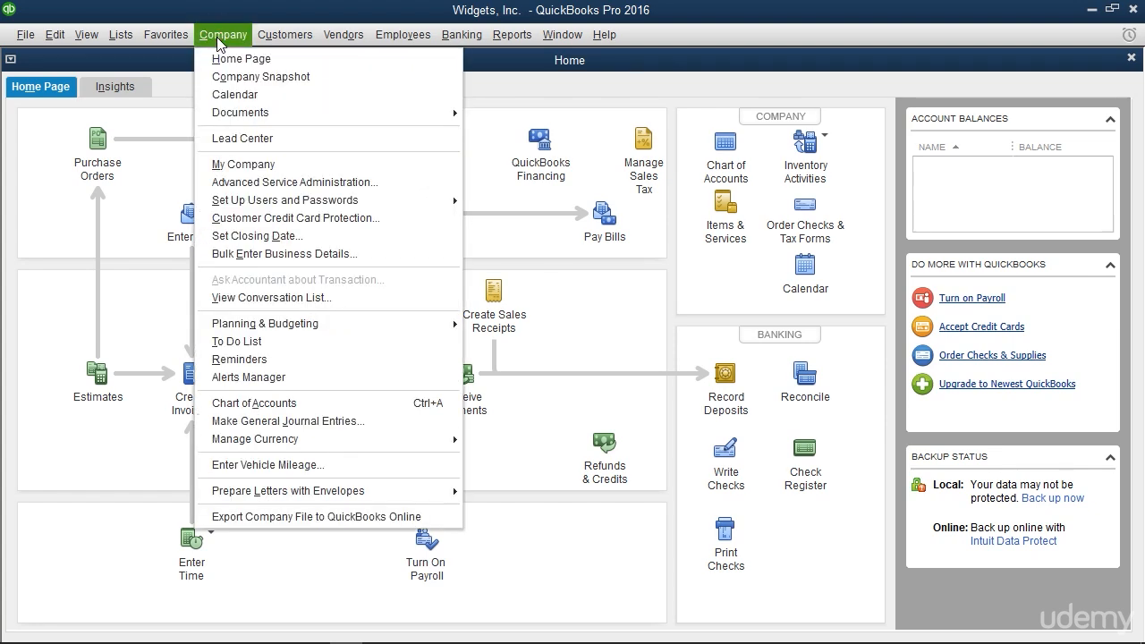
{"action": "mouse_move", "coordinate": [338, 201]}
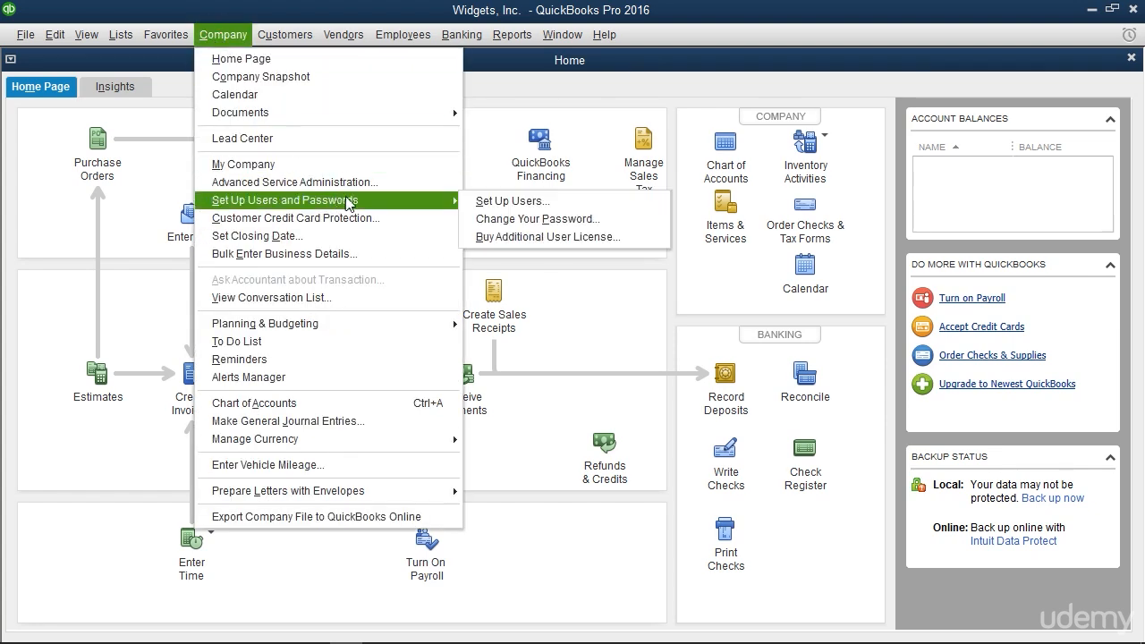
{"action": "left_click", "coordinate": [514, 204]}
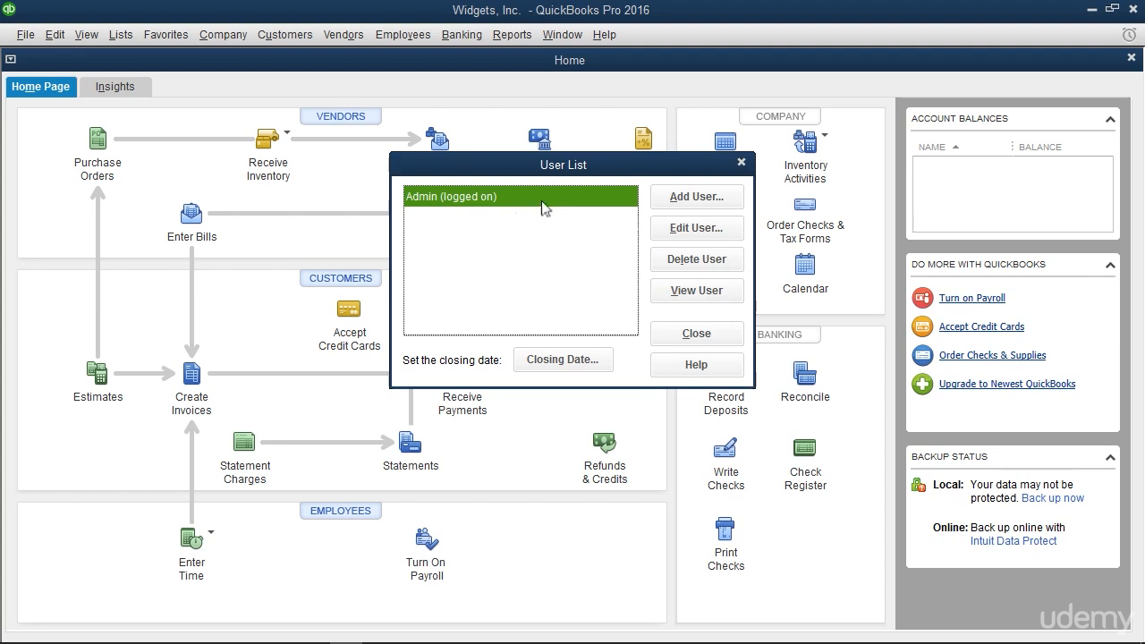
{"action": "left_click", "coordinate": [542, 201]}
{"action": "left_click", "coordinate": [669, 205]}
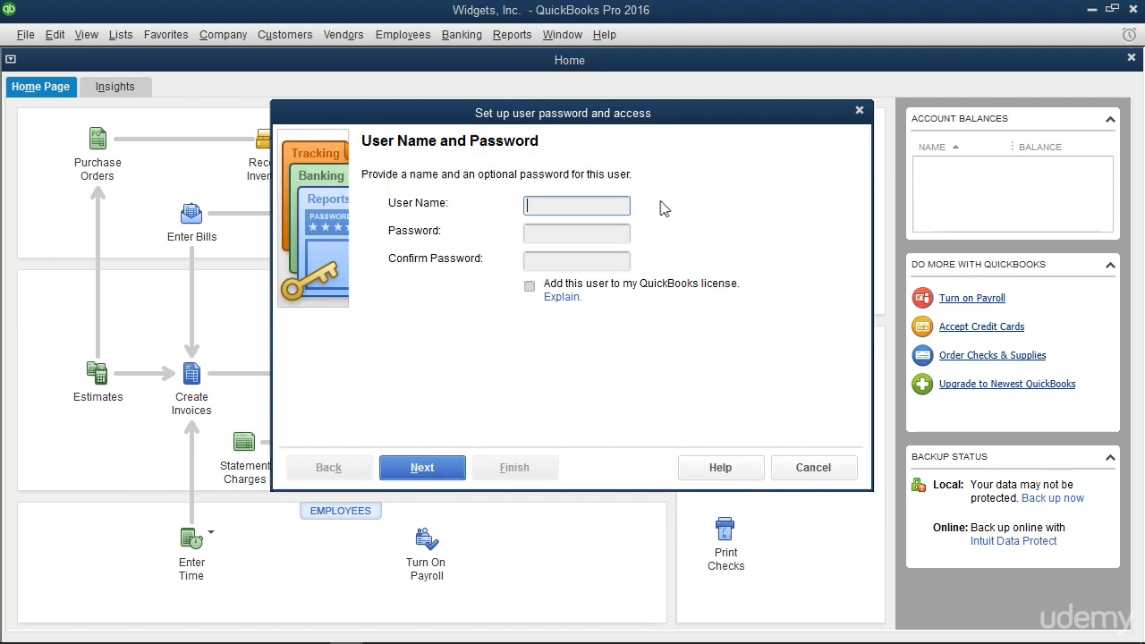
Name the new user user1 and enter and confirm the user's password, without adding the user to the QuickBooks license
{"action": "left_click", "coordinate": [581, 202]}
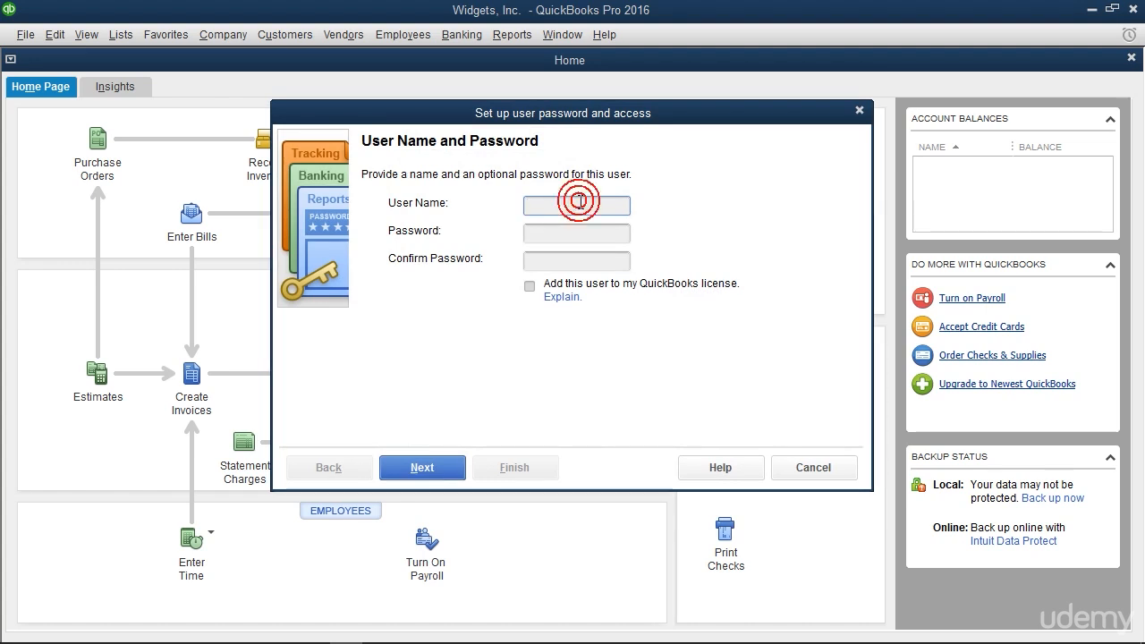
{"action": "type", "text": "us"}
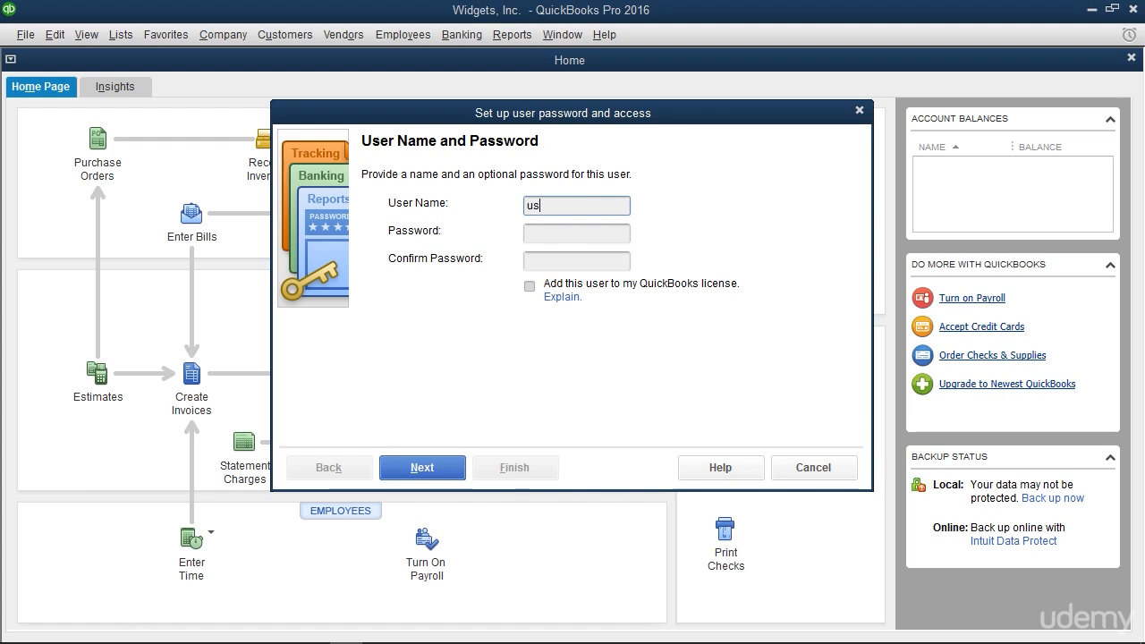
{"action": "type", "text": "er1"}
{"action": "key", "text": "Tab"}
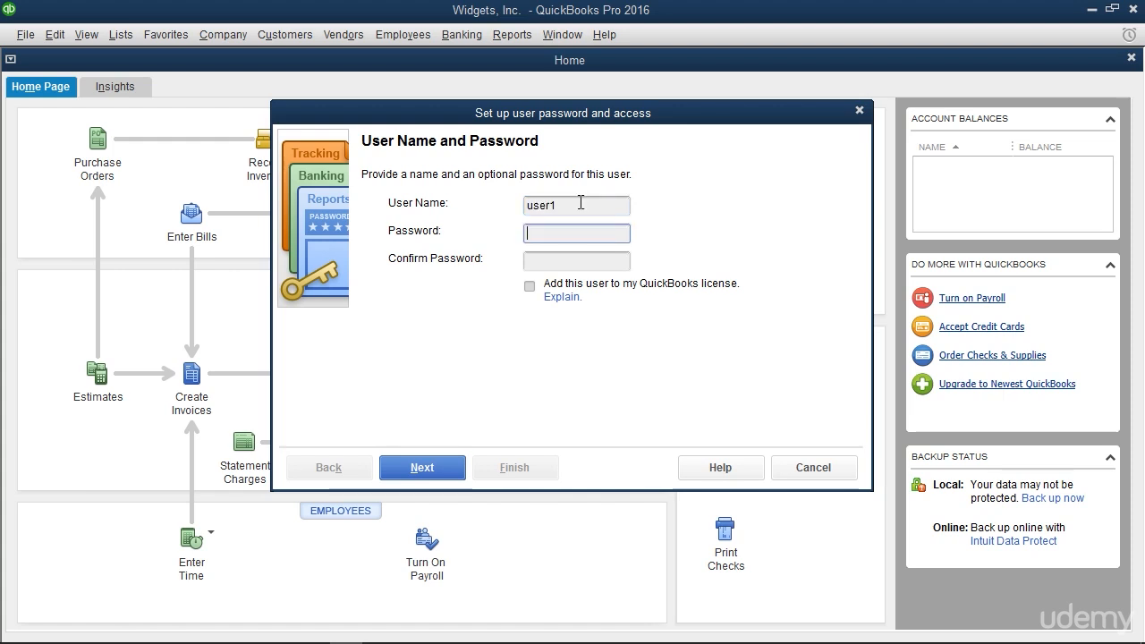
{"action": "type", "text": "1234"}
{"action": "key", "text": "Tab"}
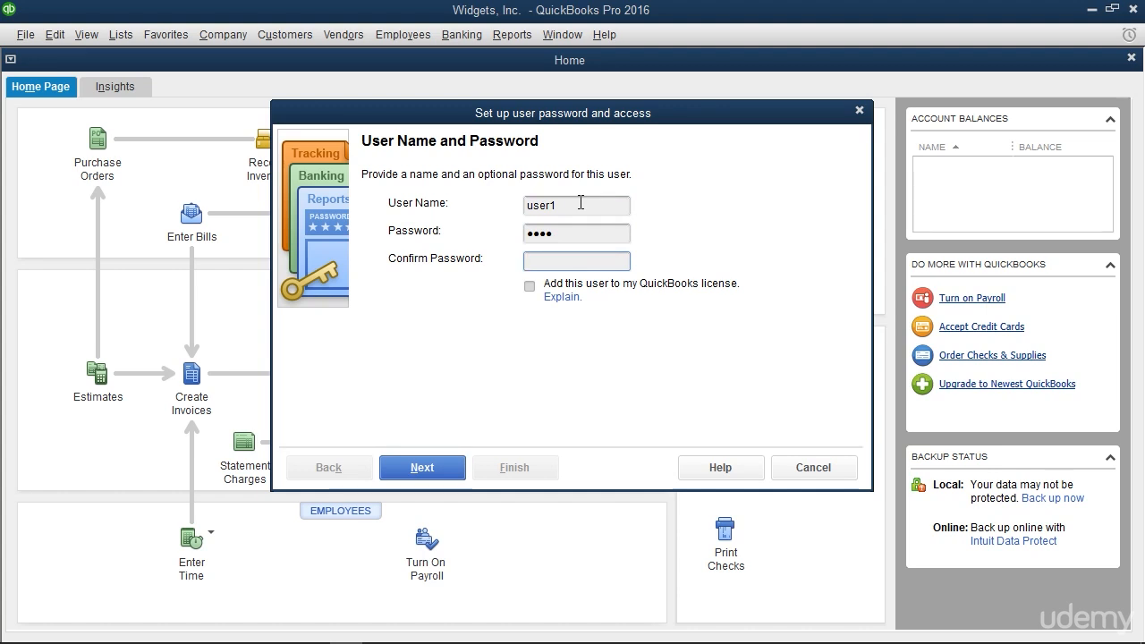
{"action": "type", "text": "1234"}
{"action": "key", "text": "Tab"}
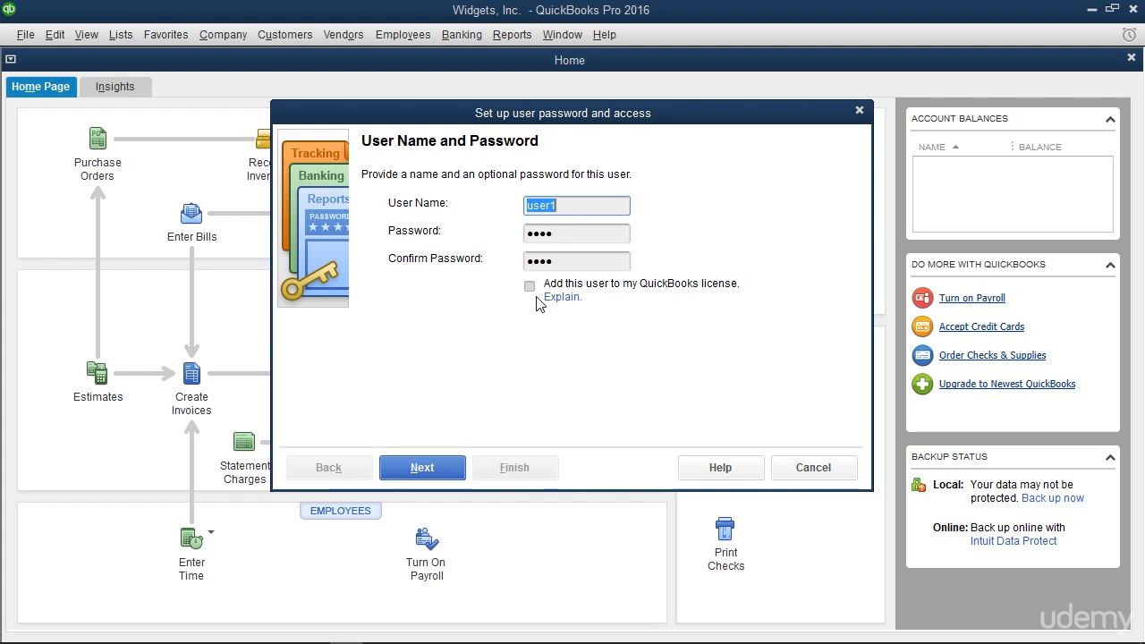
{"action": "left_click", "coordinate": [422, 467]}
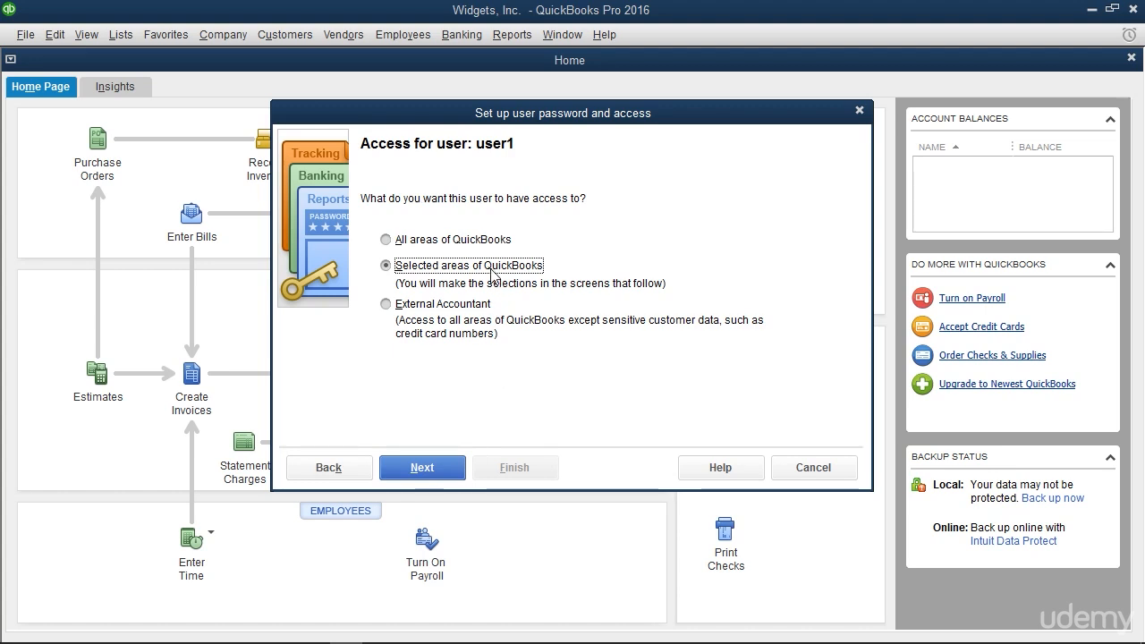
Give user1 access to selected areas of QuickBooks, after trying the all-areas and External Accountant options
{"action": "left_click", "coordinate": [474, 239]}
{"action": "left_click", "coordinate": [408, 267]}
{"action": "left_click", "coordinate": [390, 304]}
{"action": "left_click", "coordinate": [386, 239]}
{"action": "left_click", "coordinate": [386, 304]}
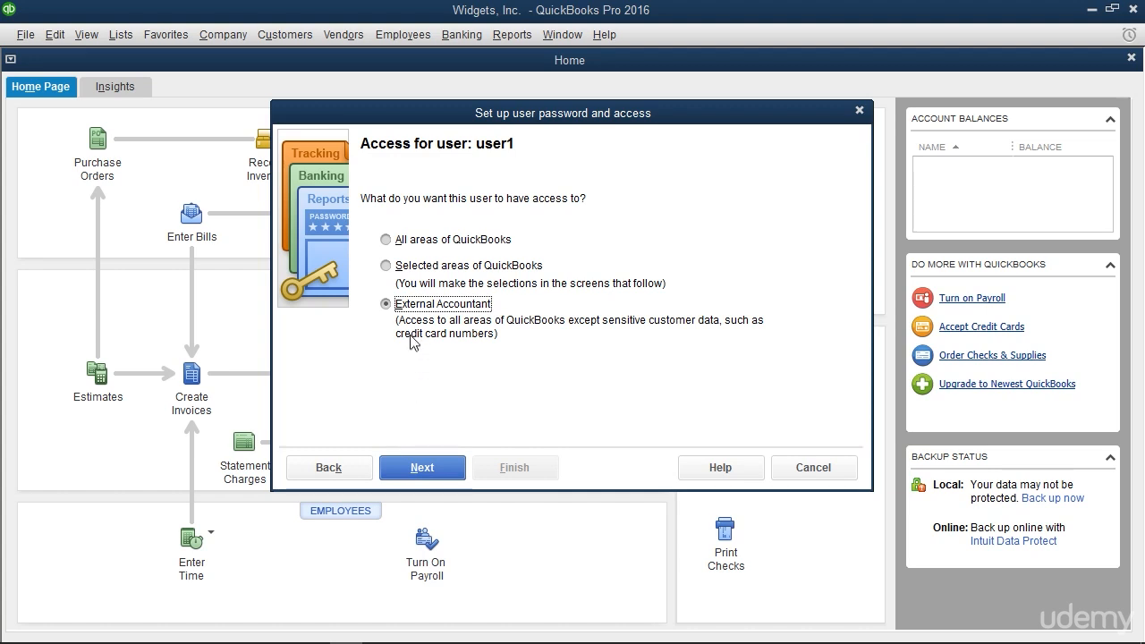
{"action": "left_click", "coordinate": [387, 266]}
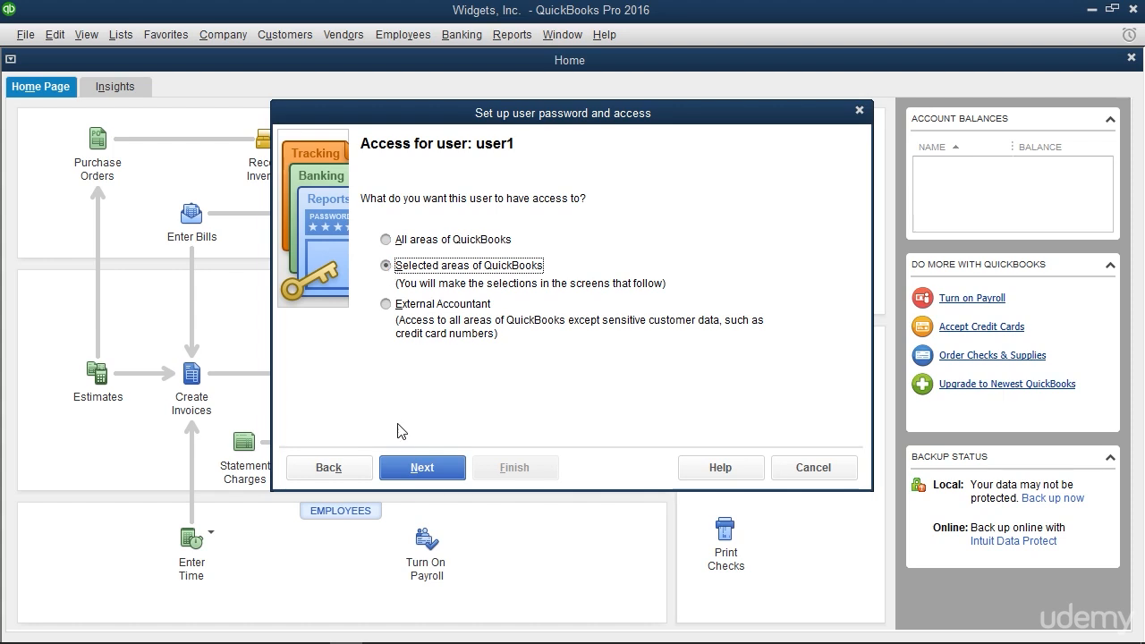
{"action": "left_click", "coordinate": [408, 463]}
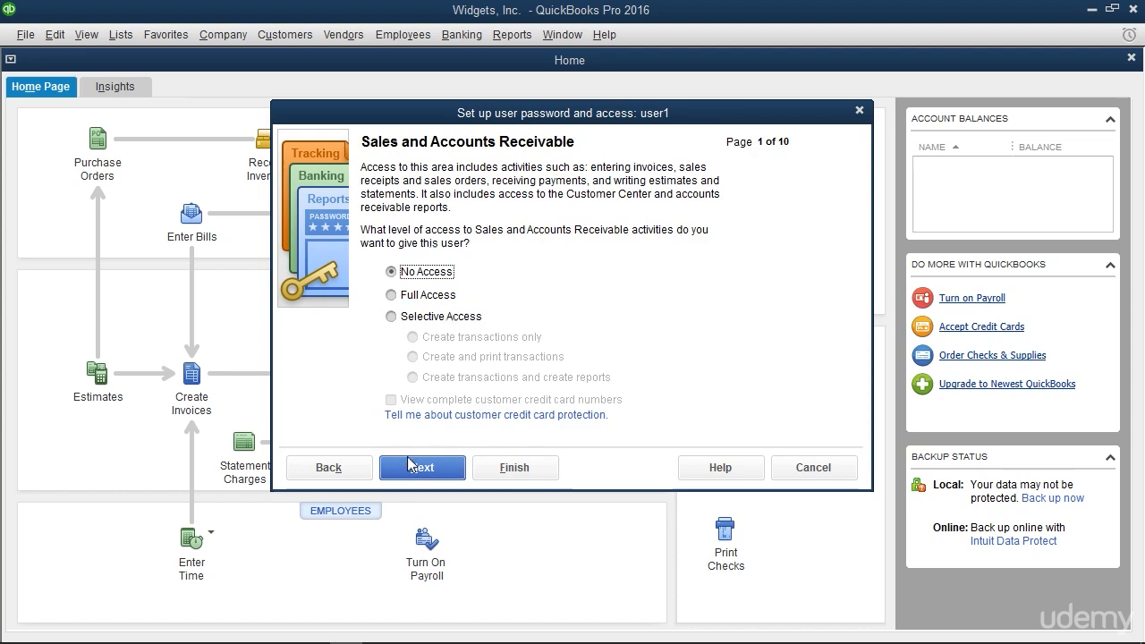
Grant user1 full access to Sales and Accounts Receivable, and keep no access for Purchases and Accounts Payable and for Checking and Credit Cards
{"action": "left_click", "coordinate": [392, 296]}
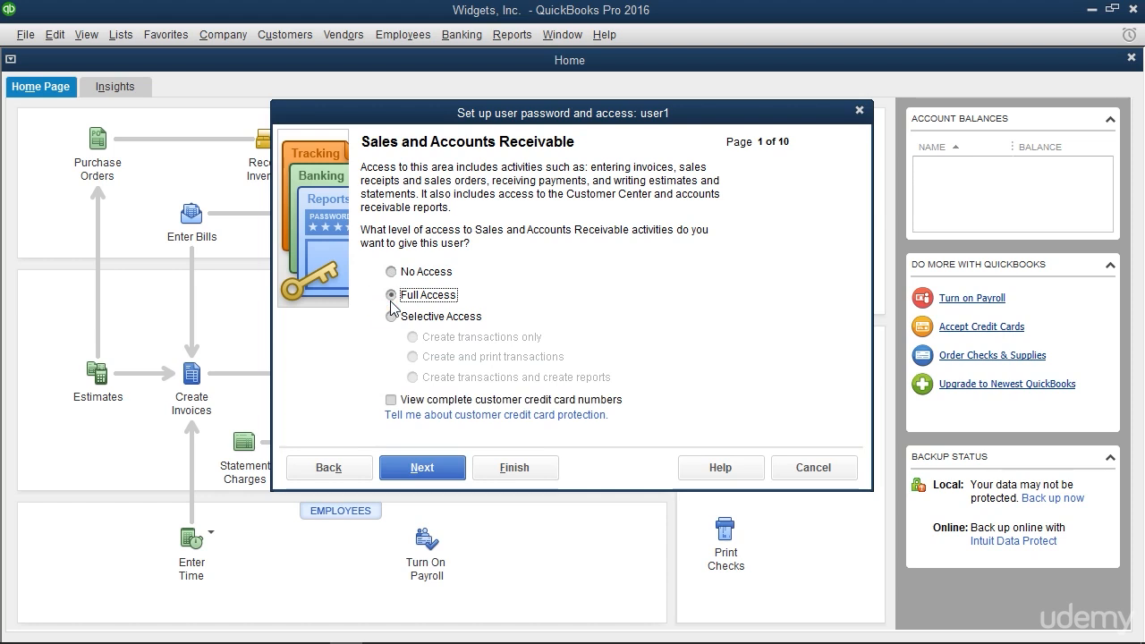
{"action": "left_click", "coordinate": [415, 470]}
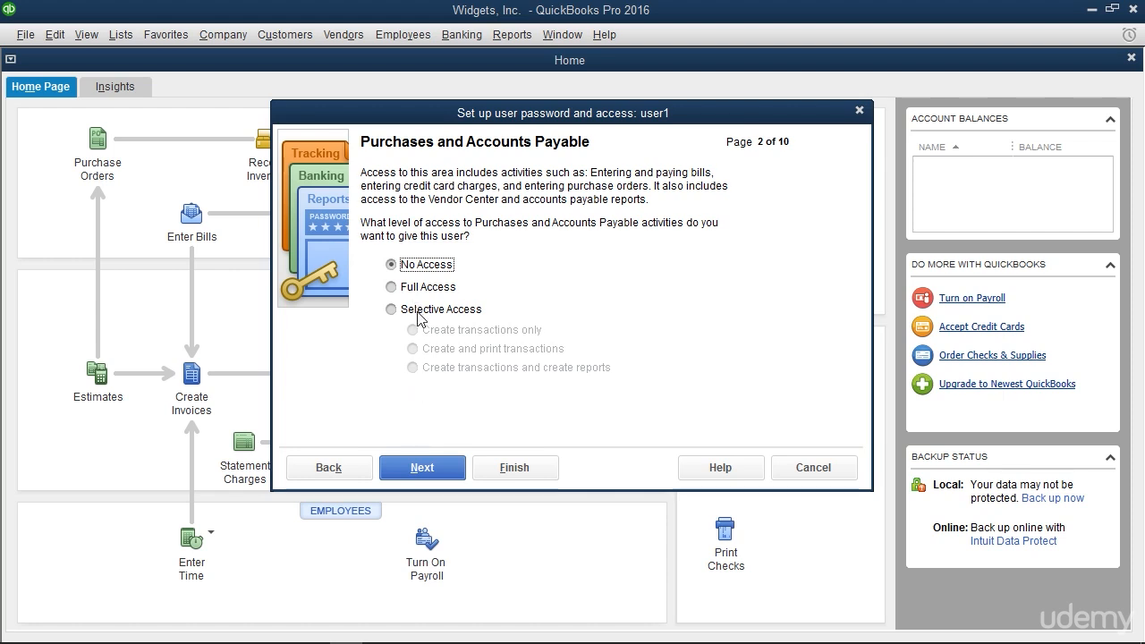
{"action": "left_click", "coordinate": [429, 474]}
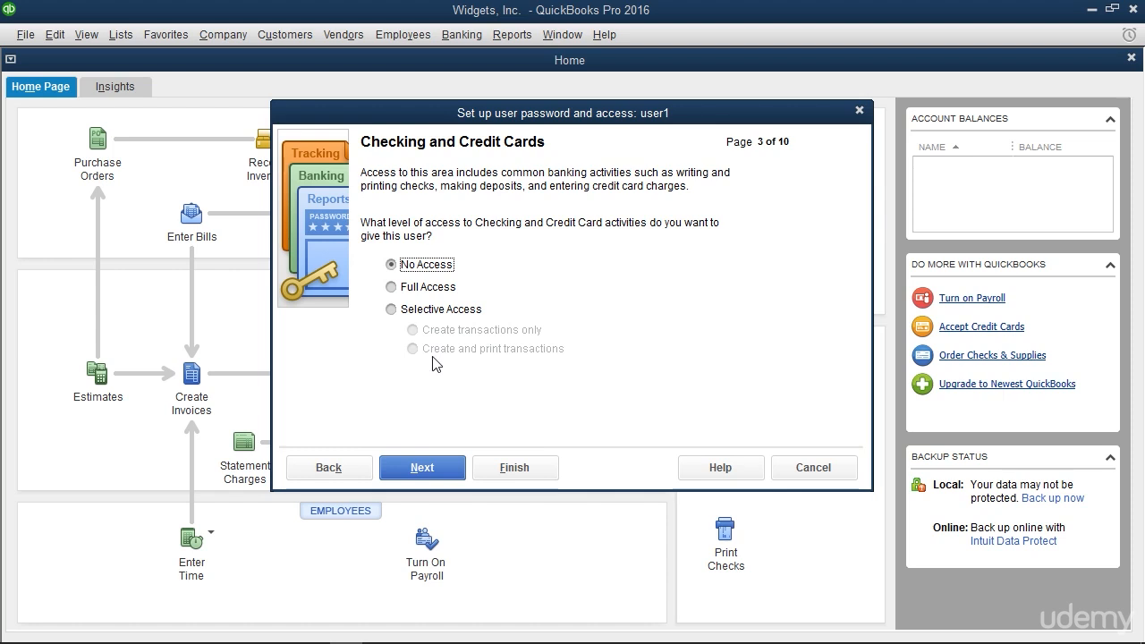
{"action": "left_click", "coordinate": [435, 469]}
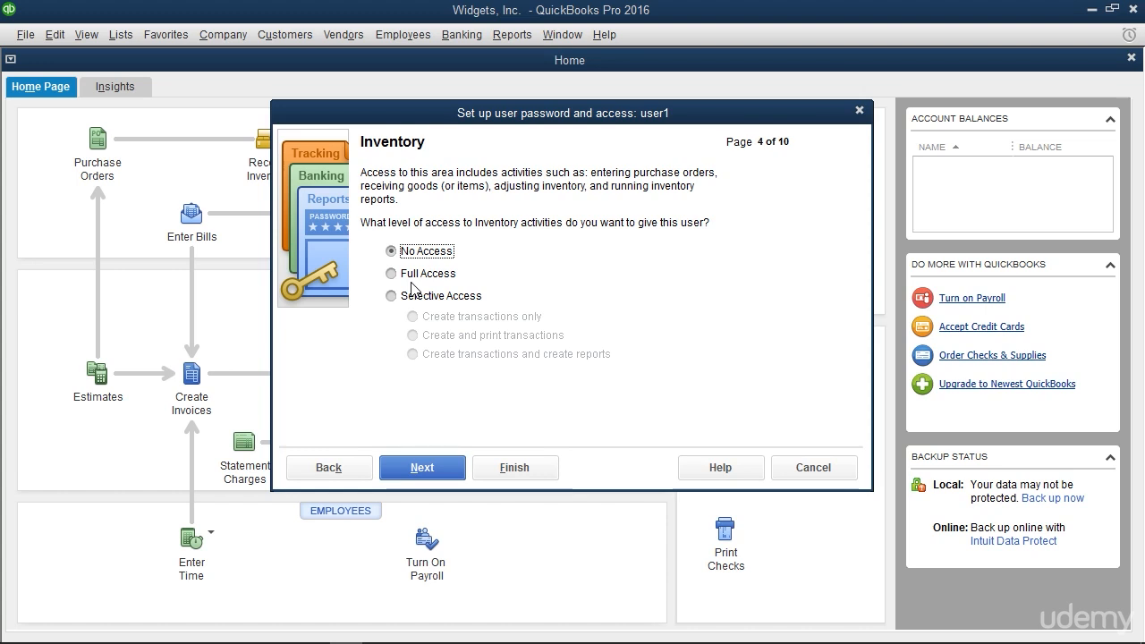
Keep no access for user1 to Inventory, Time Tracking, Payroll and Employees, Sensitive Accounting Activities, and Sensitive Financial Reporting
{"action": "left_click", "coordinate": [417, 474]}
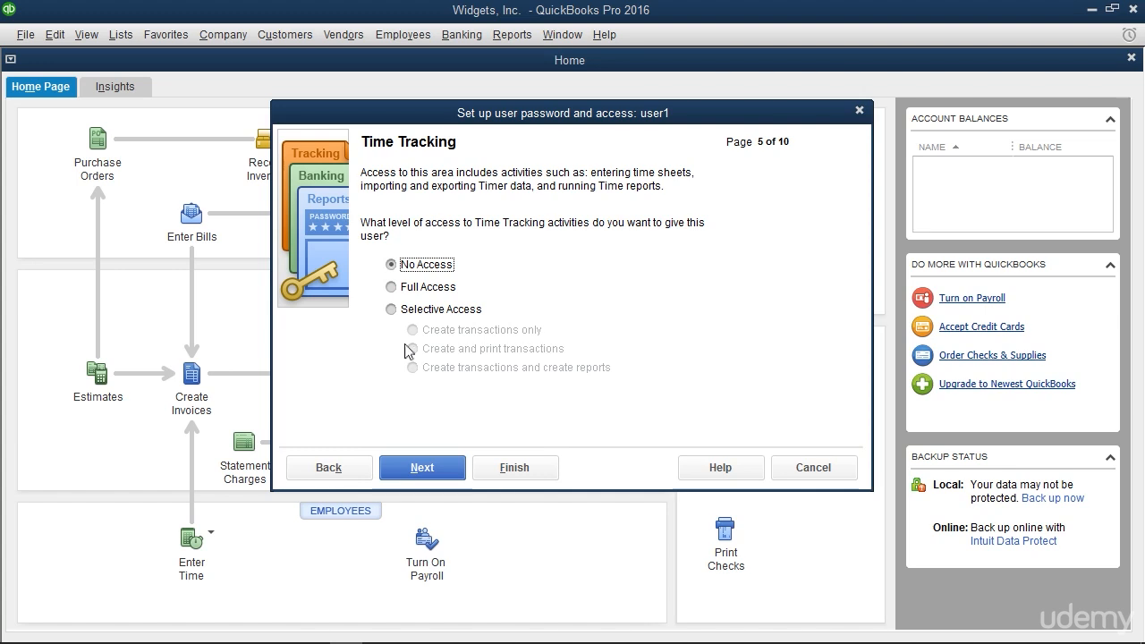
{"action": "left_click", "coordinate": [414, 481]}
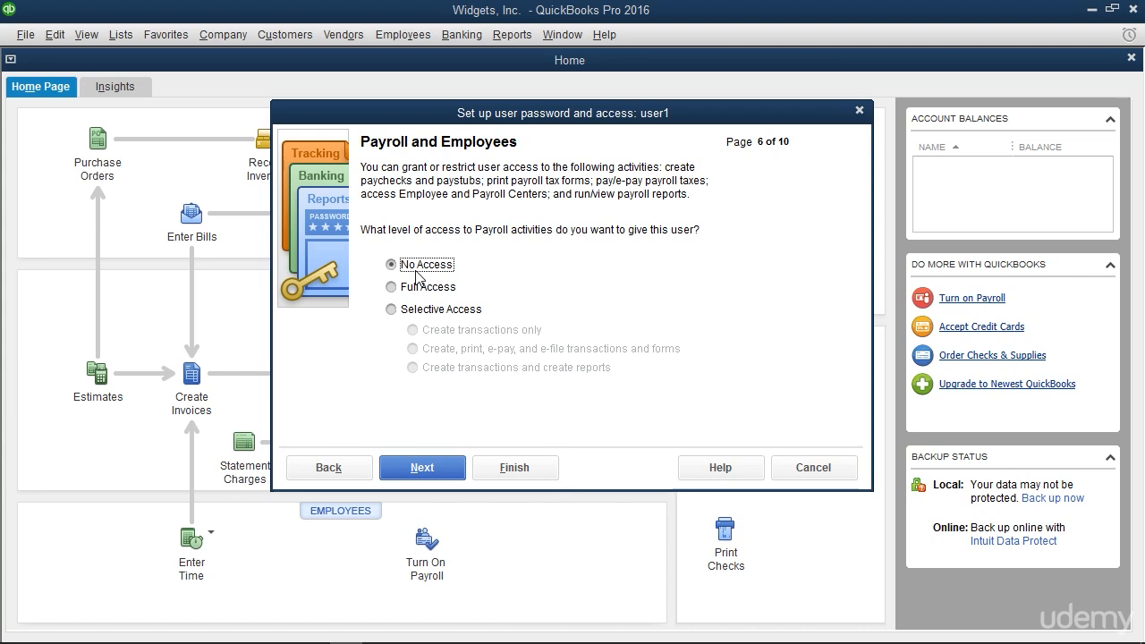
{"action": "left_click", "coordinate": [423, 472]}
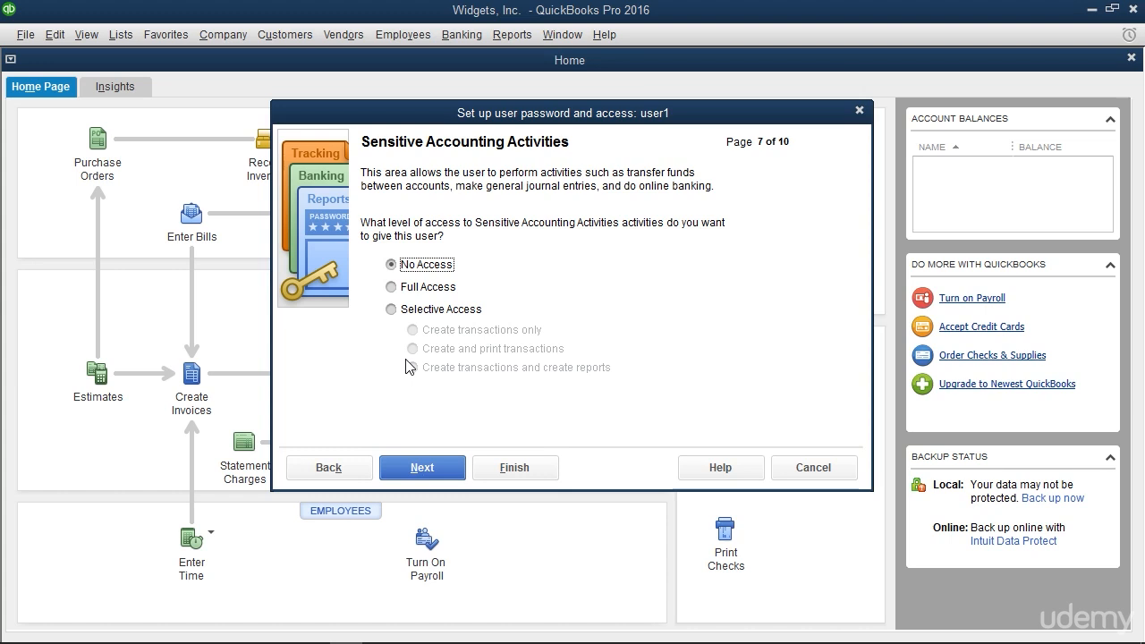
{"action": "left_click", "coordinate": [428, 467]}
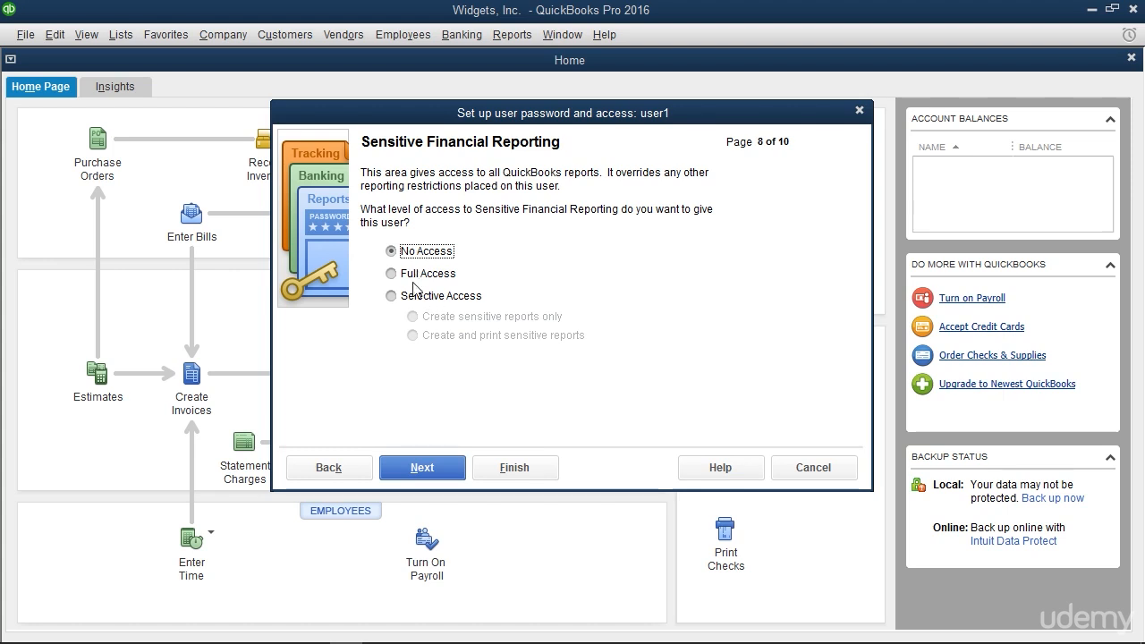
{"action": "left_click", "coordinate": [430, 470]}
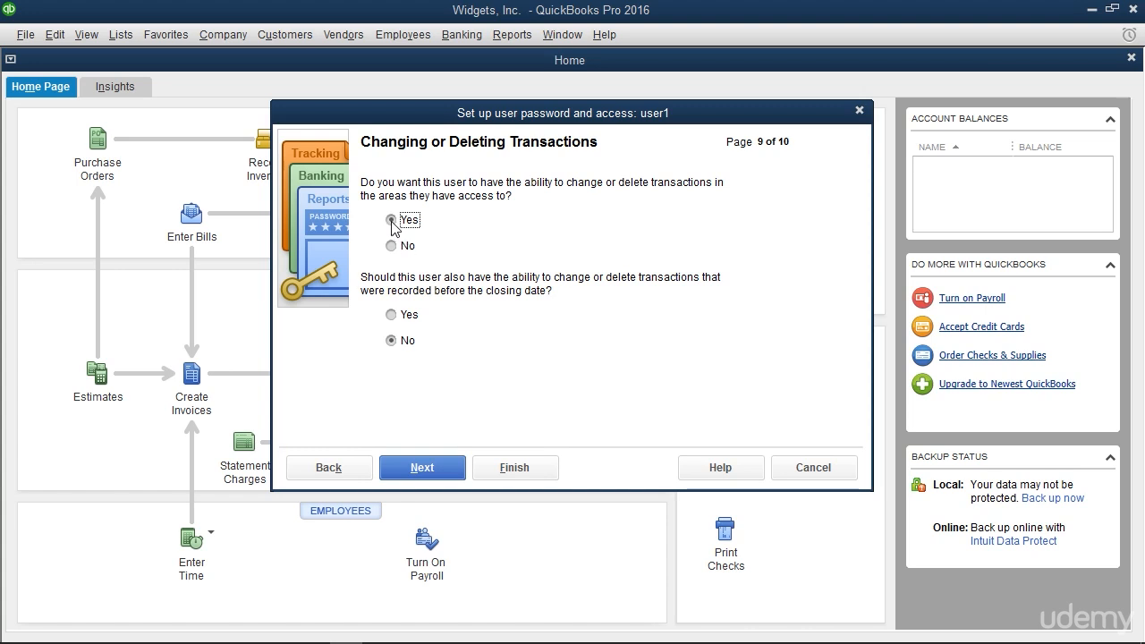
Let user1 change or delete transactions except those before the closing date, review the access summary, and finish the user setup
{"action": "left_click", "coordinate": [396, 341]}
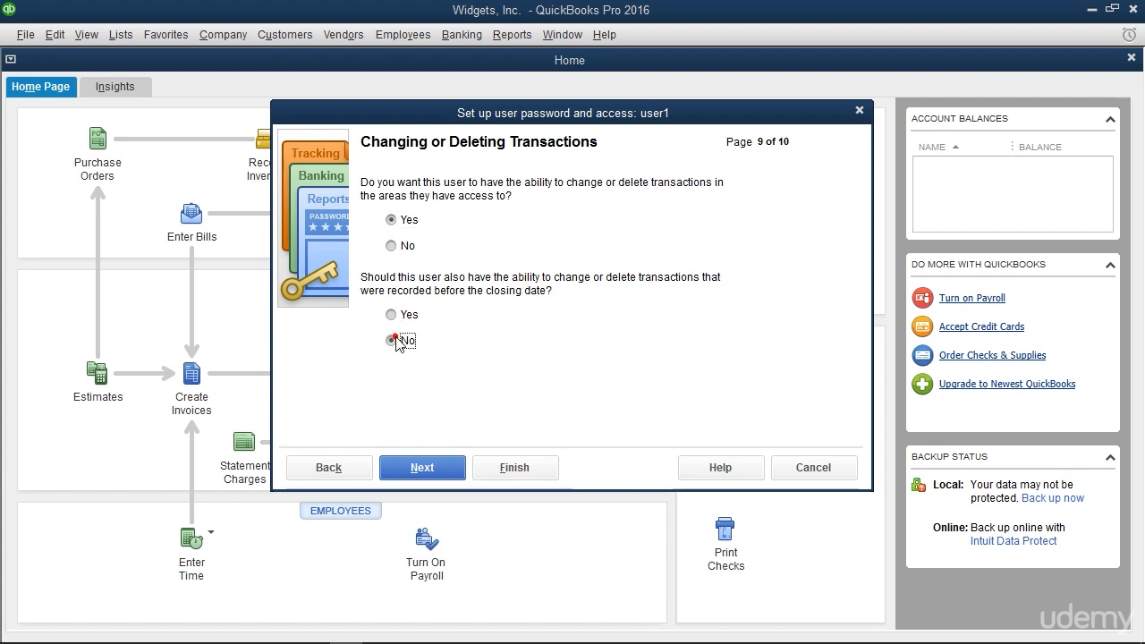
{"action": "left_click", "coordinate": [420, 469]}
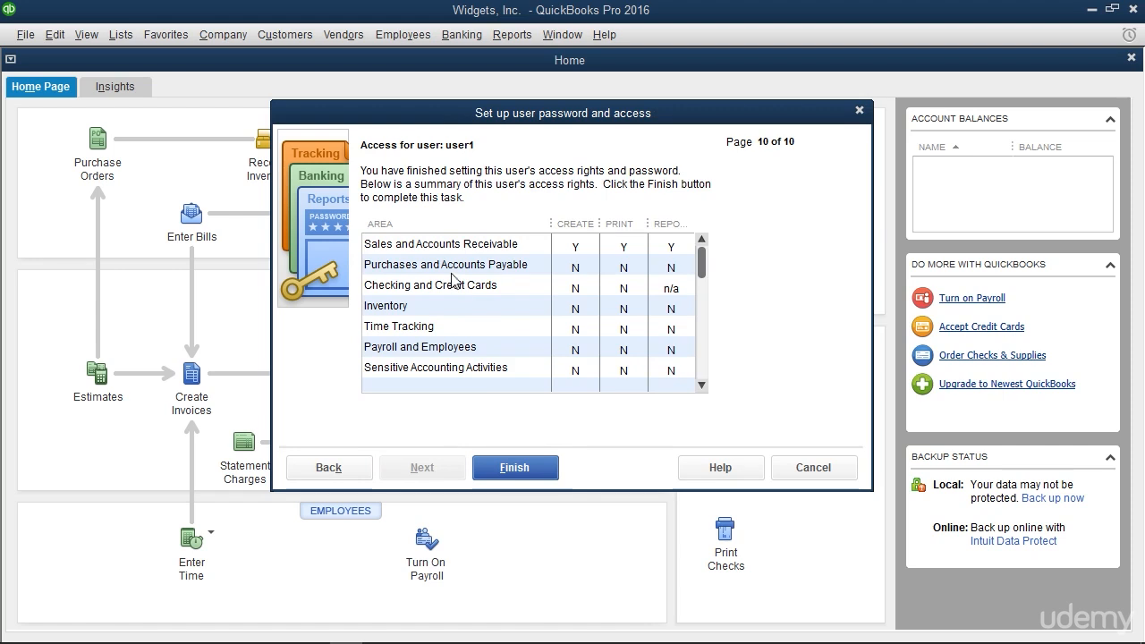
{"action": "scroll", "coordinate": [501, 284], "scroll_direction": "down", "scroll_amount": 1}
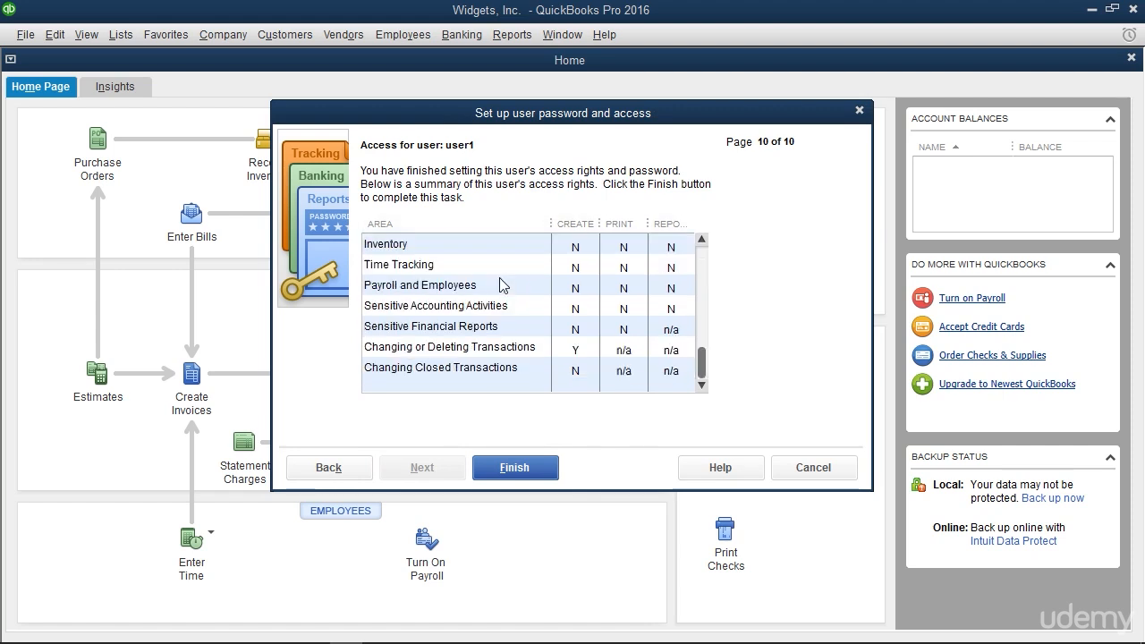
{"action": "left_click", "coordinate": [524, 458]}
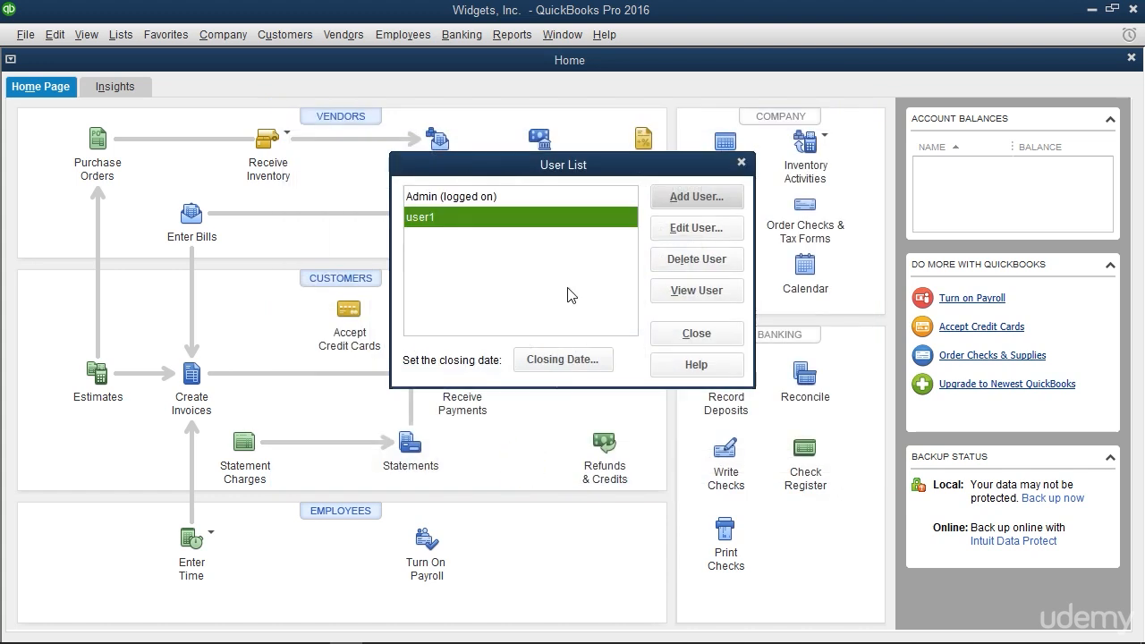
Open user1's name and password settings for editing, and leave them without making changes
{"action": "left_click", "coordinate": [517, 218]}
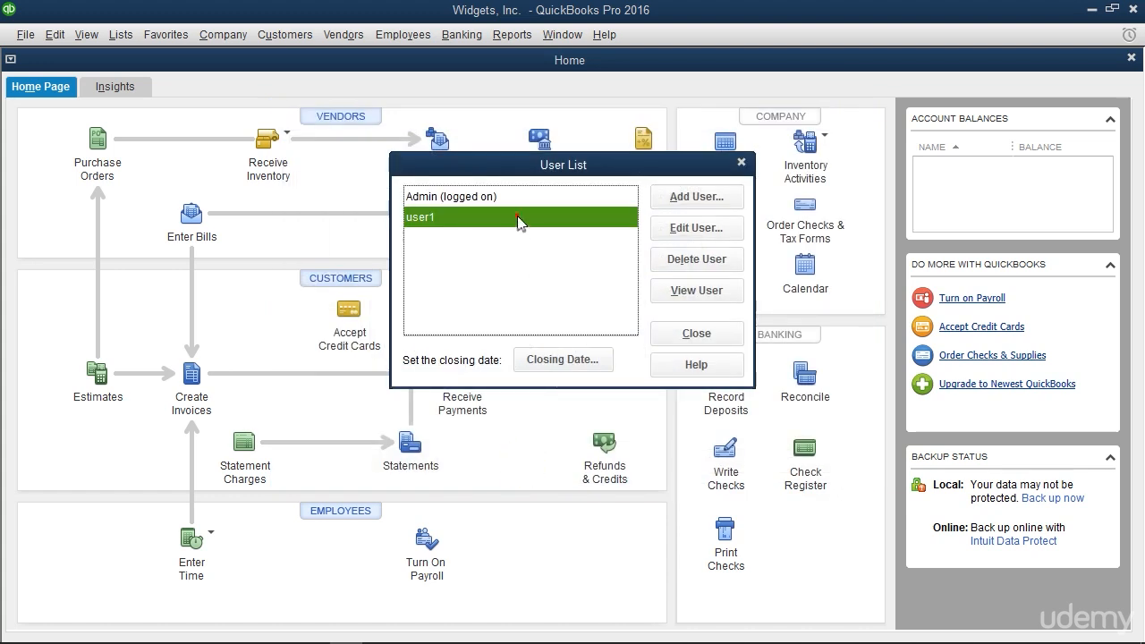
{"action": "left_click", "coordinate": [682, 229]}
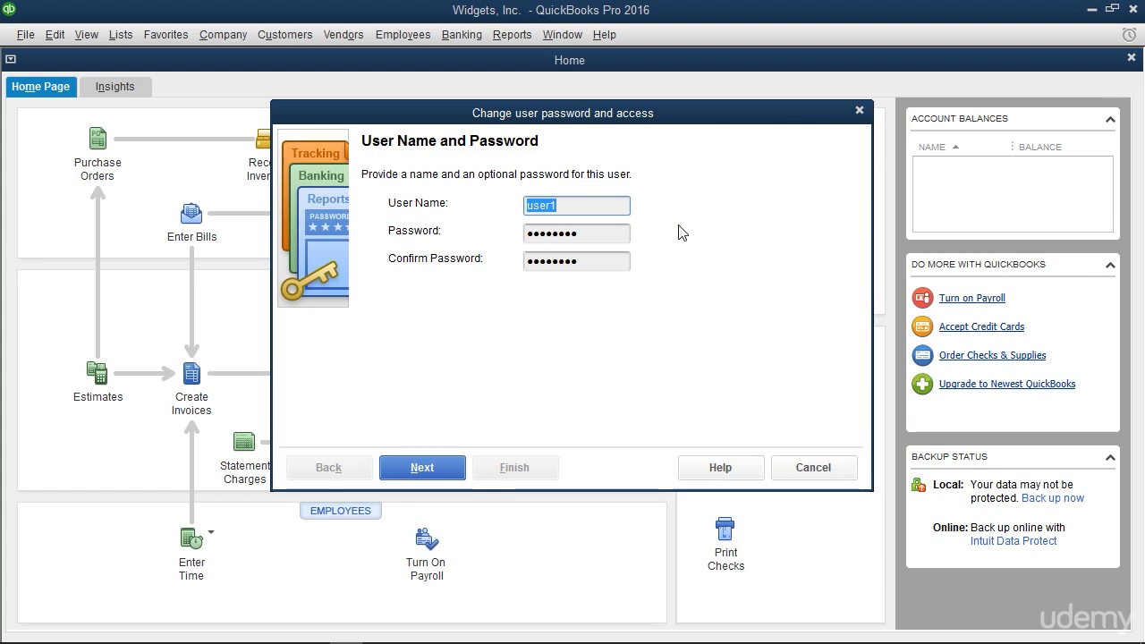
{"action": "left_click", "coordinate": [780, 470]}
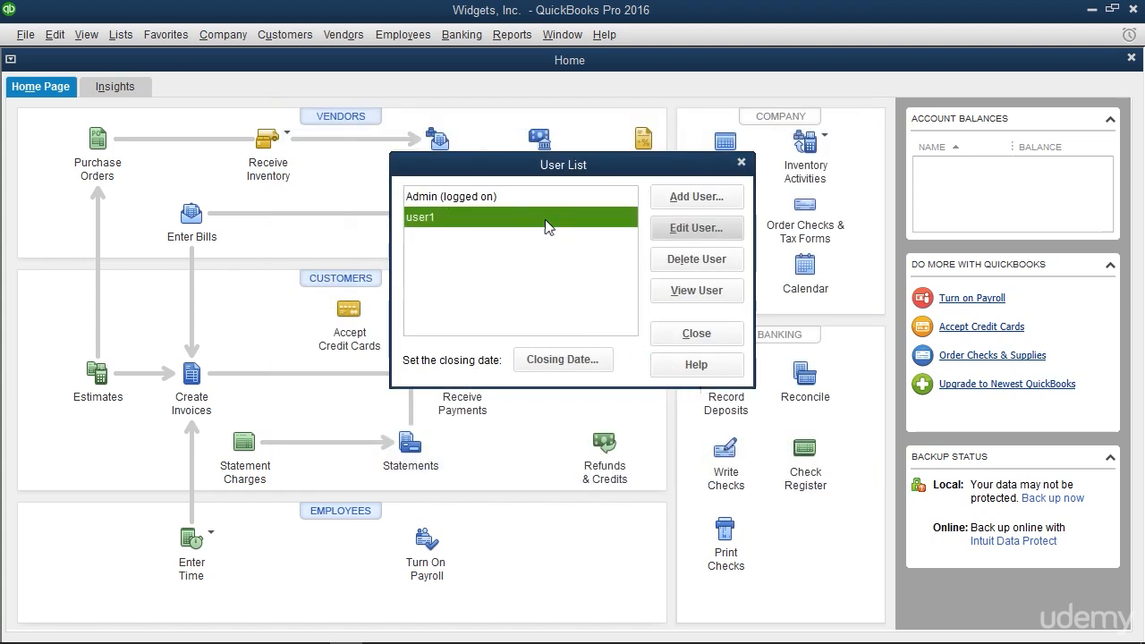
Delete user1 from the company file's users and close the user list
{"action": "left_click", "coordinate": [664, 263]}
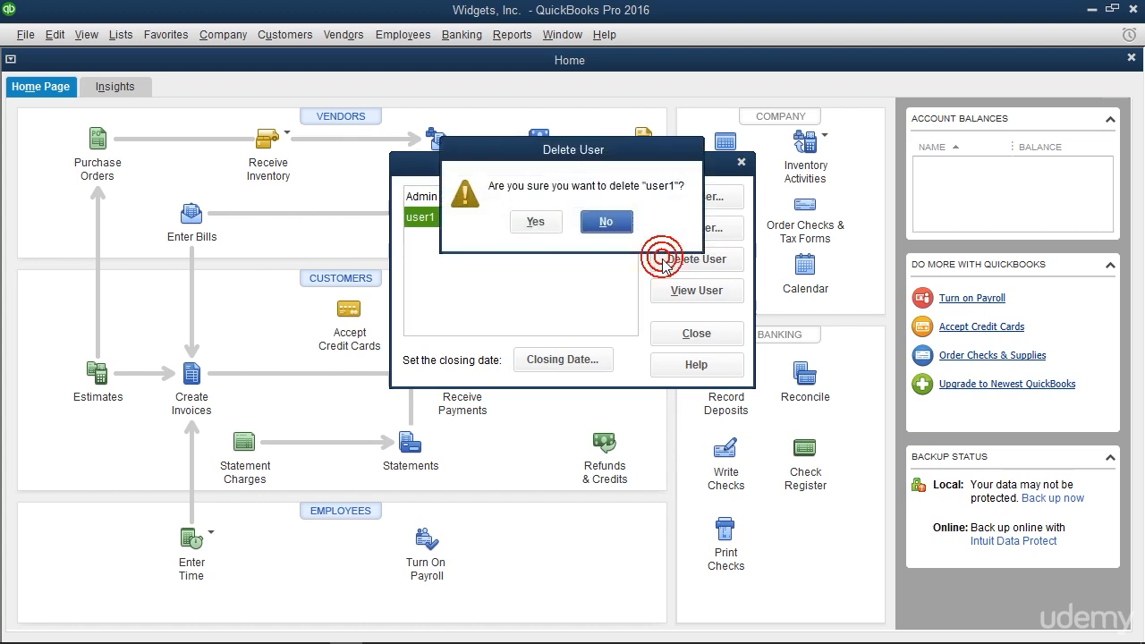
{"action": "left_click", "coordinate": [534, 223]}
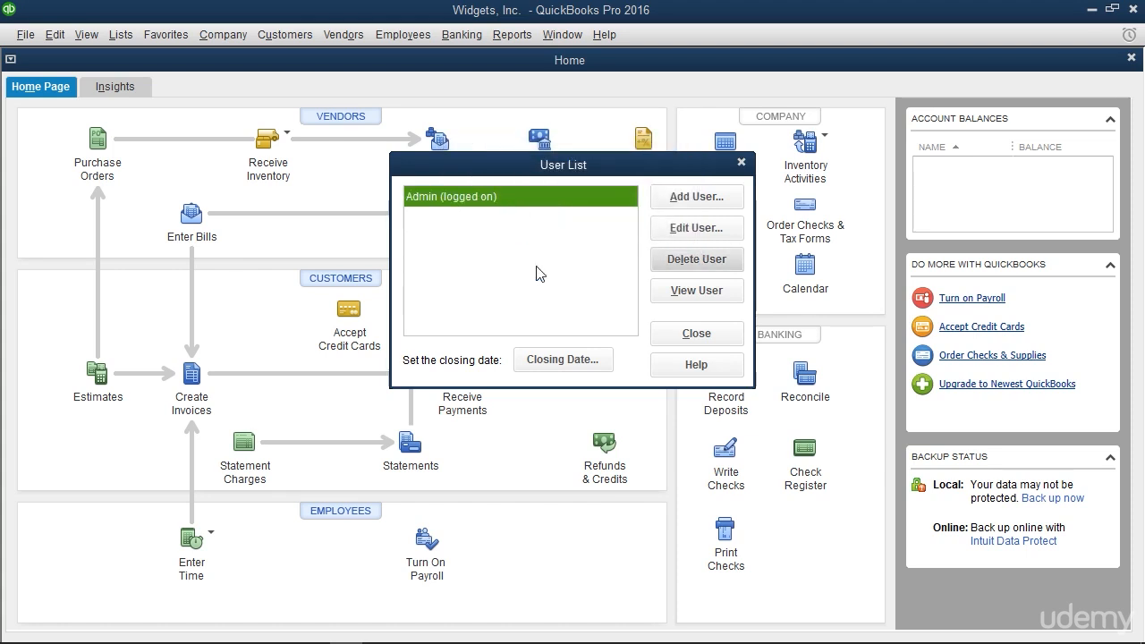
{"action": "left_click", "coordinate": [680, 338]}
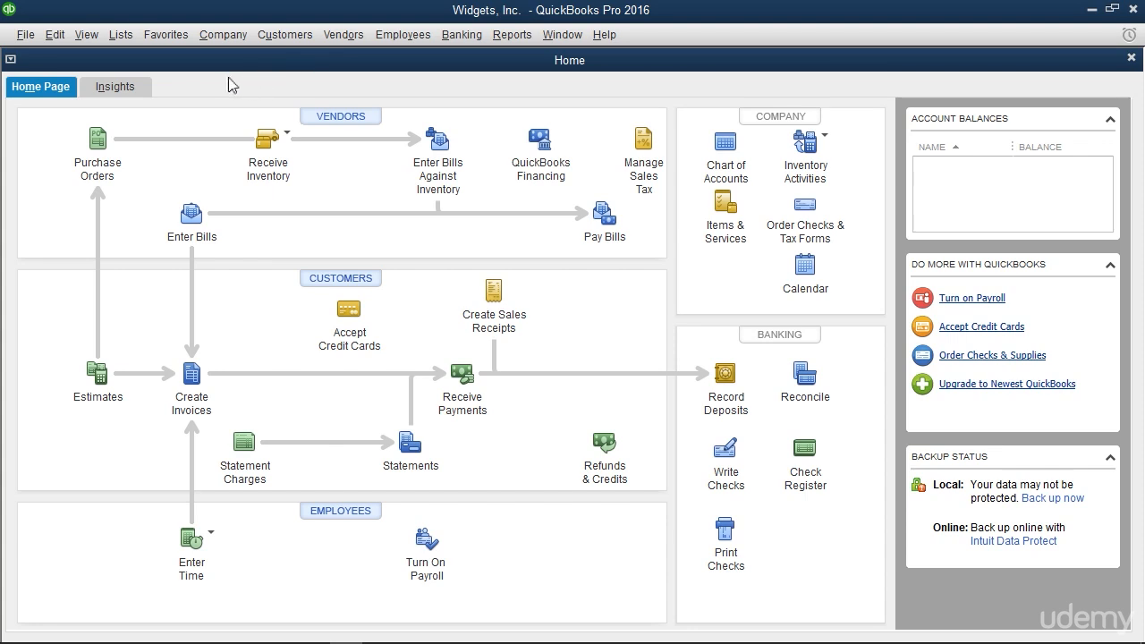
Close the Widgets, Inc. company file
{"action": "left_click", "coordinate": [25, 34]}
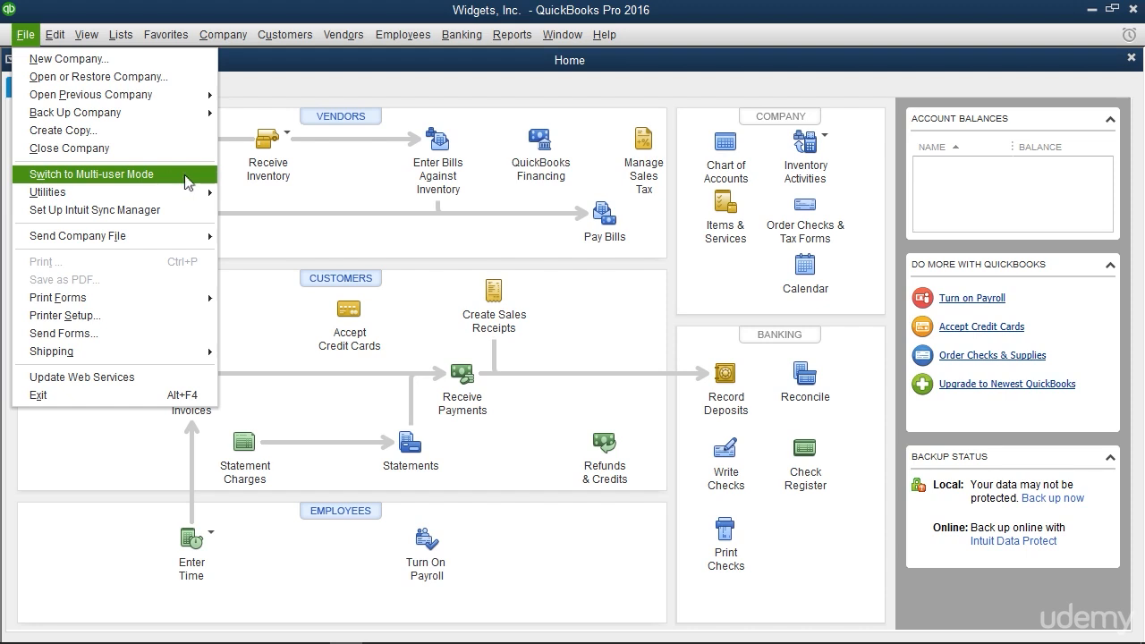
{"action": "left_click", "coordinate": [247, 134]}
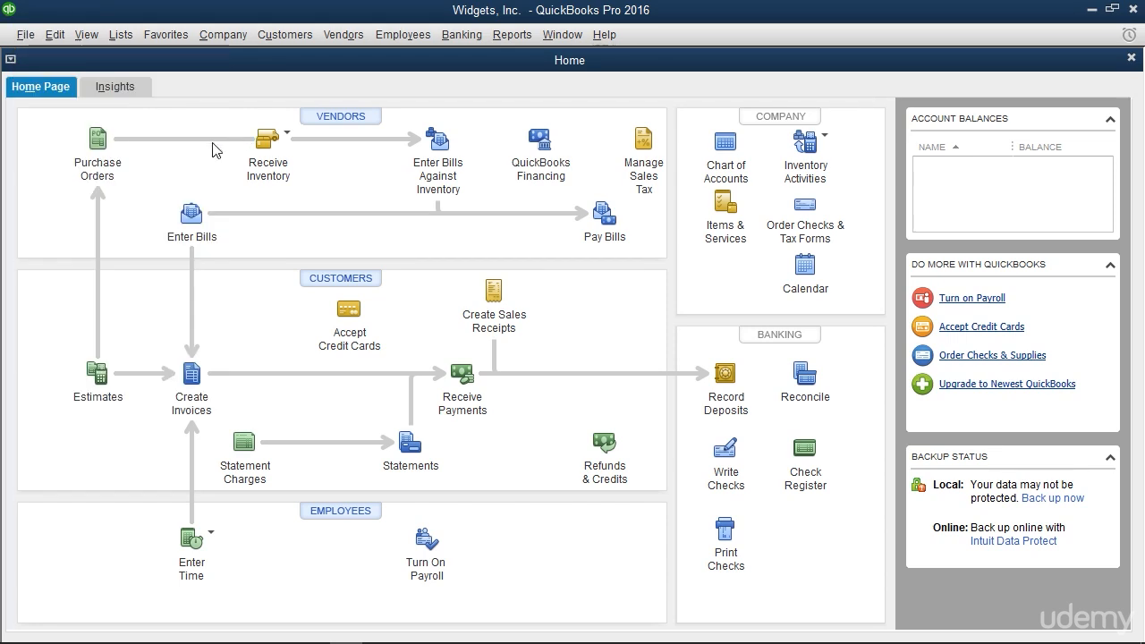
{"action": "left_click", "coordinate": [25, 35]}
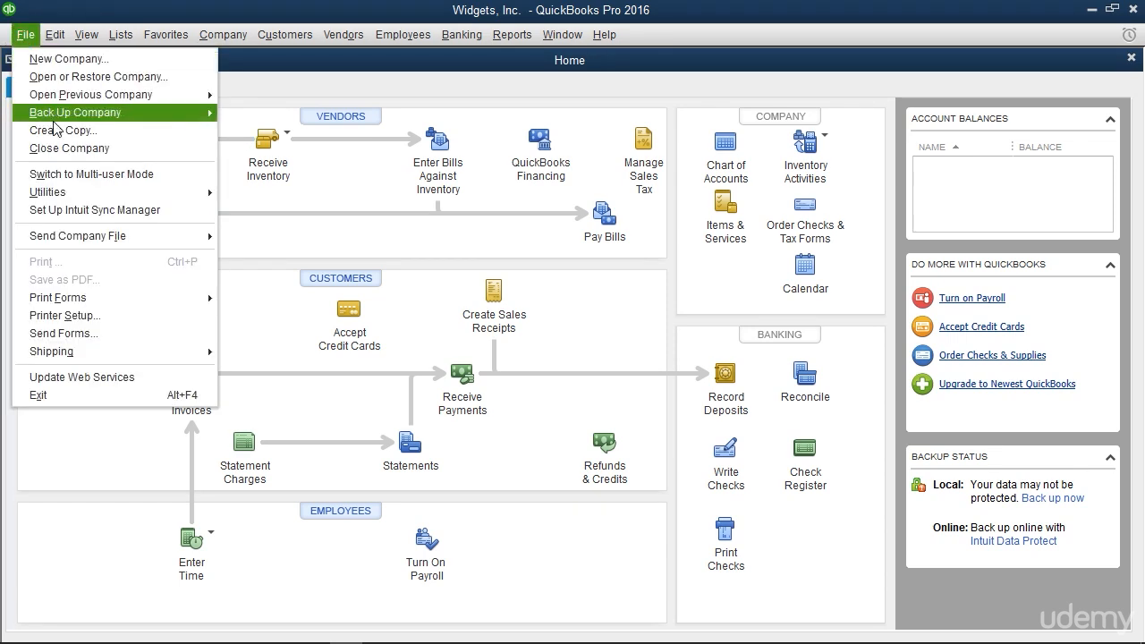
{"action": "left_click", "coordinate": [59, 149]}
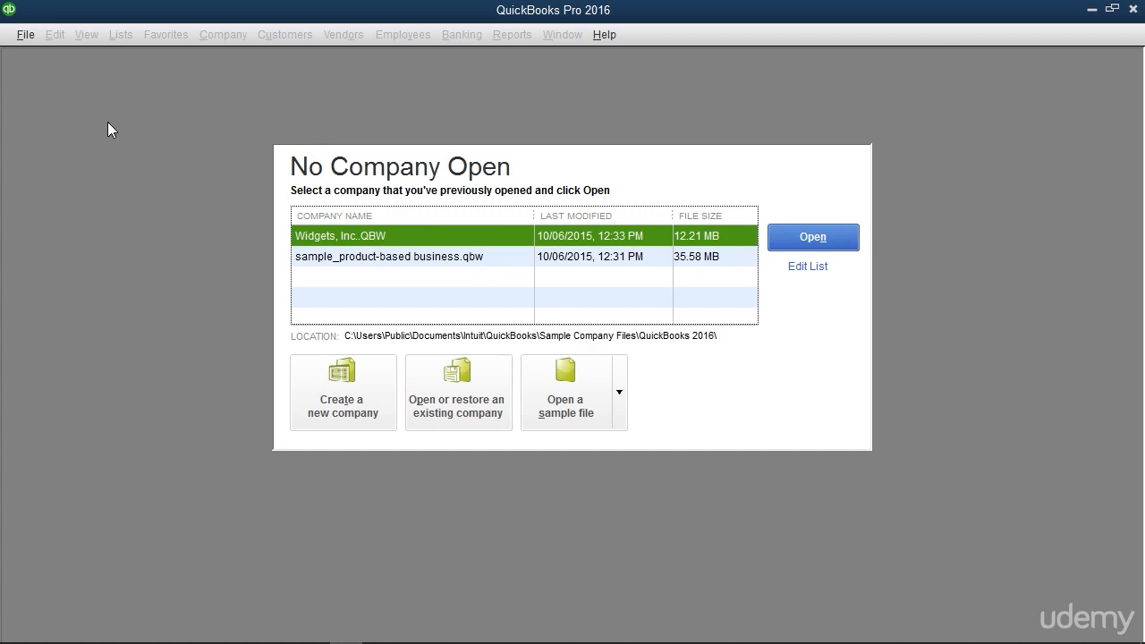
Open the existing regular company file Widgets, Inc. from the QuickBooks 2016 folder
{"action": "left_click", "coordinate": [15, 35]}
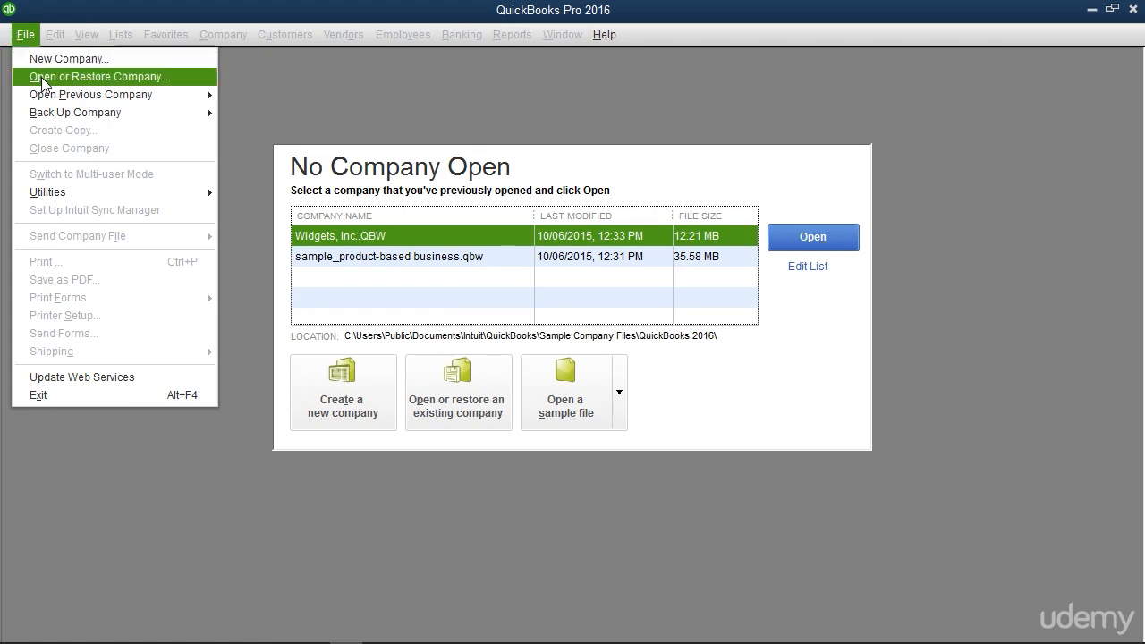
{"action": "left_click", "coordinate": [316, 92]}
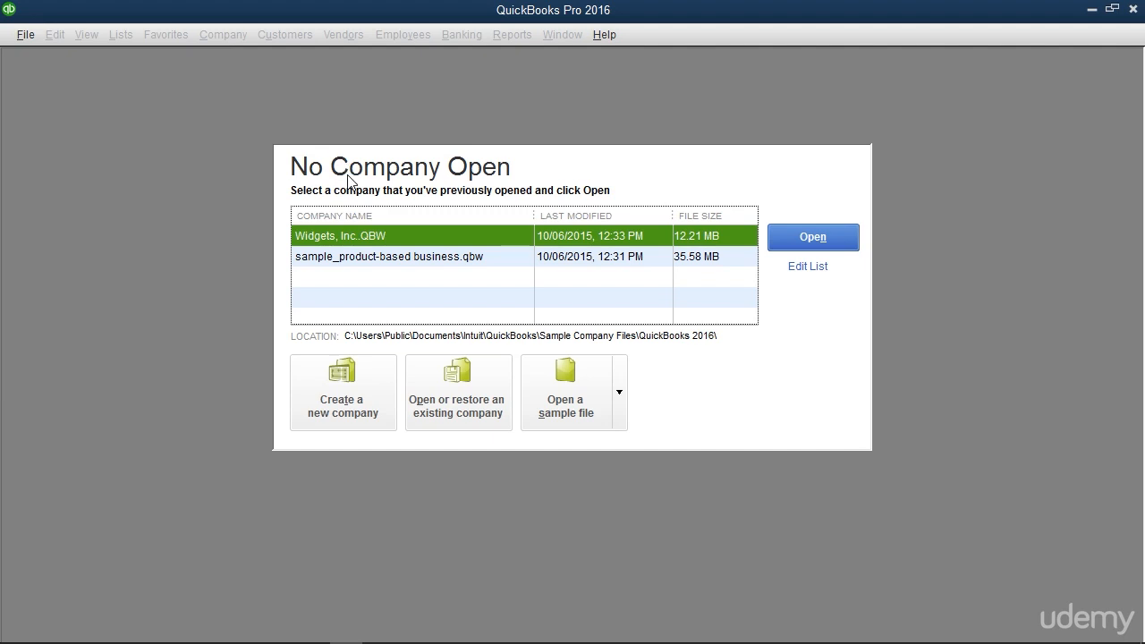
{"action": "left_click", "coordinate": [443, 407]}
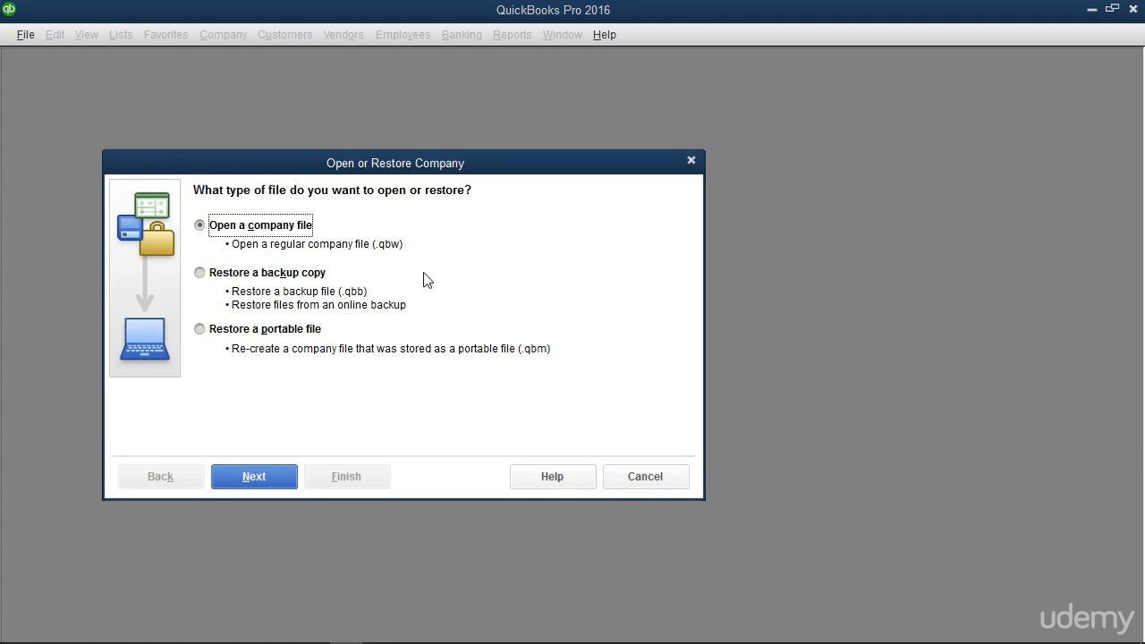
{"action": "left_click", "coordinate": [268, 225]}
{"action": "left_click", "coordinate": [274, 475]}
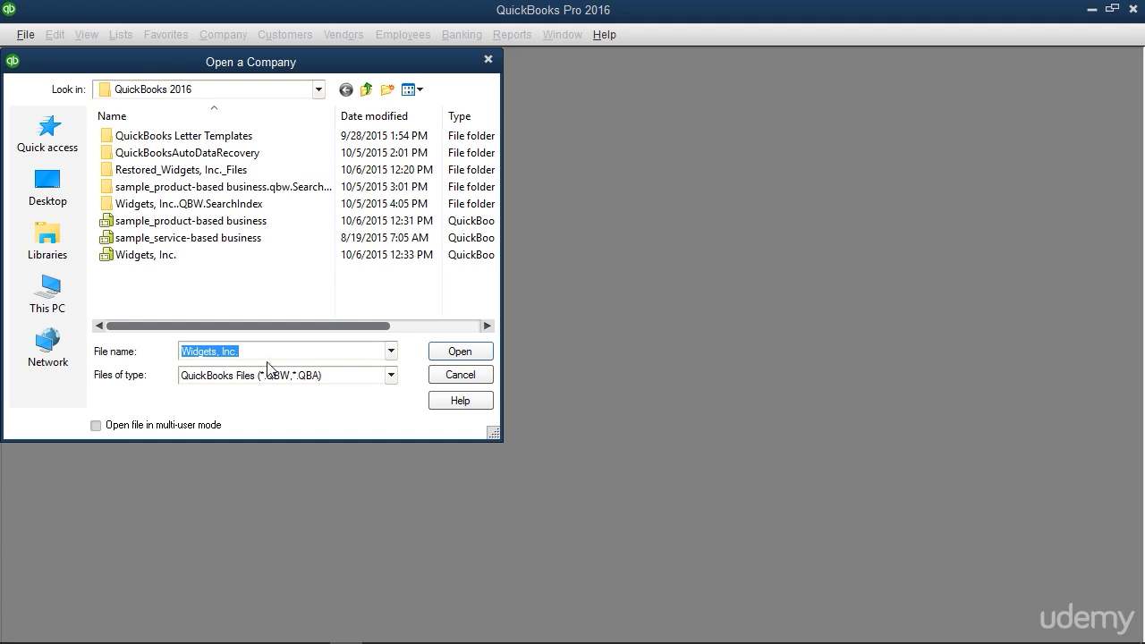
{"action": "double_click", "coordinate": [161, 257]}
{"action": "left_click", "coordinate": [159, 259]}
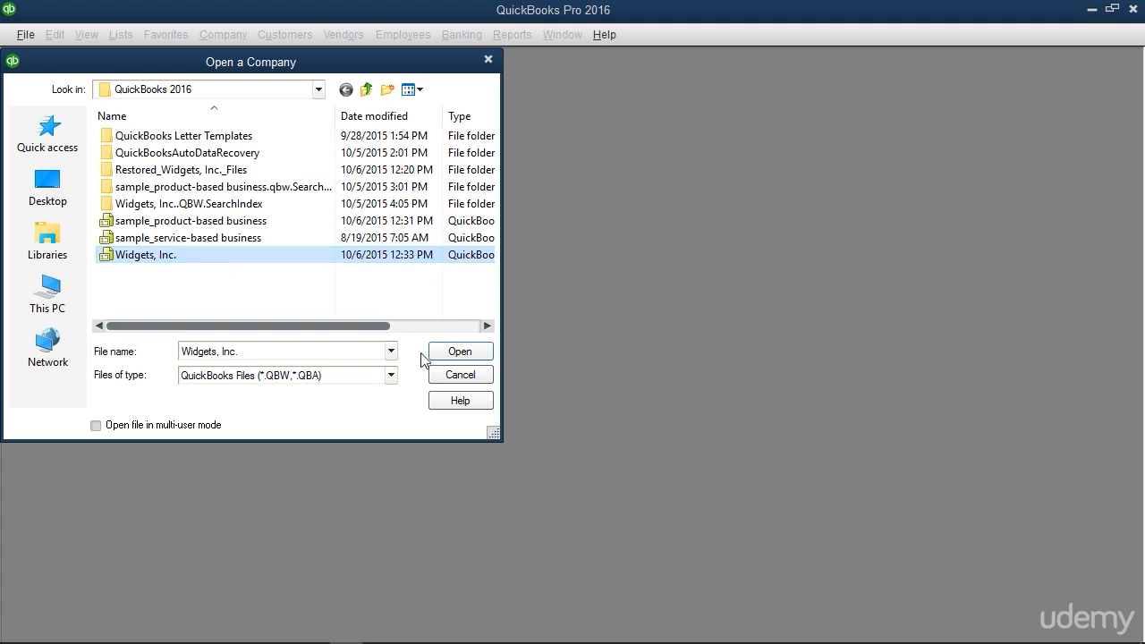
{"action": "left_click", "coordinate": [449, 351]}
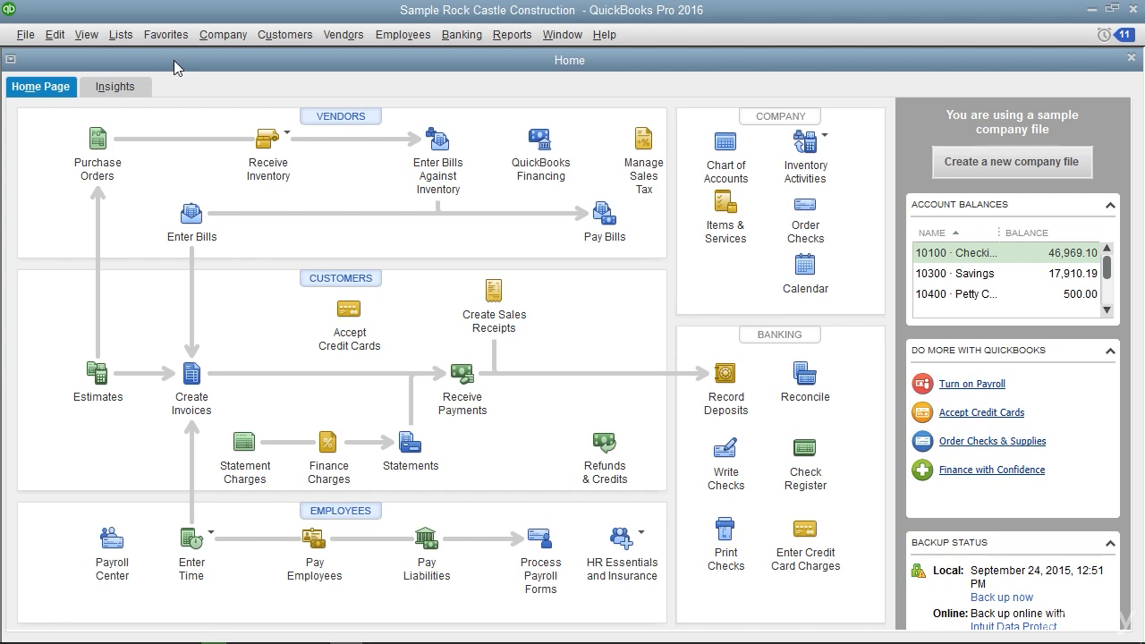
View the chart of accounts in the Sample Rock Castle Construction company and close it
{"action": "left_click", "coordinate": [121, 35]}
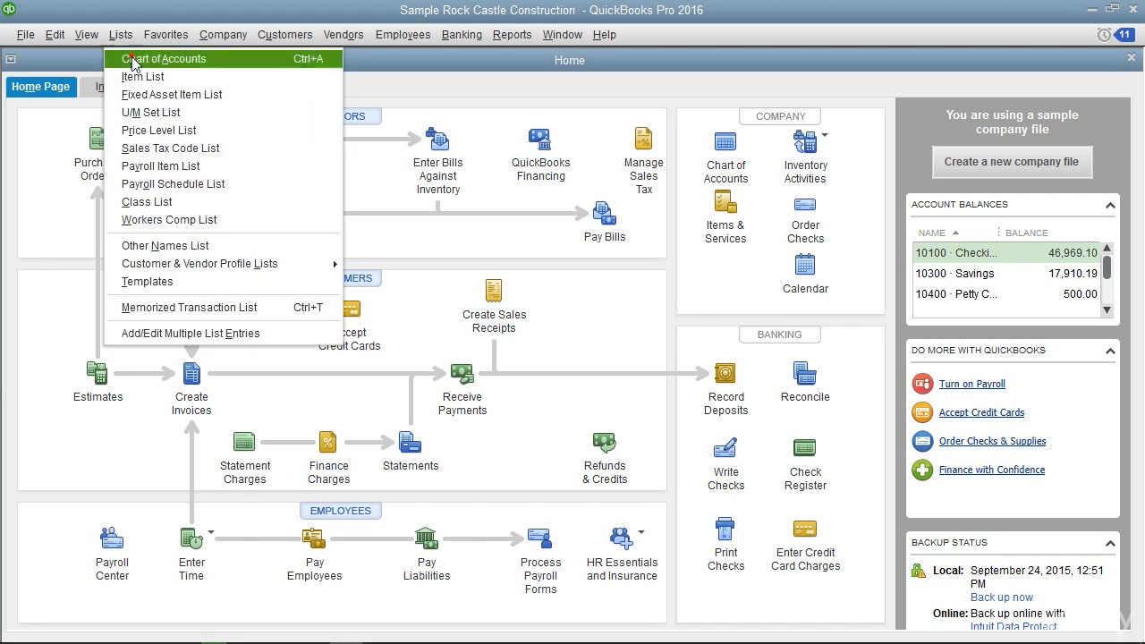
{"action": "left_click", "coordinate": [132, 57]}
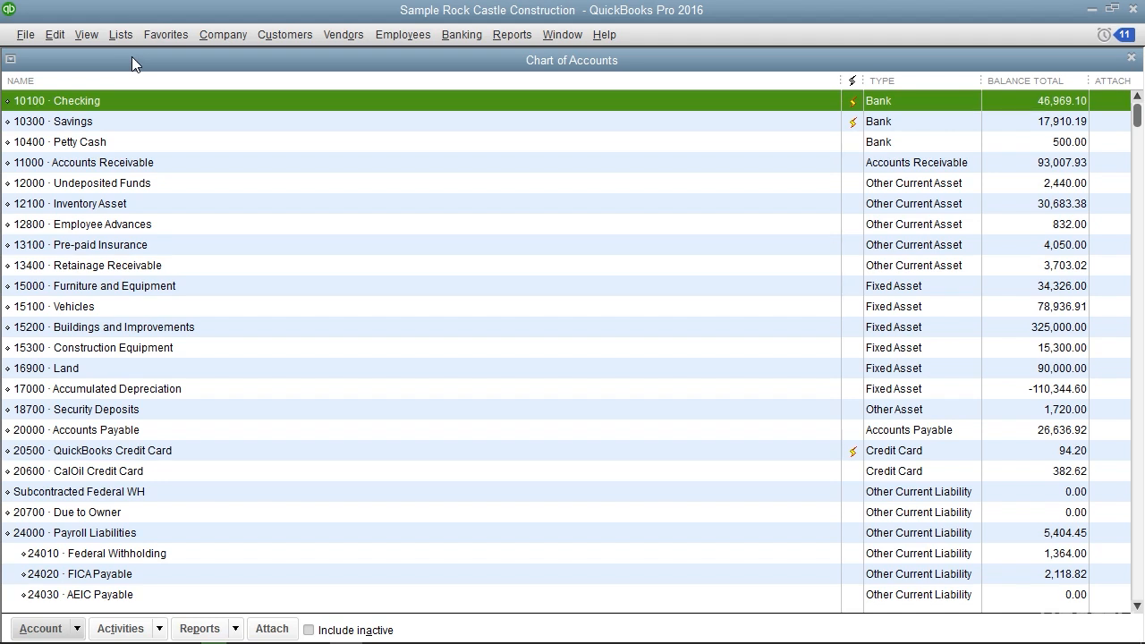
{"action": "left_click", "coordinate": [1133, 59]}
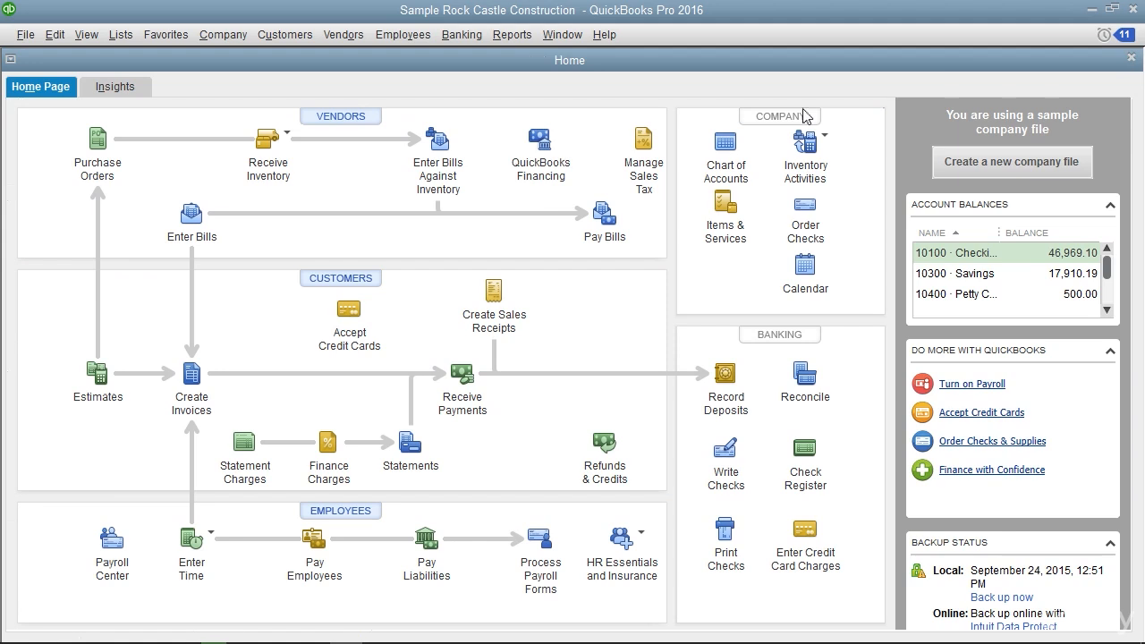
Open the Customer Center of the sample company and examine the options for adding customers and jobs
{"action": "left_click", "coordinate": [369, 283]}
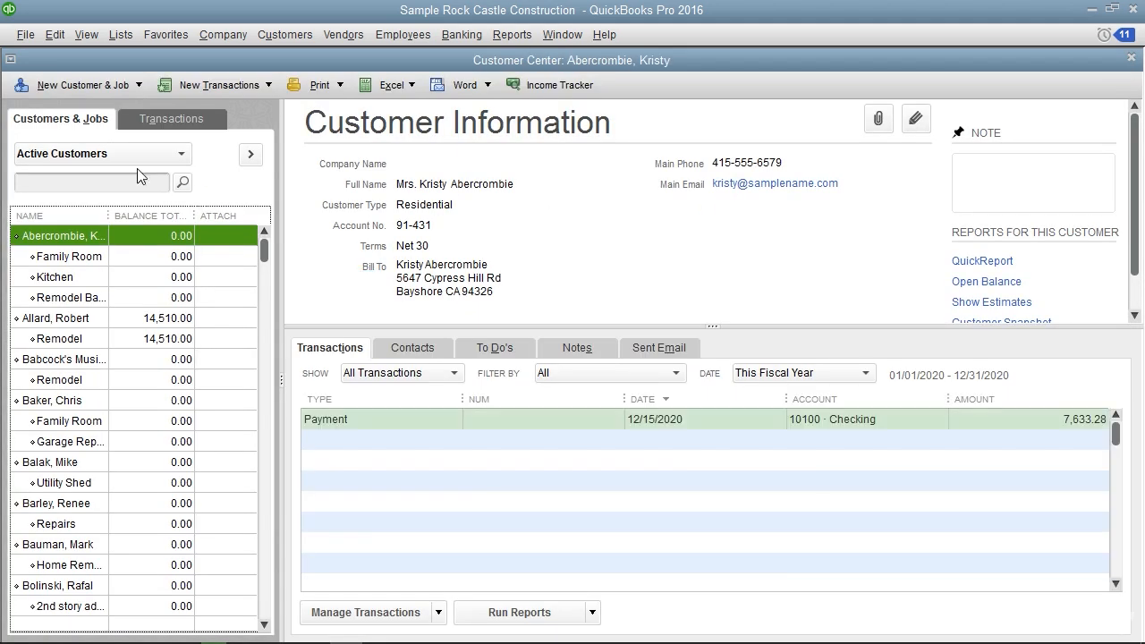
{"action": "left_click", "coordinate": [136, 88]}
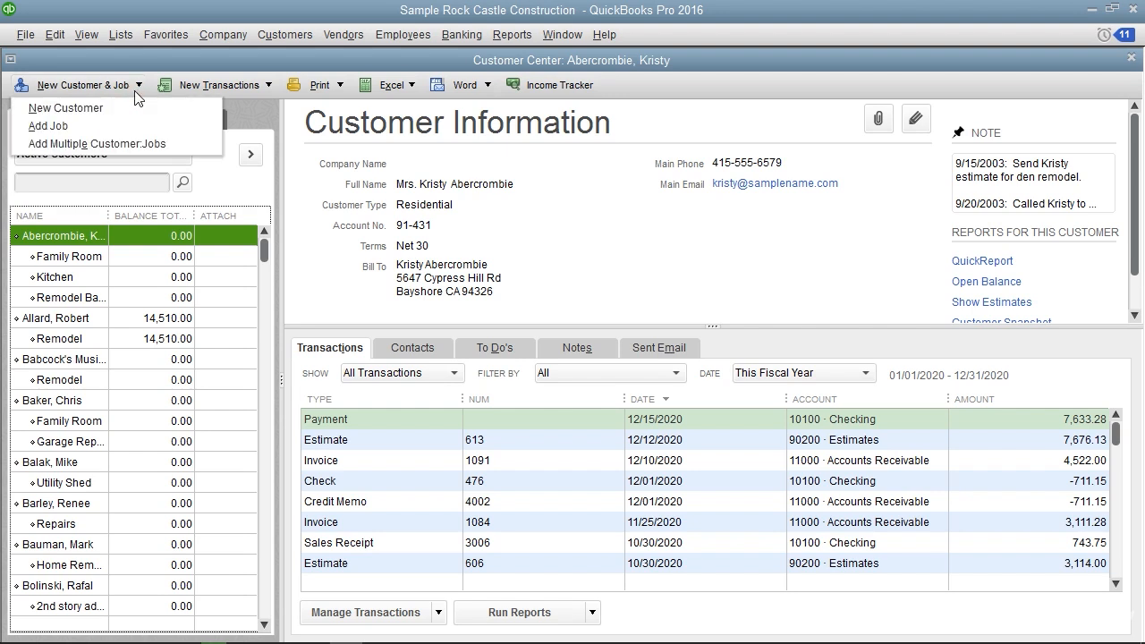
{"action": "left_click", "coordinate": [135, 91]}
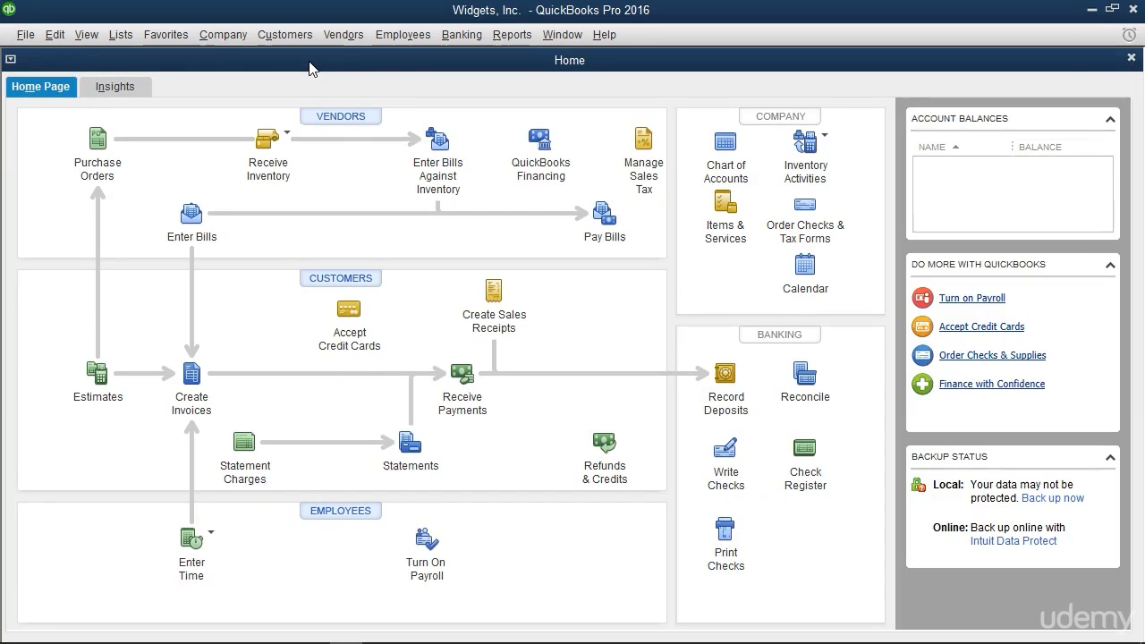
Open the Widgets, Inc. chart of accounts, look through its accounts, and display the account management options
{"action": "left_click", "coordinate": [128, 42]}
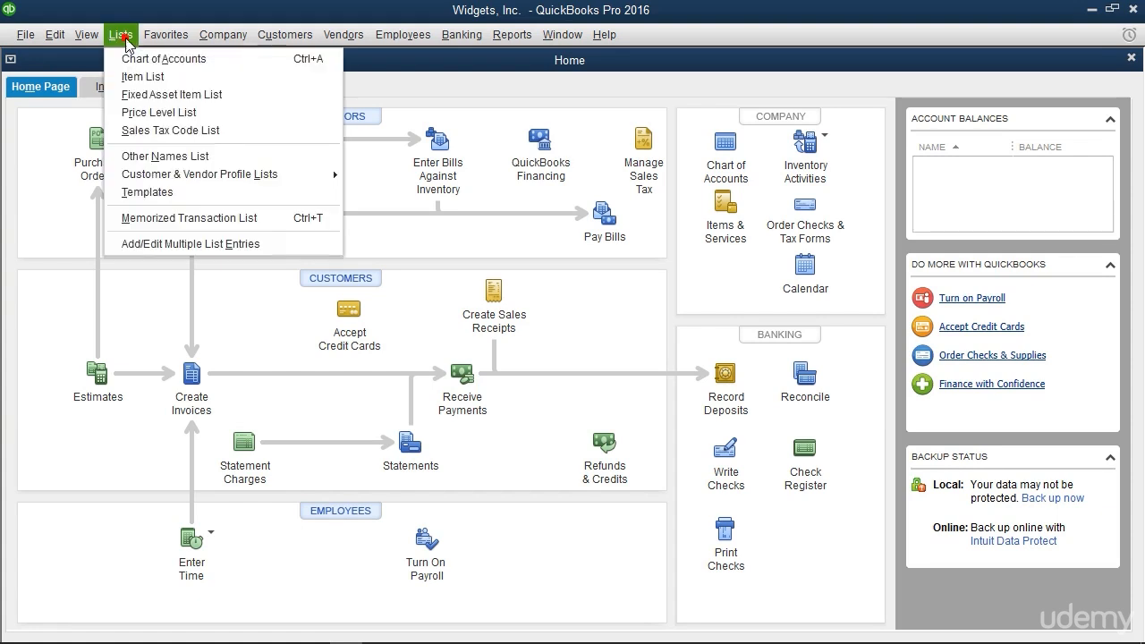
{"action": "left_click", "coordinate": [139, 60]}
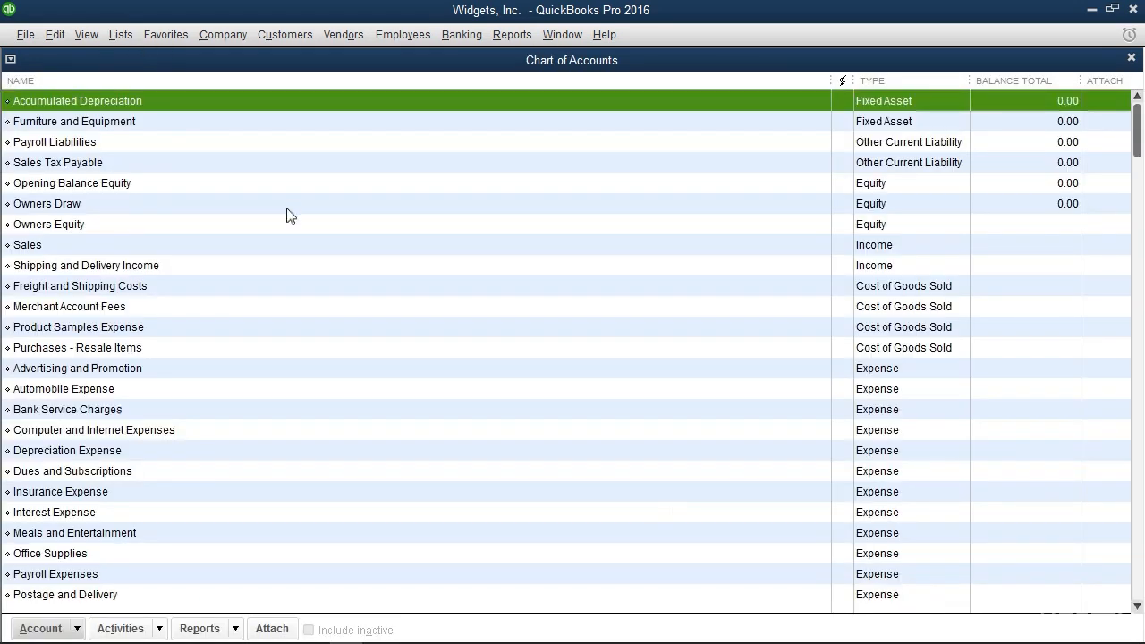
{"action": "scroll", "coordinate": [288, 214], "scroll_direction": "down", "scroll_amount": 3}
{"action": "scroll", "coordinate": [288, 215], "scroll_direction": "up", "scroll_amount": 3}
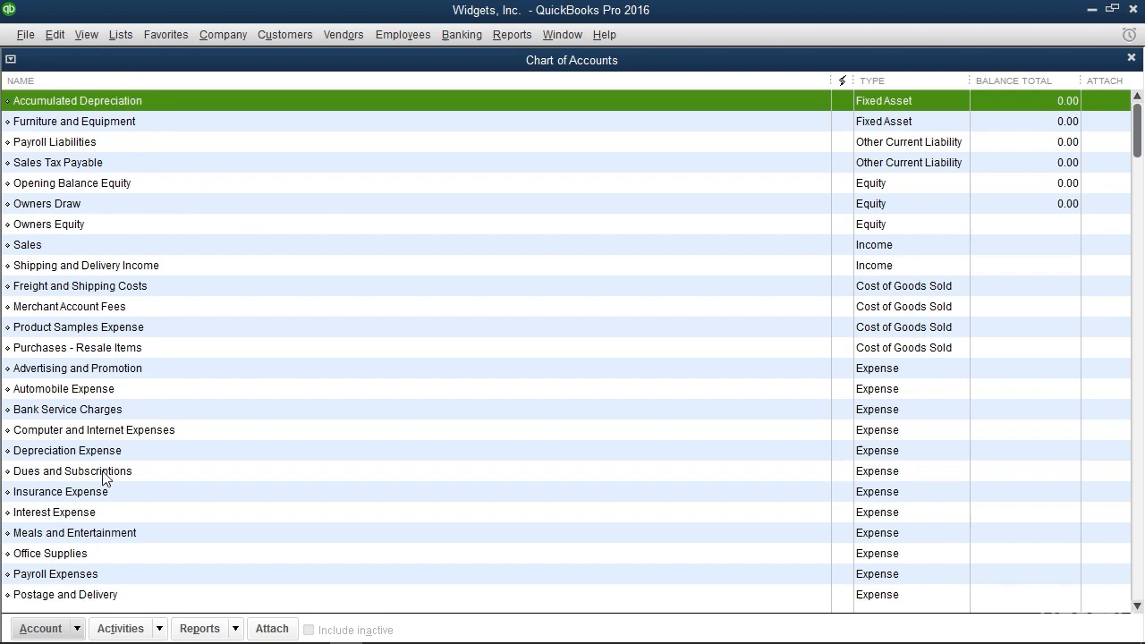
{"action": "left_click", "coordinate": [75, 633]}
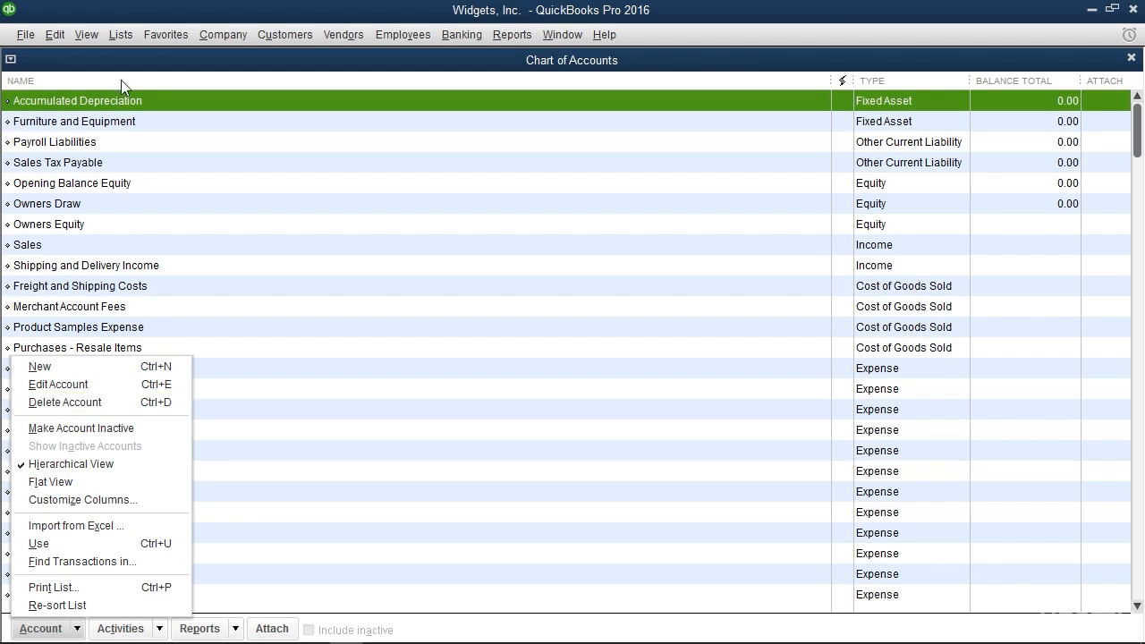
{"action": "left_click", "coordinate": [124, 34]}
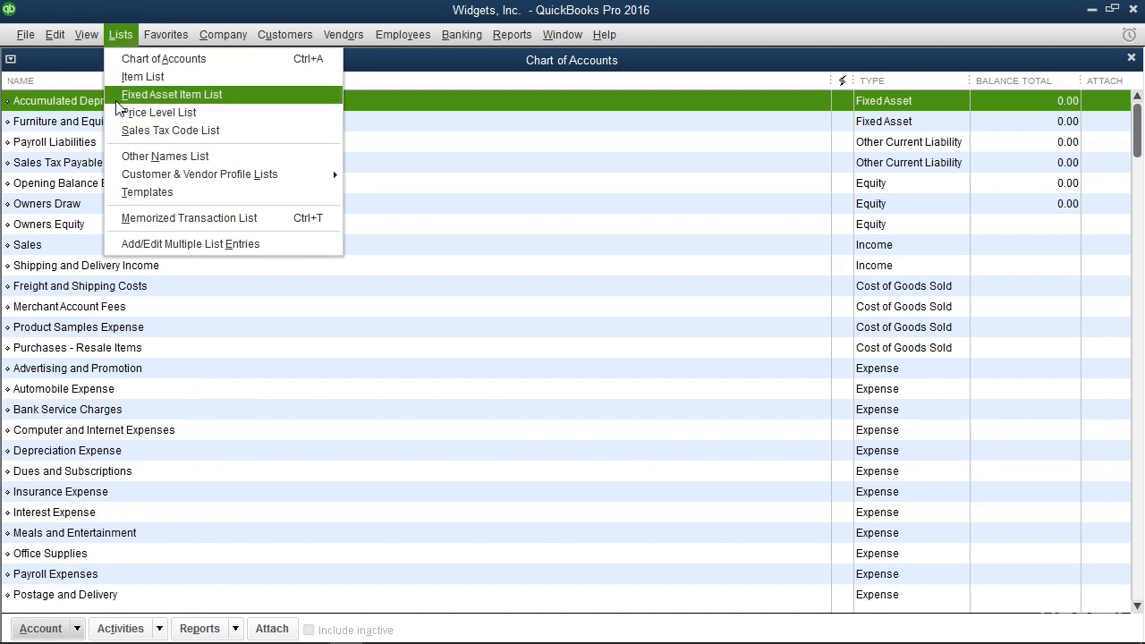
{"action": "left_click", "coordinate": [115, 35]}
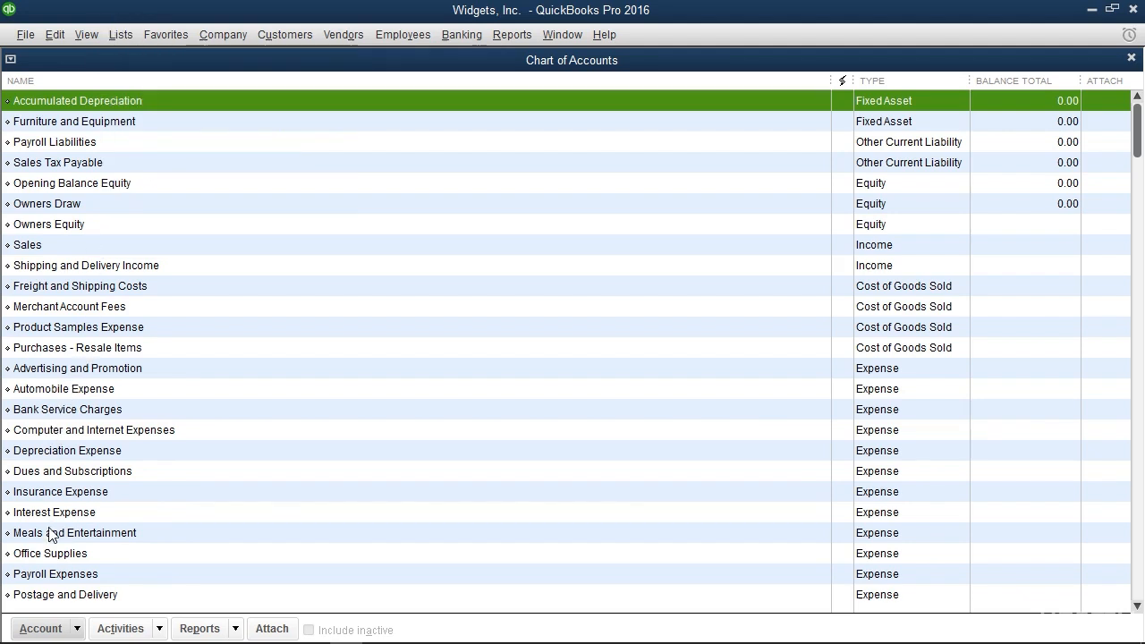
{"action": "left_click", "coordinate": [42, 628]}
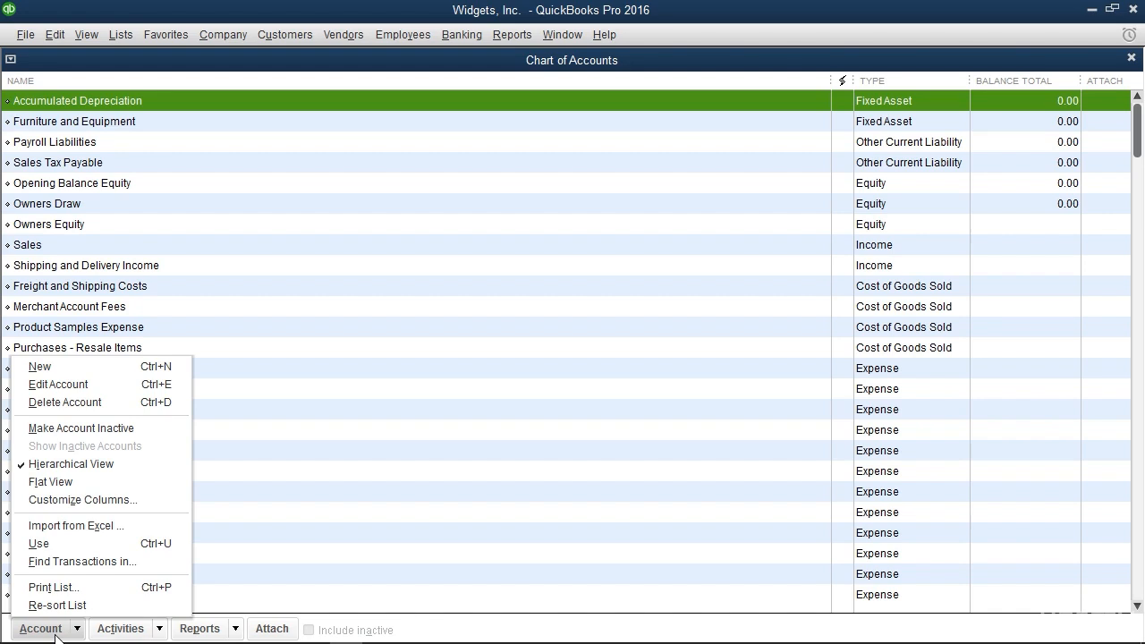
{"action": "left_click", "coordinate": [55, 631]}
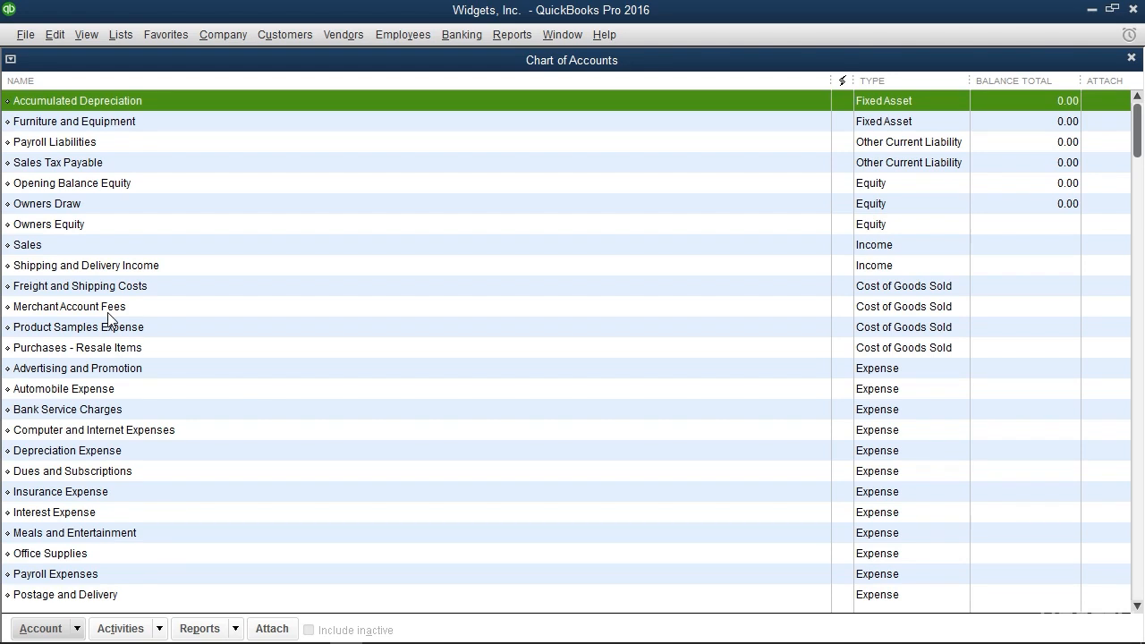
Start adding a new account to the chart of accounts with Bank as its account type
{"action": "left_click", "coordinate": [66, 629]}
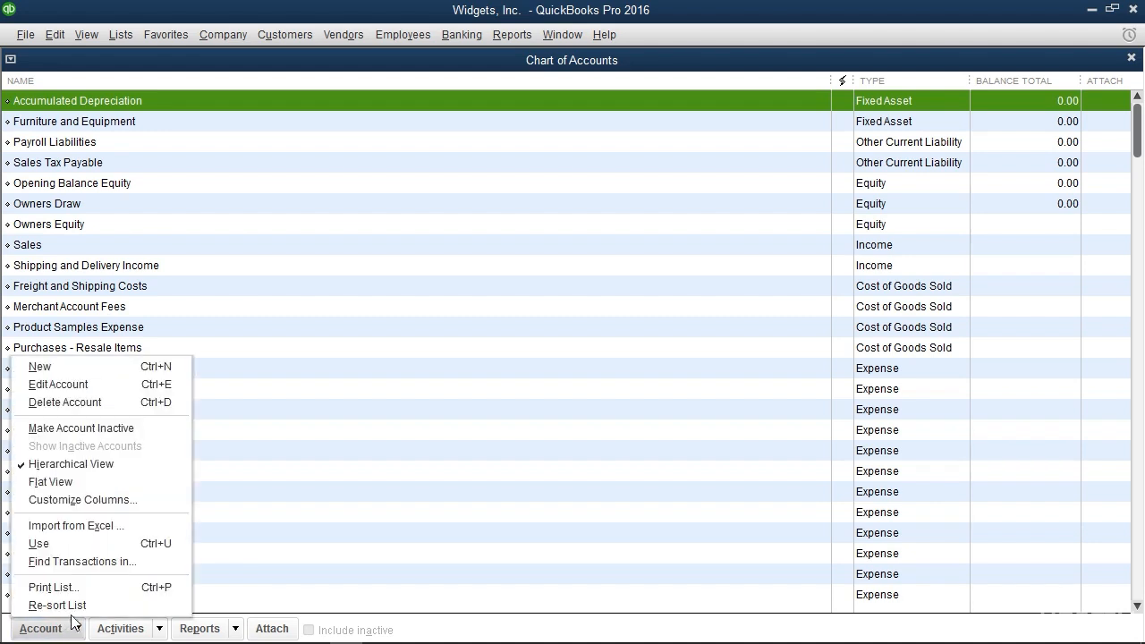
{"action": "left_click", "coordinate": [106, 369]}
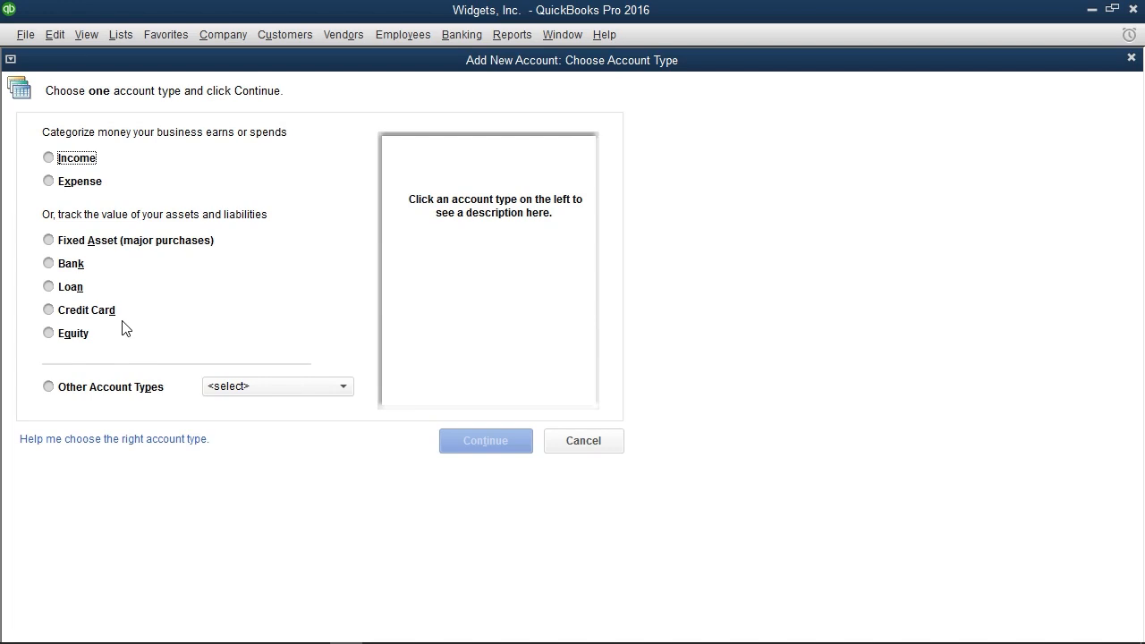
{"action": "left_click", "coordinate": [64, 266]}
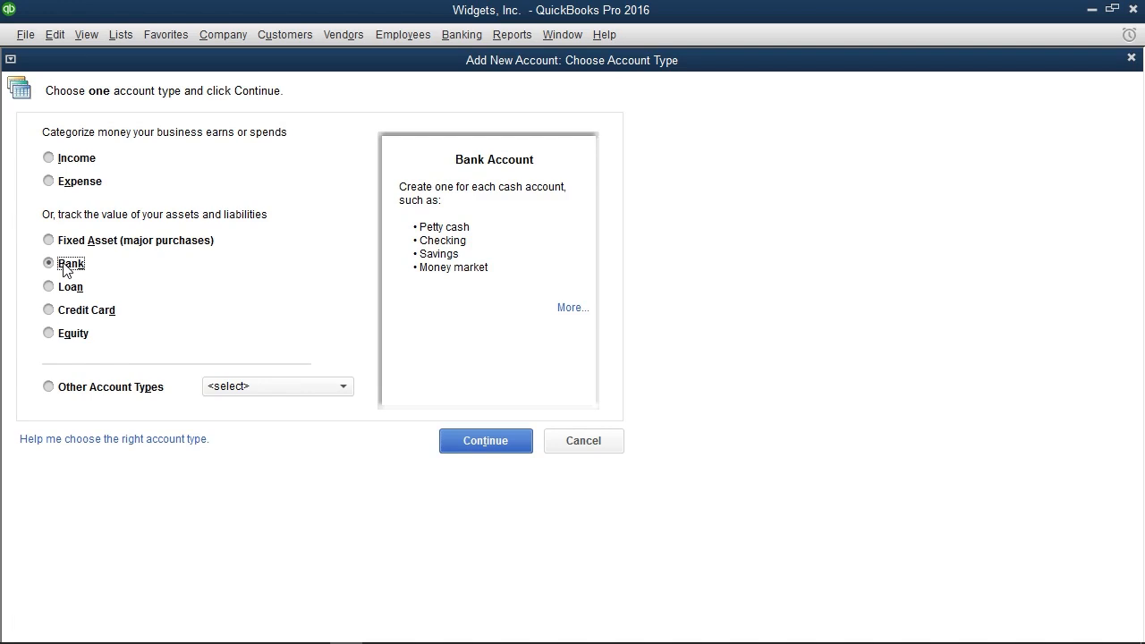
{"action": "left_click", "coordinate": [465, 441]}
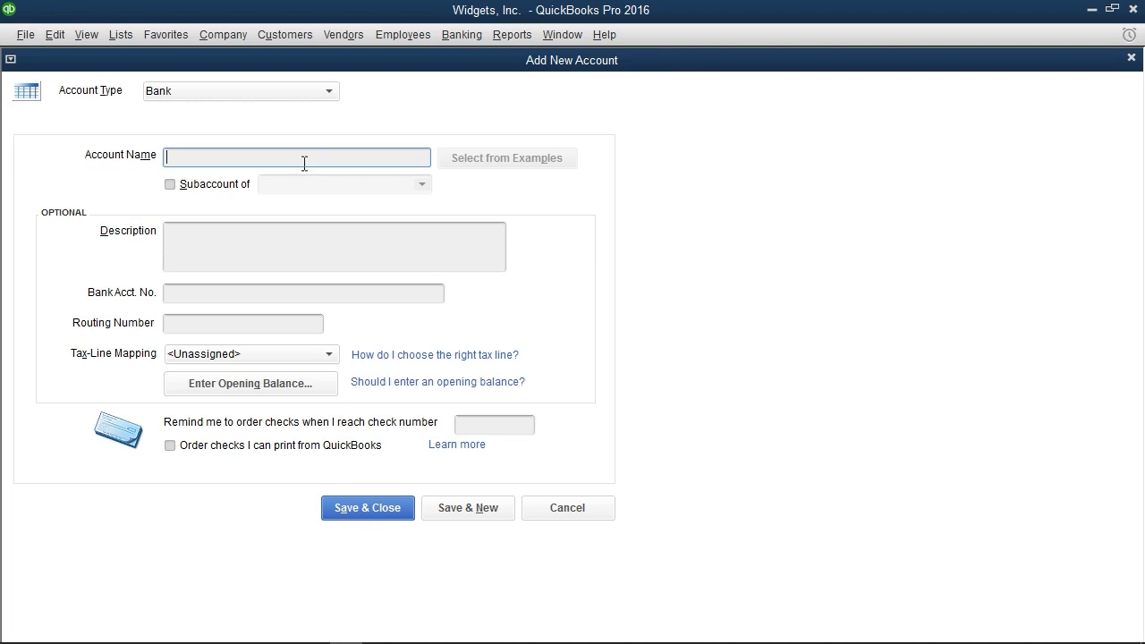
{"action": "left_click", "coordinate": [328, 91]}
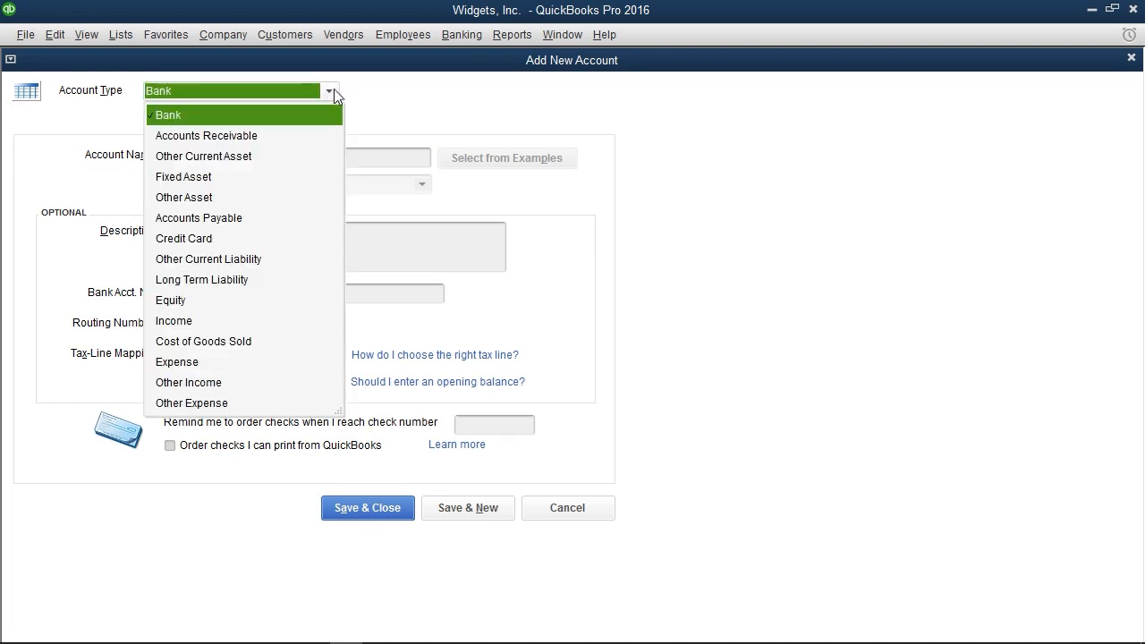
{"action": "left_click", "coordinate": [389, 104]}
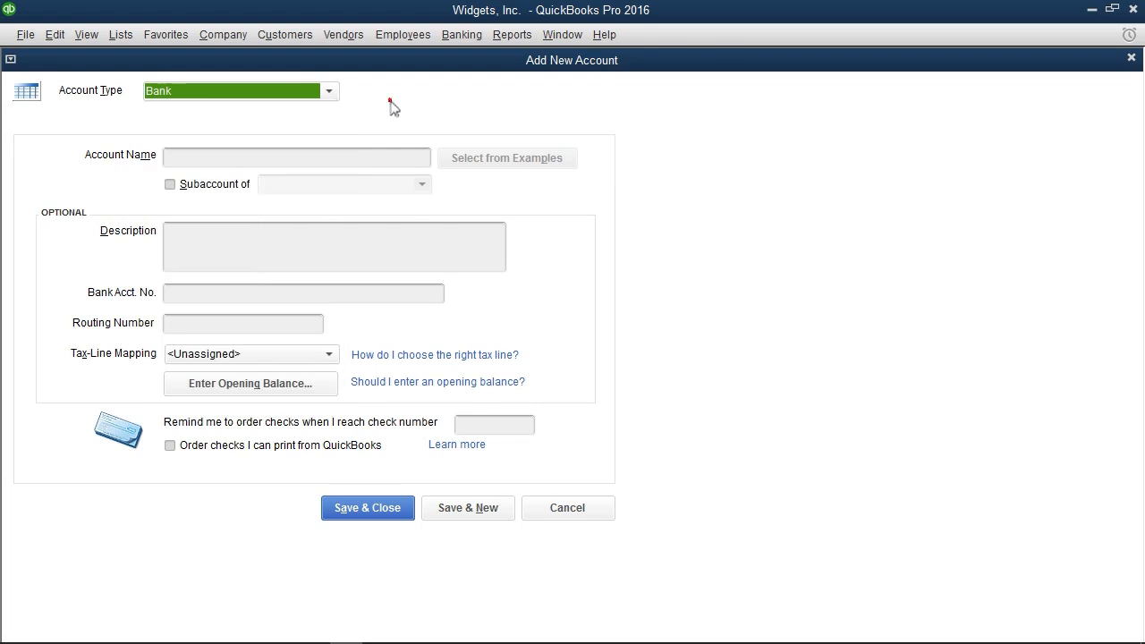
Name the bank account Savings, leave its optional details blank, and save it with a new blank account form opened
{"action": "left_click", "coordinate": [233, 158]}
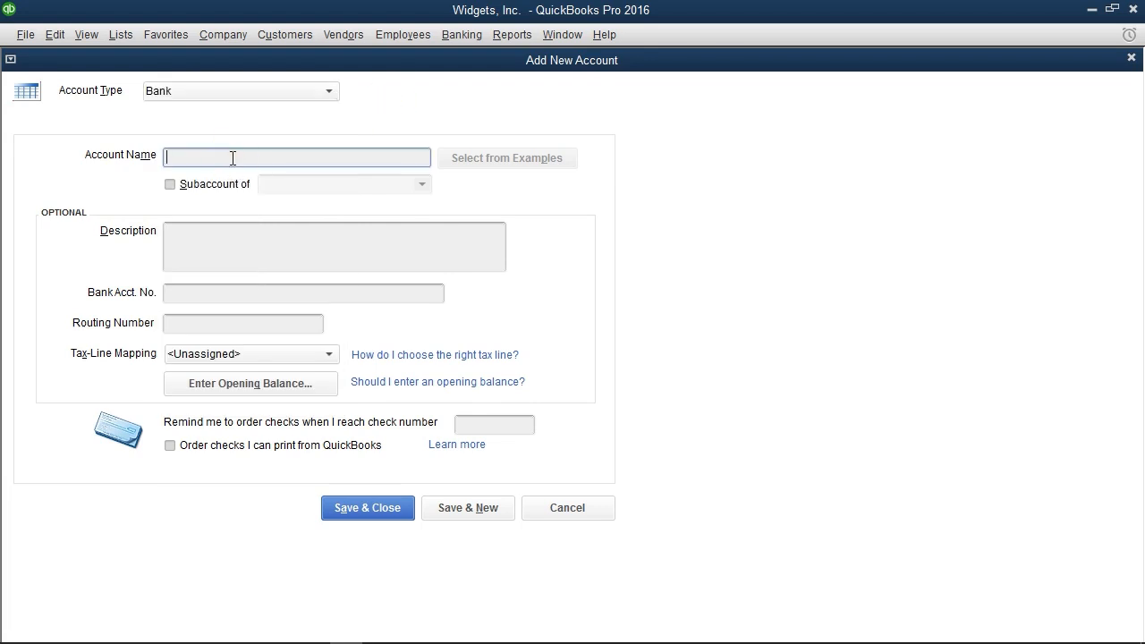
{"action": "type", "text": "Savings"}
{"action": "left_click", "coordinate": [190, 236]}
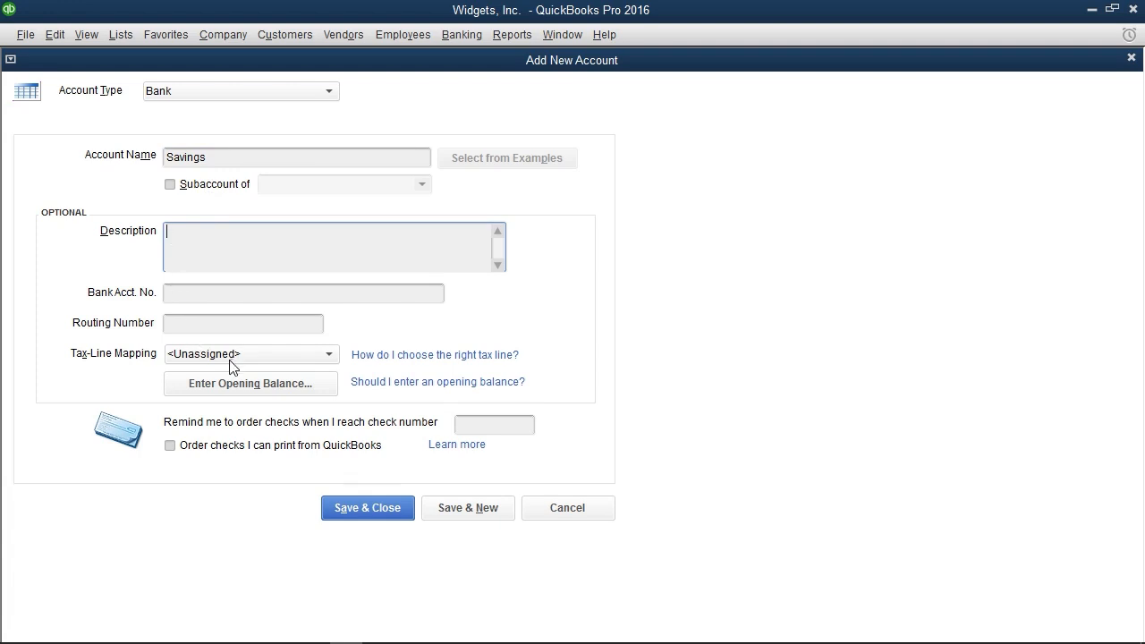
{"action": "left_click", "coordinate": [468, 512]}
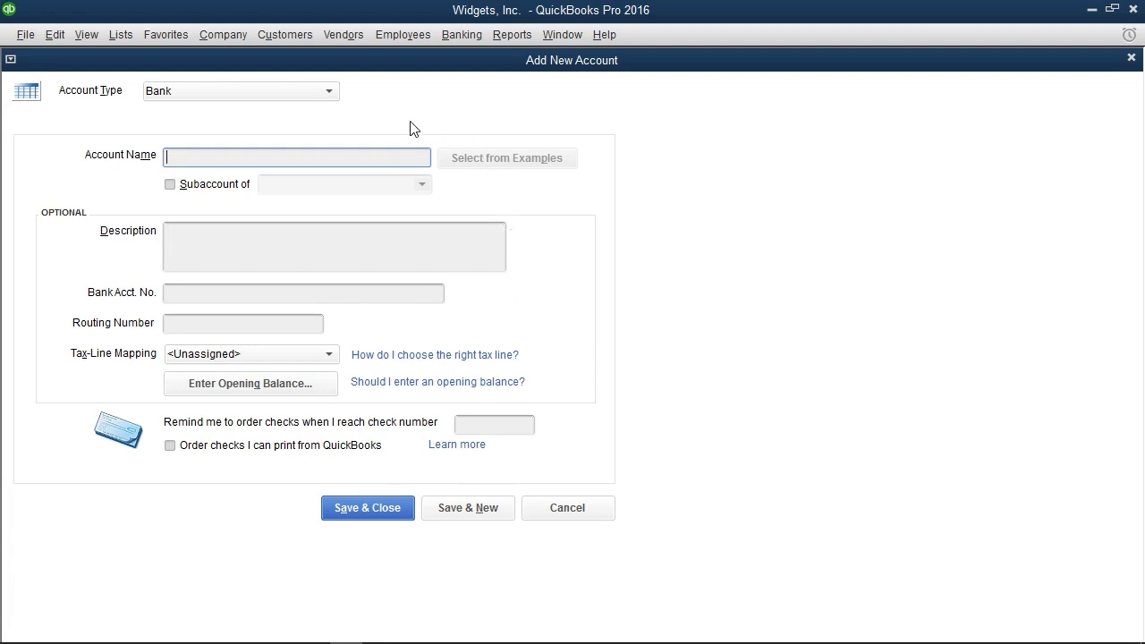
Keep Bank as the account type for the next account and name it Checking
{"action": "left_click", "coordinate": [331, 92]}
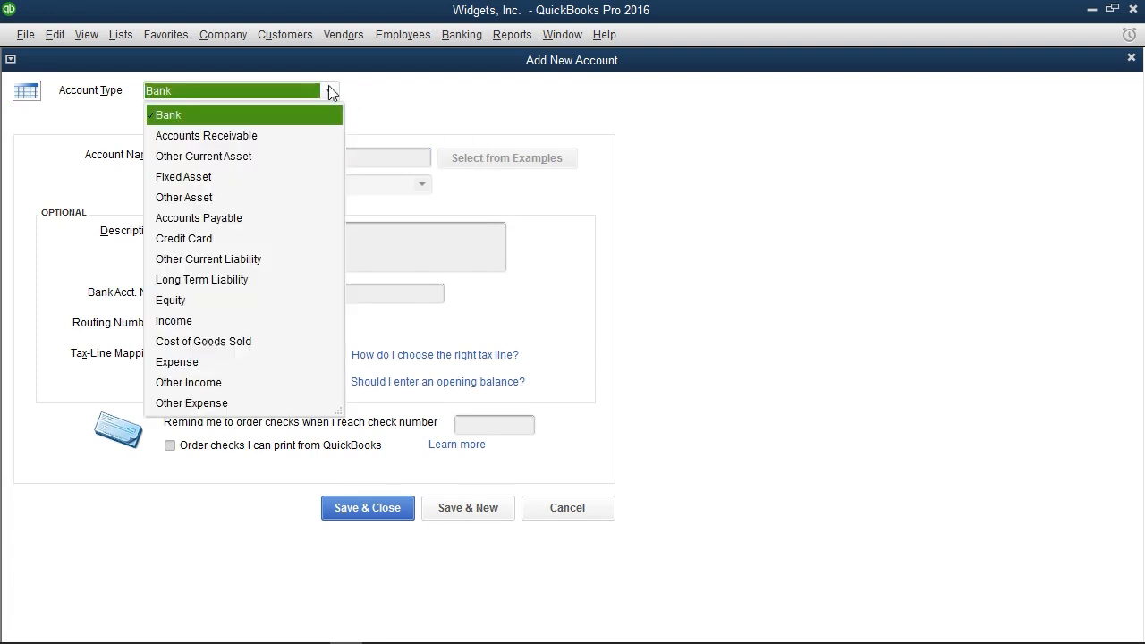
{"action": "left_click", "coordinate": [282, 115]}
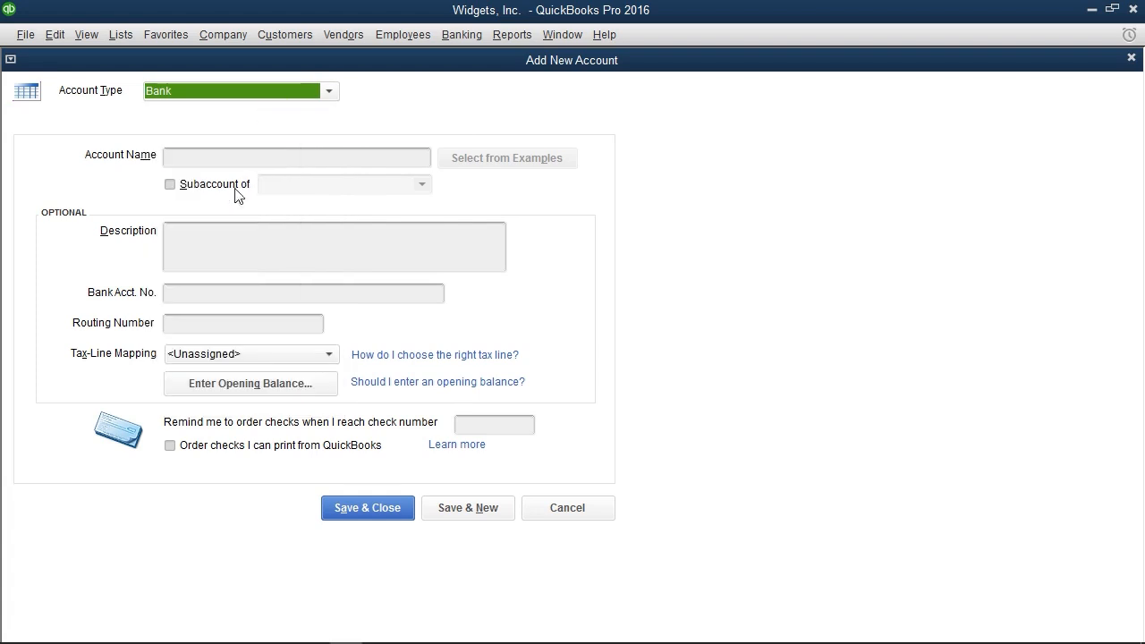
{"action": "key", "text": "Tab"}
{"action": "type", "text": "Checking"}
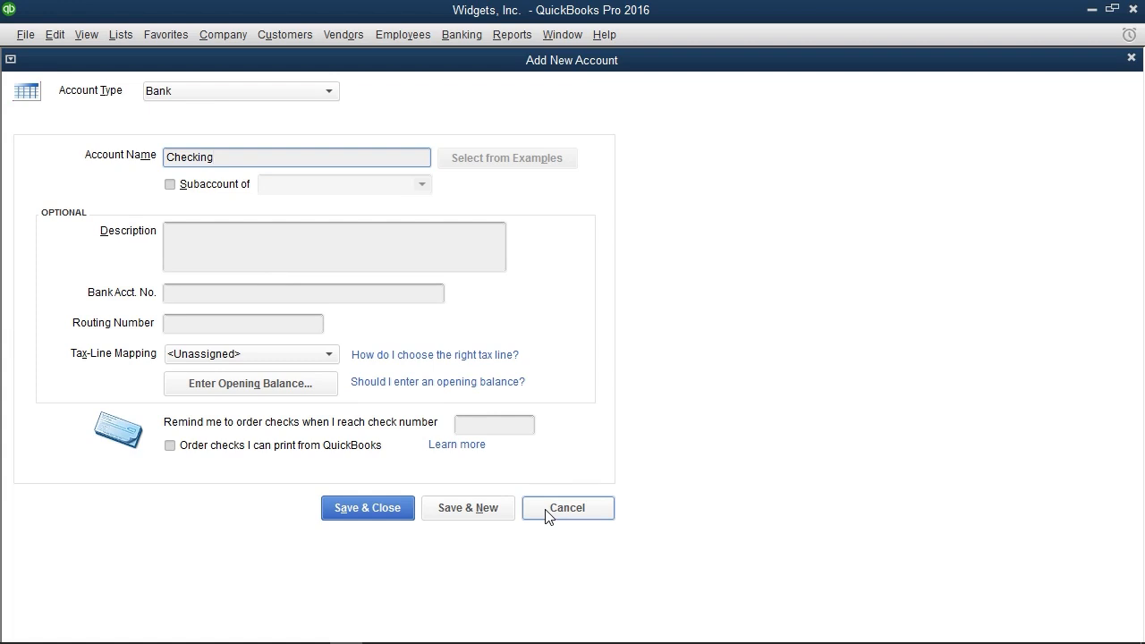
Enter an opening balance of 10,000.00 as of 12/31/2014 for Checking and save it, accepting the past date and continuing to a new account
{"action": "left_click", "coordinate": [312, 396]}
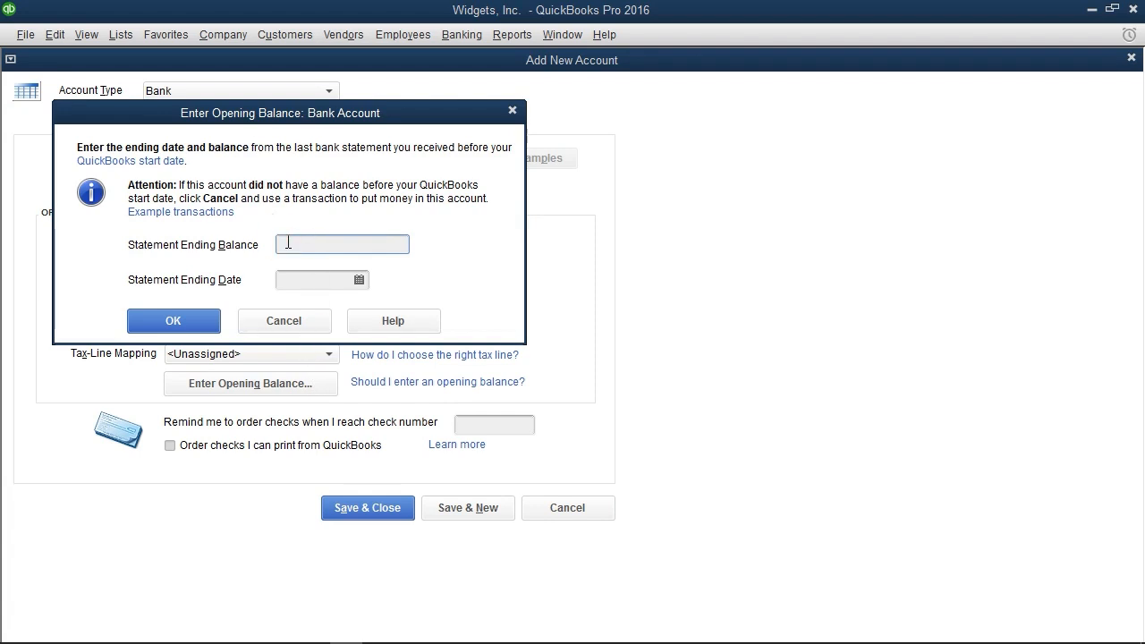
{"action": "type", "text": "10000"}
{"action": "left_click", "coordinate": [309, 281]}
{"action": "type", "text": "12/31/2014"}
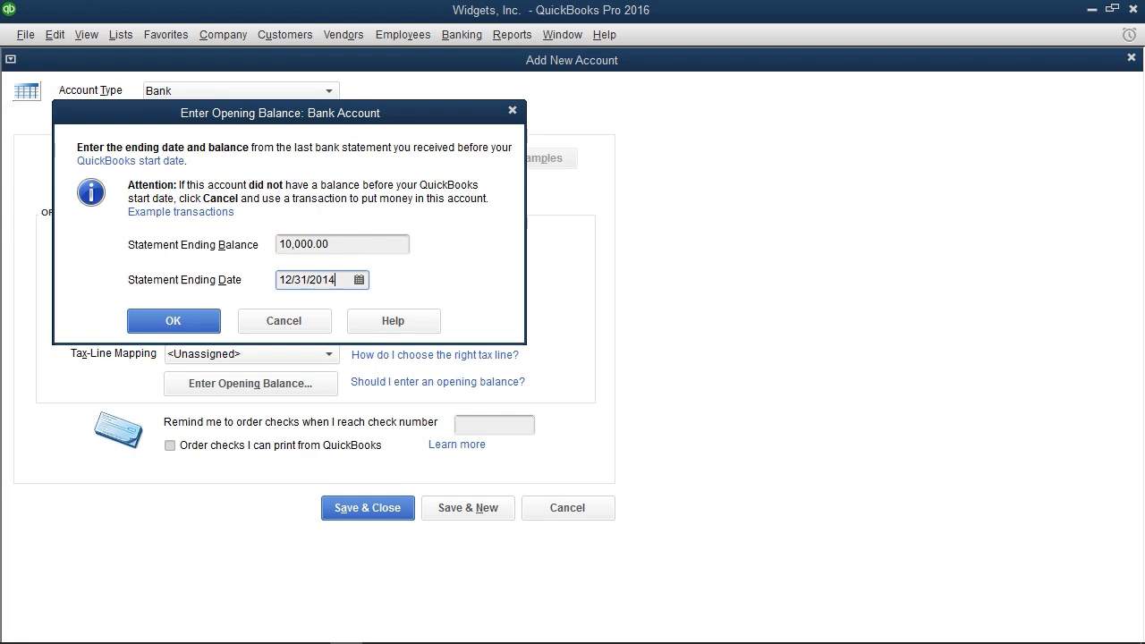
{"action": "left_click", "coordinate": [173, 321]}
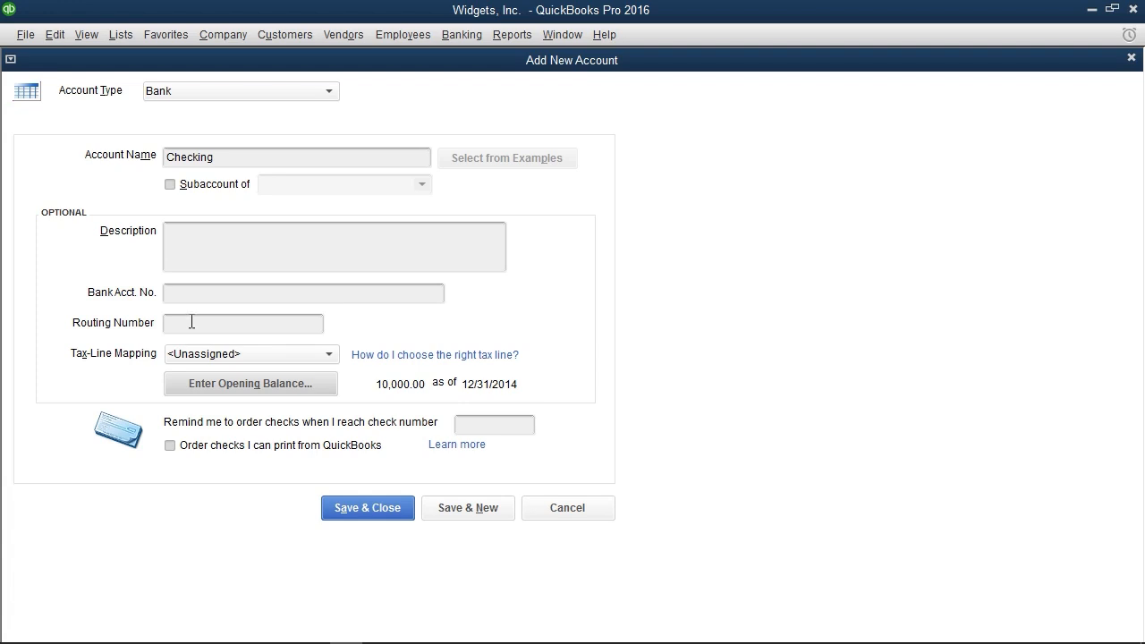
{"action": "left_click", "coordinate": [462, 508]}
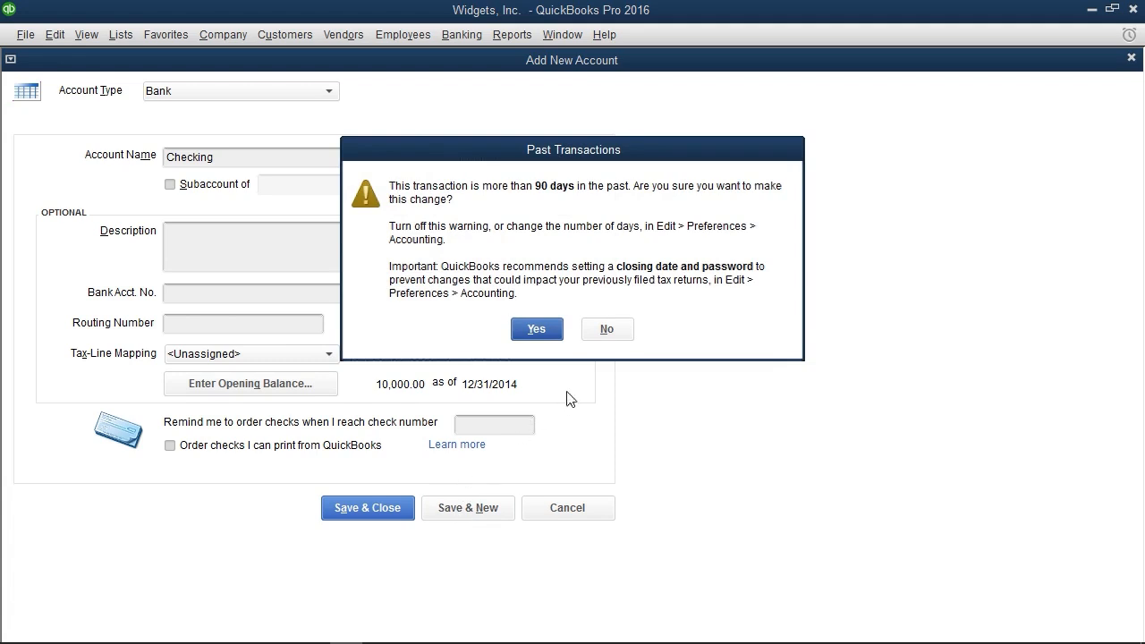
{"action": "left_click", "coordinate": [560, 332]}
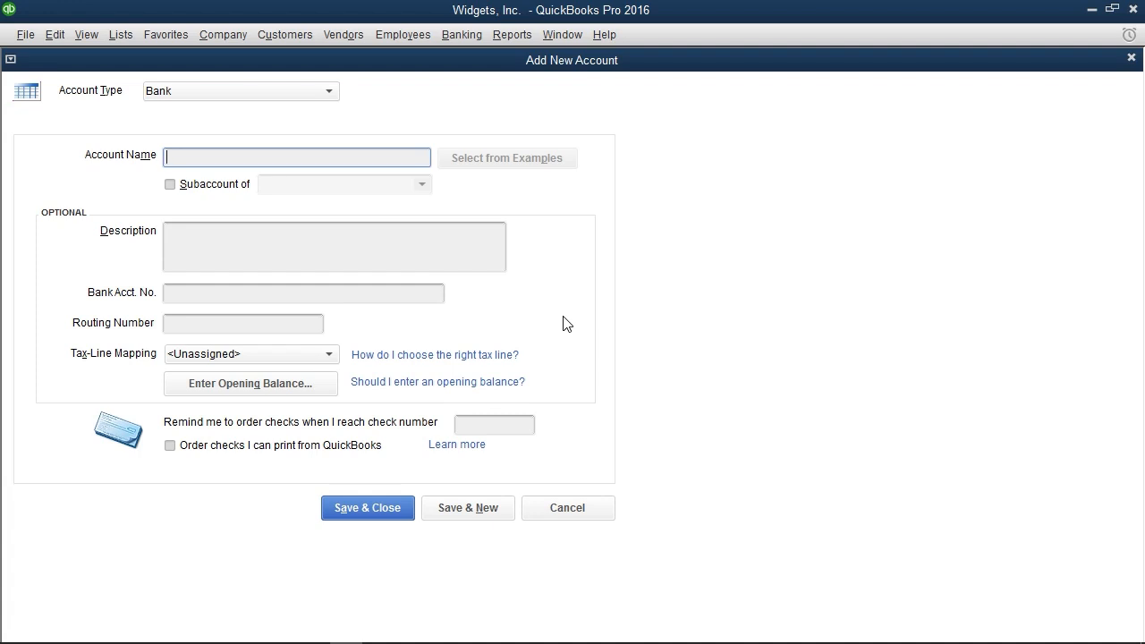
Set the new account's type to Expense and name it Gas
{"action": "left_click", "coordinate": [329, 89]}
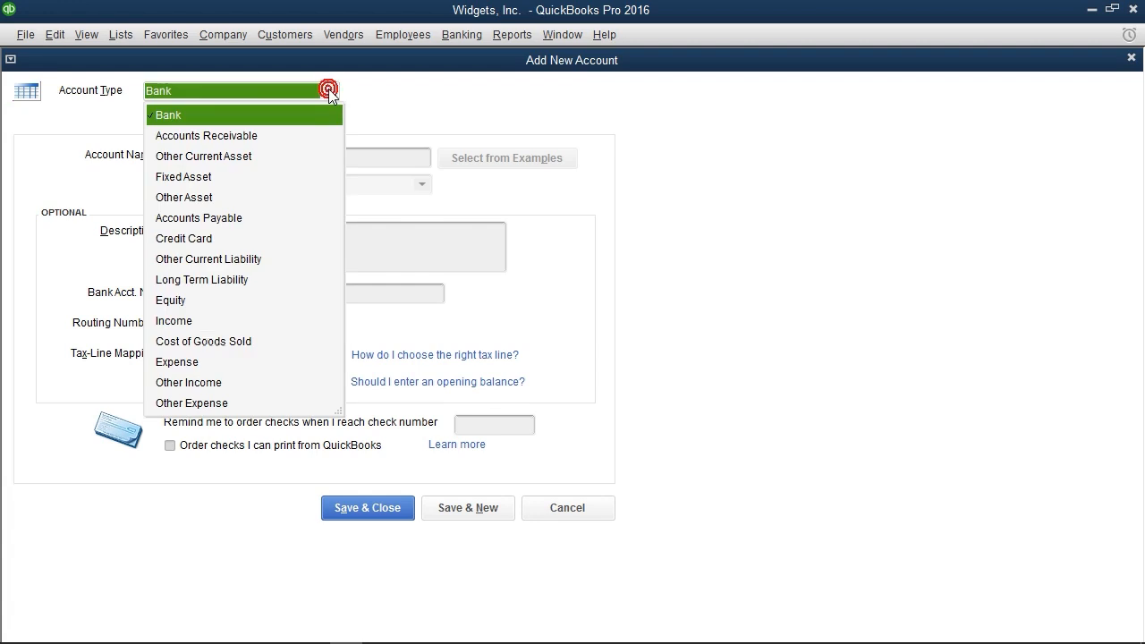
{"action": "left_click", "coordinate": [214, 361]}
{"action": "left_click", "coordinate": [254, 158]}
{"action": "type", "text": "Gas"}
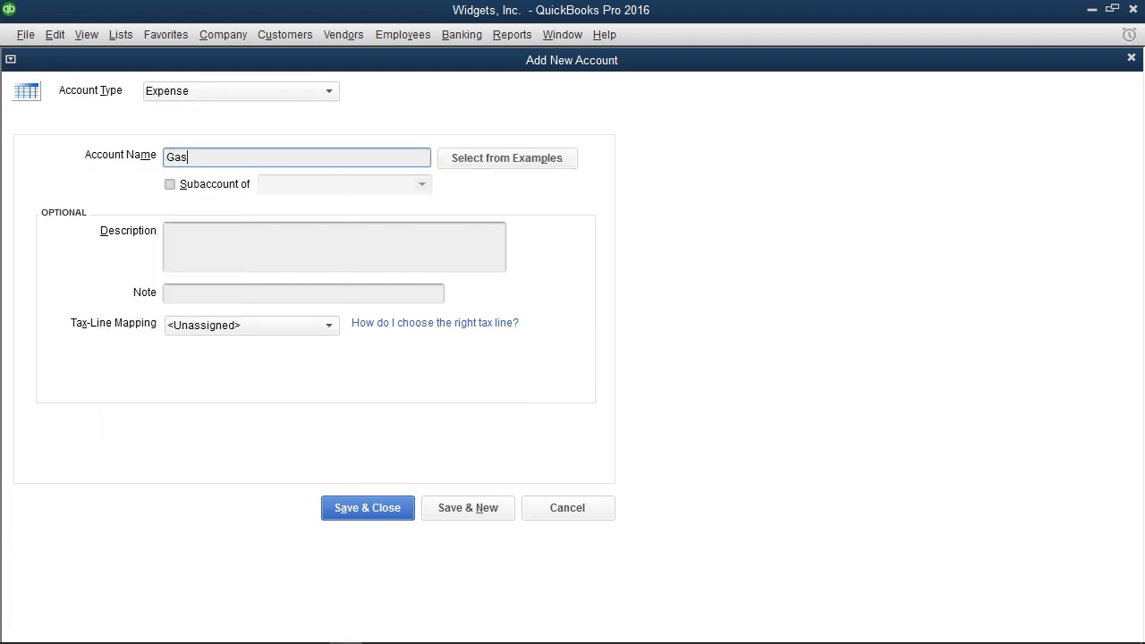
Make Gas a subaccount of Automobile Expense, then save the account and close the form
{"action": "left_click", "coordinate": [172, 184]}
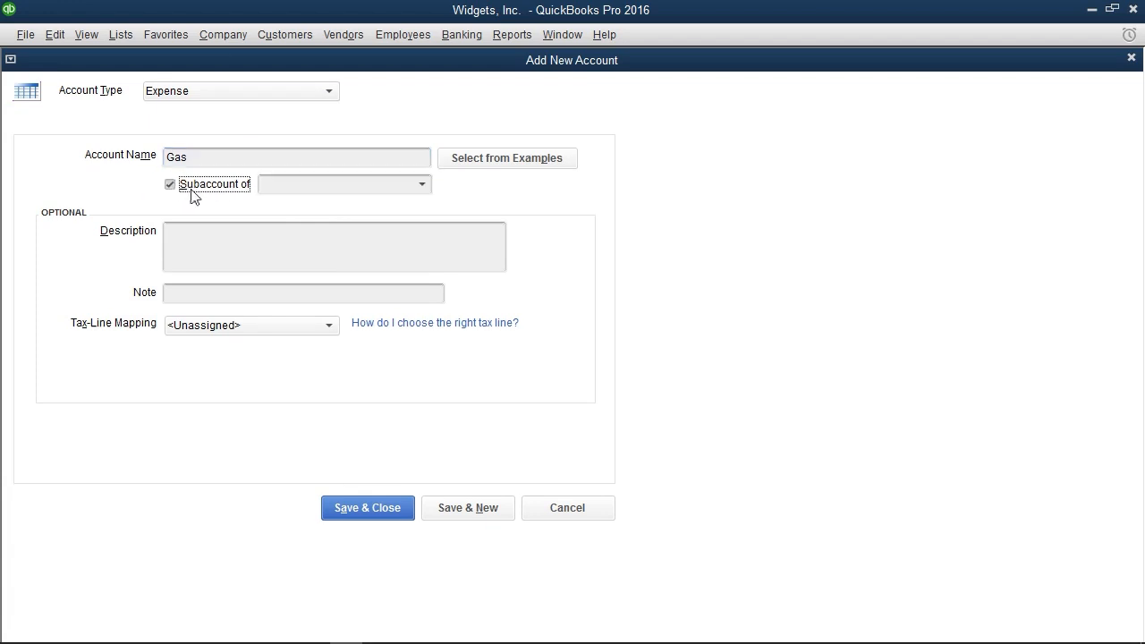
{"action": "left_click", "coordinate": [429, 185]}
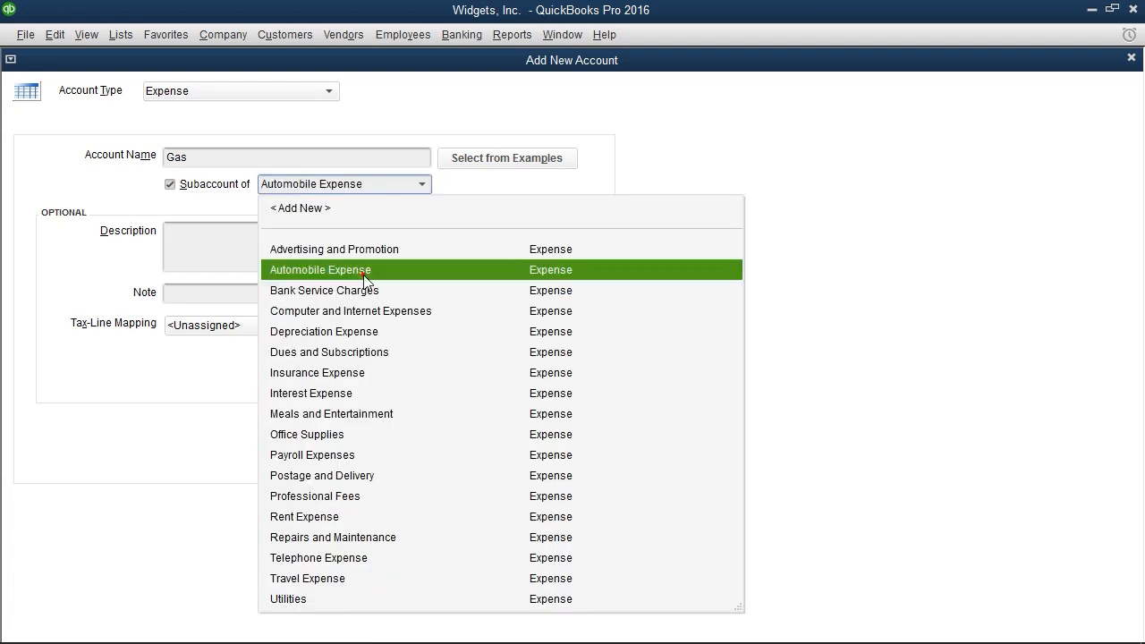
{"action": "left_click", "coordinate": [364, 268]}
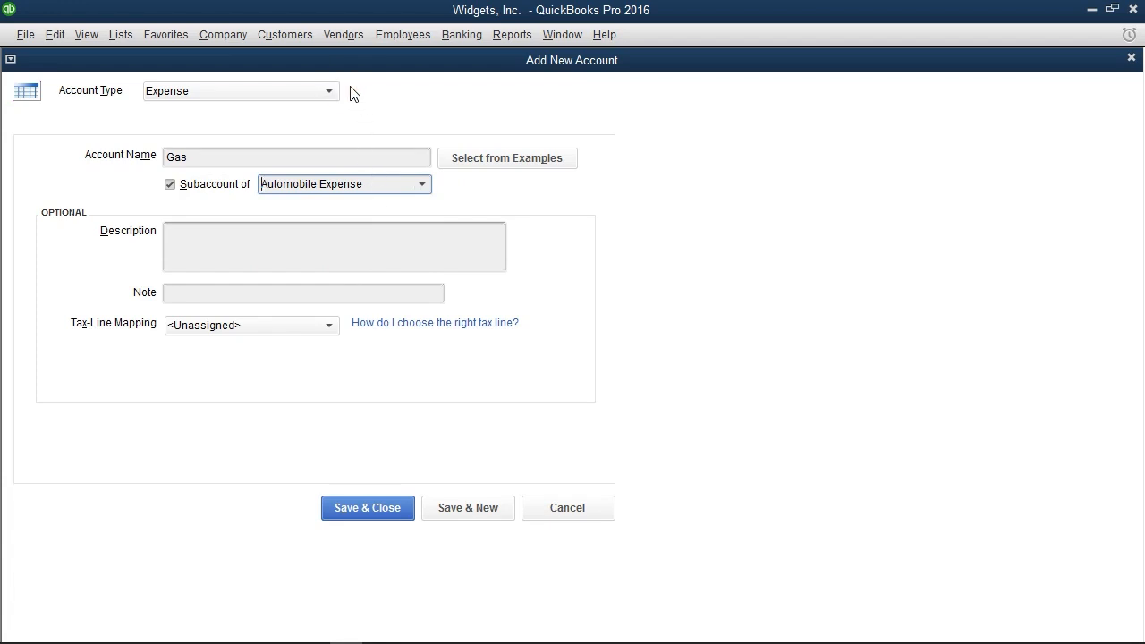
{"action": "left_click", "coordinate": [397, 508]}
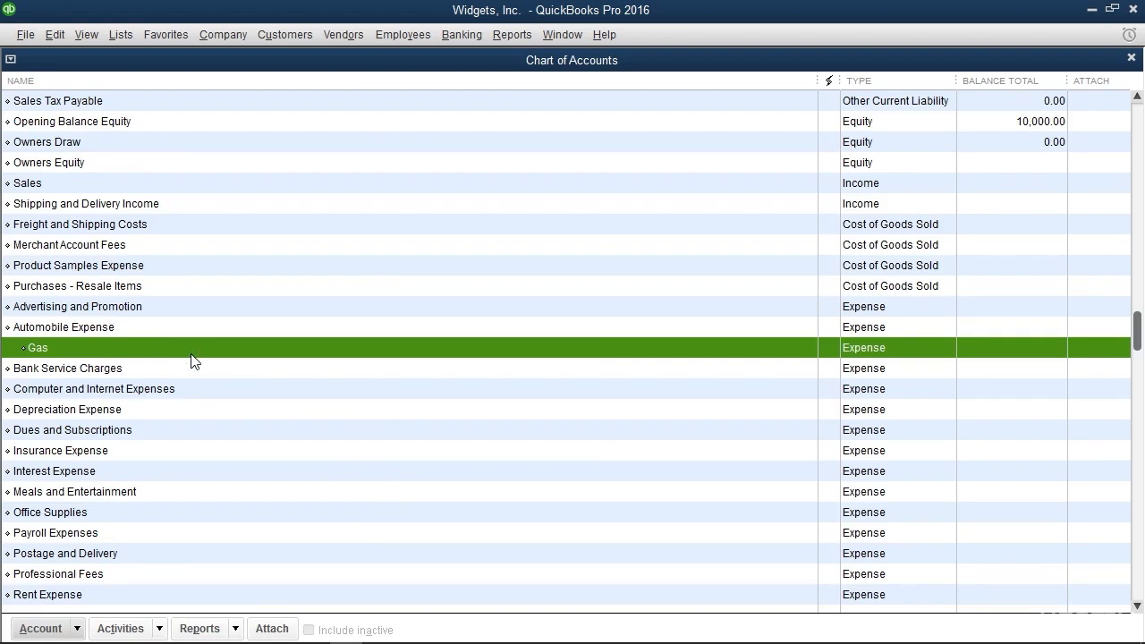
Edit the Gas subaccount under Automobile Expense, rename it Fuel, and save the change
{"action": "left_click", "coordinate": [74, 629]}
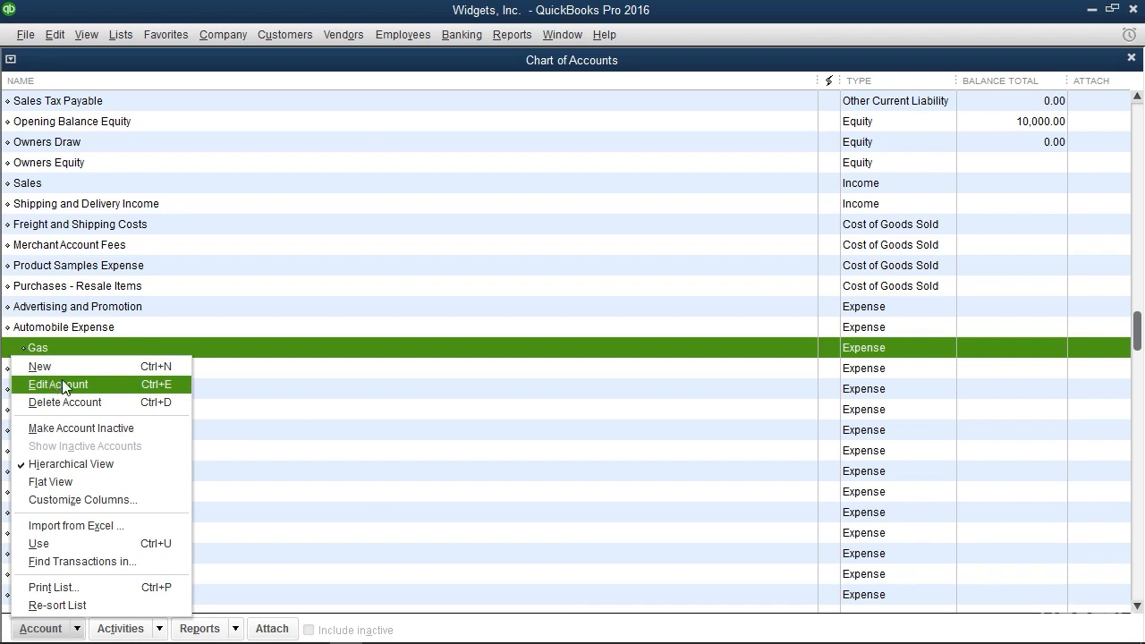
{"action": "right_click", "coordinate": [268, 346]}
{"action": "right_click", "coordinate": [267, 347]}
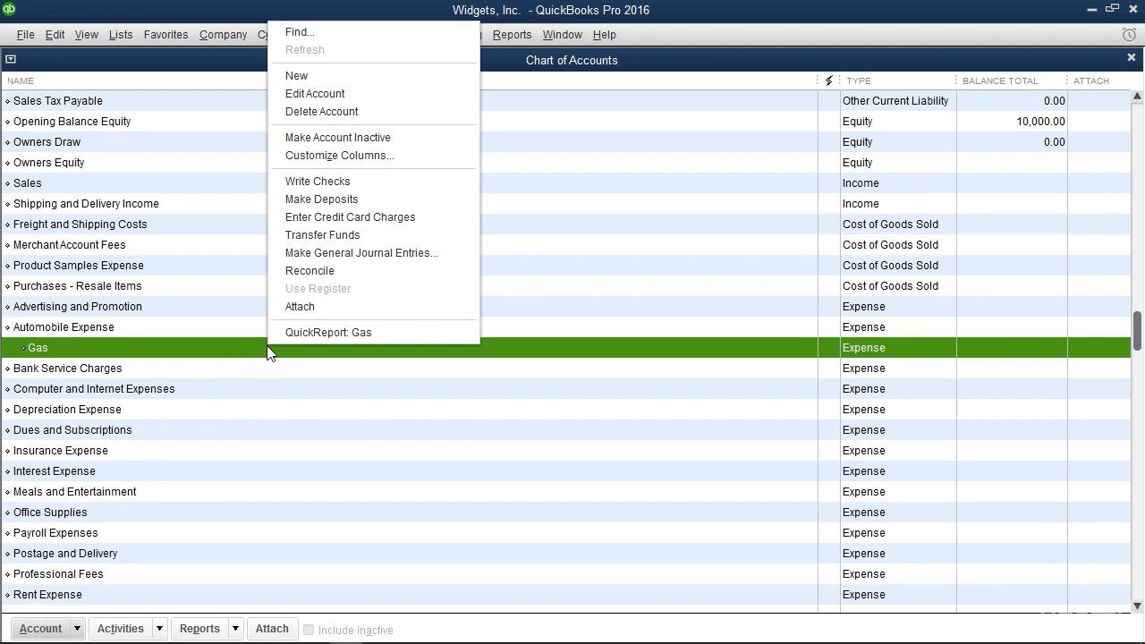
{"action": "left_click", "coordinate": [315, 94]}
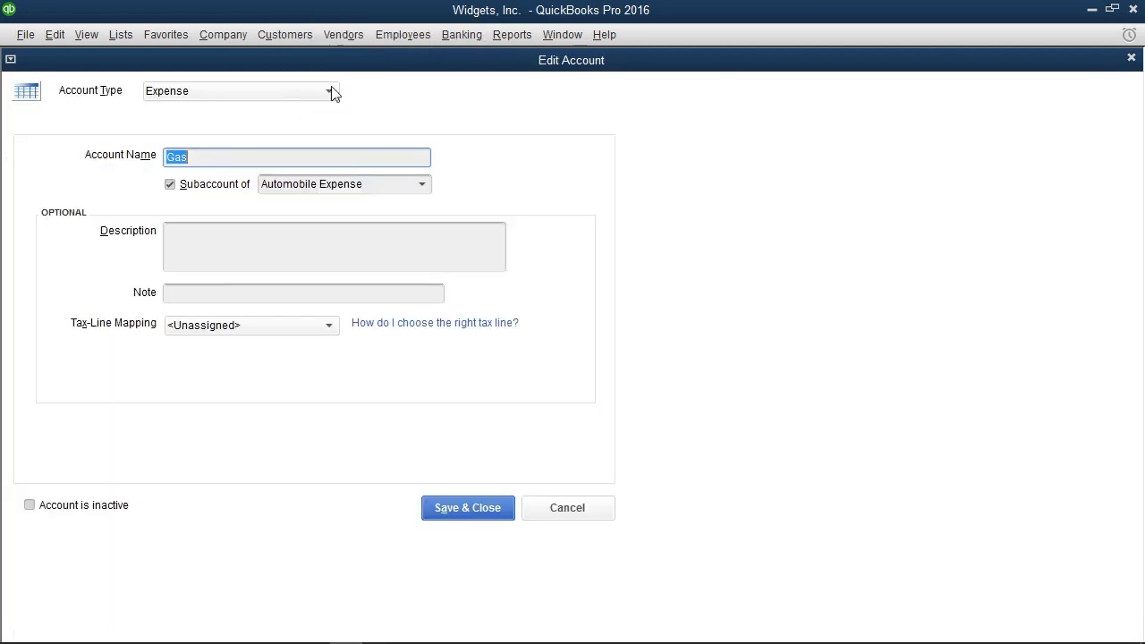
{"action": "type", "text": "Fuel"}
{"action": "left_click", "coordinate": [499, 511]}
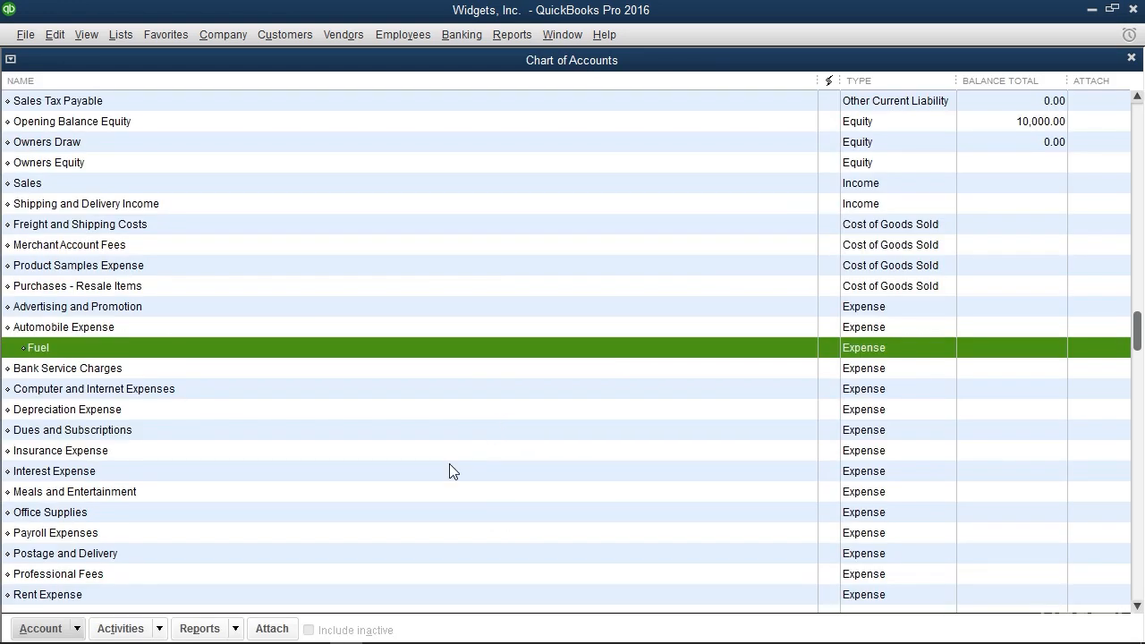
Delete the Ask My Accountant account from the chart of accounts and confirm the deletion
{"action": "scroll", "coordinate": [122, 555], "scroll_direction": "down", "scroll_amount": 2}
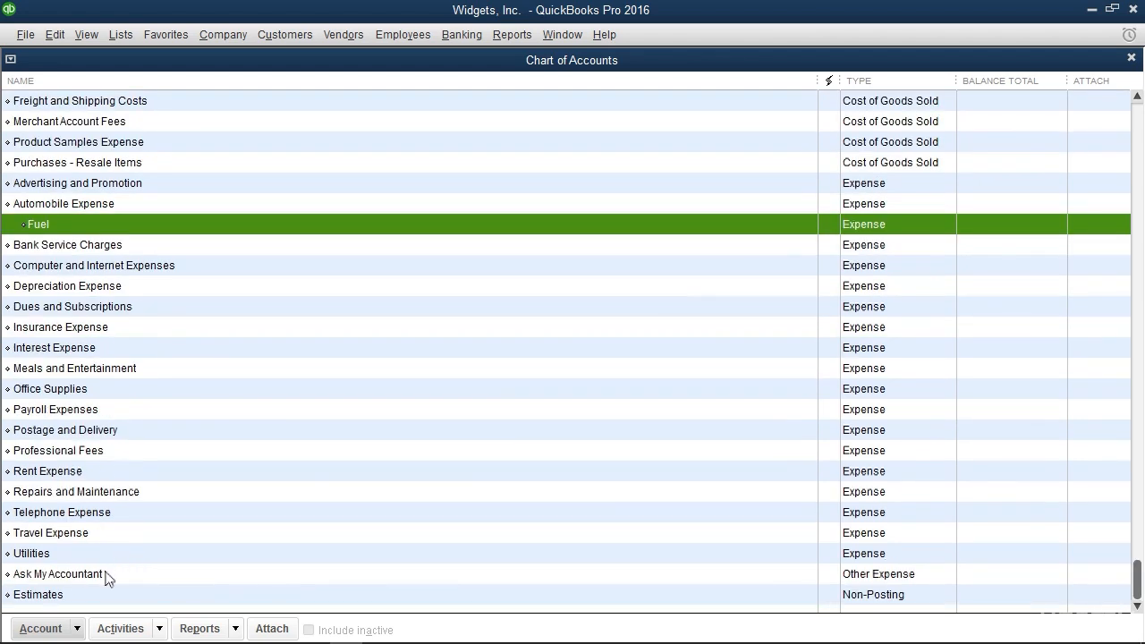
{"action": "left_click", "coordinate": [105, 575]}
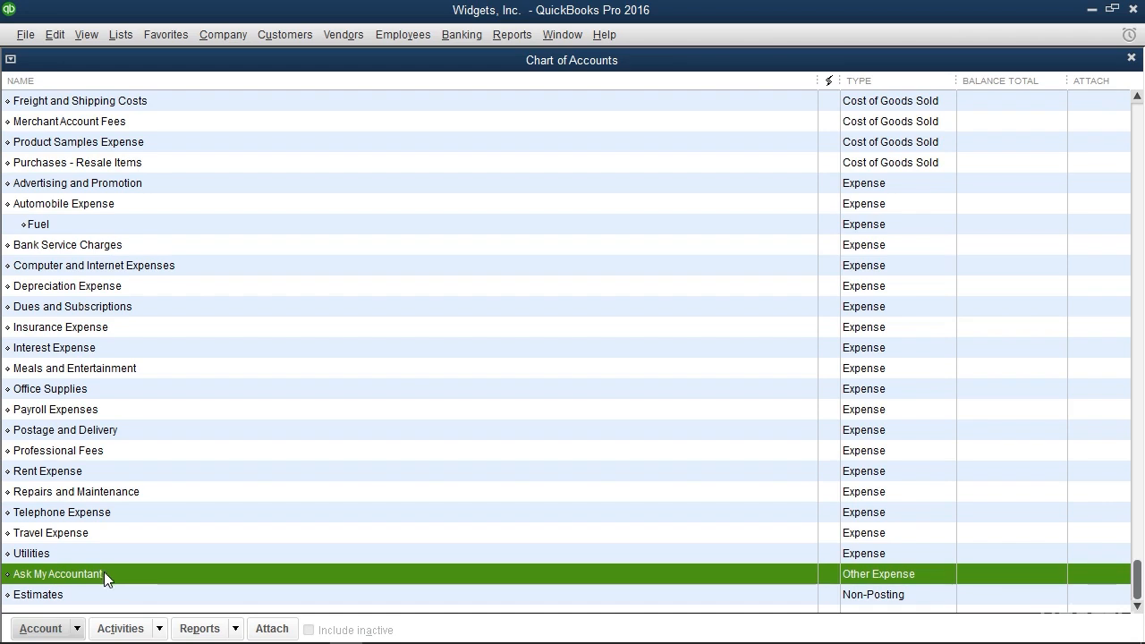
{"action": "left_click", "coordinate": [42, 628]}
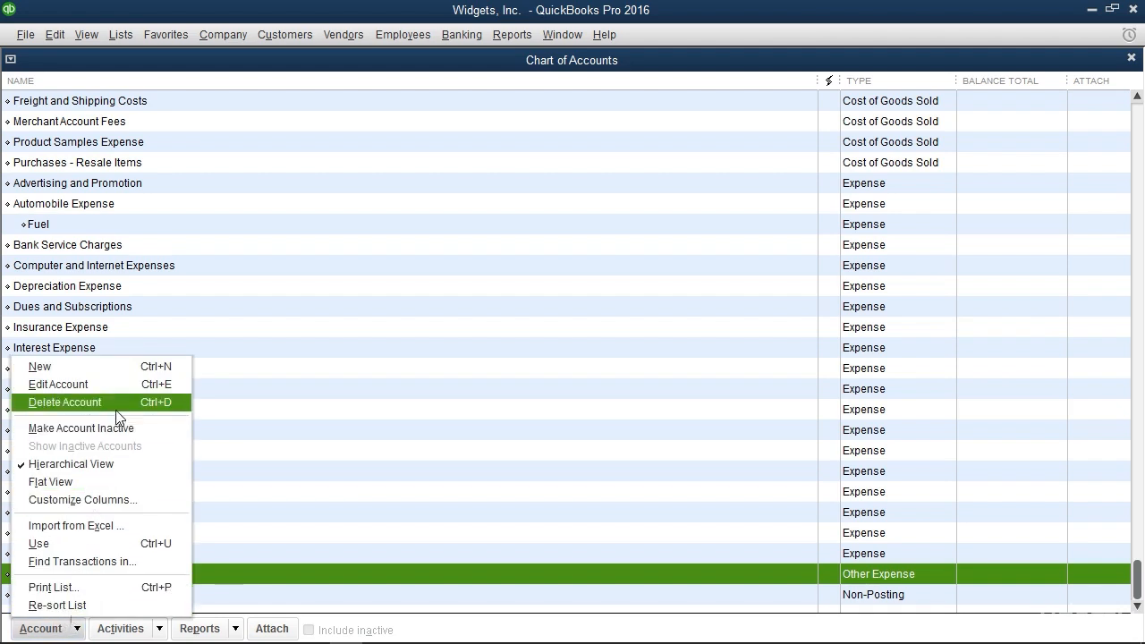
{"action": "left_click", "coordinate": [65, 403]}
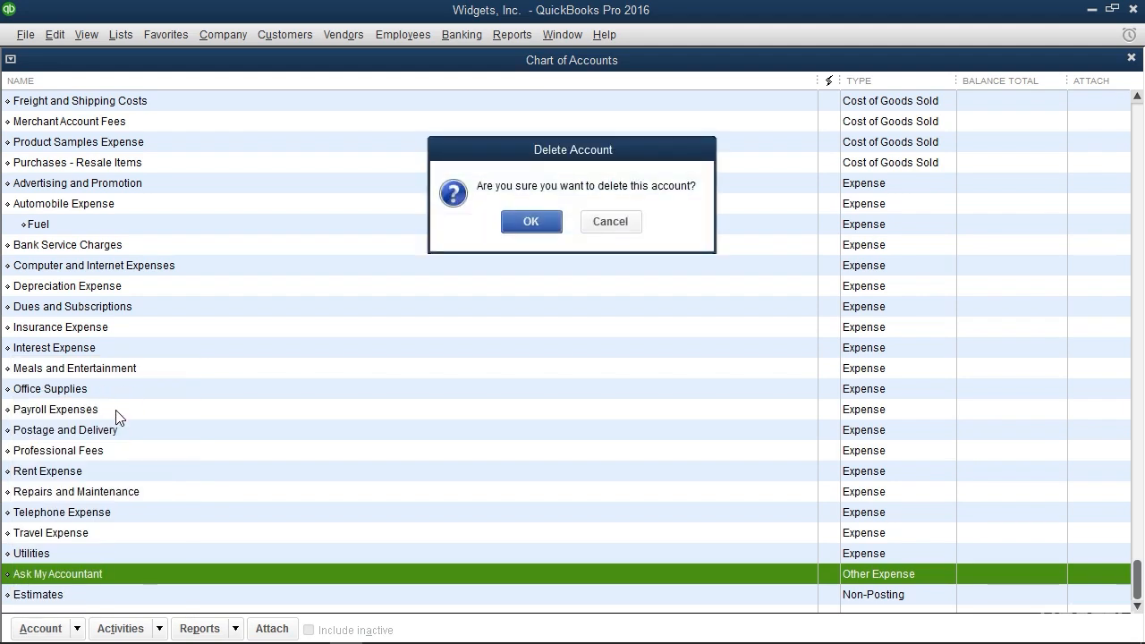
{"action": "left_click", "coordinate": [532, 222]}
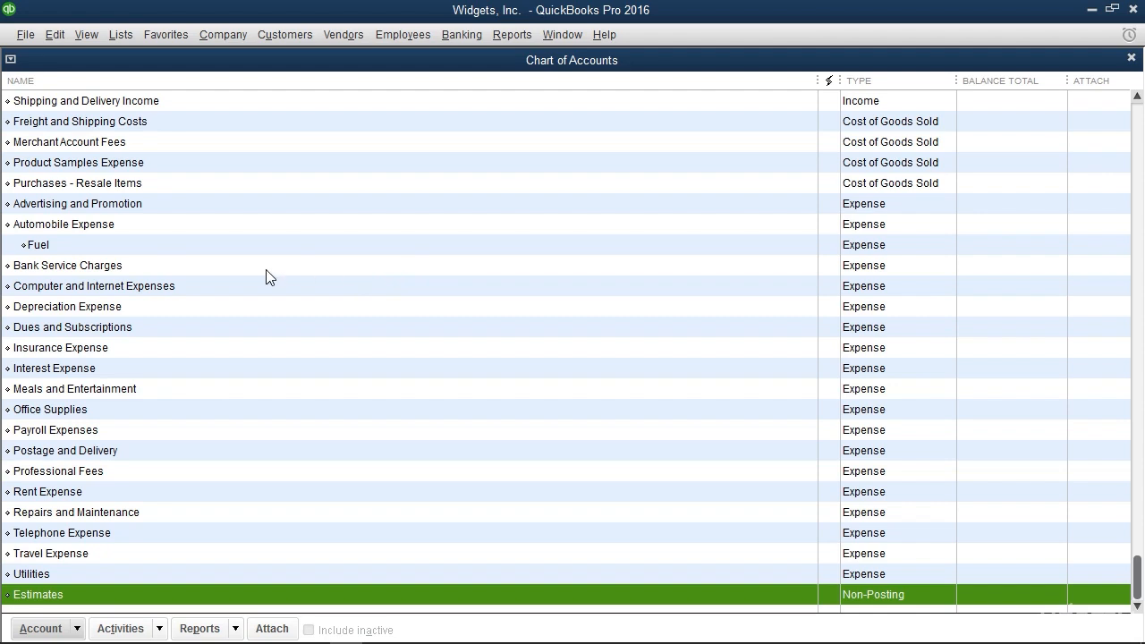
Make the Product Samples Expense account inactive in the chart of accounts
{"action": "left_click", "coordinate": [135, 165]}
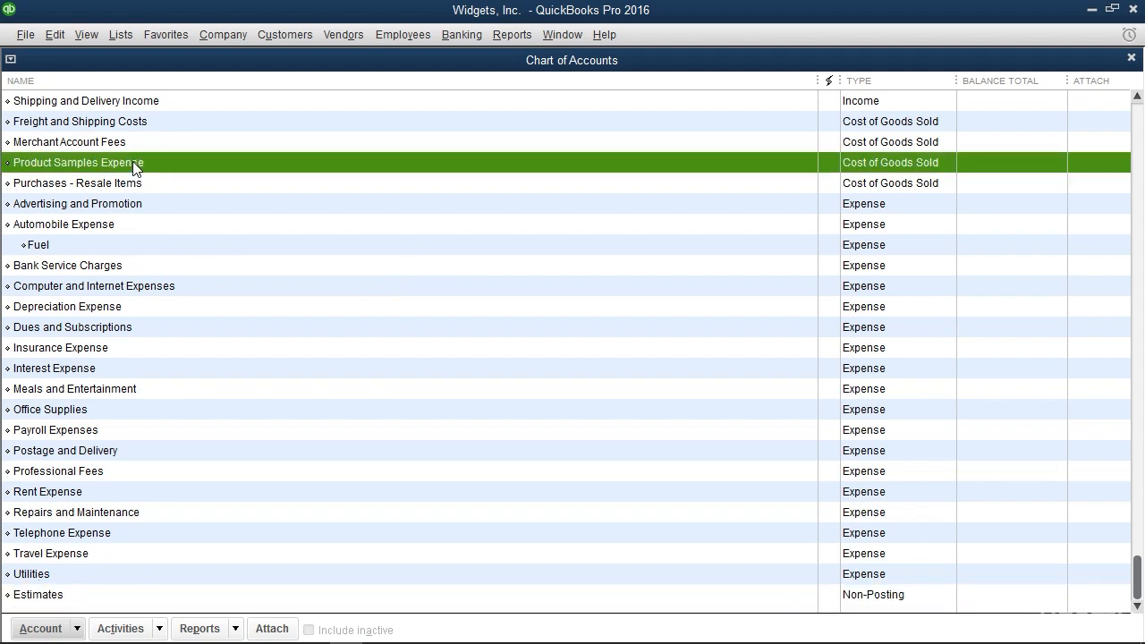
{"action": "left_click", "coordinate": [37, 631]}
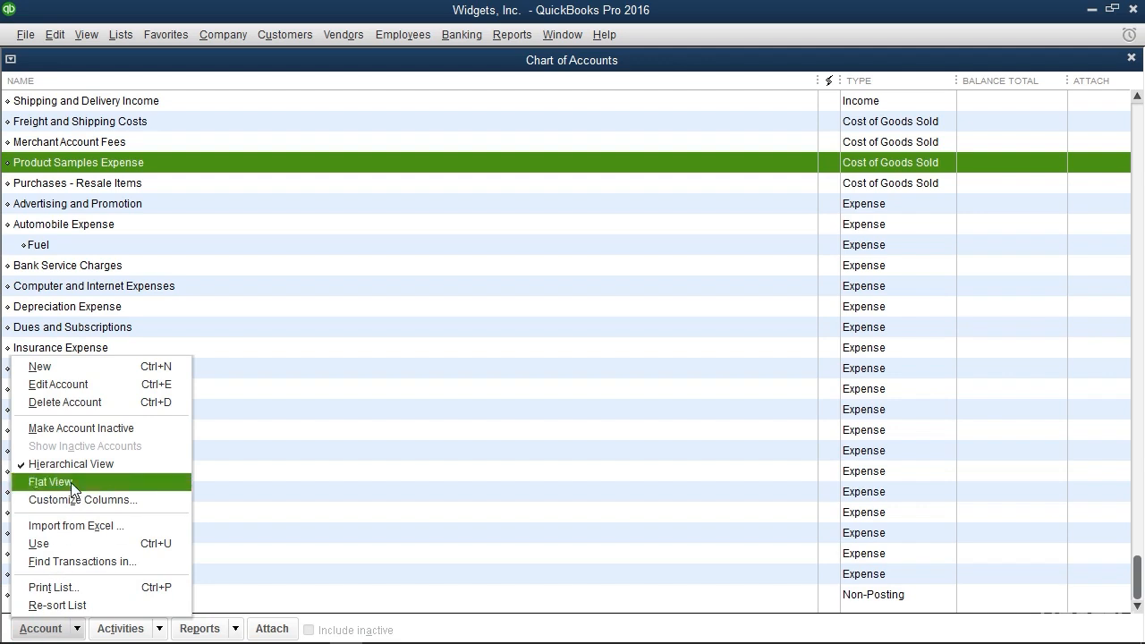
{"action": "left_click", "coordinate": [90, 429]}
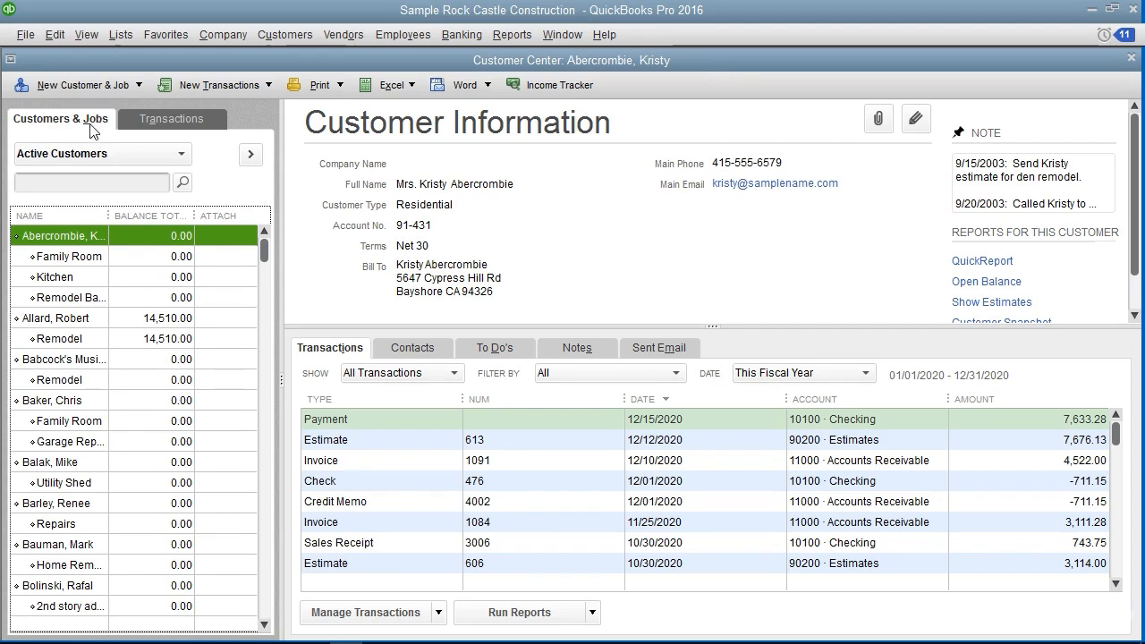
Look through the active customers and jobs in the Sample Rock Castle Construction file, then close the Customer Center
{"action": "scroll", "coordinate": [121, 387], "scroll_direction": "down", "scroll_amount": 3}
{"action": "scroll", "coordinate": [121, 387], "scroll_direction": "down", "scroll_amount": 7}
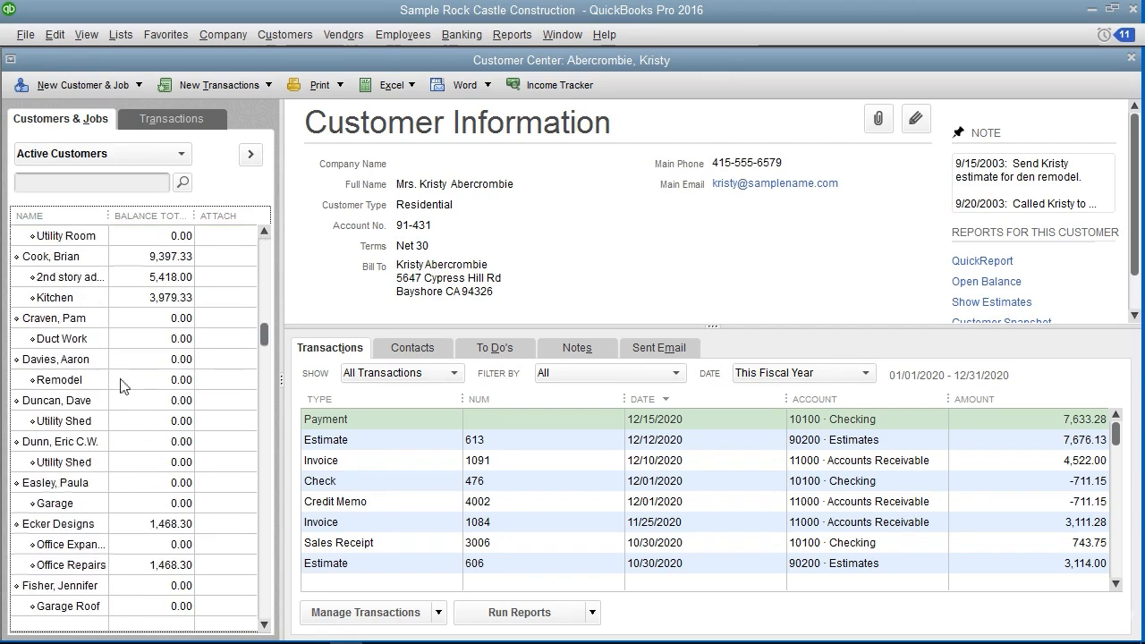
{"action": "scroll", "coordinate": [128, 377], "scroll_direction": "up", "scroll_amount": 6}
{"action": "scroll", "coordinate": [128, 377], "scroll_direction": "up", "scroll_amount": 4}
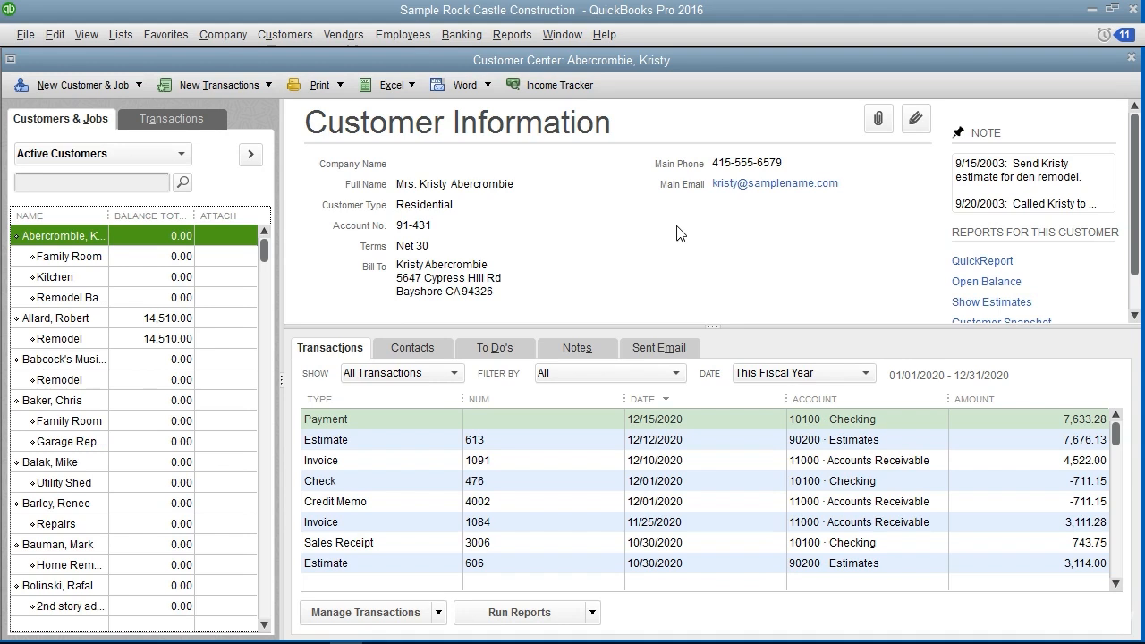
{"action": "left_click", "coordinate": [1131, 57]}
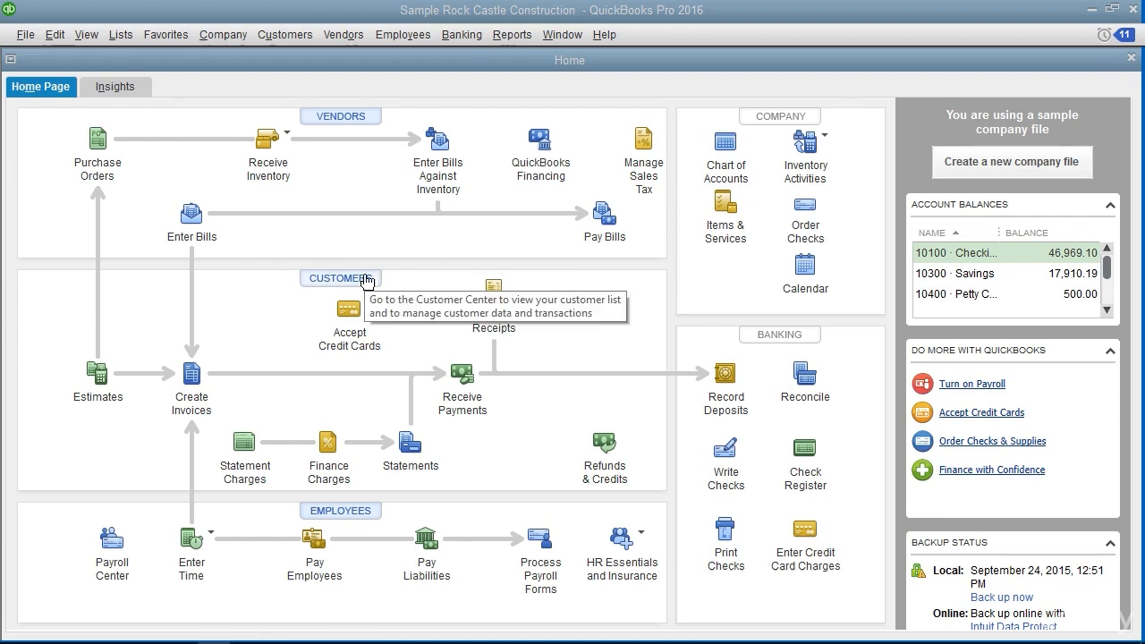
Open the Customer Center and start a new customer record
{"action": "left_click", "coordinate": [306, 36]}
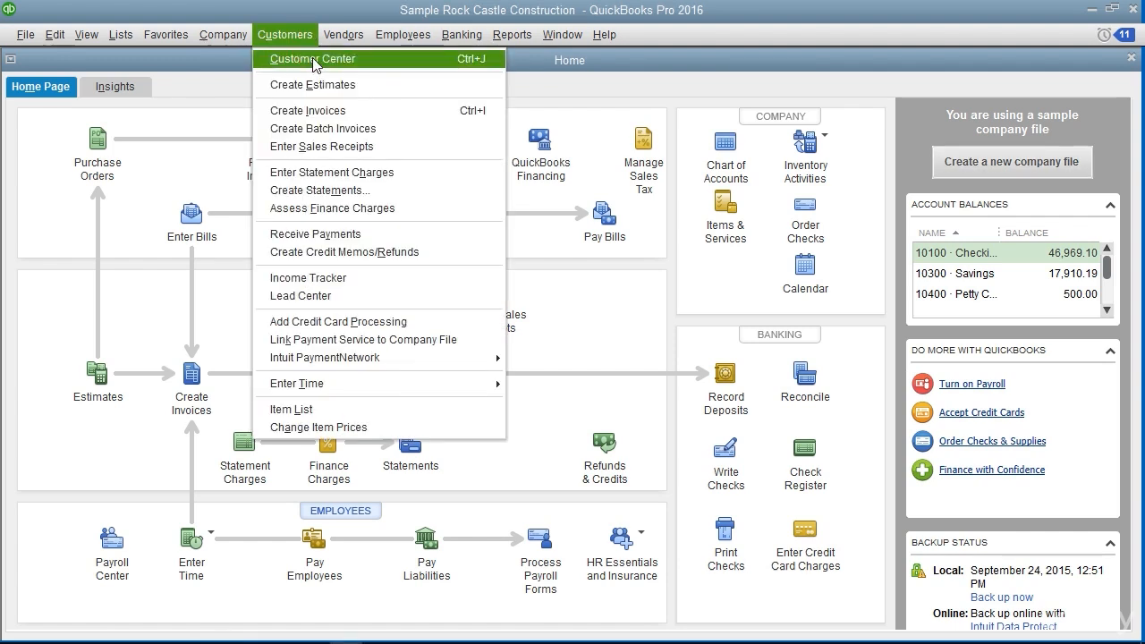
{"action": "left_click", "coordinate": [462, 59]}
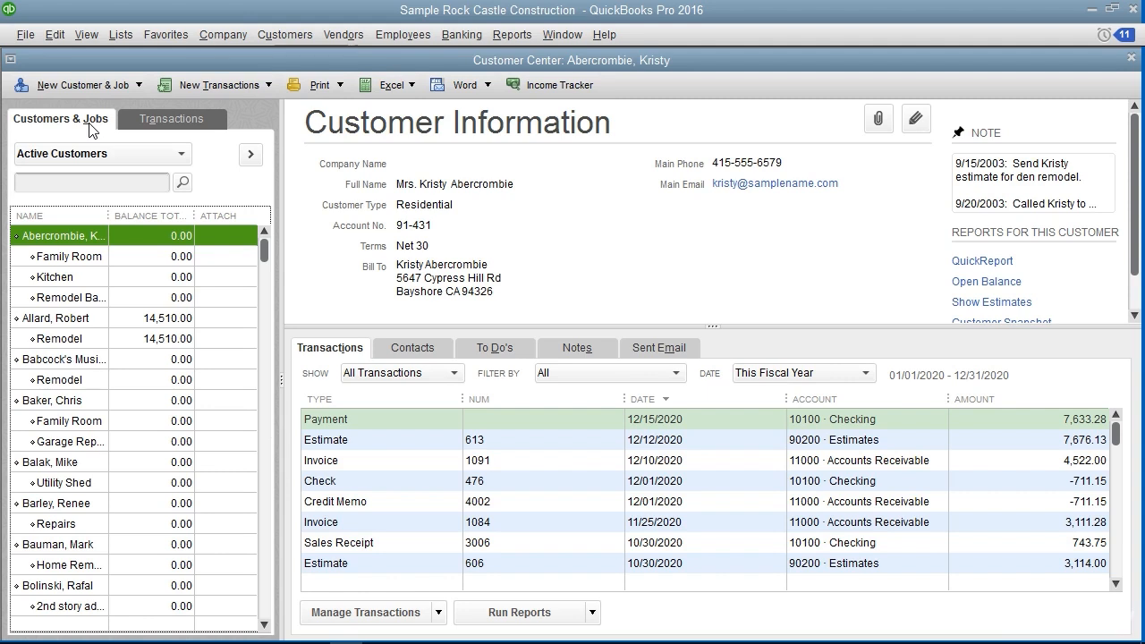
{"action": "left_click", "coordinate": [137, 87]}
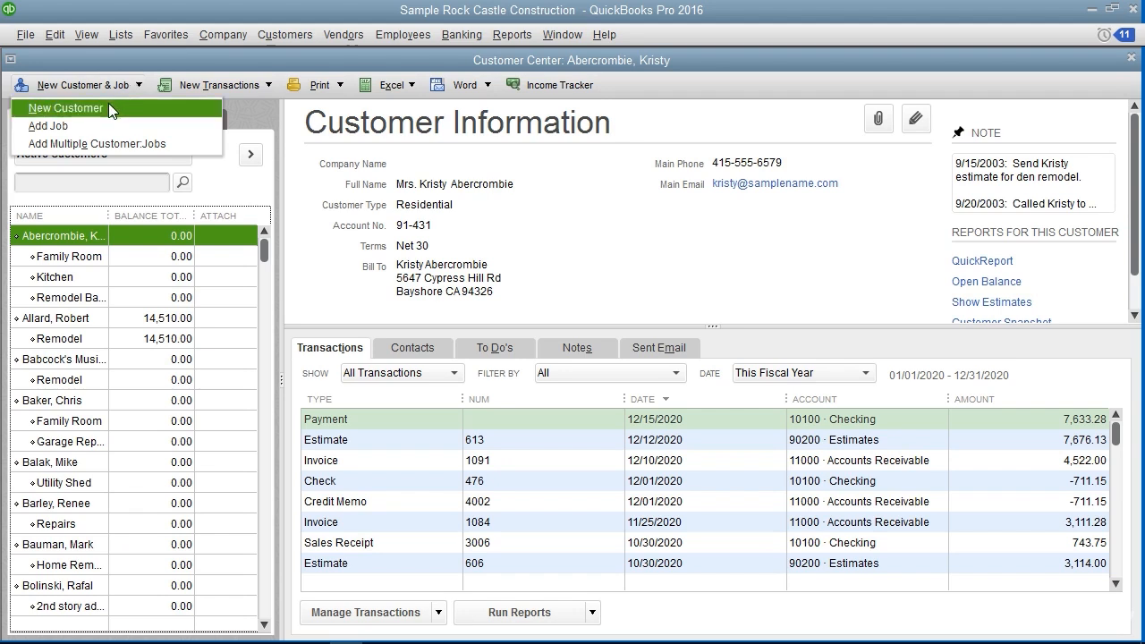
{"action": "left_click", "coordinate": [108, 103]}
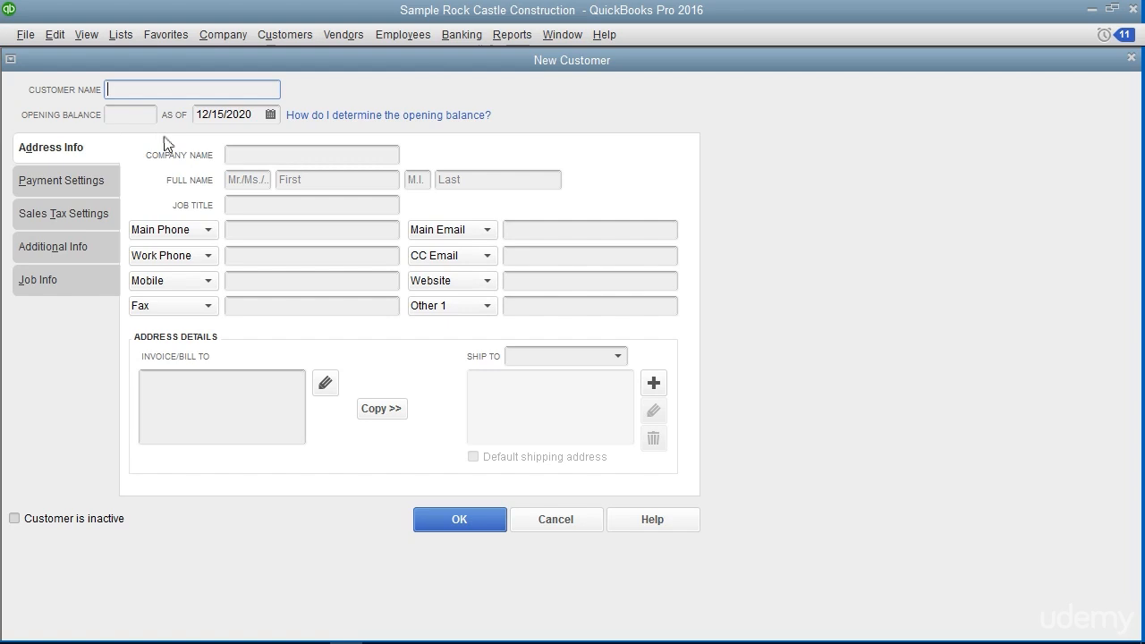
Enter the customer's name with last name first, leaving the opening balance blank and the as-of date at 12/15/2020
{"action": "left_click", "coordinate": [154, 87]}
{"action": "type", "text": "Doe, Jon"}
{"action": "left_click", "coordinate": [133, 117]}
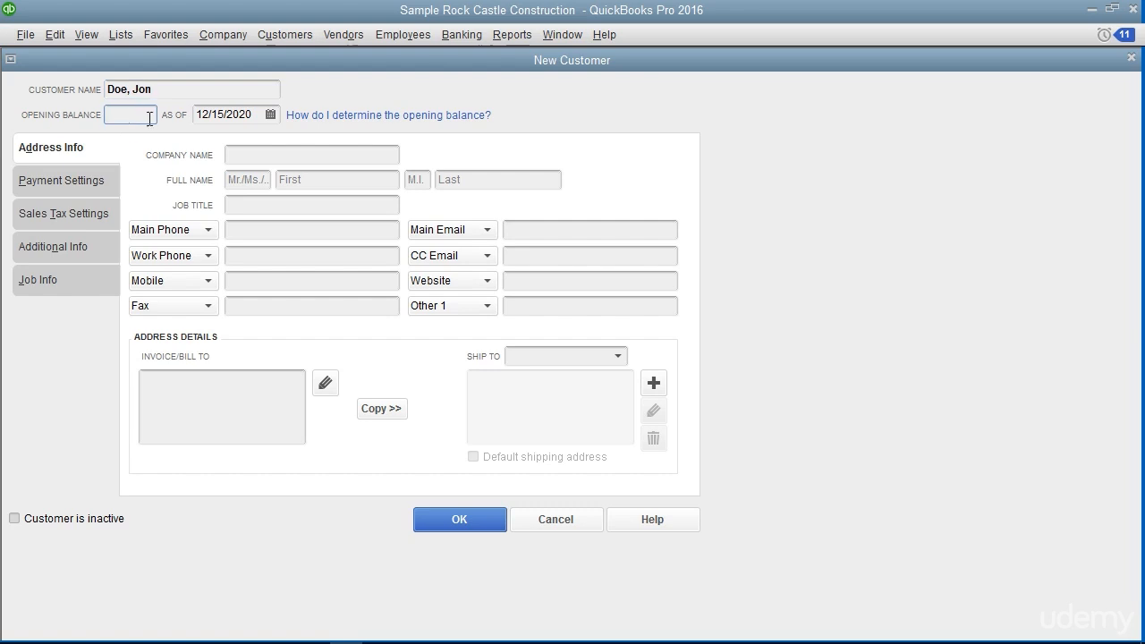
{"action": "left_click", "coordinate": [270, 116]}
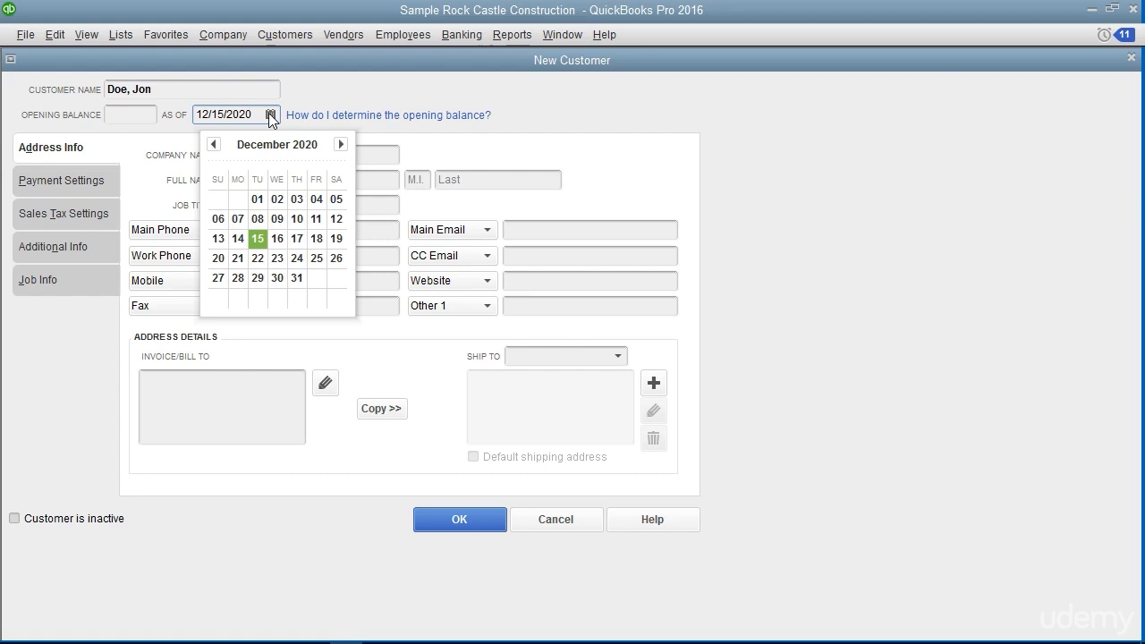
{"action": "left_click", "coordinate": [361, 97]}
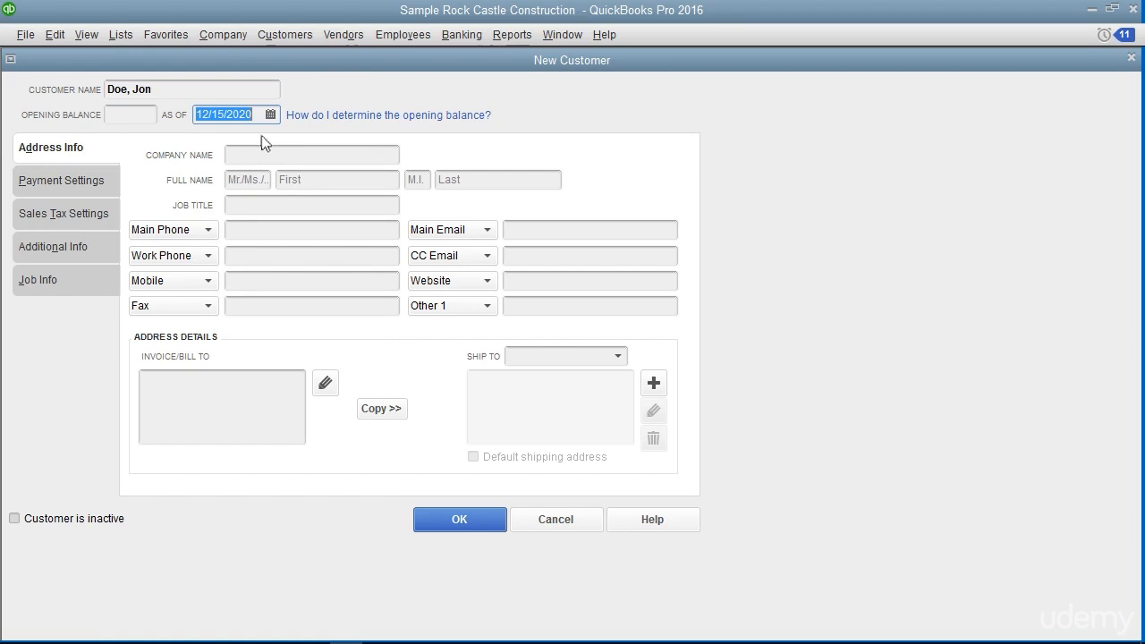
Fill in the customer's full name in the address information with the title Mr., leaving the company name and middle initial blank
{"action": "left_click", "coordinate": [72, 150]}
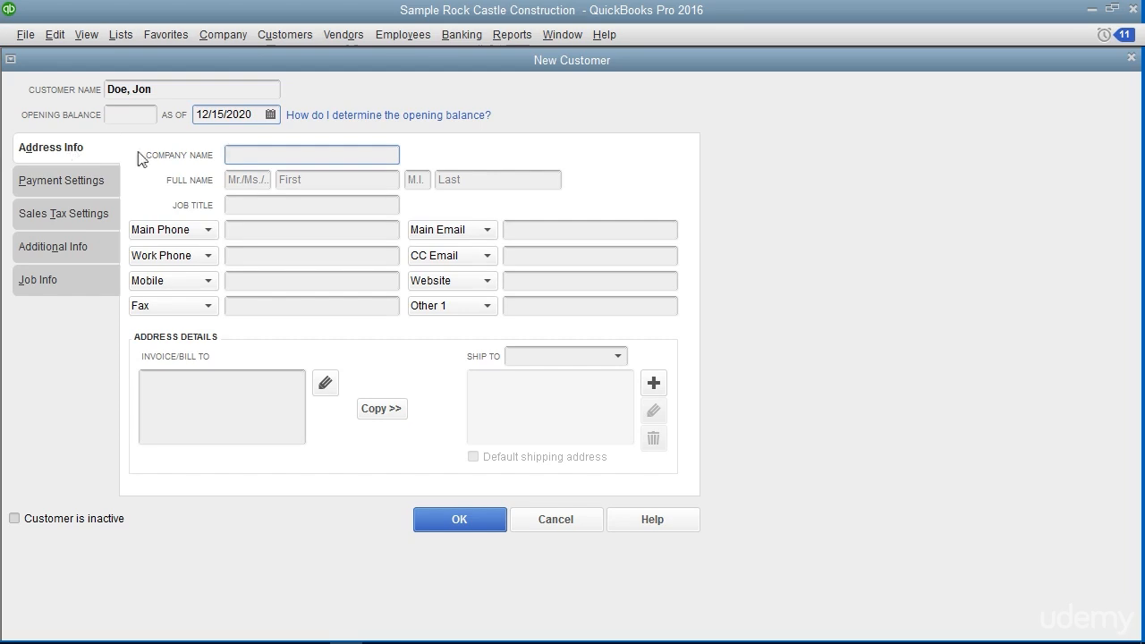
{"action": "left_click", "coordinate": [238, 178]}
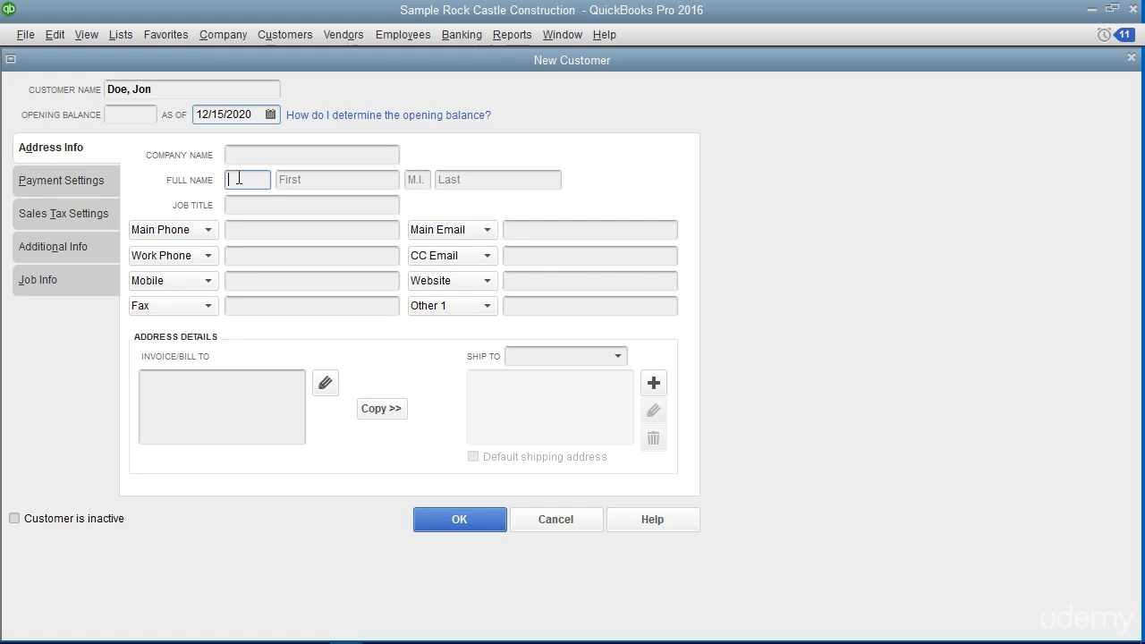
{"action": "type", "text": "Mr."}
{"action": "key", "text": "Tab"}
{"action": "type", "text": "Jon"}
{"action": "key", "text": "Tab"}
{"action": "key", "text": "Tab"}
{"action": "type", "text": "Doe"}
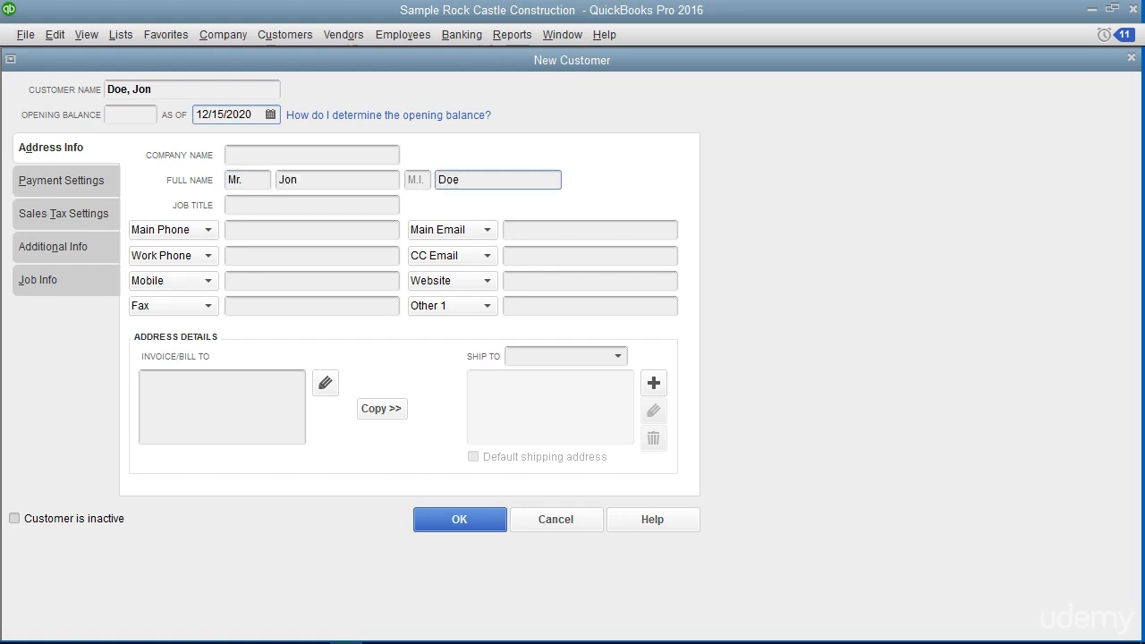
Look over the job title field and the contact types available for the main phone field without entering anything
{"action": "left_click", "coordinate": [233, 203]}
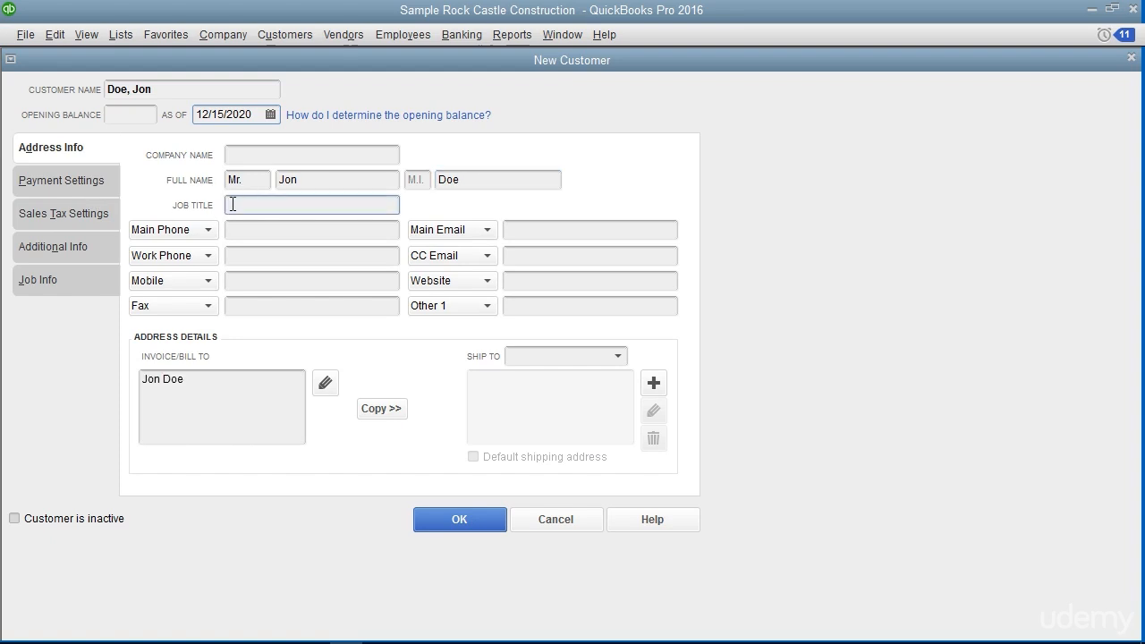
{"action": "left_click", "coordinate": [233, 231]}
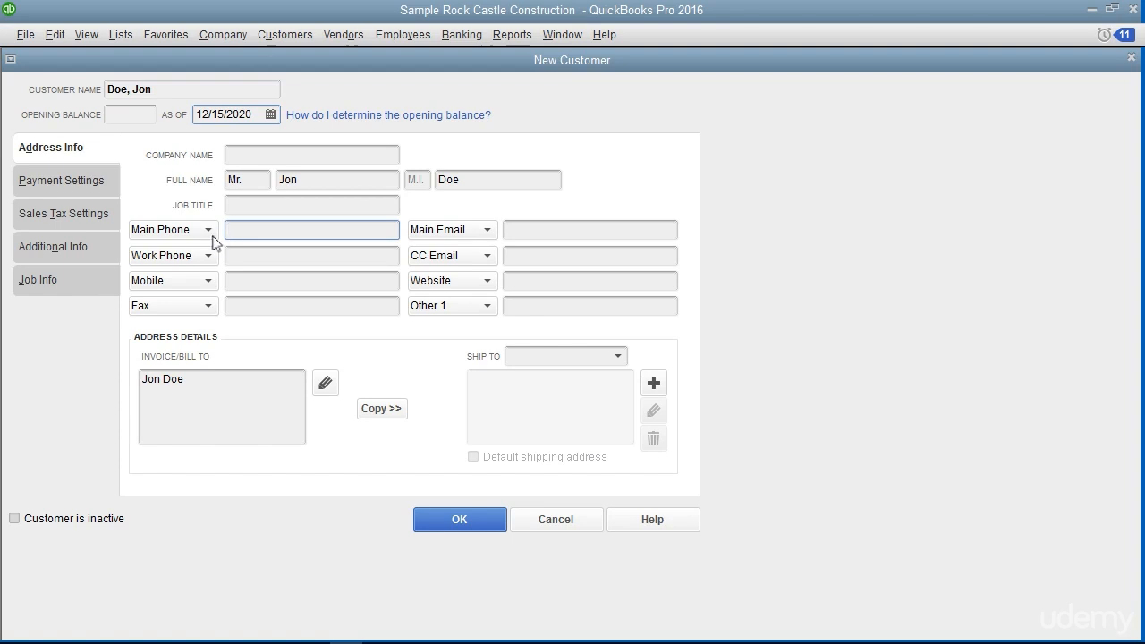
{"action": "left_click", "coordinate": [208, 232]}
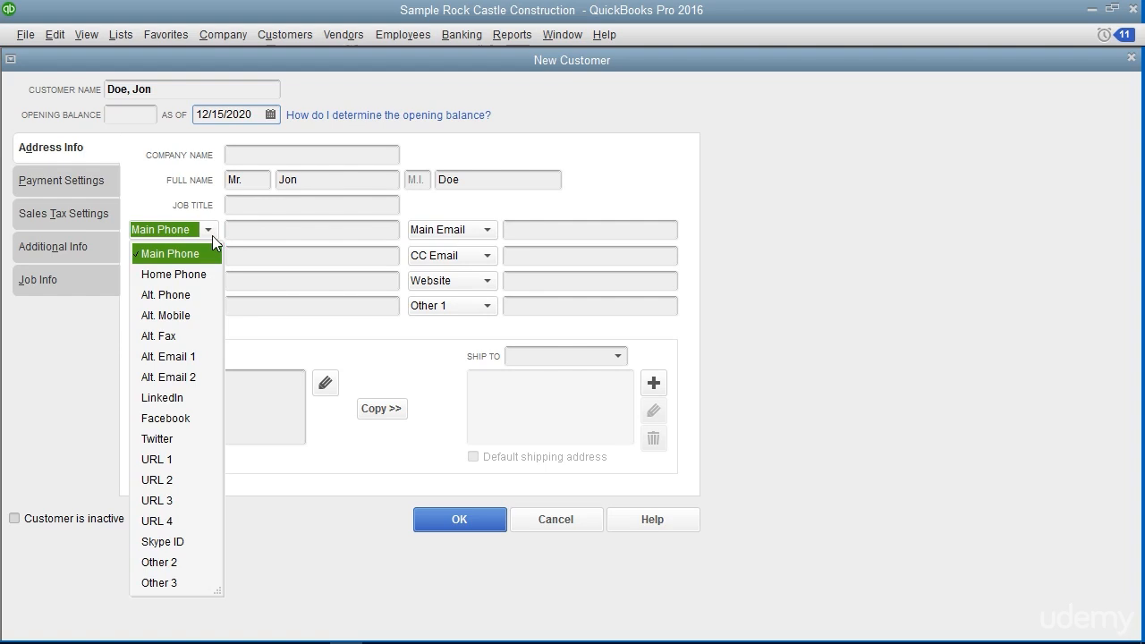
{"action": "left_click", "coordinate": [264, 229]}
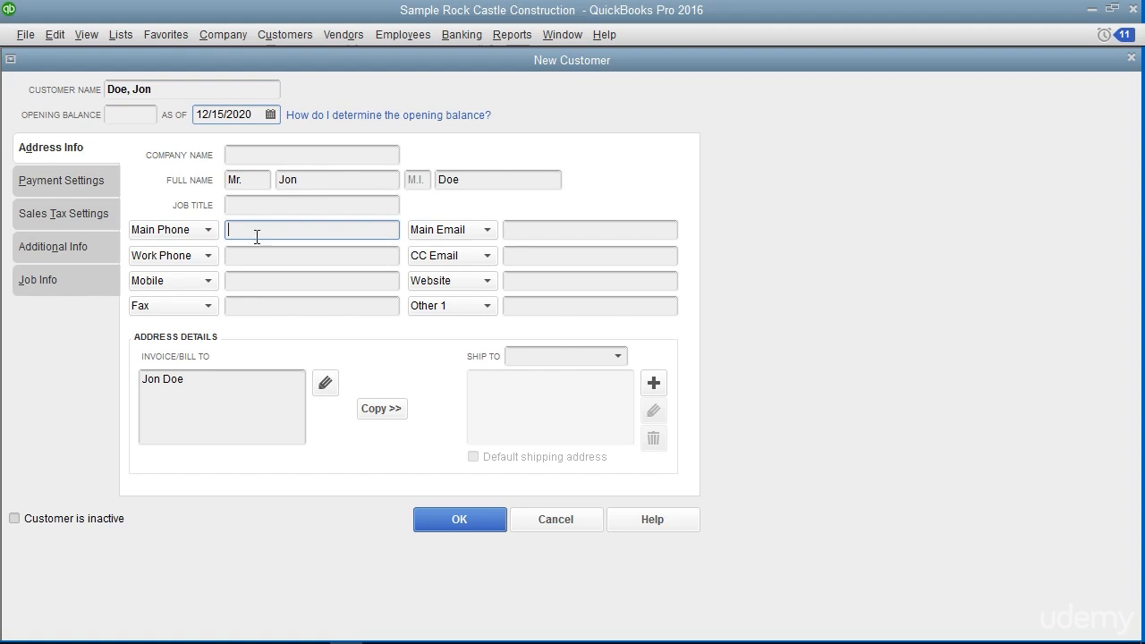
{"action": "left_click", "coordinate": [212, 230]}
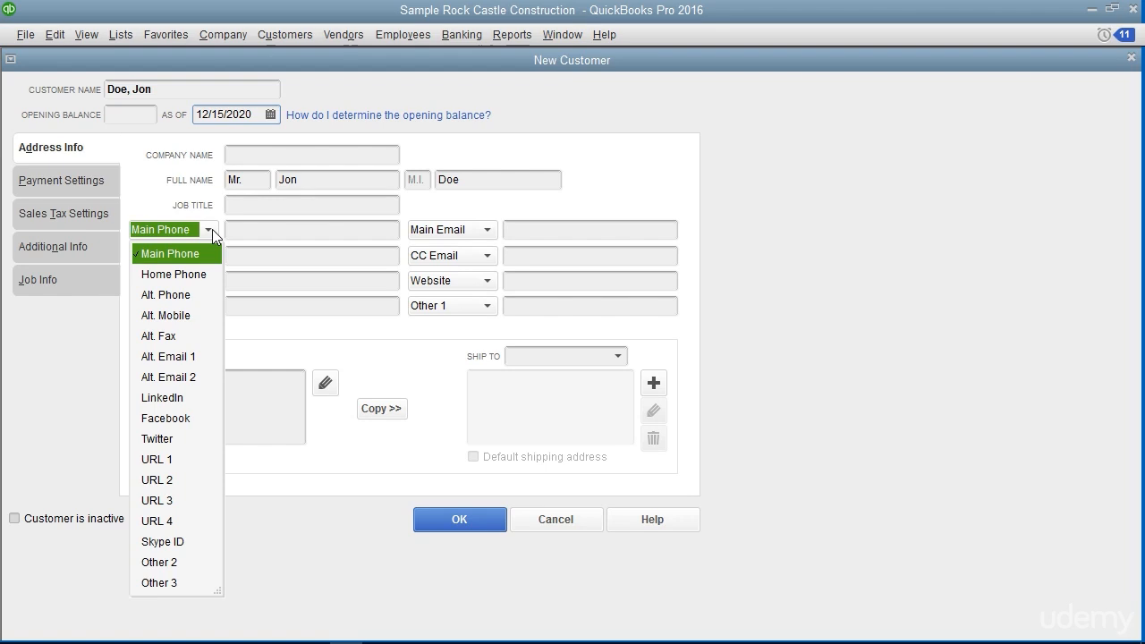
{"action": "left_click", "coordinate": [239, 232]}
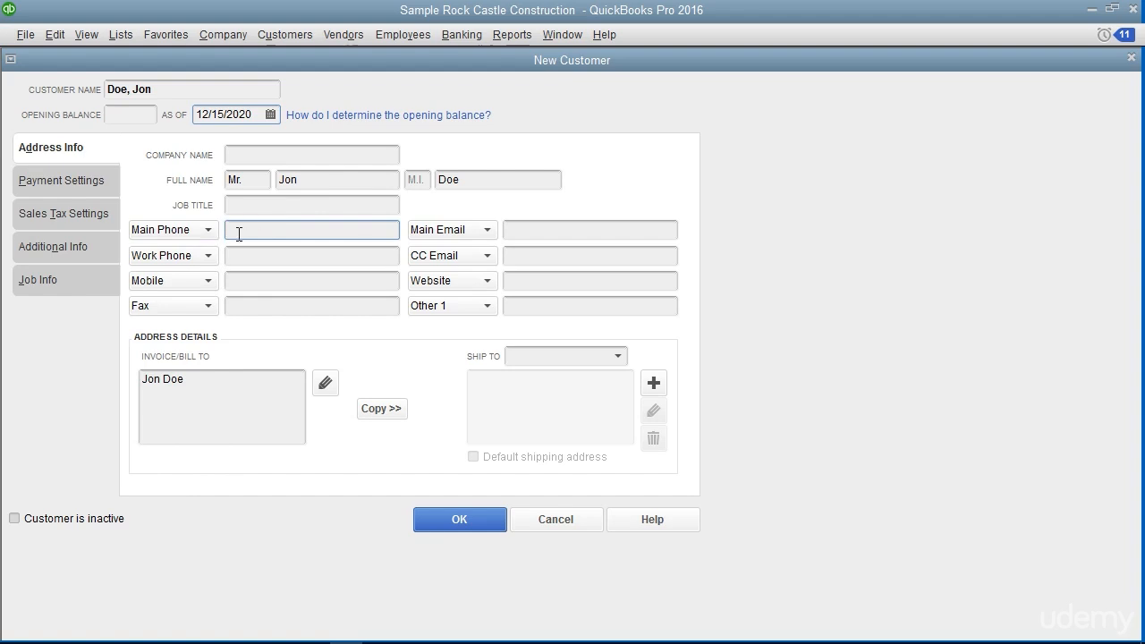
Enter the customer's street address, city, state and zip code as the bill-to address and copy it to the default shipping address Ship To 1
{"action": "left_click", "coordinate": [196, 391]}
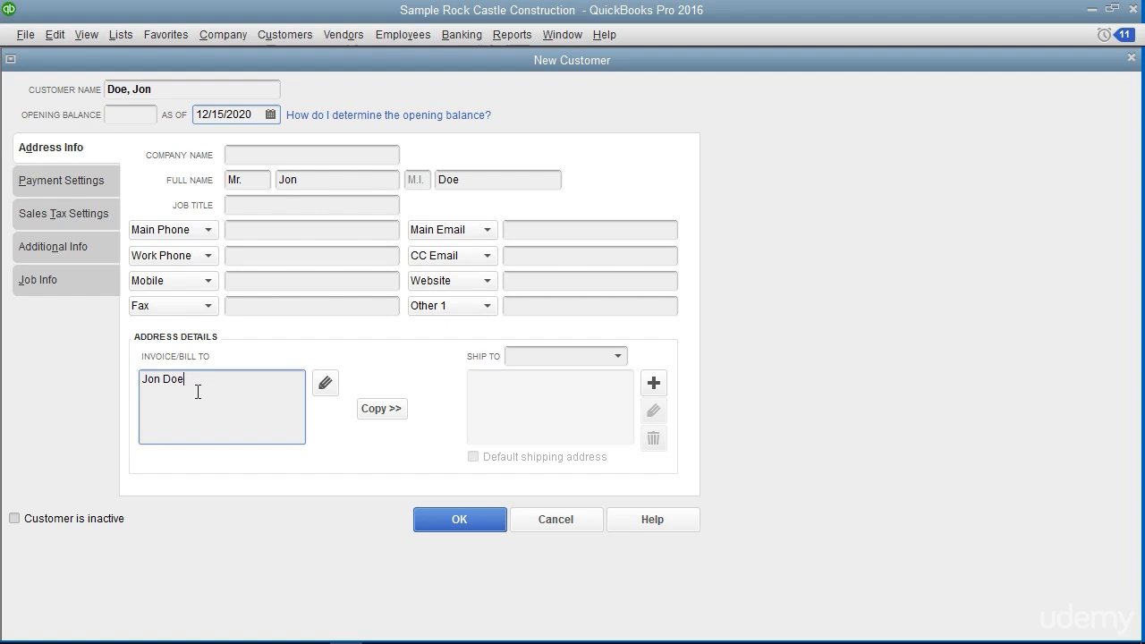
{"action": "left_click", "coordinate": [330, 391]}
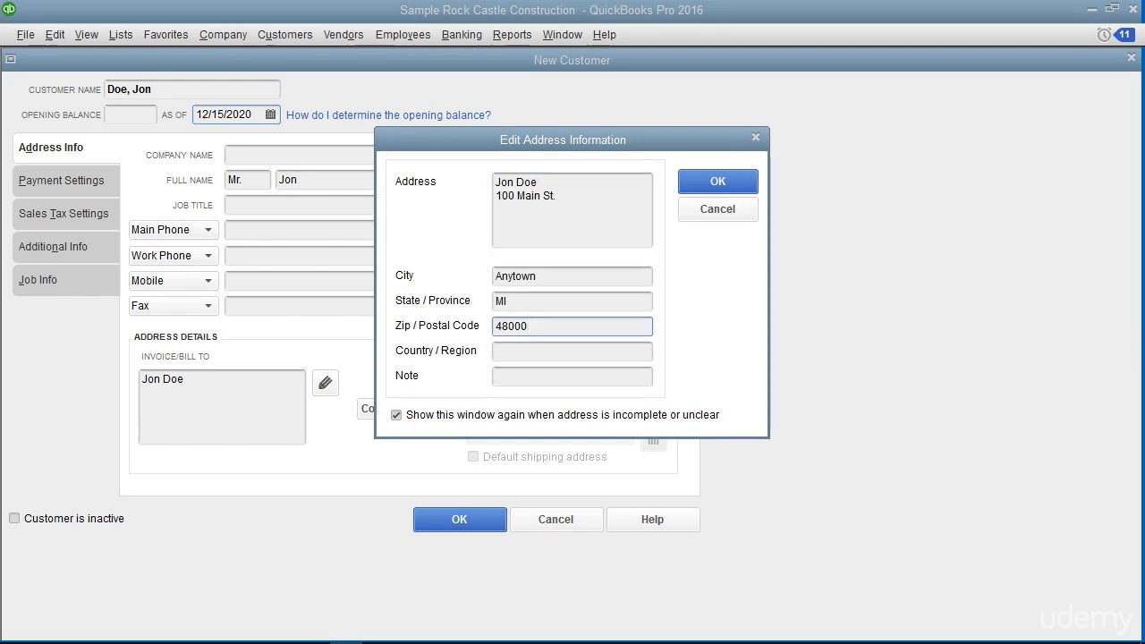
{"action": "left_click", "coordinate": [685, 181]}
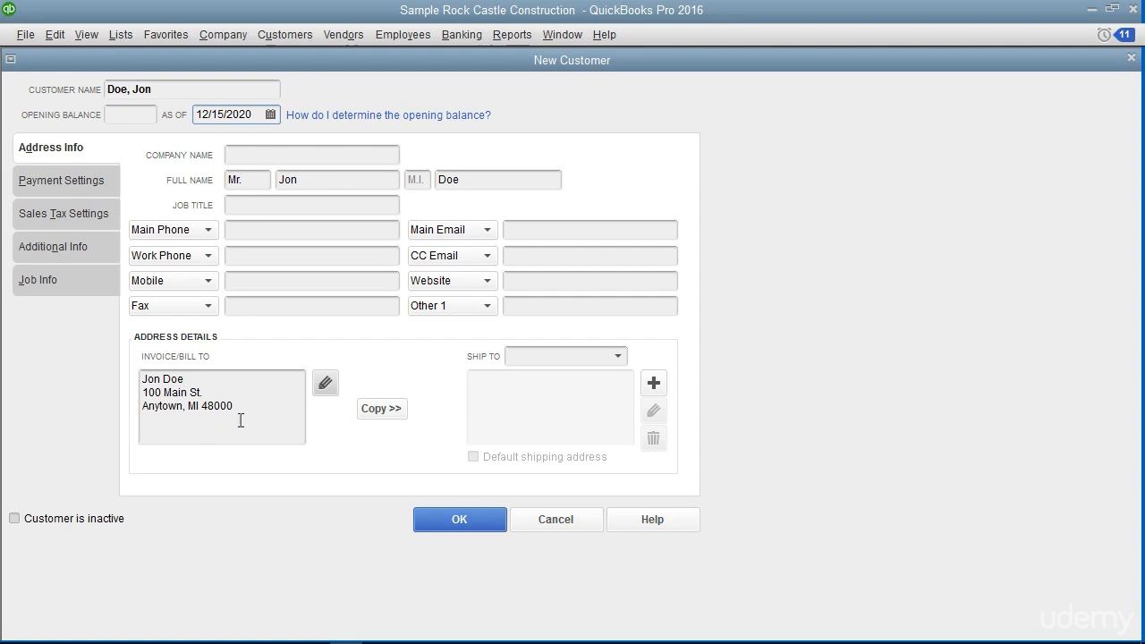
{"action": "left_click", "coordinate": [380, 409]}
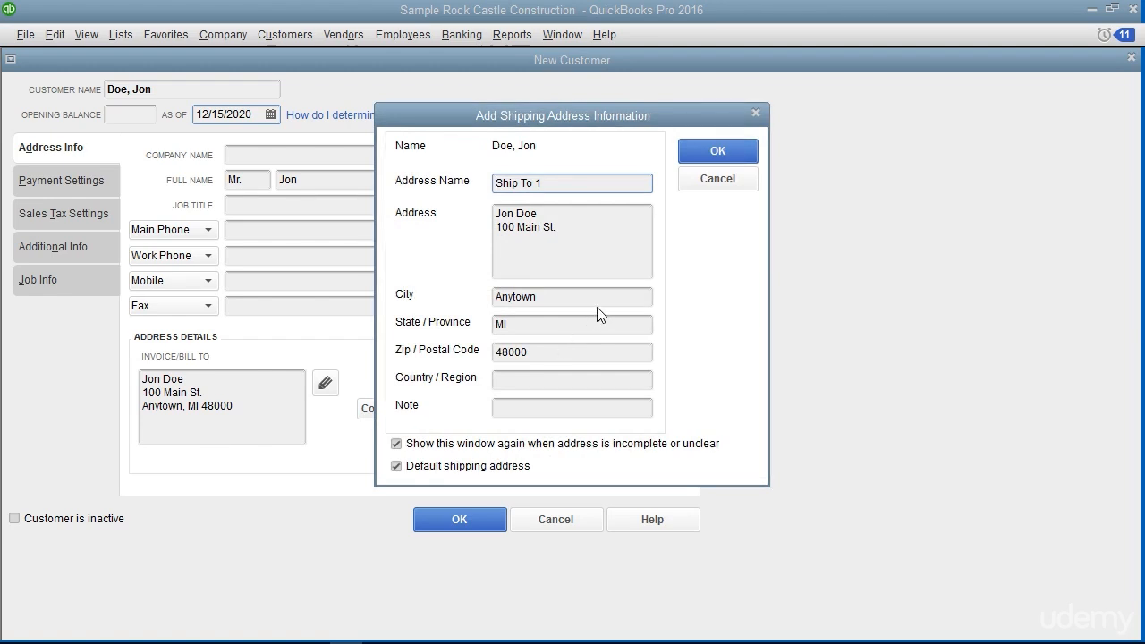
{"action": "left_click", "coordinate": [708, 154]}
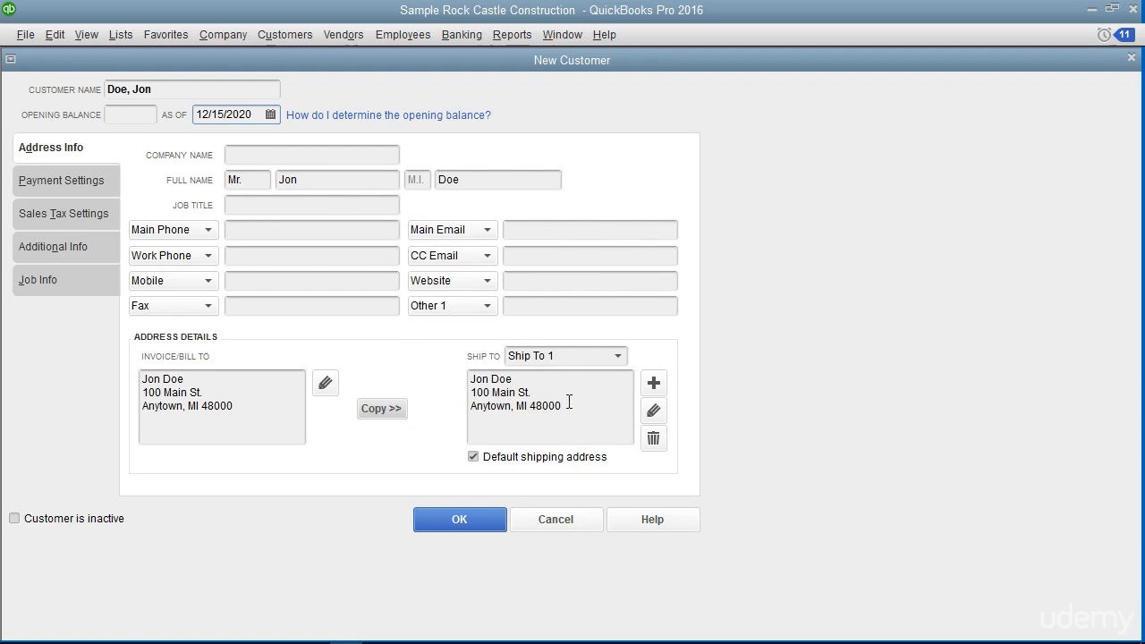
Add a non-default shipping address named Alternate Ship To with the customer's second address, and reselect Ship To 1 as the displayed shipping address
{"action": "left_click", "coordinate": [654, 384]}
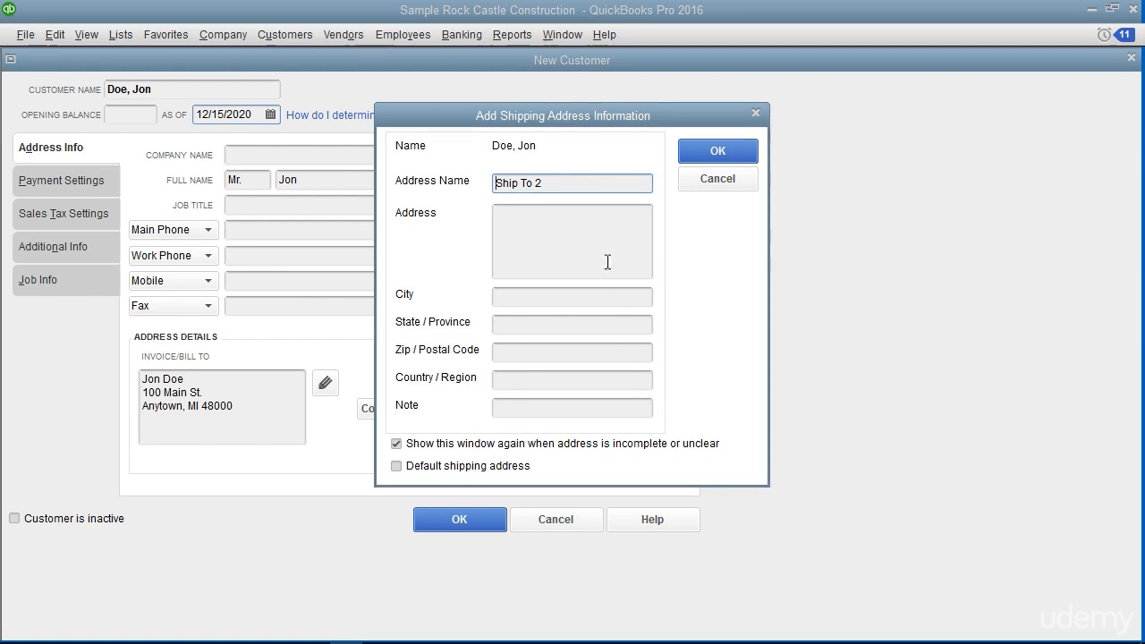
{"action": "triple_click", "coordinate": [551, 183]}
{"action": "type", "text": "Alternate Ship To"}
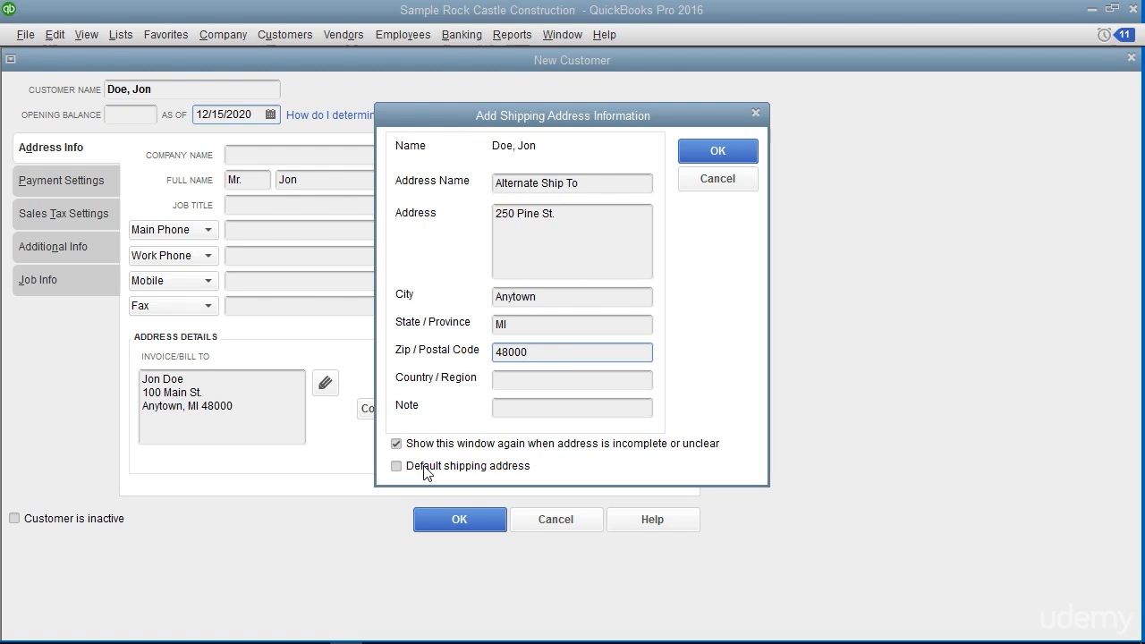
{"action": "left_click", "coordinate": [698, 159]}
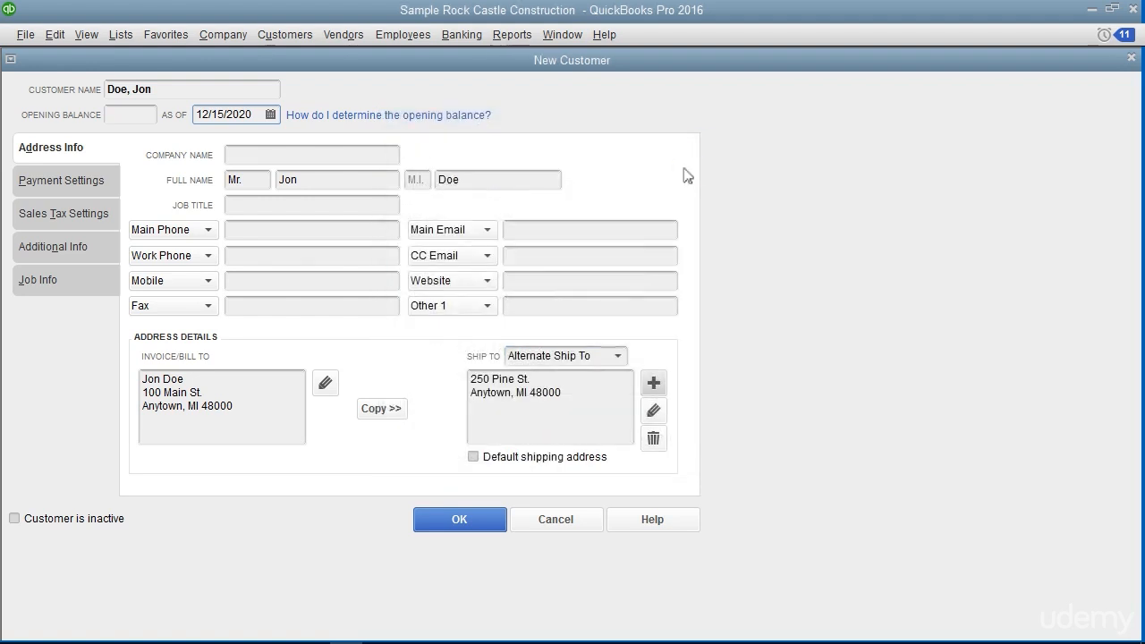
{"action": "left_click", "coordinate": [617, 360]}
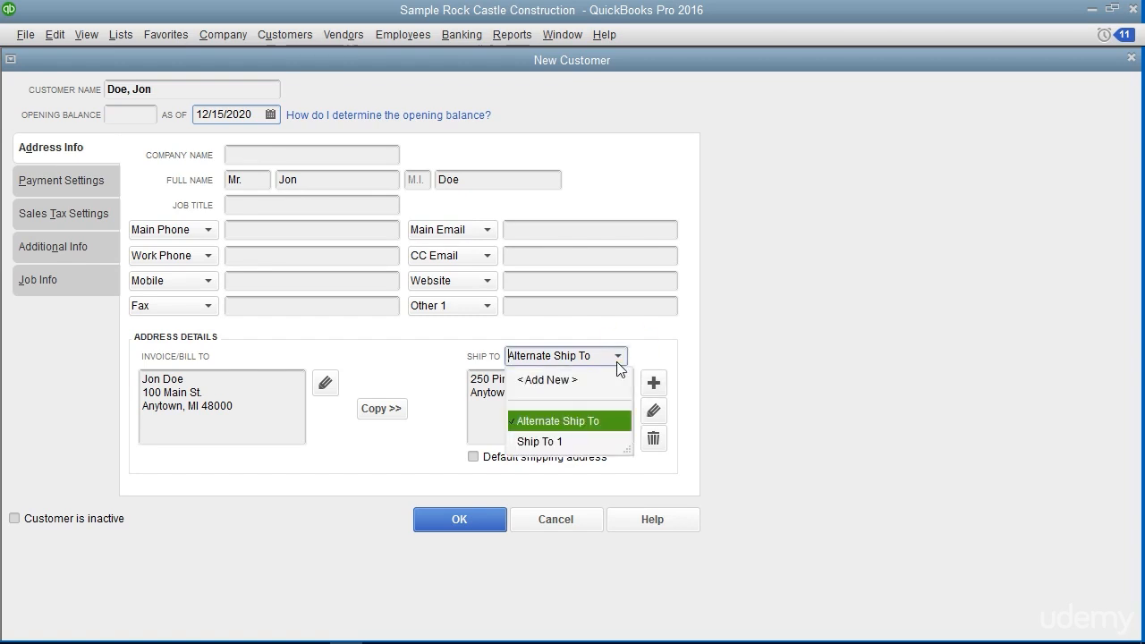
{"action": "left_click", "coordinate": [586, 440]}
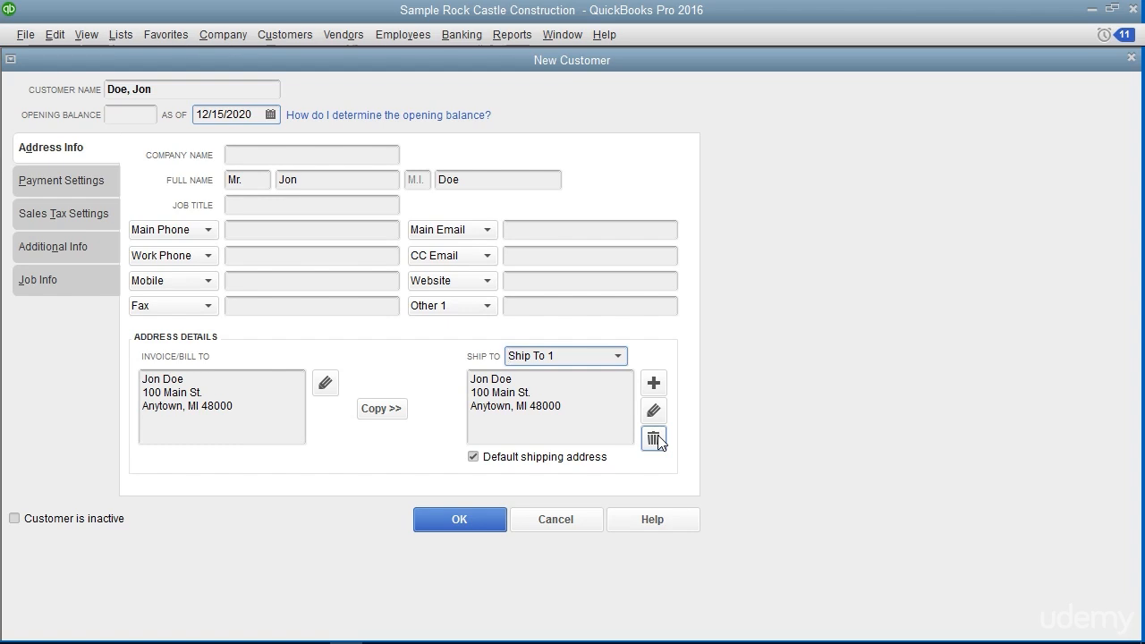
Set the customer's payment terms to Net 30 in the payment settings, leaving the account number and credit limit blank
{"action": "left_click", "coordinate": [97, 185]}
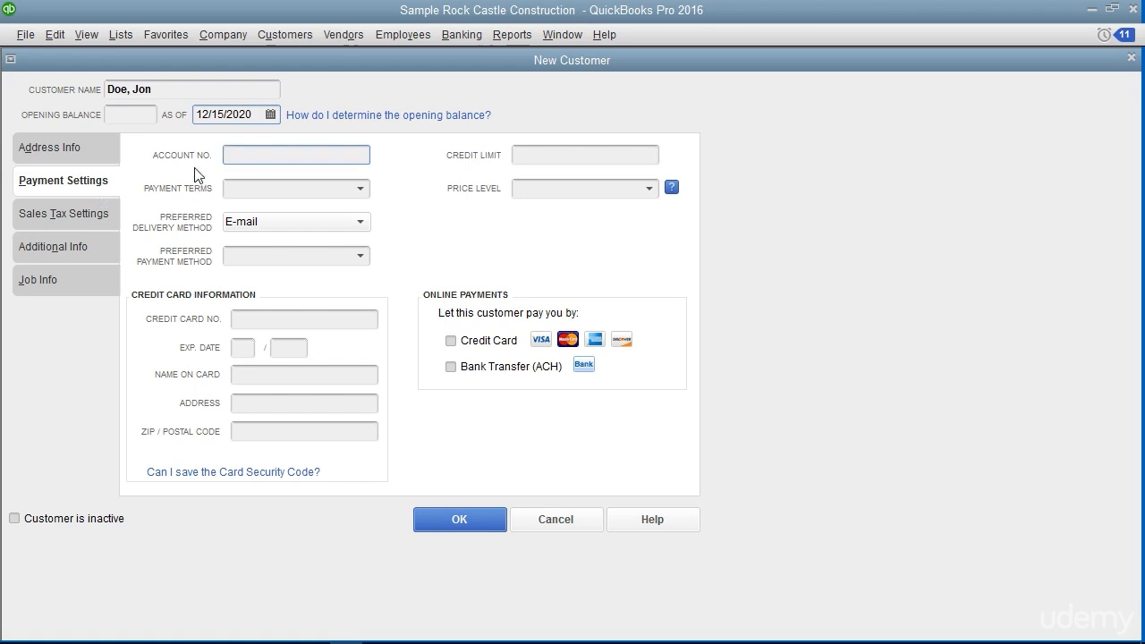
{"action": "left_click", "coordinate": [239, 154]}
{"action": "left_click", "coordinate": [523, 154]}
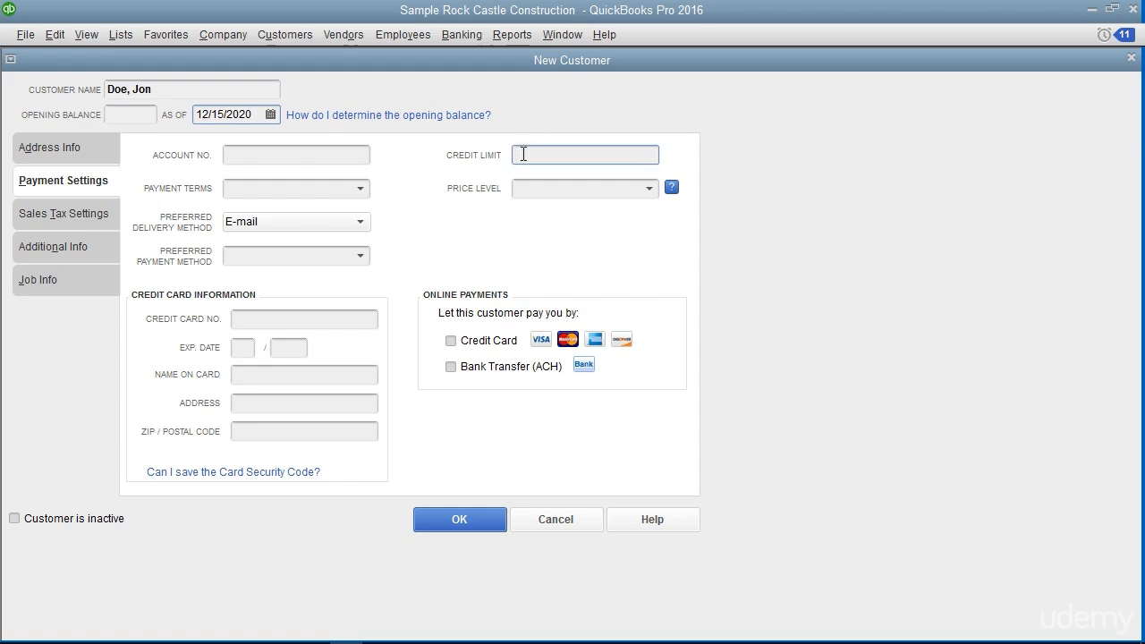
{"action": "left_click", "coordinate": [351, 192]}
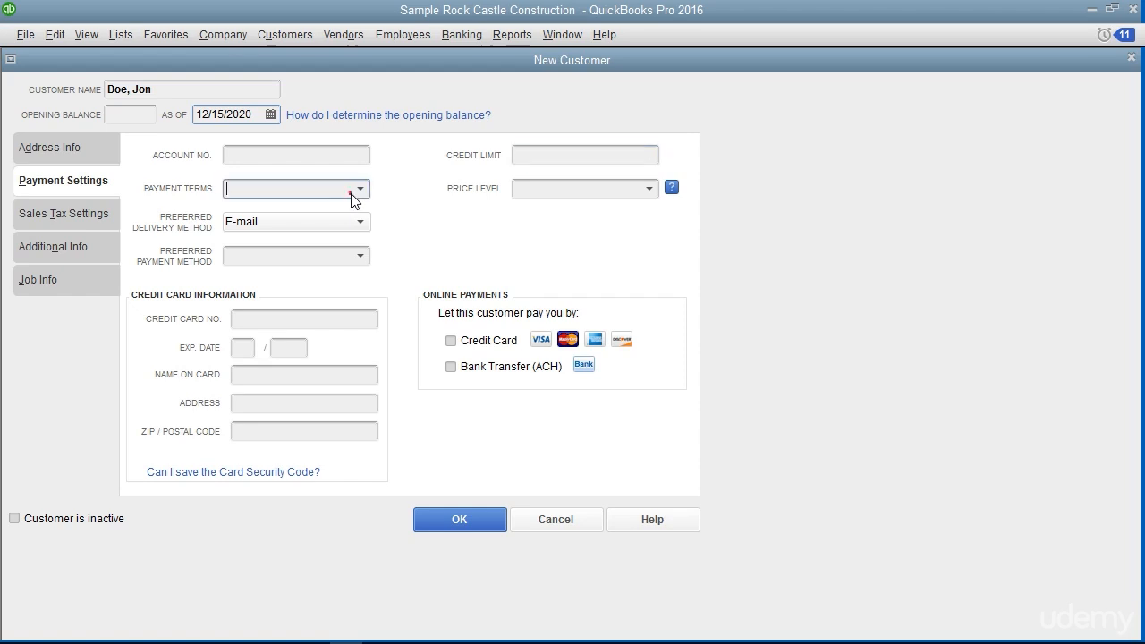
{"action": "left_click", "coordinate": [359, 189]}
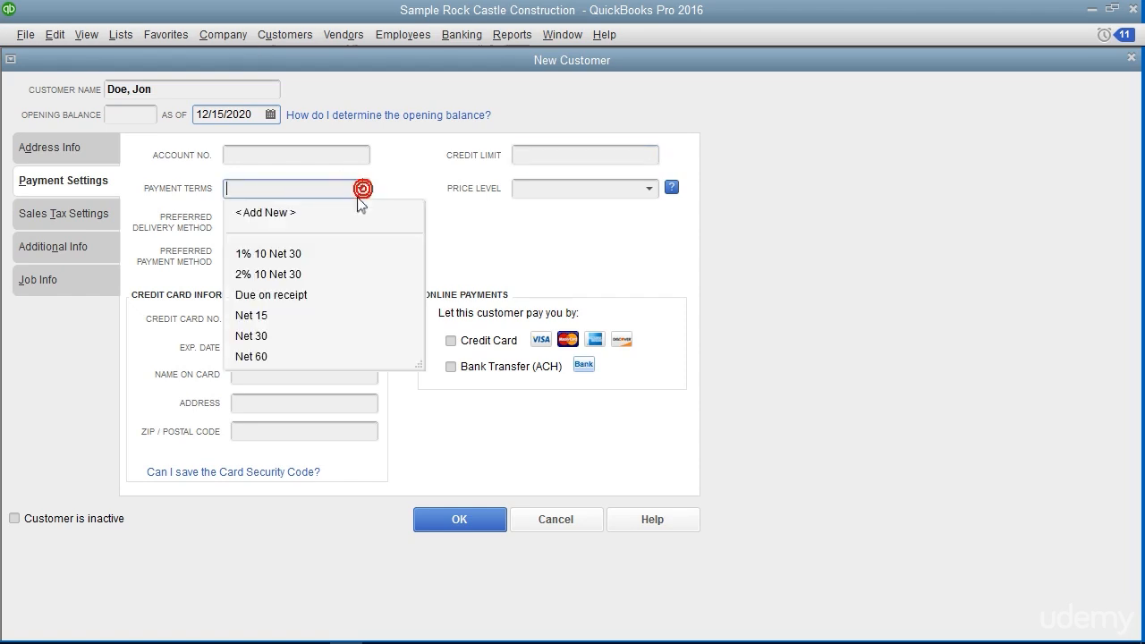
{"action": "left_click", "coordinate": [277, 336]}
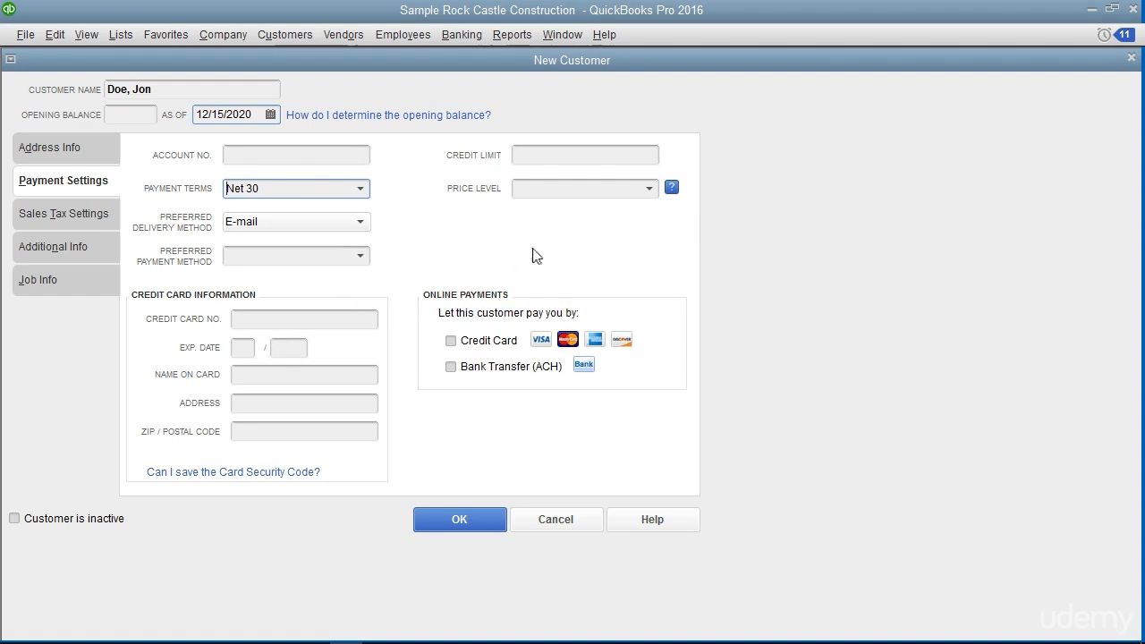
Set the preferred delivery method to Mail and the preferred payment method to Check, leaving the price level blank
{"action": "left_click", "coordinate": [649, 189]}
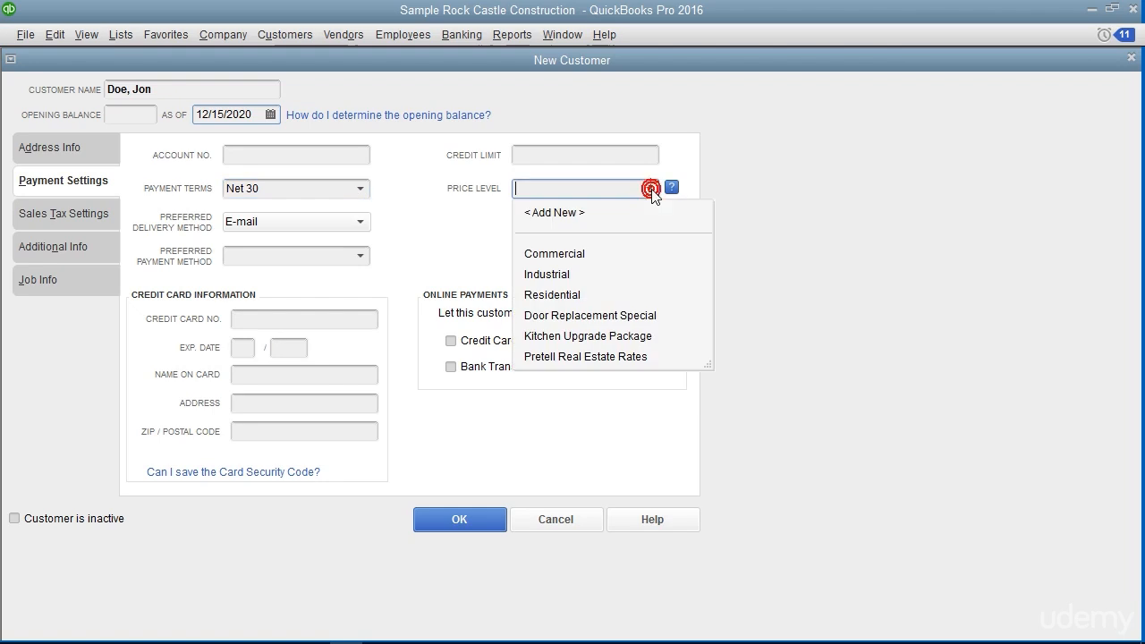
{"action": "left_click", "coordinate": [650, 189]}
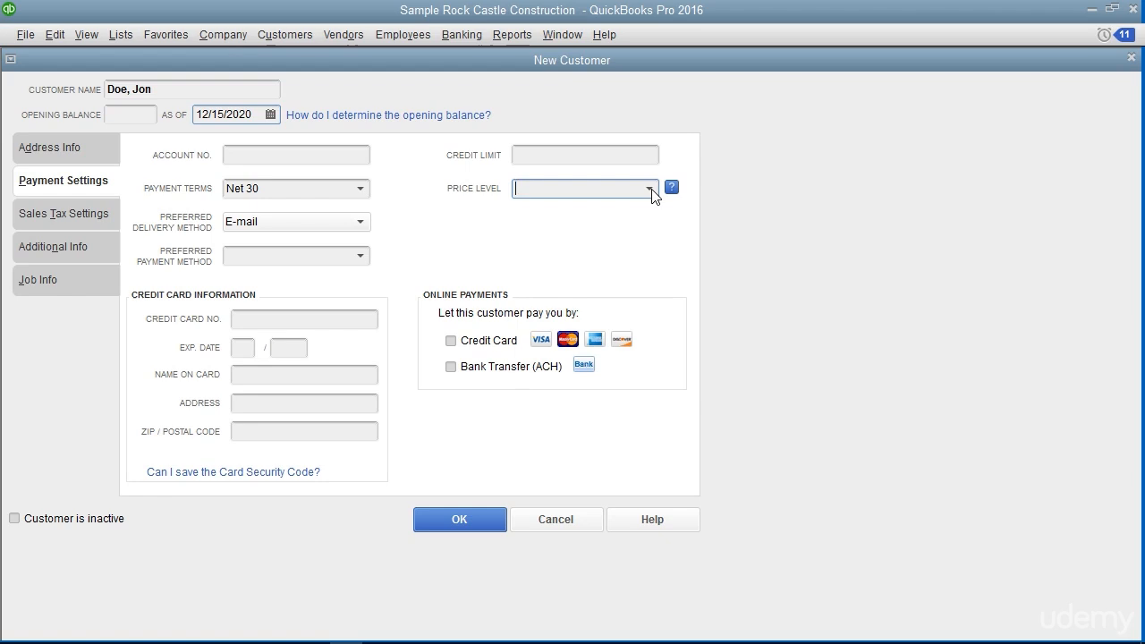
{"action": "left_click", "coordinate": [361, 226]}
{"action": "left_click", "coordinate": [333, 269]}
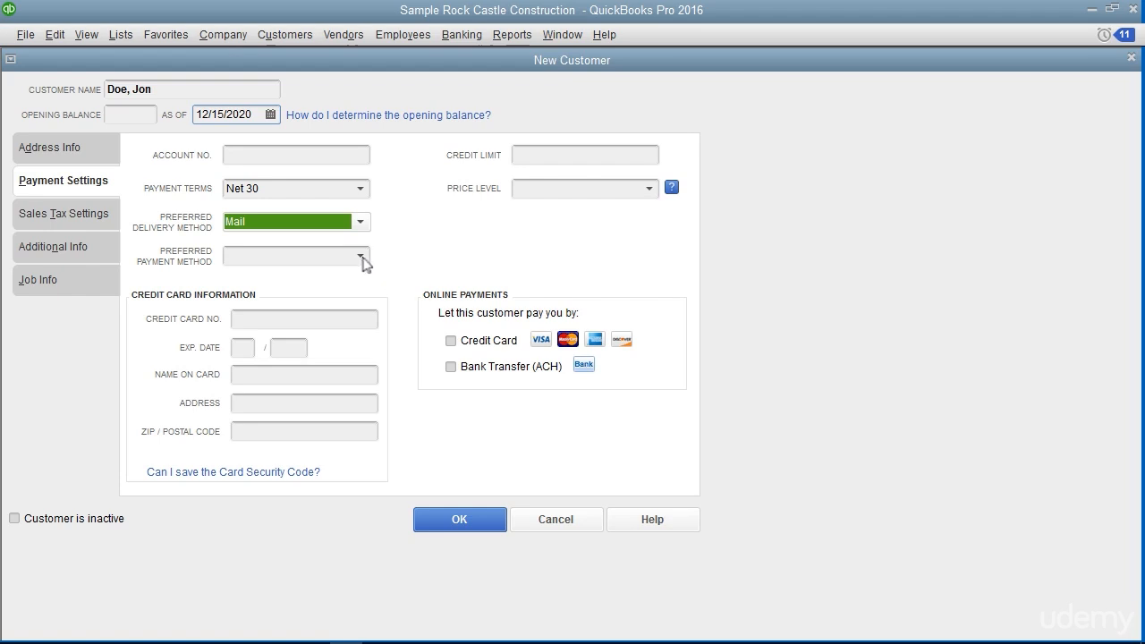
{"action": "left_click", "coordinate": [359, 258]}
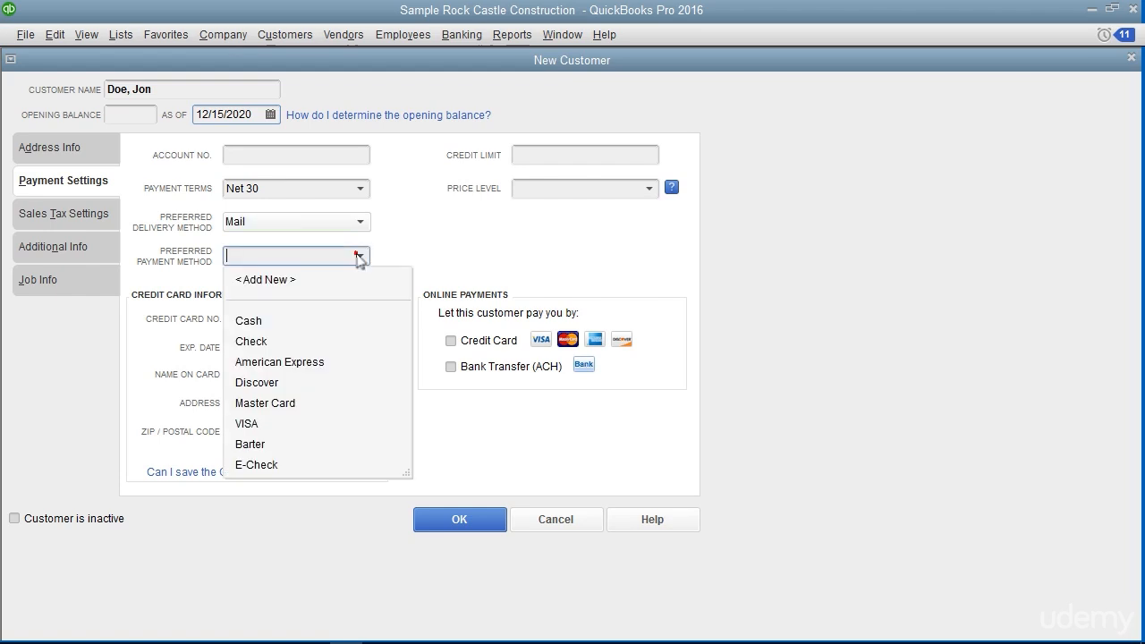
{"action": "left_click", "coordinate": [292, 346]}
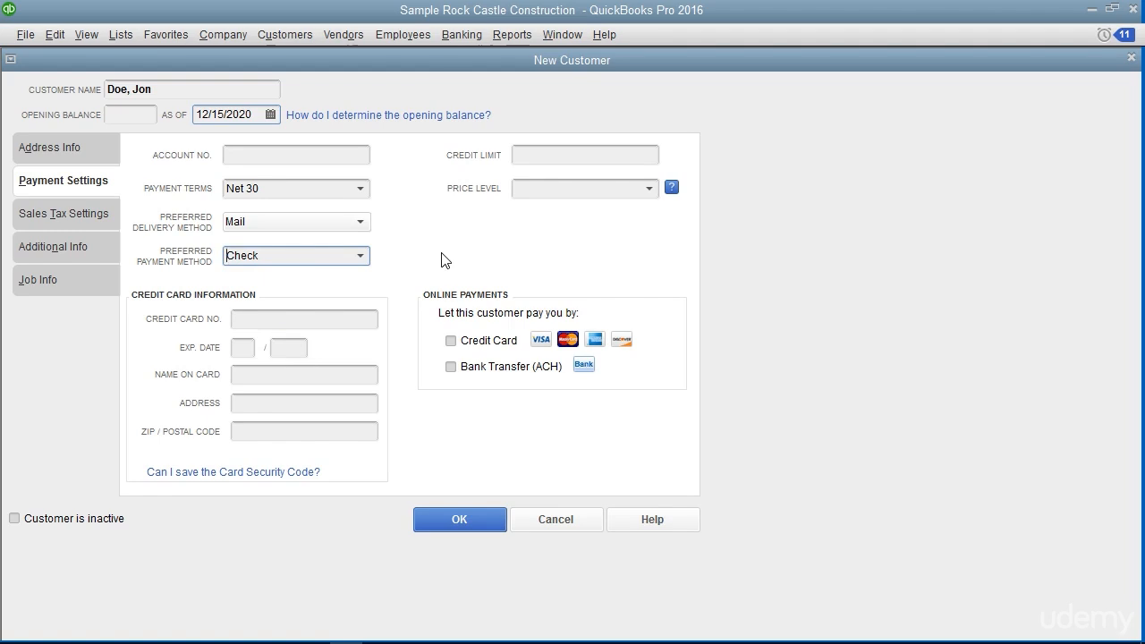
{"action": "left_click", "coordinate": [436, 296]}
Set the customer's sales tax code to Tax and the tax item to Out of State, leaving the resale number blank
{"action": "left_click", "coordinate": [105, 217]}
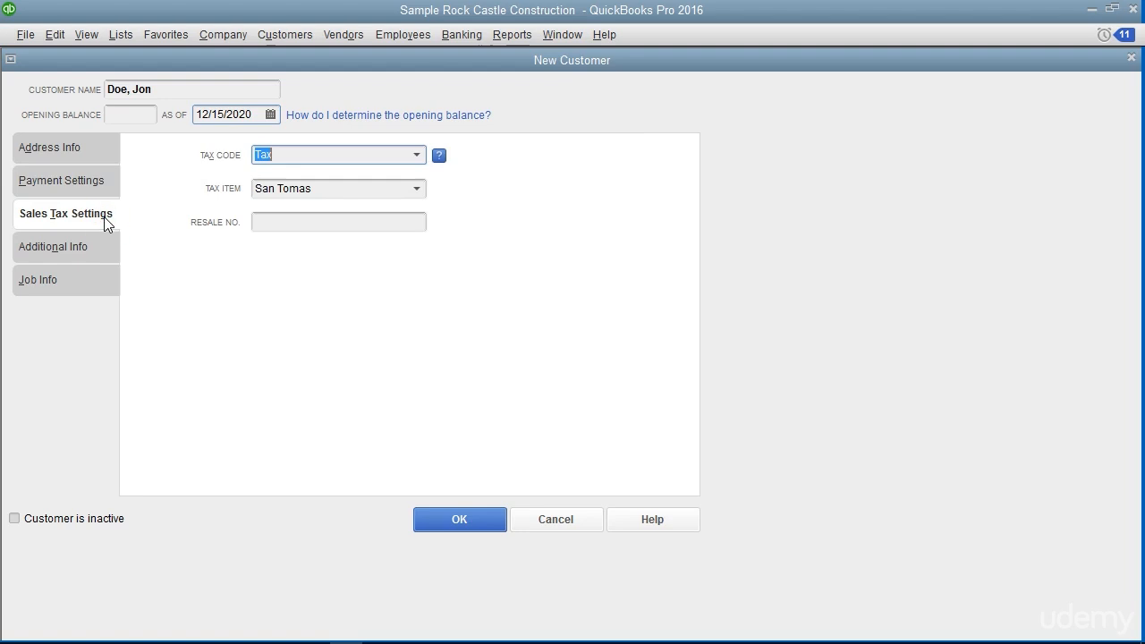
{"action": "left_click", "coordinate": [417, 156]}
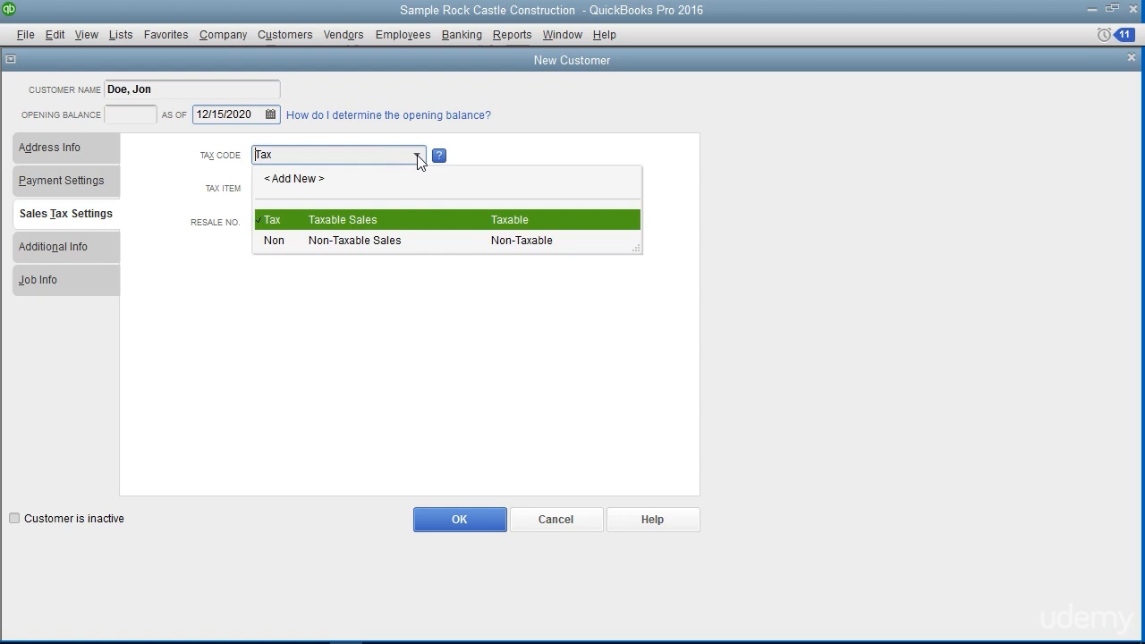
{"action": "left_click", "coordinate": [362, 220]}
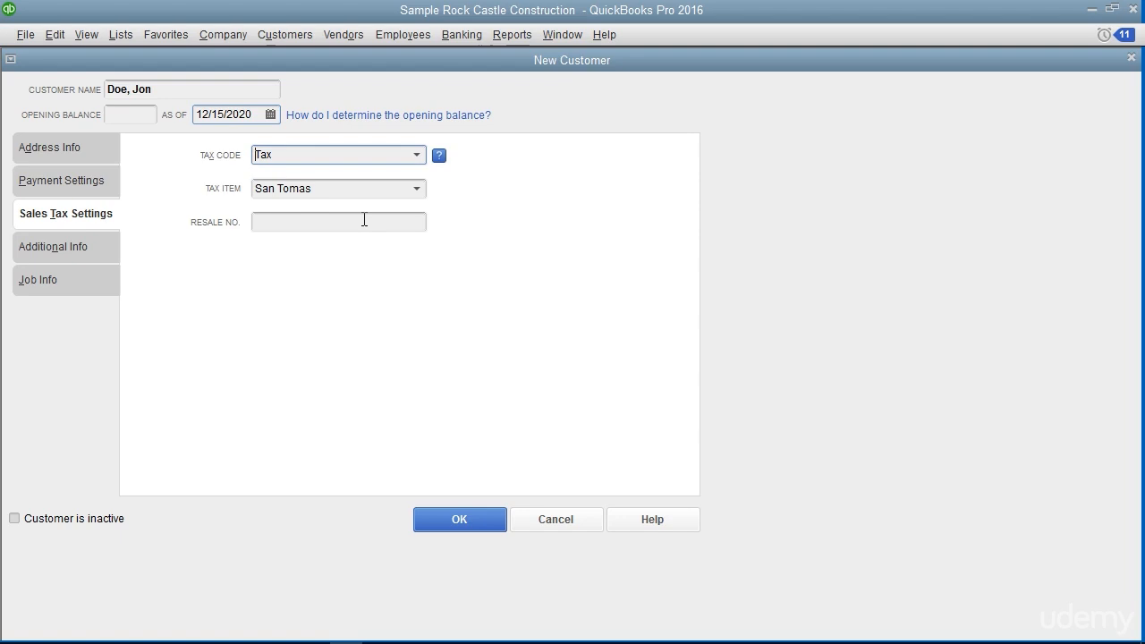
{"action": "left_click", "coordinate": [416, 191]}
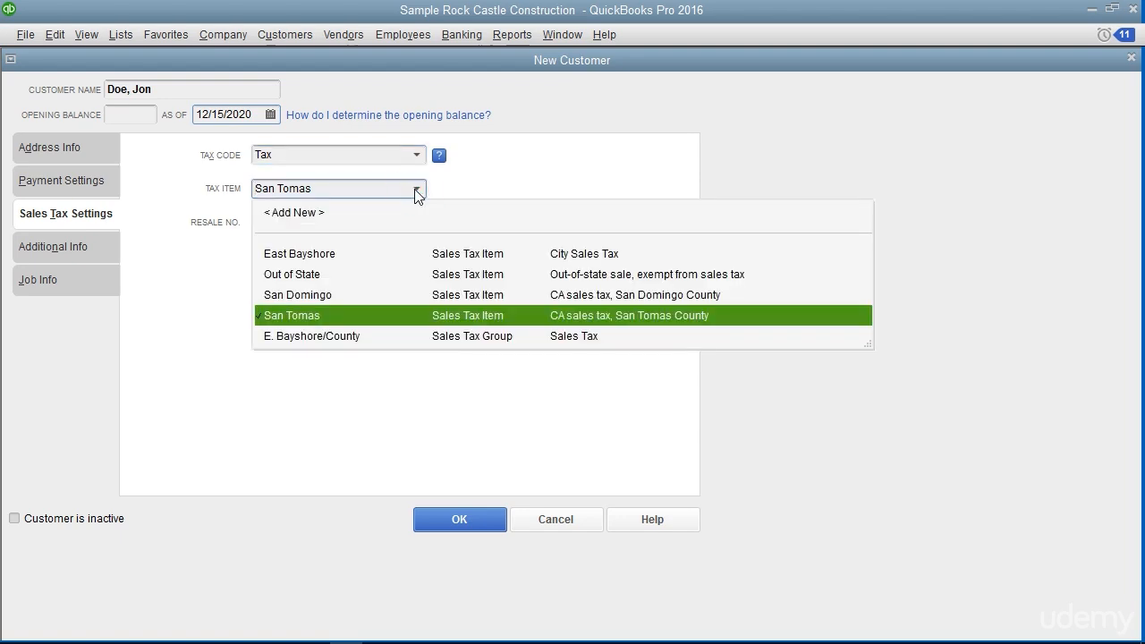
{"action": "left_click", "coordinate": [320, 274]}
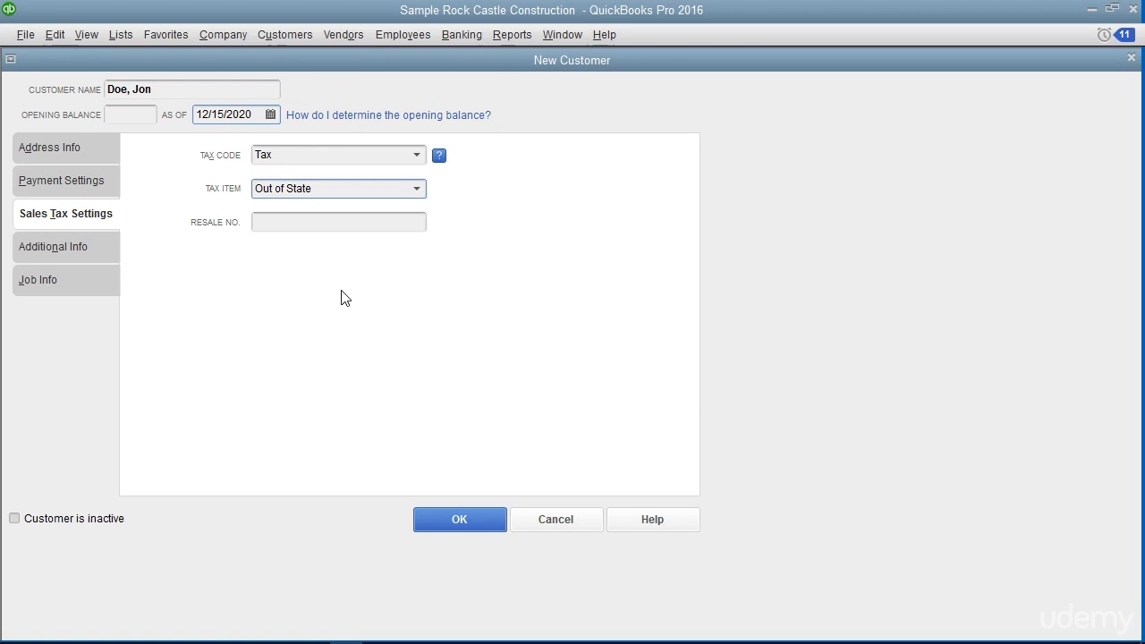
{"action": "left_click", "coordinate": [312, 220]}
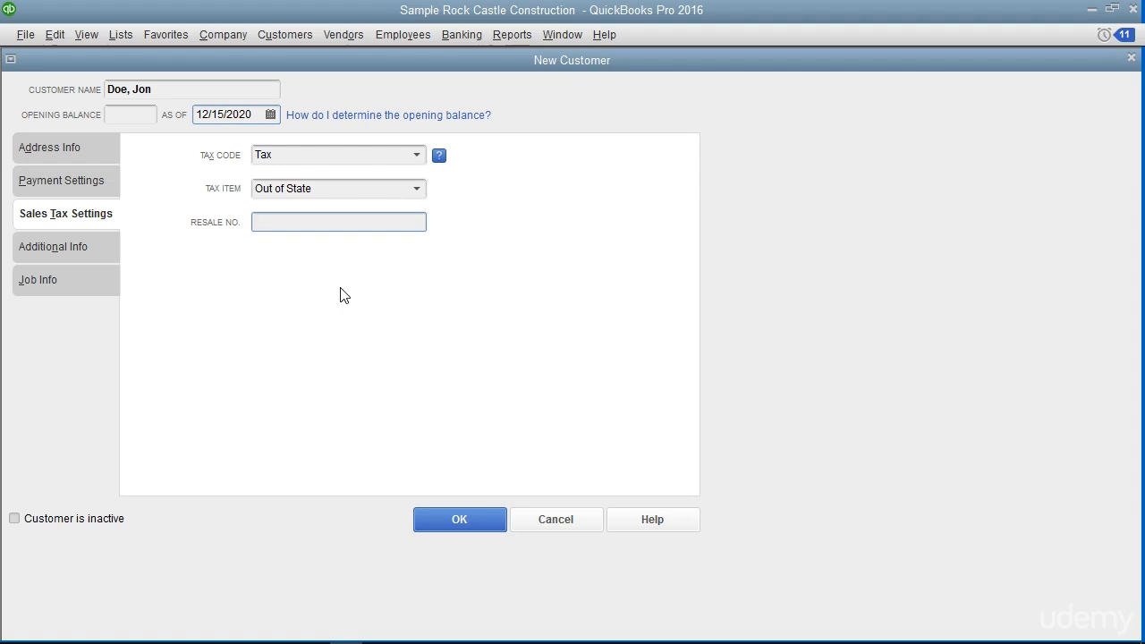
Set the customer type to Commercial in the customer's additional information
{"action": "left_click", "coordinate": [96, 247]}
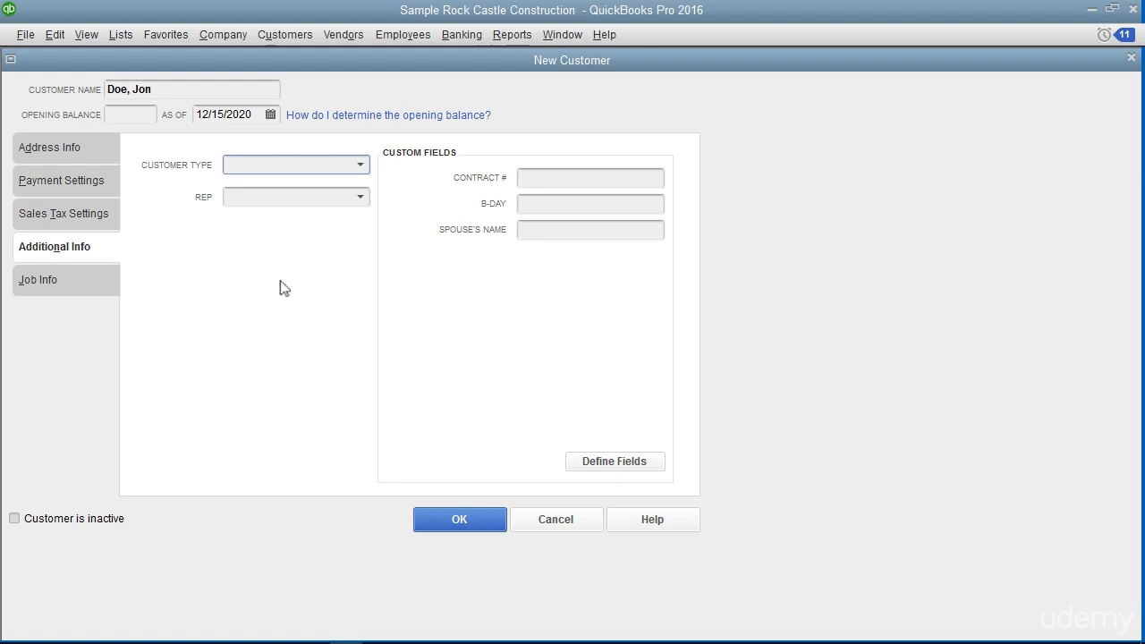
{"action": "left_click", "coordinate": [360, 164]}
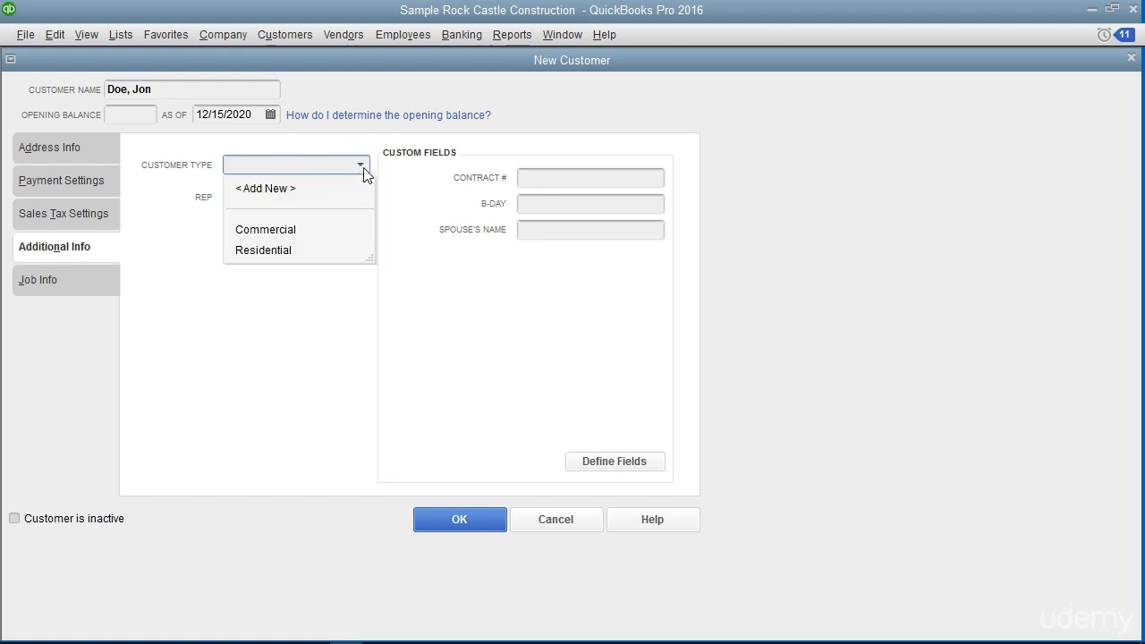
{"action": "left_click", "coordinate": [273, 235]}
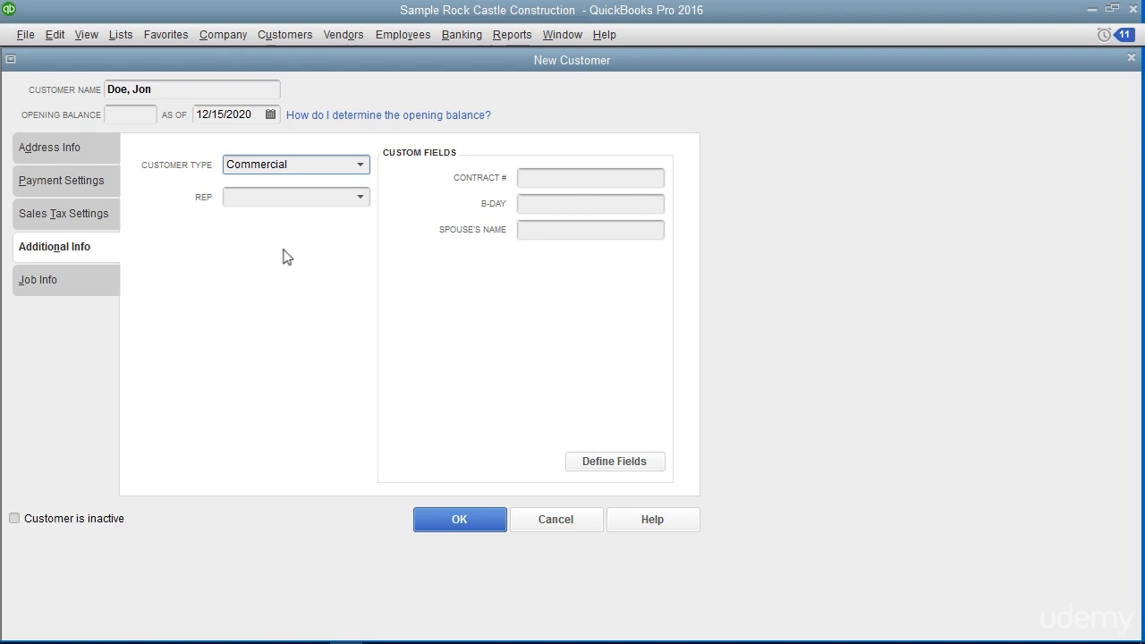
Leave the sales rep and custom fields blank and save the new customer record
{"action": "left_click", "coordinate": [366, 197]}
{"action": "left_click", "coordinate": [366, 197]}
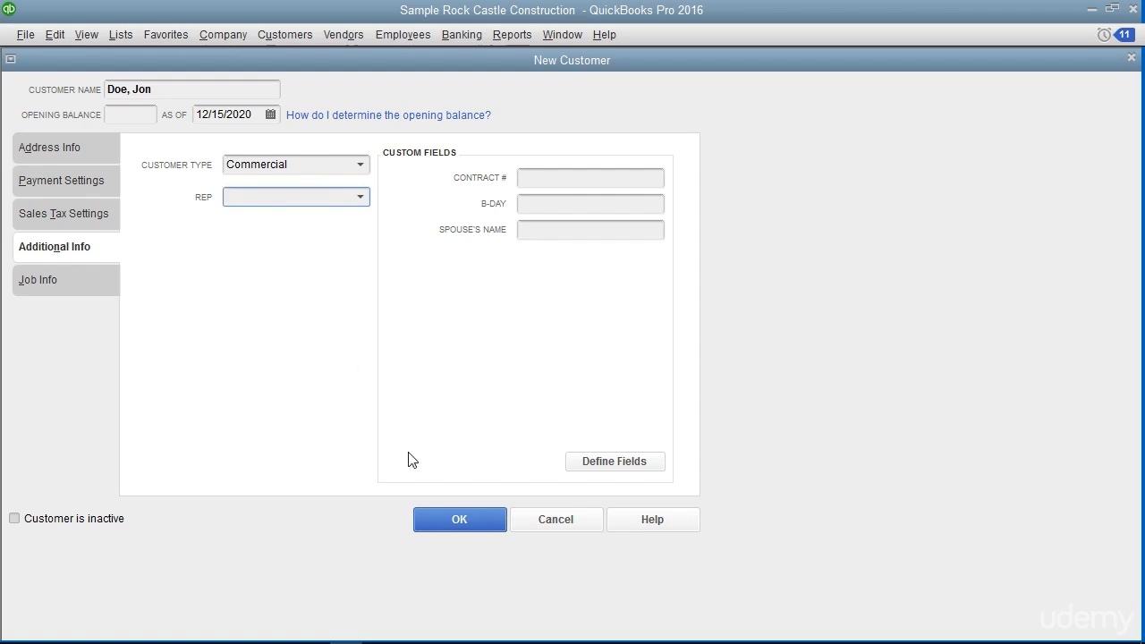
{"action": "left_click", "coordinate": [450, 520]}
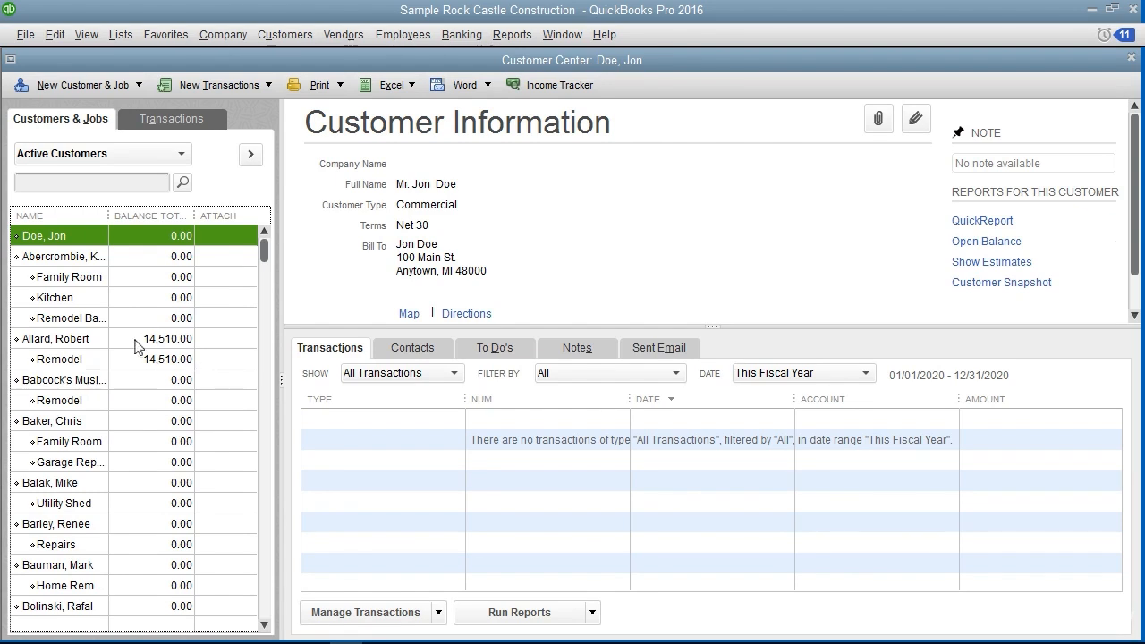
Edit the newly added customer's record, enter a main phone number in the address information and save it
{"action": "left_click", "coordinate": [71, 236]}
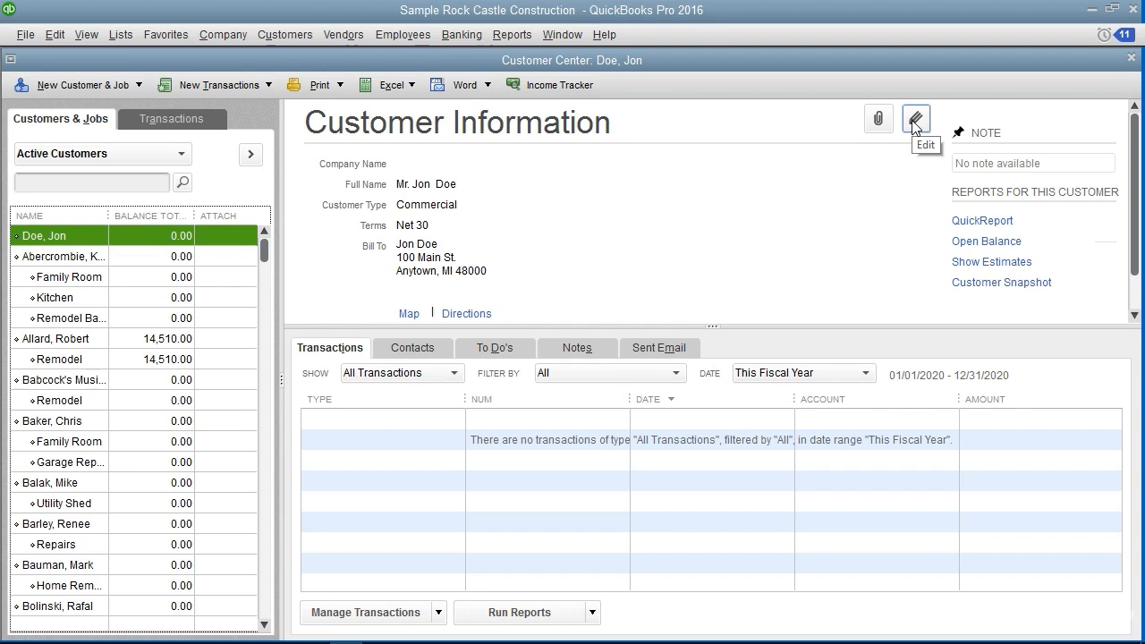
{"action": "right_click", "coordinate": [86, 234]}
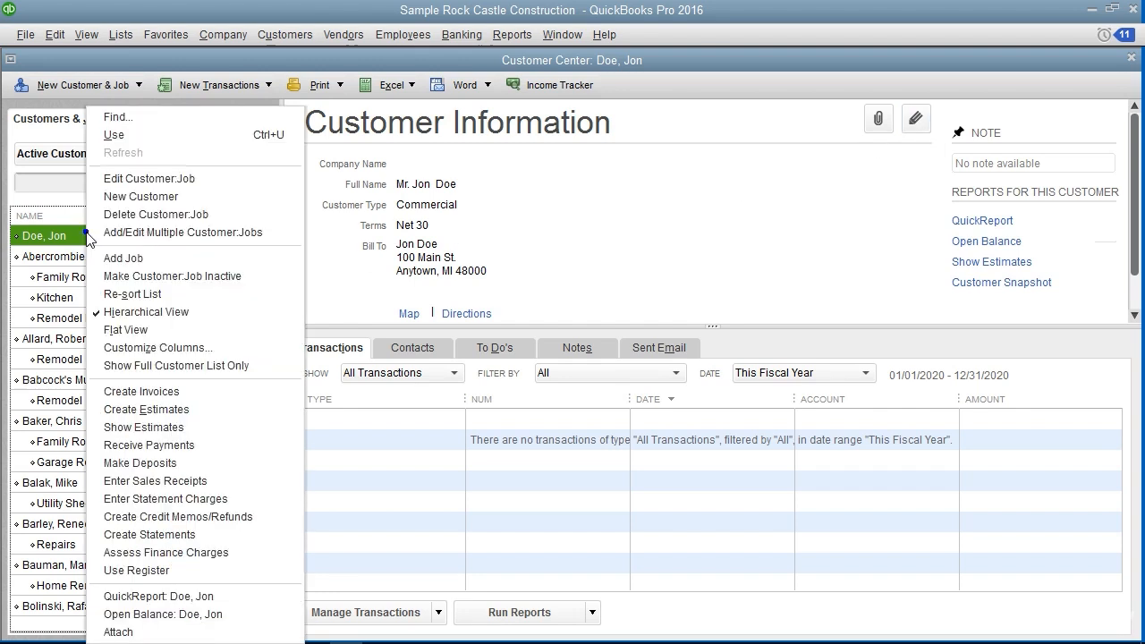
{"action": "left_click", "coordinate": [152, 180]}
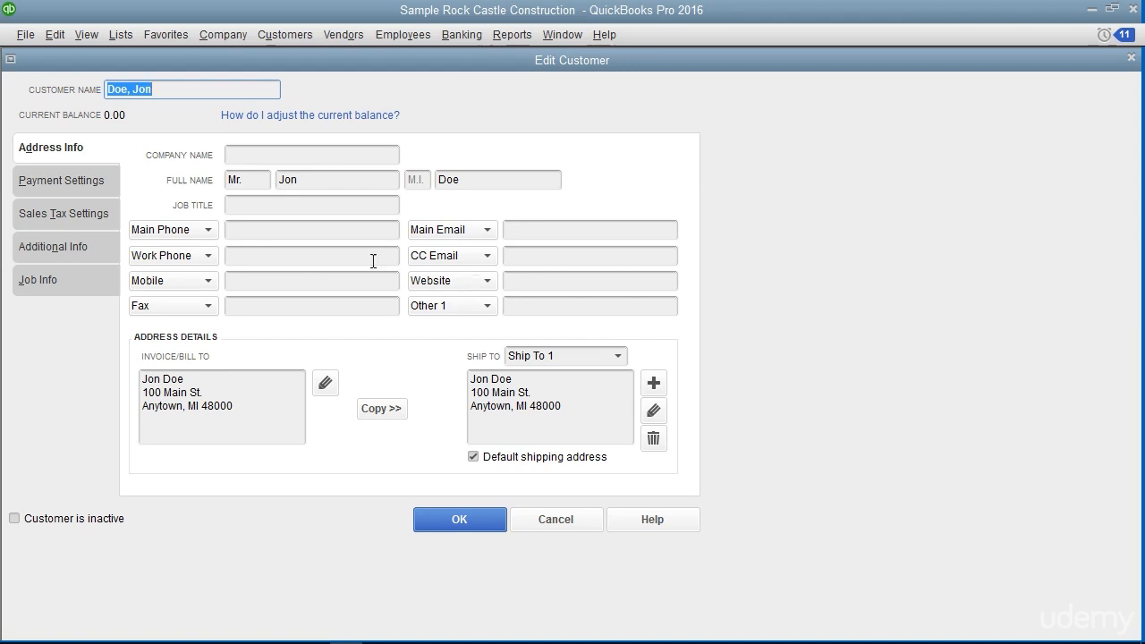
{"action": "left_click", "coordinate": [278, 235]}
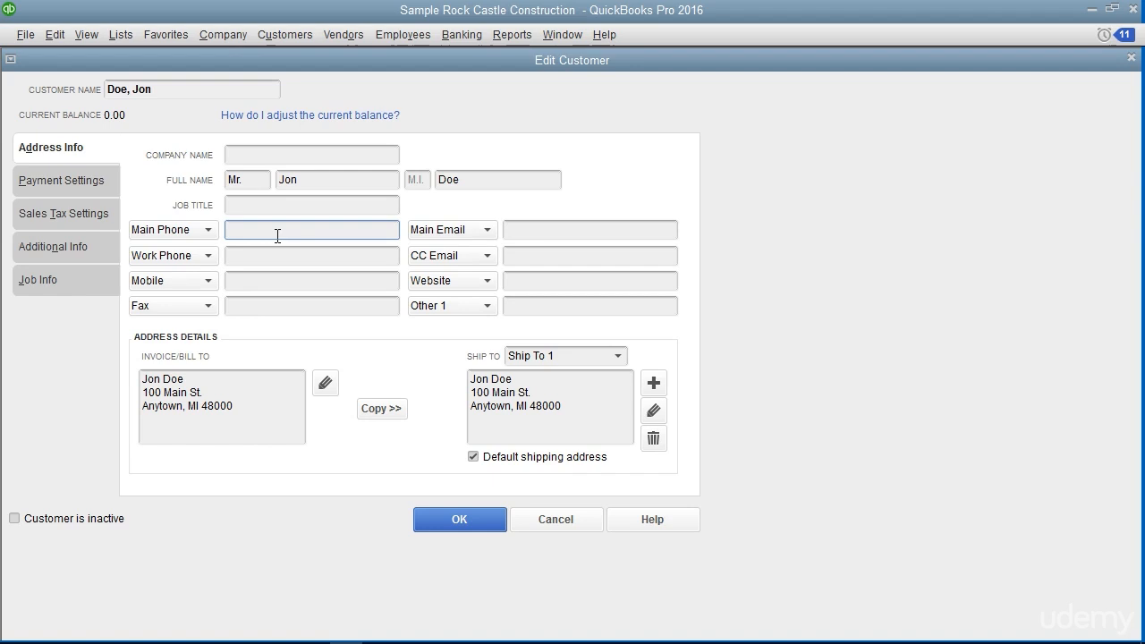
{"action": "left_click", "coordinate": [425, 519]}
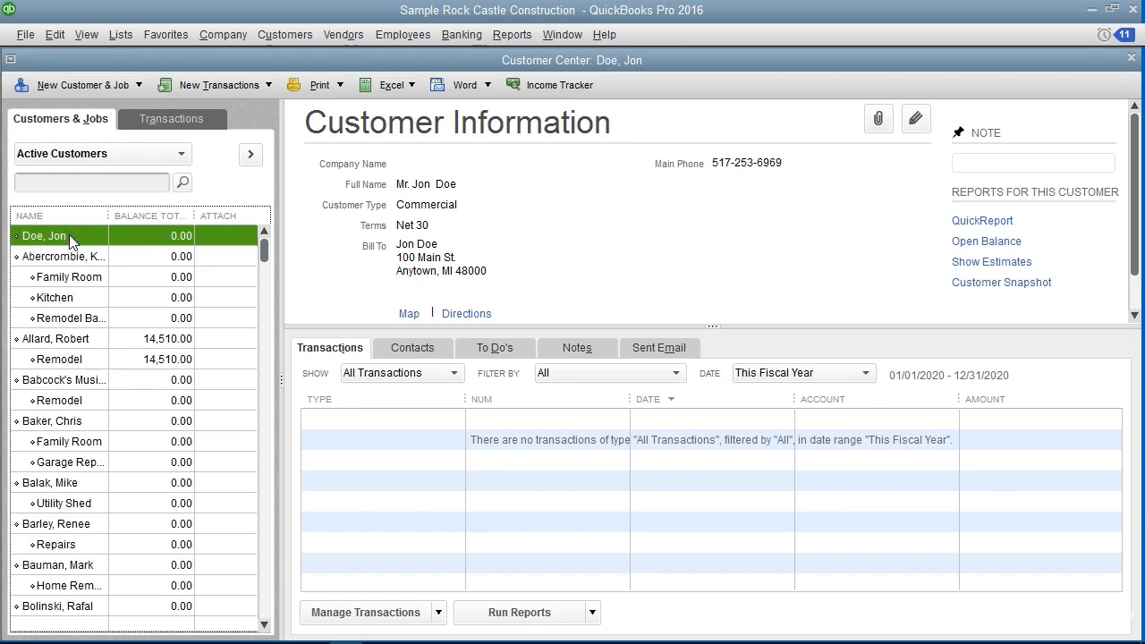
Delete the newly added customer from the customer list and confirm the deletion
{"action": "left_click", "coordinate": [63, 36]}
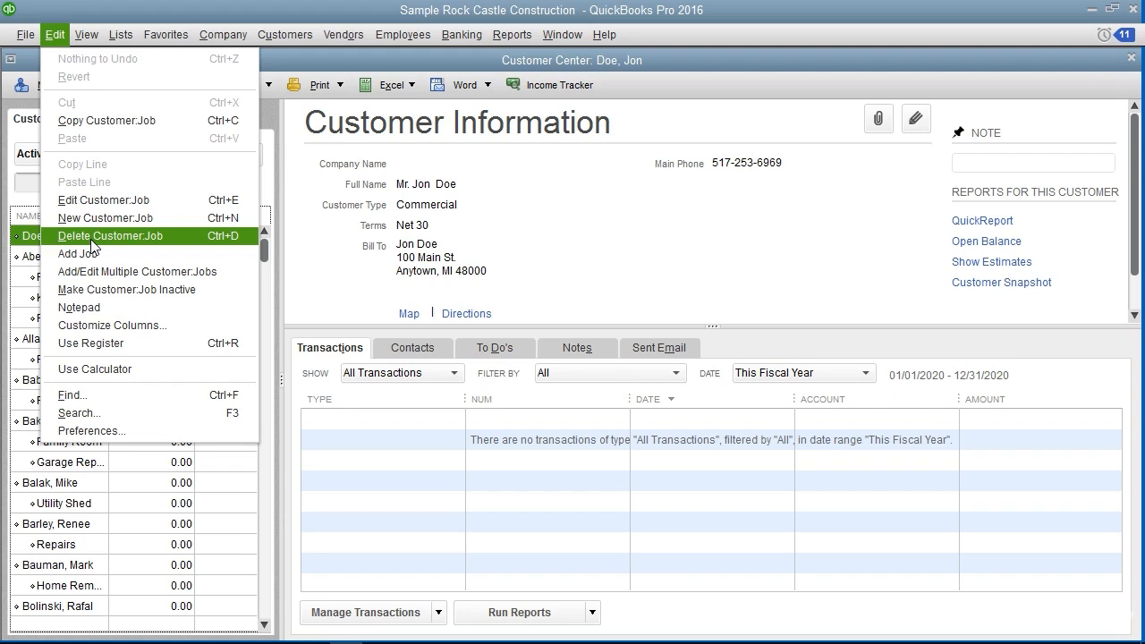
{"action": "left_click", "coordinate": [93, 238]}
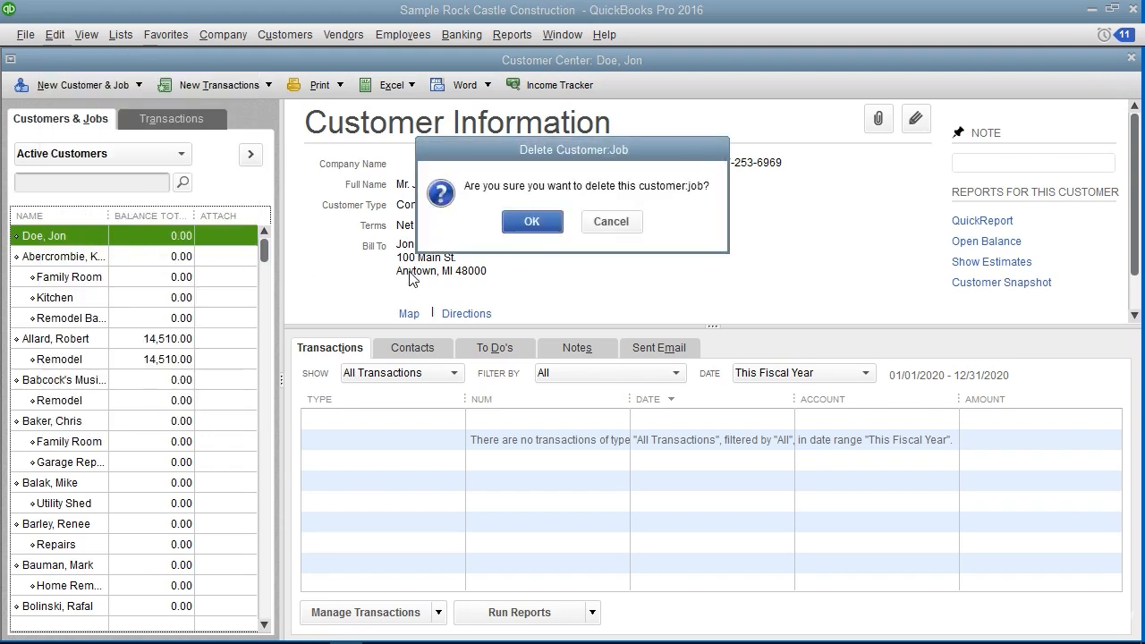
{"action": "left_click", "coordinate": [532, 221]}
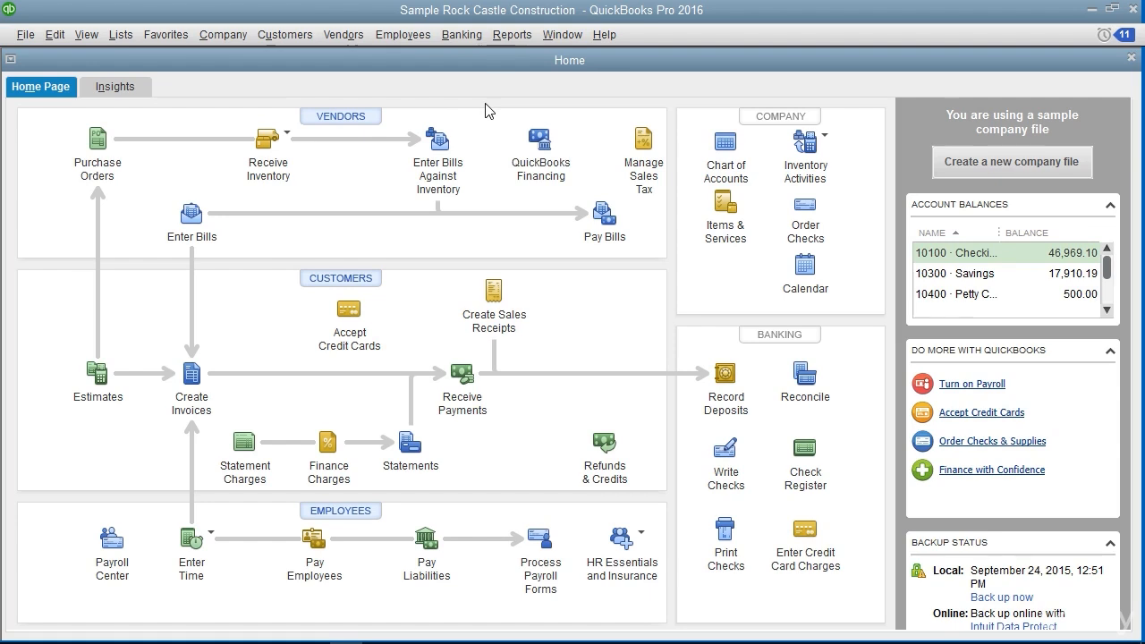
Open the Employee Center and start a new employee record with the employee's title and legal name
{"action": "left_click", "coordinate": [401, 37]}
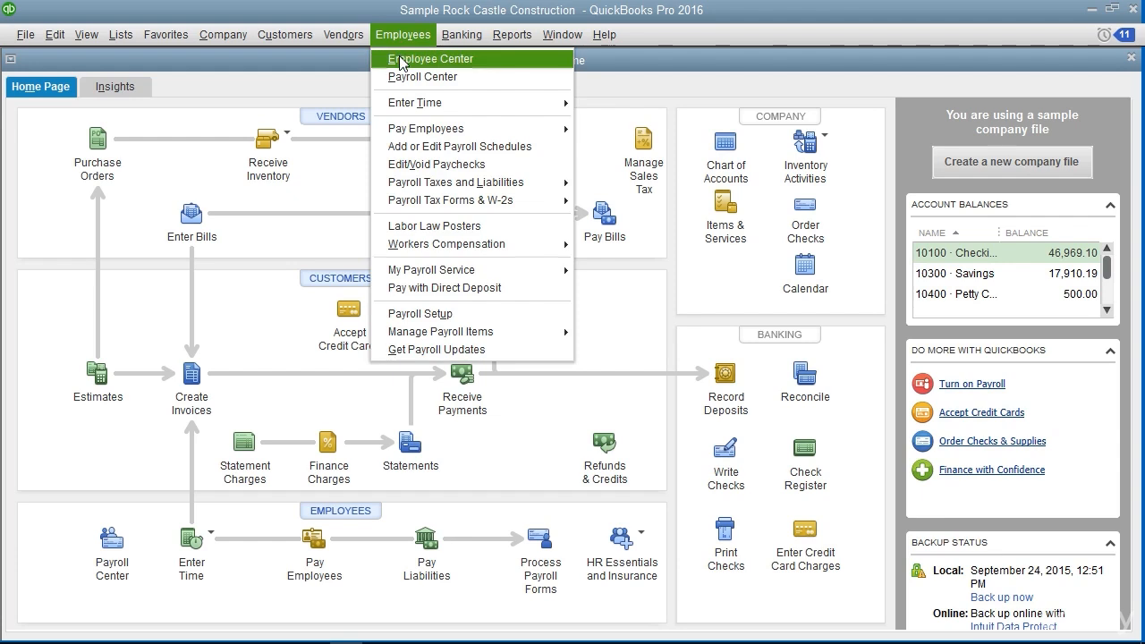
{"action": "left_click", "coordinate": [400, 60]}
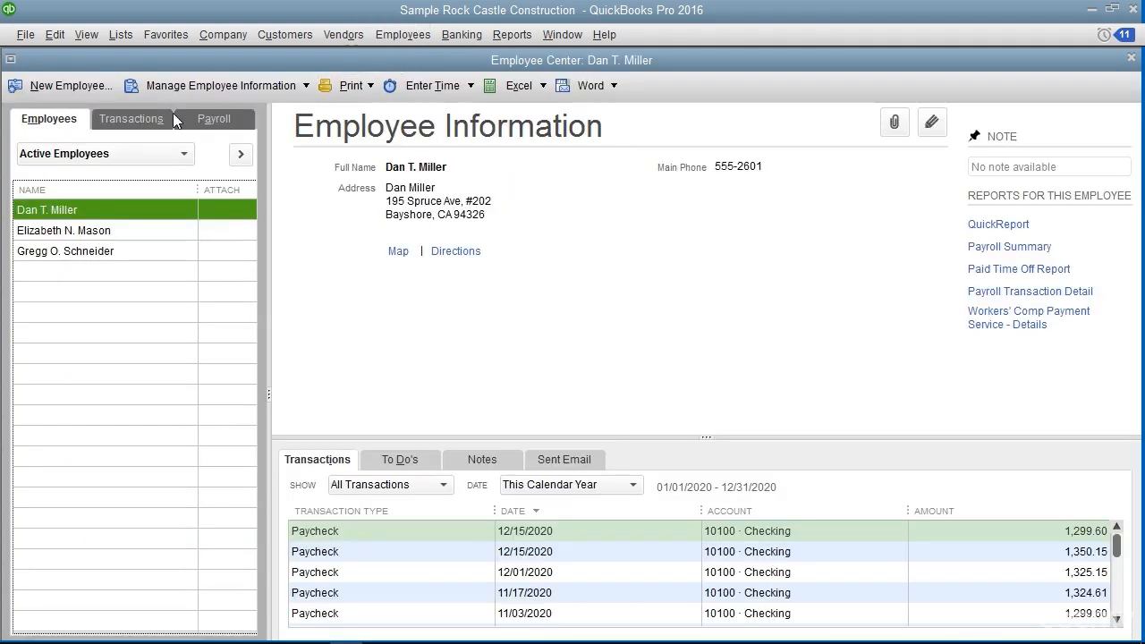
{"action": "left_click", "coordinate": [74, 120]}
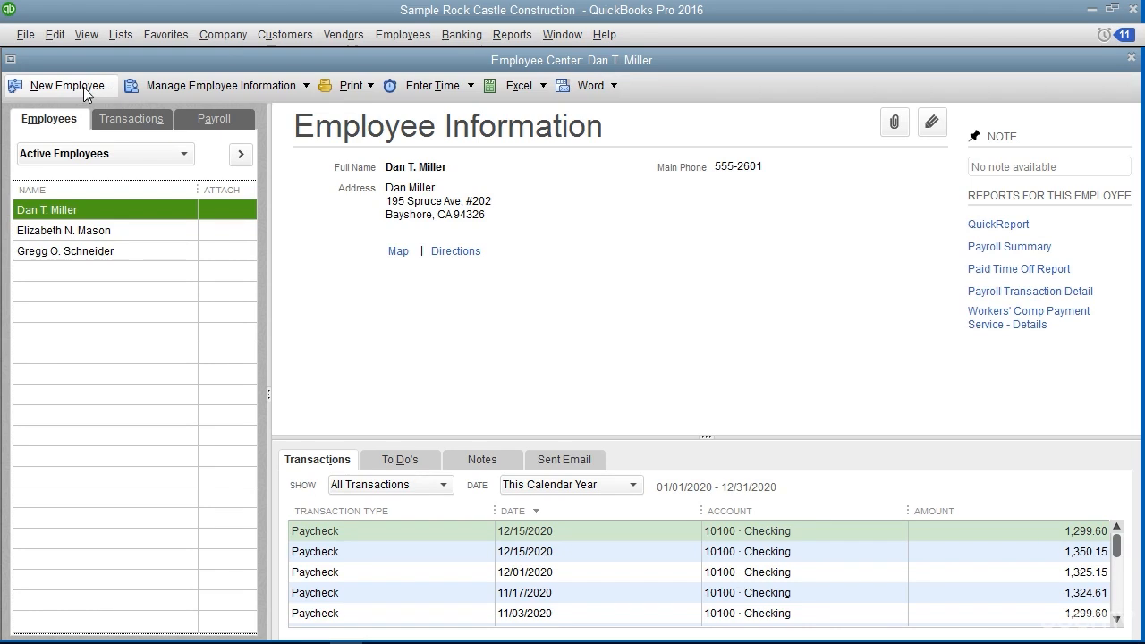
{"action": "left_click", "coordinate": [83, 86]}
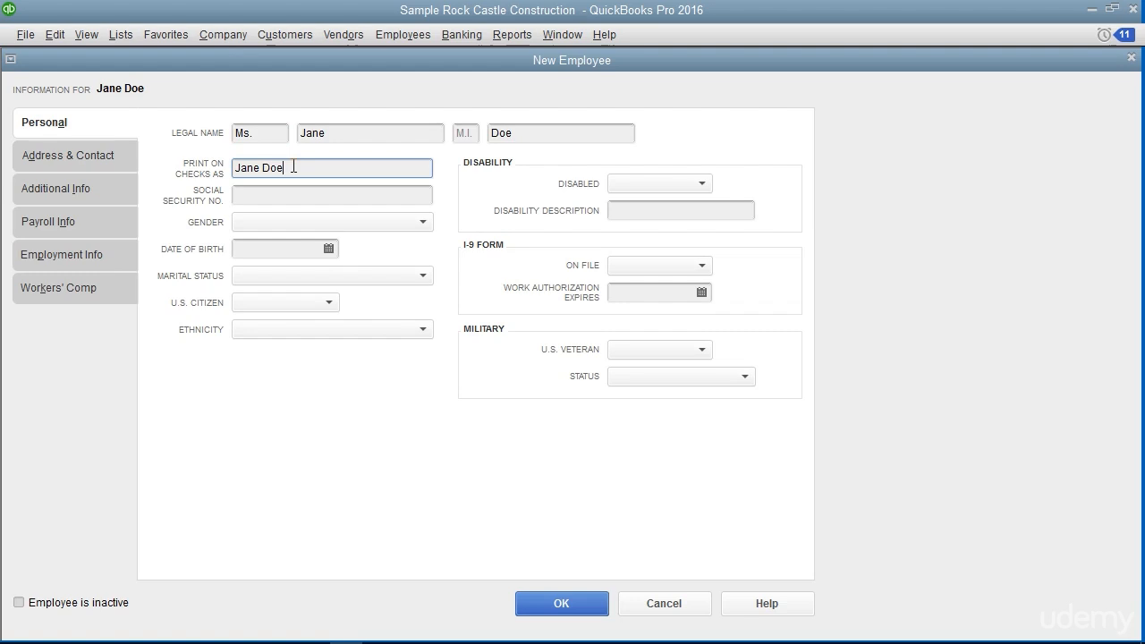
Enter the employee's Social Security number in the personal information, keeping the name to print on checks
{"action": "left_click", "coordinate": [294, 166]}
{"action": "left_click", "coordinate": [284, 195]}
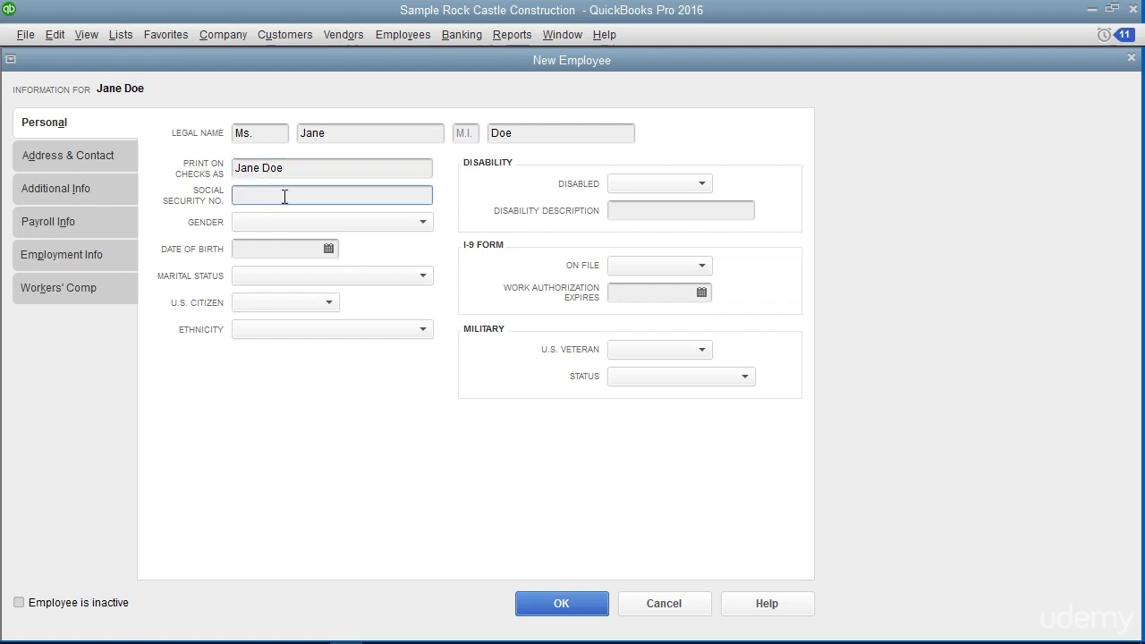
{"action": "type", "text": "123-45-6789"}
Enter the employee's home address and main phone number in the address and contact information, leaving the main email blank
{"action": "left_click", "coordinate": [119, 157]}
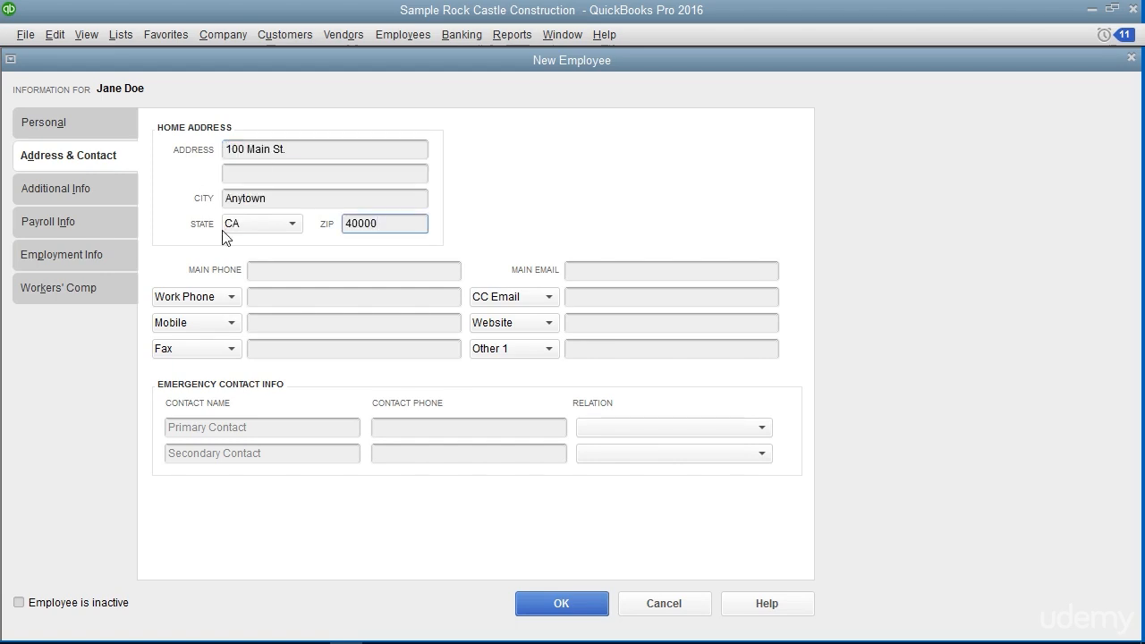
{"action": "left_click", "coordinate": [264, 270]}
{"action": "left_click", "coordinate": [581, 269]}
{"action": "left_click", "coordinate": [582, 269]}
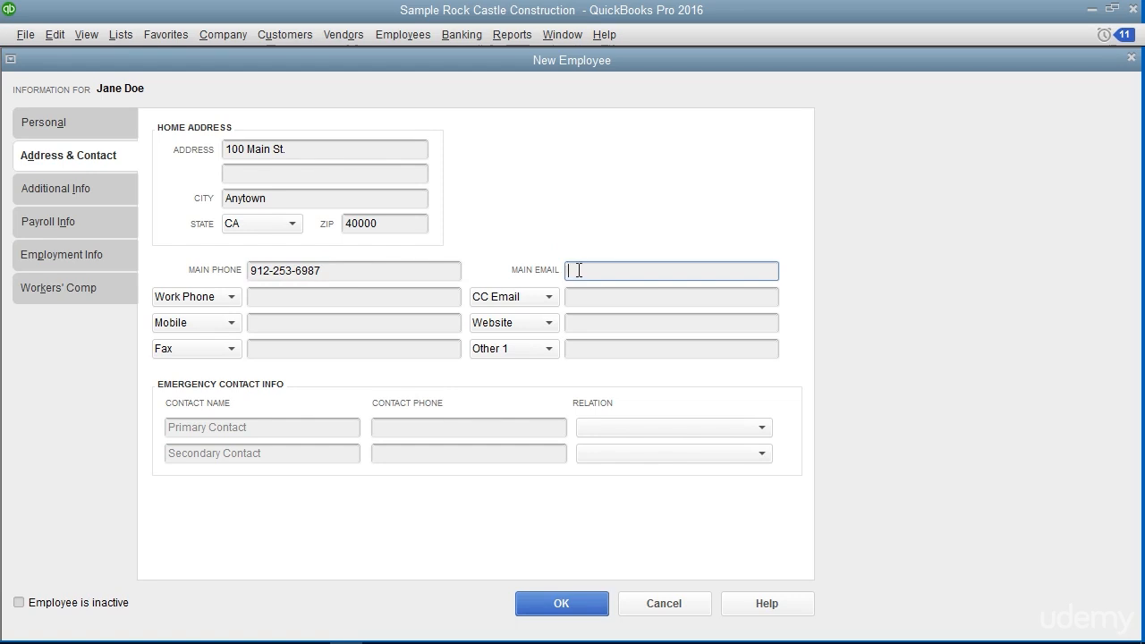
Look through the contact types that can replace the employee's Work Phone field, keeping Work Phone
{"action": "left_click", "coordinate": [234, 298]}
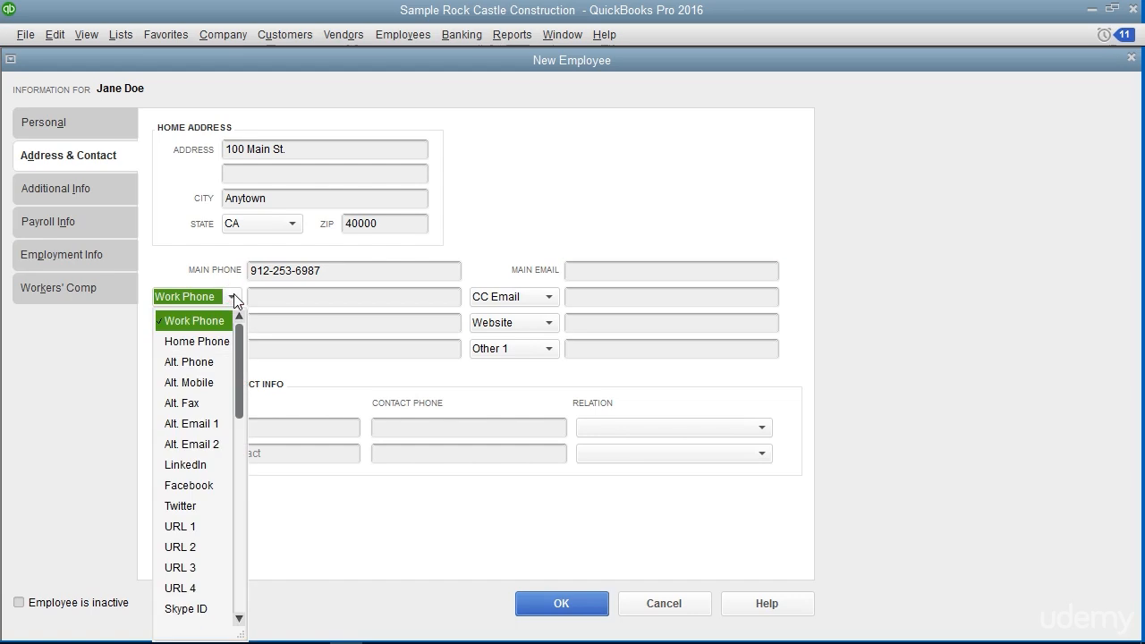
{"action": "left_click", "coordinate": [233, 295]}
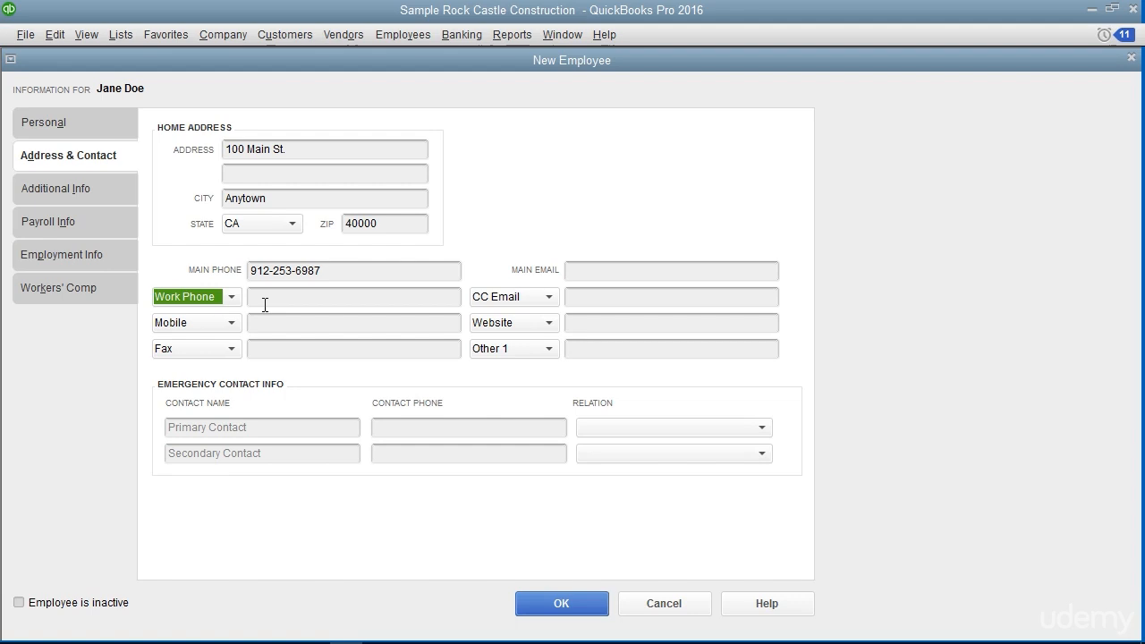
{"action": "left_click", "coordinate": [265, 305]}
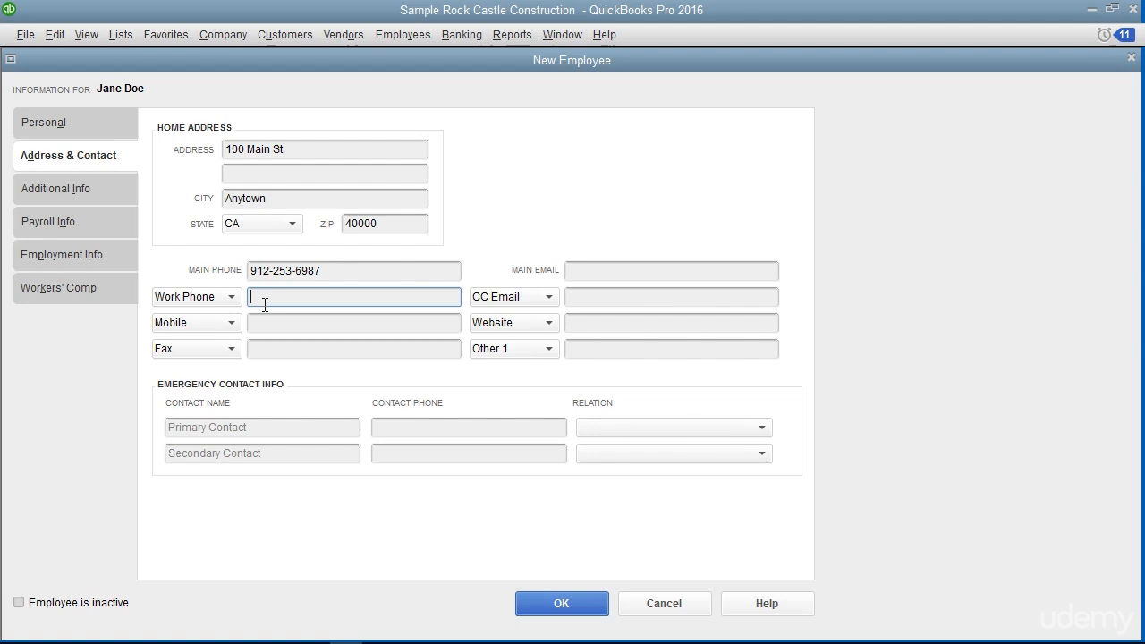
{"action": "left_click", "coordinate": [231, 296]}
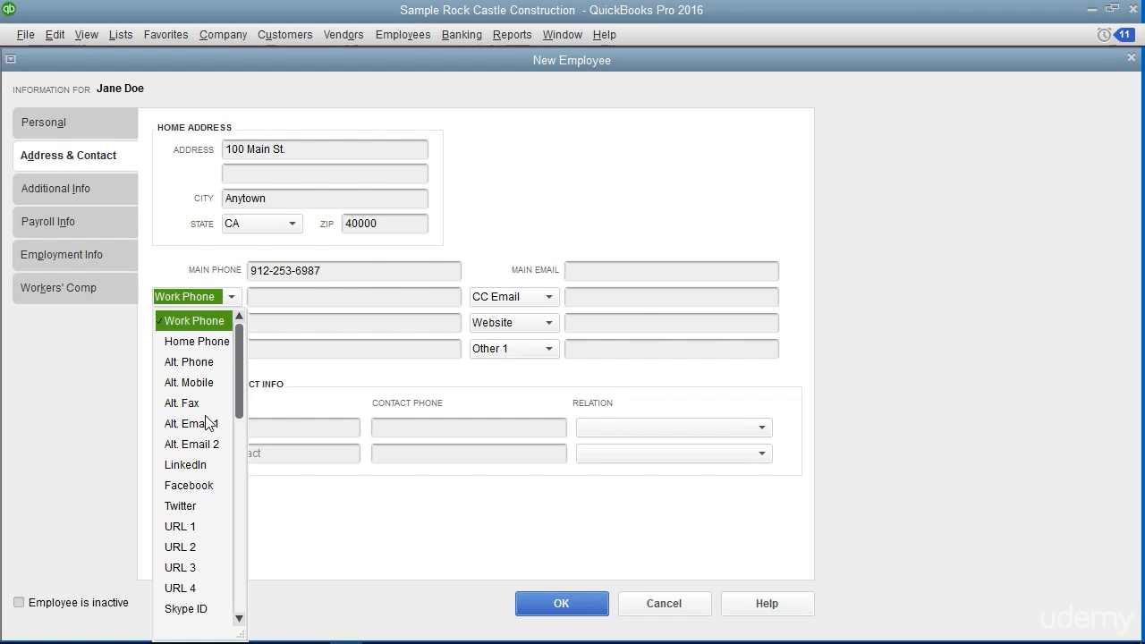
{"action": "scroll", "coordinate": [208, 422], "scroll_direction": "down", "scroll_amount": 1}
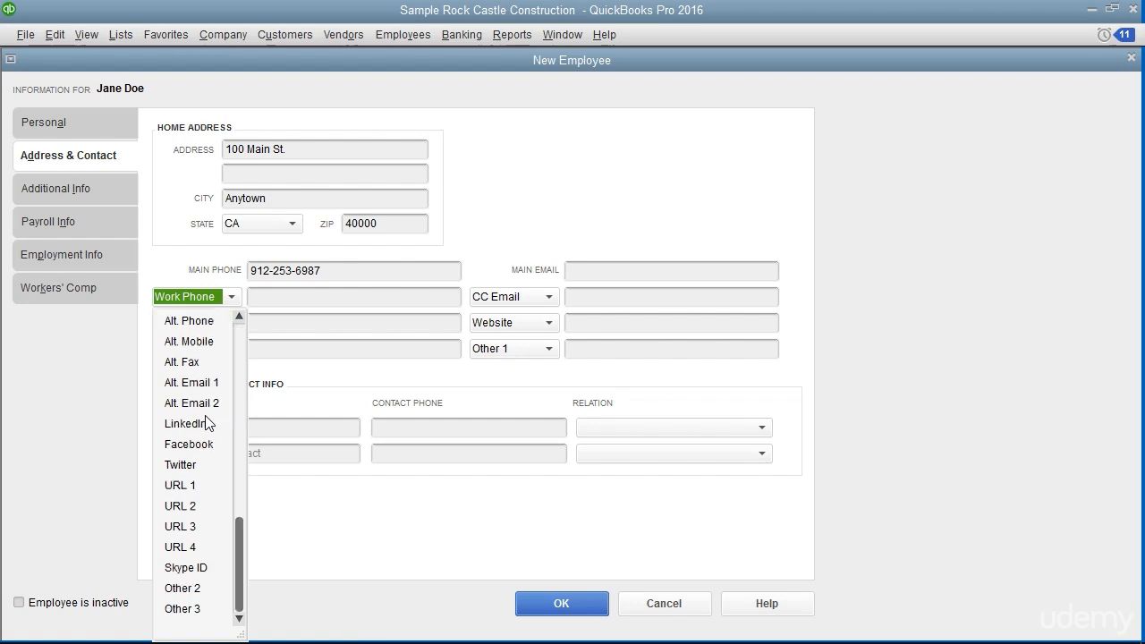
{"action": "left_click", "coordinate": [285, 298]}
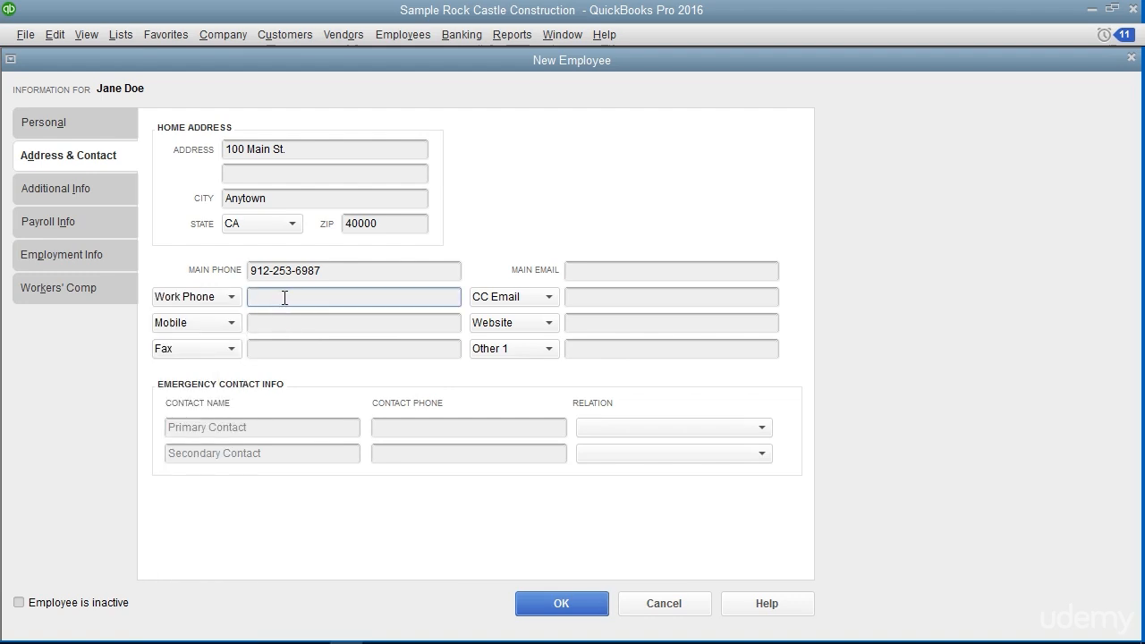
Review the employee's additional information and payroll information, leaving the employee ID and custom fields blank
{"action": "left_click", "coordinate": [119, 194]}
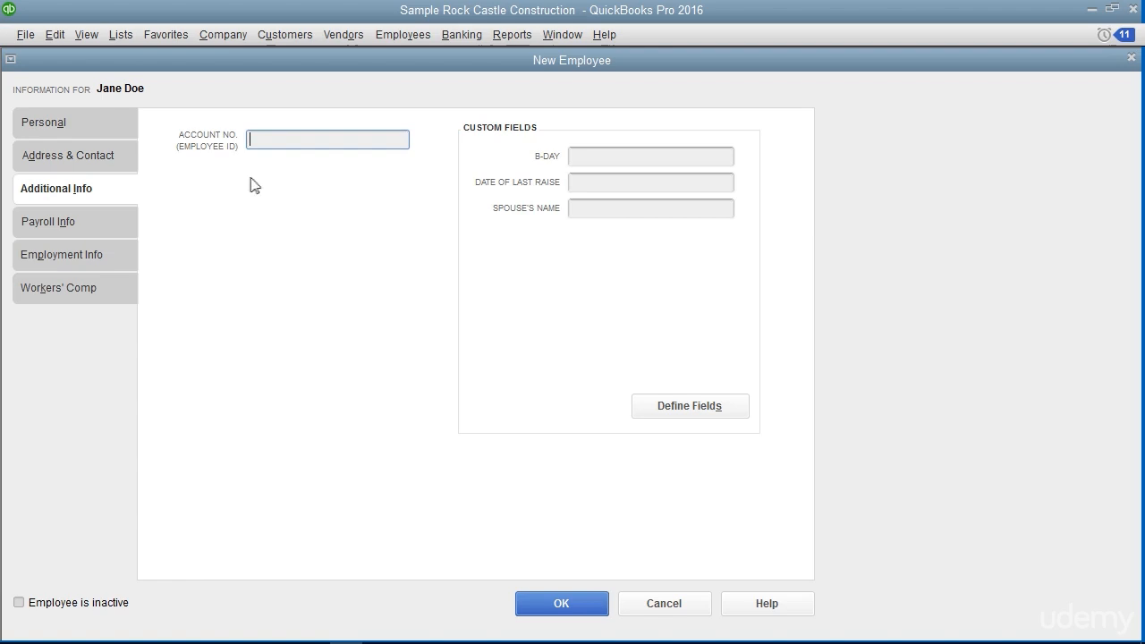
{"action": "left_click", "coordinate": [273, 138]}
{"action": "left_click", "coordinate": [506, 148]}
{"action": "left_click", "coordinate": [98, 225]}
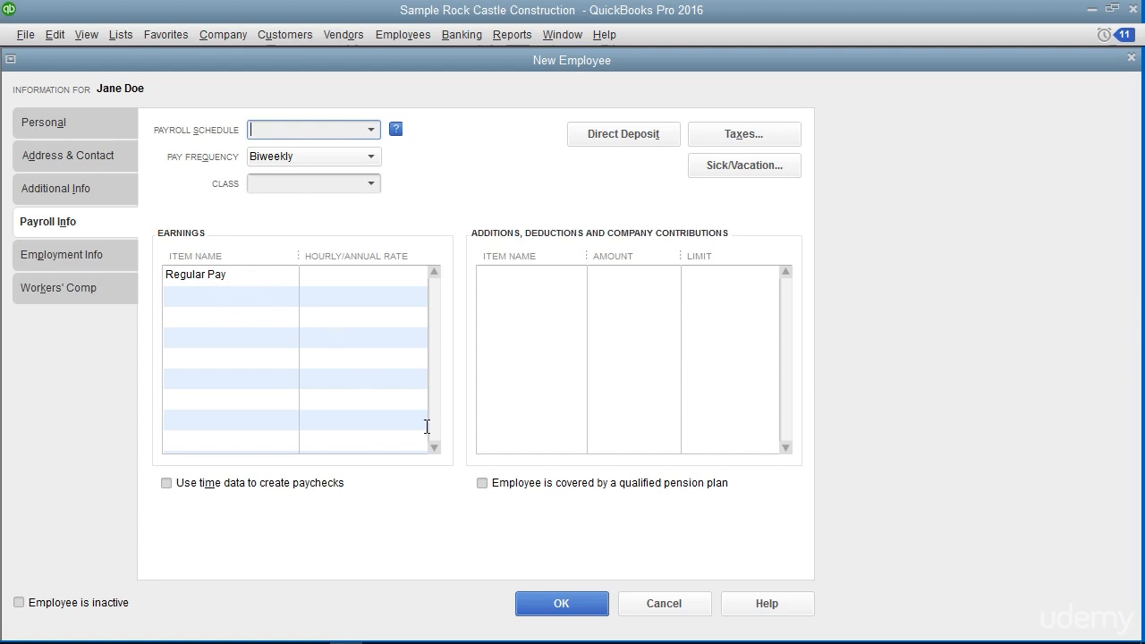
{"action": "left_click", "coordinate": [559, 603]}
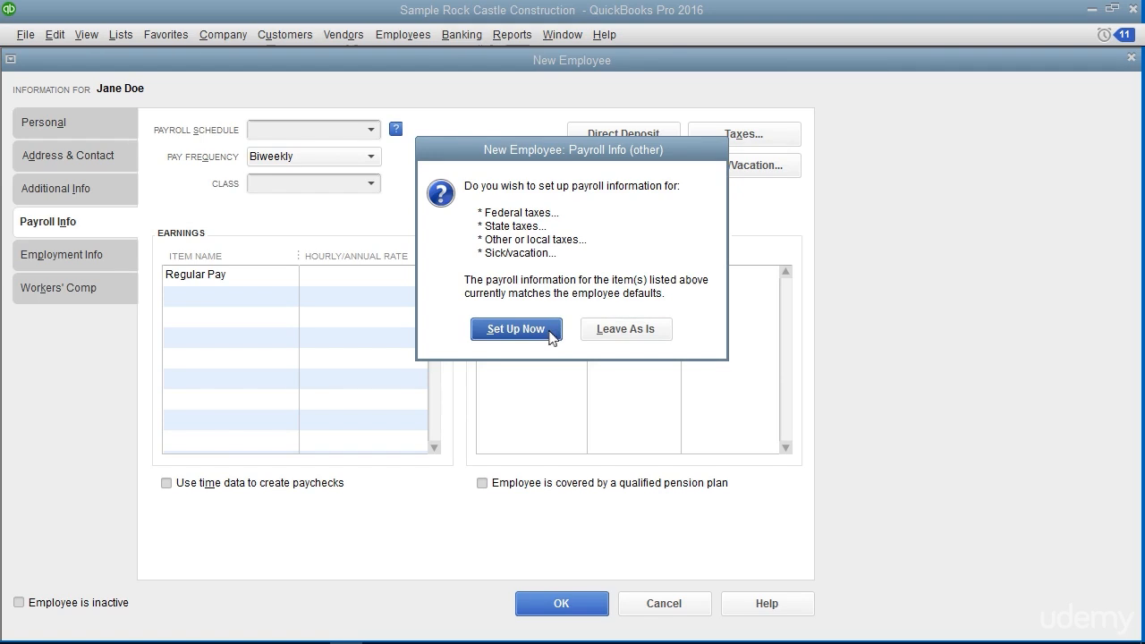
{"action": "left_click", "coordinate": [517, 329]}
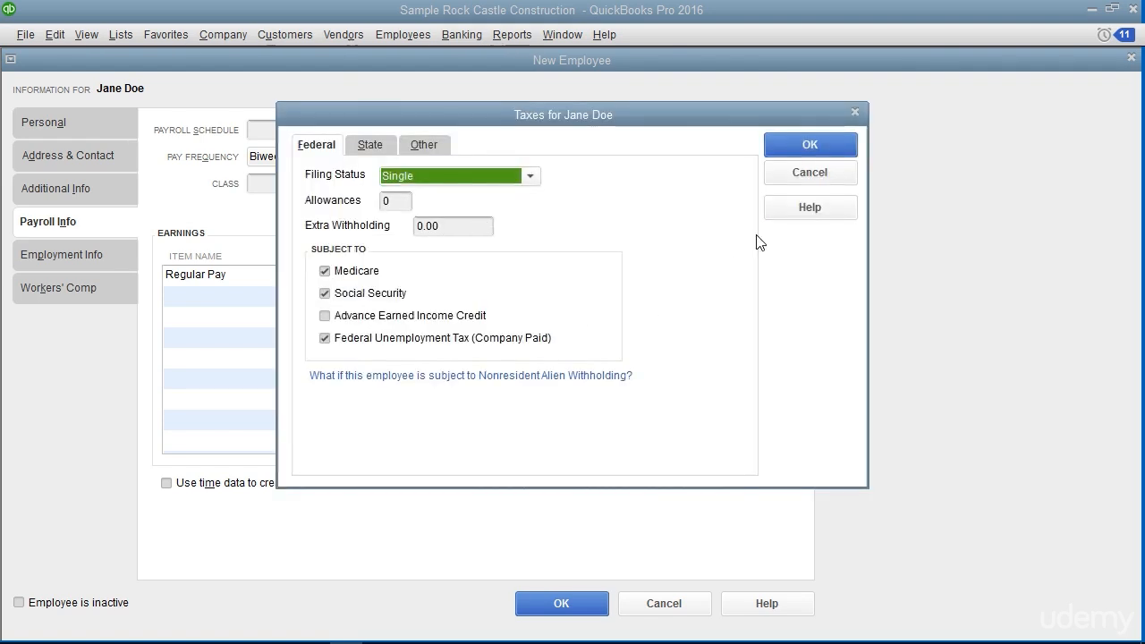
{"action": "left_click", "coordinate": [807, 173]}
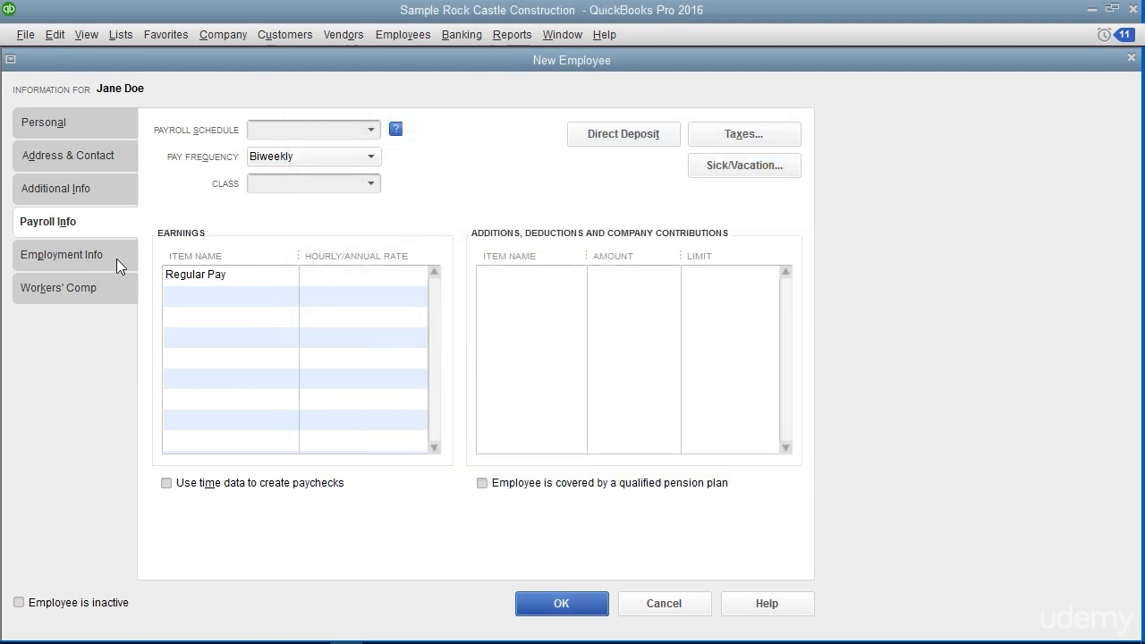
In the employment information, keep the hire date 12/15/2020 and leave the original hire, adjusted service and release dates blank
{"action": "left_click", "coordinate": [116, 258]}
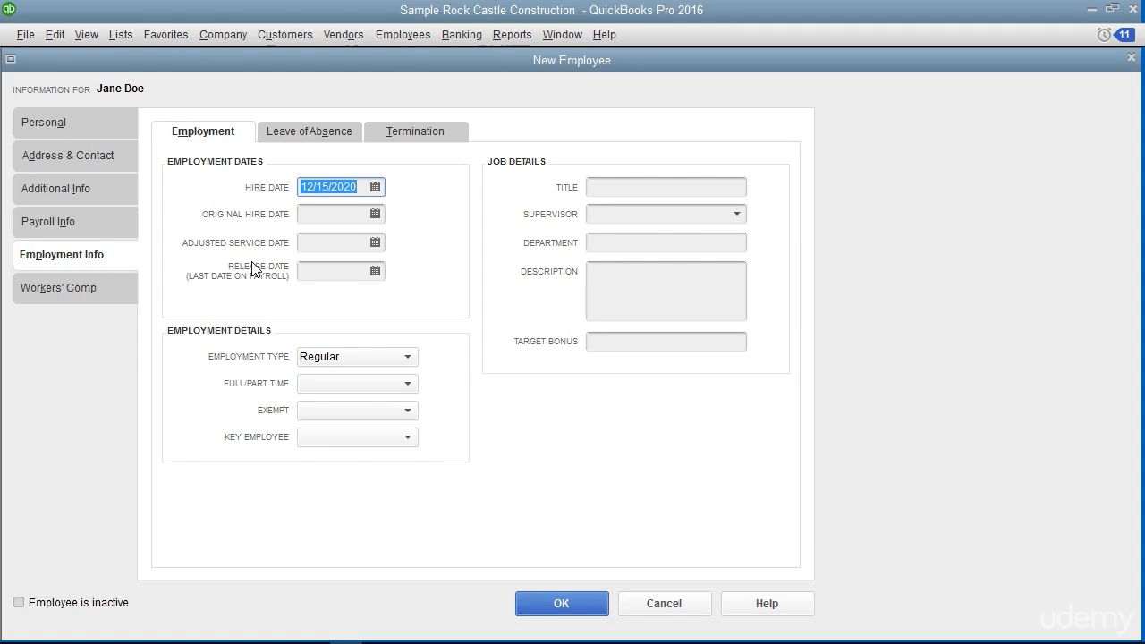
{"action": "left_click", "coordinate": [327, 196]}
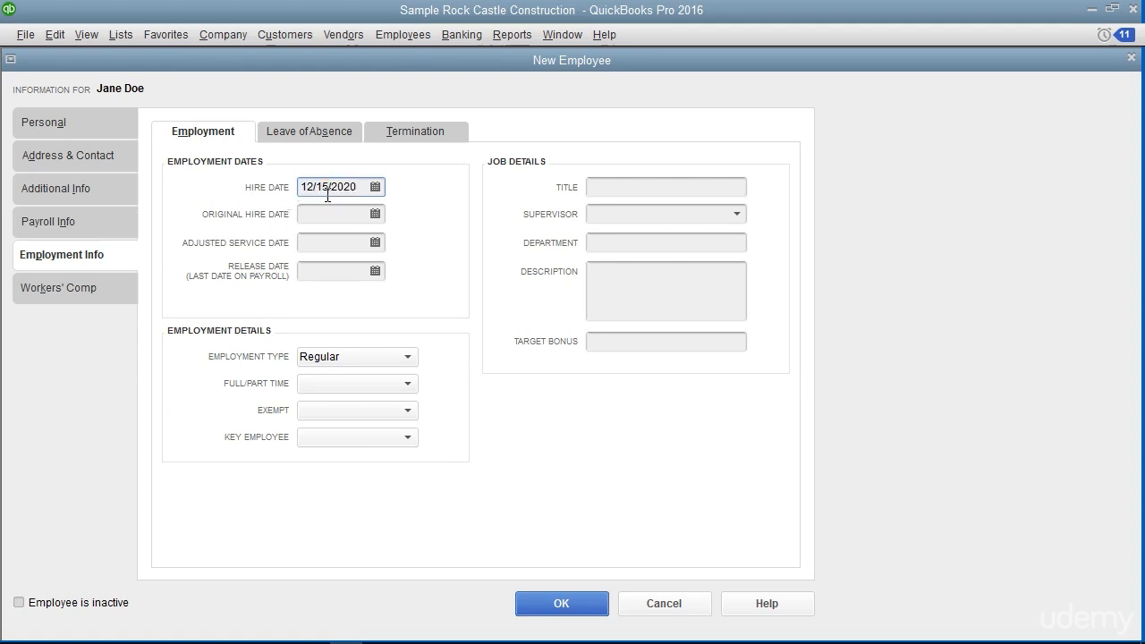
{"action": "left_click", "coordinate": [325, 215]}
{"action": "left_click", "coordinate": [321, 244]}
{"action": "left_click", "coordinate": [313, 274]}
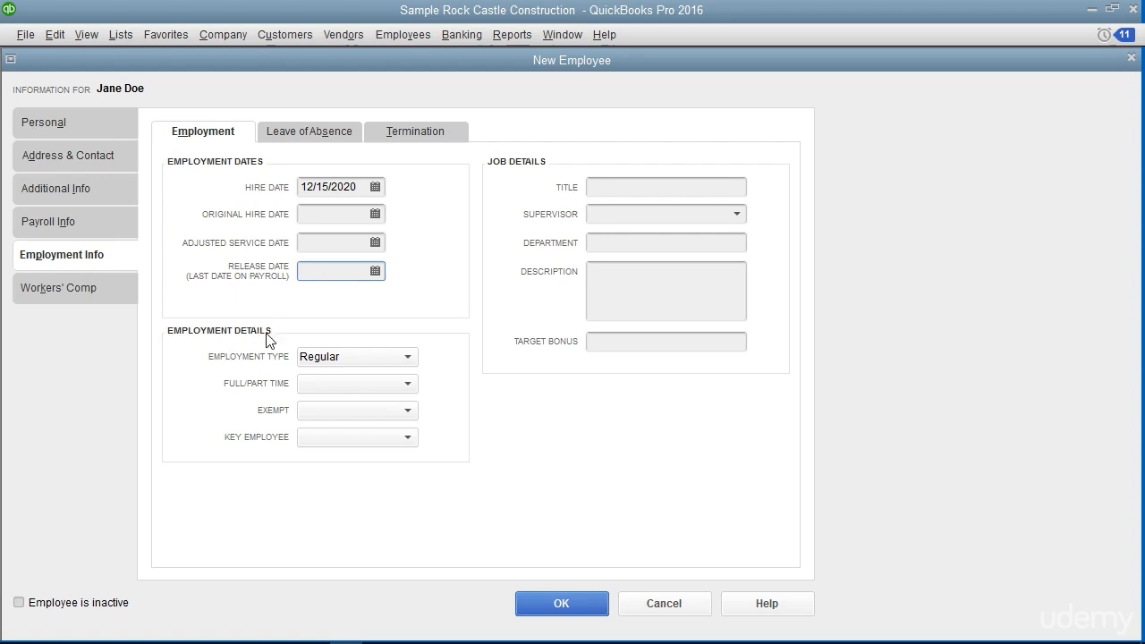
Set the employee's employment type to Regular and the full/part time status to Full-time
{"action": "left_click", "coordinate": [323, 357]}
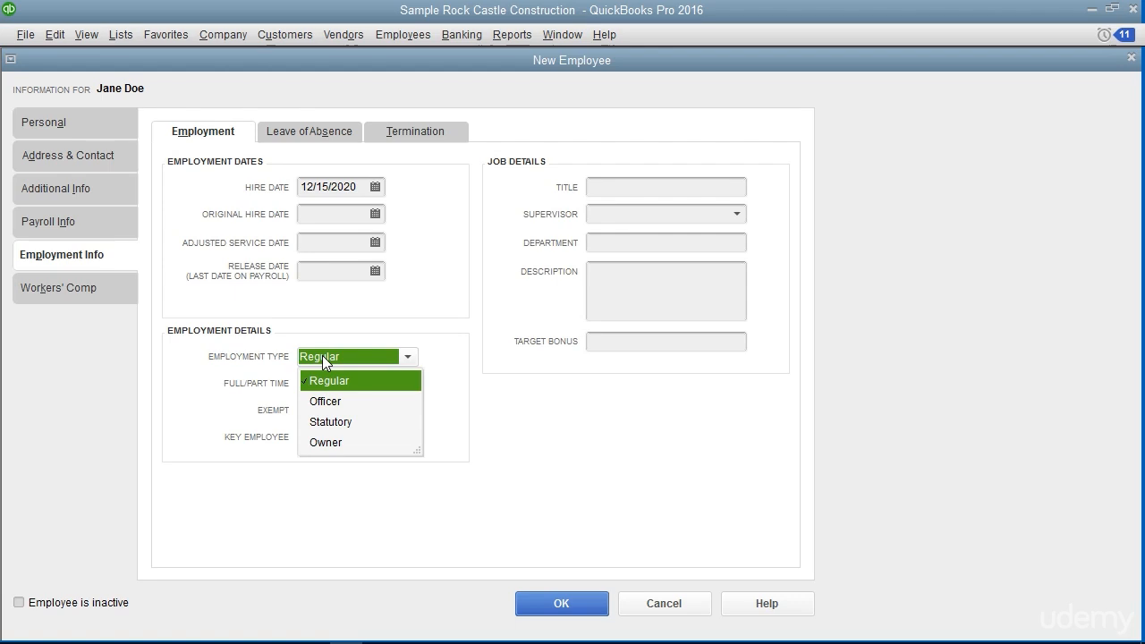
{"action": "left_click", "coordinate": [326, 381]}
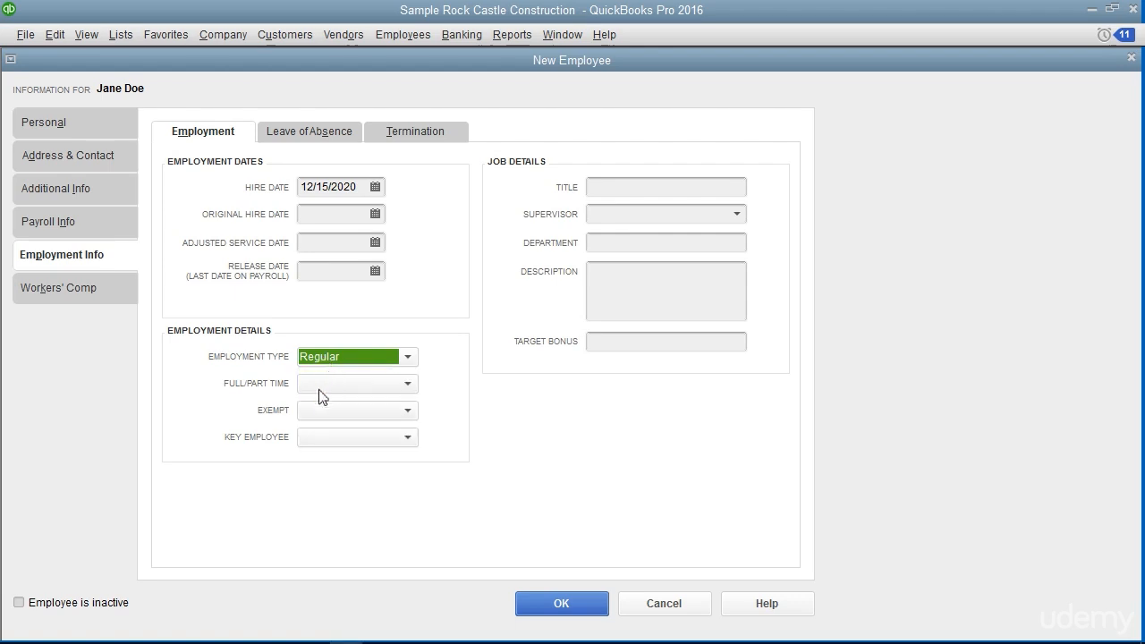
{"action": "left_click", "coordinate": [309, 382]}
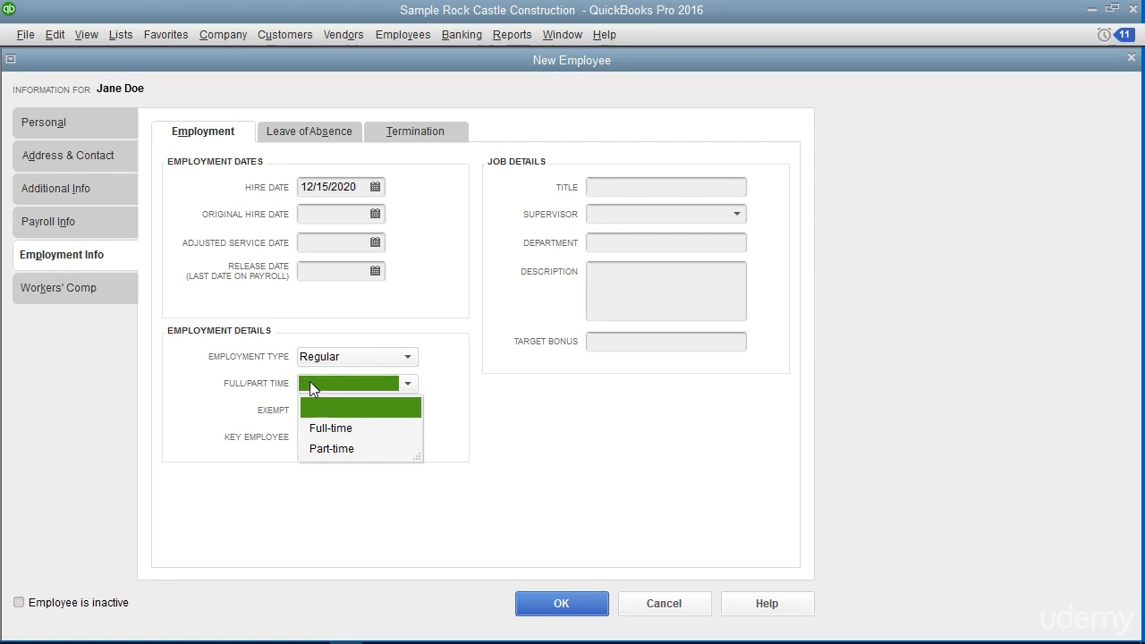
{"action": "left_click", "coordinate": [329, 429]}
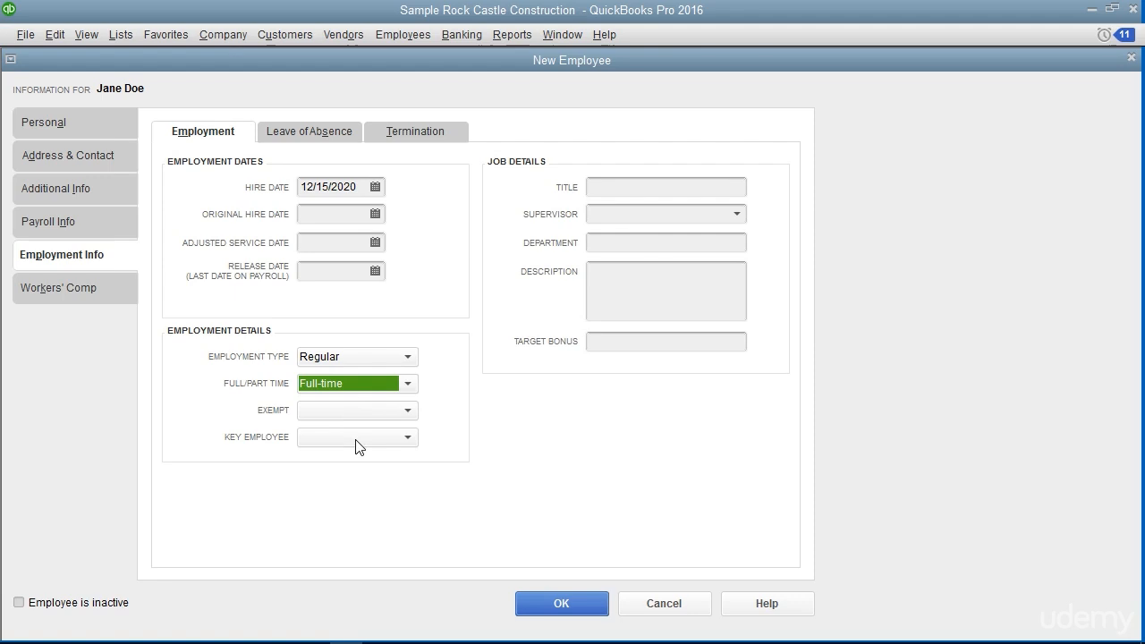
Leave the employee's job details and workers' comp code blank and save the new employee record
{"action": "left_click", "coordinate": [517, 165]}
{"action": "left_click", "coordinate": [100, 294]}
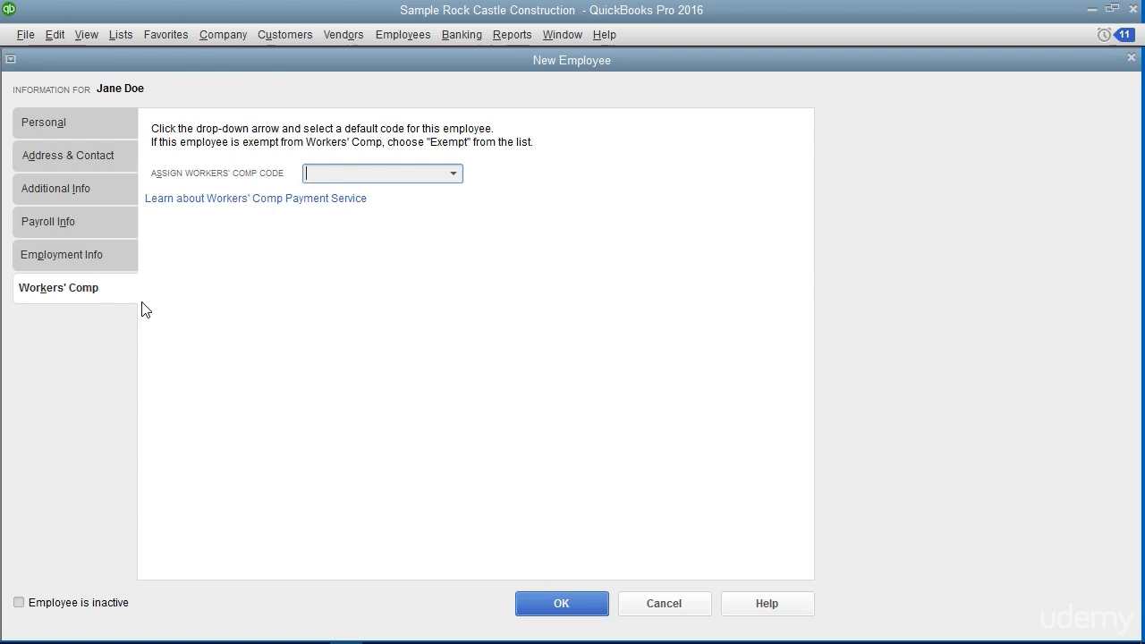
{"action": "left_click", "coordinate": [579, 604]}
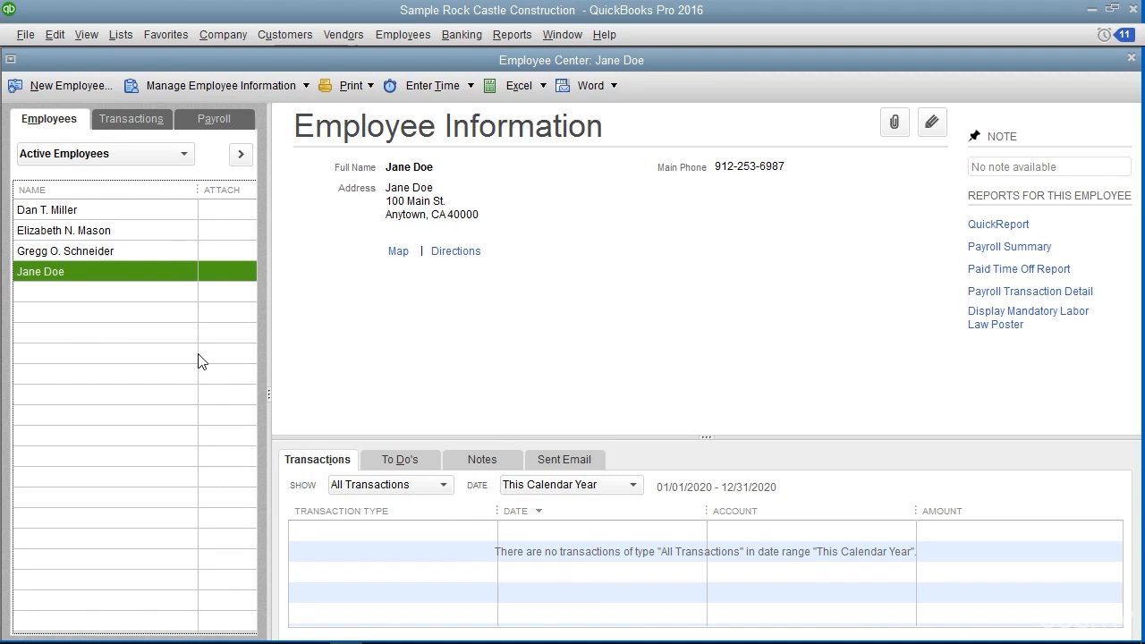
Reopen the newly added employee's record to review the personal information, then close it without changes
{"action": "left_click", "coordinate": [105, 275]}
{"action": "double_click", "coordinate": [114, 281]}
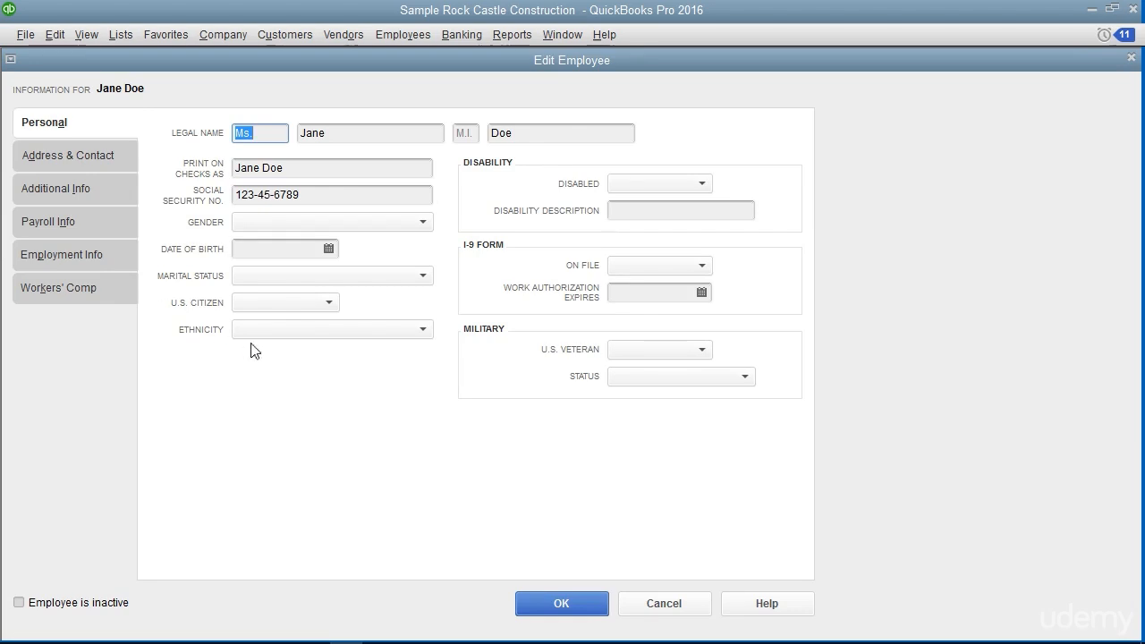
{"action": "left_click", "coordinate": [552, 605]}
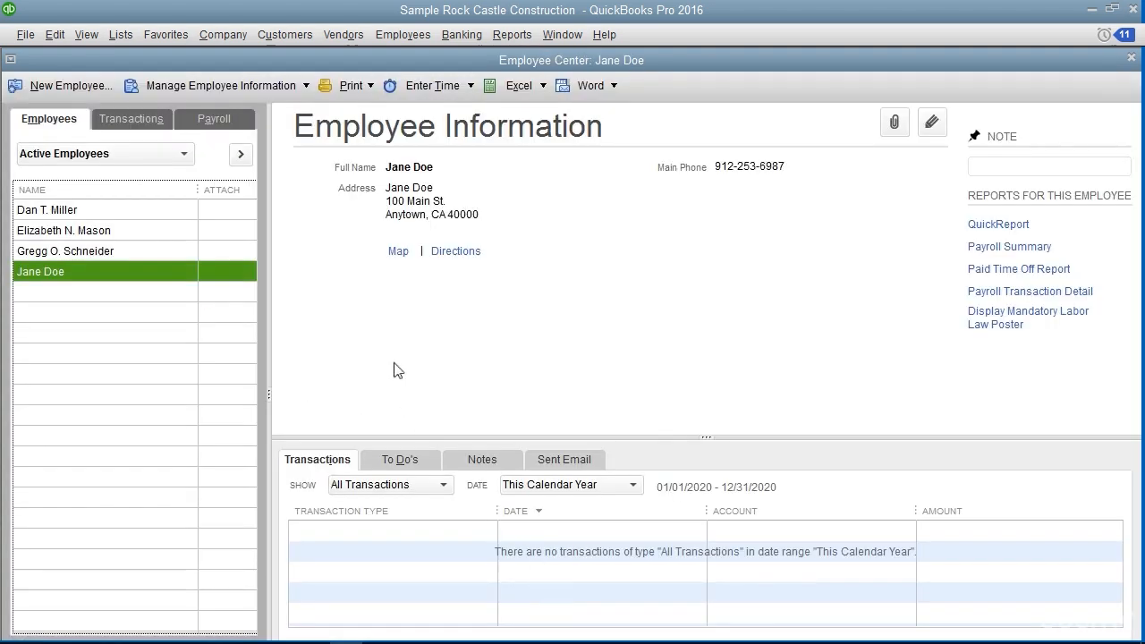
Delete the newly added employee from the active employees list and confirm the deletion
{"action": "left_click", "coordinate": [135, 277]}
{"action": "left_click", "coordinate": [55, 34]}
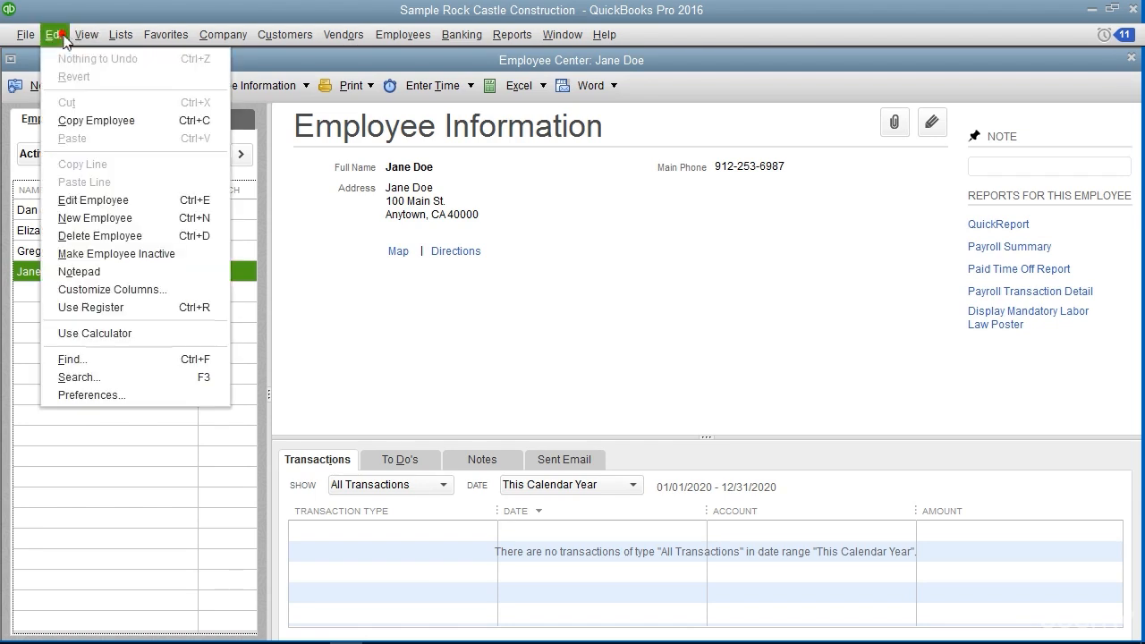
{"action": "left_click", "coordinate": [119, 236]}
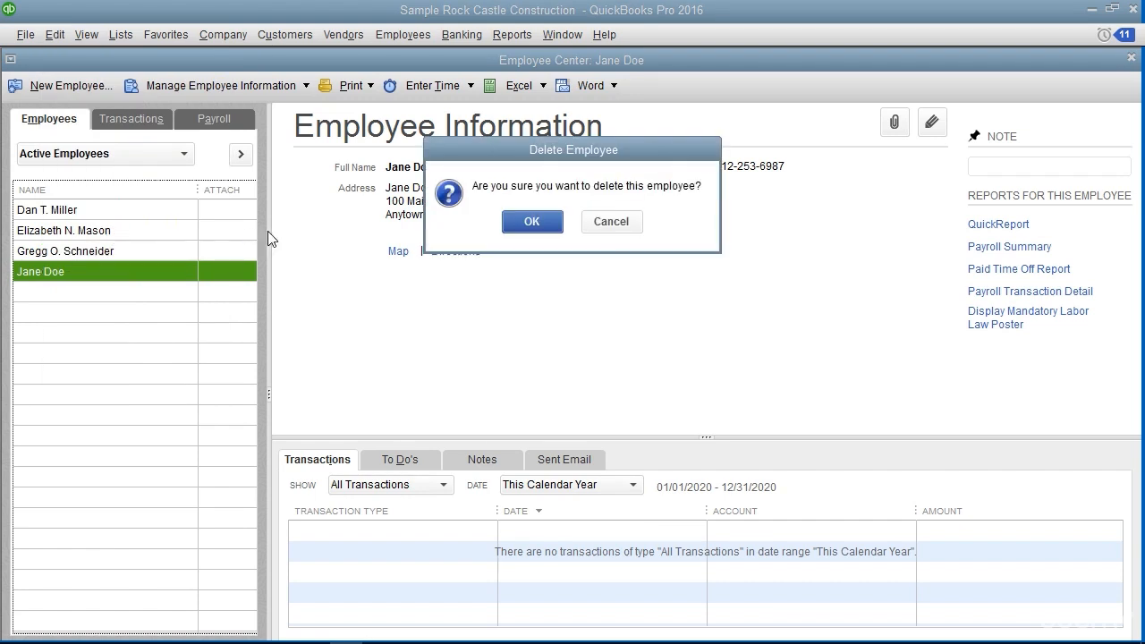
{"action": "left_click", "coordinate": [531, 223]}
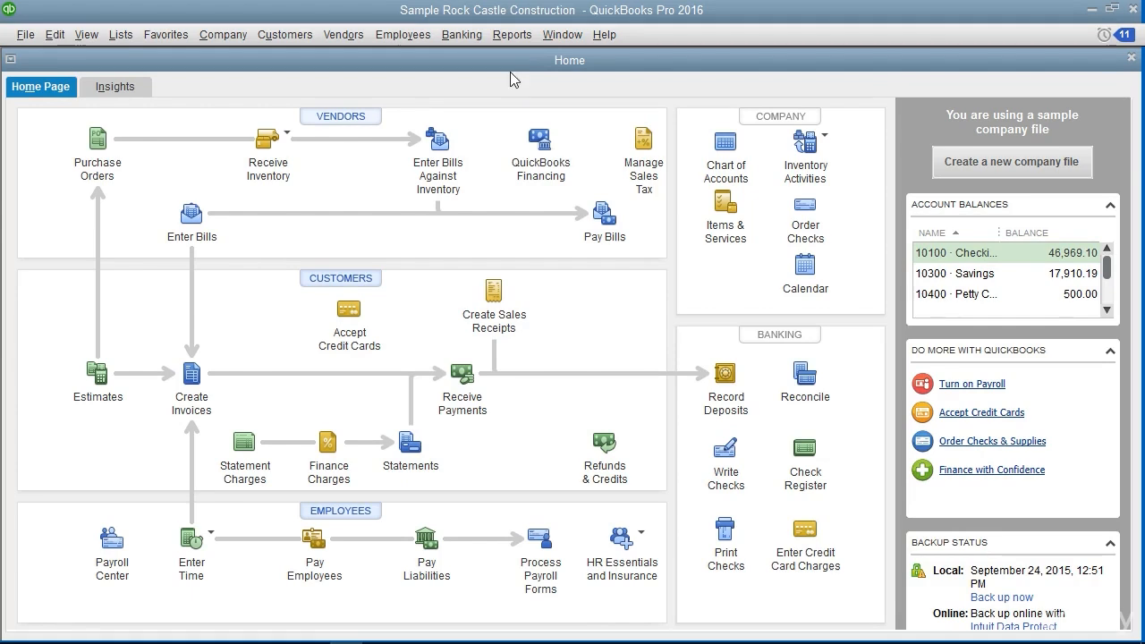
Look through the active vendors list from the home page and close the Vendor Center
{"action": "left_click", "coordinate": [367, 118]}
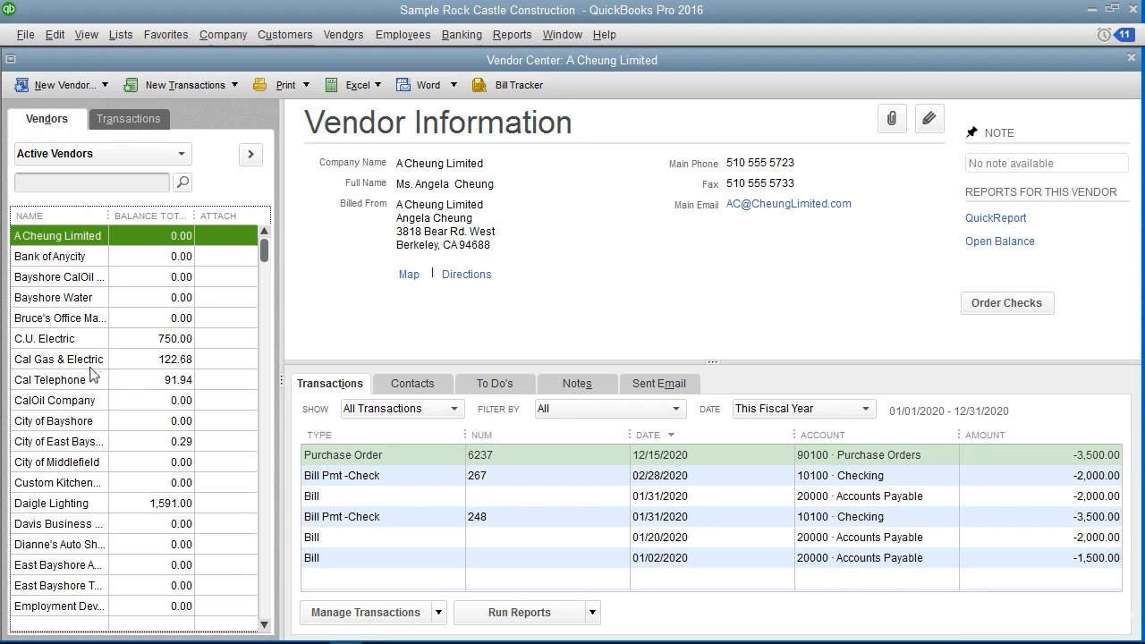
{"action": "scroll", "coordinate": [95, 368], "scroll_direction": "down", "scroll_amount": 2}
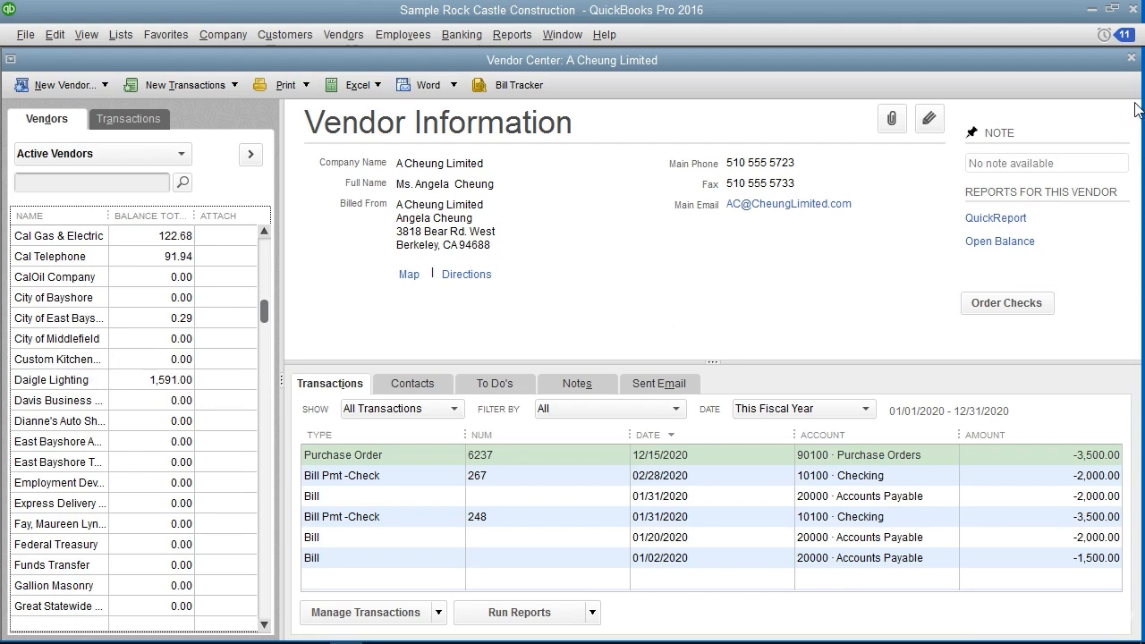
{"action": "left_click", "coordinate": [1131, 56]}
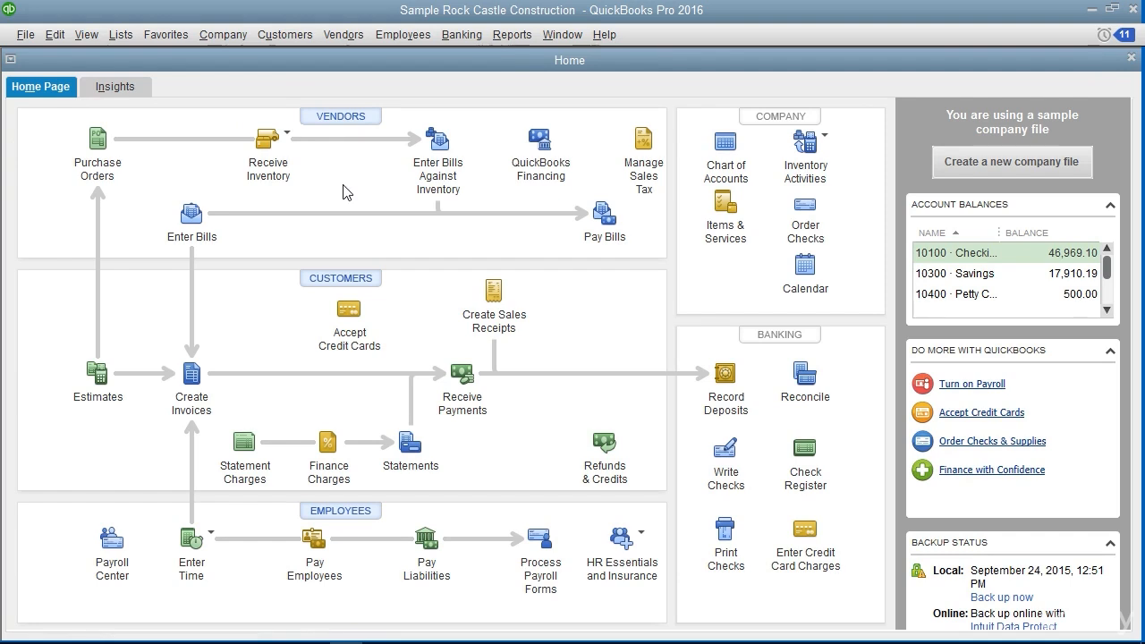
Create a new vendor named Doe Co. in the Vendor Center, leaving the opening balance blank and keeping the date 12/15/2020
{"action": "left_click", "coordinate": [342, 34]}
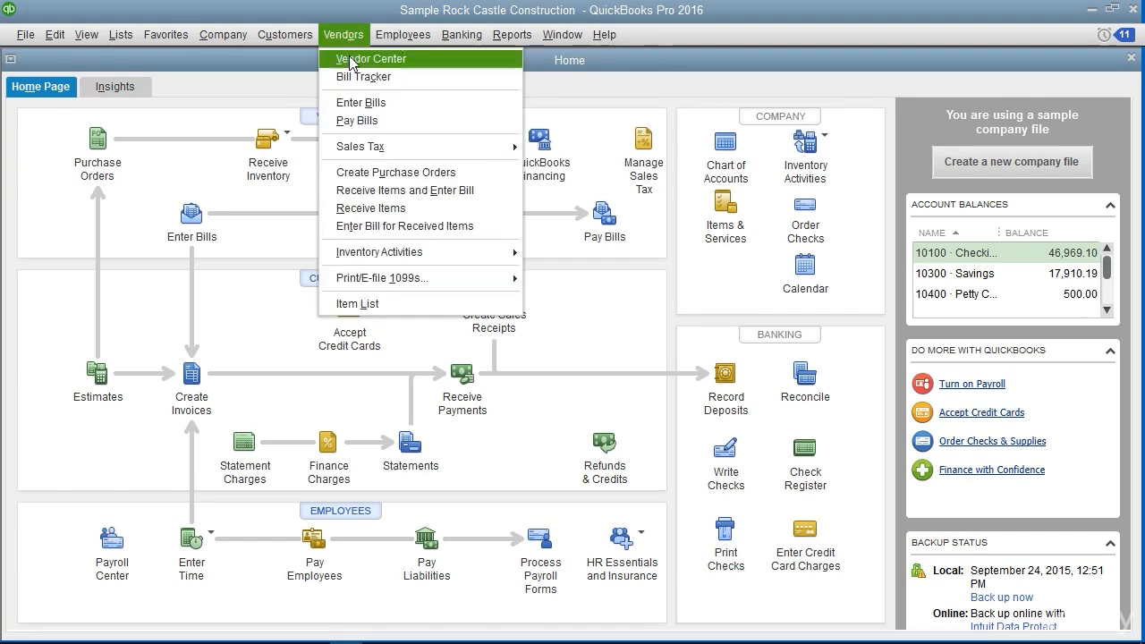
{"action": "left_click", "coordinate": [352, 59]}
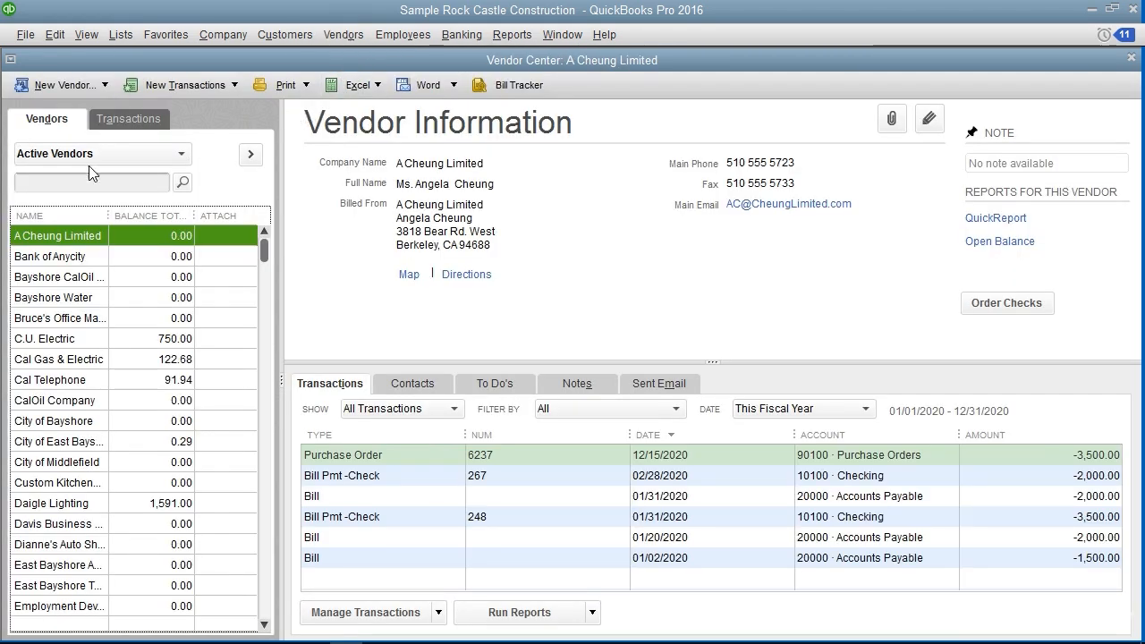
{"action": "left_click", "coordinate": [62, 124]}
{"action": "left_click", "coordinate": [99, 87]}
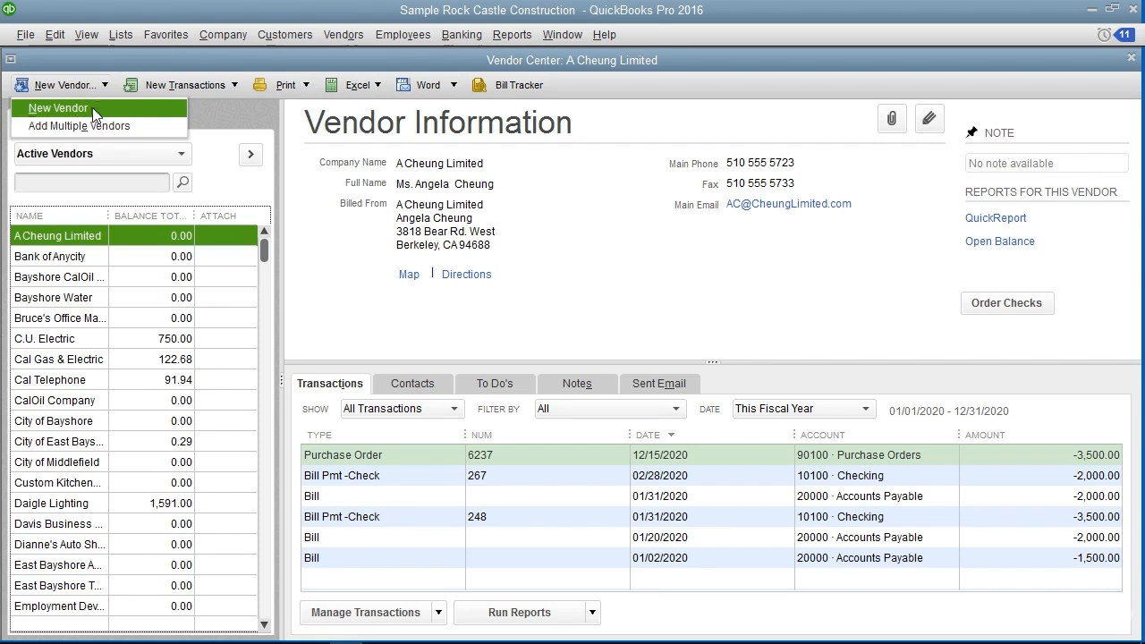
{"action": "left_click", "coordinate": [95, 110]}
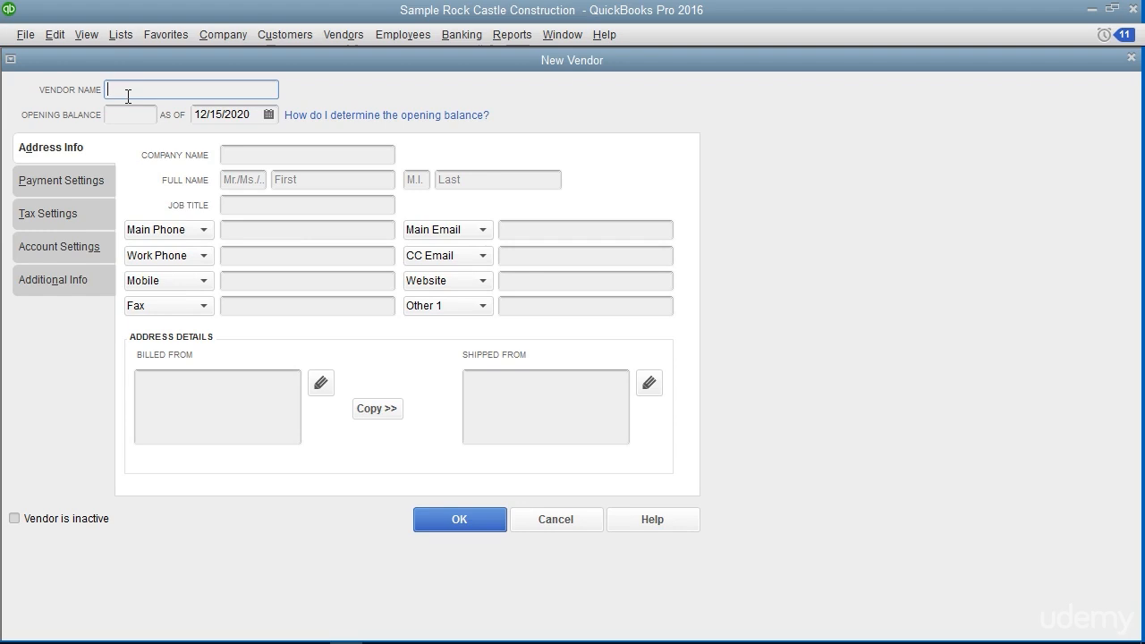
{"action": "type", "text": "Doe Co."}
{"action": "left_click", "coordinate": [133, 115]}
{"action": "left_click", "coordinate": [270, 115]}
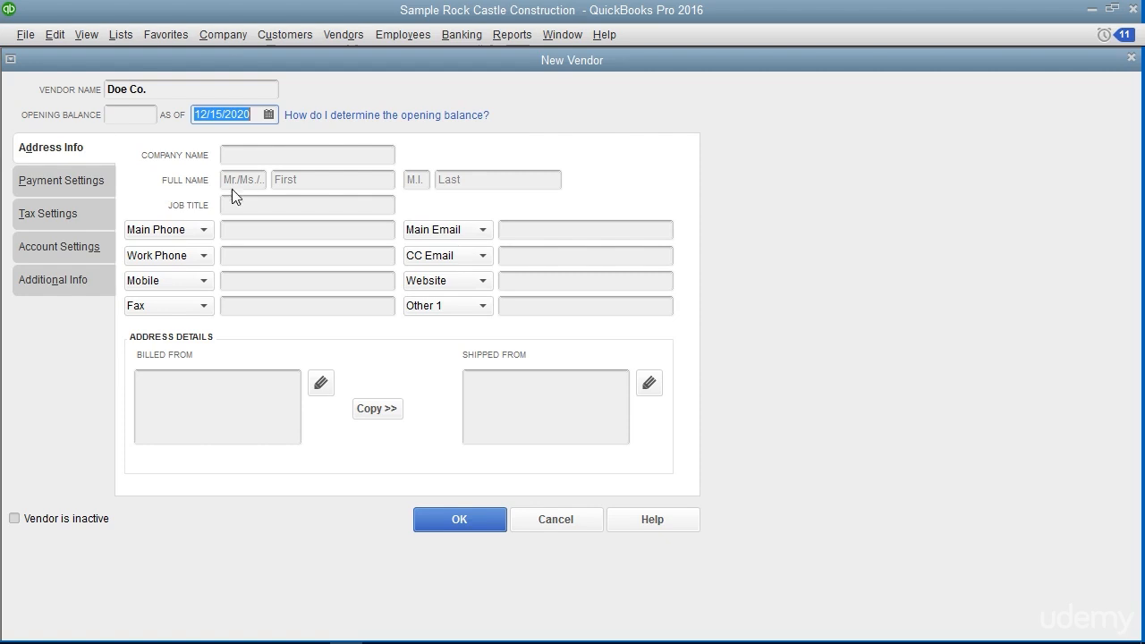
Set the vendor's company name to Doe Co. in the address information, leaving the job title blank
{"action": "left_click", "coordinate": [72, 156]}
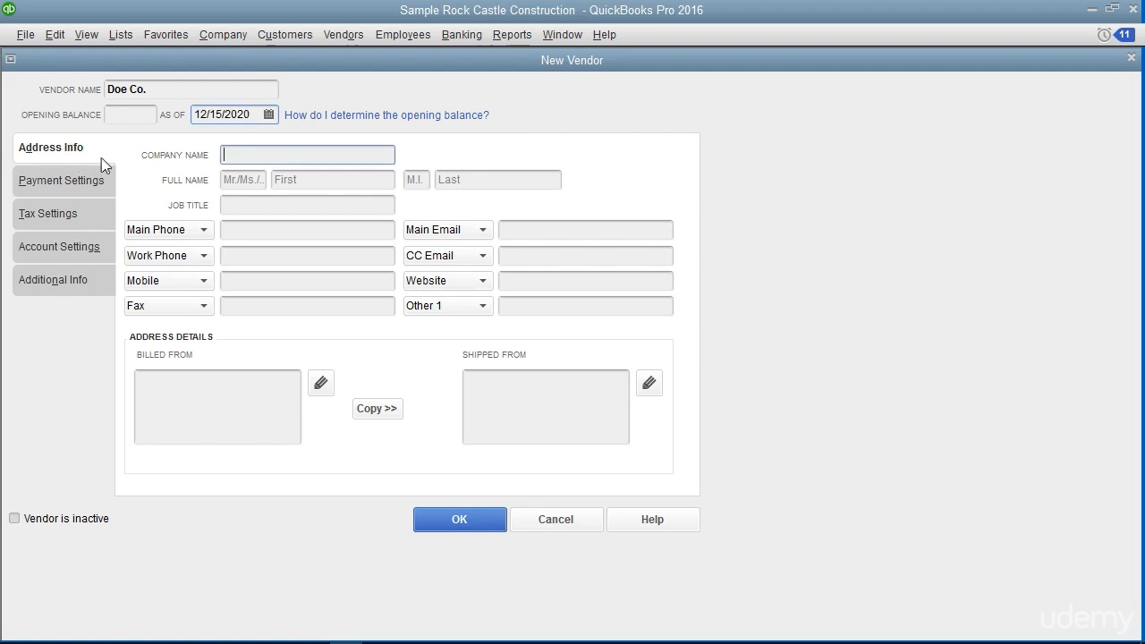
{"action": "left_click", "coordinate": [233, 157]}
{"action": "type", "text": "Doe Co."}
{"action": "left_click", "coordinate": [284, 206]}
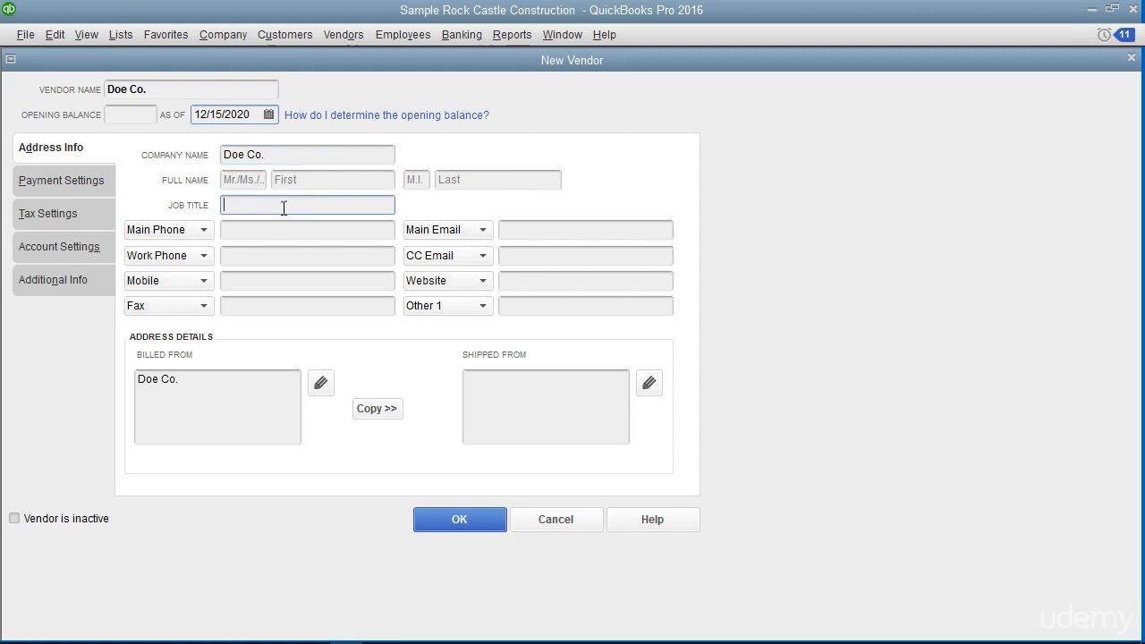
Look through the contact types that can replace the vendor's Main Phone field, keeping Main Phone and leaving its number blank
{"action": "left_click", "coordinate": [271, 232]}
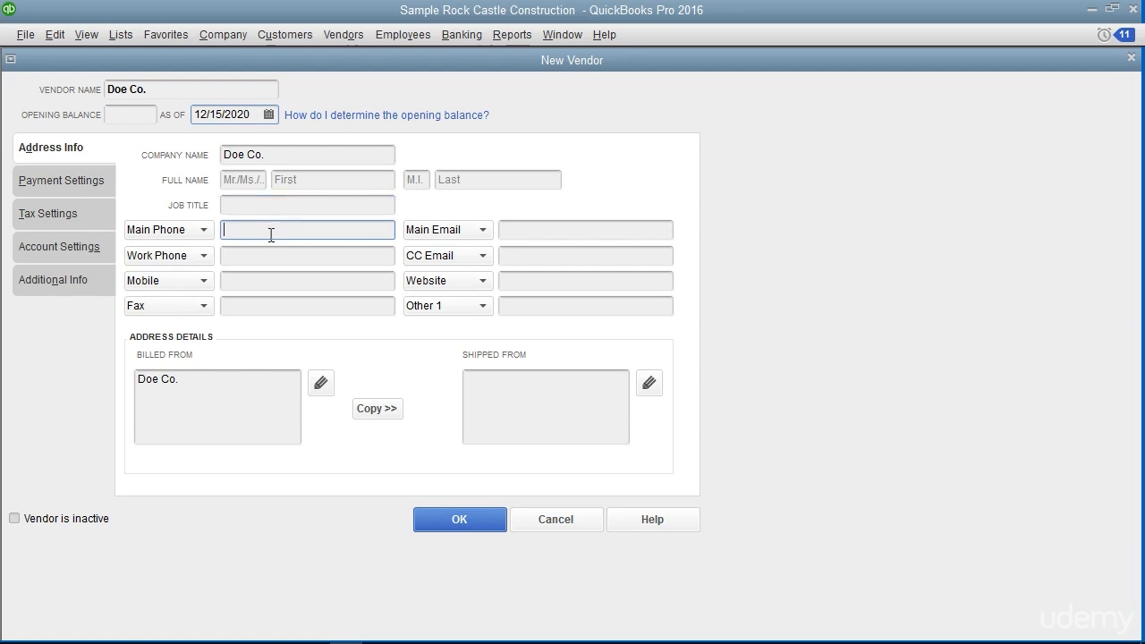
{"action": "left_click", "coordinate": [215, 229]}
{"action": "left_click", "coordinate": [206, 229]}
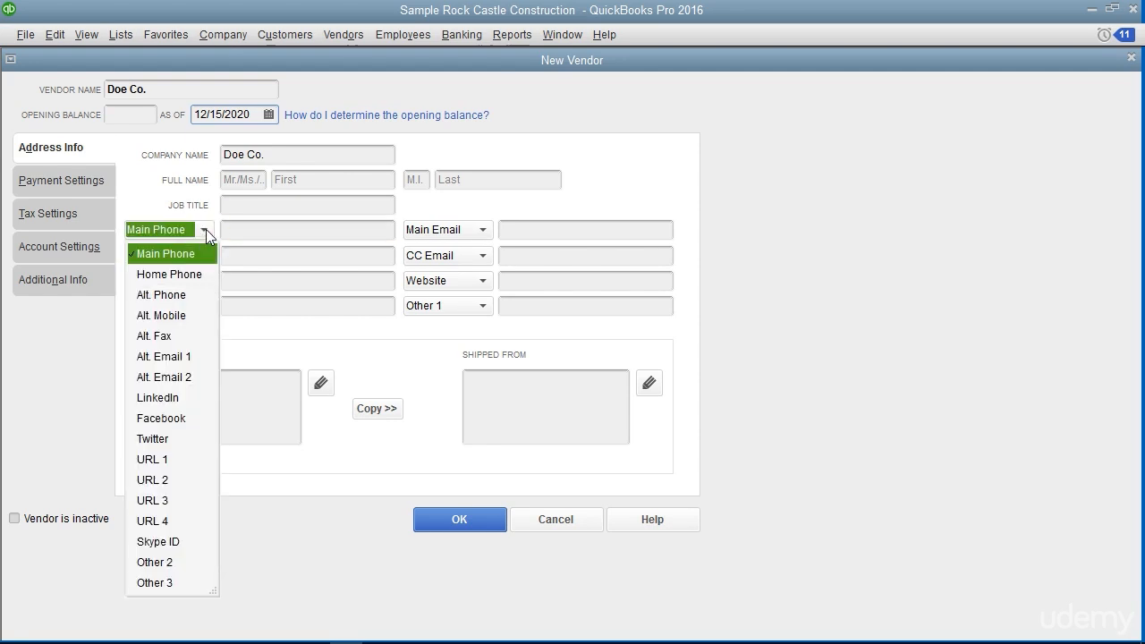
{"action": "left_click", "coordinate": [206, 229]}
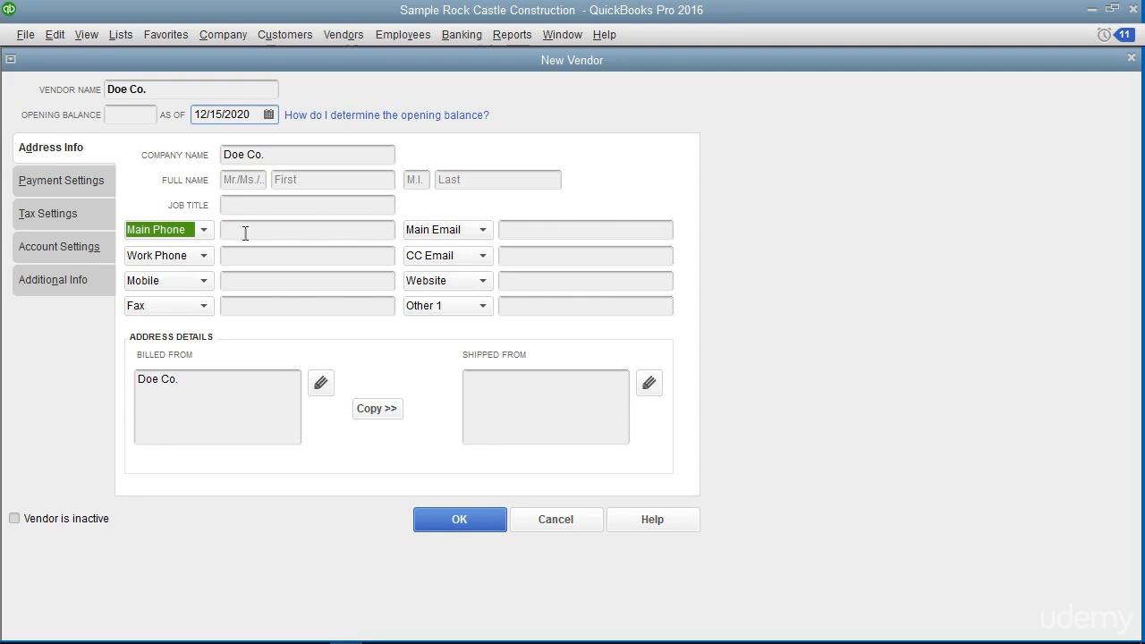
{"action": "left_click", "coordinate": [245, 232]}
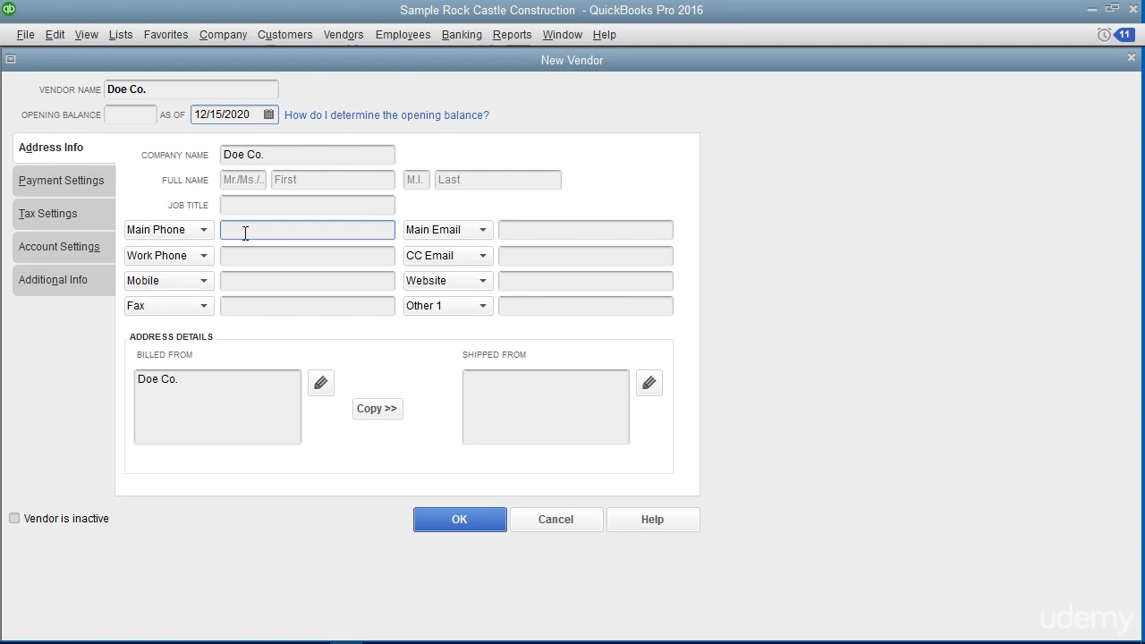
{"action": "left_click", "coordinate": [204, 232]}
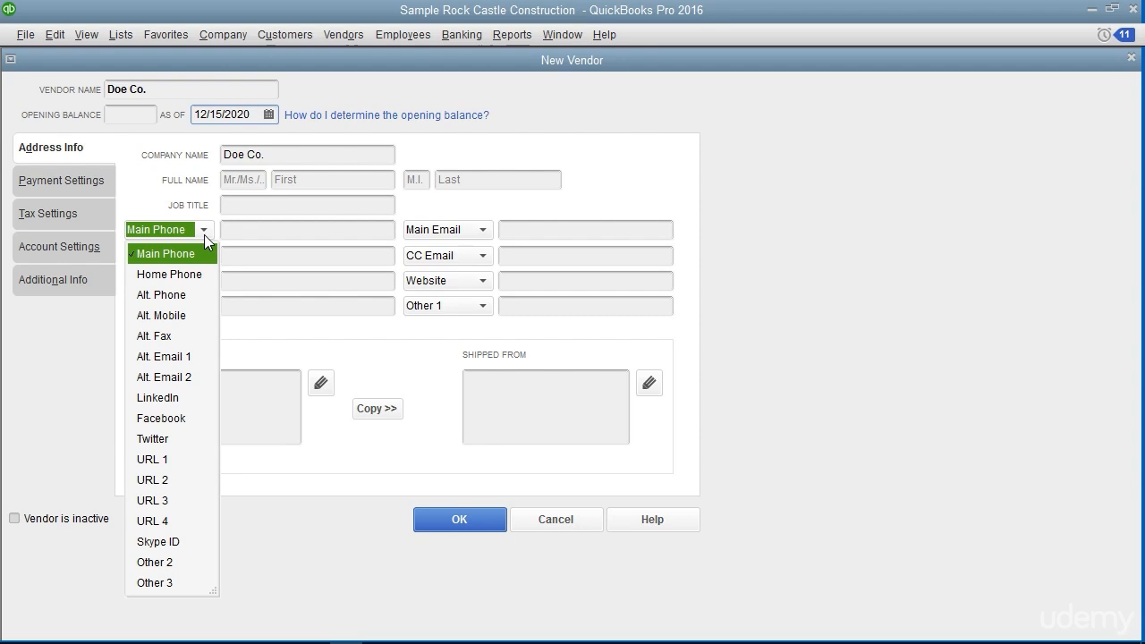
{"action": "left_click", "coordinate": [241, 231]}
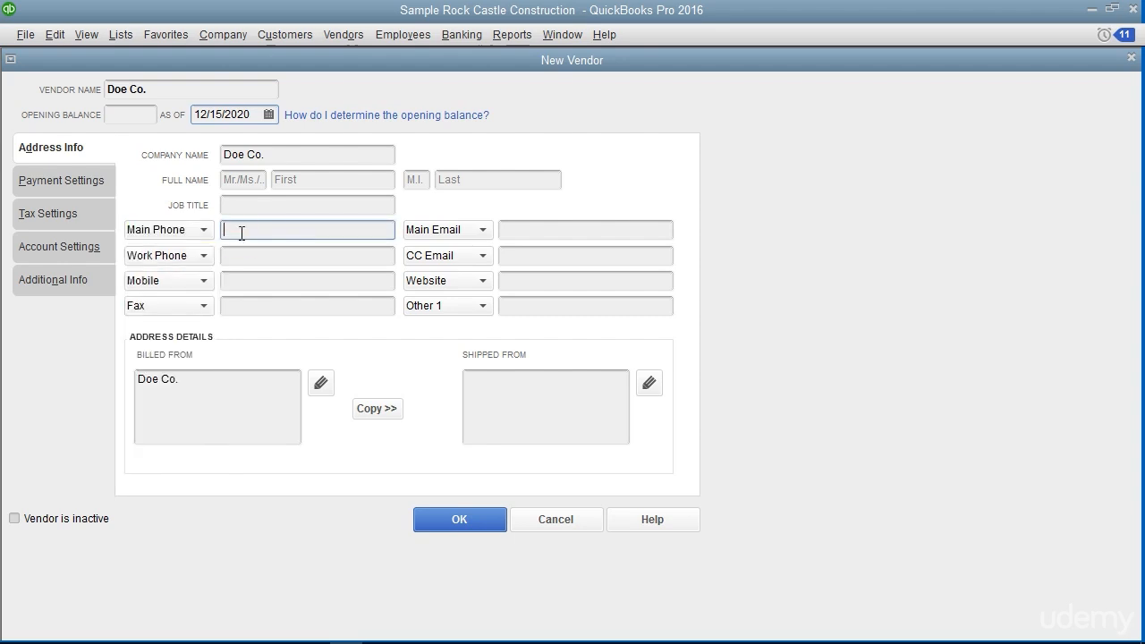
Enter the vendor's billed-from street address, city, state and zip code under the Doe Co. name
{"action": "left_click", "coordinate": [246, 386]}
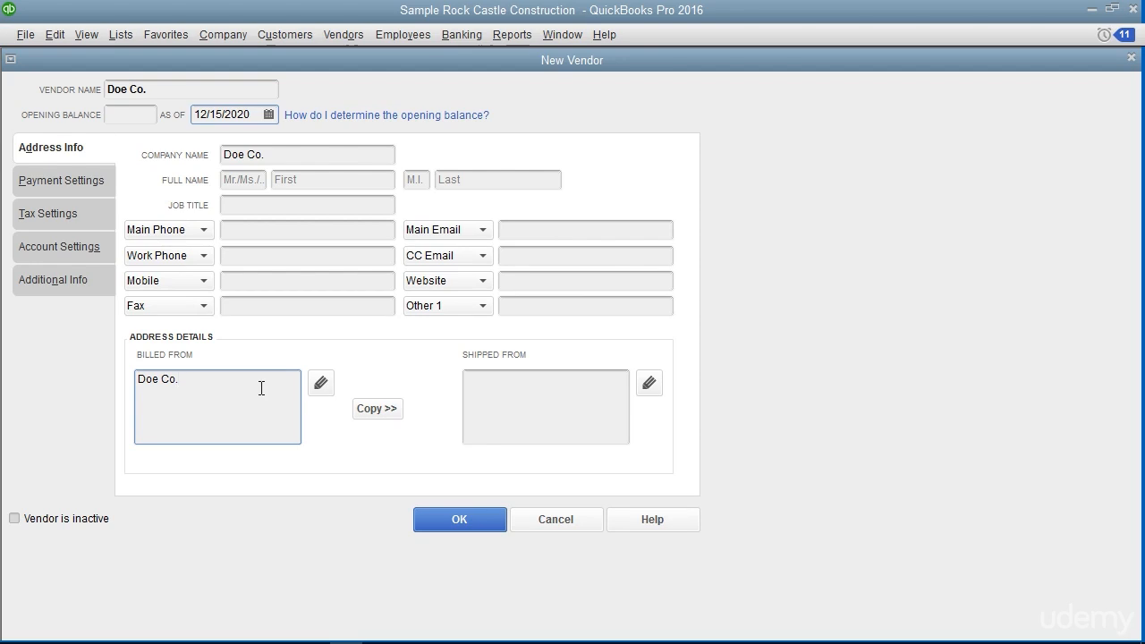
{"action": "left_click", "coordinate": [323, 384]}
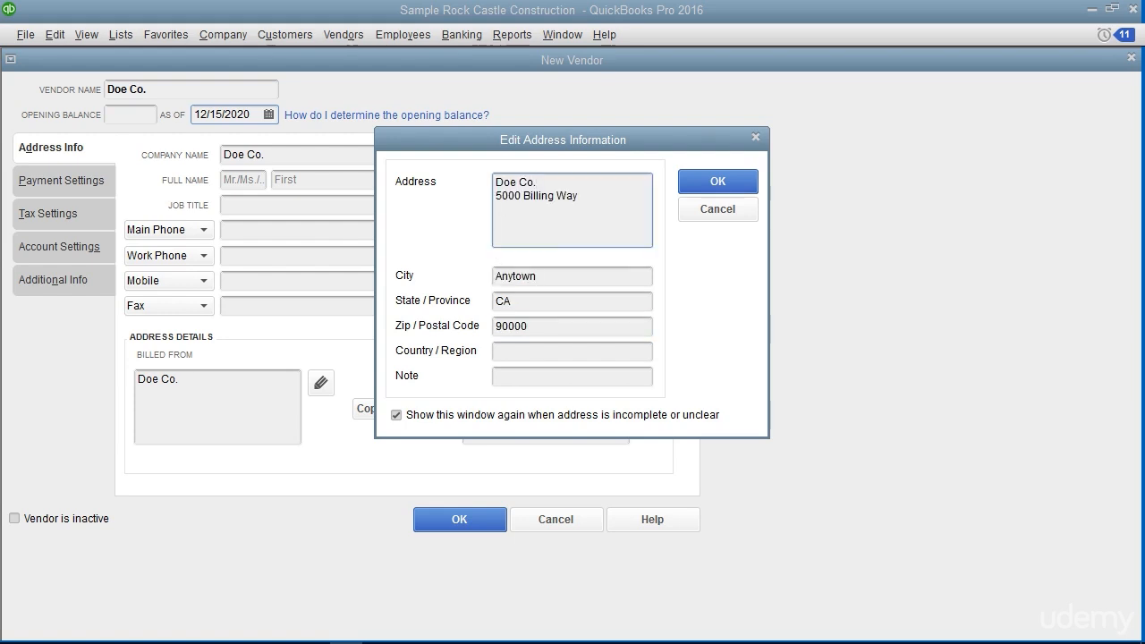
{"action": "left_click", "coordinate": [719, 182]}
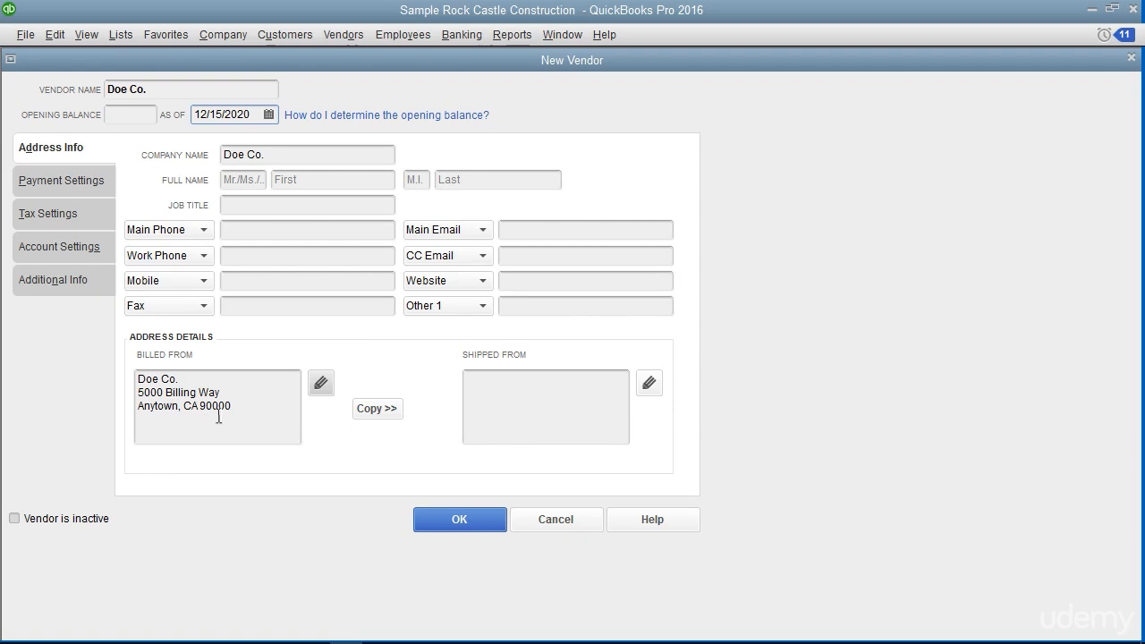
Copy the billed-from address to the vendor's shipped-from address, keeping the address name Shipping Address
{"action": "left_click", "coordinate": [376, 409]}
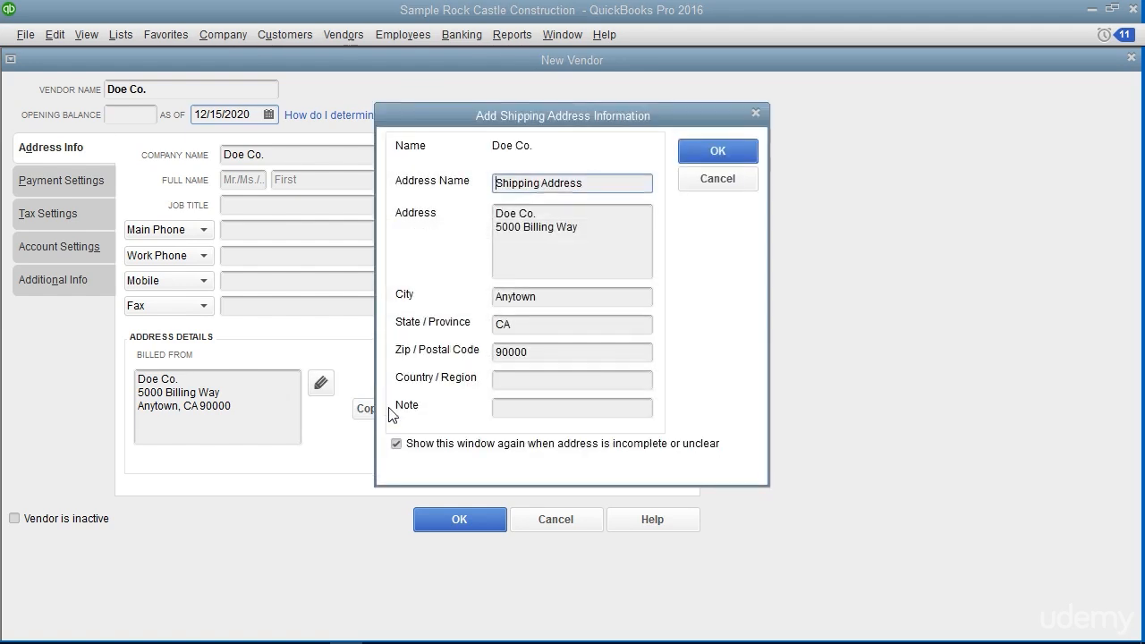
{"action": "left_click", "coordinate": [706, 151]}
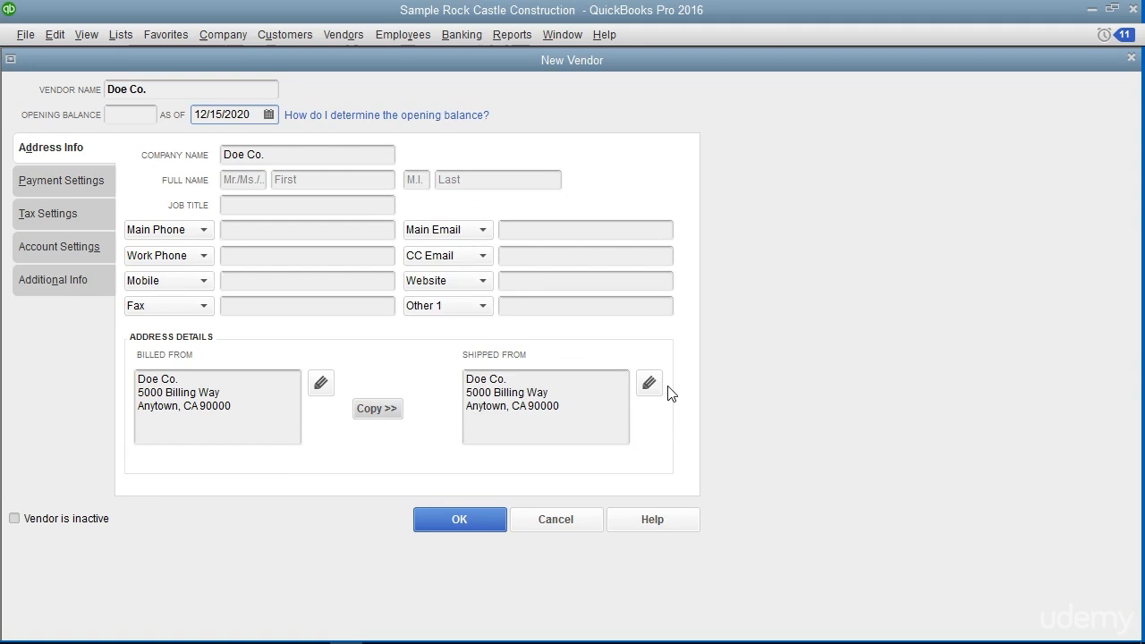
{"action": "left_click", "coordinate": [589, 406]}
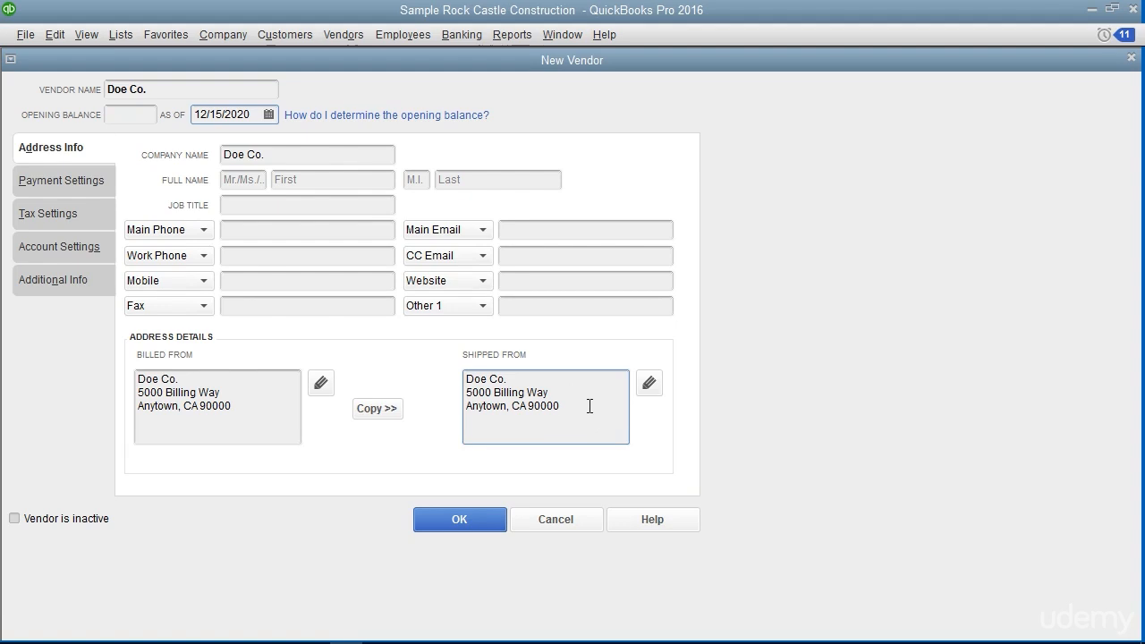
Enter the vendor's account number in the payment settings and leave the credit limit blank
{"action": "left_click", "coordinate": [97, 182]}
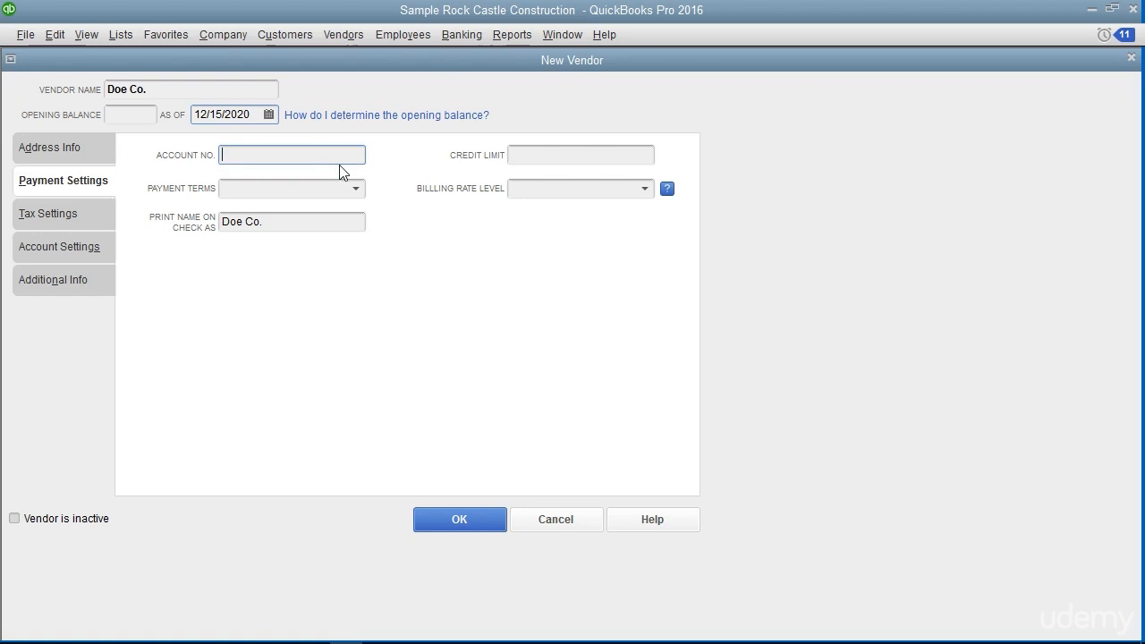
{"action": "type", "text": "987654"}
{"action": "left_click", "coordinate": [530, 155]}
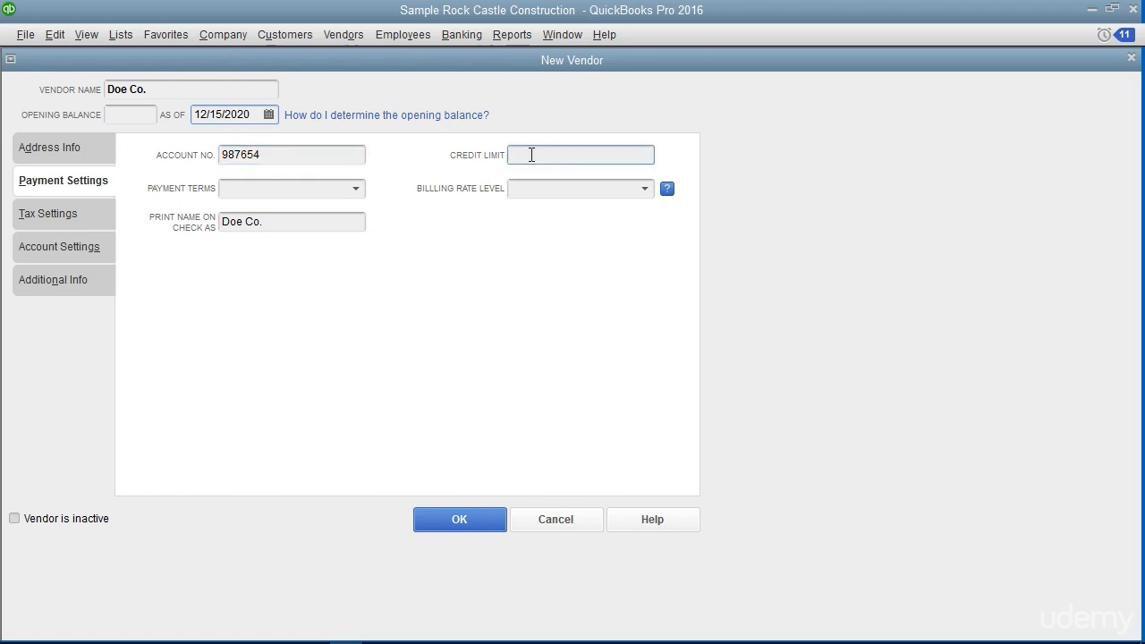
Set the vendor's payment terms to 2% 10 Net 30 and keep Doe Co. as the name printed on checks
{"action": "left_click", "coordinate": [358, 189]}
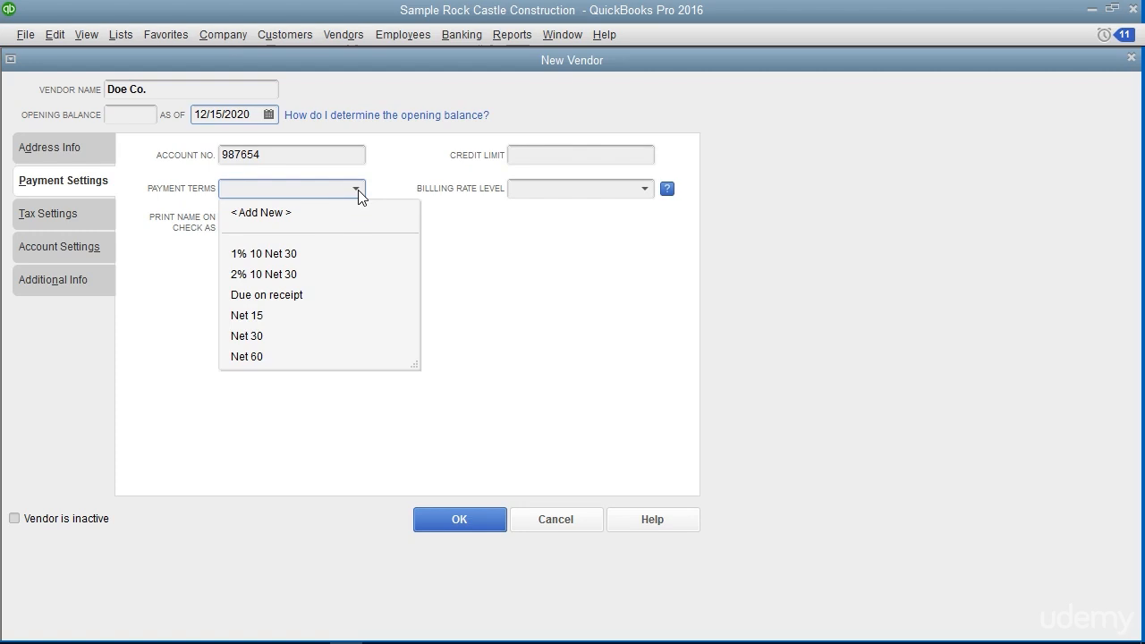
{"action": "left_click", "coordinate": [298, 274]}
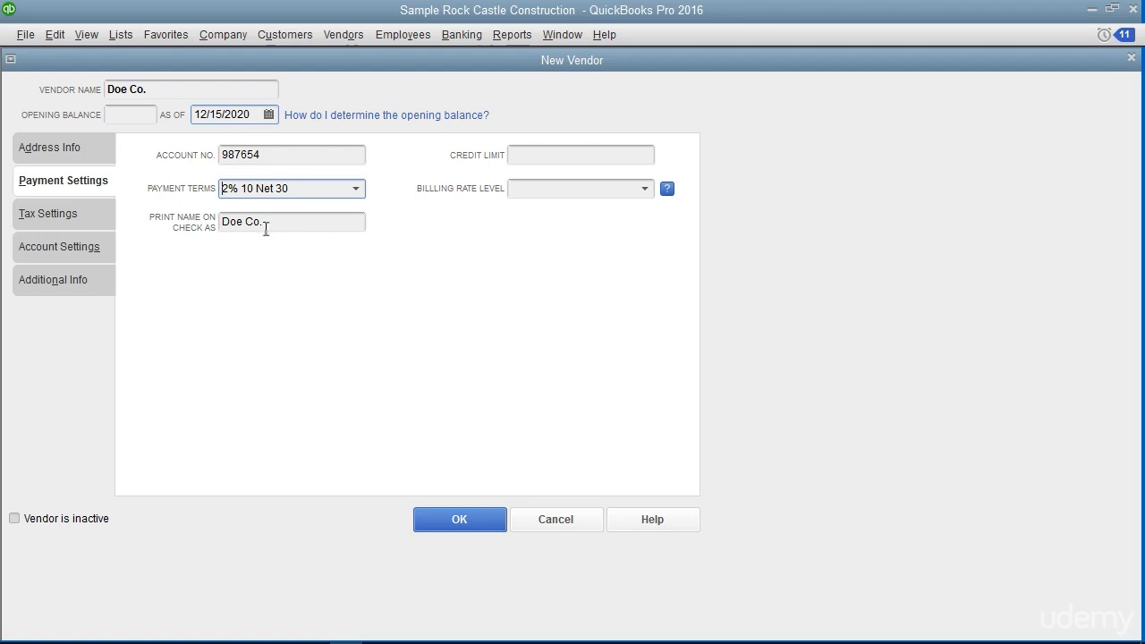
{"action": "left_click_drag", "start_coordinate": [268, 222], "coordinate": [169, 225]}
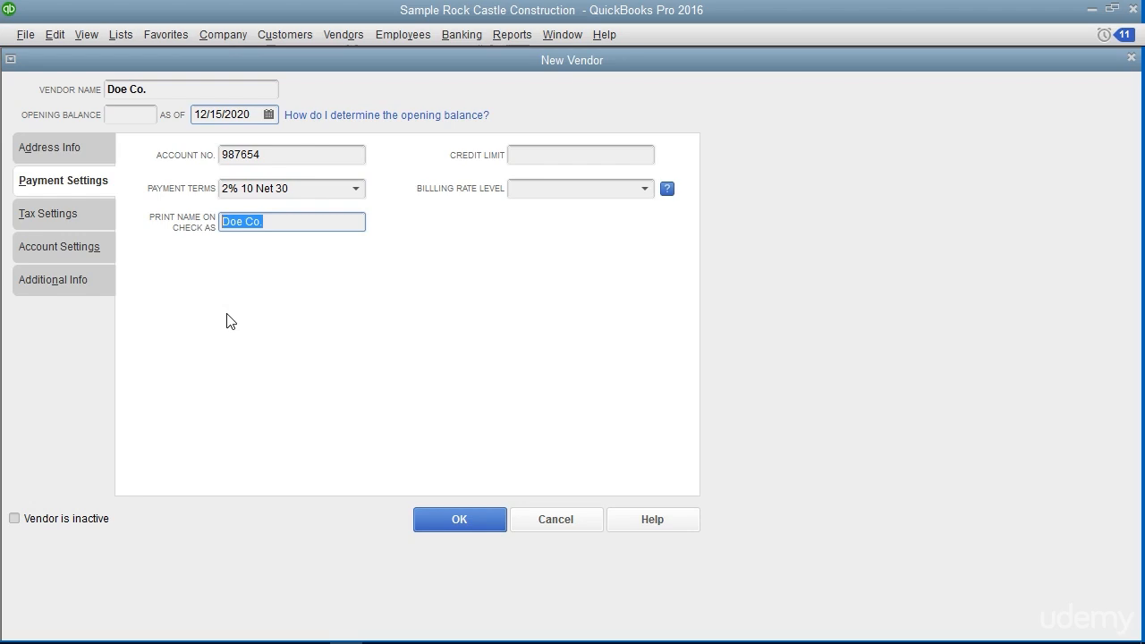
Leave the vendor's tax ID blank and set the first prefilled expense account to subaccount 54300 under 54000 Job Expenses
{"action": "left_click", "coordinate": [88, 215]}
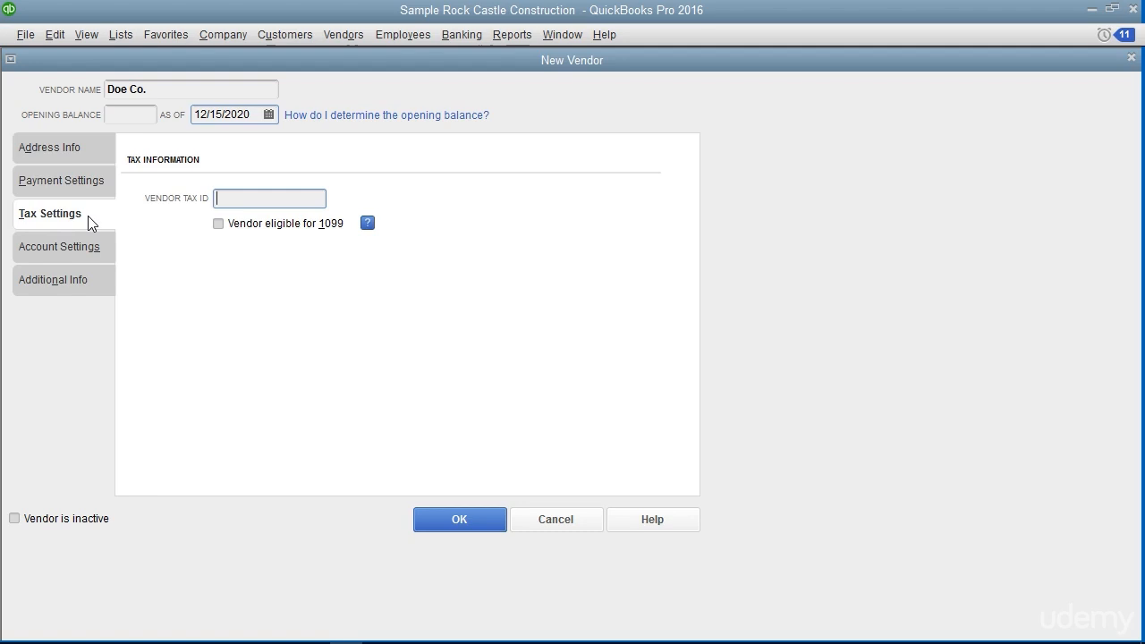
{"action": "left_click", "coordinate": [169, 202]}
{"action": "left_click", "coordinate": [90, 253]}
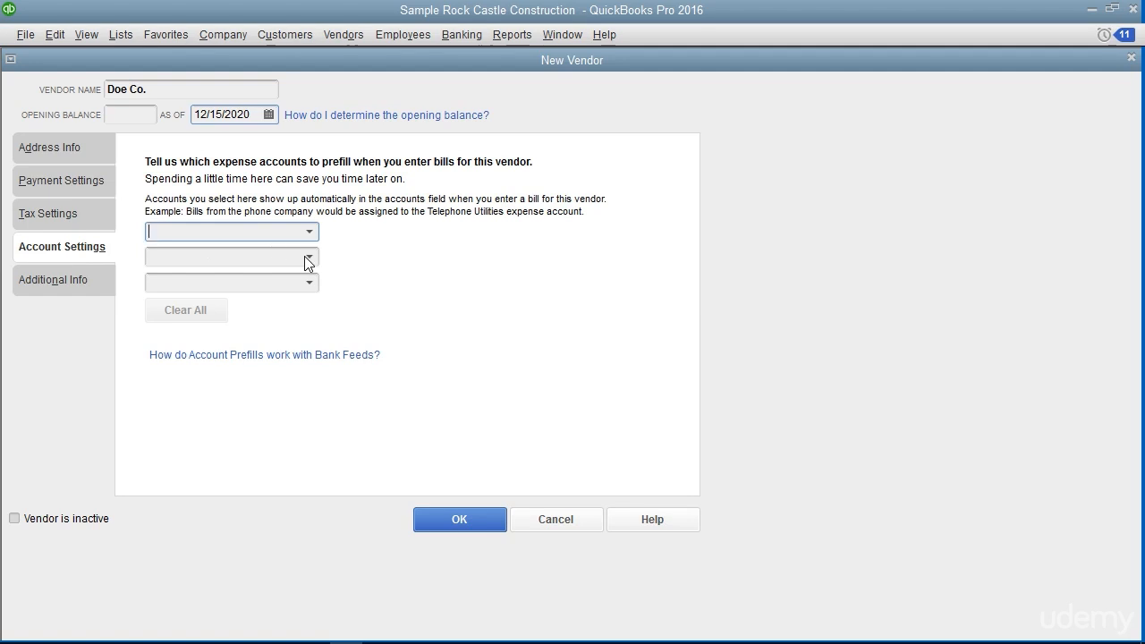
{"action": "left_click", "coordinate": [308, 233]}
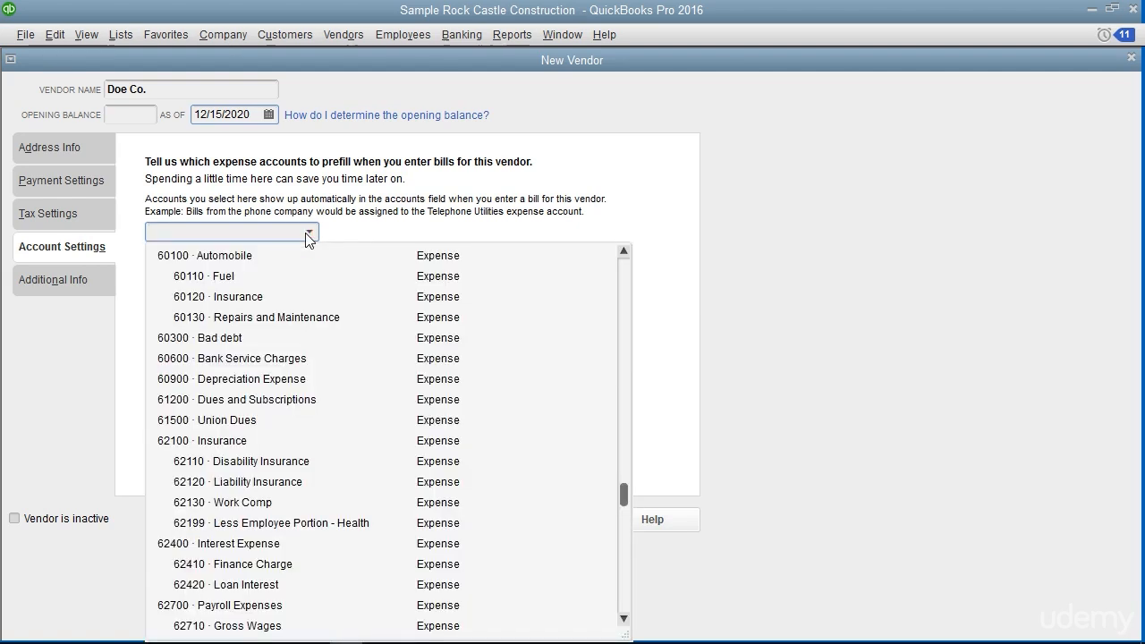
{"action": "scroll", "coordinate": [336, 366], "scroll_direction": "down", "scroll_amount": 5}
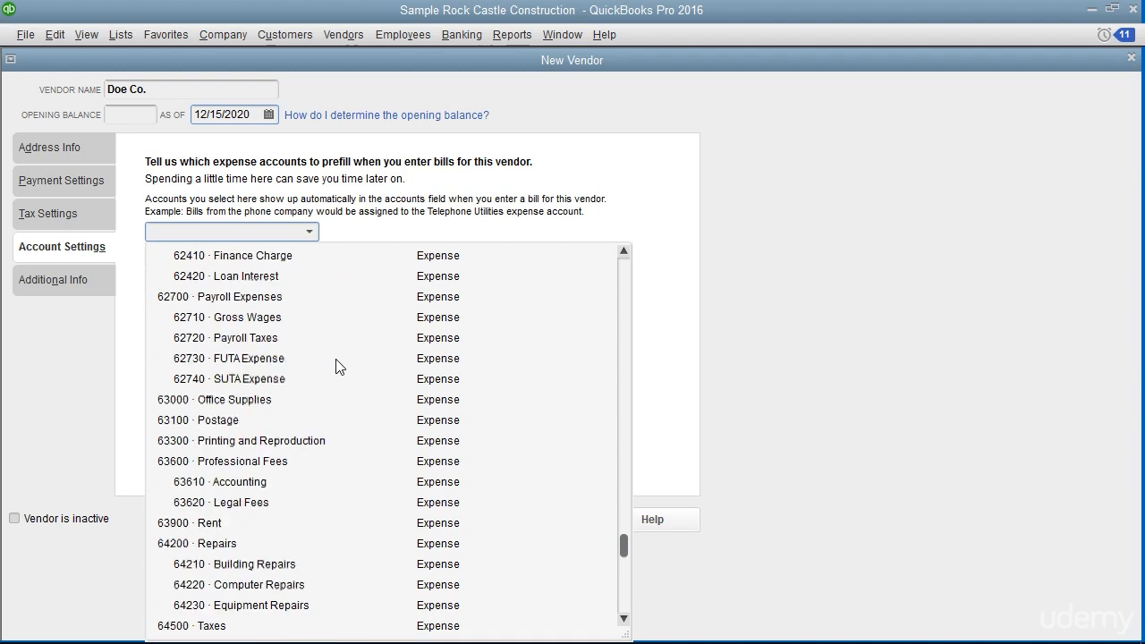
{"action": "scroll", "coordinate": [337, 366], "scroll_direction": "up", "scroll_amount": 10}
{"action": "left_click", "coordinate": [301, 325]}
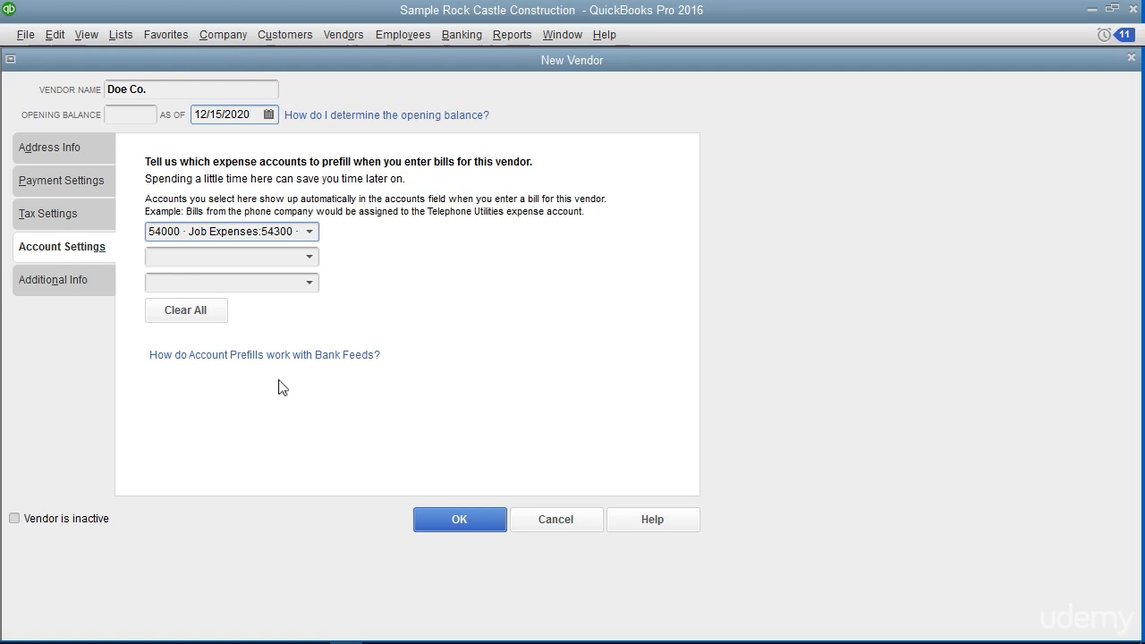
Set the vendor type to Supplies, leave the custom discount field blank, and save the new vendor Doe Co
{"action": "left_click", "coordinate": [88, 288]}
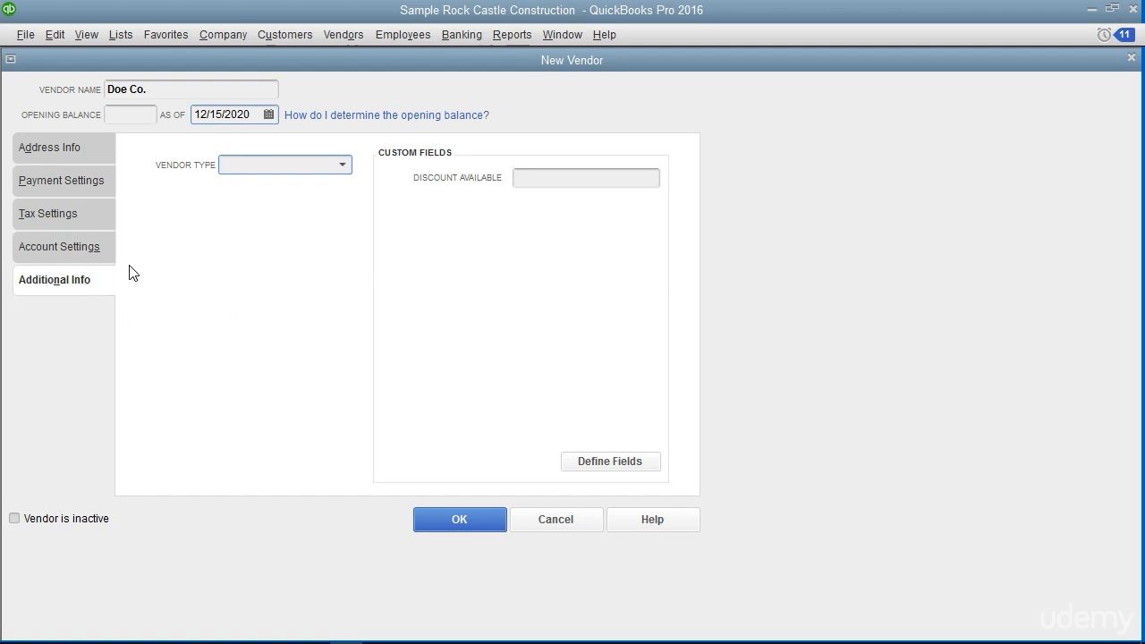
{"action": "left_click", "coordinate": [345, 168]}
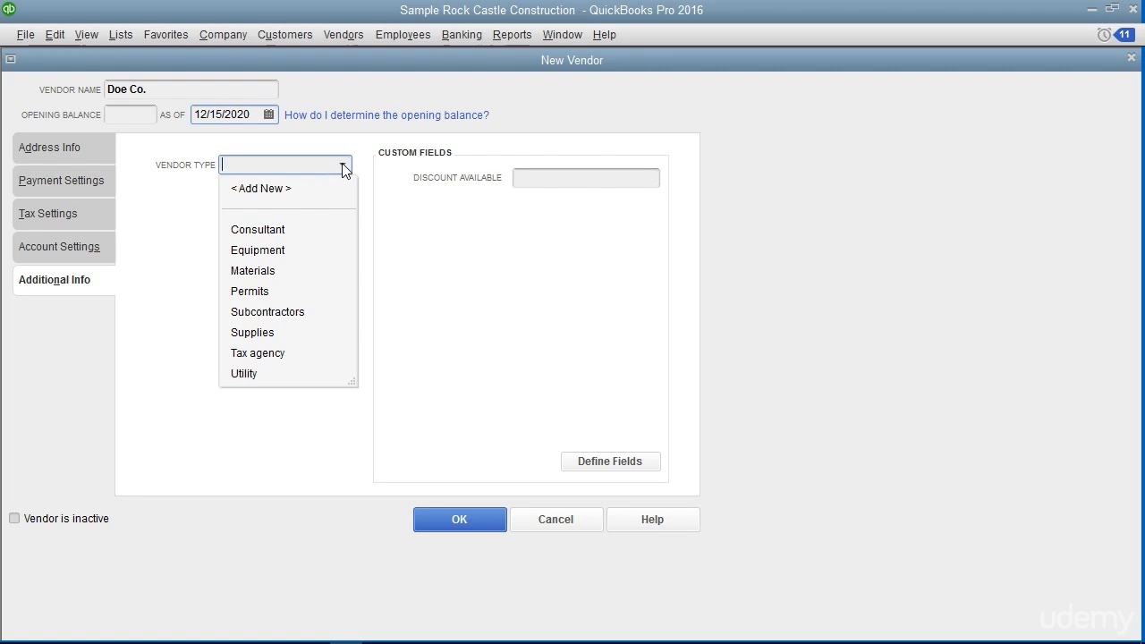
{"action": "left_click", "coordinate": [273, 333]}
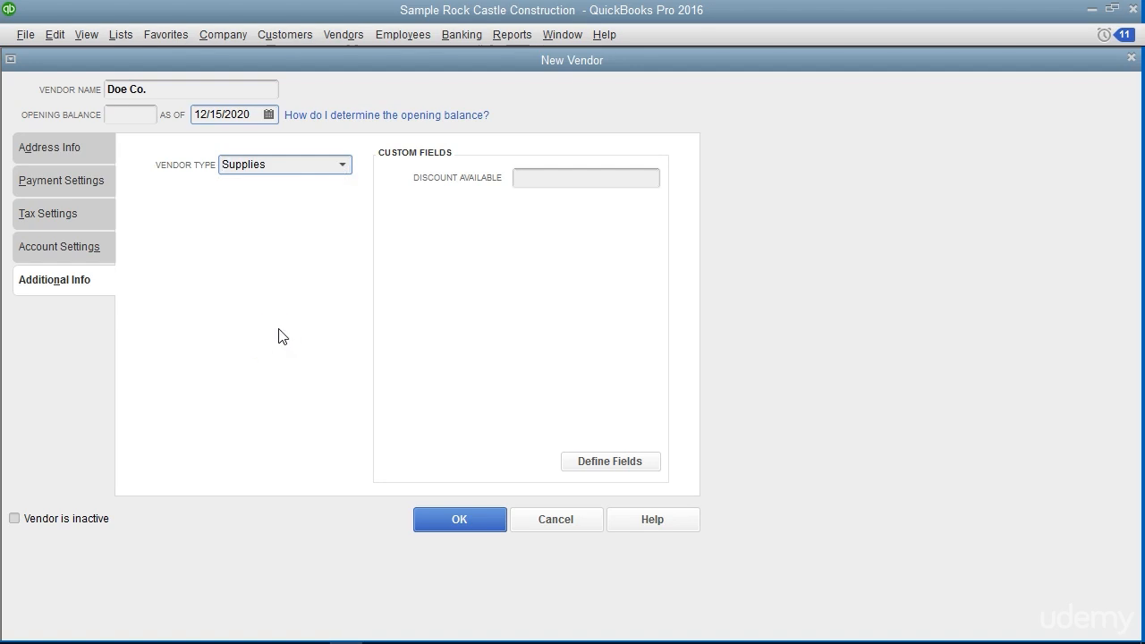
{"action": "left_click", "coordinate": [460, 235]}
{"action": "left_click", "coordinate": [476, 519]}
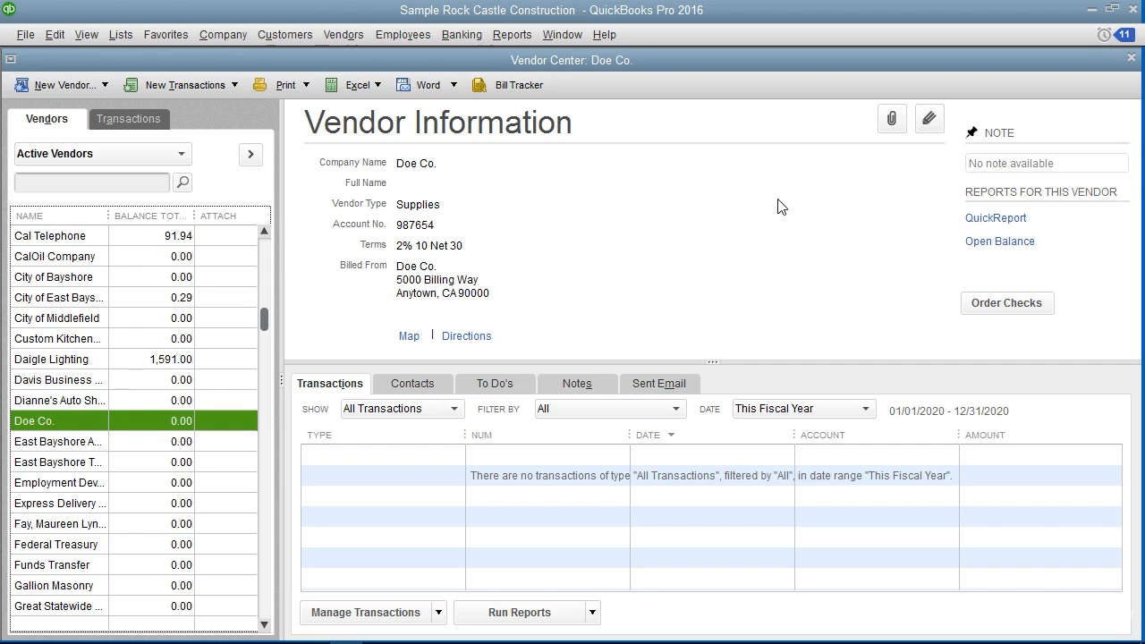
Open the Doe Co. vendor record for editing, review its address information and accept it
{"action": "left_click", "coordinate": [928, 118]}
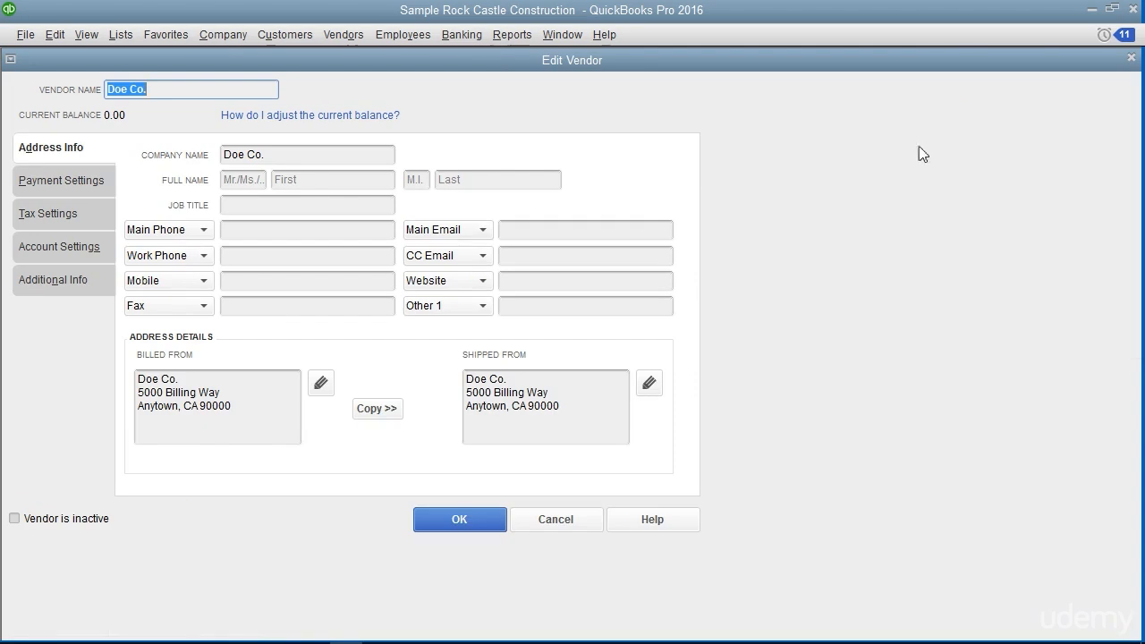
{"action": "left_click", "coordinate": [482, 521]}
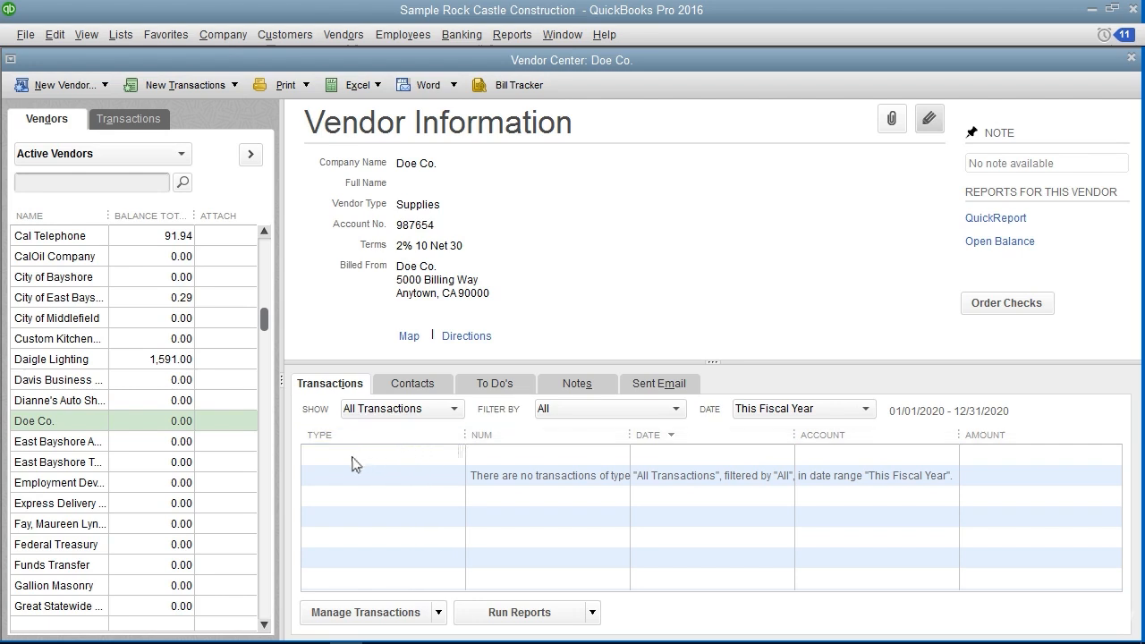
Delete the vendor Doe Co. from the vendor list and confirm the deletion
{"action": "left_click", "coordinate": [83, 425]}
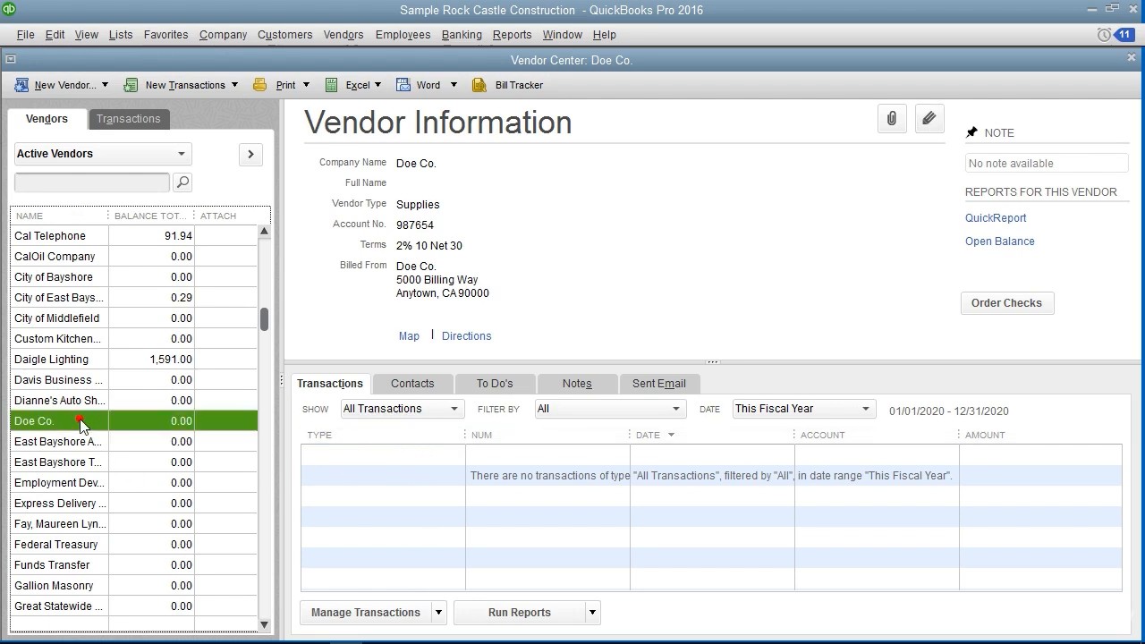
{"action": "left_click", "coordinate": [55, 34]}
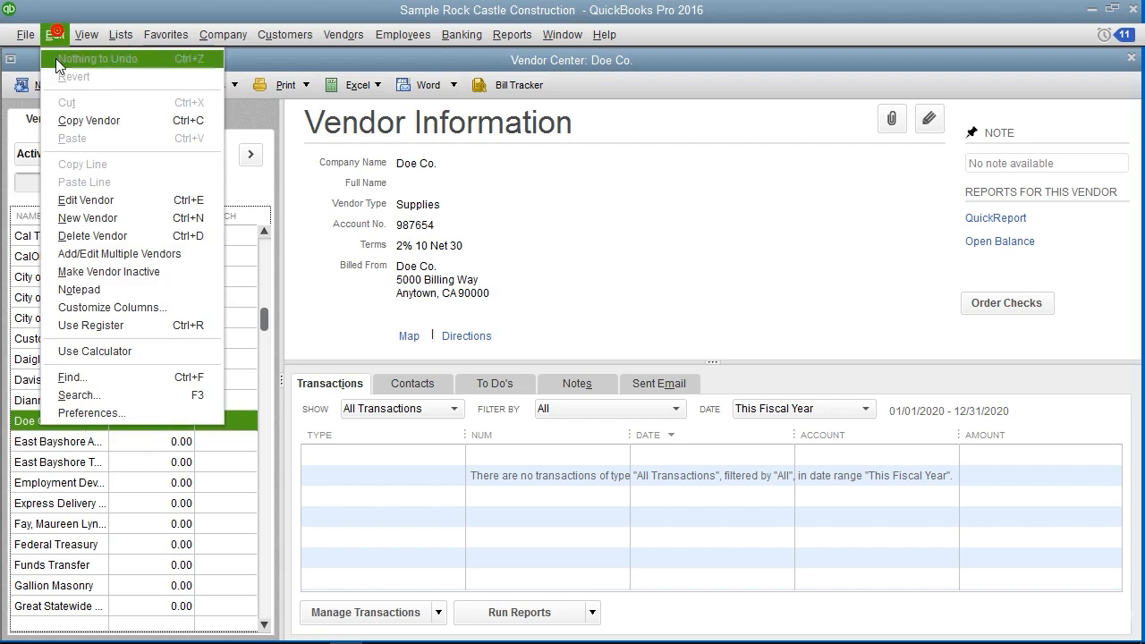
{"action": "left_click", "coordinate": [92, 236]}
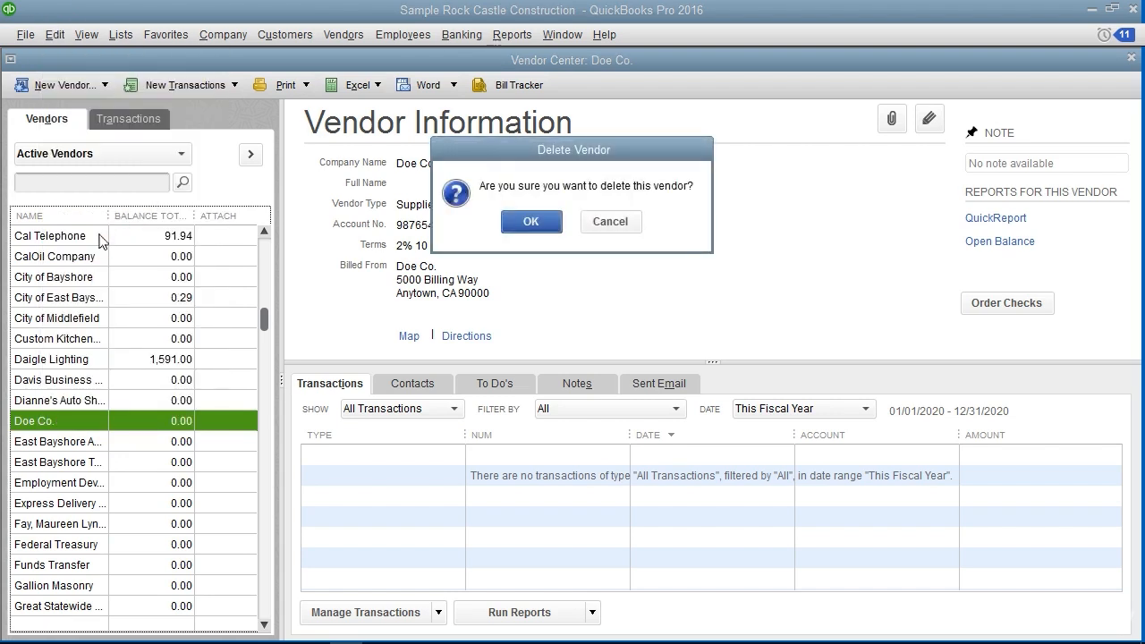
{"action": "left_click", "coordinate": [526, 224]}
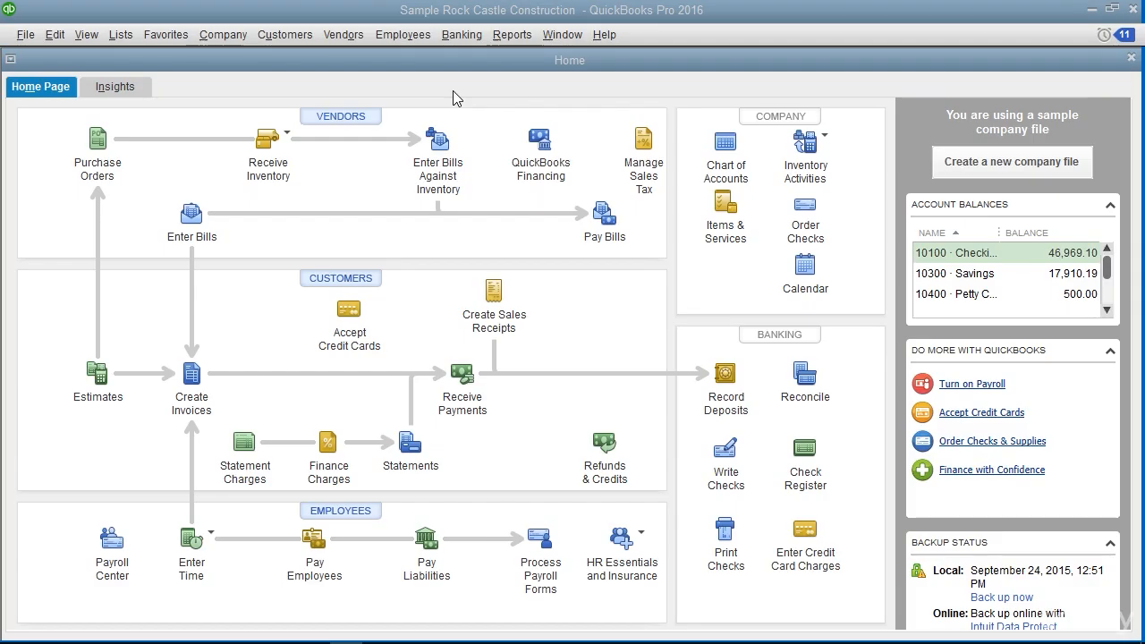
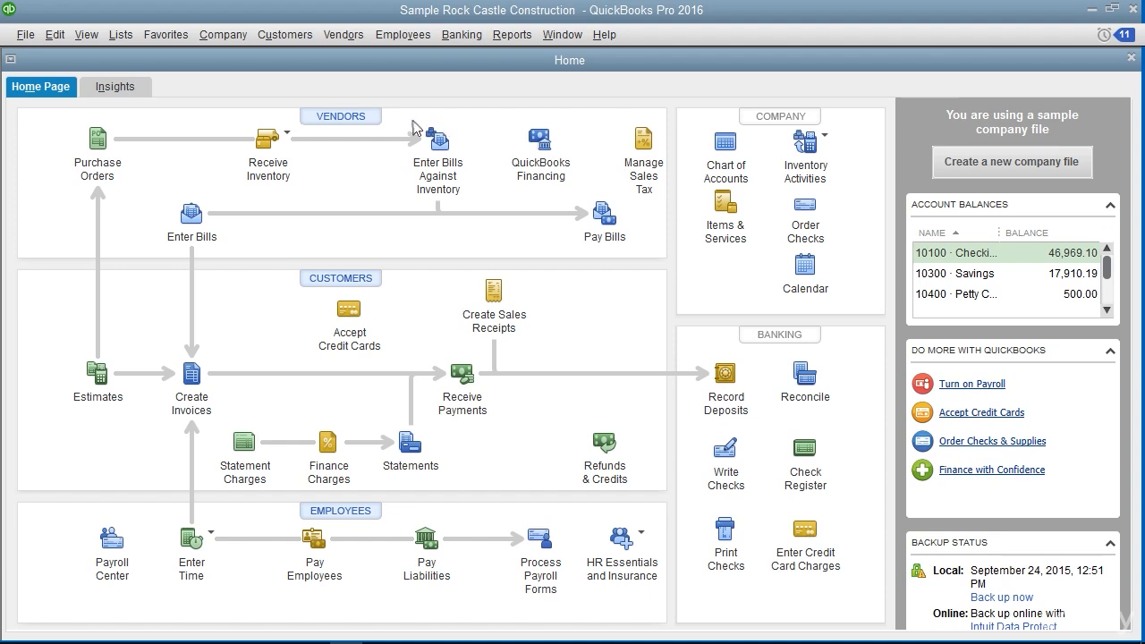
From vendor A Cheung Limited's additional info, define a custom field labelled Credit Rating for customers and vendors, and accept it
{"action": "left_click", "coordinate": [329, 121]}
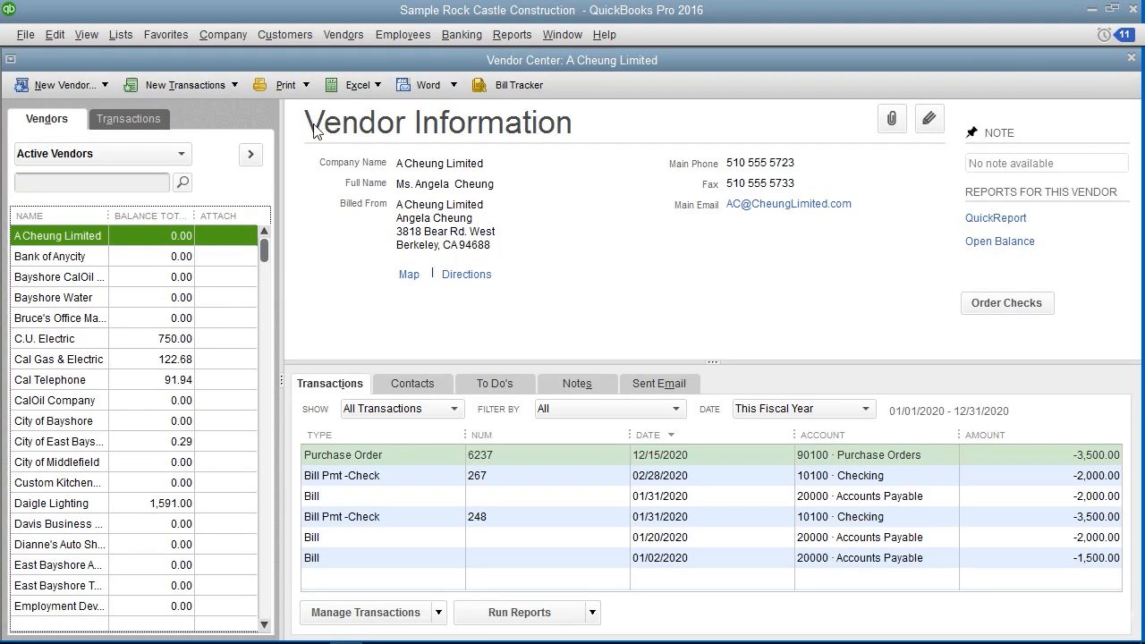
{"action": "double_click", "coordinate": [80, 238]}
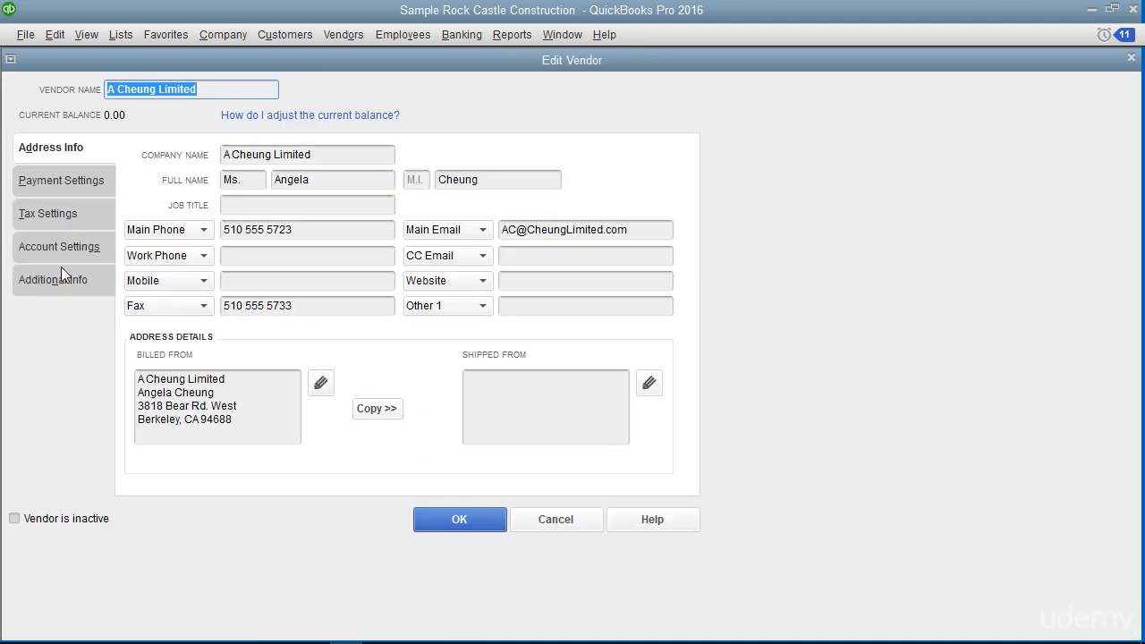
{"action": "left_click", "coordinate": [59, 280]}
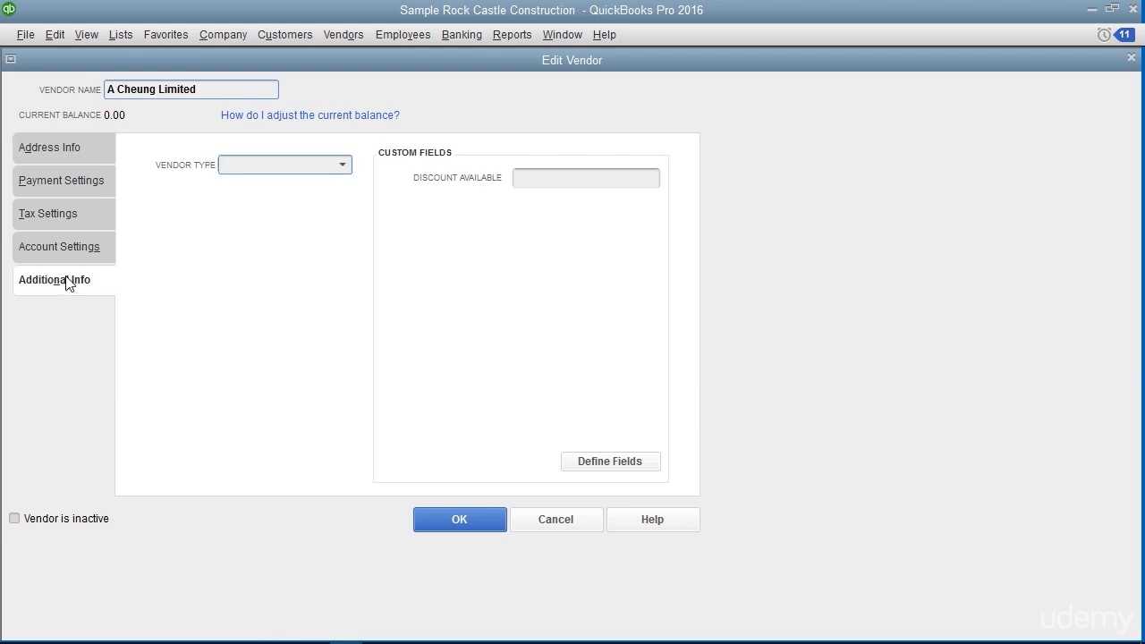
{"action": "left_click", "coordinate": [587, 463]}
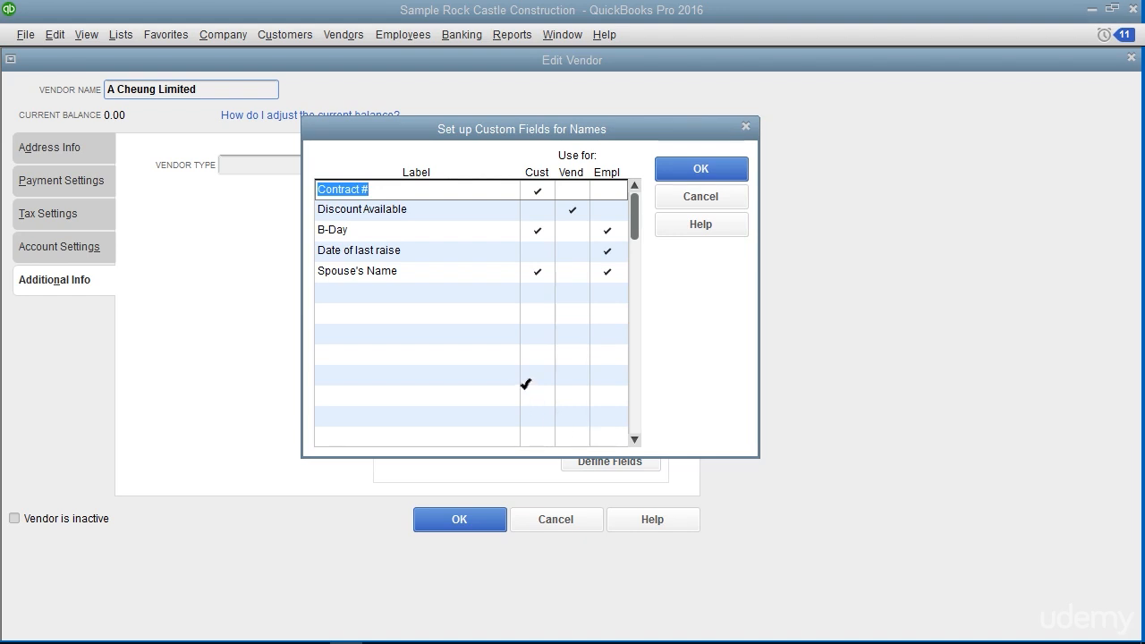
{"action": "left_click", "coordinate": [375, 296]}
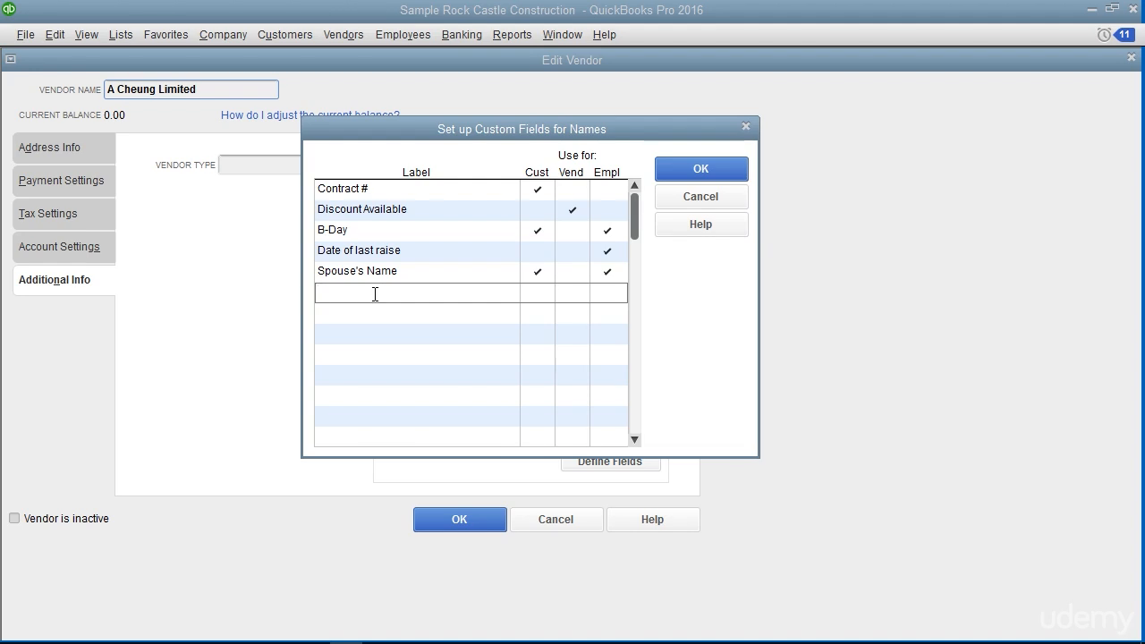
{"action": "type", "text": "Credit Rating"}
{"action": "left_click", "coordinate": [532, 300]}
{"action": "left_click", "coordinate": [573, 296]}
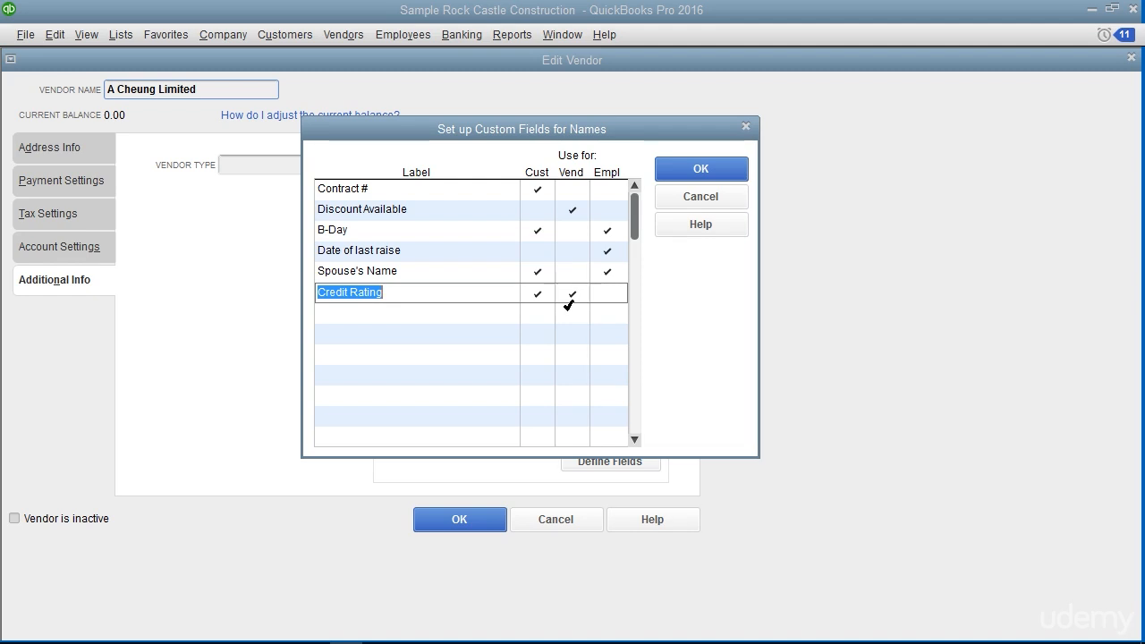
{"action": "left_click", "coordinate": [693, 175]}
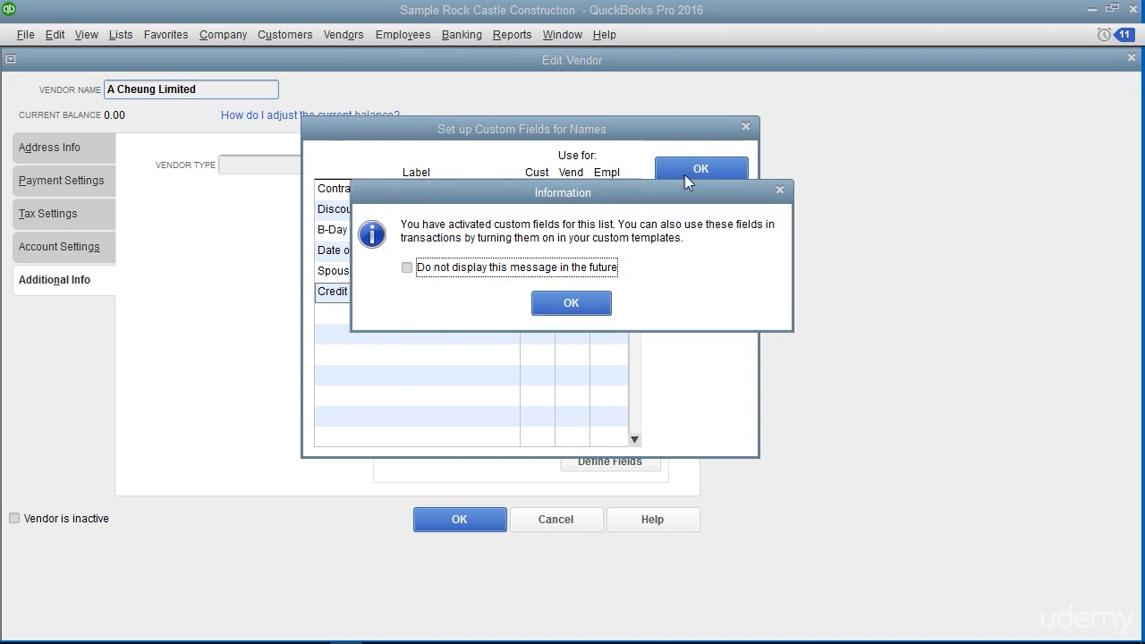
{"action": "left_click", "coordinate": [592, 309]}
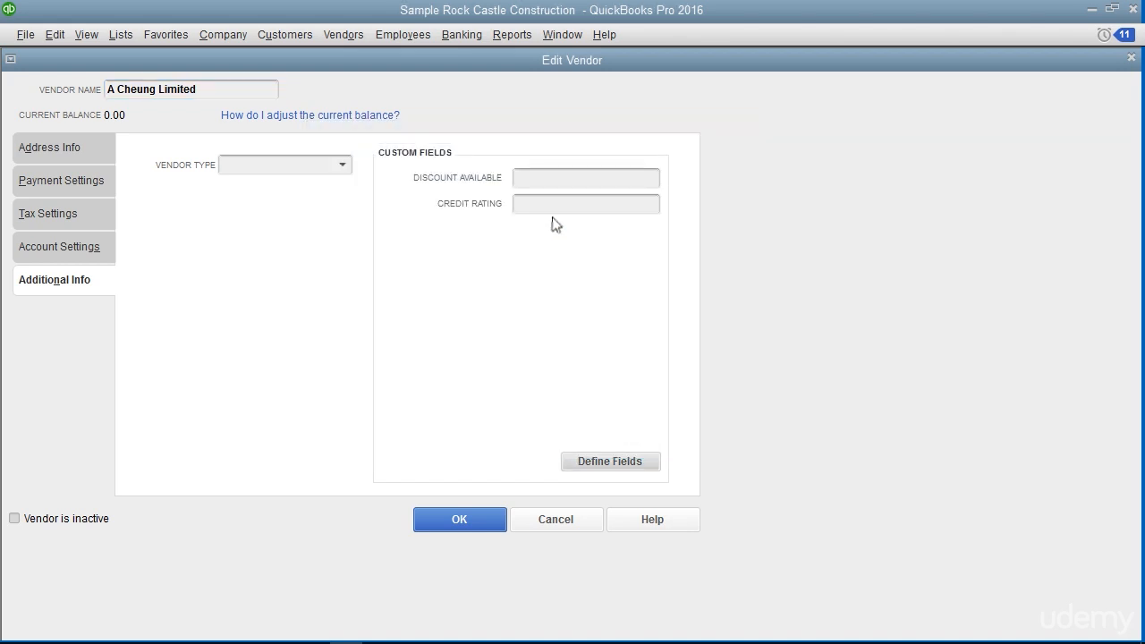
Leave the vendor's Credit Rating field blank, save the A Cheung Limited record and close the Vendor Center
{"action": "left_click", "coordinate": [555, 211]}
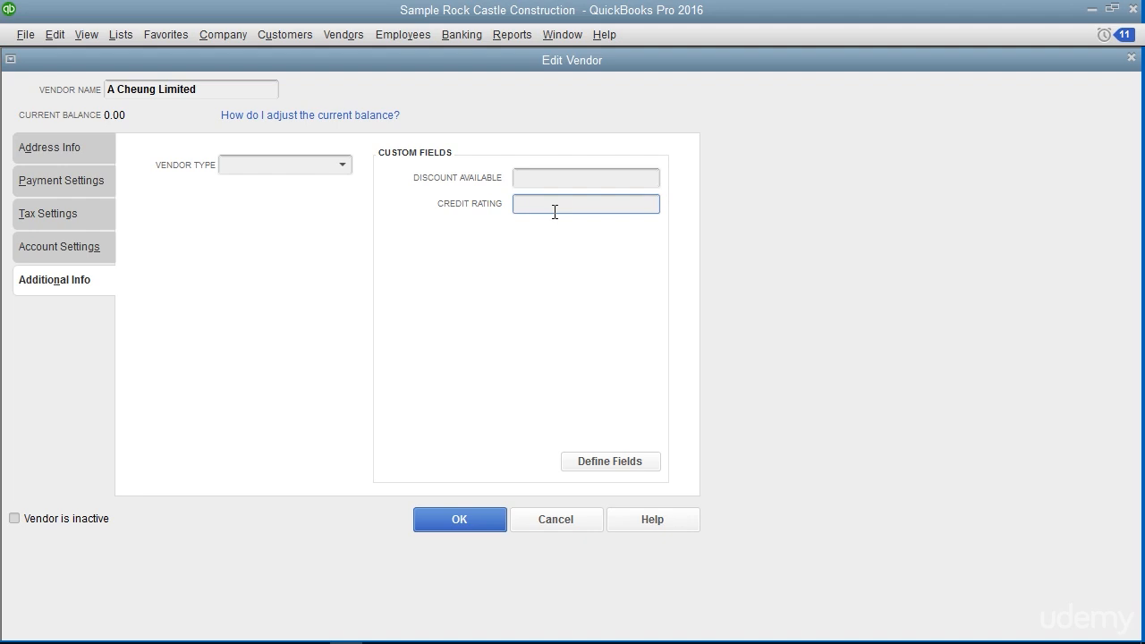
{"action": "left_click", "coordinate": [91, 280]}
{"action": "left_click", "coordinate": [444, 518]}
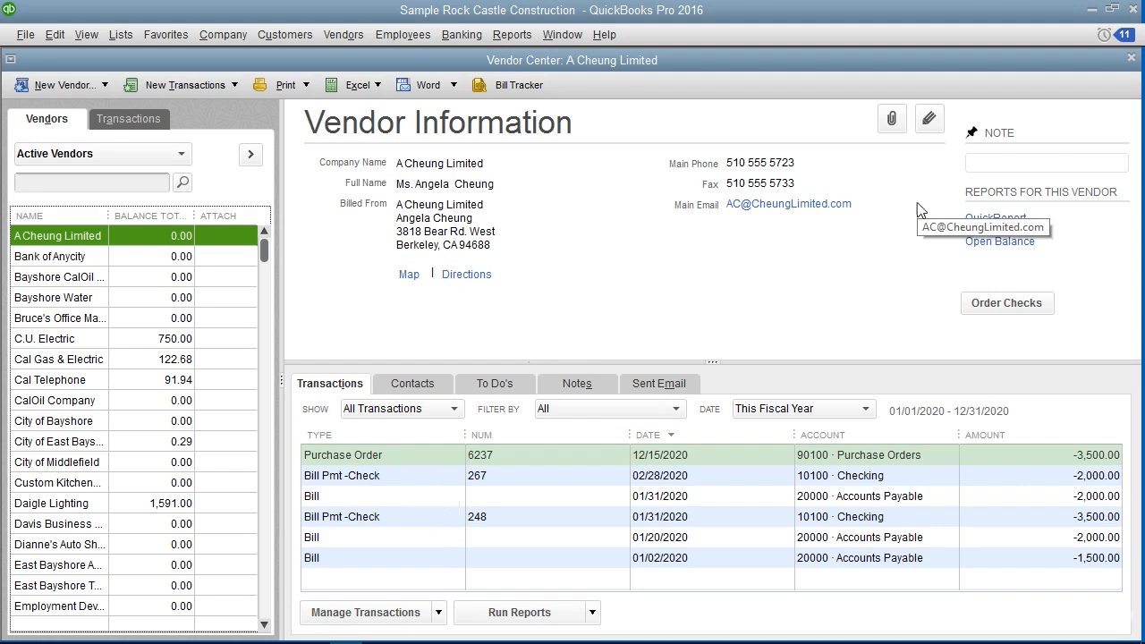
{"action": "left_click", "coordinate": [1132, 56]}
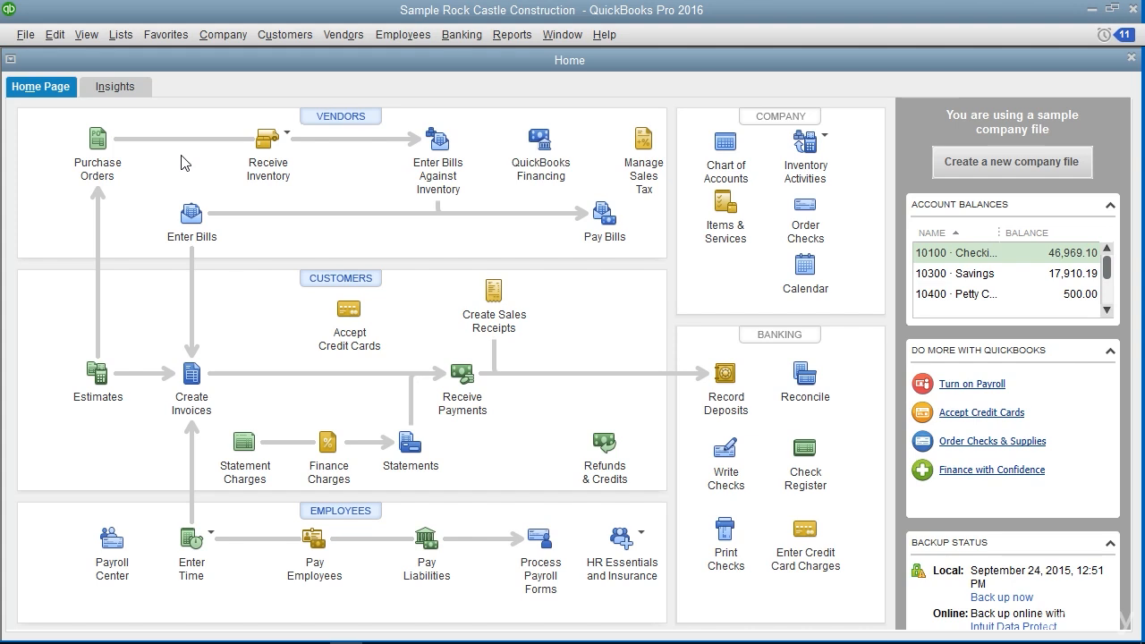
Open the Blueprint changes service item from the Item List and bring up the custom field definitions for items
{"action": "left_click", "coordinate": [127, 34]}
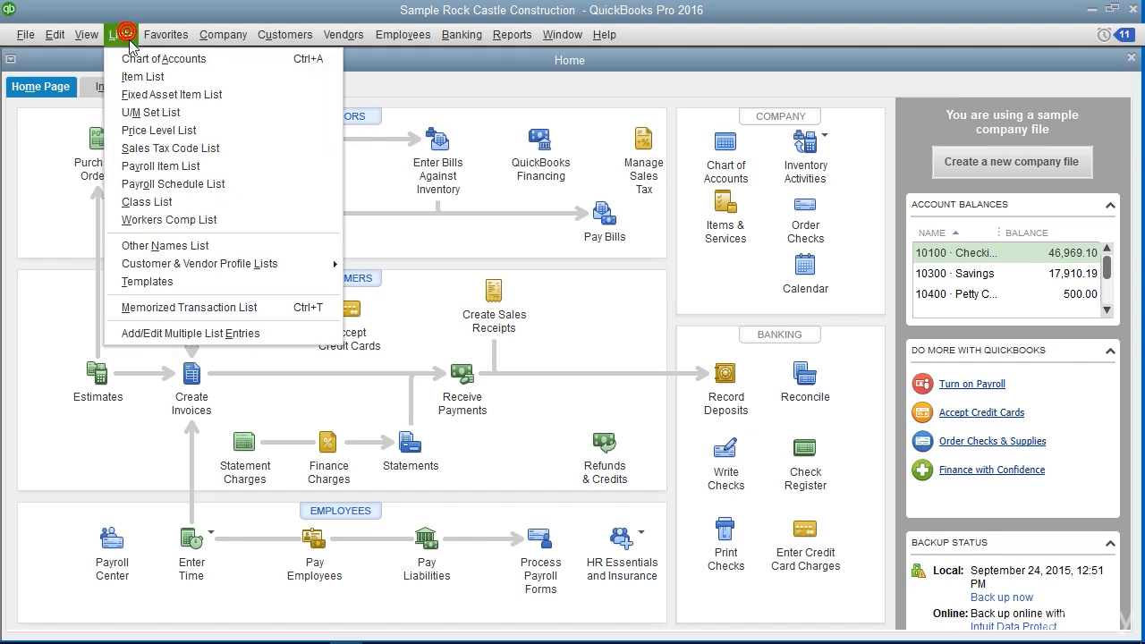
{"action": "left_click", "coordinate": [141, 78]}
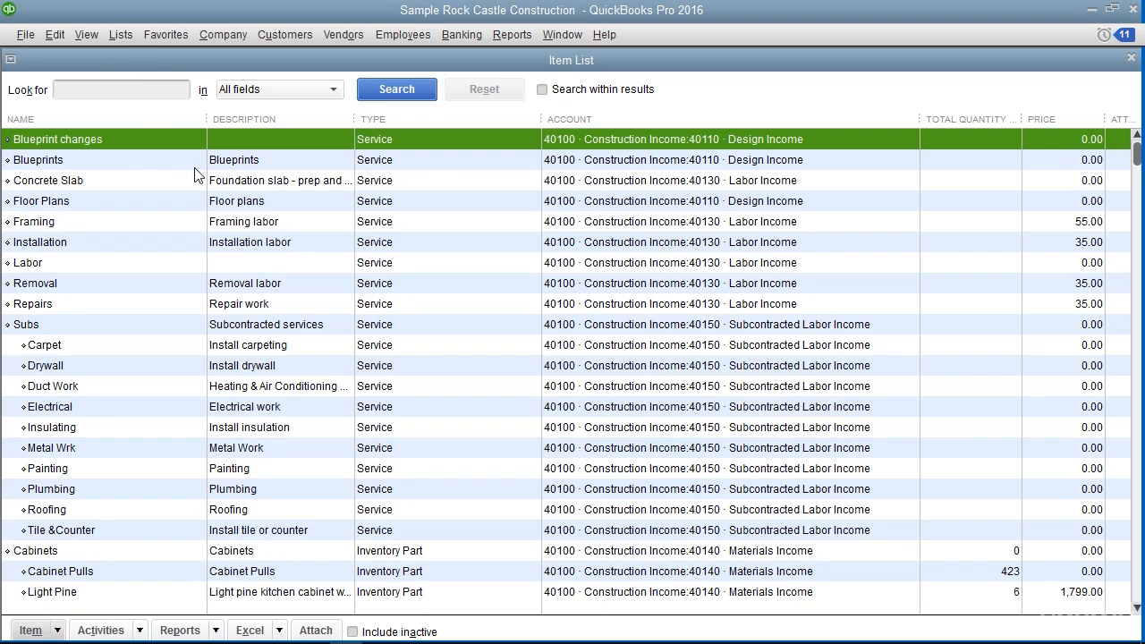
{"action": "double_click", "coordinate": [124, 139]}
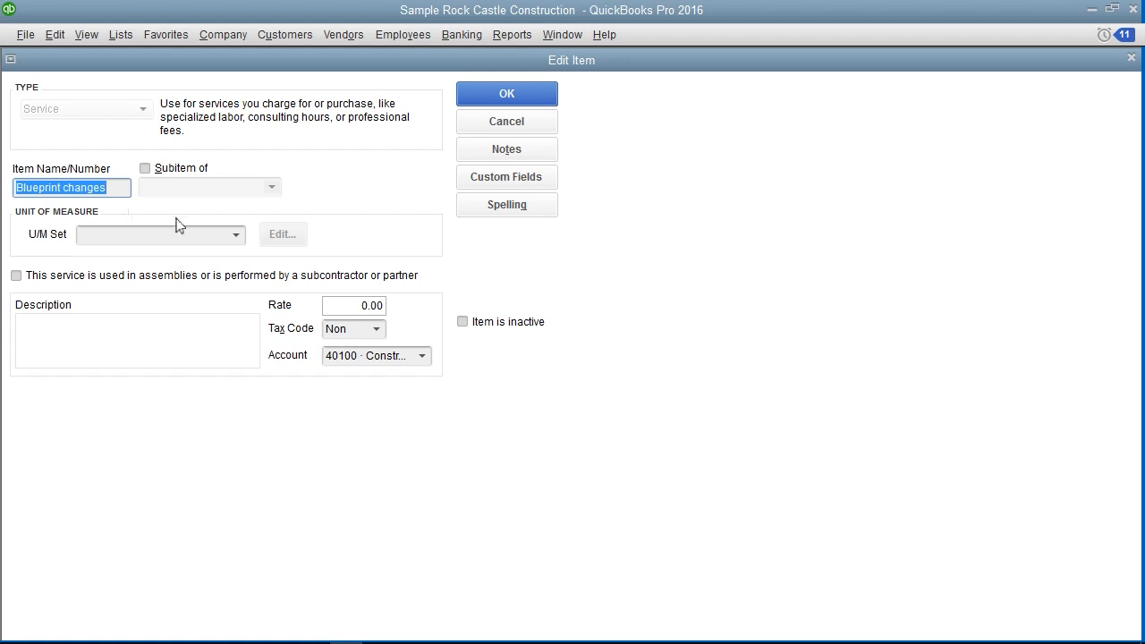
{"action": "left_click", "coordinate": [547, 184]}
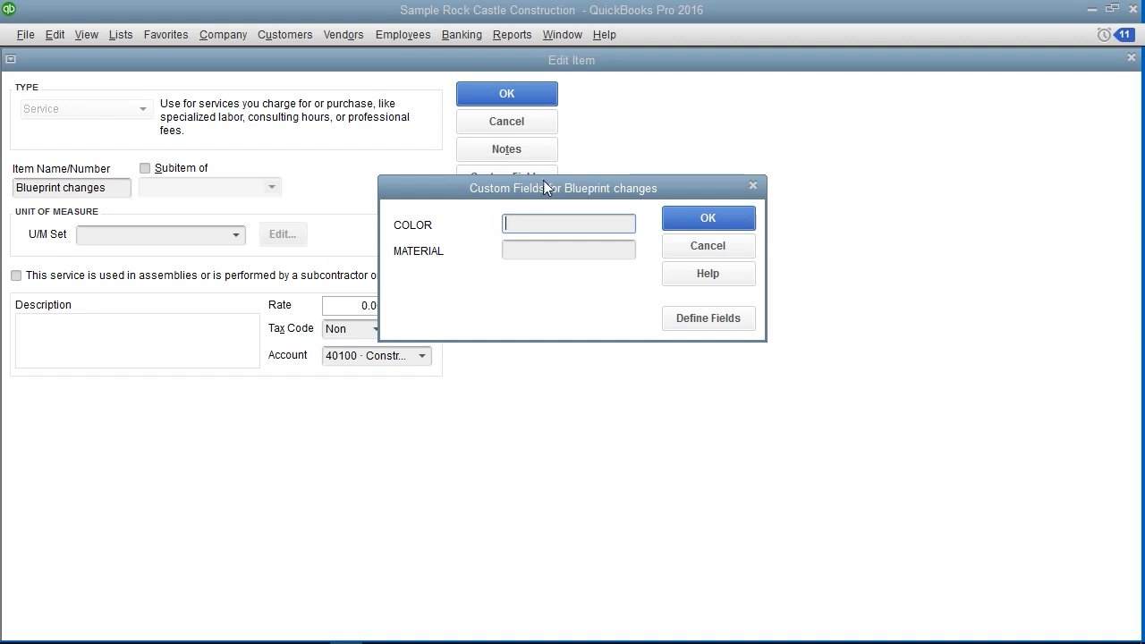
{"action": "left_click", "coordinate": [699, 318]}
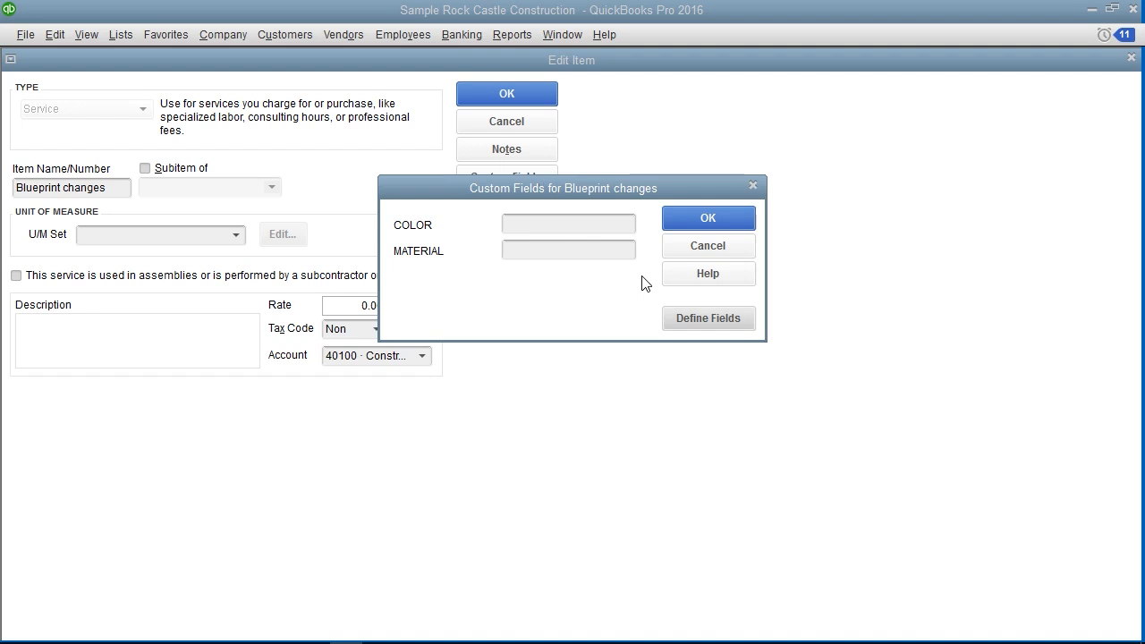
{"action": "left_click", "coordinate": [683, 319]}
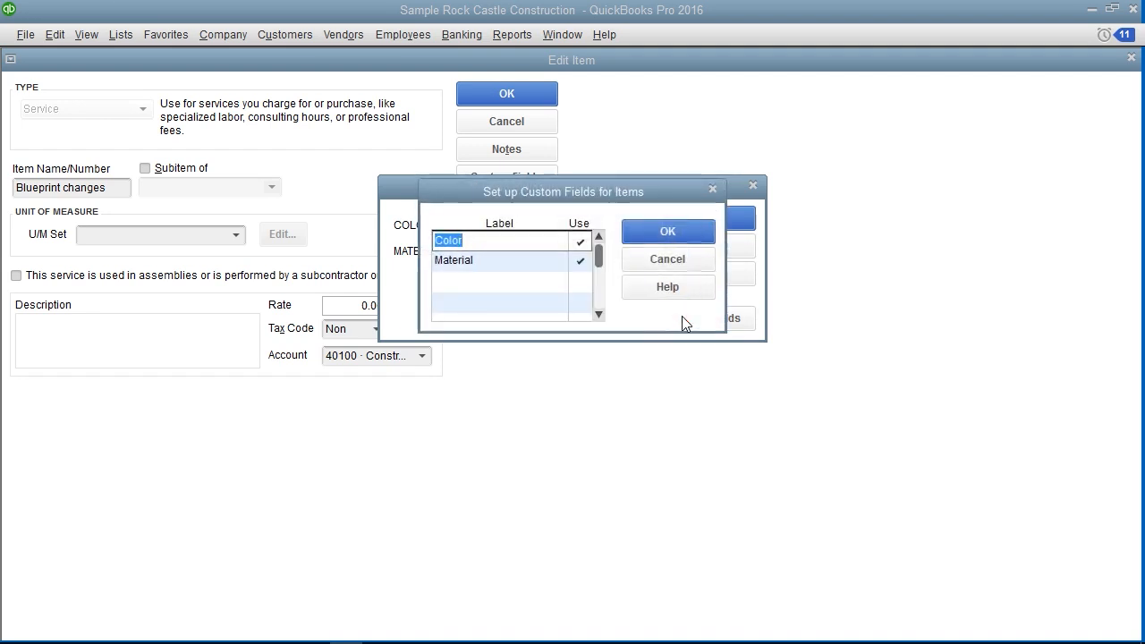
Add a custom item field labelled Style, enable its use and accept the field definitions
{"action": "left_click", "coordinate": [475, 282]}
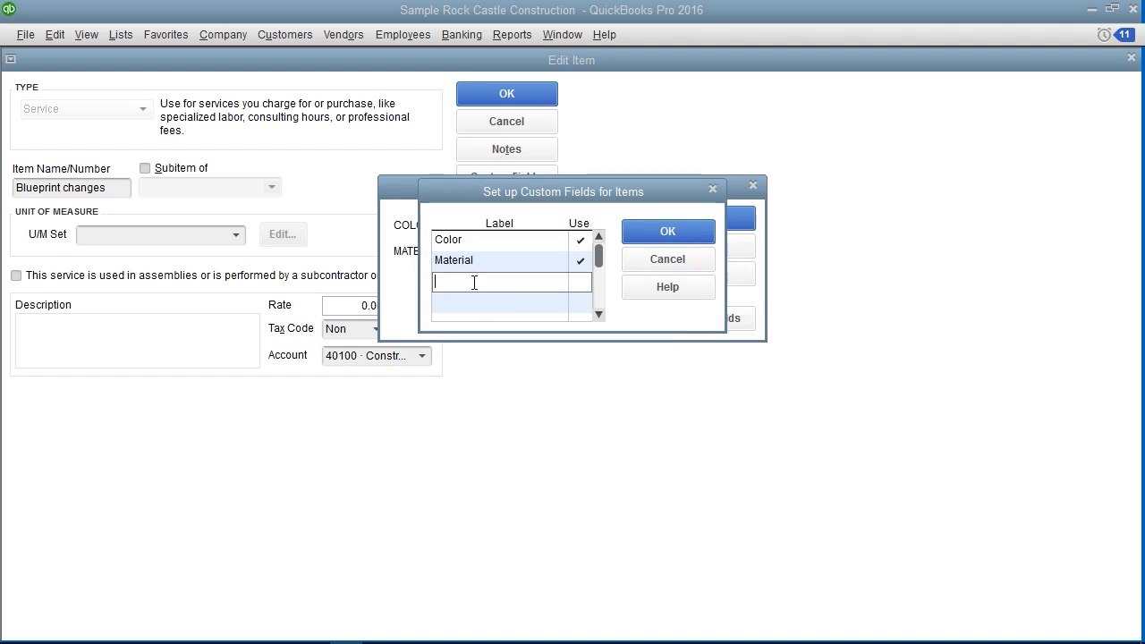
{"action": "type", "text": "S"}
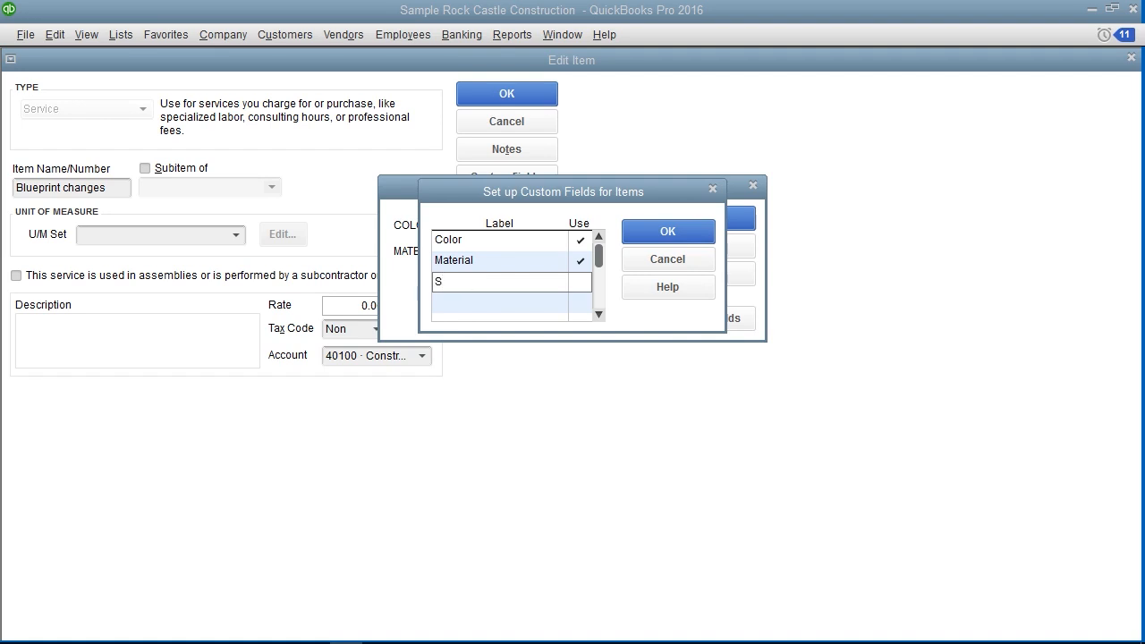
{"action": "type", "text": "tyle"}
{"action": "left_click", "coordinate": [582, 283]}
{"action": "left_click", "coordinate": [493, 301]}
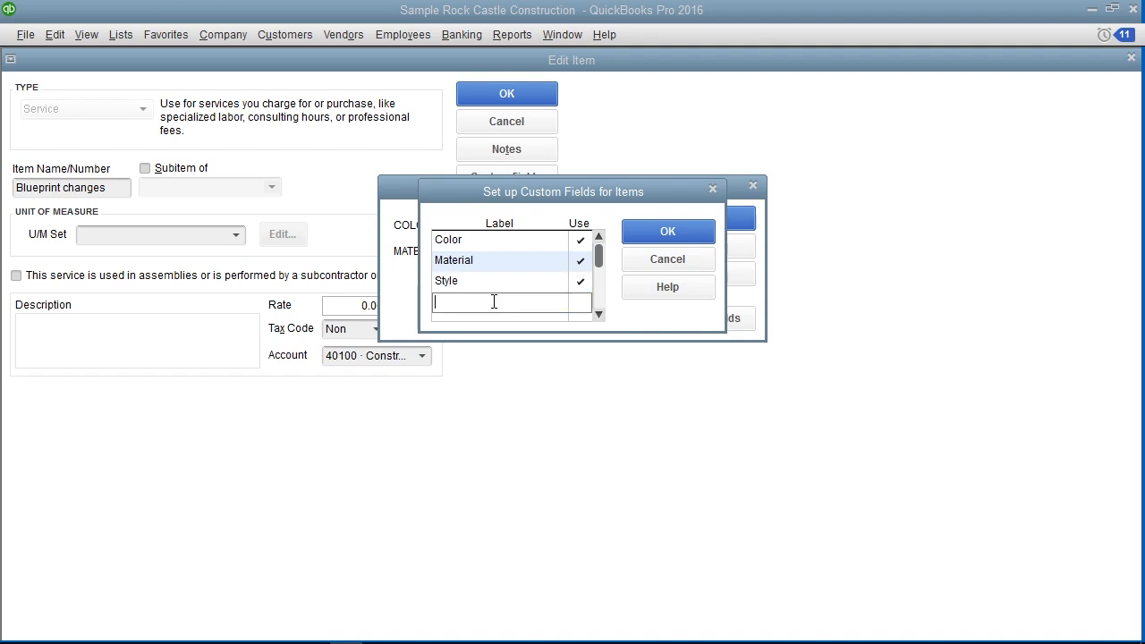
{"action": "left_click", "coordinate": [680, 232]}
Leave the Style field blank for Blueprint changes, accept the custom fields and save the item
{"action": "left_click", "coordinate": [550, 307]}
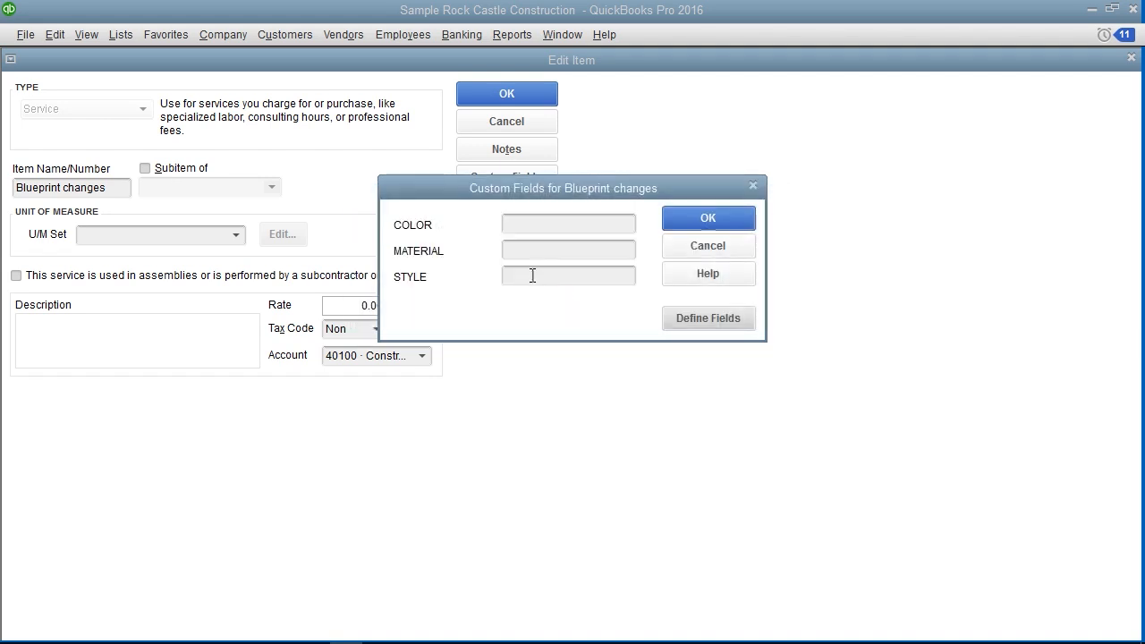
{"action": "left_click", "coordinate": [532, 275]}
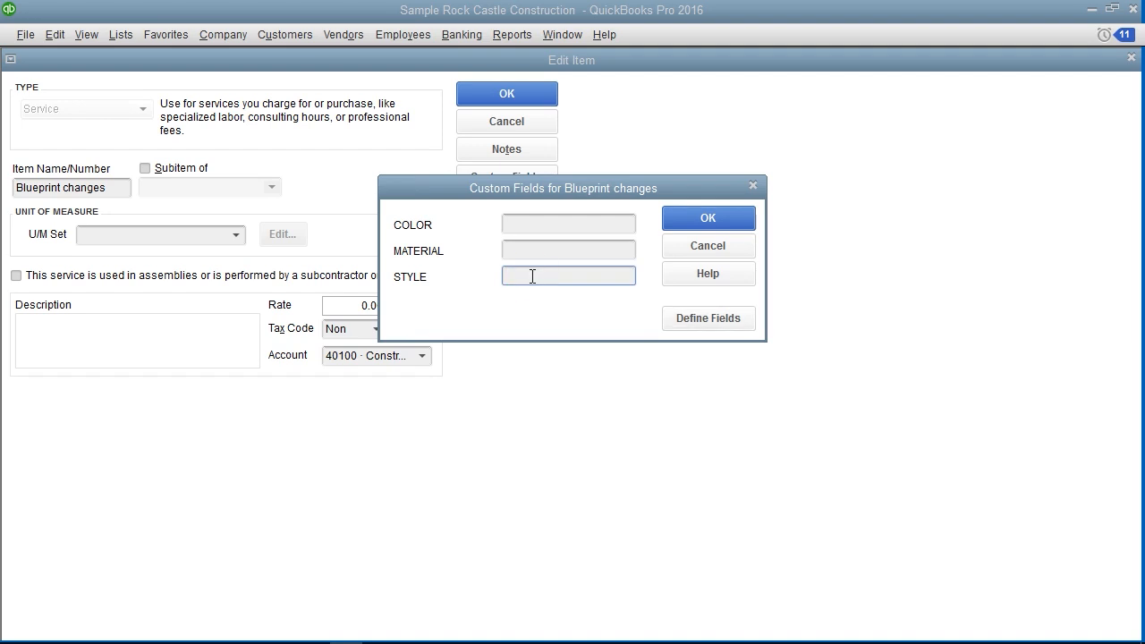
{"action": "left_click", "coordinate": [689, 218]}
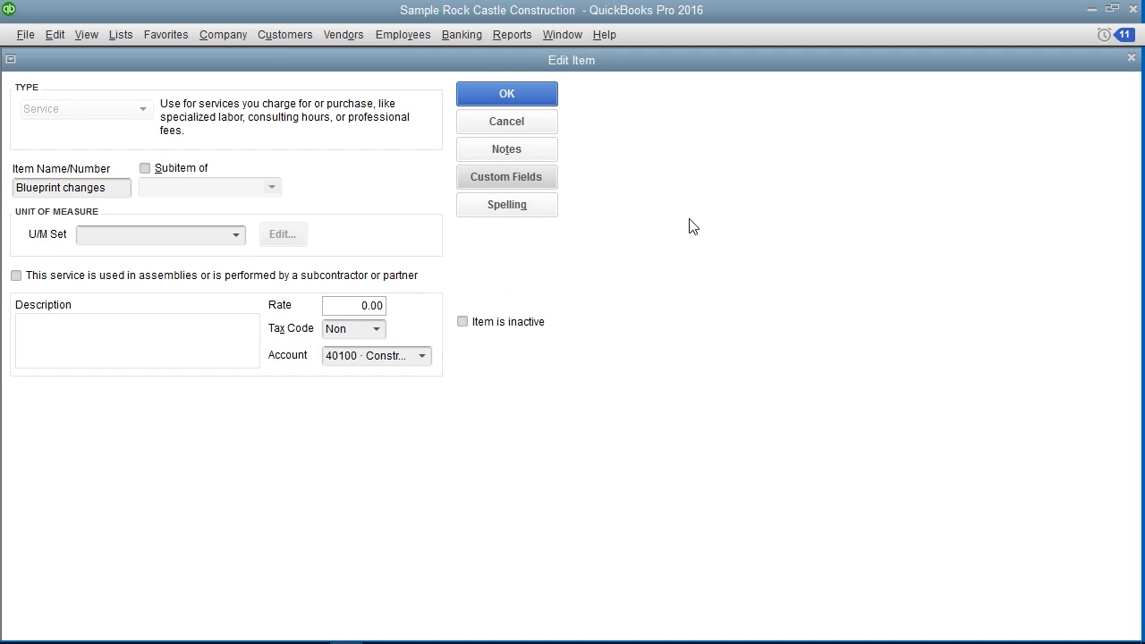
{"action": "left_click", "coordinate": [540, 99]}
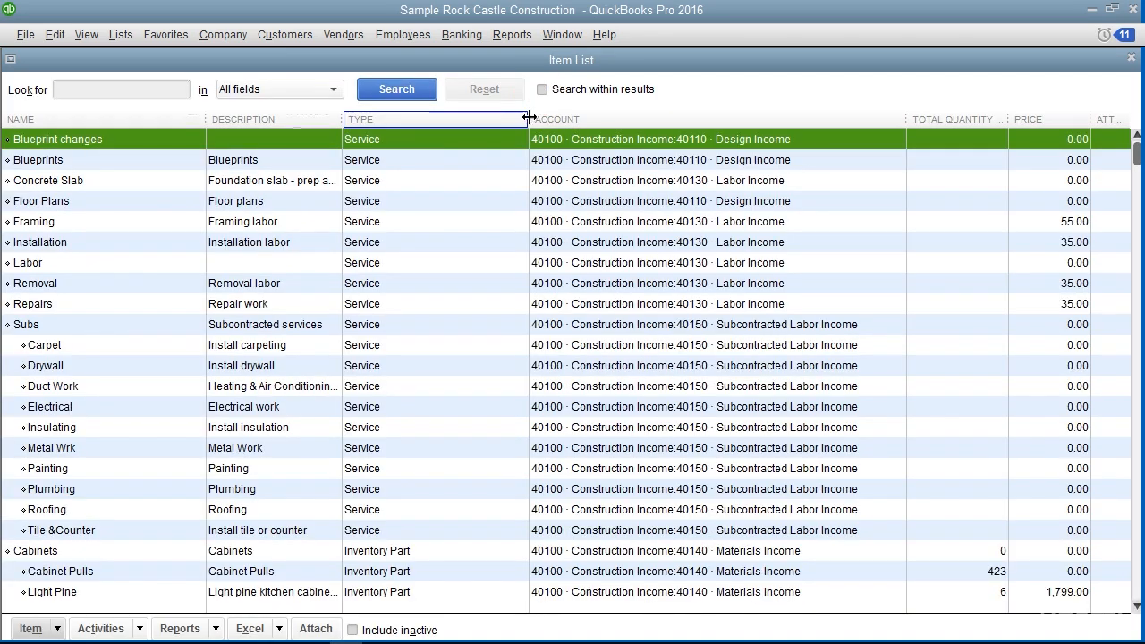
Open the Chart of Accounts and move account 12000 Undeposited Funds directly below 13400 Retainage Receivable
{"action": "key", "text": "ctrl+a"}
{"action": "left_click", "coordinate": [237, 185]}
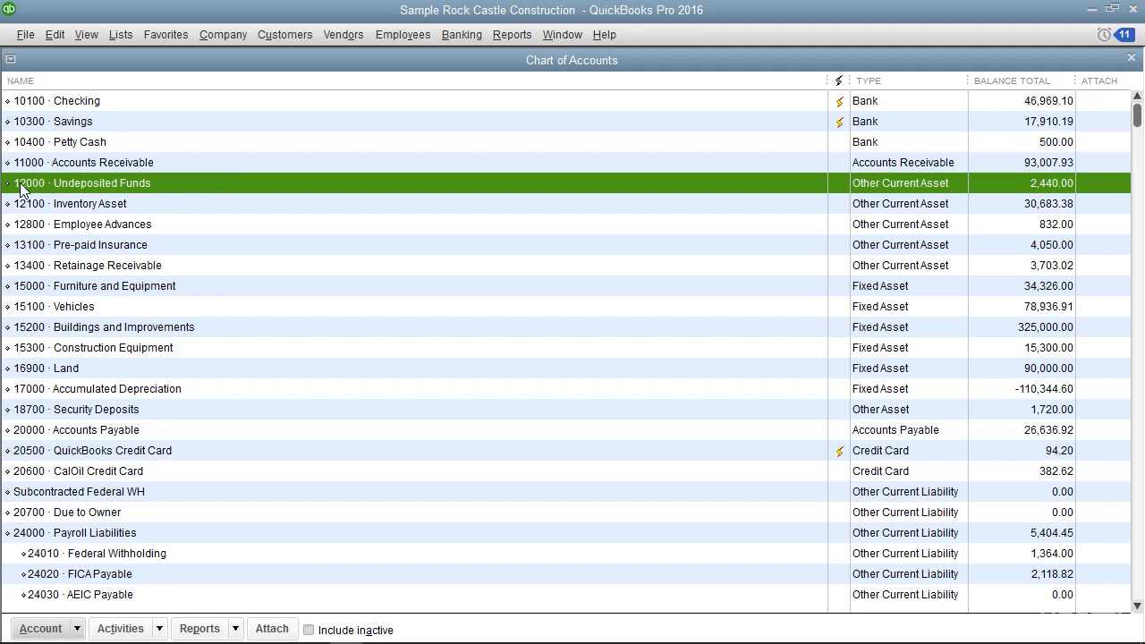
{"action": "left_click_drag", "start_coordinate": [9, 183], "coordinate": [15, 277]}
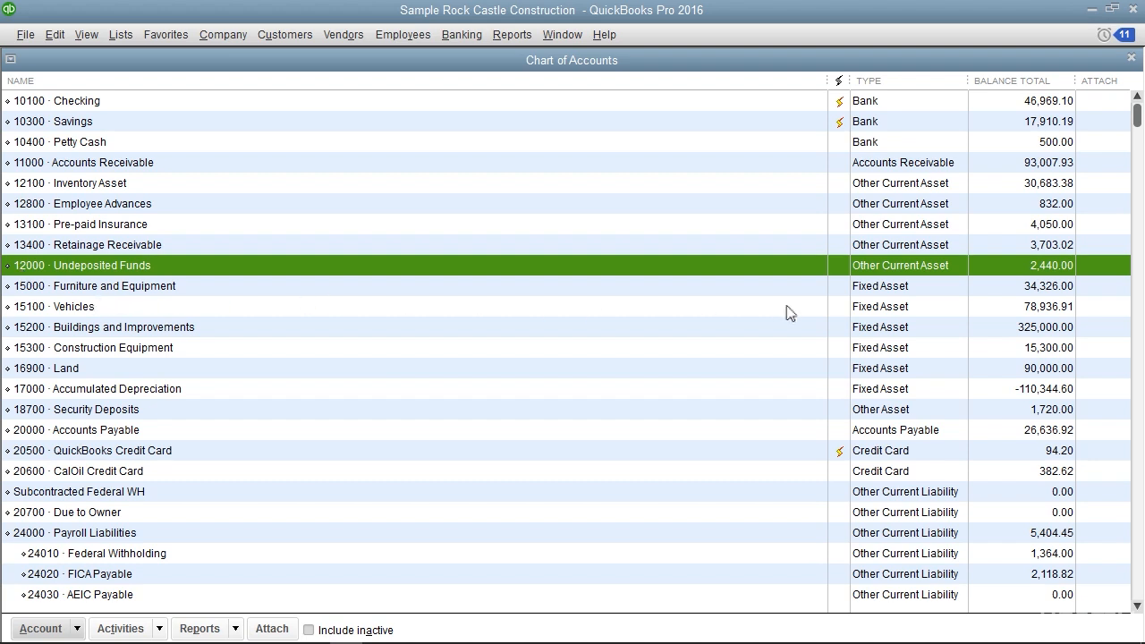
Sort the accounts by balance total in ascending and descending order, and restore the manual list order
{"action": "left_click", "coordinate": [990, 90]}
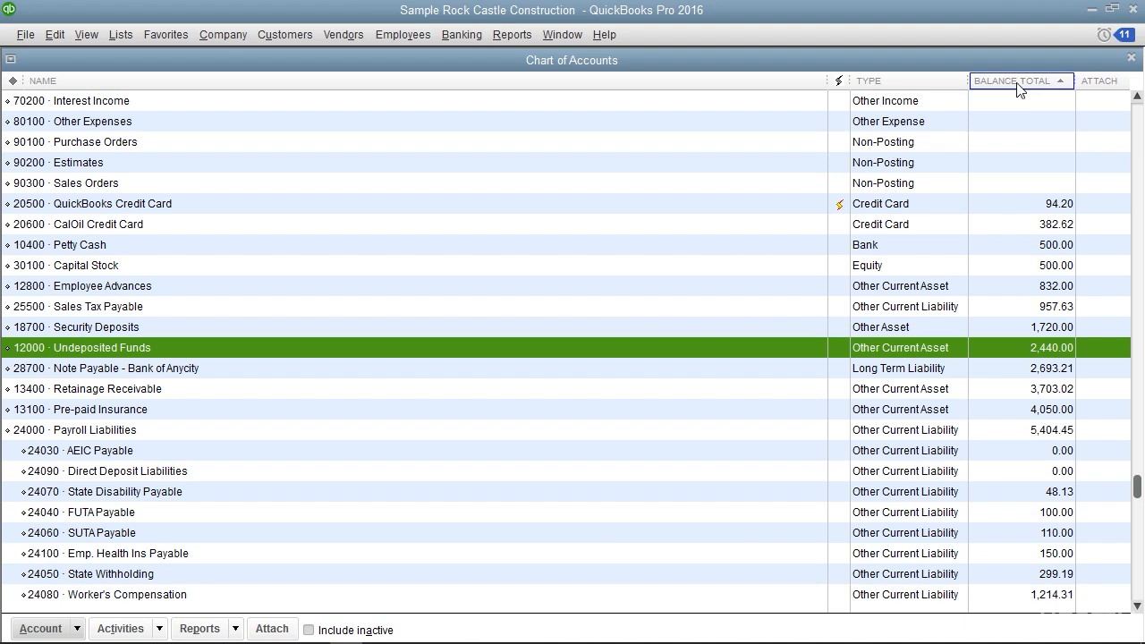
{"action": "left_click", "coordinate": [1017, 85]}
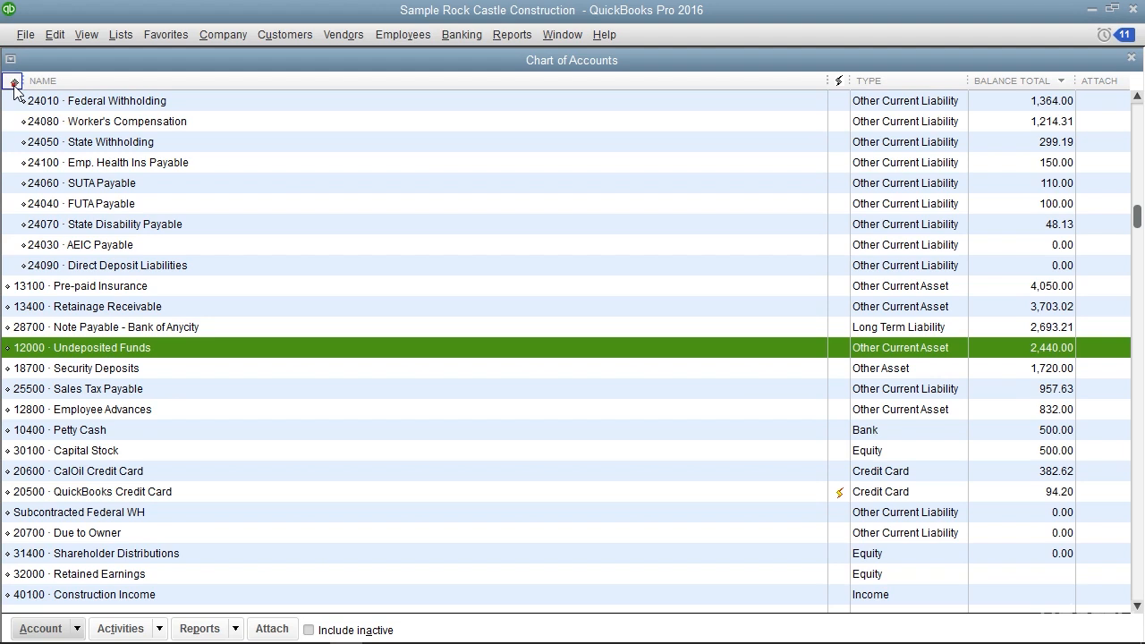
{"action": "left_click", "coordinate": [13, 82]}
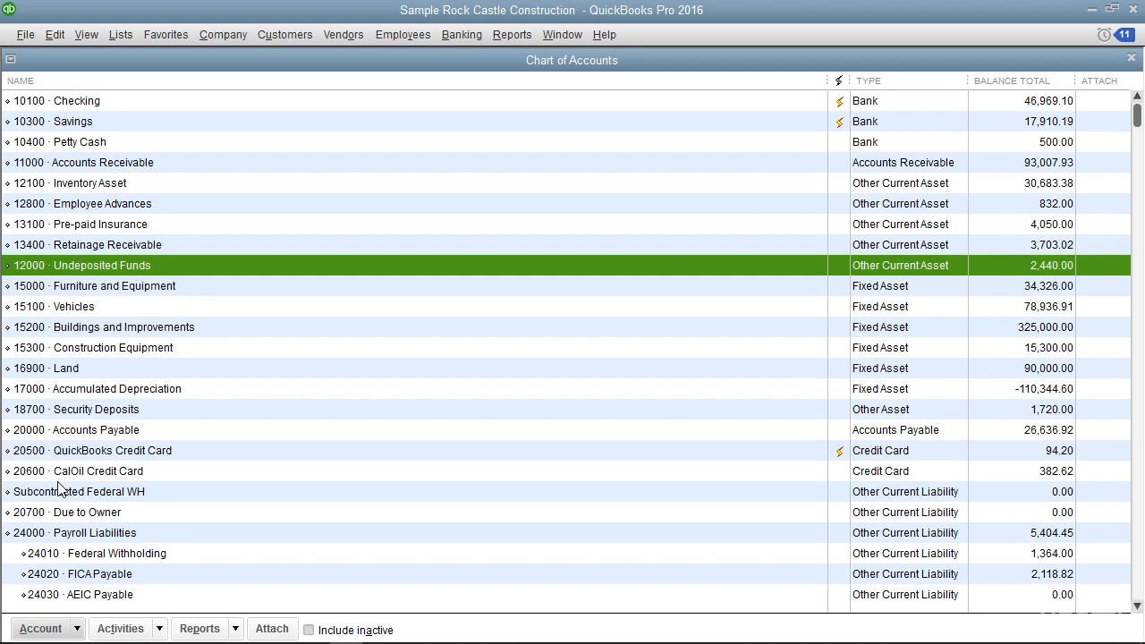
Re-sort the Chart of Accounts to its original order, confirm, and close the account list
{"action": "left_click", "coordinate": [55, 630]}
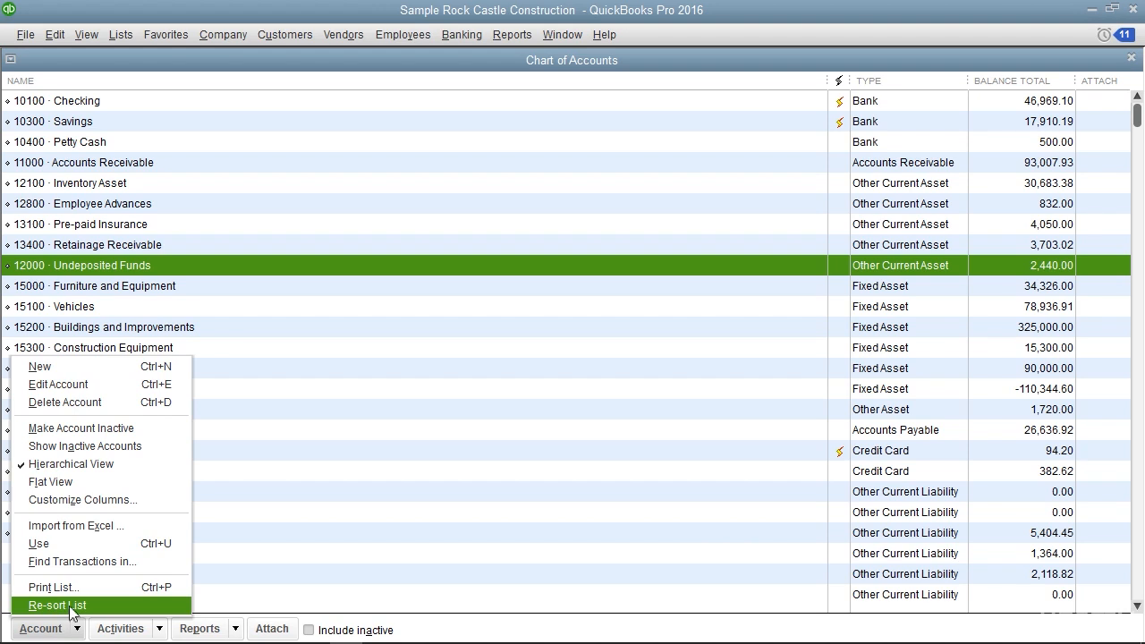
{"action": "left_click", "coordinate": [72, 605]}
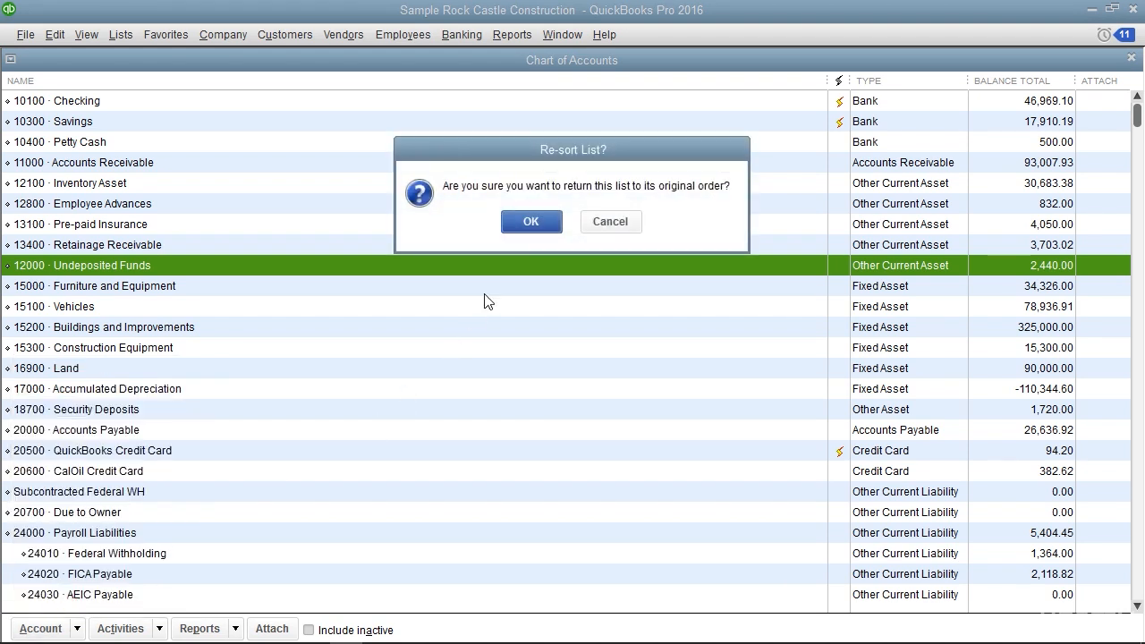
{"action": "left_click", "coordinate": [531, 227]}
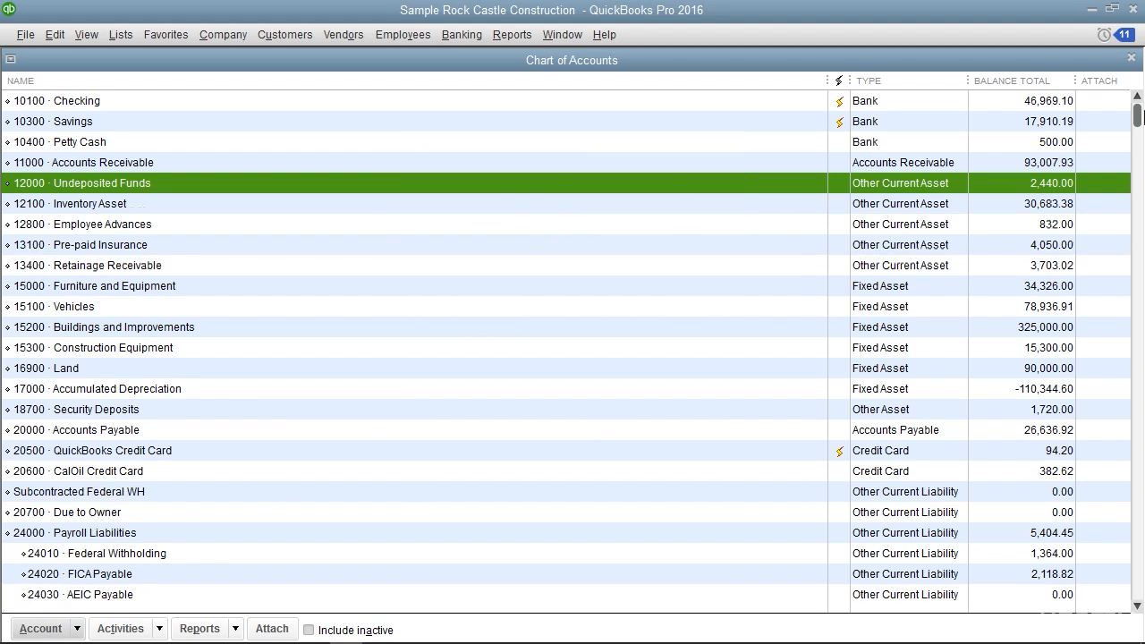
{"action": "left_click", "coordinate": [1132, 59]}
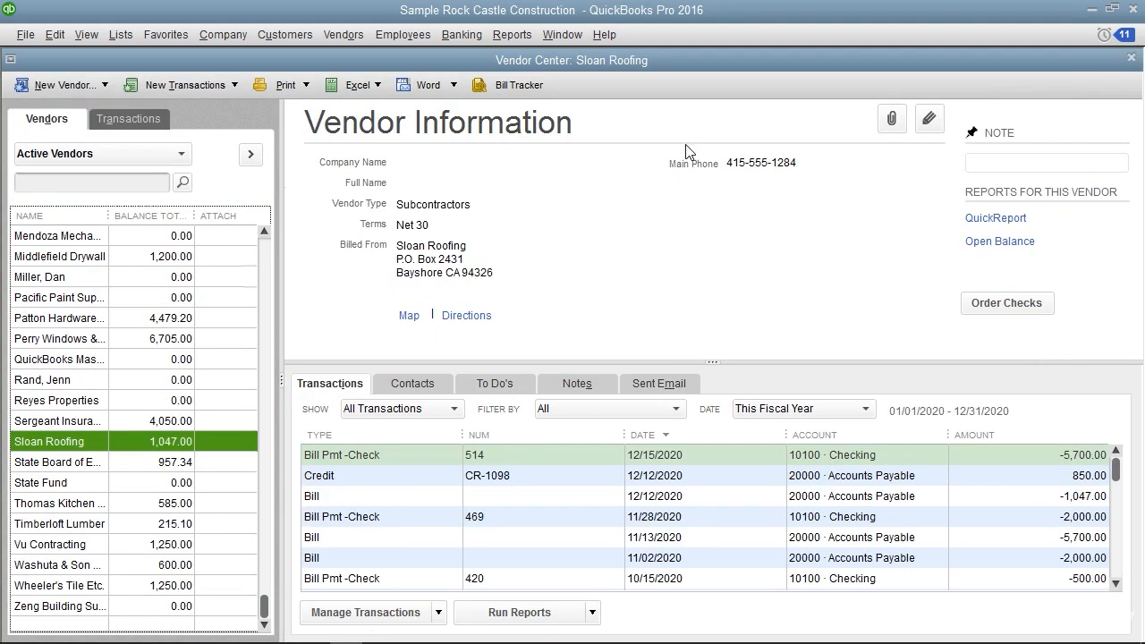
Re-sort the vendor list in the Vendor Center to its original order and confirm
{"action": "left_click", "coordinate": [89, 297]}
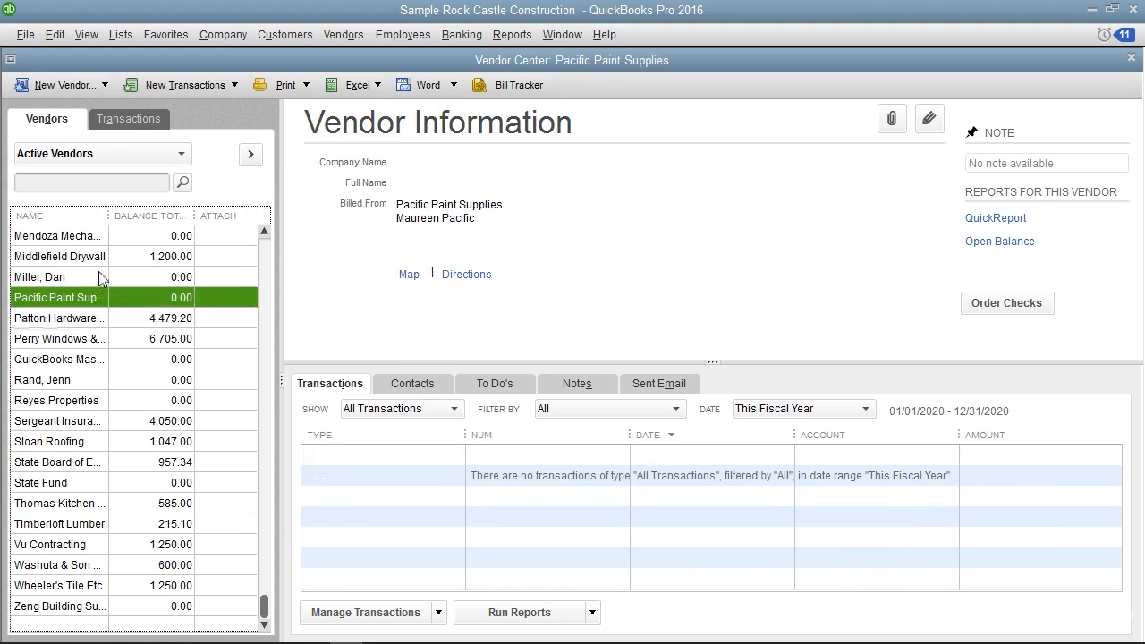
{"action": "left_click", "coordinate": [99, 33]}
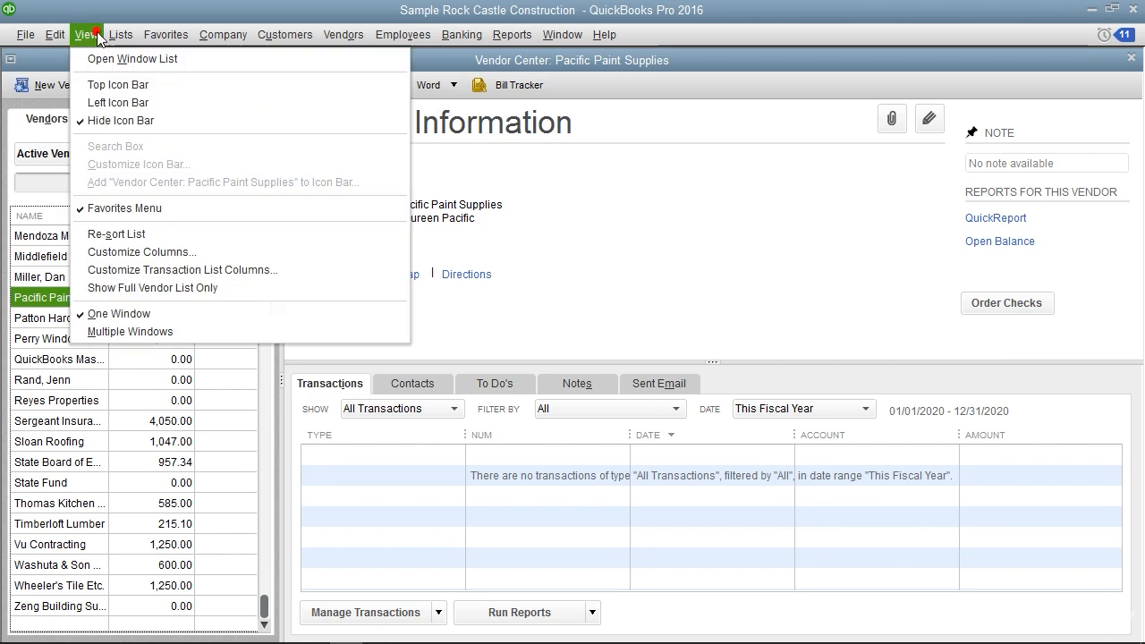
{"action": "left_click", "coordinate": [114, 235]}
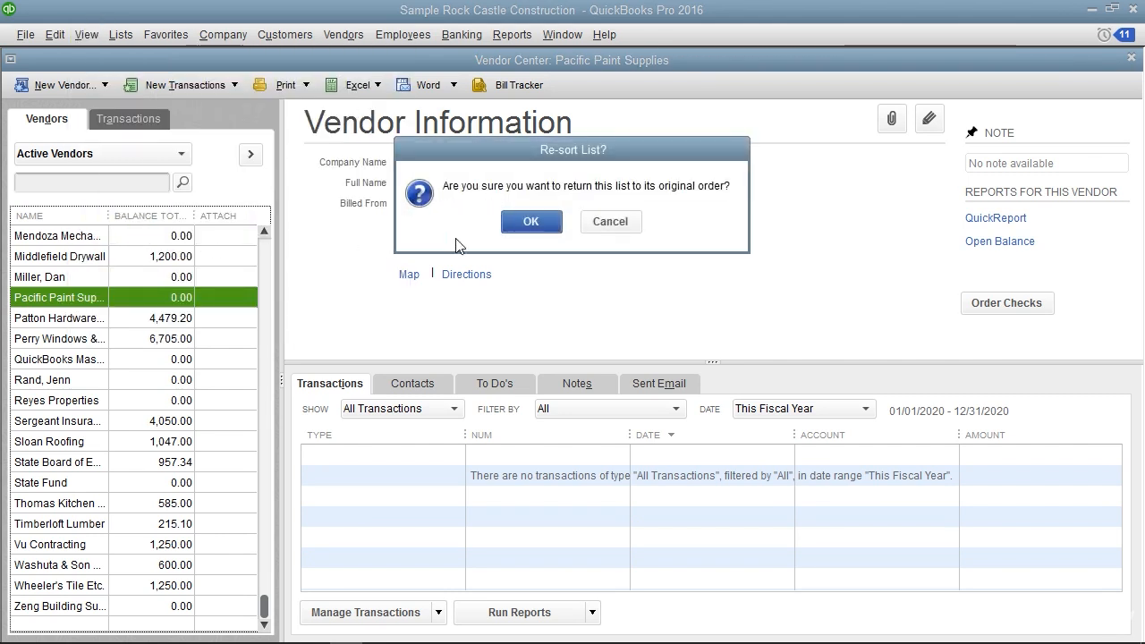
{"action": "left_click", "coordinate": [531, 225]}
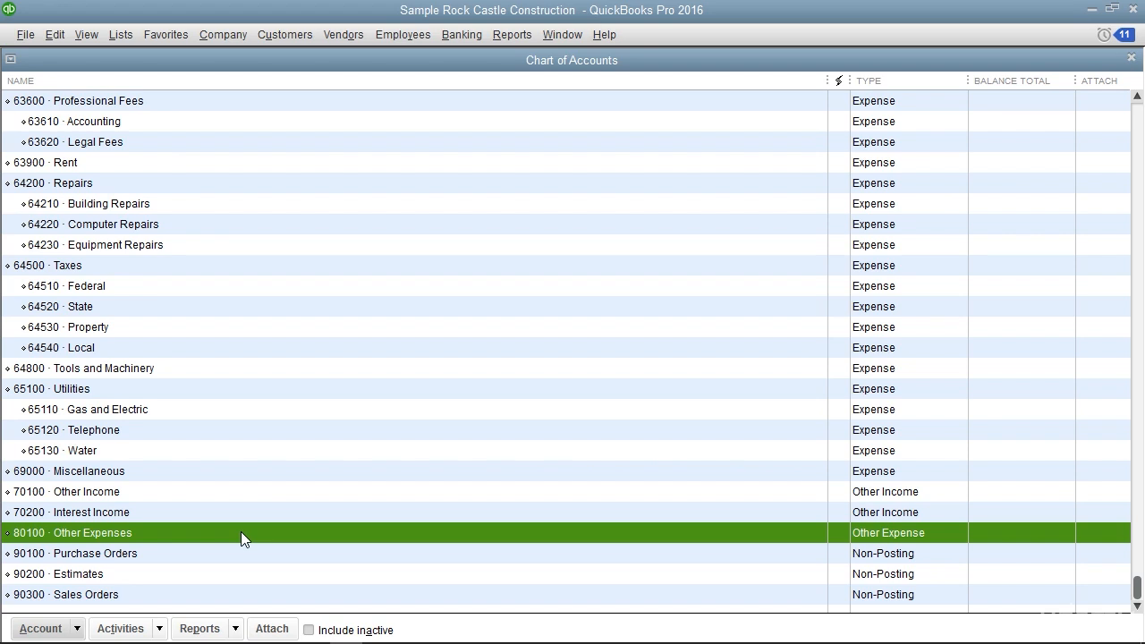
Make account 80100 Other Expenses inactive and include inactive accounts in the Chart of Accounts
{"action": "right_click", "coordinate": [241, 531]}
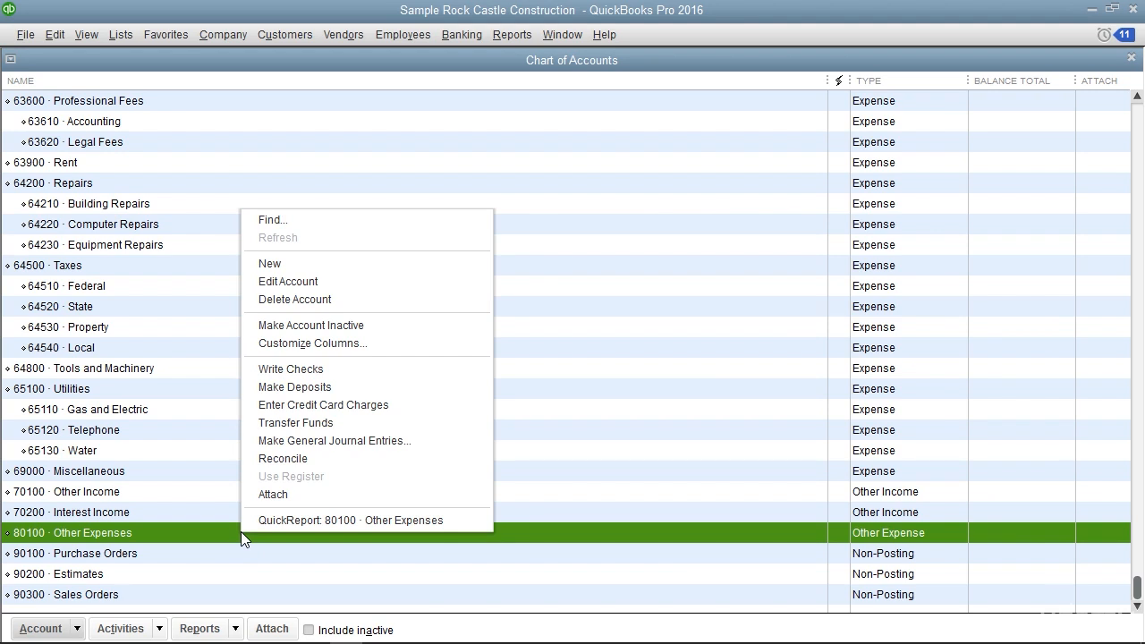
{"action": "left_click", "coordinate": [297, 326]}
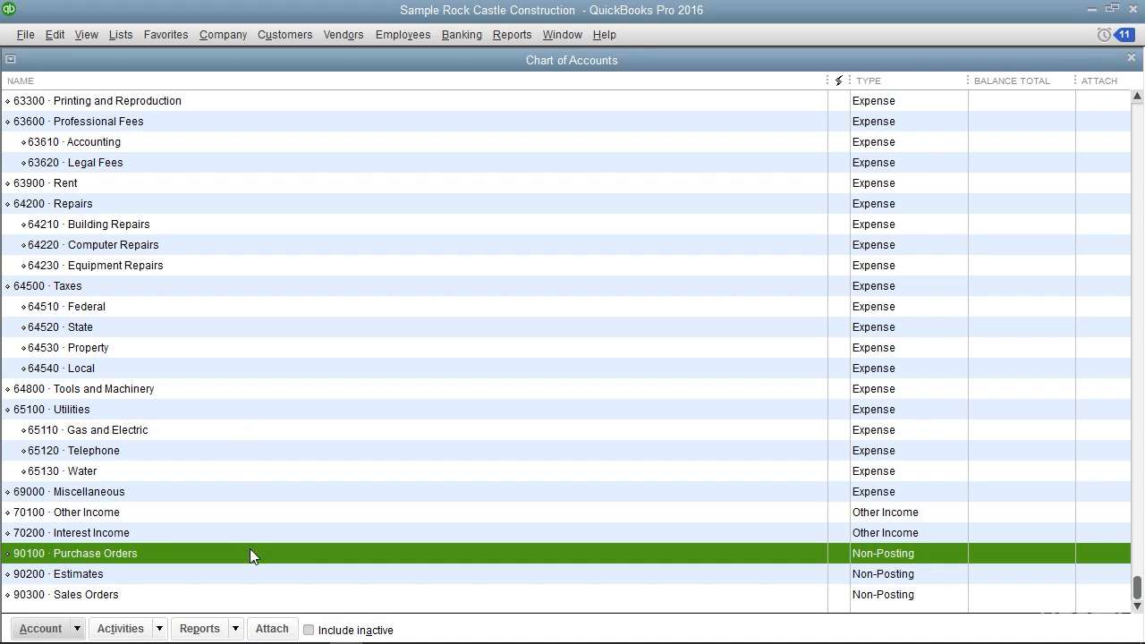
{"action": "left_click", "coordinate": [309, 630]}
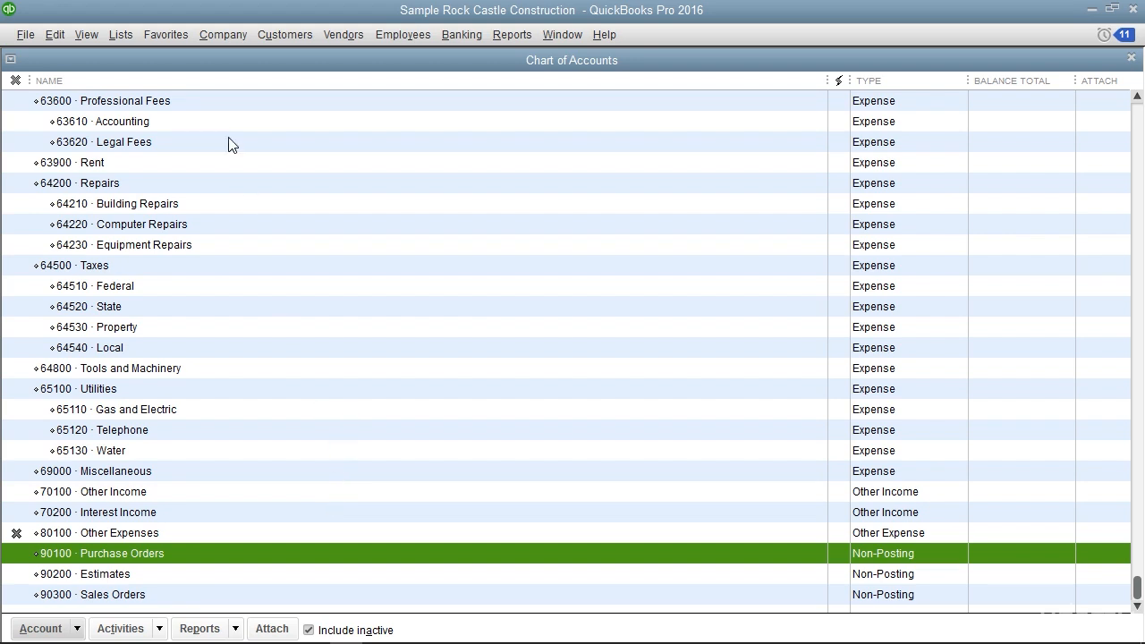
Open the Vendor Center and show all vendors, including the inactive ones
{"action": "left_click", "coordinate": [329, 34]}
{"action": "left_click", "coordinate": [340, 60]}
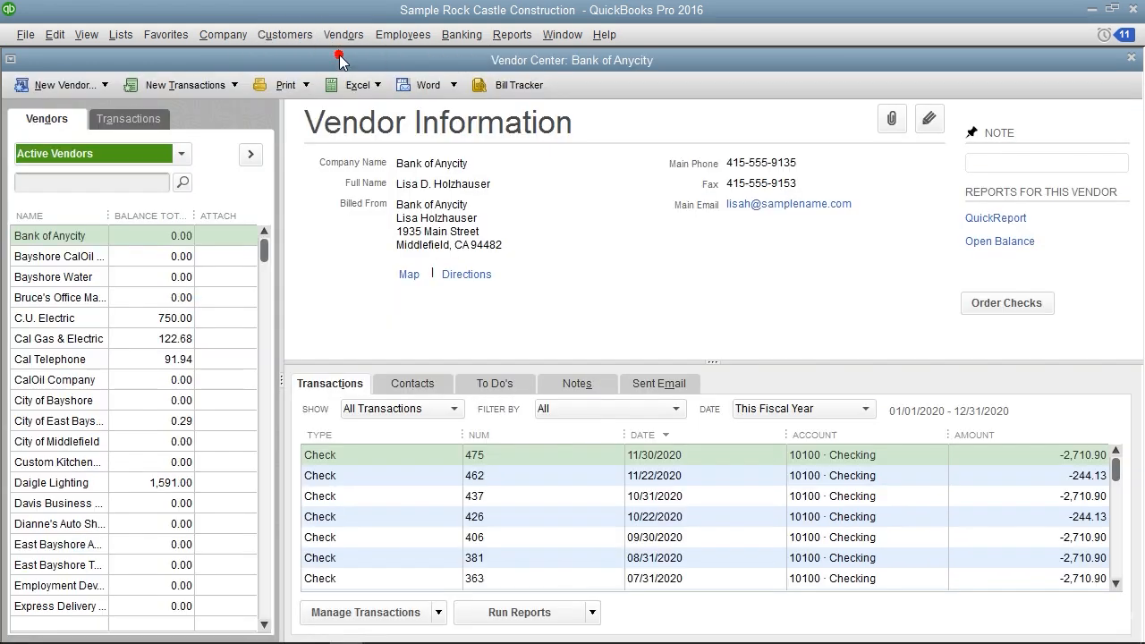
{"action": "left_click", "coordinate": [49, 126]}
{"action": "left_click", "coordinate": [181, 155]}
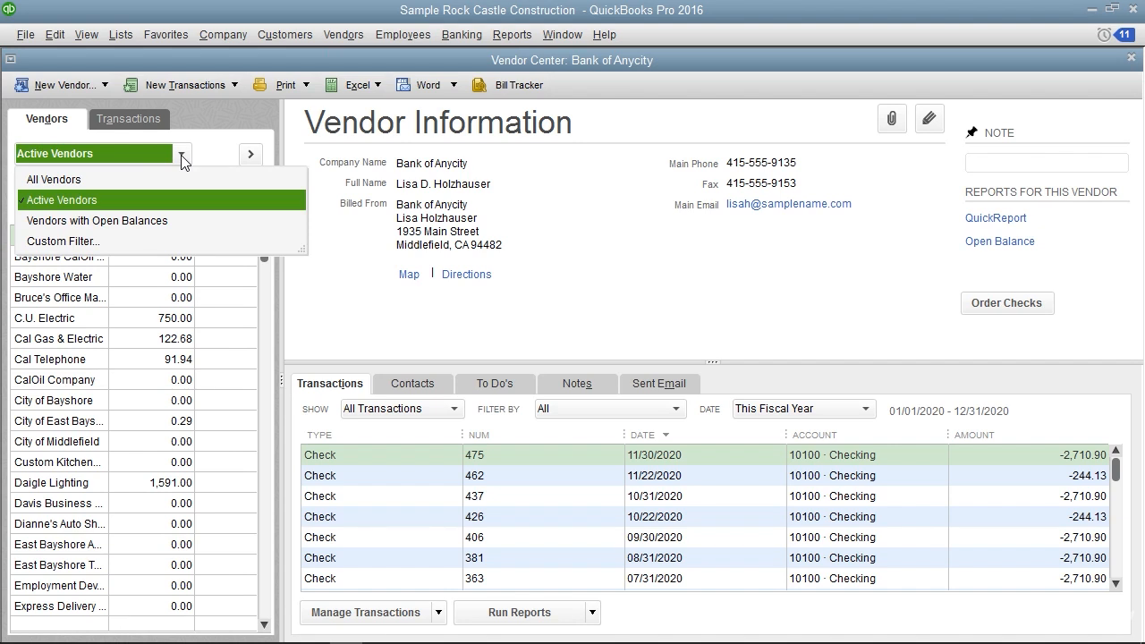
{"action": "left_click", "coordinate": [100, 179]}
{"action": "left_click", "coordinate": [100, 179]}
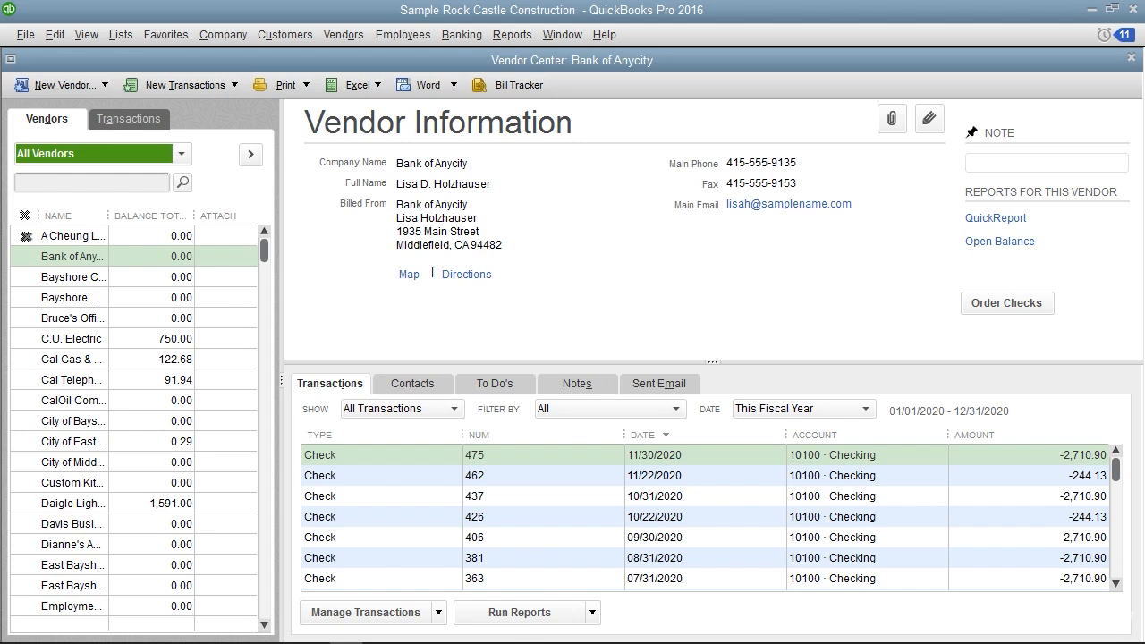
Select the inactive vendor A Cheung Limited and limit the vendor list to active vendors
{"action": "left_click", "coordinate": [27, 236]}
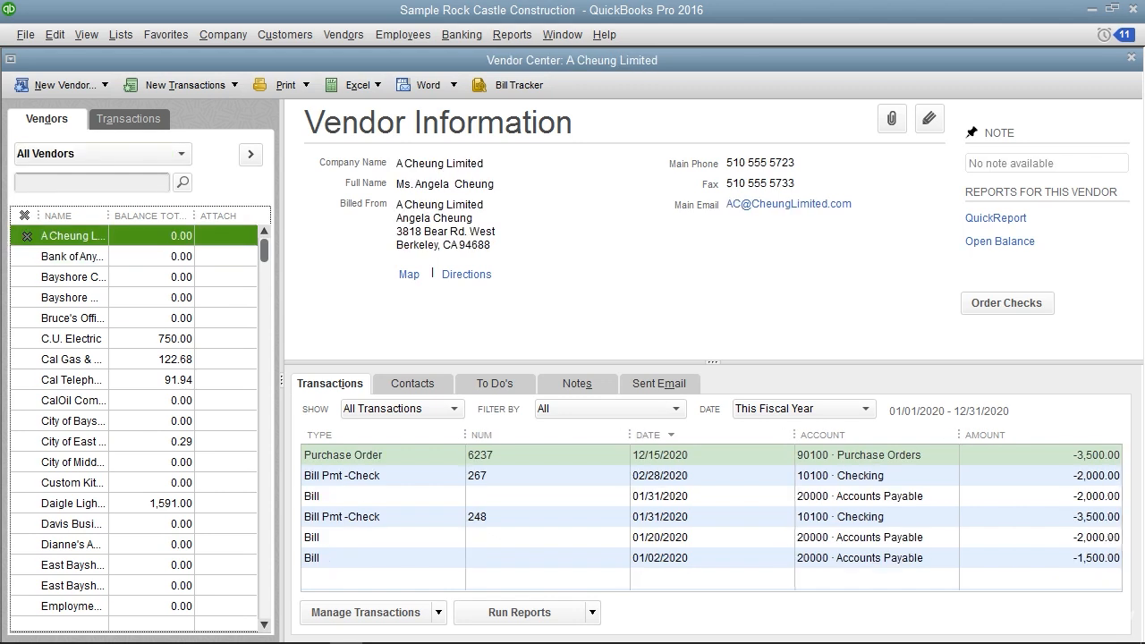
{"action": "left_click", "coordinate": [157, 159]}
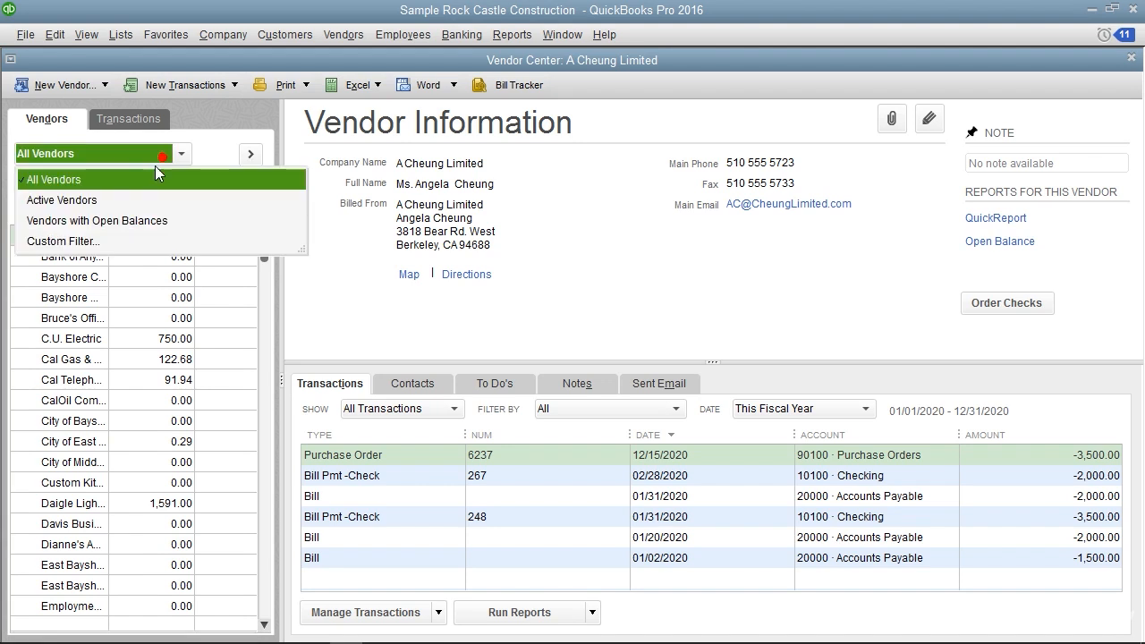
{"action": "left_click", "coordinate": [126, 201]}
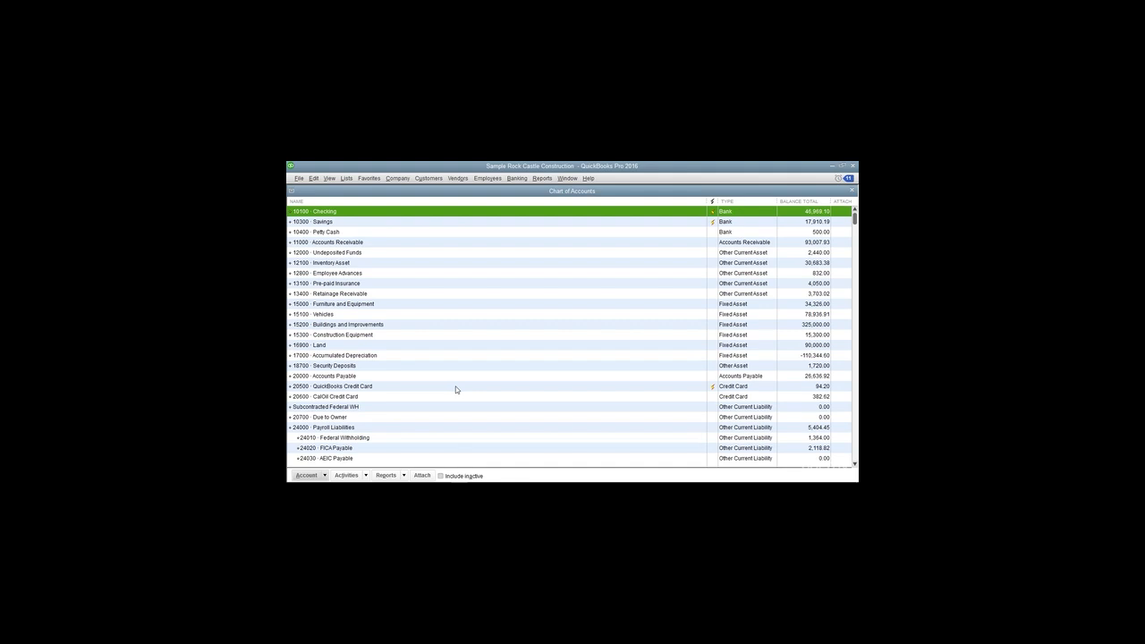
Look up the account list's printing option in the Chart of Accounts and close the list
{"action": "left_click", "coordinate": [325, 475]}
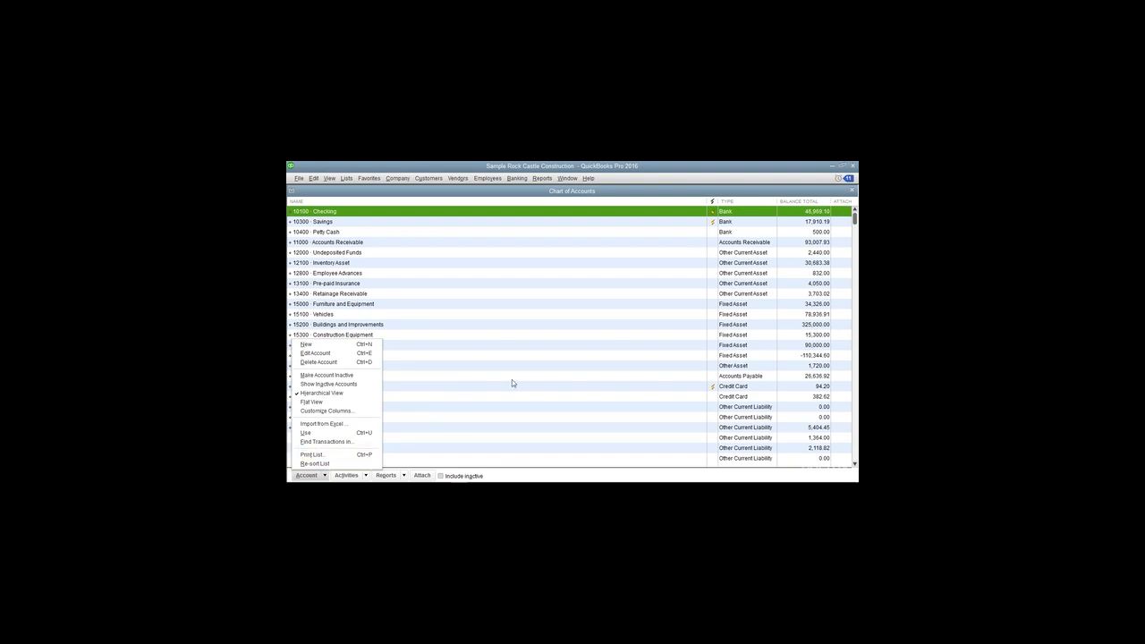
{"action": "left_click", "coordinate": [852, 193]}
{"action": "left_click", "coordinate": [852, 193]}
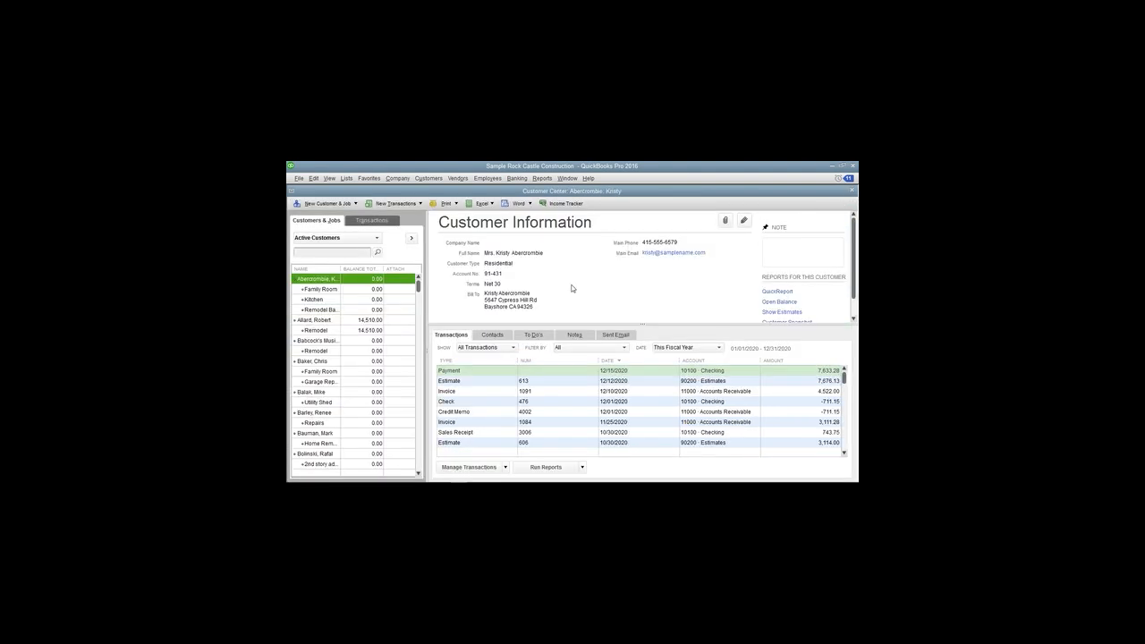
Start printing the Customer & Job List from the Customer Center and open its print preview
{"action": "left_click", "coordinate": [458, 208]}
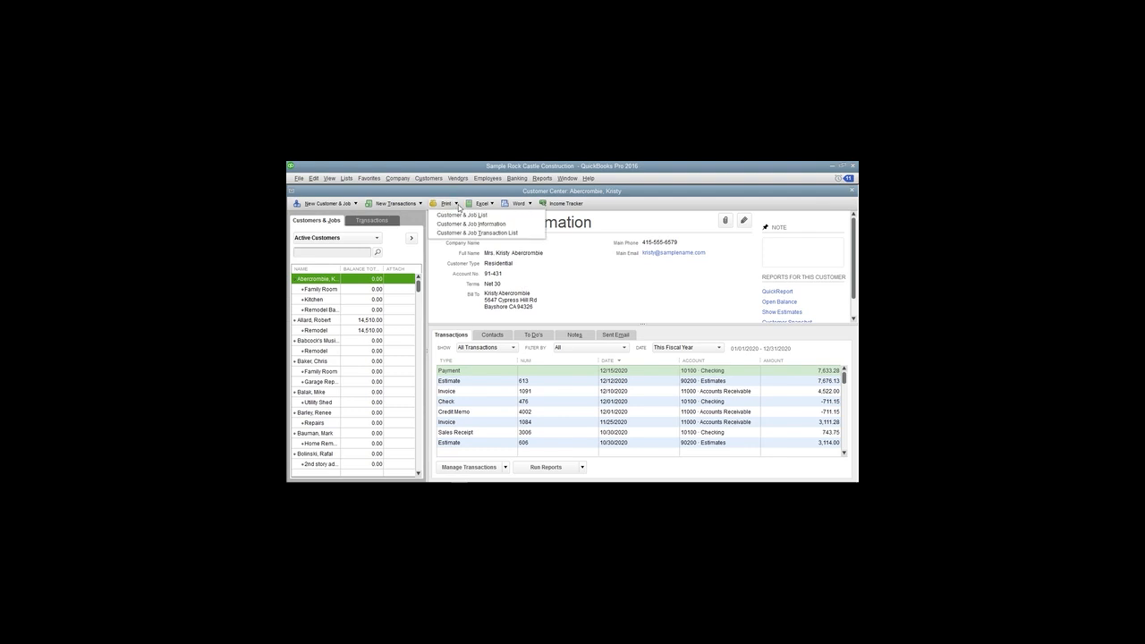
{"action": "left_click", "coordinate": [464, 215]}
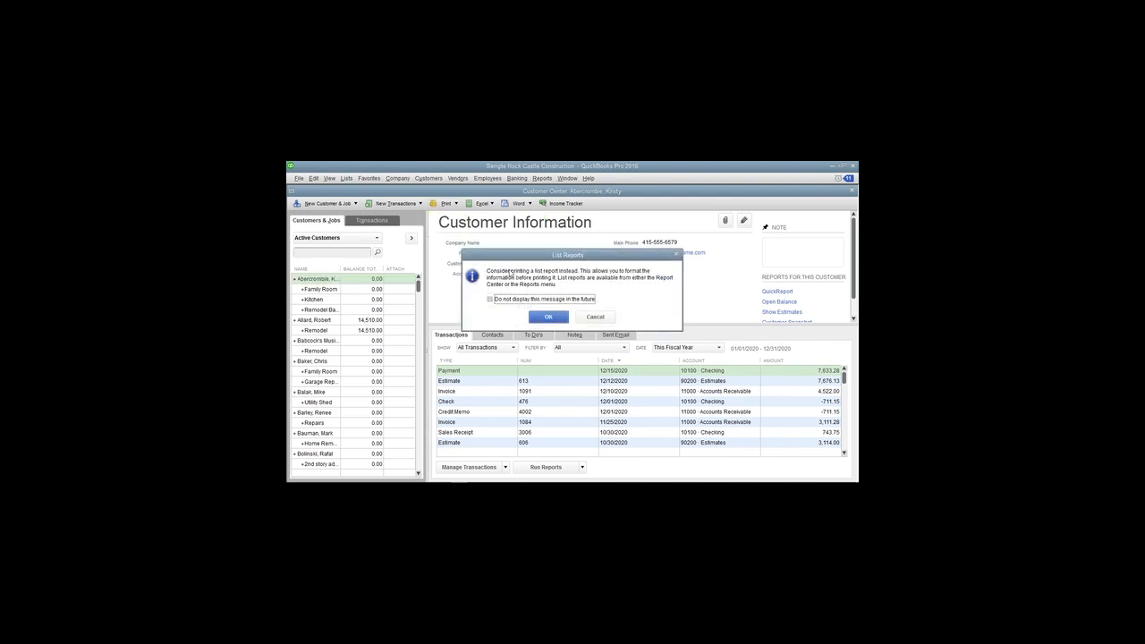
{"action": "left_click", "coordinate": [548, 318]}
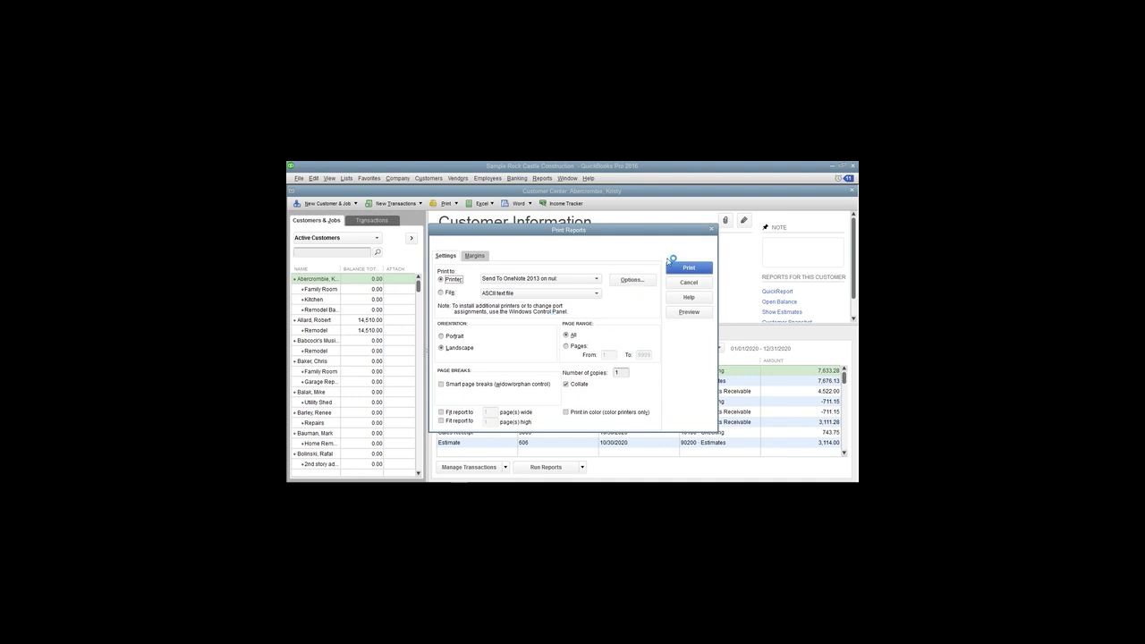
{"action": "left_click", "coordinate": [688, 312]}
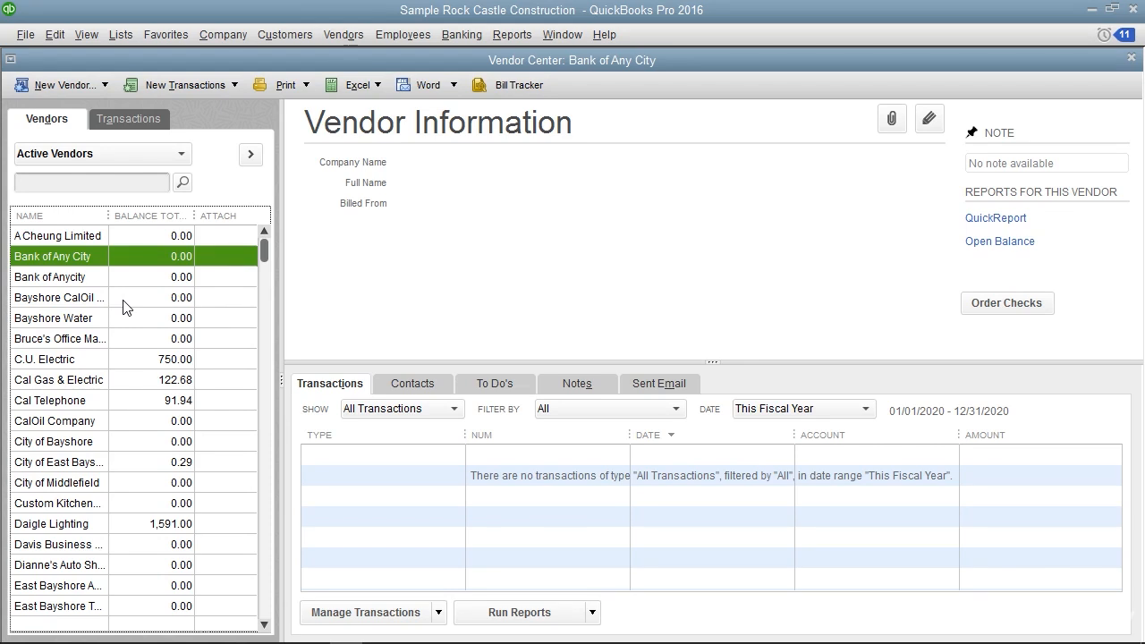
Rename the vendor Bank of Any City to Bank of Anycity and merge it with the existing vendor
{"action": "double_click", "coordinate": [85, 260]}
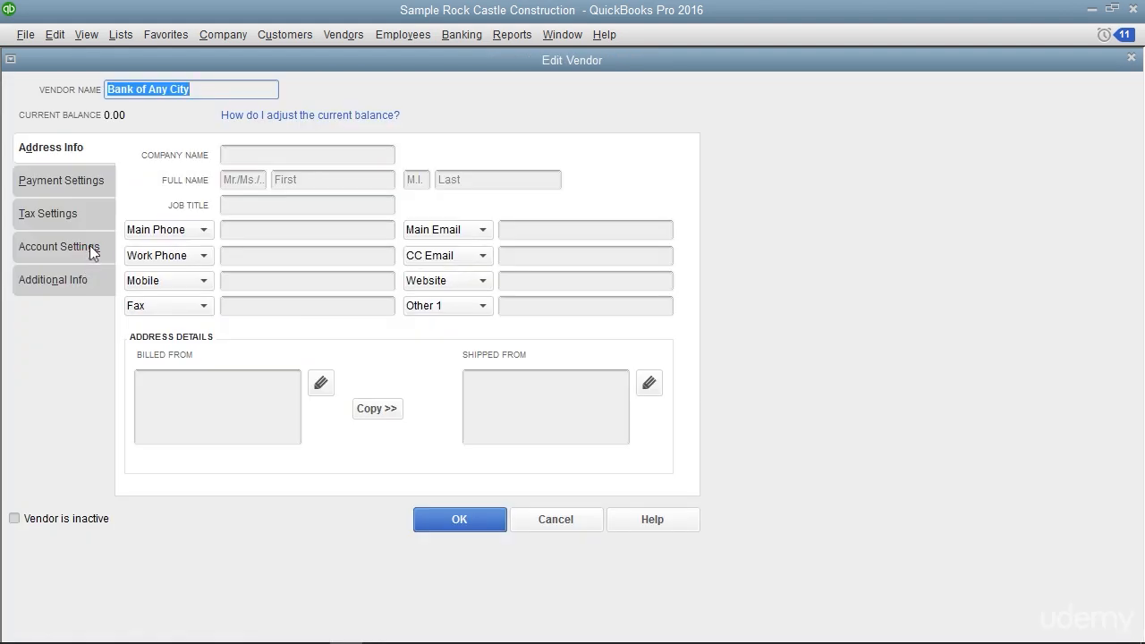
{"action": "left_click", "coordinate": [171, 90]}
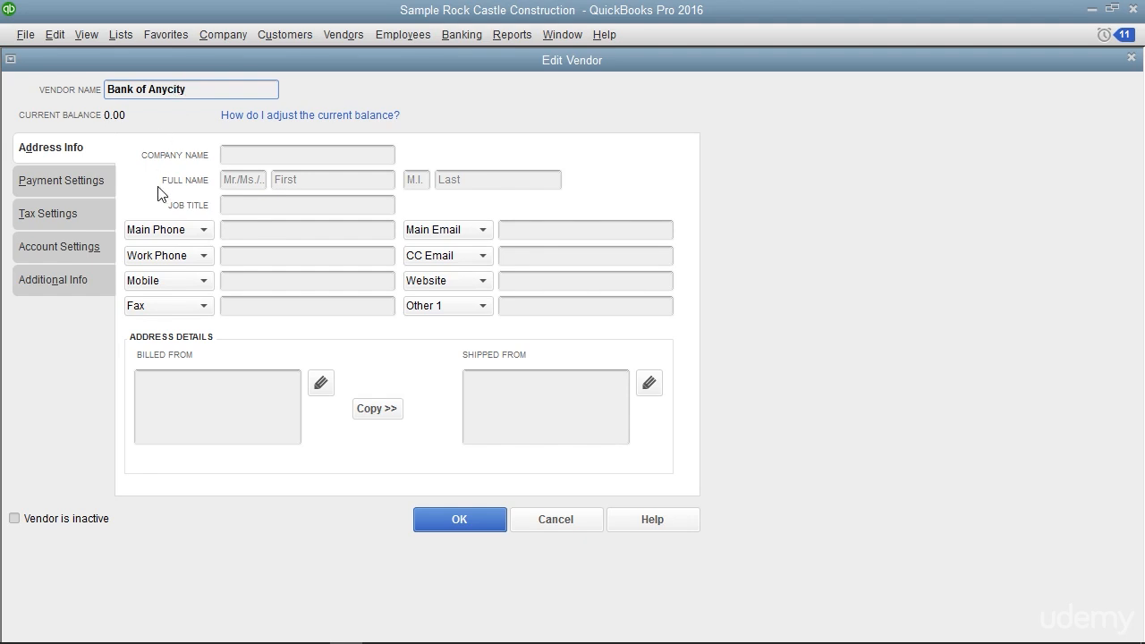
{"action": "left_click", "coordinate": [431, 520]}
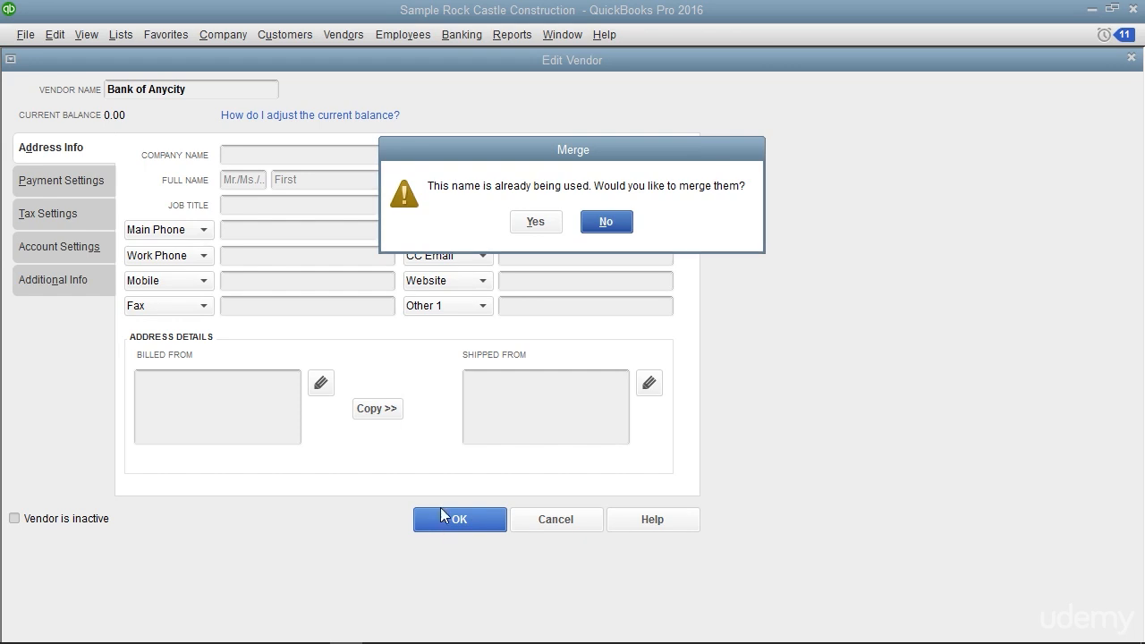
{"action": "left_click", "coordinate": [536, 221]}
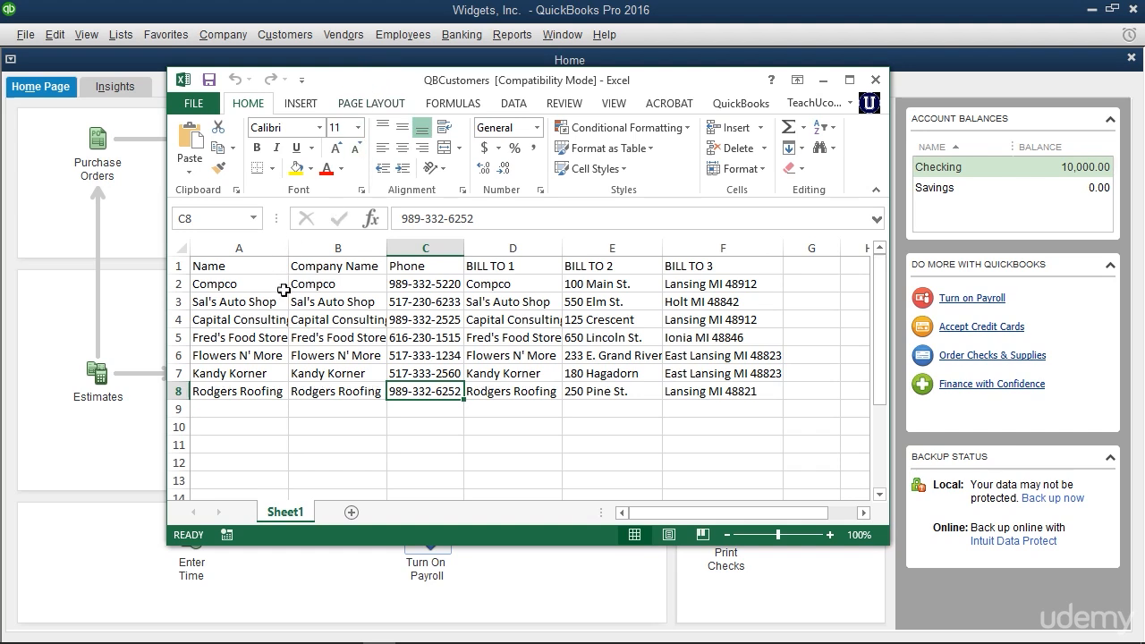
Select the customer data A2:F8 in the QBCustomers workbook, and open Add/Edit Multiple List Entries in QuickBooks
{"action": "left_click_drag", "start_coordinate": [262, 288], "coordinate": [699, 393]}
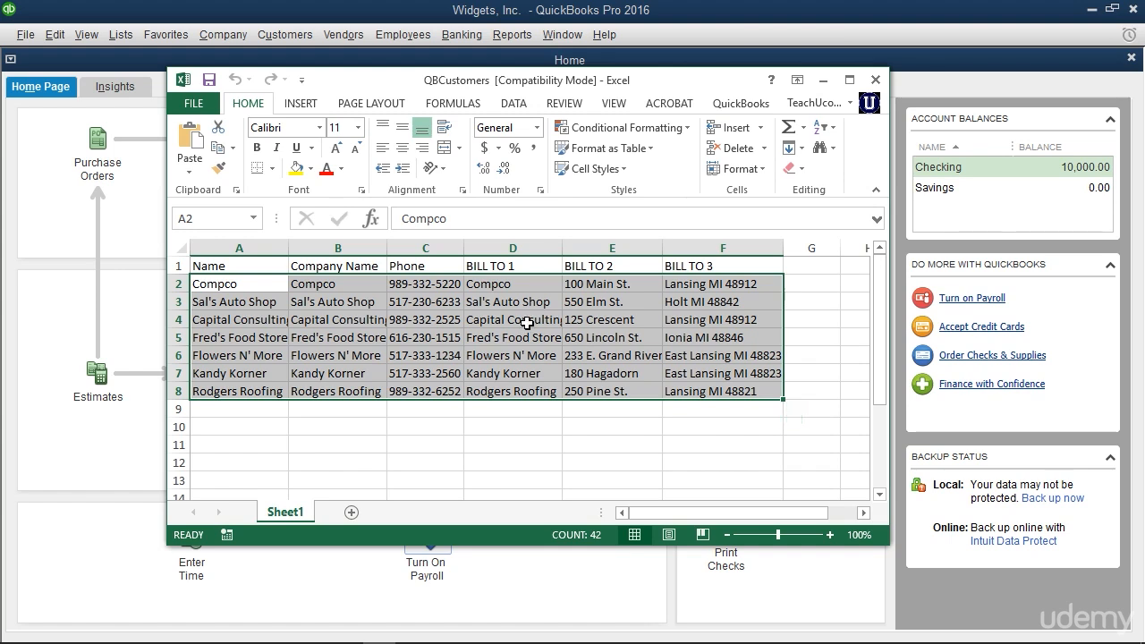
{"action": "left_click", "coordinate": [109, 37]}
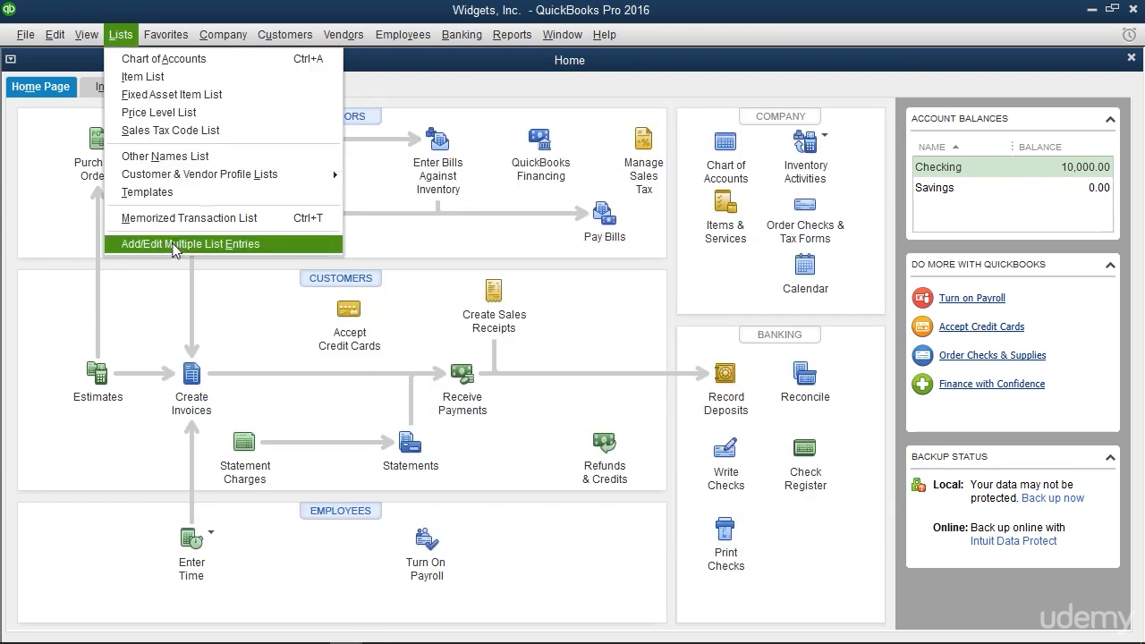
{"action": "left_click", "coordinate": [183, 247]}
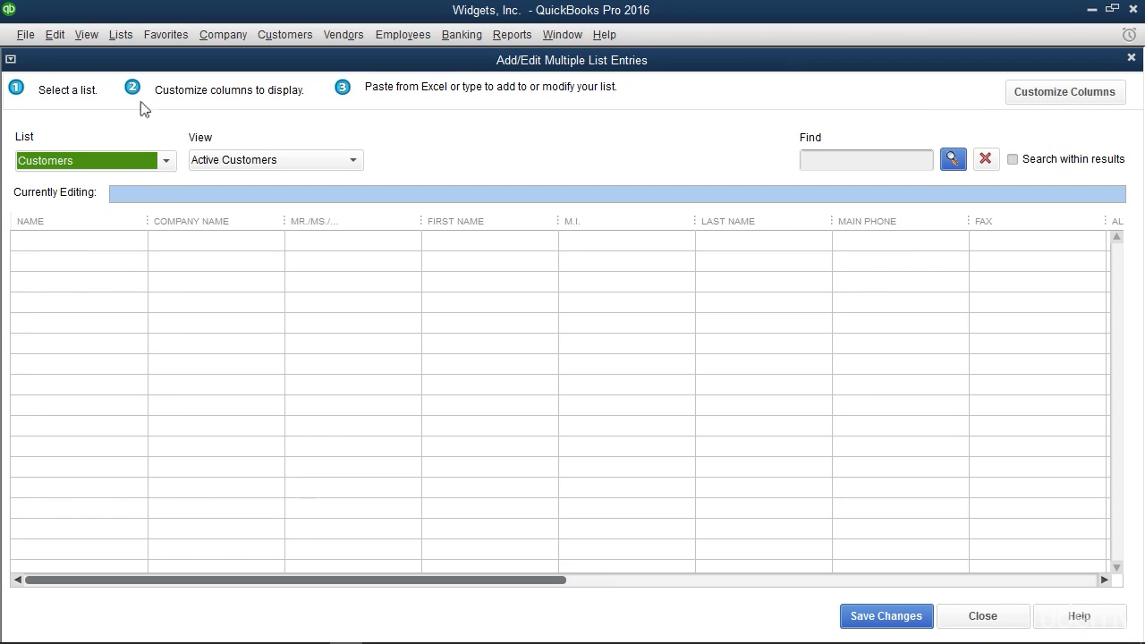
Choose Customers as the list for adding and editing multiple entries
{"action": "left_click", "coordinate": [116, 94]}
{"action": "left_click", "coordinate": [168, 163]}
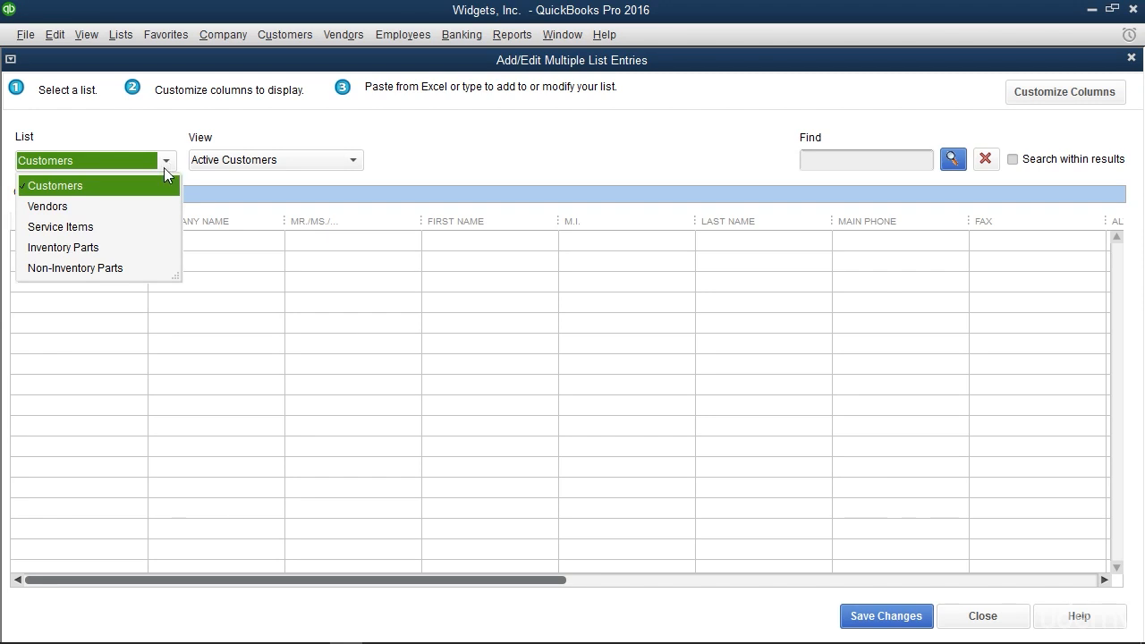
{"action": "left_click", "coordinate": [147, 186]}
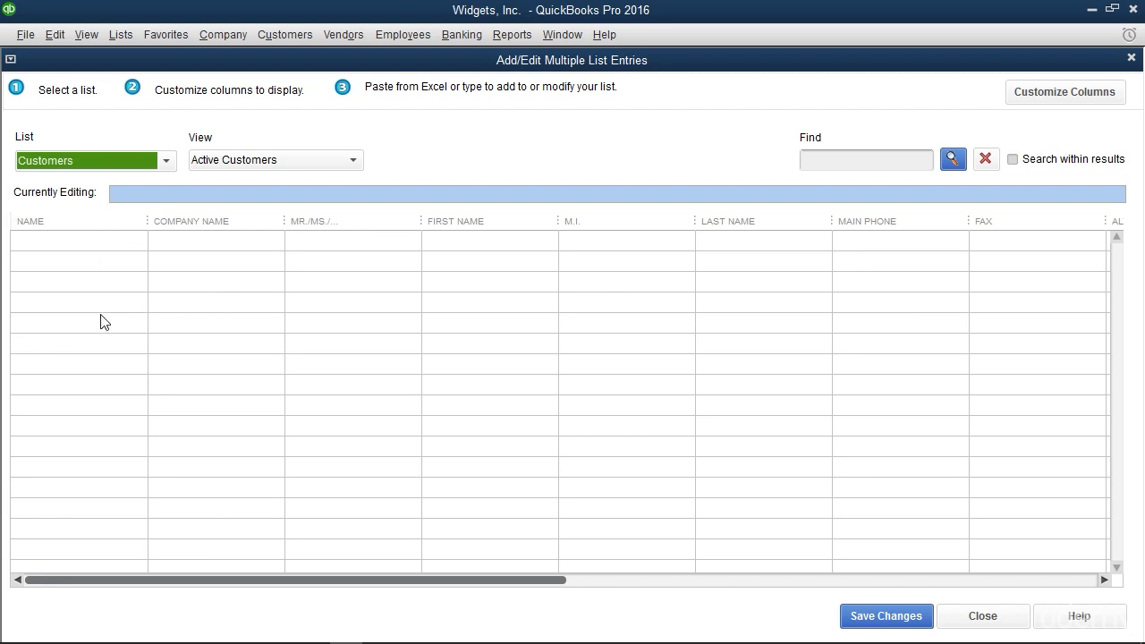
{"action": "left_click", "coordinate": [101, 227]}
Customize the customer list's columns by removing Mr./Ms., First Name, M.I. and Last Name from the chosen ones
{"action": "left_click", "coordinate": [1029, 93]}
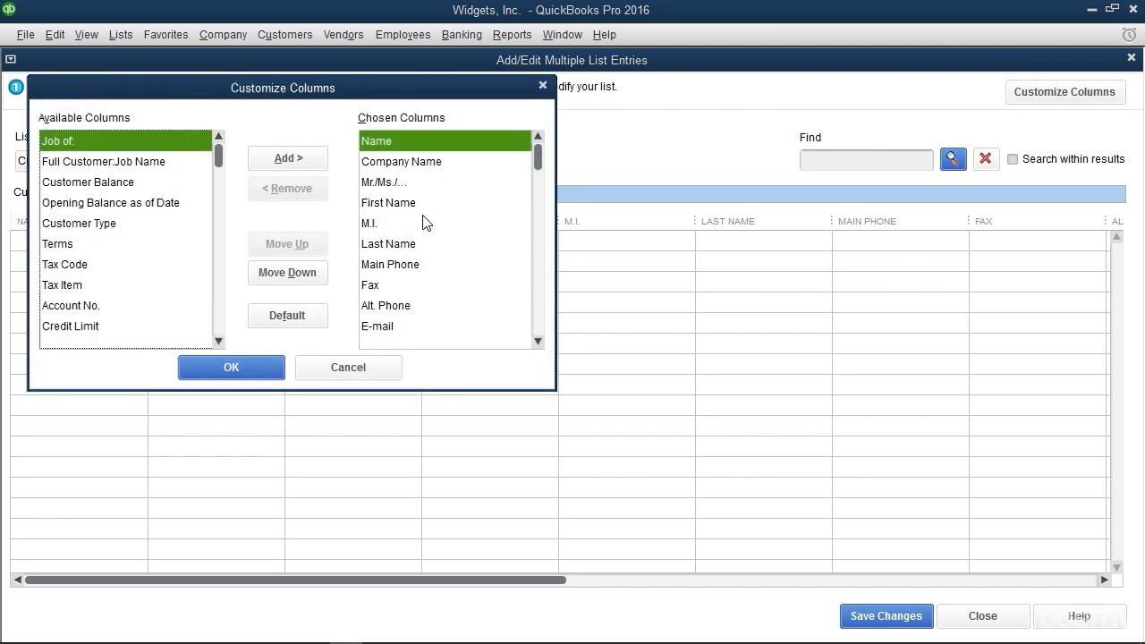
{"action": "left_click", "coordinate": [409, 183]}
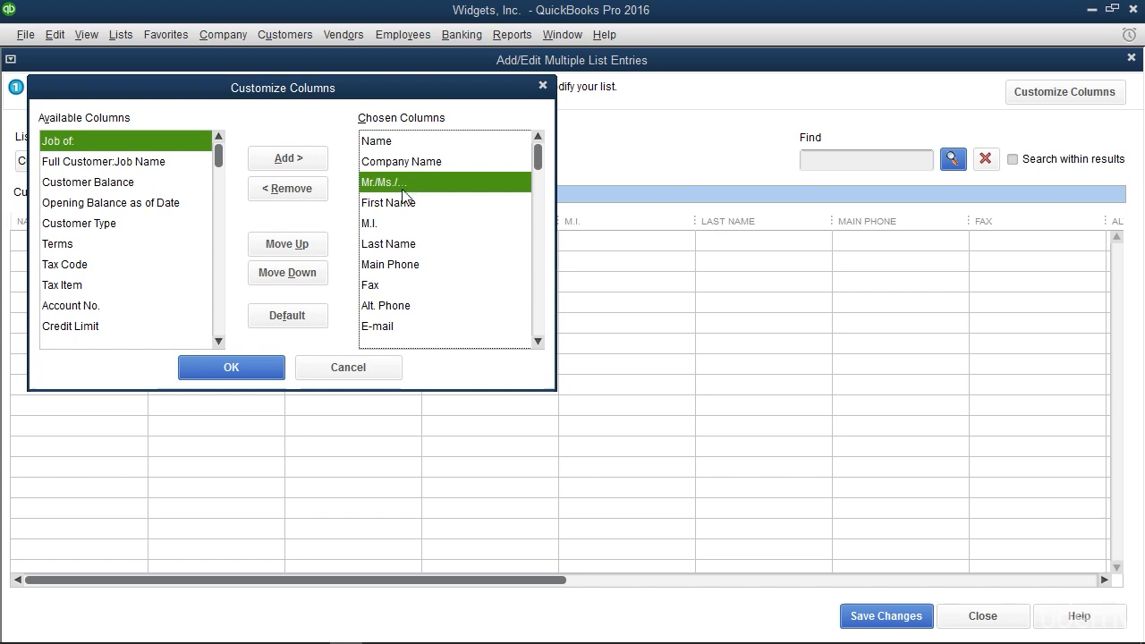
{"action": "left_click", "coordinate": [288, 188]}
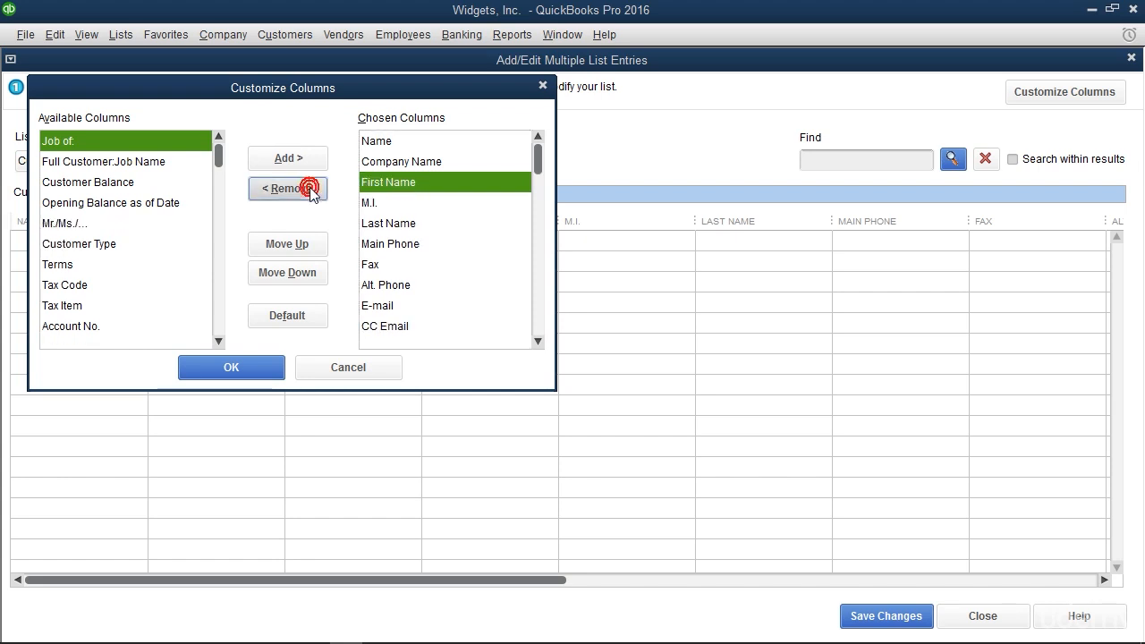
{"action": "left_click", "coordinate": [312, 195]}
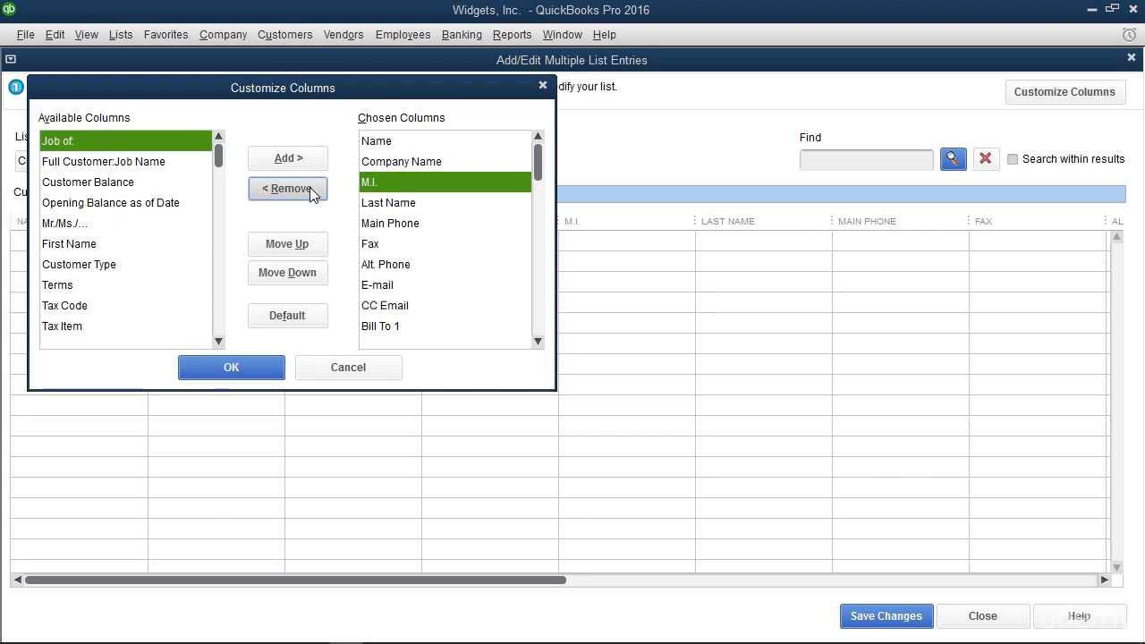
{"action": "left_click", "coordinate": [306, 189]}
{"action": "left_click", "coordinate": [309, 189]}
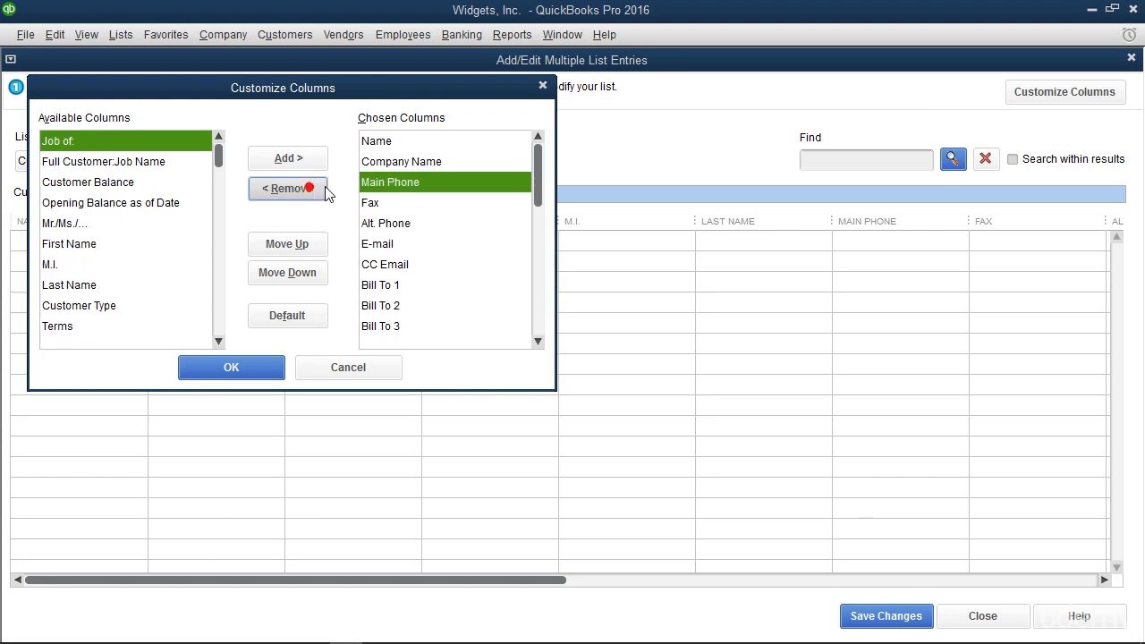
Remove Fax, Alt. Phone, E-mail, CC Email, Bill To 4 and Bill To 5 from the chosen columns
{"action": "left_click", "coordinate": [374, 204]}
{"action": "left_click", "coordinate": [307, 189]}
{"action": "left_click", "coordinate": [307, 188]}
{"action": "left_click", "coordinate": [306, 189]}
{"action": "left_click", "coordinate": [380, 264]}
{"action": "left_click", "coordinate": [318, 191]}
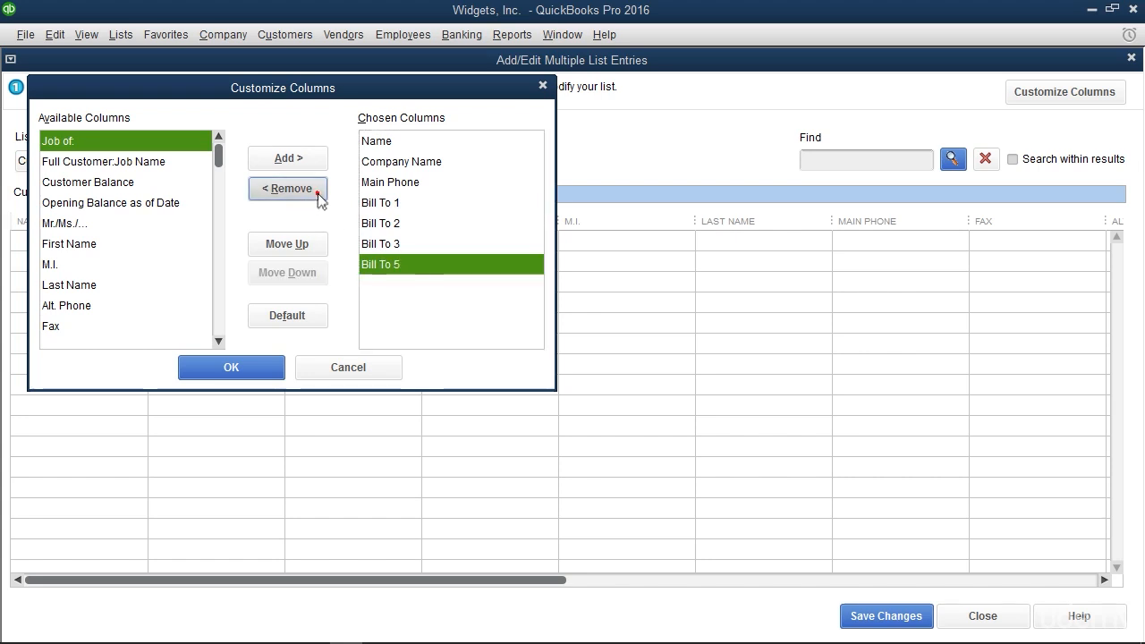
{"action": "left_click", "coordinate": [317, 191]}
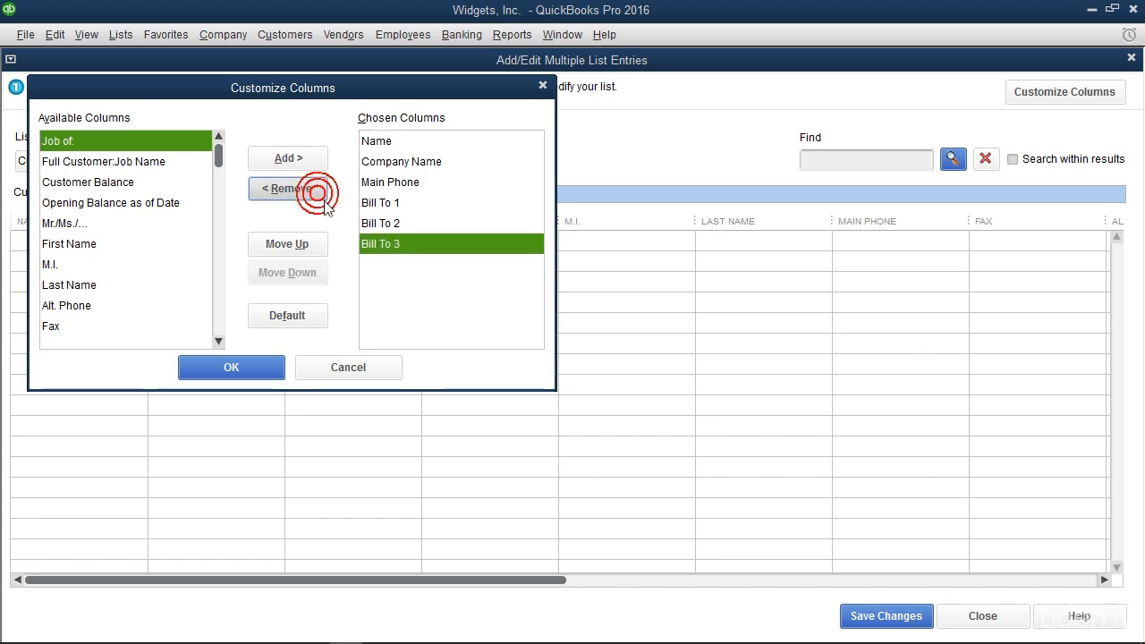
Move the Bill To 3 column above Bill To 1 and back below Bill To 2 in the chosen columns
{"action": "left_click", "coordinate": [393, 247]}
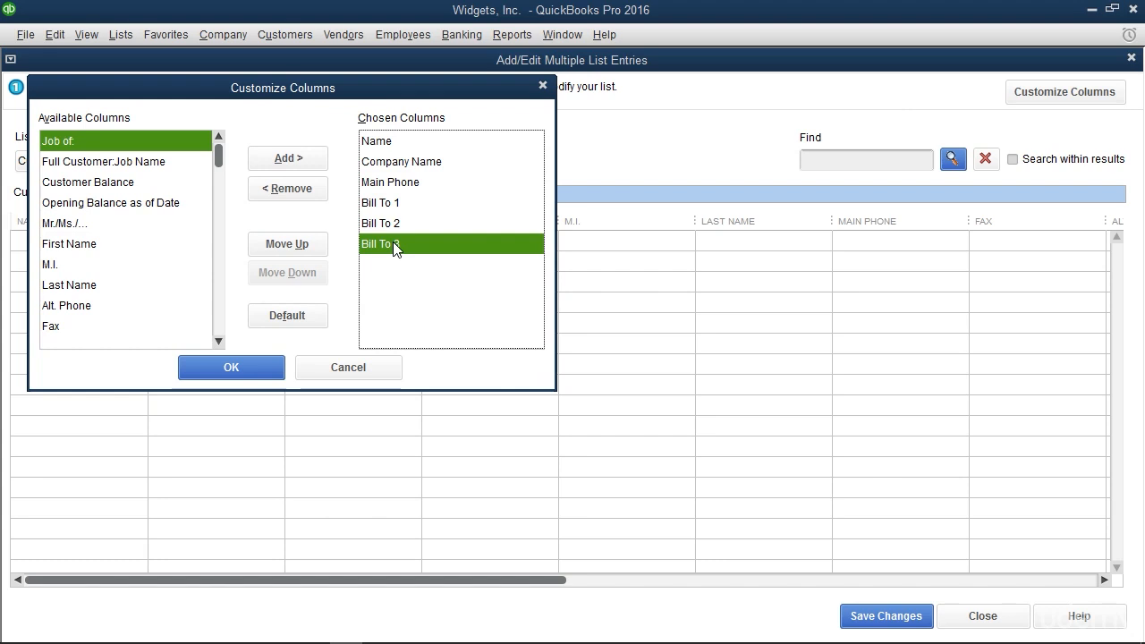
{"action": "left_click", "coordinate": [319, 243]}
{"action": "left_click", "coordinate": [318, 244]}
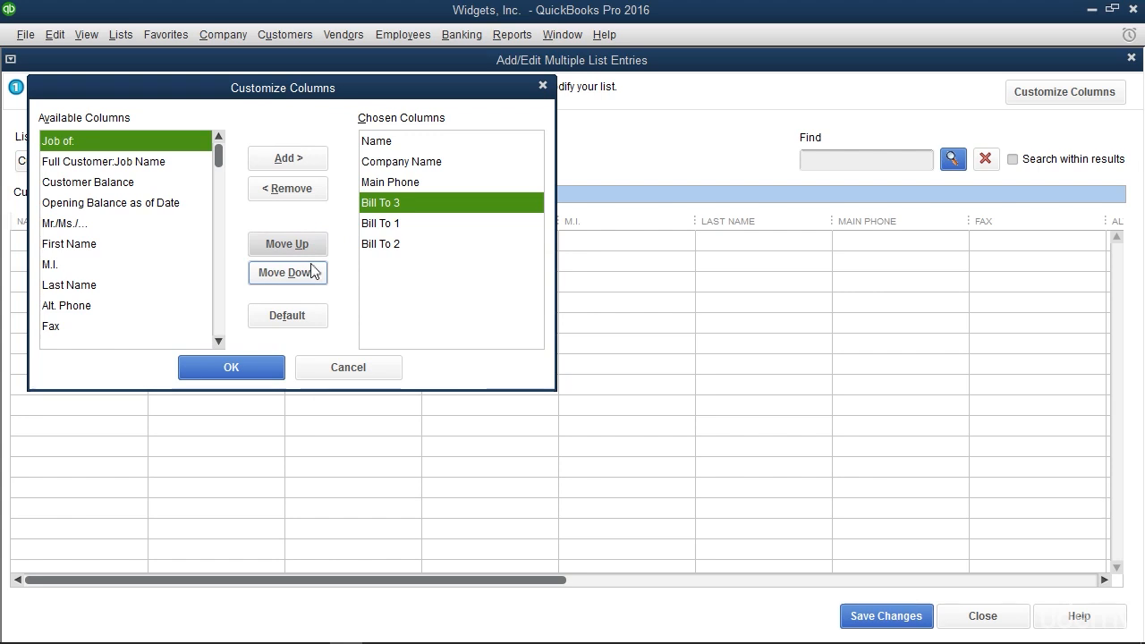
{"action": "left_click", "coordinate": [313, 271]}
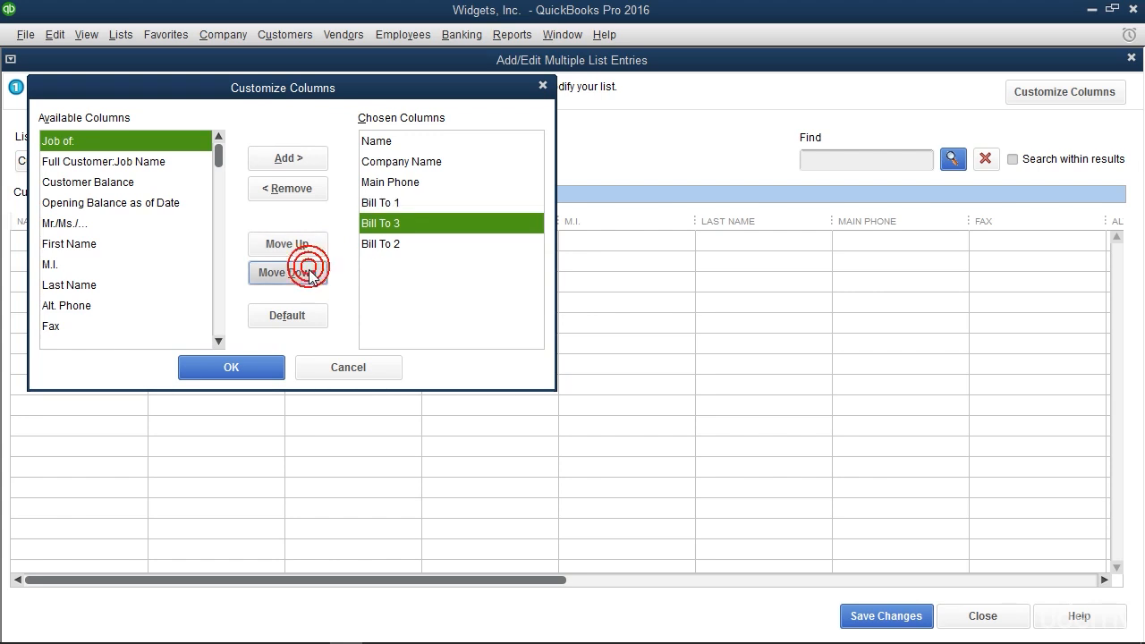
{"action": "left_click", "coordinate": [313, 271]}
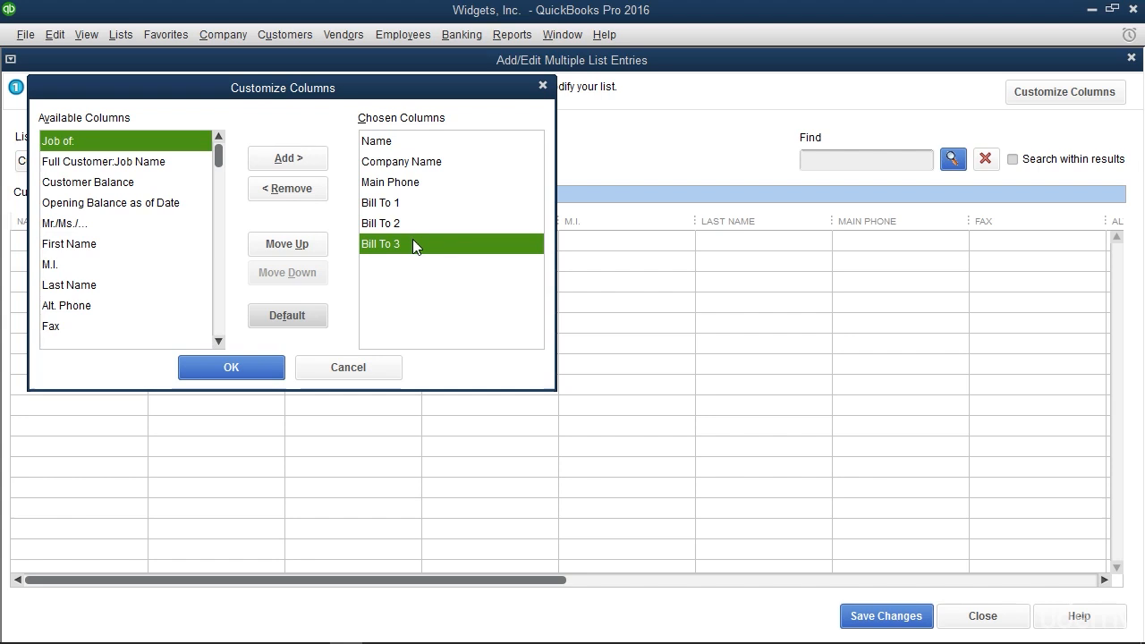
Apply the customized columns, and copy the selected customer rows from the QBCustomers workbook into the customer grid, starting at the first Name cell
{"action": "left_click", "coordinate": [262, 371]}
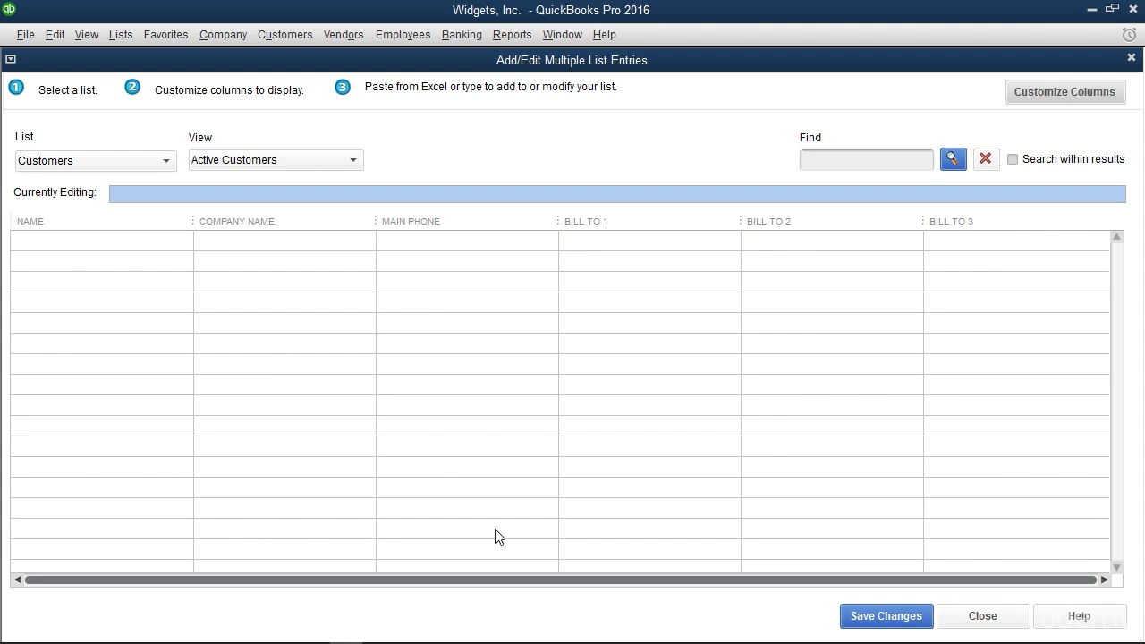
{"action": "left_click", "coordinate": [380, 630]}
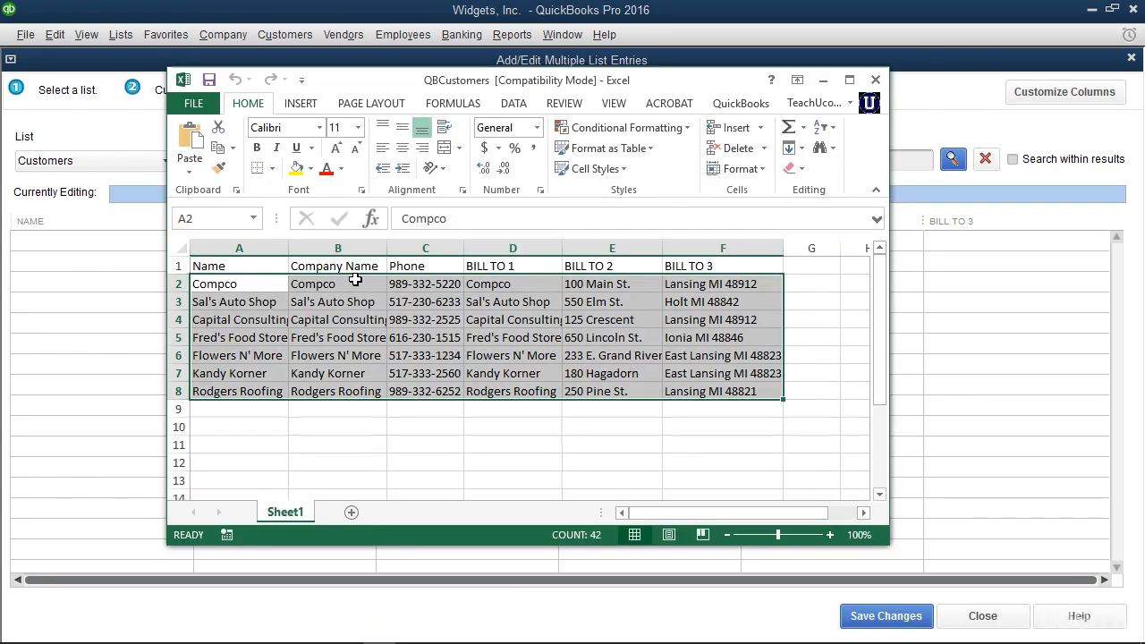
{"action": "left_click", "coordinate": [221, 152]}
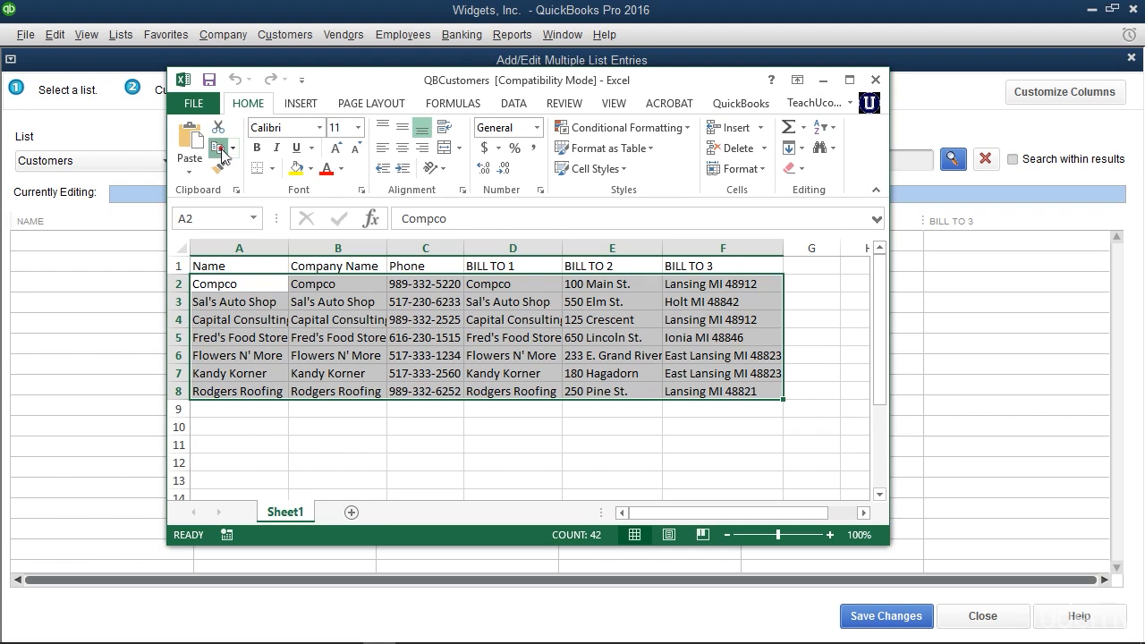
{"action": "left_click", "coordinate": [72, 243]}
{"action": "key", "text": "ctrl+v"}
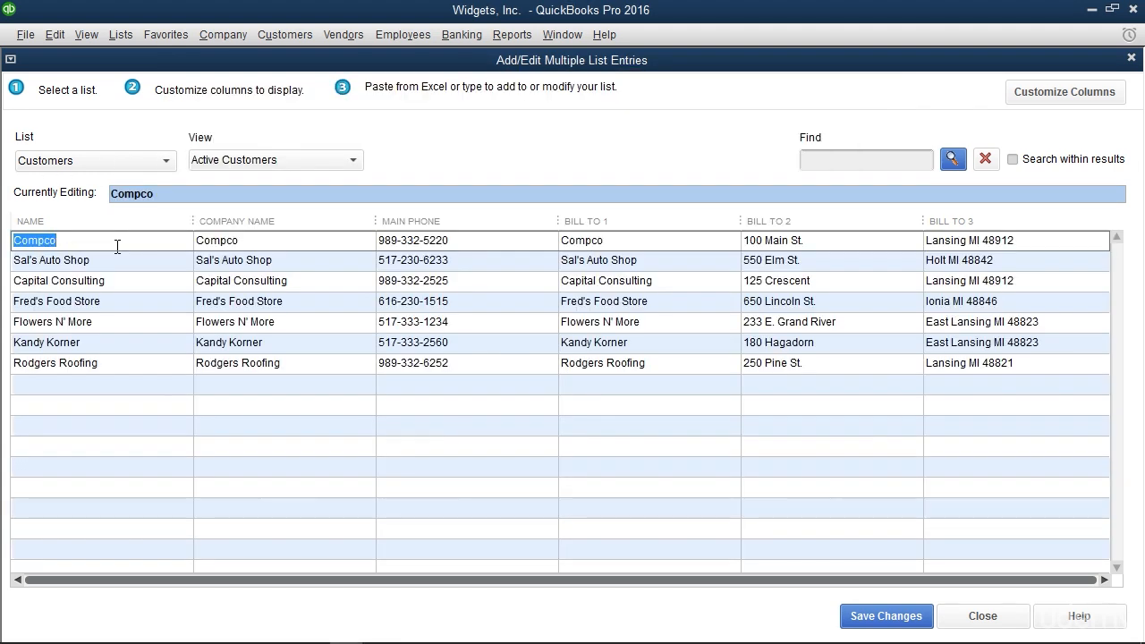
Save the pasted customer entries and close Add/Edit Multiple List Entries
{"action": "left_click", "coordinate": [888, 619]}
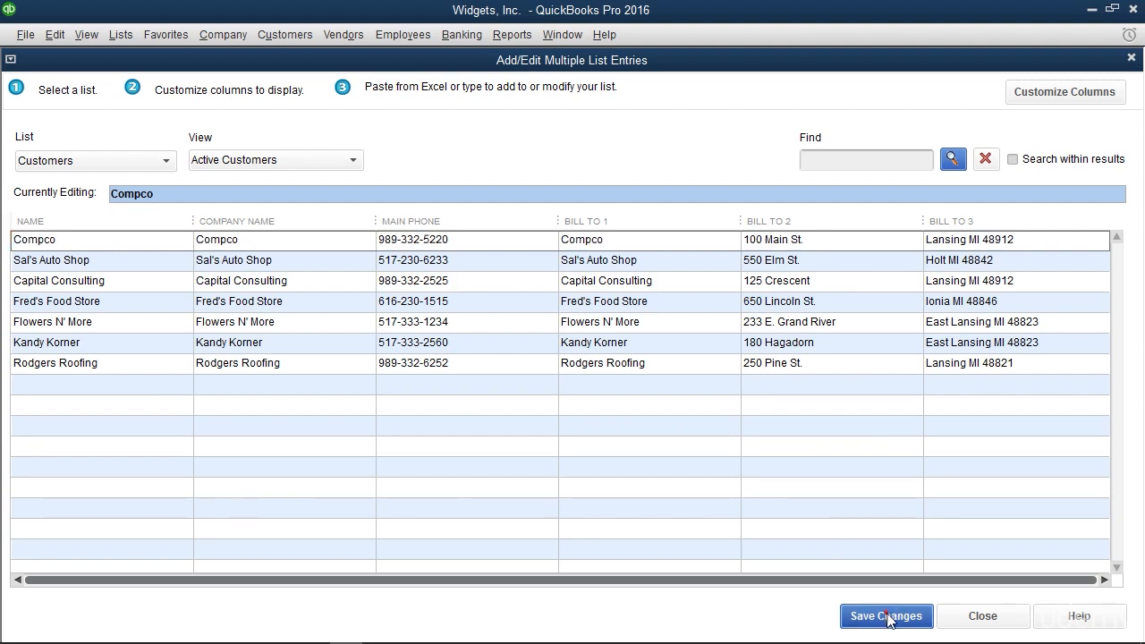
{"action": "left_click", "coordinate": [572, 222]}
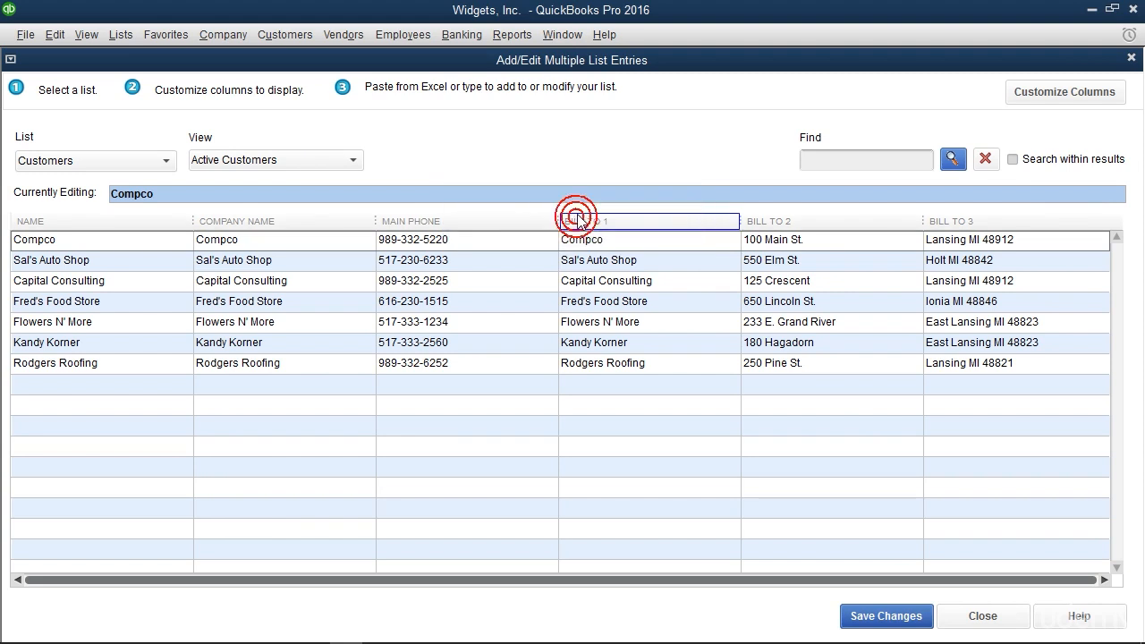
{"action": "left_click", "coordinate": [982, 616]}
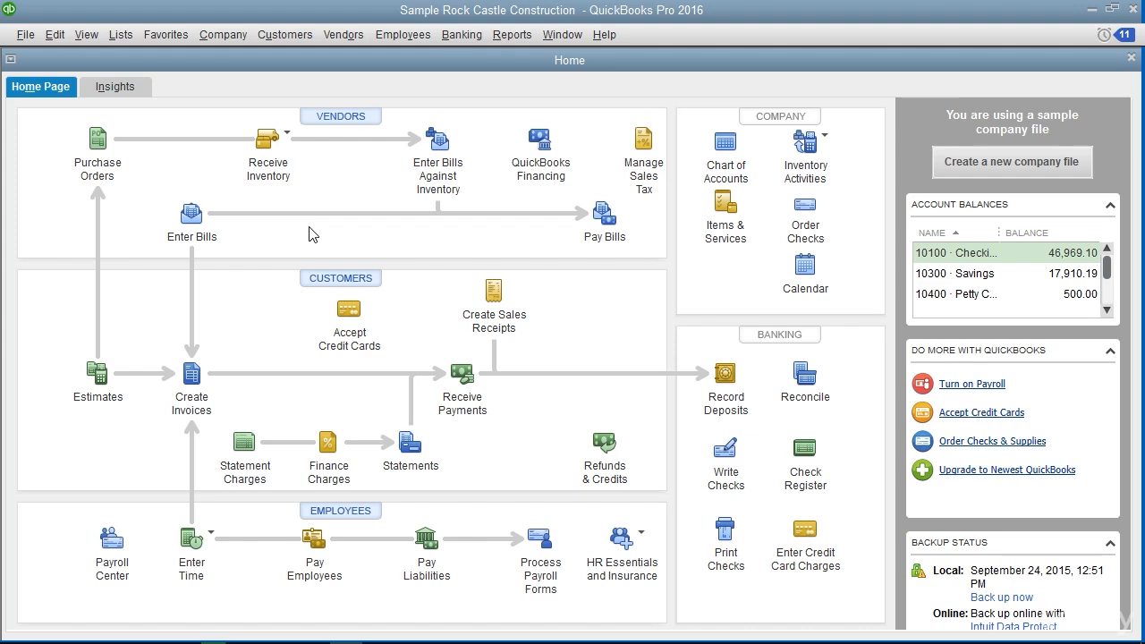
Open the Vendor Center and the Item List in the Sample Rock Castle Construction file
{"action": "left_click", "coordinate": [344, 35]}
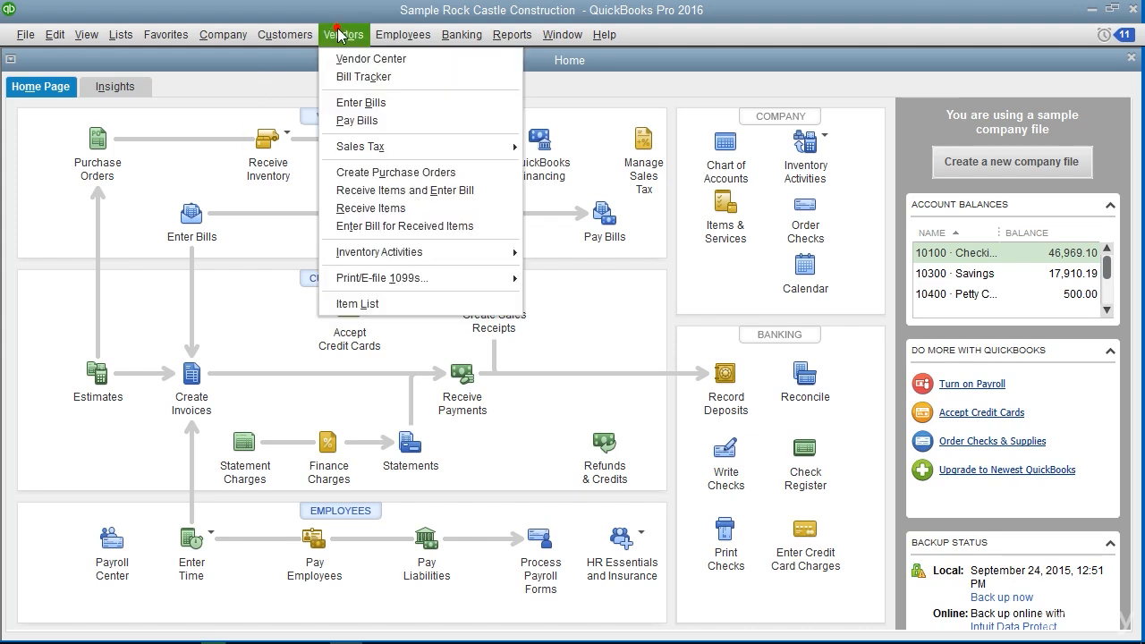
{"action": "left_click", "coordinate": [340, 60]}
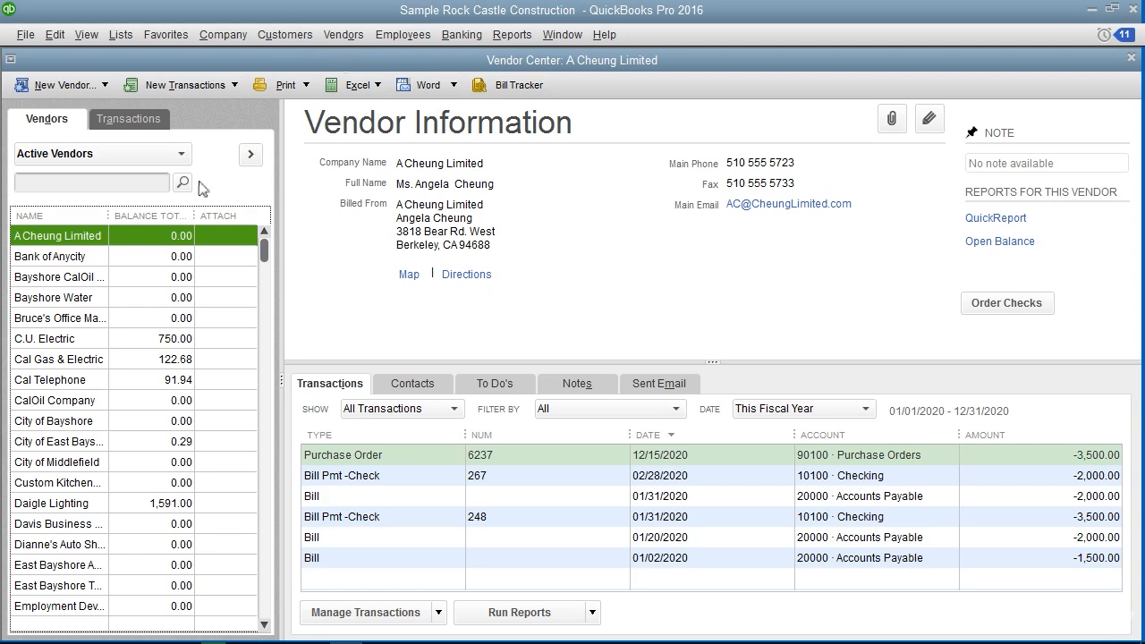
{"action": "left_click", "coordinate": [120, 35]}
{"action": "left_click", "coordinate": [132, 76]}
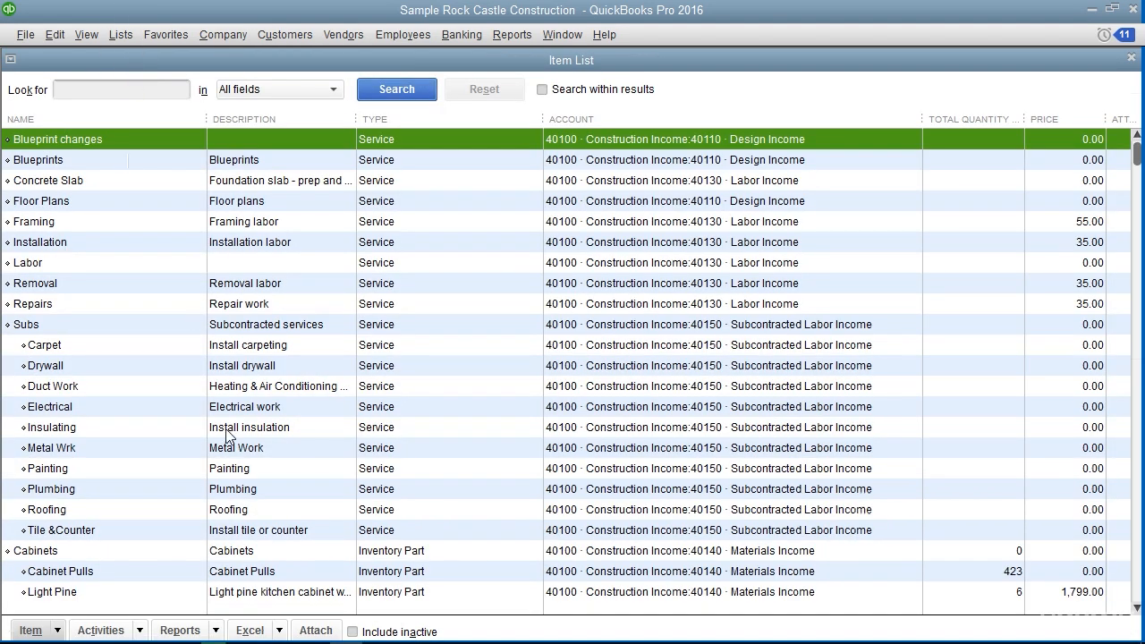
Examine the item types in the Item List, especially the sales tax items and the E. Bayshore/County sales tax group
{"action": "scroll", "coordinate": [229, 435], "scroll_direction": "down", "scroll_amount": 5}
{"action": "scroll", "coordinate": [229, 435], "scroll_direction": "down", "scroll_amount": 4}
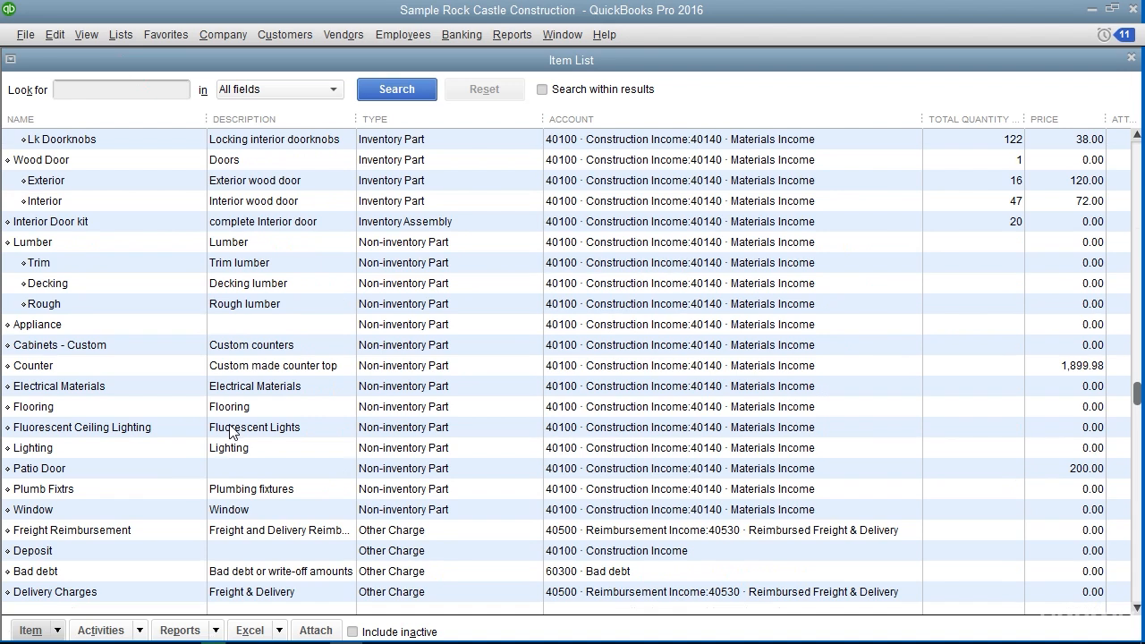
{"action": "scroll", "coordinate": [251, 404], "scroll_direction": "down", "scroll_amount": 7}
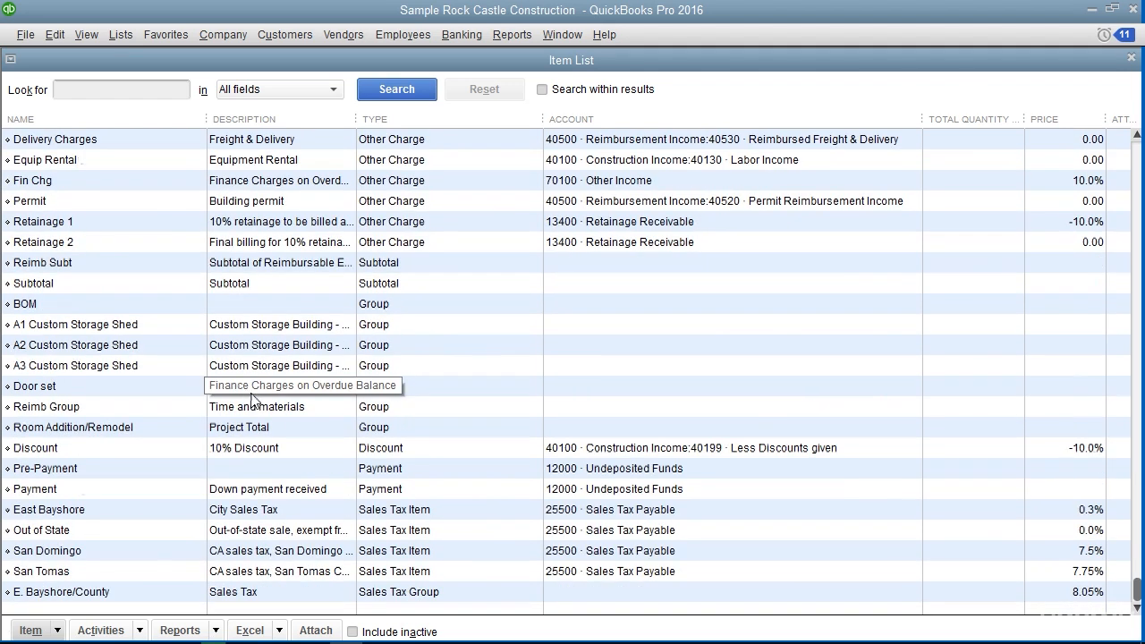
{"action": "left_click", "coordinate": [431, 512]}
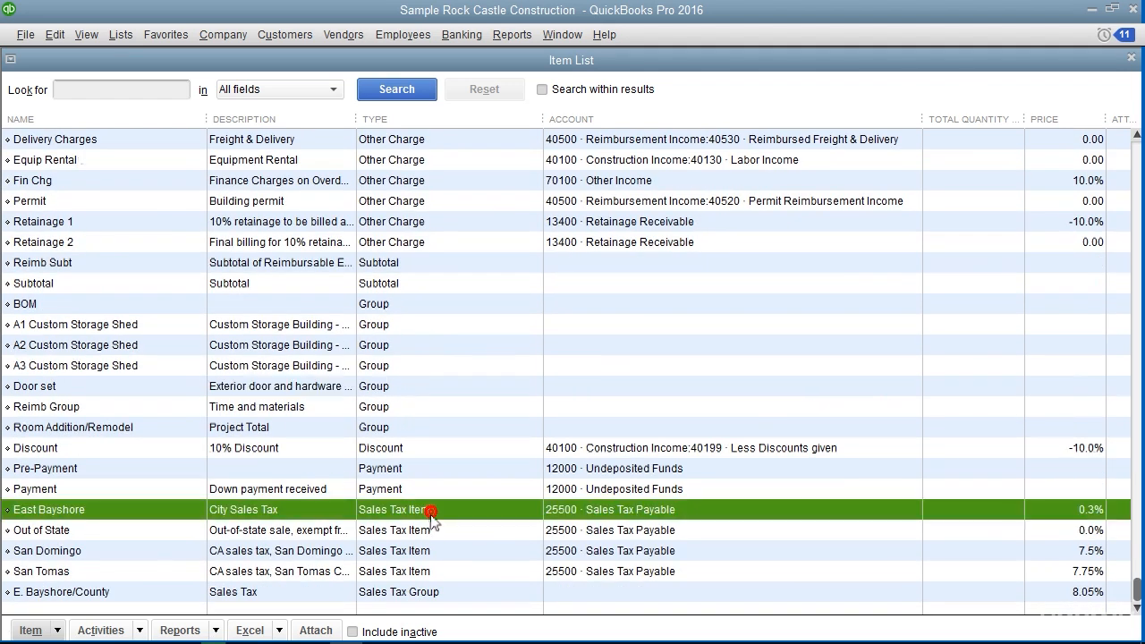
{"action": "left_click", "coordinate": [427, 593]}
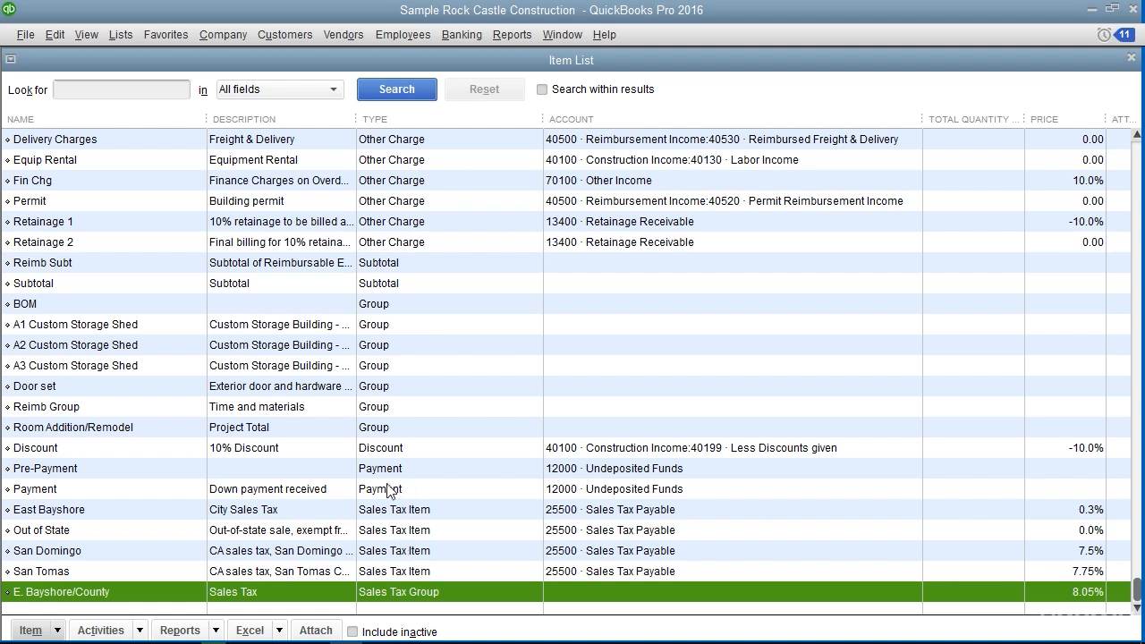
{"action": "scroll", "coordinate": [398, 441], "scroll_direction": "up", "scroll_amount": 7}
{"action": "scroll", "coordinate": [398, 440], "scroll_direction": "up", "scroll_amount": 10}
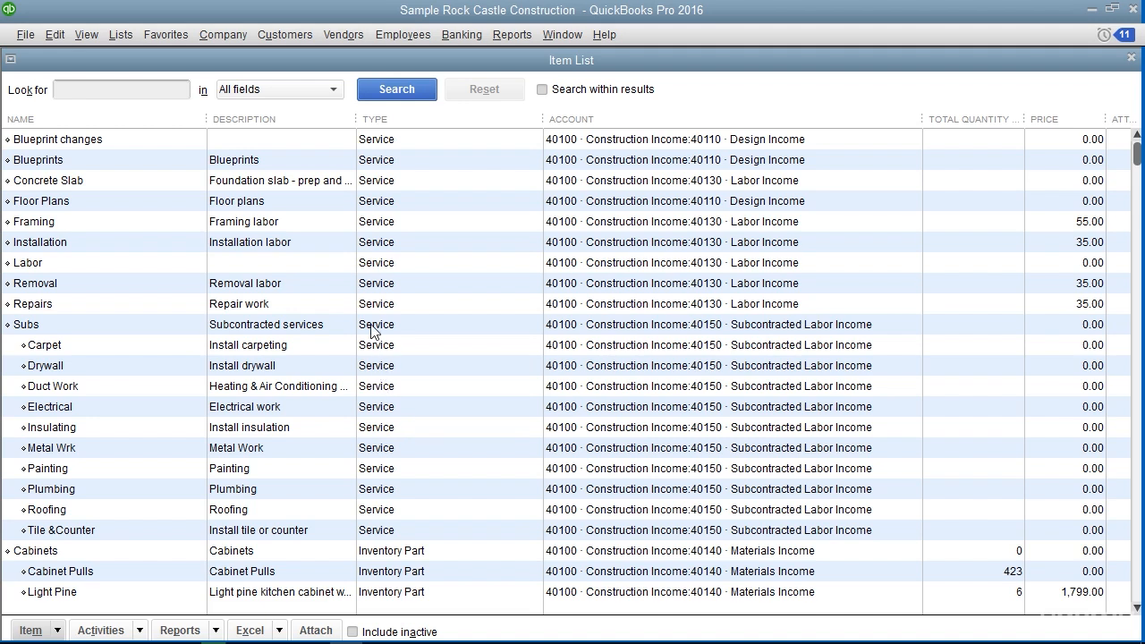
Open the Removal service item to check its tax code, and leave it without saving changes
{"action": "left_click", "coordinate": [371, 284]}
{"action": "double_click", "coordinate": [370, 283]}
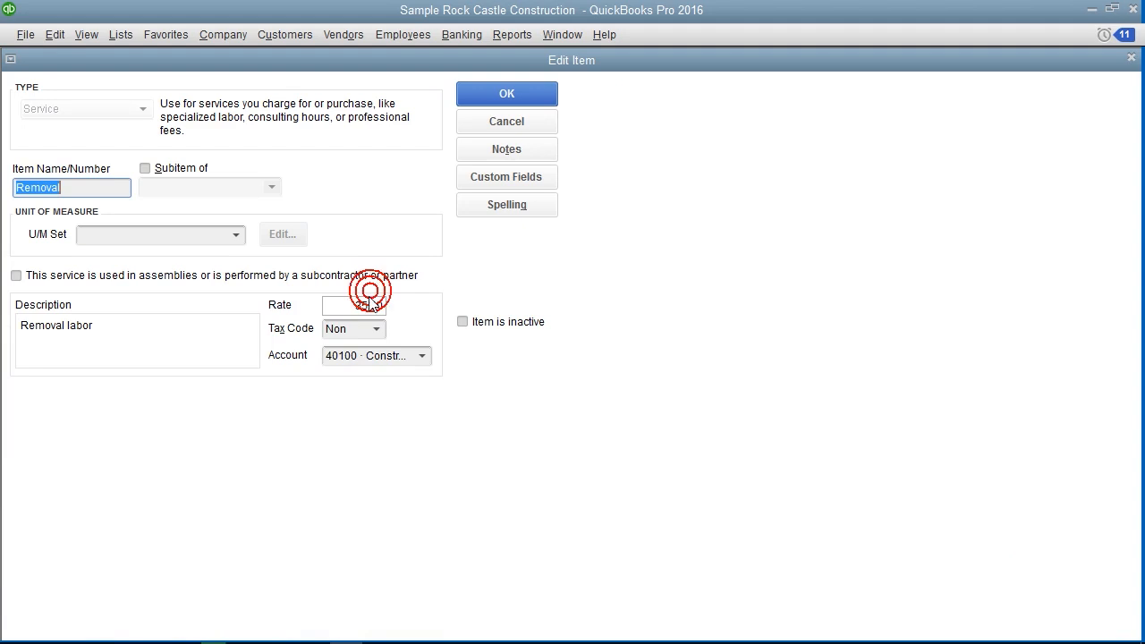
{"action": "left_click", "coordinate": [296, 327]}
{"action": "left_click", "coordinate": [541, 124]}
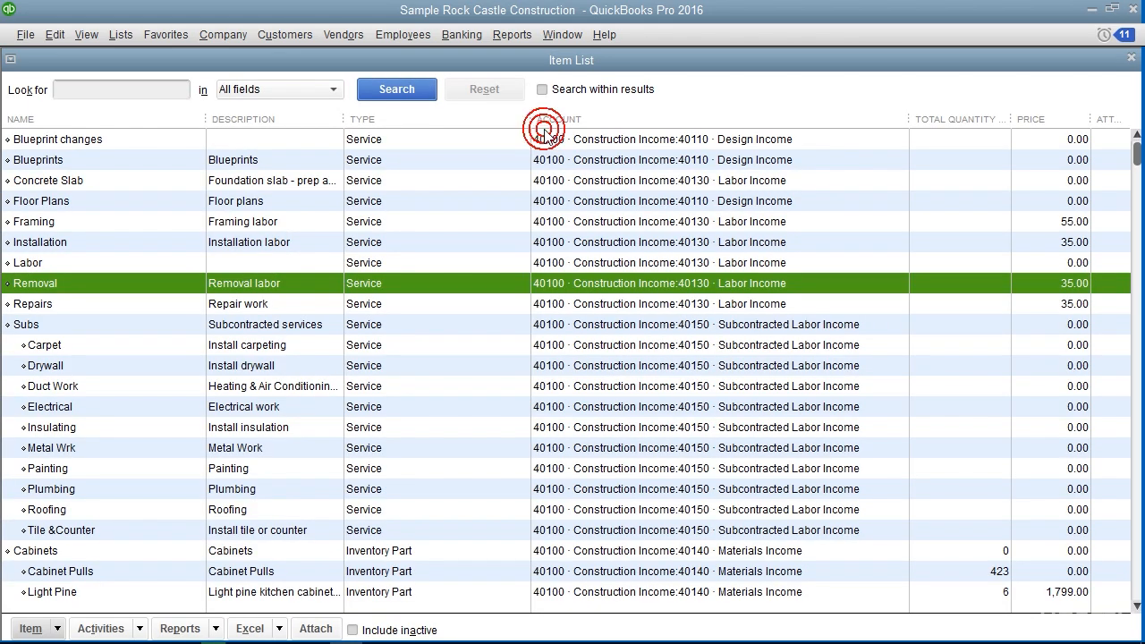
Open the first customer's record from the Customer Center, check its tax code and tax item, and cancel without changes
{"action": "left_click", "coordinate": [291, 36]}
{"action": "left_click", "coordinate": [296, 54]}
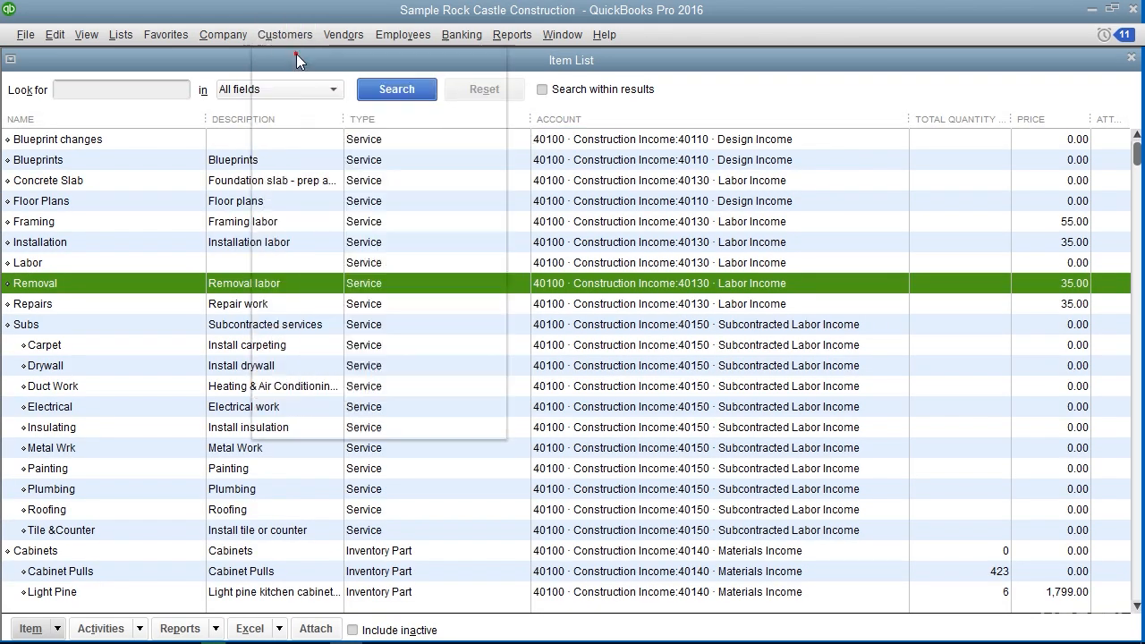
{"action": "double_click", "coordinate": [82, 237]}
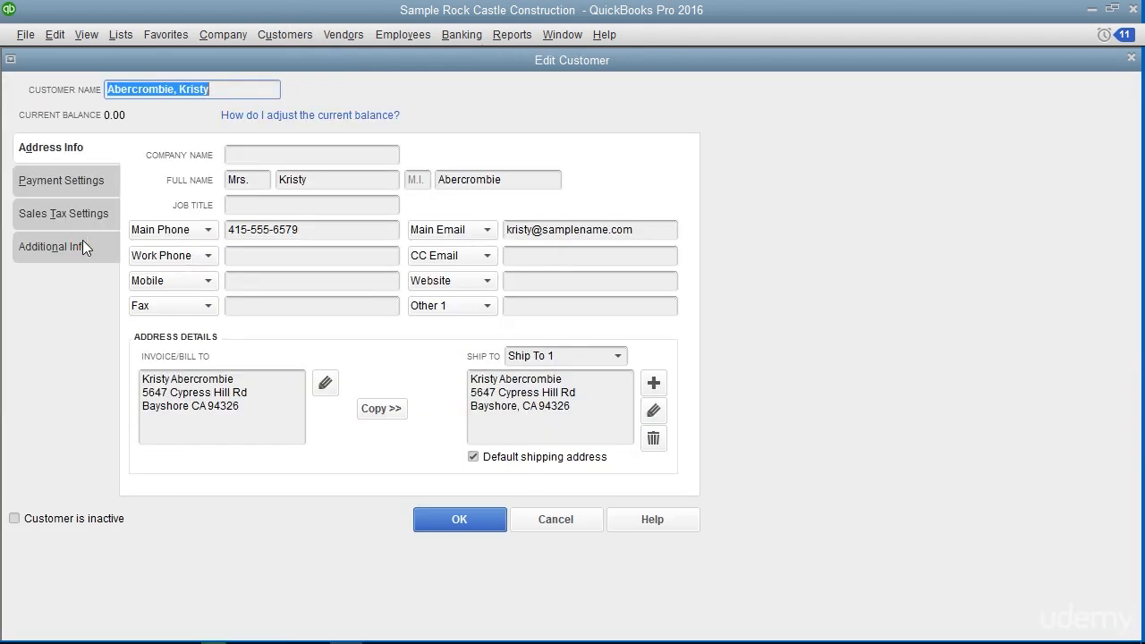
{"action": "left_click", "coordinate": [87, 219]}
{"action": "left_click", "coordinate": [180, 165]}
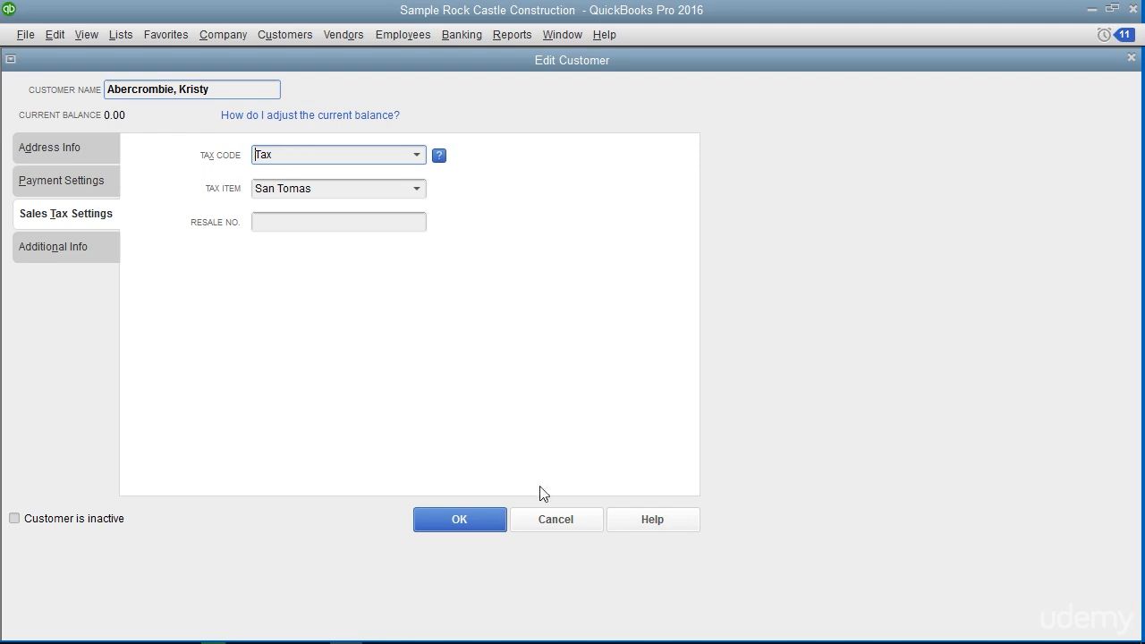
{"action": "left_click", "coordinate": [554, 520]}
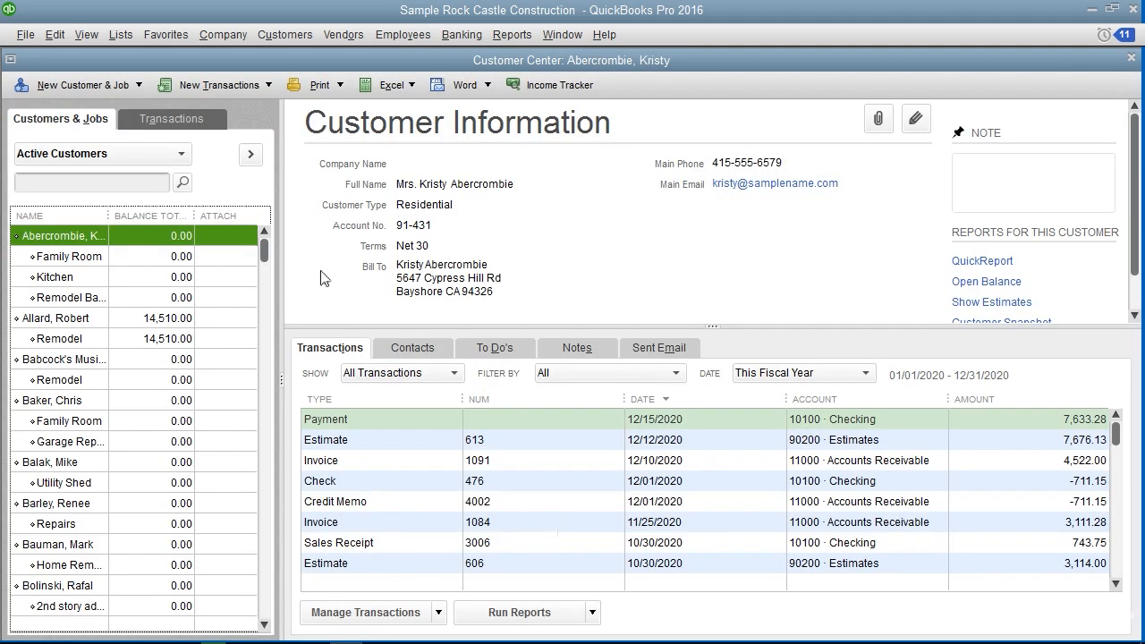
Close the Customer Center, the Item List and the Vendor Center to return to the Home page
{"action": "left_click", "coordinate": [1130, 57]}
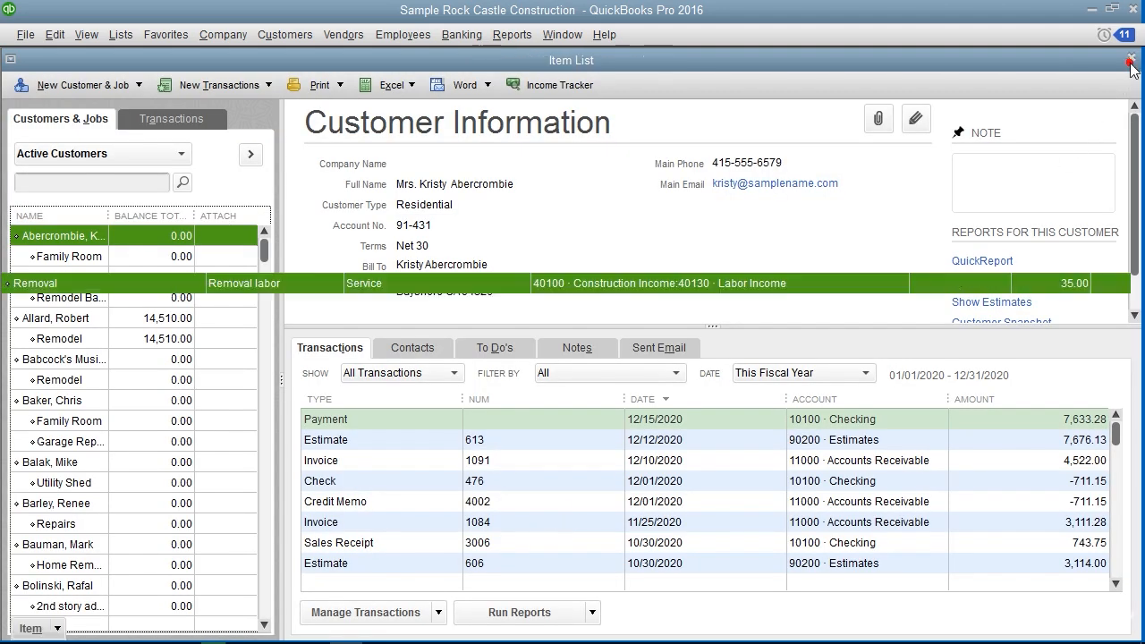
{"action": "left_click", "coordinate": [1131, 59]}
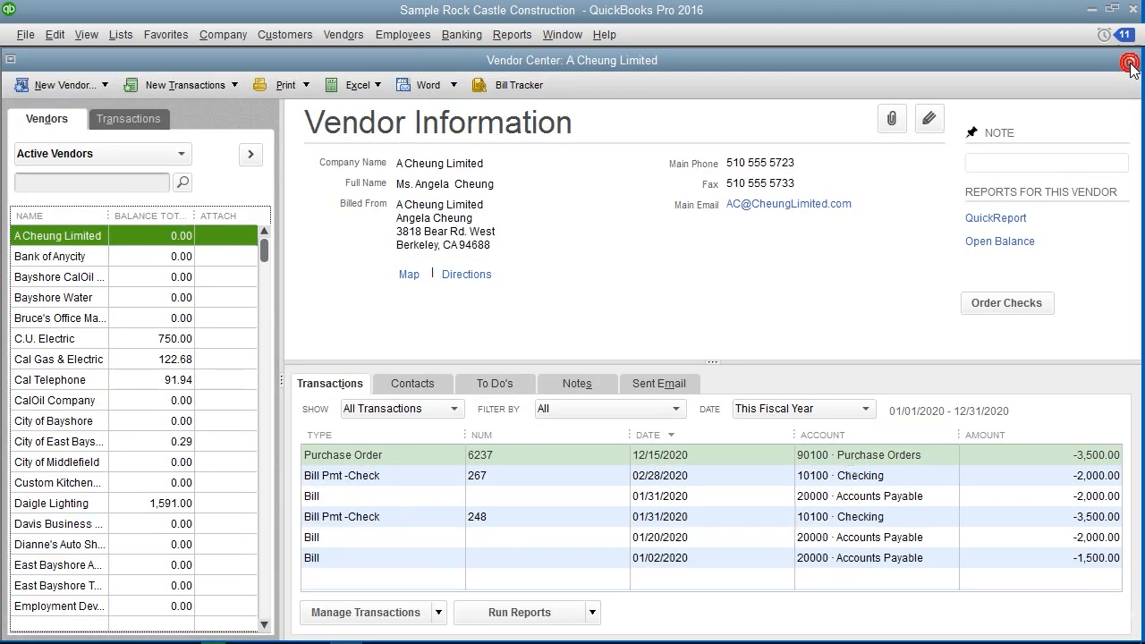
{"action": "left_click", "coordinate": [1130, 59]}
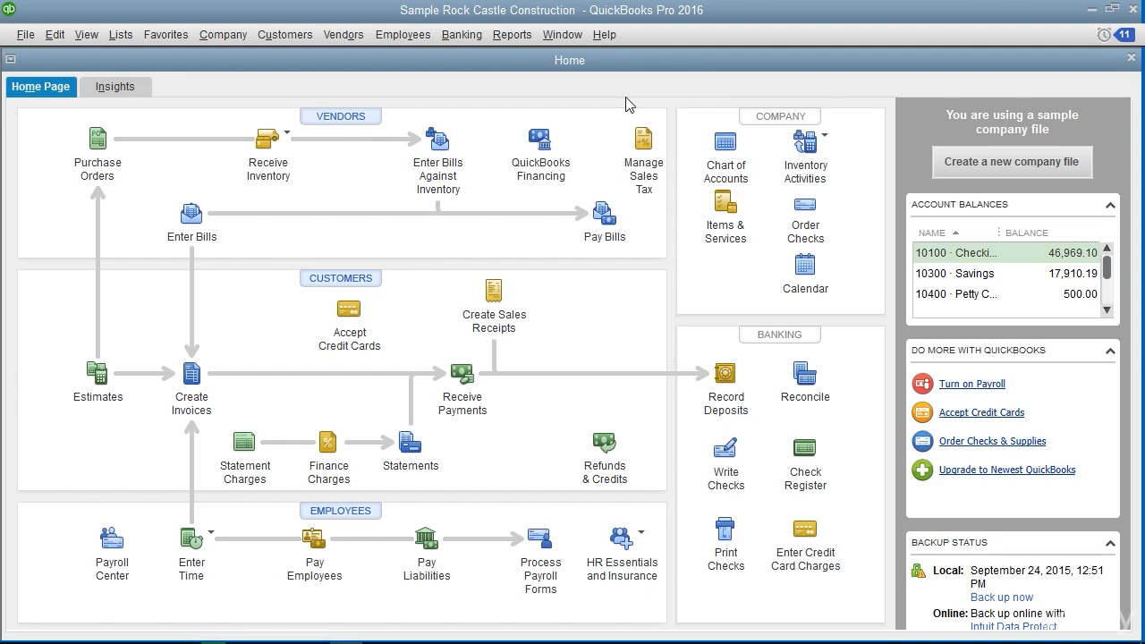
View the Sales Tax Liability report and close it
{"action": "left_click", "coordinate": [345, 34]}
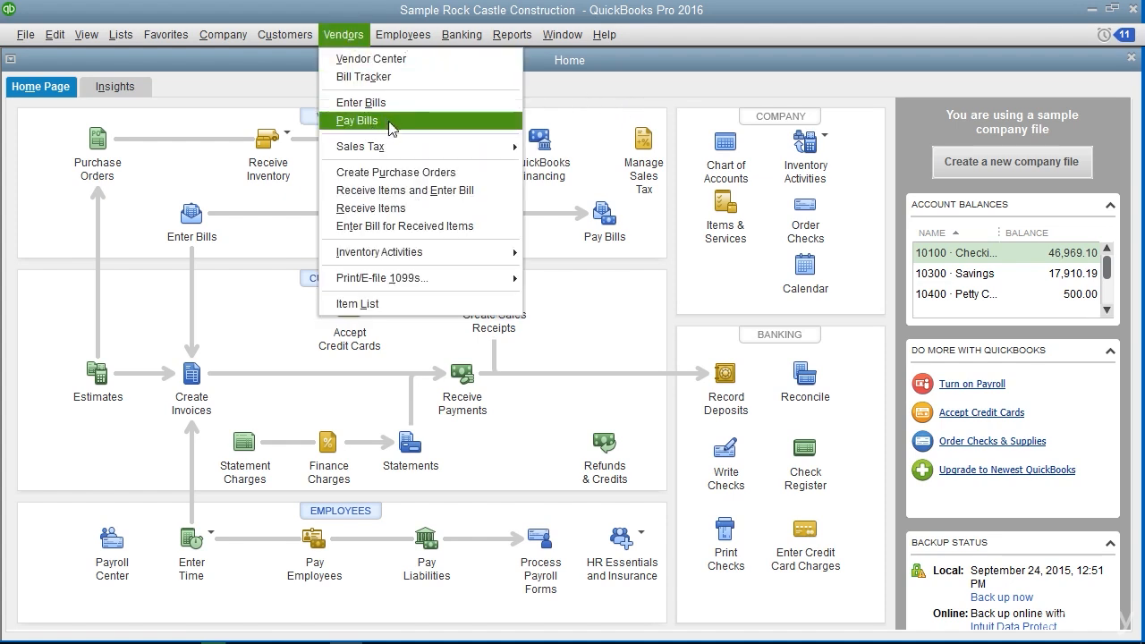
{"action": "mouse_move", "coordinate": [412, 151]}
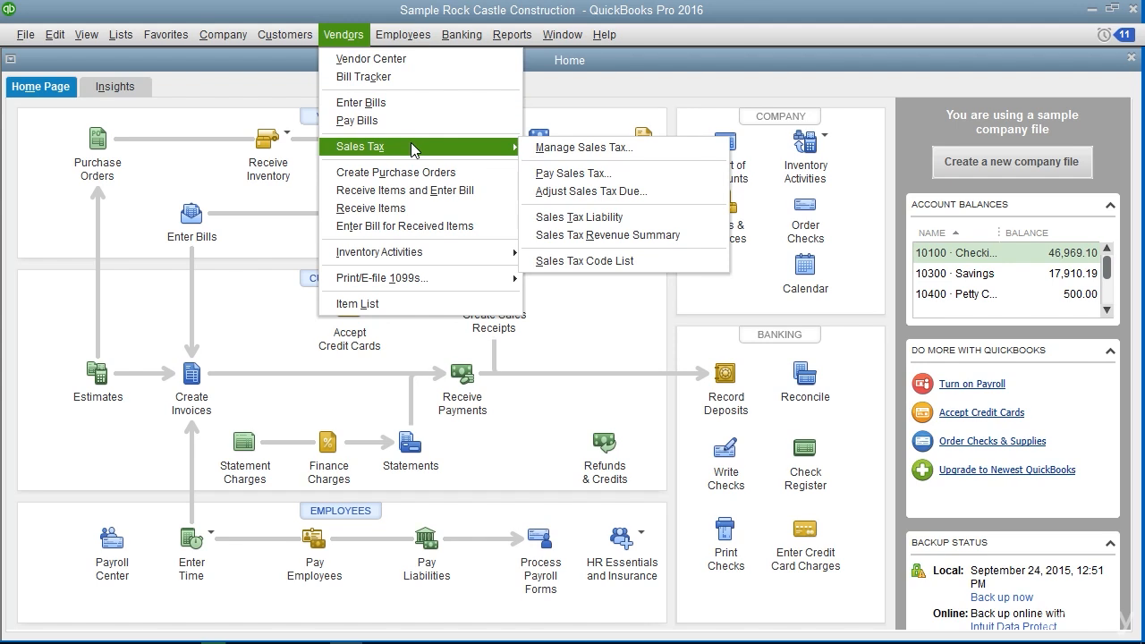
{"action": "left_click", "coordinate": [617, 219]}
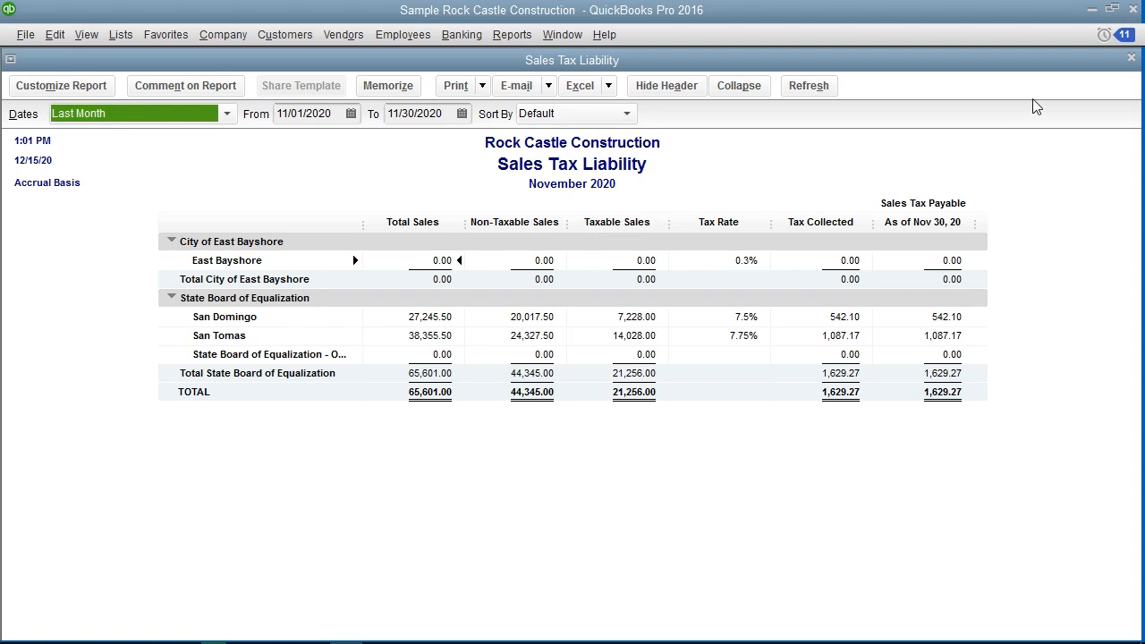
{"action": "left_click", "coordinate": [1130, 58]}
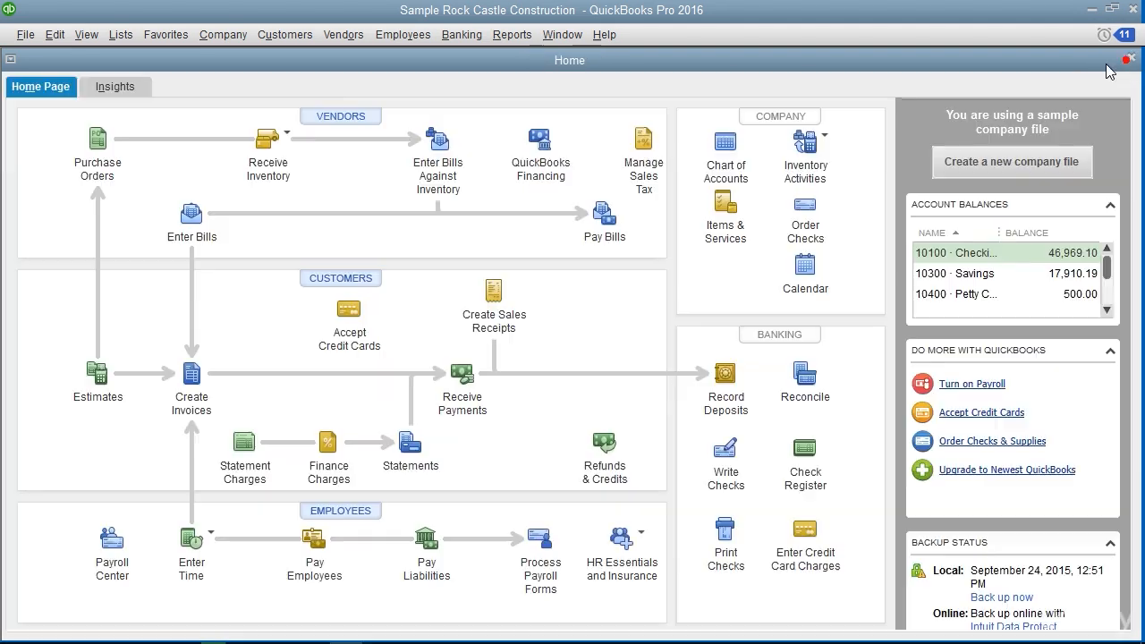
Open Pay Sales Tax from the sales tax commands for vendors
{"action": "left_click", "coordinate": [347, 35]}
{"action": "mouse_move", "coordinate": [400, 149]}
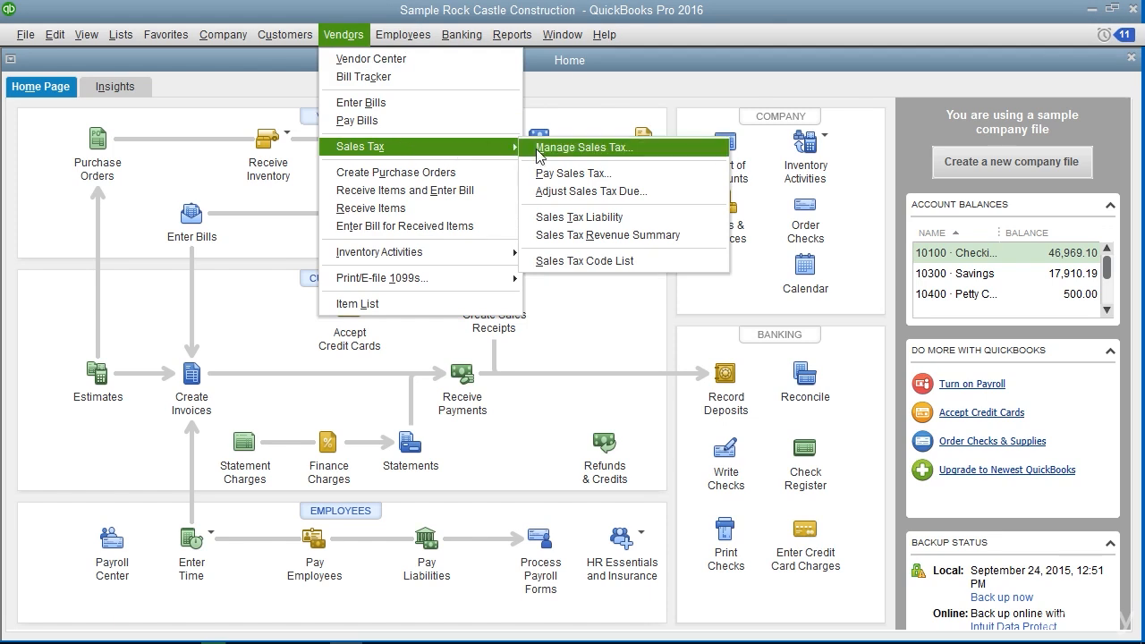
{"action": "left_click", "coordinate": [569, 173]}
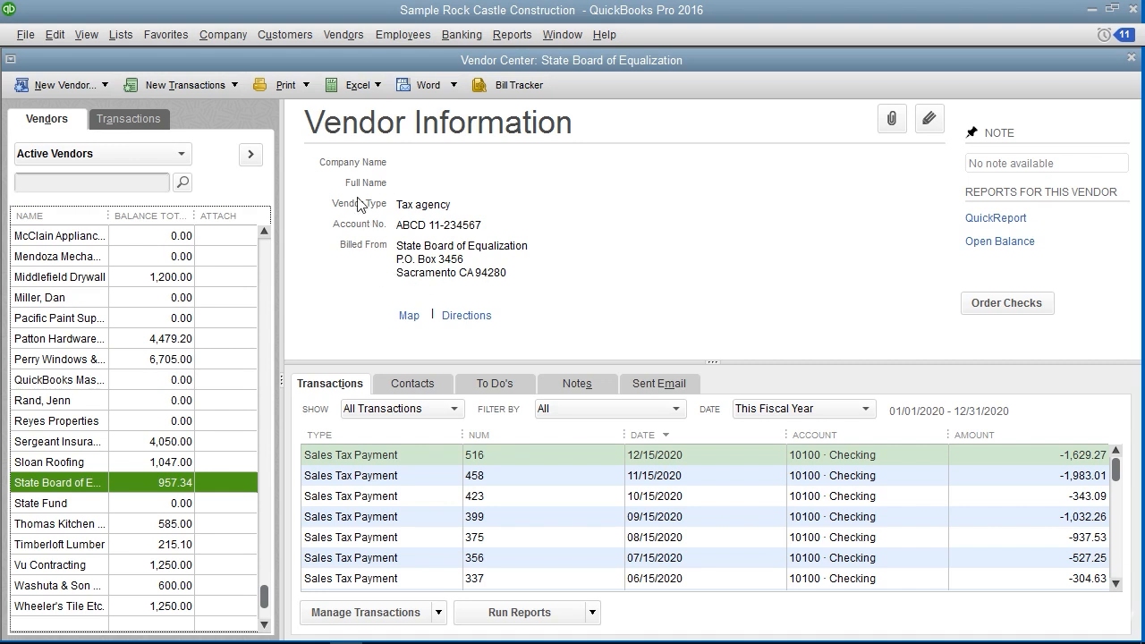
Open the State Board of Equalization vendor record for editing in the Vendor Center
{"action": "left_click", "coordinate": [316, 178]}
{"action": "double_click", "coordinate": [51, 486]}
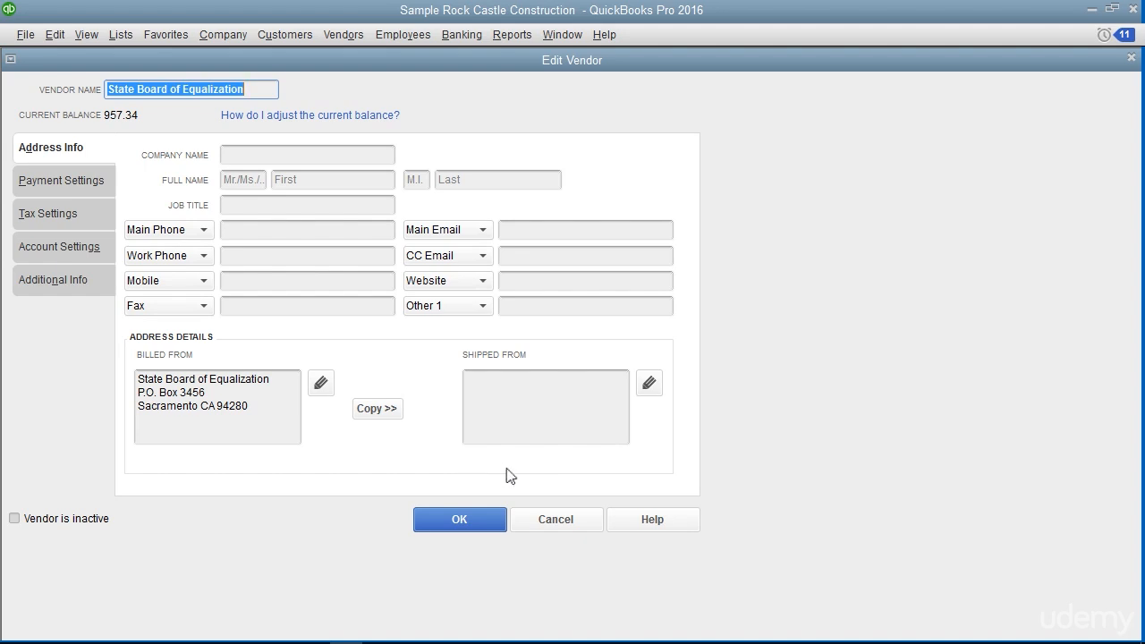
Cancel the vendor edit and select the Out of State sales tax item in the Item List
{"action": "left_click", "coordinate": [550, 522]}
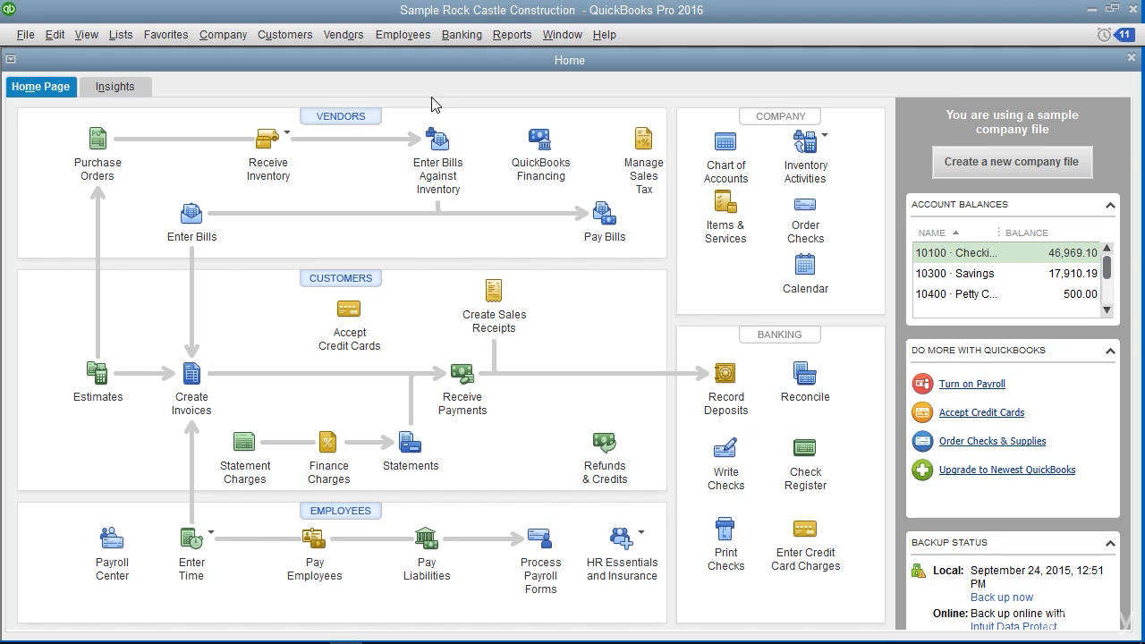
{"action": "left_click", "coordinate": [128, 39]}
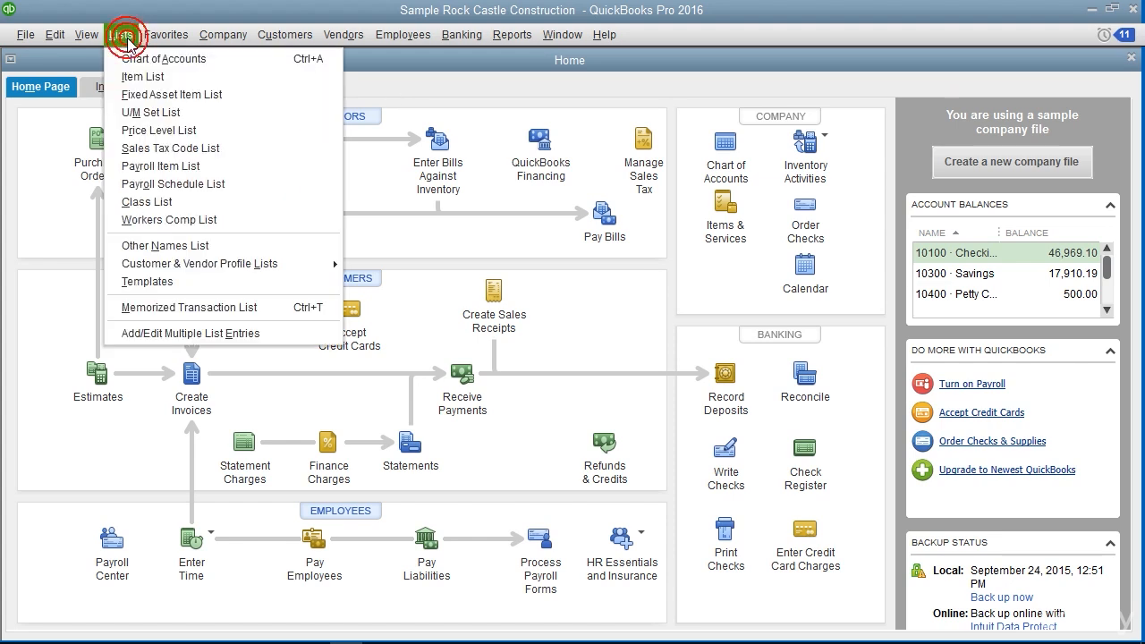
{"action": "left_click", "coordinate": [139, 78]}
{"action": "scroll", "coordinate": [242, 255], "scroll_direction": "down", "scroll_amount": 10}
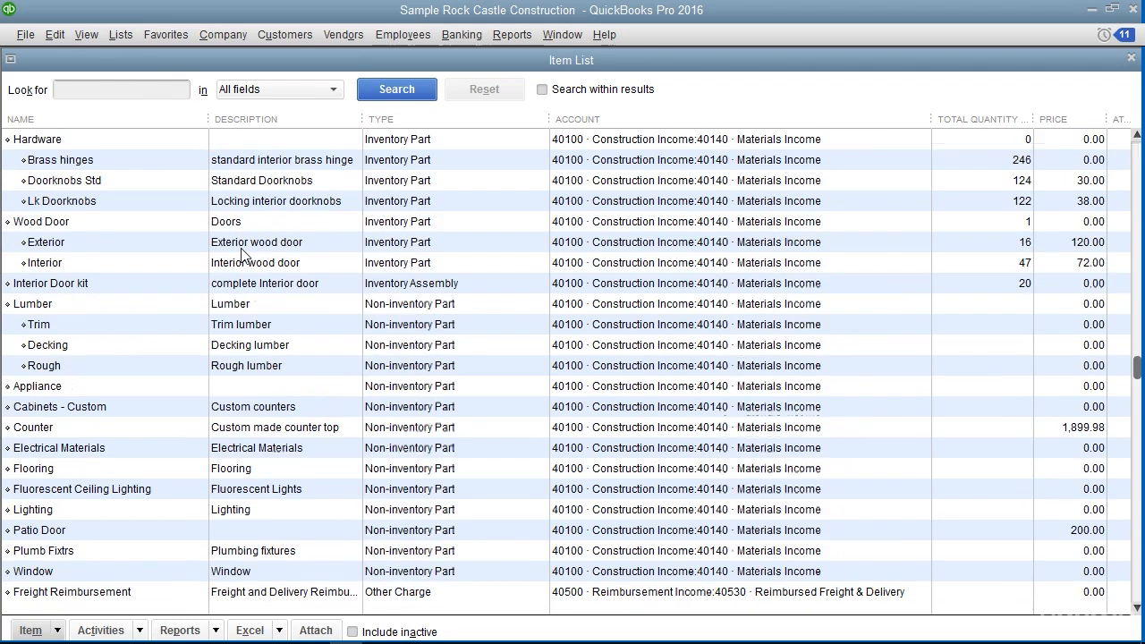
{"action": "scroll", "coordinate": [241, 255], "scroll_direction": "down", "scroll_amount": 8}
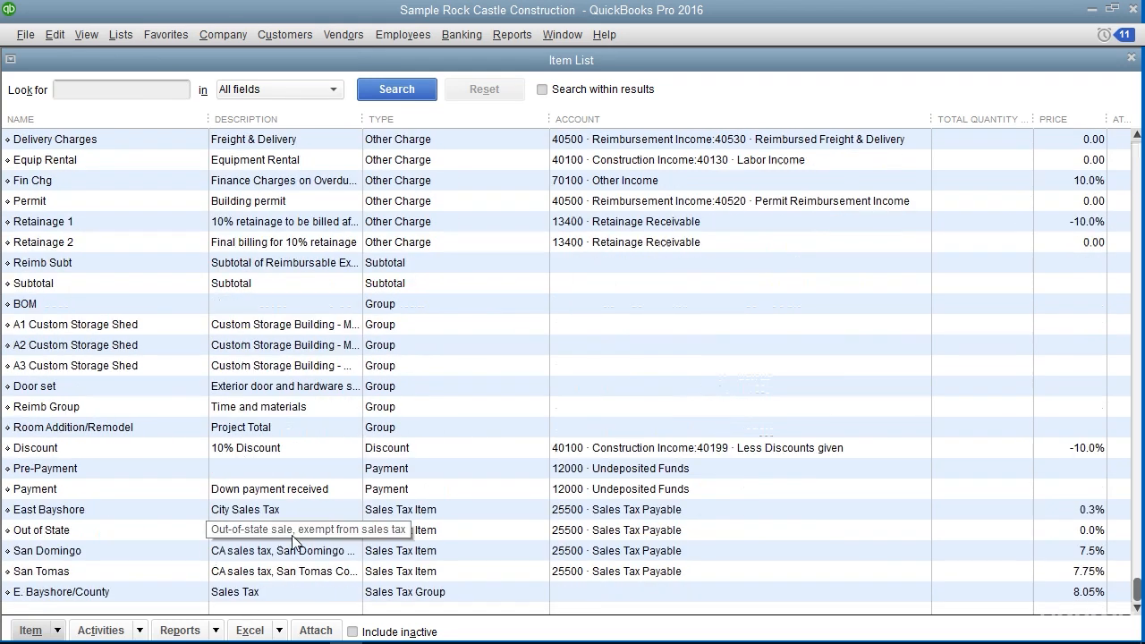
{"action": "left_click", "coordinate": [291, 534]}
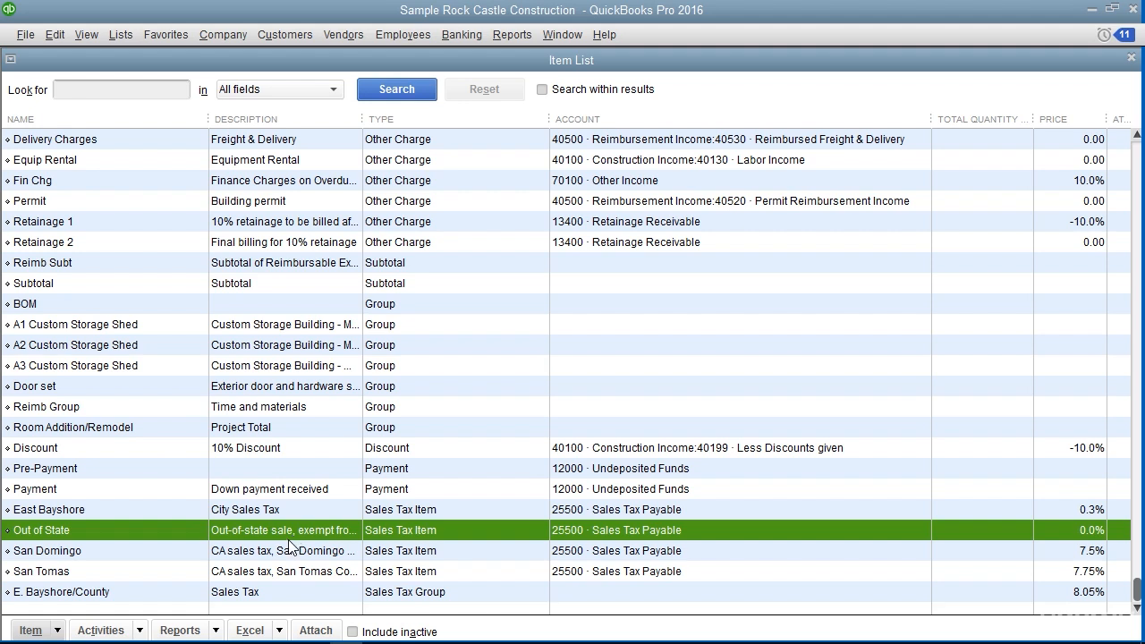
Create a new item of type Sales Tax Item and name it San Miguel
{"action": "left_click", "coordinate": [55, 630]}
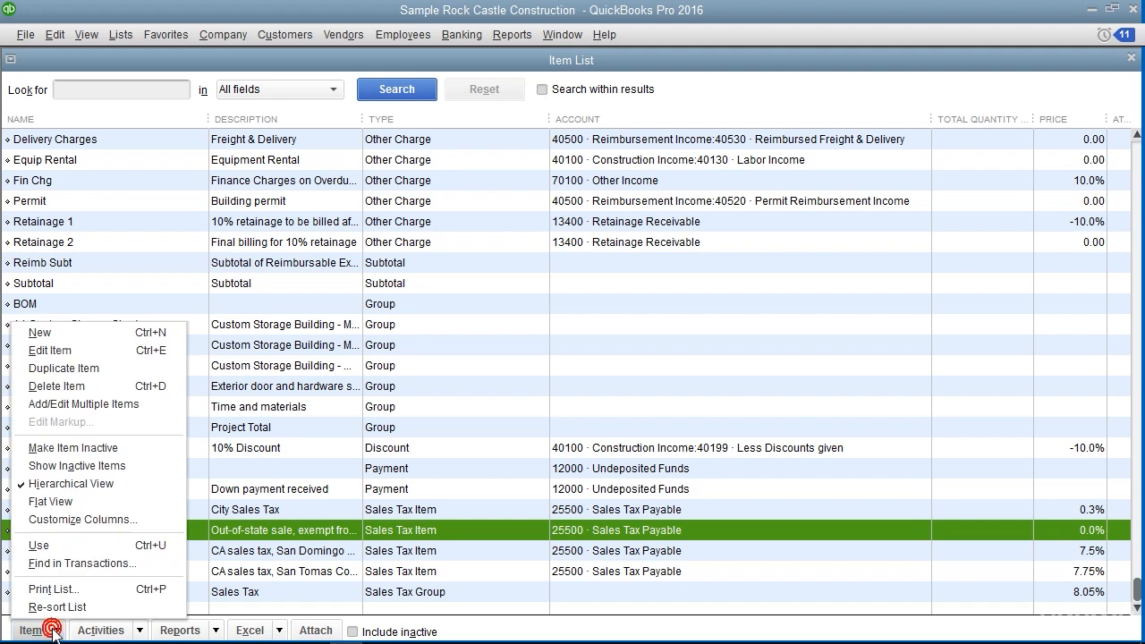
{"action": "left_click", "coordinate": [71, 333]}
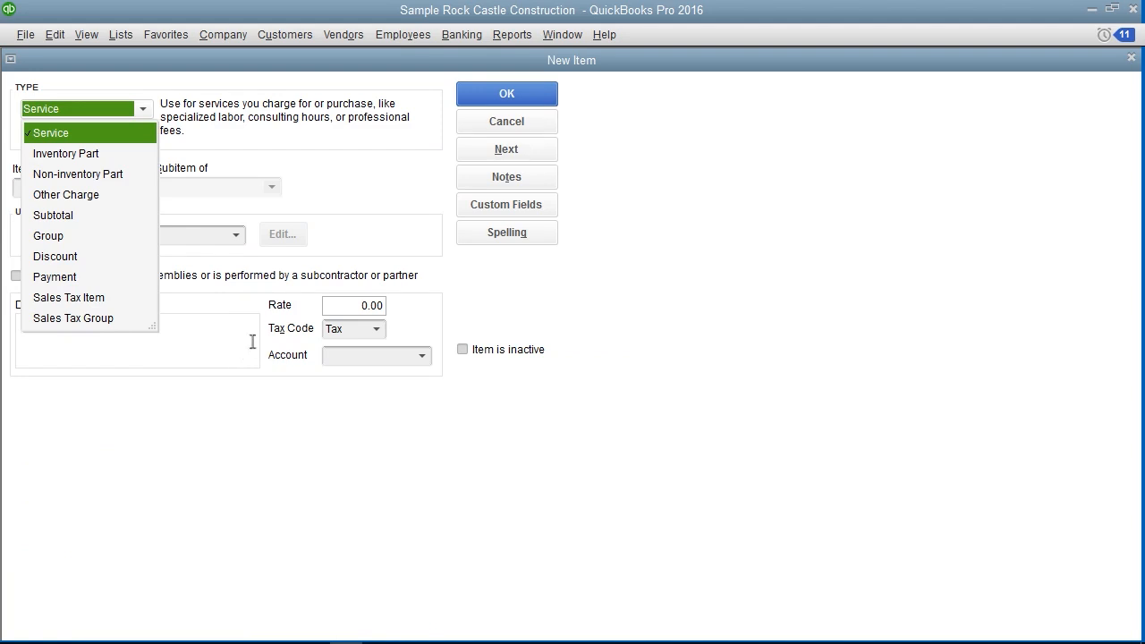
{"action": "left_click", "coordinate": [108, 297]}
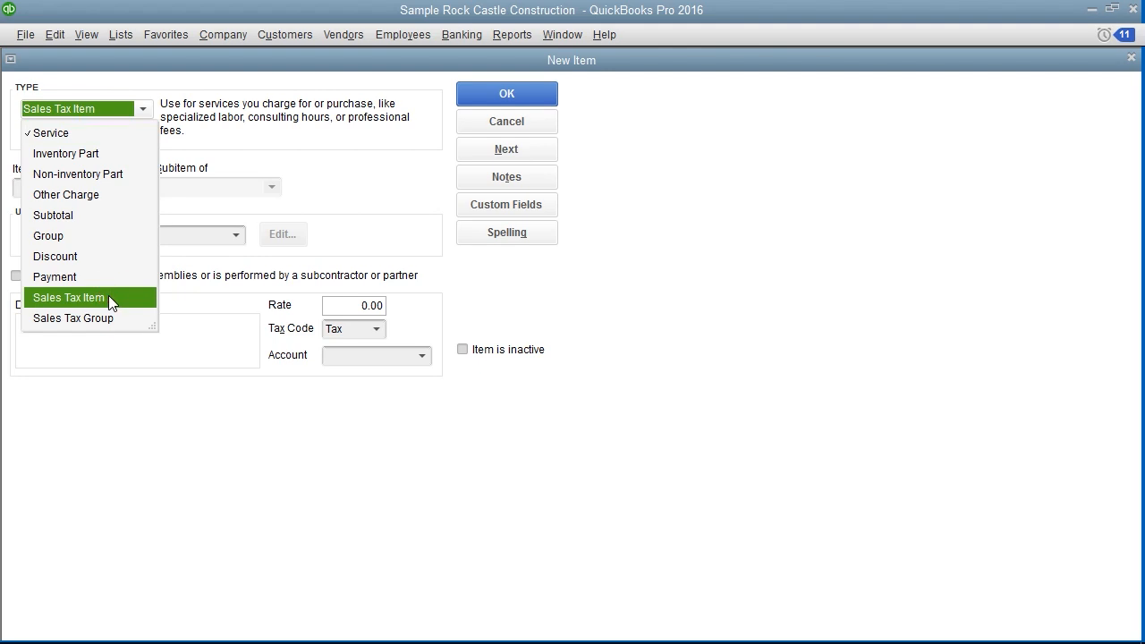
{"action": "left_click", "coordinate": [108, 296]}
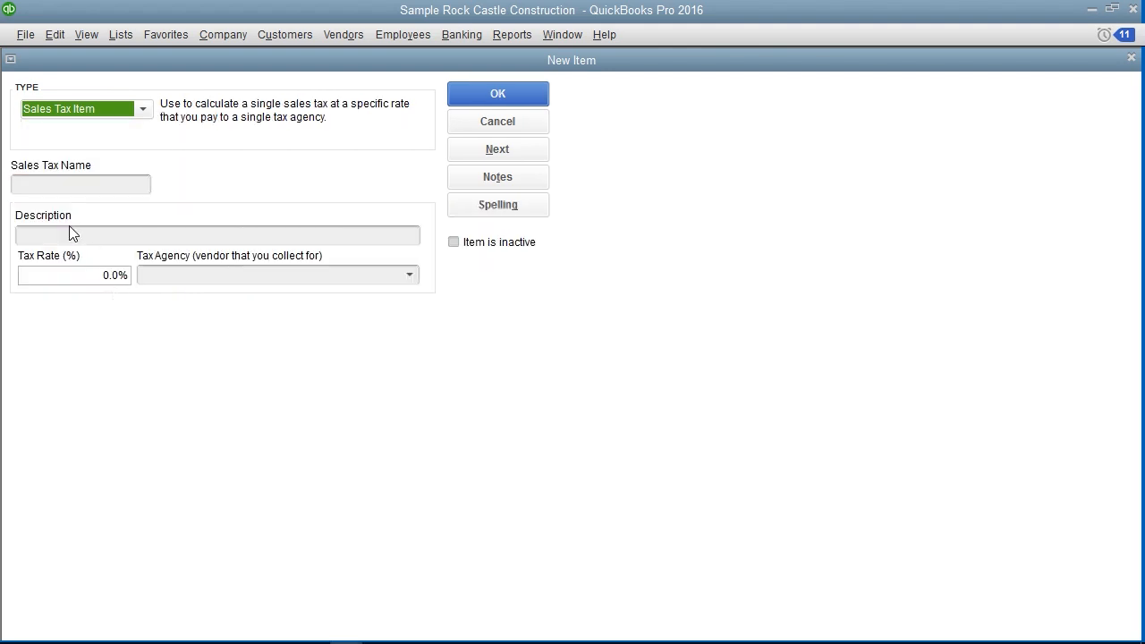
{"action": "left_click", "coordinate": [58, 185]}
{"action": "type", "text": "San Miguel"}
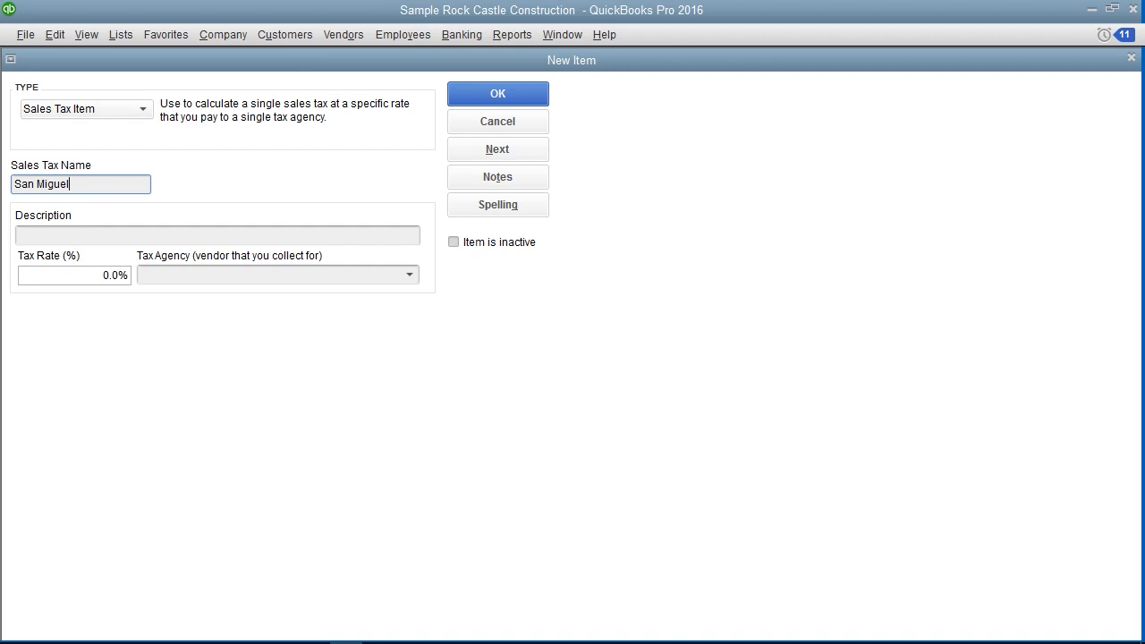
Describe the item as "CA sales tax, San Miguel County", set the rate to 7.5% and the agency to State Board of Equalization, and save it
{"action": "left_click", "coordinate": [56, 235]}
{"action": "type", "text": "CA sales tax, San Miguel County"}
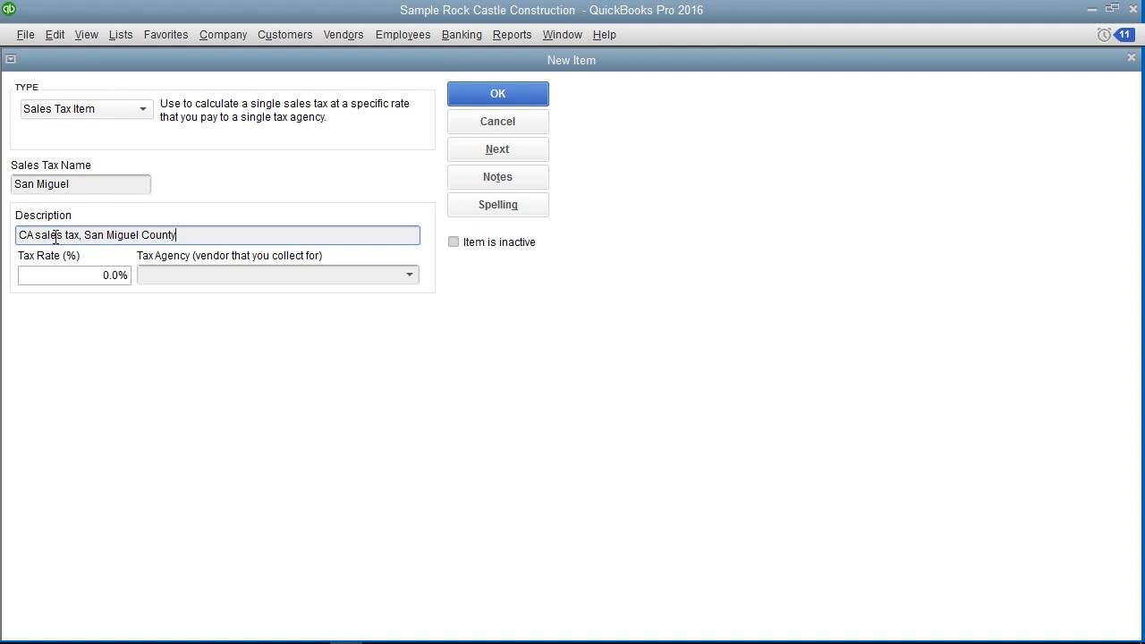
{"action": "left_click", "coordinate": [38, 274]}
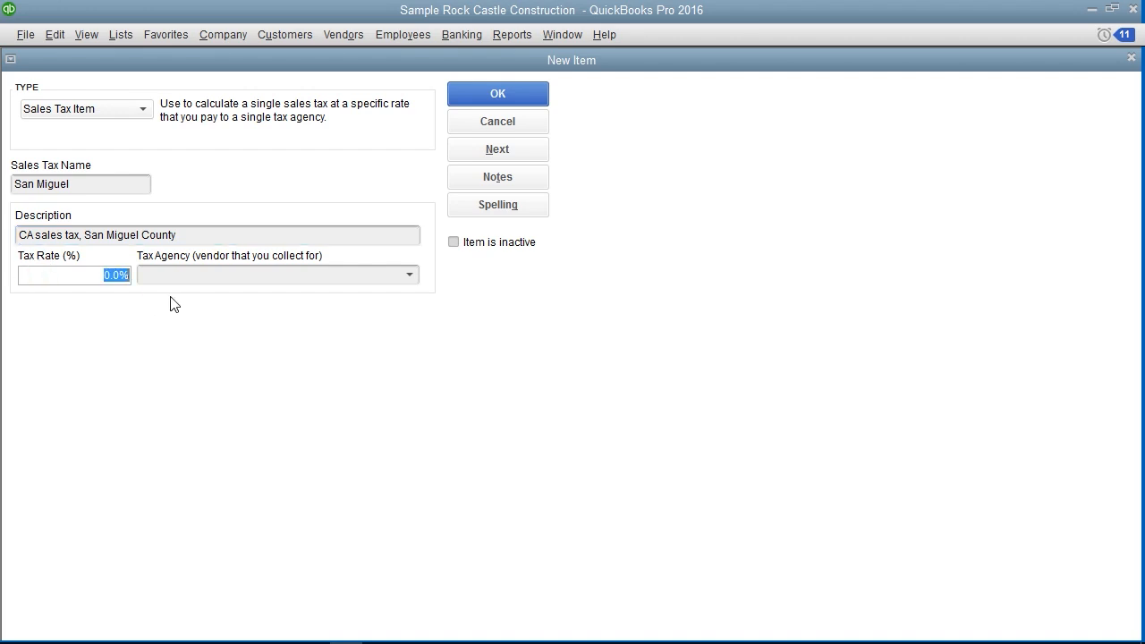
{"action": "type", "text": "7.5"}
{"action": "left_click", "coordinate": [216, 274]}
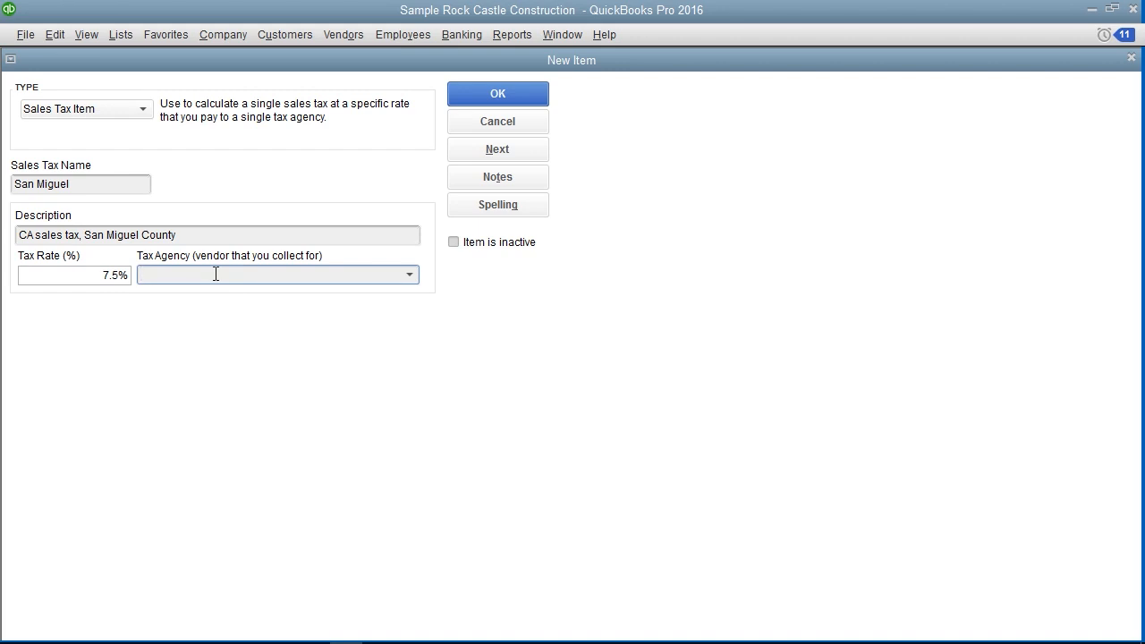
{"action": "type", "text": "State Board of Equalization"}
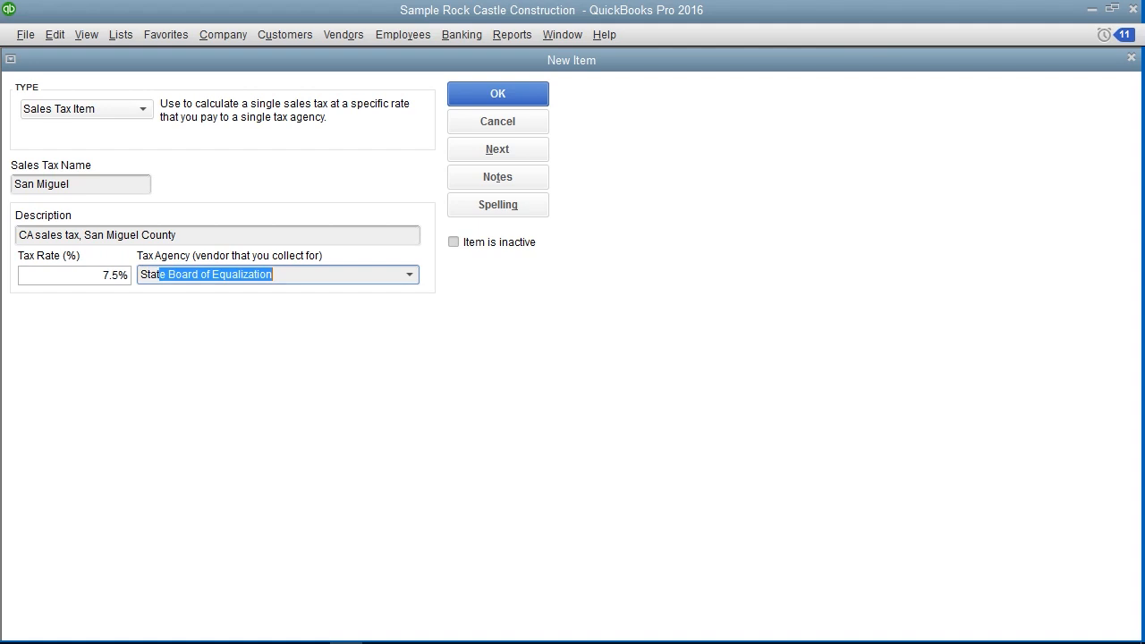
{"action": "key", "text": "Tab"}
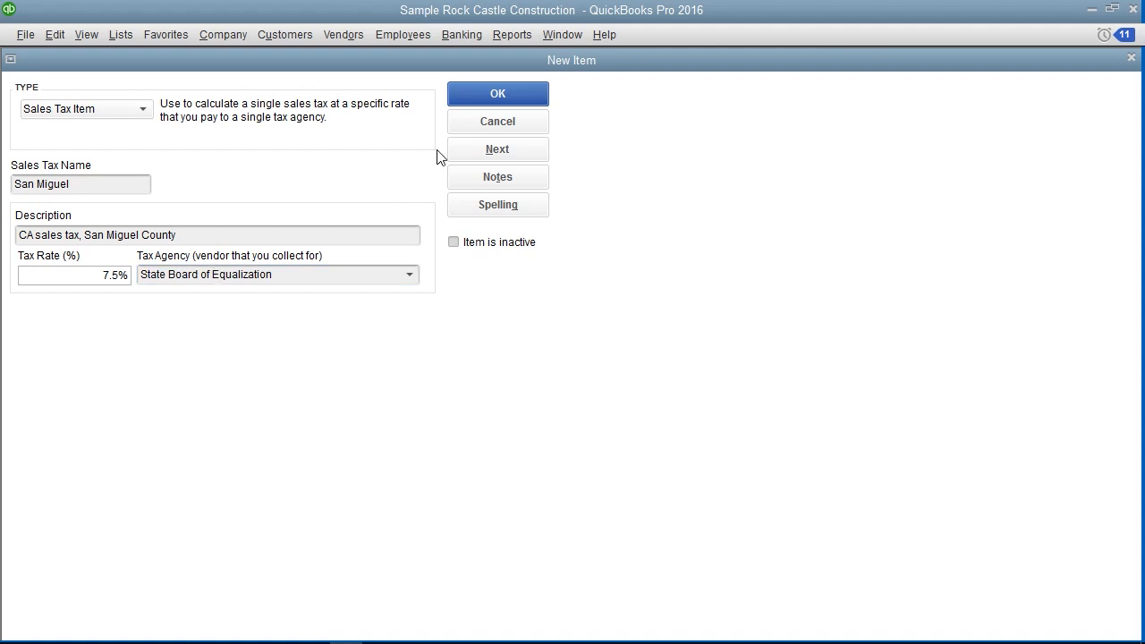
{"action": "left_click", "coordinate": [471, 97]}
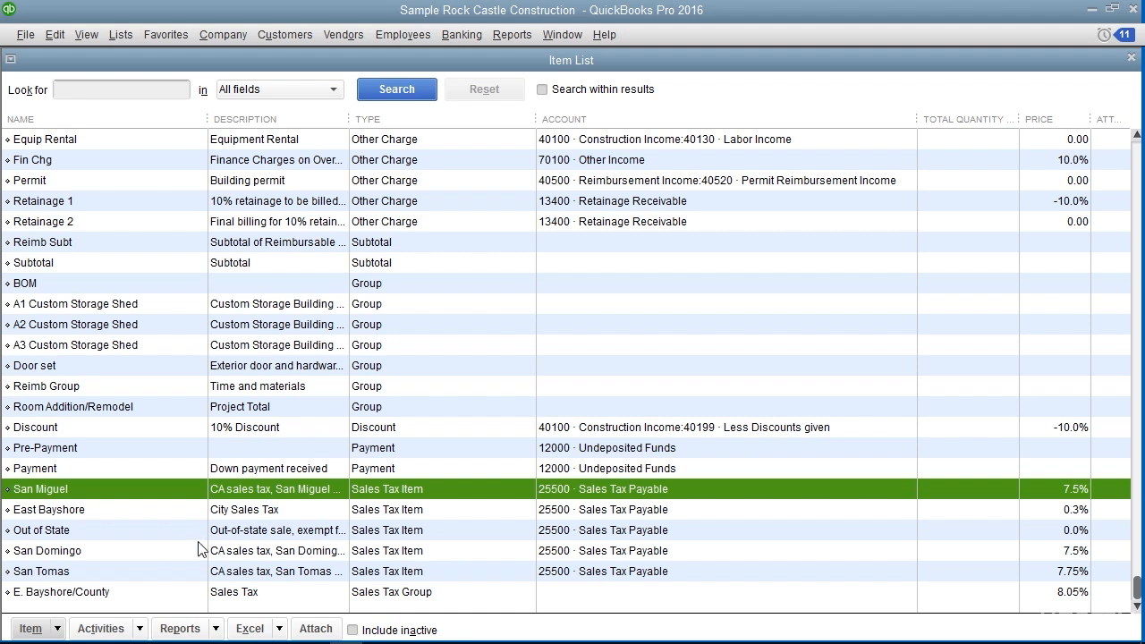
Open the E. Bayshore/County sales tax group to review its tax items, and close it without saving
{"action": "left_click", "coordinate": [256, 592]}
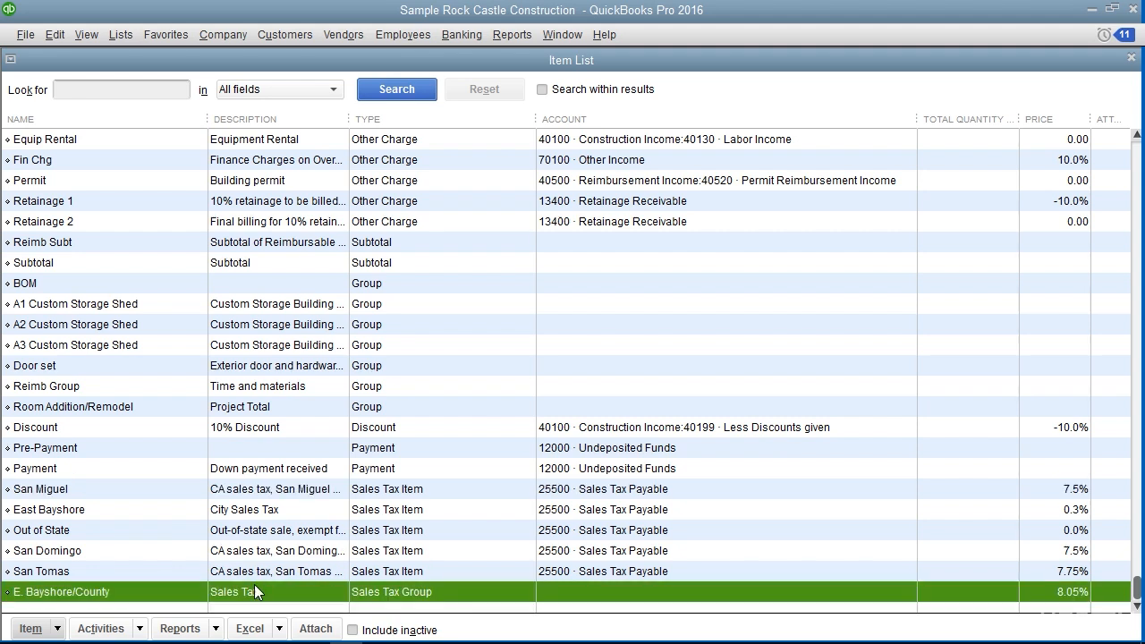
{"action": "double_click", "coordinate": [254, 584]}
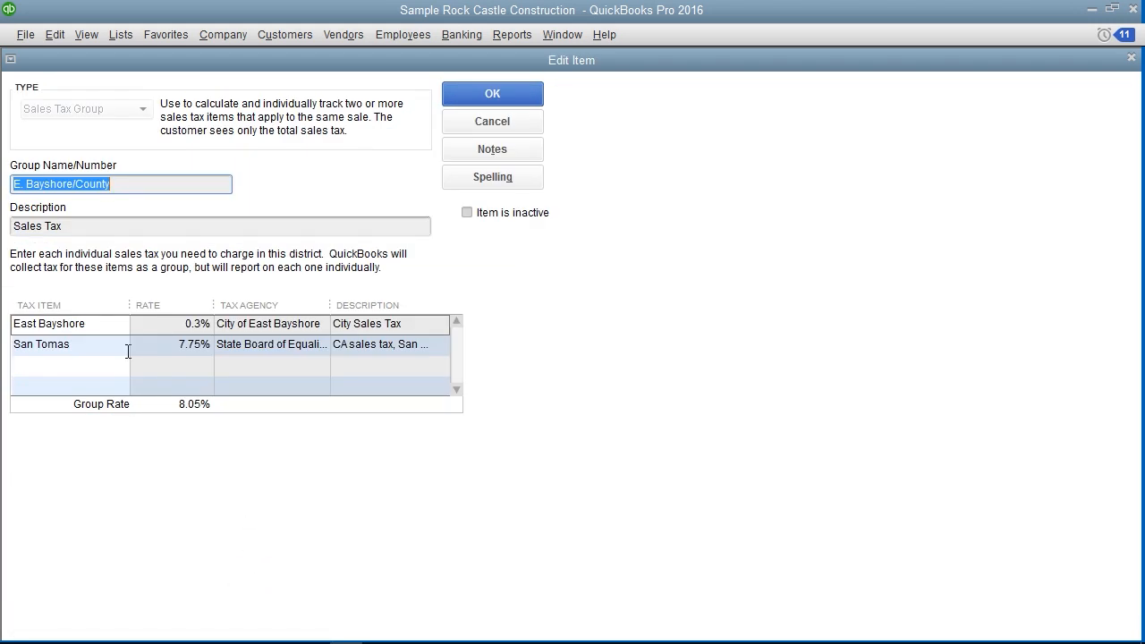
{"action": "left_click", "coordinate": [106, 225]}
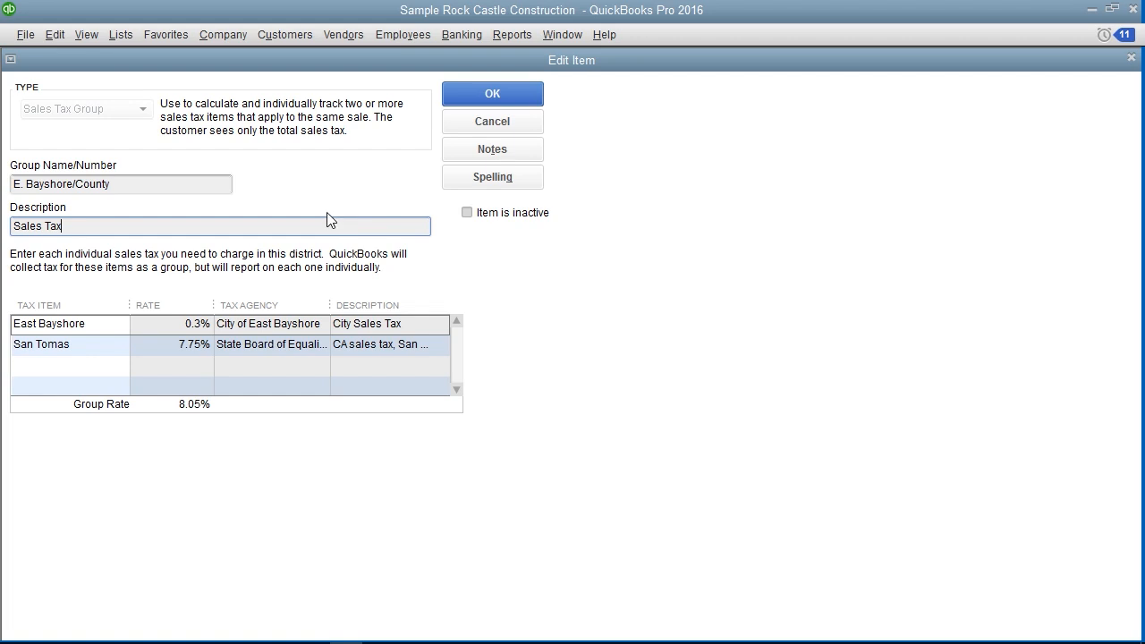
{"action": "left_click", "coordinate": [476, 129]}
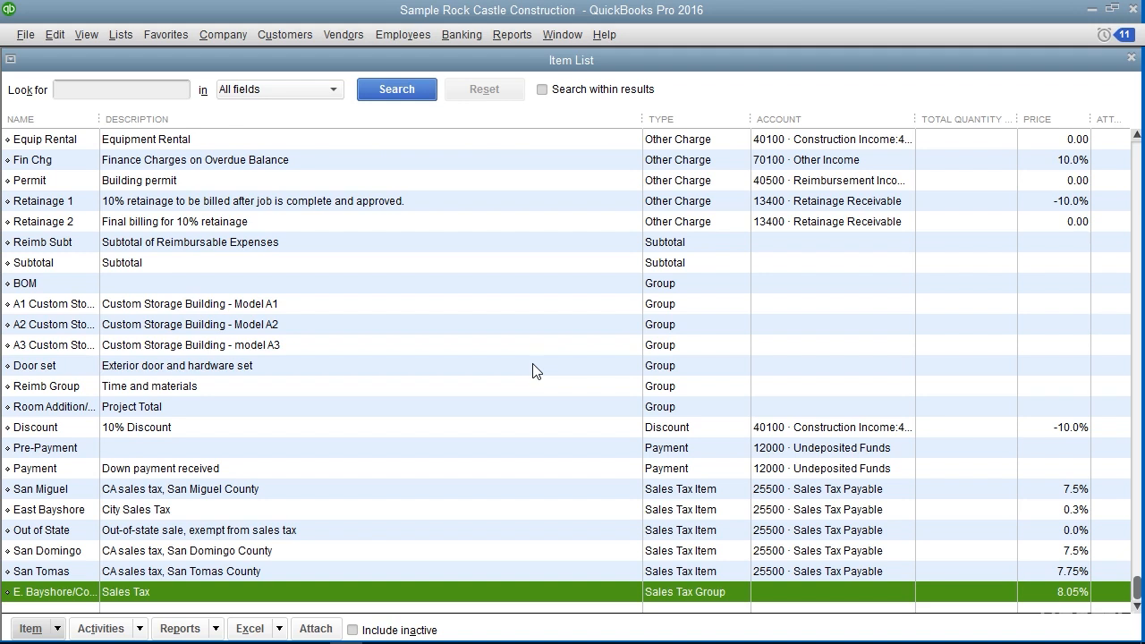
Start a new item of type Sales Tax Group from the Item List
{"action": "left_click", "coordinate": [131, 35]}
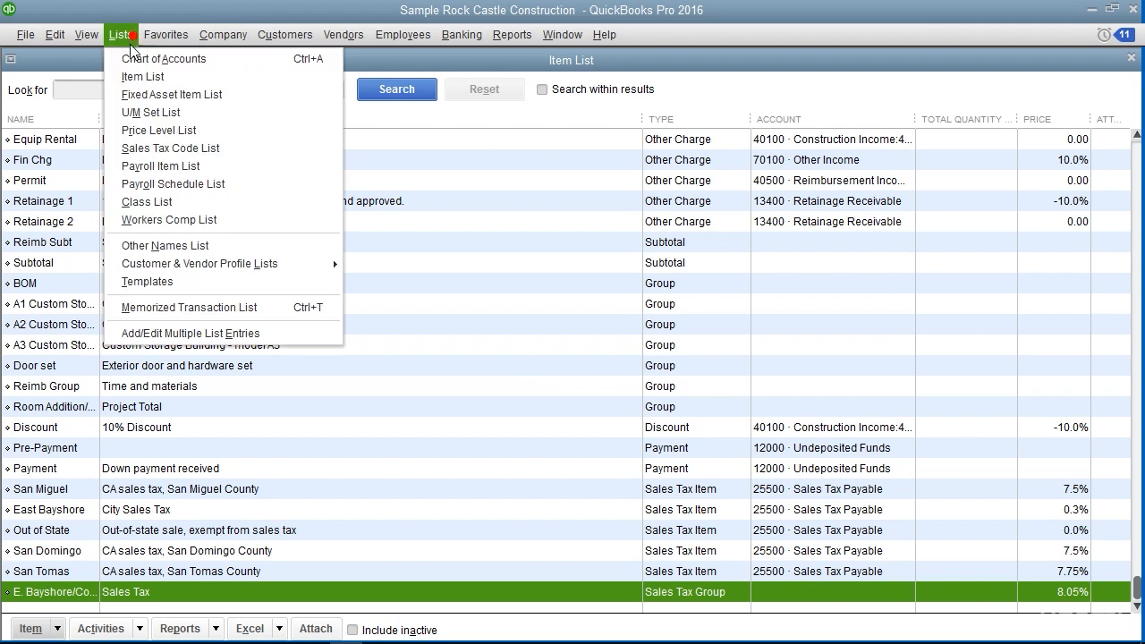
{"action": "left_click", "coordinate": [131, 77]}
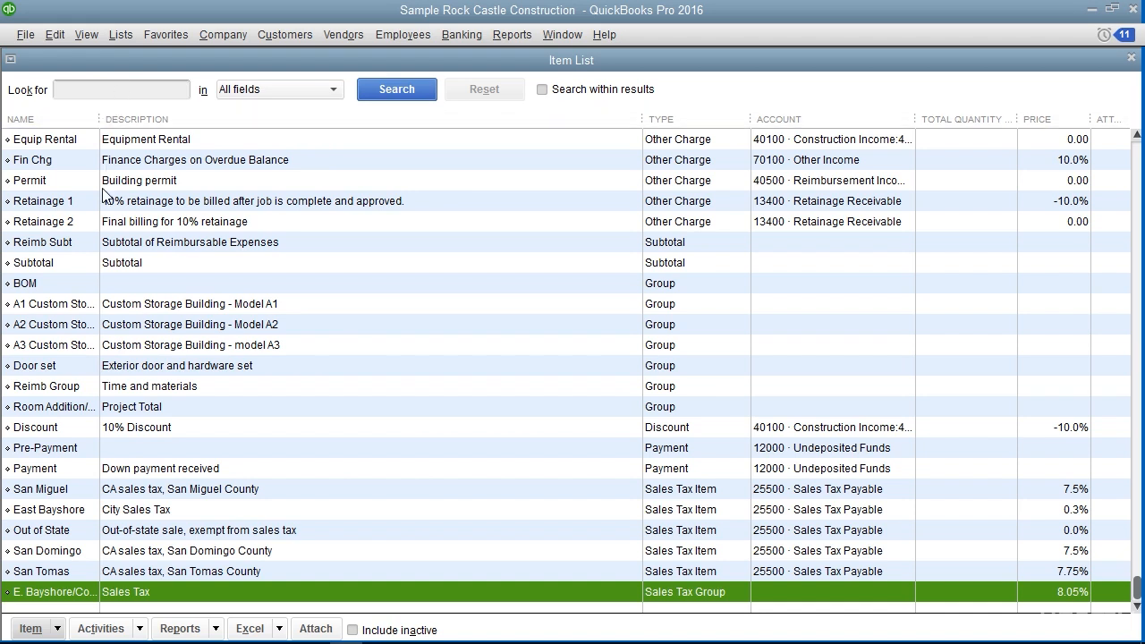
{"action": "left_click", "coordinate": [38, 629]}
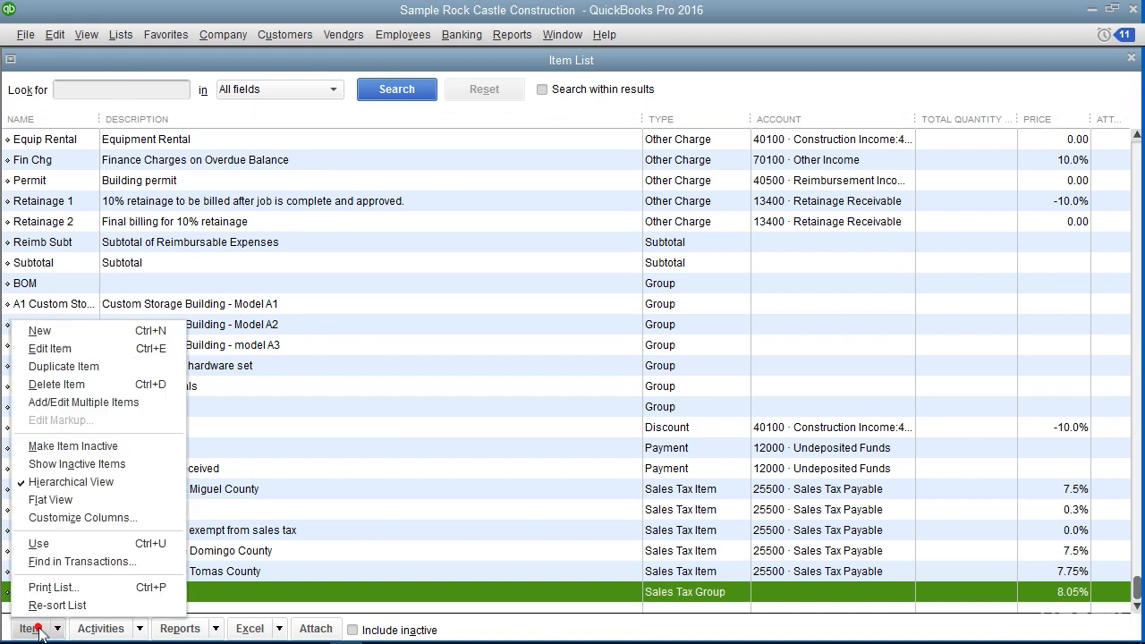
{"action": "left_click", "coordinate": [92, 333]}
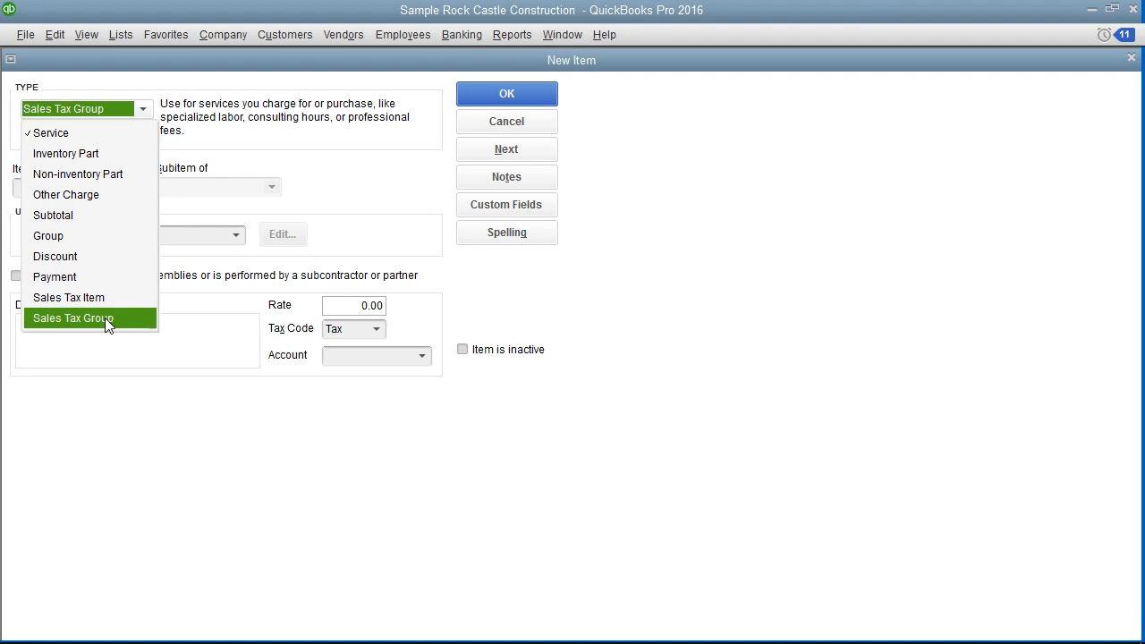
{"action": "left_click", "coordinate": [107, 322]}
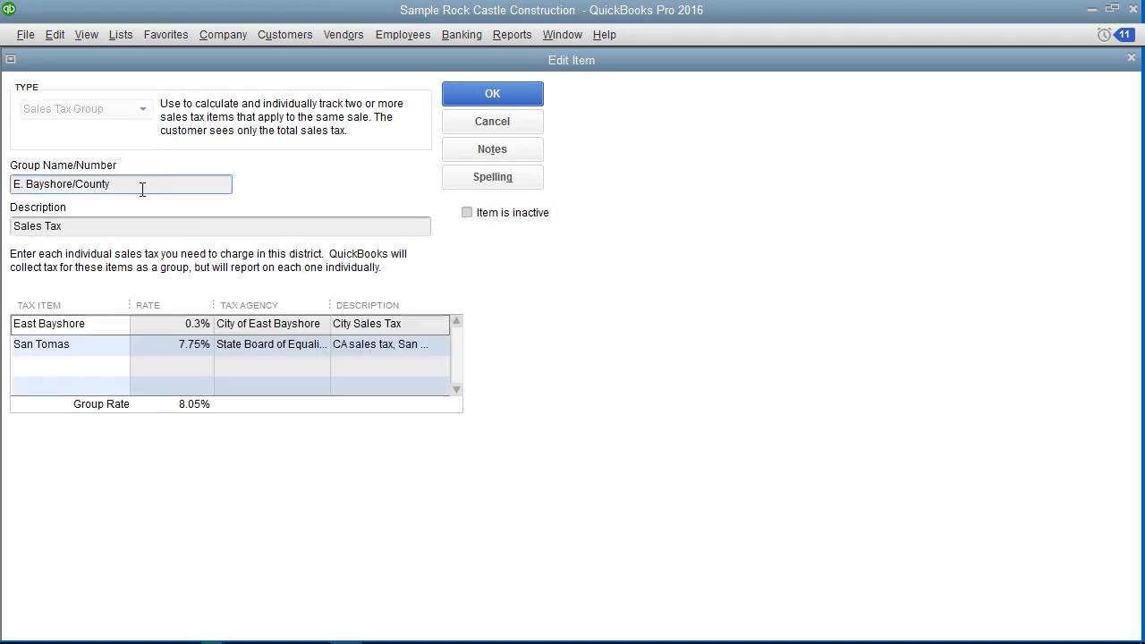
Choose East Bayshore and San Tomas as the E. Bayshore/County group's tax items, save the group and close the Item List
{"action": "left_click", "coordinate": [145, 184]}
{"action": "left_click", "coordinate": [104, 227]}
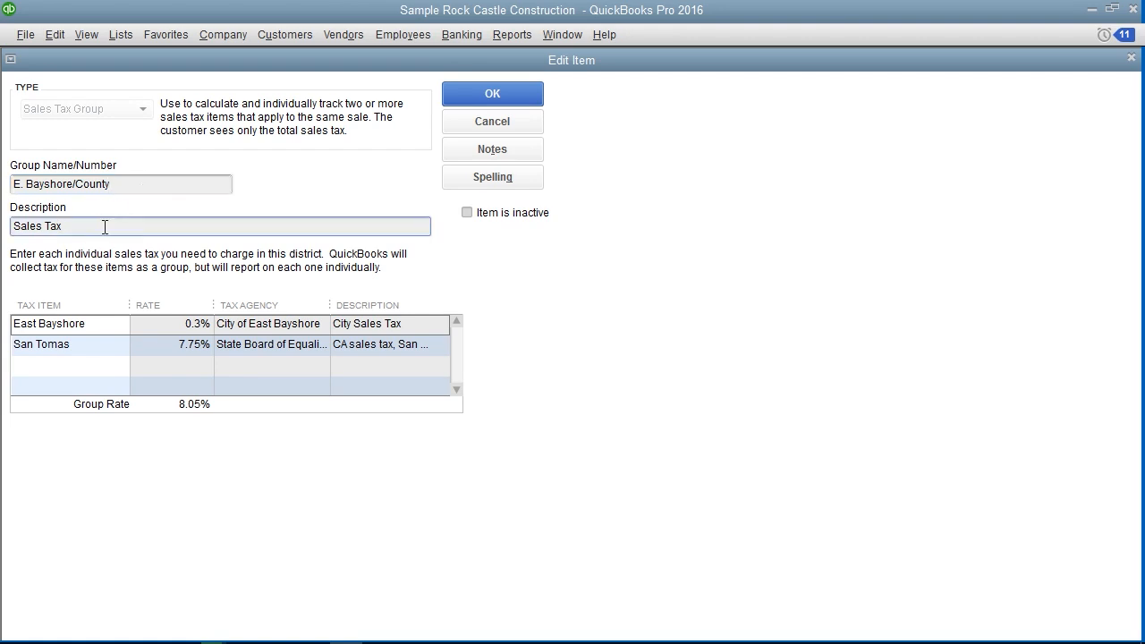
{"action": "left_click", "coordinate": [108, 328]}
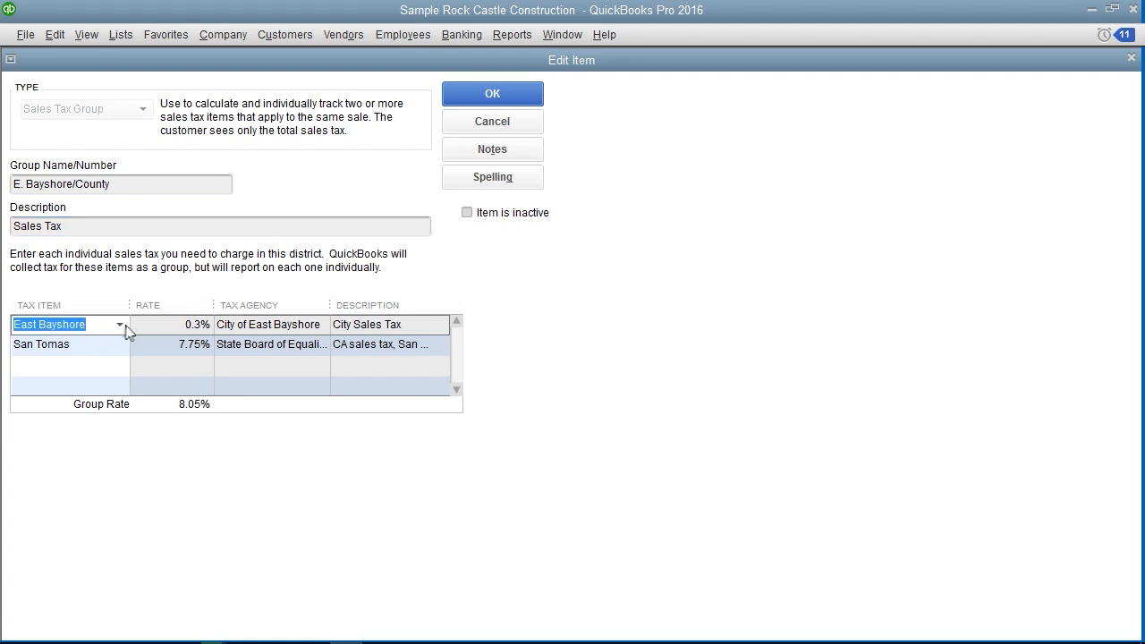
{"action": "left_click", "coordinate": [120, 325]}
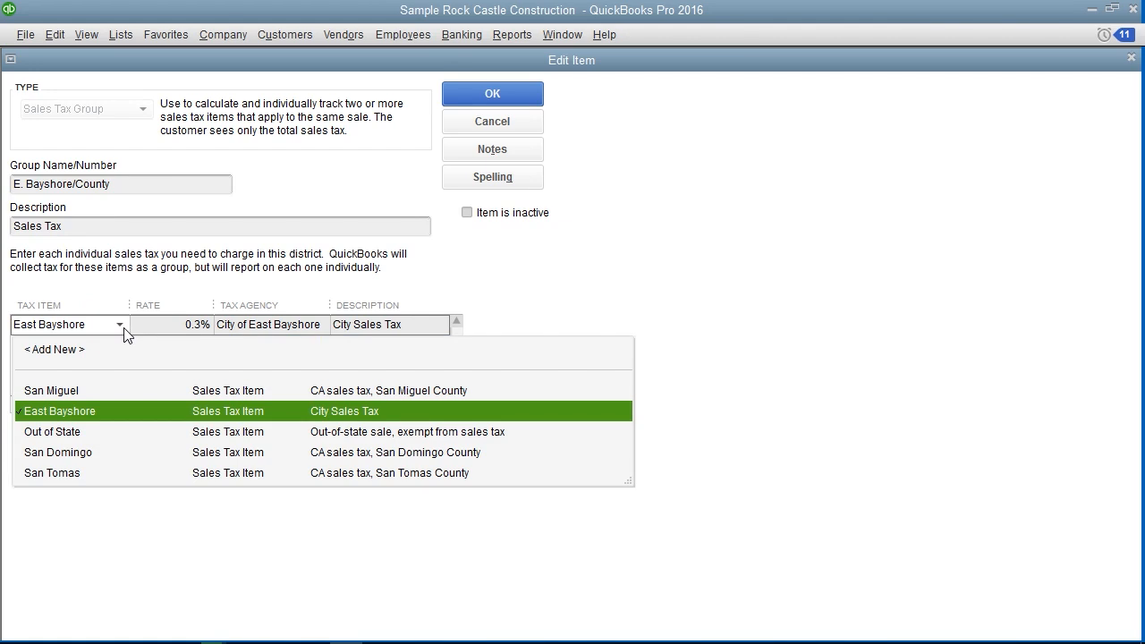
{"action": "left_click", "coordinate": [73, 407]}
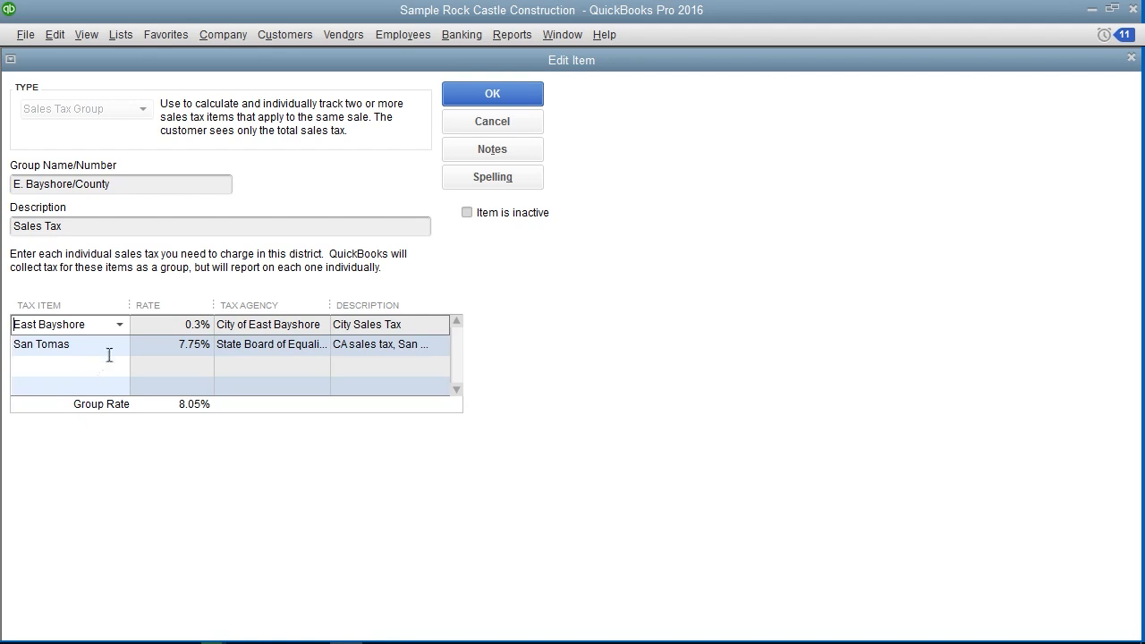
{"action": "left_click", "coordinate": [120, 345]}
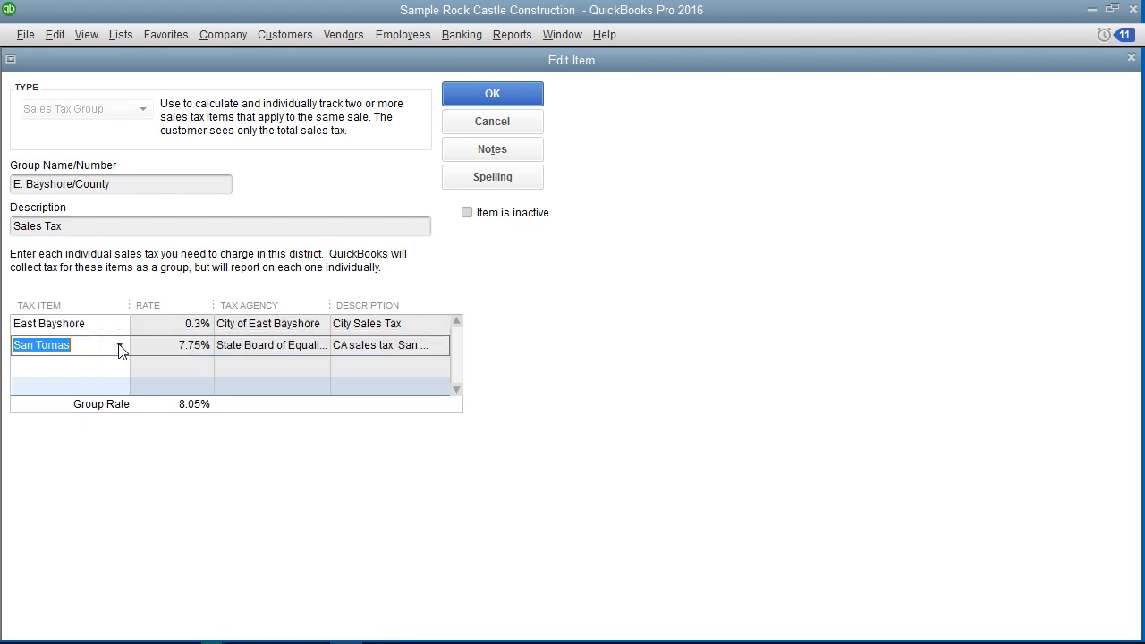
{"action": "left_click", "coordinate": [120, 349]}
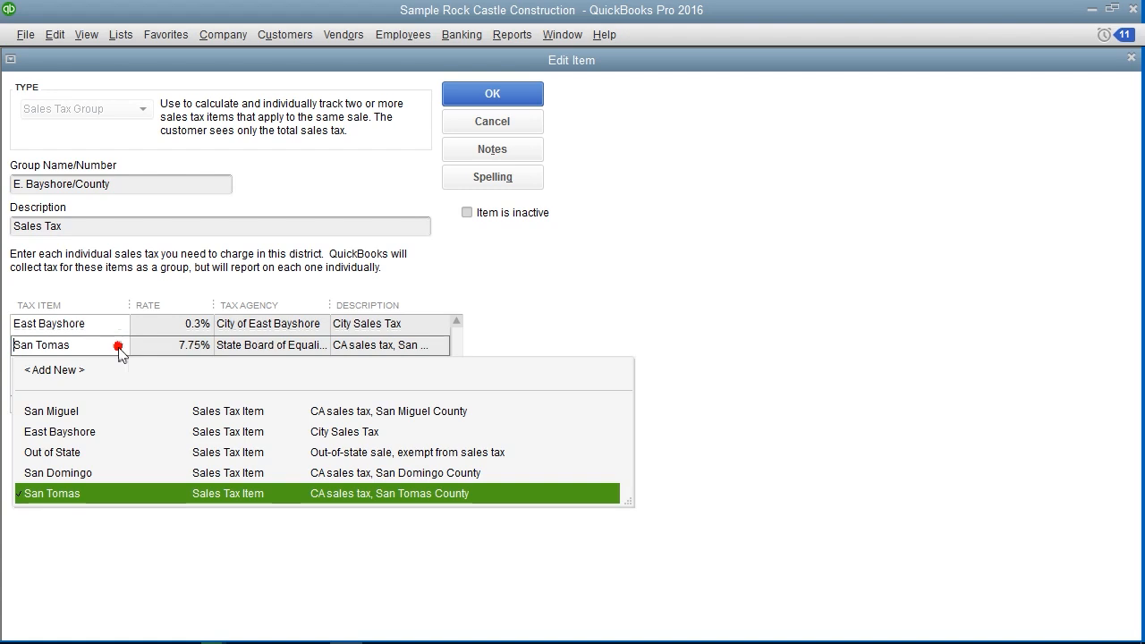
{"action": "left_click", "coordinate": [97, 494]}
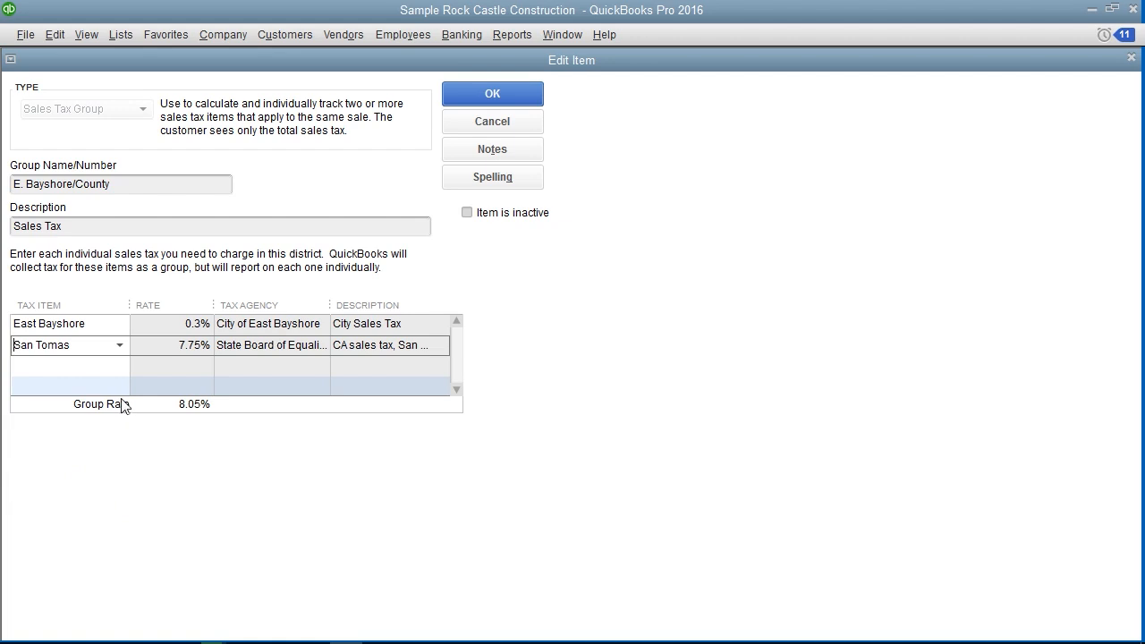
{"action": "left_click", "coordinate": [476, 96]}
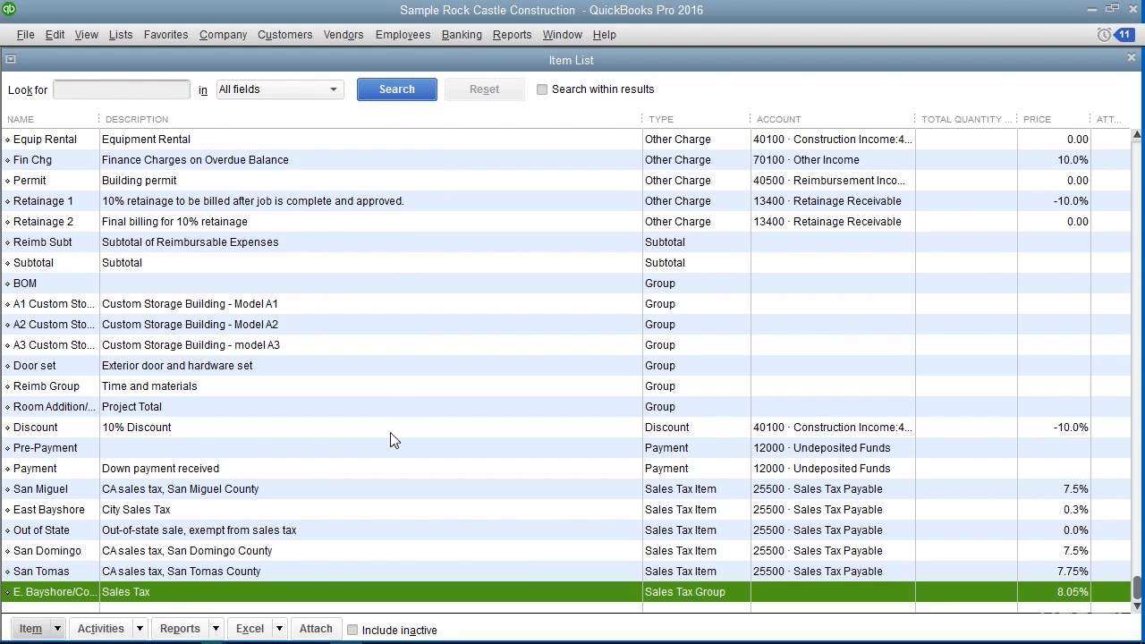
{"action": "key", "text": "Escape"}
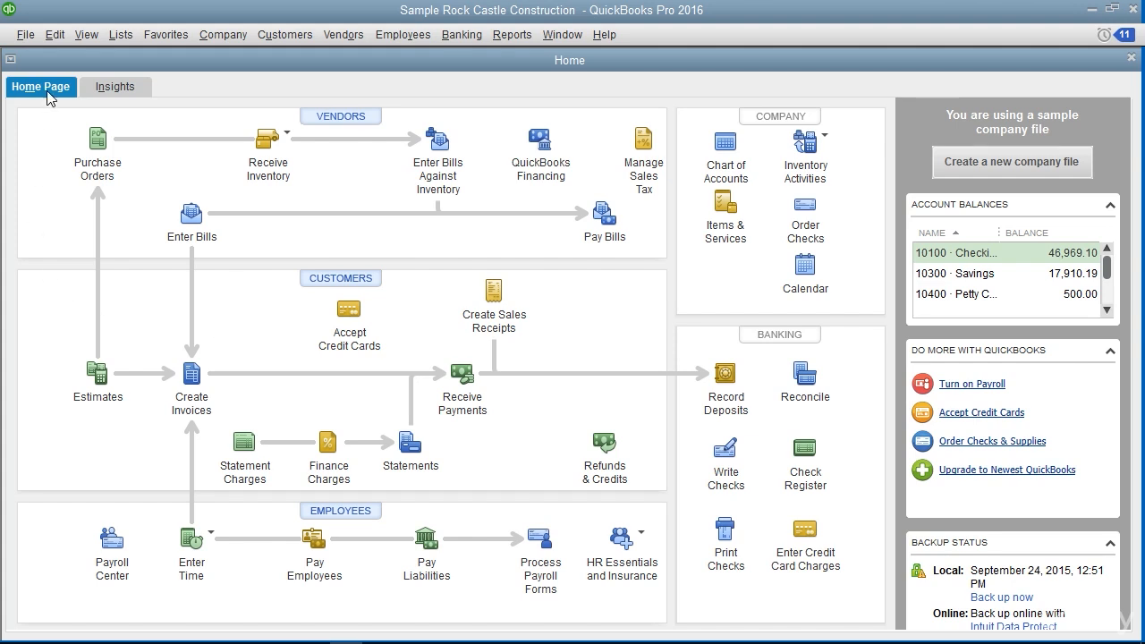
Review the company preferences for Sales Tax, including the choices for the most common sales tax item, and close the preferences
{"action": "left_click", "coordinate": [55, 34]}
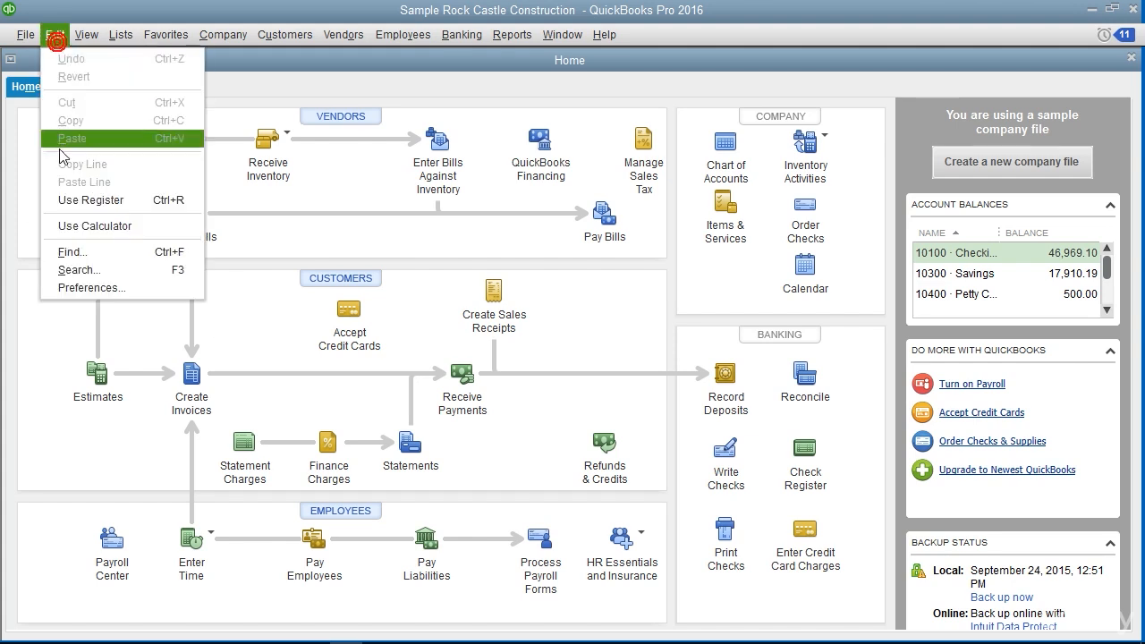
{"action": "left_click", "coordinate": [89, 287]}
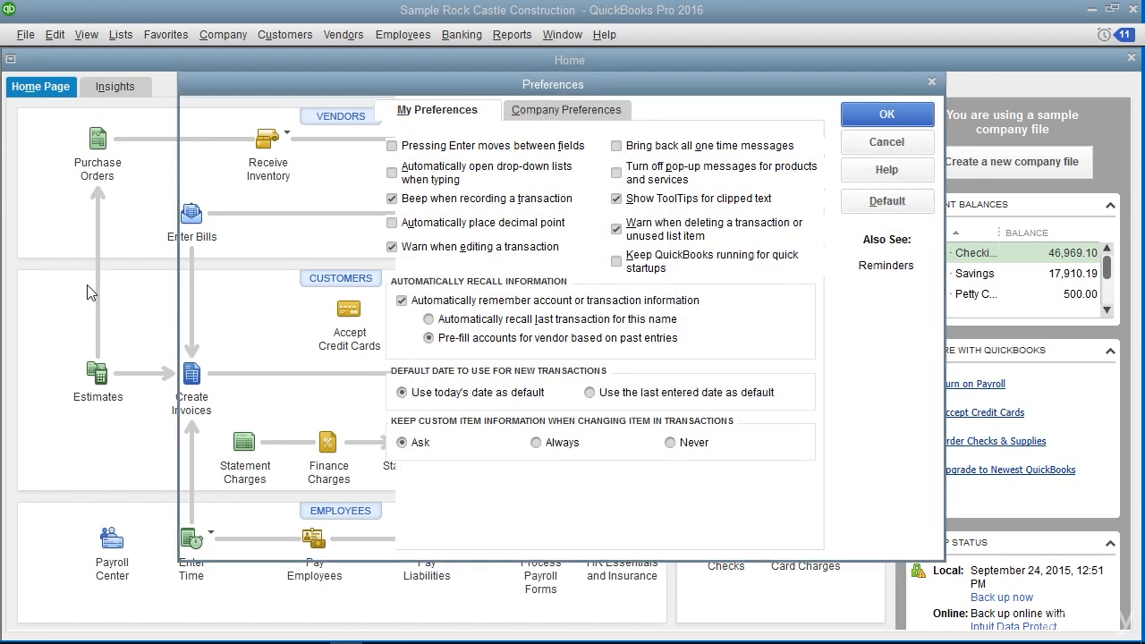
{"action": "mouse_move", "coordinate": [361, 86]}
{"action": "left_mouse_down"}
{"action": "mouse_move", "coordinate": [300, 218]}
{"action": "mouse_move", "coordinate": [348, 85]}
{"action": "left_mouse_up"}
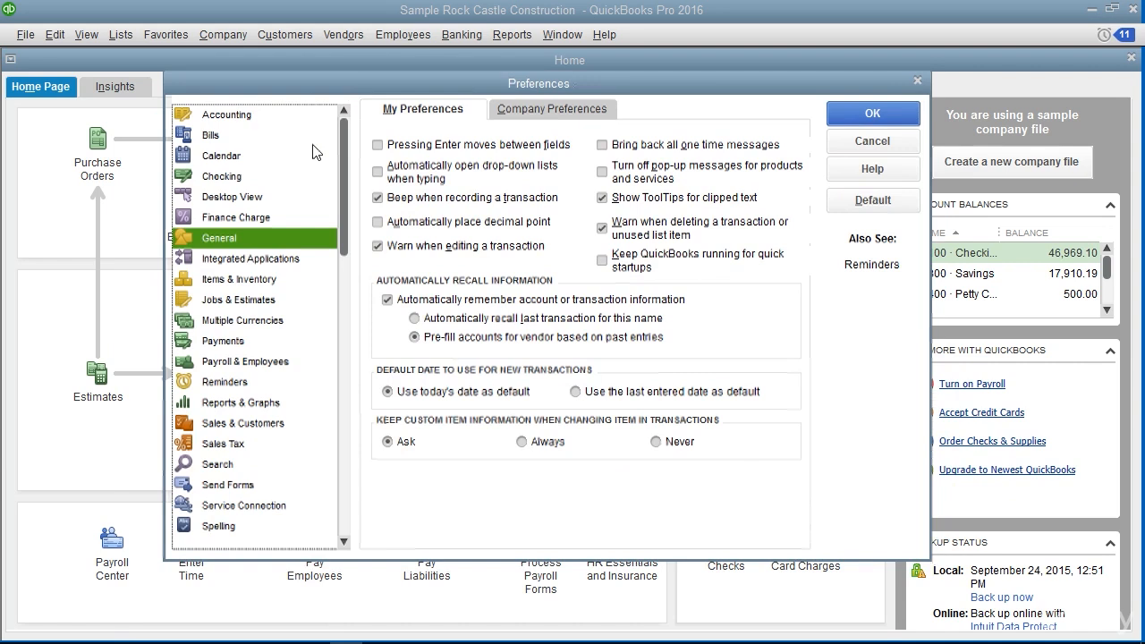
{"action": "left_click", "coordinate": [231, 446]}
{"action": "left_click", "coordinate": [552, 110]}
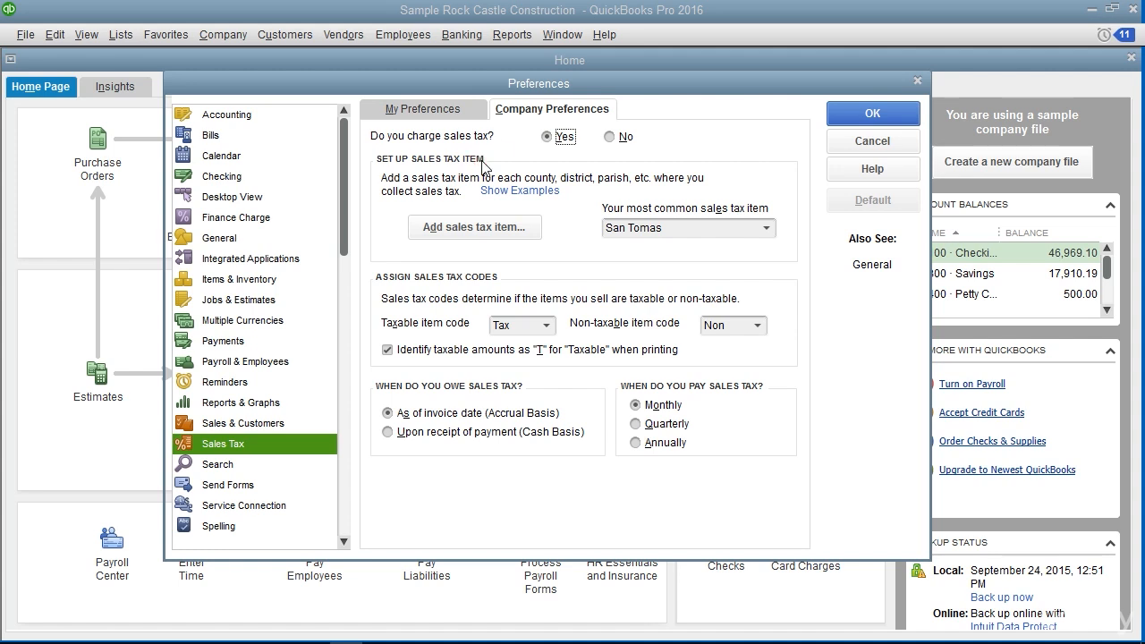
{"action": "left_click", "coordinate": [766, 229]}
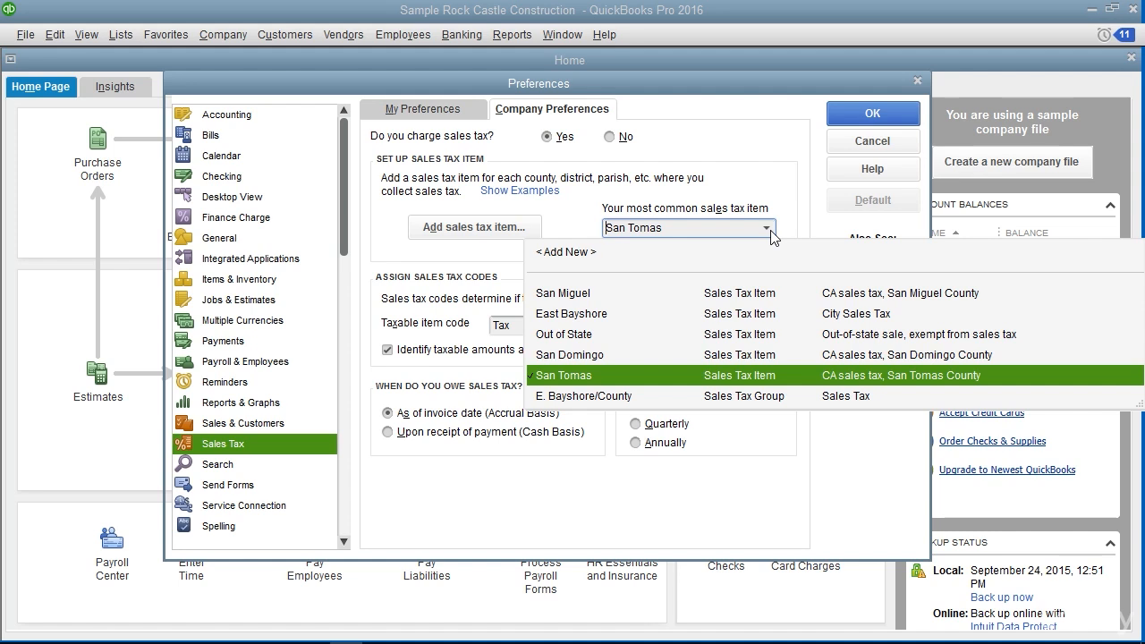
{"action": "left_click", "coordinate": [769, 229]}
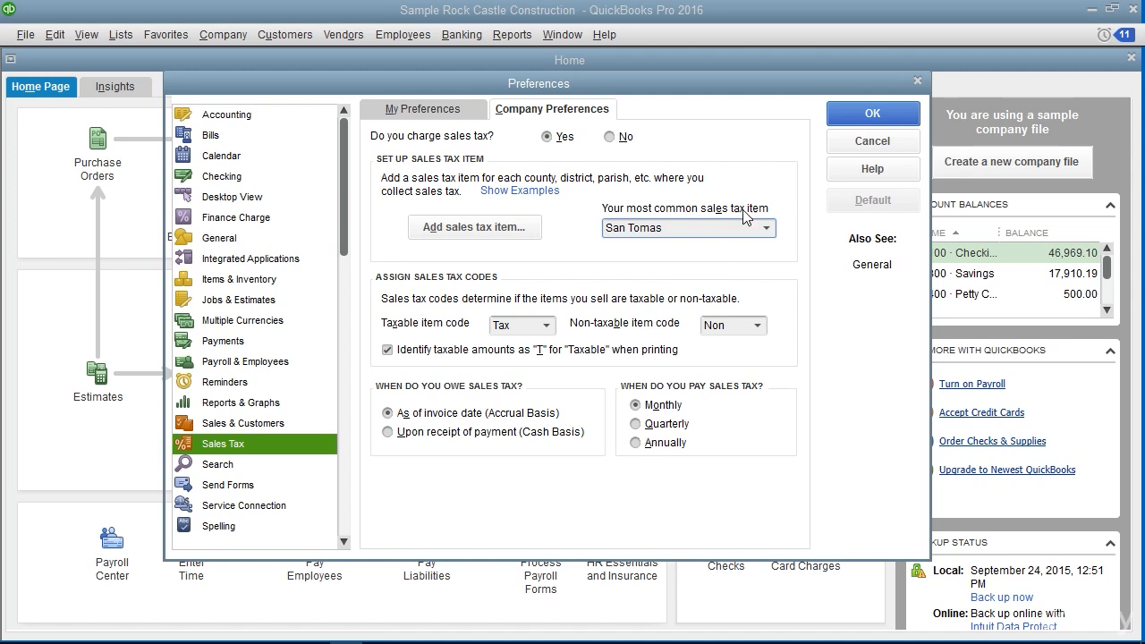
{"action": "left_click", "coordinate": [872, 115]}
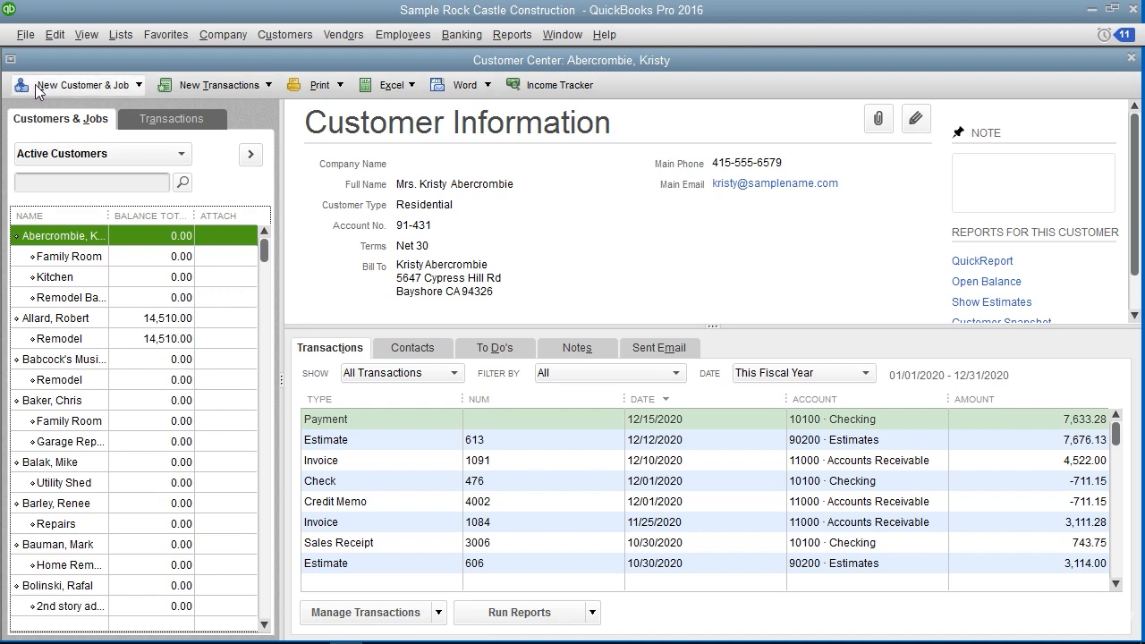
Open the first customer's record in the Customer Center, review the tax code and tax item choices in its sales tax settings, and close it
{"action": "left_click", "coordinate": [29, 119]}
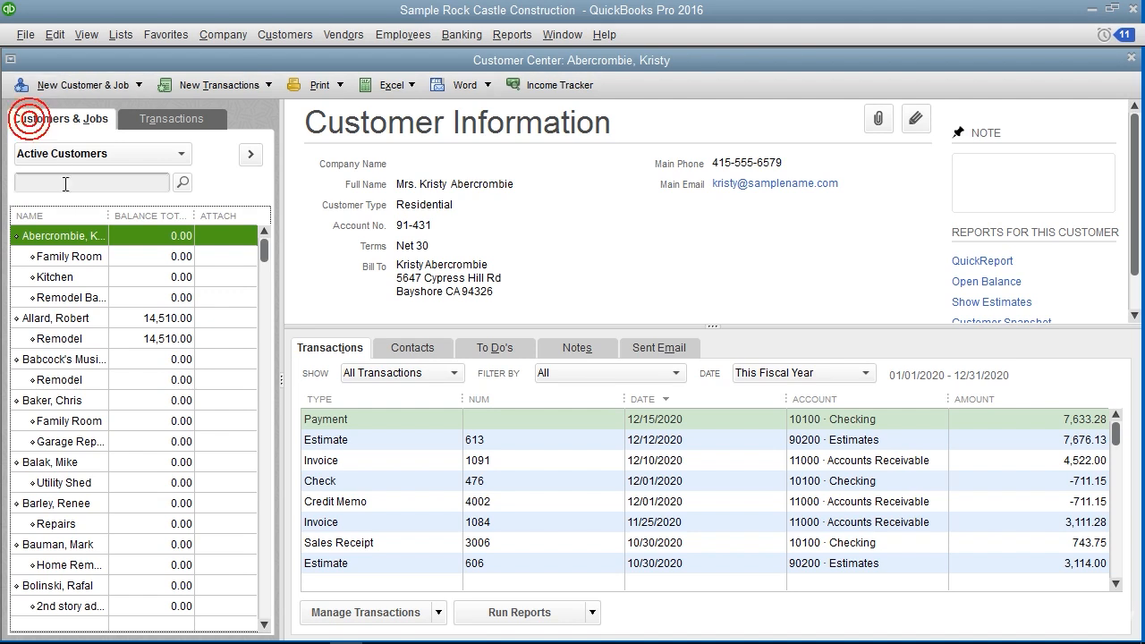
{"action": "double_click", "coordinate": [75, 237]}
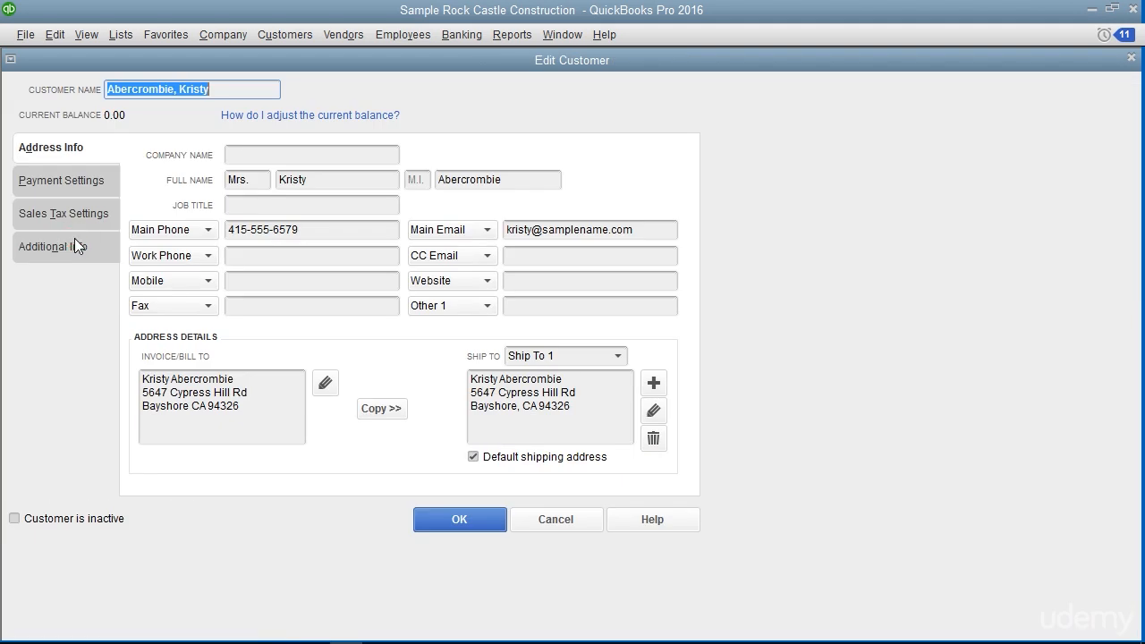
{"action": "left_click", "coordinate": [90, 215]}
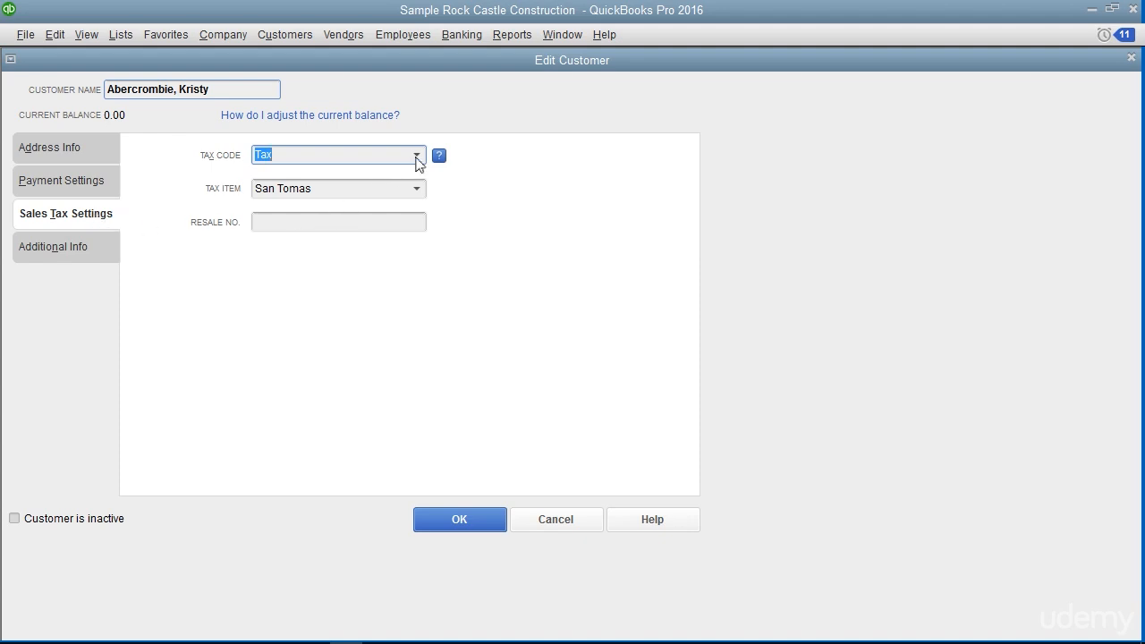
{"action": "left_click", "coordinate": [416, 158]}
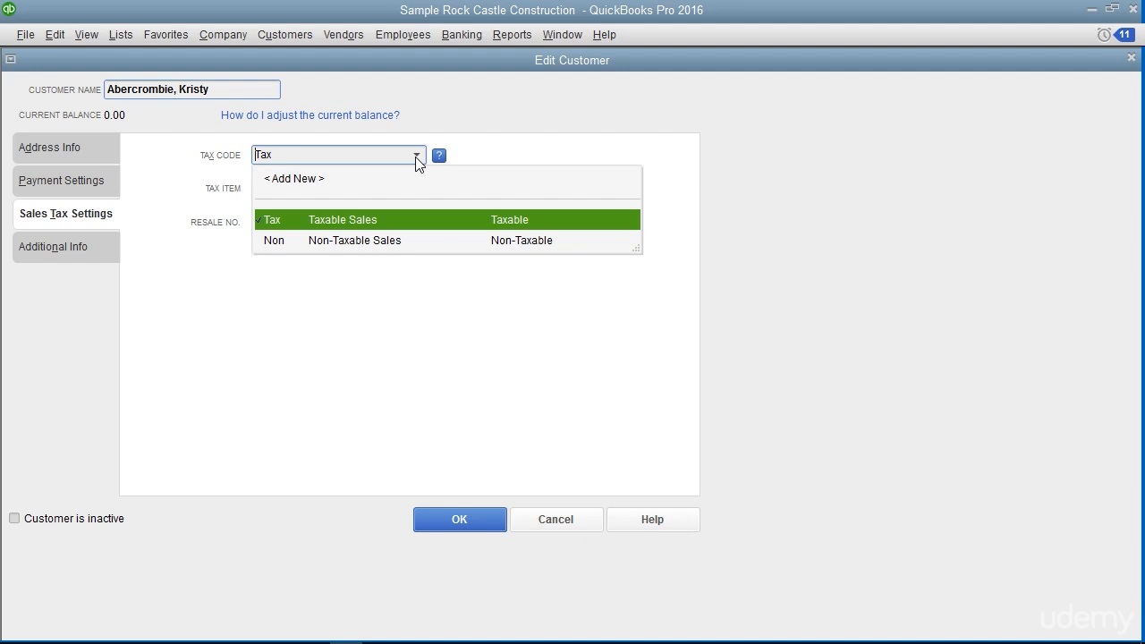
{"action": "left_click", "coordinate": [415, 156]}
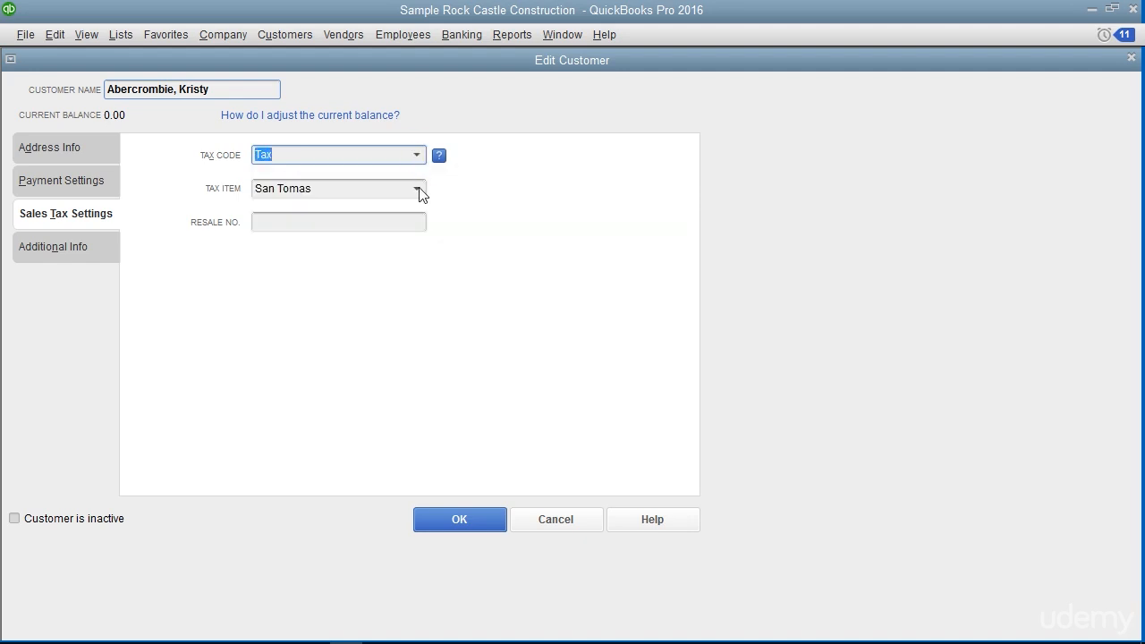
{"action": "left_click", "coordinate": [416, 190]}
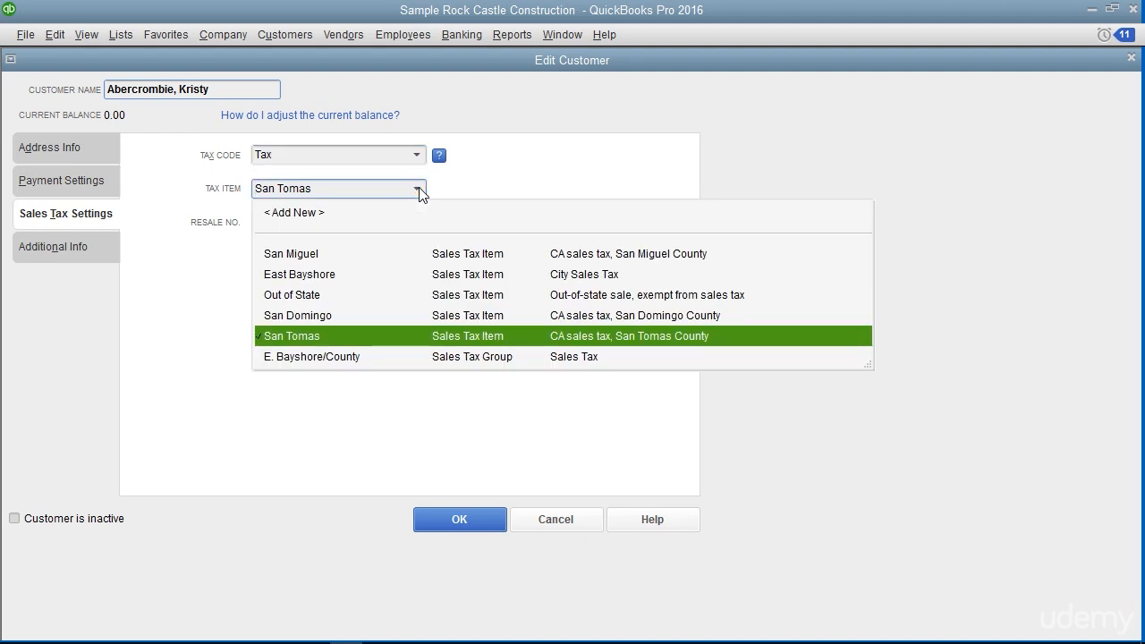
{"action": "left_click", "coordinate": [419, 190]}
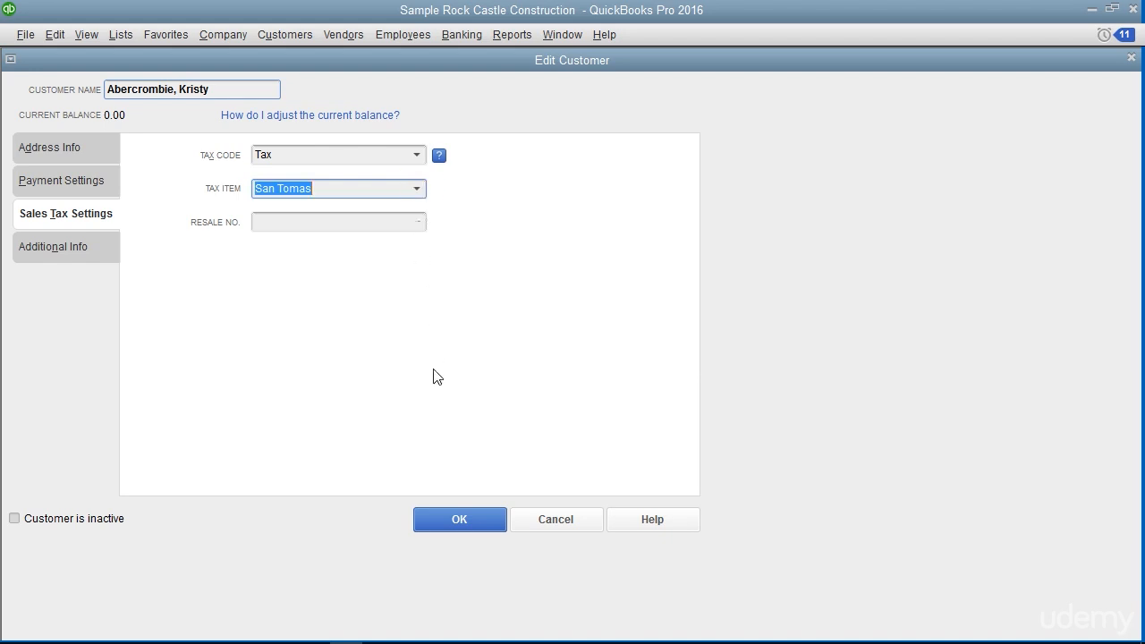
{"action": "left_click", "coordinate": [456, 519]}
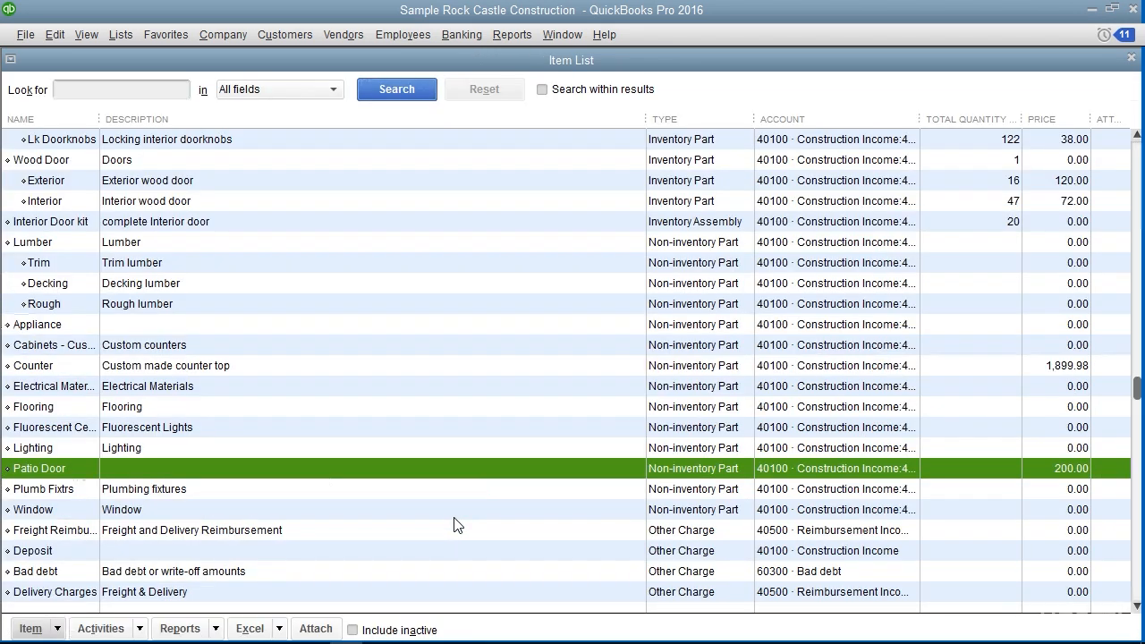
Open the Patio Door item to review its tax code choices, and close both the item and the Item List
{"action": "double_click", "coordinate": [81, 474]}
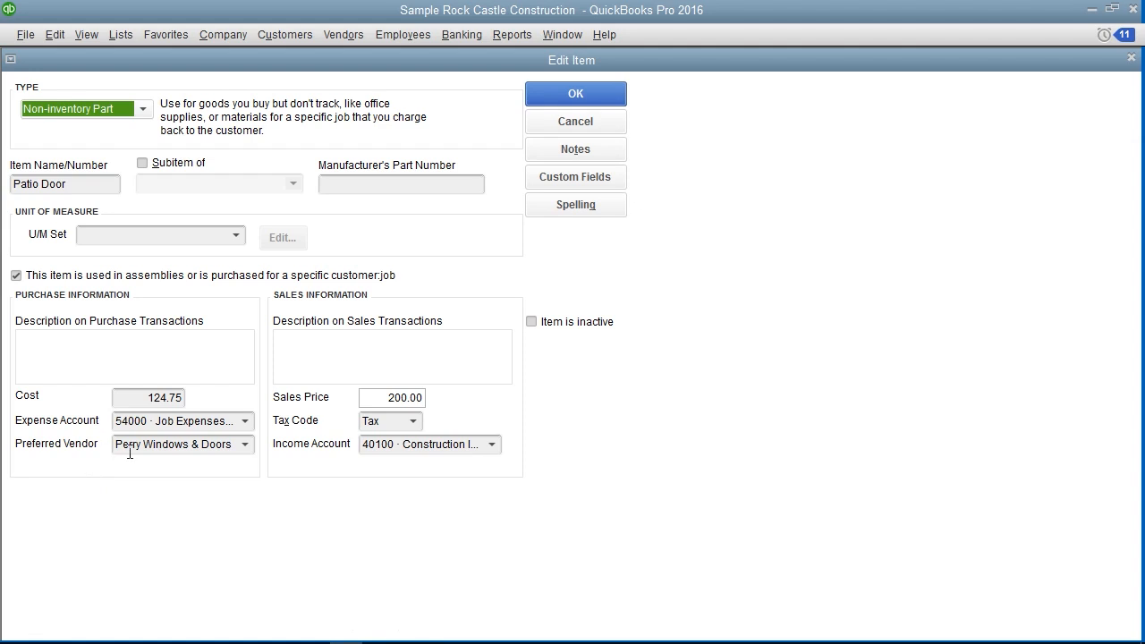
{"action": "left_click", "coordinate": [413, 421]}
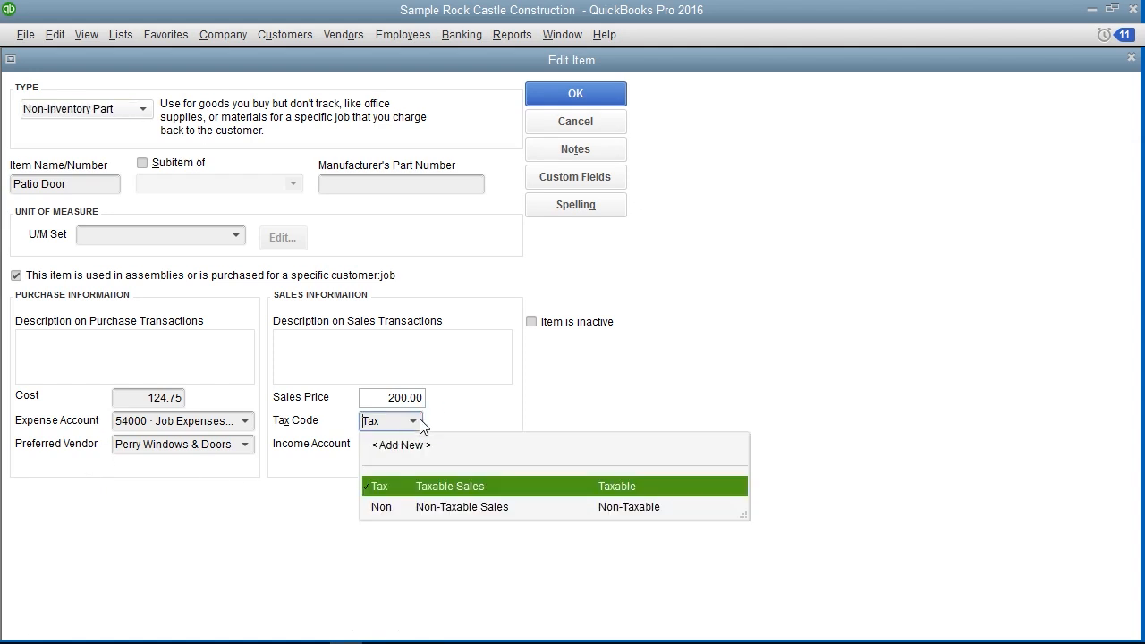
{"action": "left_click", "coordinate": [613, 412]}
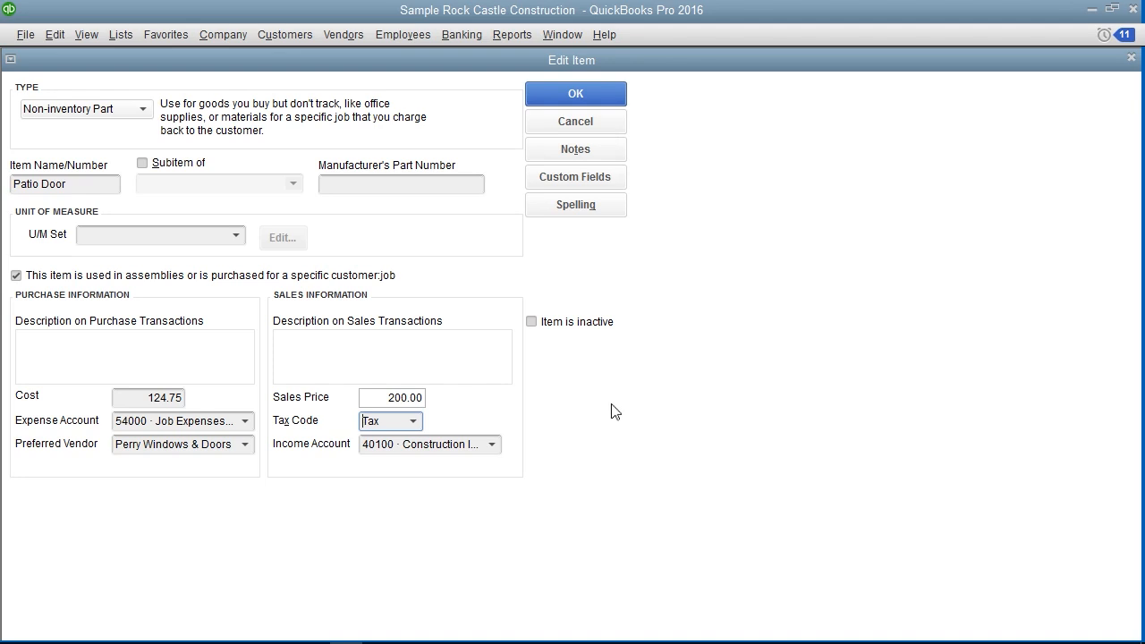
{"action": "left_click", "coordinate": [589, 98]}
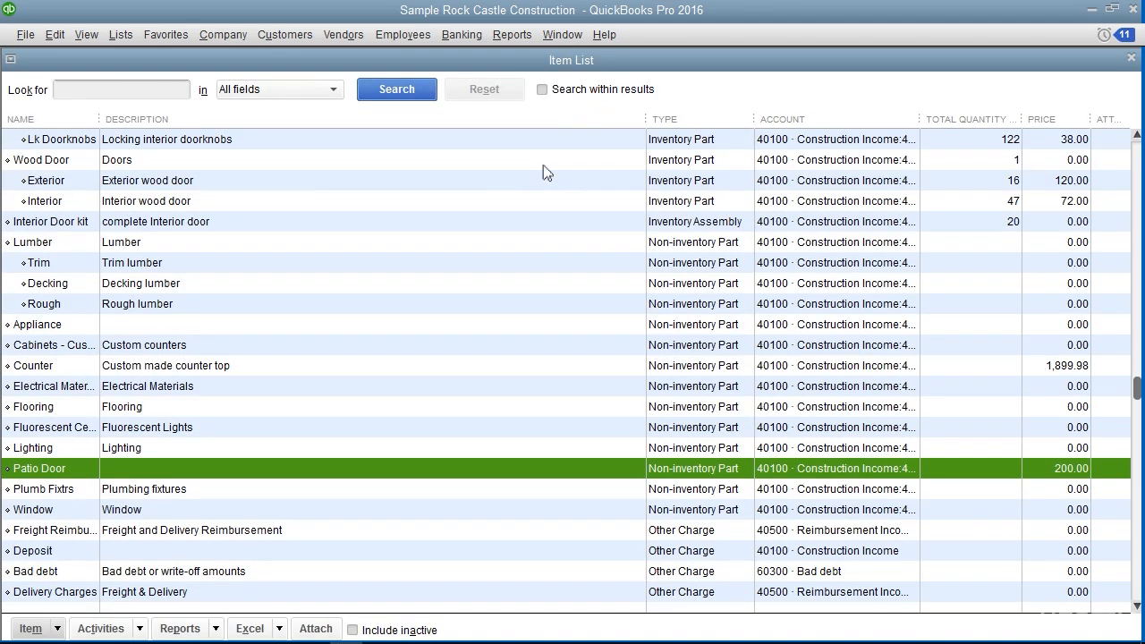
{"action": "left_click", "coordinate": [1131, 58]}
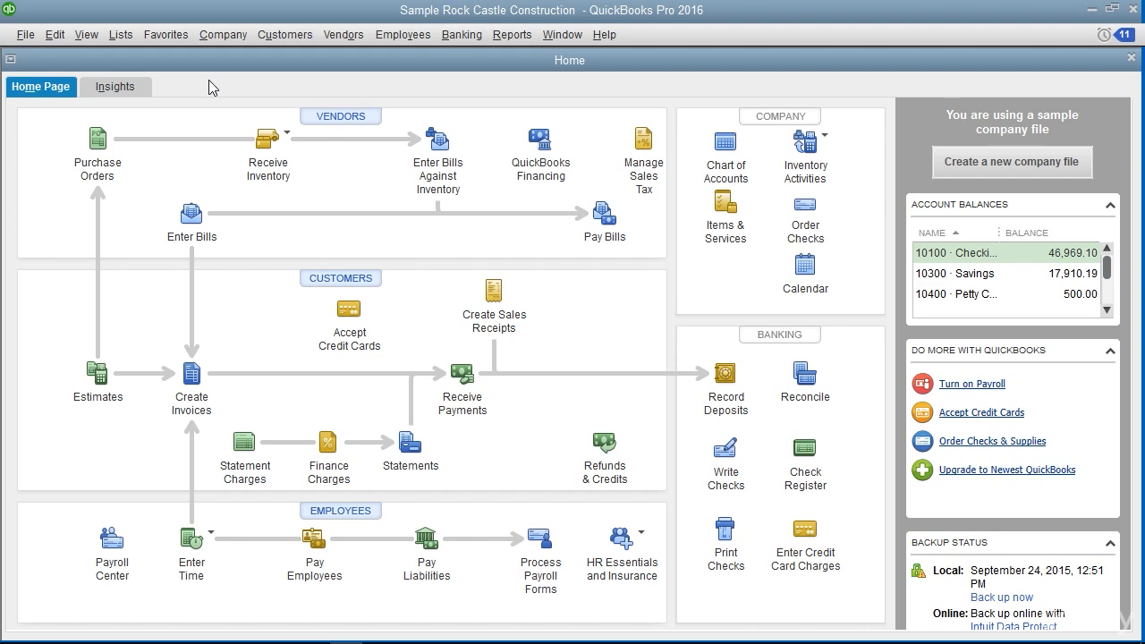
Review the company preferences for Items & Inventory, covering purchase orders, inventory warnings and unit of measure, and close the preferences
{"action": "left_click", "coordinate": [67, 36]}
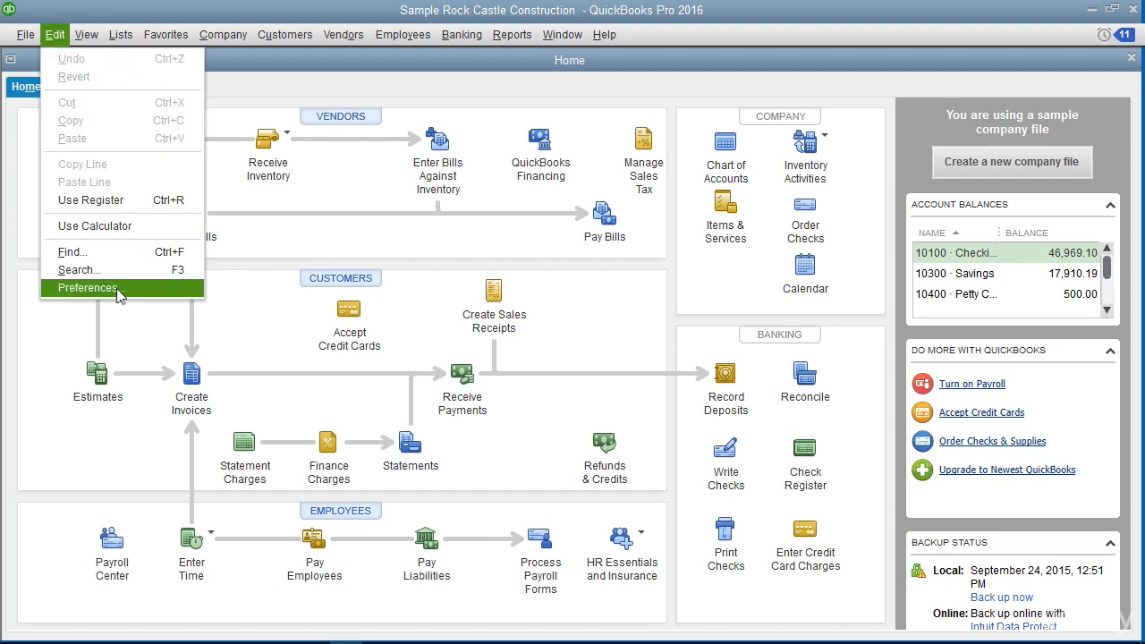
{"action": "left_click", "coordinate": [86, 287]}
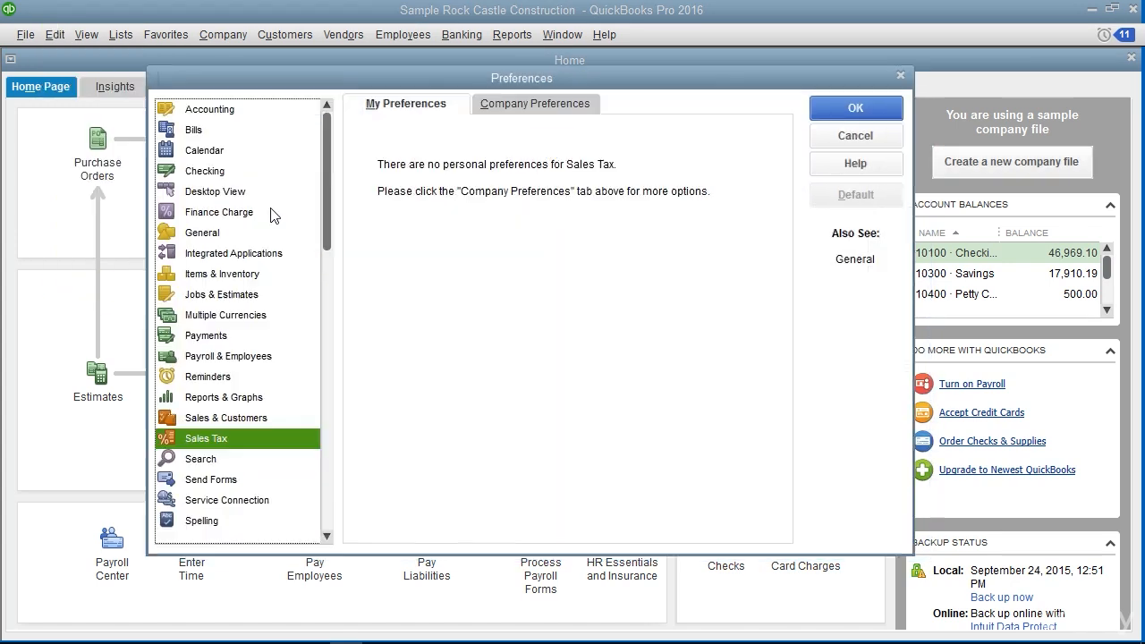
{"action": "left_click", "coordinate": [257, 279]}
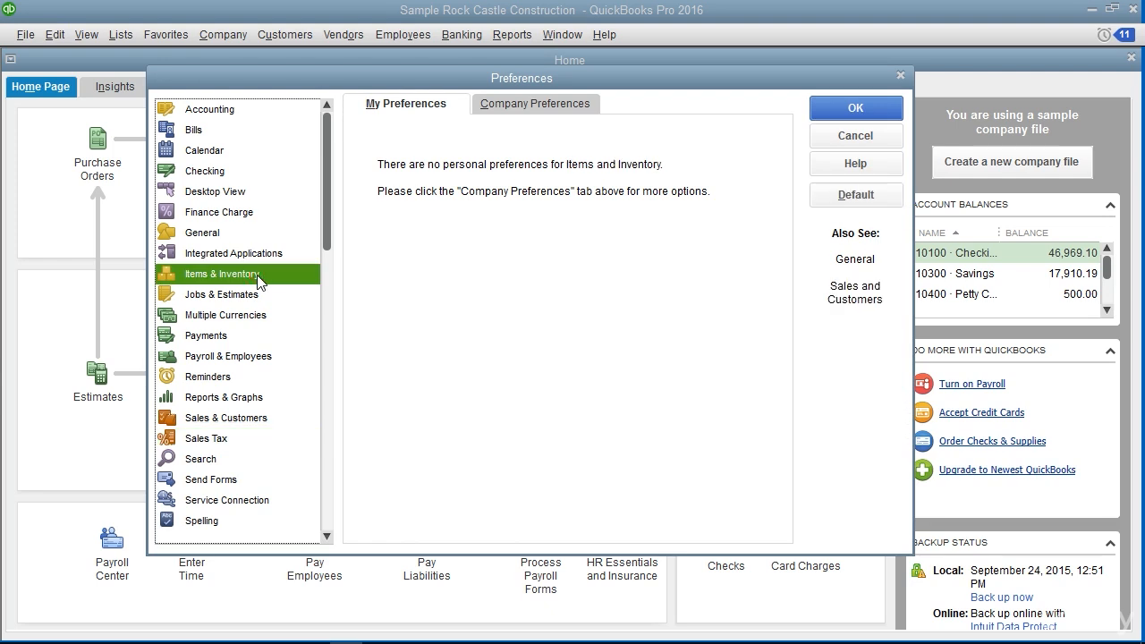
{"action": "left_click", "coordinate": [529, 106]}
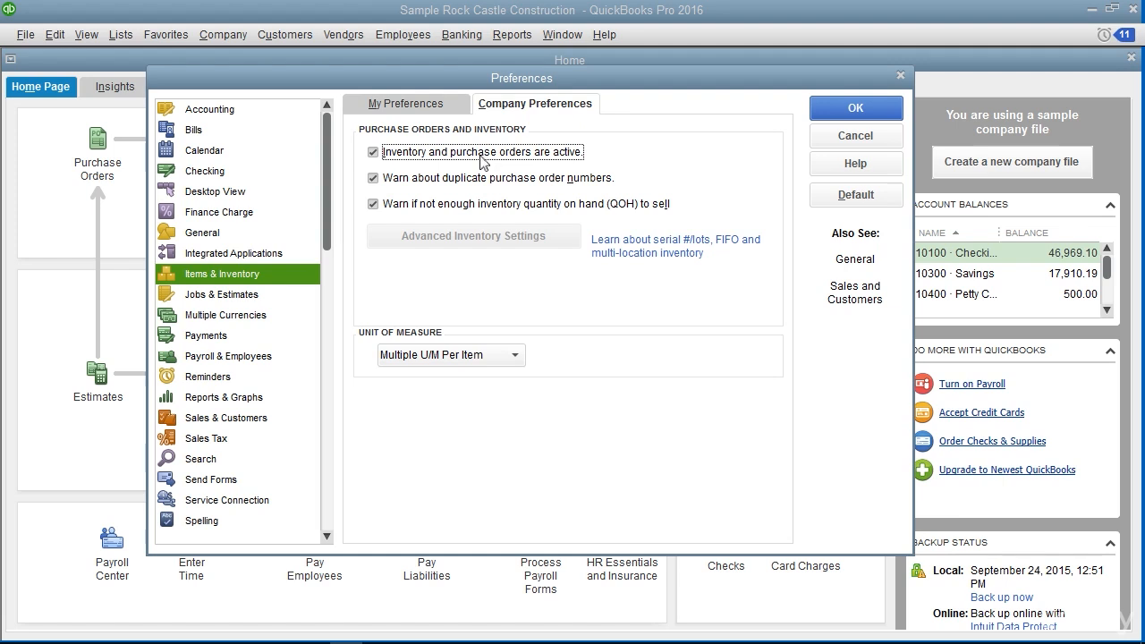
{"action": "left_click", "coordinate": [850, 111]}
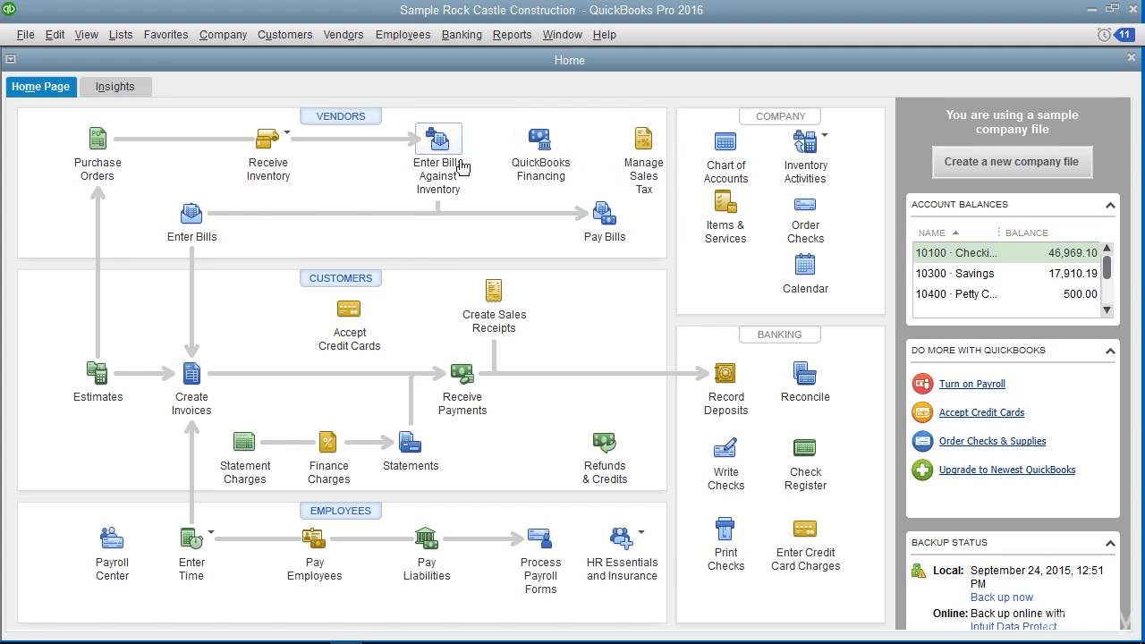
Open the Item List and examine the inventory part items, from Cabinets and its subitems to Door Frame
{"action": "left_click", "coordinate": [121, 35]}
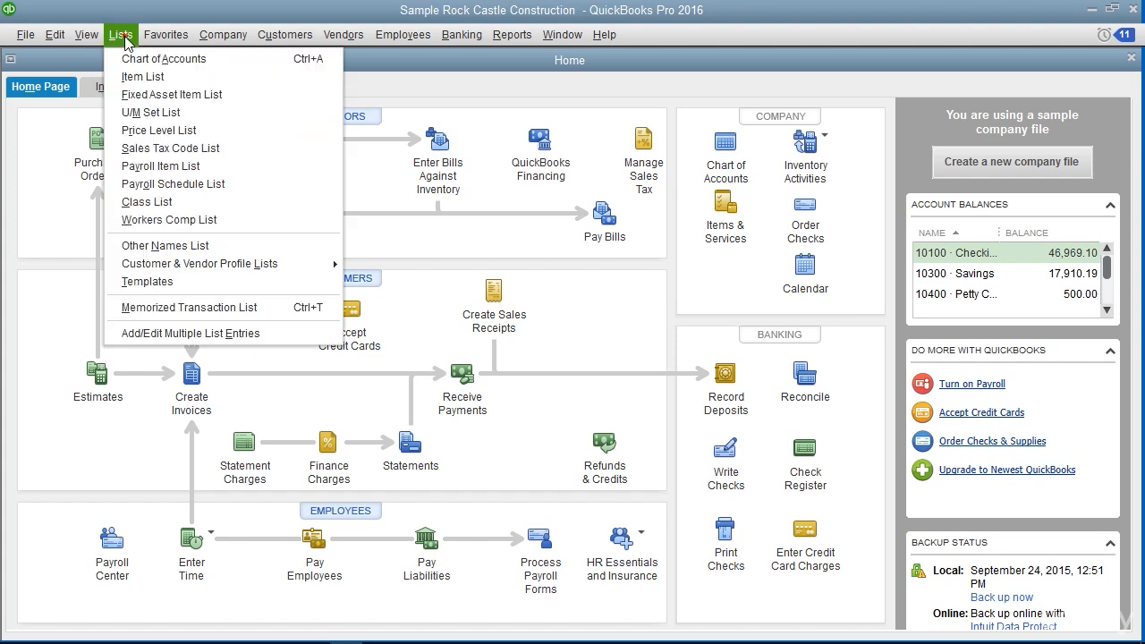
{"action": "left_click", "coordinate": [132, 76]}
{"action": "scroll", "coordinate": [594, 359], "scroll_direction": "down", "scroll_amount": 3}
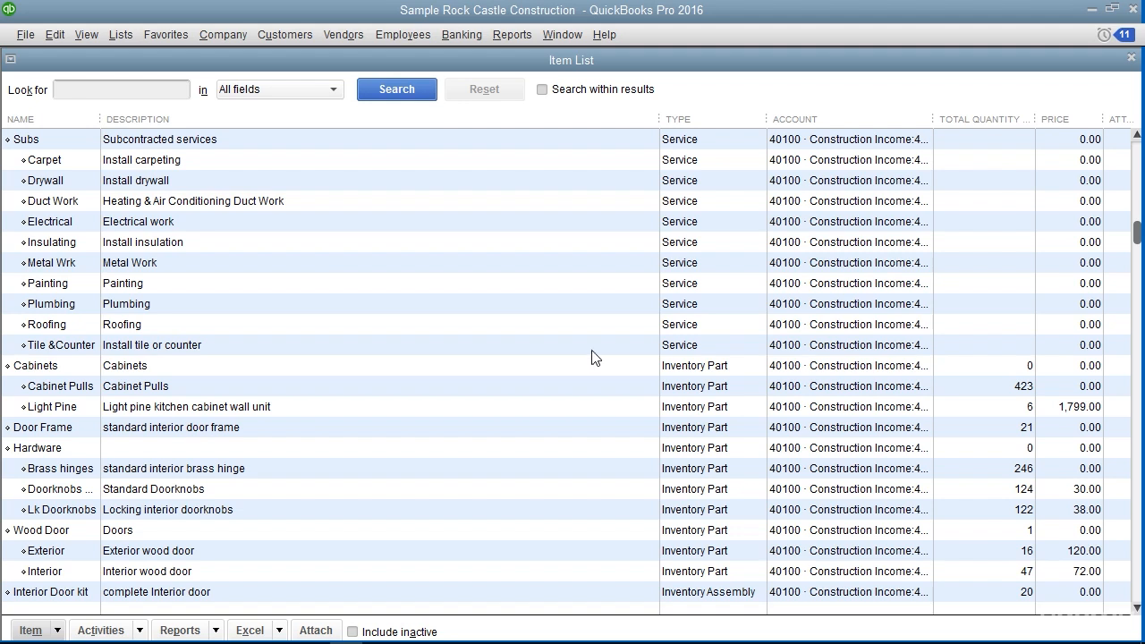
{"action": "left_click", "coordinate": [682, 374]}
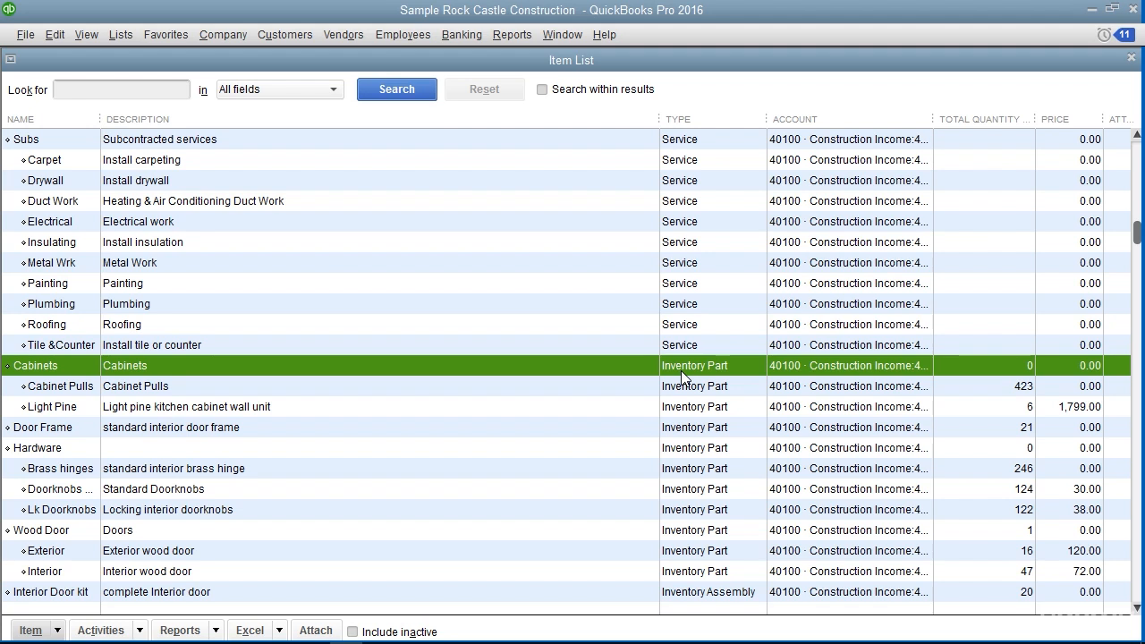
{"action": "scroll", "coordinate": [682, 378], "scroll_direction": "down", "scroll_amount": 1}
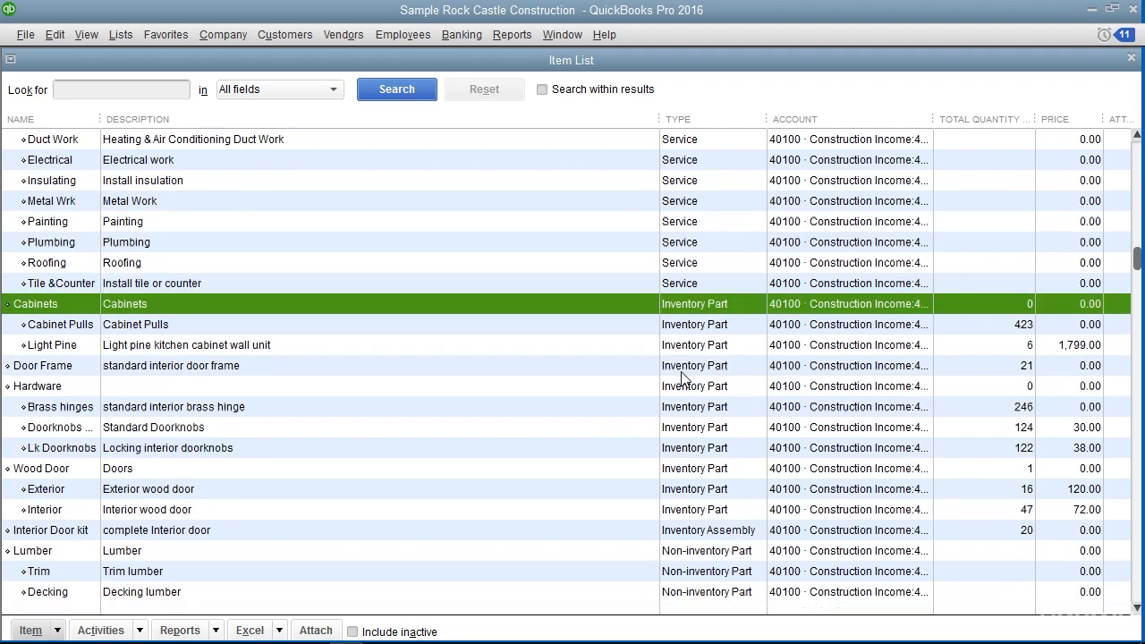
{"action": "left_click", "coordinate": [238, 329]}
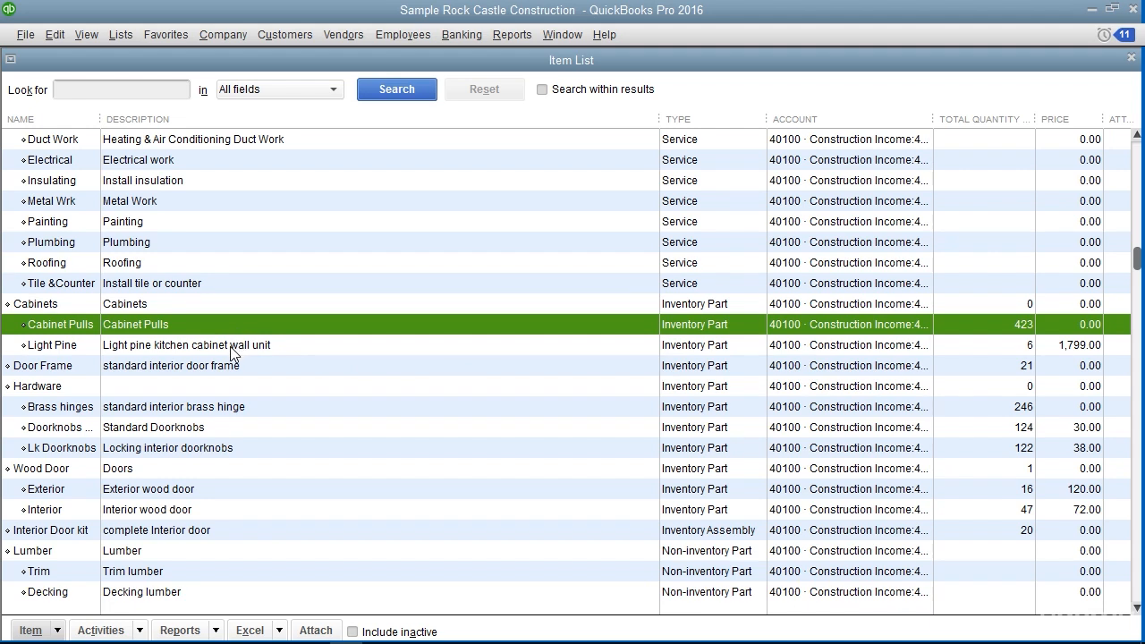
{"action": "left_click", "coordinate": [230, 349]}
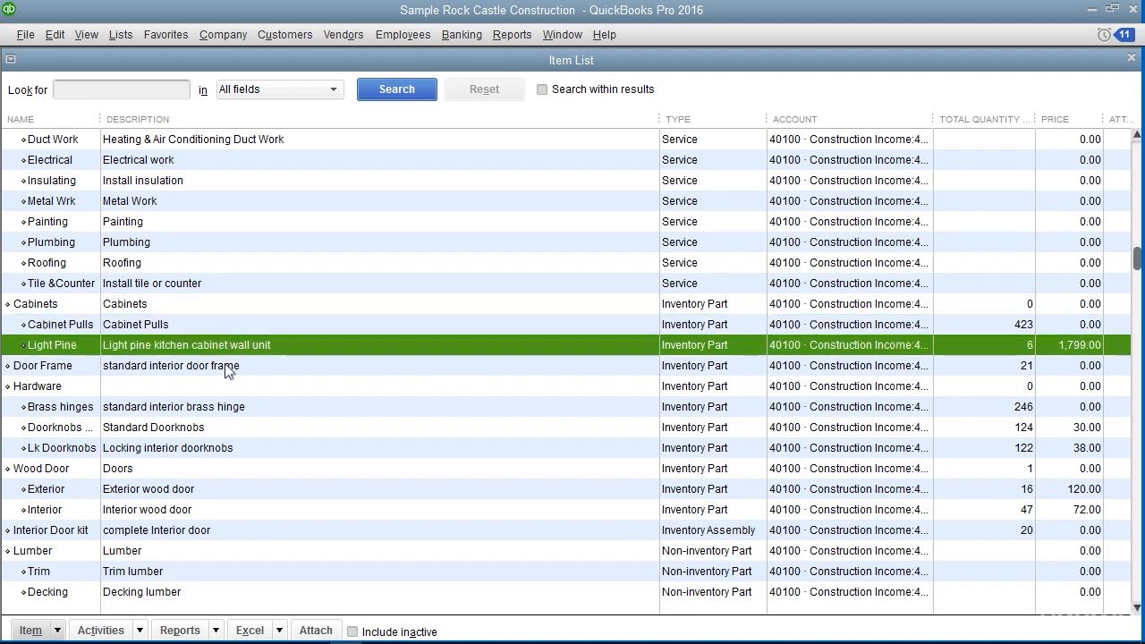
{"action": "left_click", "coordinate": [227, 371]}
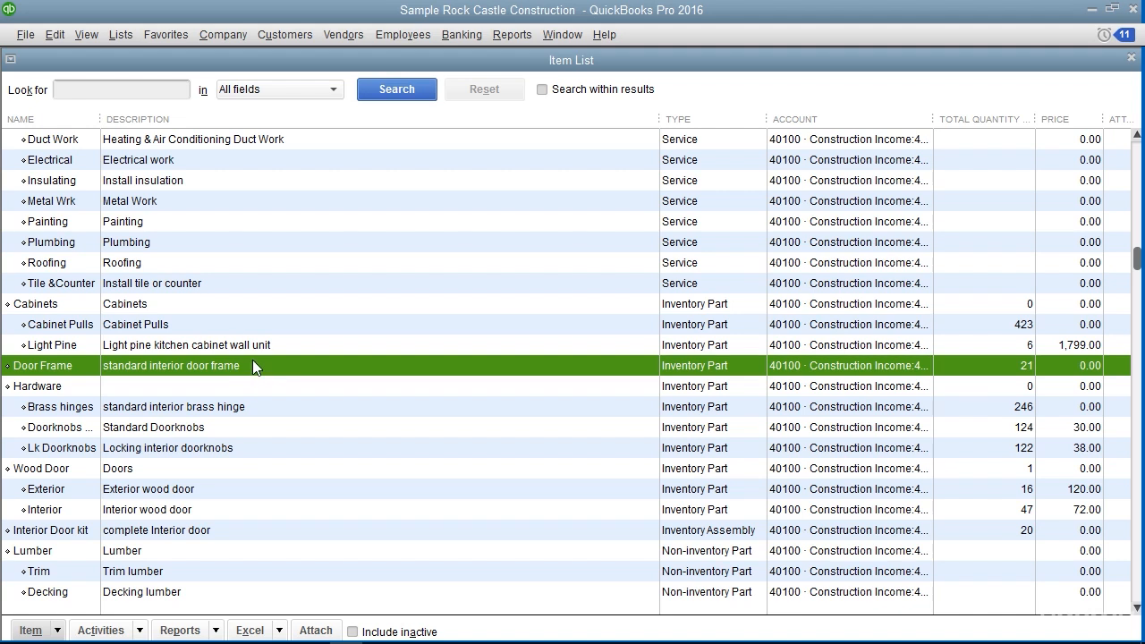
Start a new item from the Item List and set its type to Inventory Part
{"action": "left_click", "coordinate": [122, 35]}
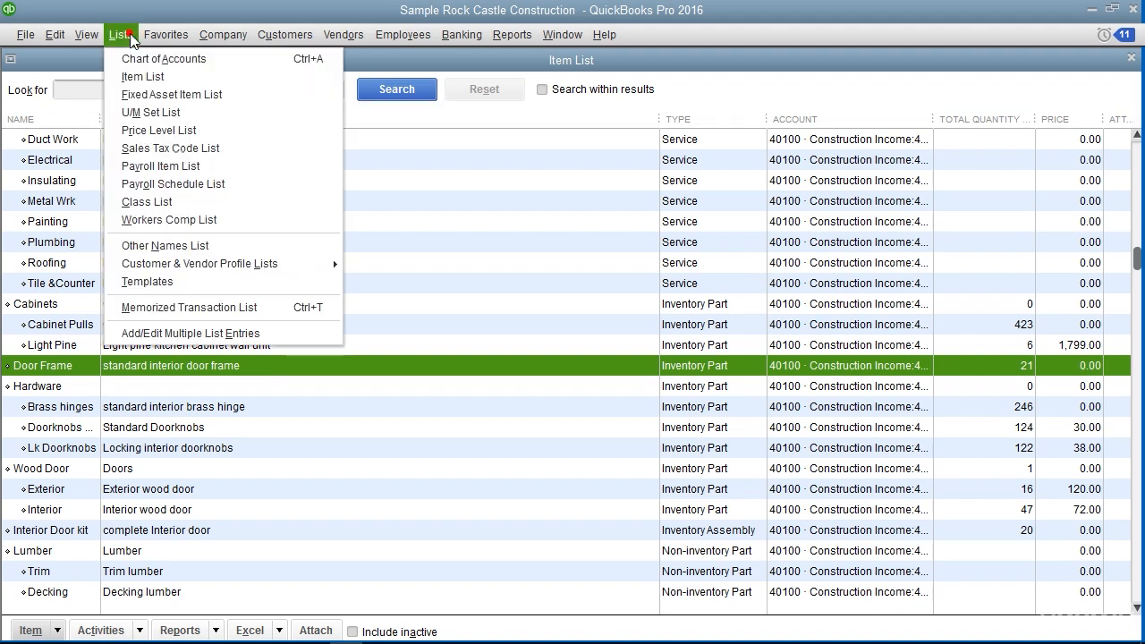
{"action": "left_click", "coordinate": [167, 82]}
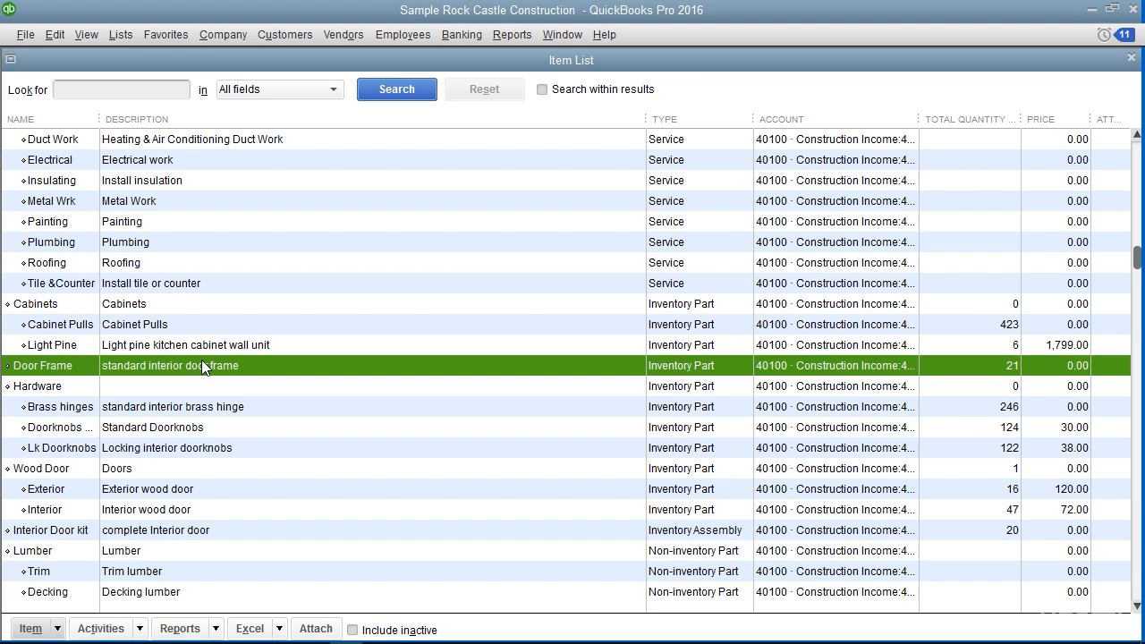
{"action": "left_click", "coordinate": [56, 629]}
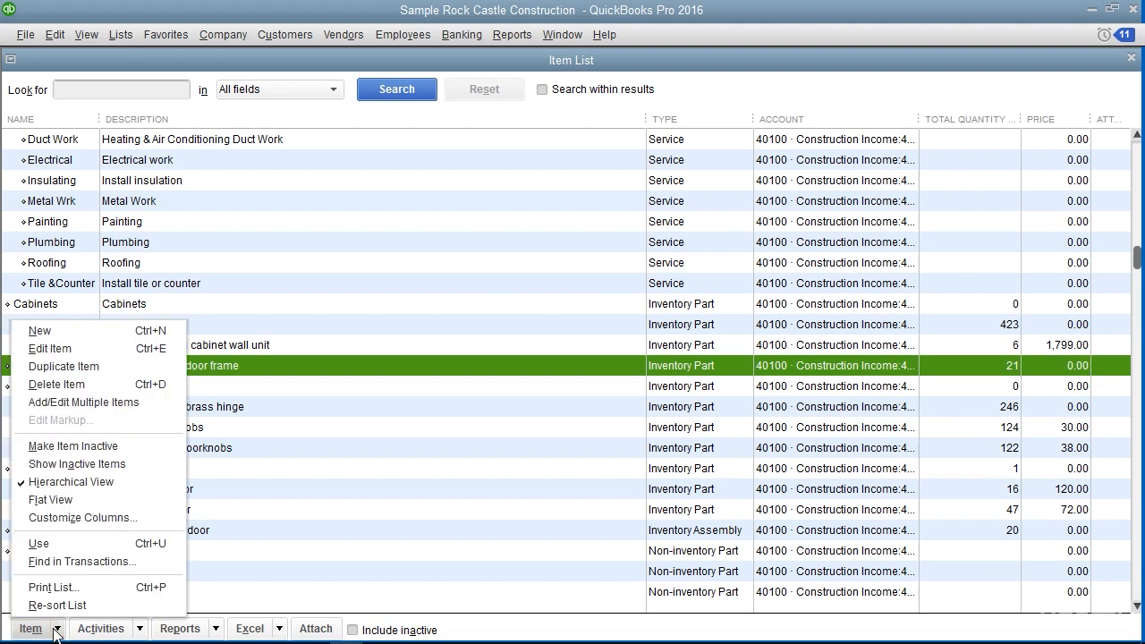
{"action": "left_click", "coordinate": [103, 333]}
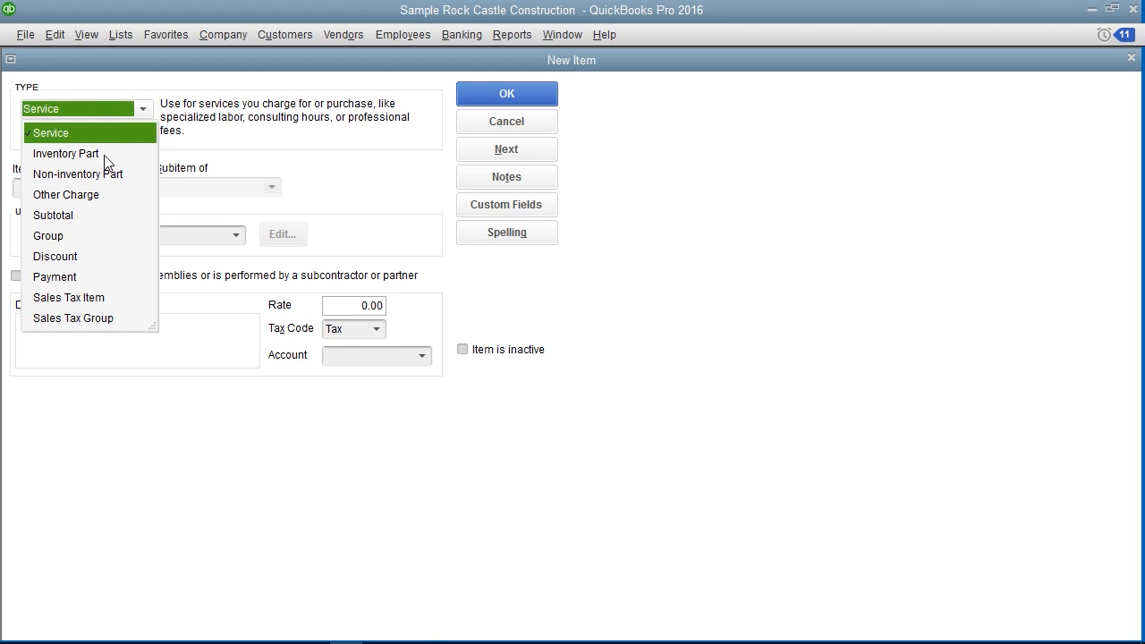
{"action": "left_click", "coordinate": [104, 155]}
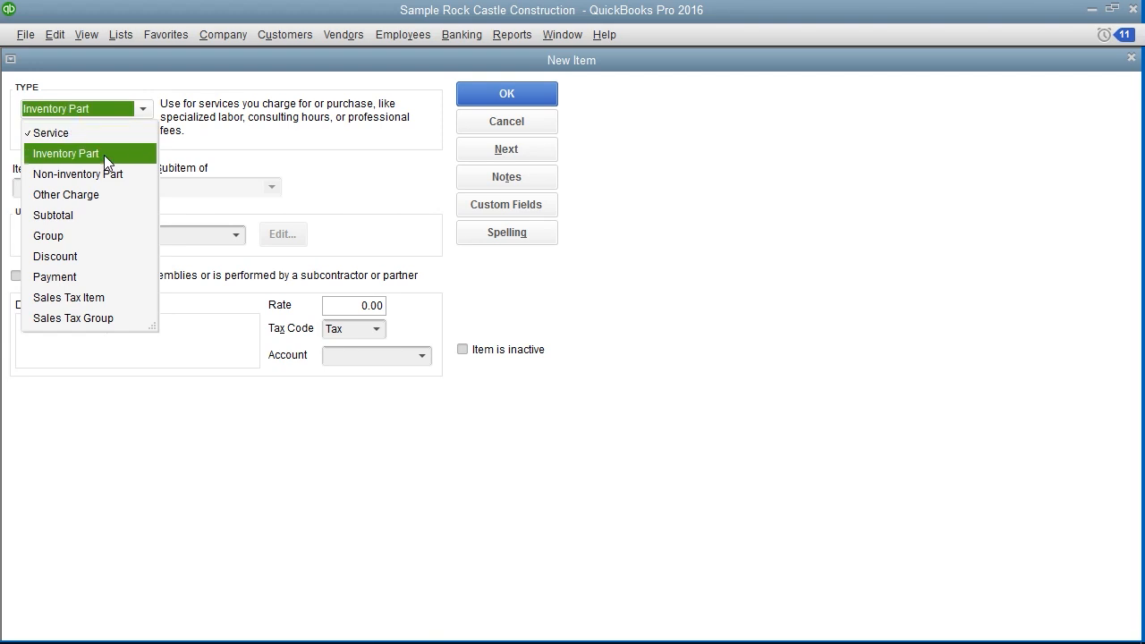
{"action": "left_click", "coordinate": [104, 155]}
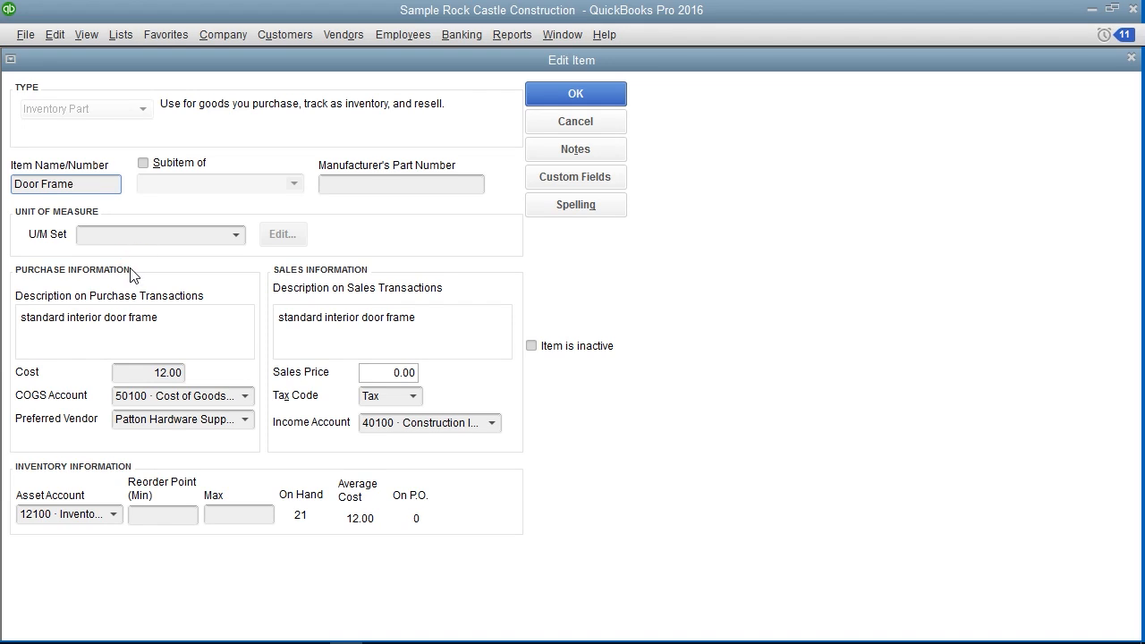
Review the Door Frame item's purchase information, covering its description, cost, COGS account choices and preferred vendor choices
{"action": "left_click", "coordinate": [180, 320]}
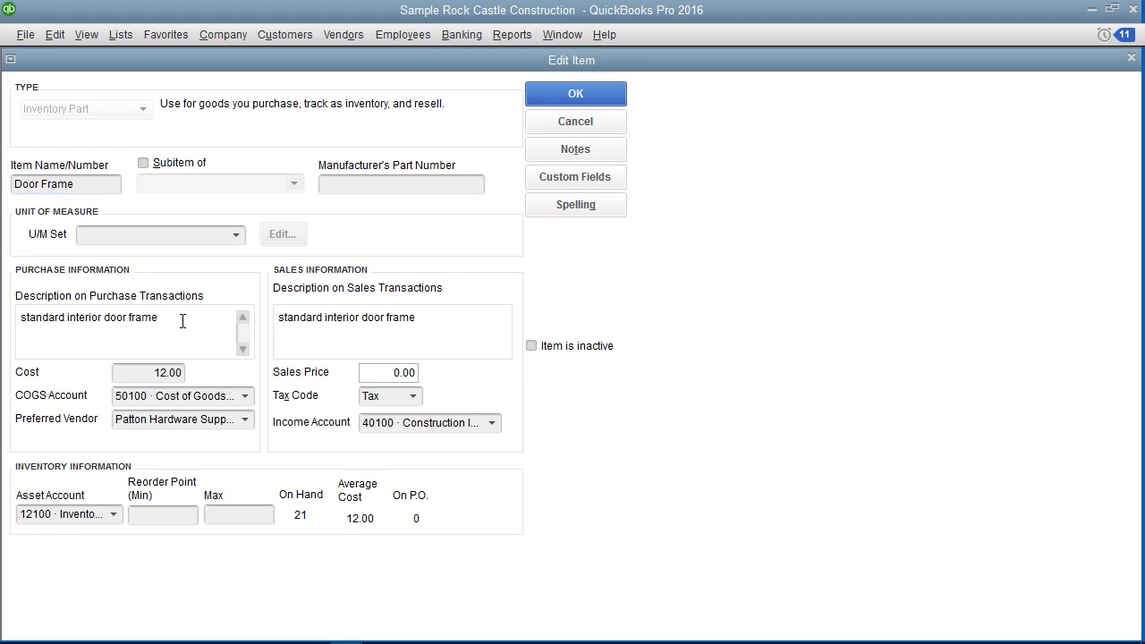
{"action": "left_click", "coordinate": [147, 372]}
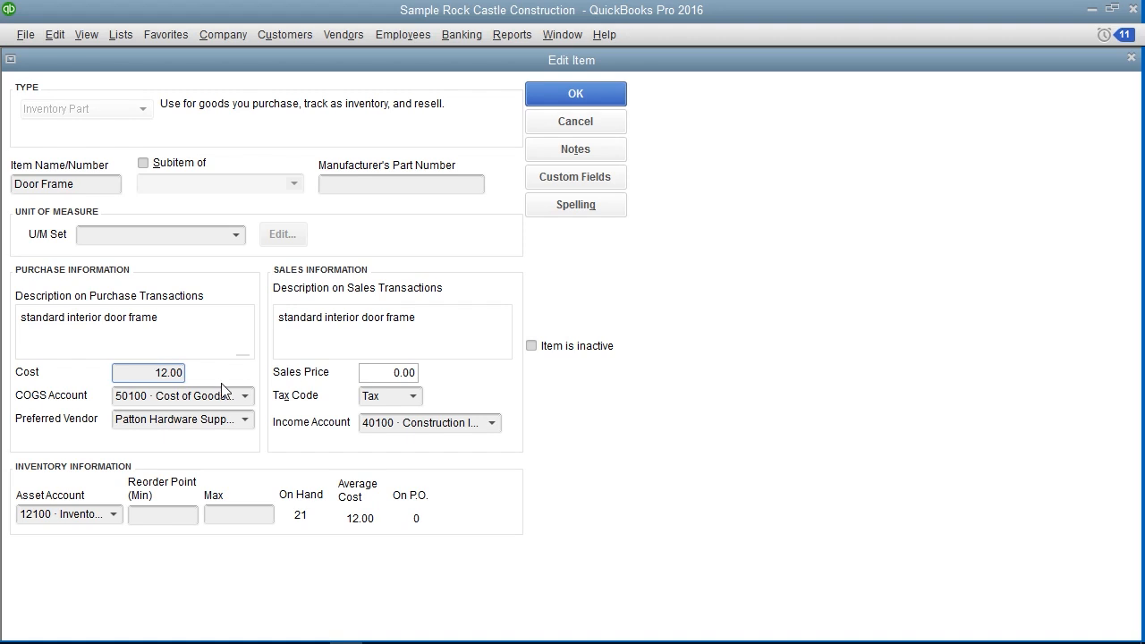
{"action": "left_click", "coordinate": [245, 396]}
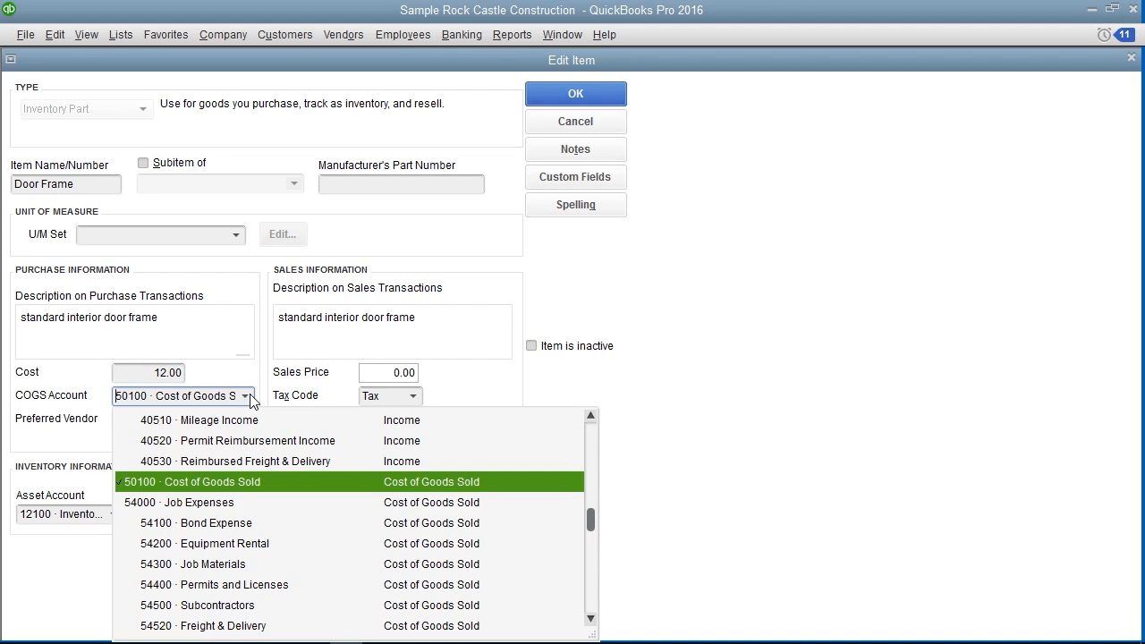
{"action": "left_click", "coordinate": [249, 396]}
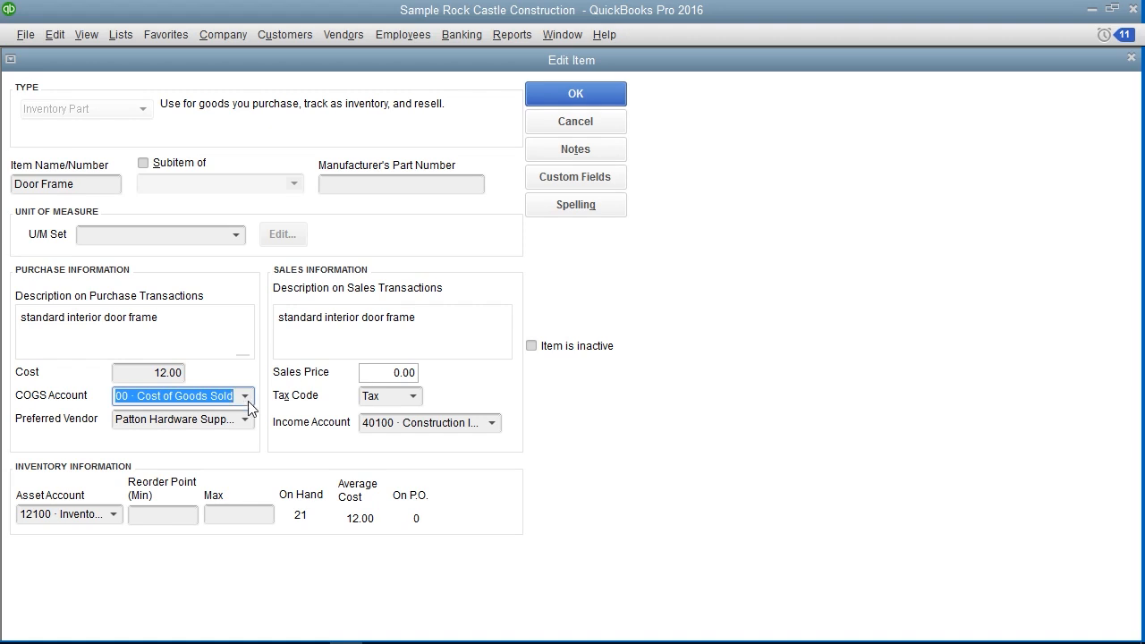
{"action": "left_click", "coordinate": [247, 422]}
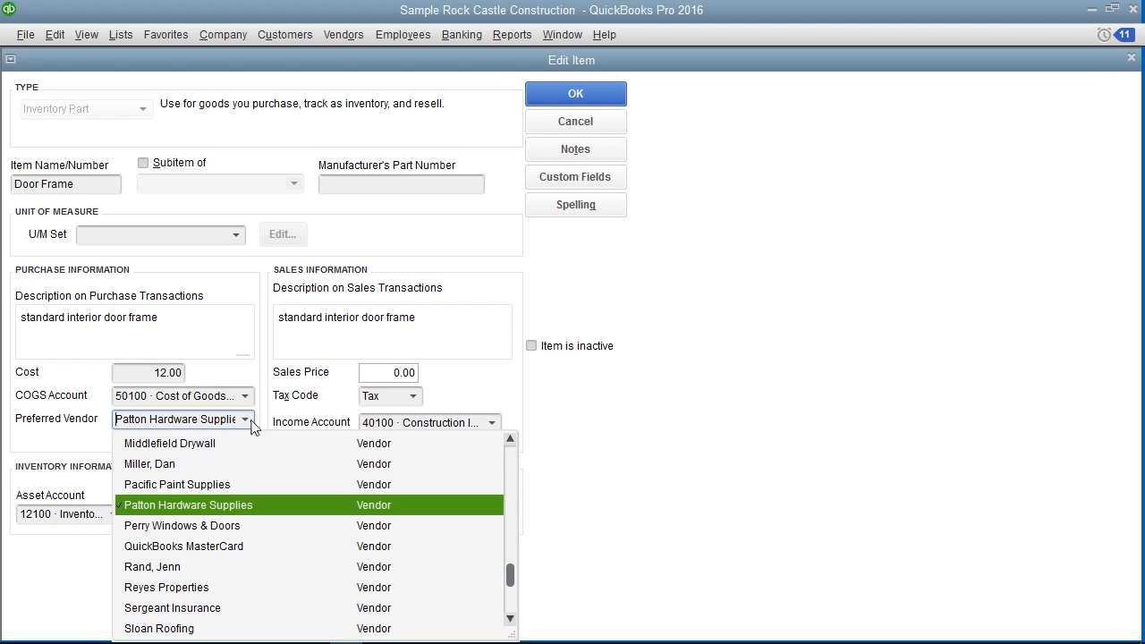
{"action": "left_click", "coordinate": [251, 427]}
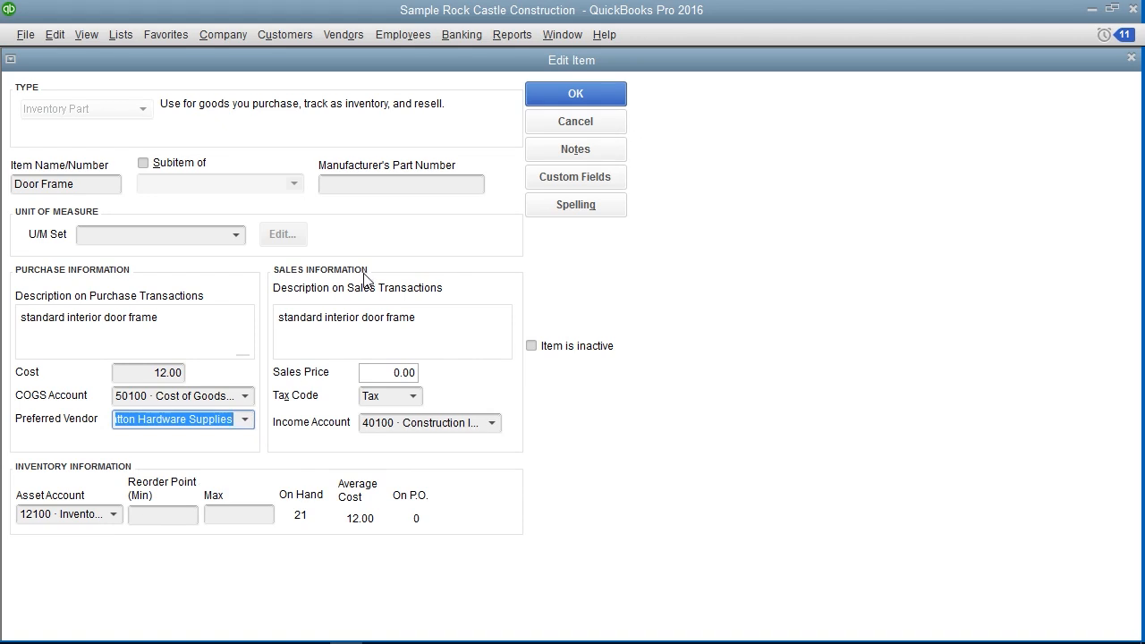
Review the Door Frame item's sales information, covering its description, sales price, tax code choices and income account choices
{"action": "left_click", "coordinate": [431, 322]}
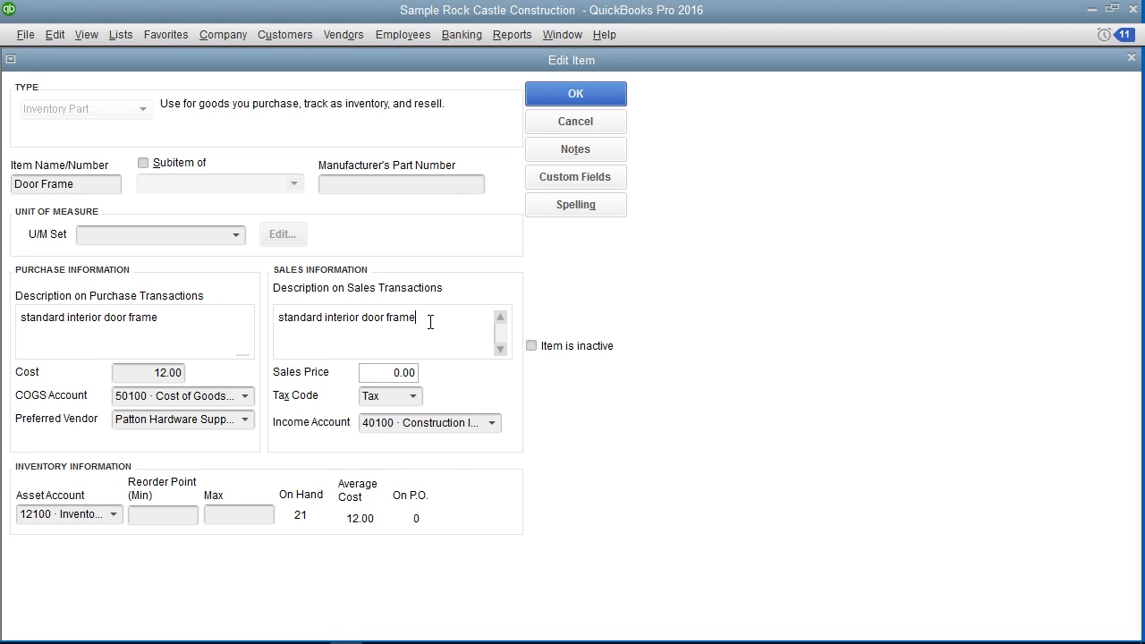
{"action": "left_click", "coordinate": [385, 373]}
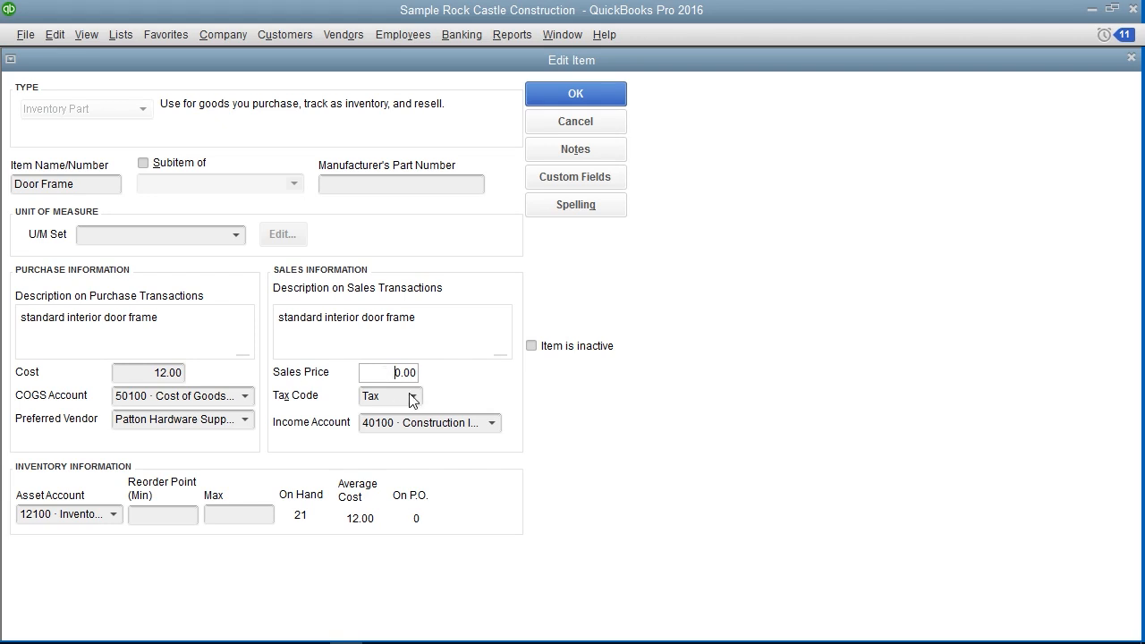
{"action": "left_click", "coordinate": [414, 396]}
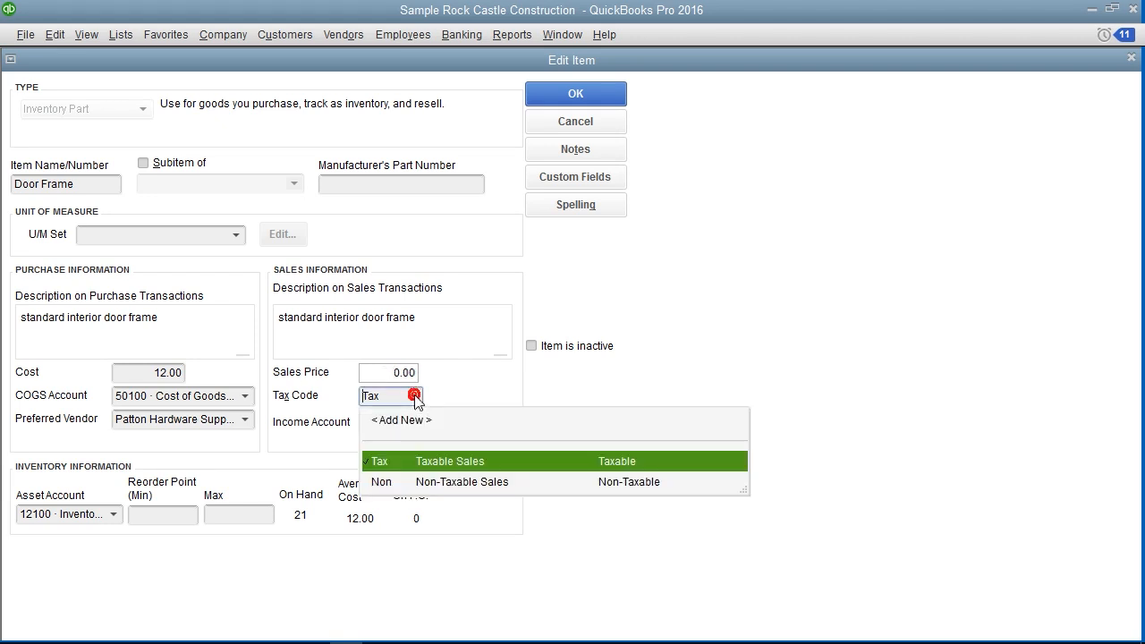
{"action": "left_click", "coordinate": [465, 399]}
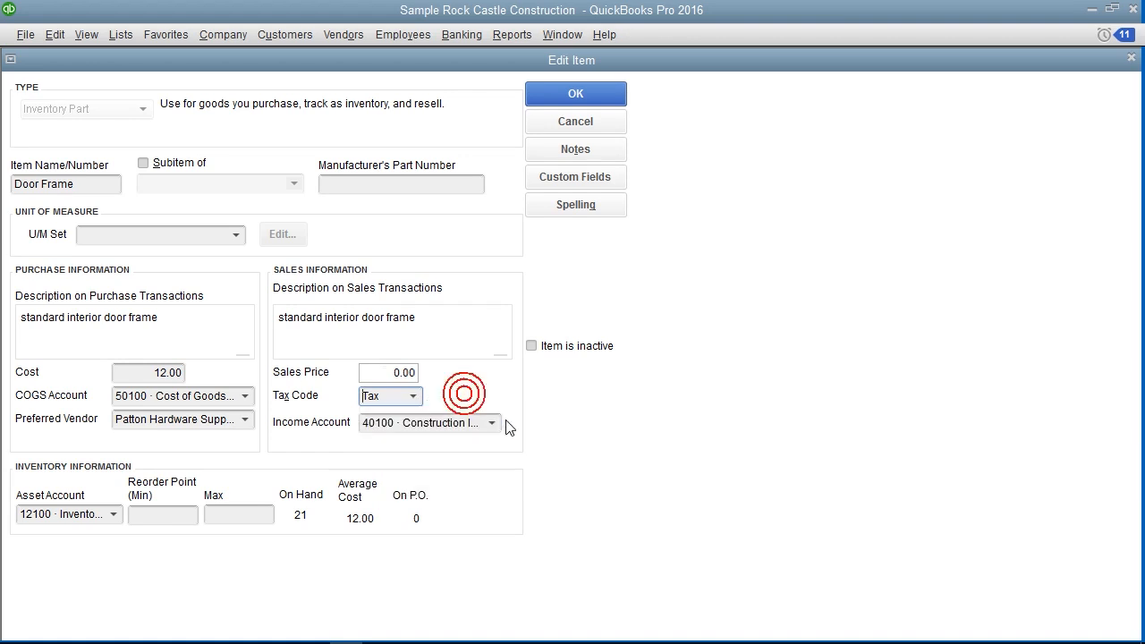
{"action": "left_click", "coordinate": [492, 424]}
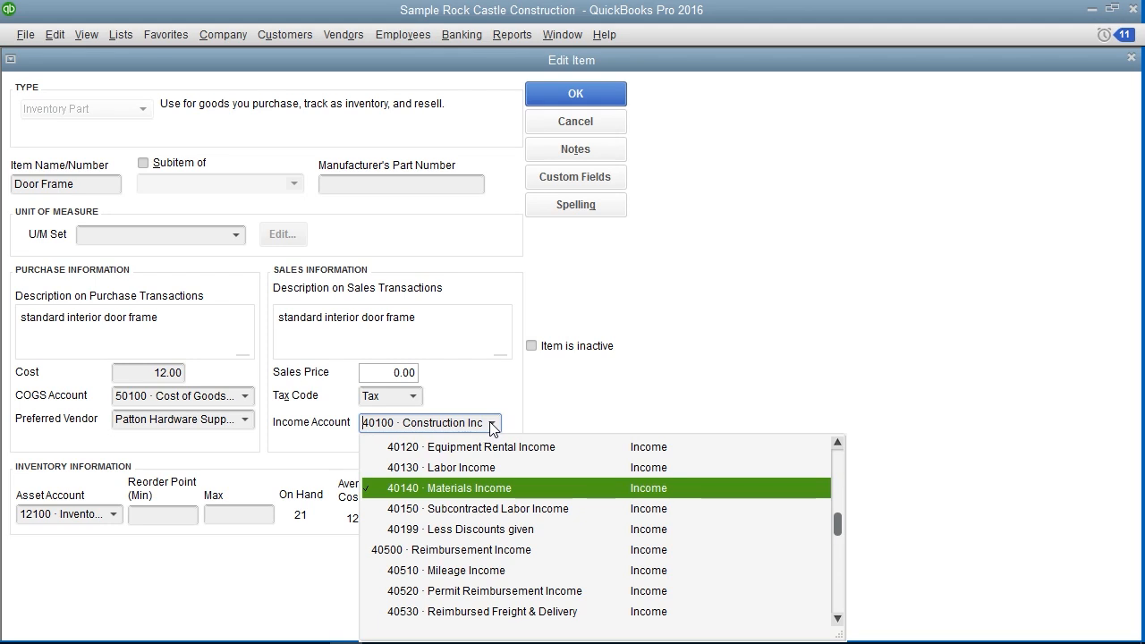
{"action": "left_click", "coordinate": [573, 406]}
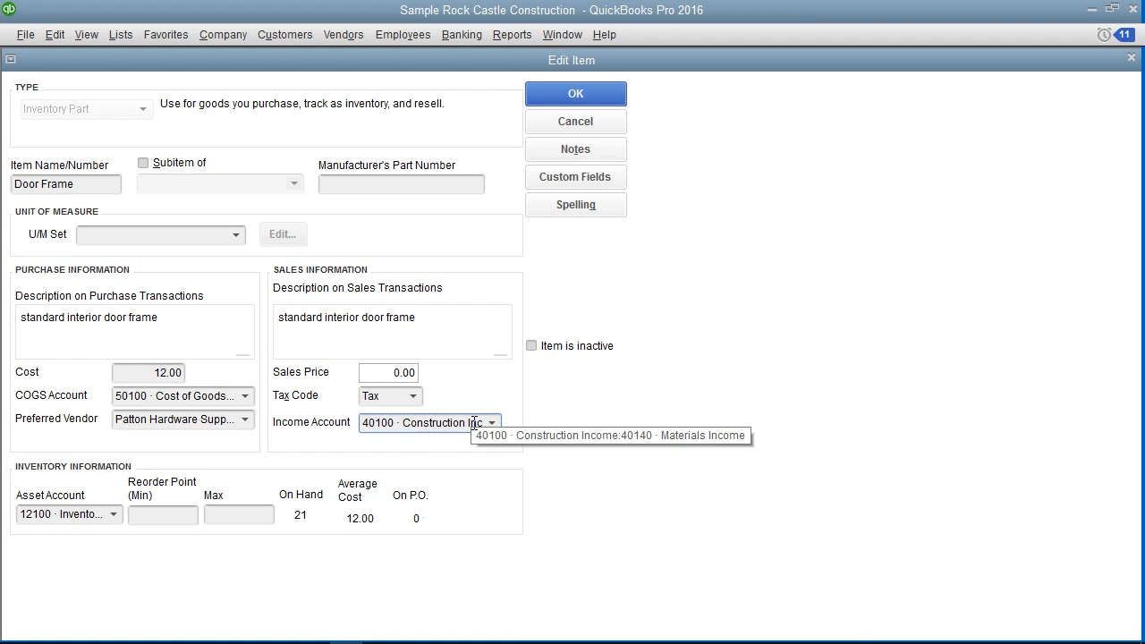
Review the asset account choices in the Door Frame item's inventory information, and close the item
{"action": "left_click", "coordinate": [131, 467]}
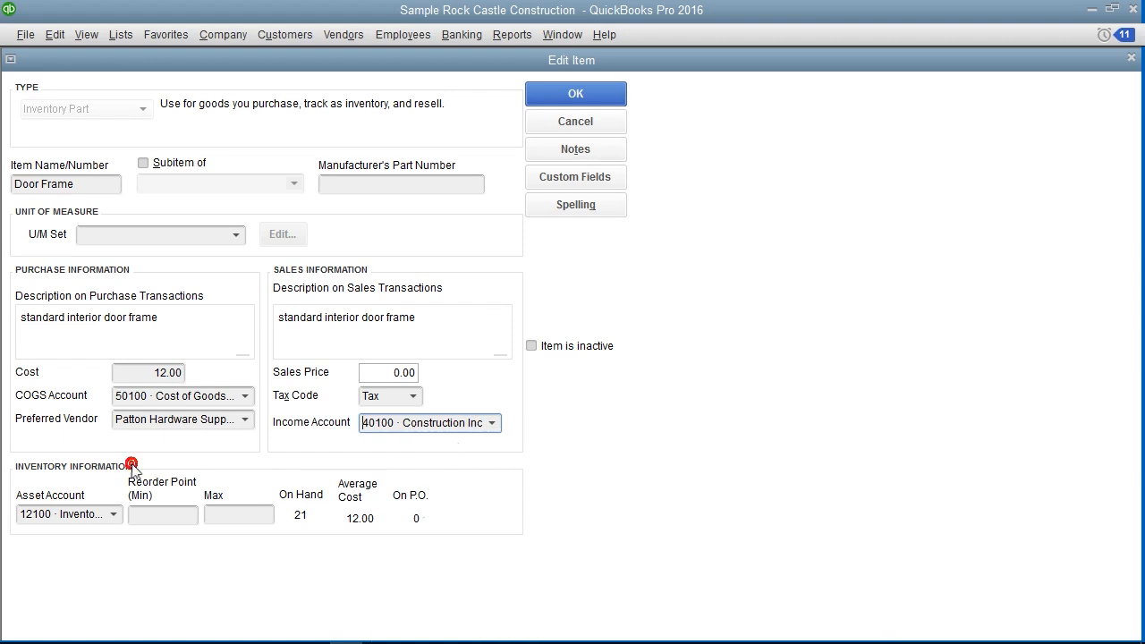
{"action": "left_click", "coordinate": [114, 516]}
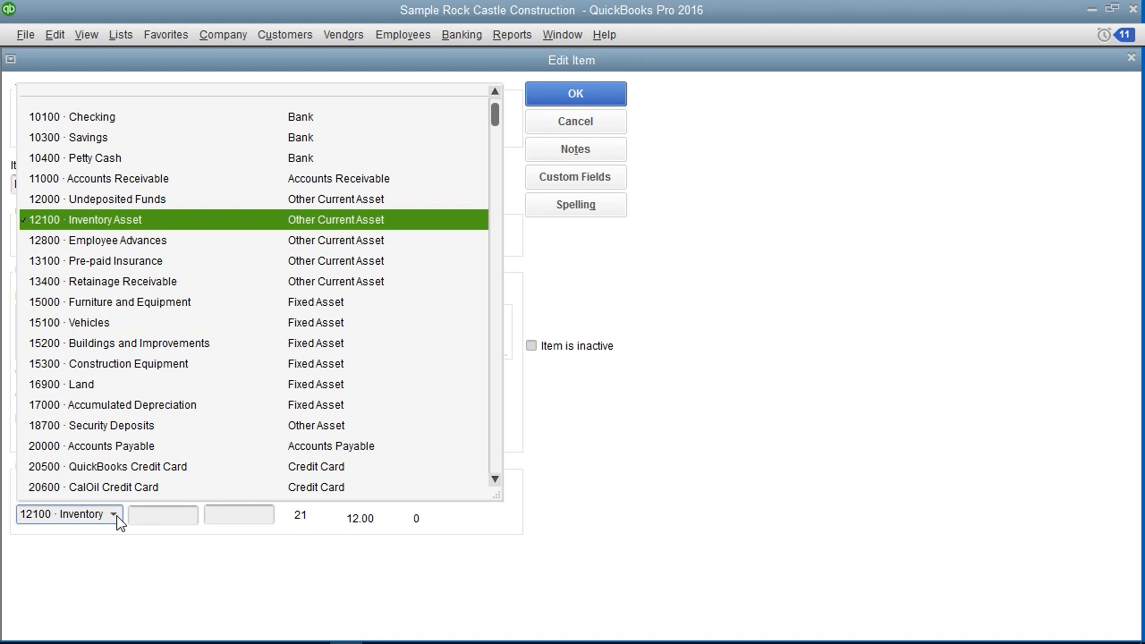
{"action": "left_click", "coordinate": [106, 541]}
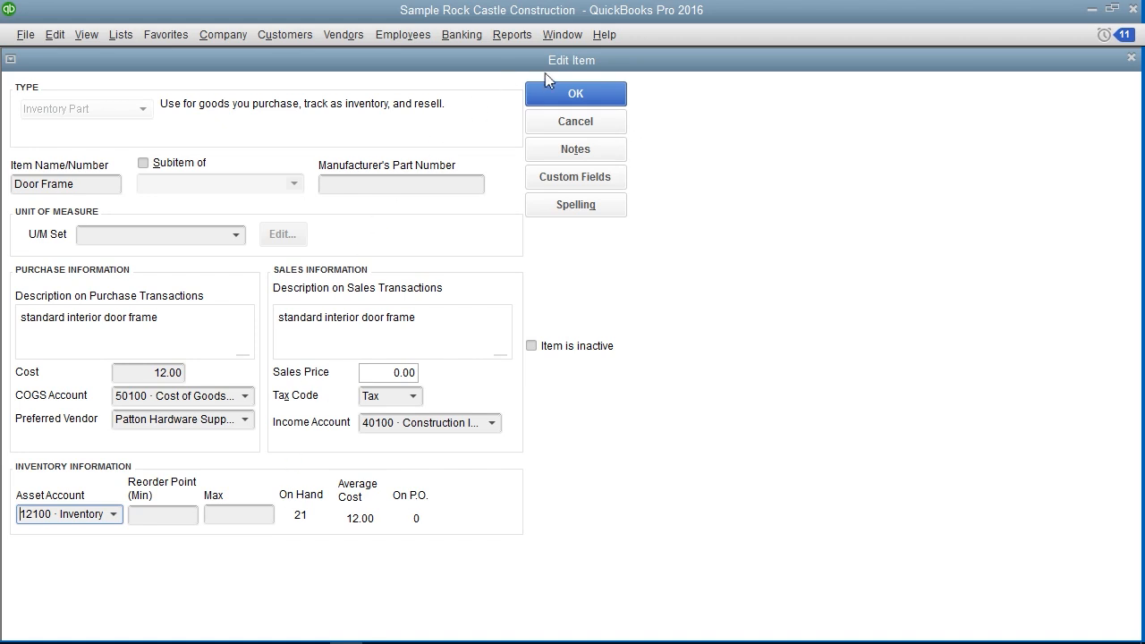
{"action": "left_click", "coordinate": [556, 94]}
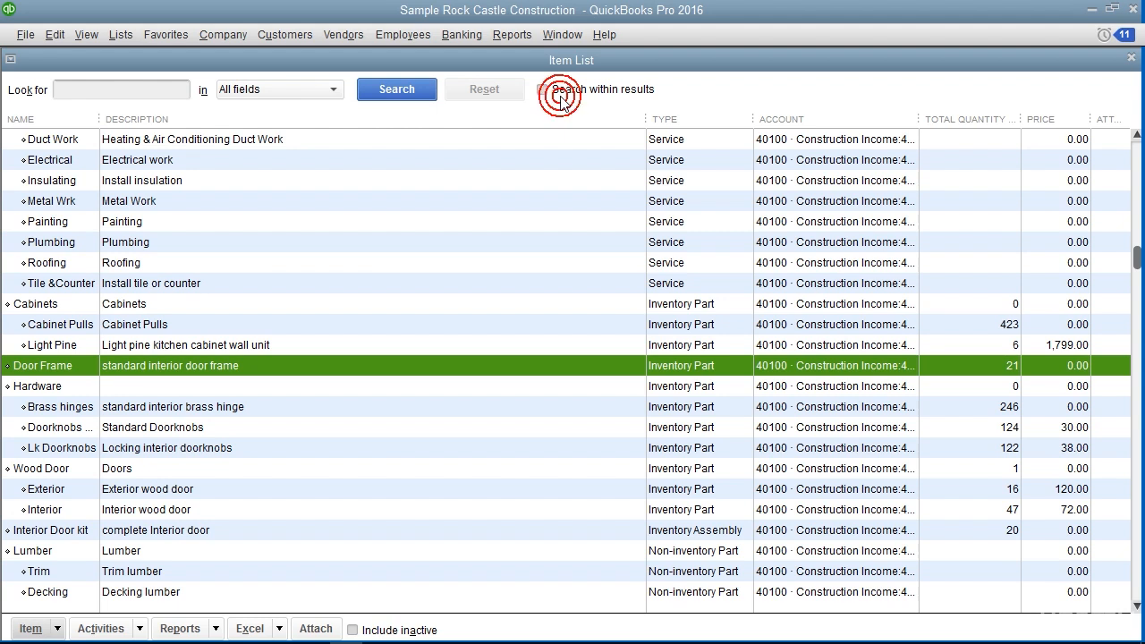
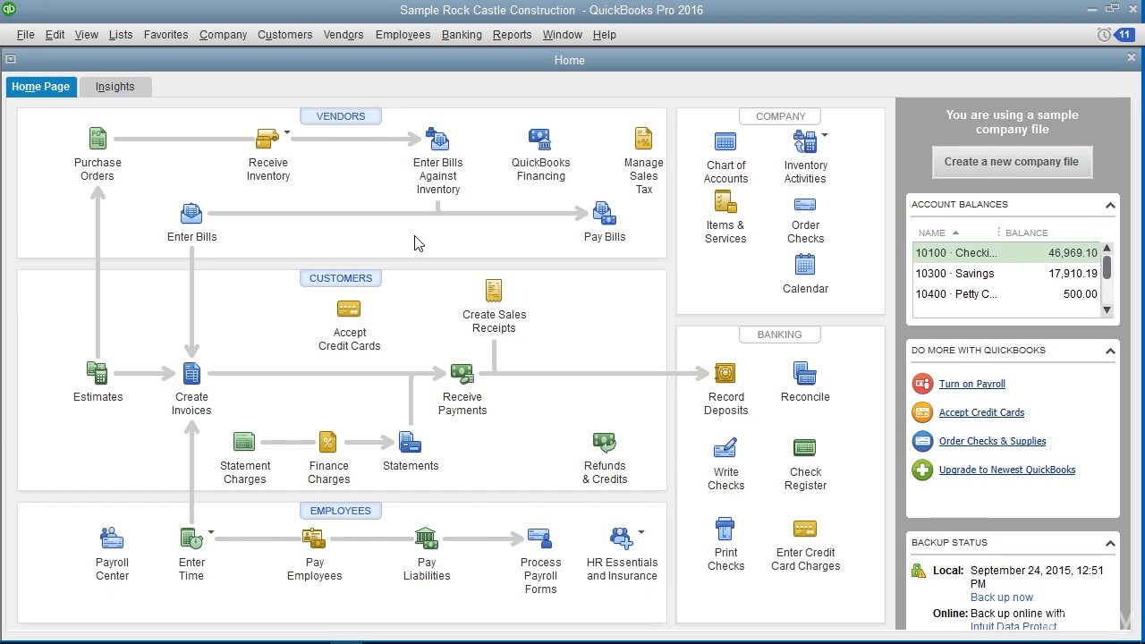
Create a new purchase order for the vendor Perry Windows & Doors
{"action": "left_click", "coordinate": [354, 41]}
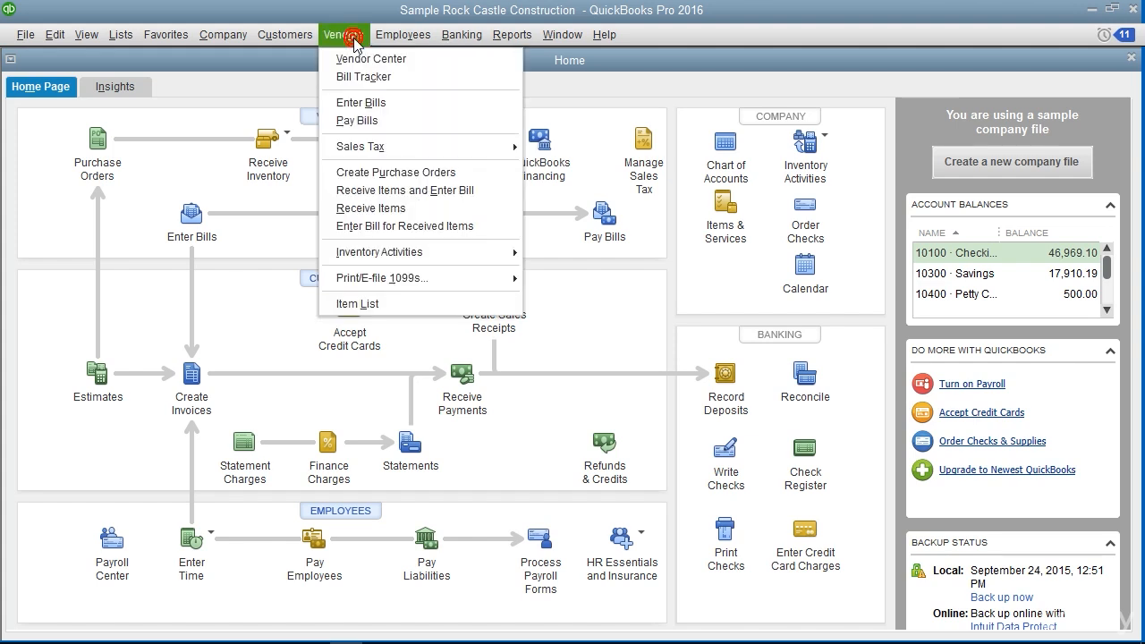
{"action": "left_click", "coordinate": [368, 173]}
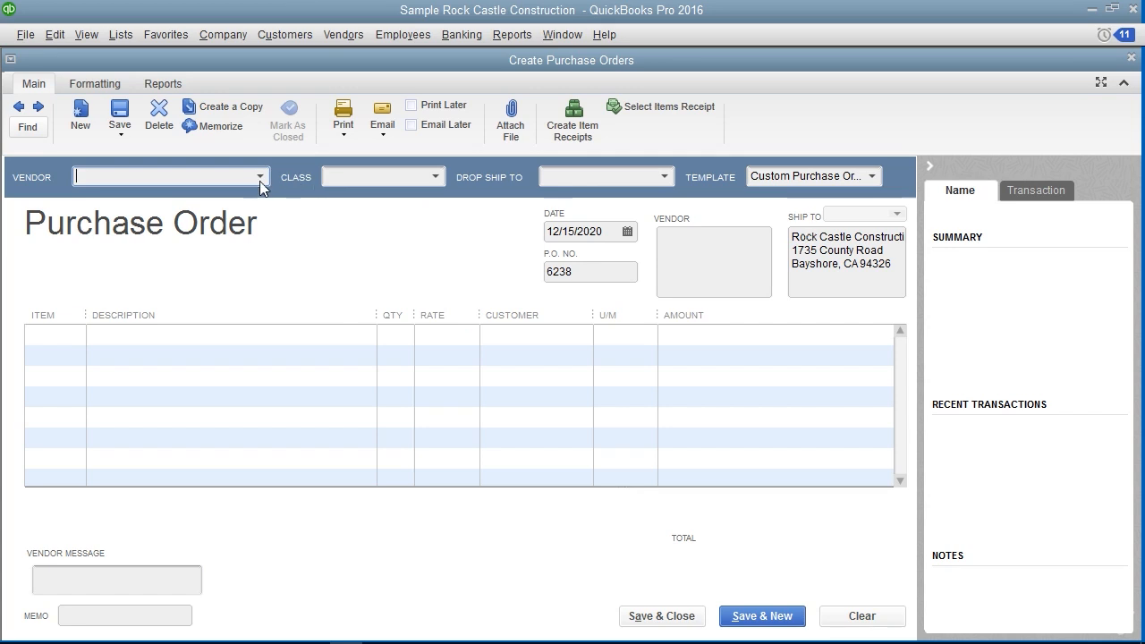
{"action": "left_click", "coordinate": [260, 178]}
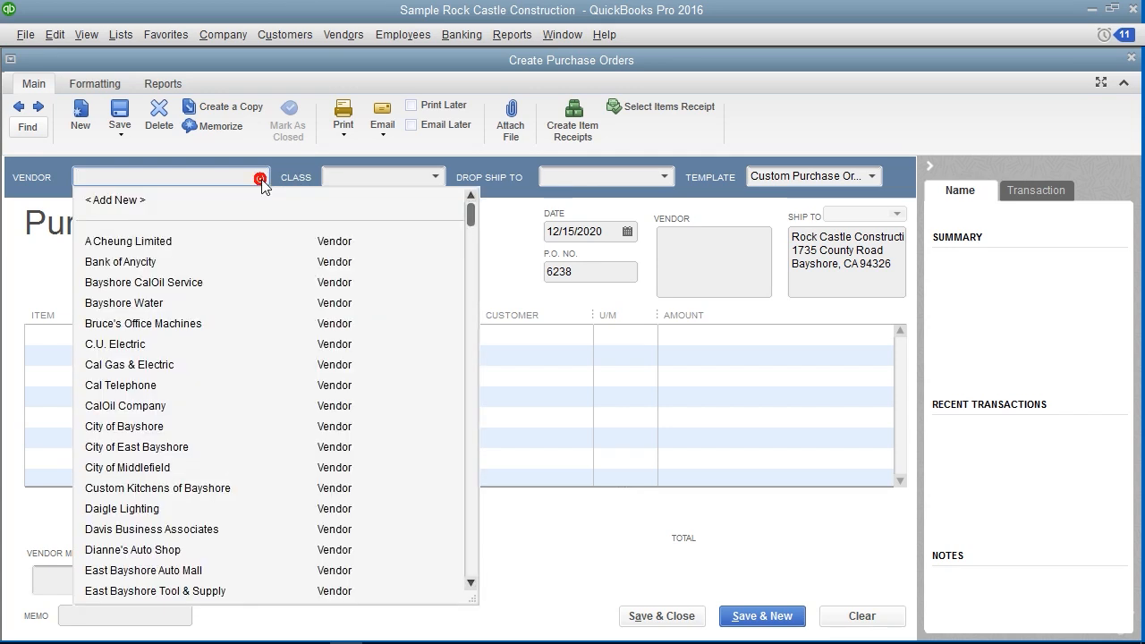
{"action": "type", "text": "Perry Windows & Doors"}
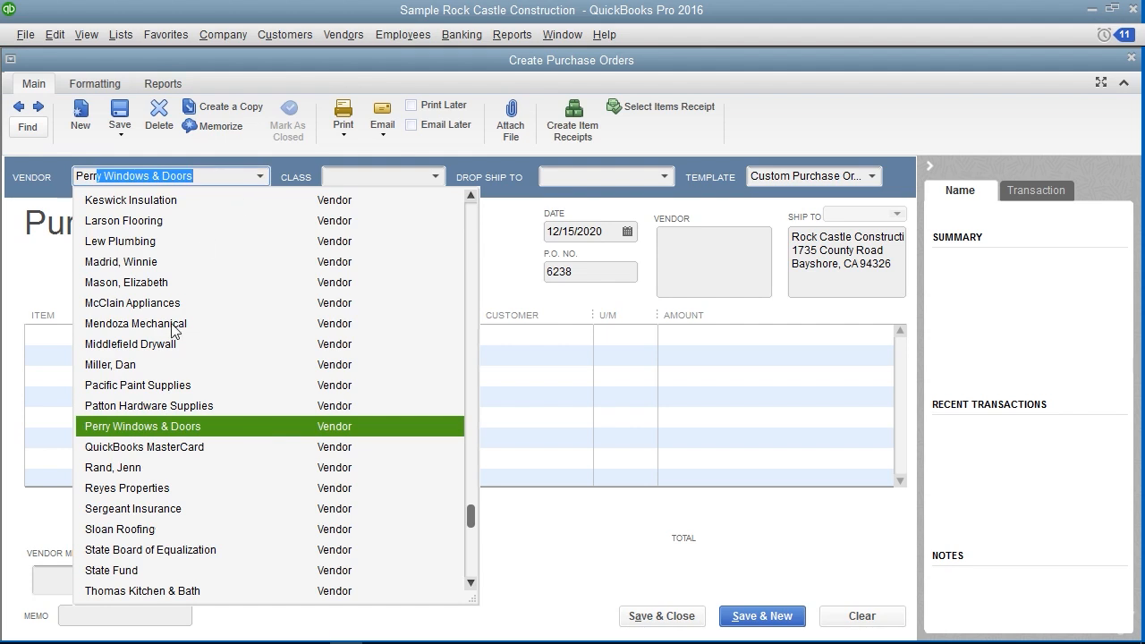
{"action": "left_click", "coordinate": [166, 427]}
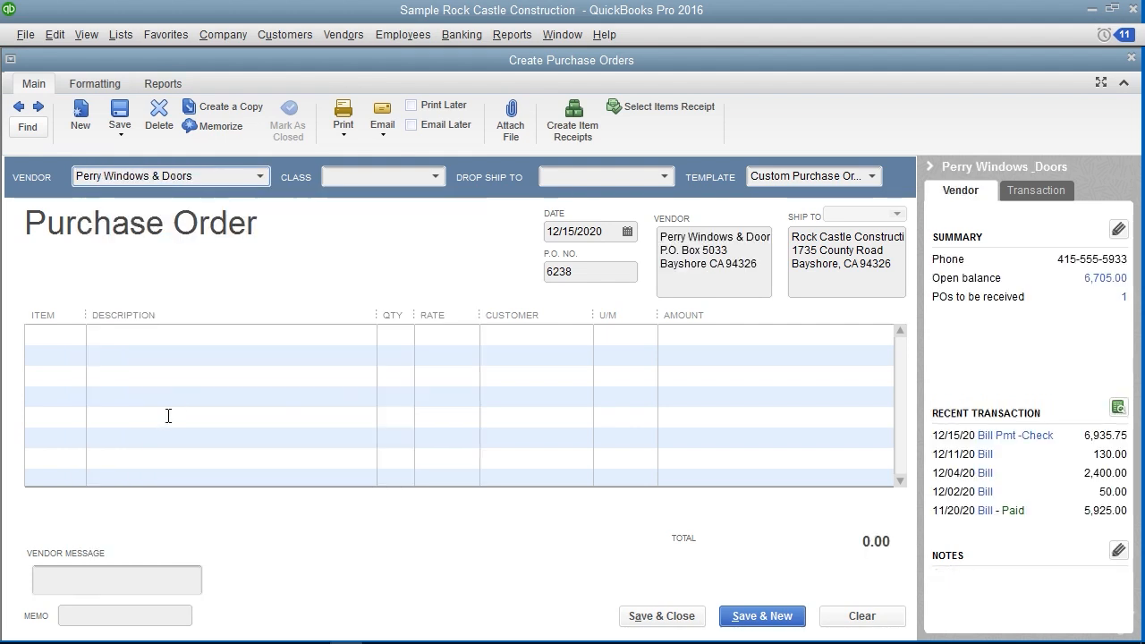
Review the purchase order's date, drop-ship destination choices and template choices
{"action": "left_click", "coordinate": [586, 232]}
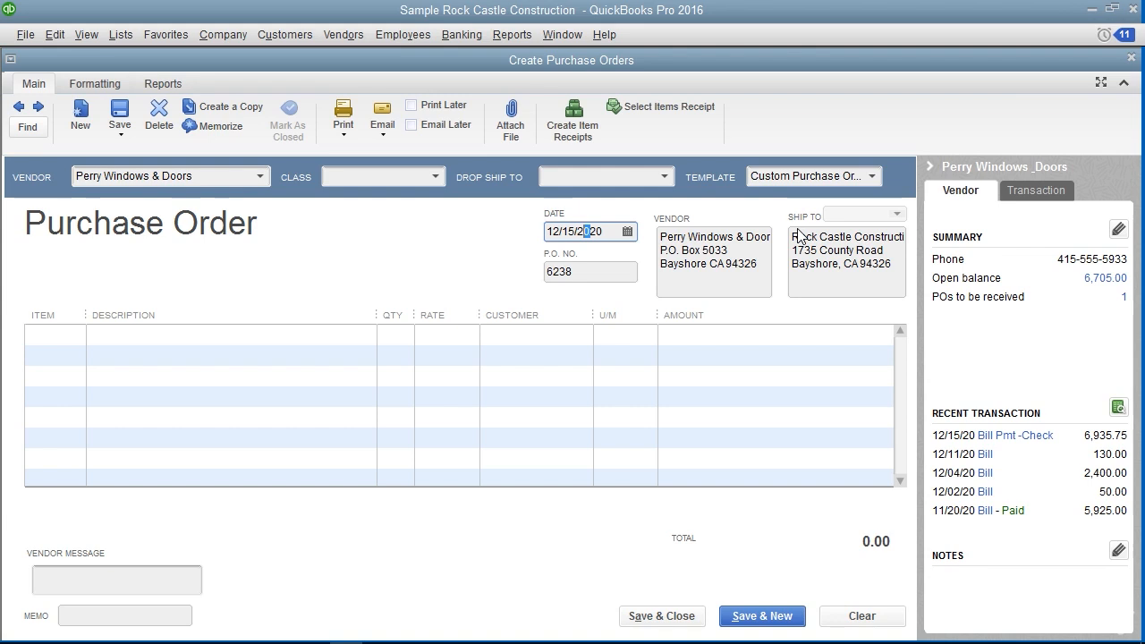
{"action": "left_click", "coordinate": [664, 176]}
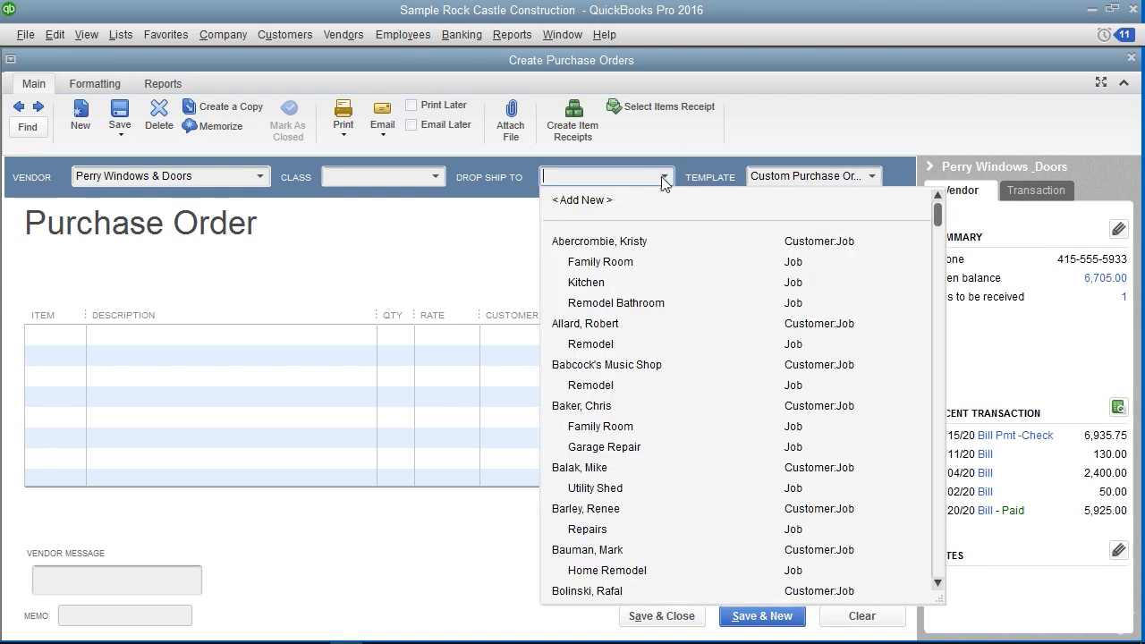
{"action": "left_click", "coordinate": [663, 177]}
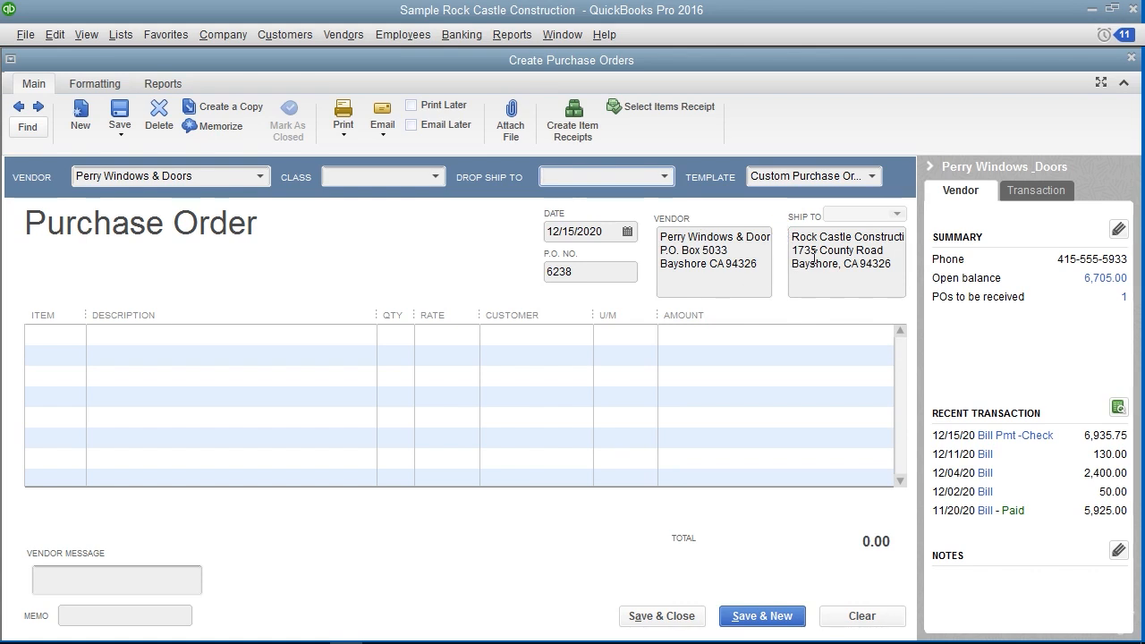
{"action": "left_click", "coordinate": [872, 176]}
{"action": "left_click", "coordinate": [878, 178]}
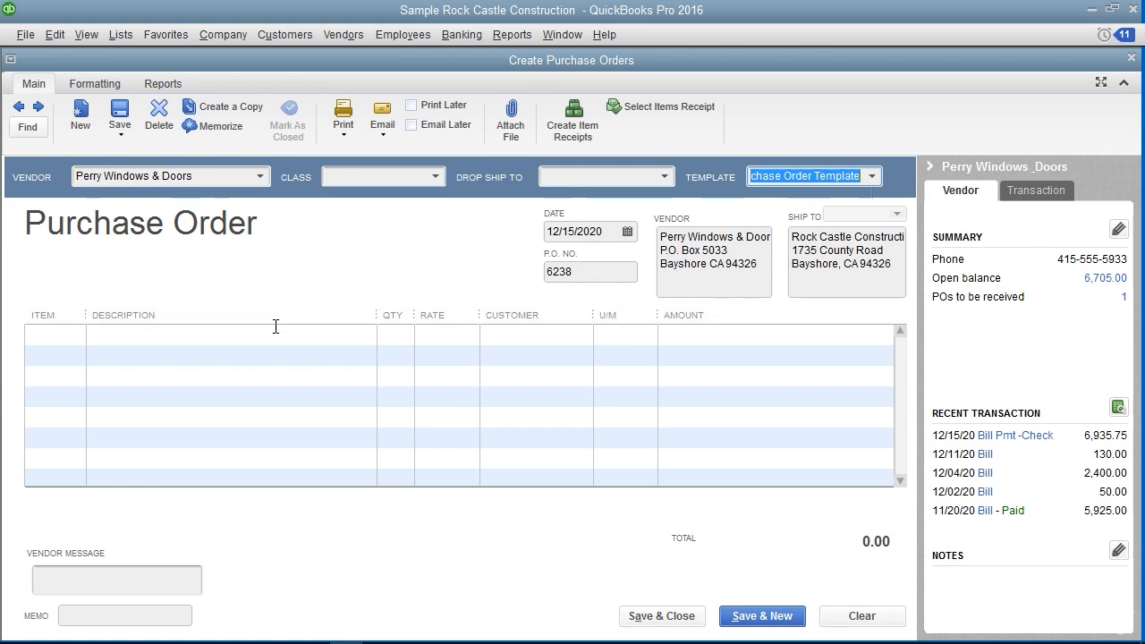
Add the Door Frame item to the first line of the purchase order
{"action": "left_click", "coordinate": [69, 344]}
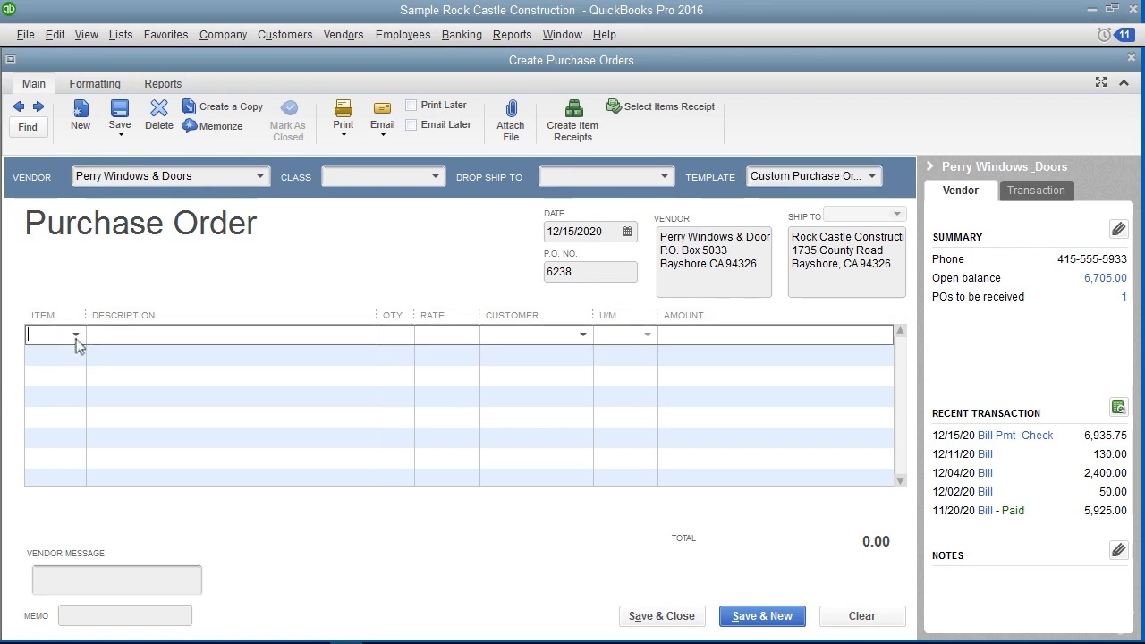
{"action": "left_click", "coordinate": [75, 335]}
{"action": "scroll", "coordinate": [125, 441], "scroll_direction": "down", "scroll_amount": 4}
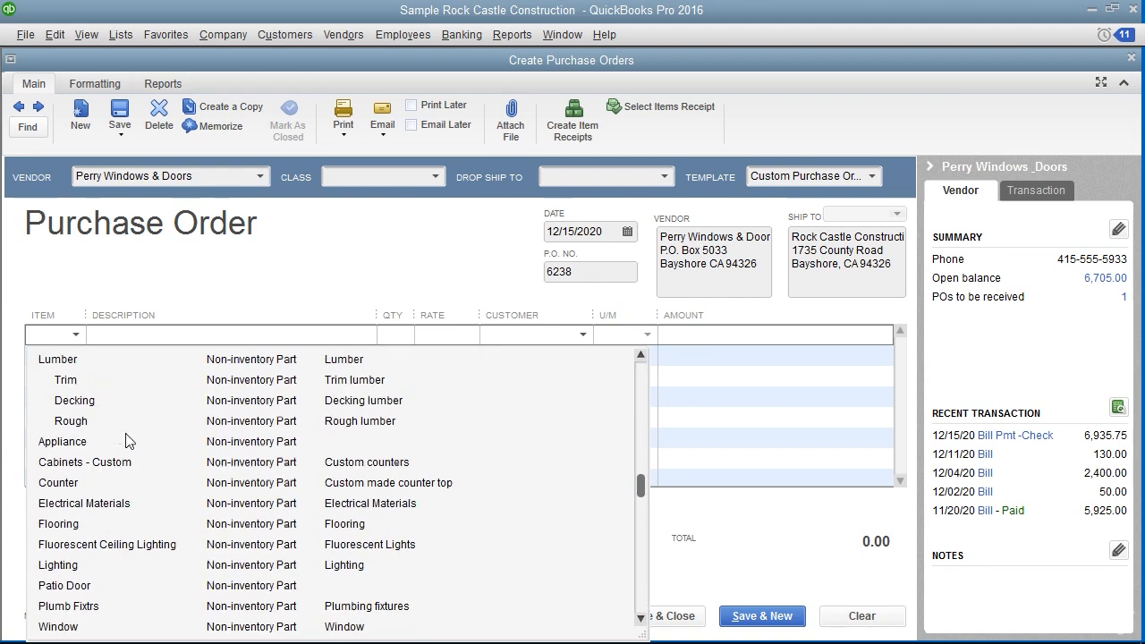
{"action": "left_click", "coordinate": [90, 421]}
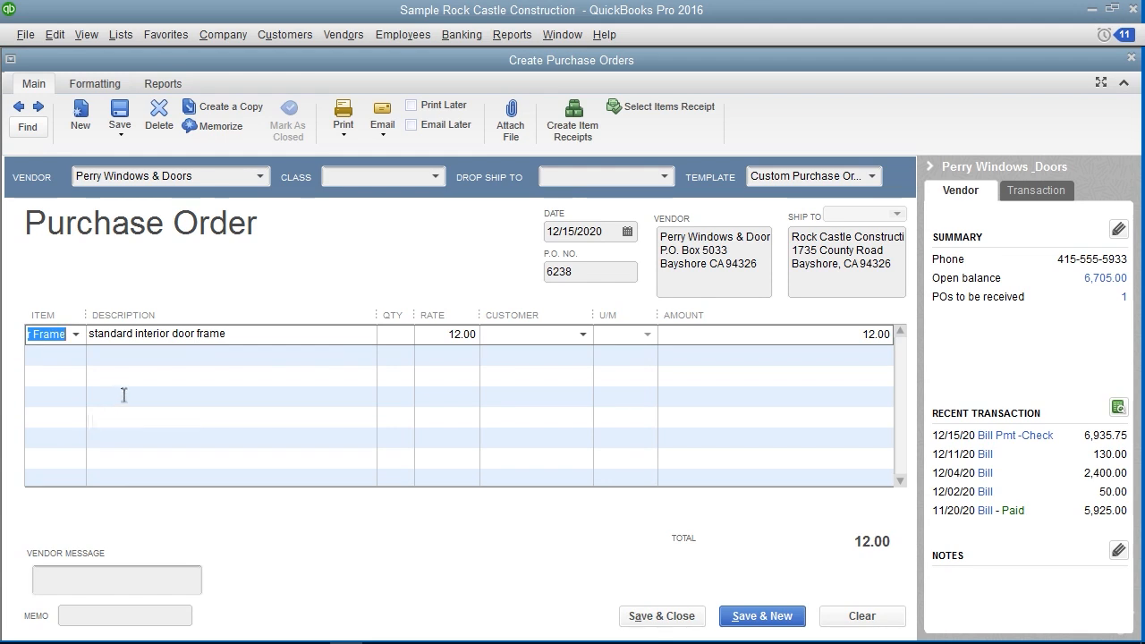
Set the Door Frame line's rate to 10.00 and its quantity to 10
{"action": "left_click", "coordinate": [436, 335]}
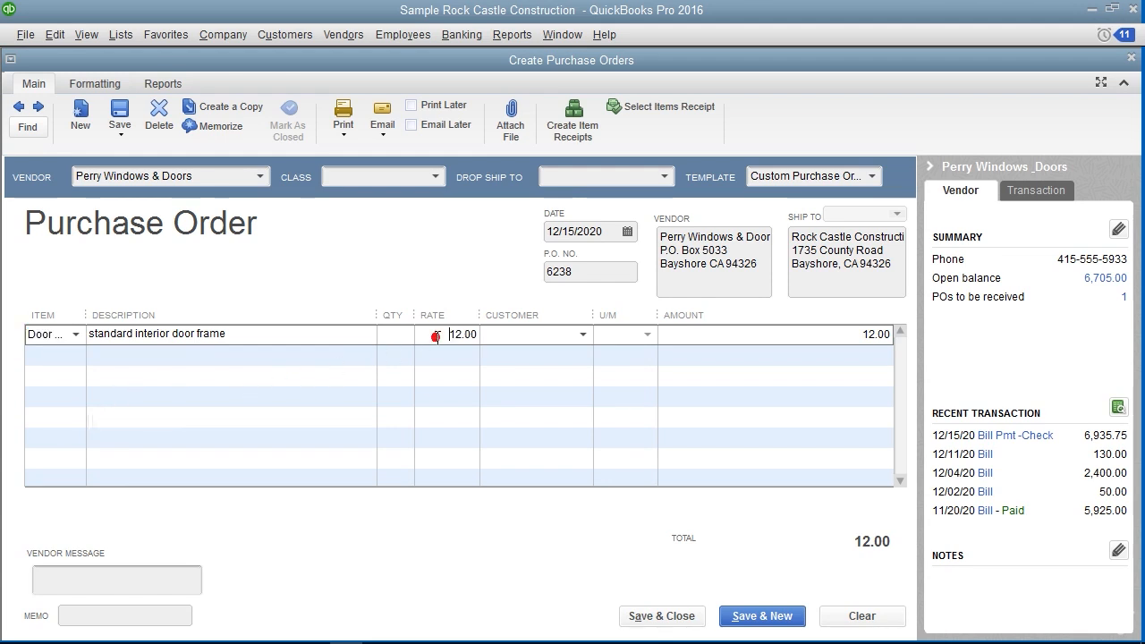
{"action": "type", "text": "10.00"}
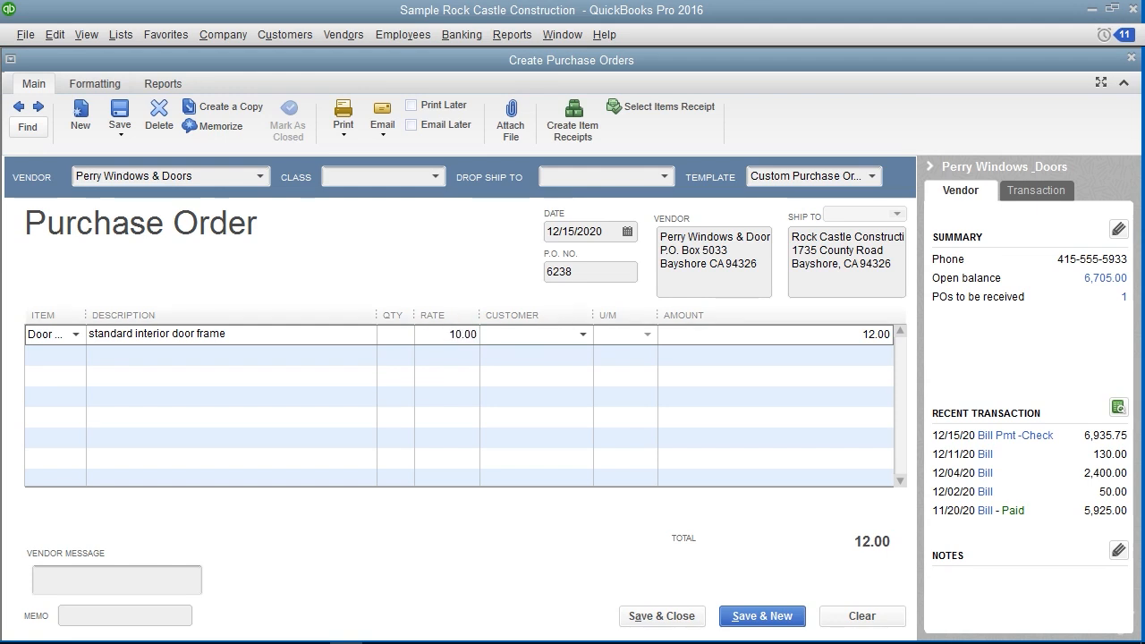
{"action": "left_click", "coordinate": [398, 333]}
{"action": "type", "text": "10"}
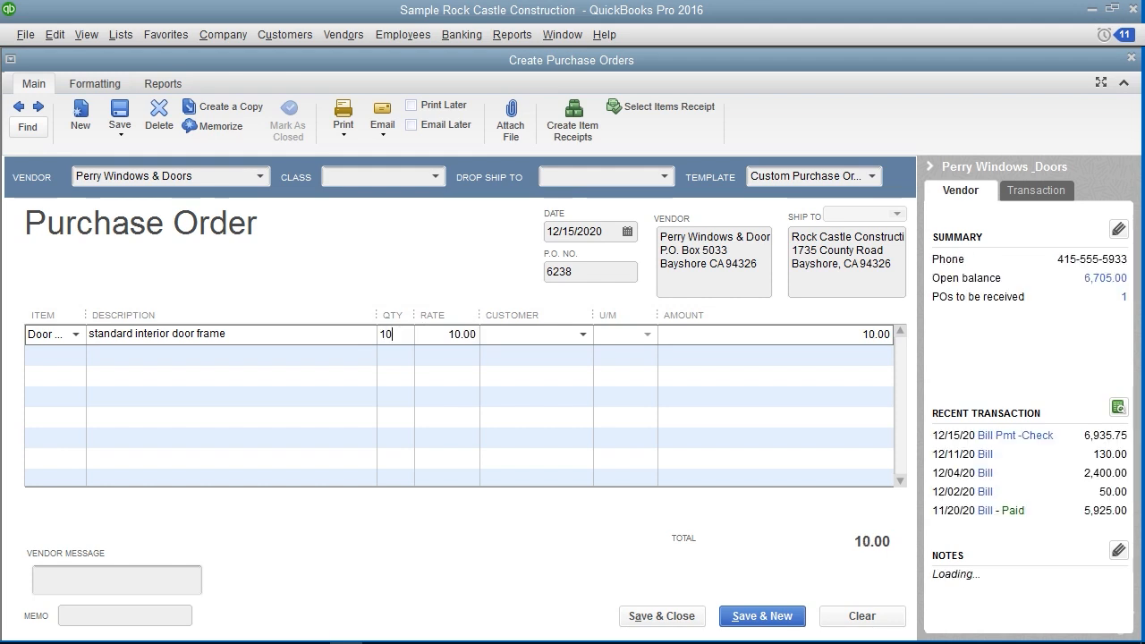
{"action": "left_click", "coordinate": [435, 333]}
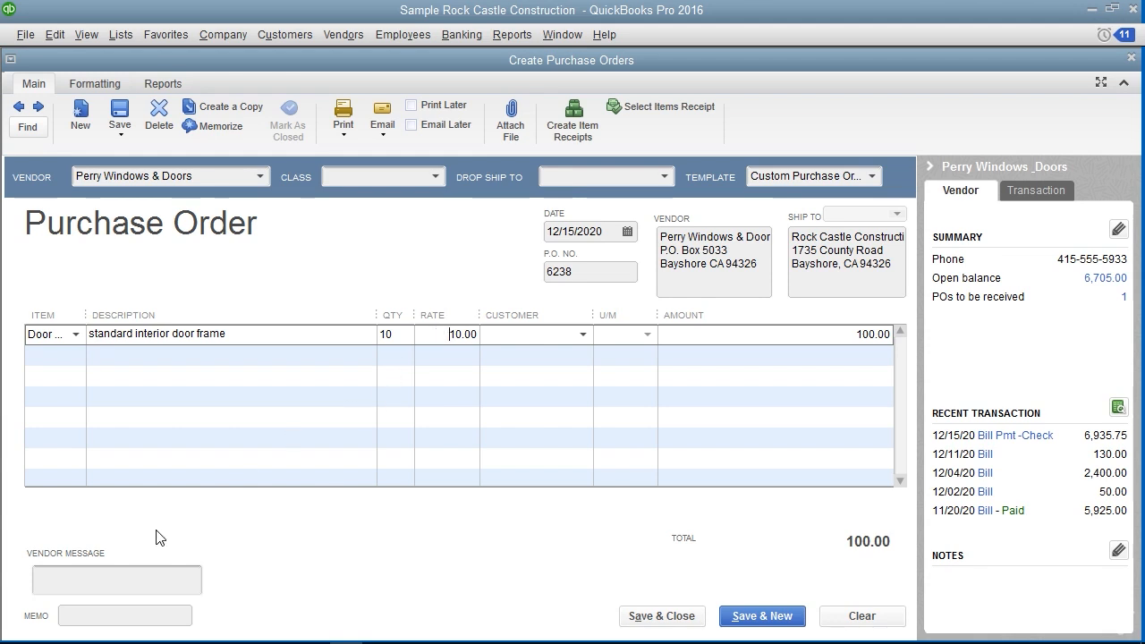
Leave the vendor message and memo blank, and save and close the purchase order
{"action": "left_click", "coordinate": [100, 576]}
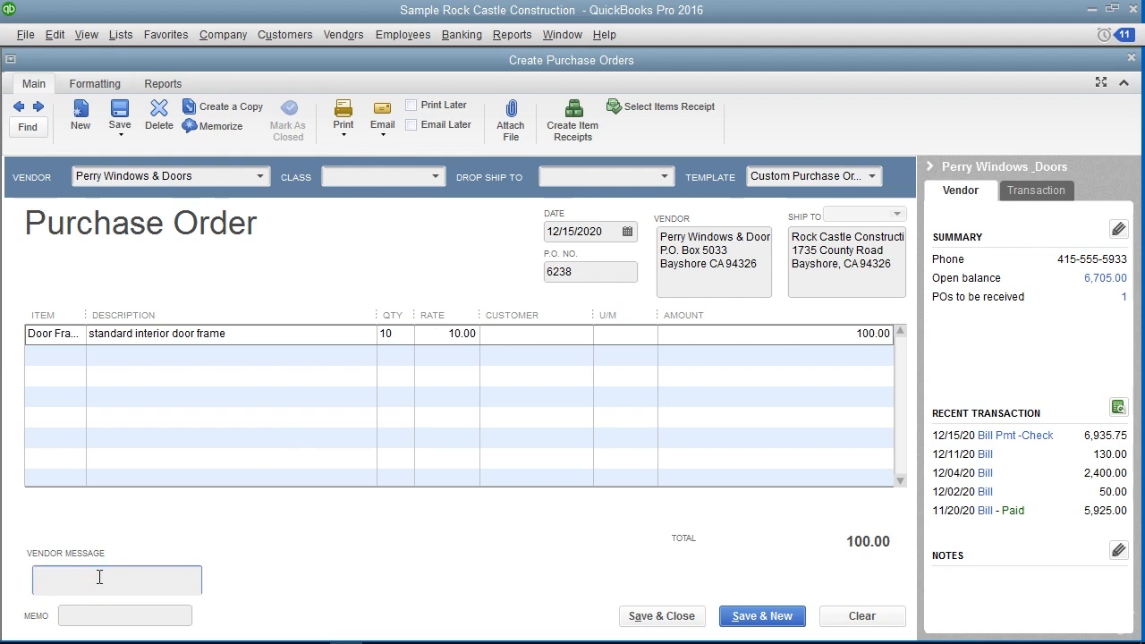
{"action": "left_click", "coordinate": [83, 617]}
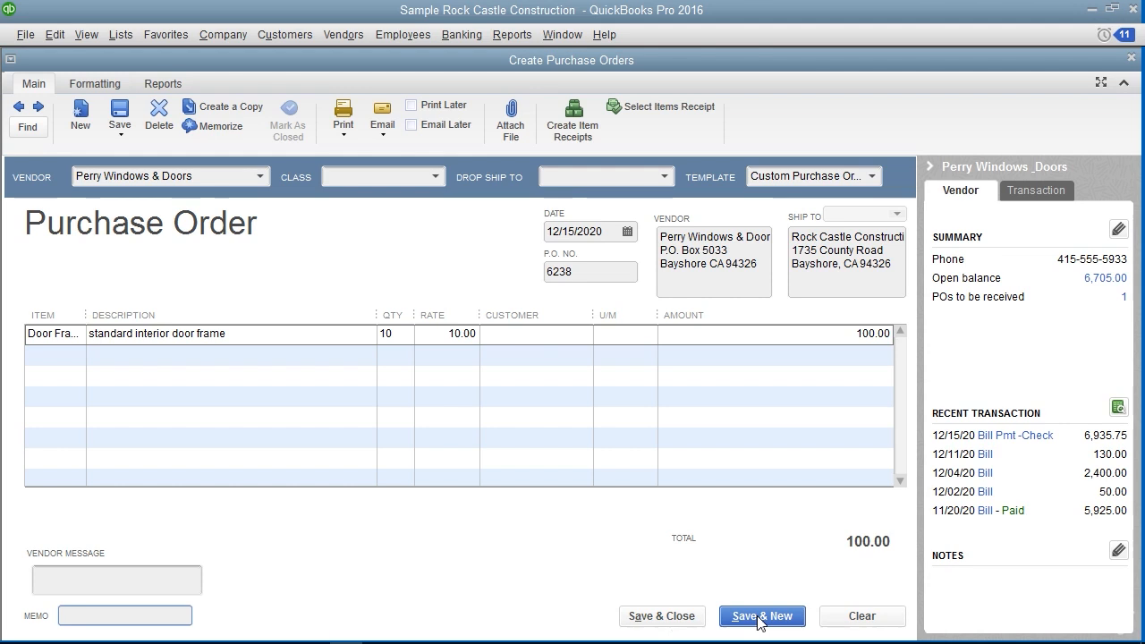
{"action": "left_click", "coordinate": [661, 615]}
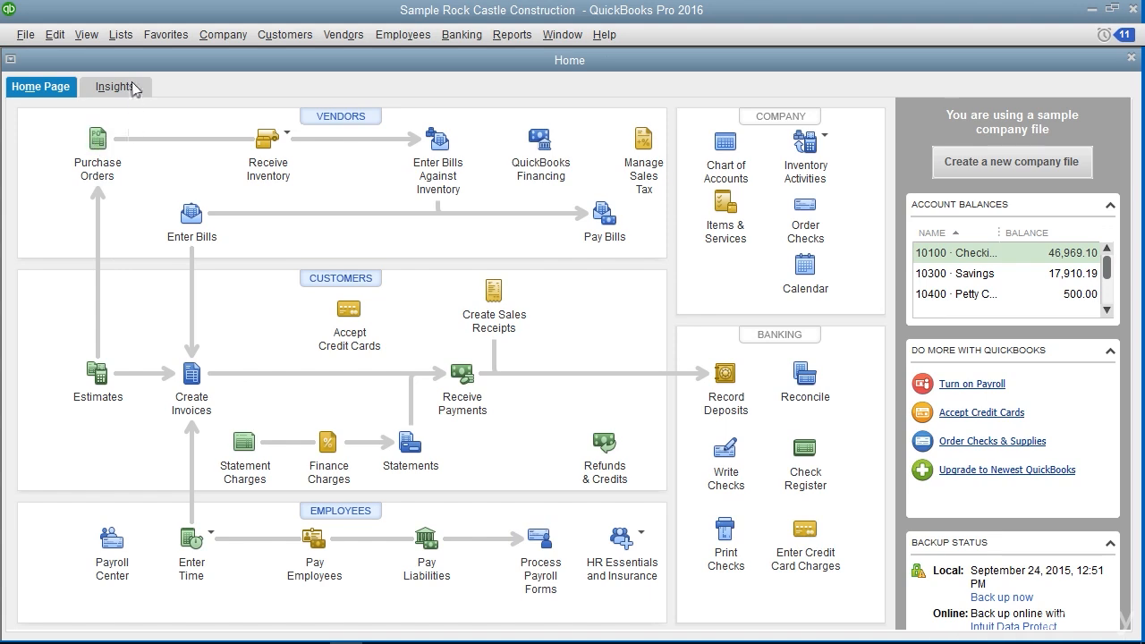
Open the non-posting Purchase Orders account from the Chart of Accounts and examine the orders in its QuickReport
{"action": "left_click", "coordinate": [135, 42]}
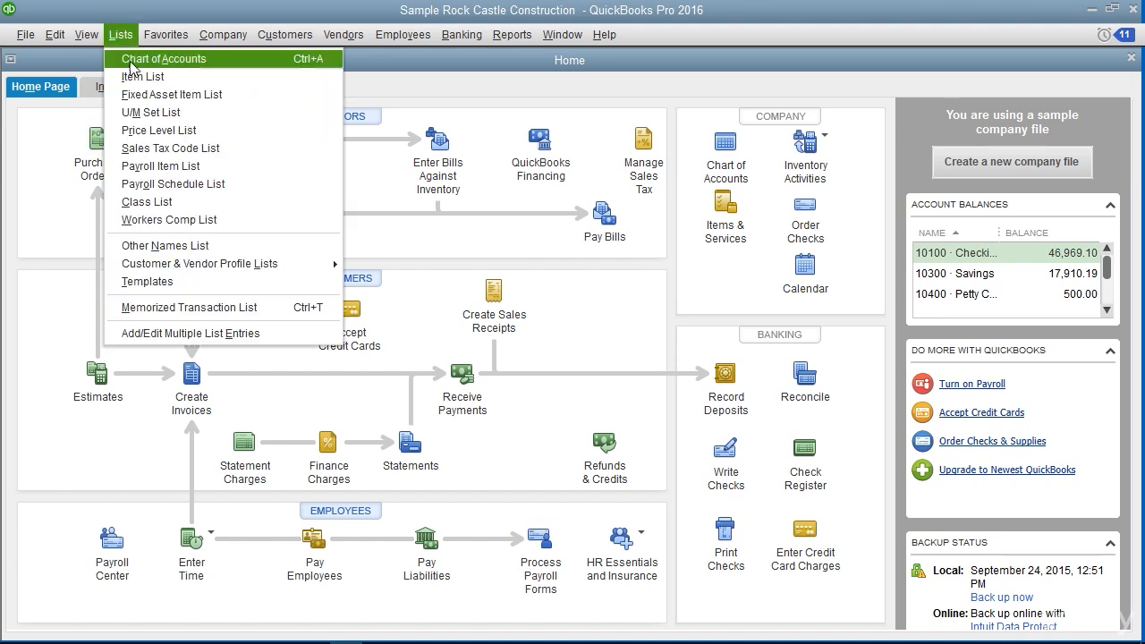
{"action": "left_click", "coordinate": [131, 61]}
{"action": "scroll", "coordinate": [543, 348], "scroll_direction": "down", "scroll_amount": 20}
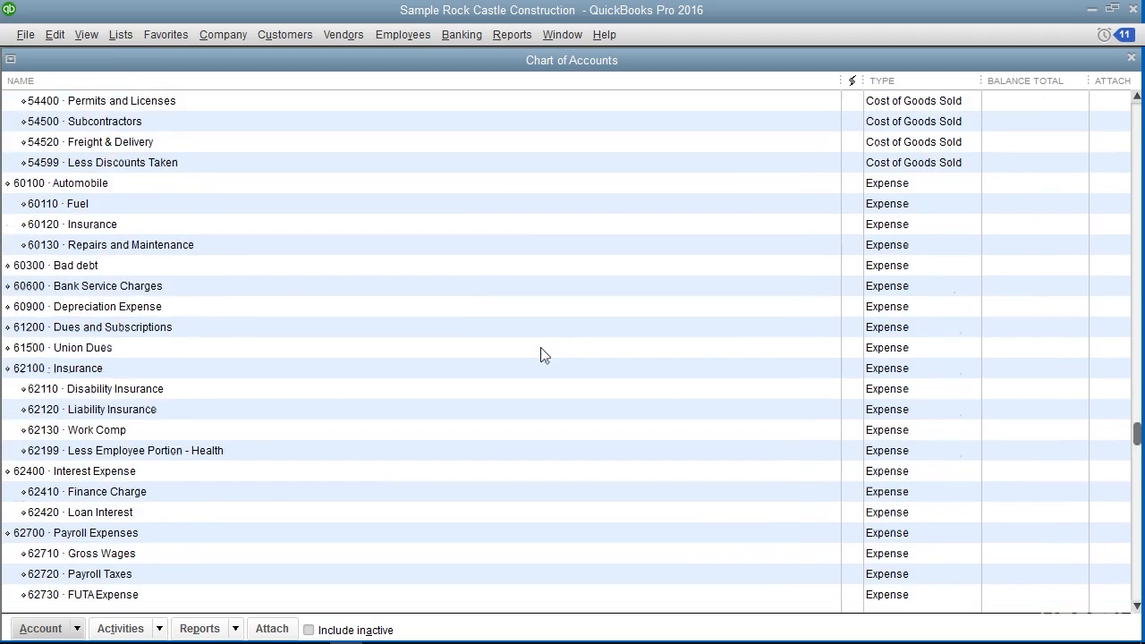
{"action": "scroll", "coordinate": [544, 355], "scroll_direction": "down", "scroll_amount": 4}
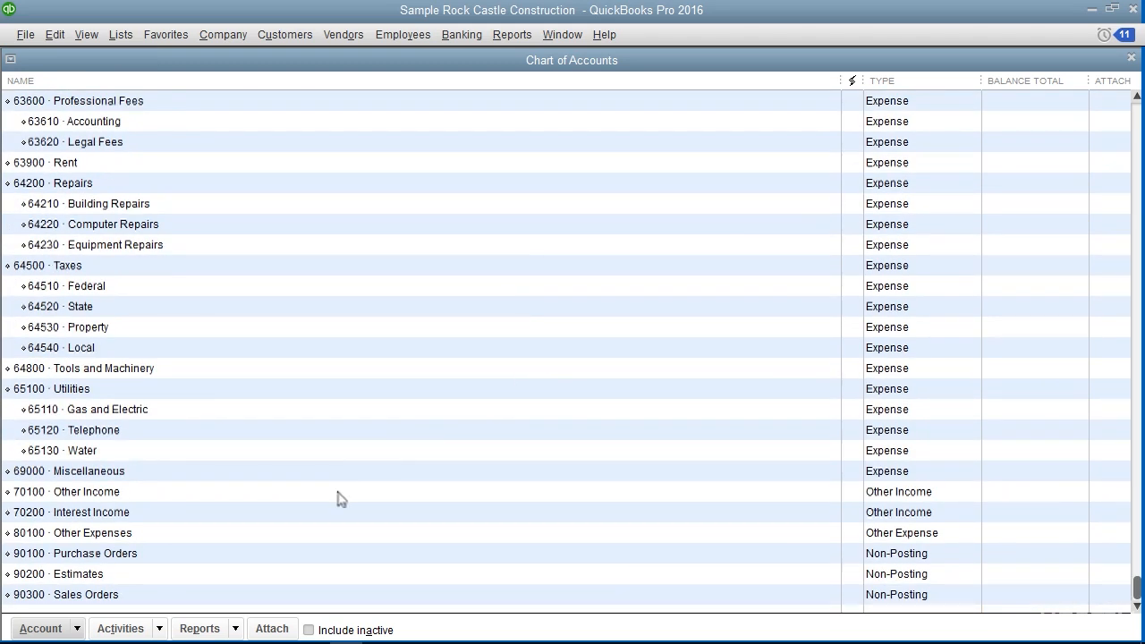
{"action": "left_click", "coordinate": [159, 552]}
{"action": "double_click", "coordinate": [114, 554]}
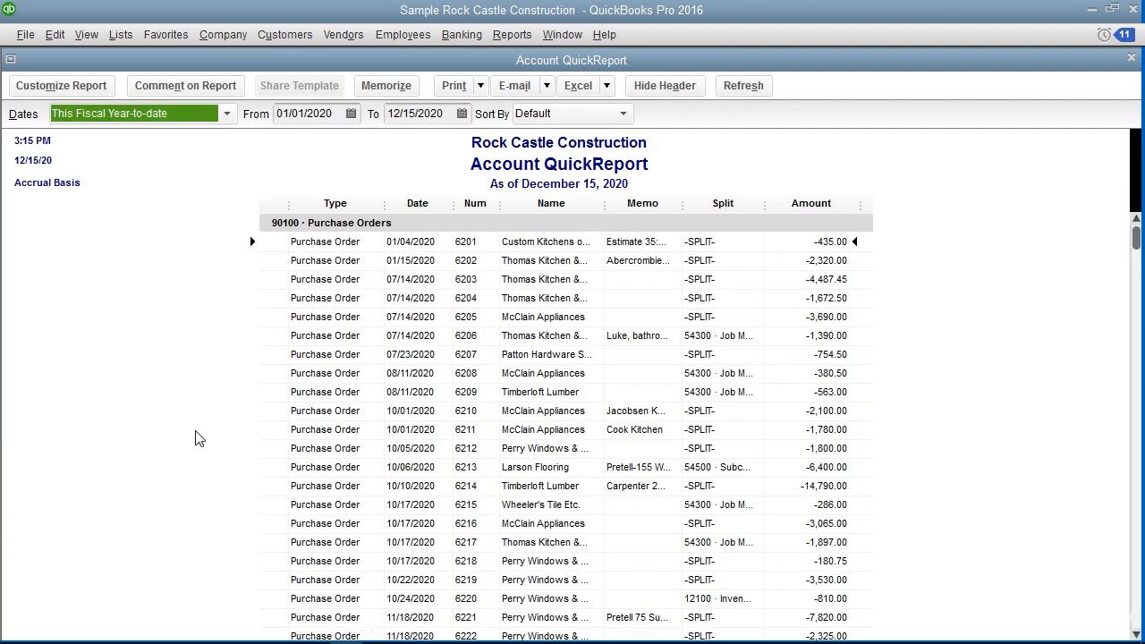
{"action": "scroll", "coordinate": [199, 439], "scroll_direction": "down", "scroll_amount": 6}
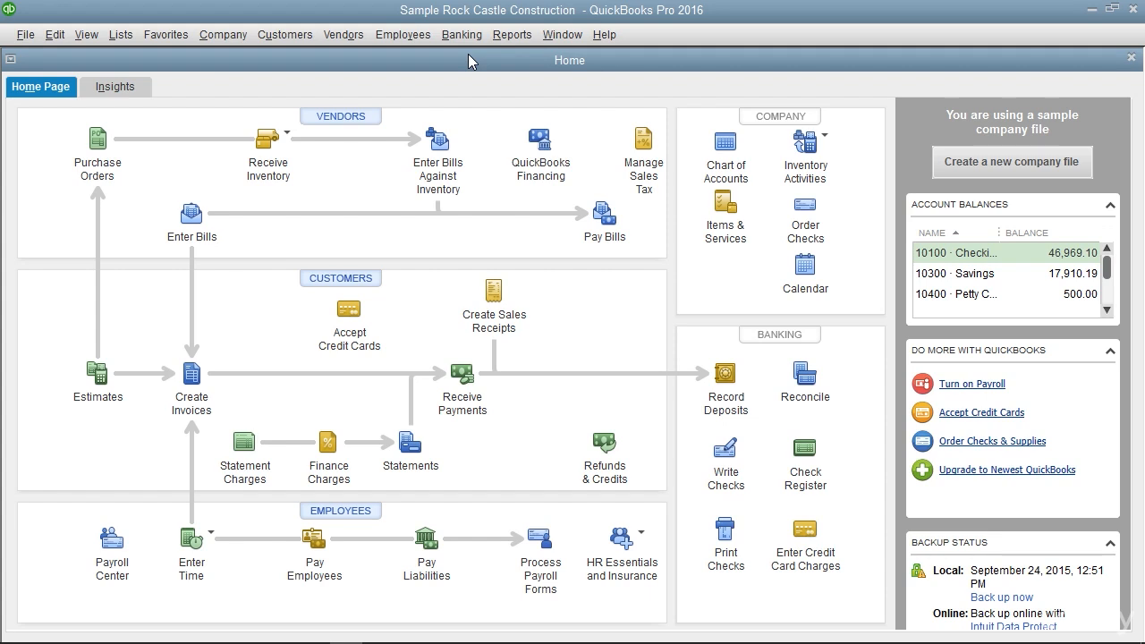
Receive items and enter a bill for Perry Windows & Doors against its open purchase order dated 12/15/2020
{"action": "left_click", "coordinate": [338, 38]}
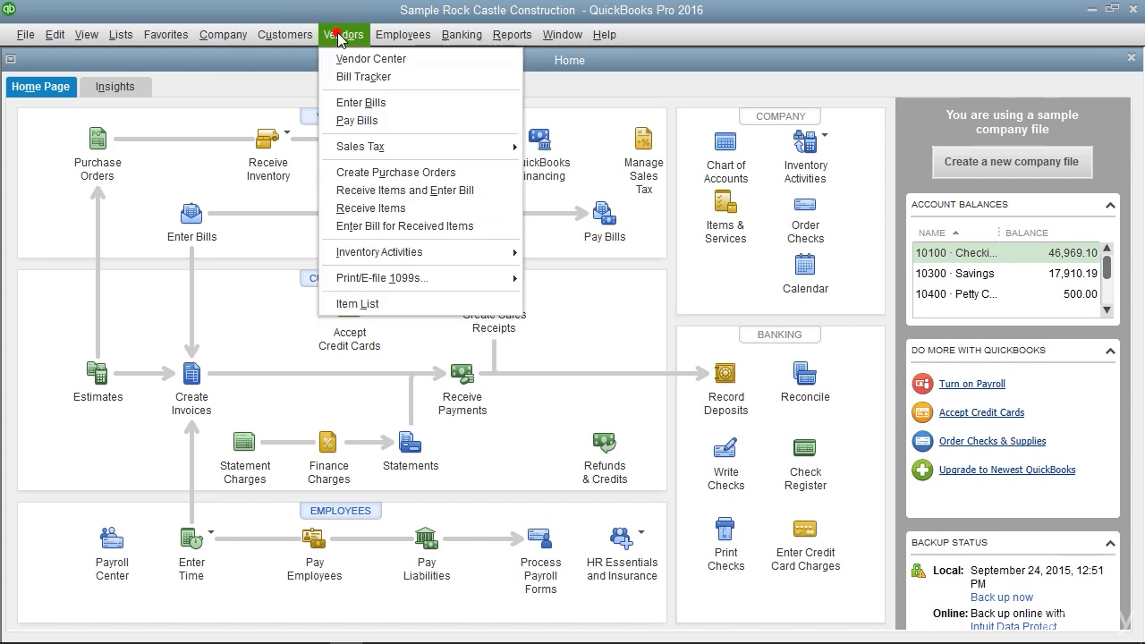
{"action": "left_click", "coordinate": [399, 191]}
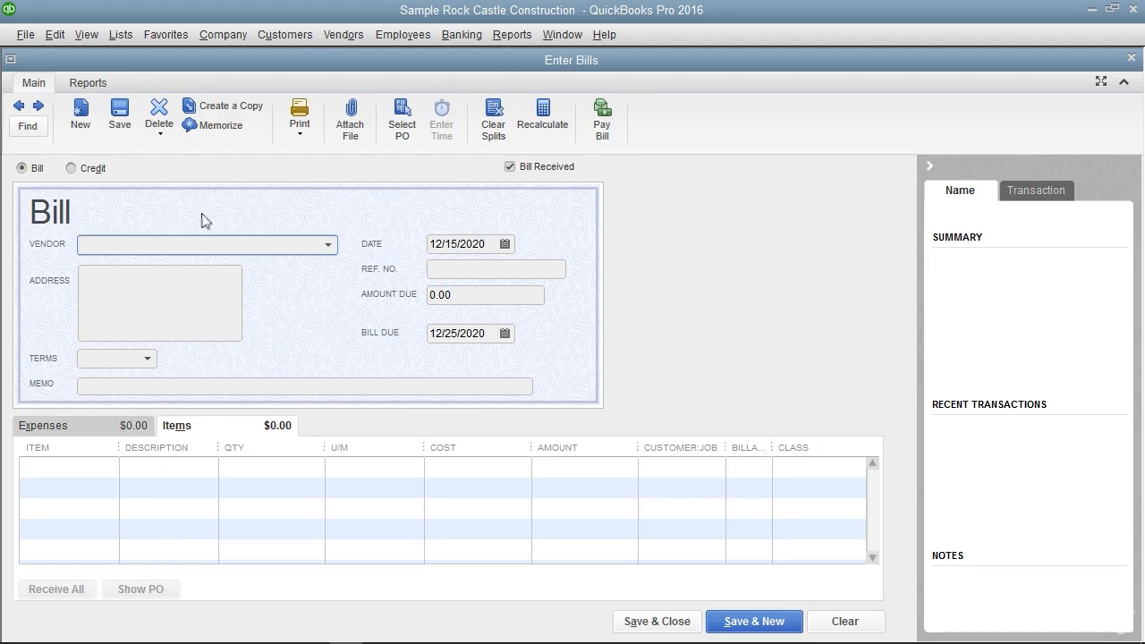
{"action": "type", "text": "Perry Windows & Doors"}
{"action": "key", "text": "Tab"}
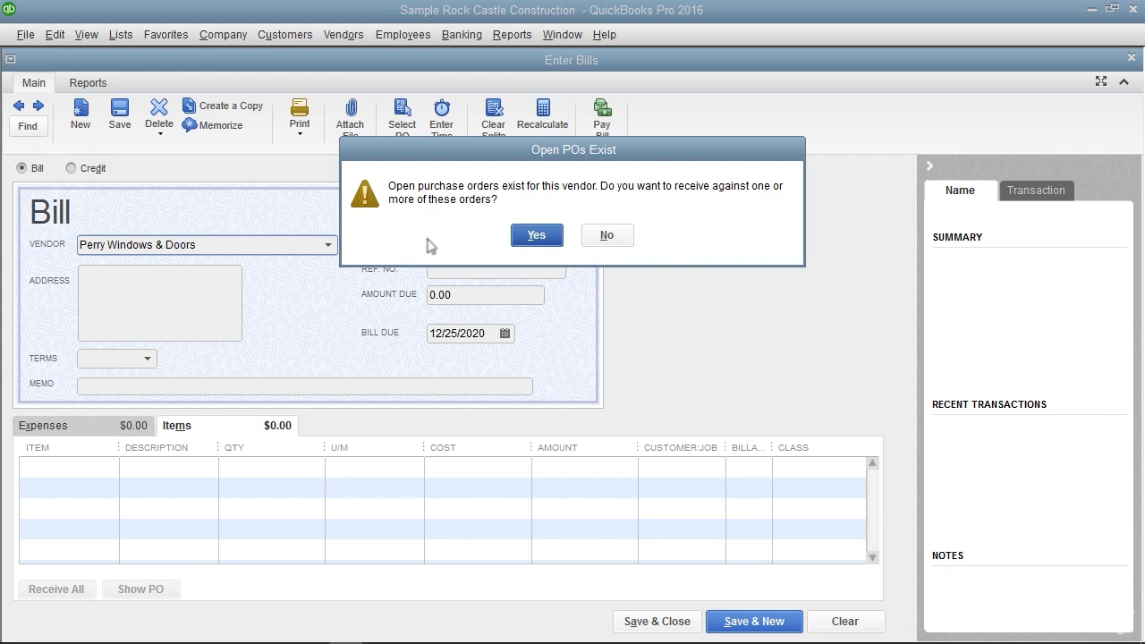
{"action": "left_click", "coordinate": [536, 237]}
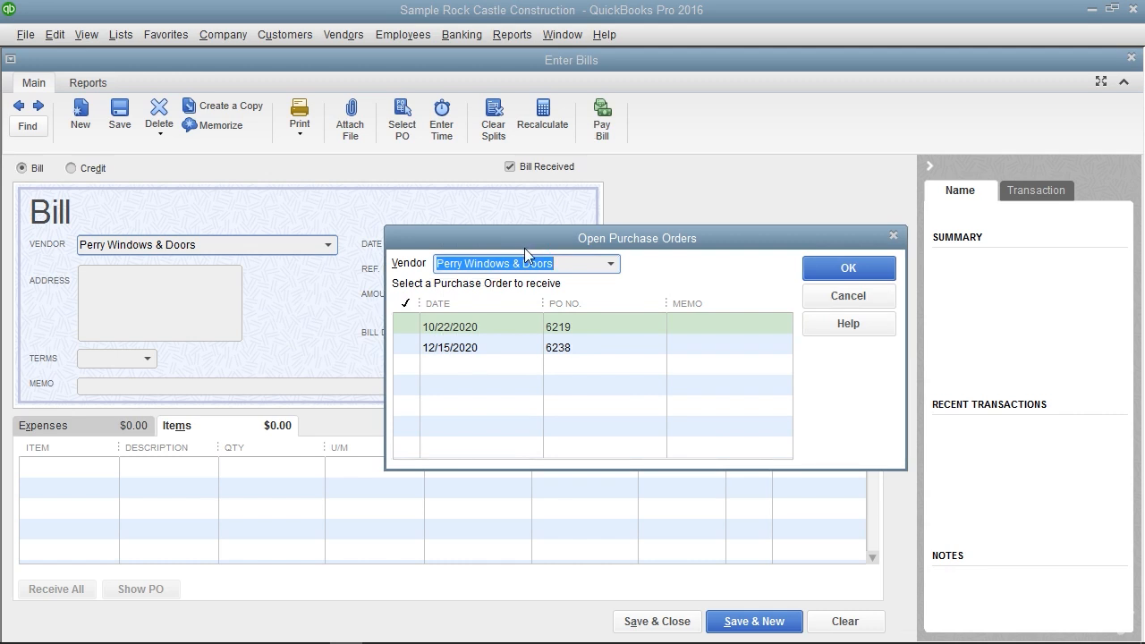
{"action": "left_click", "coordinate": [408, 349]}
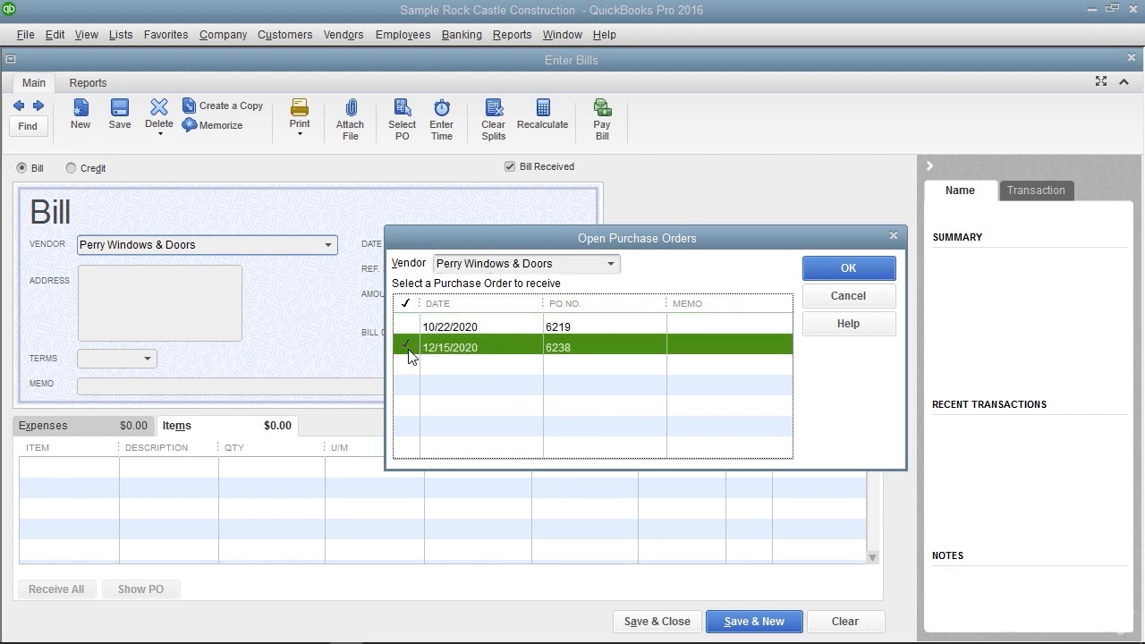
{"action": "left_click", "coordinate": [846, 269]}
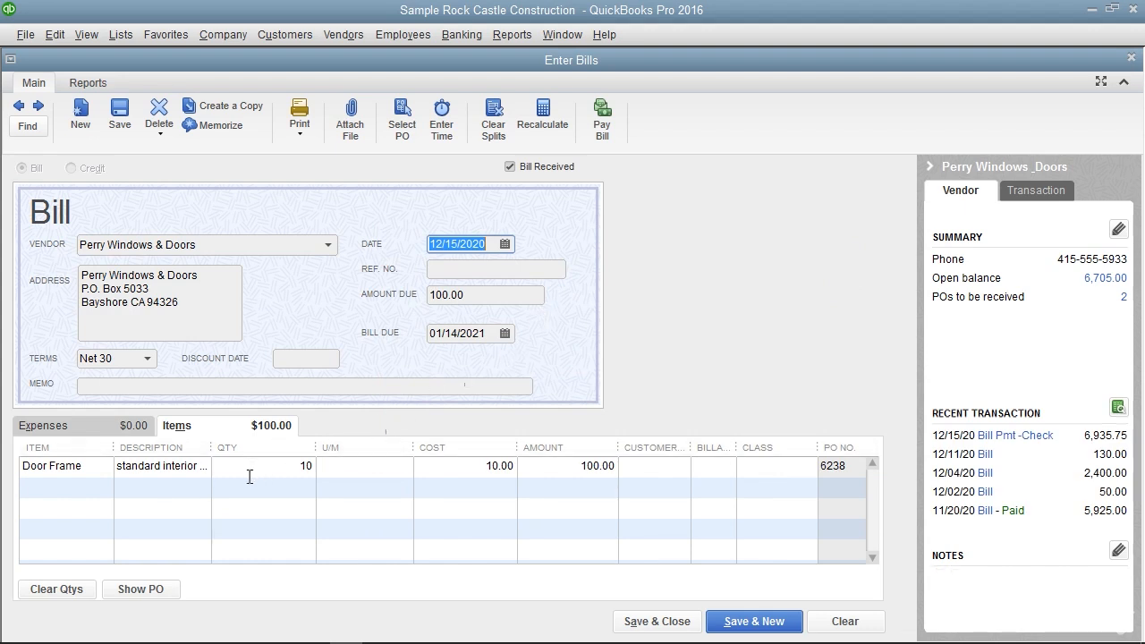
Check the received Door Frame line, enter 12345 as the bill's reference number, and save and close the bill
{"action": "left_click", "coordinate": [182, 429]}
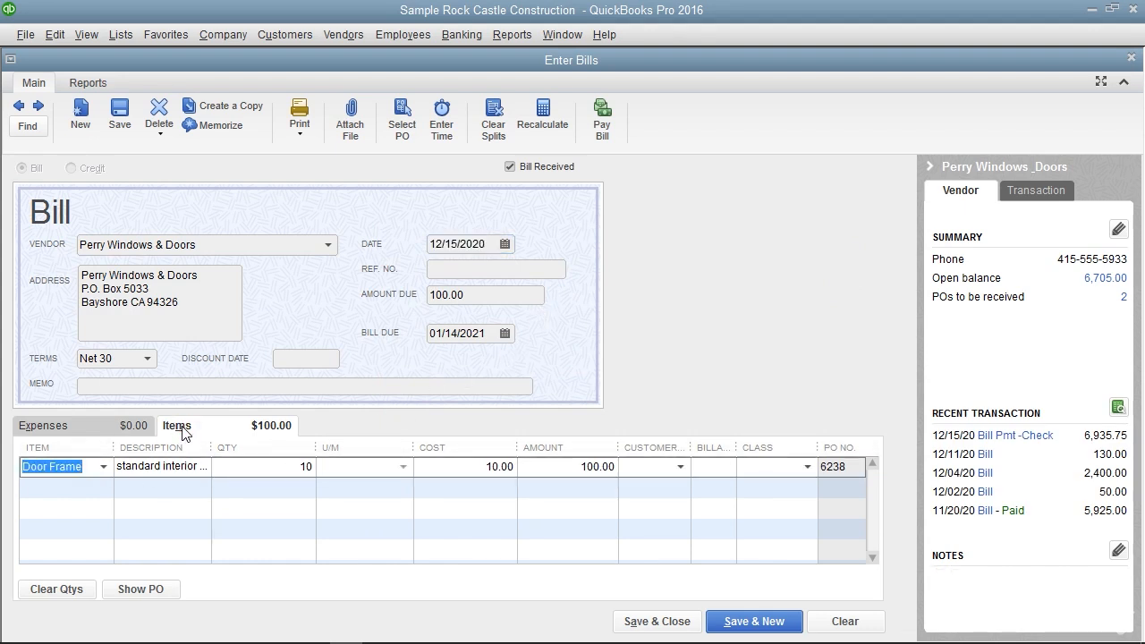
{"action": "left_click", "coordinate": [265, 471]}
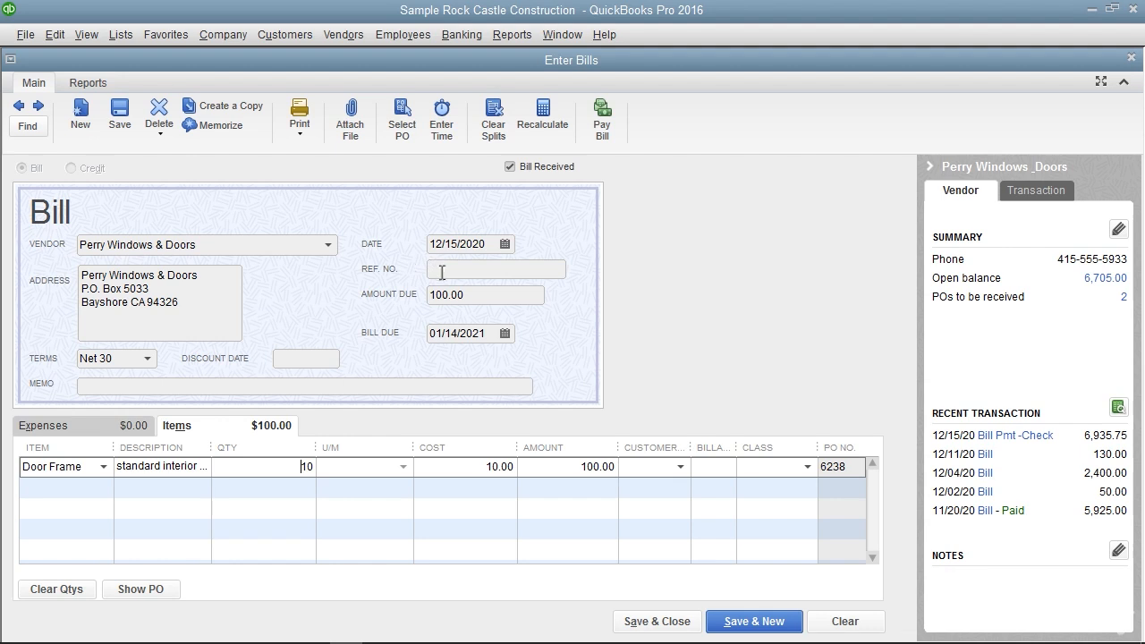
{"action": "left_click", "coordinate": [439, 271]}
{"action": "type", "text": "12345"}
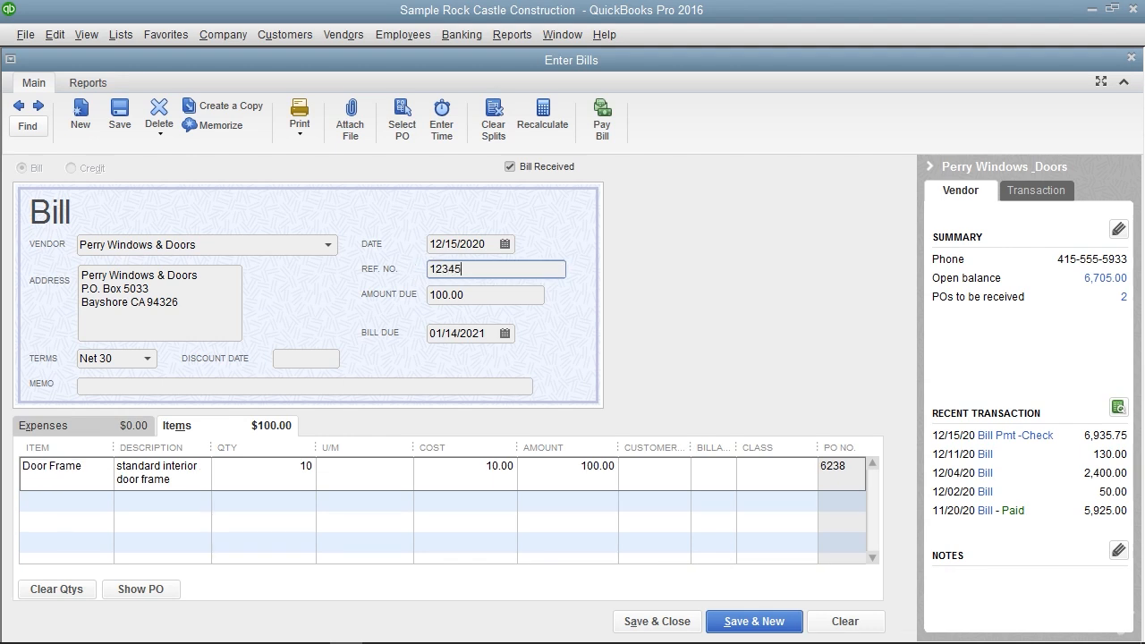
{"action": "left_click", "coordinate": [673, 621]}
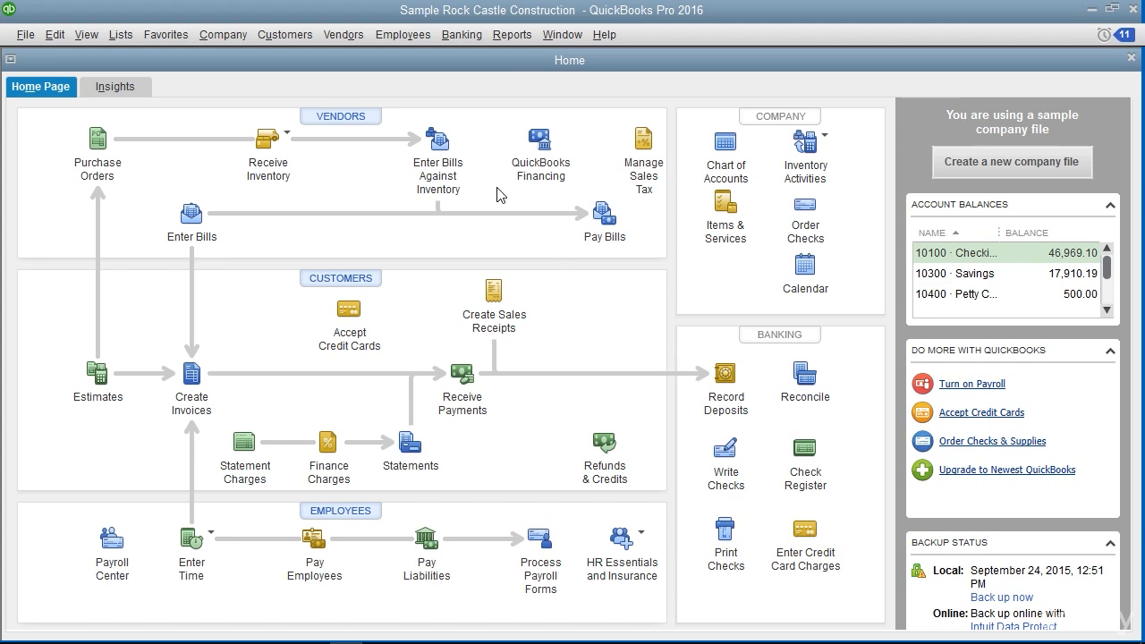
Receive items without a bill from Perry Windows & Doors against its open purchase order dated 10/22/2020
{"action": "left_click", "coordinate": [347, 34]}
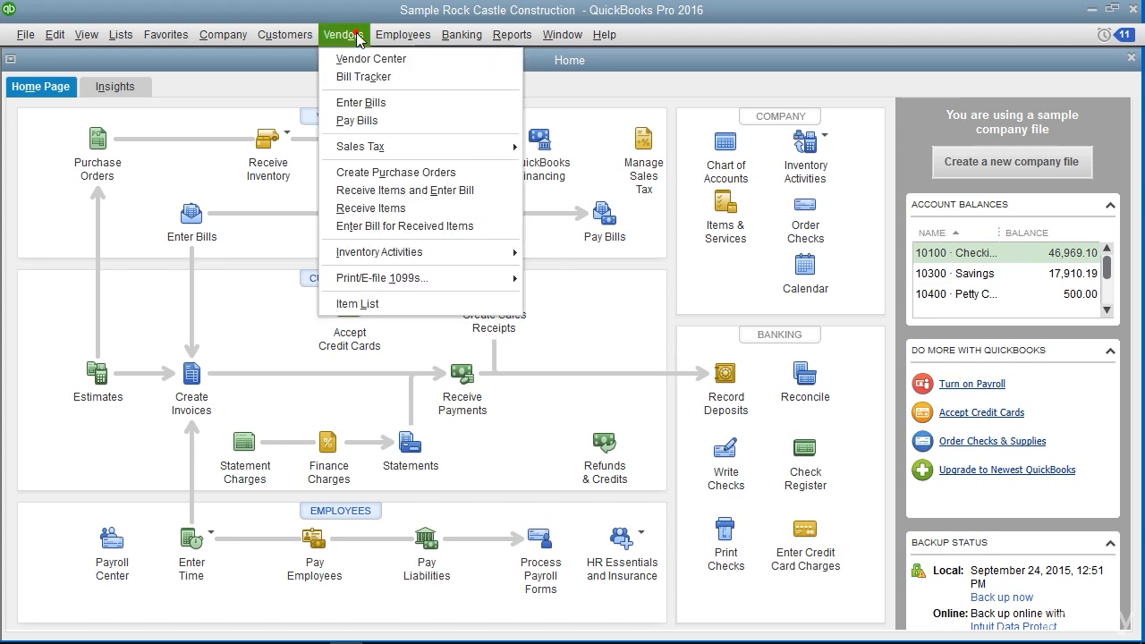
{"action": "left_click", "coordinate": [379, 211]}
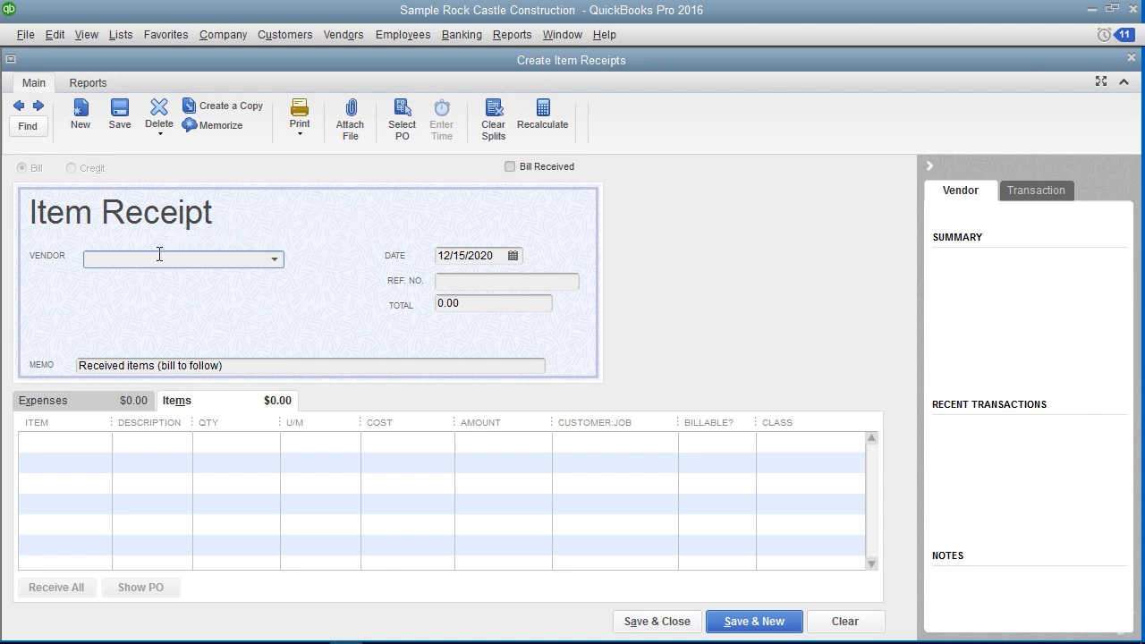
{"action": "type", "text": "Perry Windows & Doors"}
{"action": "key", "text": "Tab"}
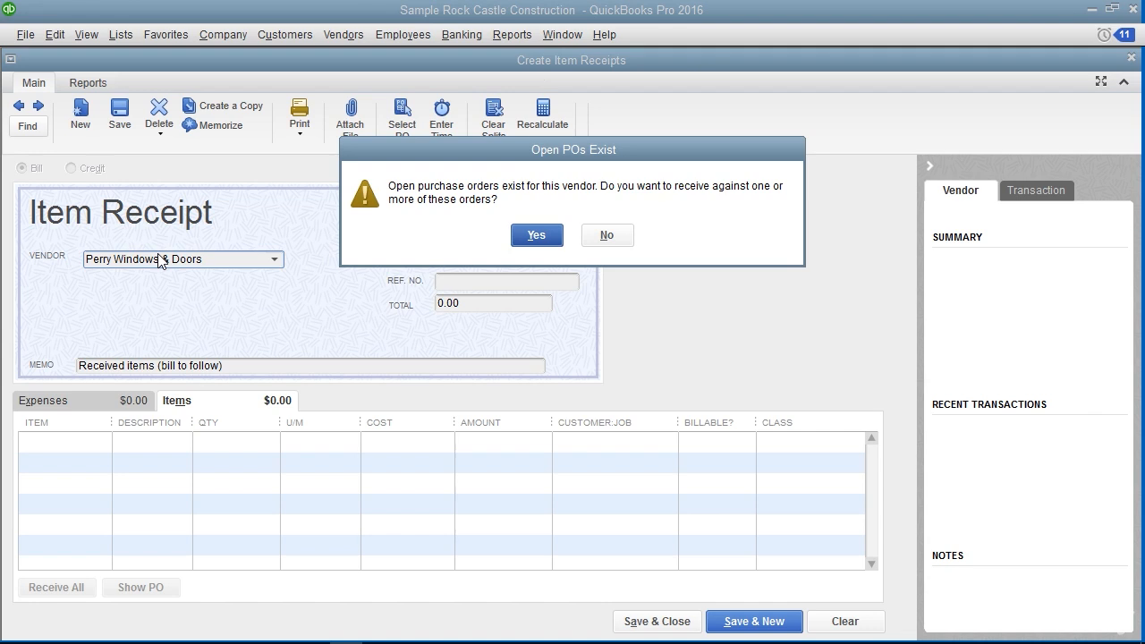
{"action": "left_click", "coordinate": [536, 236]}
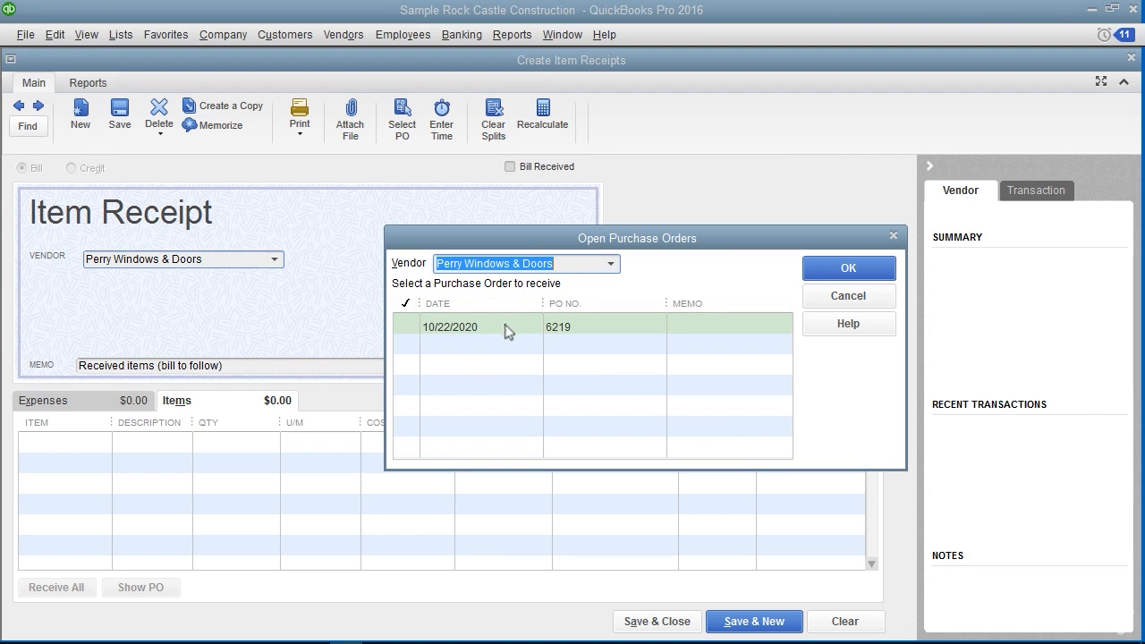
{"action": "left_click", "coordinate": [412, 327]}
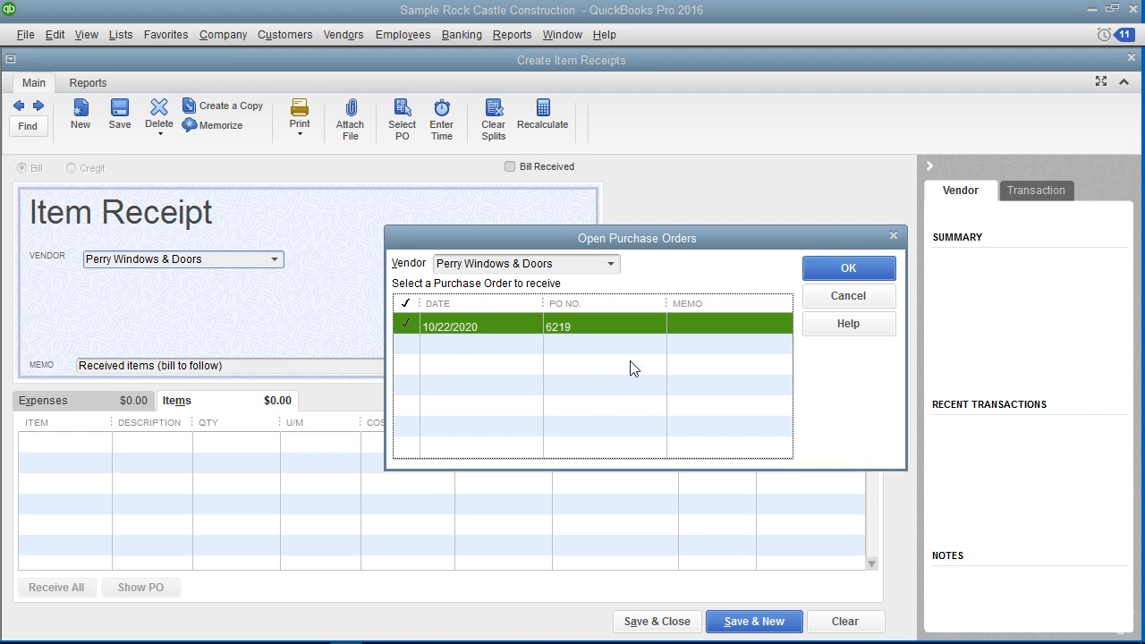
{"action": "left_click", "coordinate": [832, 279]}
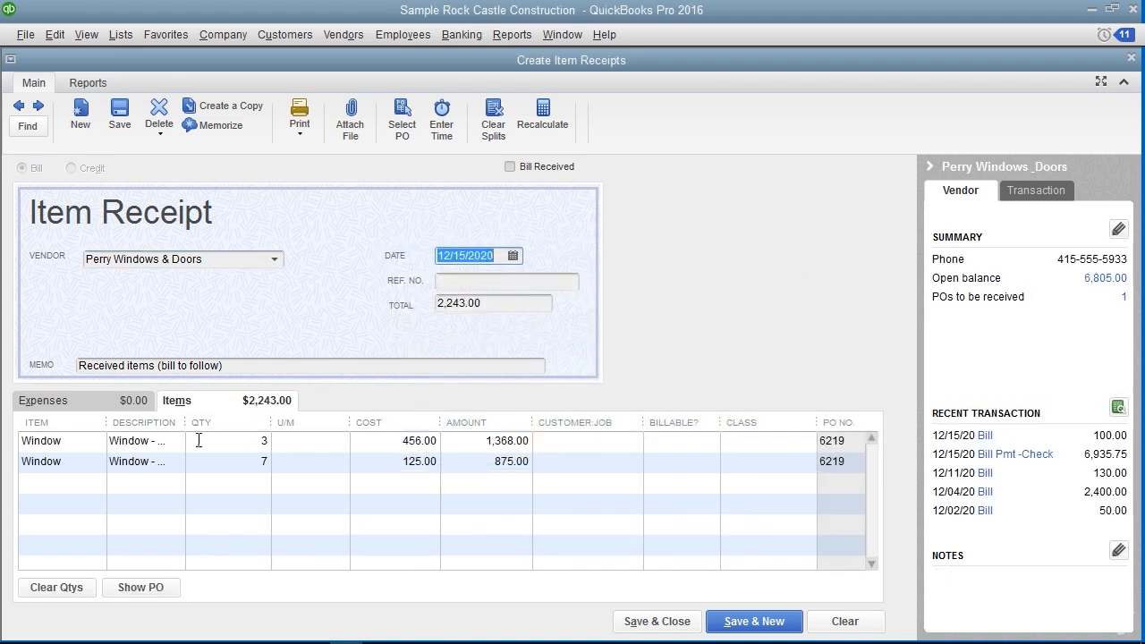
Append "-RECEIPT01" to the item receipt's memo, and save and close the receipt
{"action": "left_click", "coordinate": [225, 407]}
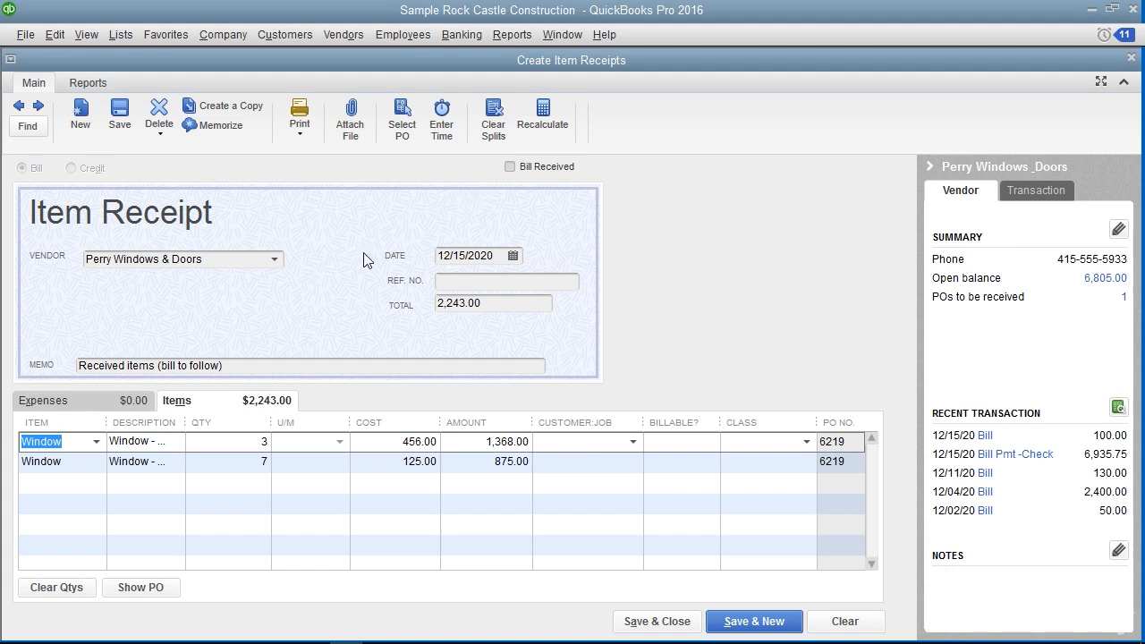
{"action": "left_click", "coordinate": [247, 367]}
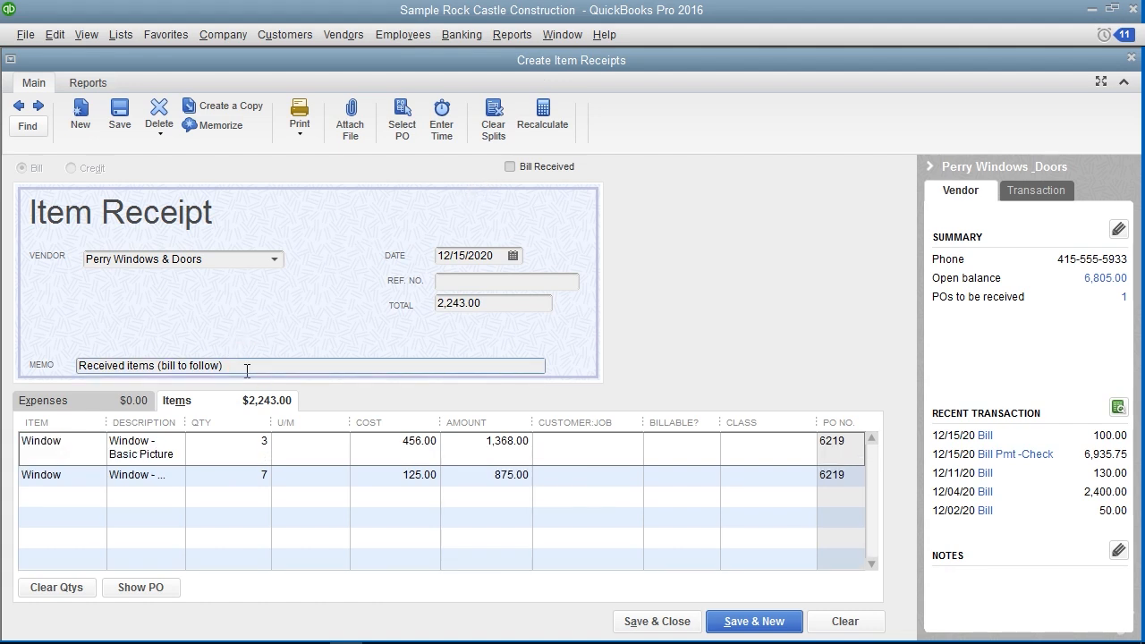
{"action": "type", "text": "-RECEIPT01"}
{"action": "left_click", "coordinate": [641, 626]}
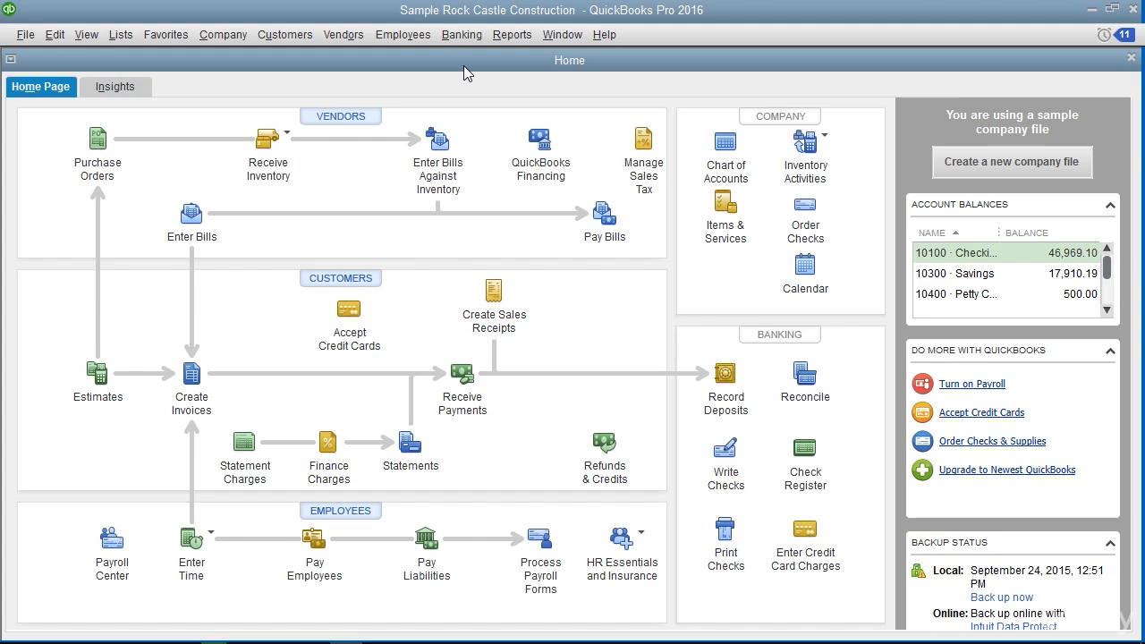
Enter a bill for received items from Perry Windows & Doors, using its item receipt dated 12/15/2020
{"action": "left_click", "coordinate": [353, 36]}
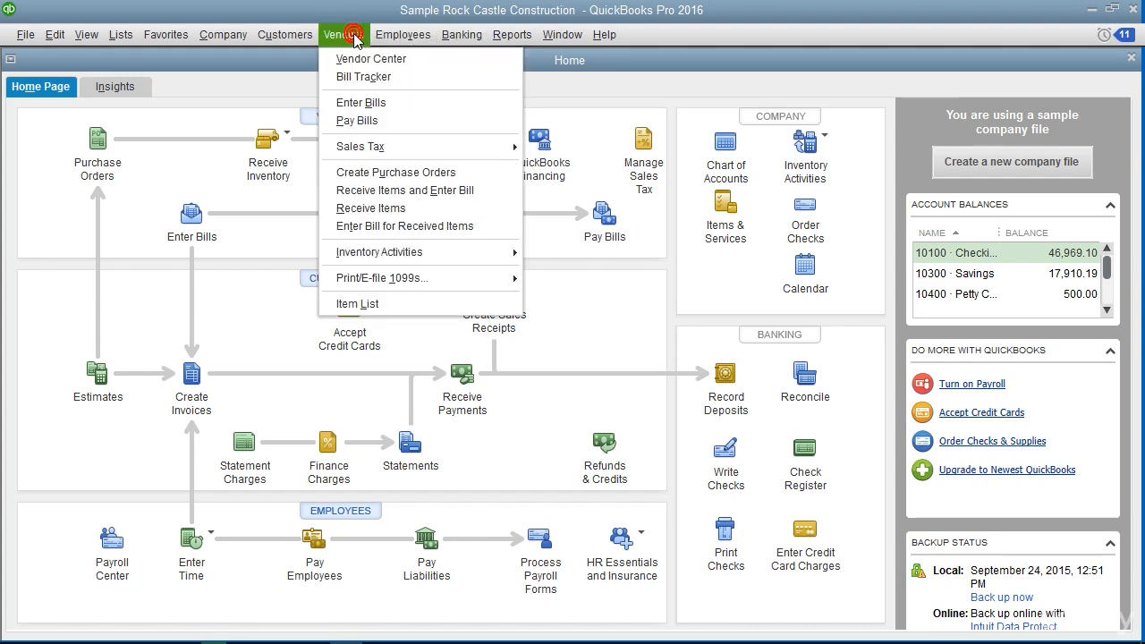
{"action": "left_click", "coordinate": [398, 229]}
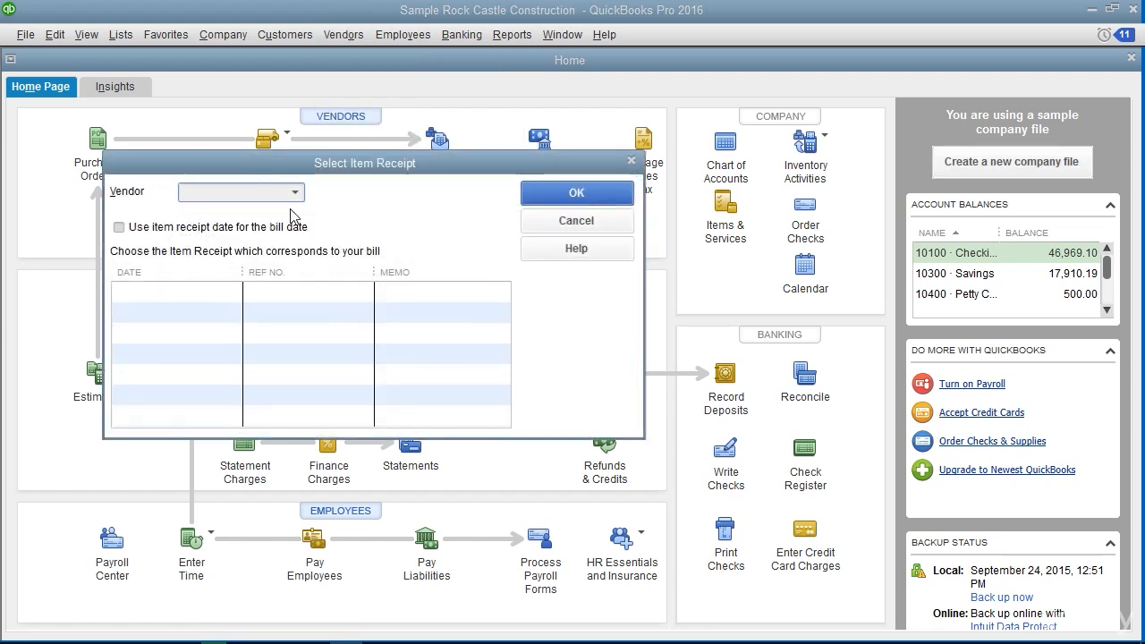
{"action": "left_click", "coordinate": [296, 192]}
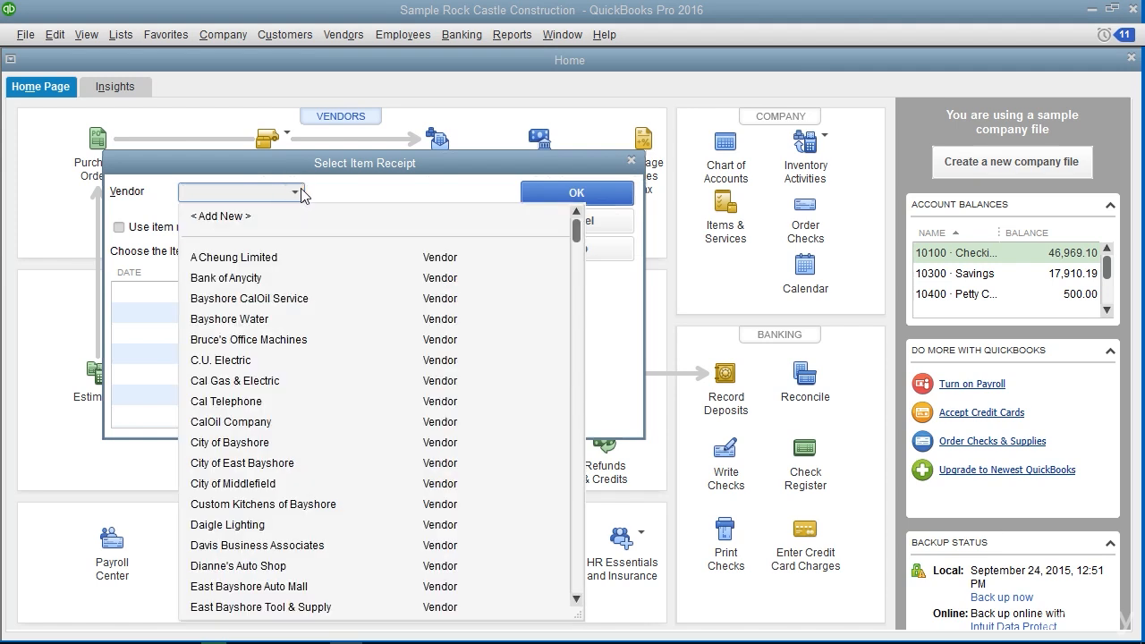
{"action": "type", "text": "Pe"}
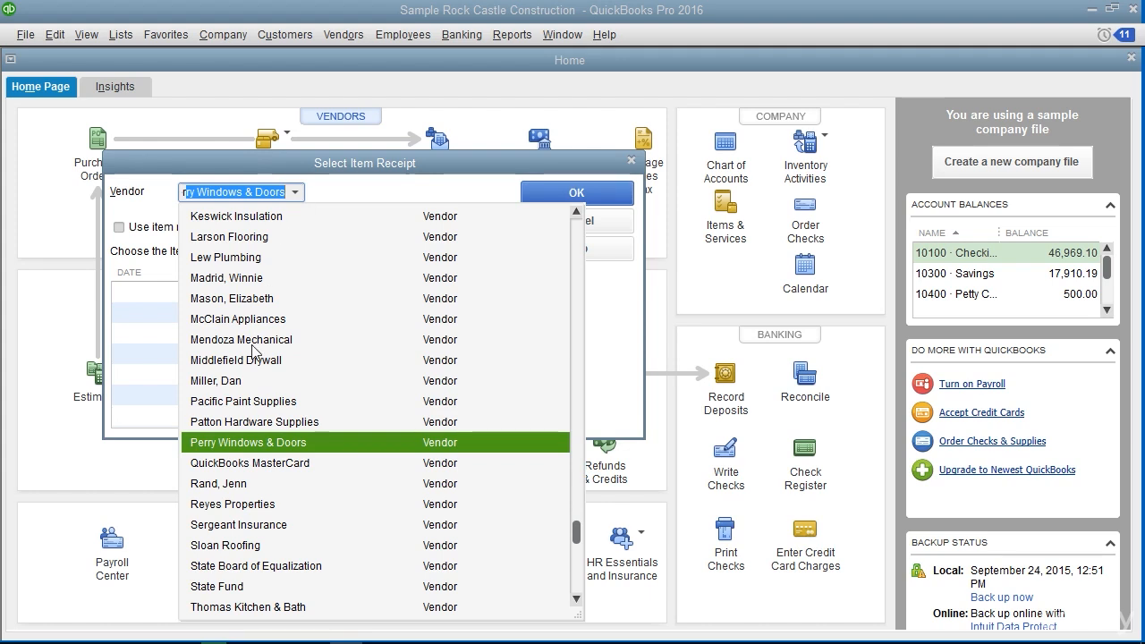
{"action": "left_click", "coordinate": [250, 444]}
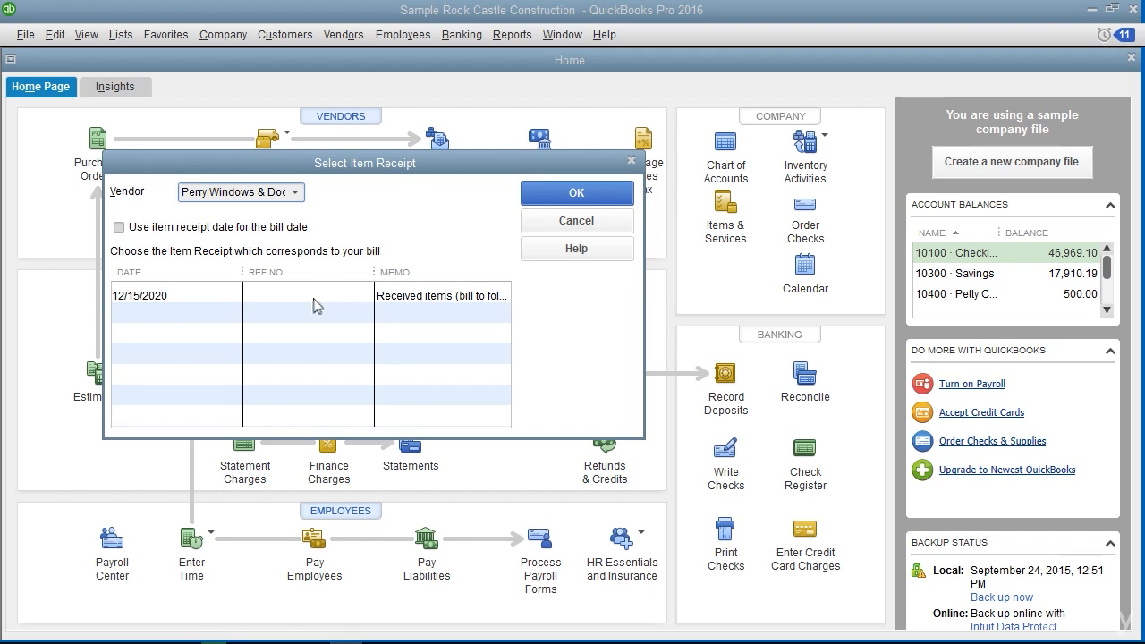
{"action": "left_click", "coordinate": [197, 302]}
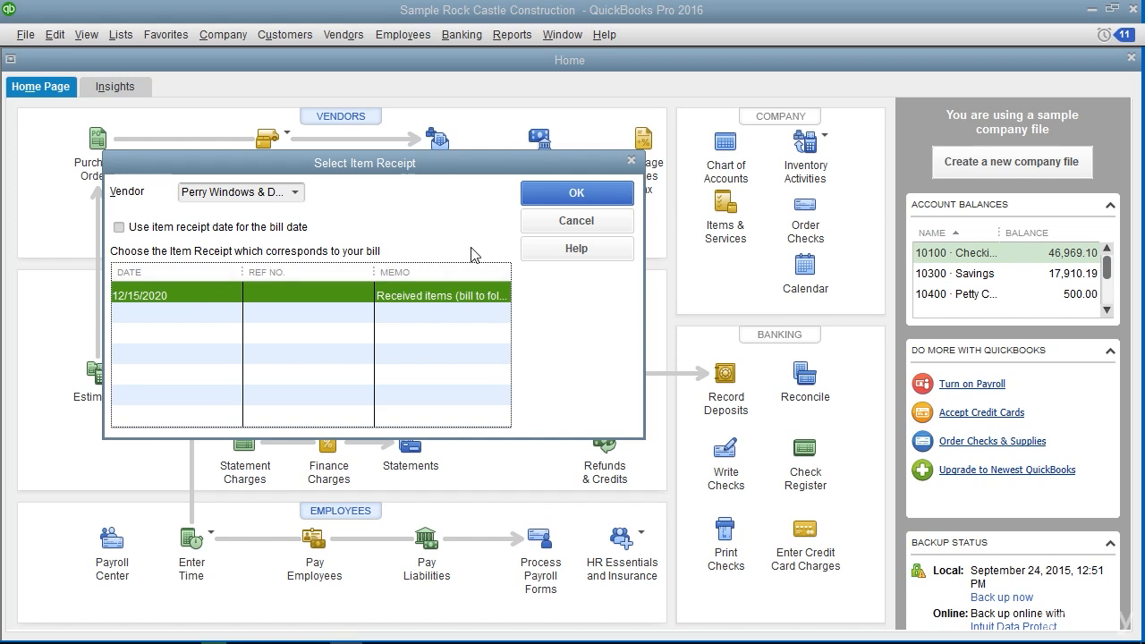
{"action": "left_click", "coordinate": [576, 193]}
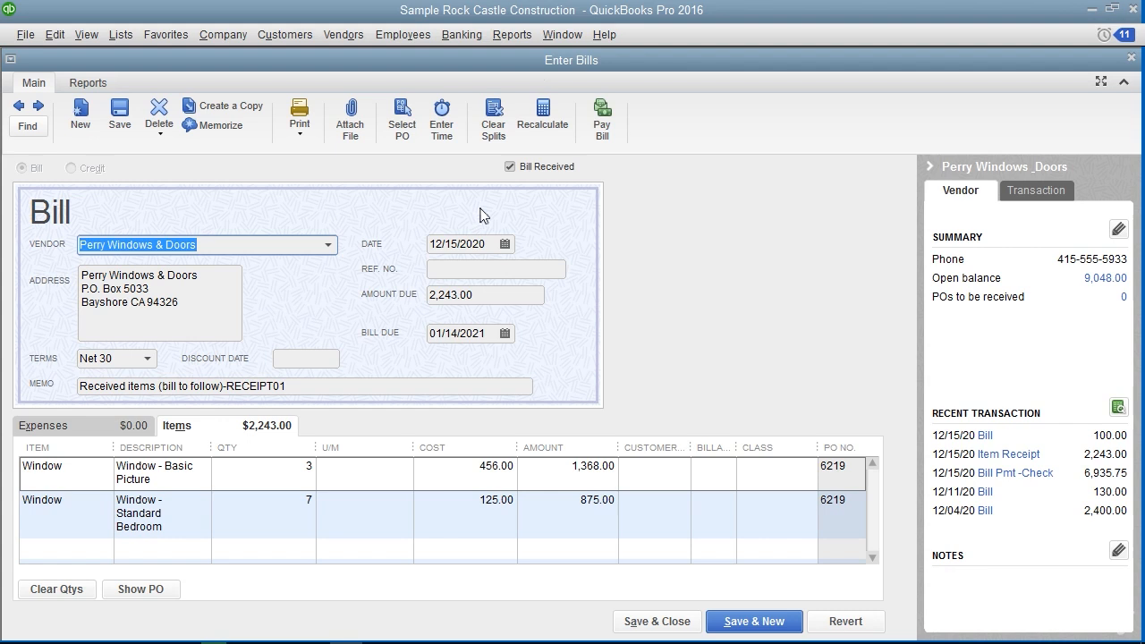
Enter 9876 as the bill's reference number, save and close the bill, and agree to record the changes
{"action": "left_click", "coordinate": [399, 251]}
{"action": "left_click", "coordinate": [450, 270]}
{"action": "type", "text": "9876"}
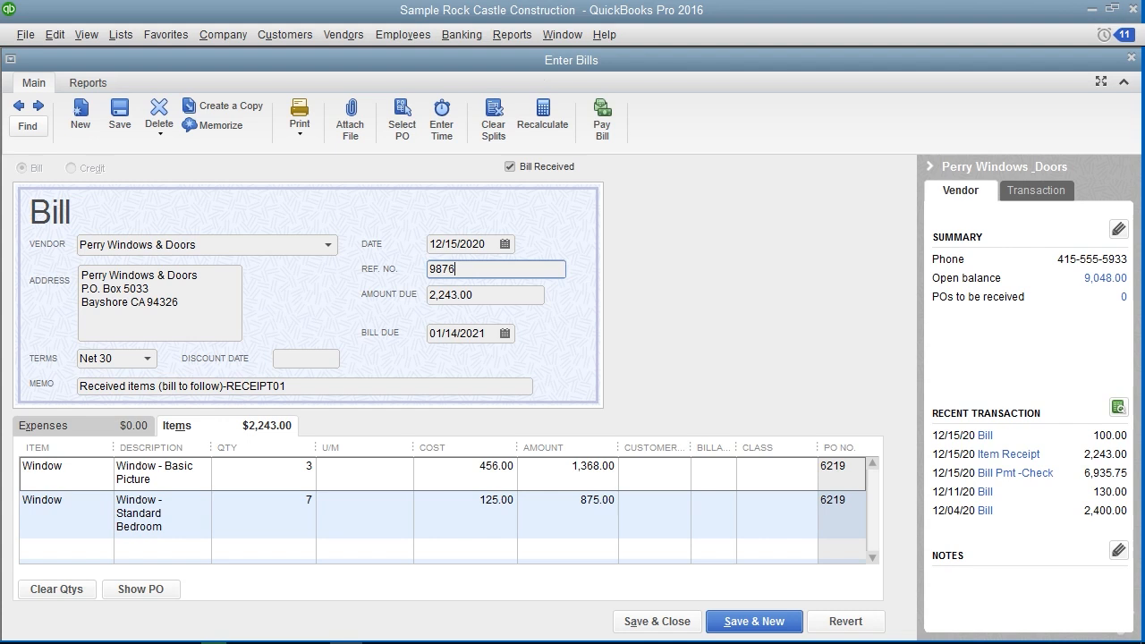
{"action": "left_click", "coordinate": [677, 631]}
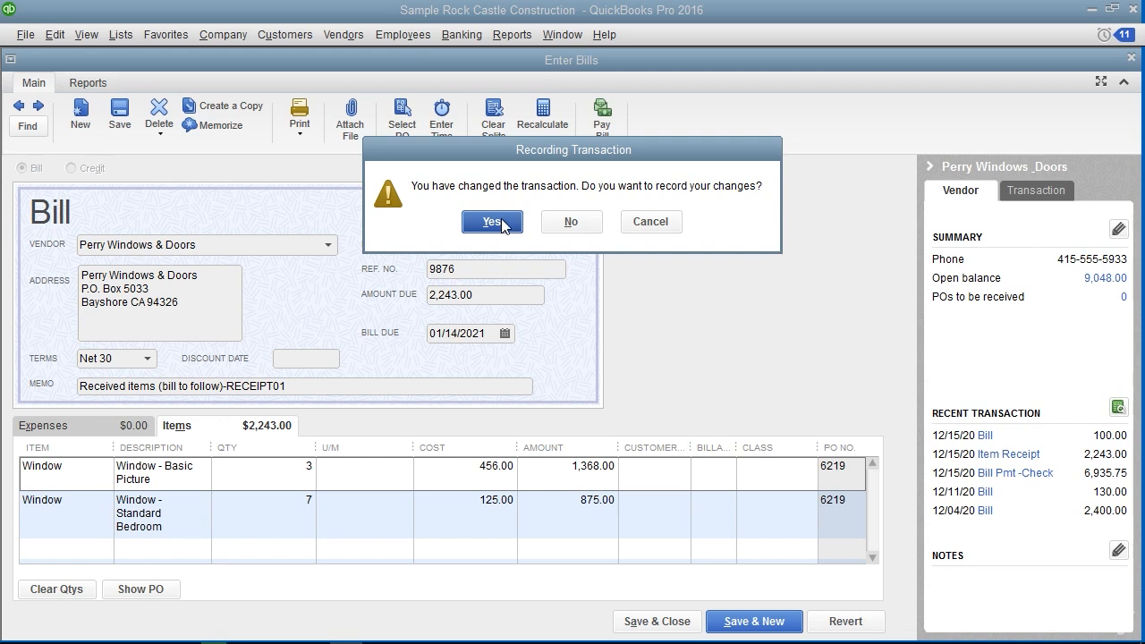
{"action": "left_click_drag", "start_coordinate": [517, 154], "coordinate": [474, 245]}
{"action": "left_click", "coordinate": [490, 166]}
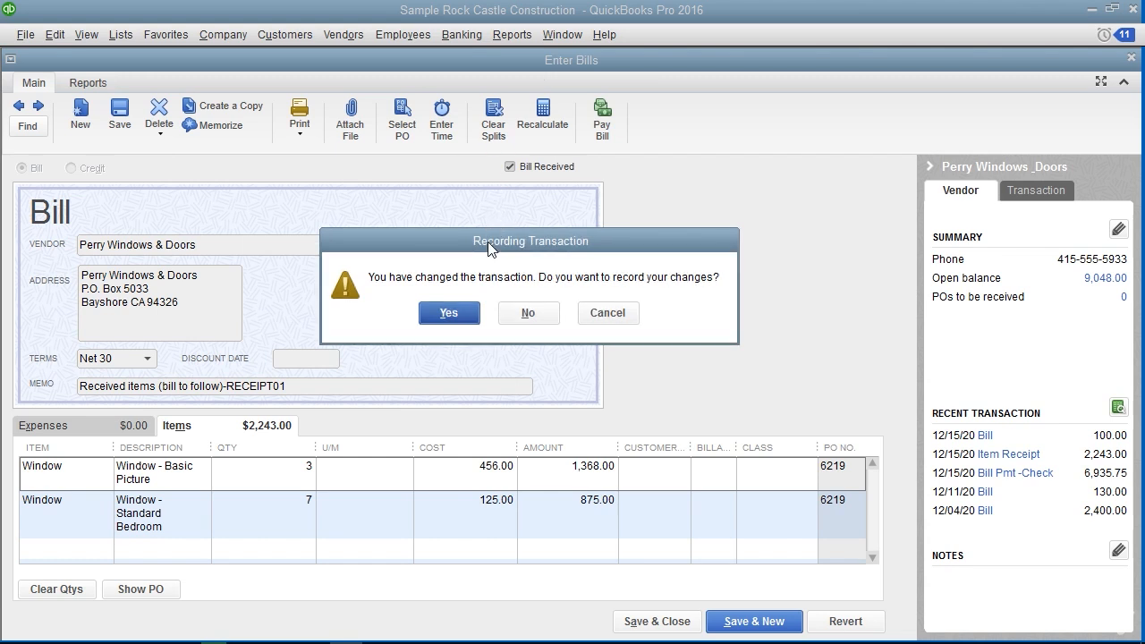
{"action": "left_click", "coordinate": [448, 313]}
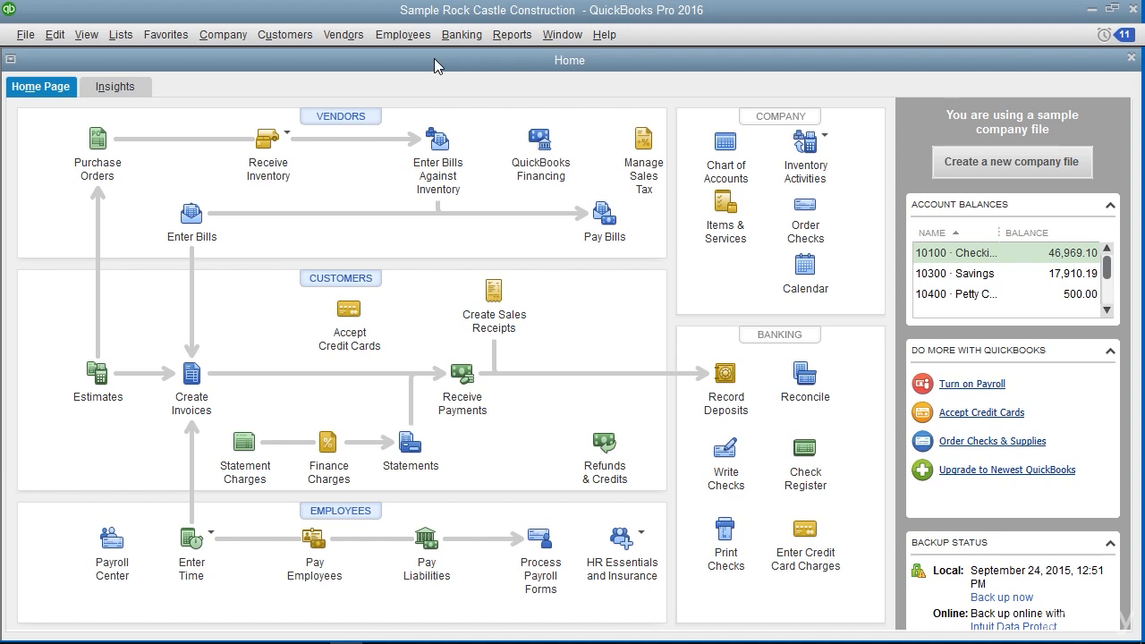
Start an inventory adjustment of type Quantity and Total Value, using 50100 · Cost of Goods Sold as the adjustment account
{"action": "left_click", "coordinate": [349, 35]}
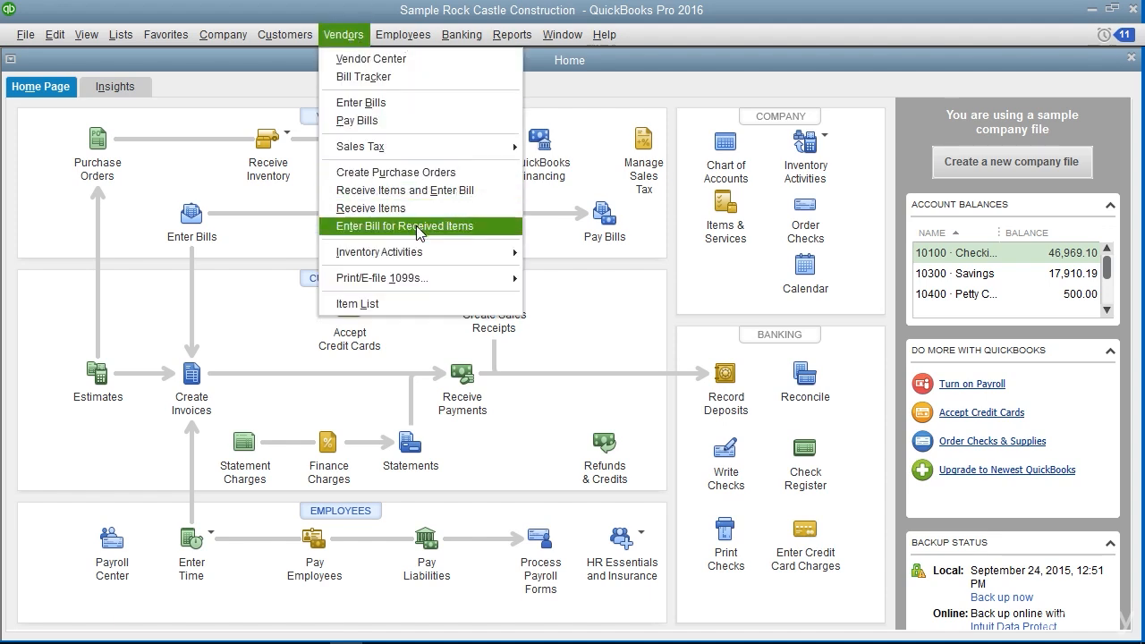
{"action": "mouse_move", "coordinate": [442, 252]}
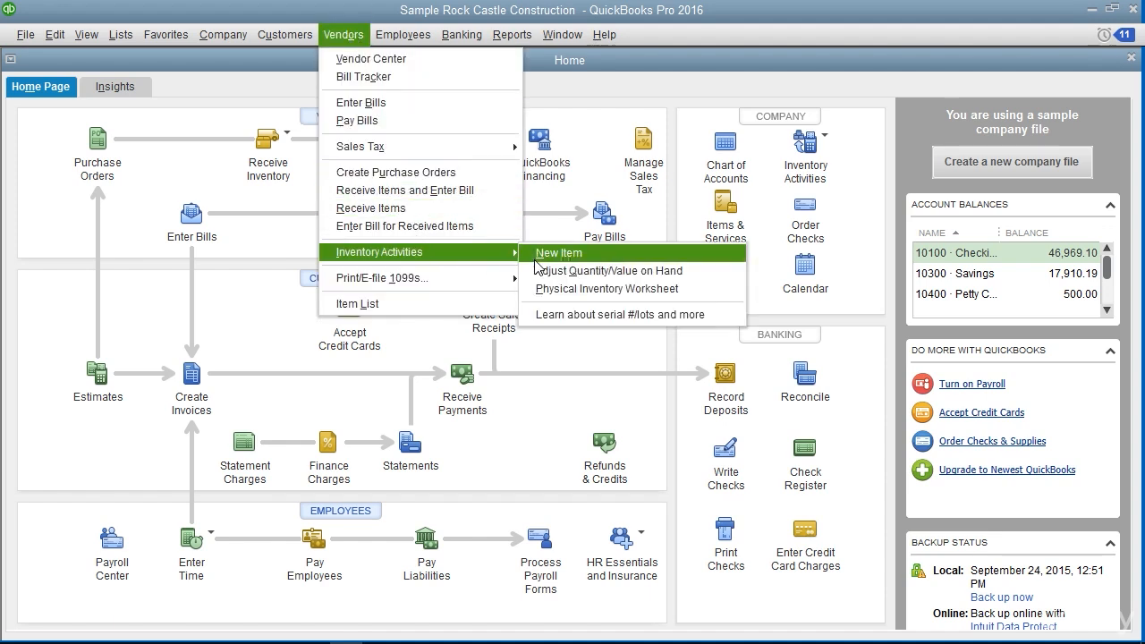
{"action": "left_click", "coordinate": [590, 276]}
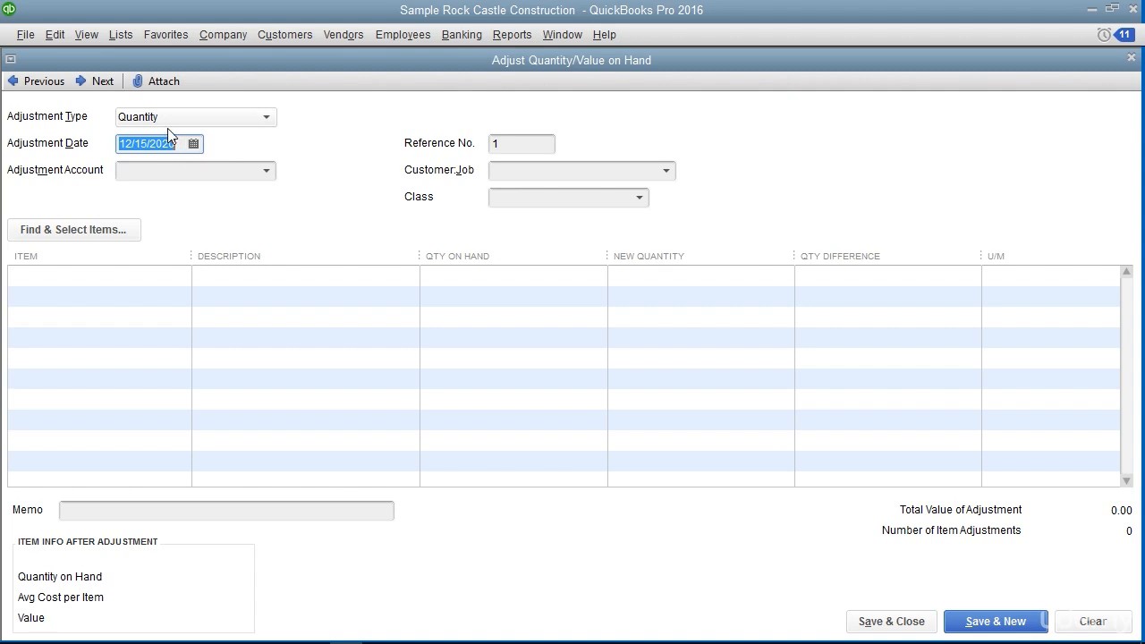
{"action": "left_click", "coordinate": [267, 119]}
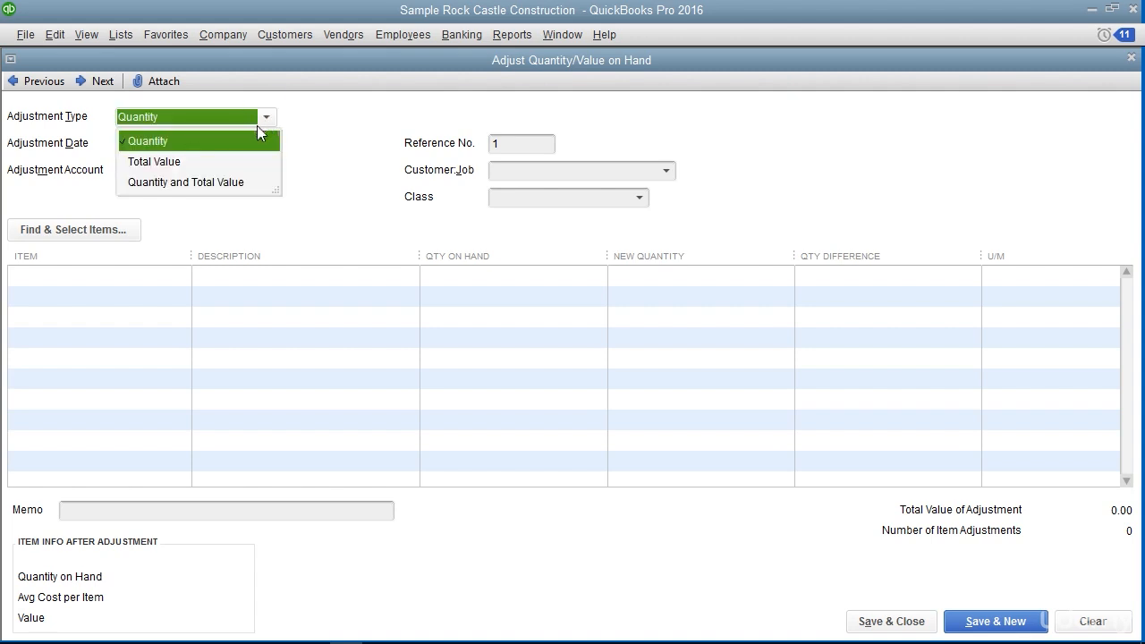
{"action": "left_click", "coordinate": [238, 184]}
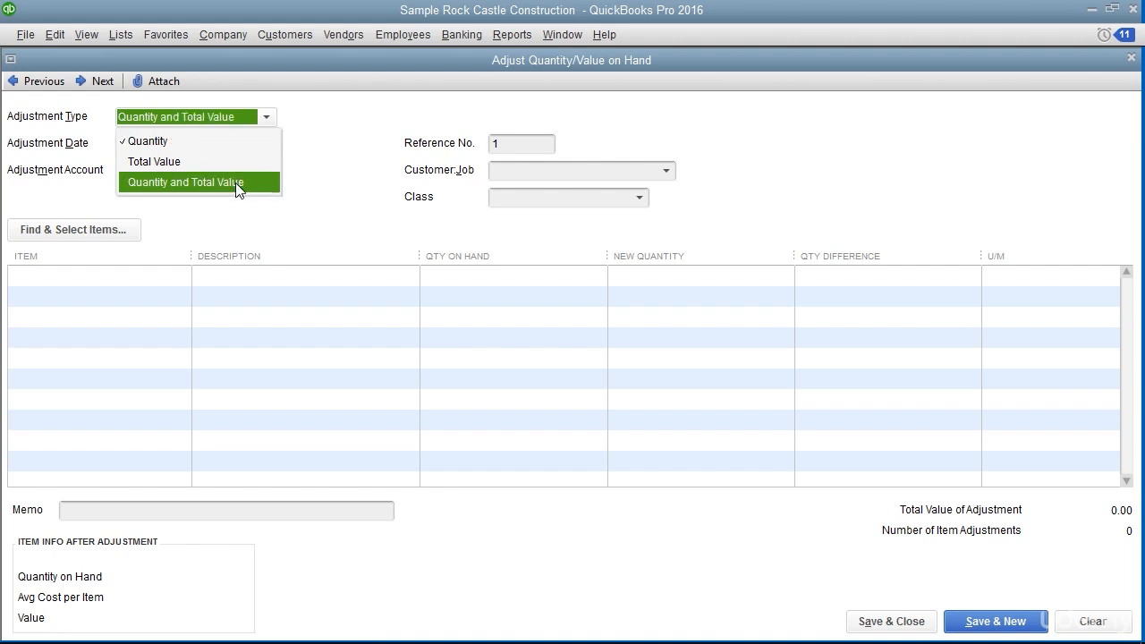
{"action": "left_click", "coordinate": [235, 183]}
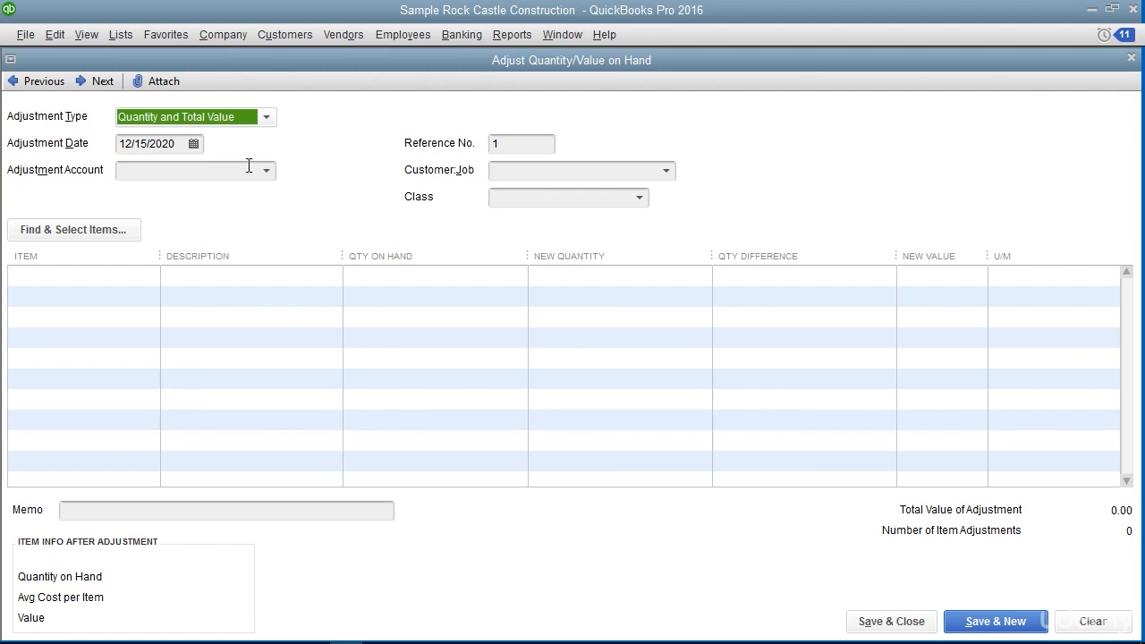
{"action": "left_click", "coordinate": [174, 145]}
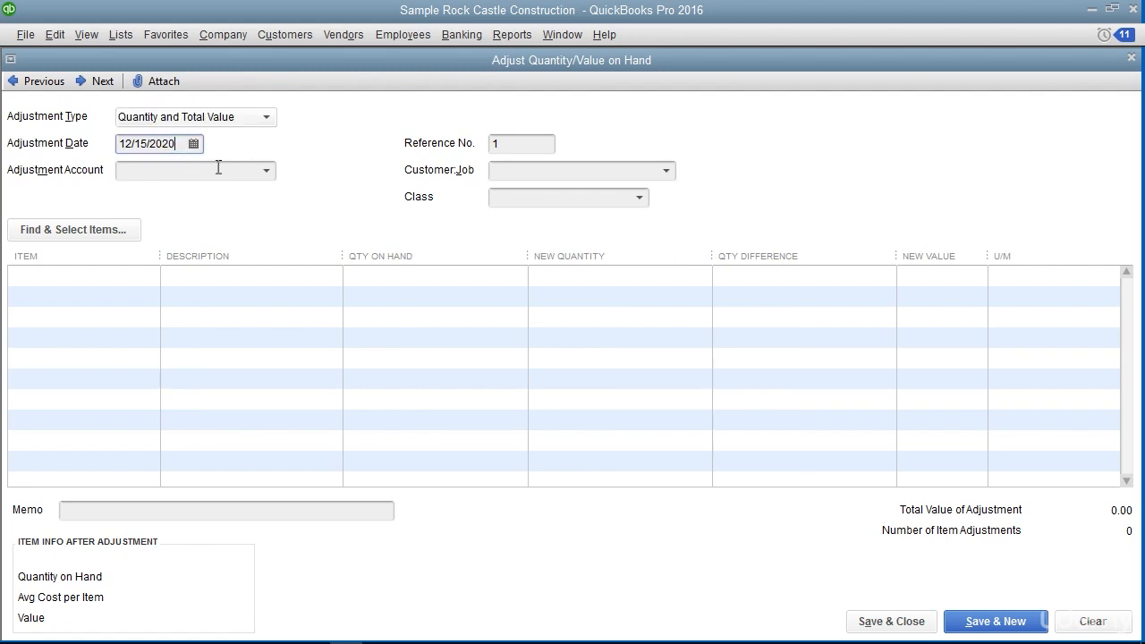
{"action": "left_click", "coordinate": [266, 173]}
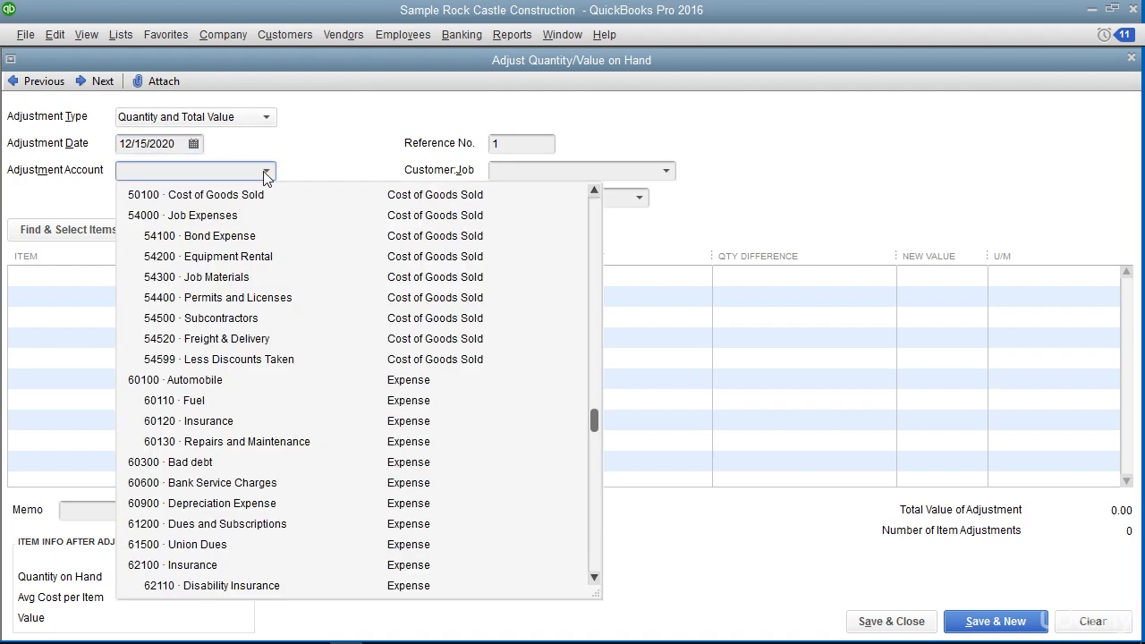
{"action": "left_click", "coordinate": [253, 195]}
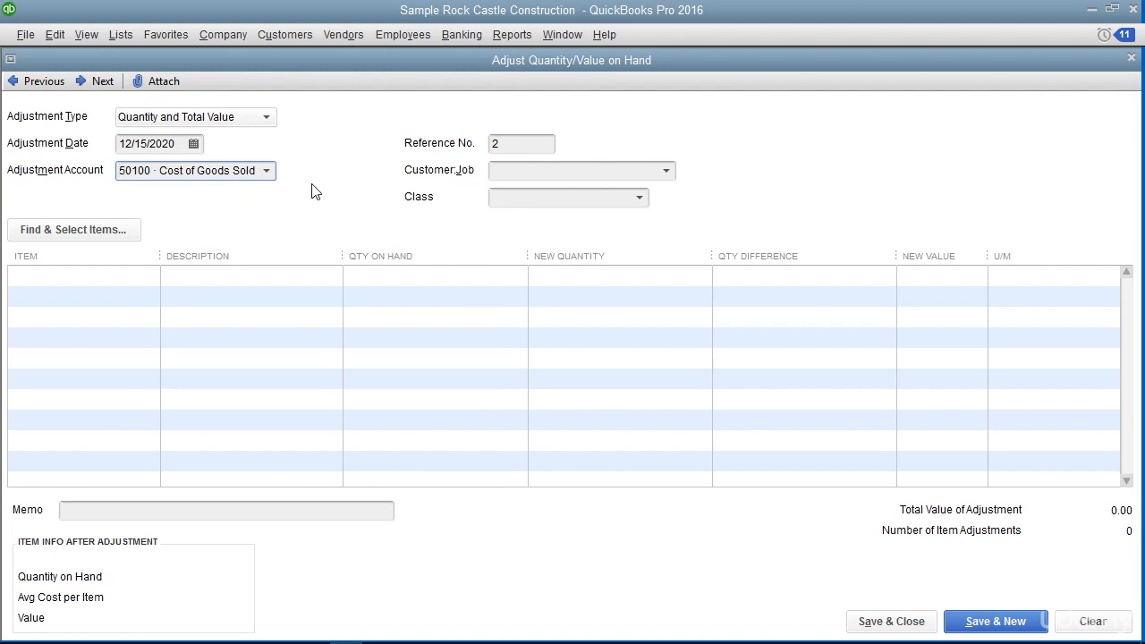
Enter the memo "Broke when loading them into the warehouse." and choose Door Frame as the item to adjust
{"action": "left_click", "coordinate": [505, 145]}
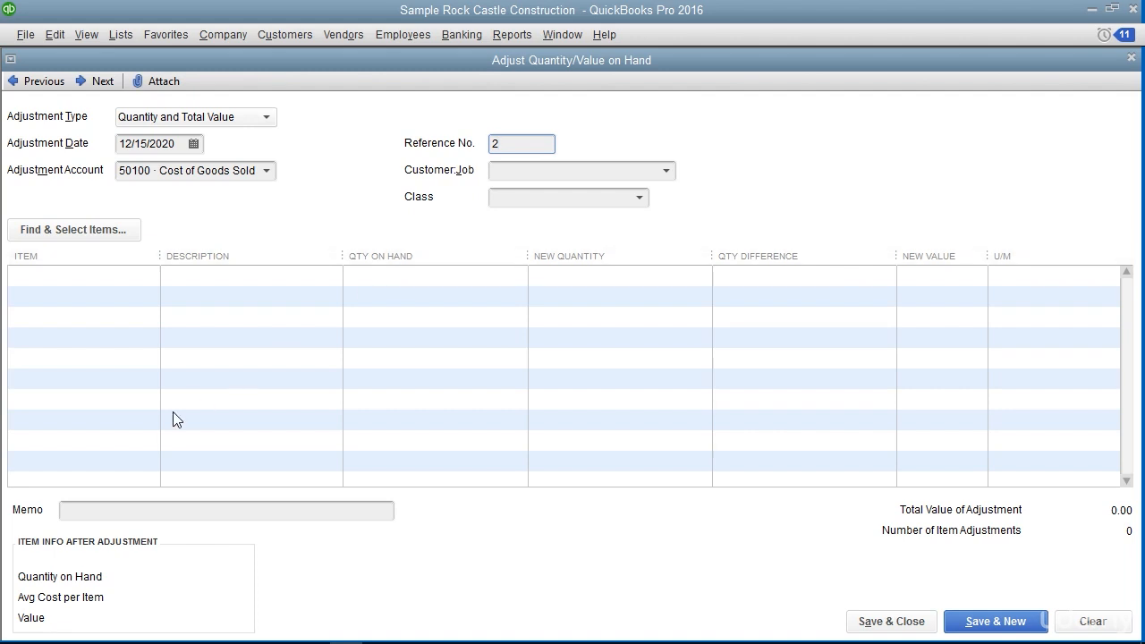
{"action": "left_click", "coordinate": [115, 511]}
{"action": "type", "text": "Broke when loading them into the warehouse."}
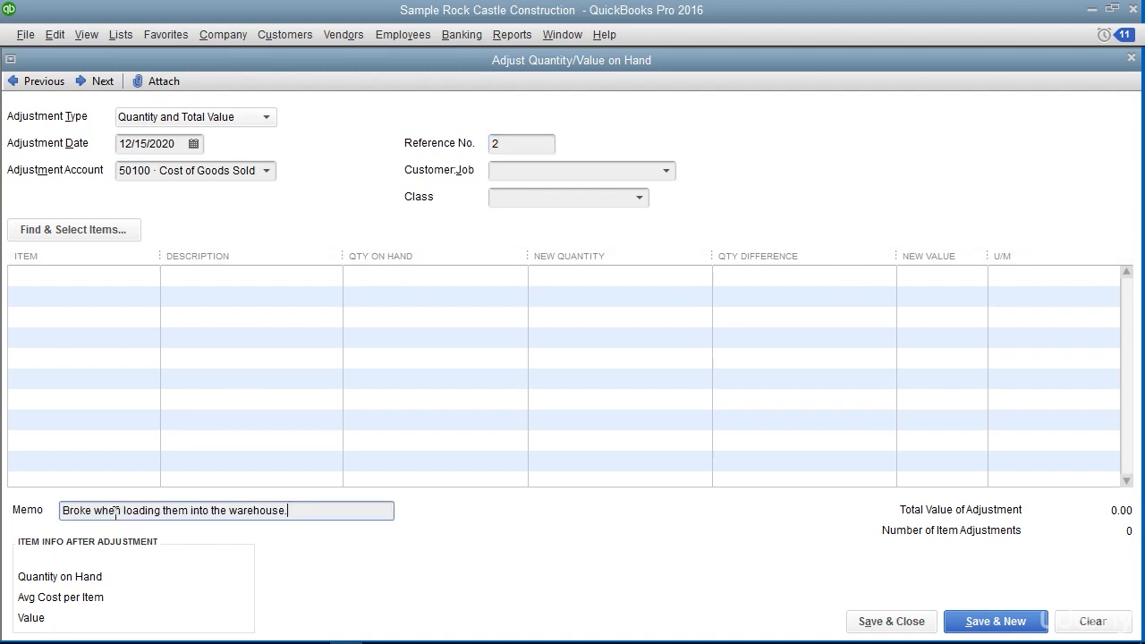
{"action": "left_click", "coordinate": [104, 277]}
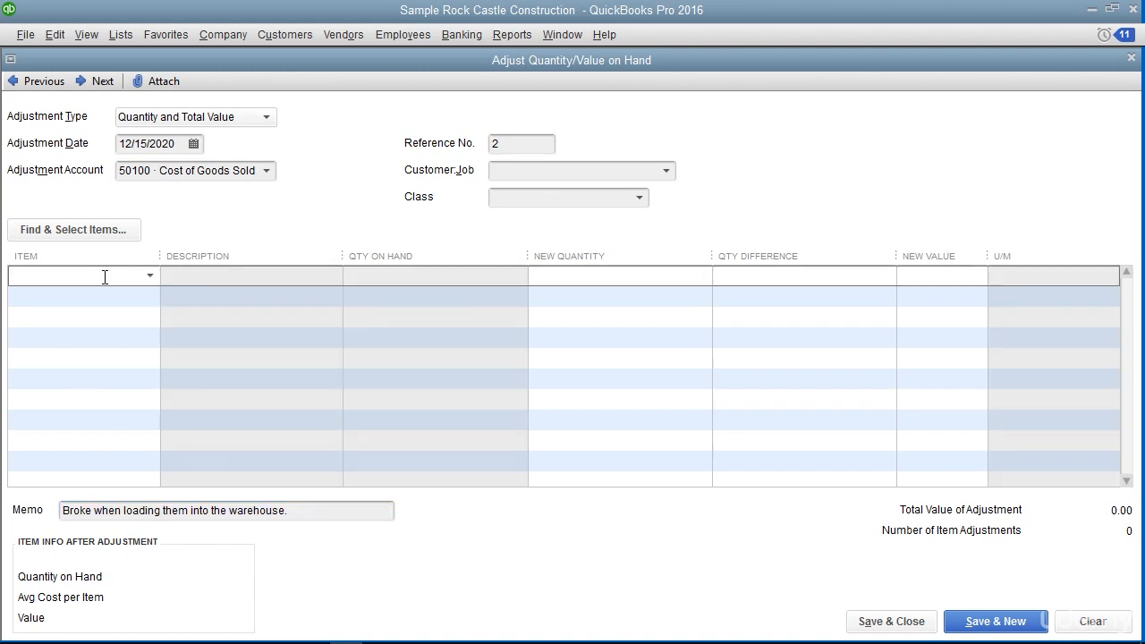
{"action": "left_click", "coordinate": [149, 277]}
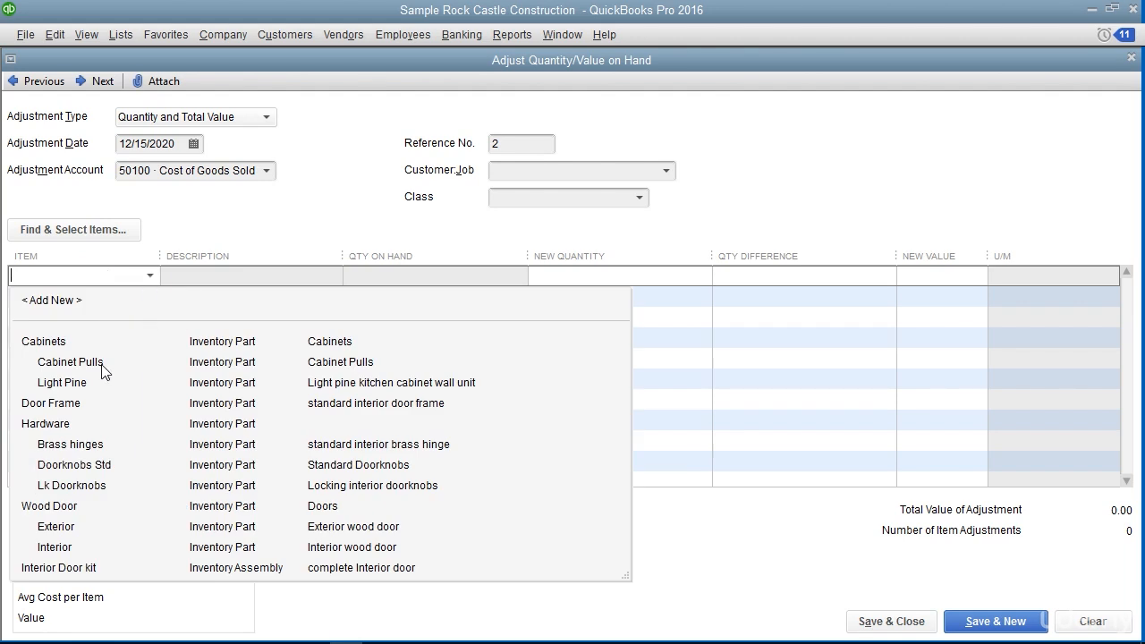
{"action": "left_click", "coordinate": [78, 402]}
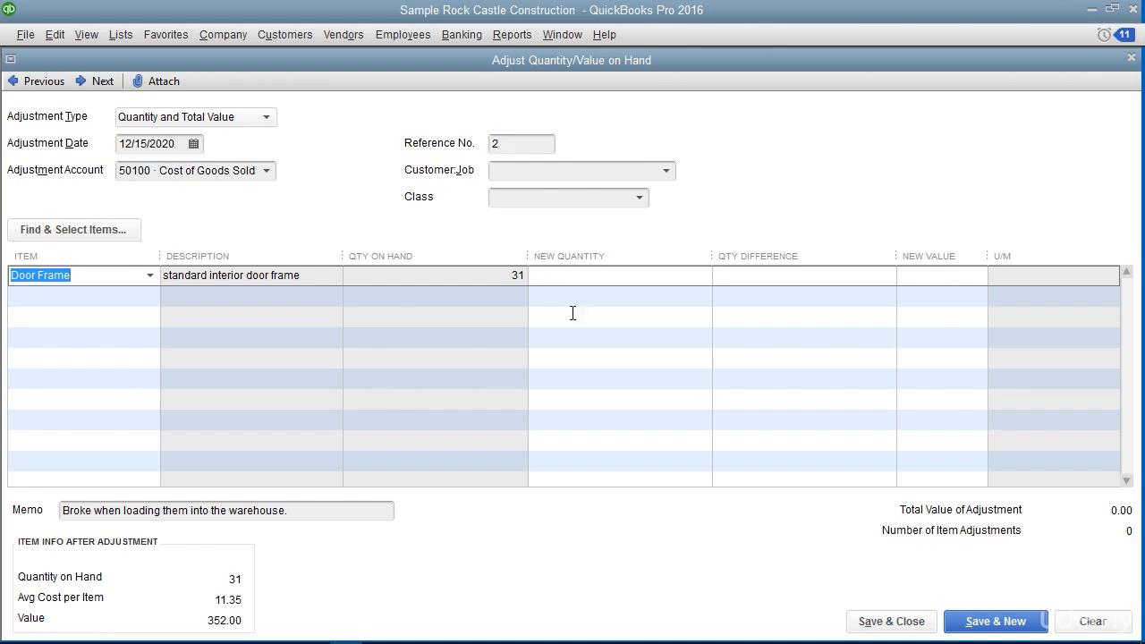
Set the Door Frame quantity difference to -2, and save and close the inventory adjustment
{"action": "left_click", "coordinate": [767, 278]}
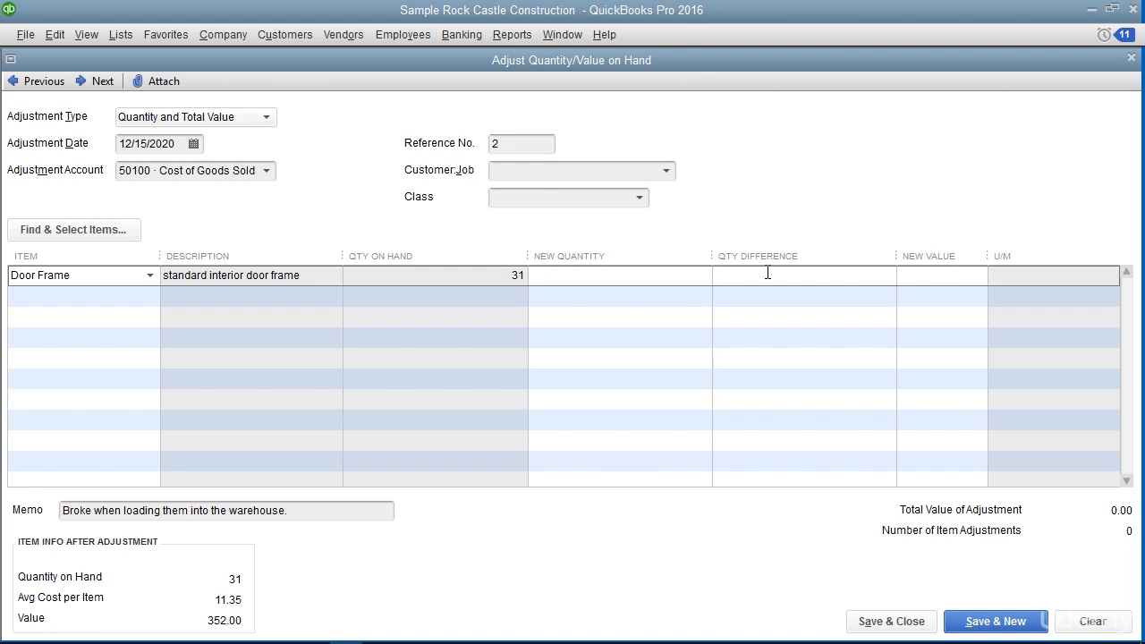
{"action": "type", "text": "-2"}
{"action": "left_click", "coordinate": [677, 284]}
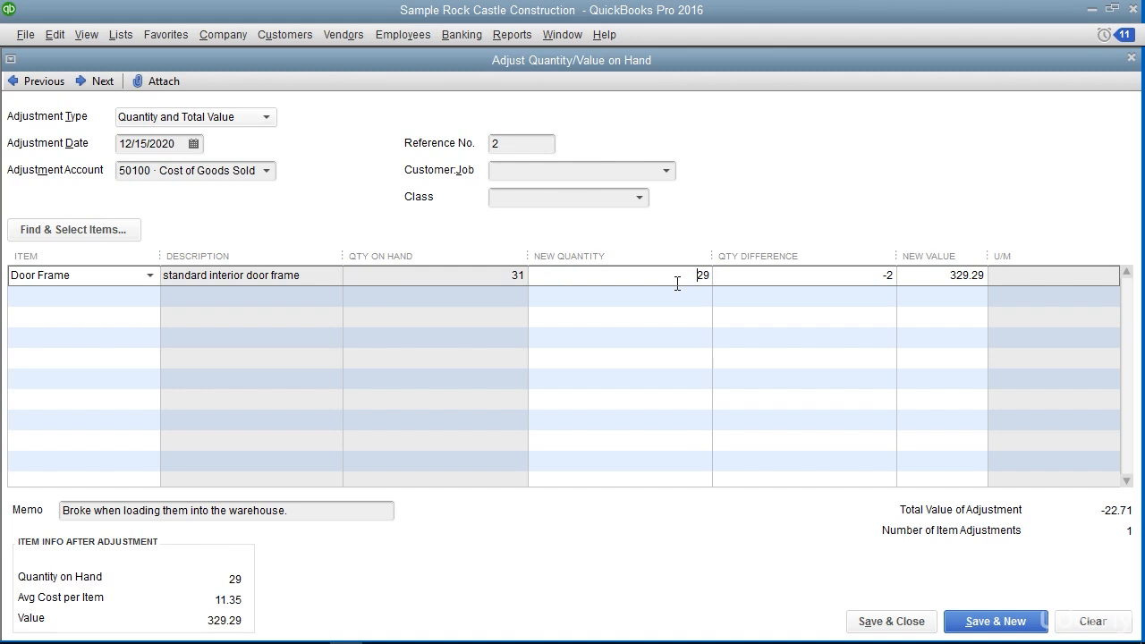
{"action": "left_click", "coordinate": [923, 627]}
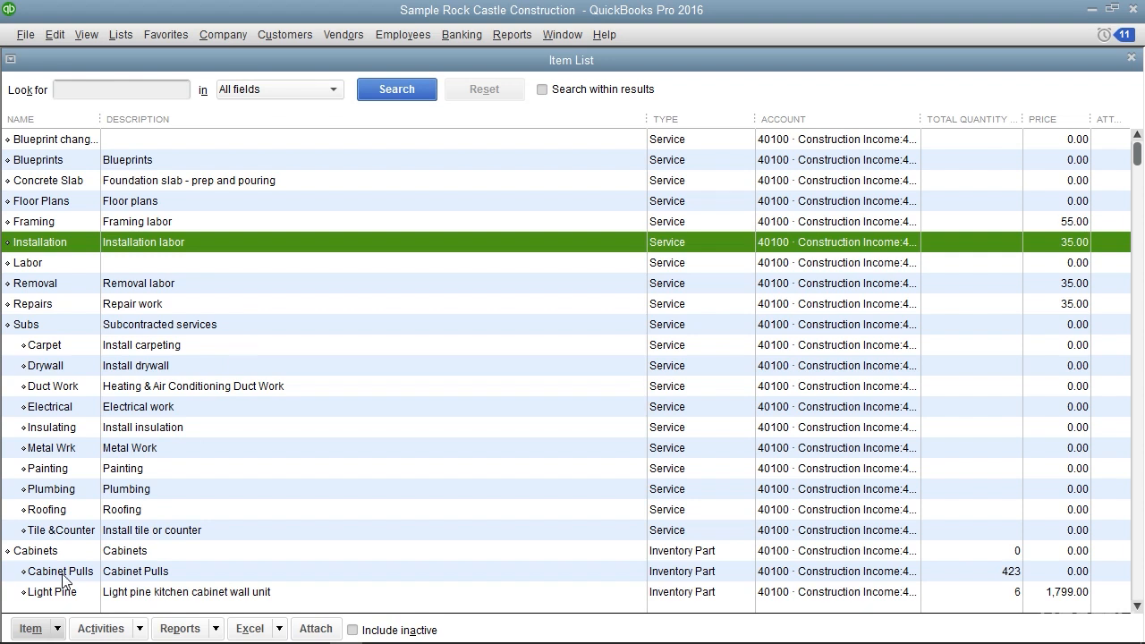
Start a new item of type Service from the Item List
{"action": "left_click", "coordinate": [58, 629]}
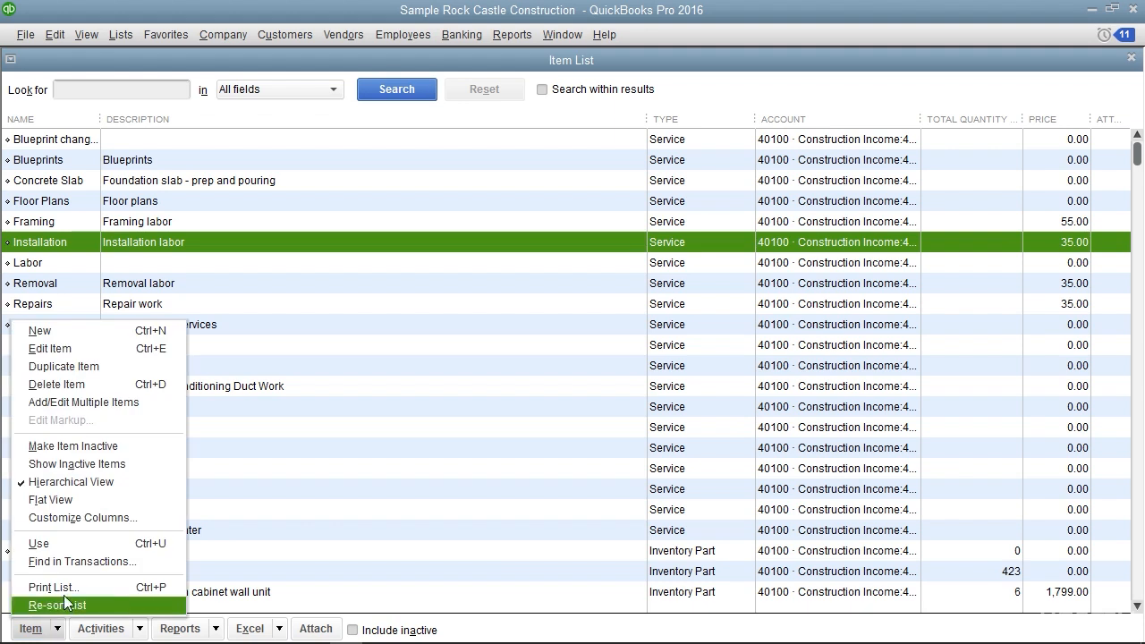
{"action": "left_click", "coordinate": [99, 336]}
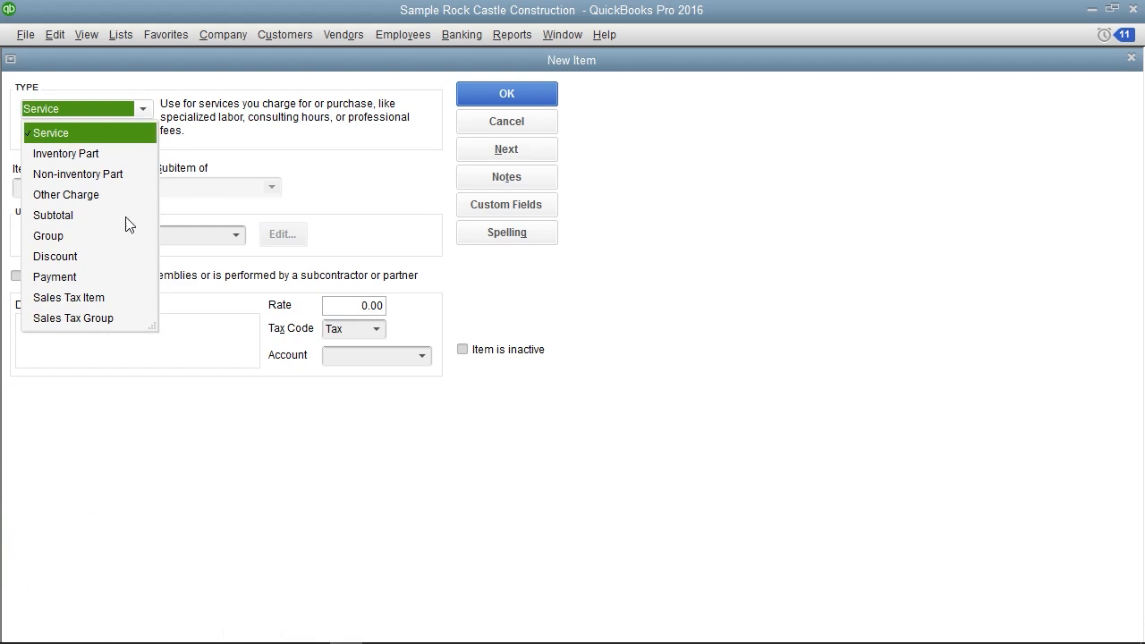
{"action": "left_click", "coordinate": [98, 143]}
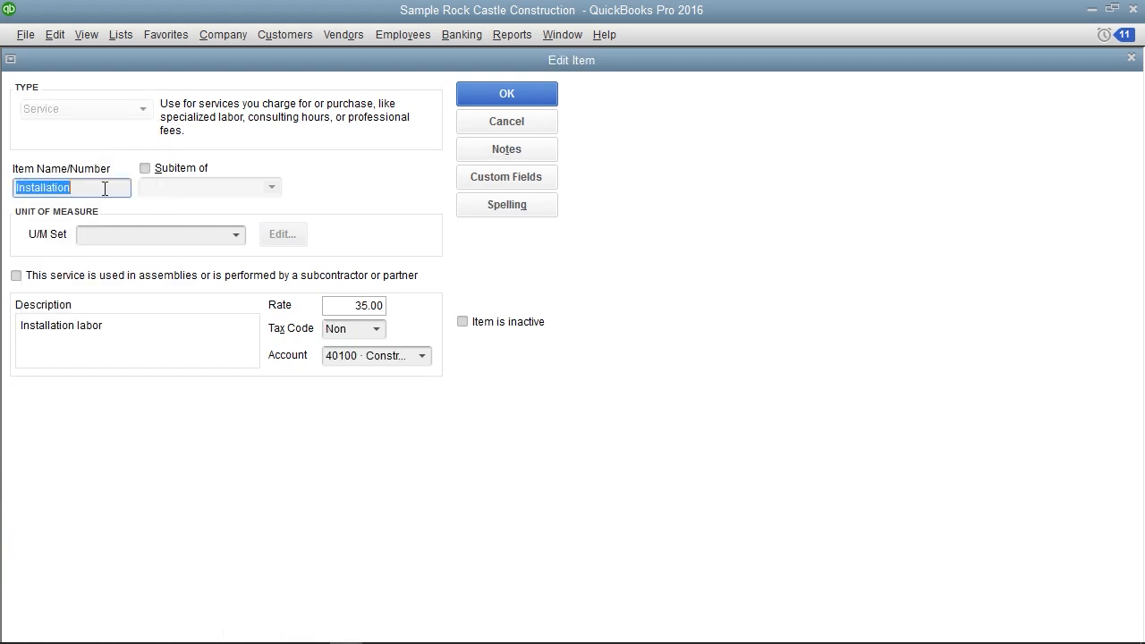
Review the Installation service item's name, subitem option, description, rate, tax code choices and income account choices
{"action": "left_click", "coordinate": [105, 188]}
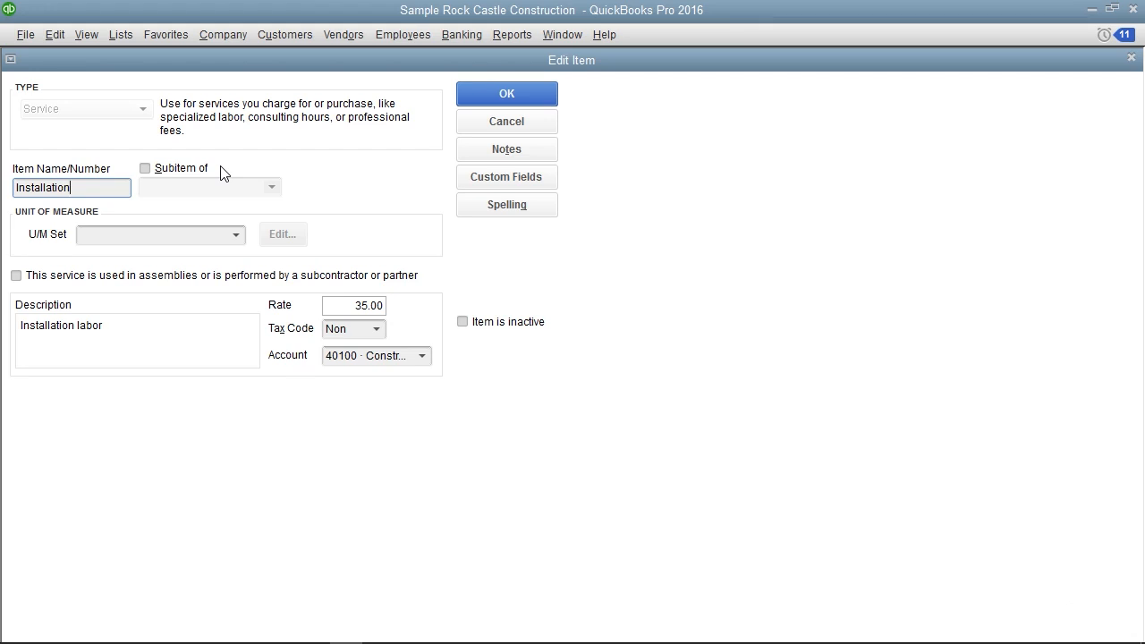
{"action": "left_click", "coordinate": [274, 196]}
{"action": "left_click", "coordinate": [127, 328]}
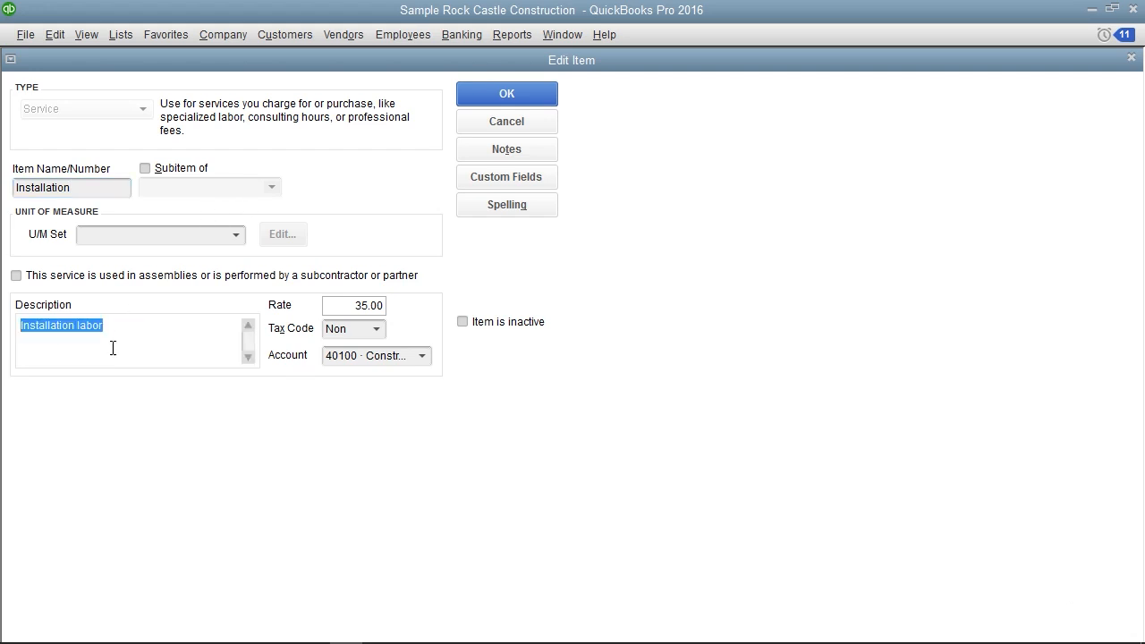
{"action": "left_click", "coordinate": [343, 307]}
{"action": "left_click", "coordinate": [376, 331]}
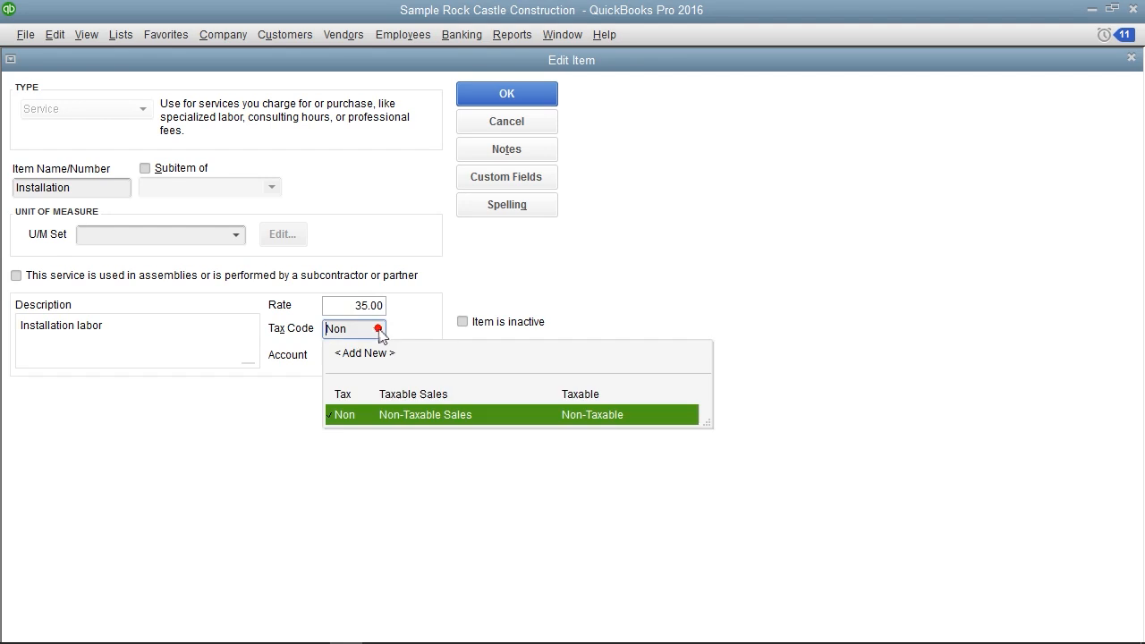
{"action": "left_click", "coordinate": [430, 330]}
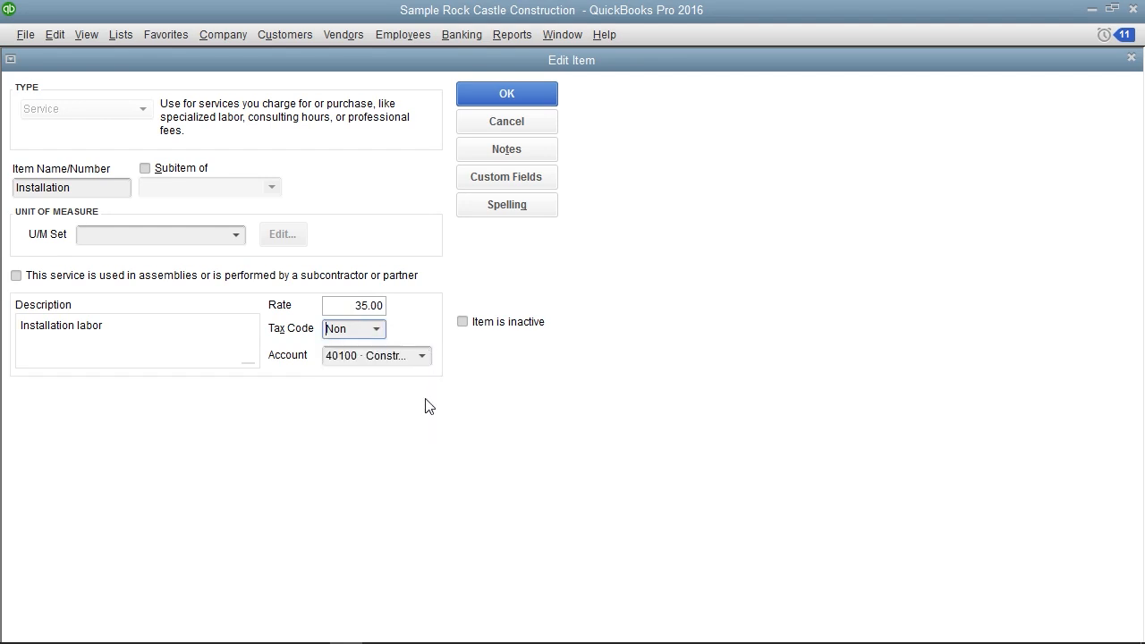
{"action": "left_click", "coordinate": [424, 356]}
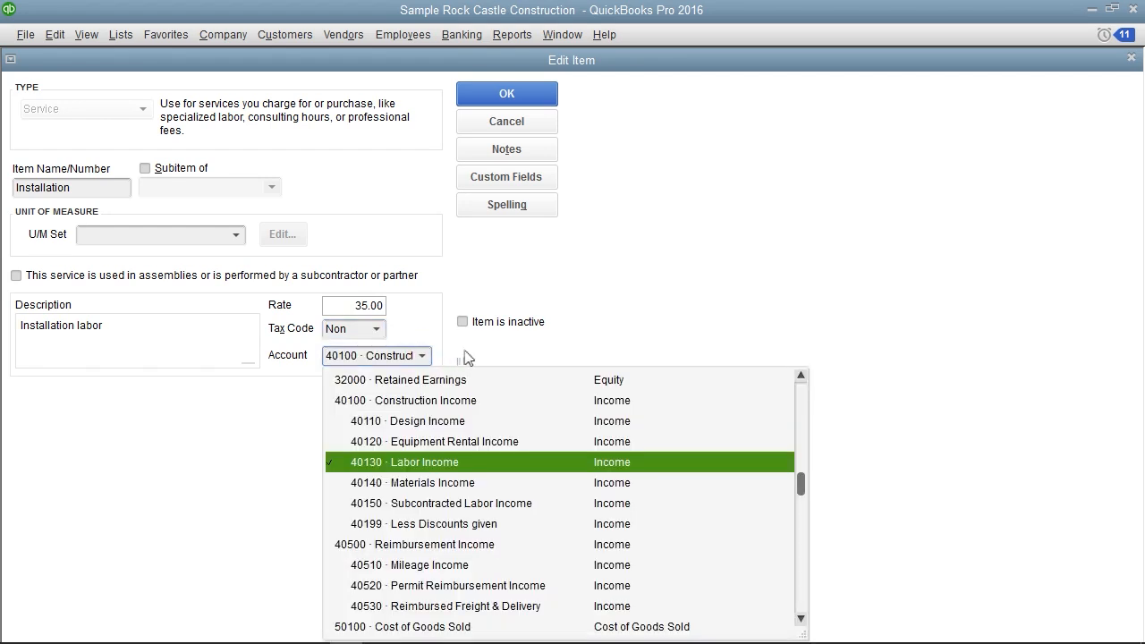
{"action": "left_click", "coordinate": [468, 358]}
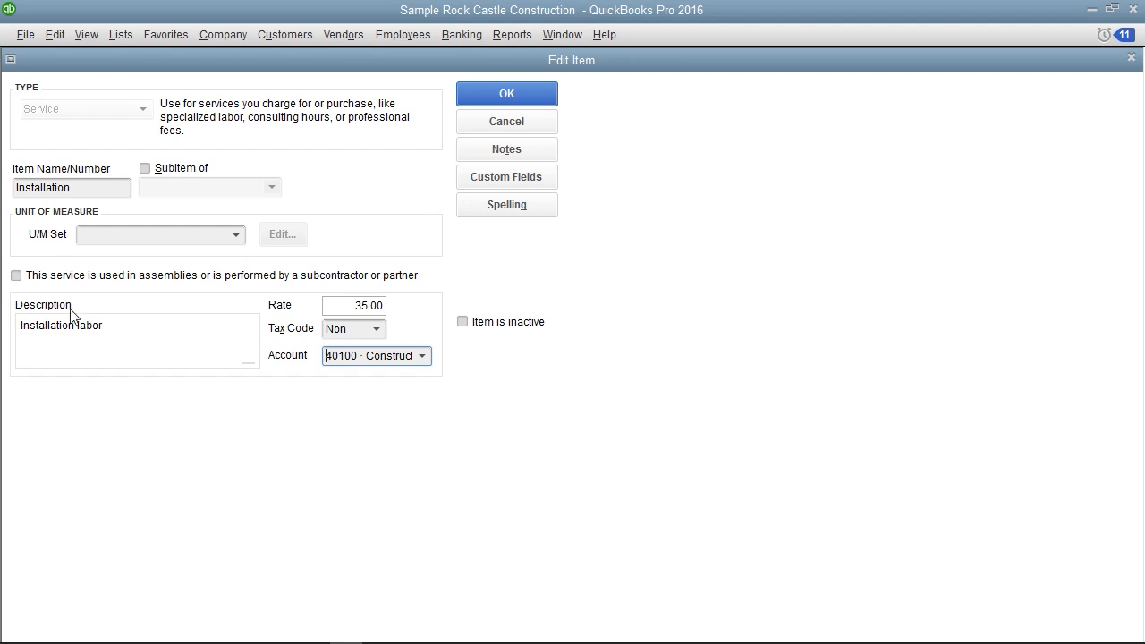
Temporarily mark Installation as used in assemblies or performed by a subcontractor to view its purchase and sales fields, clear the option, and close the item
{"action": "left_click", "coordinate": [16, 276]}
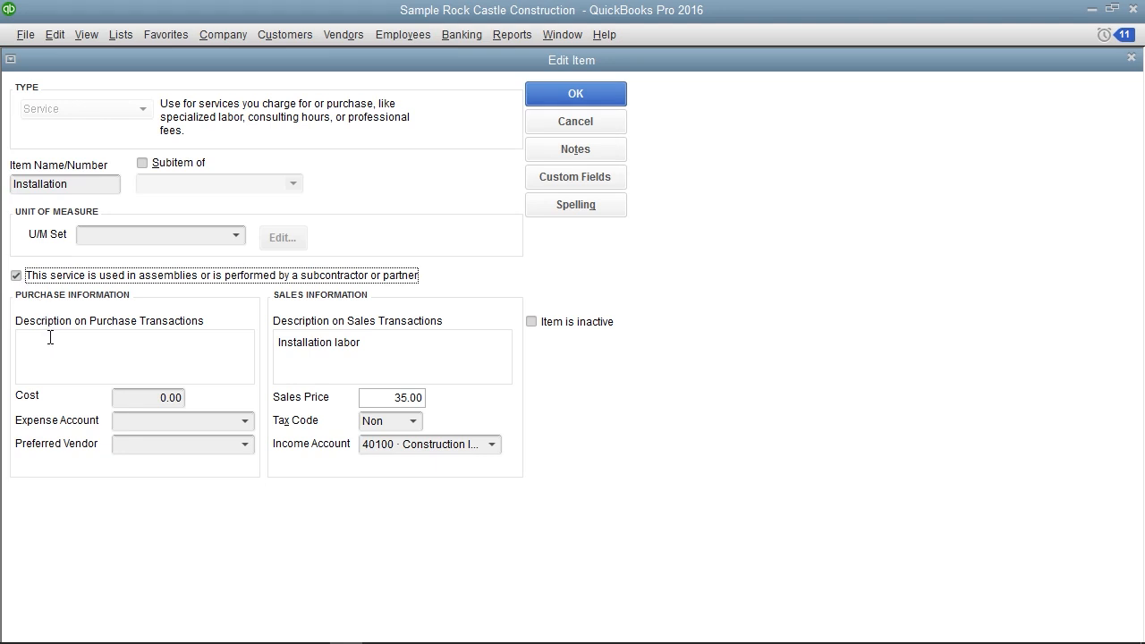
{"action": "left_click", "coordinate": [71, 291]}
{"action": "left_click", "coordinate": [324, 302]}
{"action": "left_click", "coordinate": [16, 276]}
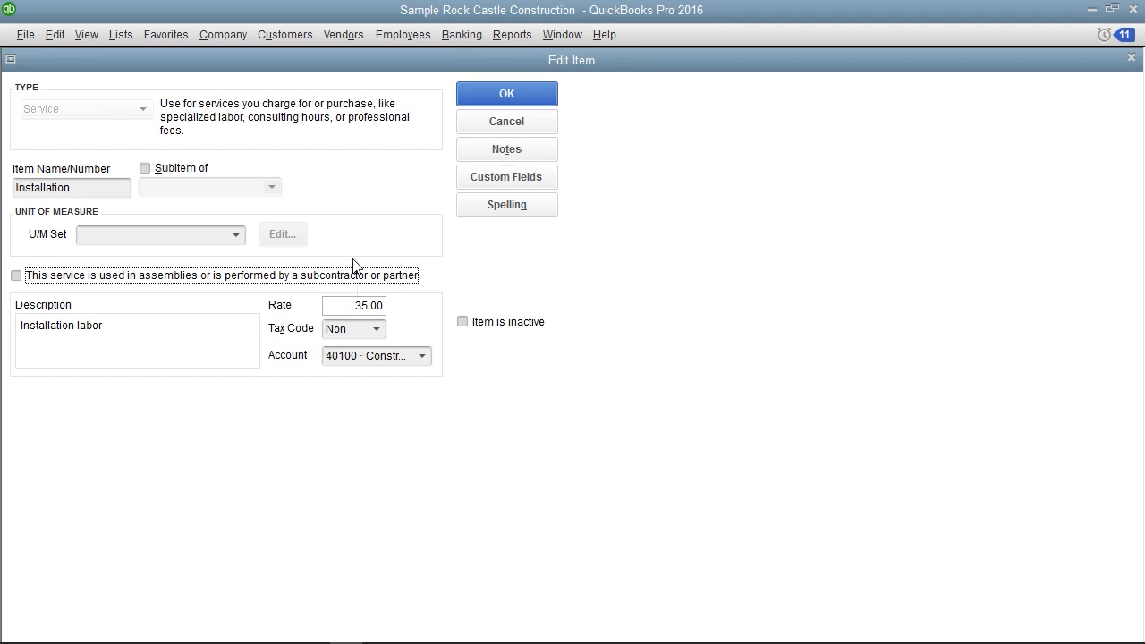
{"action": "left_click", "coordinate": [486, 99]}
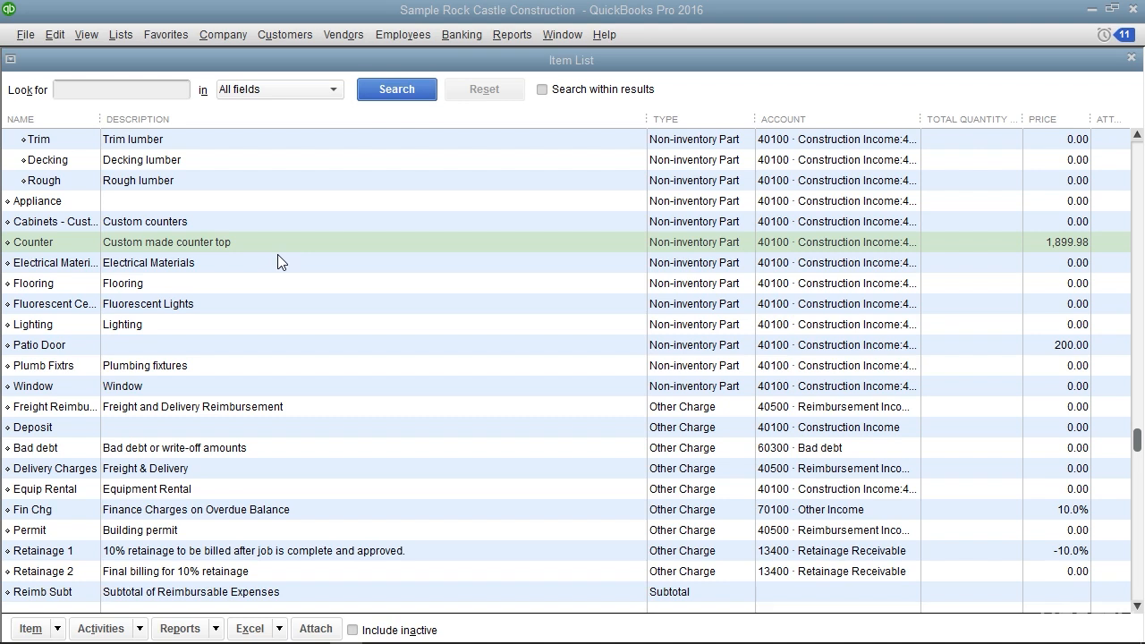
Start a new item of type Non-inventory Part from the Item List
{"action": "left_click", "coordinate": [55, 628]}
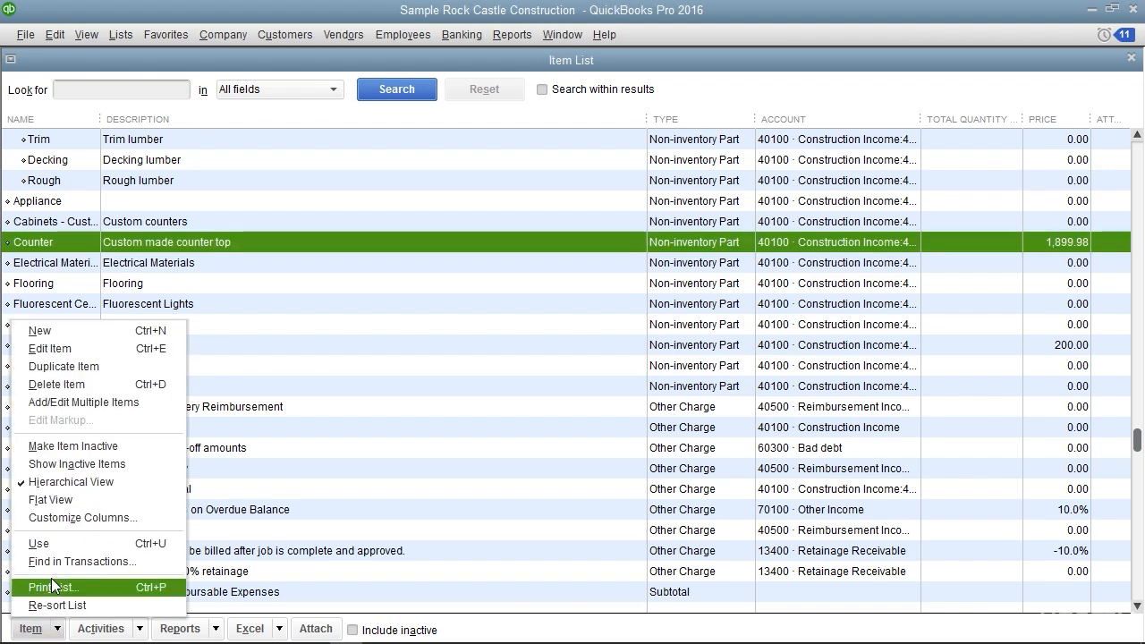
{"action": "left_click", "coordinate": [62, 333]}
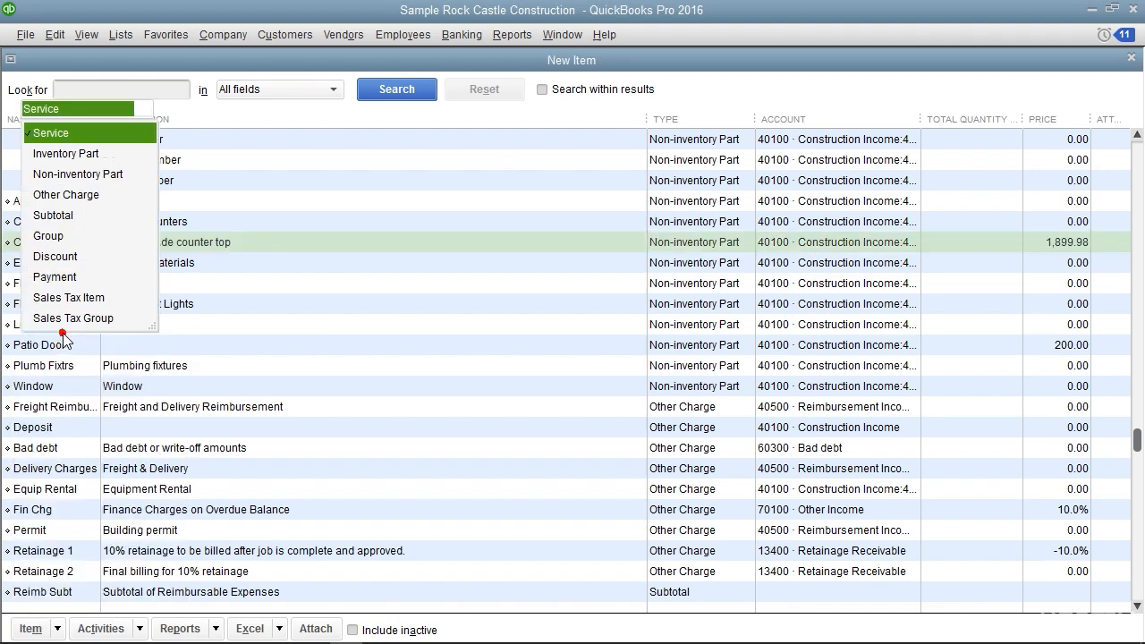
{"action": "left_click", "coordinate": [71, 175]}
{"action": "left_click", "coordinate": [73, 177]}
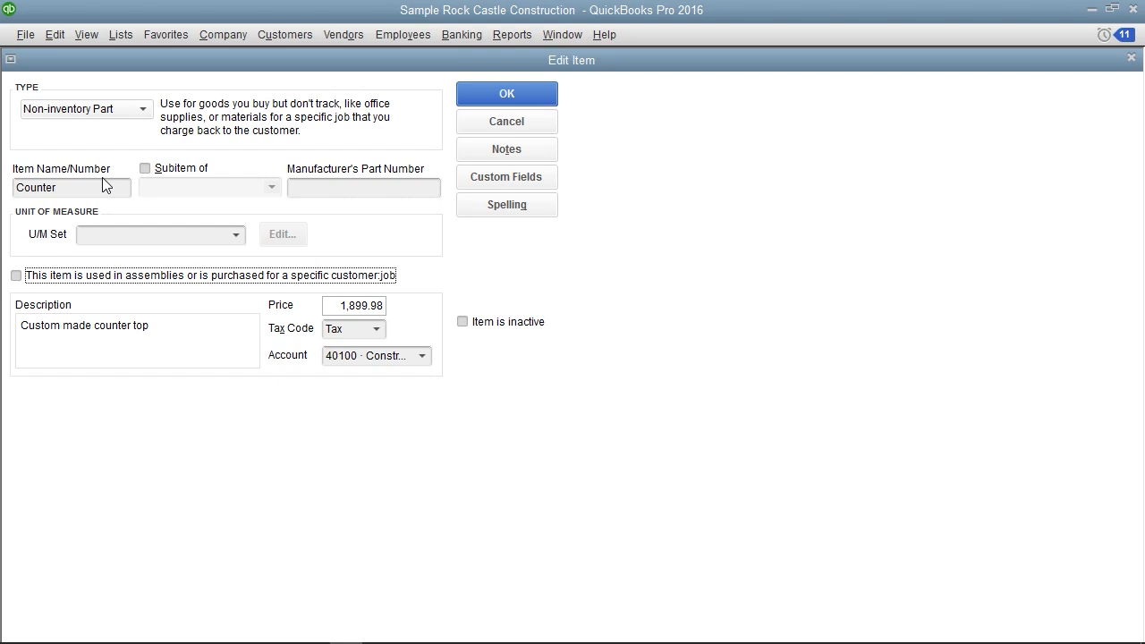
Review the Counter non-inventory part's name, subitem option, description, price and income account choices
{"action": "left_click", "coordinate": [87, 189]}
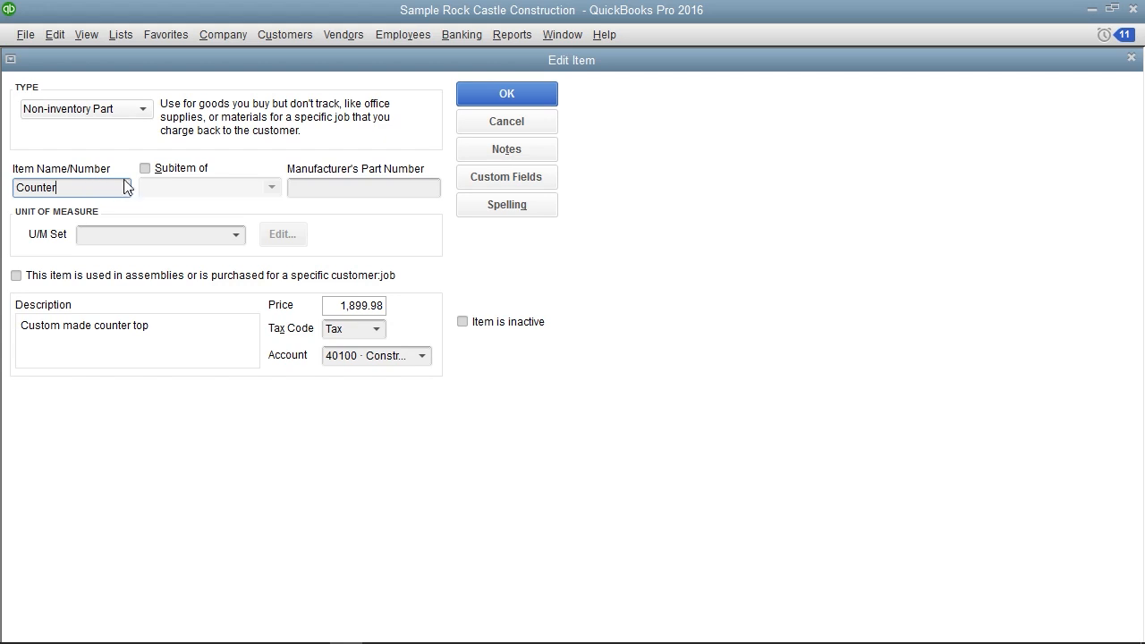
{"action": "left_click", "coordinate": [240, 169]}
{"action": "left_click", "coordinate": [190, 332]}
{"action": "left_click", "coordinate": [298, 310]}
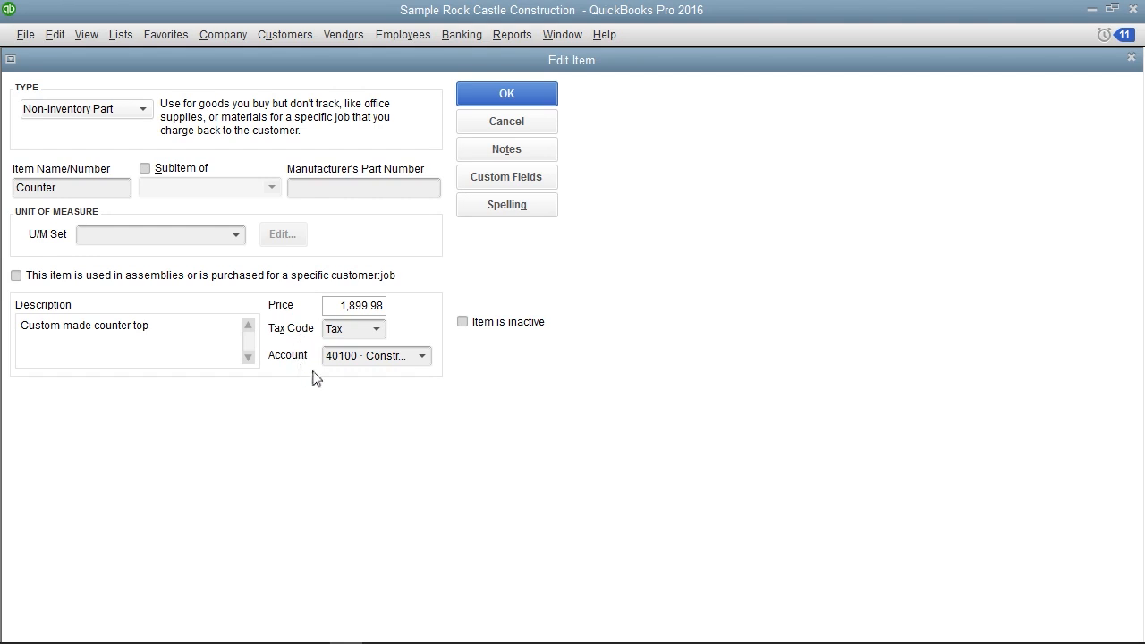
{"action": "left_click", "coordinate": [423, 358]}
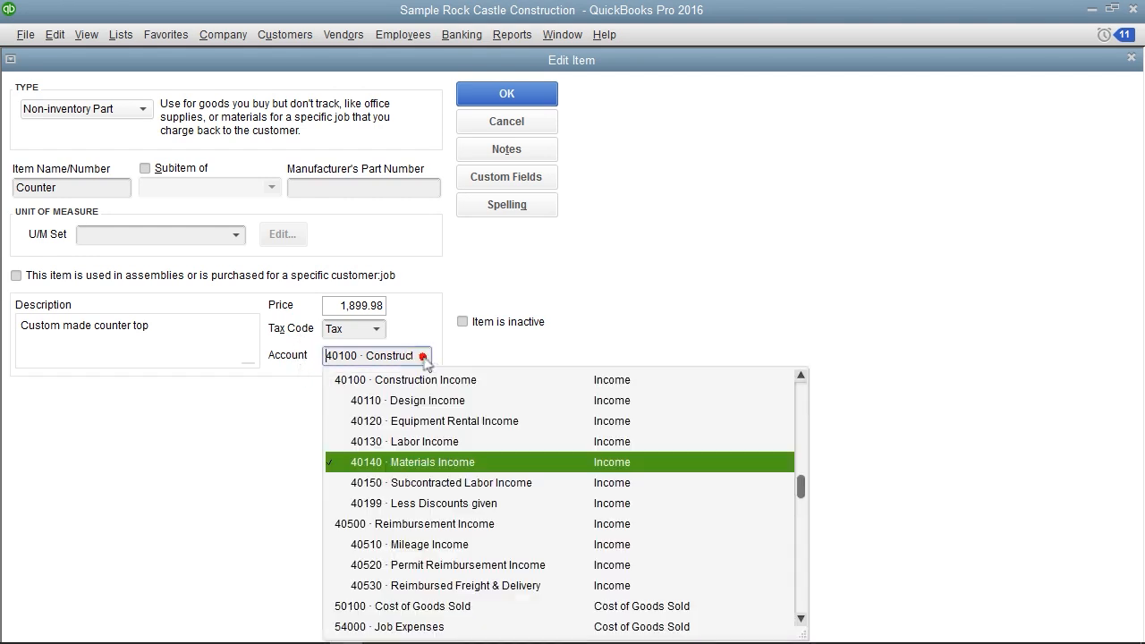
{"action": "left_click", "coordinate": [277, 387]}
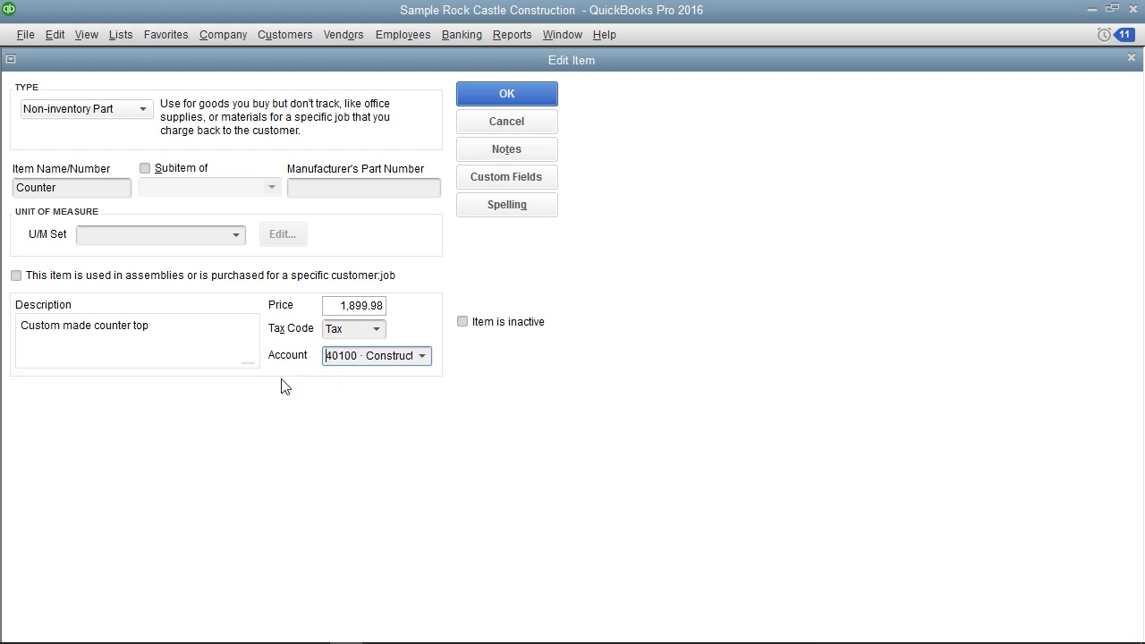
Mark Counter as used in assemblies or purchased for a specific customer:job, and save the item
{"action": "left_click", "coordinate": [101, 282]}
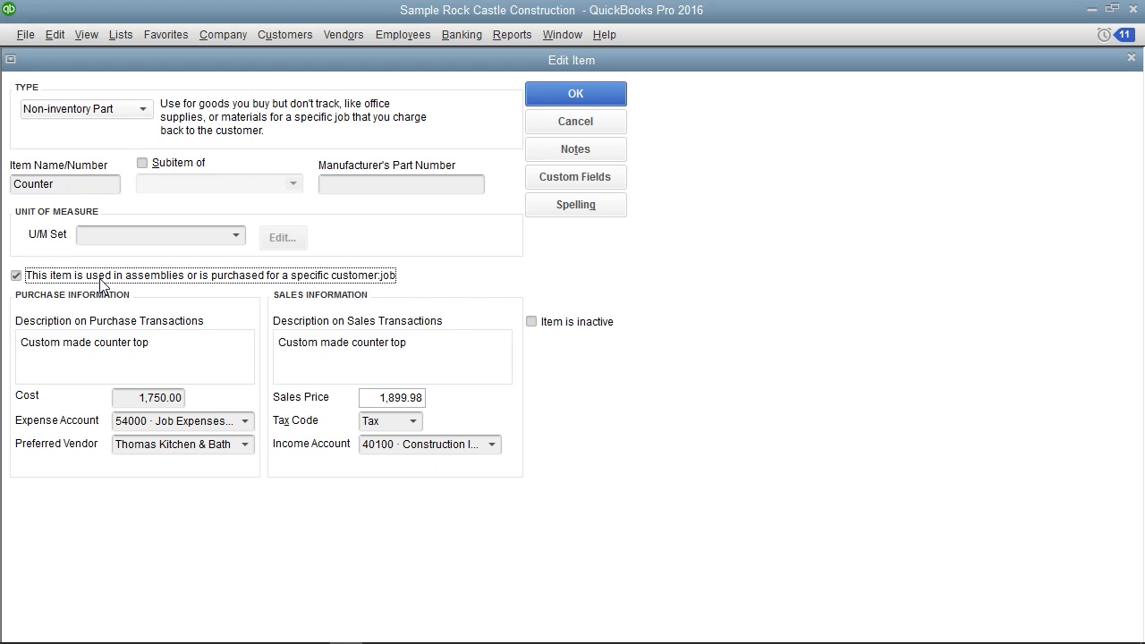
{"action": "left_click", "coordinate": [113, 301]}
{"action": "left_click", "coordinate": [552, 97]}
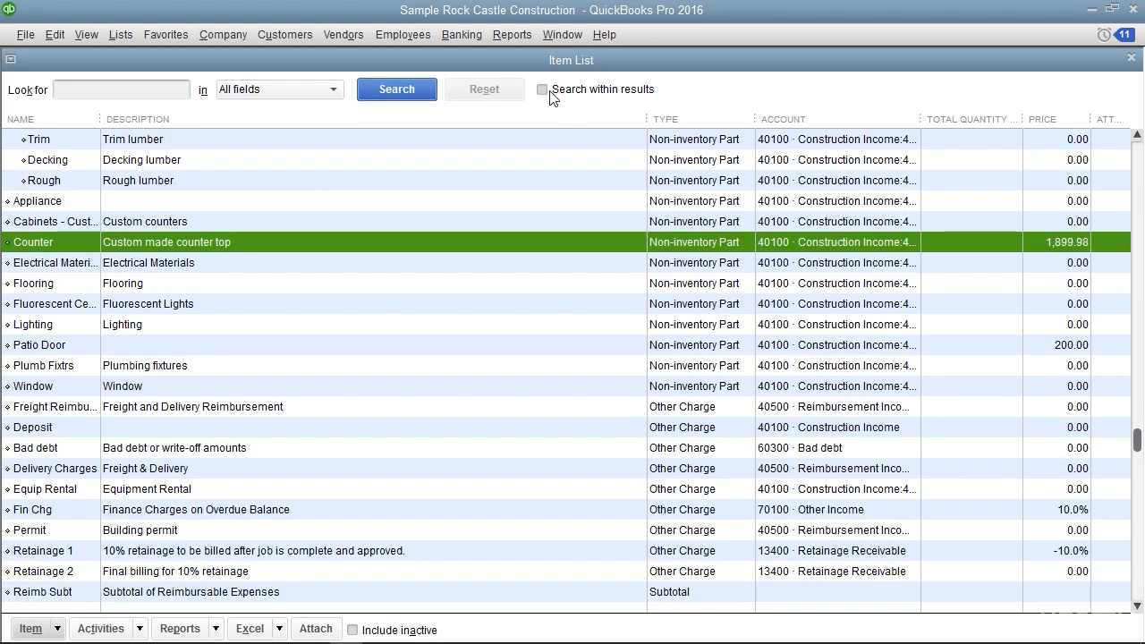
Select the Delivery Charges item in the Item List
{"action": "scroll", "coordinate": [251, 288], "scroll_direction": "down", "scroll_amount": 3}
{"action": "left_click", "coordinate": [250, 288]}
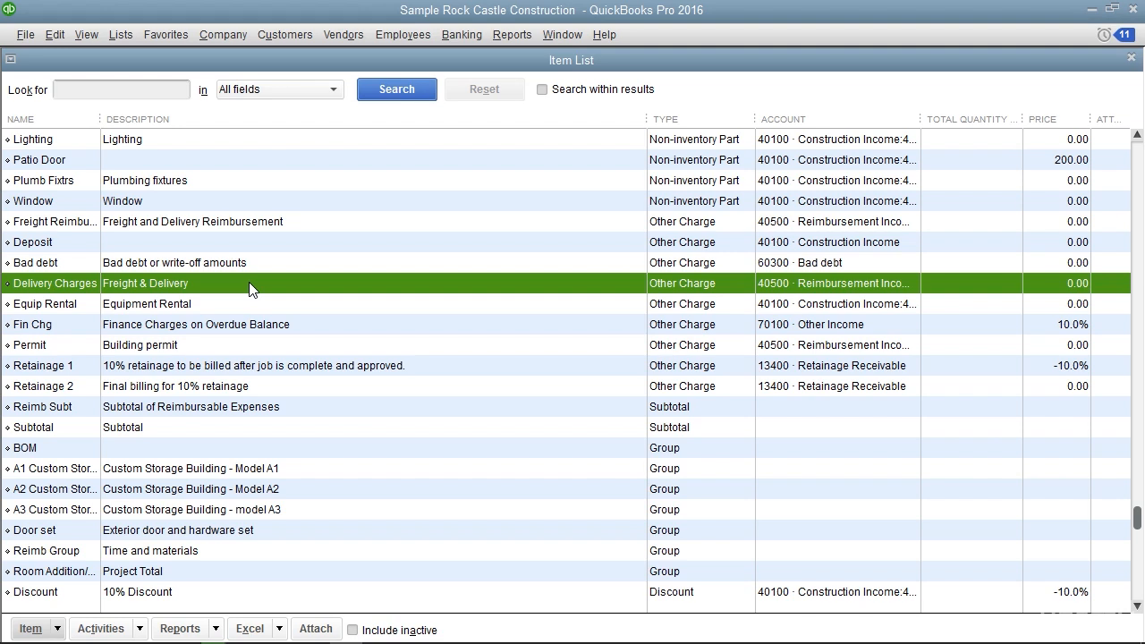
Start a new item of type Other Charge from the Item List
{"action": "left_click", "coordinate": [51, 630]}
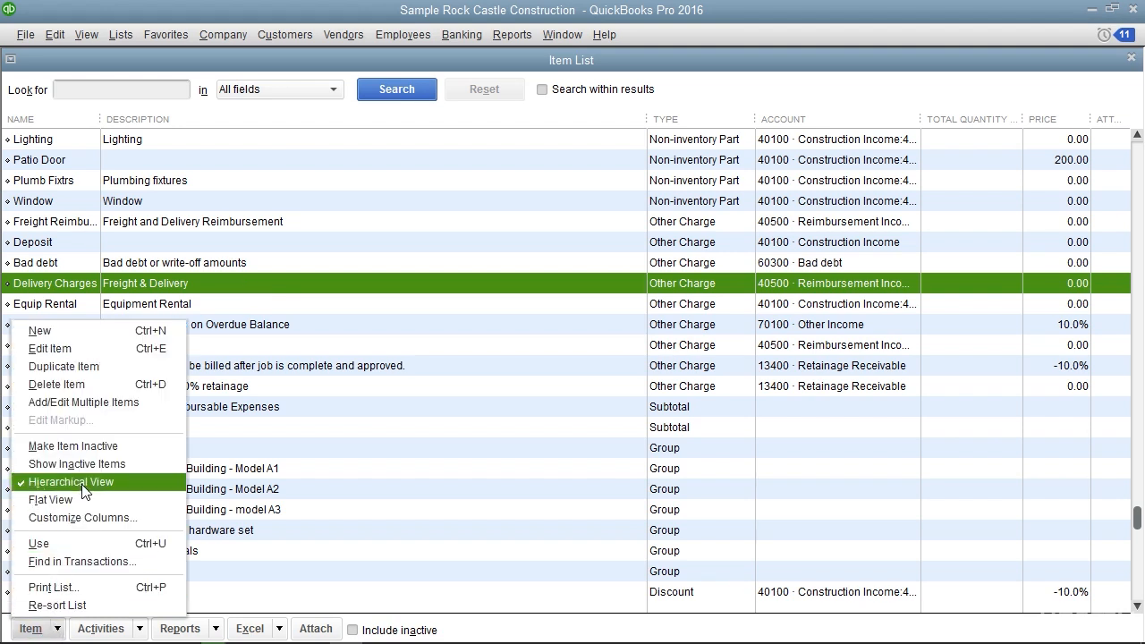
{"action": "left_click", "coordinate": [64, 331]}
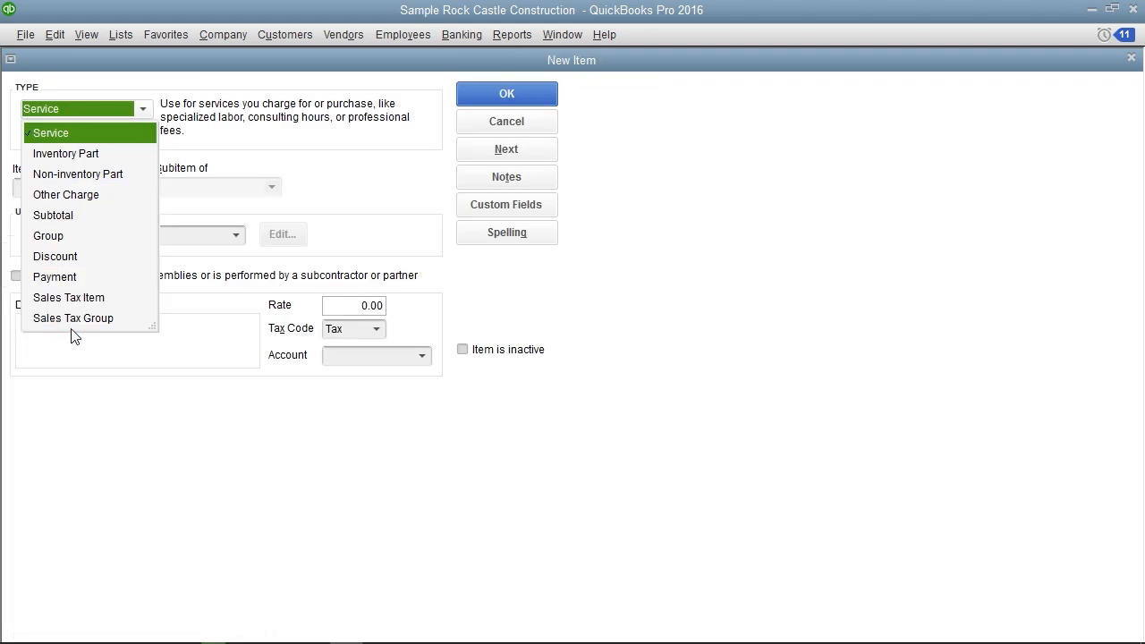
{"action": "left_click", "coordinate": [87, 197]}
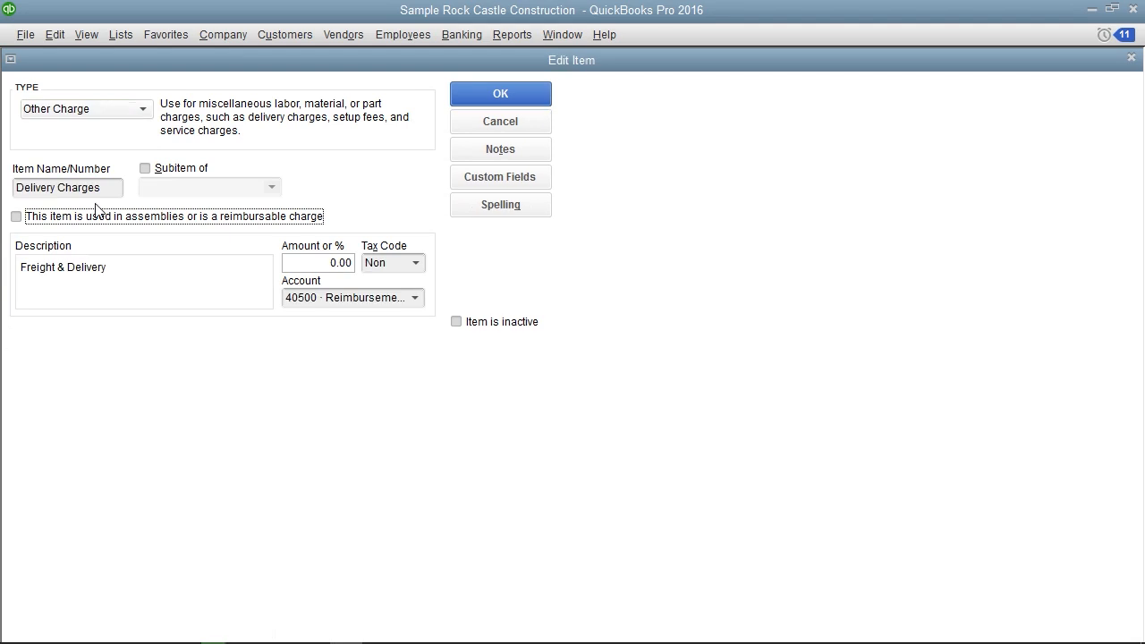
Review the Delivery Charges item's name, subitem option, description, amount, tax code and income account choices
{"action": "left_click", "coordinate": [100, 189]}
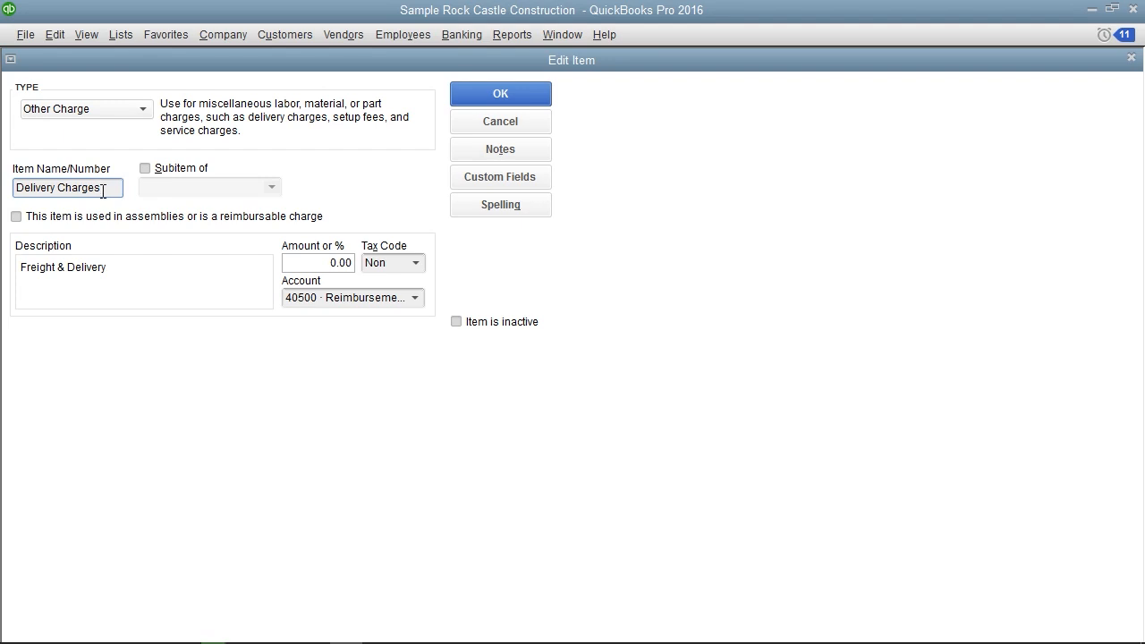
{"action": "left_click", "coordinate": [240, 170]}
{"action": "left_click", "coordinate": [184, 270]}
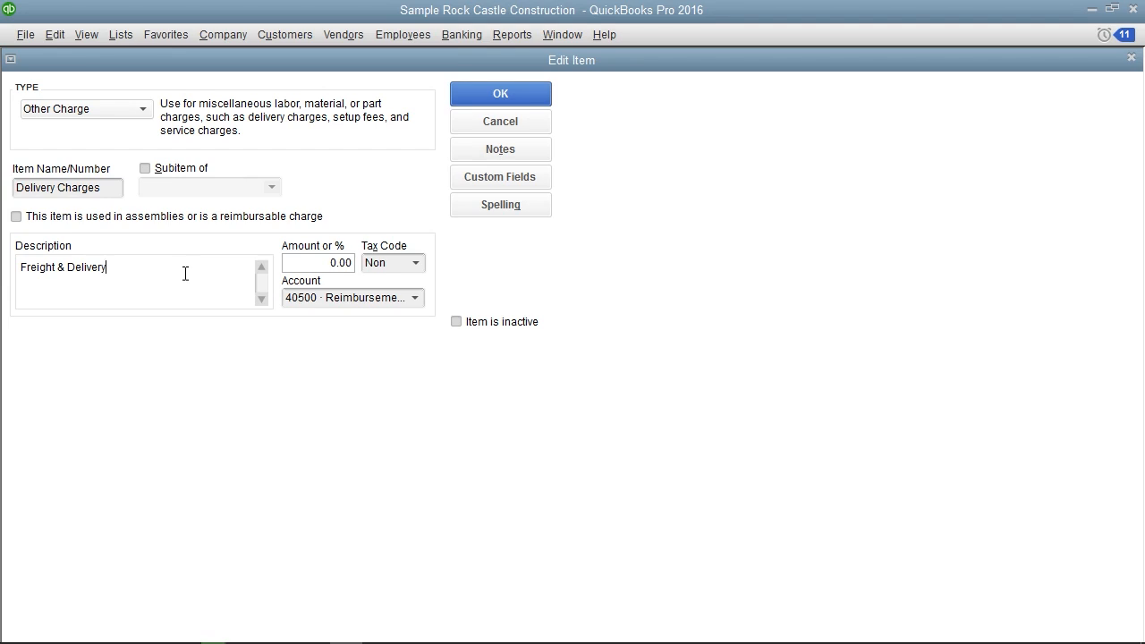
{"action": "left_click", "coordinate": [312, 261]}
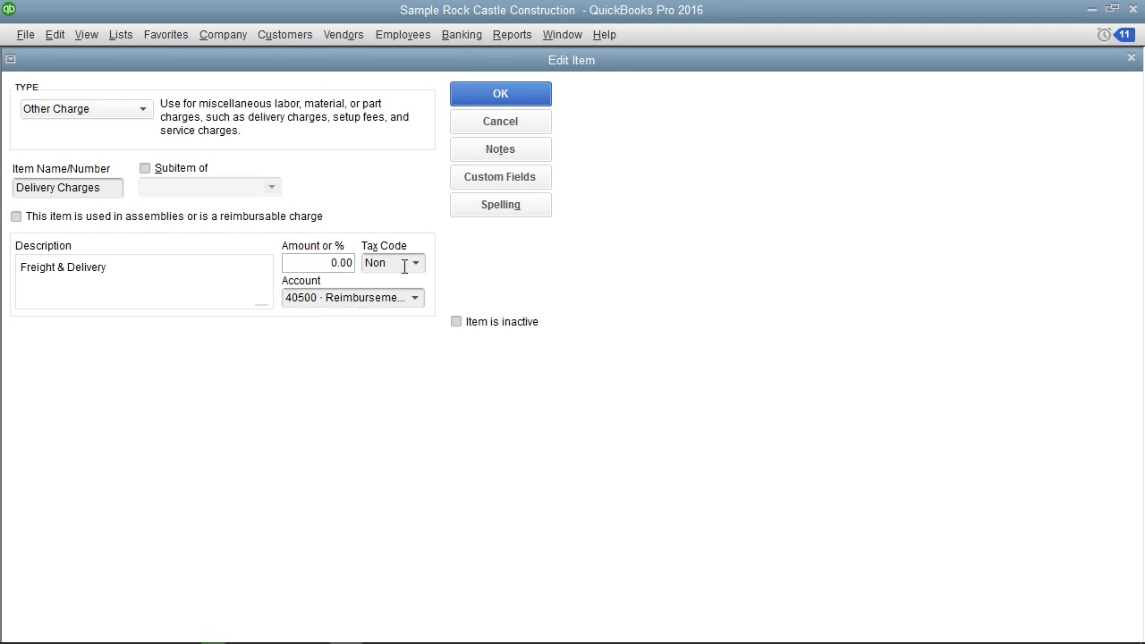
{"action": "left_click", "coordinate": [445, 265]}
{"action": "left_click", "coordinate": [416, 298]}
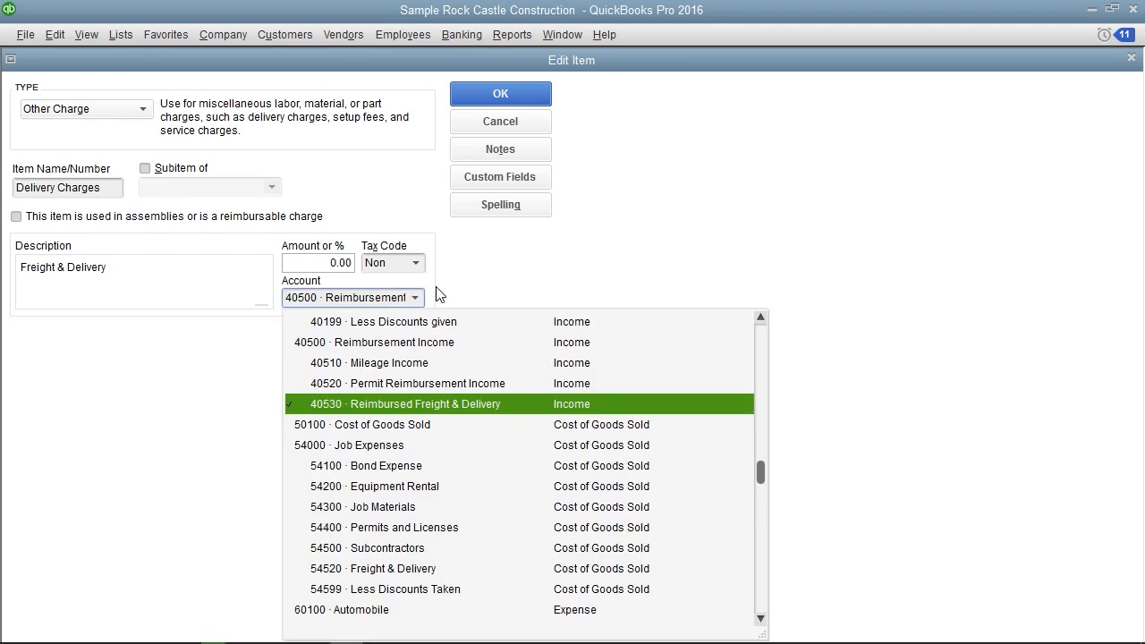
{"action": "left_click", "coordinate": [511, 277]}
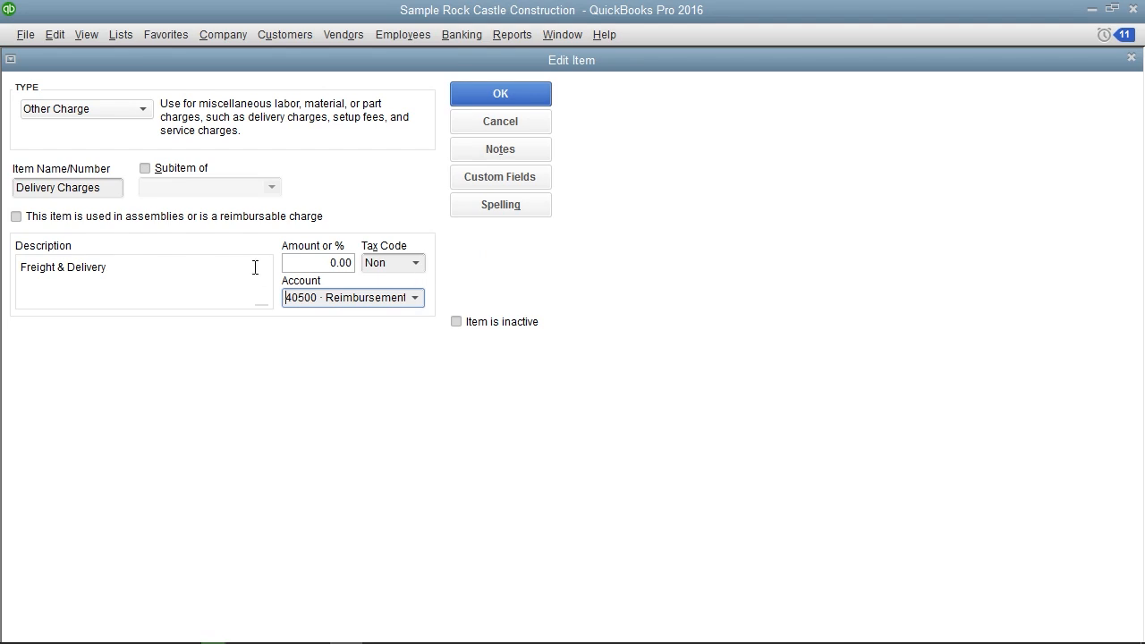
Mark Delivery Charges as used in assemblies or as a reimbursable charge, and save the item
{"action": "left_click", "coordinate": [37, 220]}
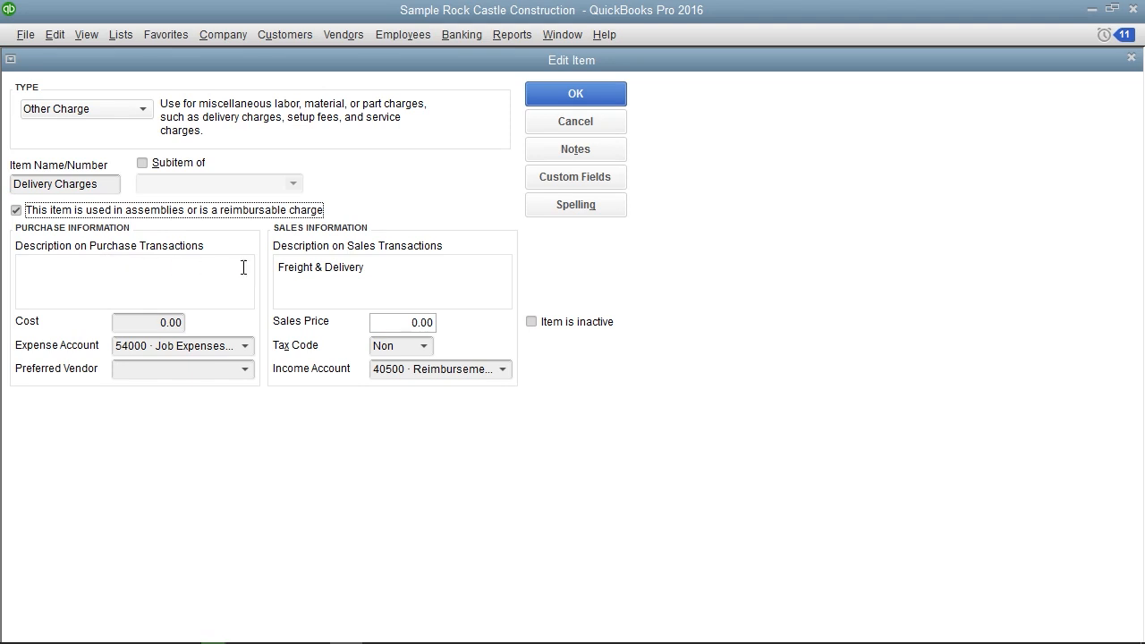
{"action": "left_click", "coordinate": [355, 228]}
{"action": "left_click", "coordinate": [552, 97]}
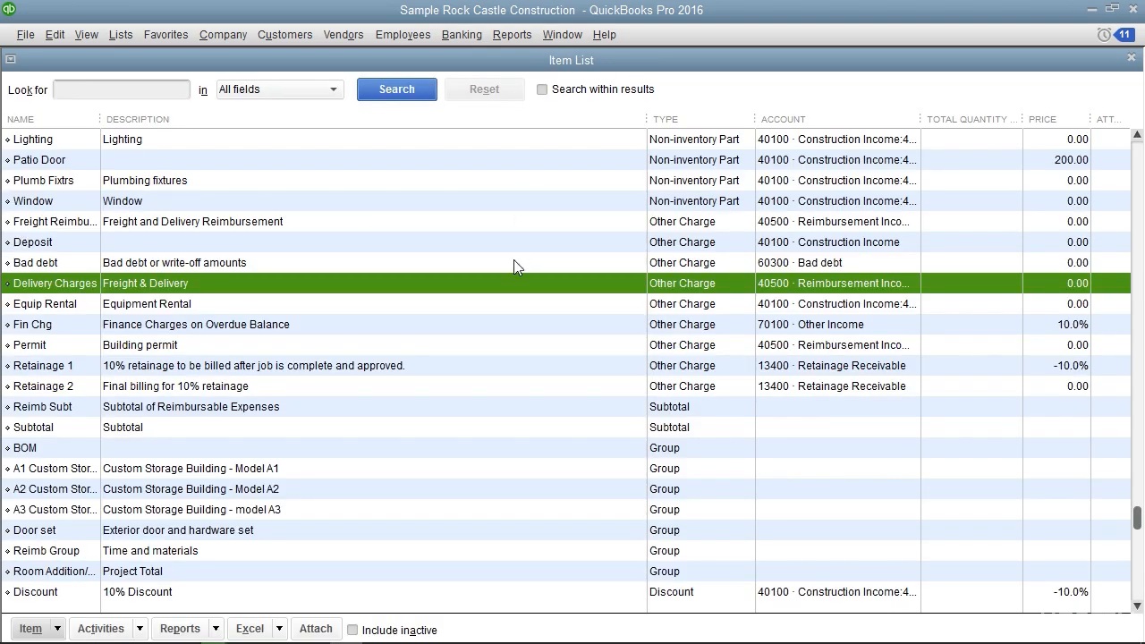
Select the Subtotal item in the Item List and start a new item of type Subtotal
{"action": "left_click", "coordinate": [304, 427]}
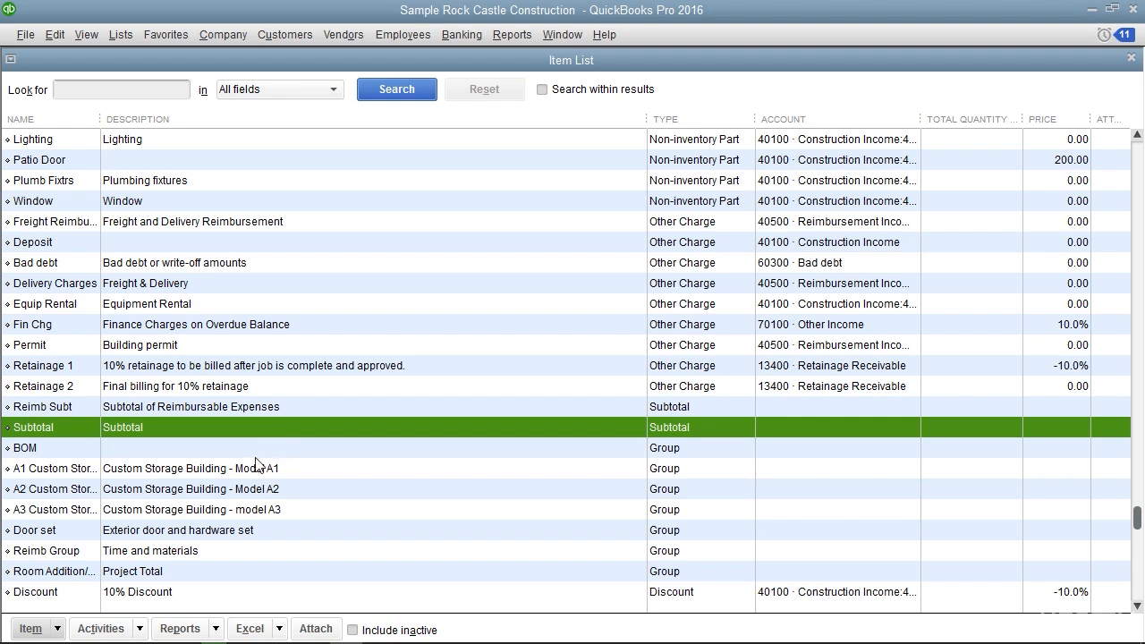
{"action": "left_click", "coordinate": [58, 629]}
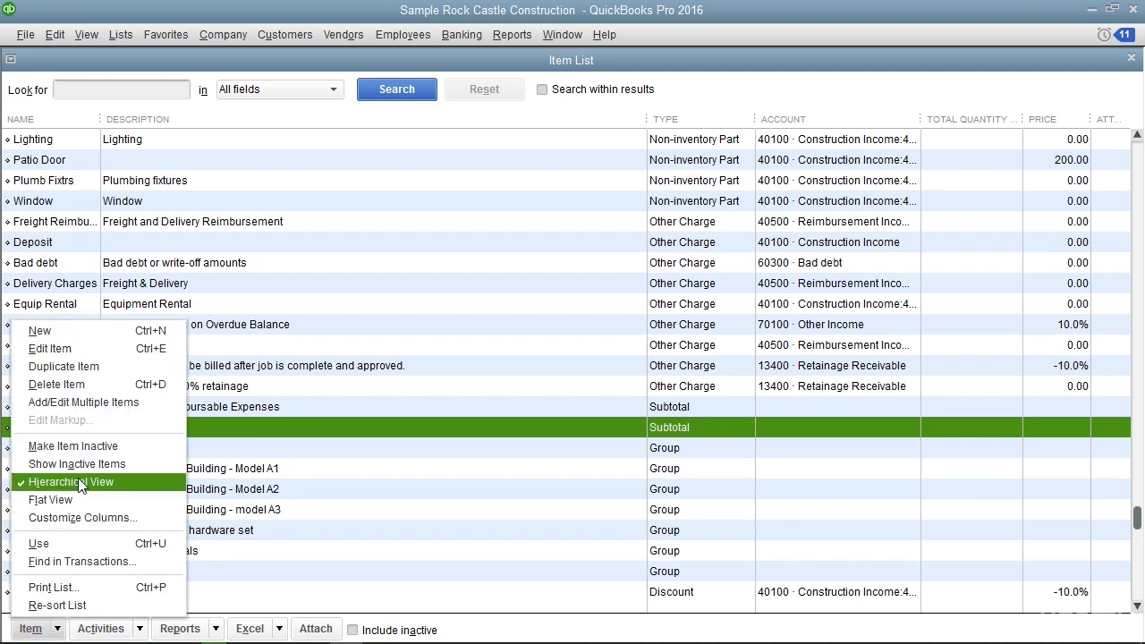
{"action": "left_click", "coordinate": [75, 338]}
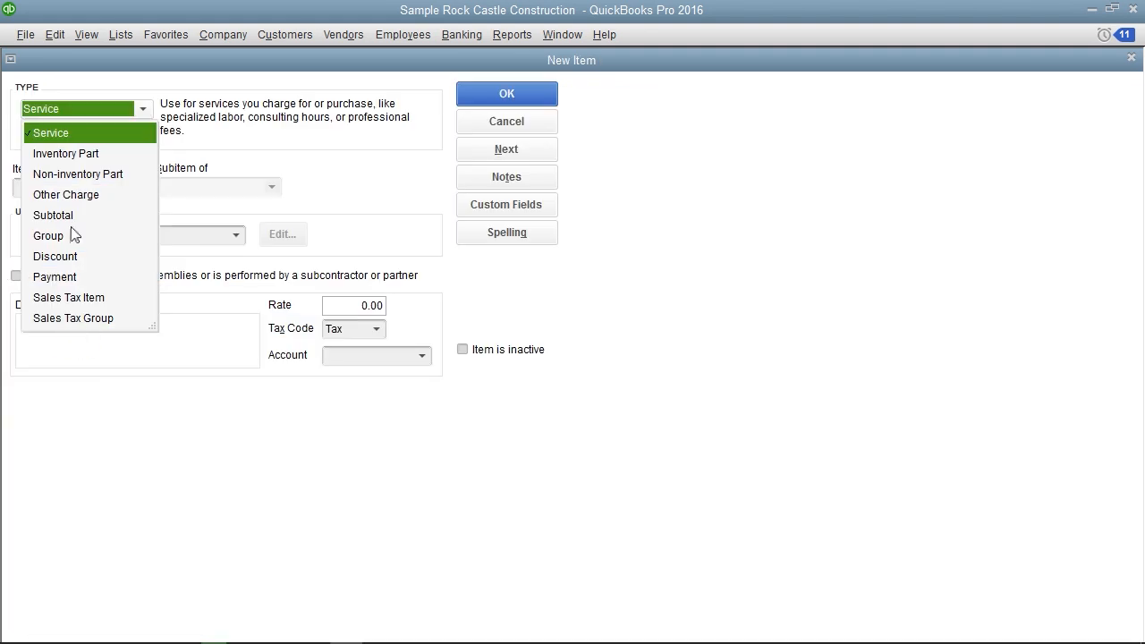
{"action": "left_click", "coordinate": [71, 216]}
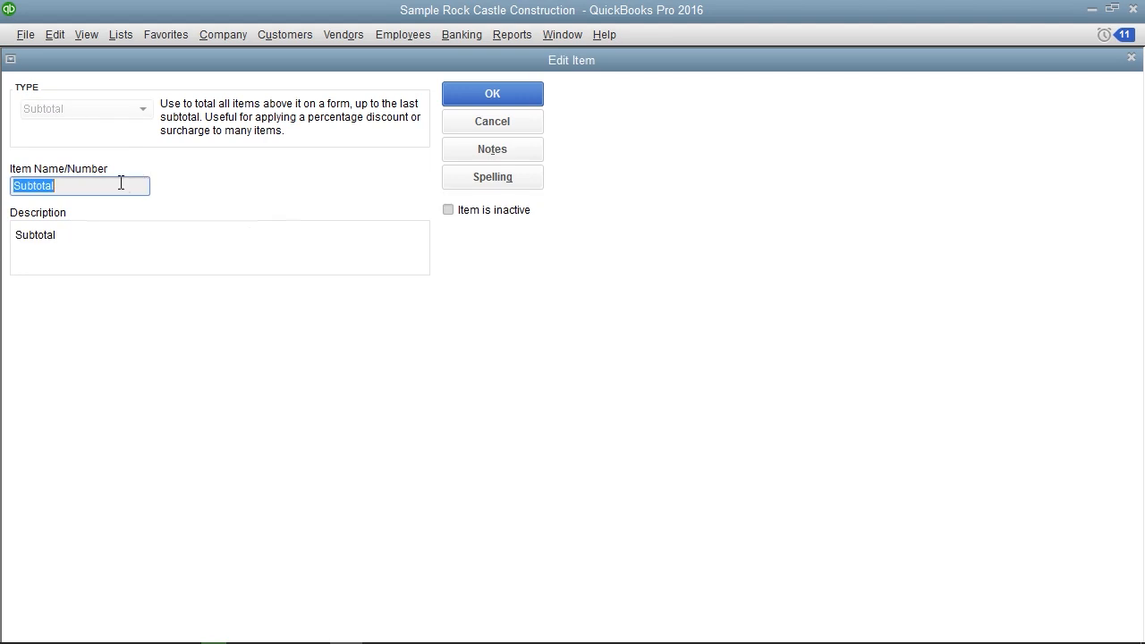
Review the Subtotal item's name and description, and save the item
{"action": "left_click", "coordinate": [117, 186]}
{"action": "left_click", "coordinate": [100, 238]}
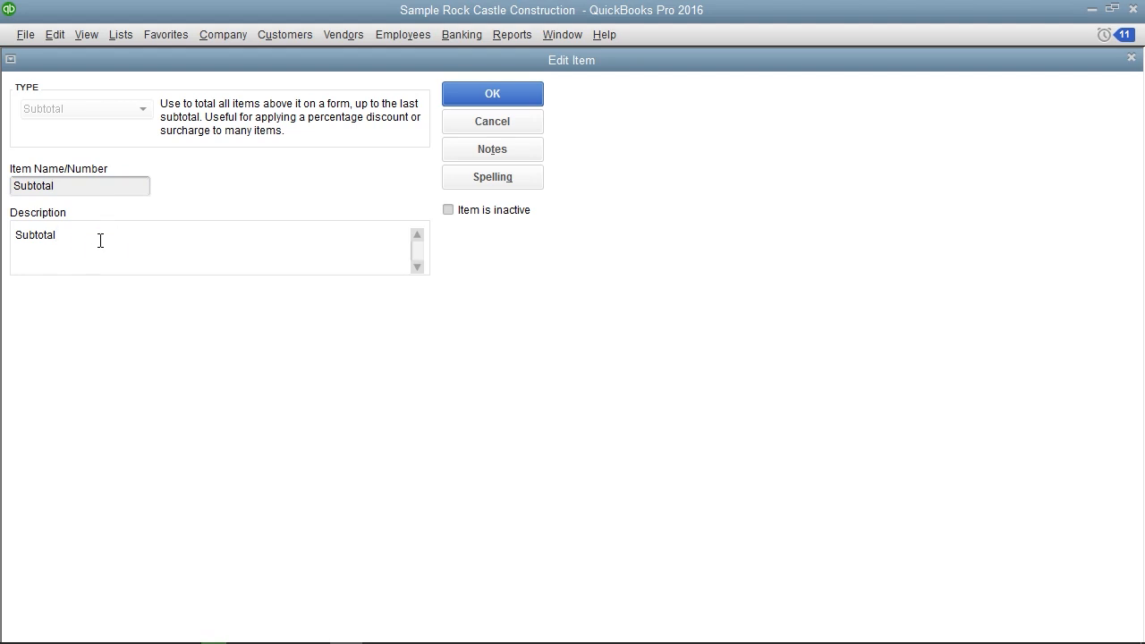
{"action": "left_click", "coordinate": [491, 97]}
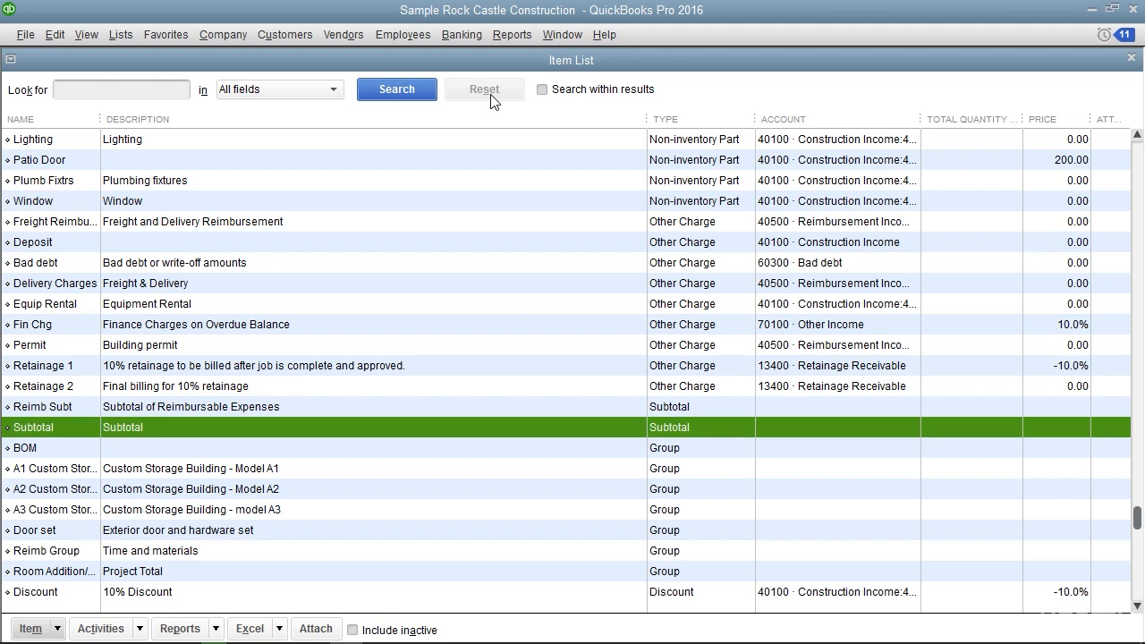
Select the Door set item in the Item List and start a new item of type Group
{"action": "scroll", "coordinate": [376, 372], "scroll_direction": "down", "scroll_amount": 3}
{"action": "left_click", "coordinate": [376, 372]}
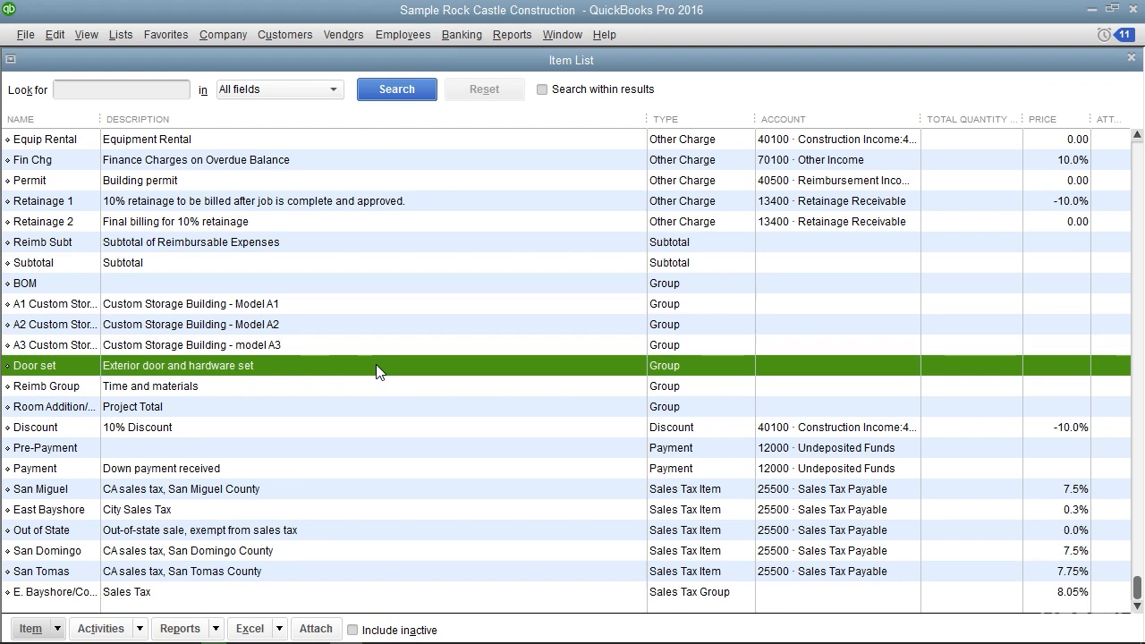
{"action": "left_click", "coordinate": [57, 629]}
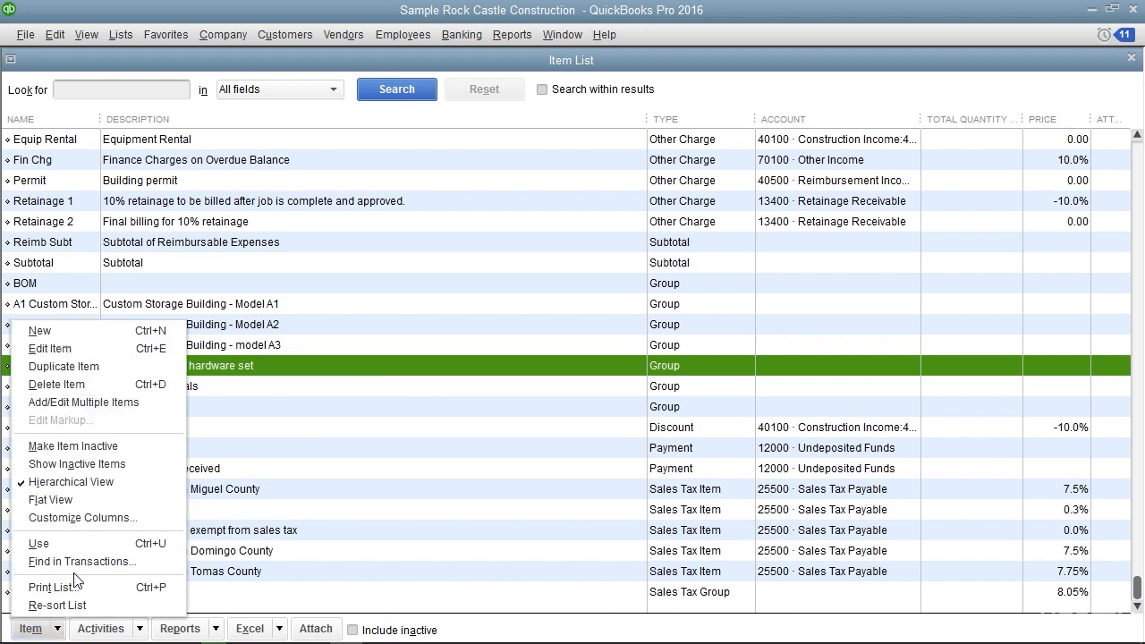
{"action": "left_click", "coordinate": [102, 335]}
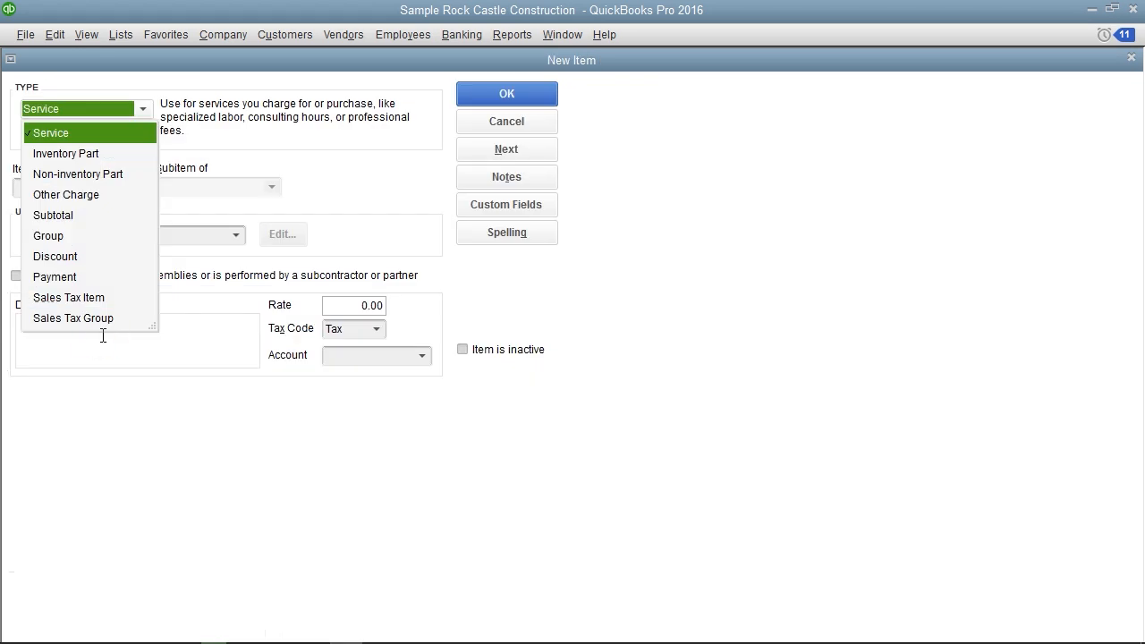
{"action": "left_click", "coordinate": [71, 236]}
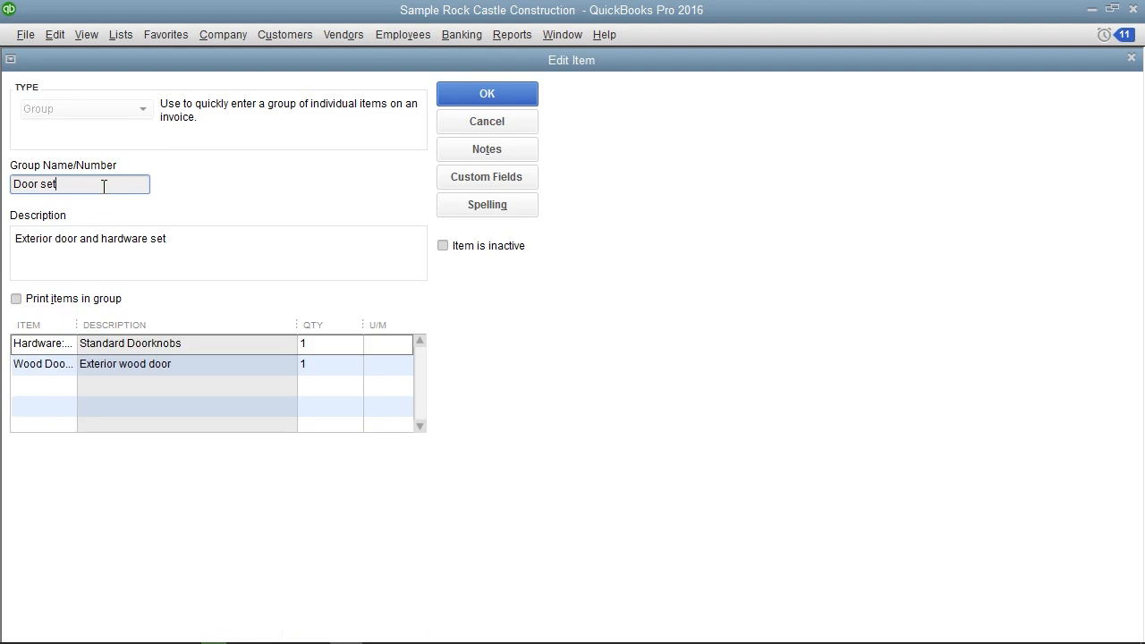
Review the Door set group's description and choose Doorknobs Std as its first component item
{"action": "left_click", "coordinate": [198, 247]}
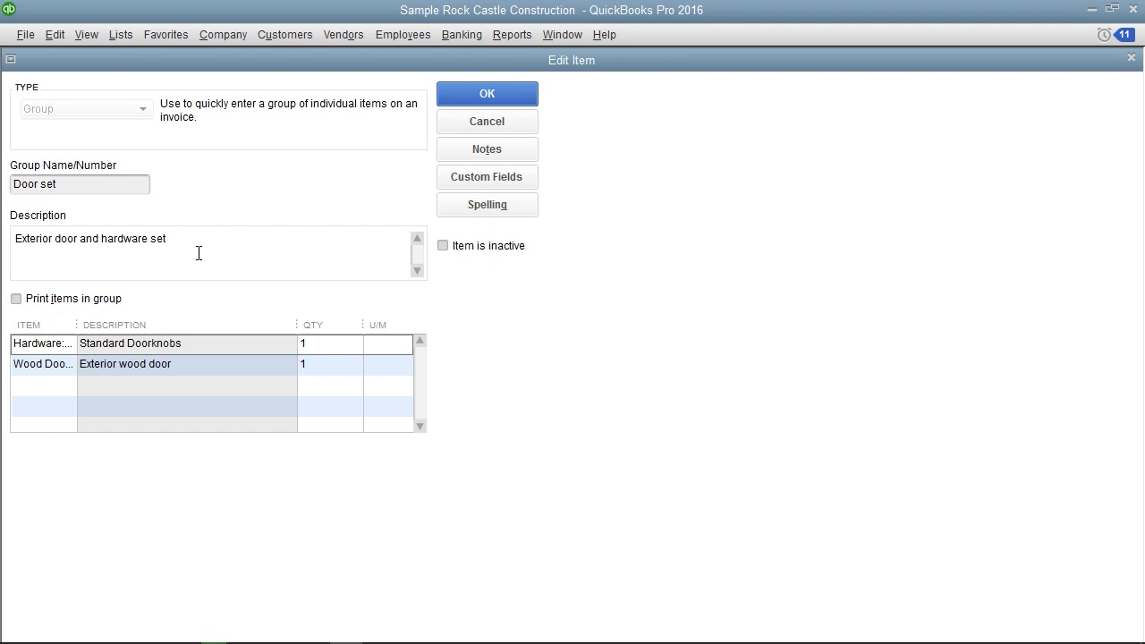
{"action": "left_click", "coordinate": [65, 348]}
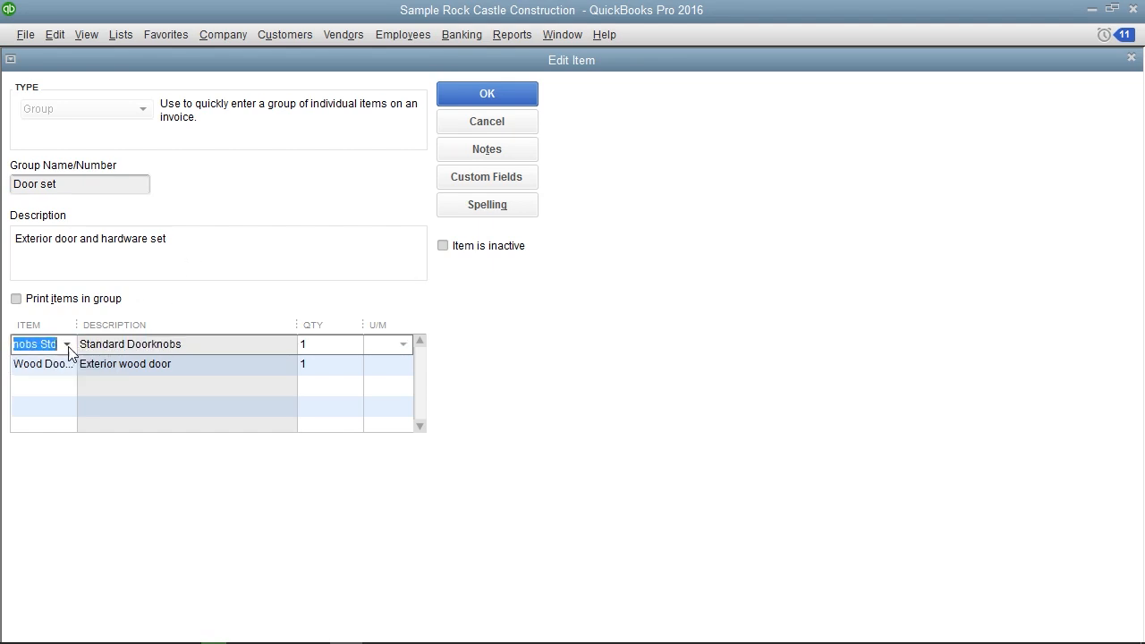
{"action": "left_click", "coordinate": [68, 344]}
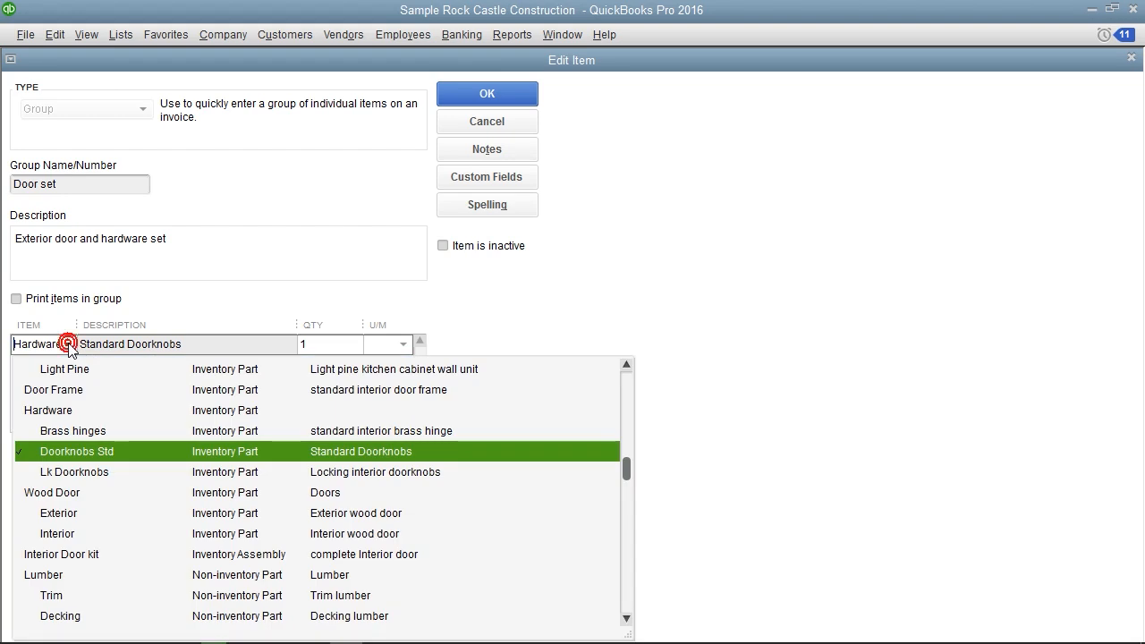
{"action": "left_click", "coordinate": [75, 453]}
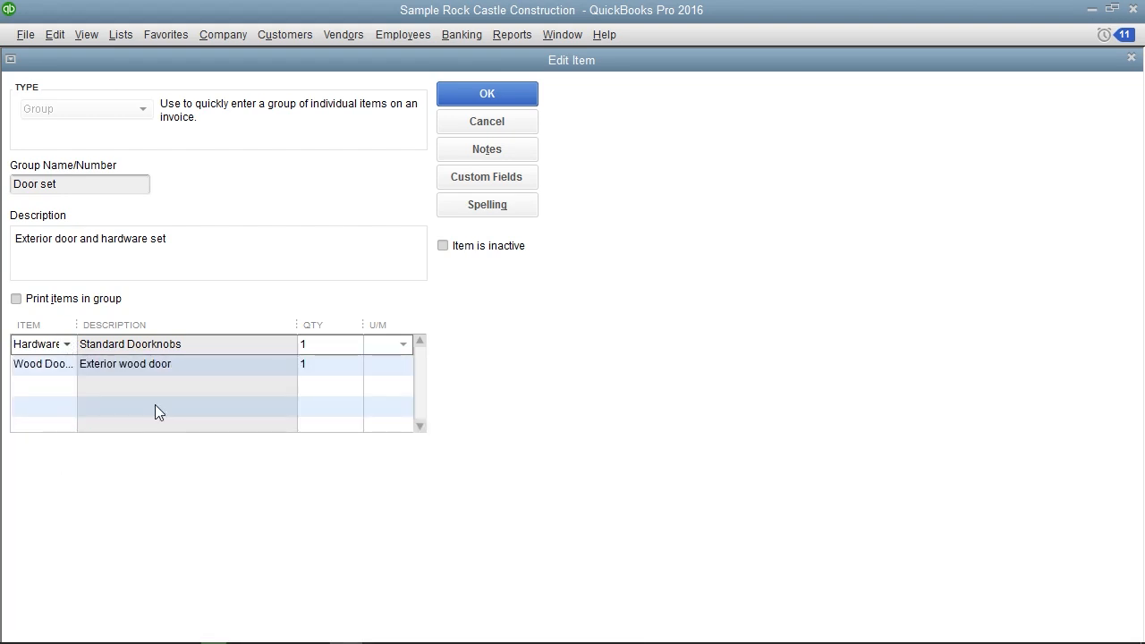
Check the doorknob quantity and the exterior wood door line with its quantity, and save the Door set group
{"action": "left_click", "coordinate": [329, 344]}
{"action": "double_click", "coordinate": [331, 345]}
{"action": "left_click_drag", "start_coordinate": [32, 365], "coordinate": [56, 365]}
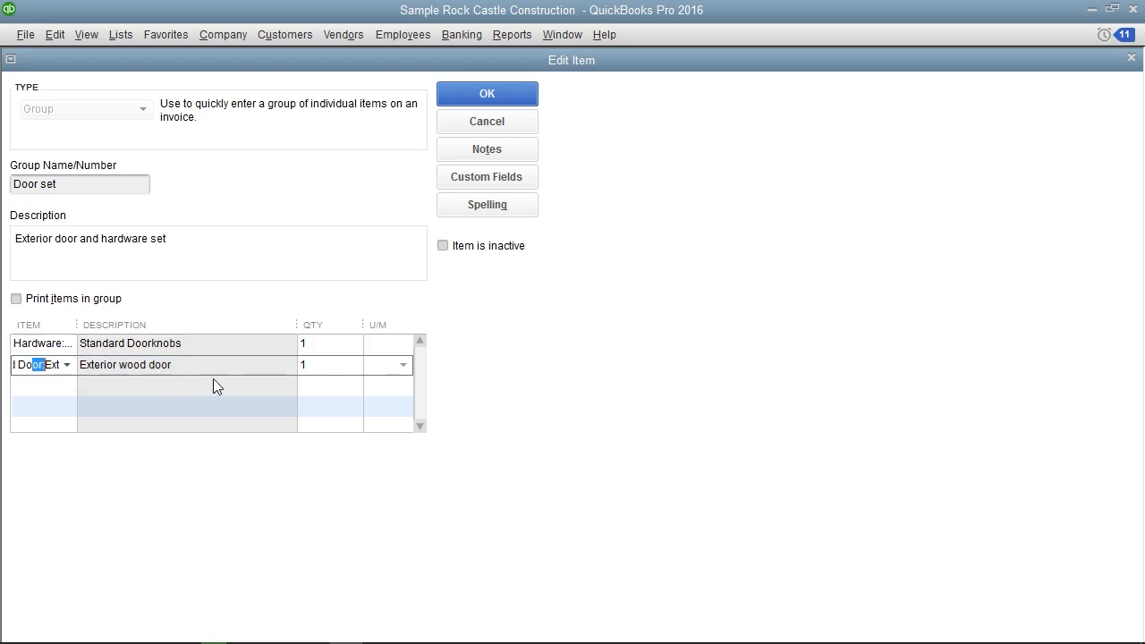
{"action": "left_click", "coordinate": [329, 365]}
{"action": "left_click", "coordinate": [464, 93]}
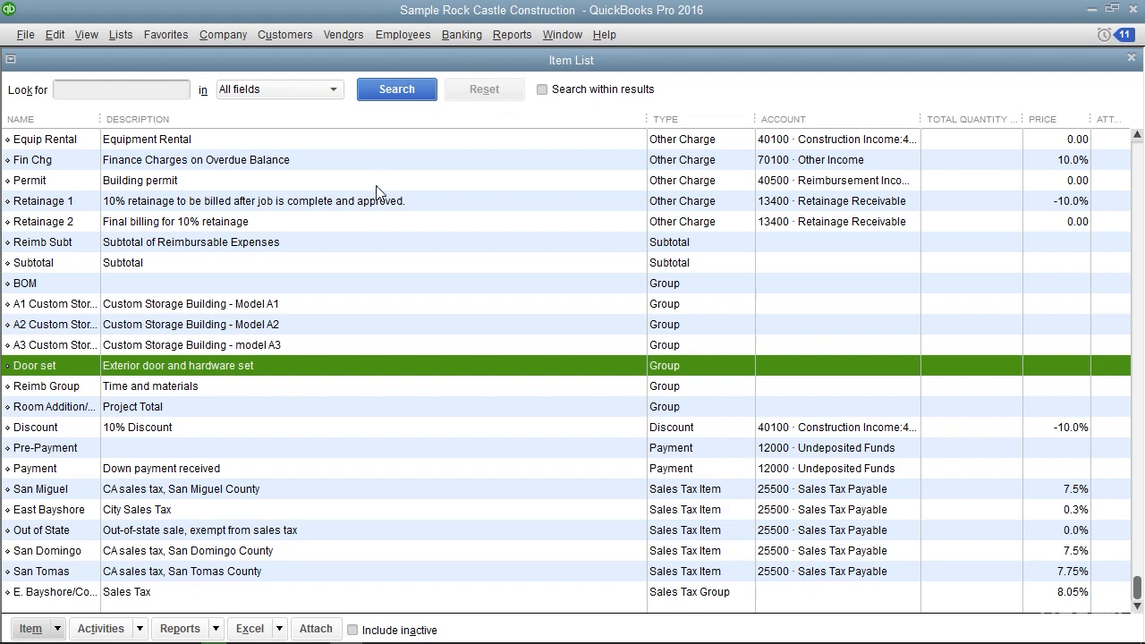
Select the Discount item in the Item List and start a new item of type Discount
{"action": "left_click", "coordinate": [301, 430]}
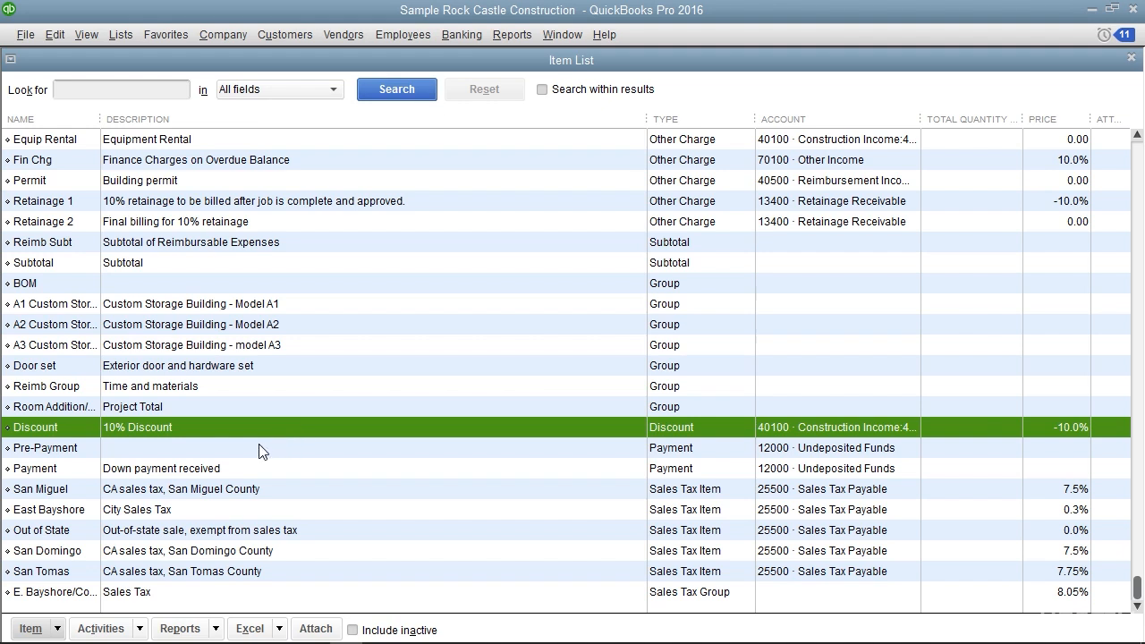
{"action": "left_click", "coordinate": [57, 629]}
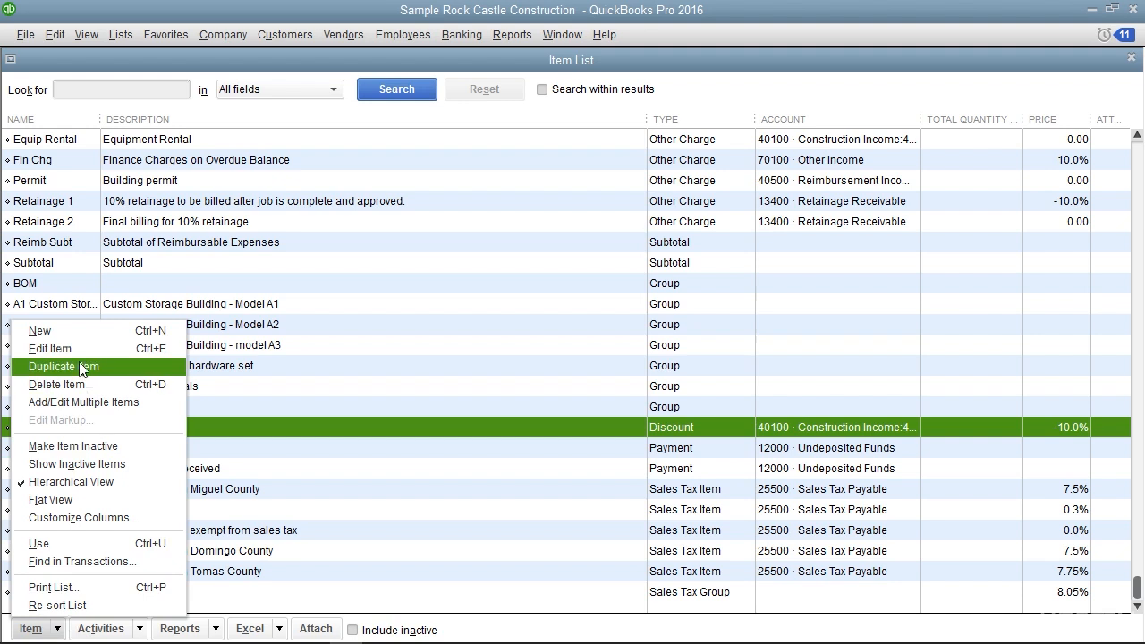
{"action": "left_click", "coordinate": [82, 332]}
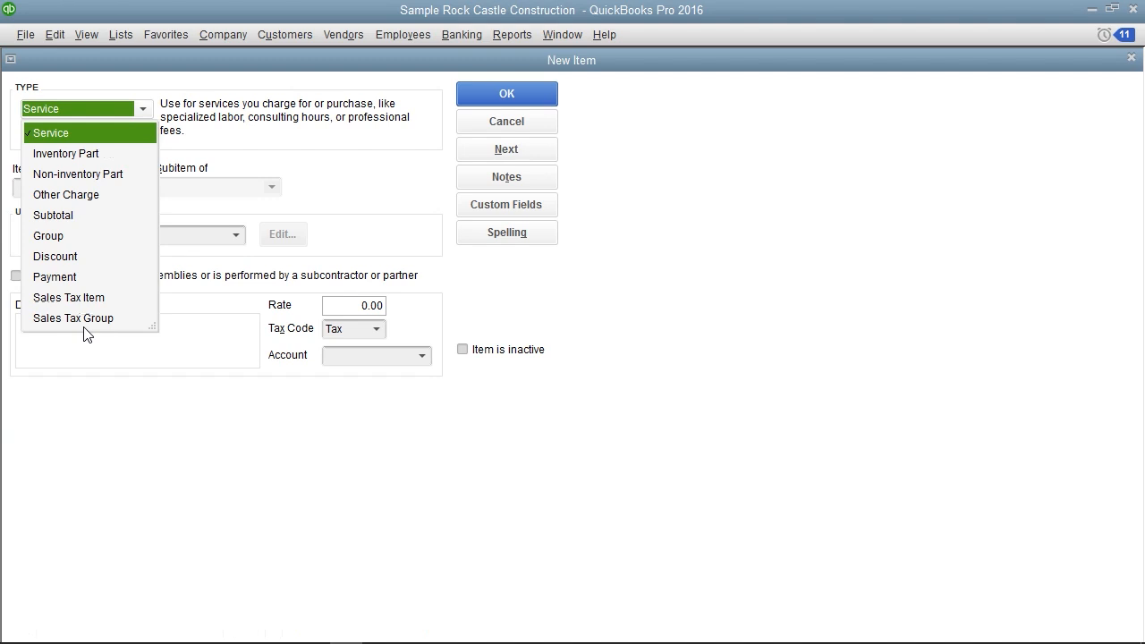
{"action": "left_click", "coordinate": [75, 256]}
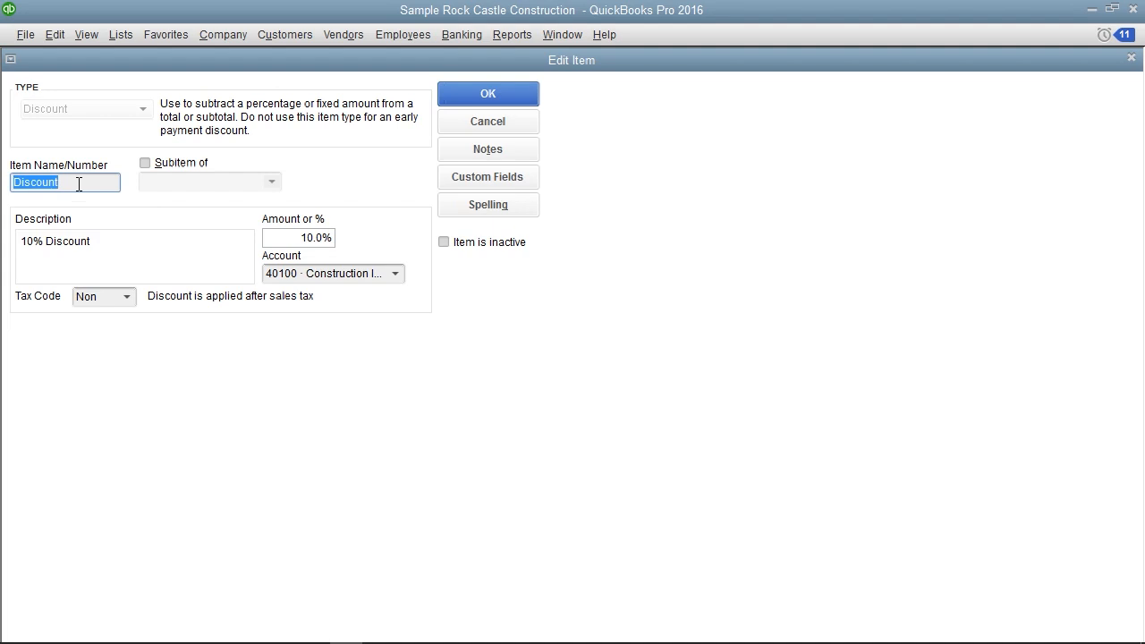
Review the Discount item's name, description and amount or percentage fields
{"action": "left_click", "coordinate": [78, 185]}
{"action": "left_click", "coordinate": [127, 253]}
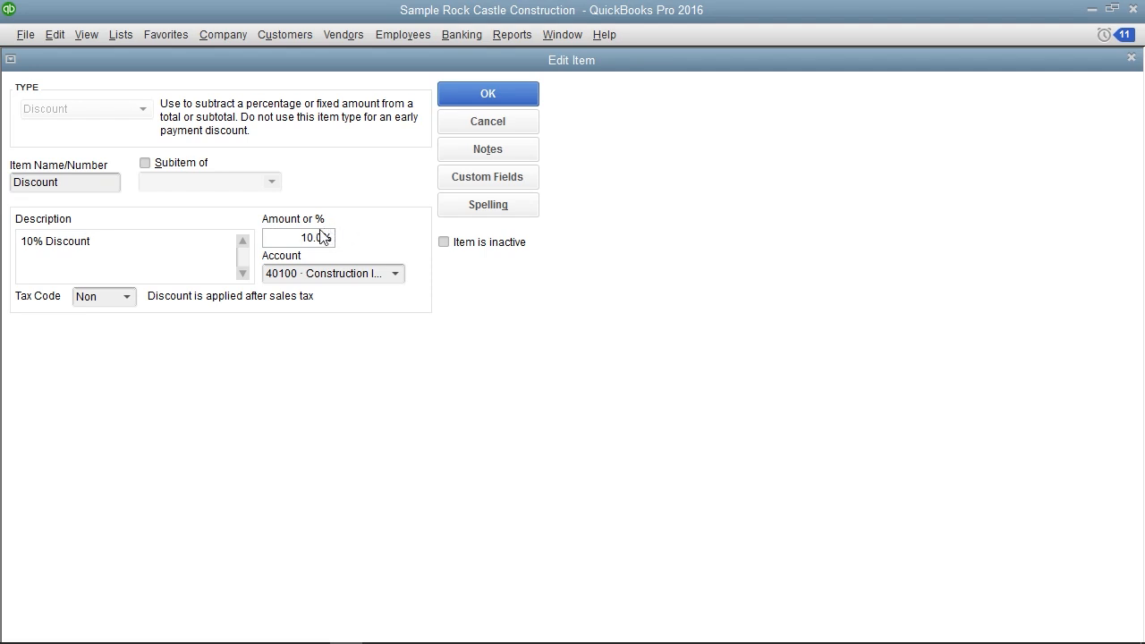
{"action": "left_click", "coordinate": [286, 241]}
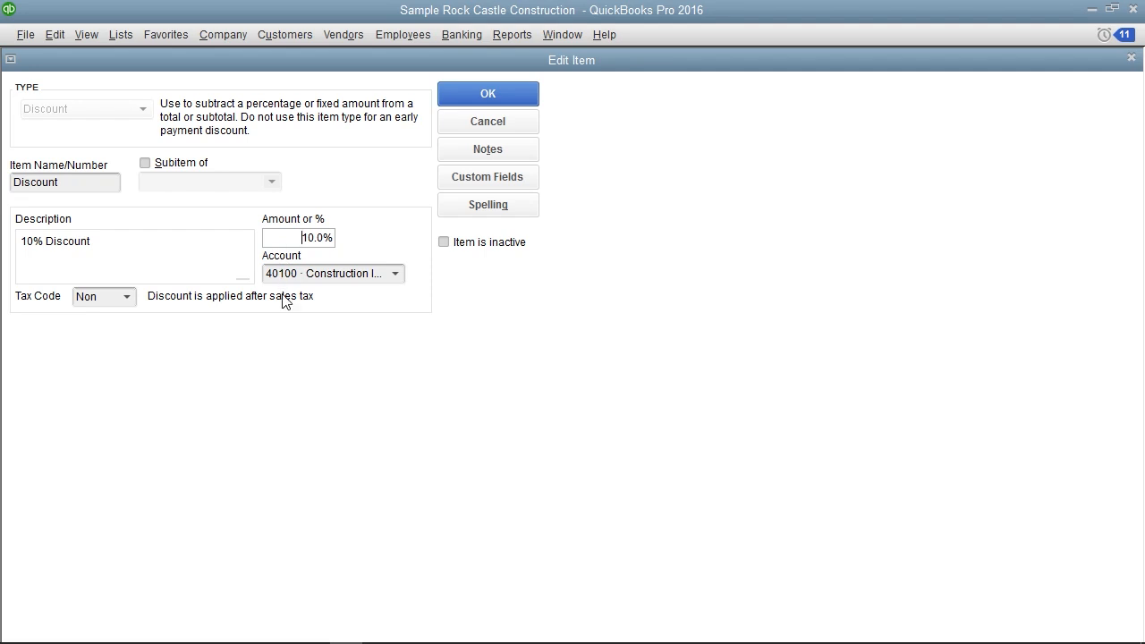
Review the account and tax code choices of the Discount item, and save the item
{"action": "left_click", "coordinate": [395, 279]}
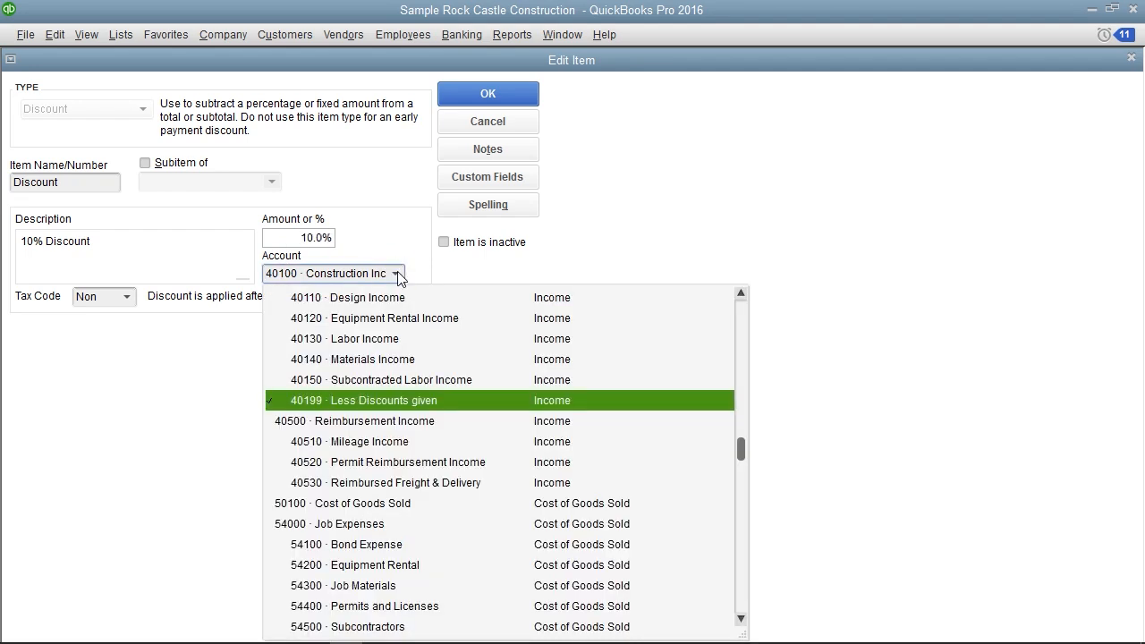
{"action": "left_click", "coordinate": [402, 251]}
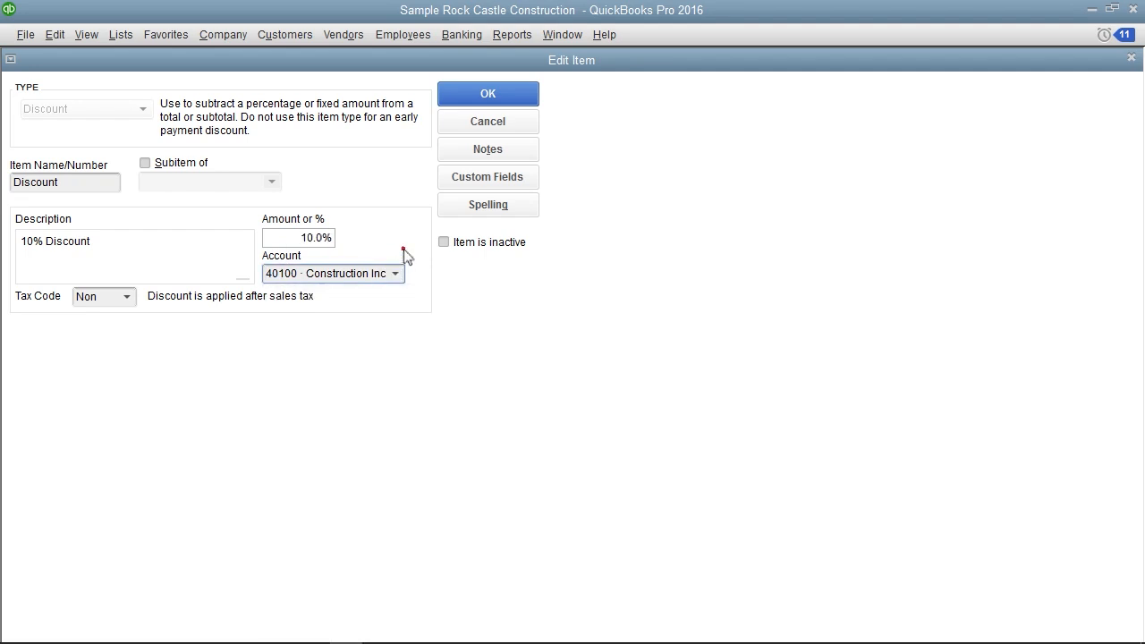
{"action": "left_click", "coordinate": [127, 297]}
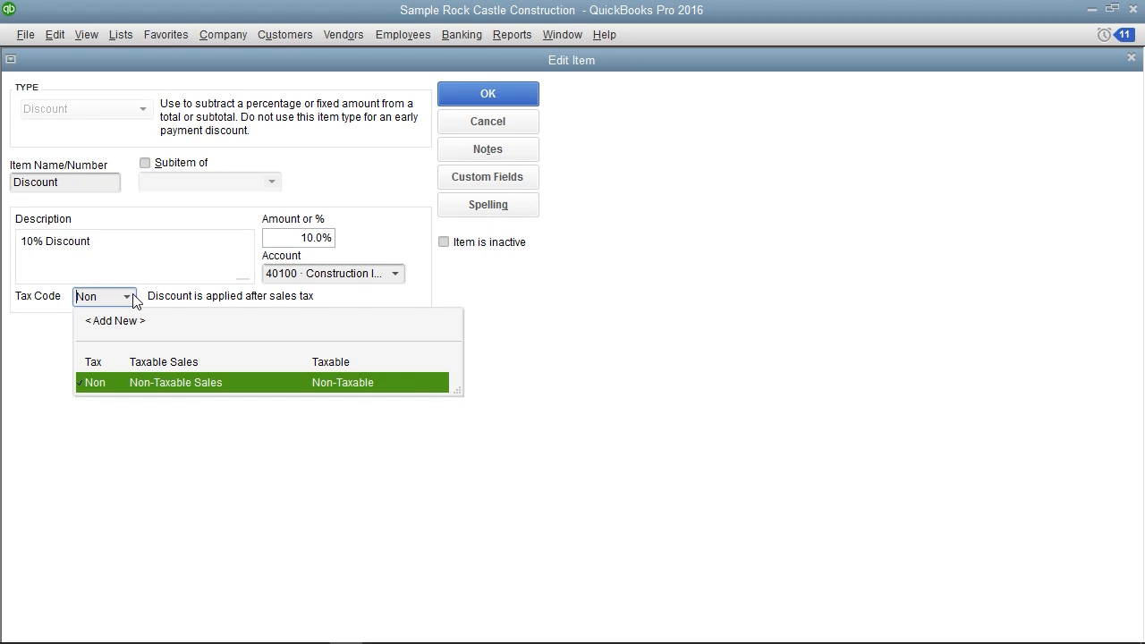
{"action": "left_click", "coordinate": [130, 297]}
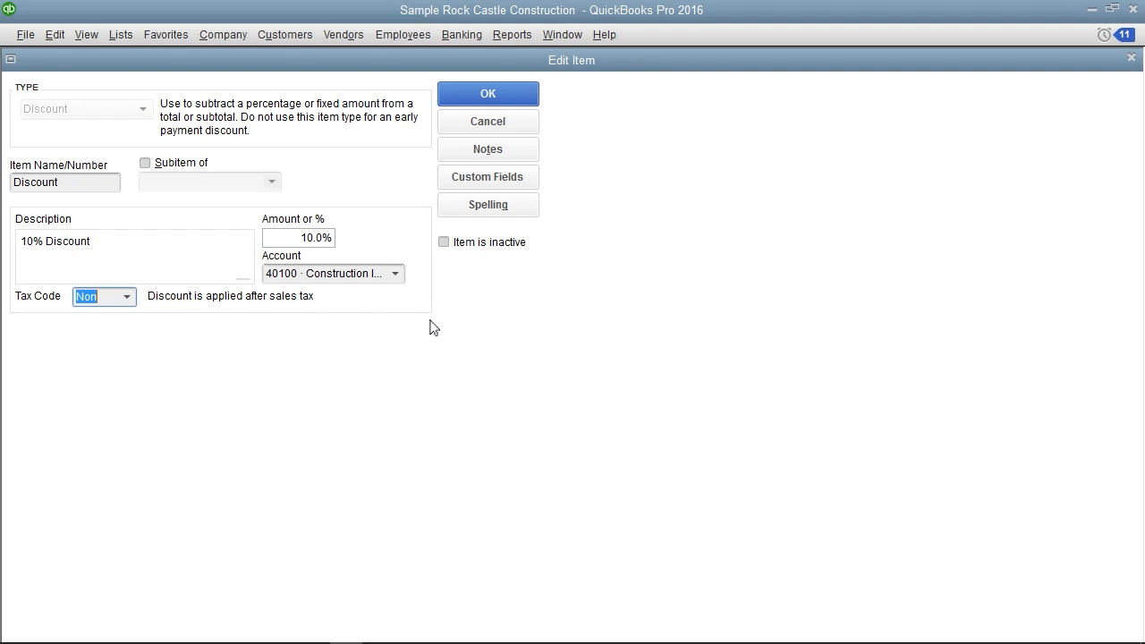
{"action": "left_click", "coordinate": [482, 95]}
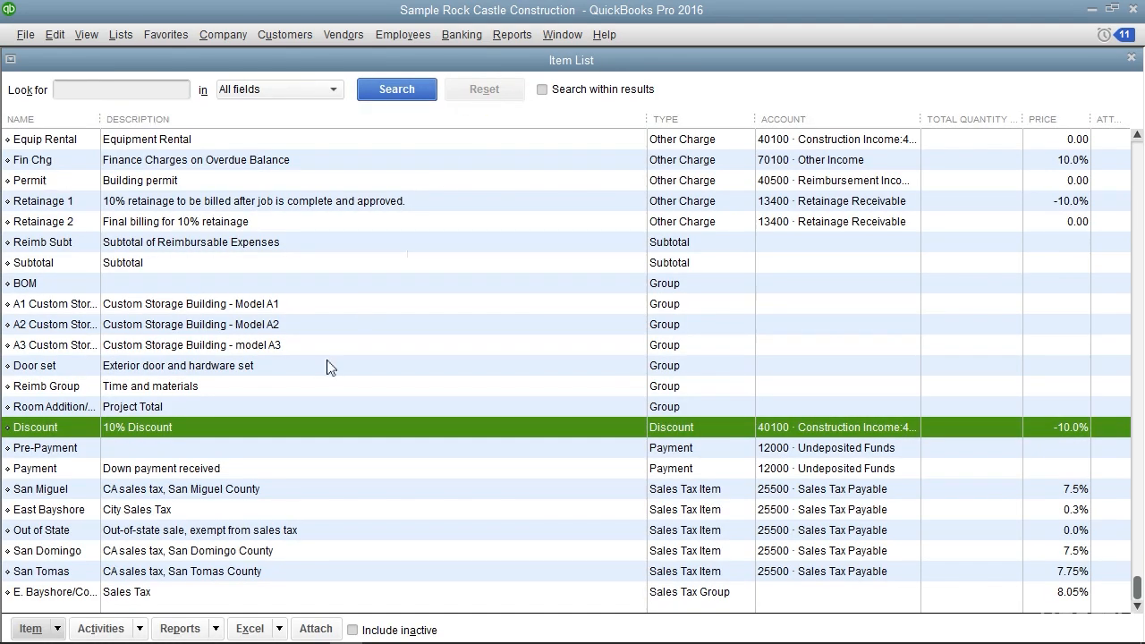
Select the Payment item in the Item List and start a new item of type Payment
{"action": "left_click", "coordinate": [267, 469]}
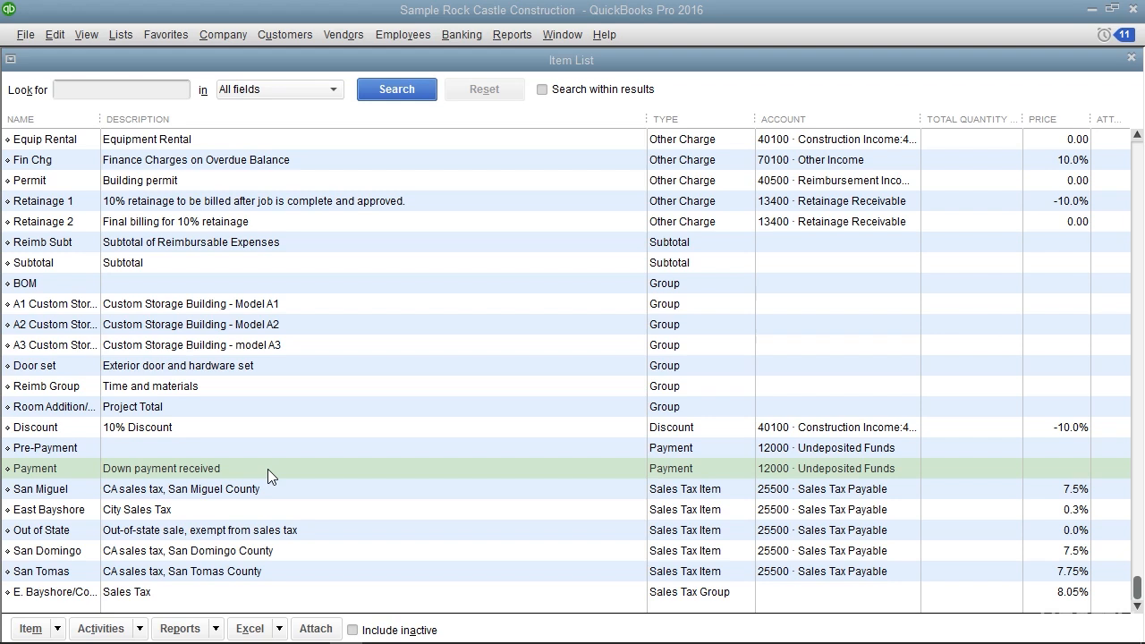
{"action": "left_click", "coordinate": [56, 626]}
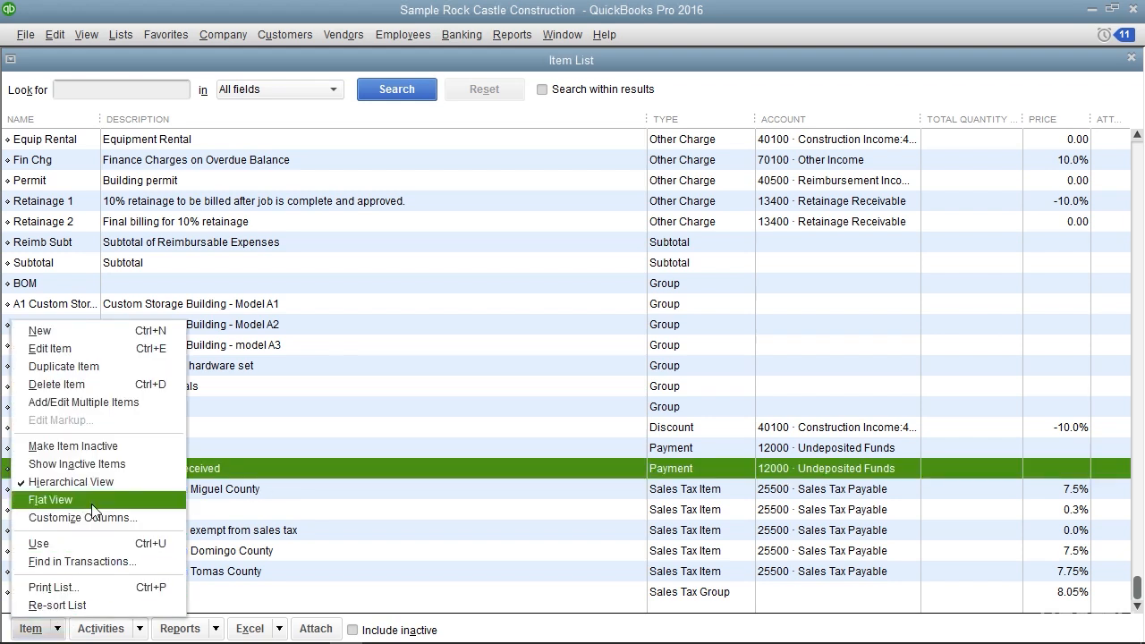
{"action": "left_click", "coordinate": [93, 333]}
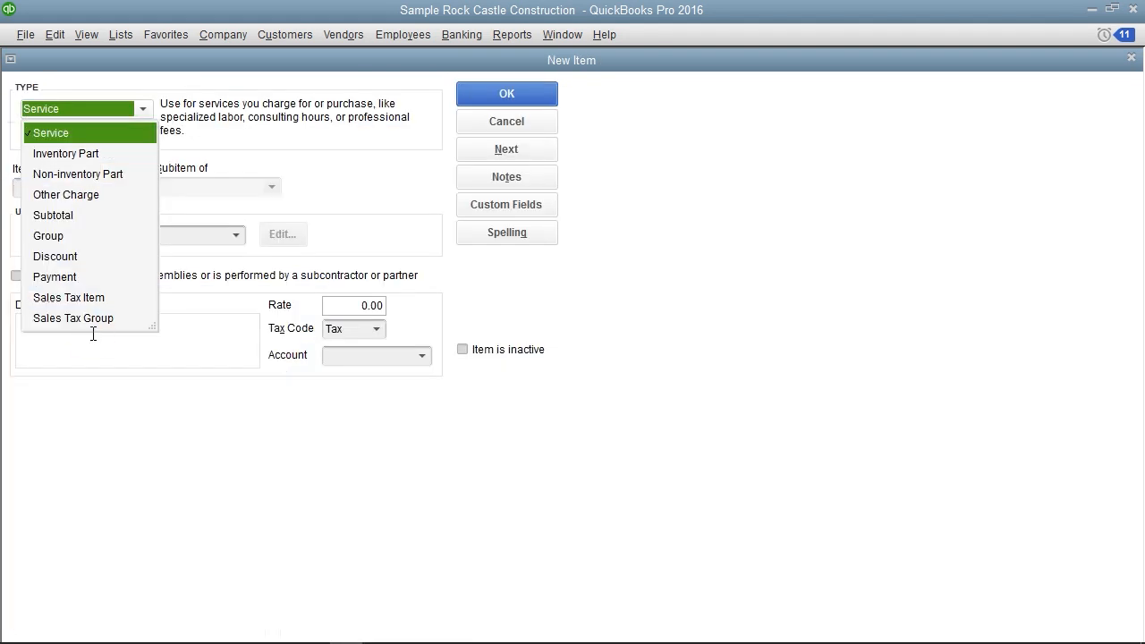
{"action": "left_click", "coordinate": [74, 277]}
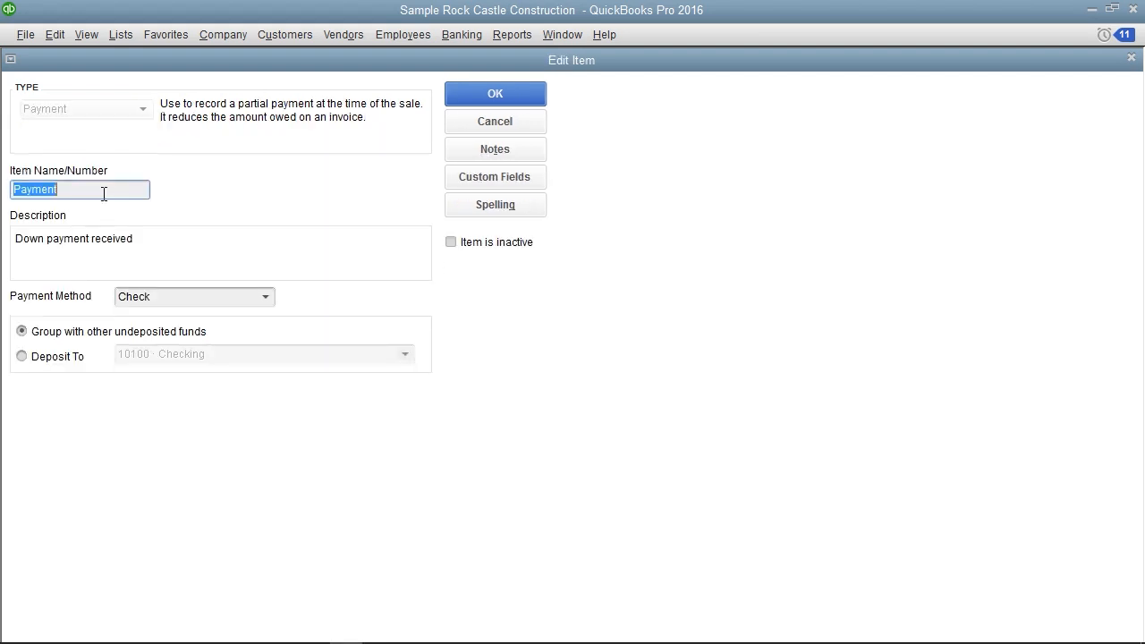
Review the Payment item's name, description and available payment methods
{"action": "left_click", "coordinate": [104, 194]}
{"action": "left_click", "coordinate": [166, 246]}
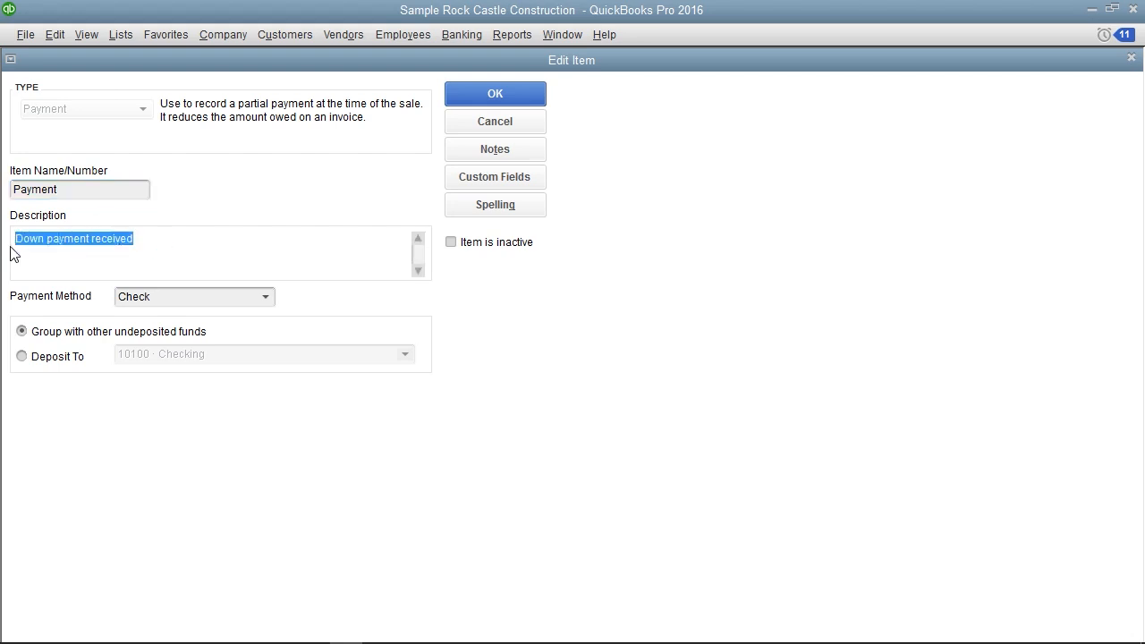
{"action": "left_click", "coordinate": [56, 300]}
{"action": "left_click", "coordinate": [265, 296]}
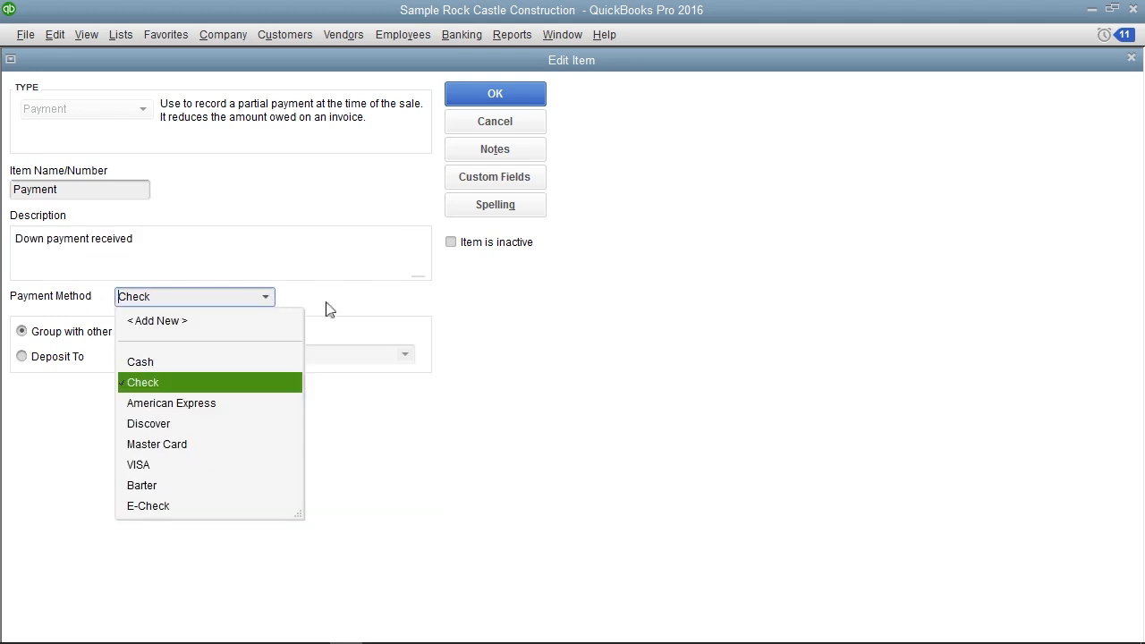
{"action": "left_click", "coordinate": [328, 308]}
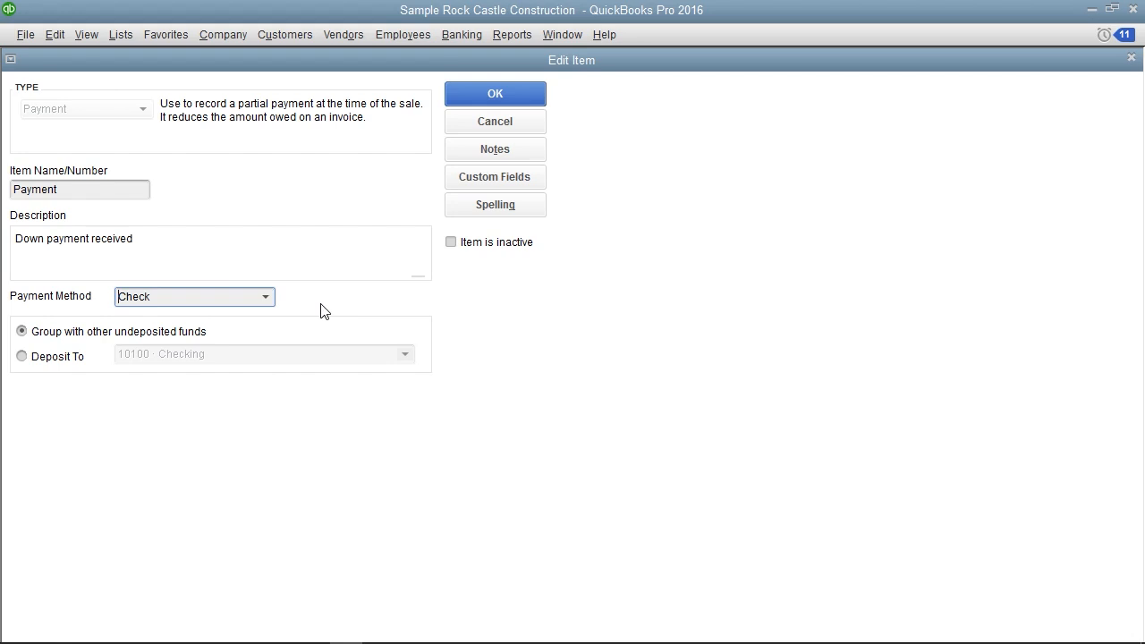
Review the Payment item's deposit account choices, set it to group with other undeposited funds, and save the item
{"action": "left_click", "coordinate": [130, 332]}
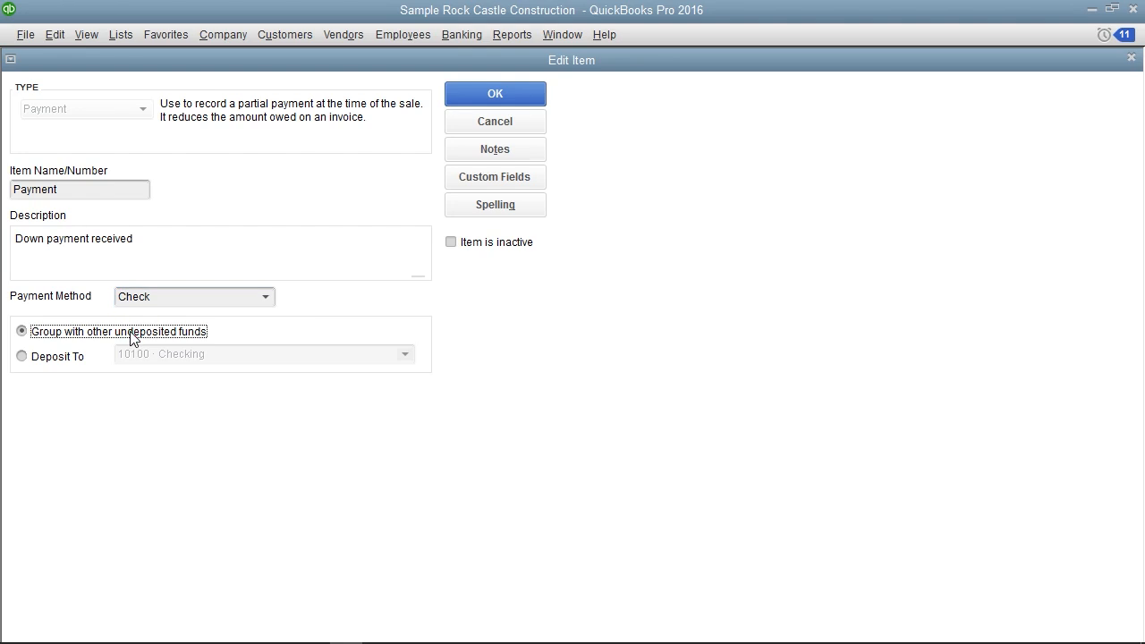
{"action": "left_click", "coordinate": [72, 361]}
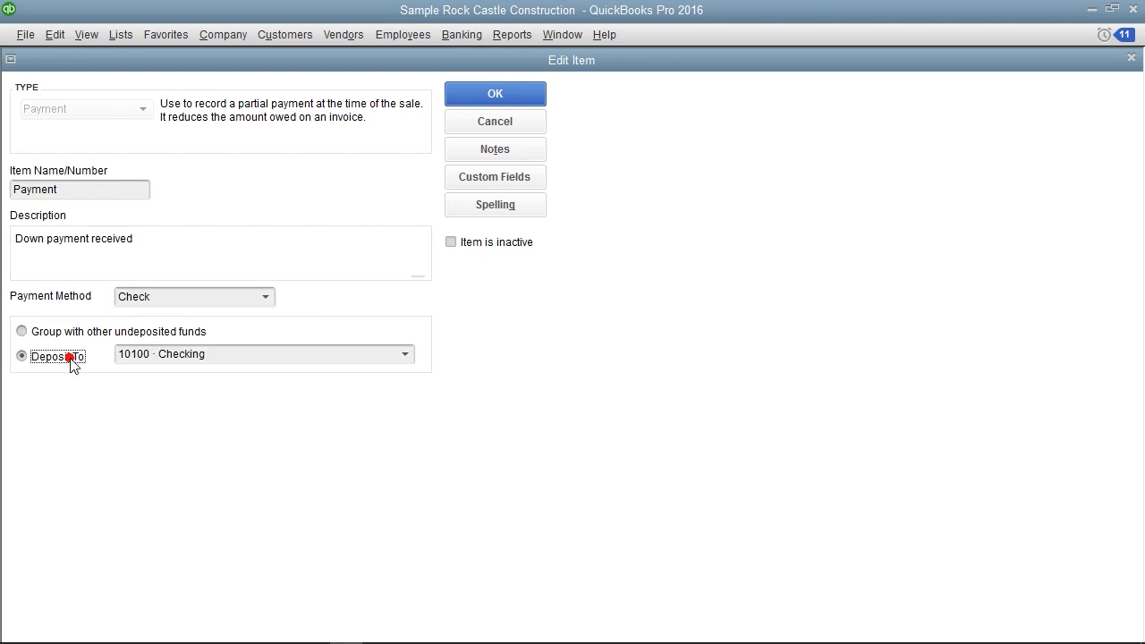
{"action": "left_click", "coordinate": [407, 357]}
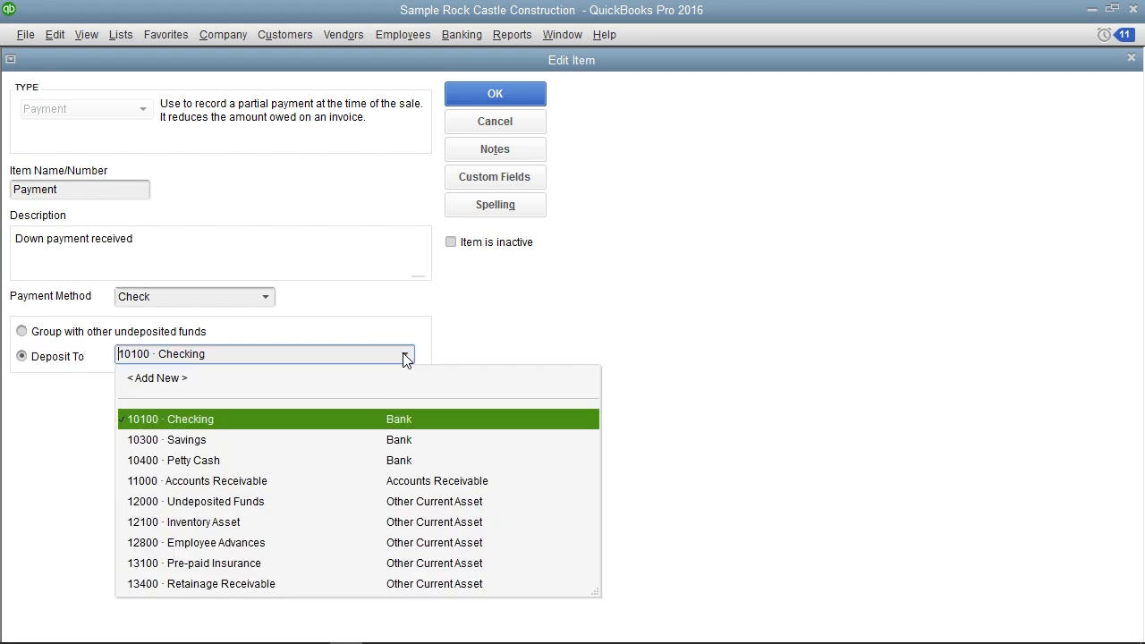
{"action": "left_click", "coordinate": [450, 341]}
{"action": "left_click", "coordinate": [70, 334]}
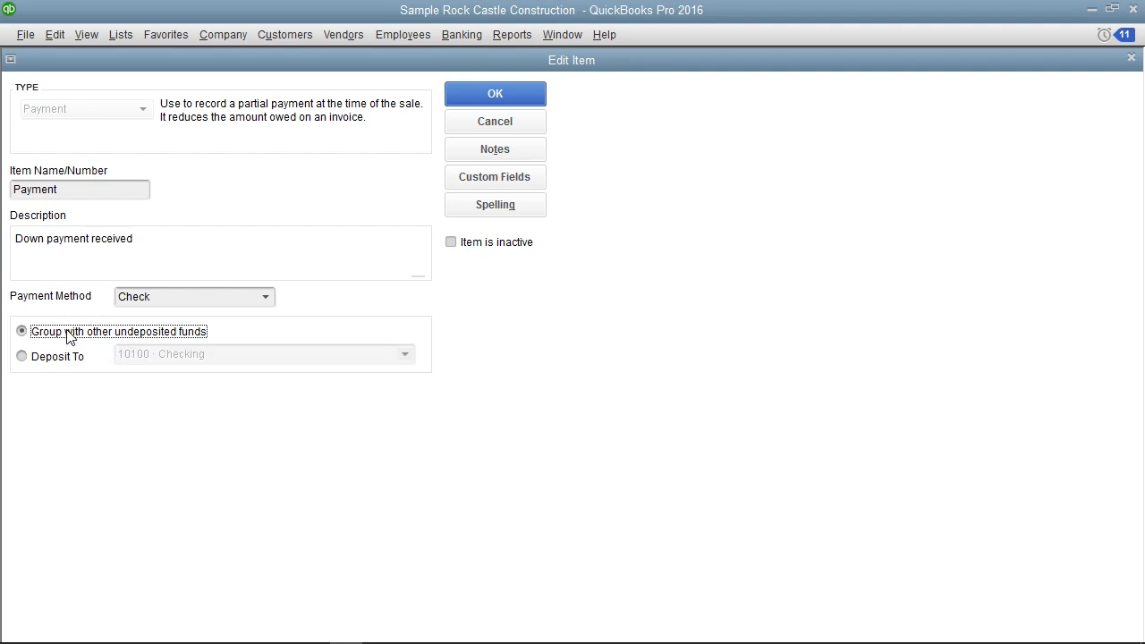
{"action": "left_click", "coordinate": [480, 93]}
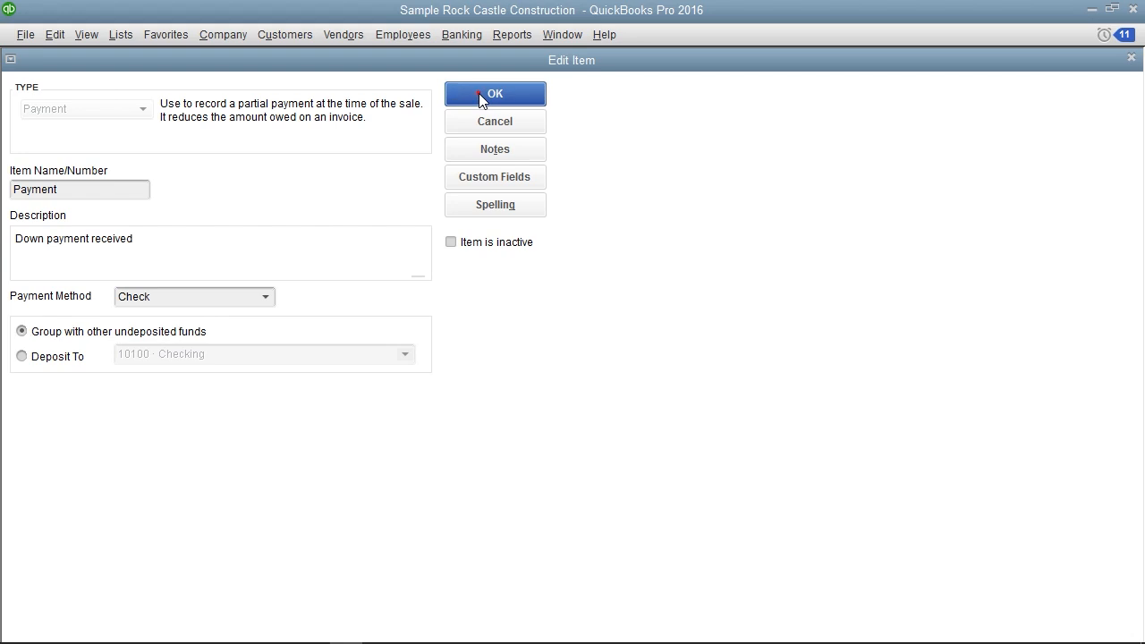
Open the Framing service item from the Item List, review its rate, and close it without saving
{"action": "scroll", "coordinate": [271, 220], "scroll_direction": "up", "scroll_amount": 15}
{"action": "left_click", "coordinate": [271, 222]}
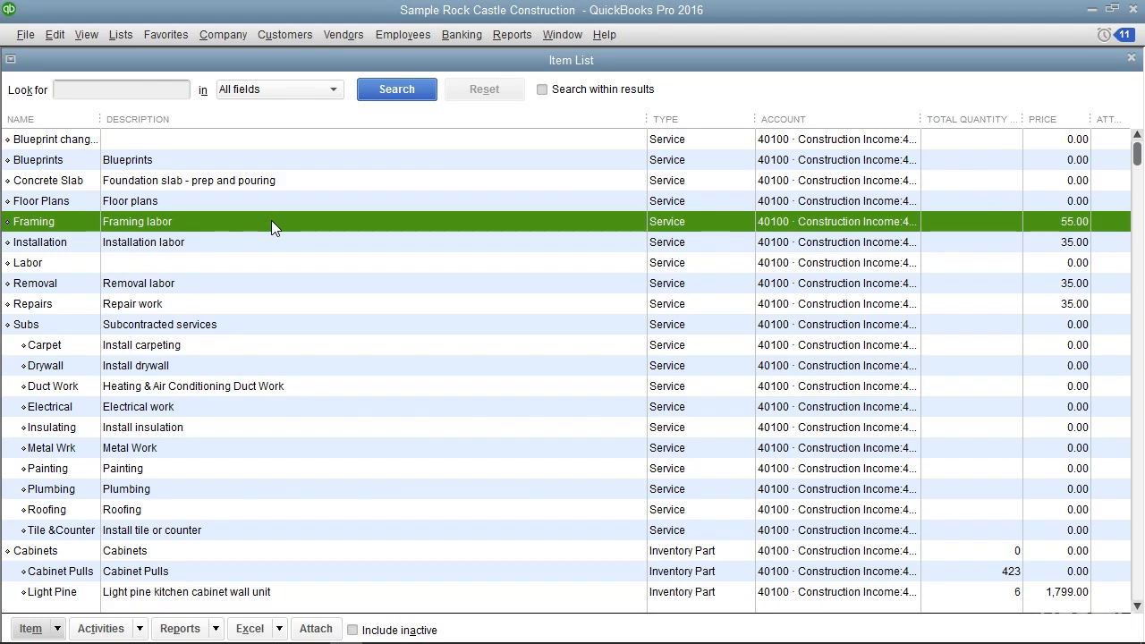
{"action": "double_click", "coordinate": [271, 220]}
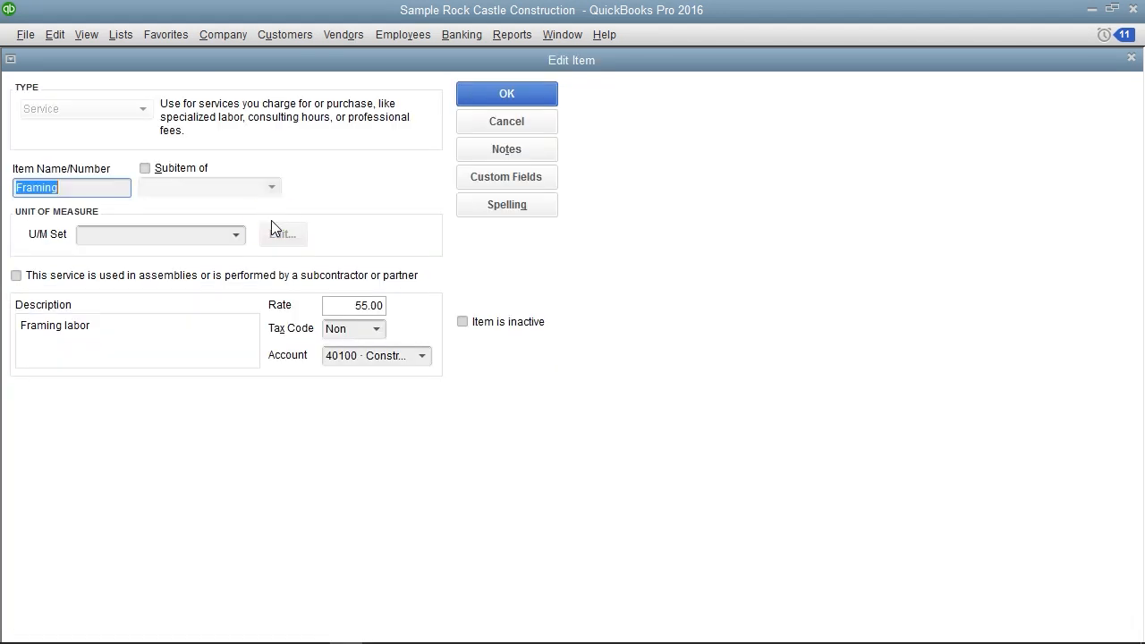
{"action": "left_click", "coordinate": [332, 305]}
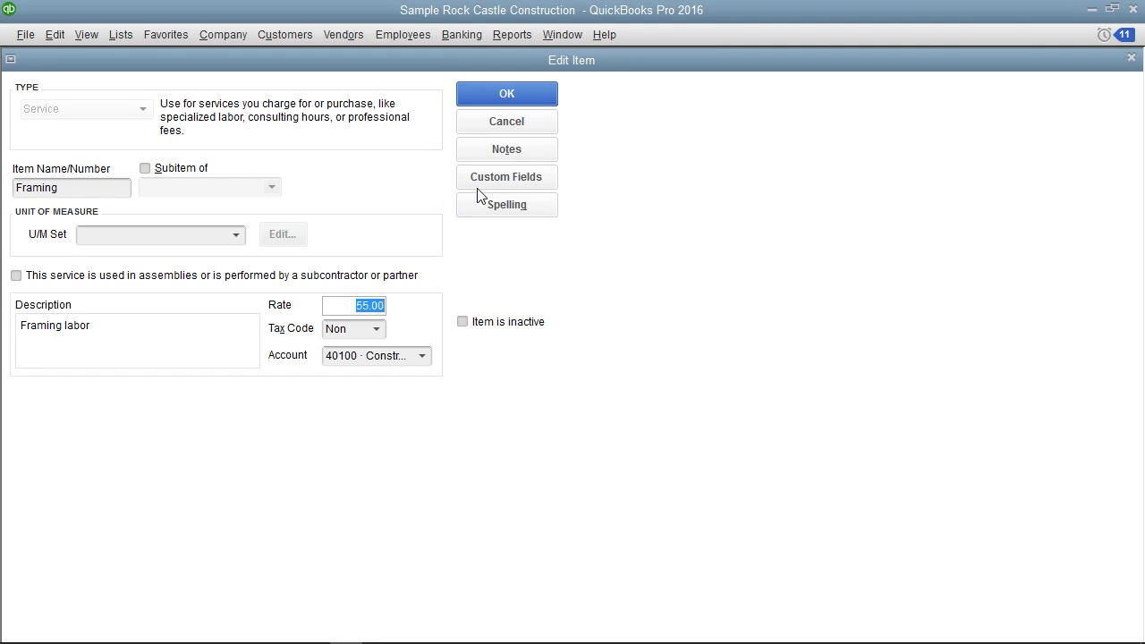
{"action": "left_click", "coordinate": [491, 123]}
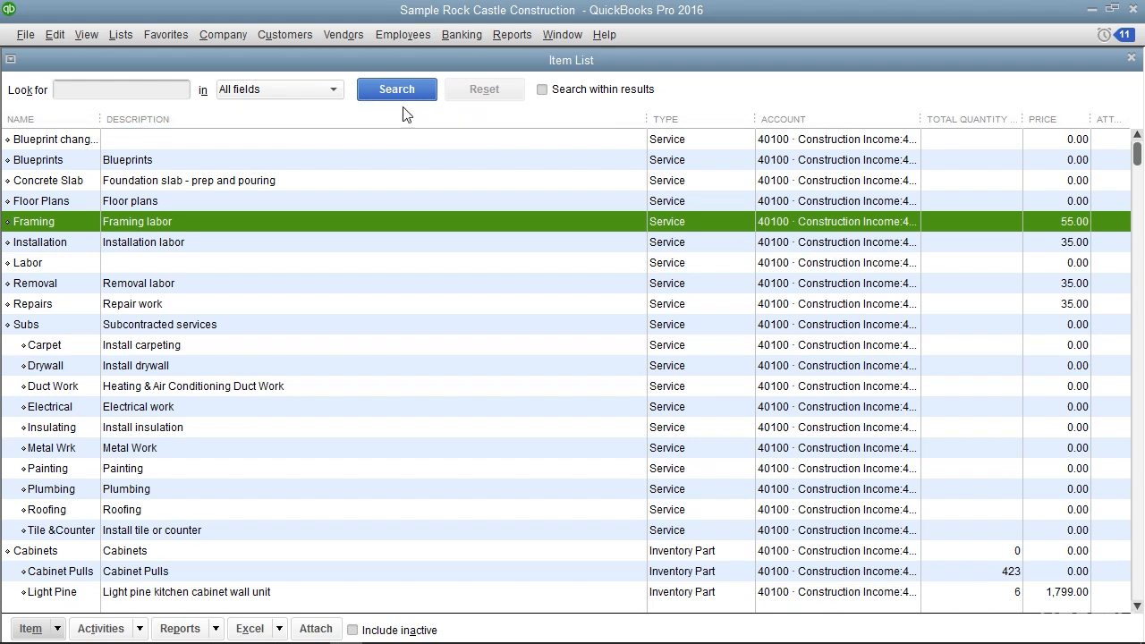
Open Change Item Prices and list the items of type Service
{"action": "left_click", "coordinate": [290, 40]}
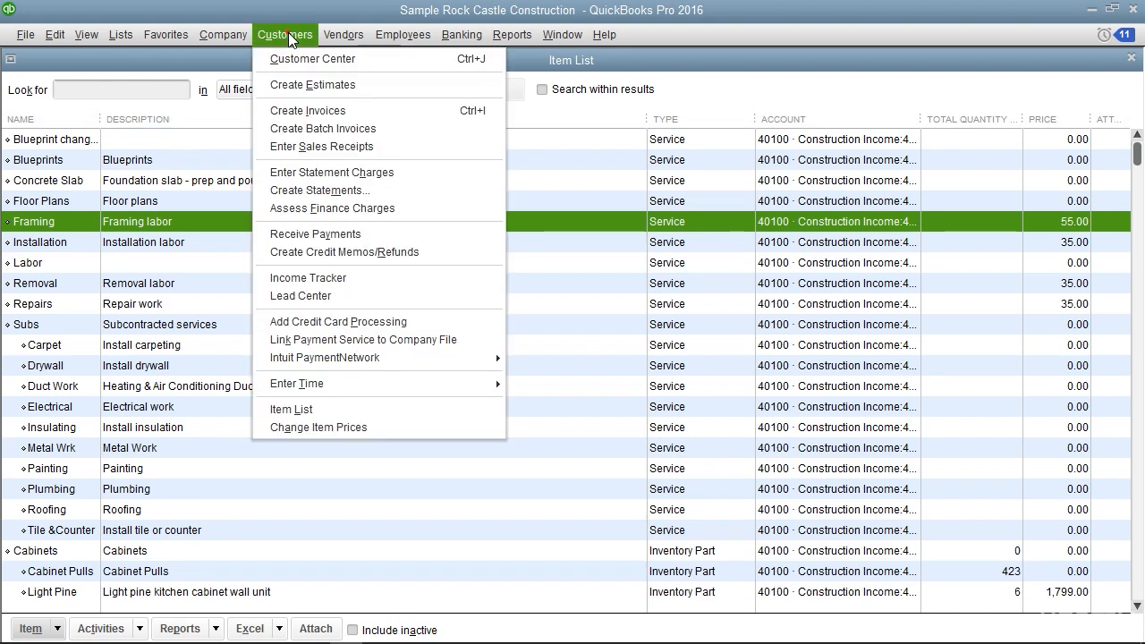
{"action": "left_click", "coordinate": [333, 428]}
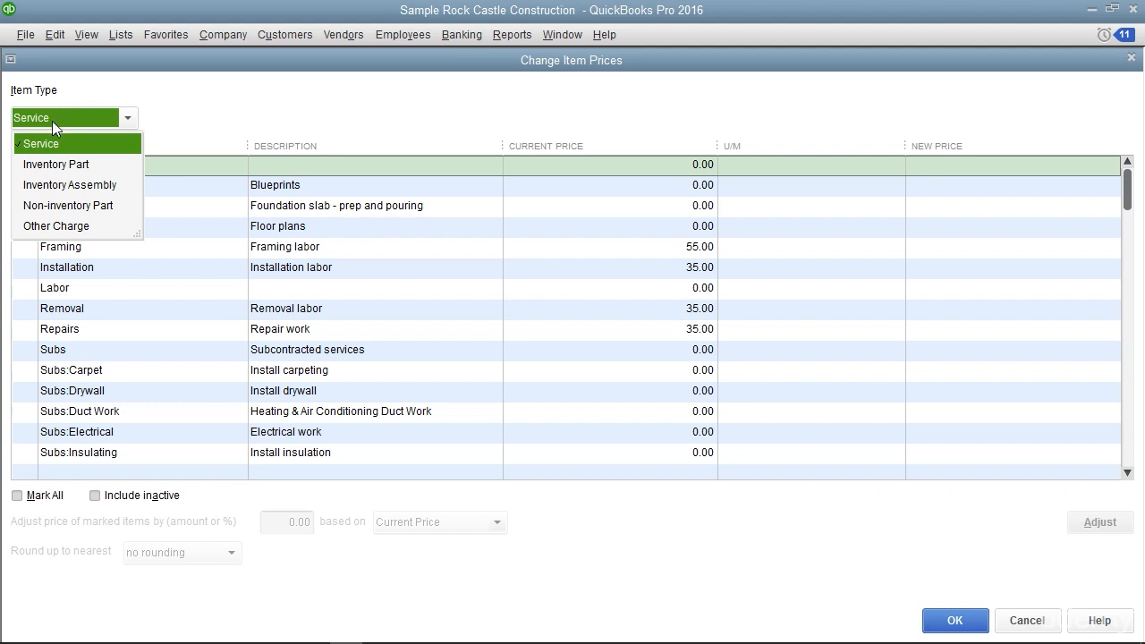
{"action": "left_click", "coordinate": [98, 151]}
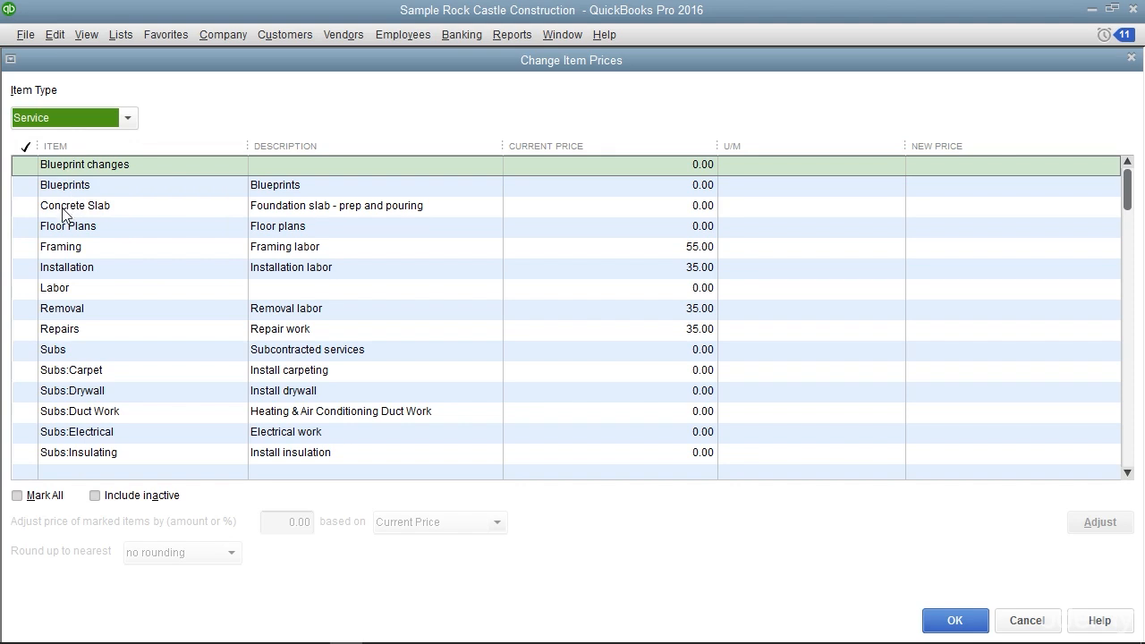
{"action": "left_click", "coordinate": [21, 246]}
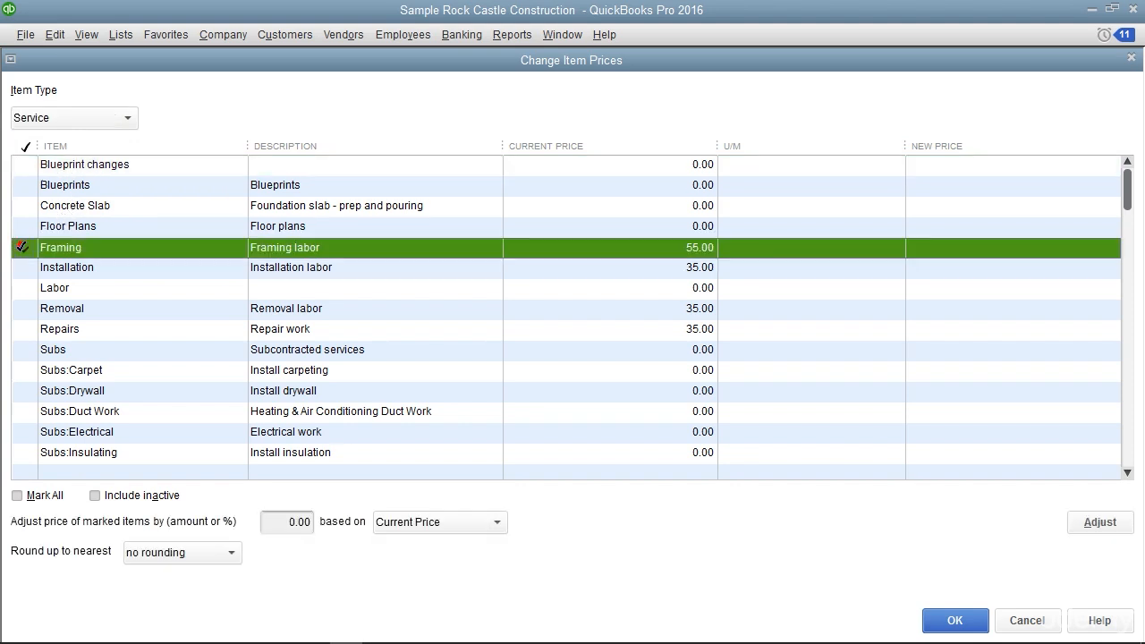
{"action": "left_click", "coordinate": [22, 268]}
{"action": "left_click", "coordinate": [22, 308]}
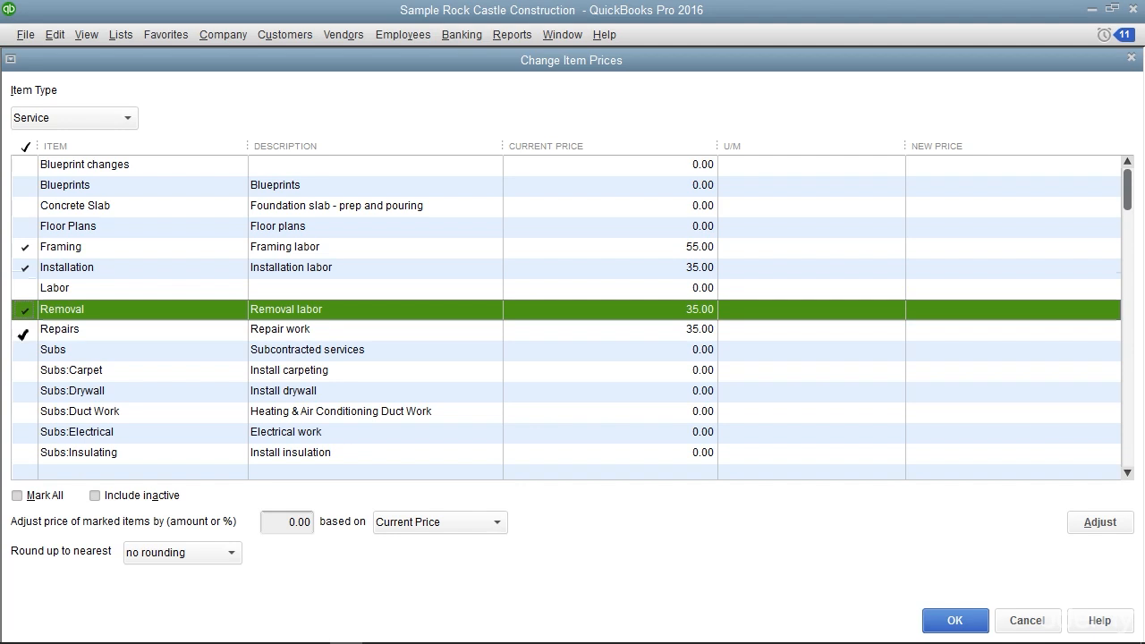
{"action": "left_click", "coordinate": [18, 496]}
{"action": "left_click", "coordinate": [18, 495]}
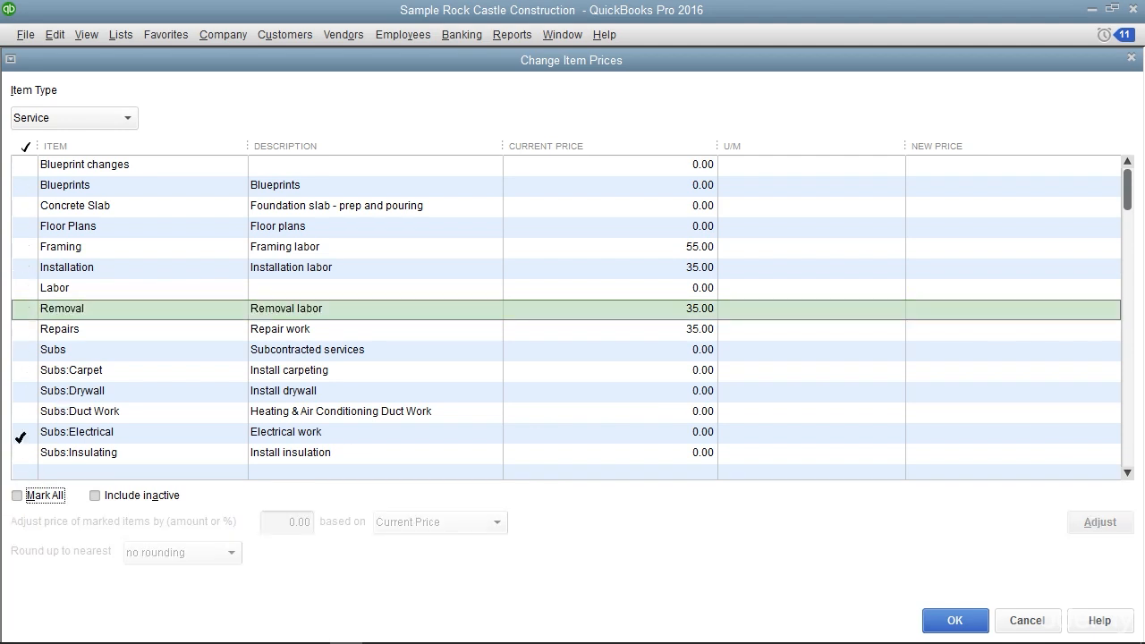
Mark the Removal, Repairs, Installation and Framing service items for a price change
{"action": "left_click", "coordinate": [25, 309]}
{"action": "left_click", "coordinate": [25, 330]}
{"action": "left_click", "coordinate": [38, 267]}
{"action": "left_click", "coordinate": [34, 247]}
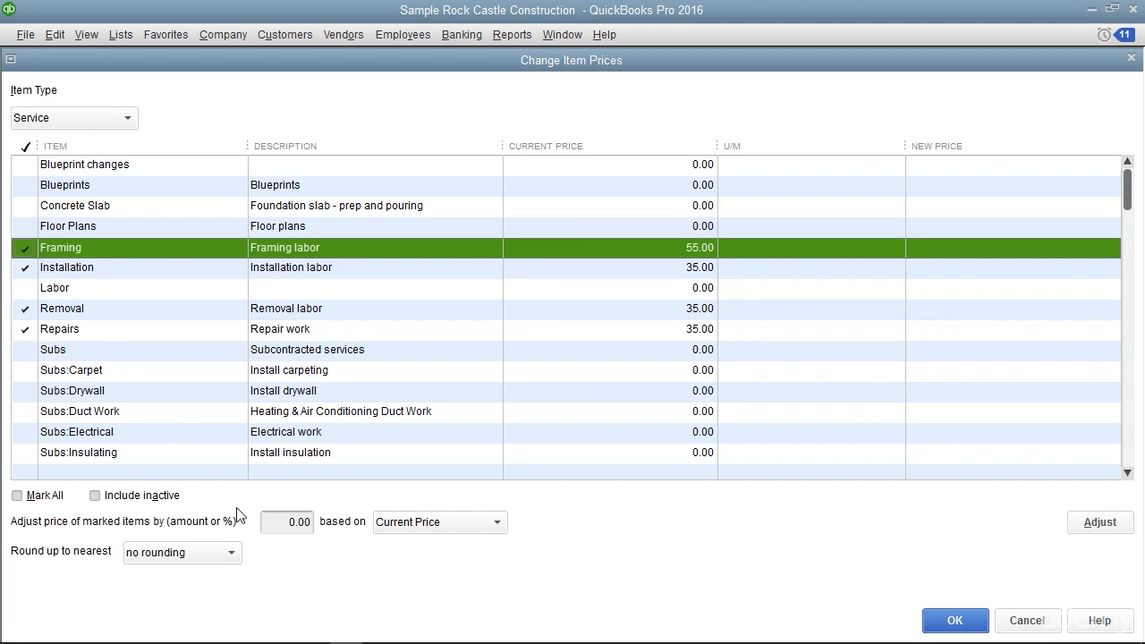
Set the price adjustment of the marked items to 5.00 based on Current Price, keeping no rounding
{"action": "left_click", "coordinate": [282, 521]}
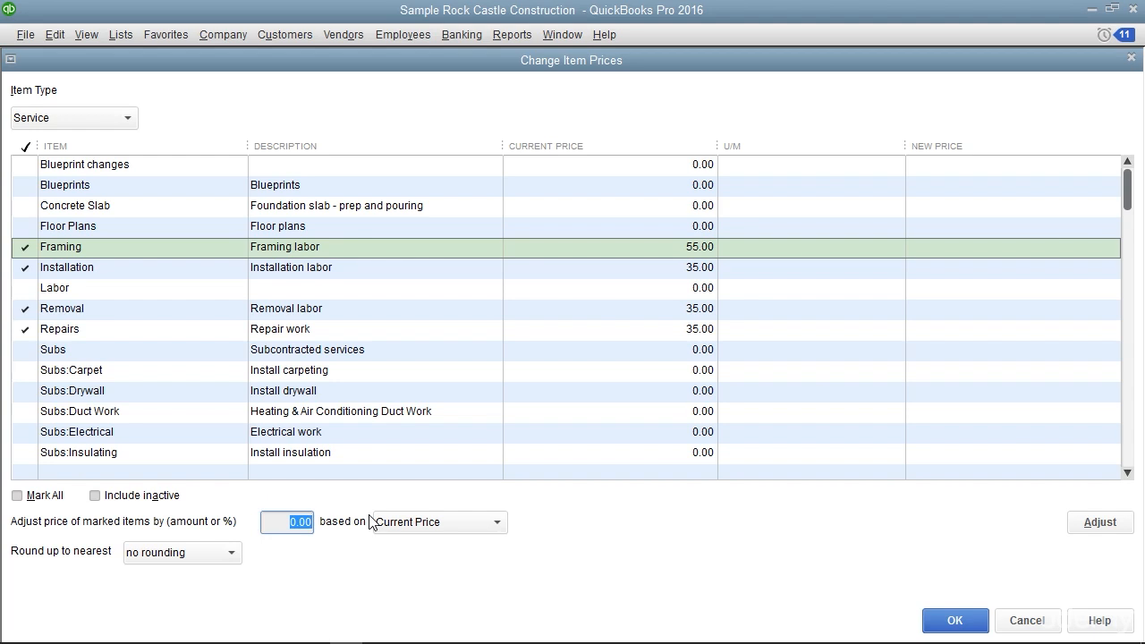
{"action": "type", "text": "5"}
{"action": "left_click", "coordinate": [497, 524]}
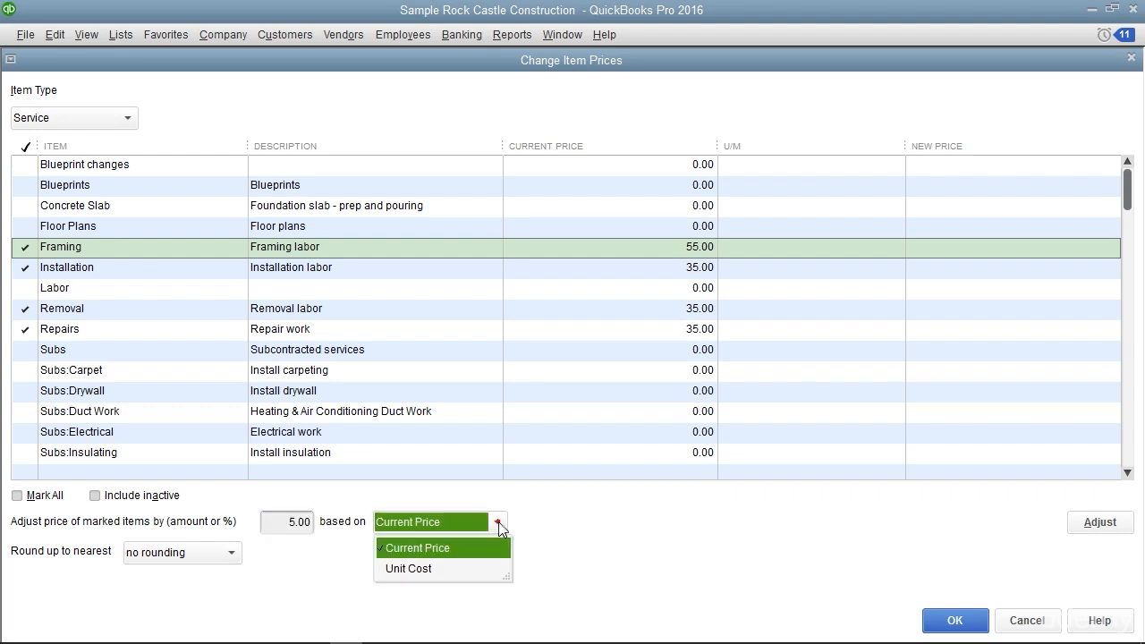
{"action": "left_click", "coordinate": [498, 526]}
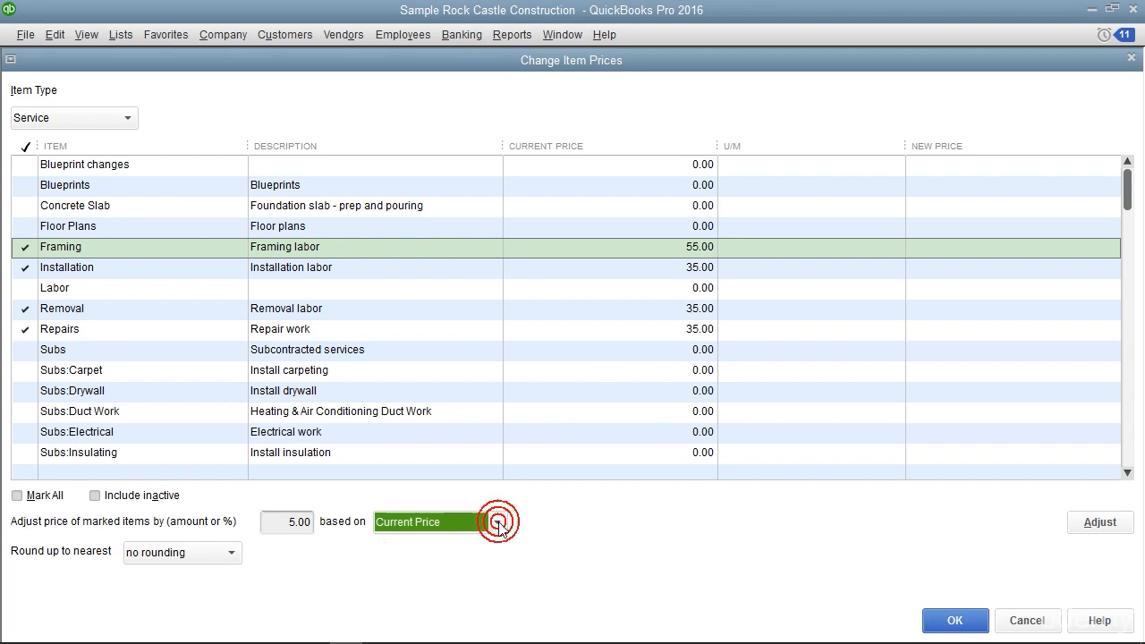
{"action": "left_click", "coordinate": [231, 554]}
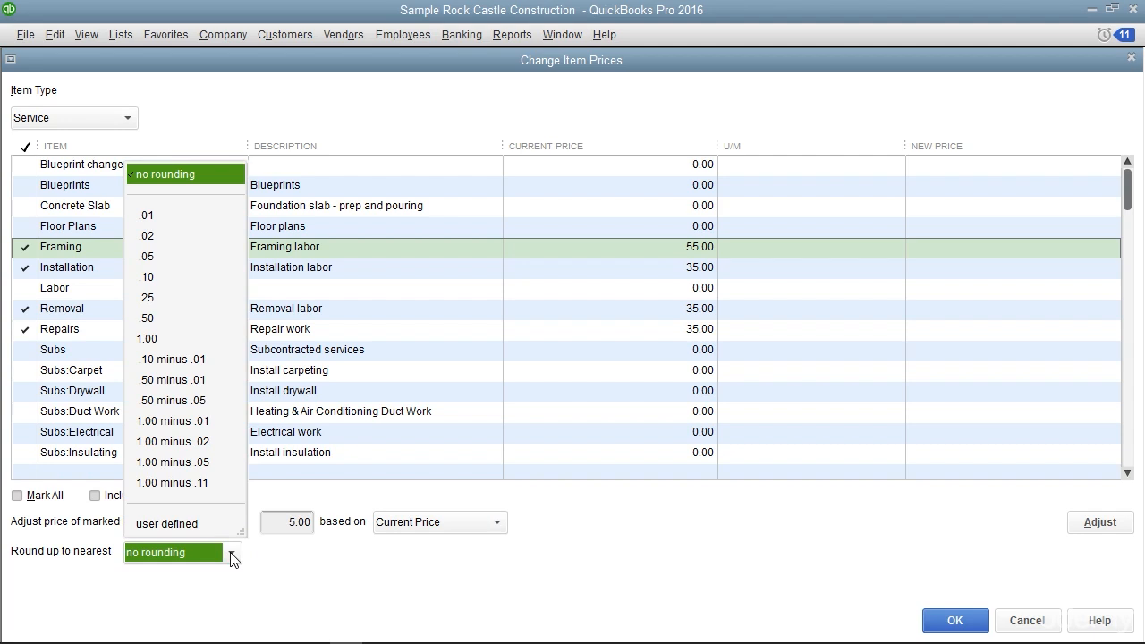
{"action": "left_click", "coordinate": [277, 568]}
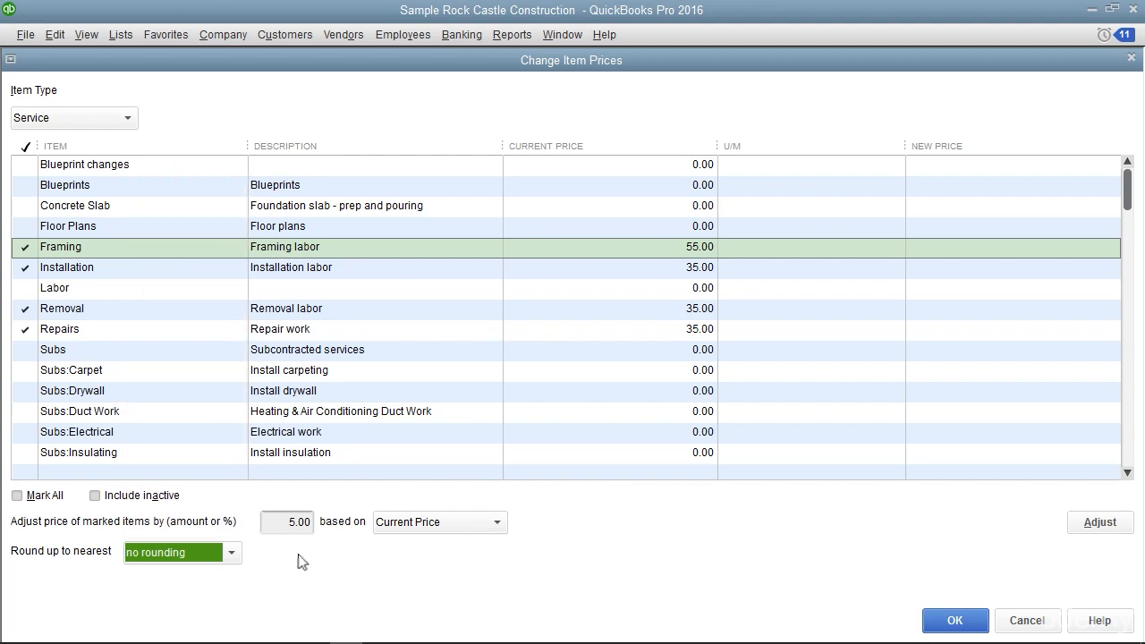
Apply the adjustment to the marked service items, check Framing's new price, and save the new prices
{"action": "left_click", "coordinate": [1081, 524]}
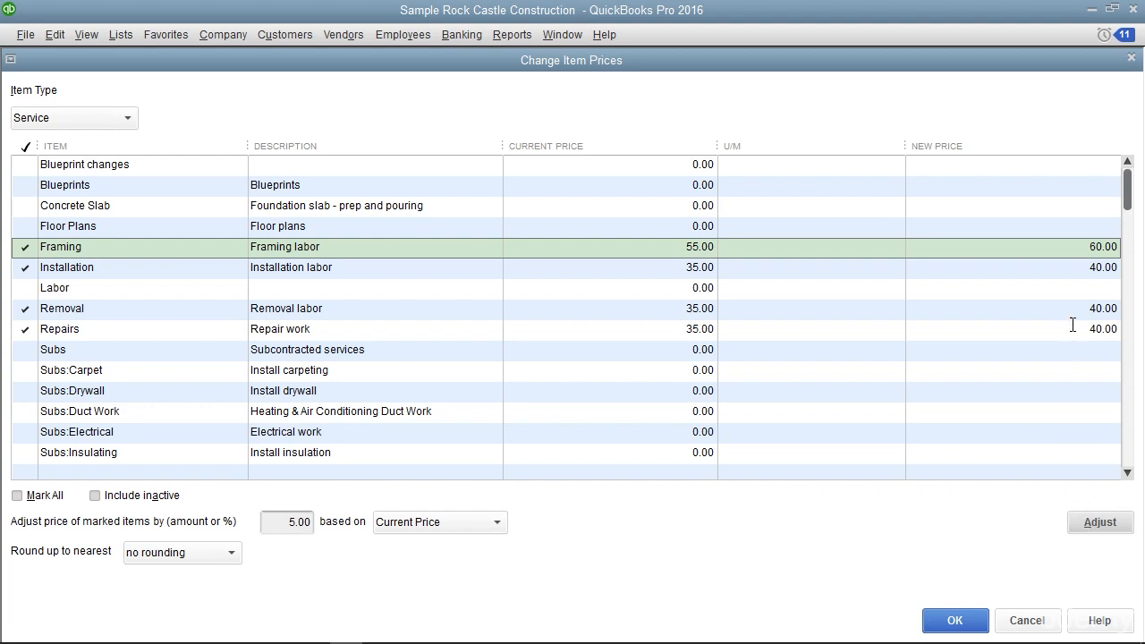
{"action": "left_click", "coordinate": [1079, 247]}
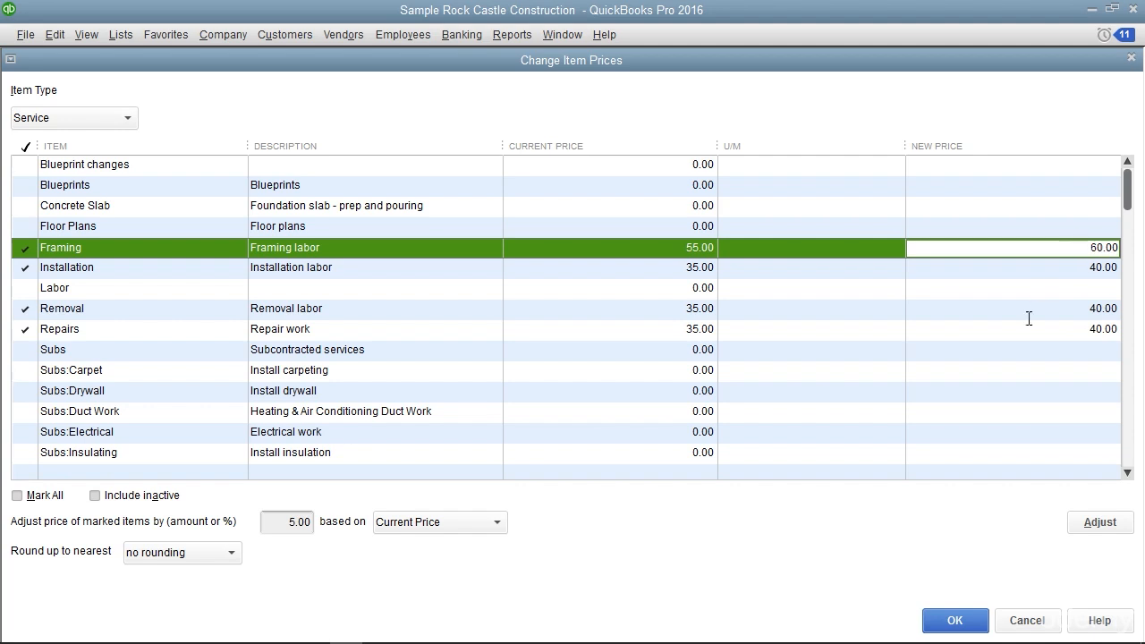
{"action": "left_click", "coordinate": [950, 630]}
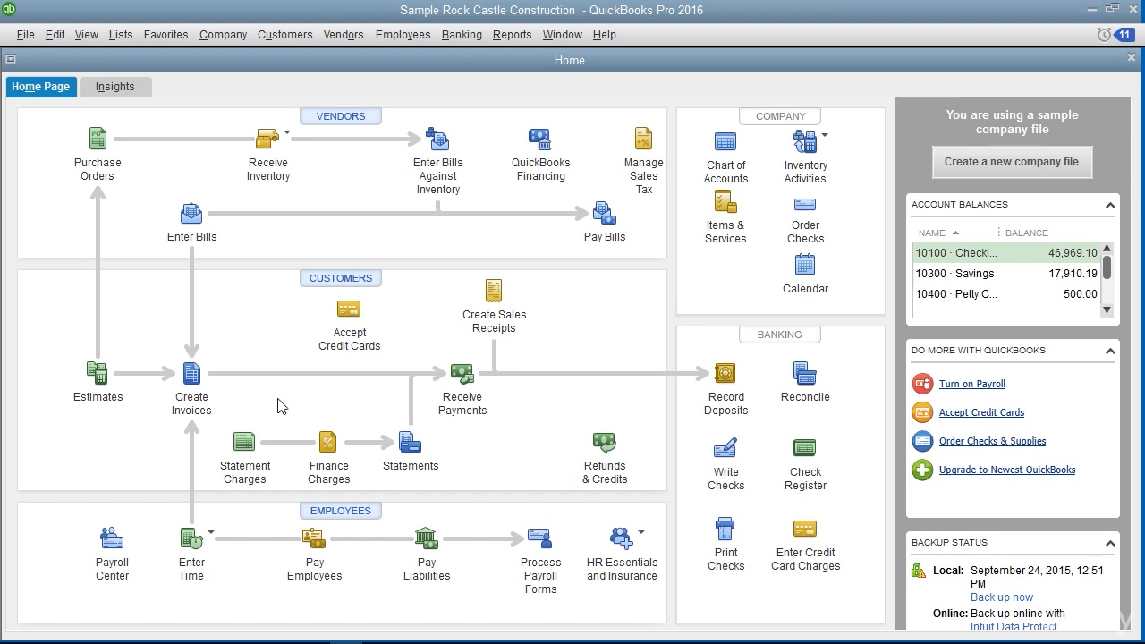
{"action": "left_click", "coordinate": [513, 407]}
{"action": "left_click", "coordinate": [537, 307]}
View a blank invoice form and close it
{"action": "left_click", "coordinate": [290, 37]}
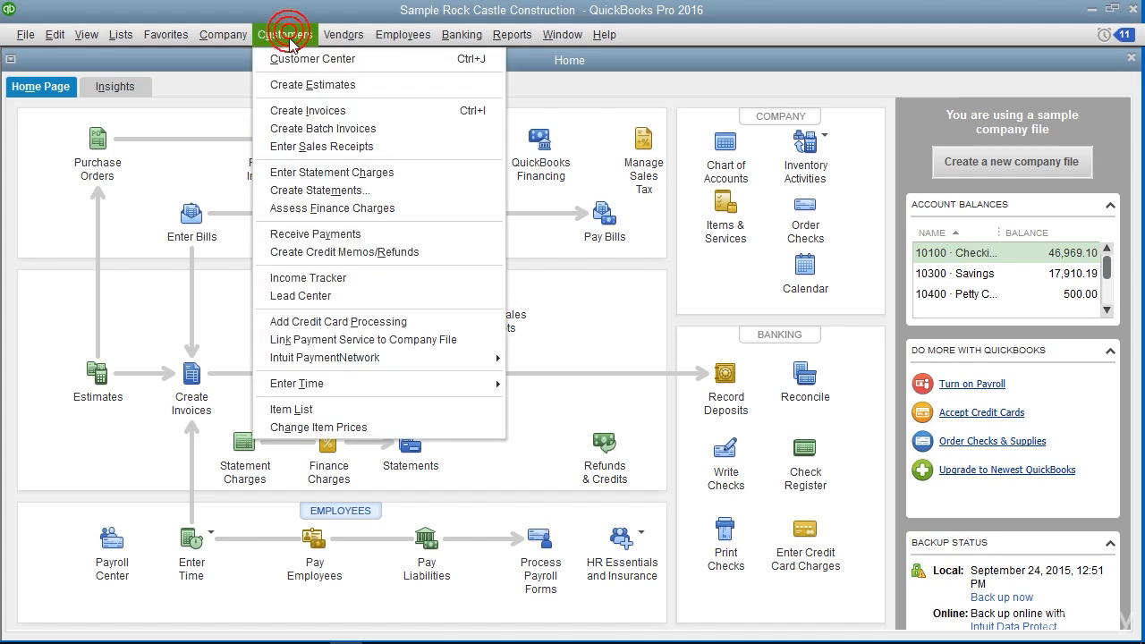
{"action": "left_click", "coordinate": [301, 108]}
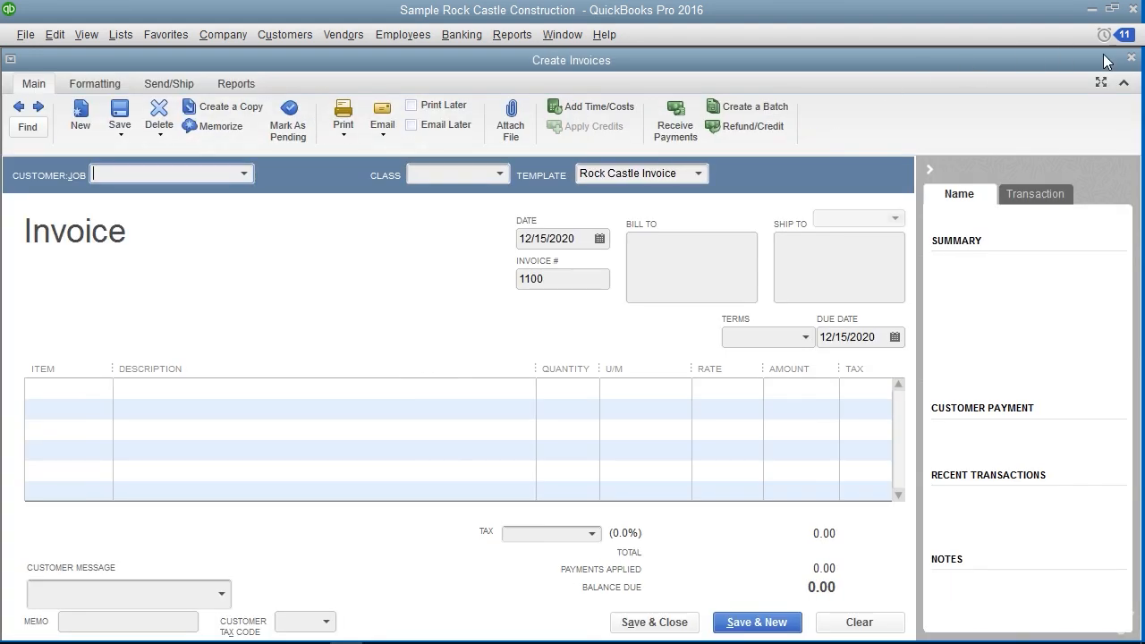
{"action": "left_click", "coordinate": [1131, 57]}
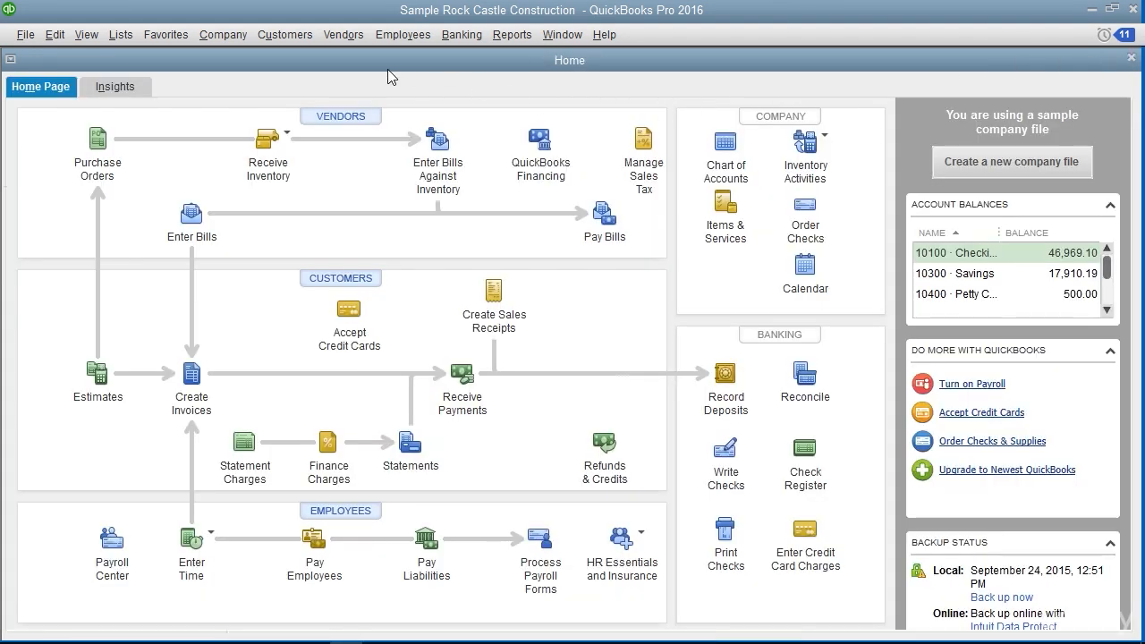
View a blank sales receipt form and close it
{"action": "left_click", "coordinate": [303, 37]}
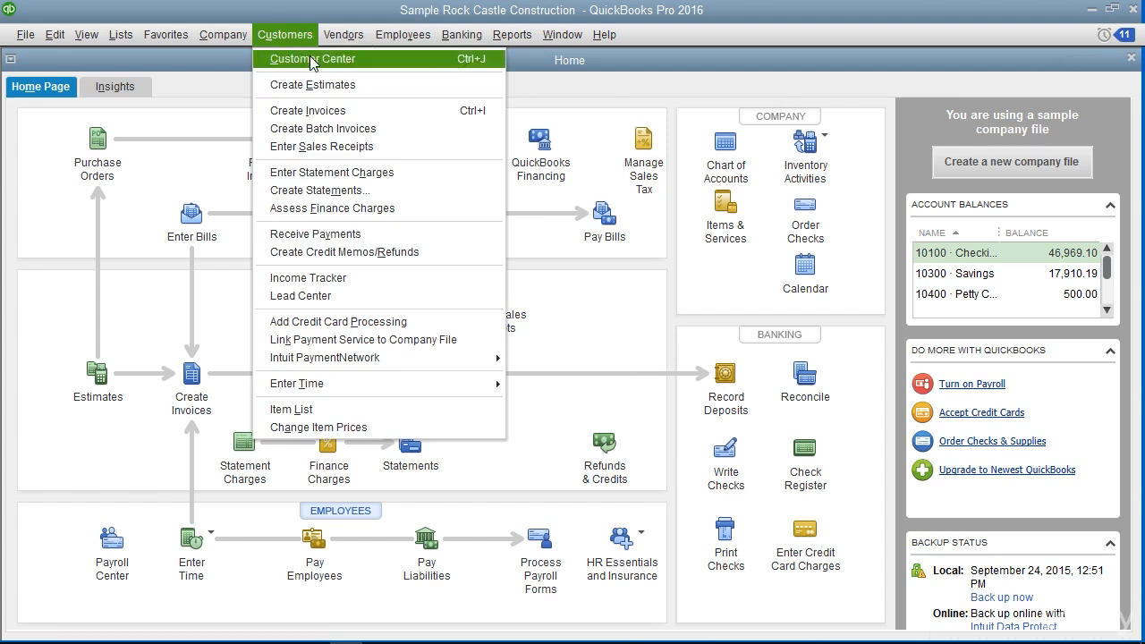
{"action": "left_click", "coordinate": [314, 143]}
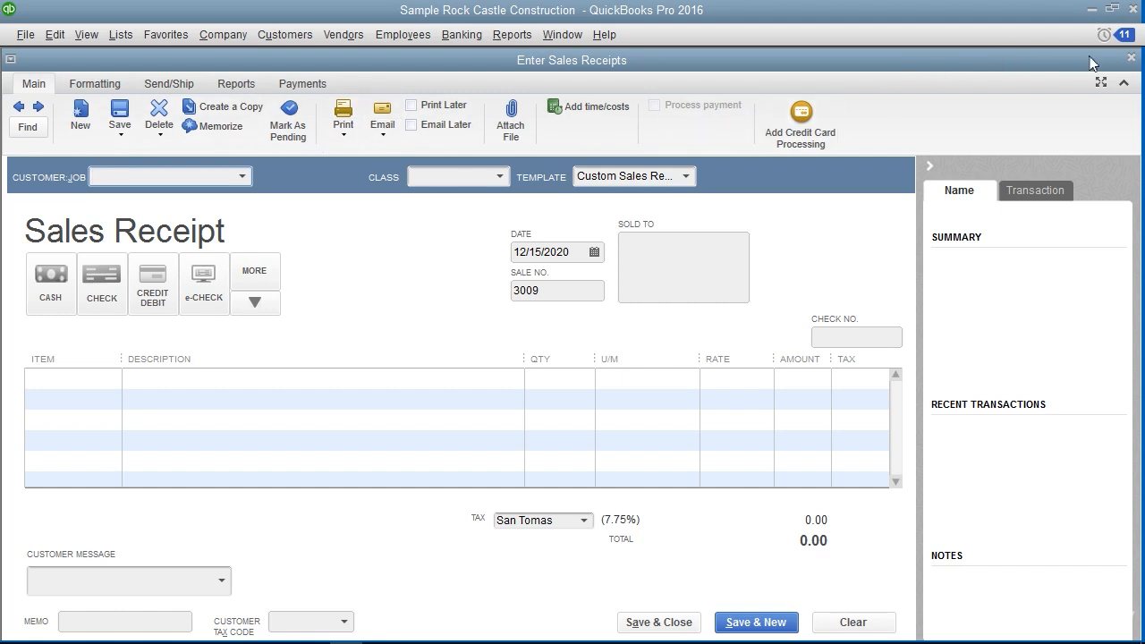
{"action": "left_click", "coordinate": [1130, 57]}
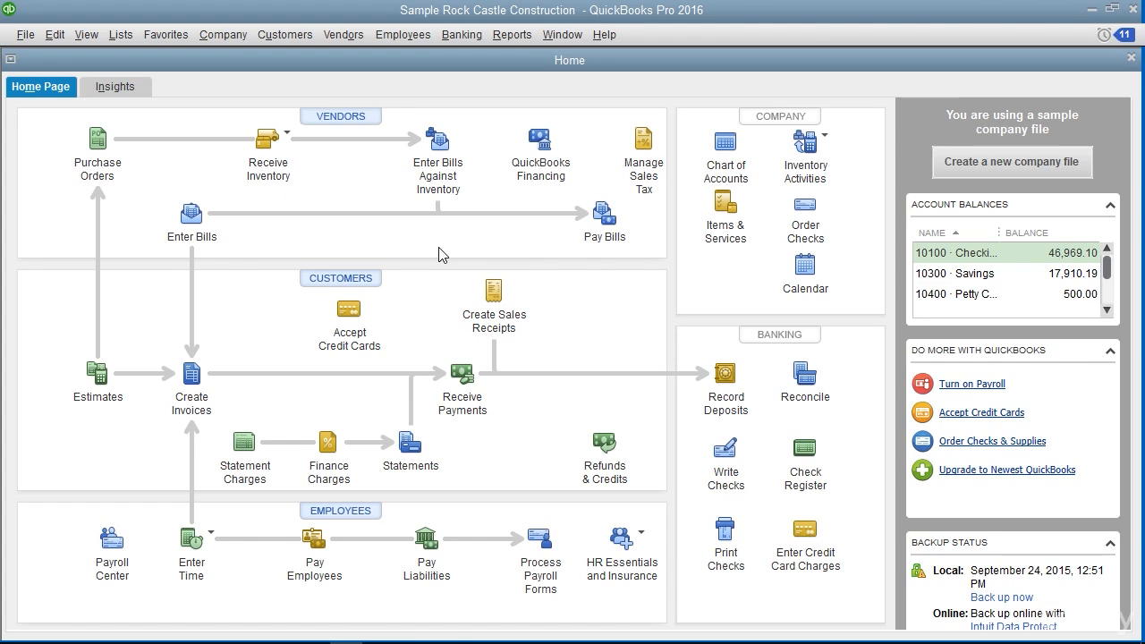
Start a new invoice with the Rock Castle Invoice template and choose the second customer in the customer list
{"action": "left_click", "coordinate": [268, 35]}
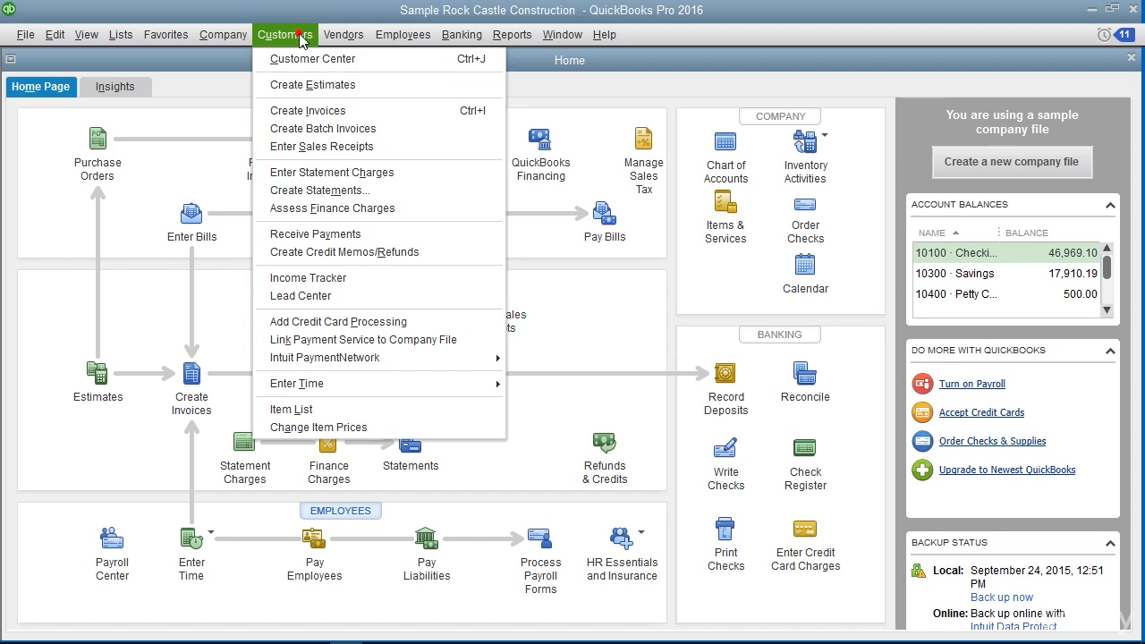
{"action": "left_click", "coordinate": [308, 110]}
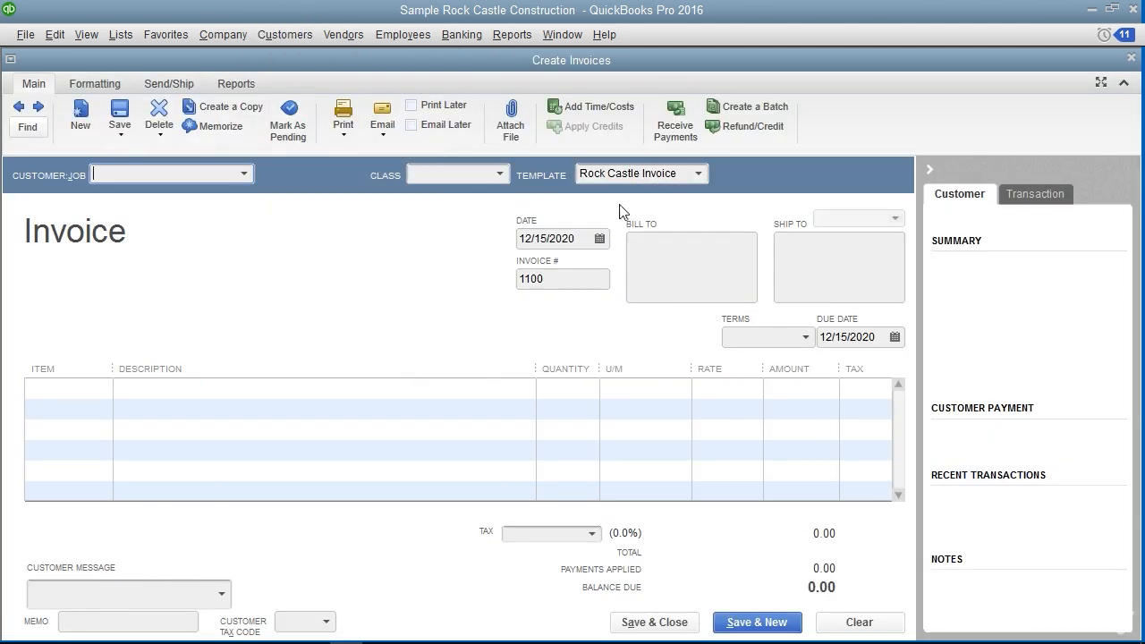
{"action": "left_click", "coordinate": [699, 173]}
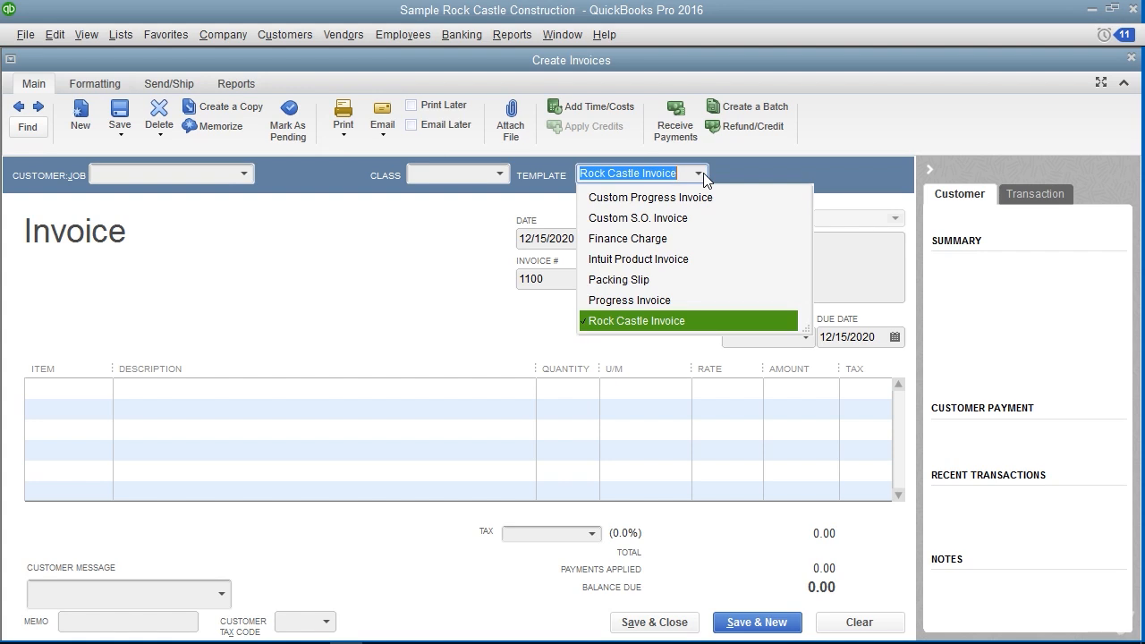
{"action": "left_click", "coordinate": [354, 232]}
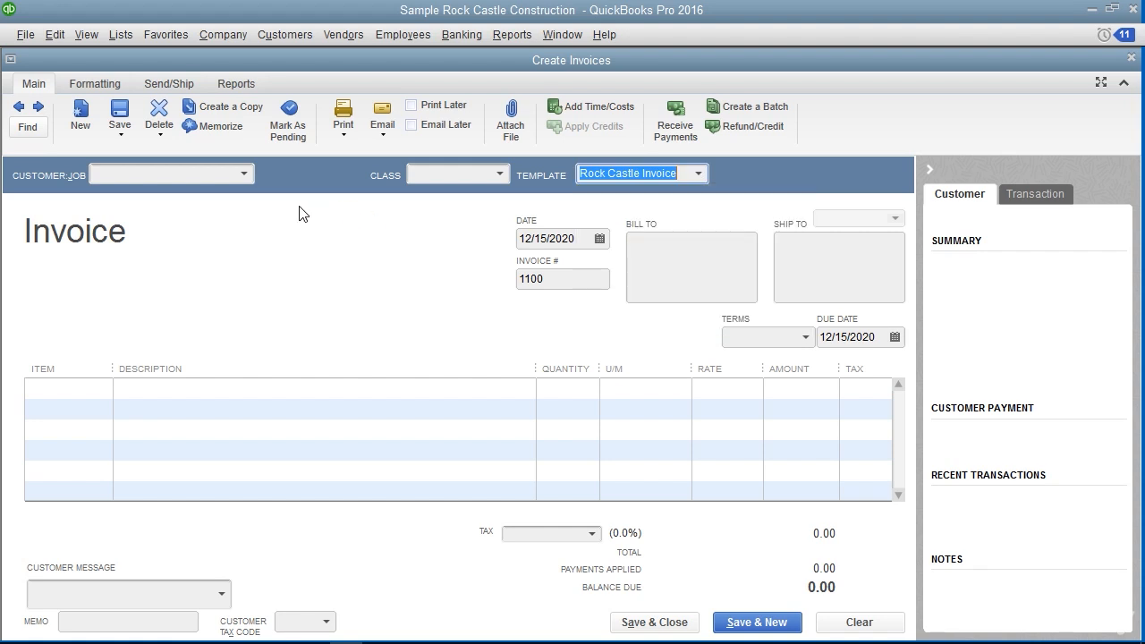
{"action": "left_click", "coordinate": [240, 174]}
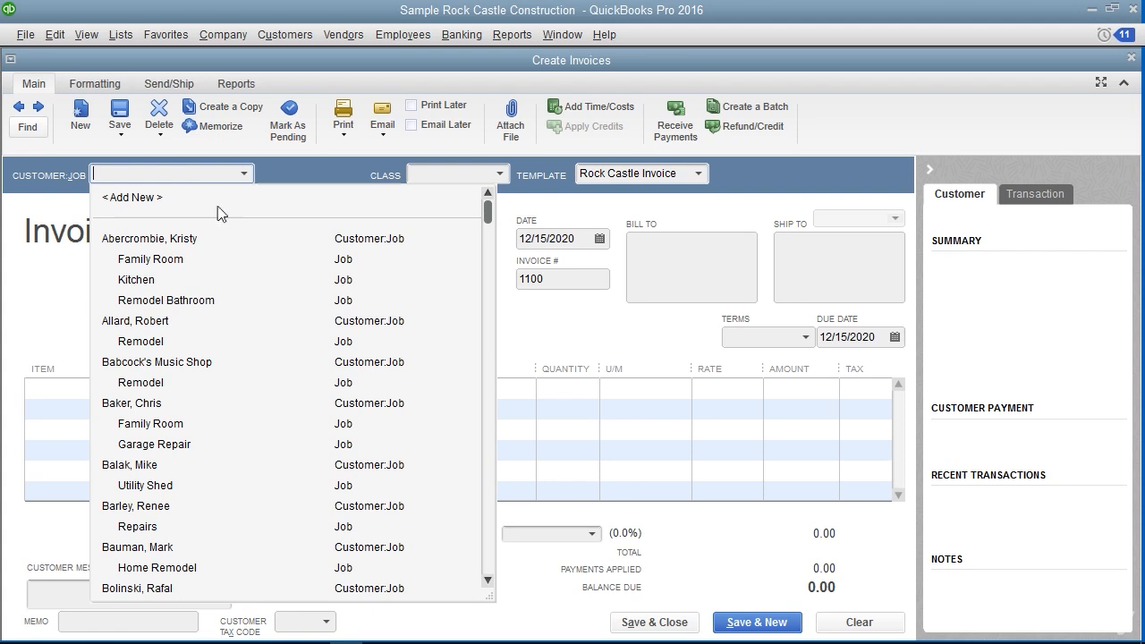
{"action": "left_click", "coordinate": [164, 322]}
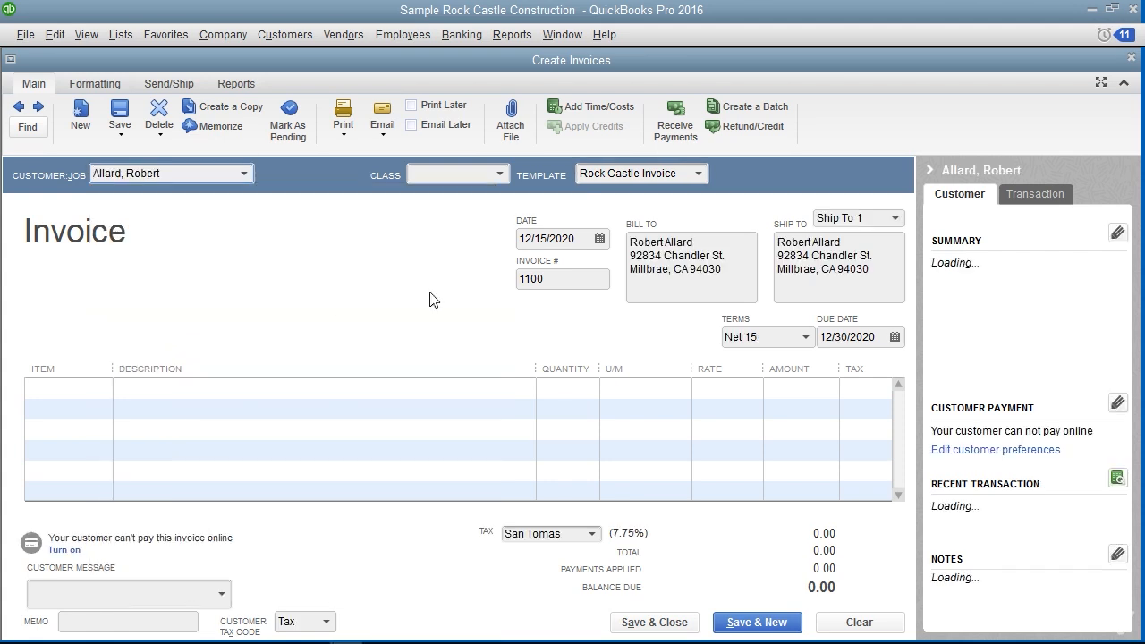
Review the invoice's billing and shipping addresses and set its date to 12/15/2020
{"action": "left_click", "coordinate": [667, 277]}
{"action": "left_click", "coordinate": [866, 279]}
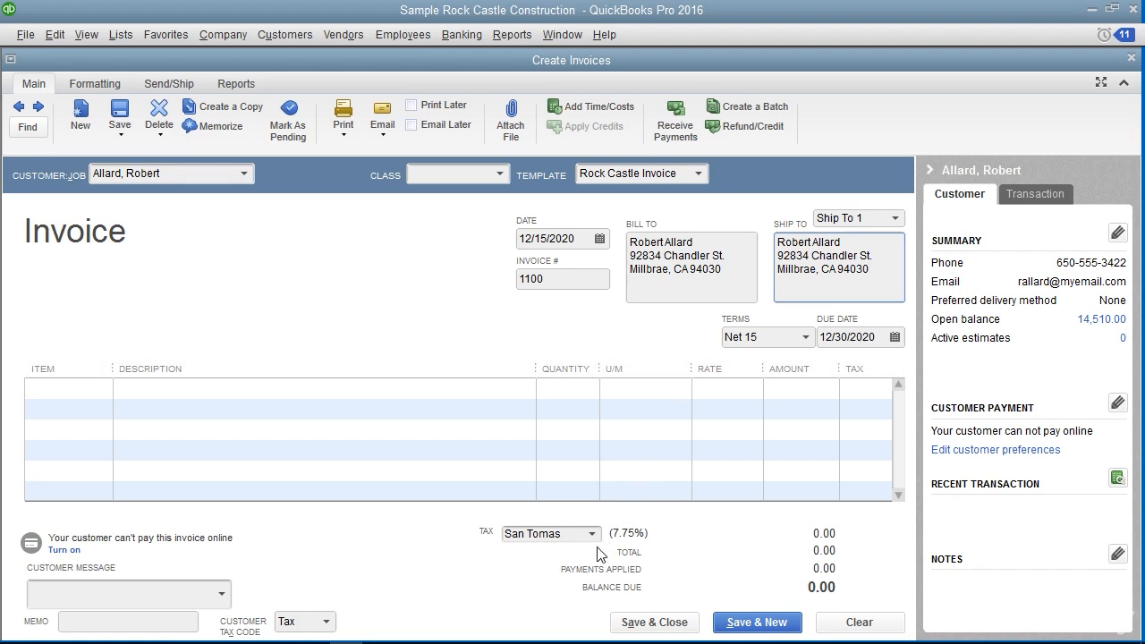
{"action": "left_click", "coordinate": [515, 555]}
{"action": "left_click", "coordinate": [599, 239]}
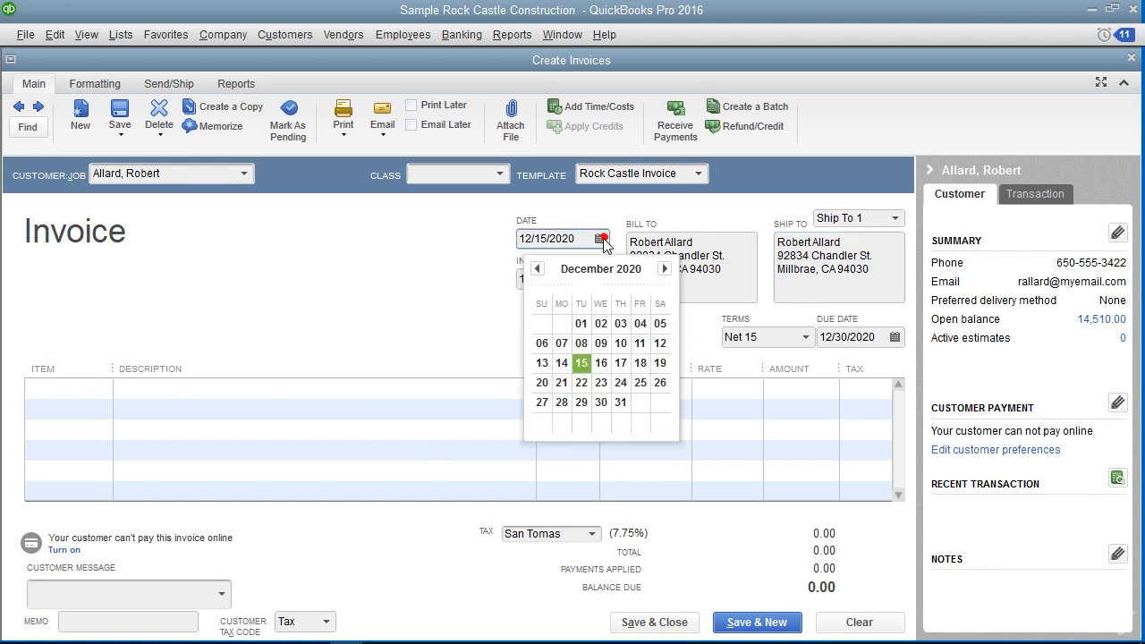
{"action": "left_click", "coordinate": [582, 367]}
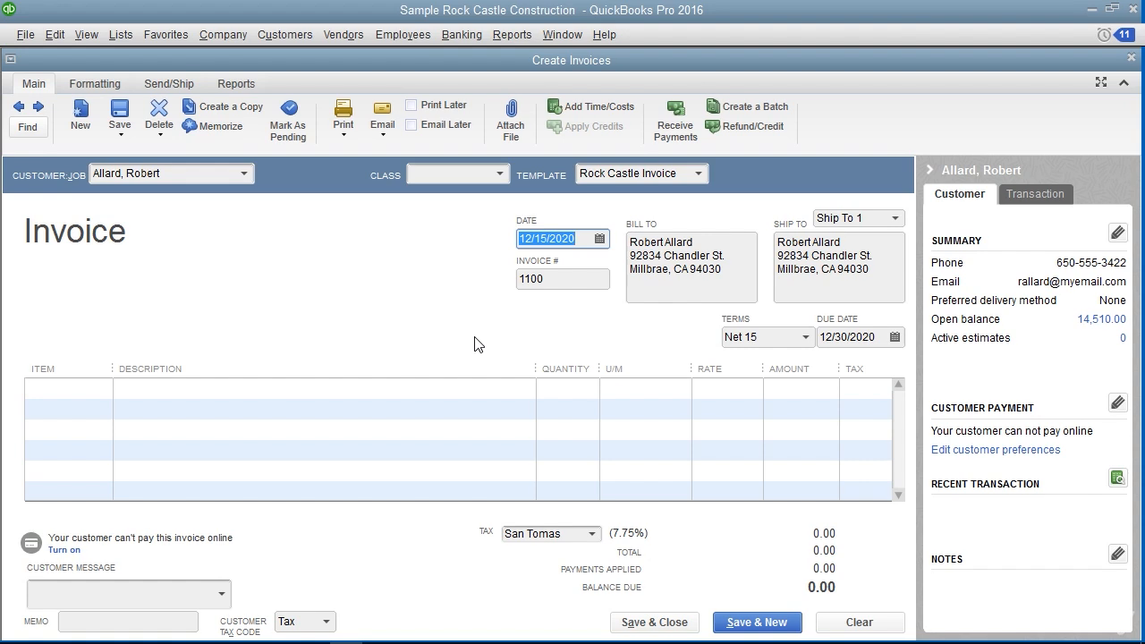
Add the Removal service item to the invoice's first line with a quantity of 40, keeping its default rate
{"action": "left_click", "coordinate": [91, 389]}
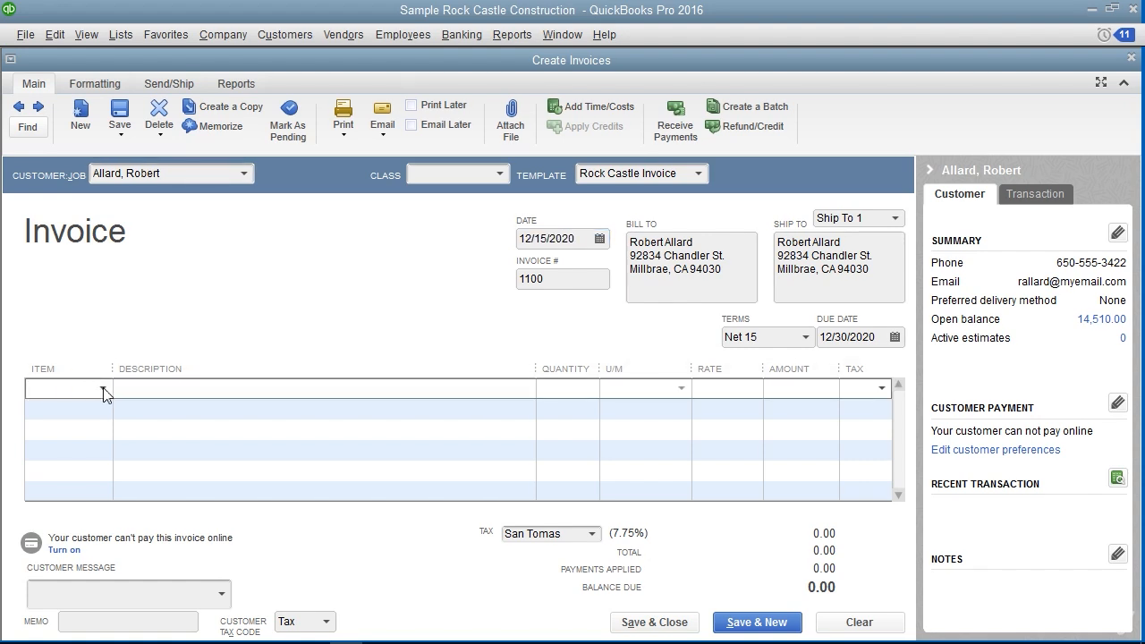
{"action": "left_click", "coordinate": [103, 389]}
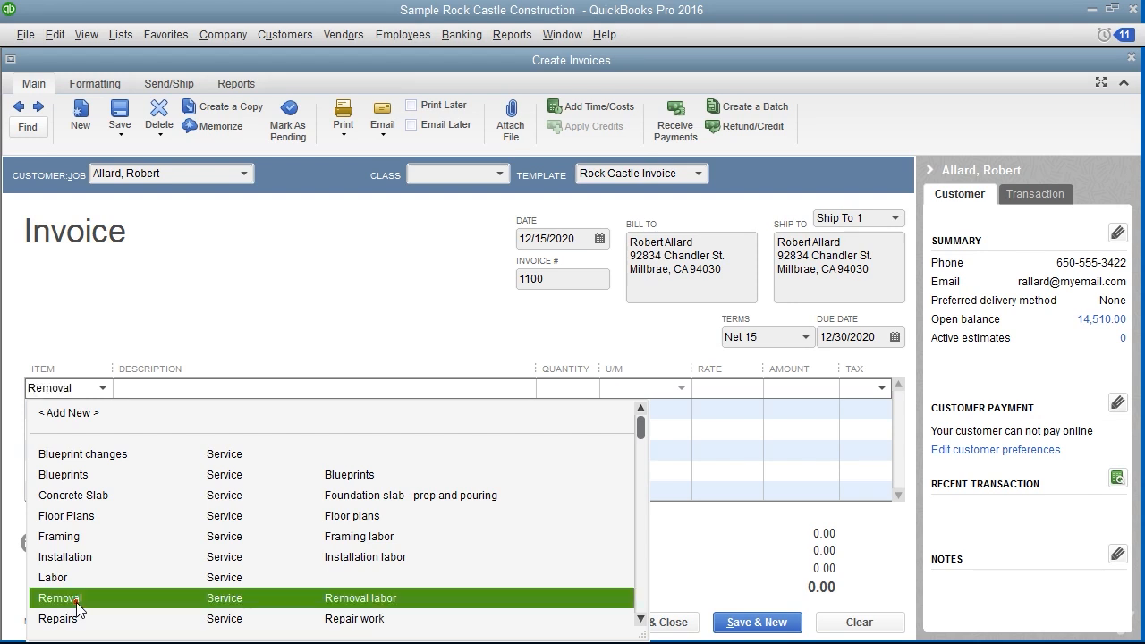
{"action": "left_click", "coordinate": [73, 601]}
{"action": "left_click", "coordinate": [578, 393]}
{"action": "type", "text": "40"}
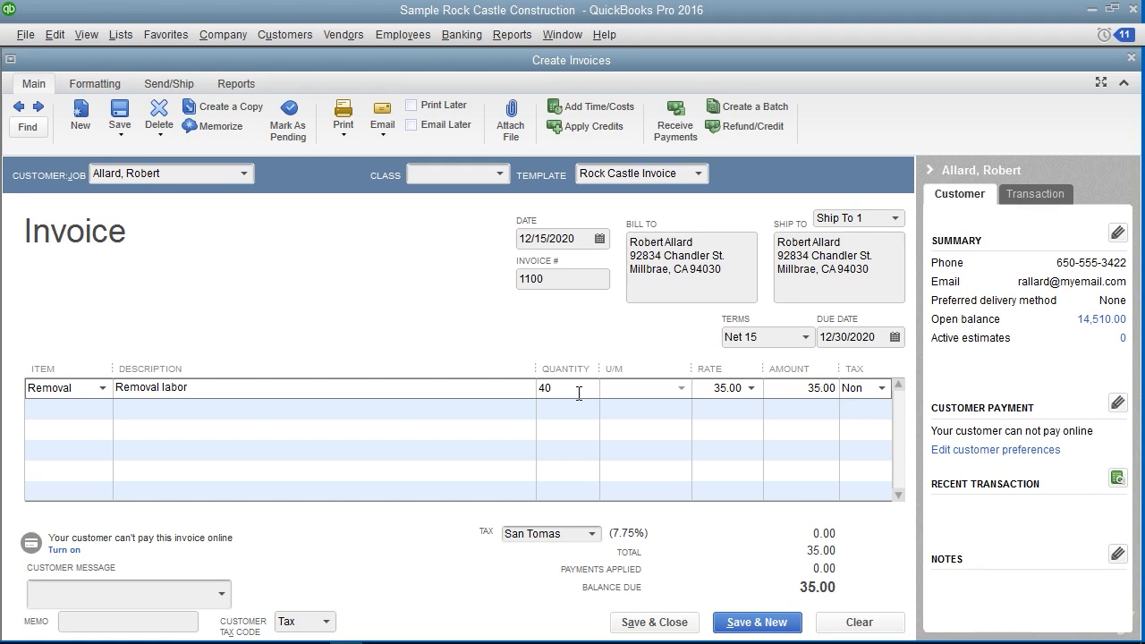
{"action": "left_click", "coordinate": [717, 388]}
Mark the invoice to print later and save it, continuing with a new blank invoice
{"action": "left_click", "coordinate": [411, 107]}
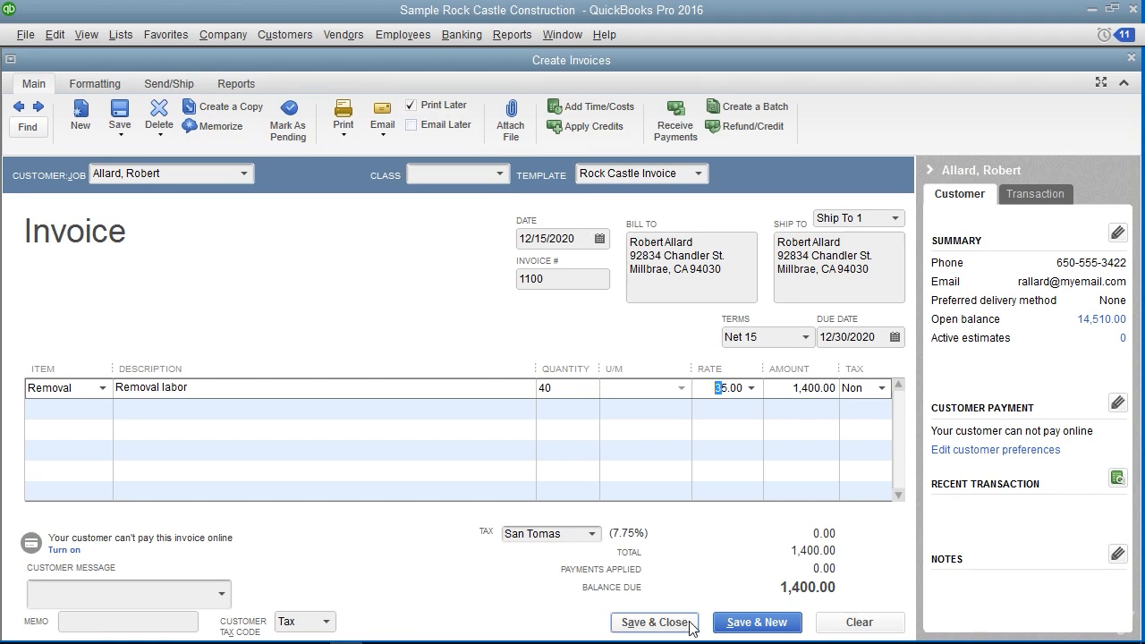
{"action": "left_click", "coordinate": [744, 623]}
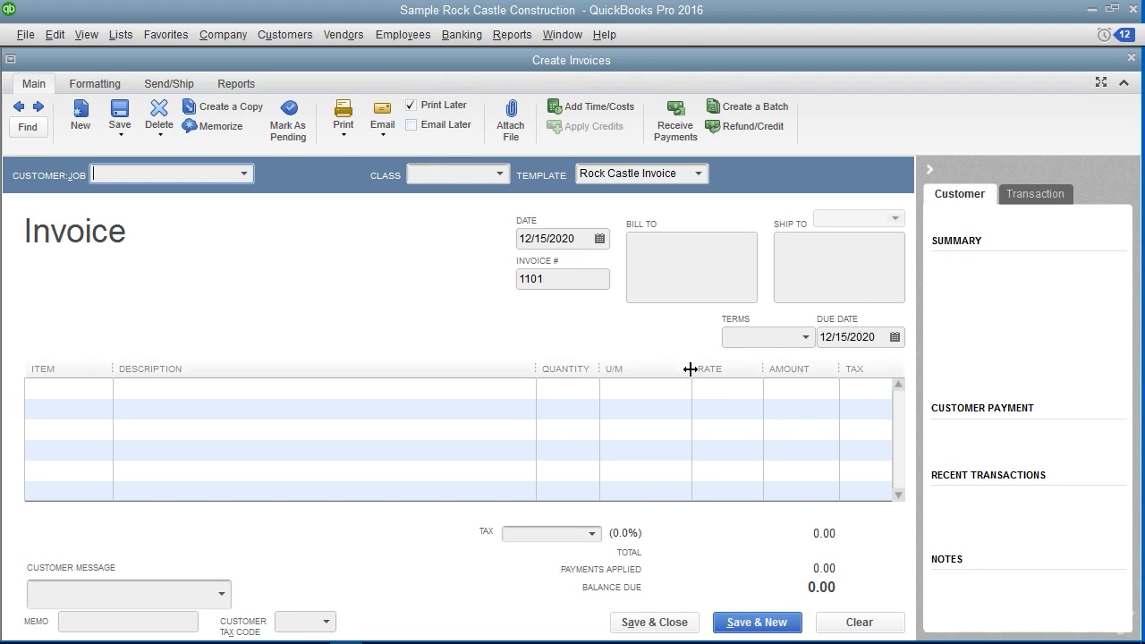
Open the Accounts Receivable register from the Chart of Accounts to check the saved invoice
{"action": "left_click", "coordinate": [123, 35]}
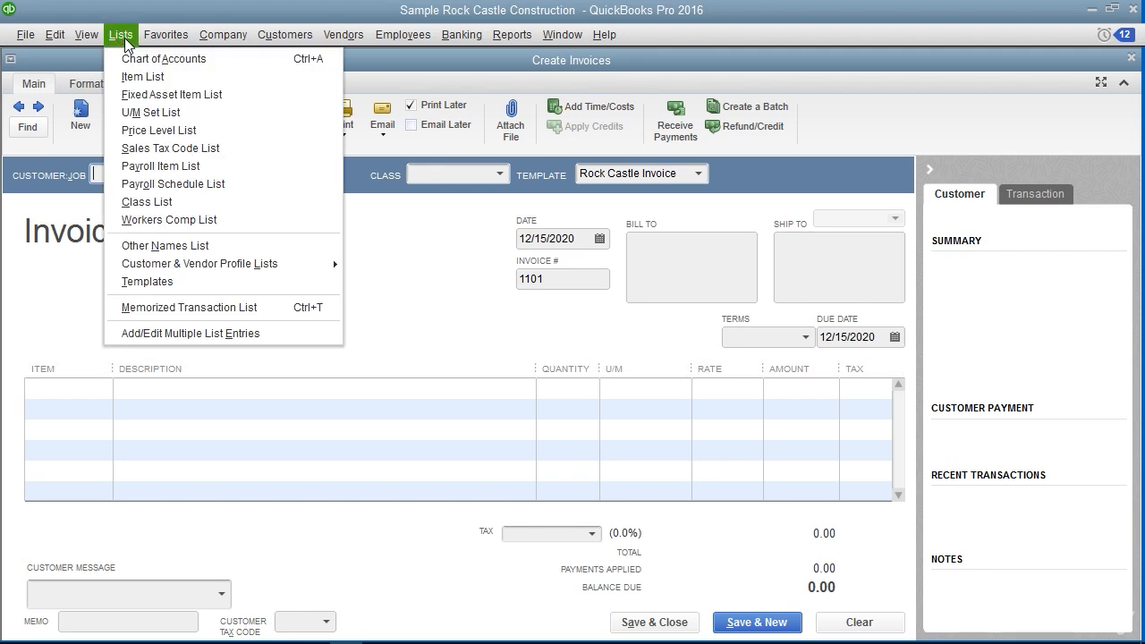
{"action": "left_click", "coordinate": [138, 54]}
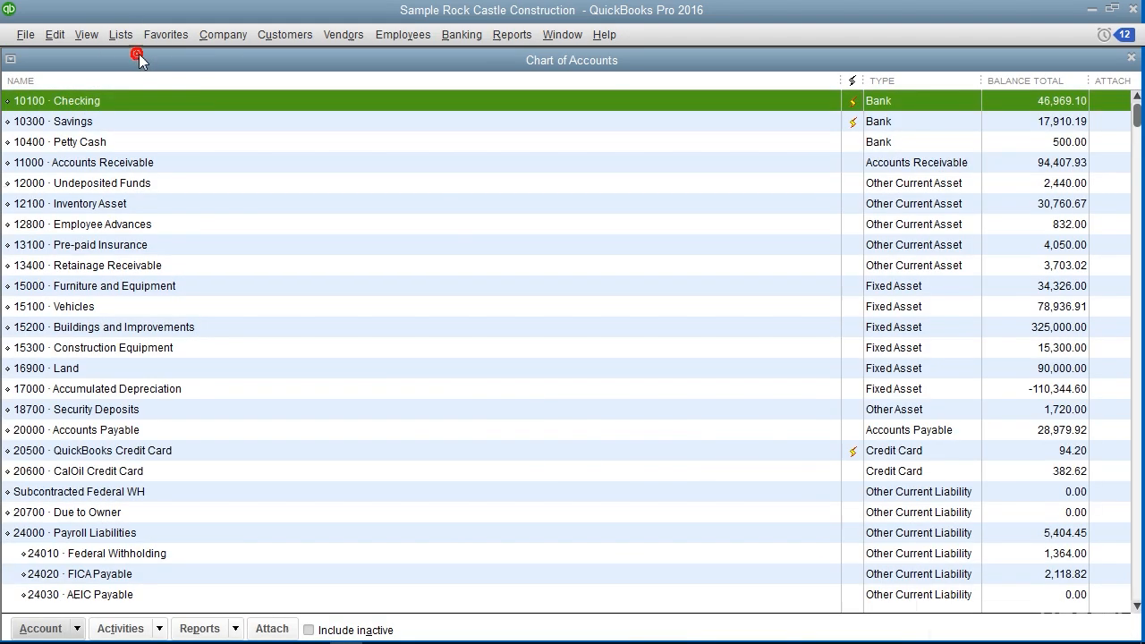
{"action": "double_click", "coordinate": [291, 167]}
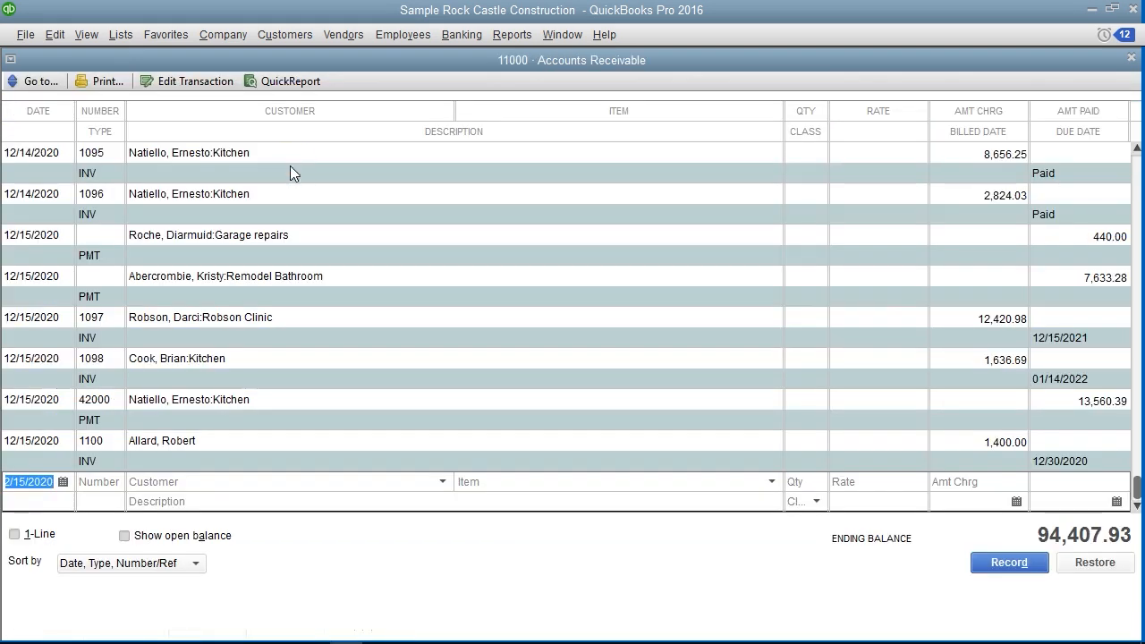
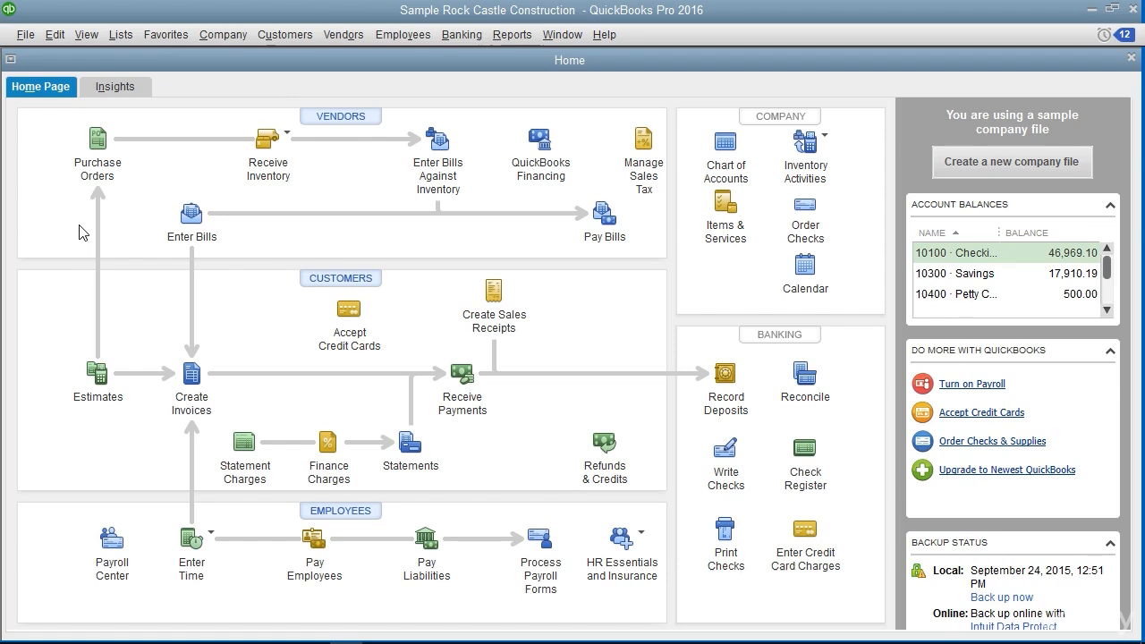
Review the personal Send Forms preferences, including the automatic "Email Later" option and the e-mail sending method
{"action": "left_click", "coordinate": [55, 35]}
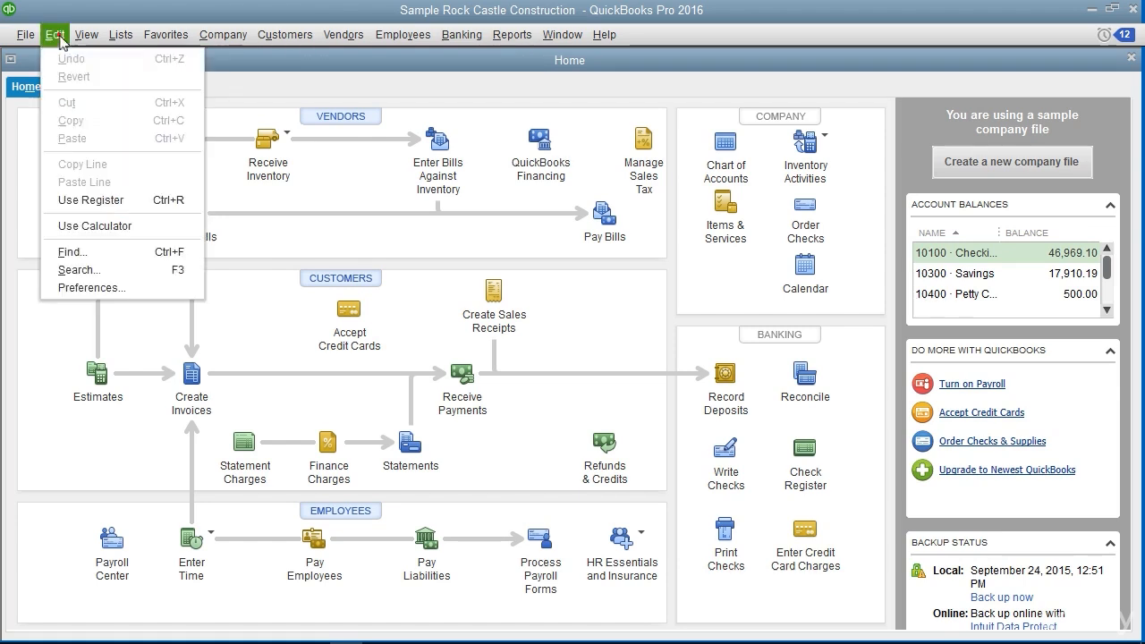
{"action": "left_click", "coordinate": [90, 288]}
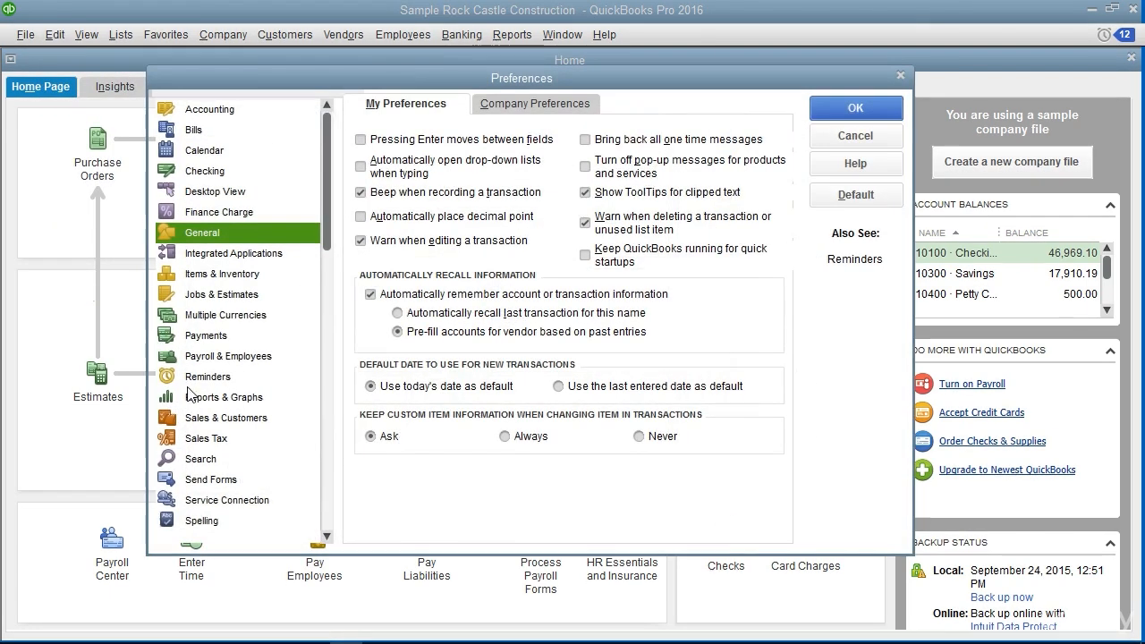
{"action": "left_click", "coordinate": [203, 484]}
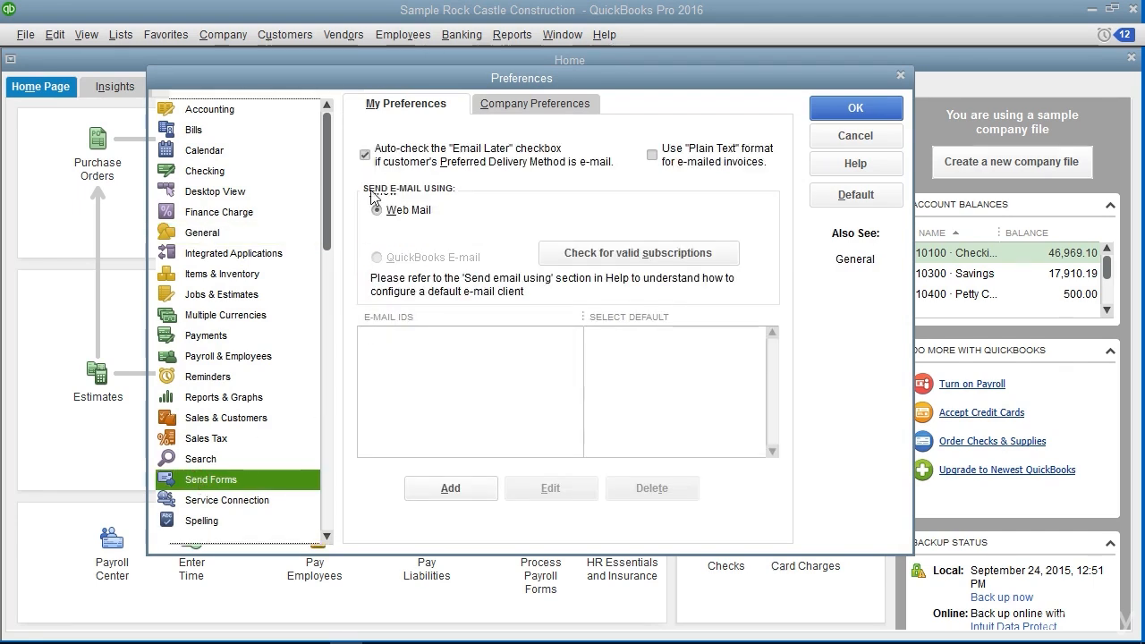
{"action": "left_click", "coordinate": [389, 111]}
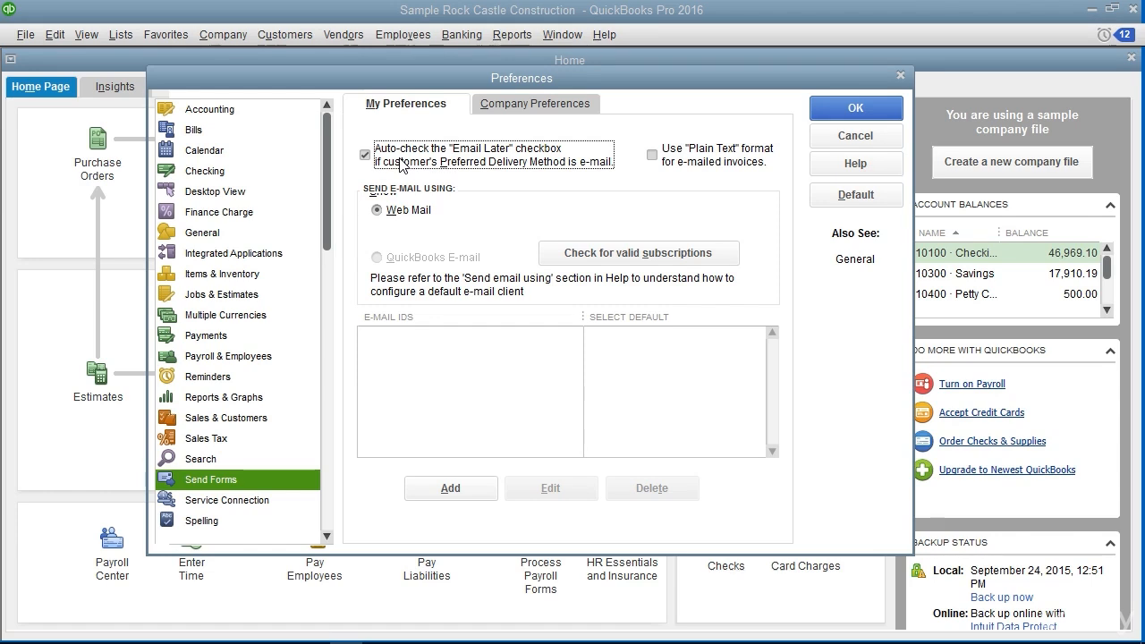
{"action": "left_click", "coordinate": [828, 110]}
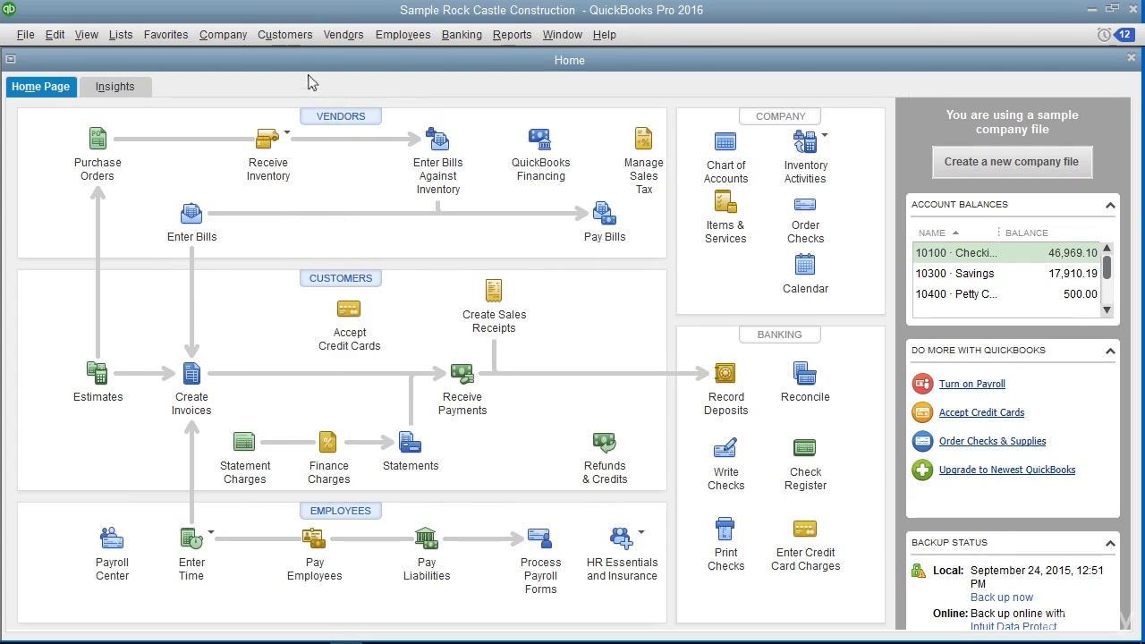
Start creating batch invoices and dismiss the customer information reminder
{"action": "left_click", "coordinate": [301, 43]}
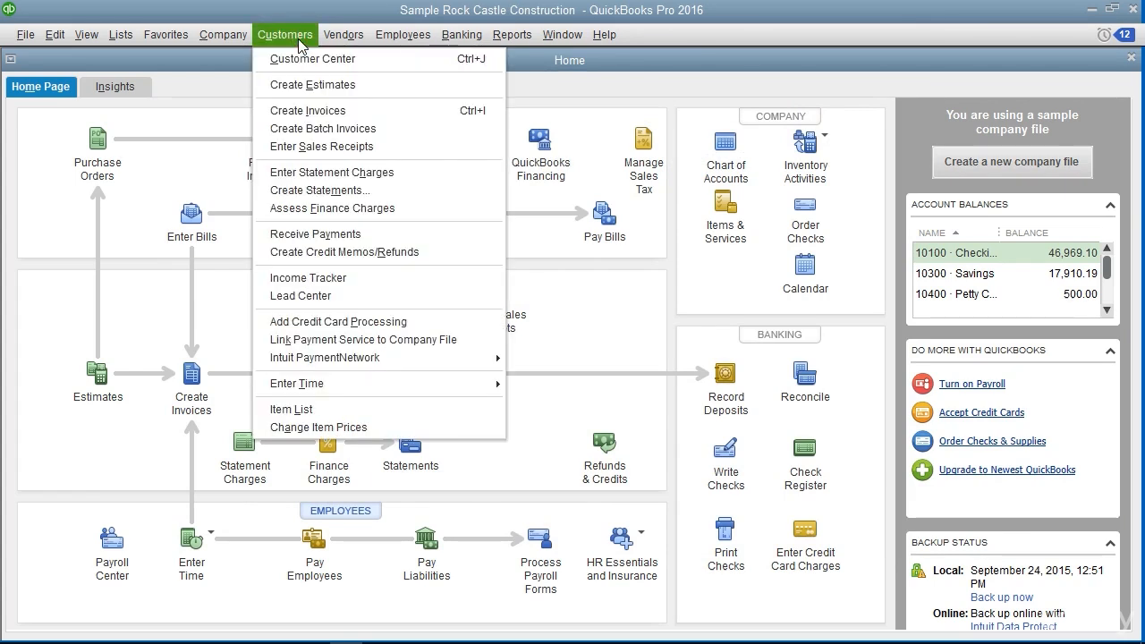
{"action": "left_click", "coordinate": [321, 129]}
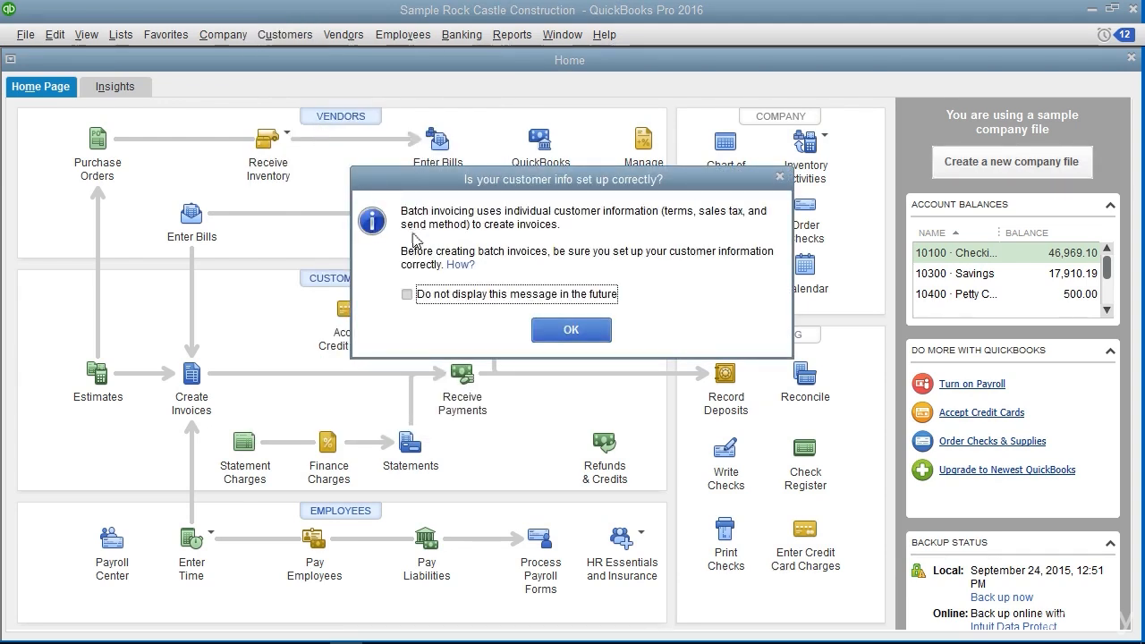
{"action": "left_click", "coordinate": [555, 338]}
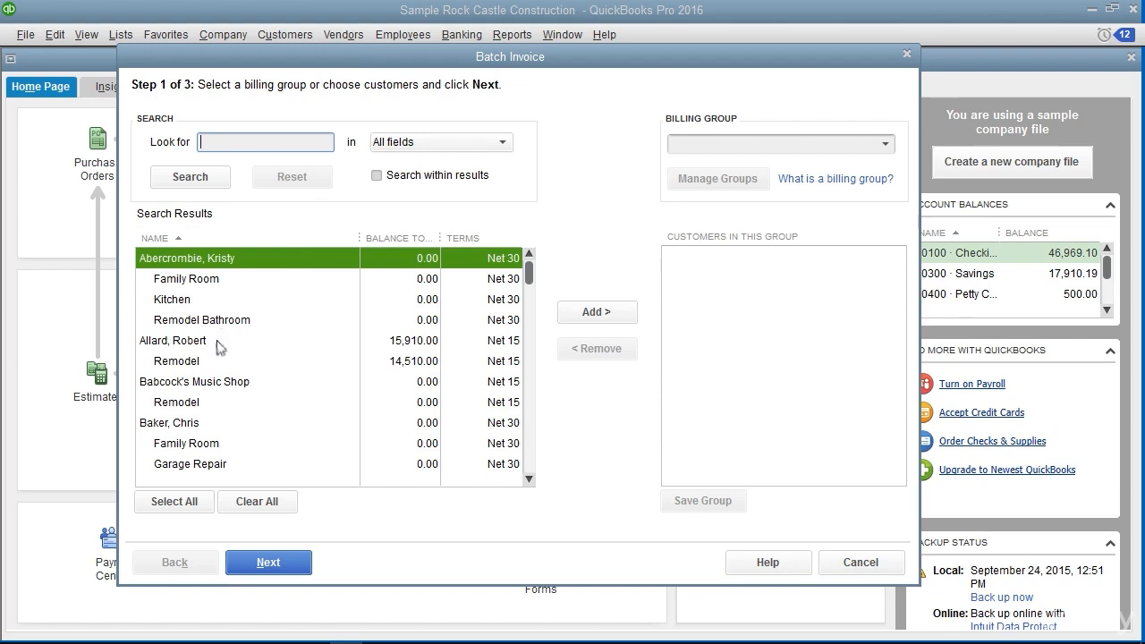
Try adding the customers who own the Garage Repair and Utility Shed jobs to the batch without a billing group
{"action": "left_click", "coordinate": [193, 427]}
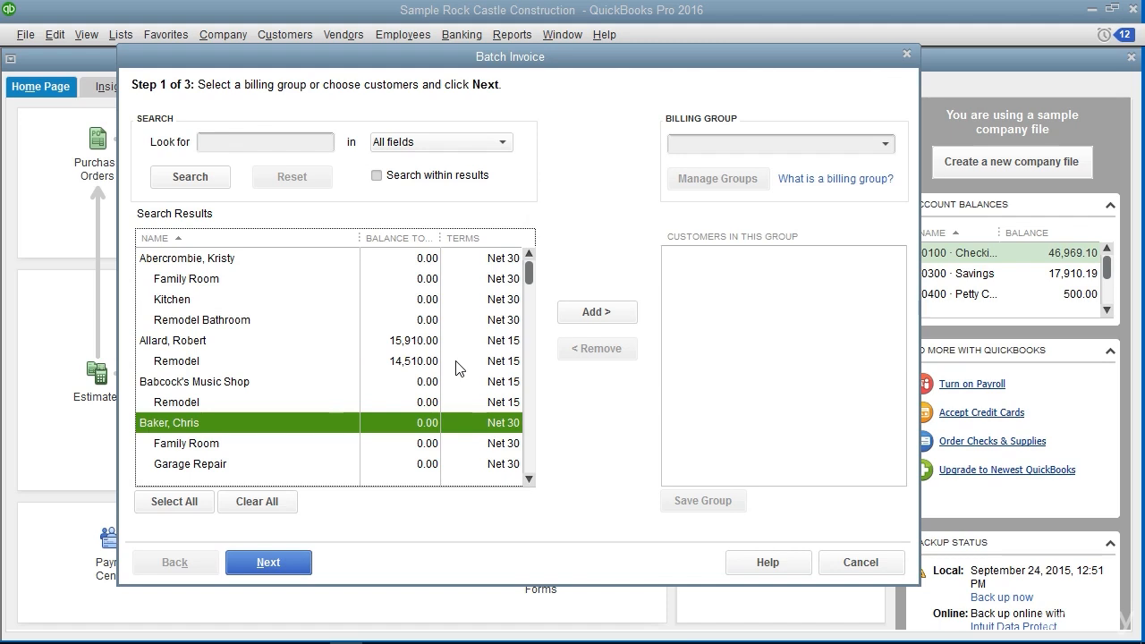
{"action": "left_click", "coordinate": [191, 426]}
{"action": "left_click", "coordinate": [596, 323]}
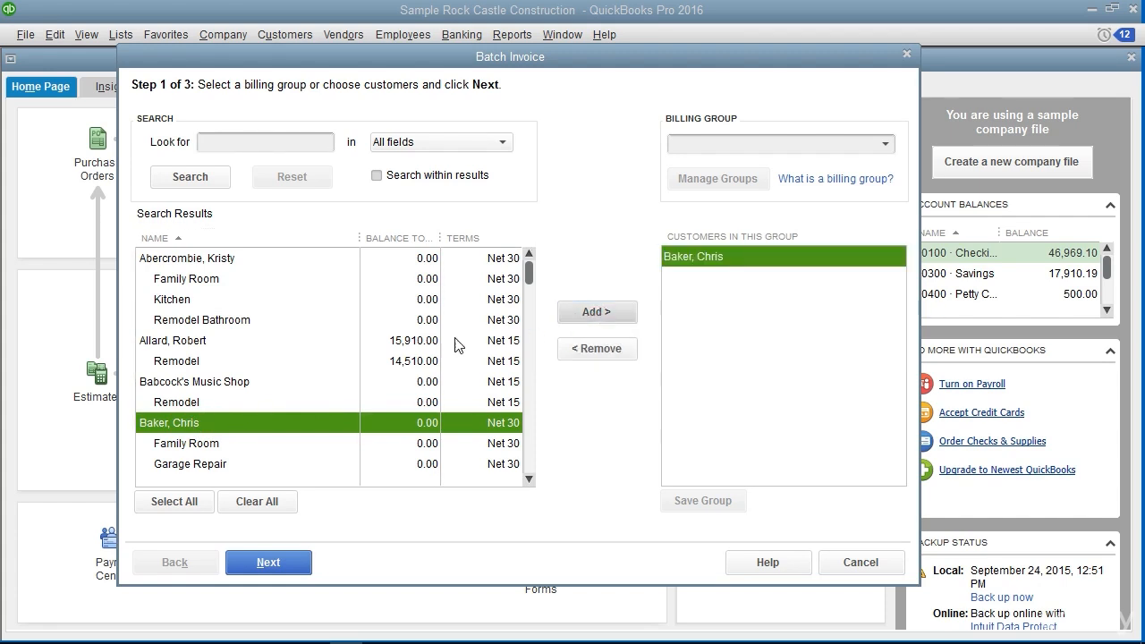
{"action": "scroll", "coordinate": [318, 380], "scroll_direction": "down", "scroll_amount": 1}
{"action": "left_click", "coordinate": [187, 426]}
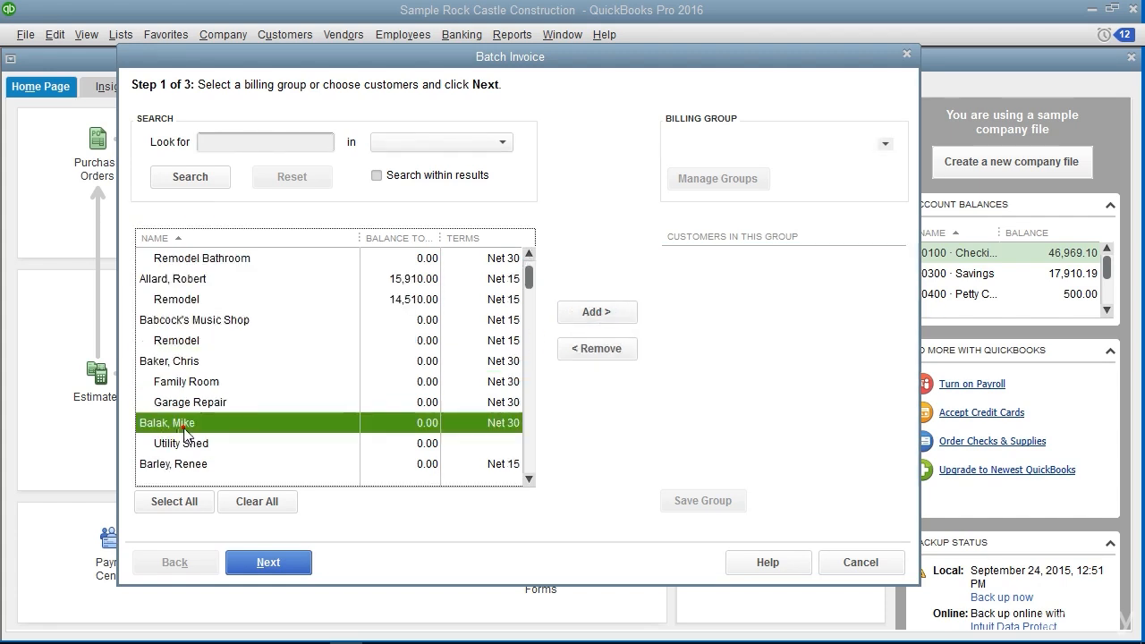
{"action": "left_click", "coordinate": [603, 315]}
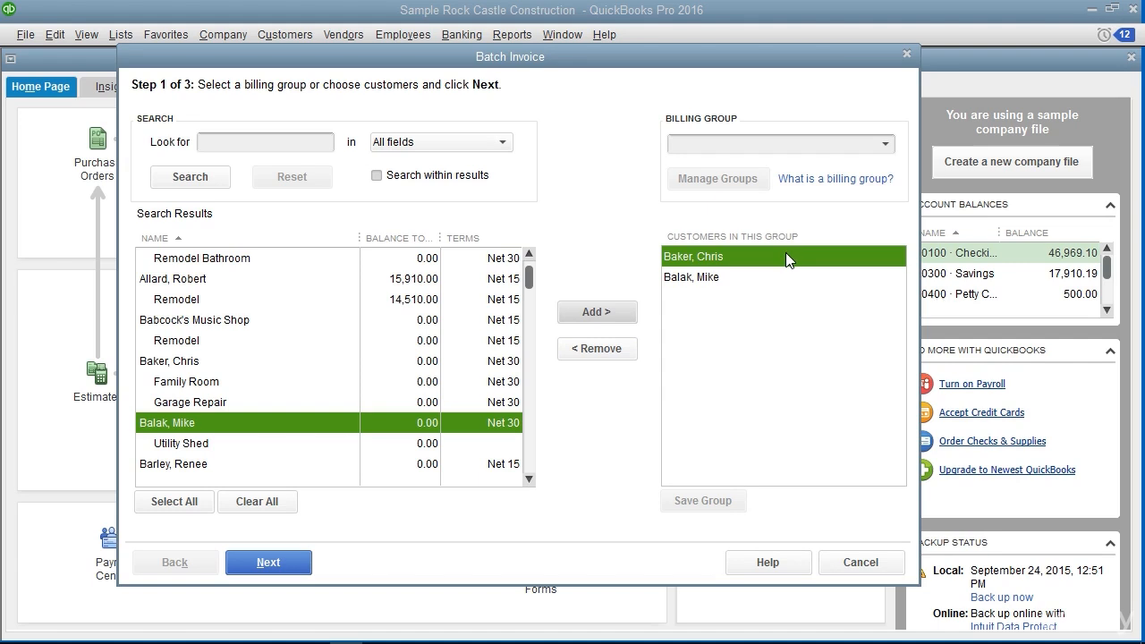
Create a new billing group named My Customers
{"action": "left_click", "coordinate": [884, 144]}
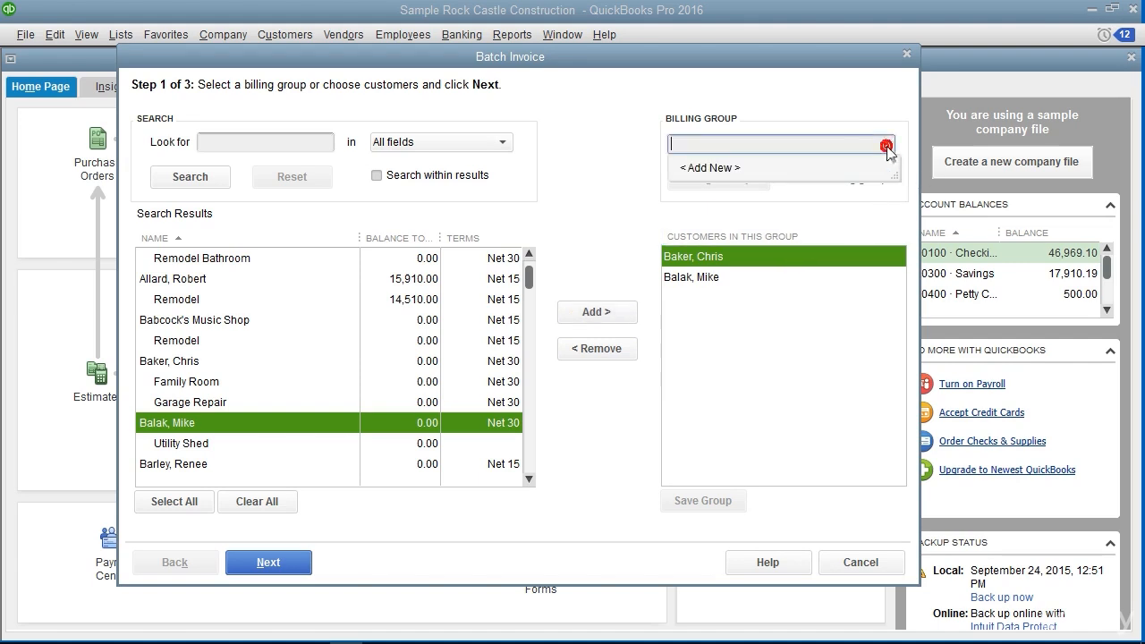
{"action": "left_click", "coordinate": [763, 172]}
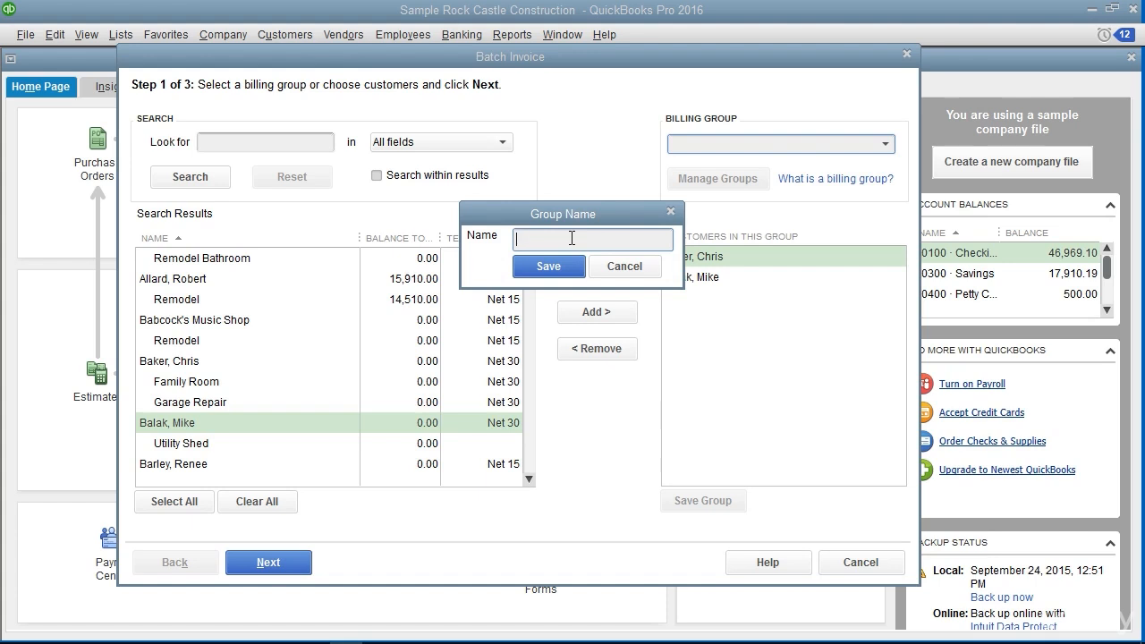
{"action": "type", "text": "My Customers"}
{"action": "left_click", "coordinate": [548, 266]}
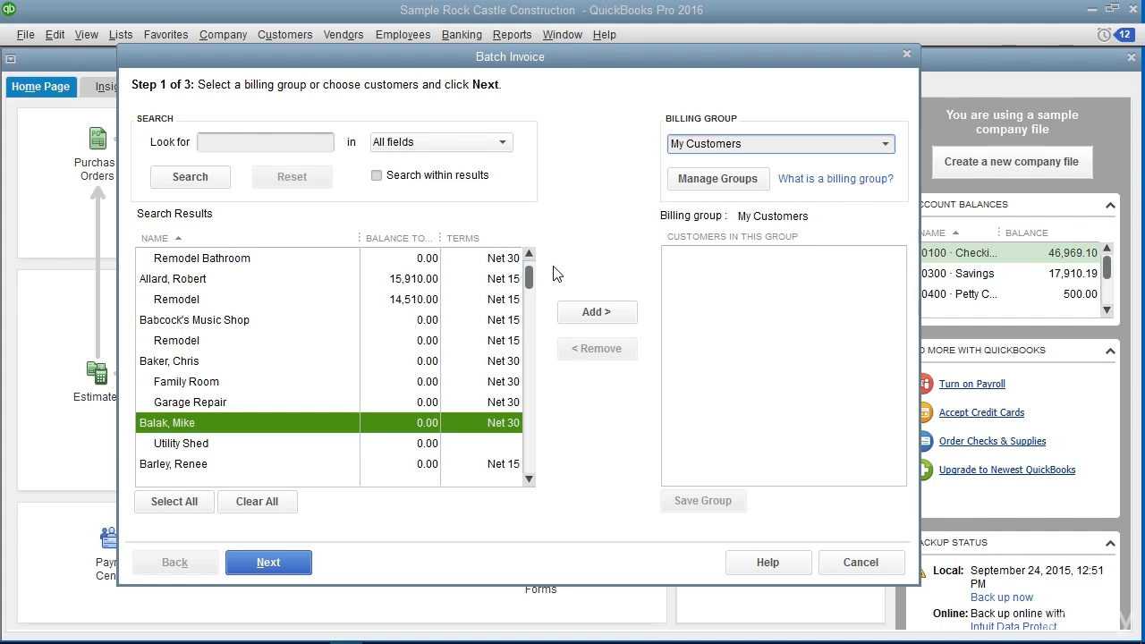
Add the Net 15 customer below Utility Shed and the customers owning the Utility Shed and Garage Repair jobs, and save the group
{"action": "left_click", "coordinate": [198, 466]}
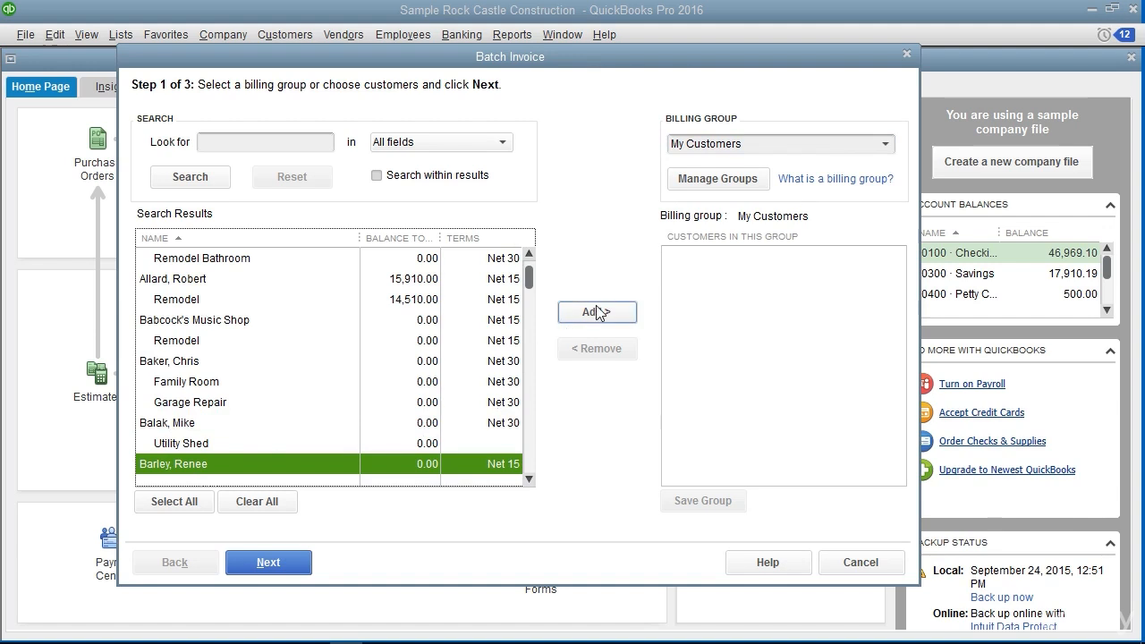
{"action": "left_click", "coordinate": [597, 311]}
{"action": "left_click", "coordinate": [190, 424]}
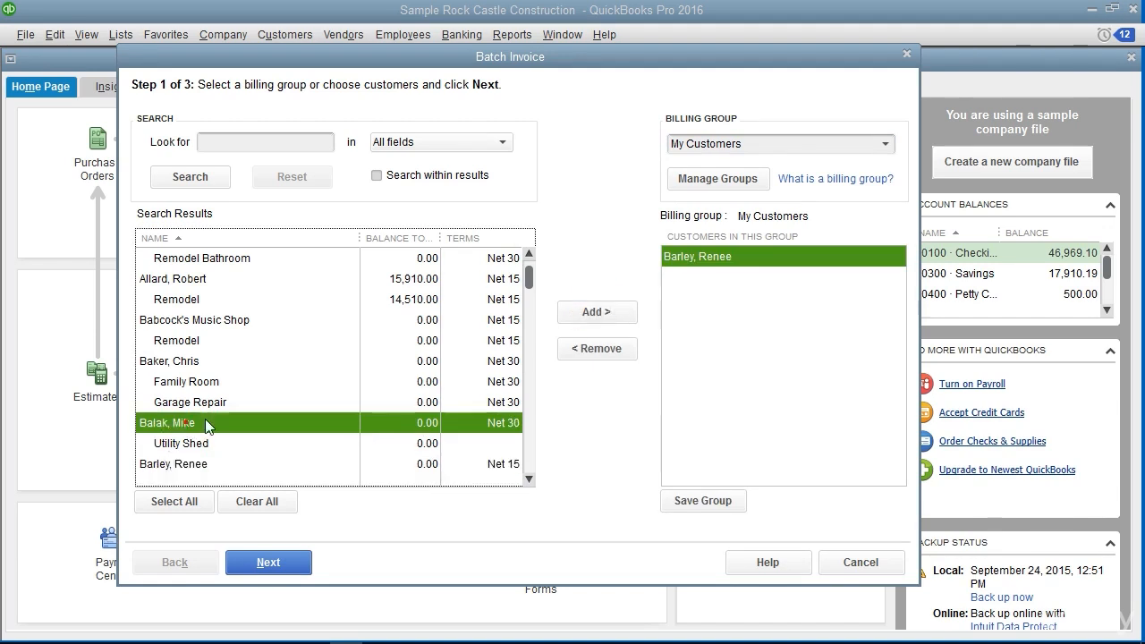
{"action": "left_click", "coordinate": [575, 318]}
{"action": "left_click", "coordinate": [165, 361]}
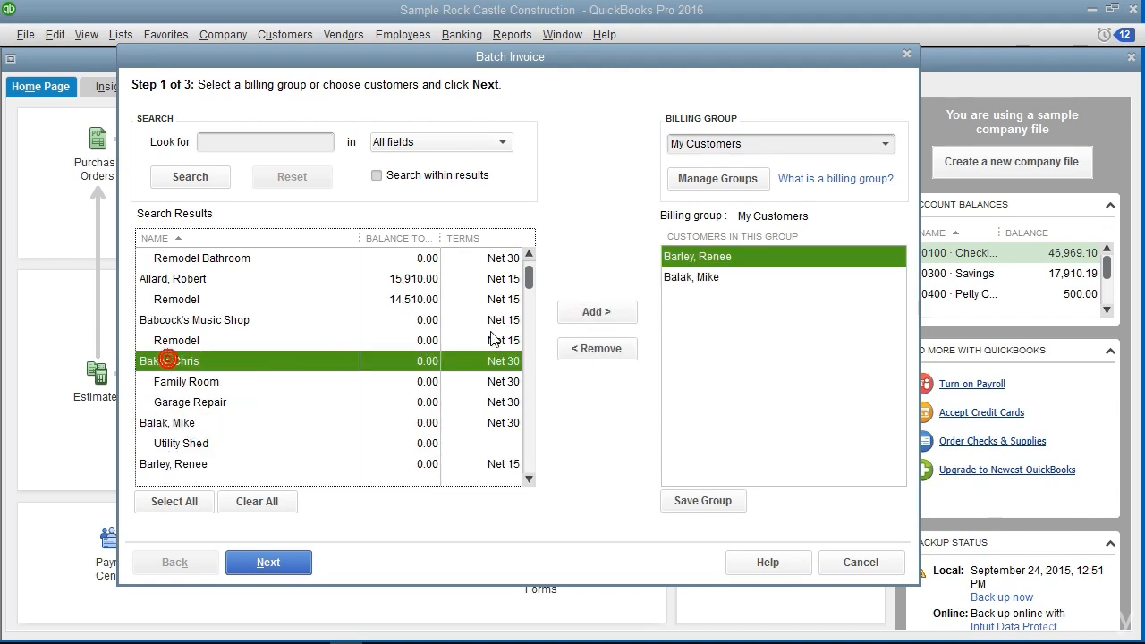
{"action": "left_click", "coordinate": [590, 318]}
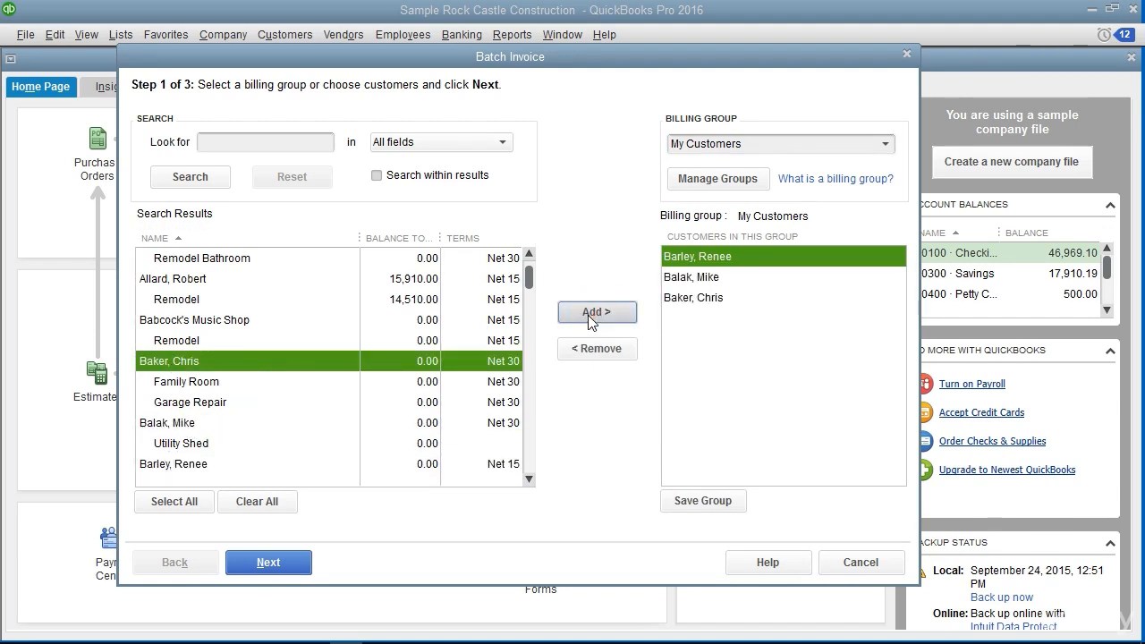
{"action": "left_click", "coordinate": [705, 507]}
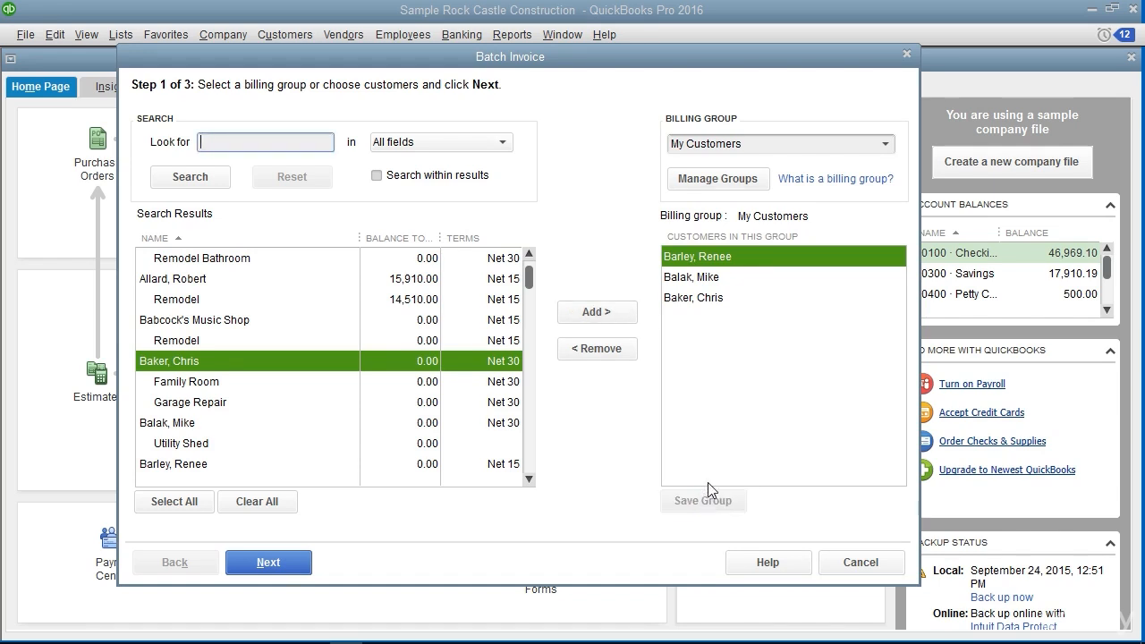
Rename the My Customers billing group as My Batch Invoice Customers
{"action": "left_click", "coordinate": [885, 145]}
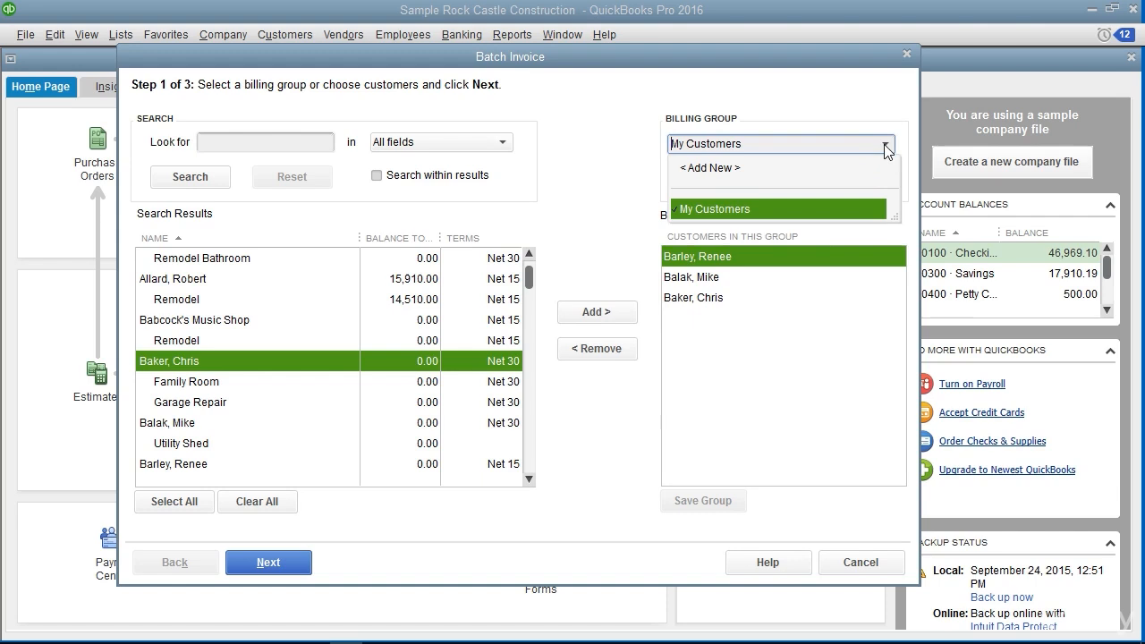
{"action": "left_click", "coordinate": [755, 210]}
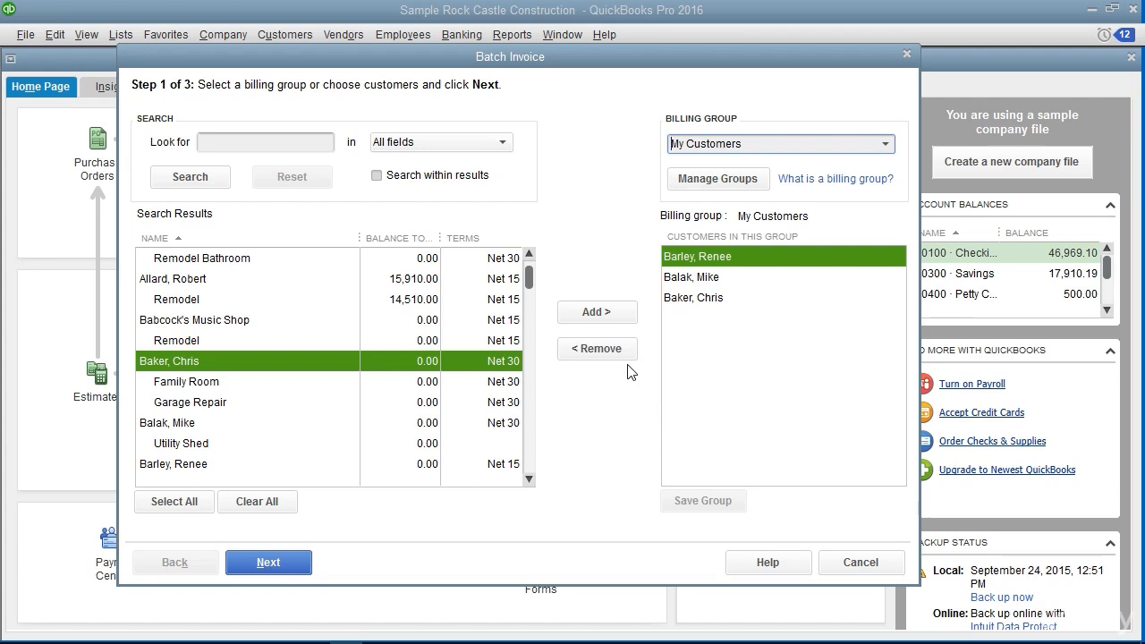
{"action": "left_click", "coordinate": [754, 183]}
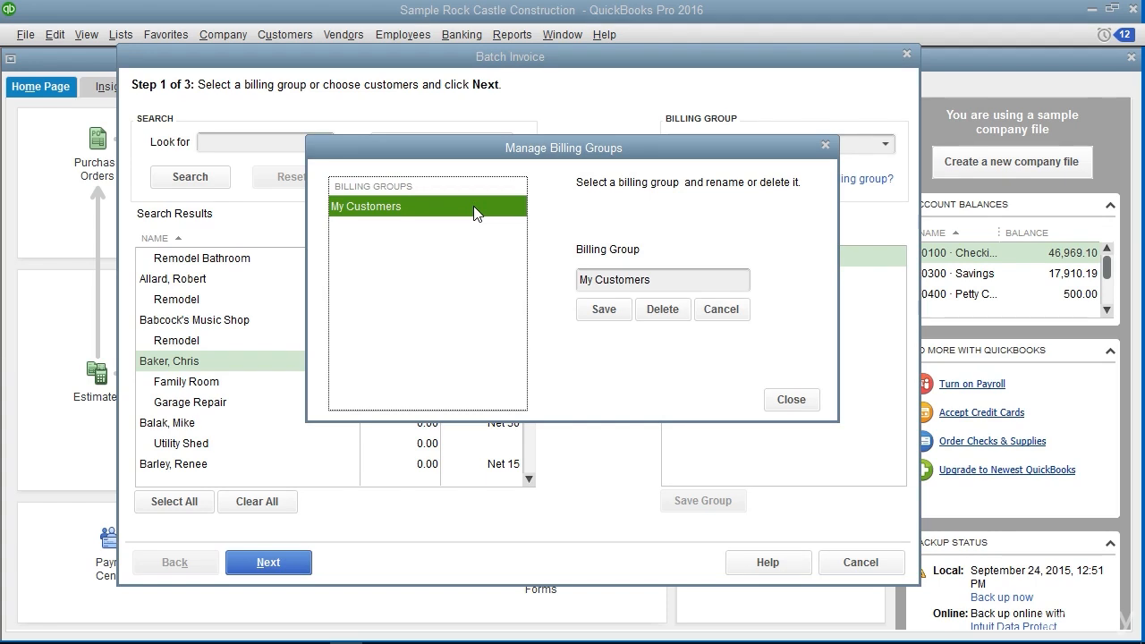
{"action": "left_click", "coordinate": [596, 279]}
{"action": "type", "text": "Batch Invoice"}
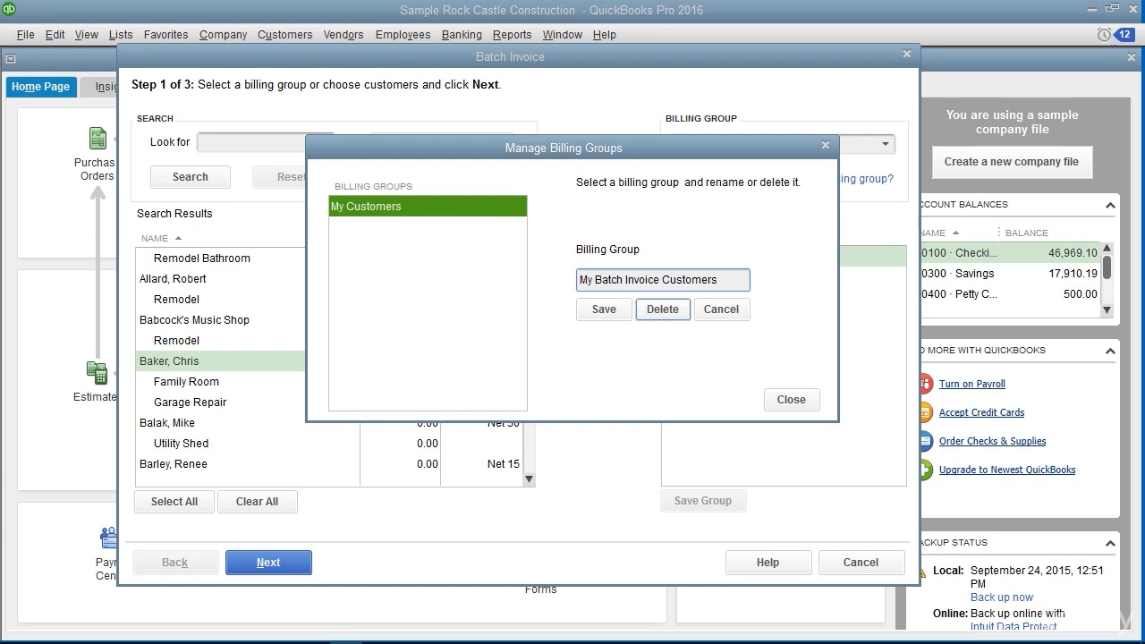
{"action": "left_click", "coordinate": [608, 309]}
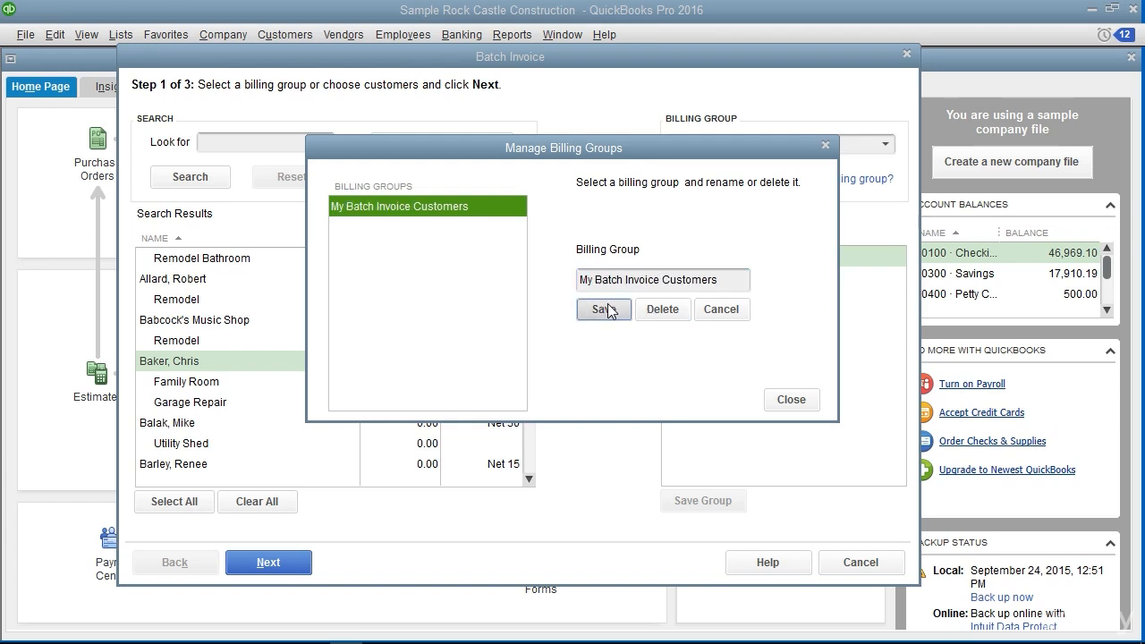
{"action": "left_click", "coordinate": [657, 329]}
{"action": "left_click", "coordinate": [791, 399]}
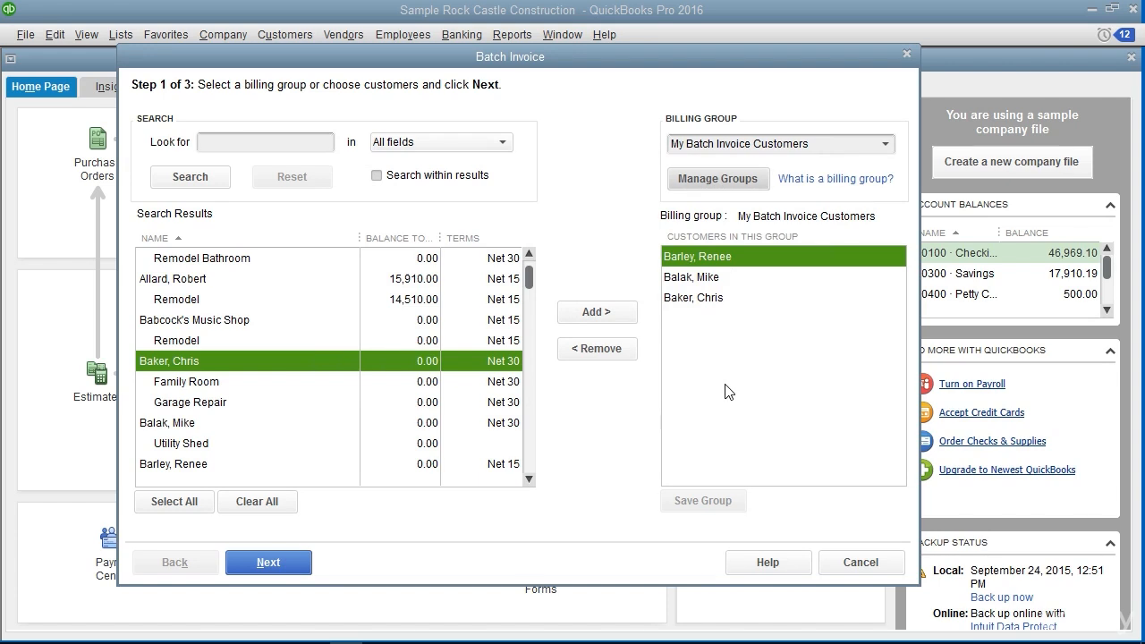
Add two Labor lines to the batch invoice: Mowed lawns, quantity 1 at 15.00, and Edging, quantity 1 at 10.00
{"action": "left_click", "coordinate": [250, 568]}
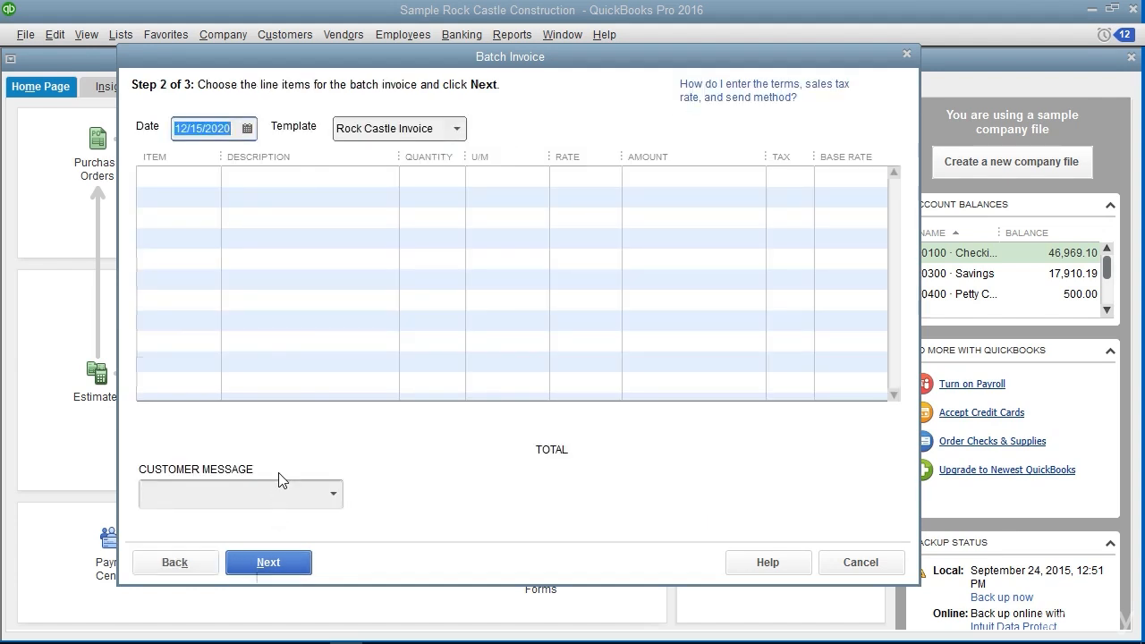
{"action": "left_click", "coordinate": [239, 134]}
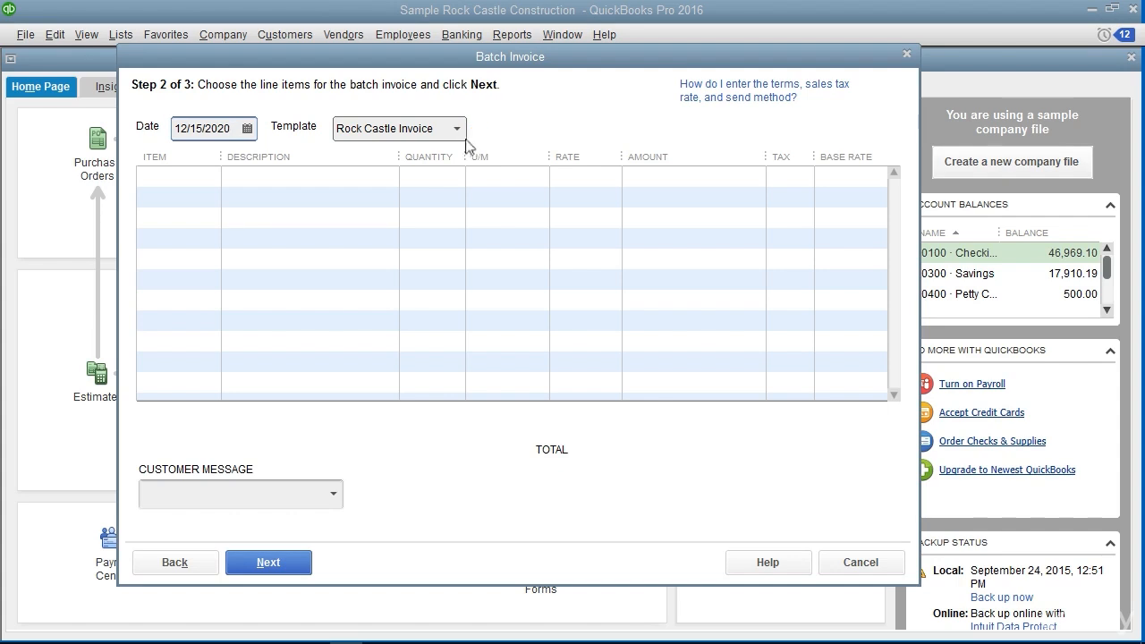
{"action": "left_click", "coordinate": [190, 177]}
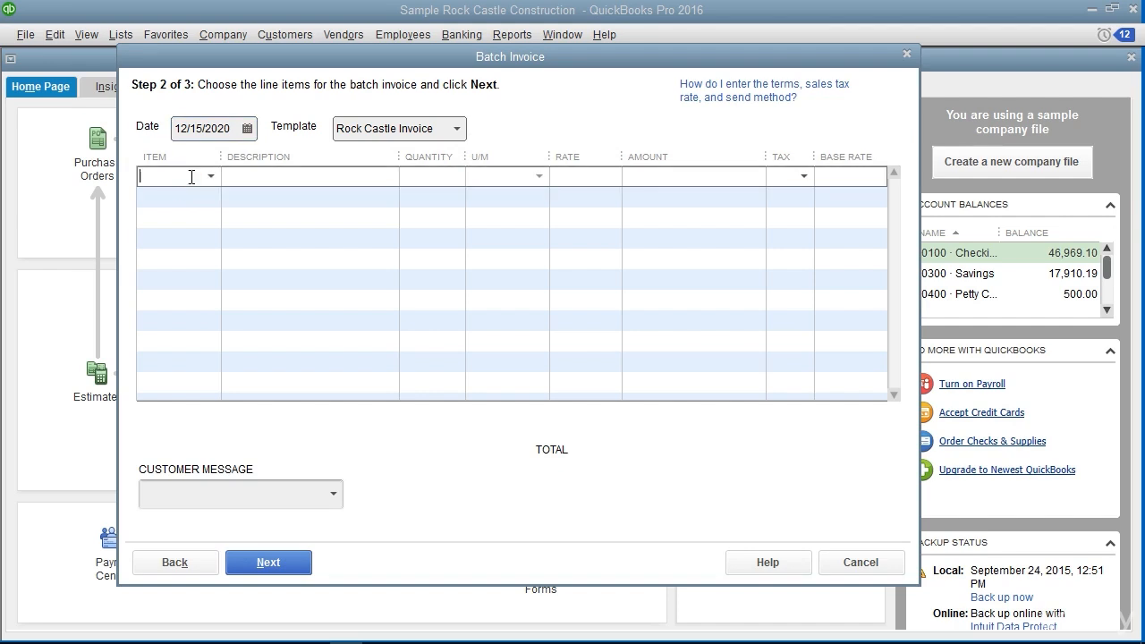
{"action": "left_click", "coordinate": [211, 176]}
{"action": "left_click", "coordinate": [185, 363]}
{"action": "left_click", "coordinate": [282, 178]}
{"action": "type", "text": "Mowed lawns"}
{"action": "key", "text": "Tab"}
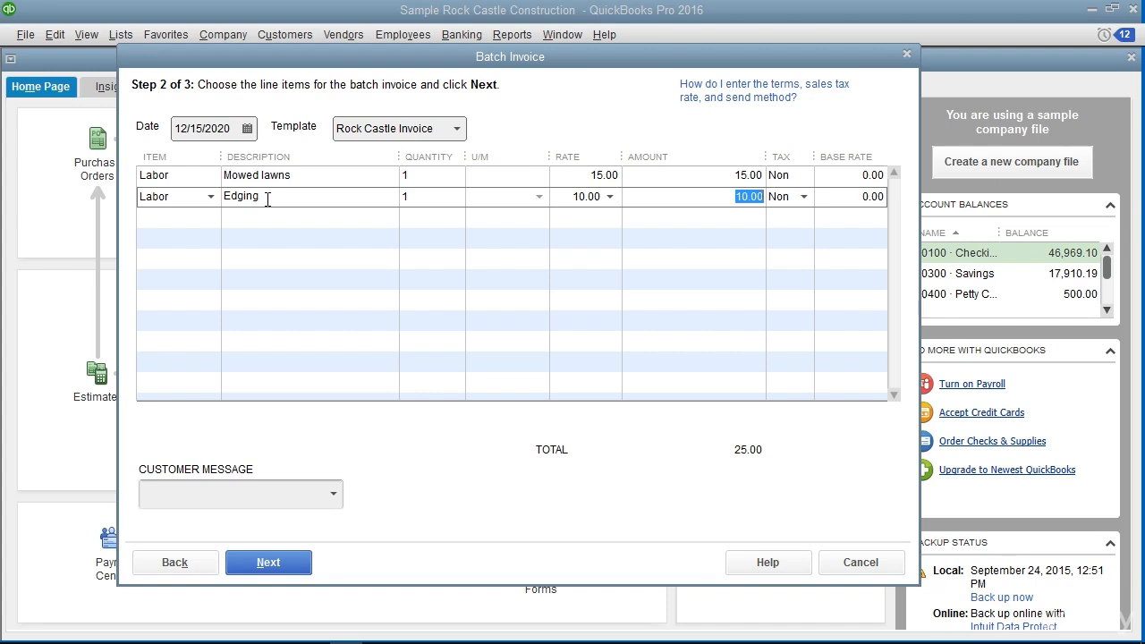
Leave the customer message blank, create the invoices for all three customers in the batch, and close the summary
{"action": "left_click", "coordinate": [153, 493]}
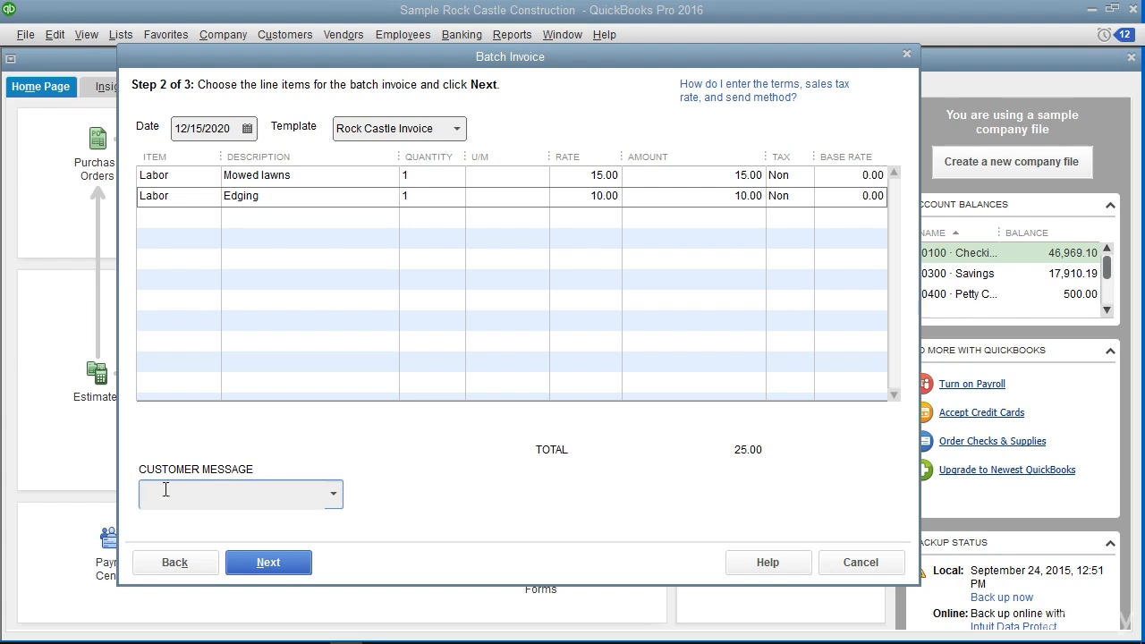
{"action": "left_click", "coordinate": [280, 565]}
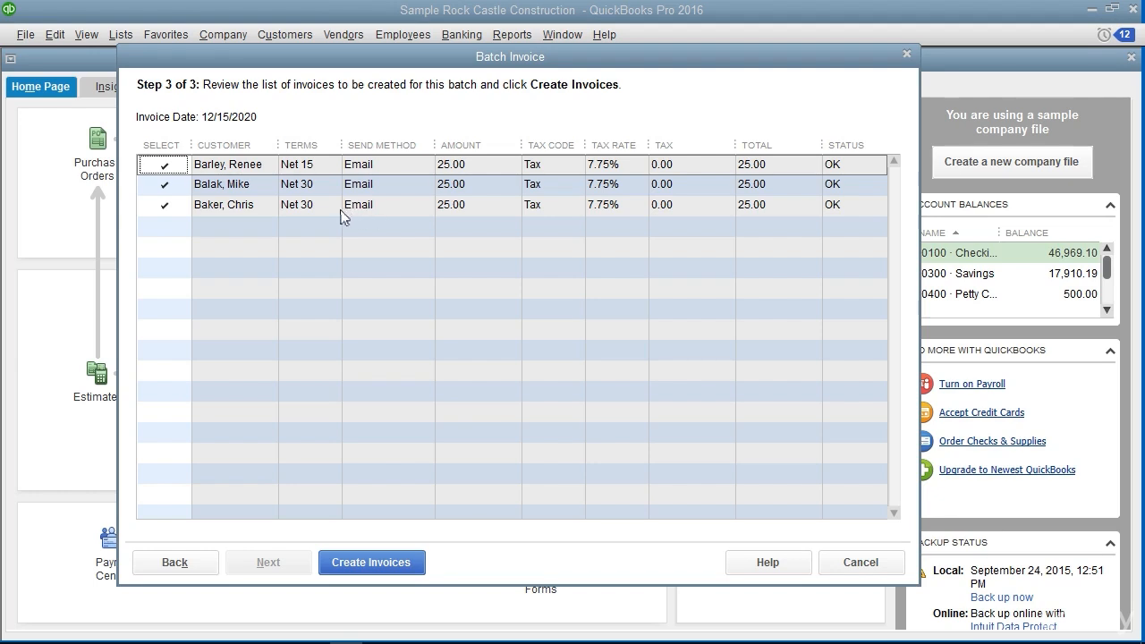
{"action": "left_click", "coordinate": [169, 207]}
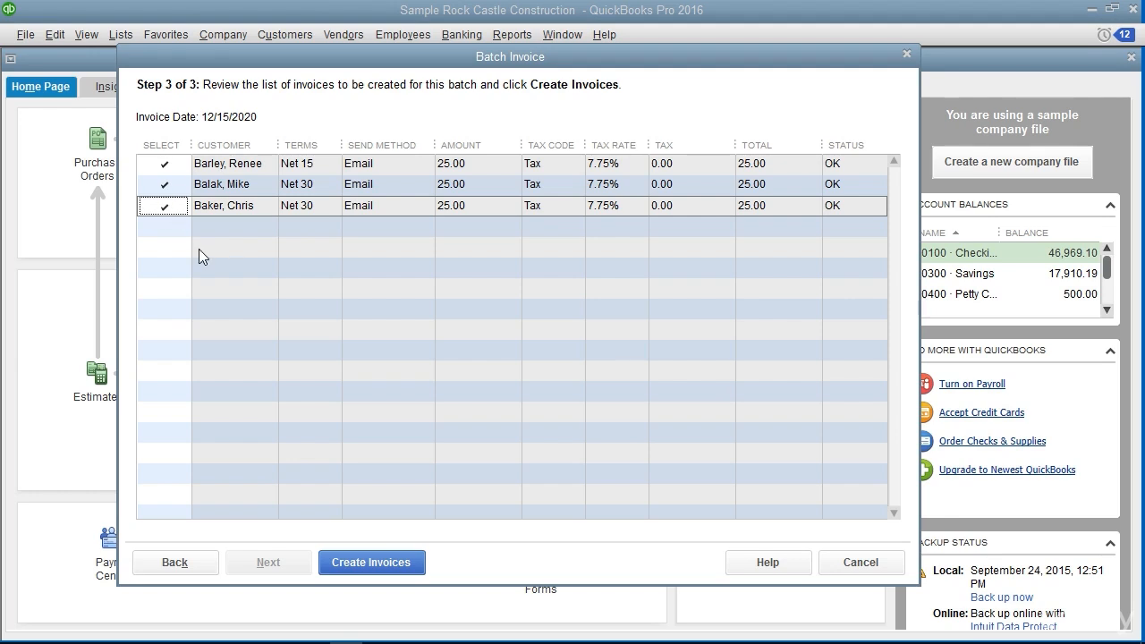
{"action": "left_click", "coordinate": [369, 563]}
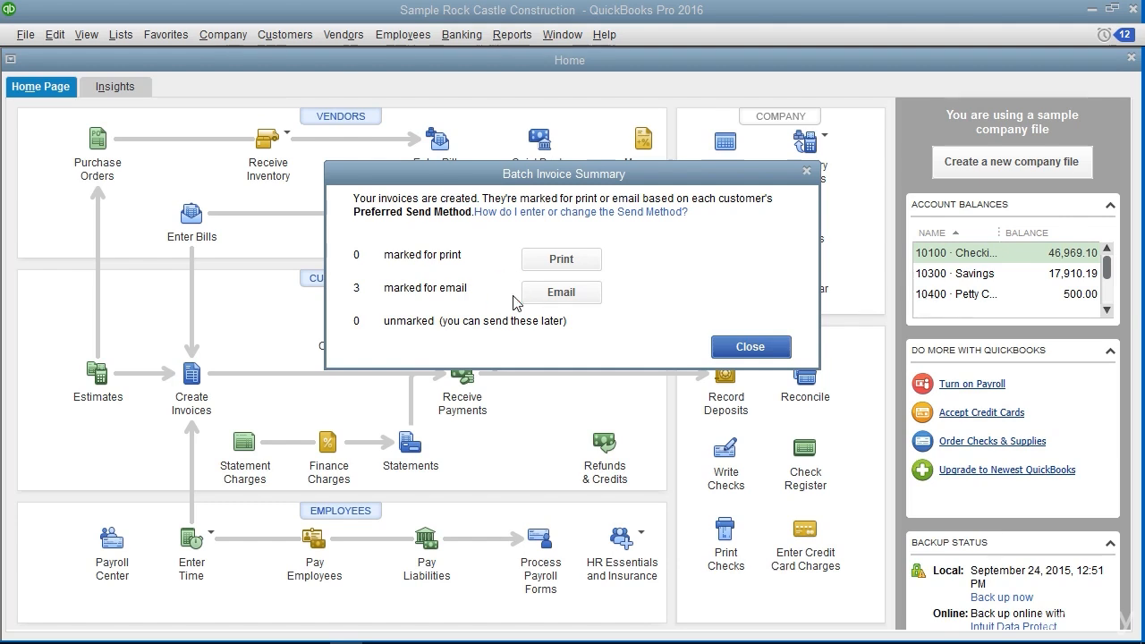
{"action": "left_click", "coordinate": [751, 347]}
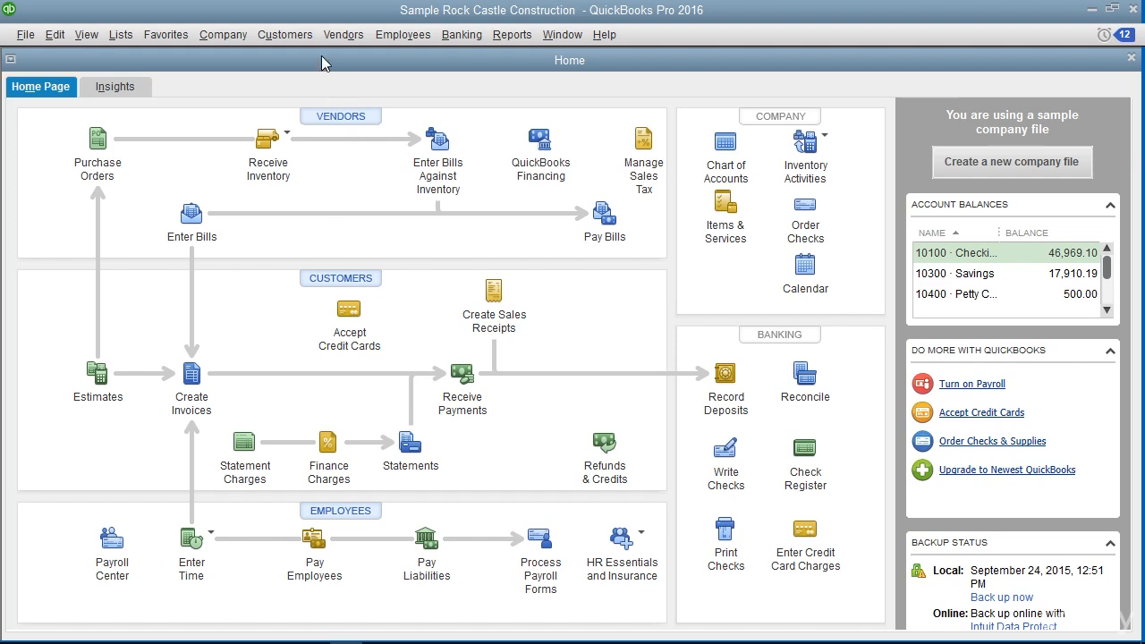
Start a sales receipt on the Custom Sales Receipt template for the customer who owns the 2nd story addition job
{"action": "left_click", "coordinate": [300, 34]}
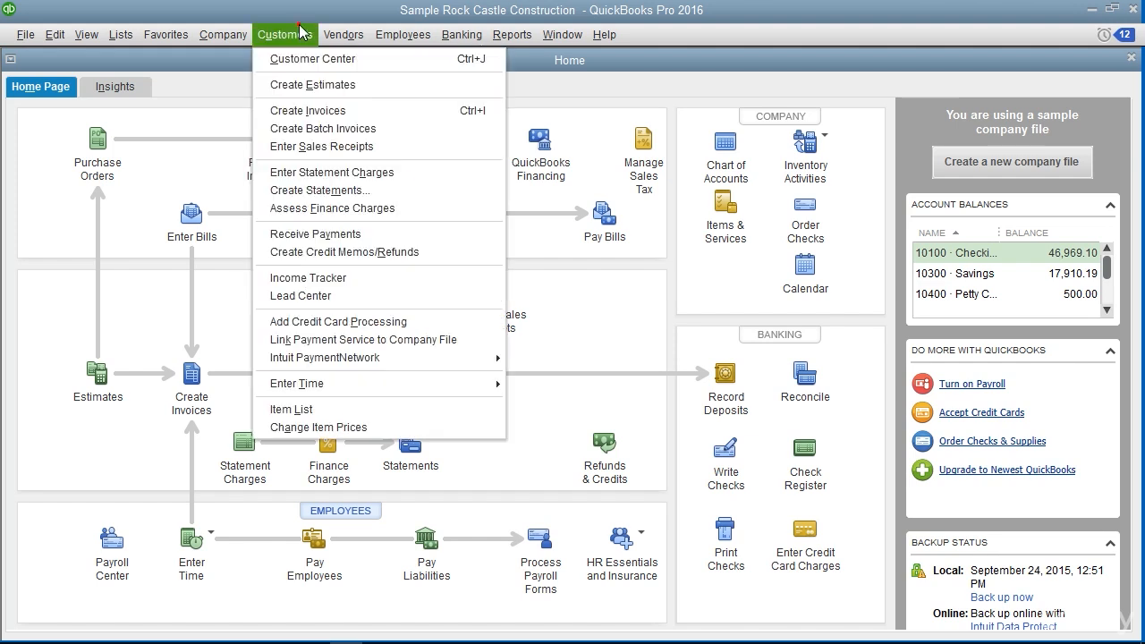
{"action": "left_click", "coordinate": [309, 148]}
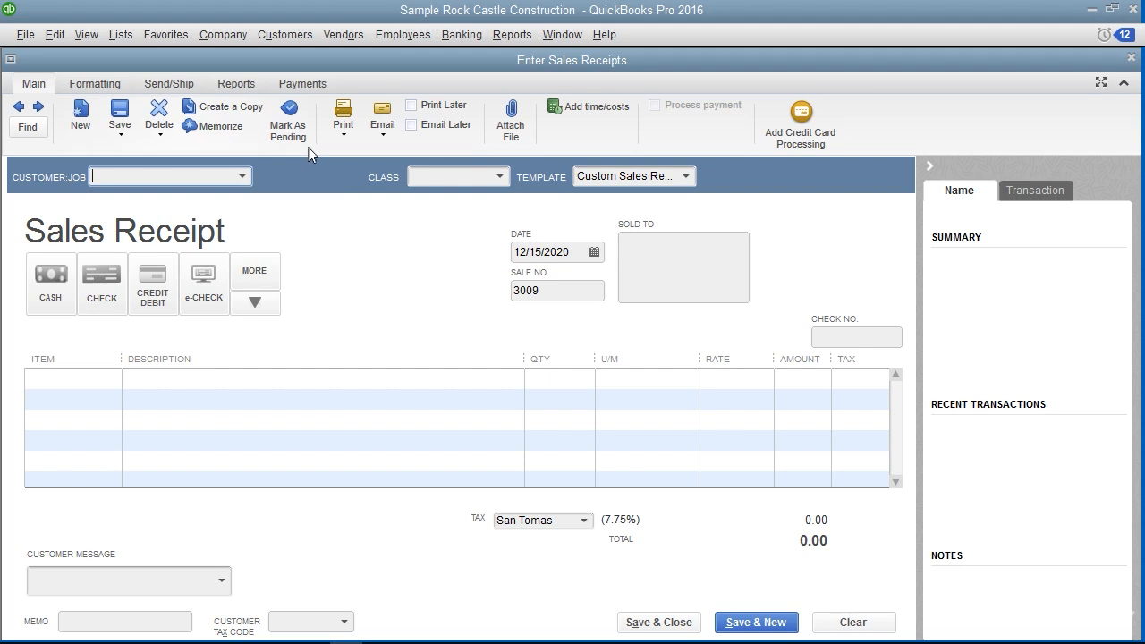
{"action": "left_click", "coordinate": [686, 178]}
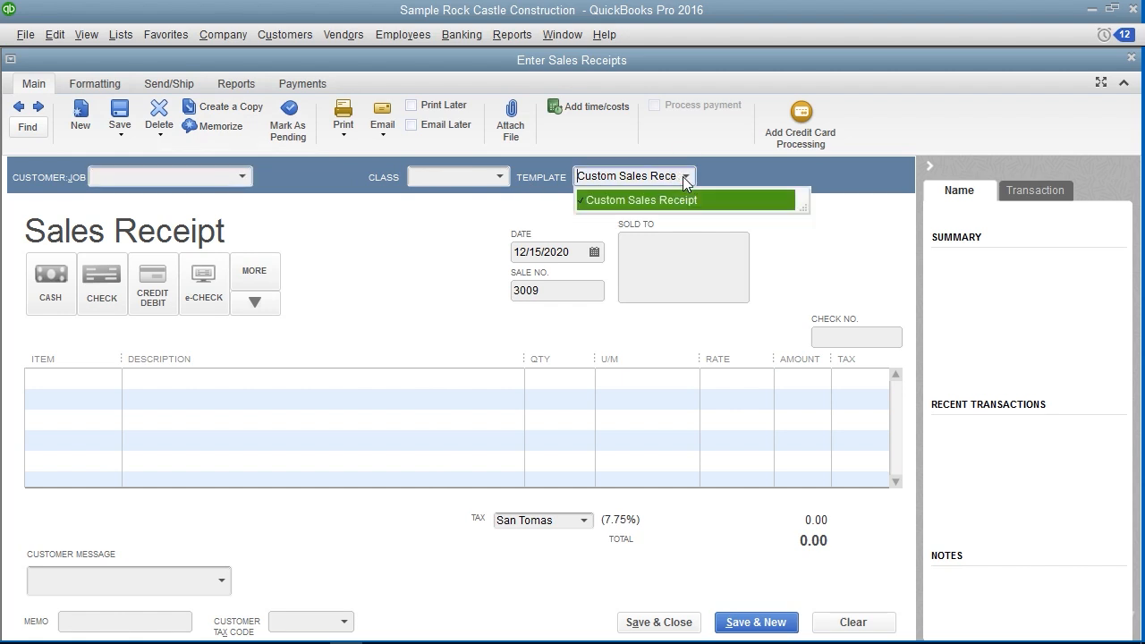
{"action": "left_click", "coordinate": [685, 178]}
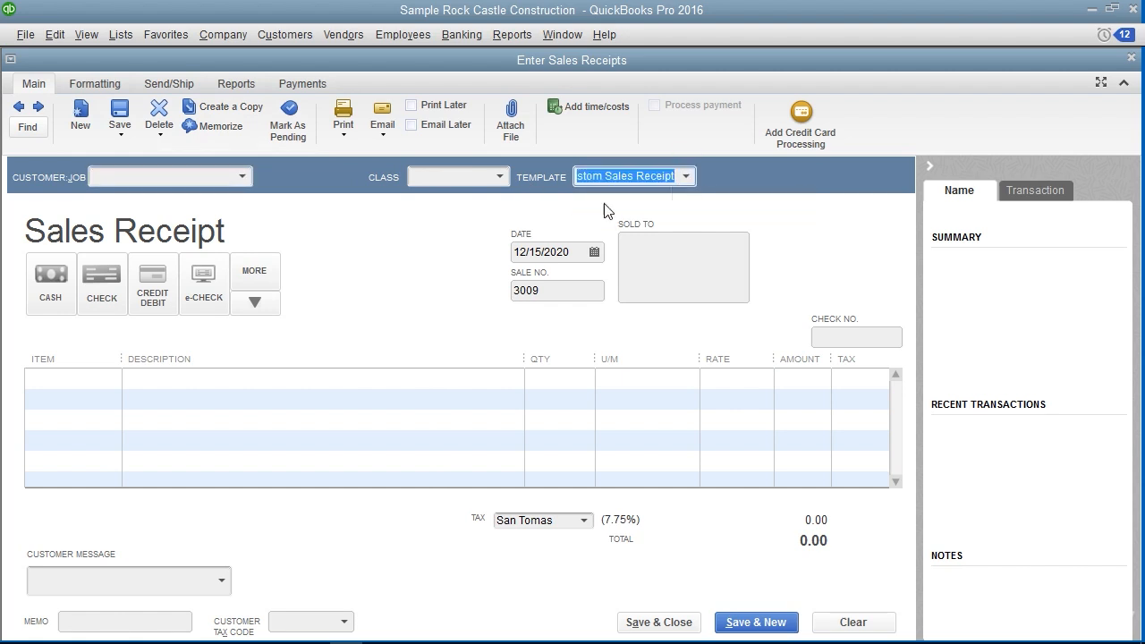
{"action": "left_click", "coordinate": [243, 178]}
{"action": "left_click", "coordinate": [170, 590]}
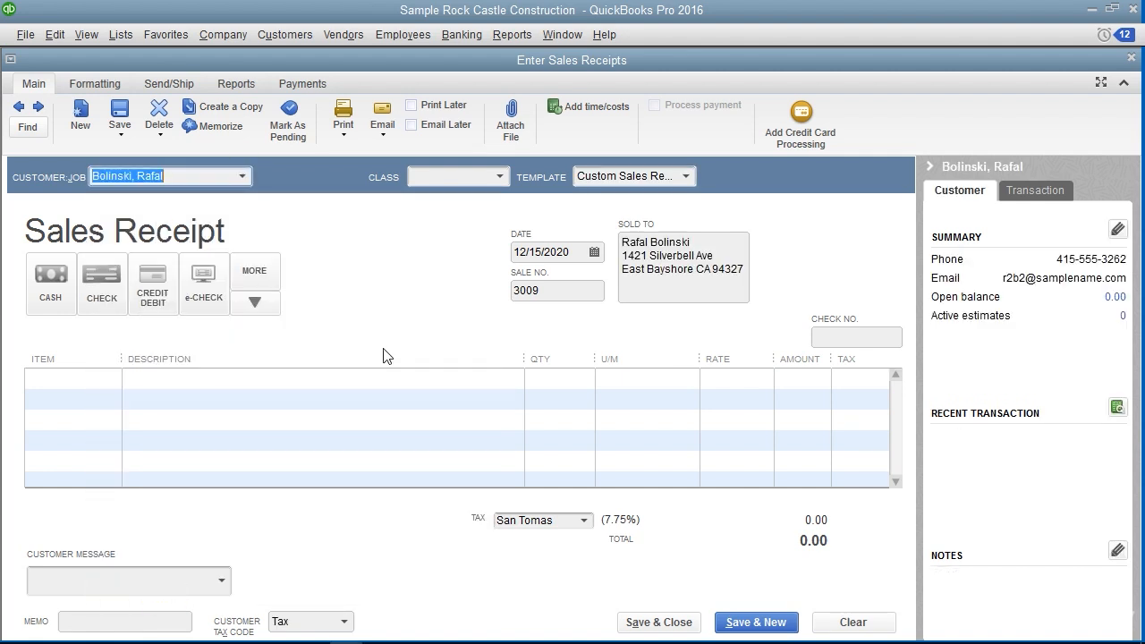
Review the sales receipt's sold-to address and tax fields, and set its date to 12/15/2020
{"action": "left_click", "coordinate": [655, 267]}
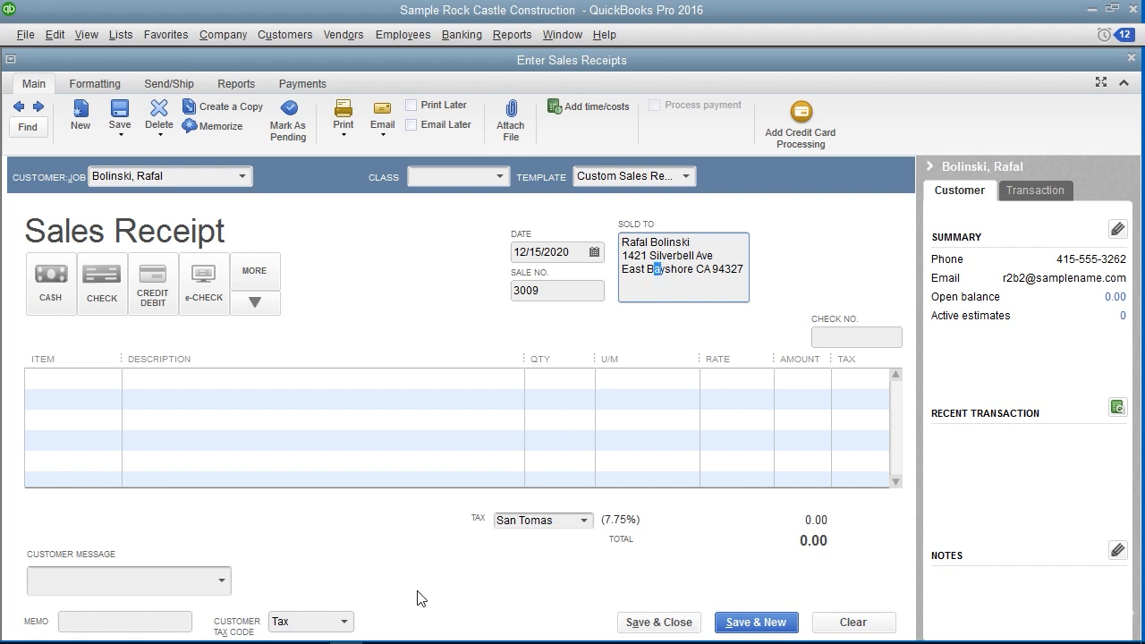
{"action": "left_click", "coordinate": [371, 617]}
{"action": "left_click", "coordinate": [457, 525]}
{"action": "left_click", "coordinate": [595, 253]}
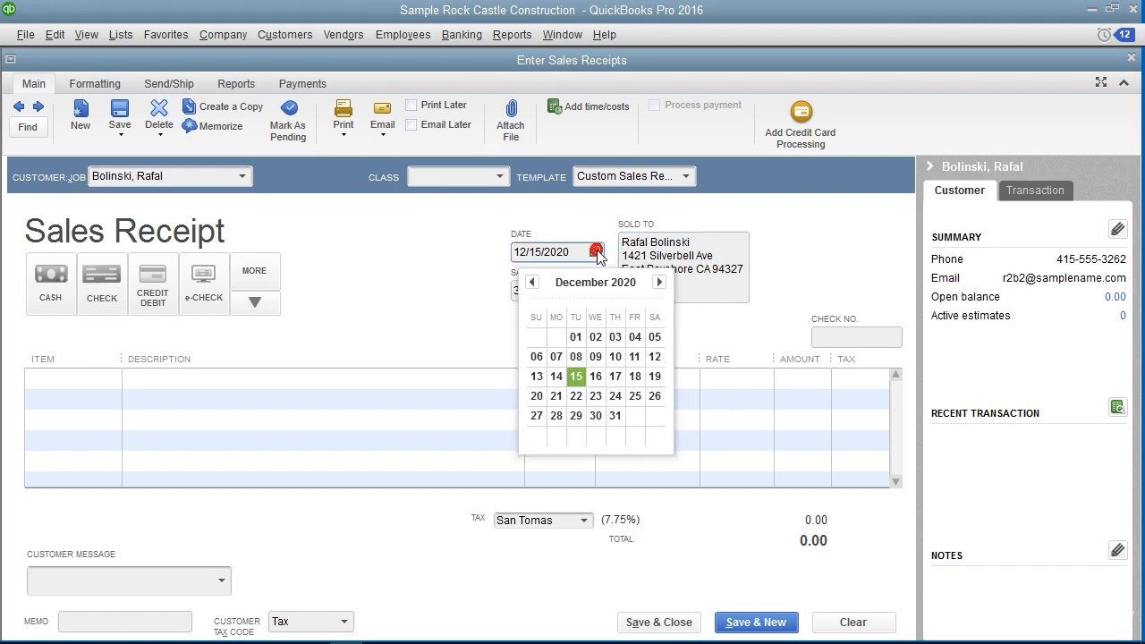
{"action": "left_click", "coordinate": [575, 376]}
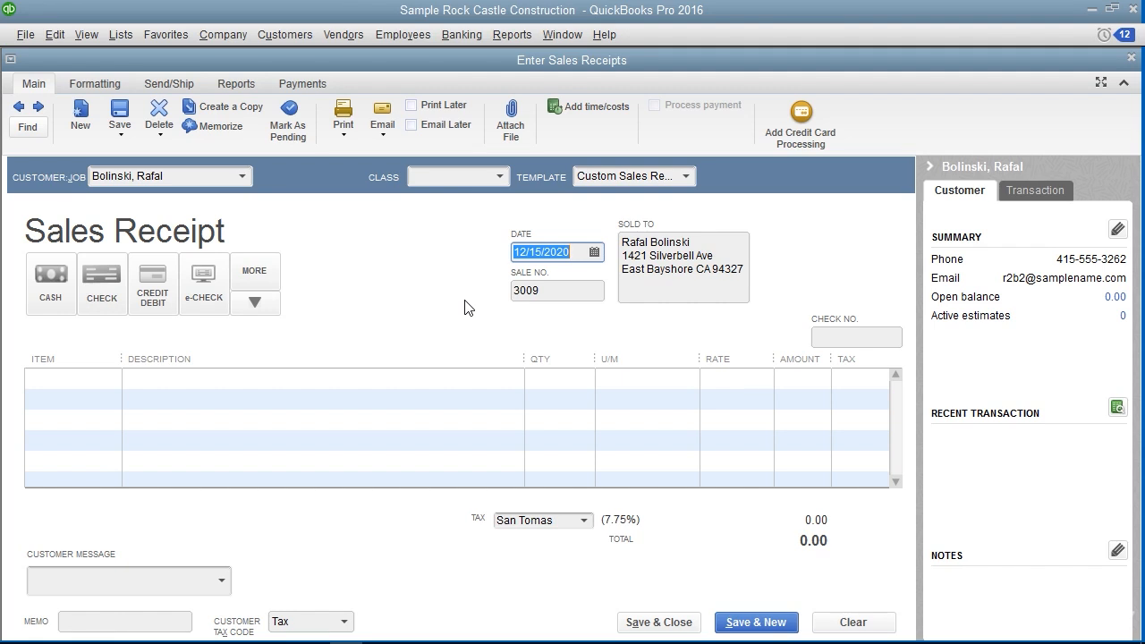
Choose Check as the payment method and view the list of additional payment methods without picking one
{"action": "left_click", "coordinate": [101, 299]}
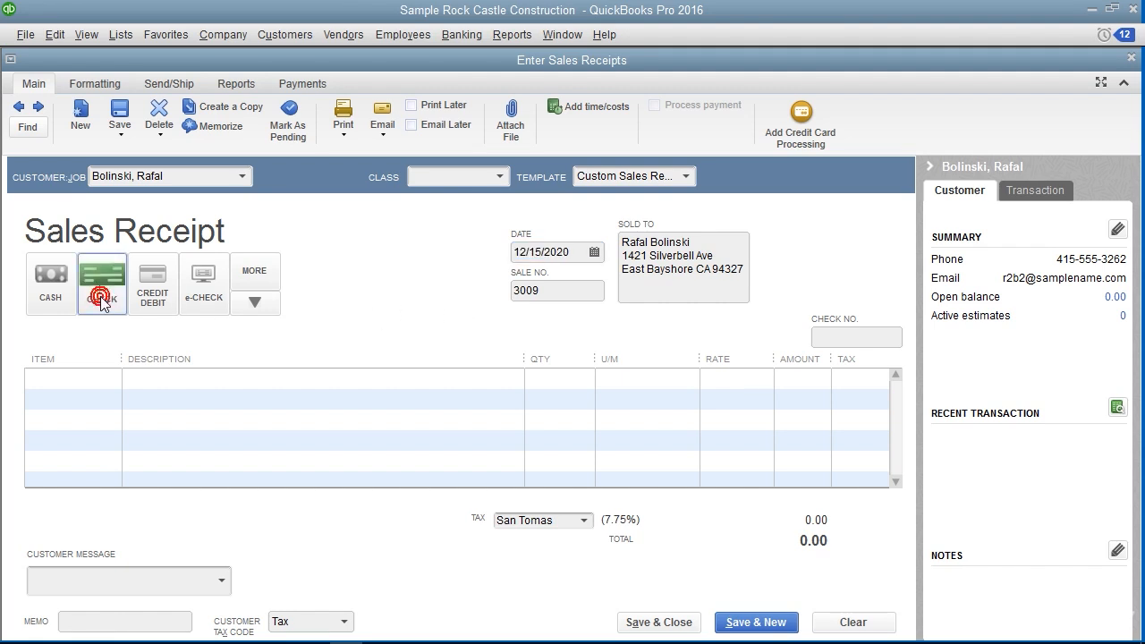
{"action": "left_click", "coordinate": [255, 304]}
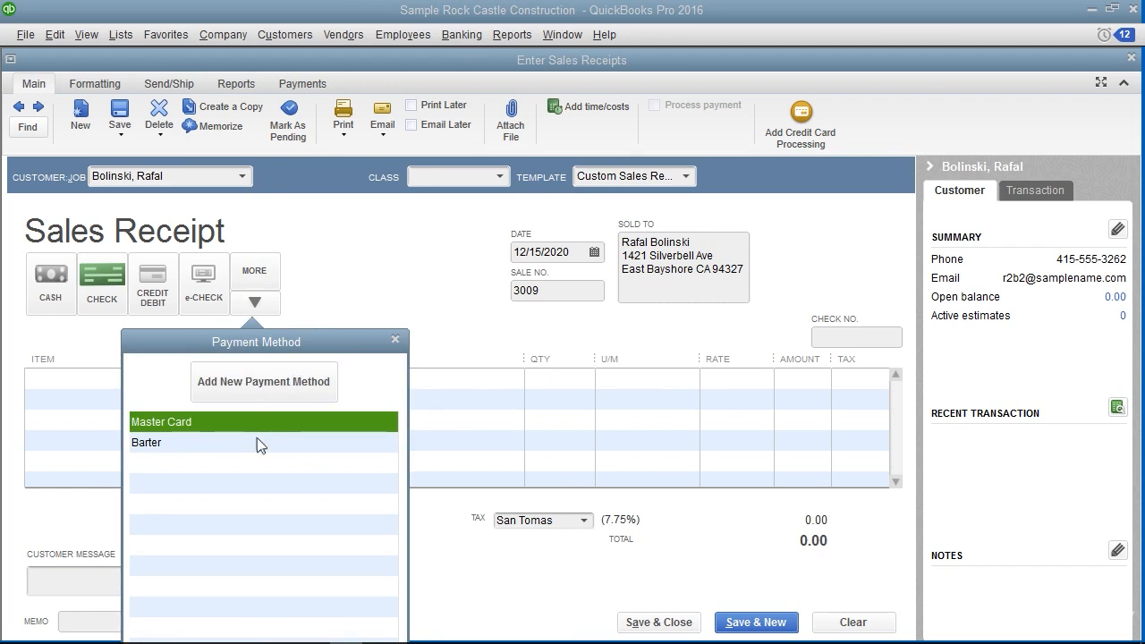
{"action": "left_click", "coordinate": [394, 339]}
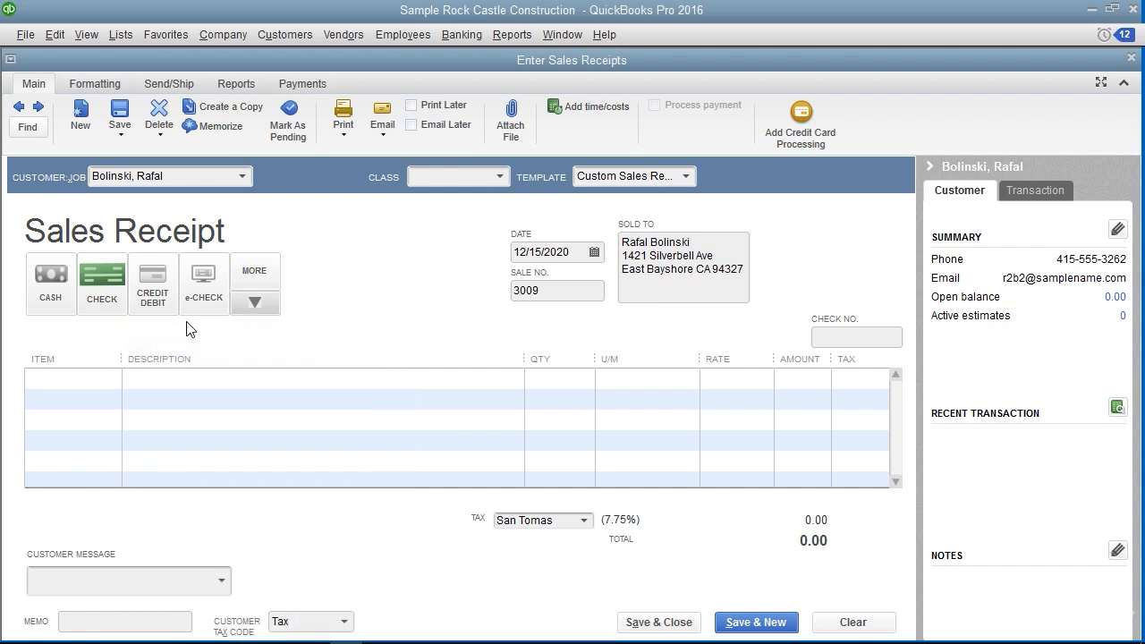
{"action": "left_click", "coordinate": [152, 300]}
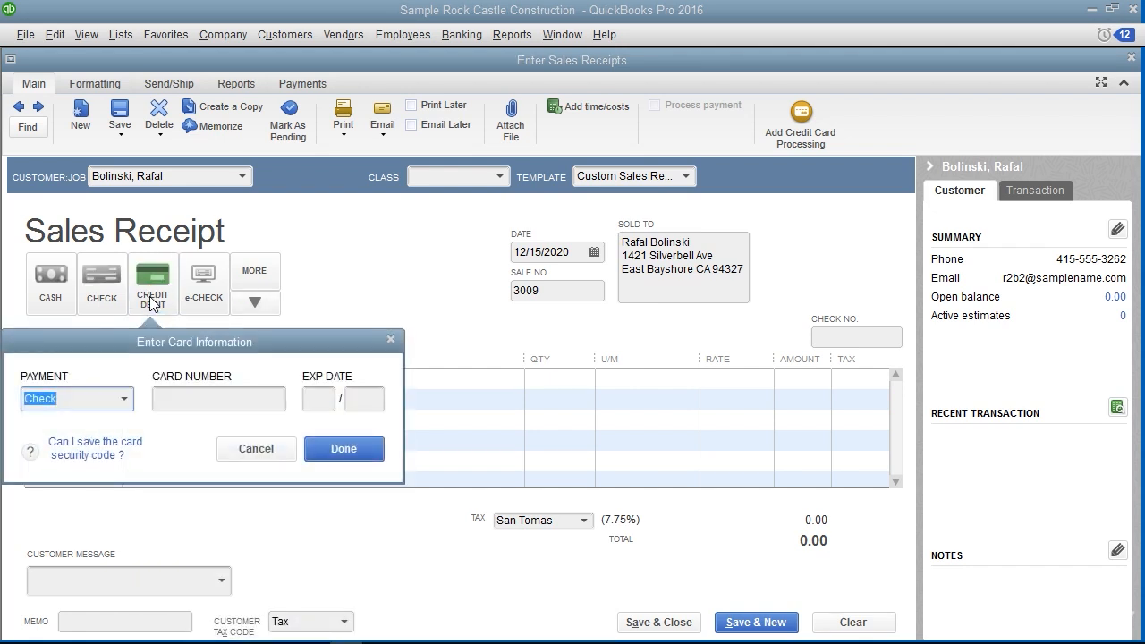
{"action": "left_click", "coordinate": [100, 397]}
{"action": "left_click", "coordinate": [322, 366]}
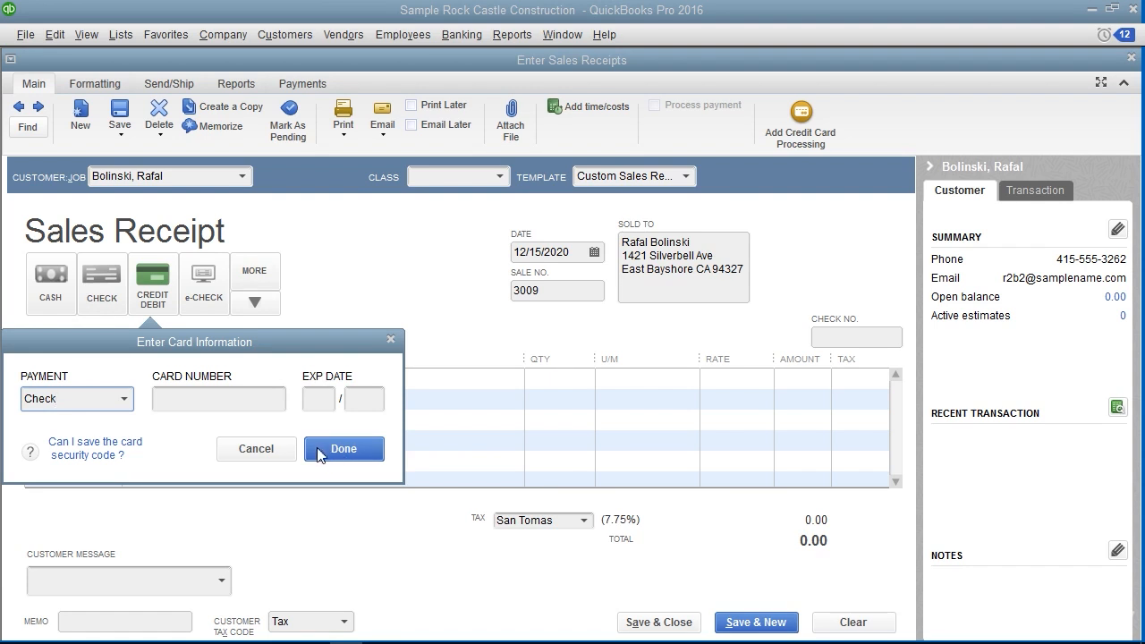
{"action": "left_click", "coordinate": [242, 450]}
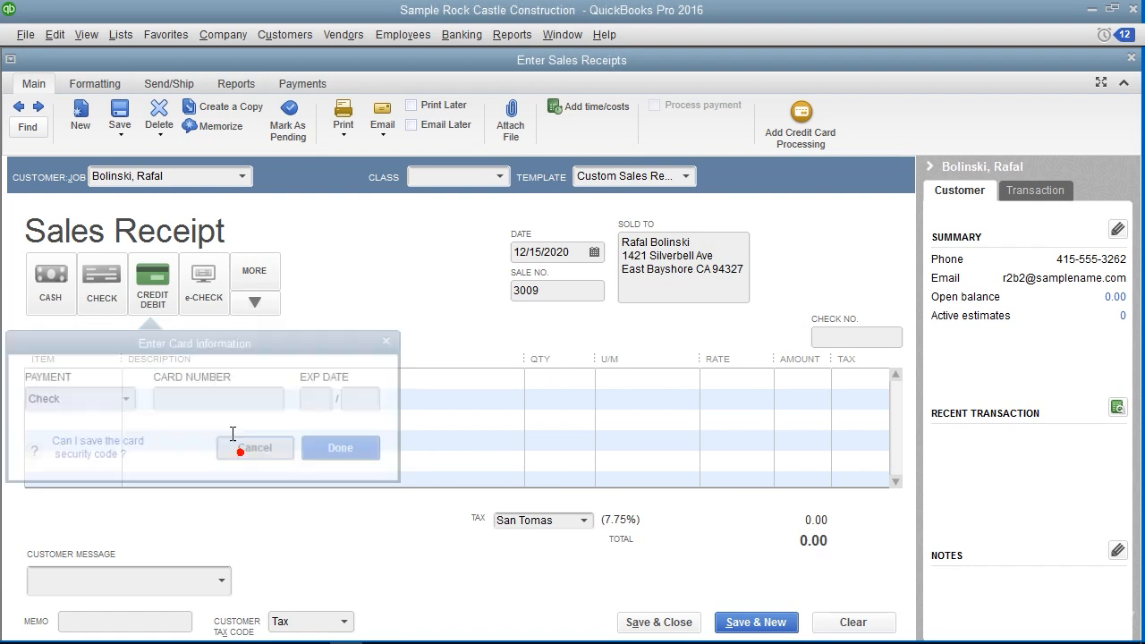
Select payment by check for the sales receipt and enter check number 9876
{"action": "left_click", "coordinate": [110, 307]}
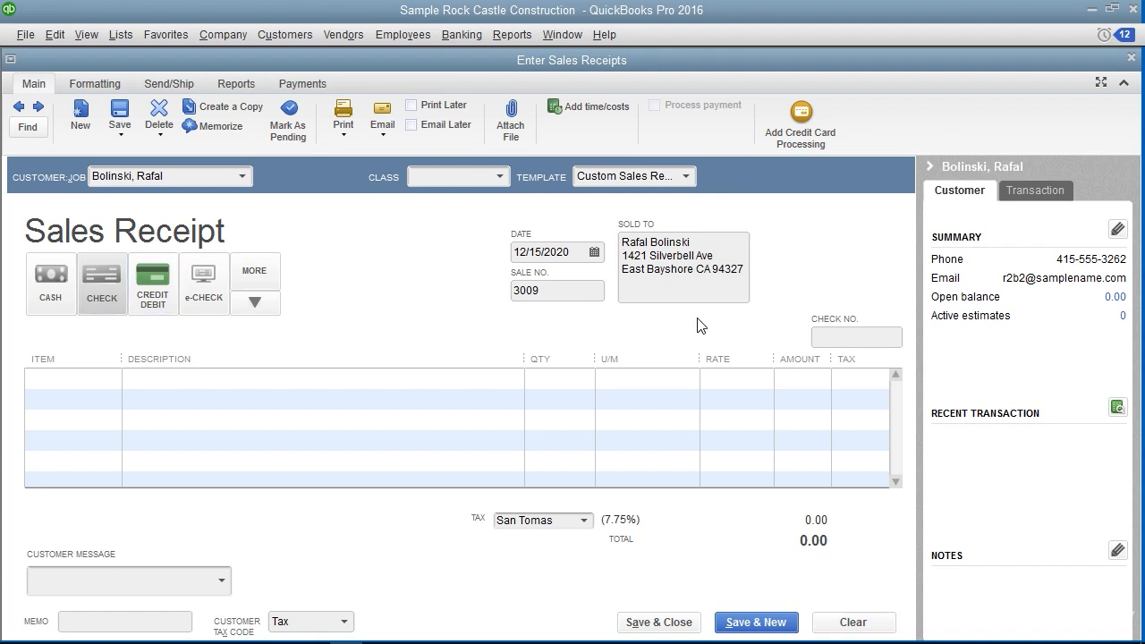
{"action": "left_click", "coordinate": [828, 336]}
{"action": "type", "text": "9876"}
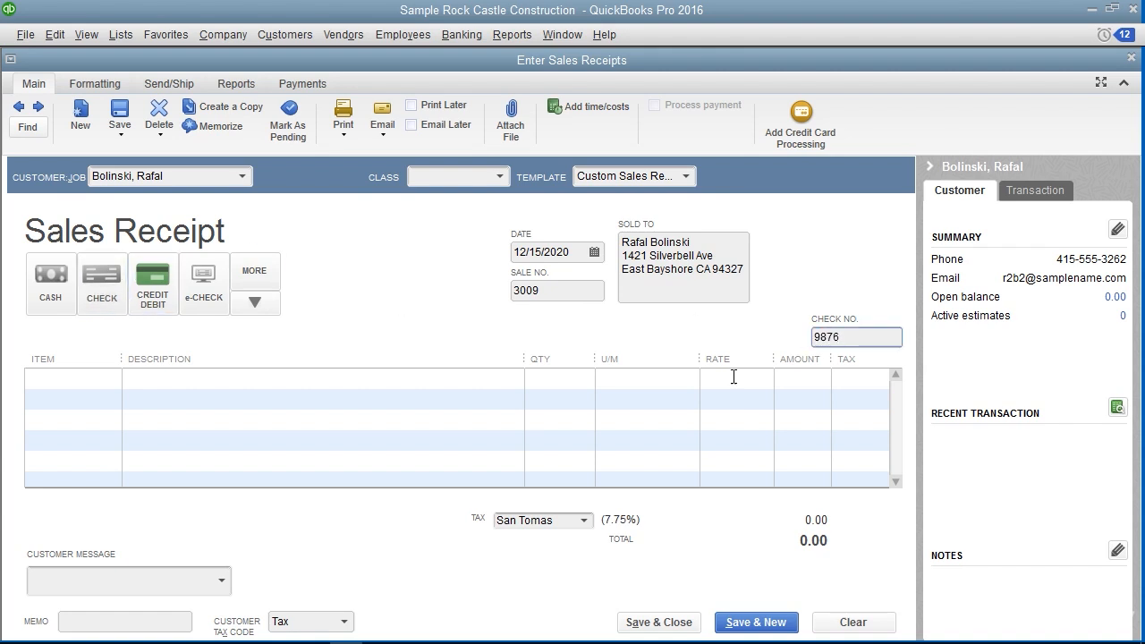
Add an Appliance line to the sales receipt described as Kitchen Mixer, quantity 1 at a rate of 350.00
{"action": "left_click", "coordinate": [101, 385]}
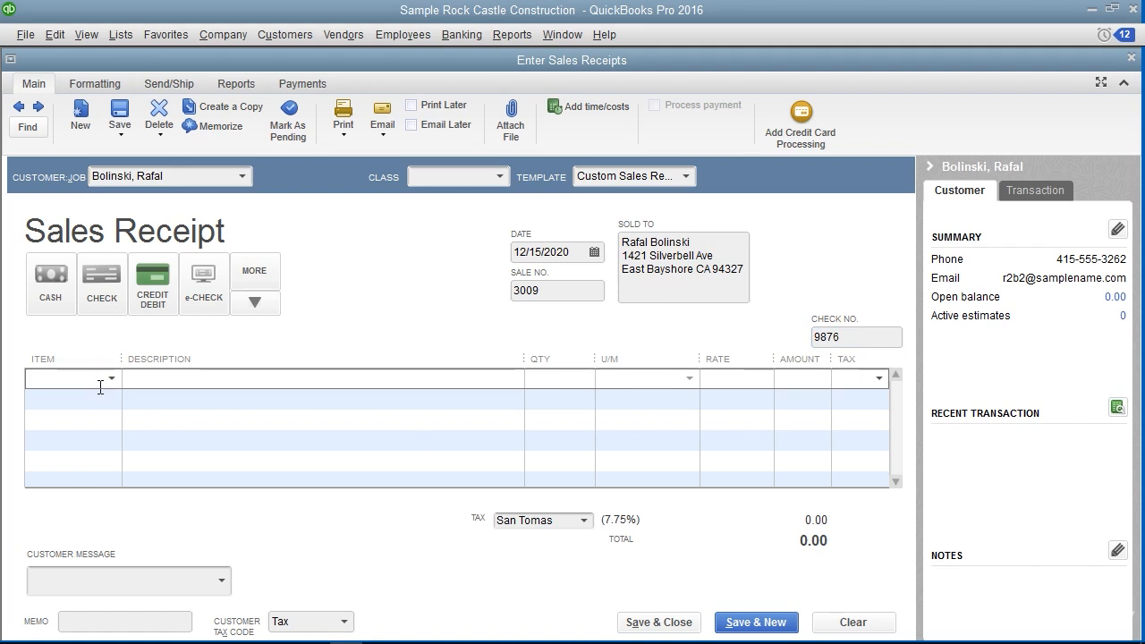
{"action": "left_click", "coordinate": [112, 378]}
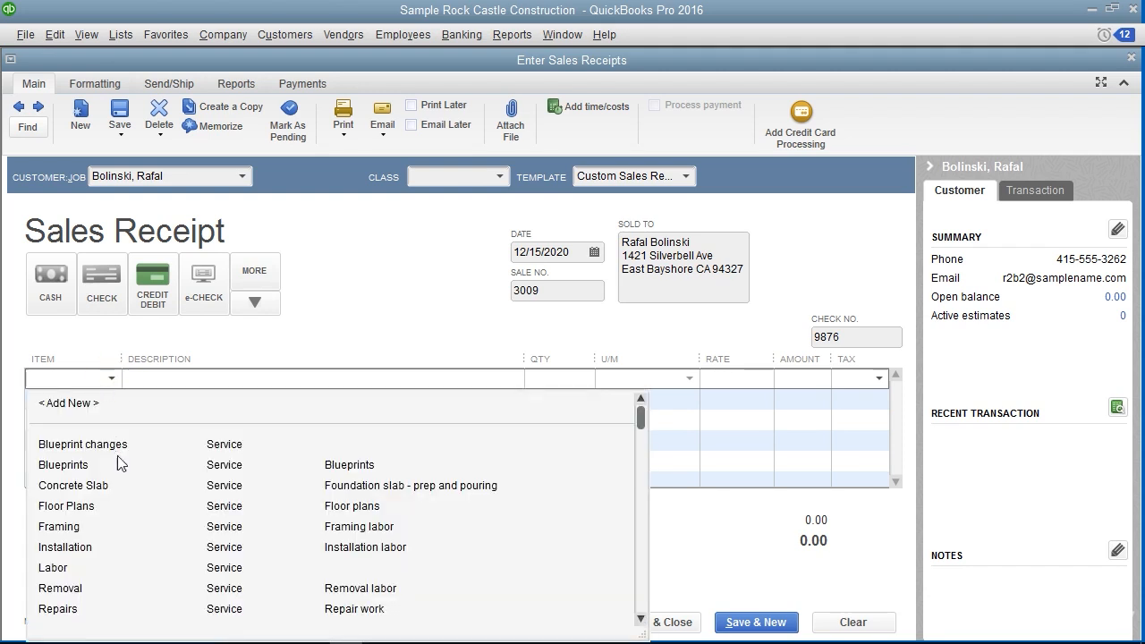
{"action": "left_click", "coordinate": [84, 446]}
{"action": "left_click", "coordinate": [204, 379]}
{"action": "type", "text": "Kitchen Mixer"}
{"action": "key", "text": "Tab"}
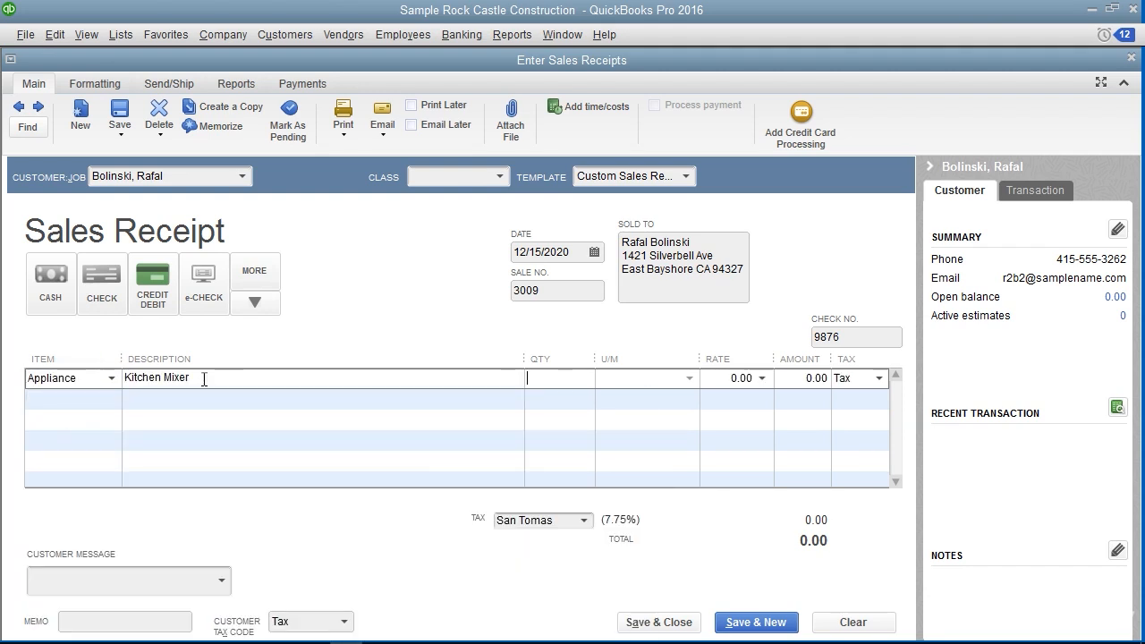
{"action": "type", "text": "1"}
{"action": "key", "text": "Tab"}
{"action": "type", "text": "350.00"}
{"action": "key", "text": "Tab"}
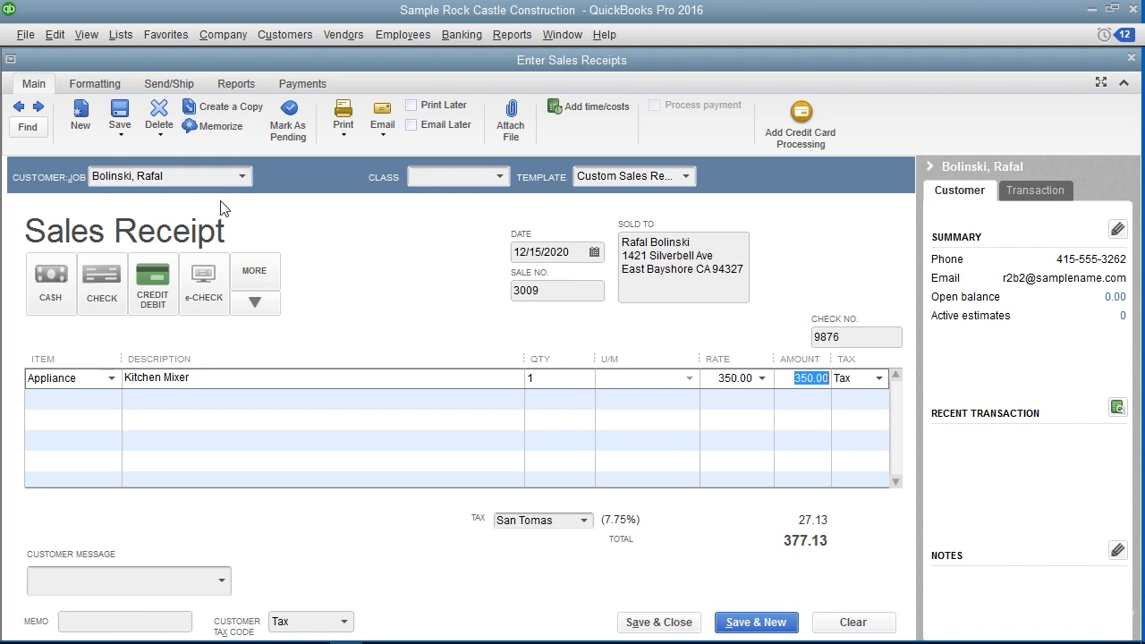
Mark the sales receipt for printing later, then save and close it
{"action": "left_click", "coordinate": [413, 110]}
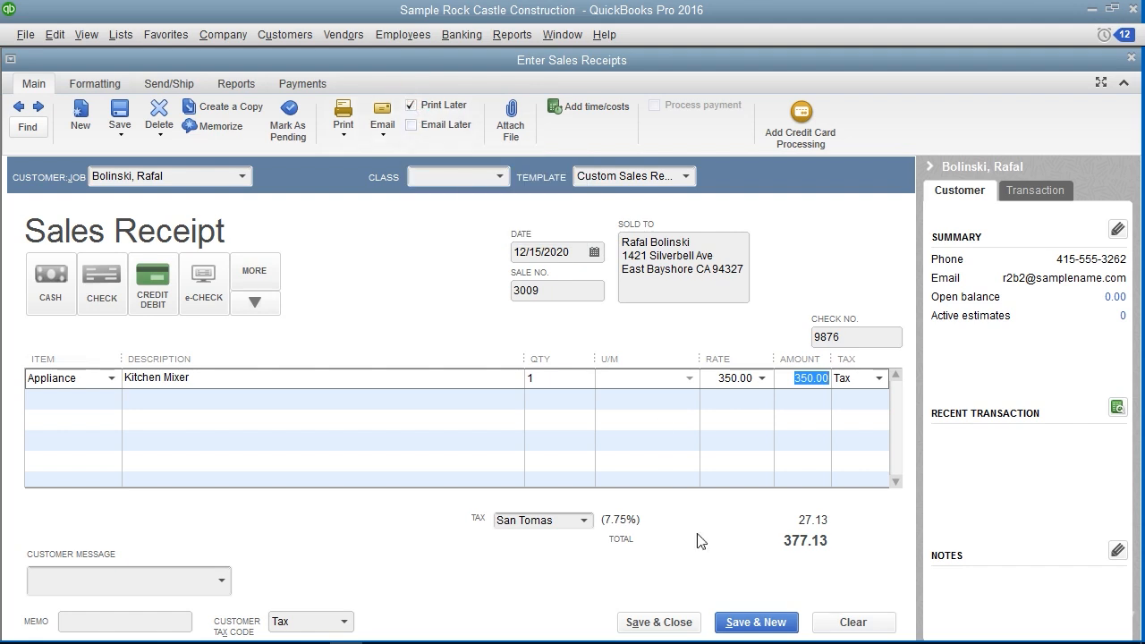
{"action": "left_click", "coordinate": [684, 626]}
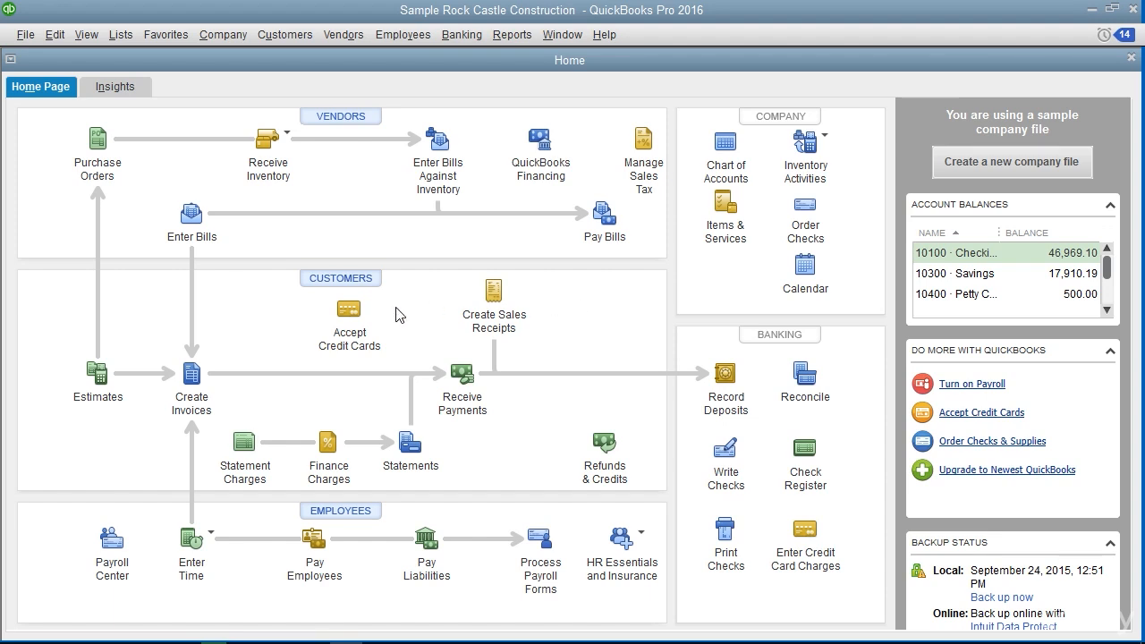
From the invoice form, find all invoices for the customer who owns the Family Room and Garage Repair jobs
{"action": "left_click", "coordinate": [185, 403]}
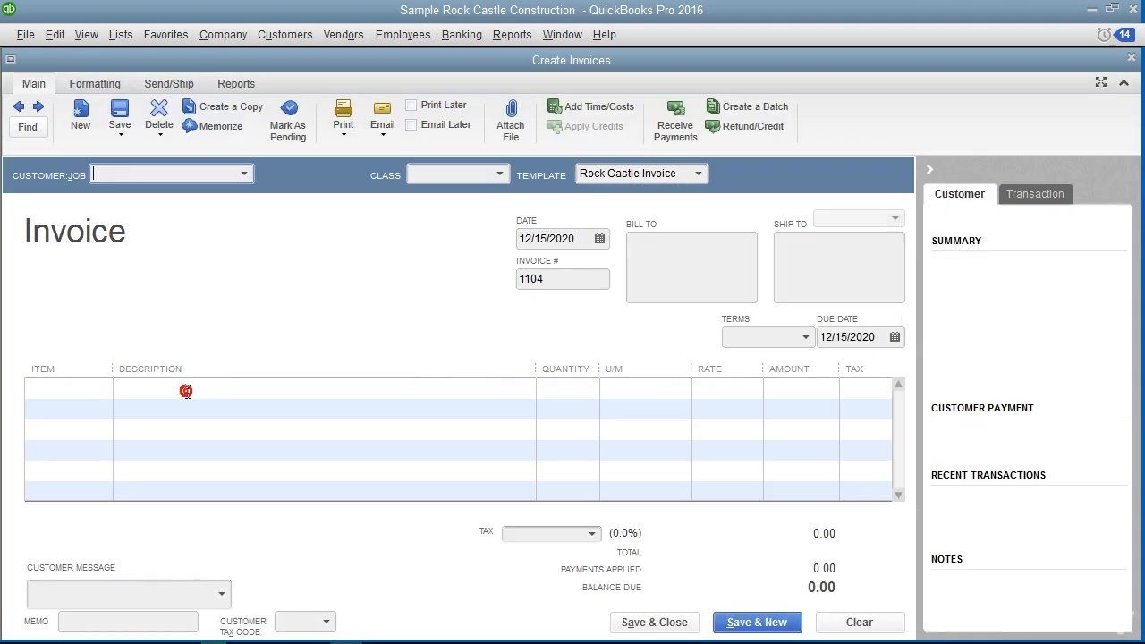
{"action": "left_click", "coordinate": [56, 34]}
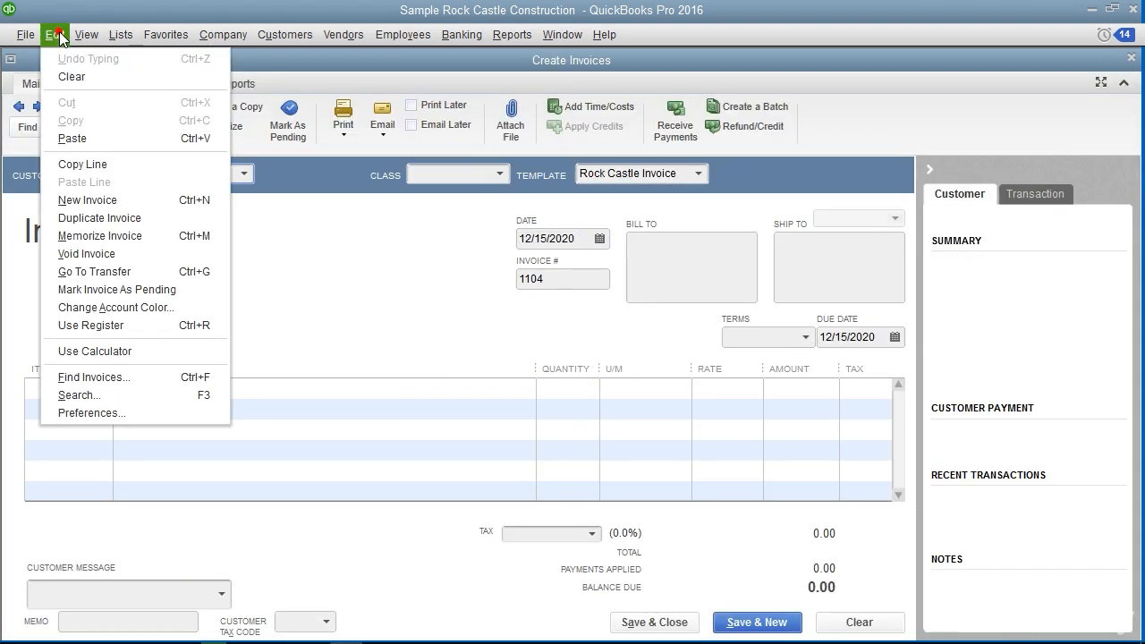
{"action": "left_click", "coordinate": [109, 379]}
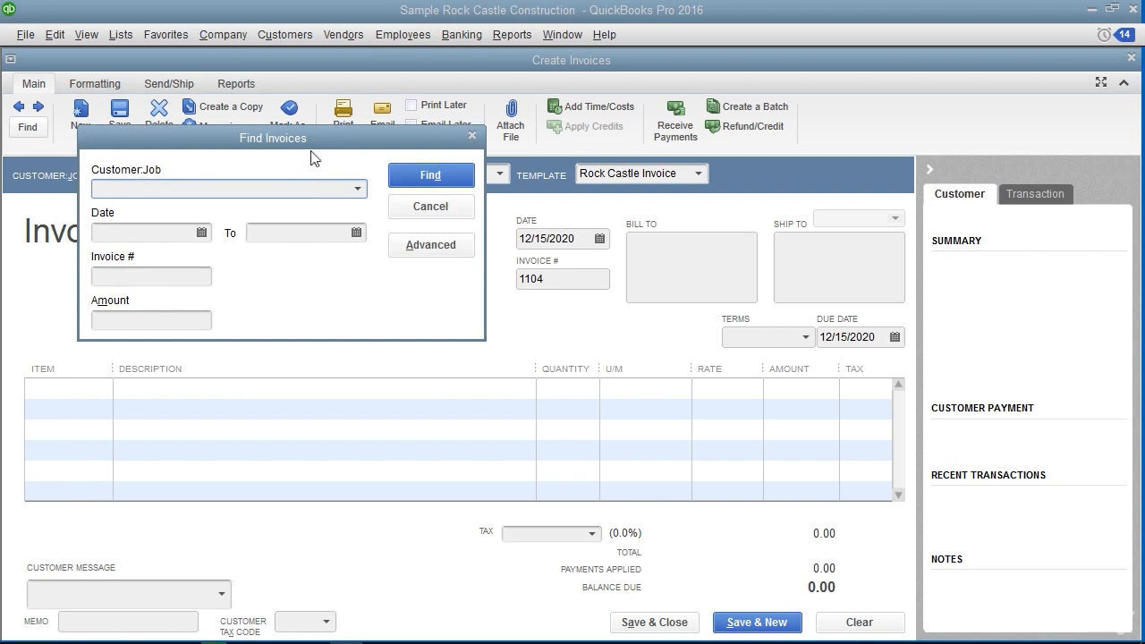
{"action": "left_click", "coordinate": [436, 207]}
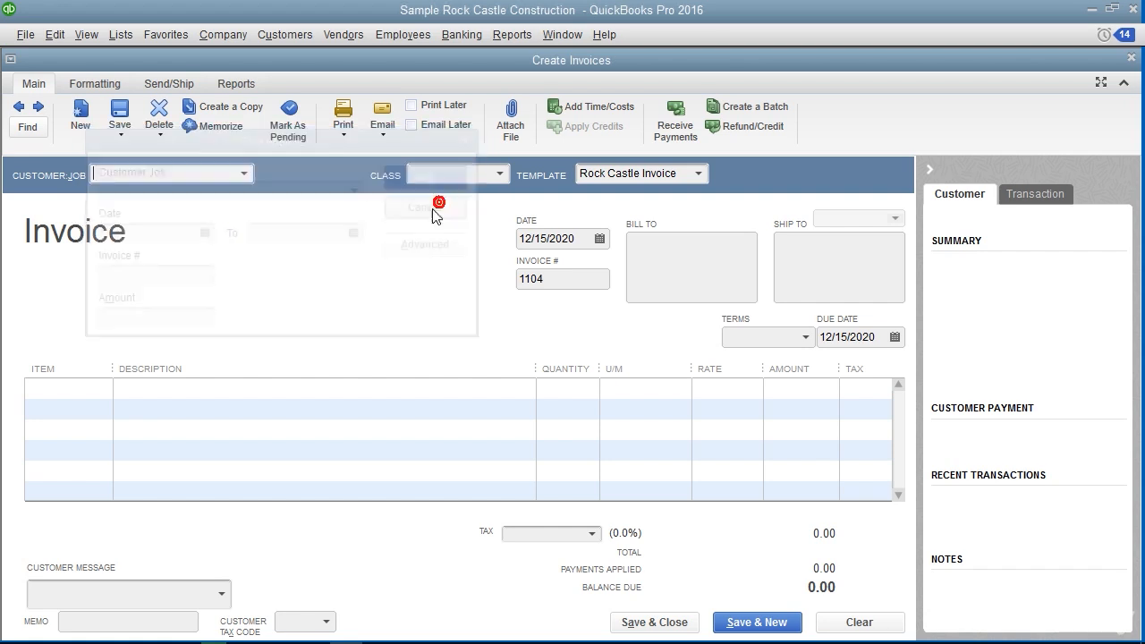
{"action": "left_click", "coordinate": [30, 127]}
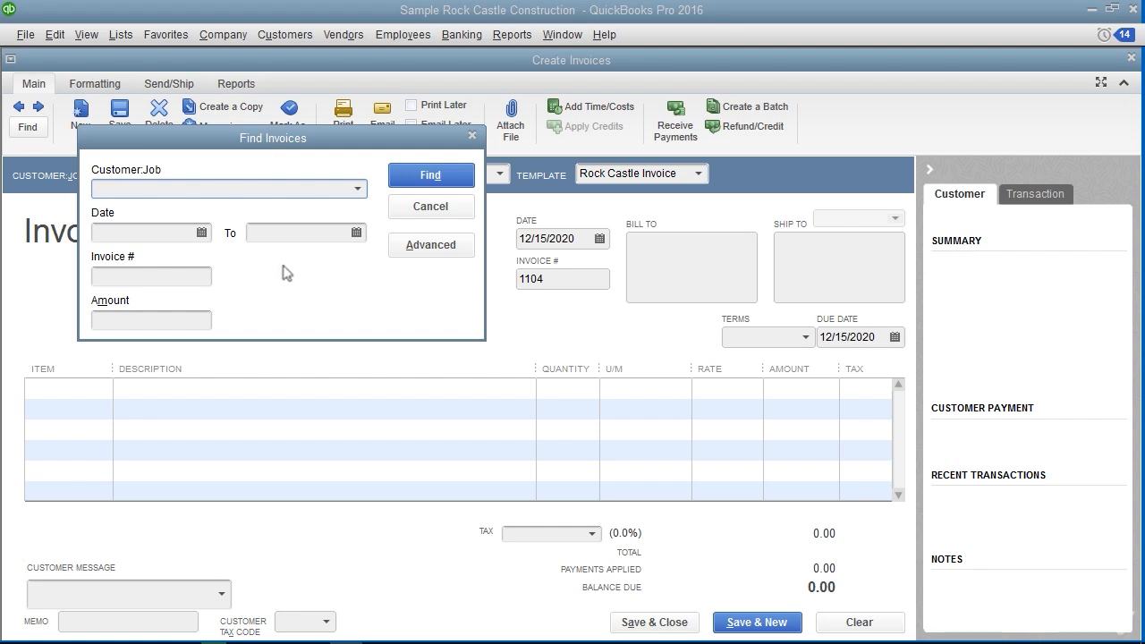
{"action": "left_click", "coordinate": [357, 188]}
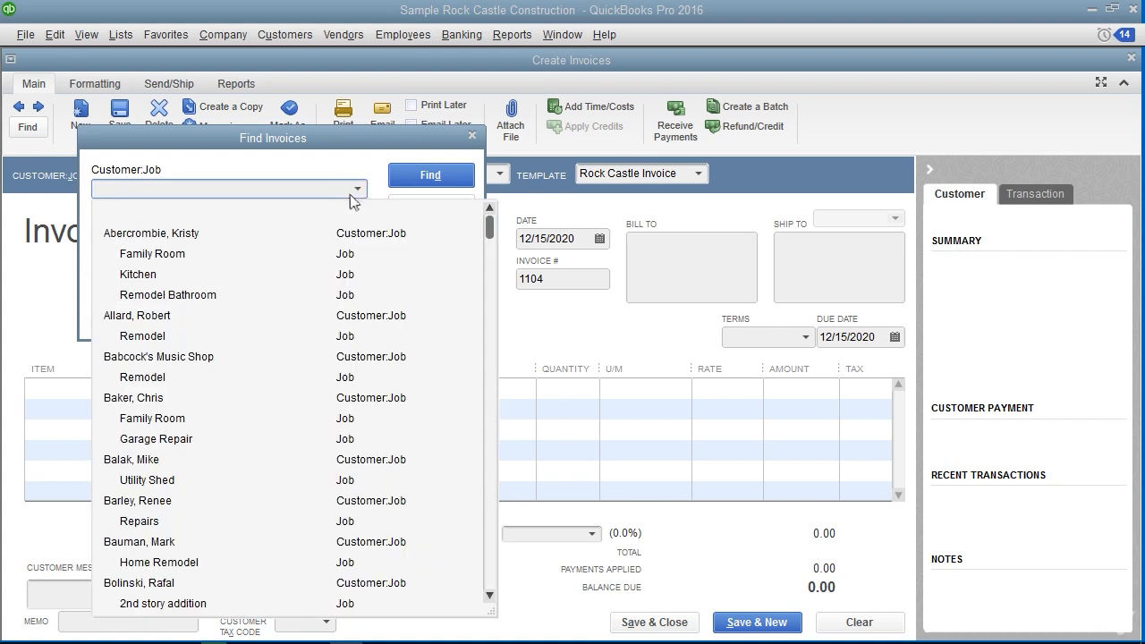
{"action": "left_click", "coordinate": [150, 402]}
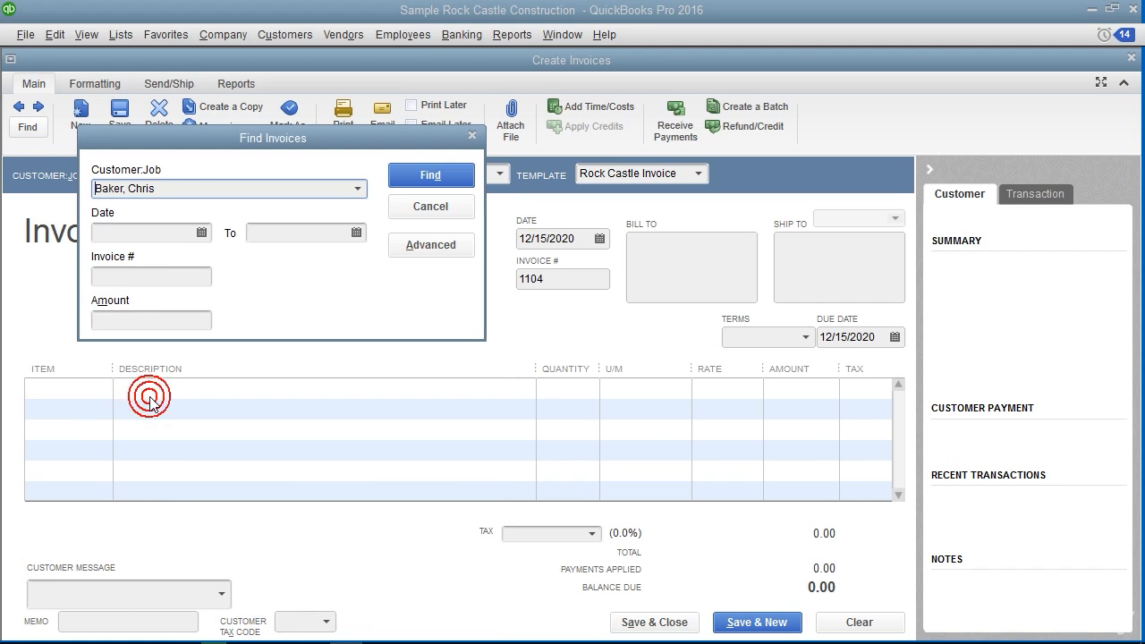
{"action": "left_click", "coordinate": [421, 176]}
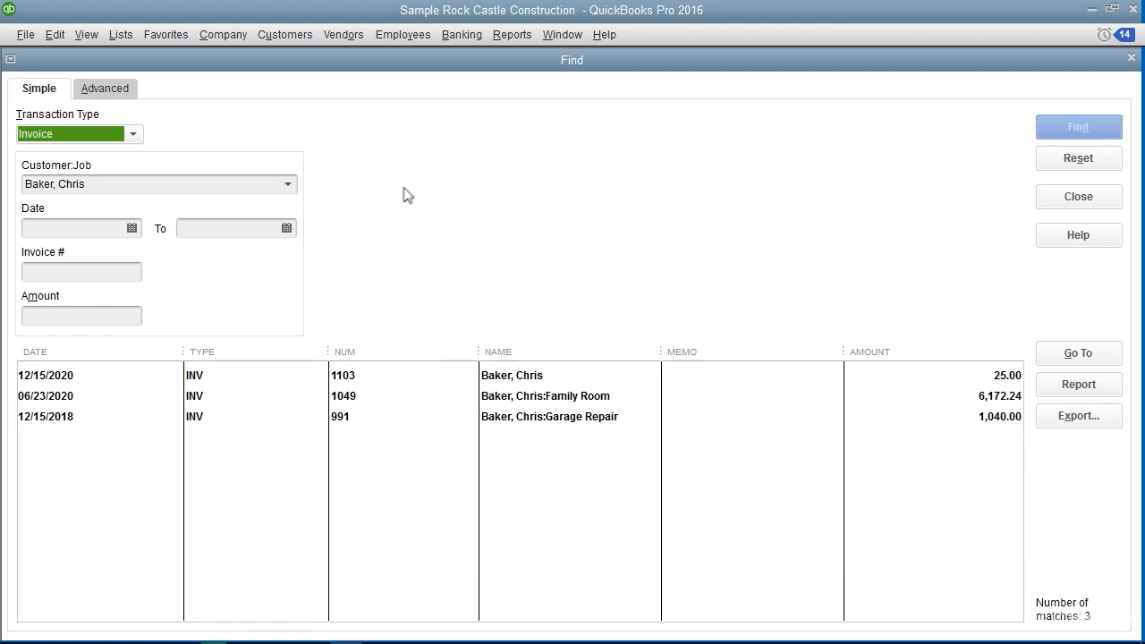
Open the customer's 25.00 invoice dated 12/15/2020 from the search results and preview its printout
{"action": "left_click", "coordinate": [124, 387]}
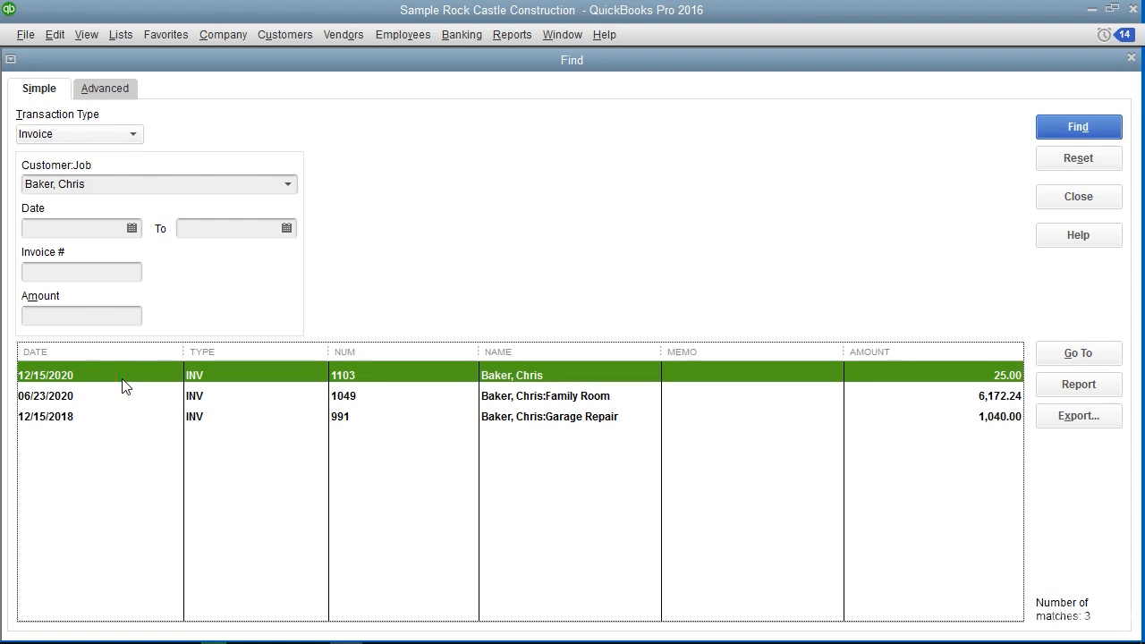
{"action": "double_click", "coordinate": [124, 387]}
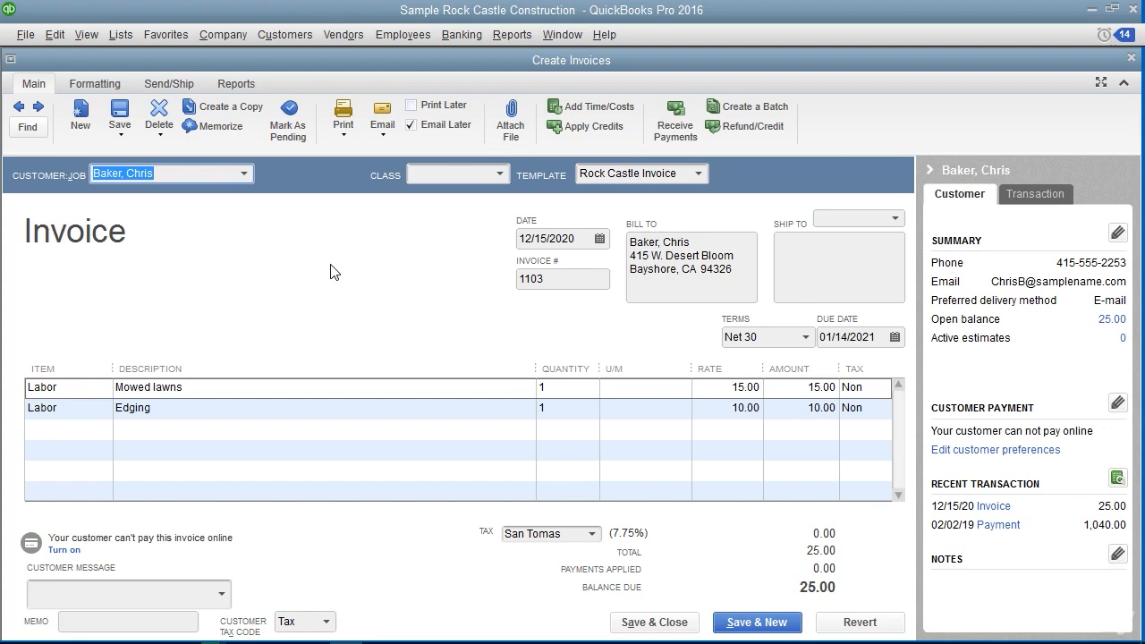
{"action": "left_click", "coordinate": [344, 137]}
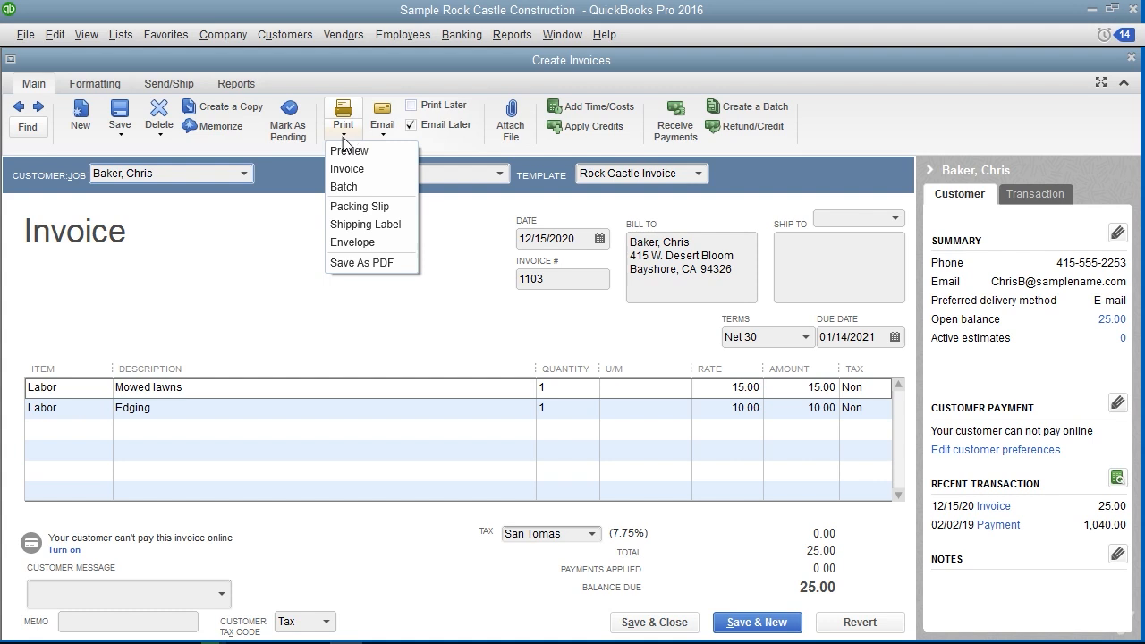
{"action": "left_click", "coordinate": [345, 152]}
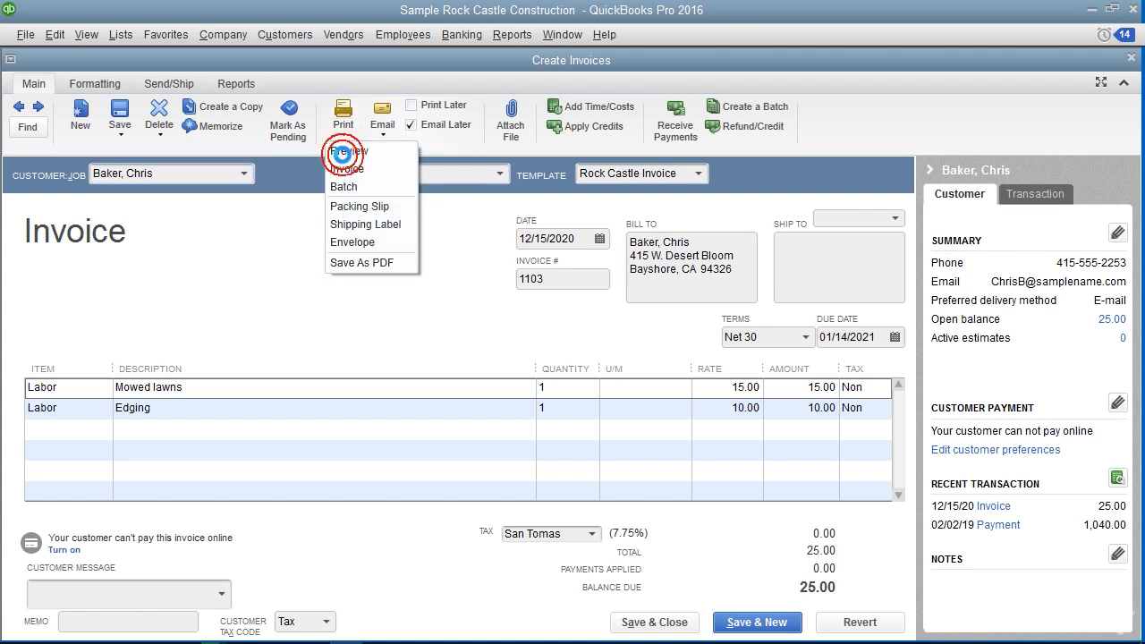
{"action": "left_click", "coordinate": [93, 217]}
{"action": "left_click", "coordinate": [92, 218]}
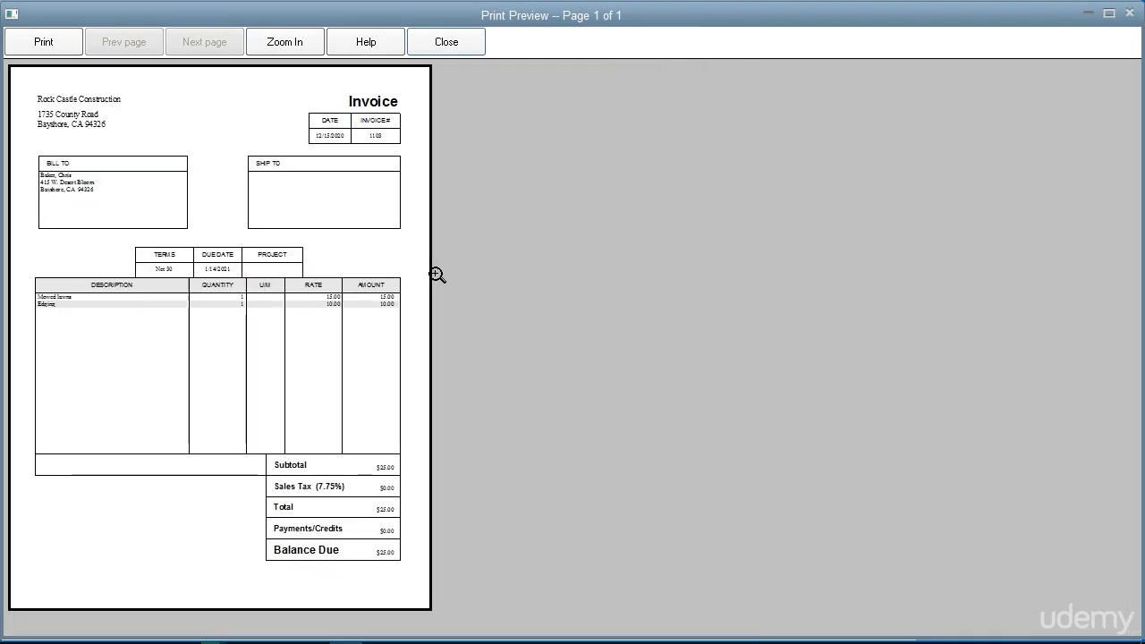
Close the print preview and open the print settings for the displayed invoice
{"action": "key", "text": "Escape"}
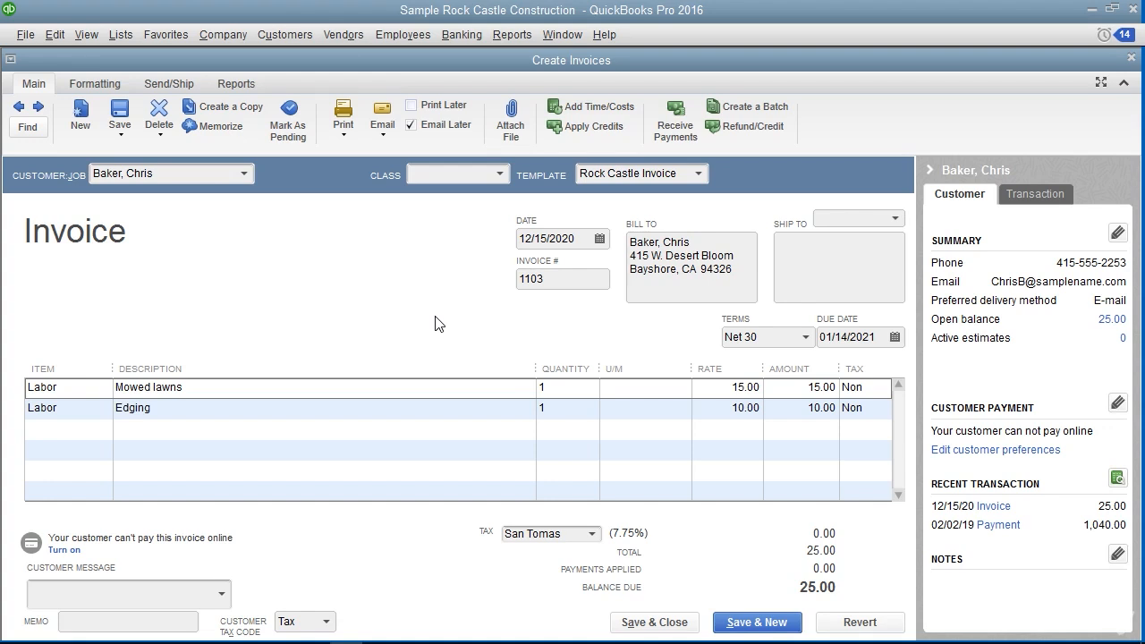
{"action": "left_click", "coordinate": [344, 119]}
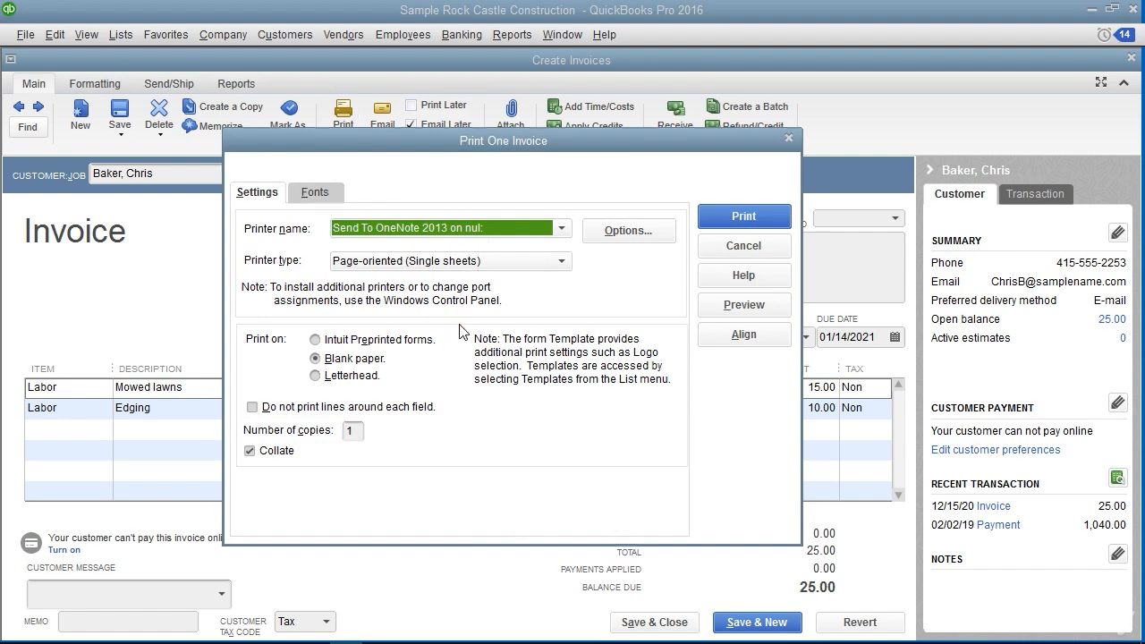
{"action": "left_click", "coordinate": [694, 196]}
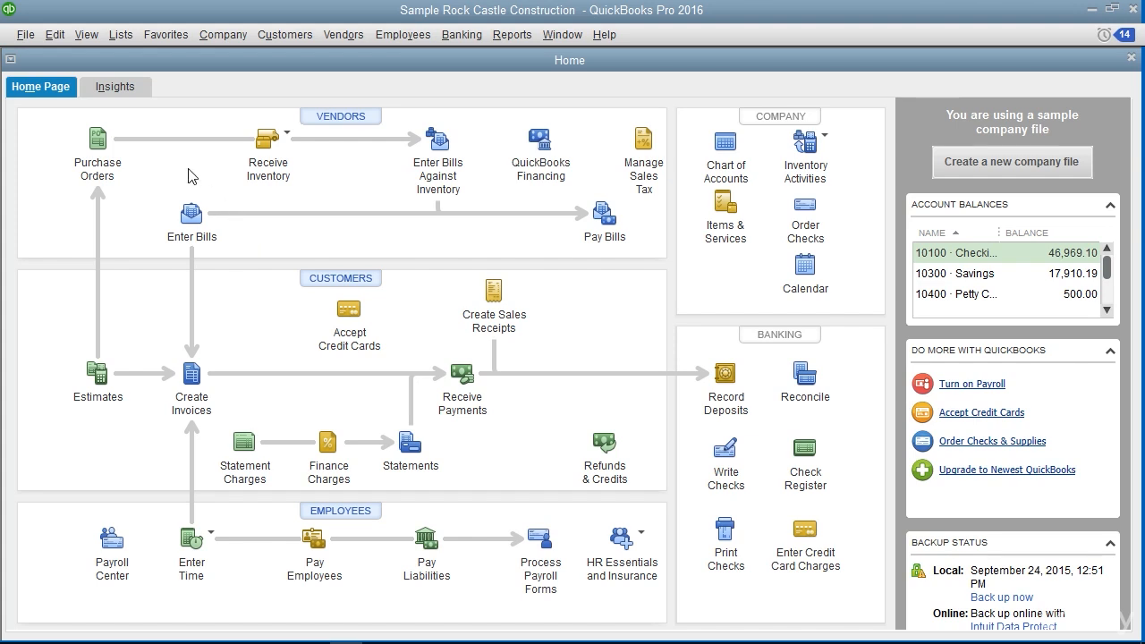
Create a new price level named 25% Off Sale Price
{"action": "left_click", "coordinate": [126, 35]}
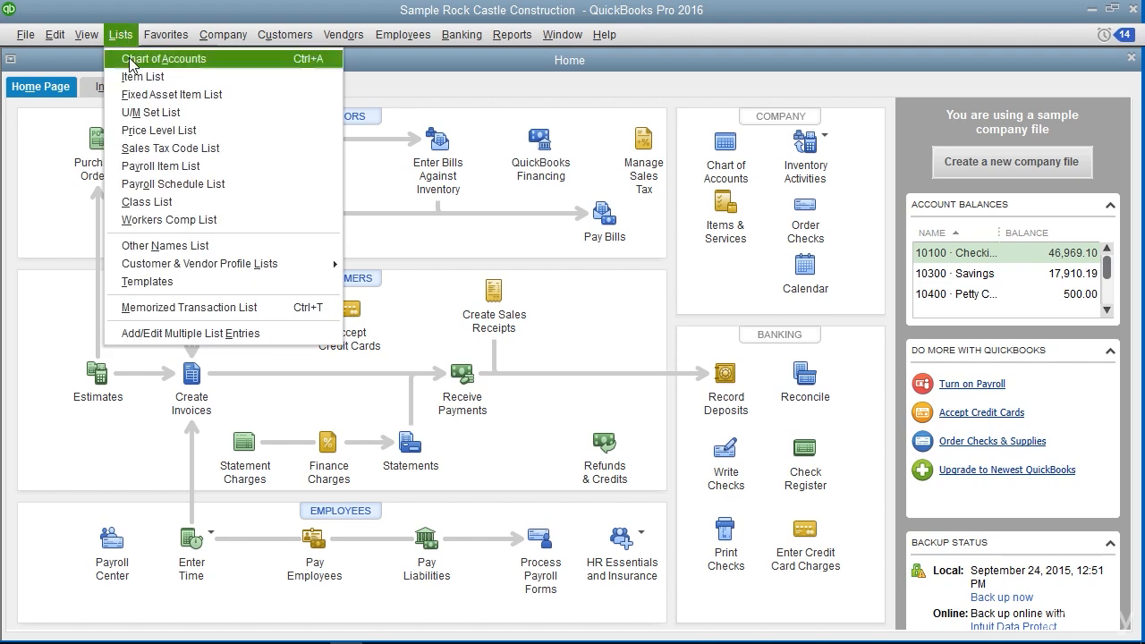
{"action": "left_click", "coordinate": [142, 135]}
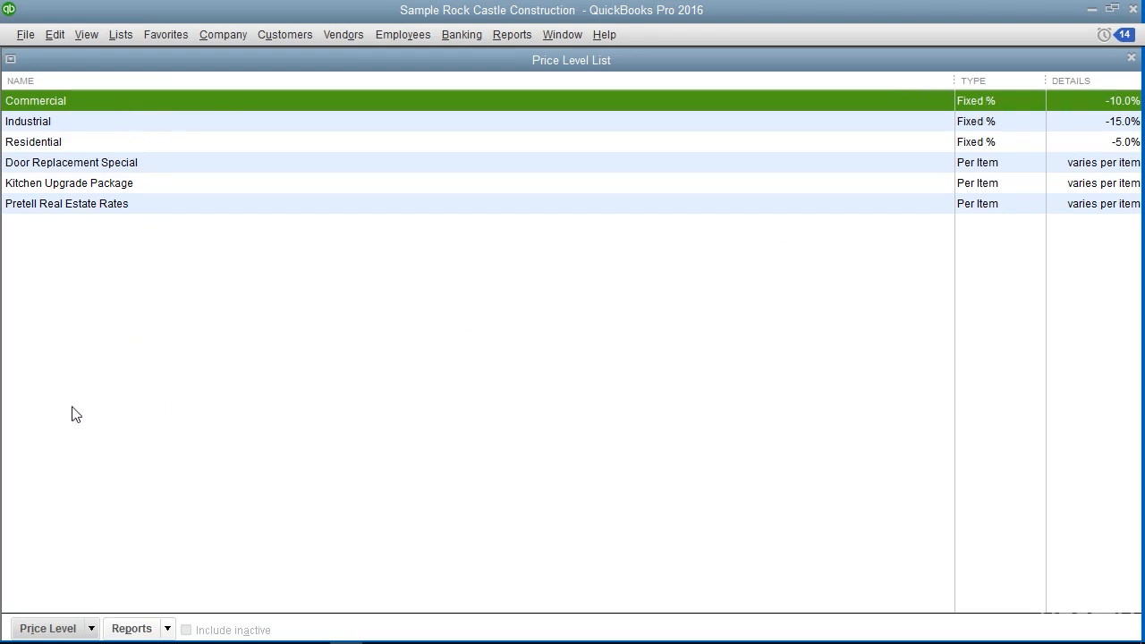
{"action": "left_click", "coordinate": [43, 629]}
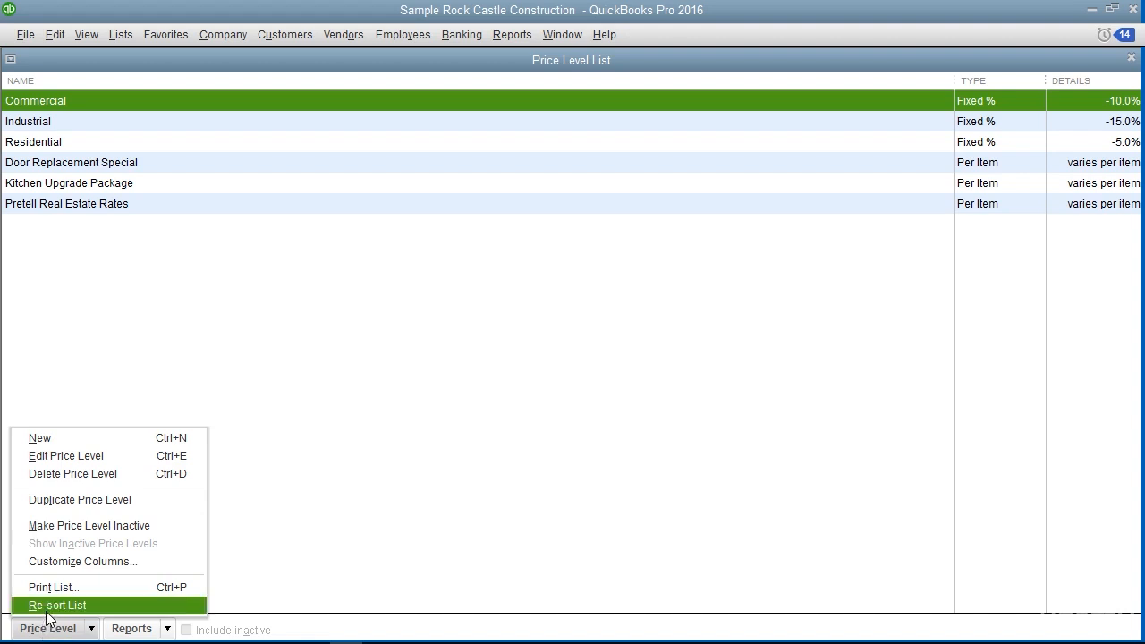
{"action": "left_click", "coordinate": [98, 449]}
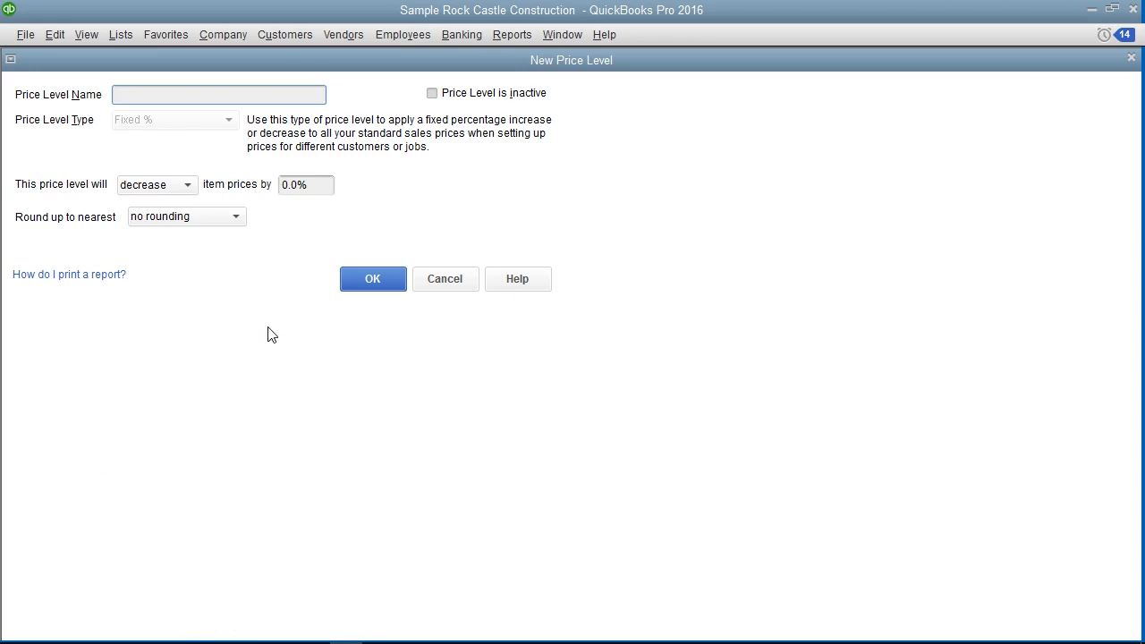
{"action": "left_click", "coordinate": [179, 96]}
{"action": "type", "text": "25% Off Sale Price"}
Set the price level to decrease item prices by 25% with no rounding, and save it
{"action": "left_click", "coordinate": [94, 184]}
{"action": "left_click", "coordinate": [182, 186]}
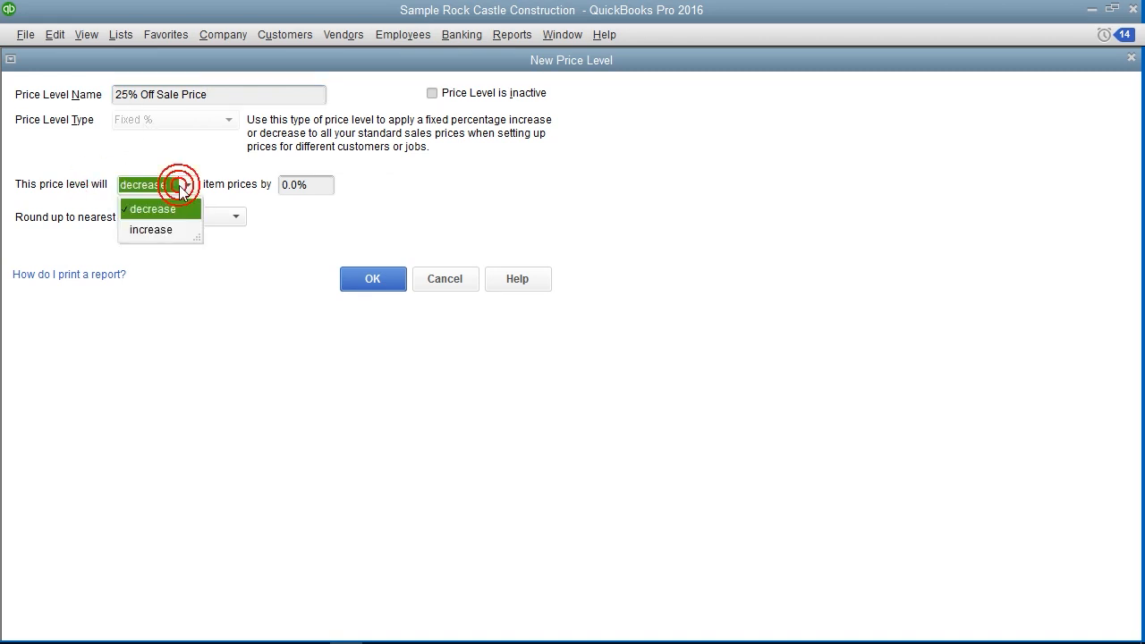
{"action": "left_click", "coordinate": [160, 211]}
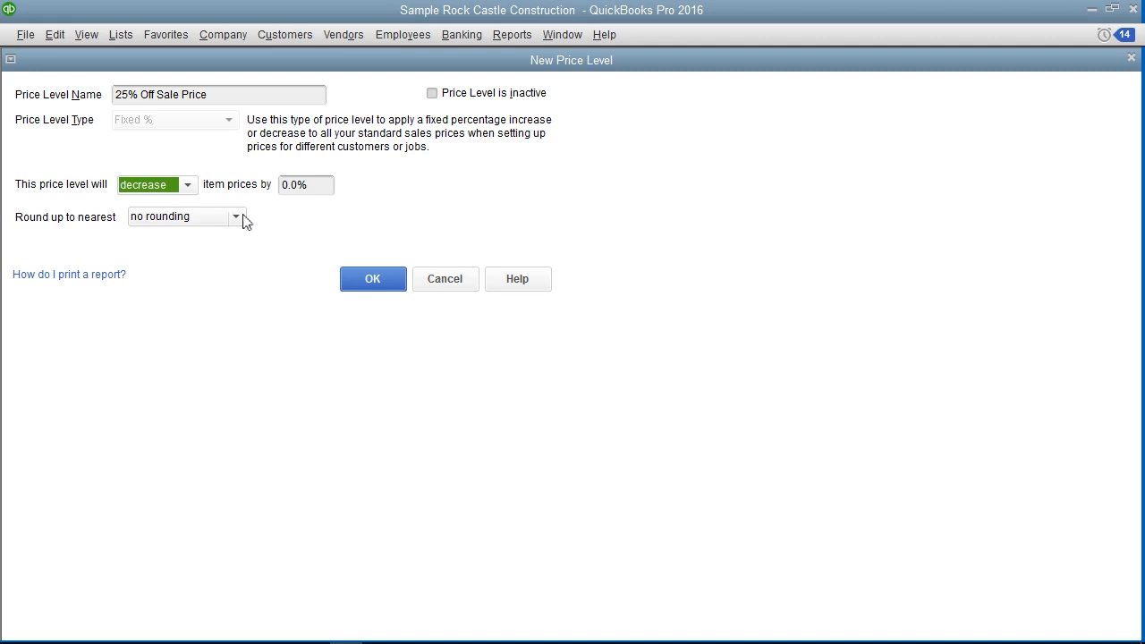
{"action": "left_click", "coordinate": [307, 186]}
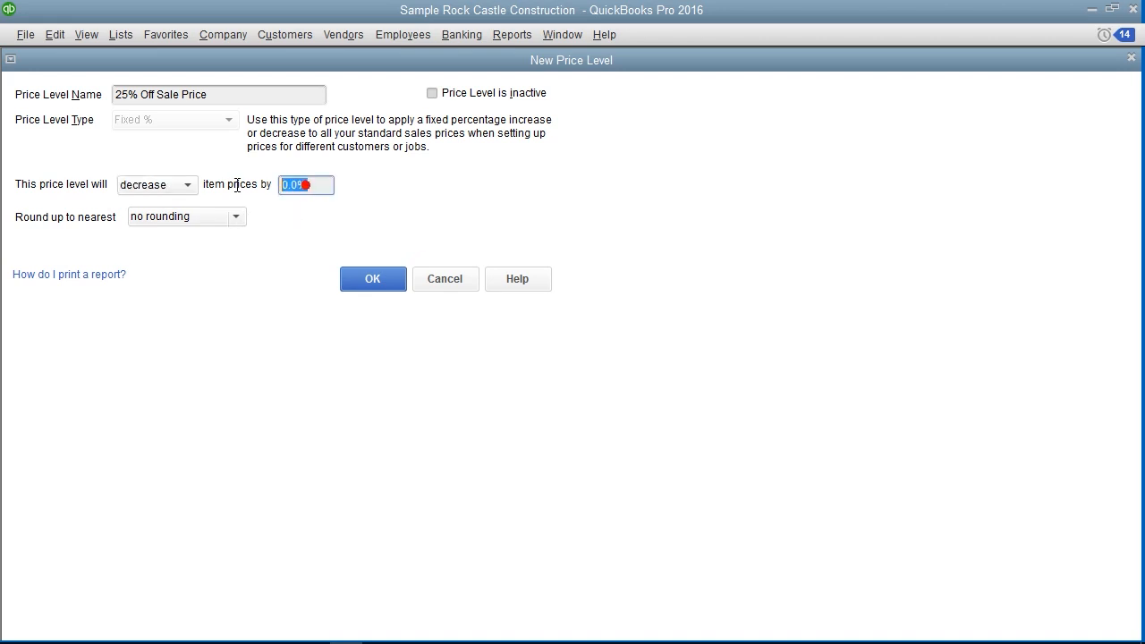
{"action": "type", "text": "25"}
{"action": "left_click", "coordinate": [107, 218]}
{"action": "left_click", "coordinate": [204, 219]}
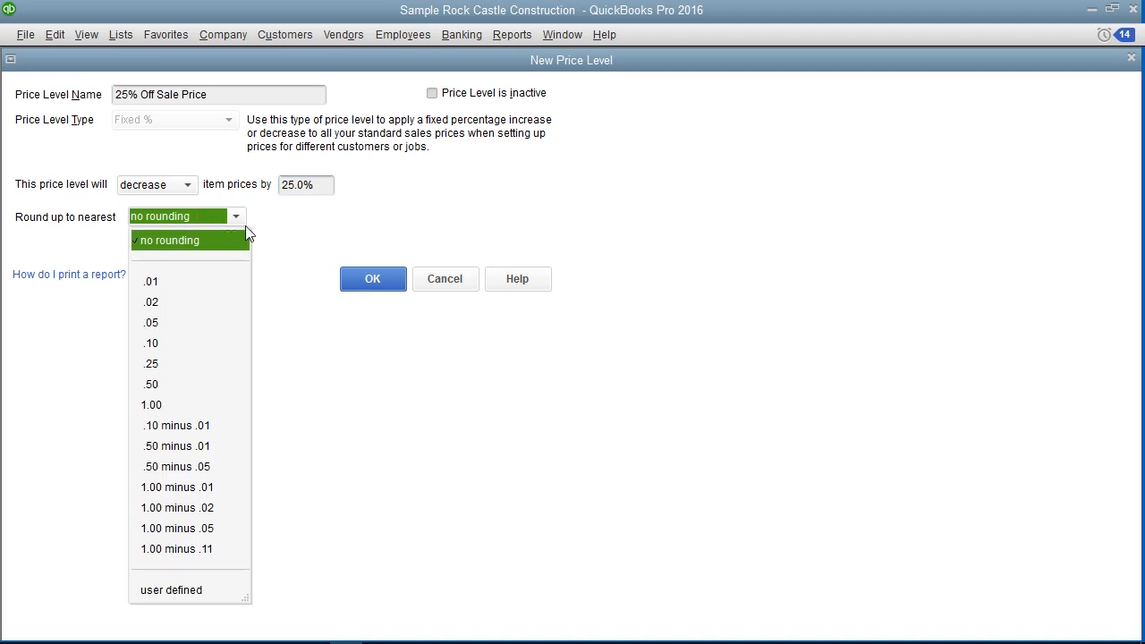
{"action": "left_click", "coordinate": [276, 226]}
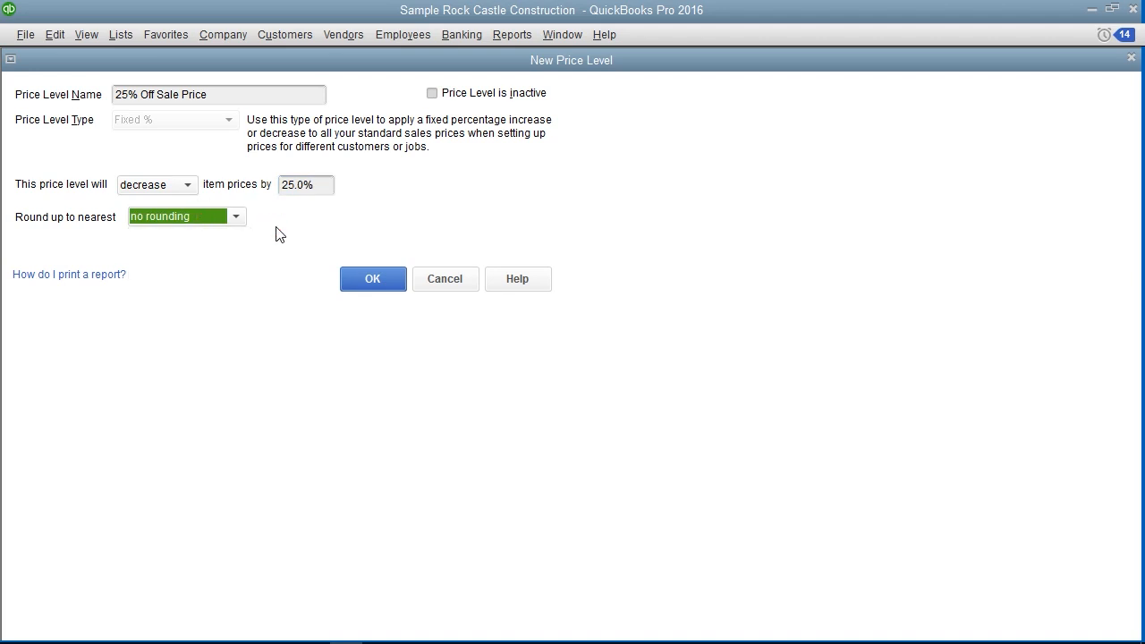
{"action": "left_click", "coordinate": [373, 282]}
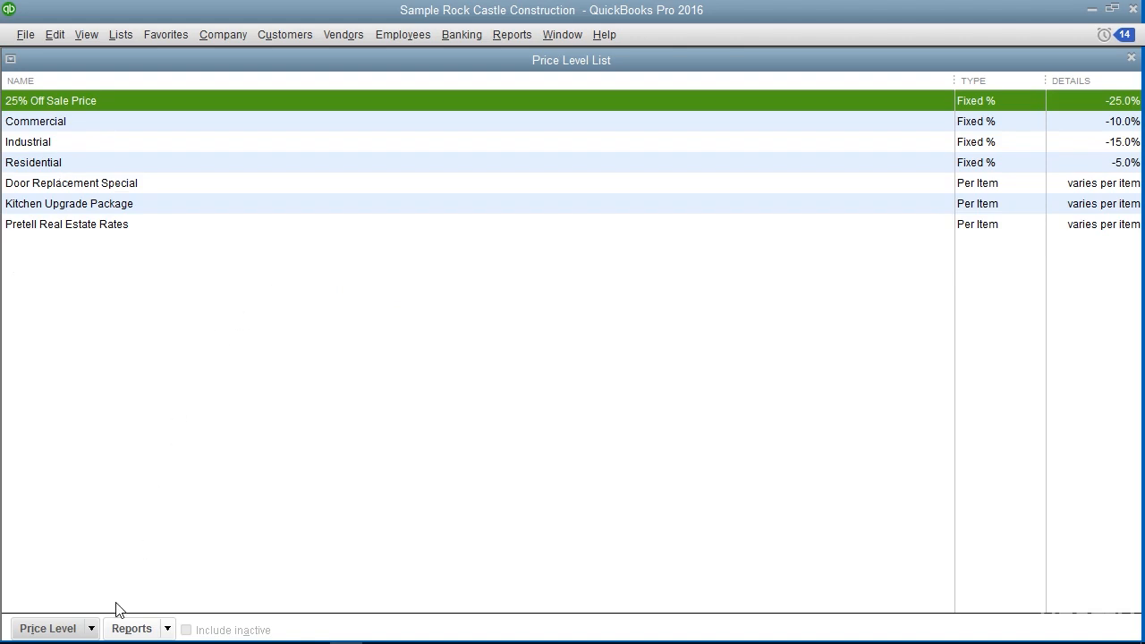
Look over the commands available for managing price levels, then close the Price Level List
{"action": "left_click", "coordinate": [91, 629]}
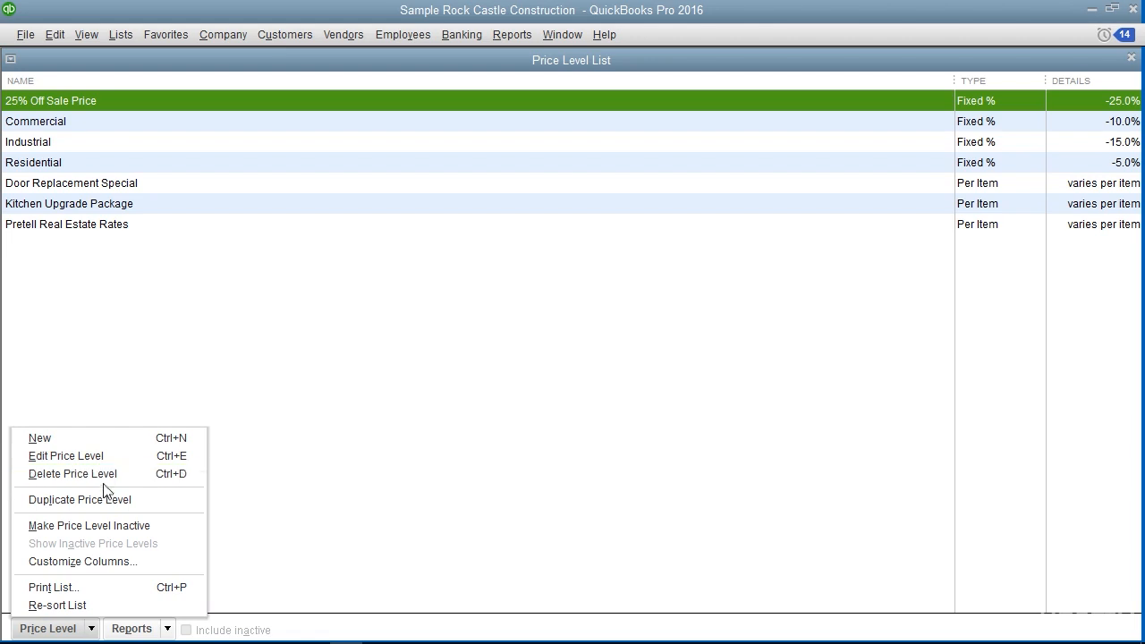
{"action": "left_click", "coordinate": [304, 343]}
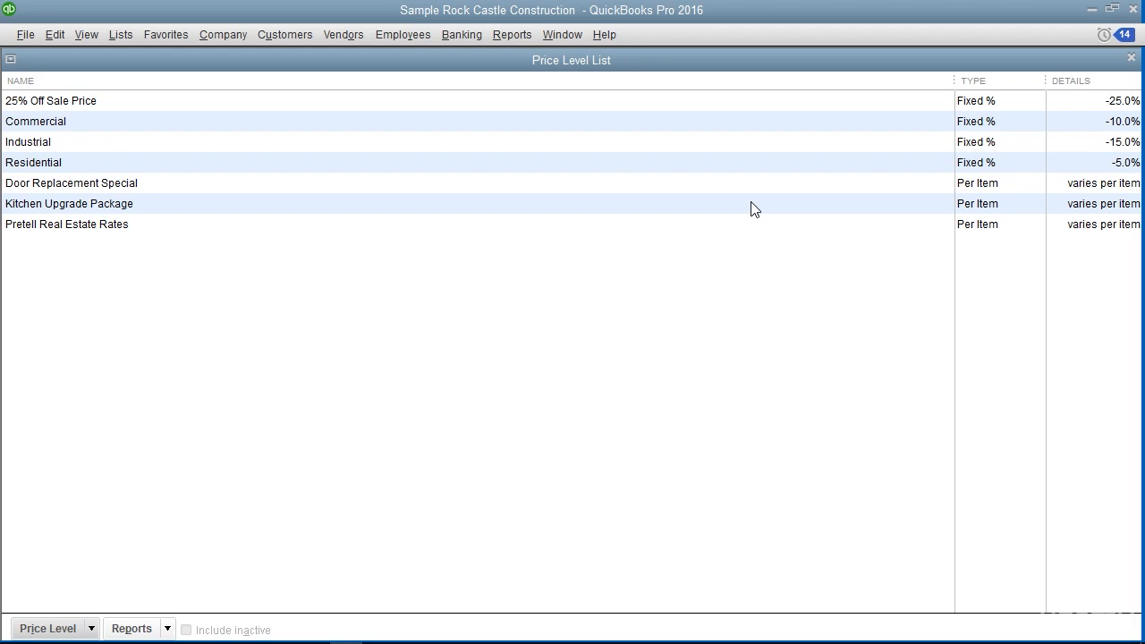
{"action": "left_click", "coordinate": [1130, 58]}
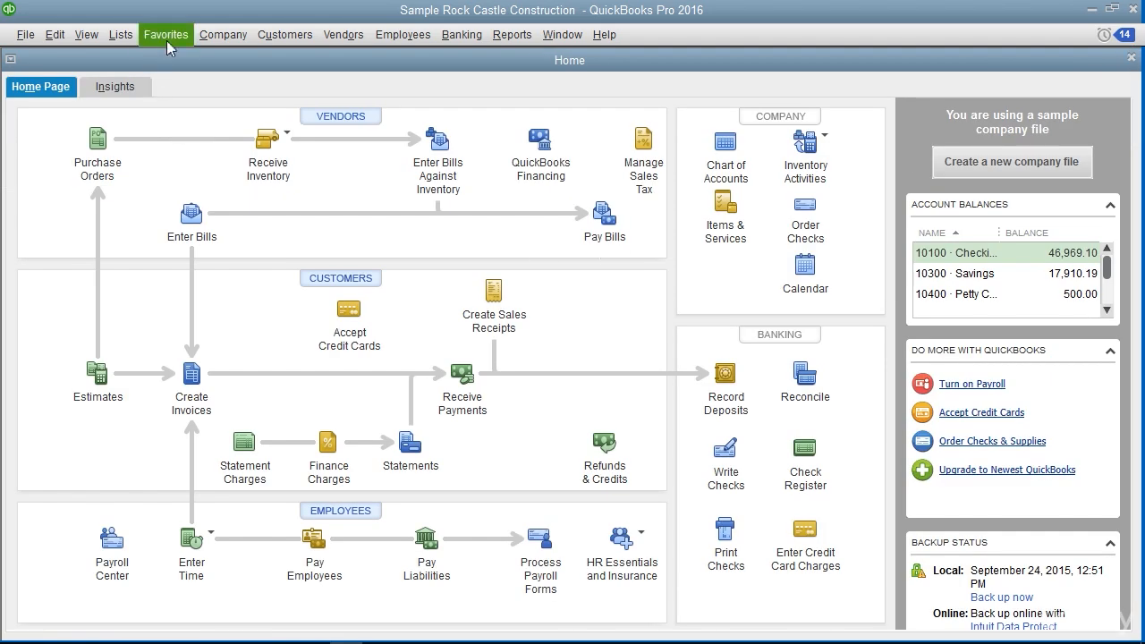
In the Customer Center, edit the first listed customer's payment settings to use the Commercial price level and save the record
{"action": "left_click", "coordinate": [273, 36]}
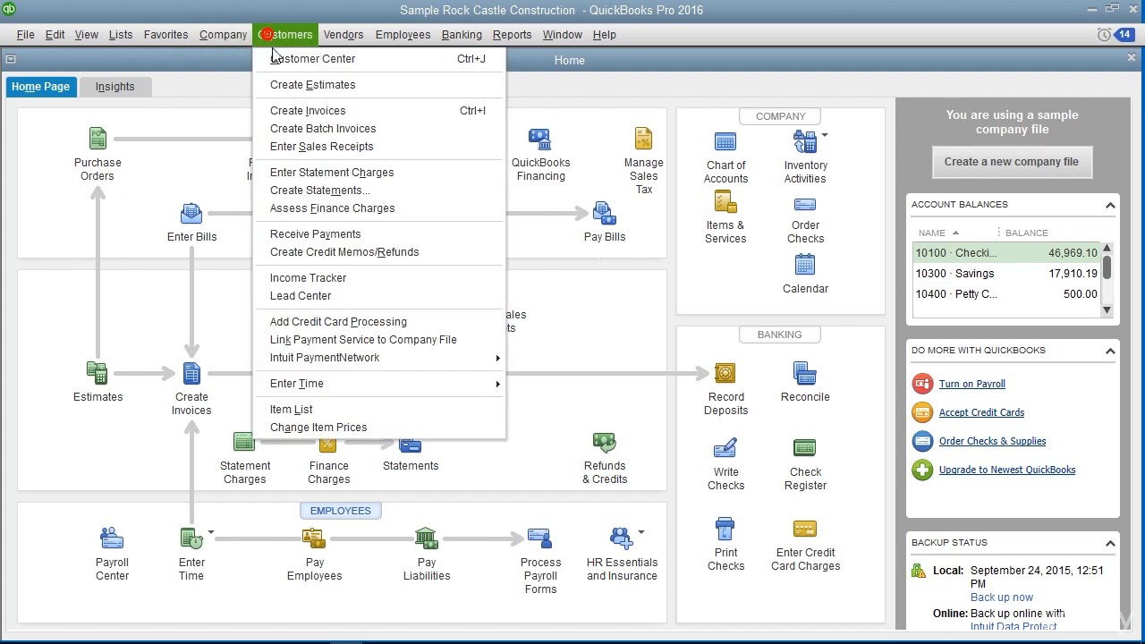
{"action": "left_click", "coordinate": [276, 60]}
{"action": "double_click", "coordinate": [79, 237]}
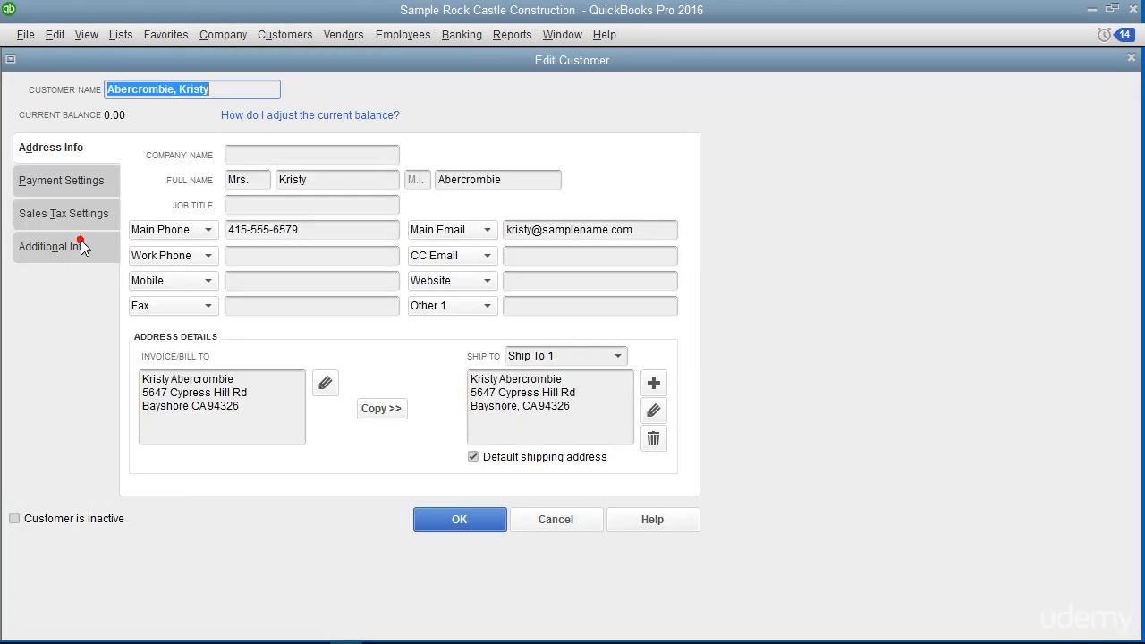
{"action": "left_click", "coordinate": [89, 184]}
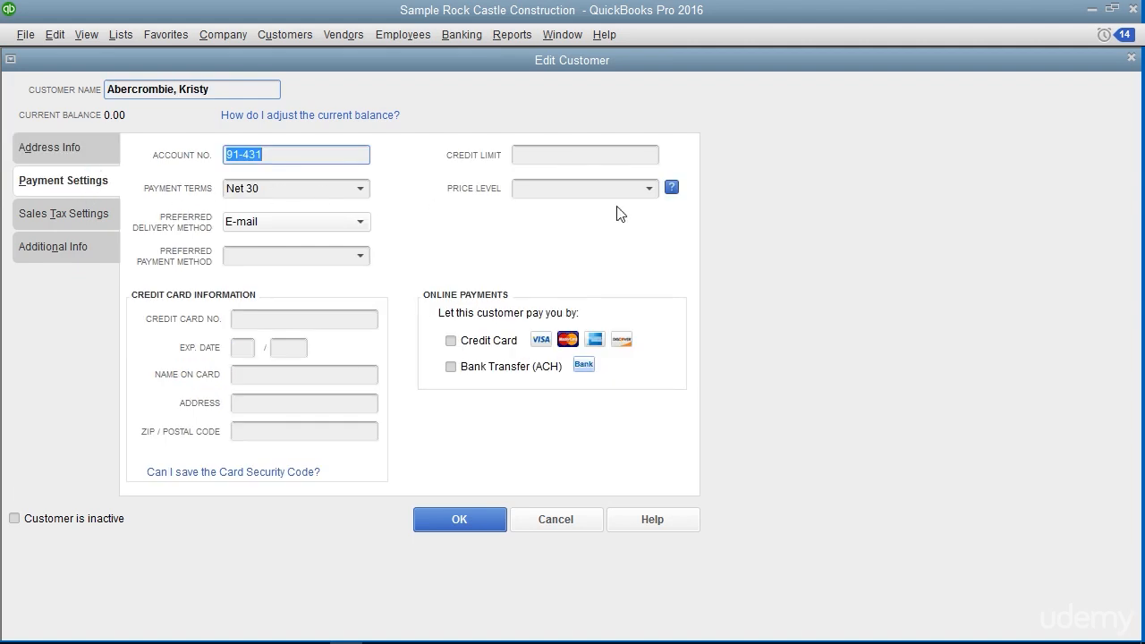
{"action": "left_click", "coordinate": [649, 188]}
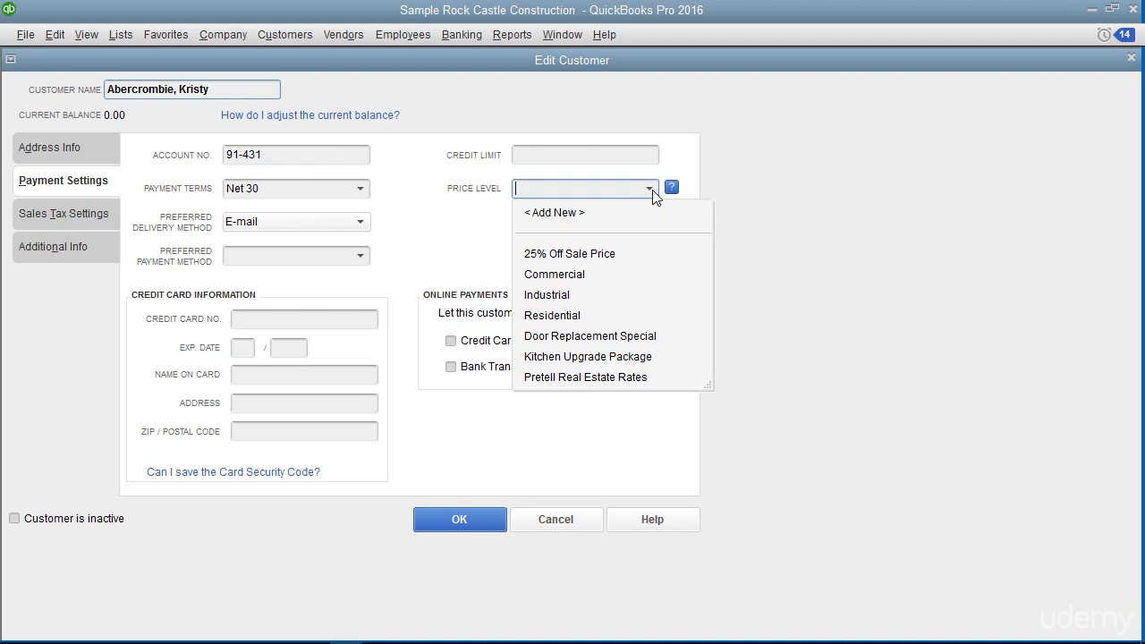
{"action": "left_click", "coordinate": [582, 275]}
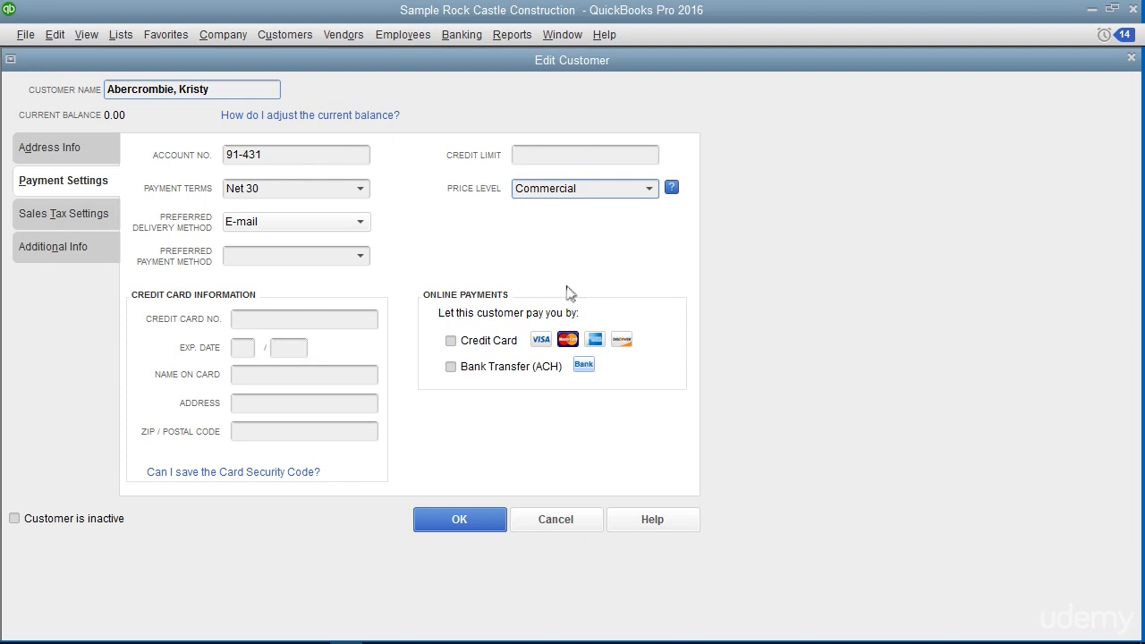
{"action": "left_click", "coordinate": [469, 519]}
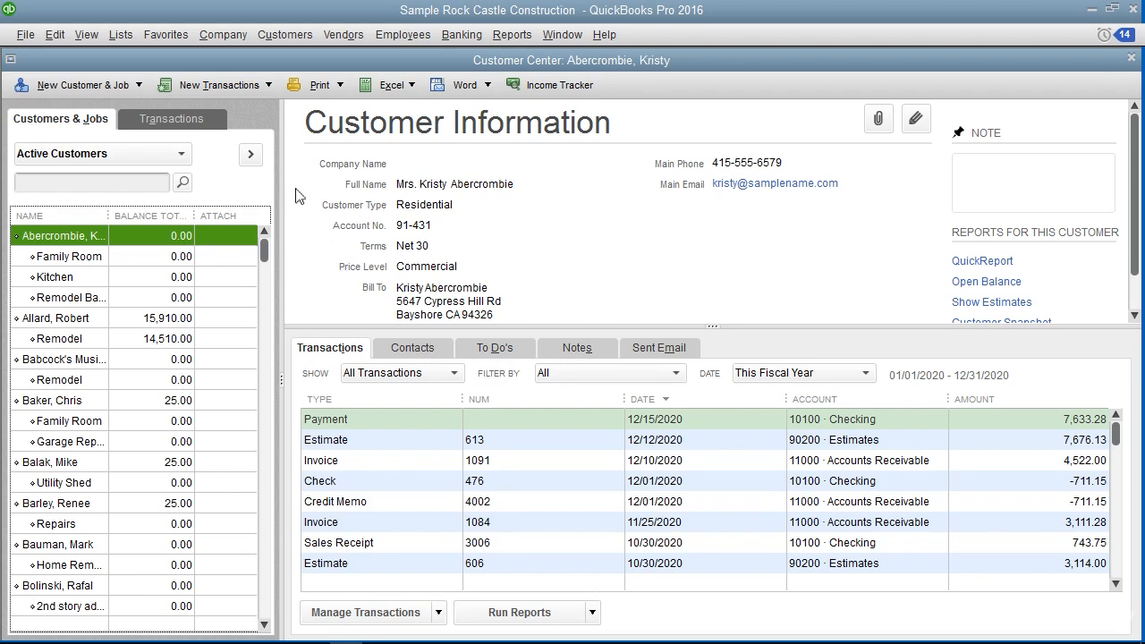
Create a new invoice for the same customer with a Framing item on the first line
{"action": "left_click", "coordinate": [287, 34]}
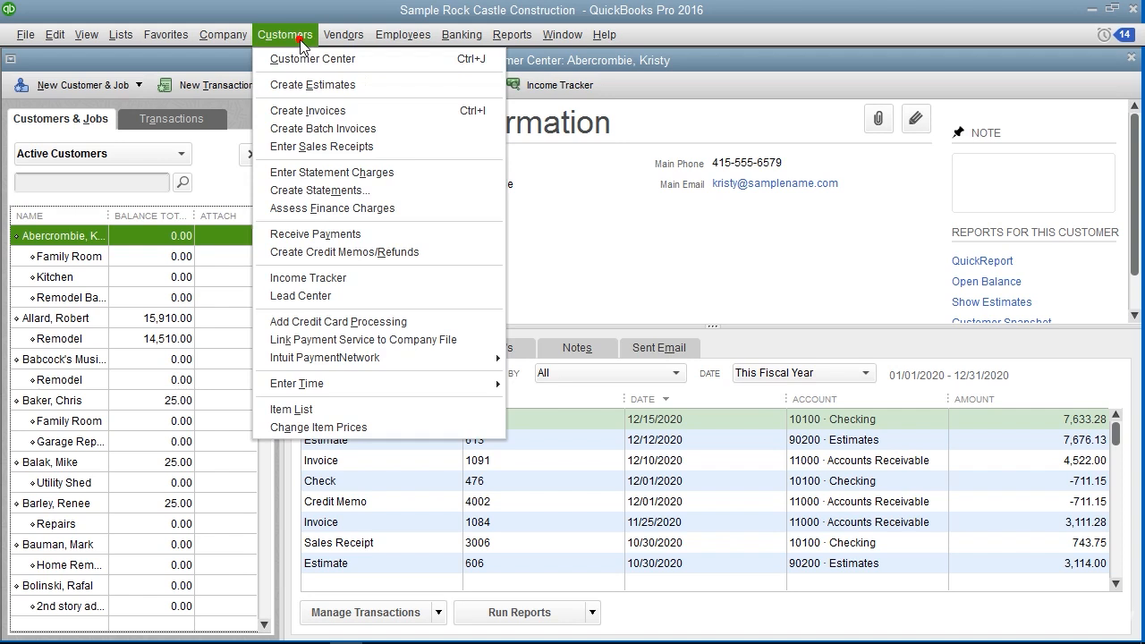
{"action": "left_click", "coordinate": [308, 110]}
{"action": "left_click", "coordinate": [87, 389]}
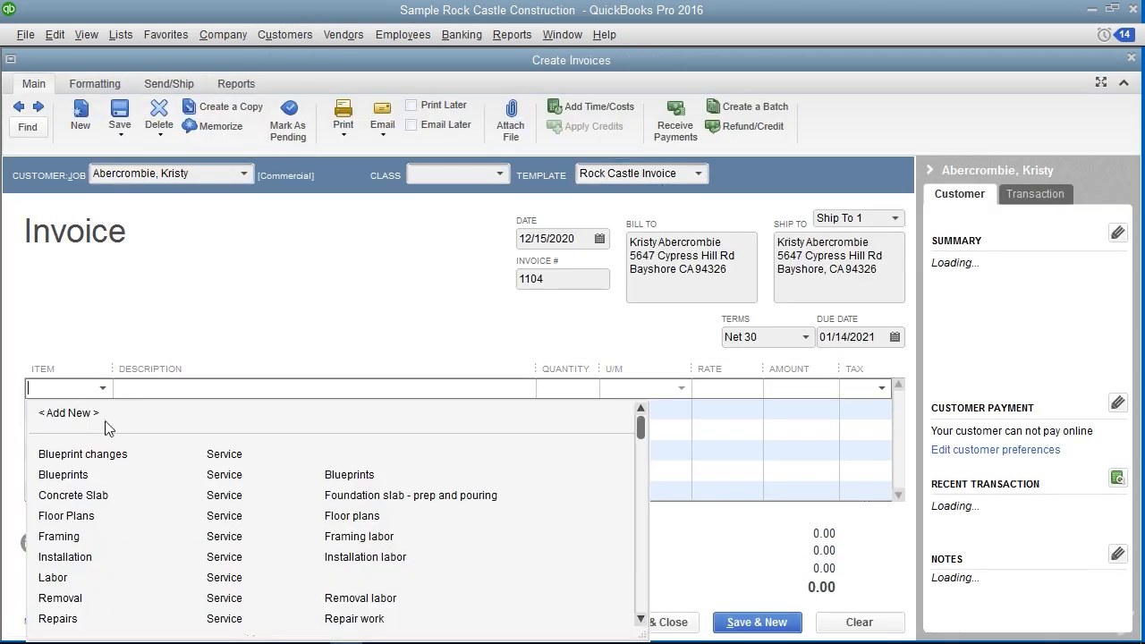
{"action": "type", "text": "Framing"}
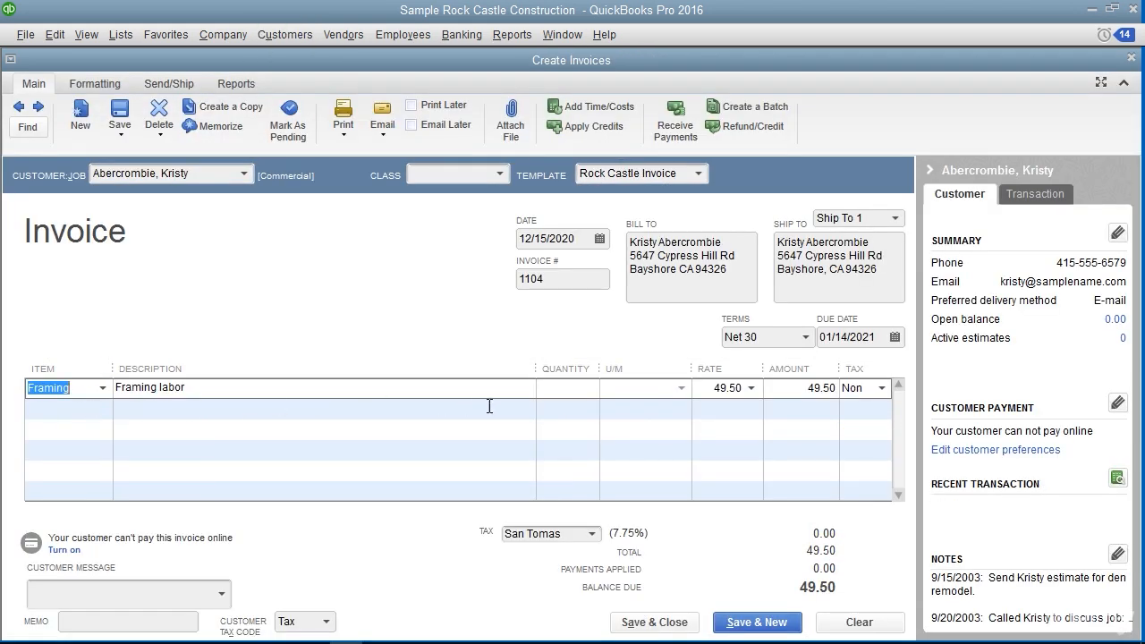
Change the Framing line's rate to the 25% Off Sale Price of 41.25
{"action": "left_click", "coordinate": [707, 367]}
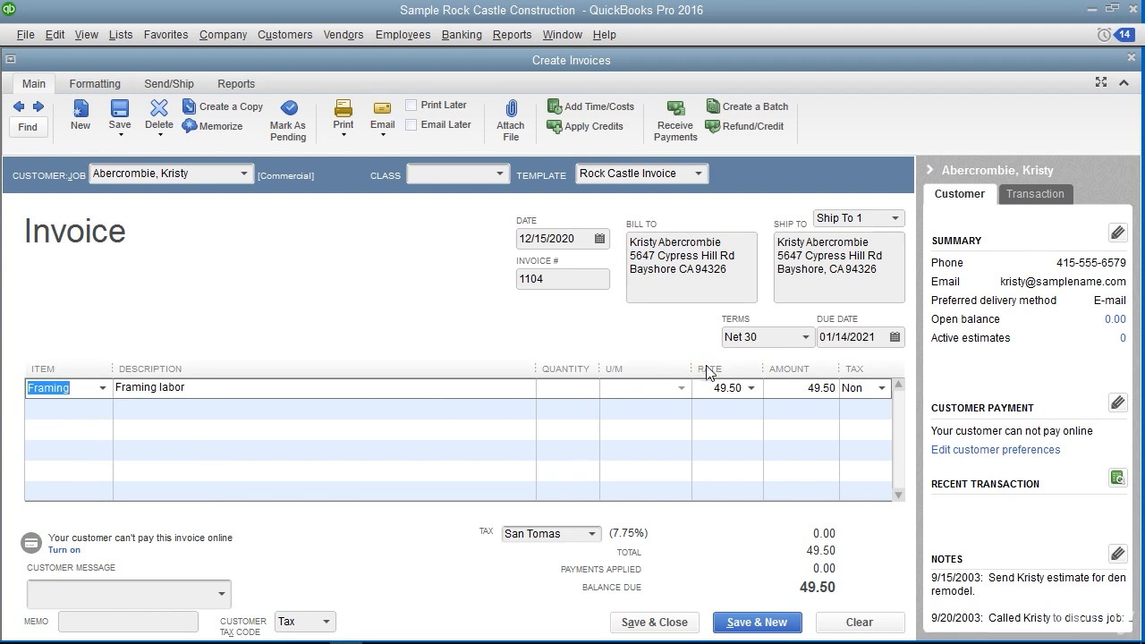
{"action": "left_click", "coordinate": [753, 387]}
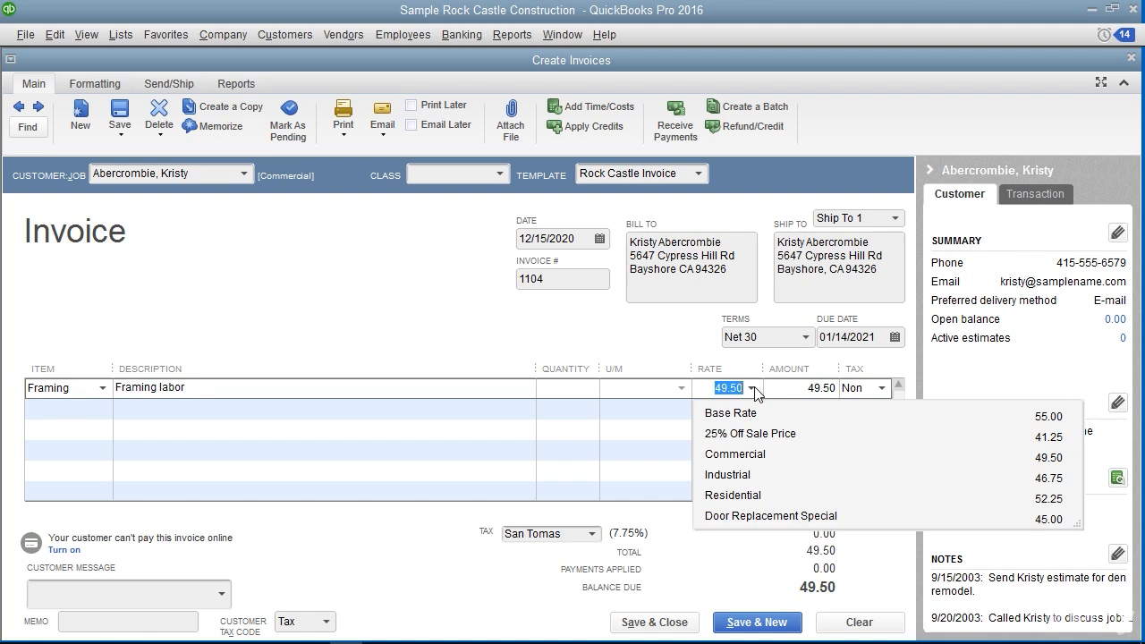
{"action": "left_click", "coordinate": [743, 433]}
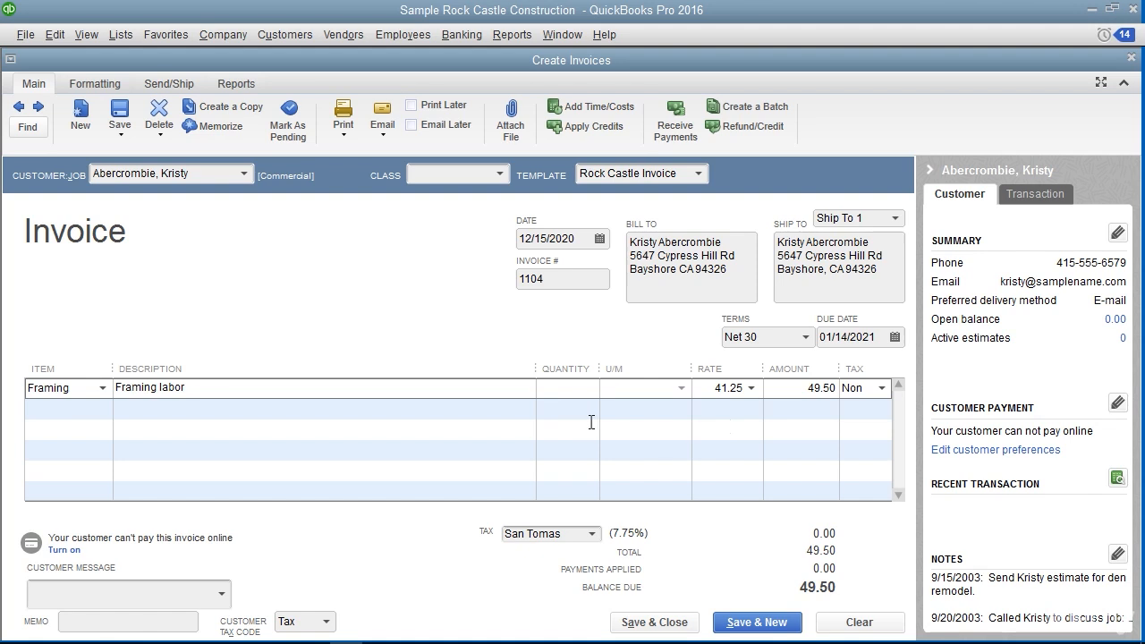
{"action": "left_click", "coordinate": [575, 387]}
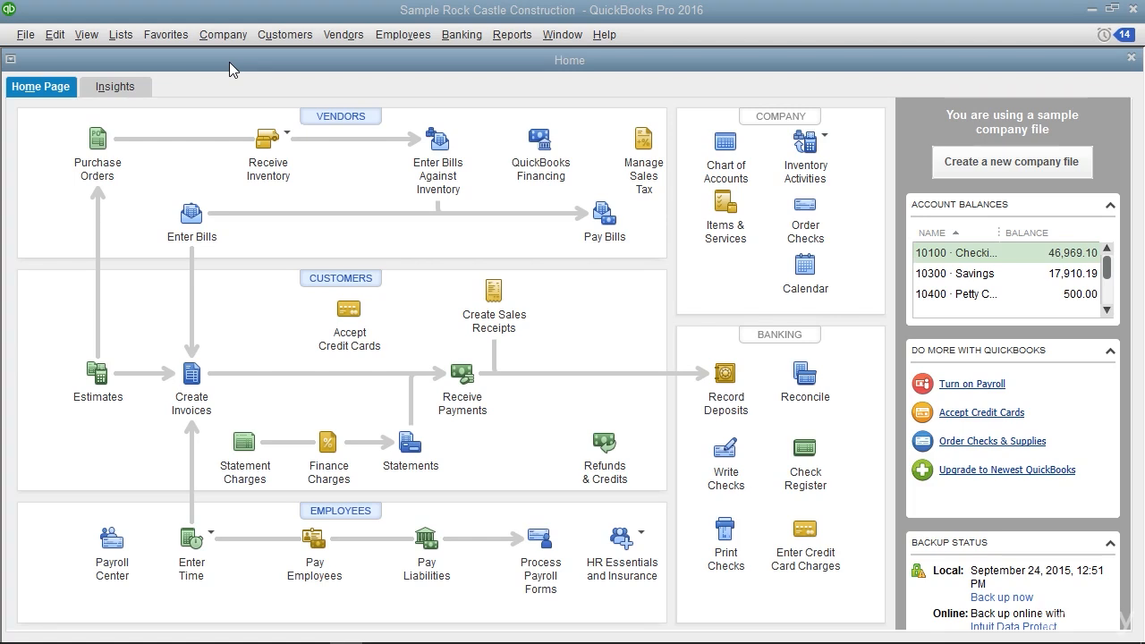
Review the company-wide Finance Charge preferences, including the available finance charge accounts, and accept them
{"action": "left_click", "coordinate": [56, 35]}
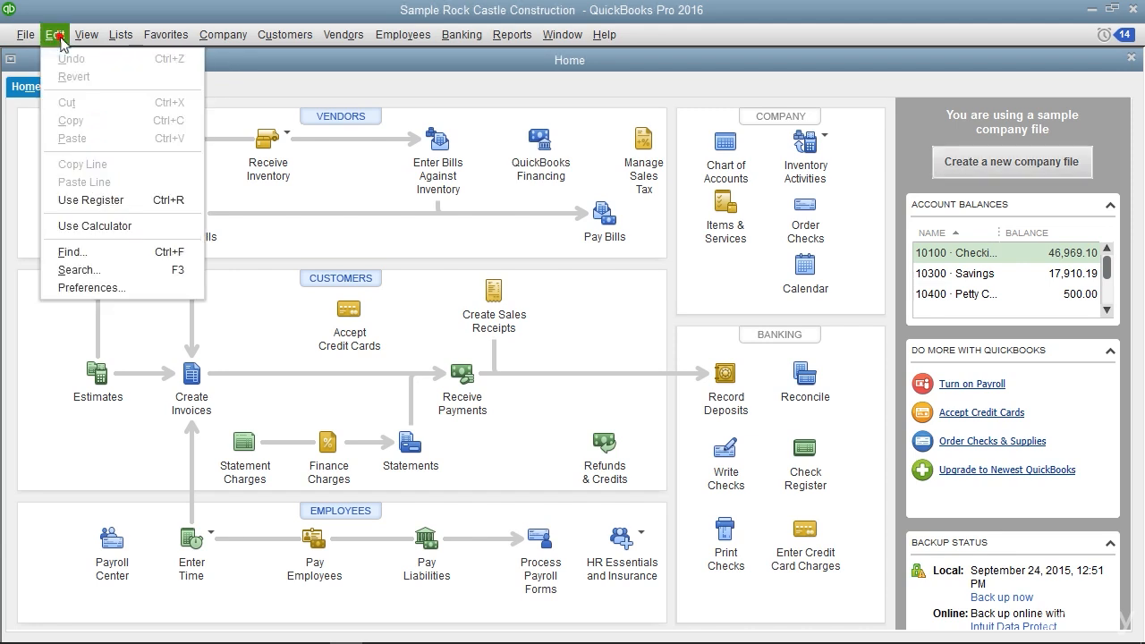
{"action": "left_click", "coordinate": [93, 288]}
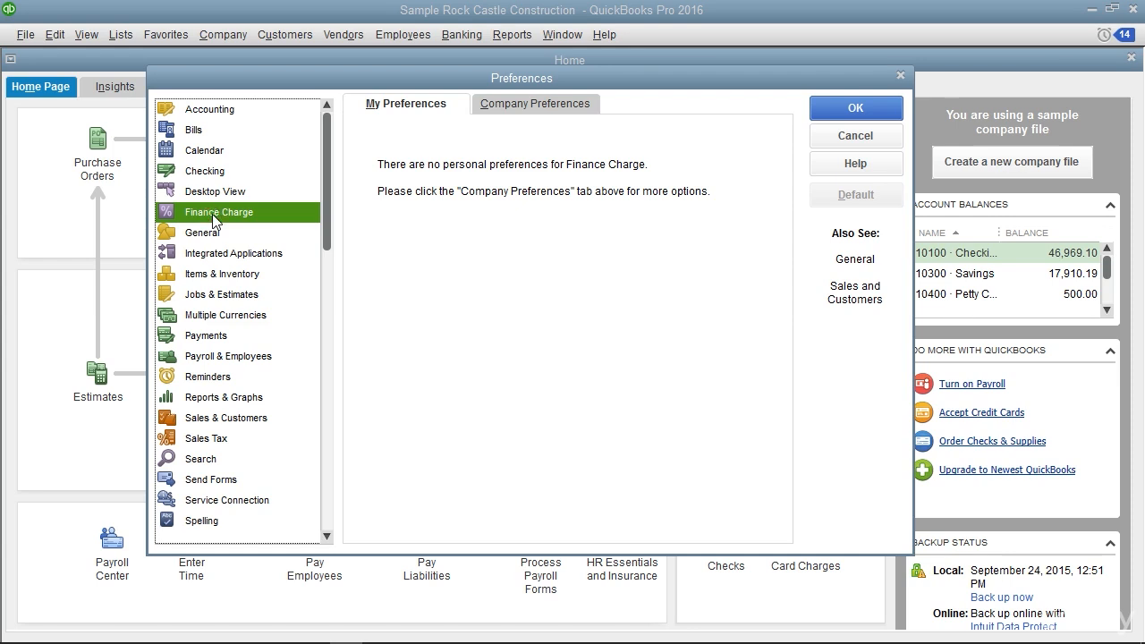
{"action": "left_click", "coordinate": [520, 106]}
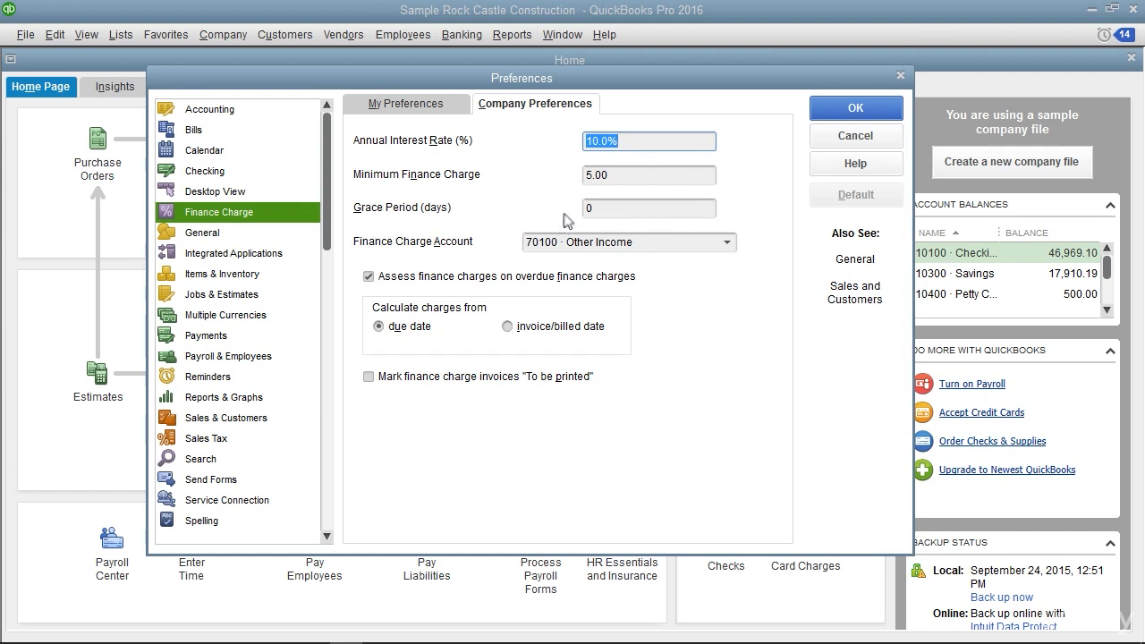
{"action": "left_click", "coordinate": [729, 246]}
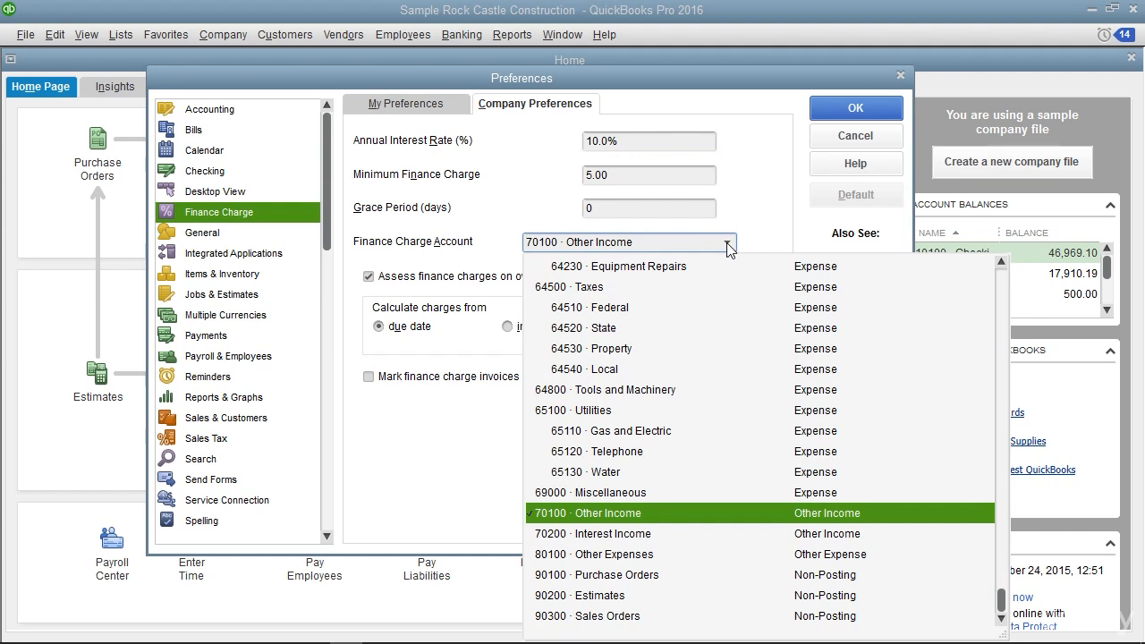
{"action": "left_click", "coordinate": [765, 231]}
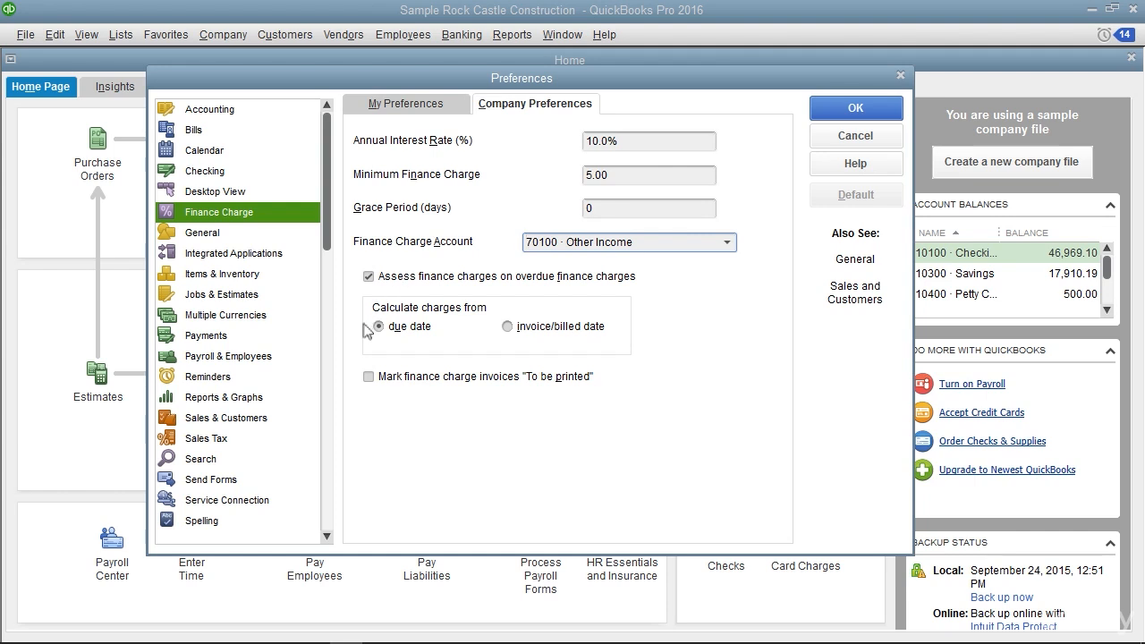
{"action": "left_click", "coordinate": [380, 396]}
{"action": "left_click", "coordinate": [843, 112]}
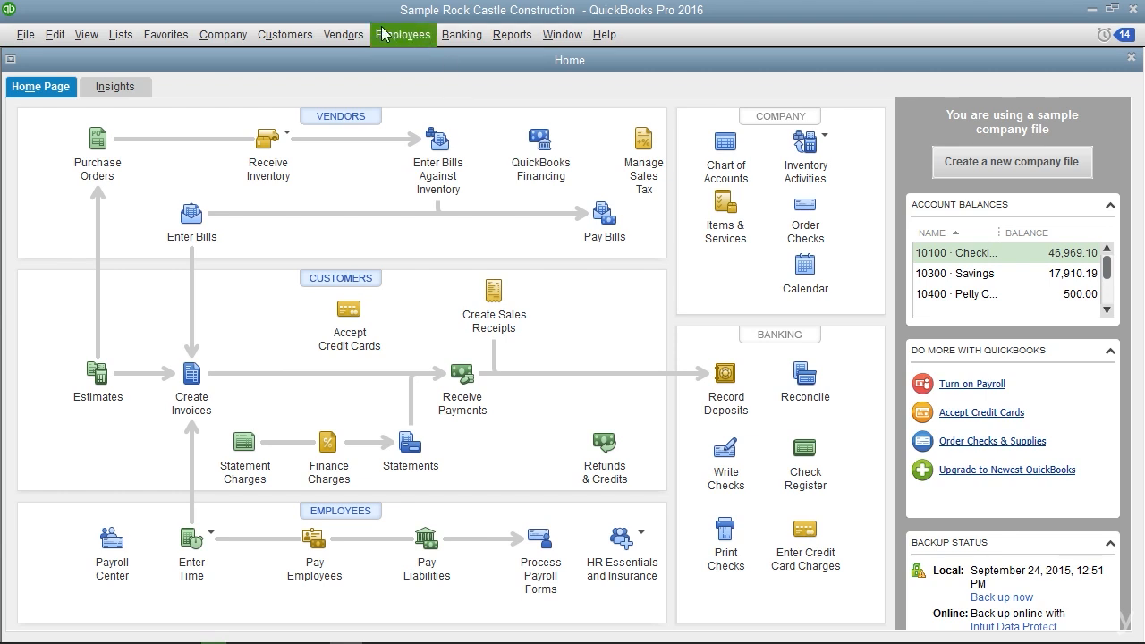
Start creating customer statements with a statement date of 12/15/2020
{"action": "left_click", "coordinate": [294, 36]}
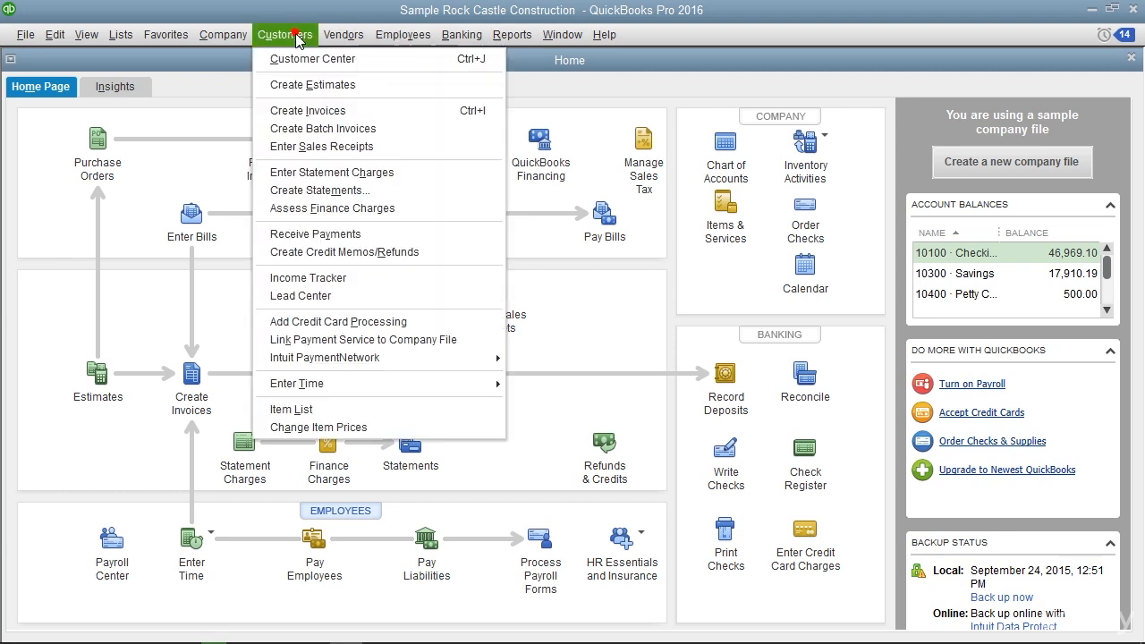
{"action": "left_click", "coordinate": [303, 191]}
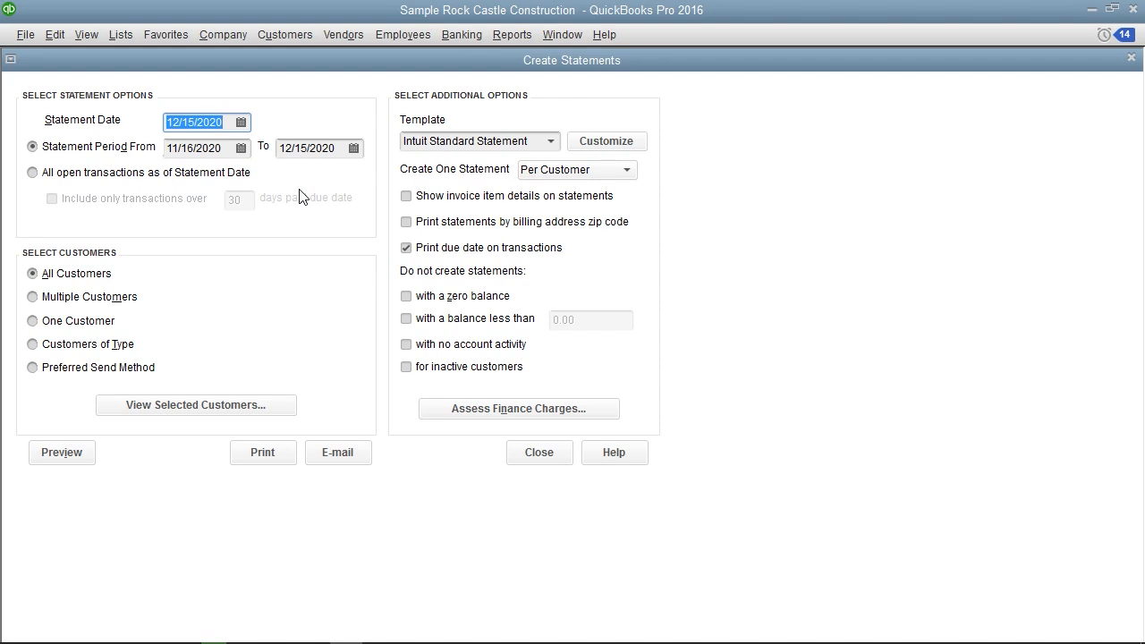
{"action": "left_click", "coordinate": [241, 123]}
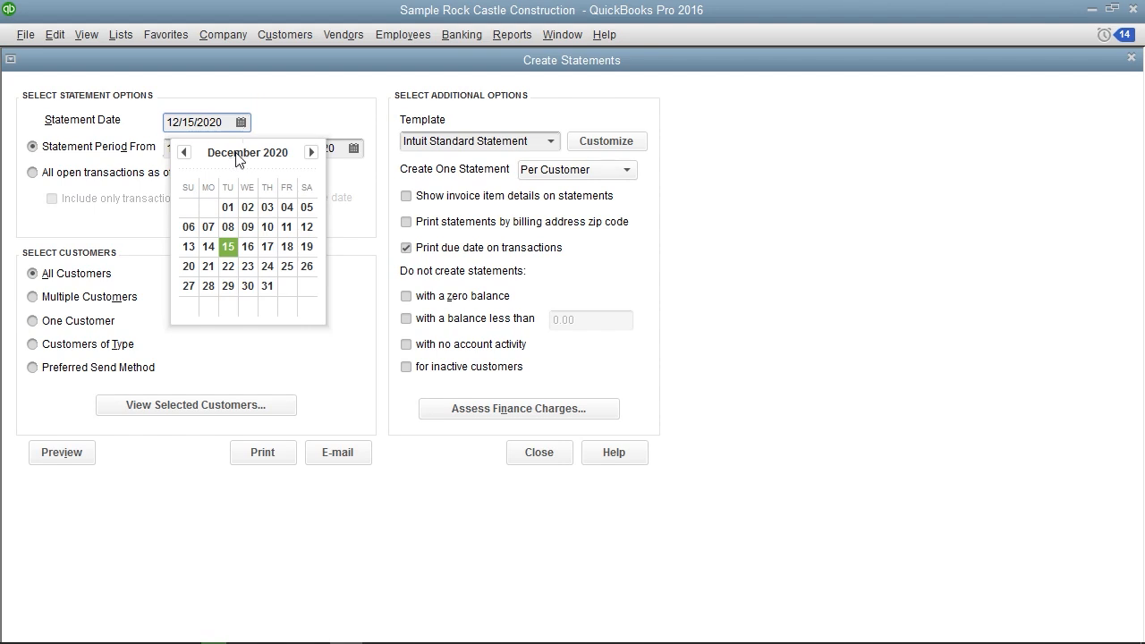
{"action": "left_click", "coordinate": [230, 249]}
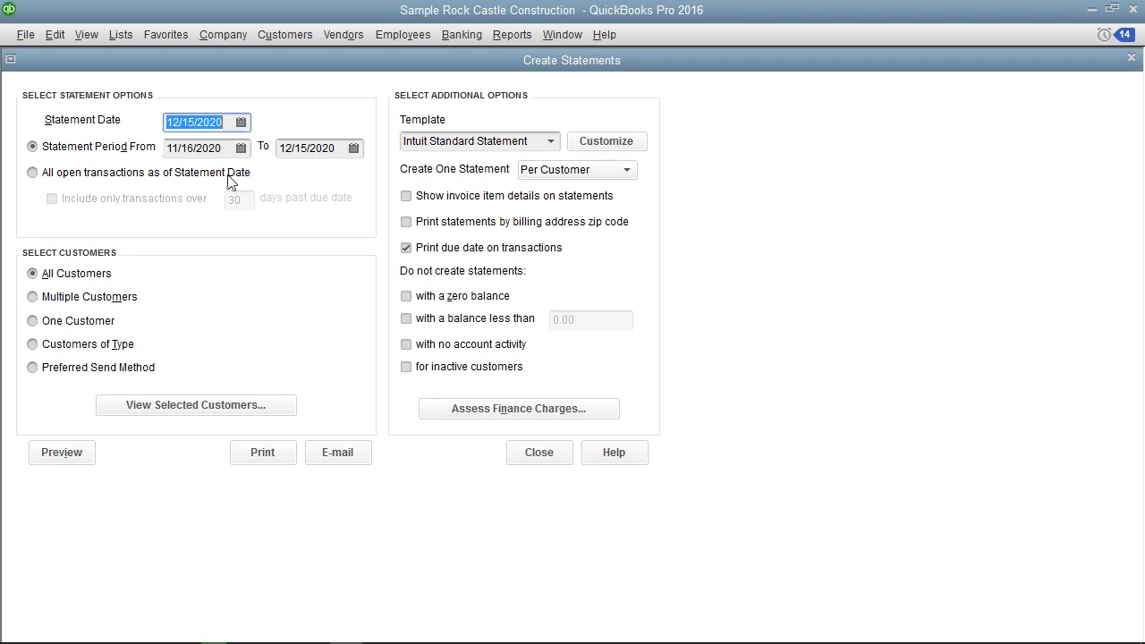
Use the statement period option for the statements, covering 11/16/2020 to 12/15/2020
{"action": "left_click", "coordinate": [61, 145]}
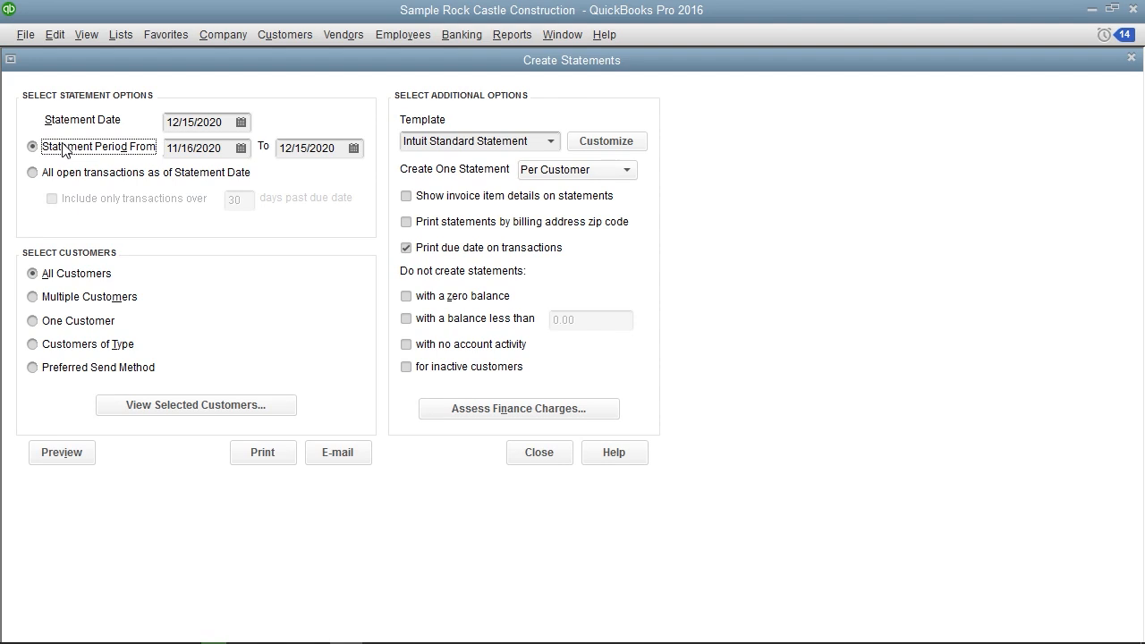
{"action": "left_click", "coordinate": [62, 175]}
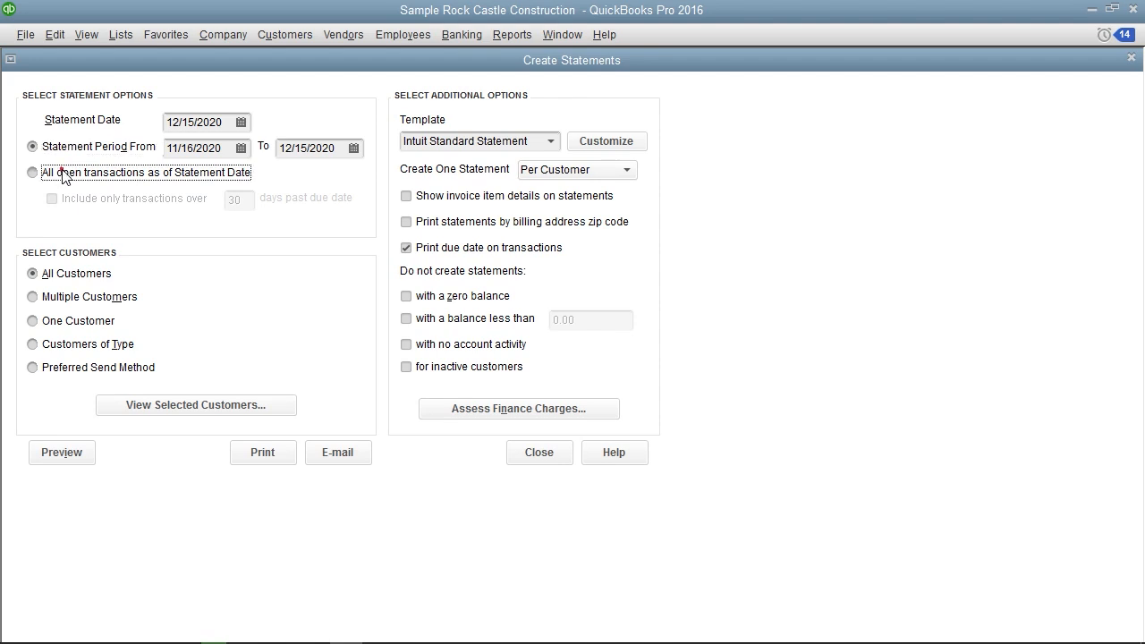
{"action": "left_click", "coordinate": [73, 149]}
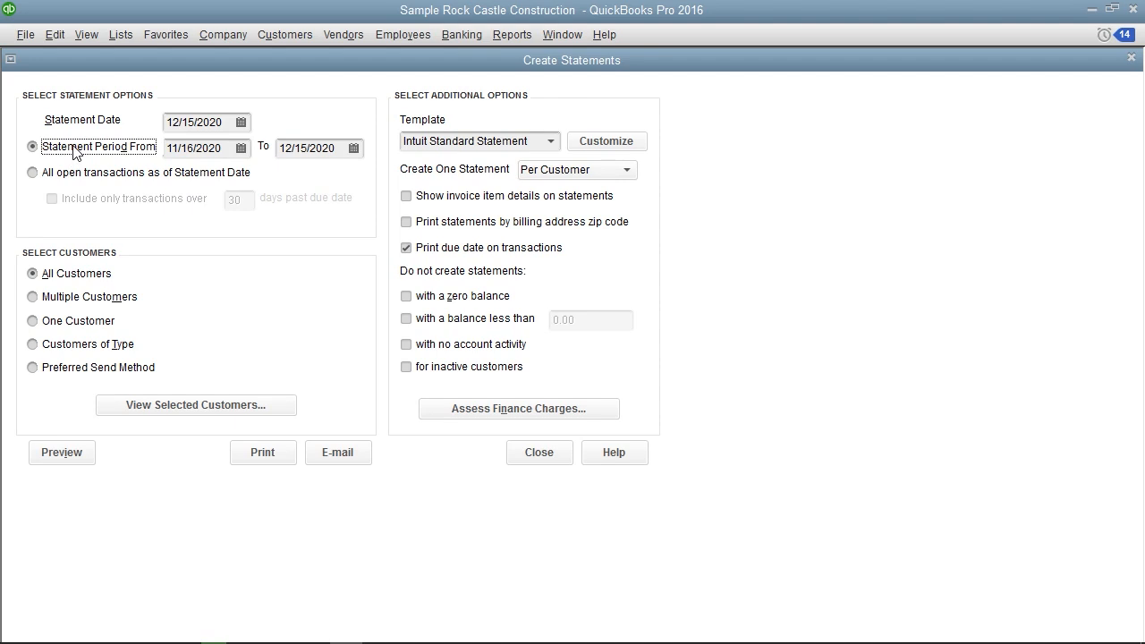
{"action": "left_click", "coordinate": [73, 150]}
{"action": "left_click", "coordinate": [241, 148]}
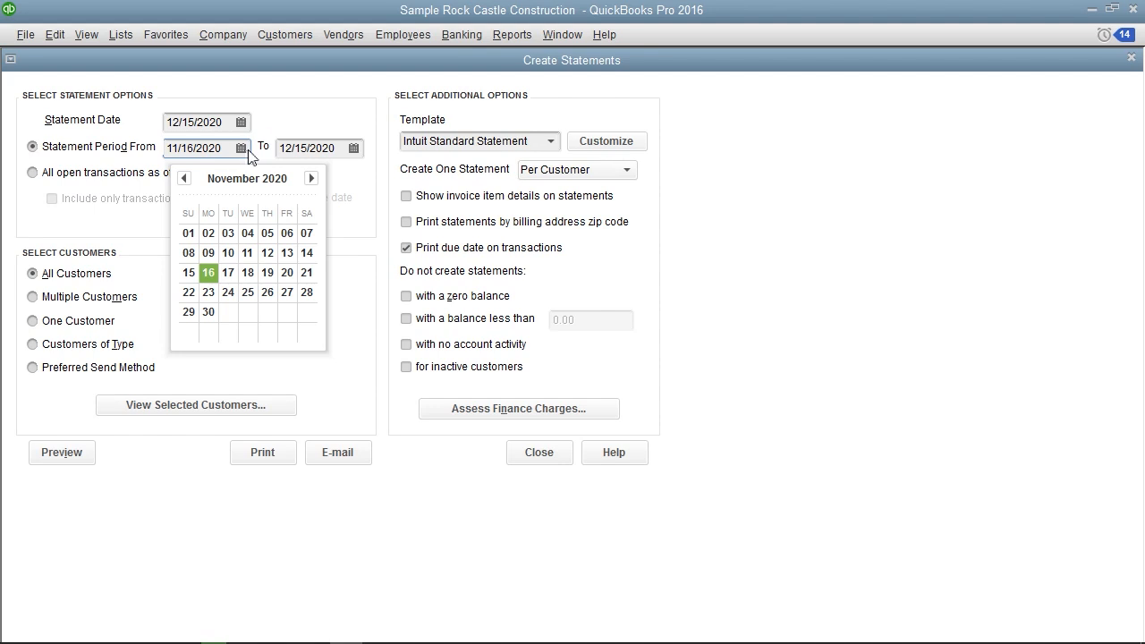
{"action": "left_click", "coordinate": [354, 149]}
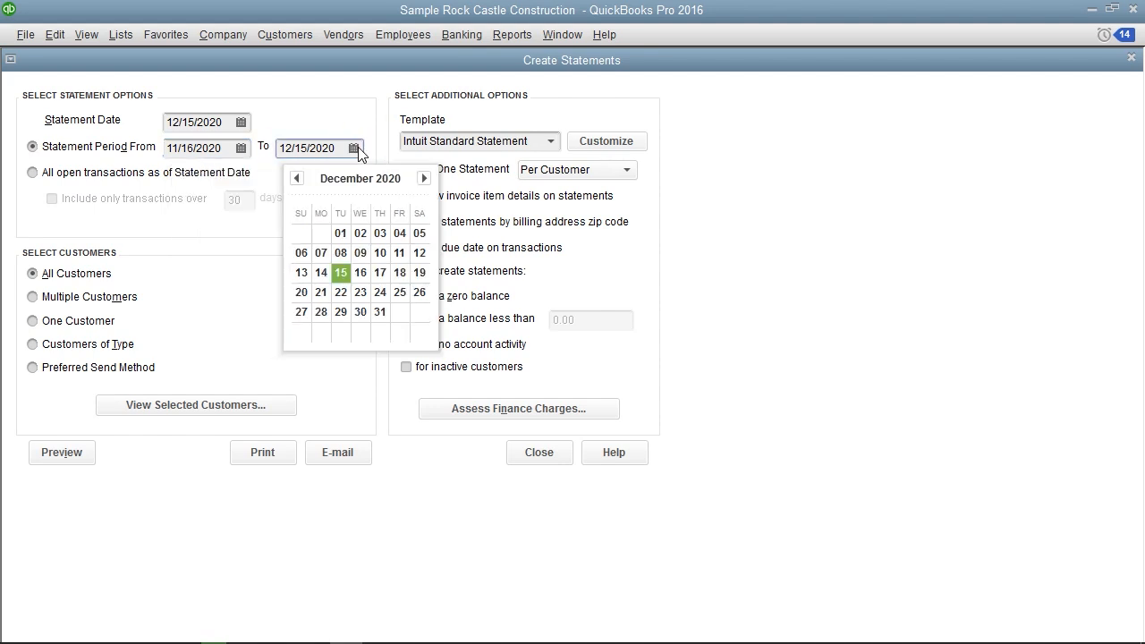
{"action": "left_click", "coordinate": [368, 146]}
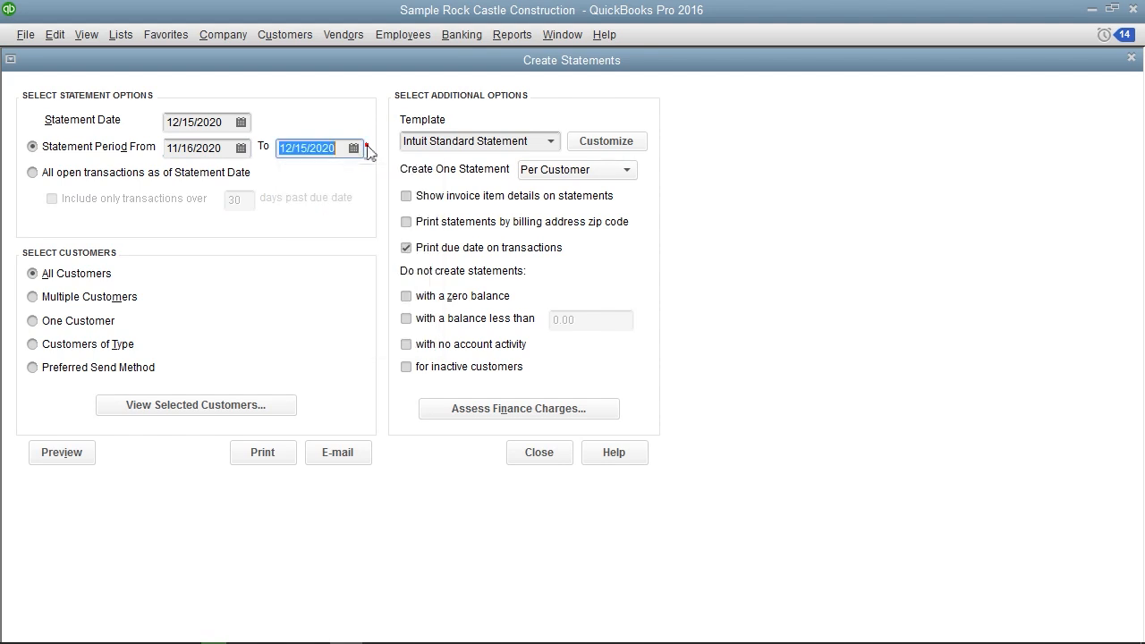
Try limiting the statements to open transactions over 30 days past due, and return to the statement period option
{"action": "left_click", "coordinate": [80, 175]}
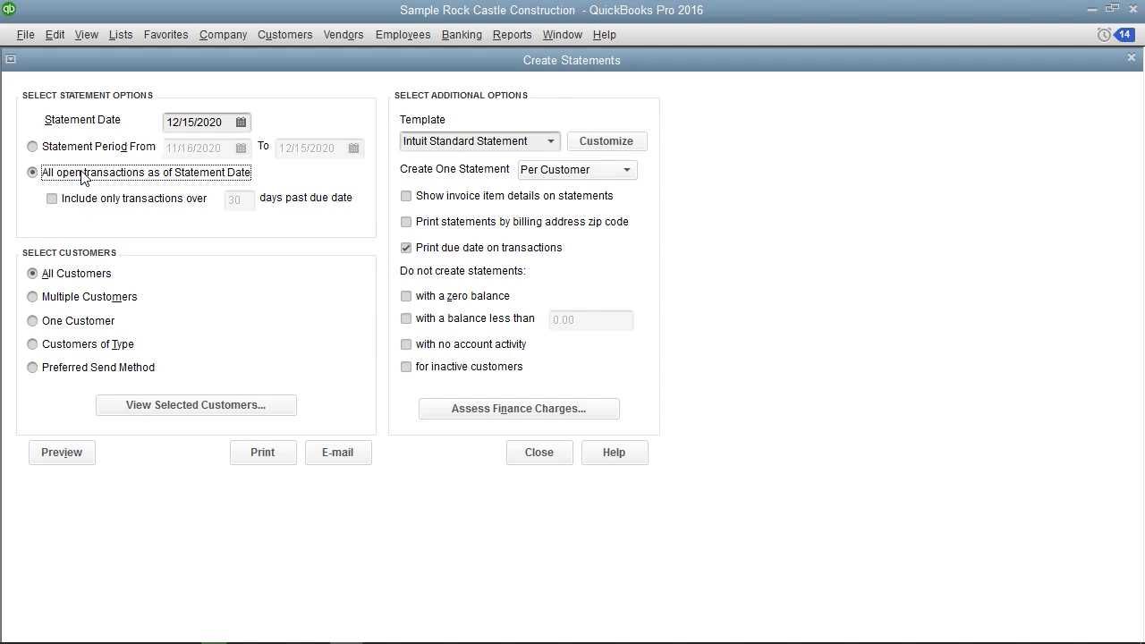
{"action": "left_click", "coordinate": [86, 199]}
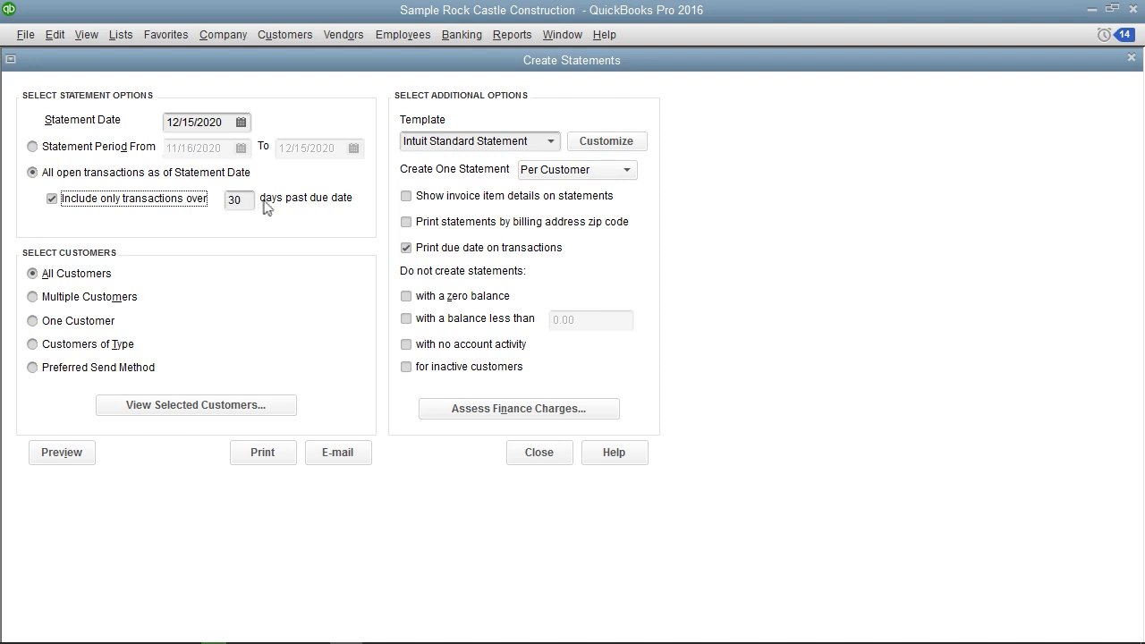
{"action": "left_click", "coordinate": [290, 198]}
{"action": "left_click", "coordinate": [32, 147]}
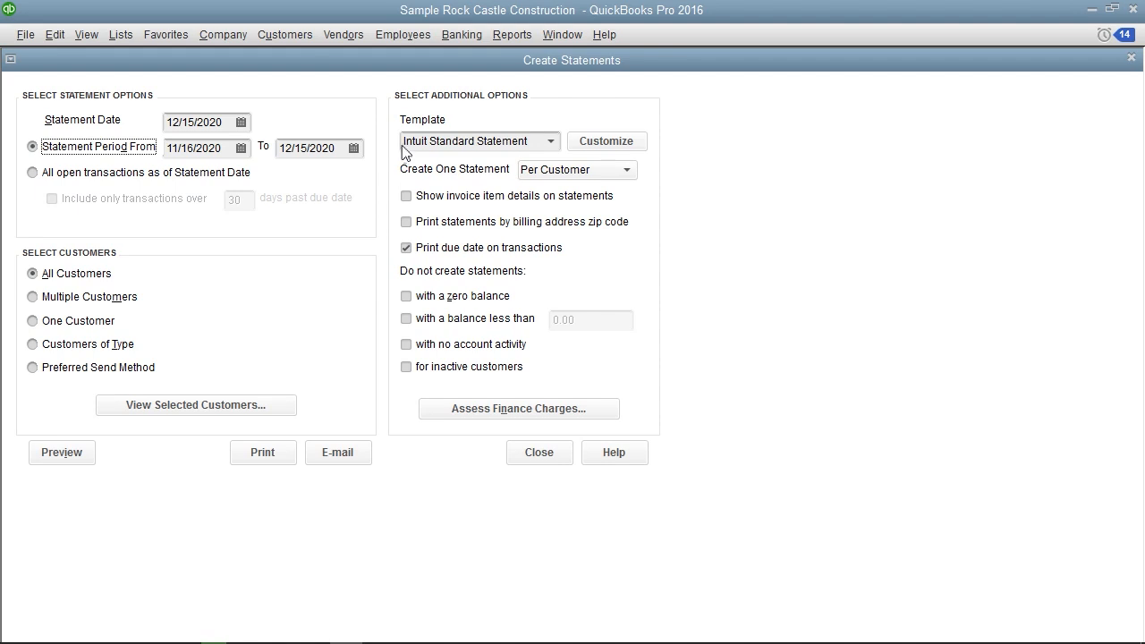
Review the templates available for the statements, leaving Intuit Standard Statement selected
{"action": "left_click", "coordinate": [424, 102]}
{"action": "left_click", "coordinate": [552, 141]}
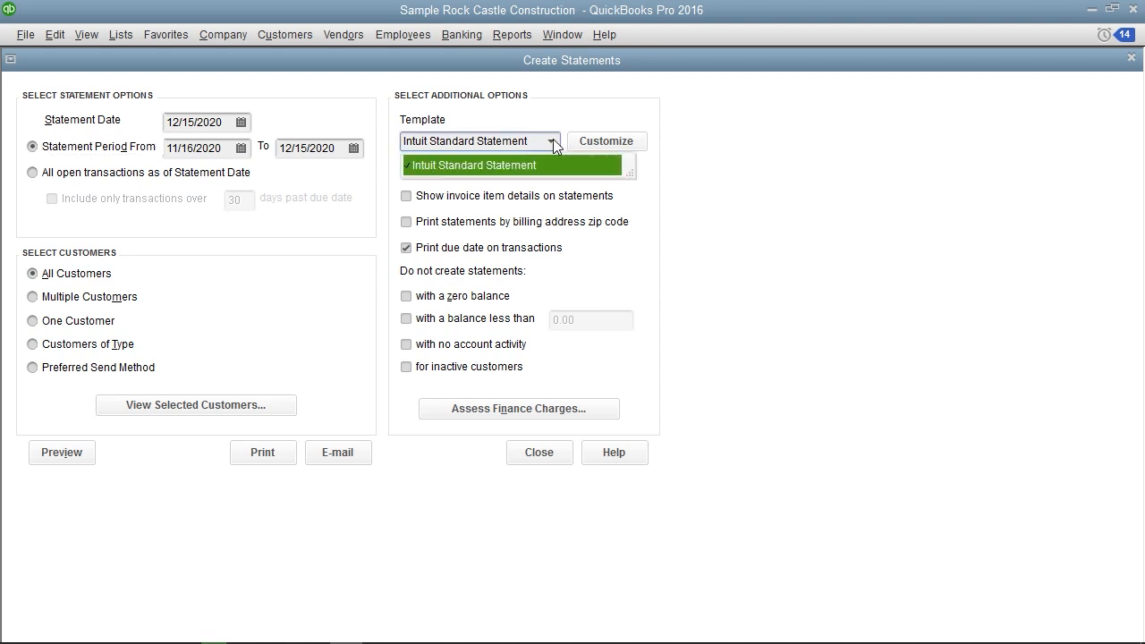
{"action": "left_click", "coordinate": [553, 138]}
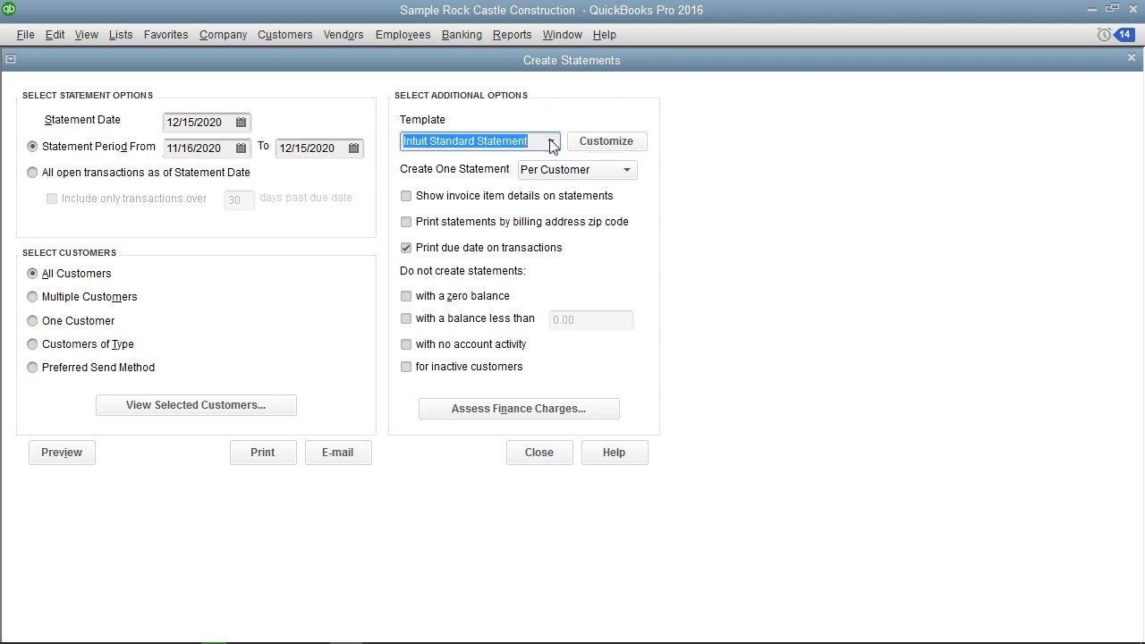
Examine the finance charge assessment list from the statement options and cancel without assessing charges
{"action": "left_click", "coordinate": [514, 409]}
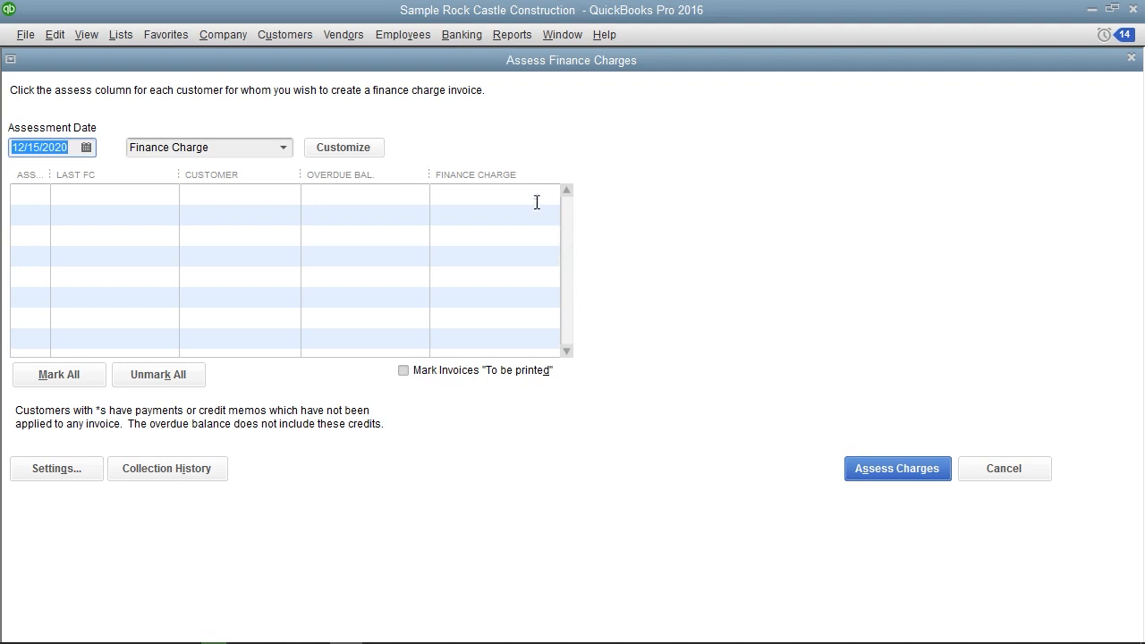
{"action": "left_click", "coordinate": [510, 190]}
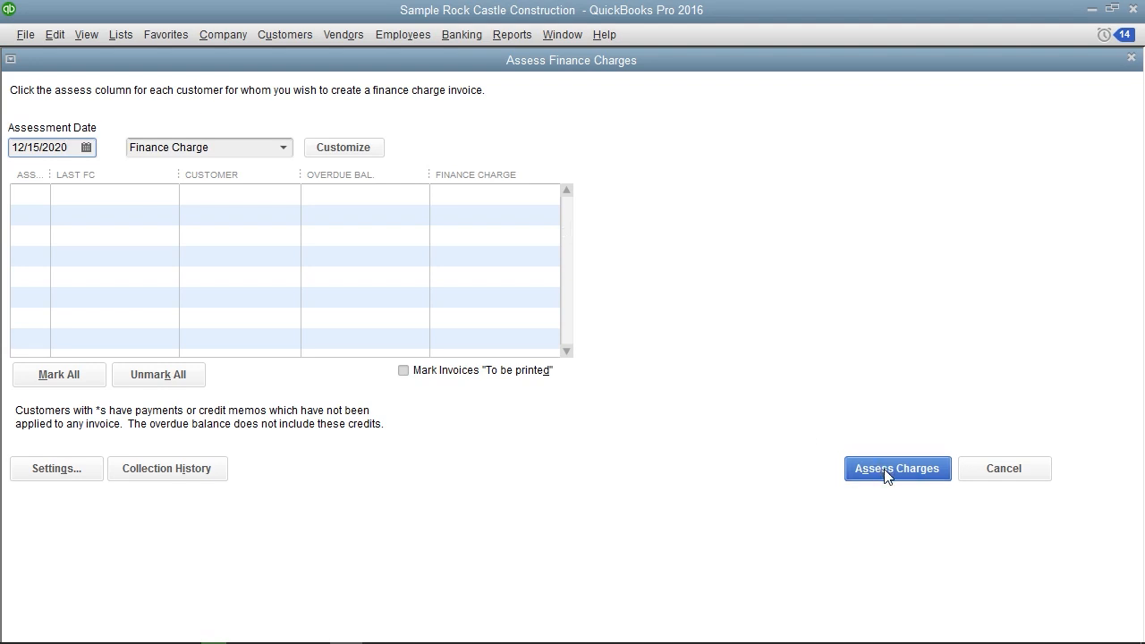
{"action": "left_click", "coordinate": [1000, 480]}
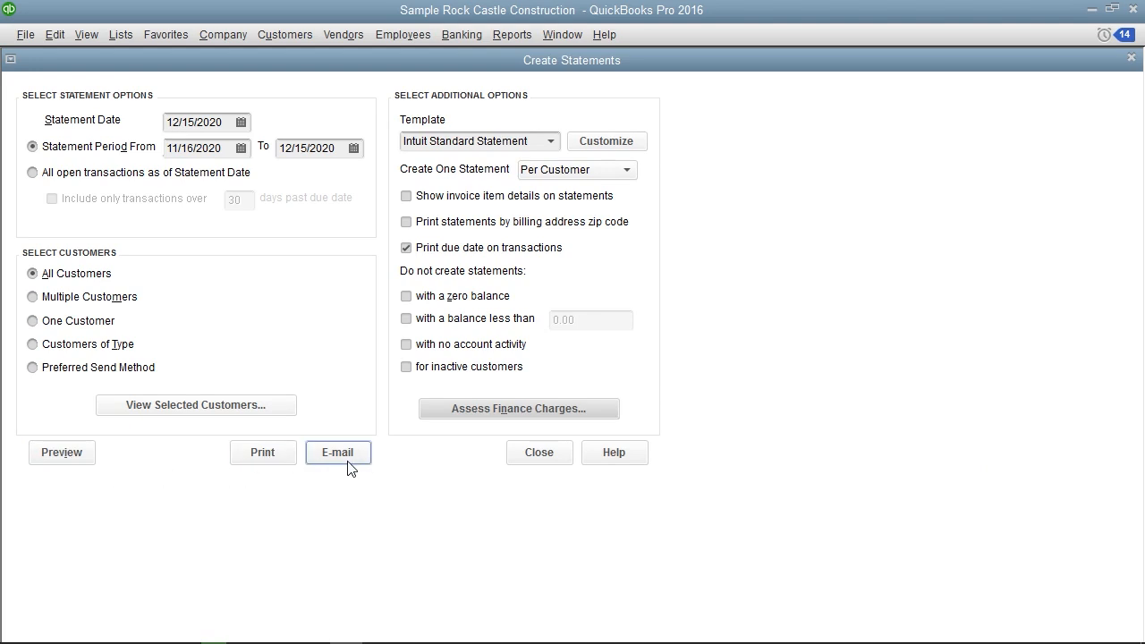
Preview the statements for all customers and examine the first page
{"action": "left_click", "coordinate": [61, 454]}
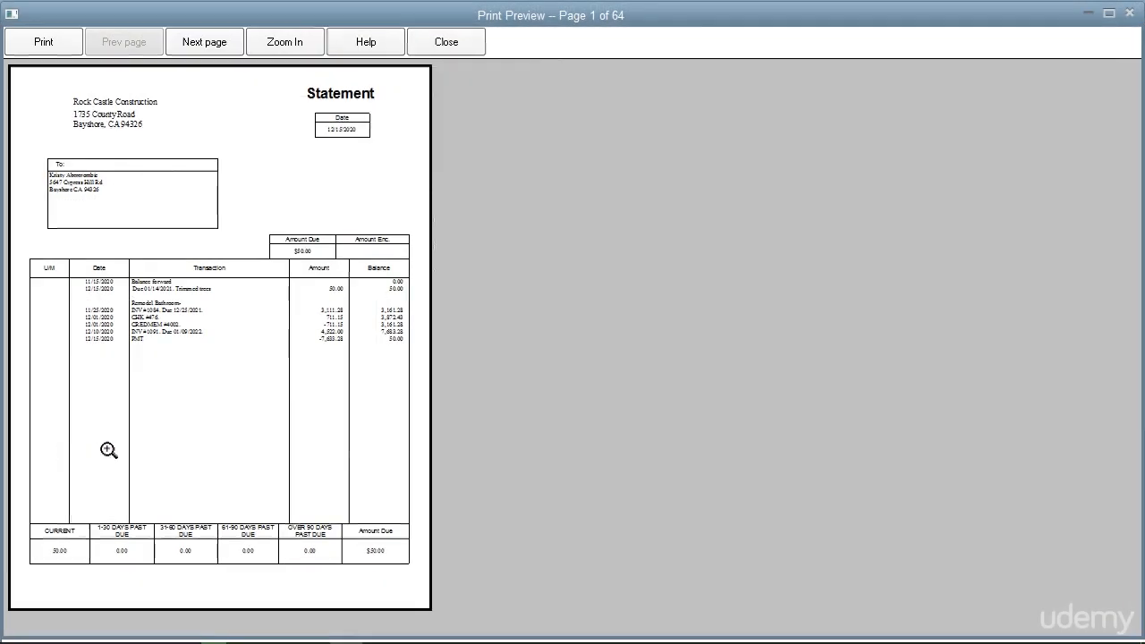
{"action": "left_click", "coordinate": [147, 254]}
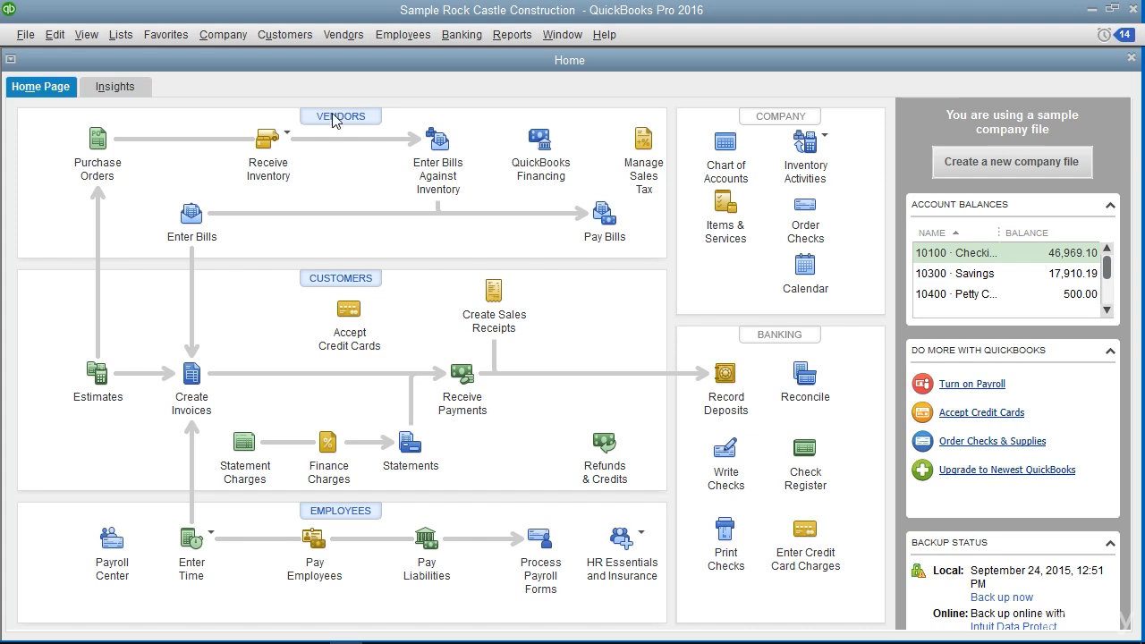
Start a received customer payment and choose the fourth listed customer as the payer
{"action": "left_click", "coordinate": [286, 34]}
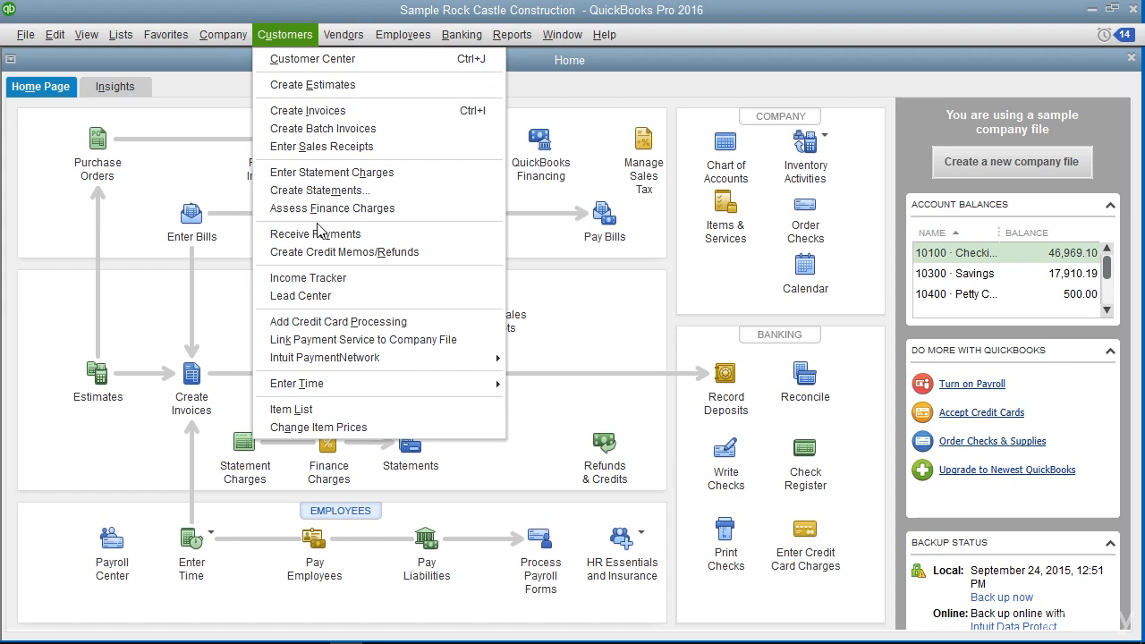
{"action": "left_click", "coordinate": [319, 236]}
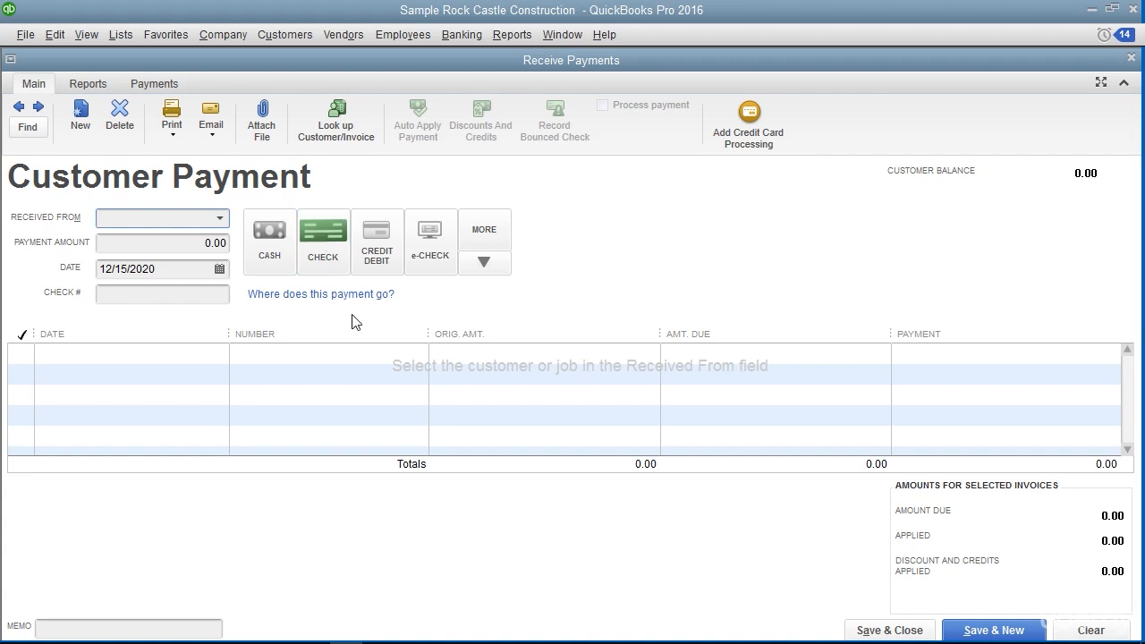
{"action": "left_click", "coordinate": [221, 220]}
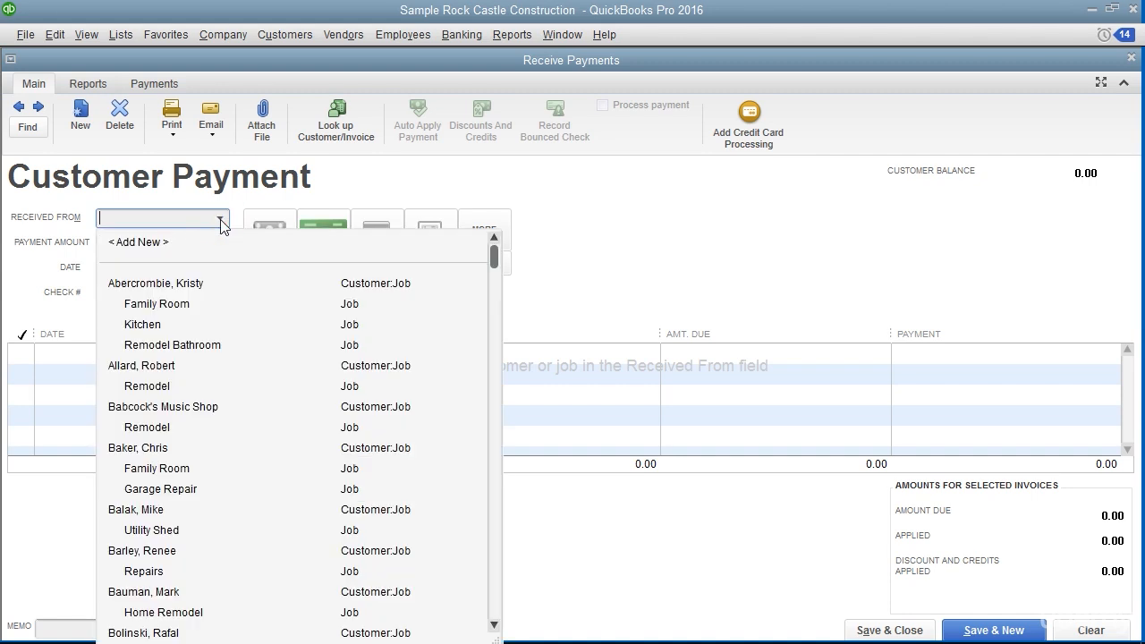
{"action": "left_click", "coordinate": [166, 452]}
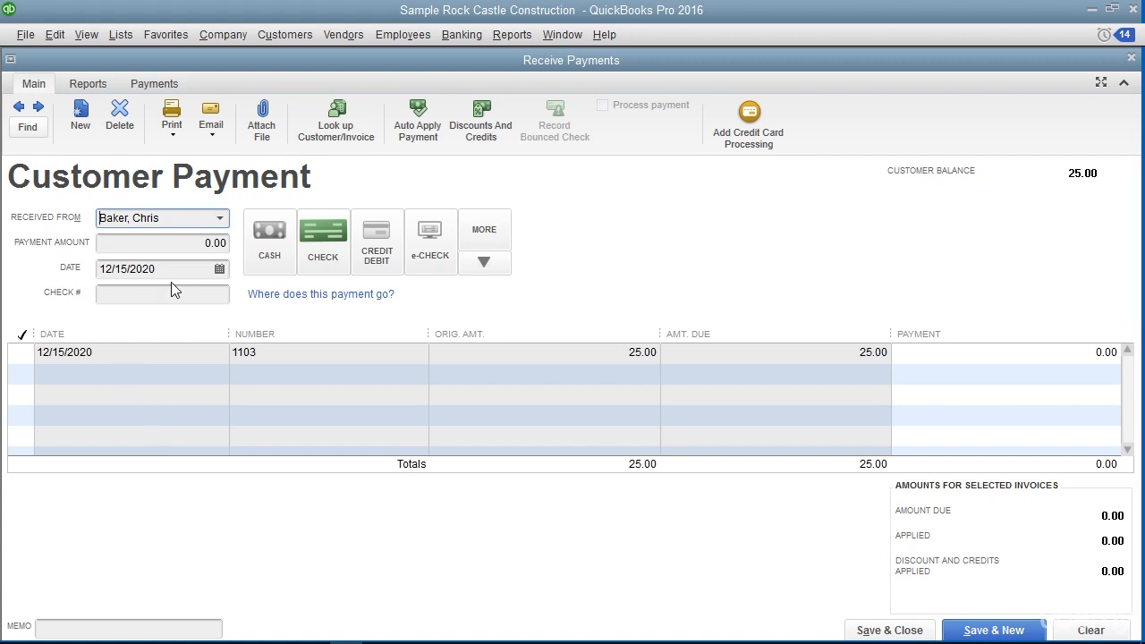
Date the payment 12/15/2020, set its amount to 25.00 and choose Check as the payment method
{"action": "left_click", "coordinate": [218, 269]}
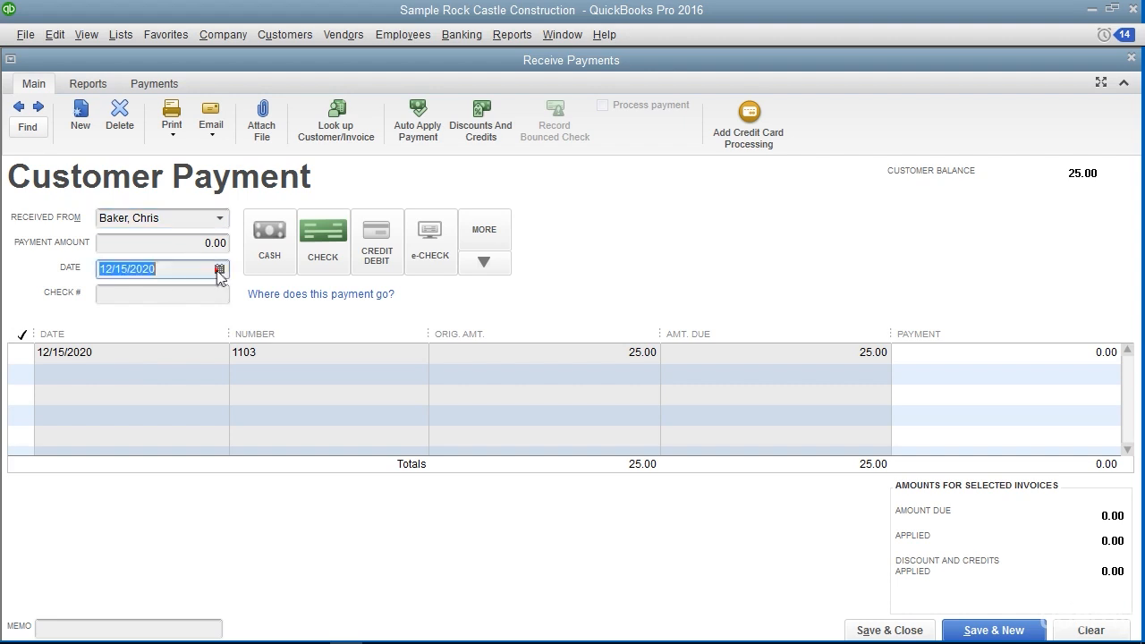
{"action": "left_click", "coordinate": [161, 394]}
{"action": "left_click", "coordinate": [195, 241]}
{"action": "type", "text": "25"}
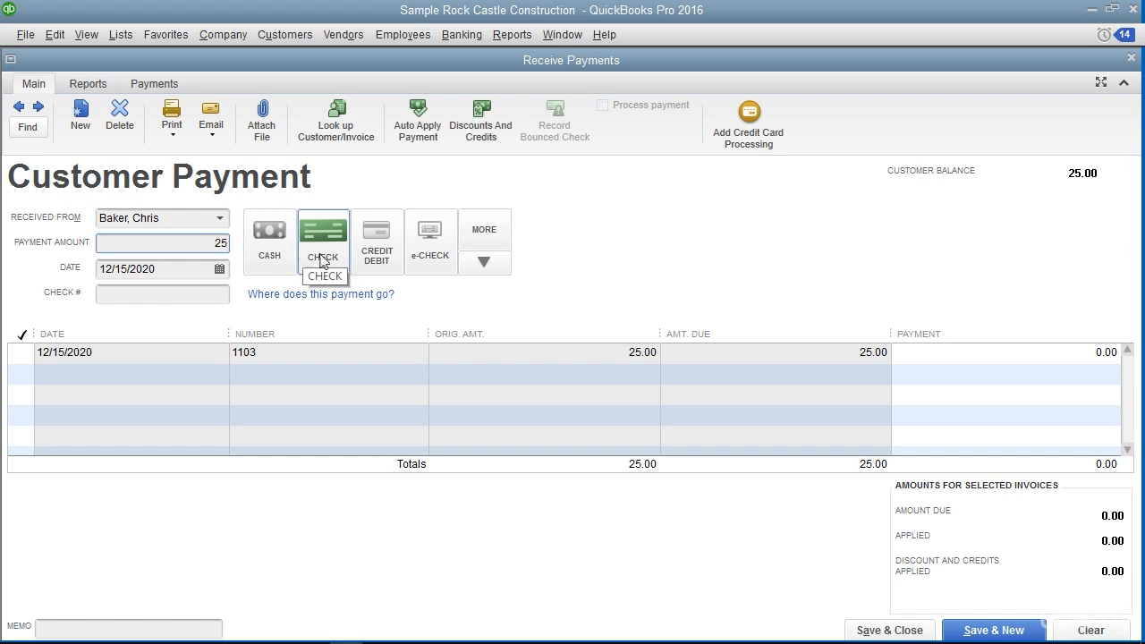
{"action": "left_click", "coordinate": [321, 255]}
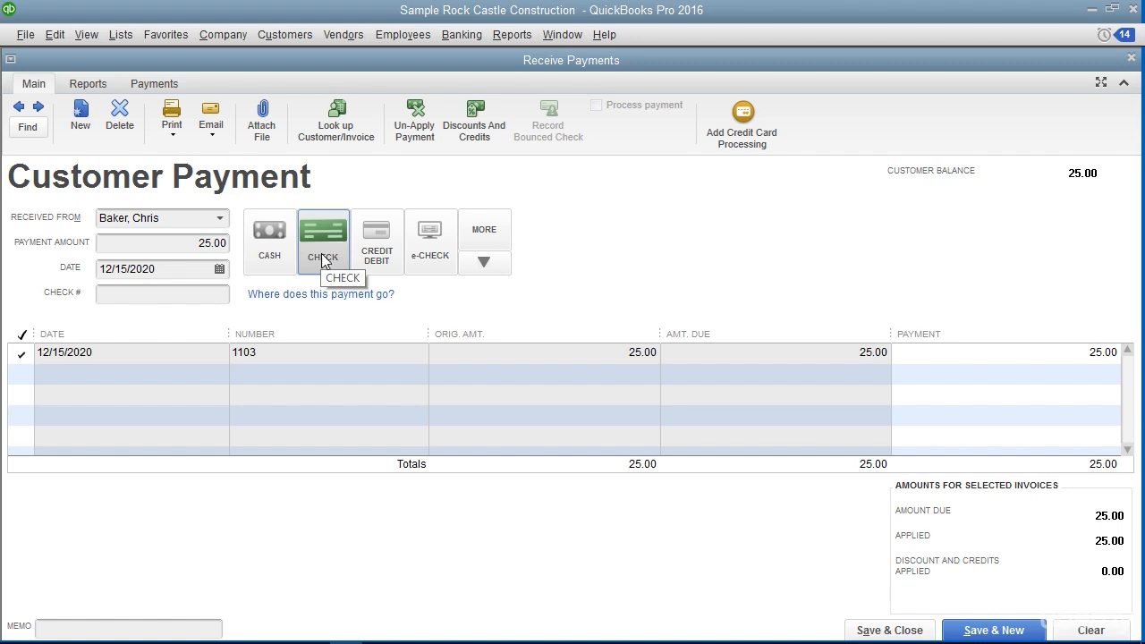
Examine the additional payment methods and the card types for a credit or debit payment, and cancel the card details
{"action": "left_click", "coordinate": [485, 265]}
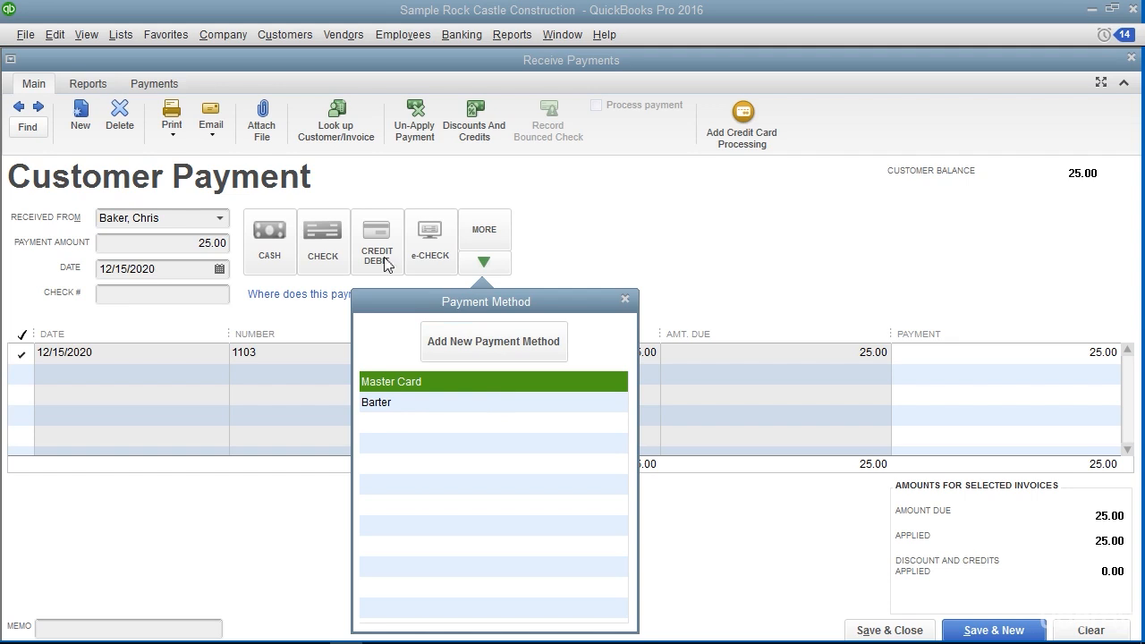
{"action": "left_click", "coordinate": [621, 297]}
{"action": "left_click", "coordinate": [379, 250]}
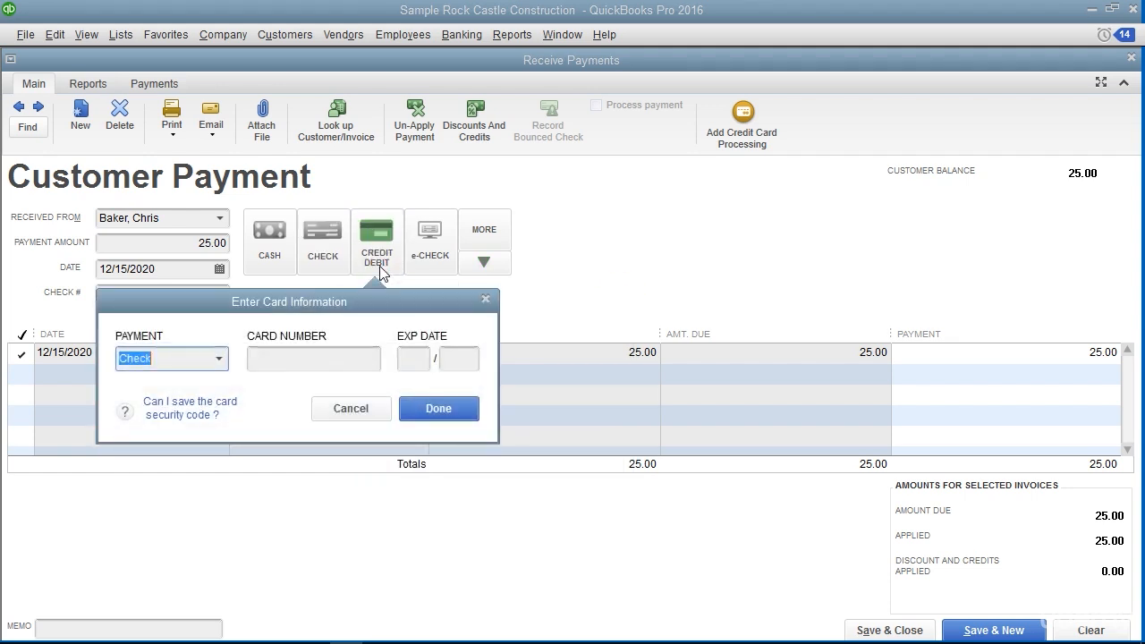
{"action": "left_click", "coordinate": [220, 358]}
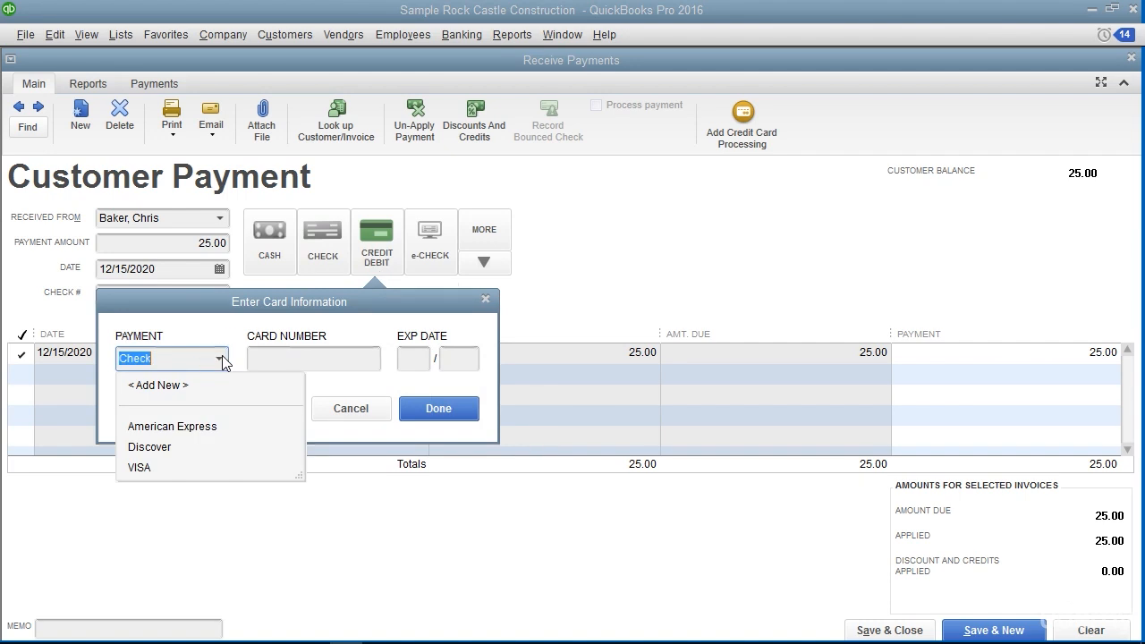
{"action": "left_click", "coordinate": [315, 336]}
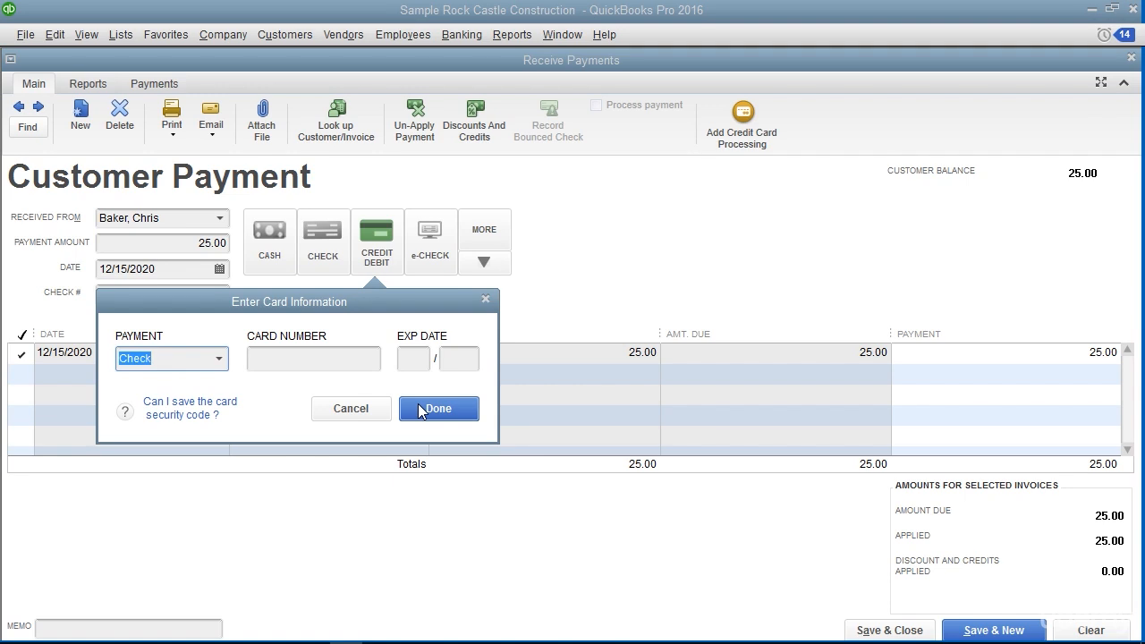
{"action": "left_click", "coordinate": [368, 410]}
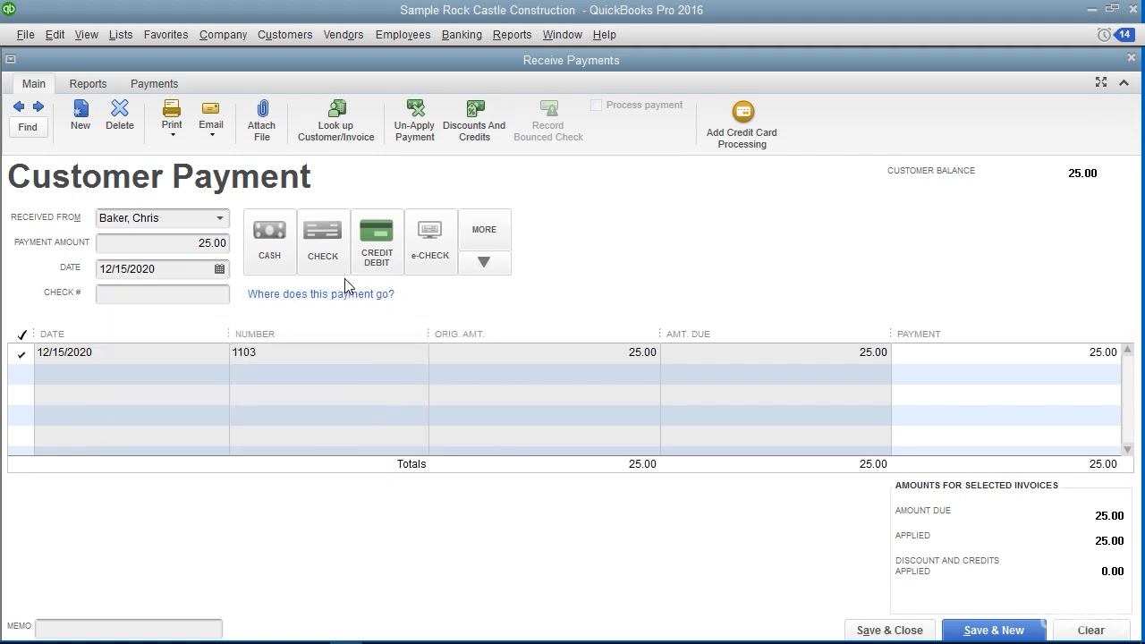
Record the payment as check number 8712 and save it, starting a new blank payment
{"action": "left_click", "coordinate": [325, 240]}
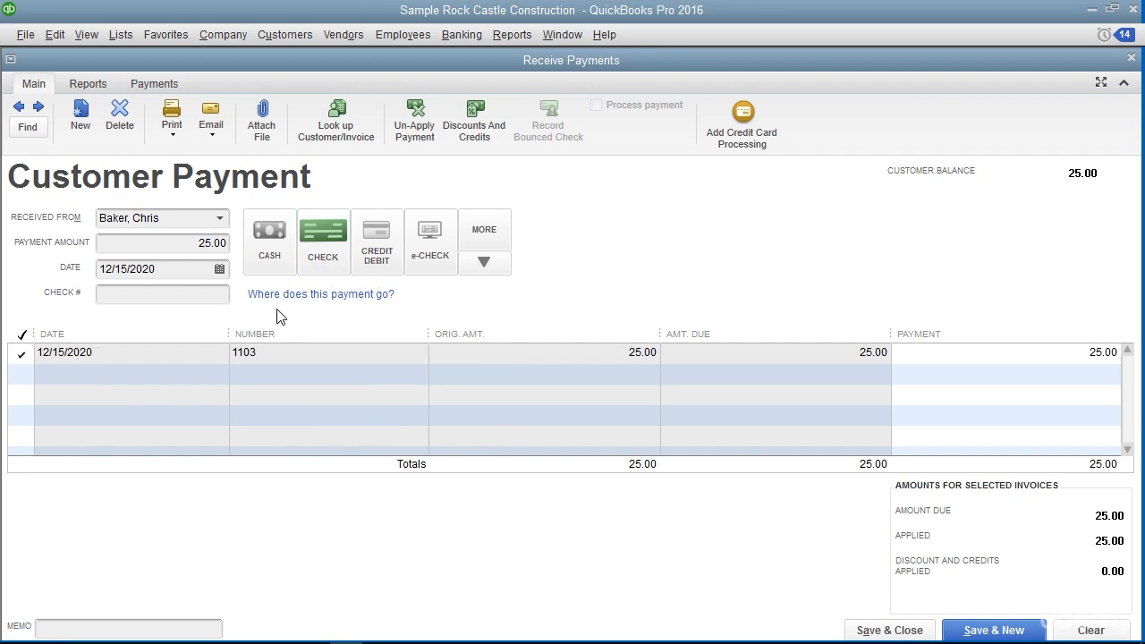
{"action": "left_click", "coordinate": [177, 296]}
{"action": "type", "text": "8712"}
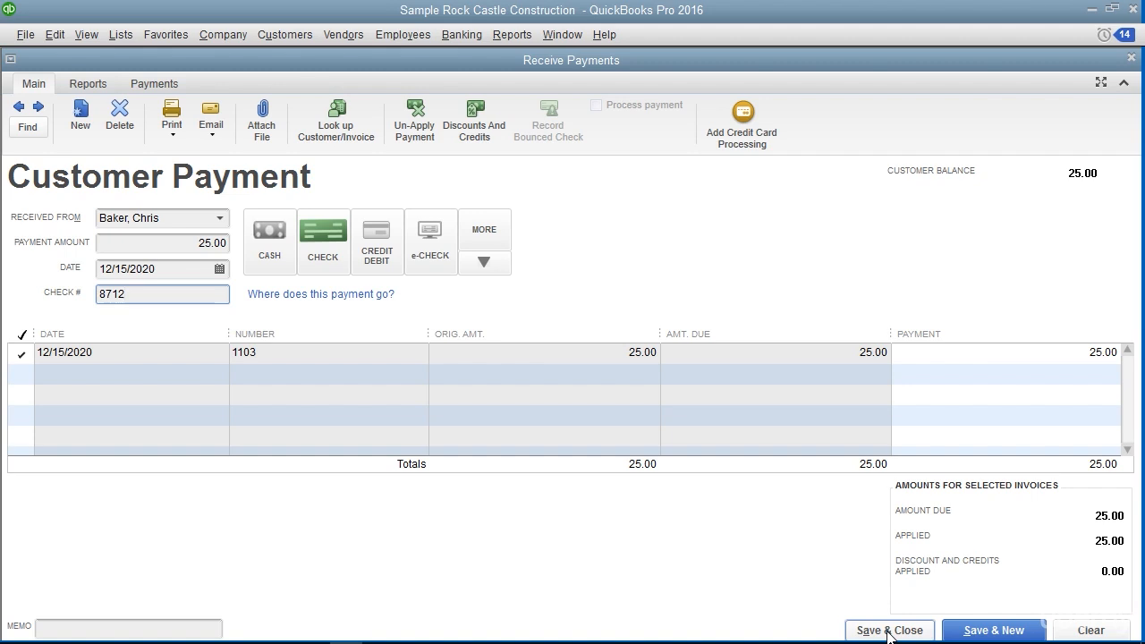
{"action": "left_click", "coordinate": [984, 631]}
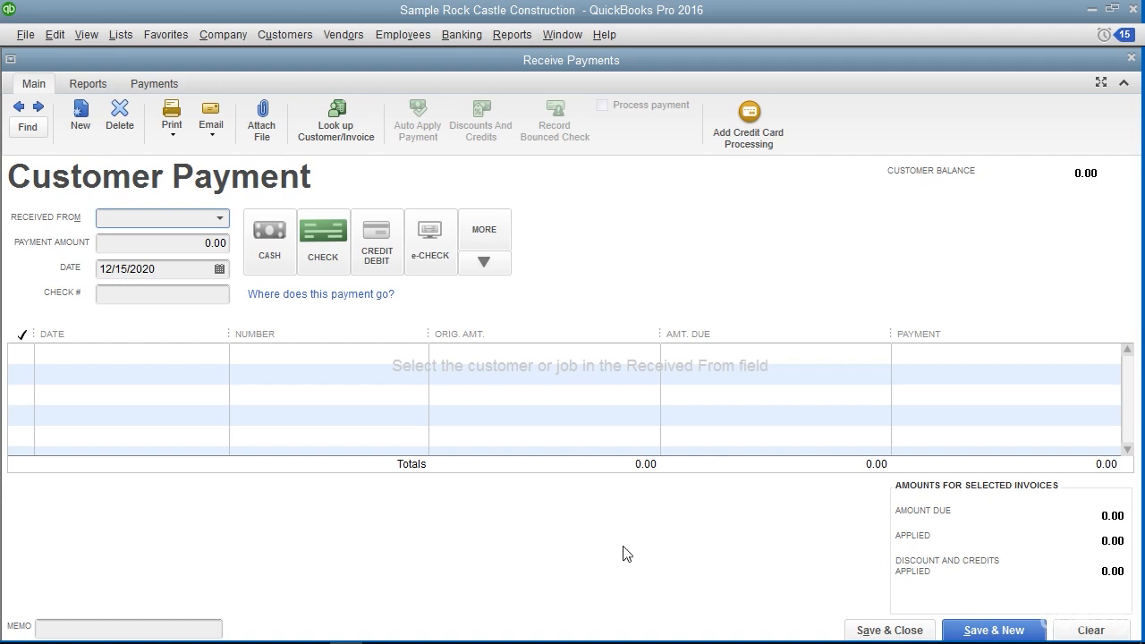
Close the blank payment, start a fresh received payment and choose the second listed customer as the payer
{"action": "key", "text": "Escape"}
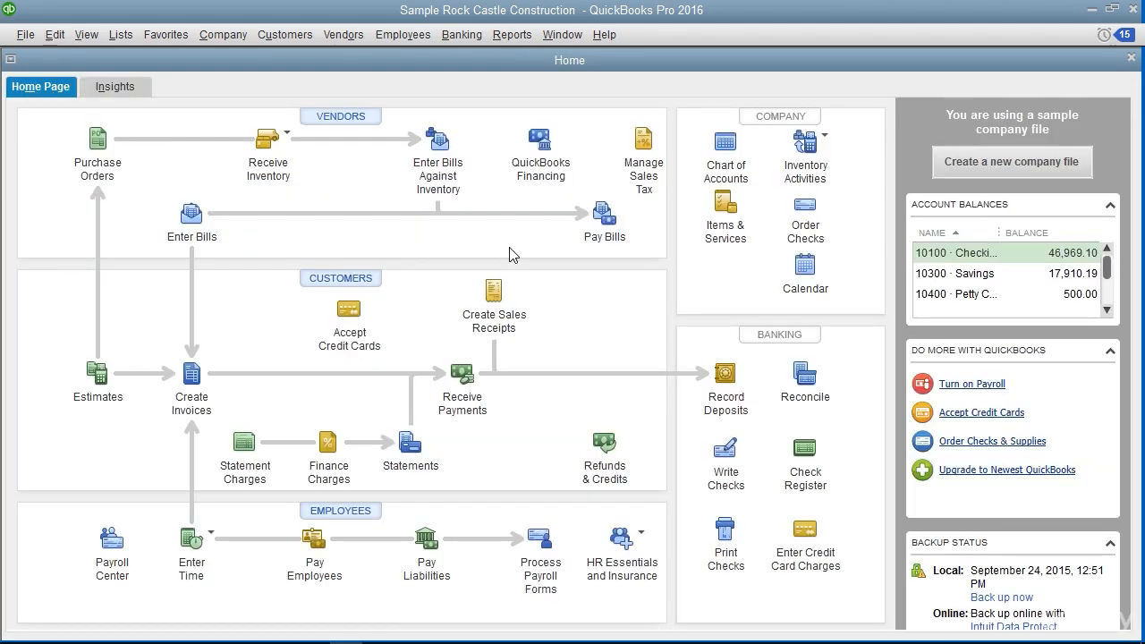
{"action": "left_click", "coordinate": [285, 34]}
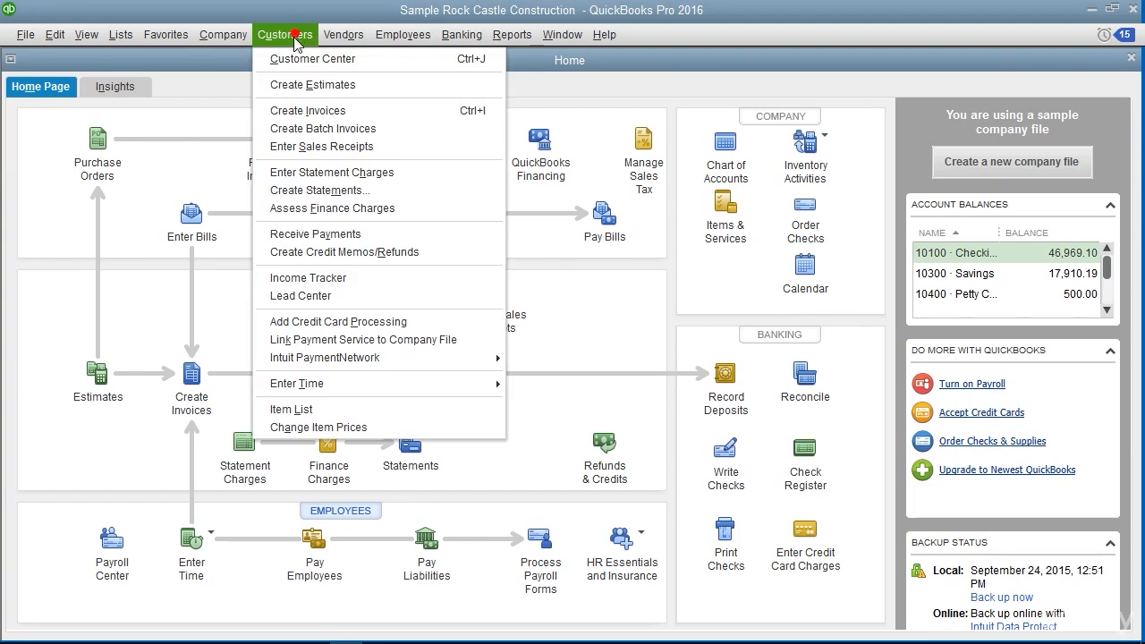
{"action": "left_click", "coordinate": [327, 235]}
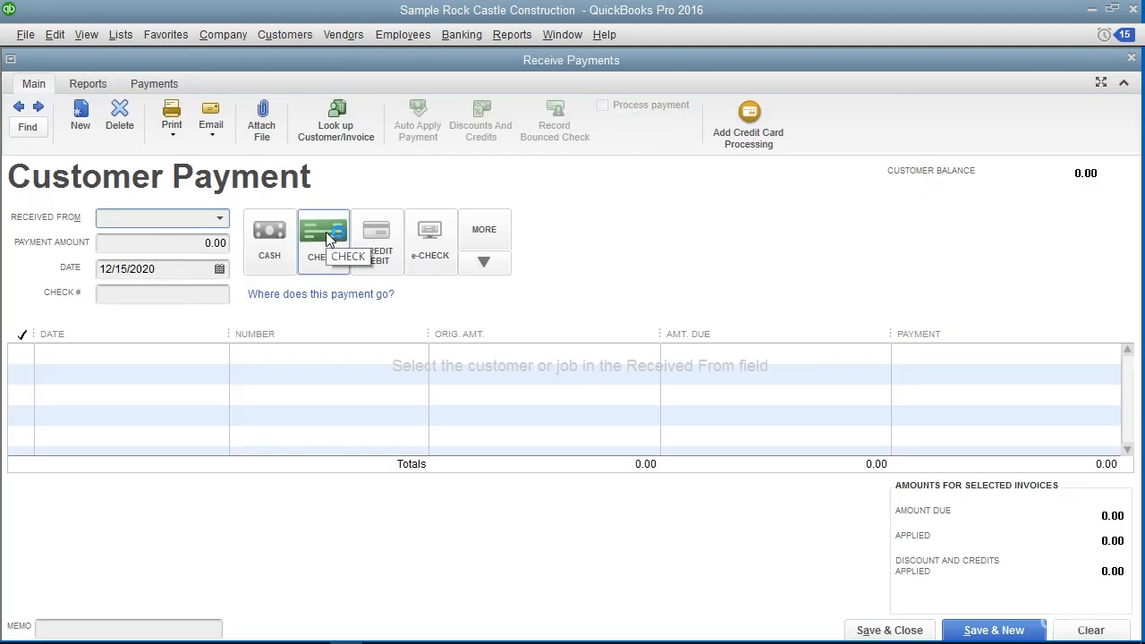
{"action": "left_click", "coordinate": [219, 219]}
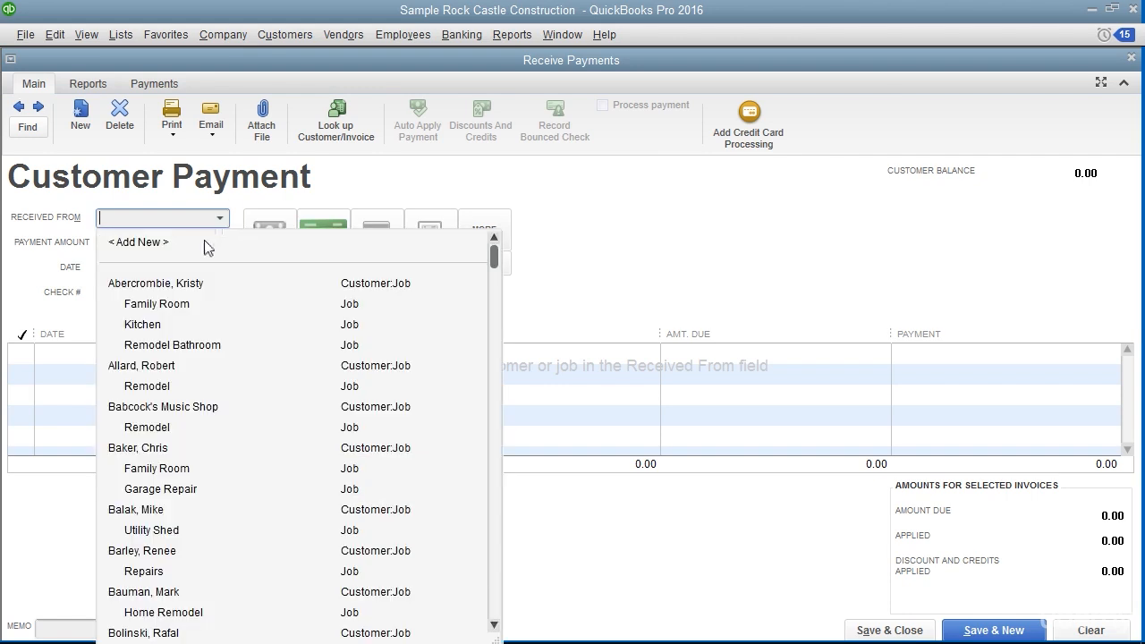
{"action": "left_click", "coordinate": [170, 367]}
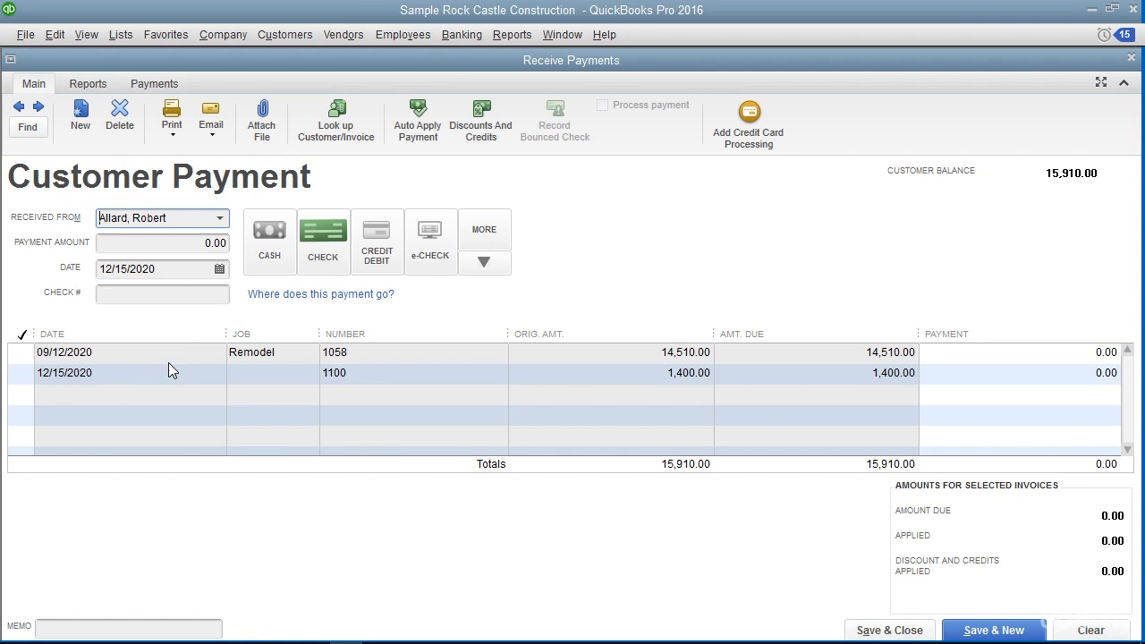
Set the payment amount to 15,000.00, choose Check as the payment method and enter check number 2587
{"action": "left_click", "coordinate": [188, 270]}
{"action": "left_click", "coordinate": [199, 240]}
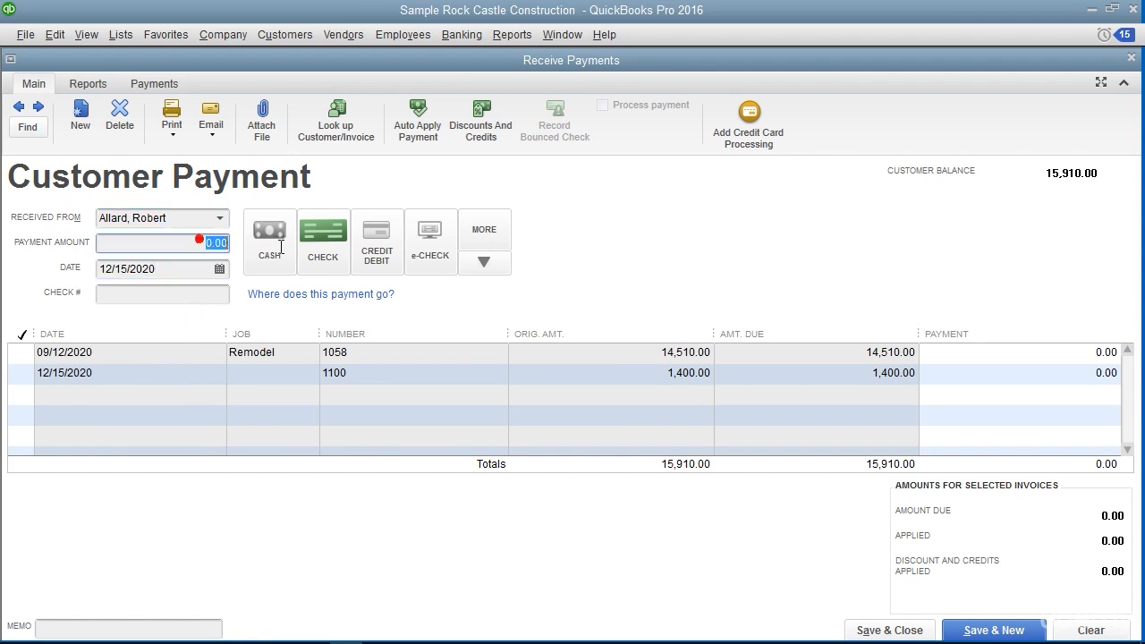
{"action": "type", "text": "15000"}
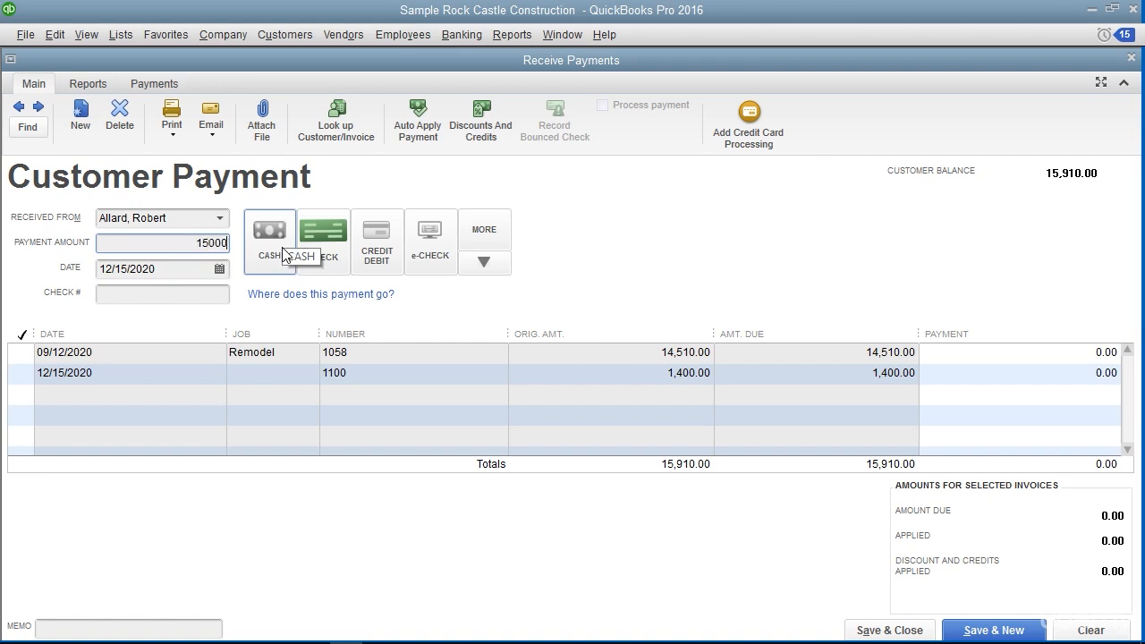
{"action": "left_click", "coordinate": [324, 237]}
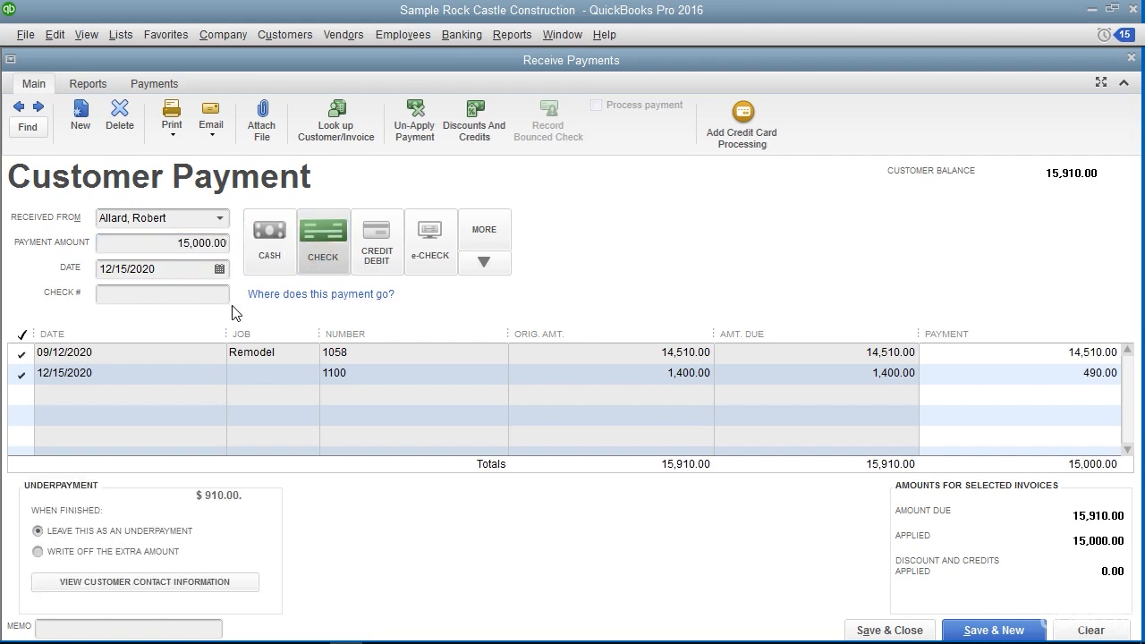
{"action": "left_click", "coordinate": [203, 293]}
{"action": "type", "text": "2587"}
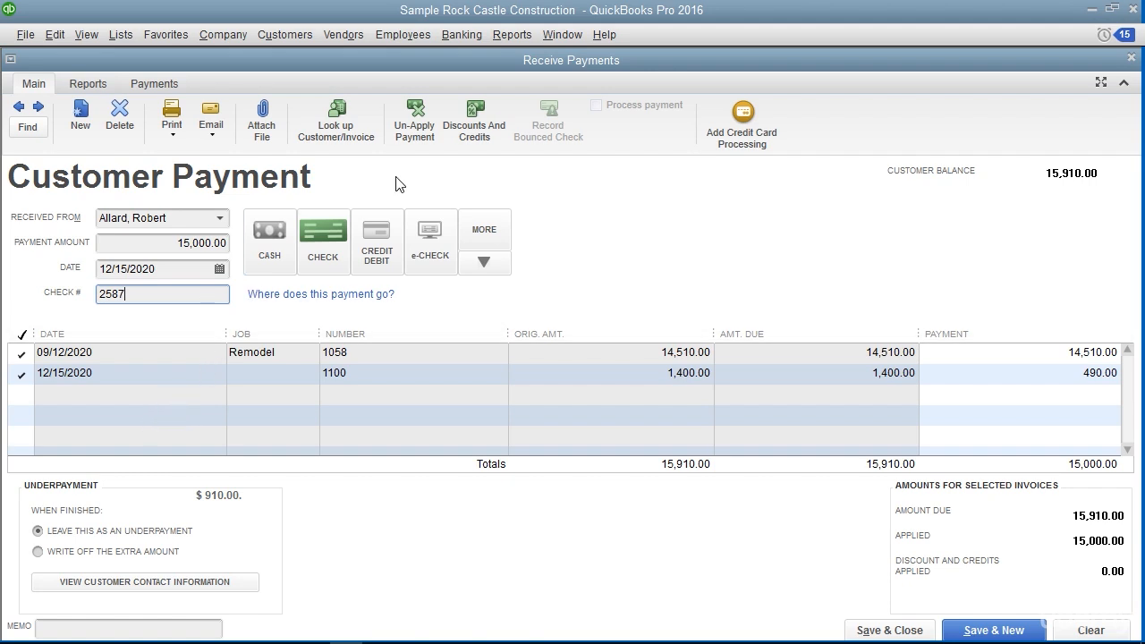
Un-apply the automatic allocation, then apply 14,000.00 to invoice 1058 and 1,000.00 to invoice 1100
{"action": "left_click", "coordinate": [423, 120]}
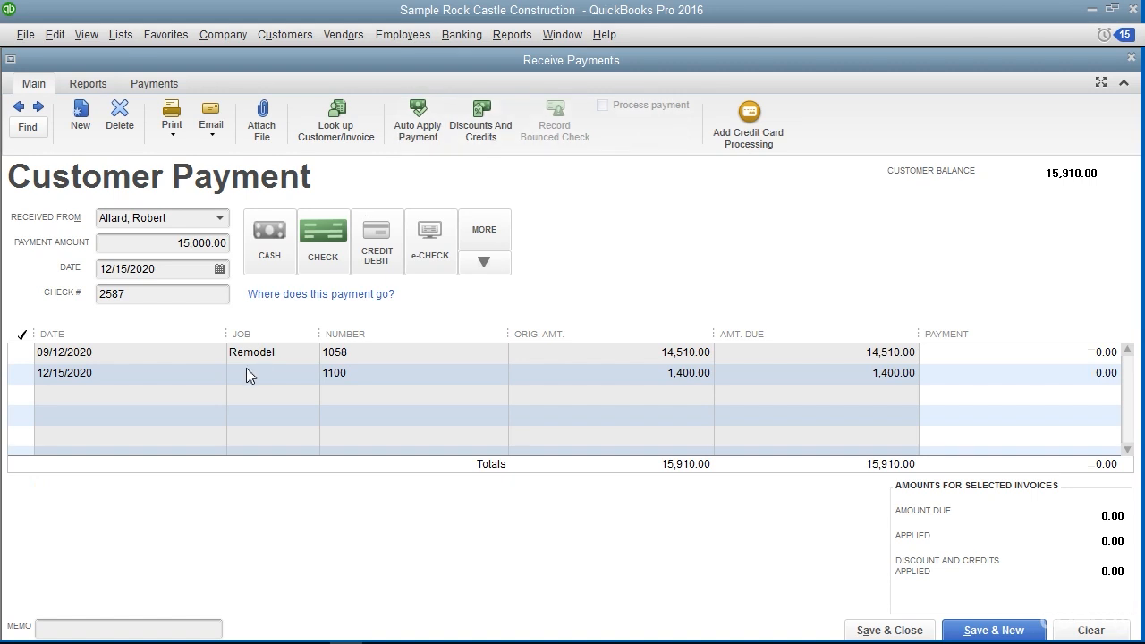
{"action": "left_click", "coordinate": [142, 370]}
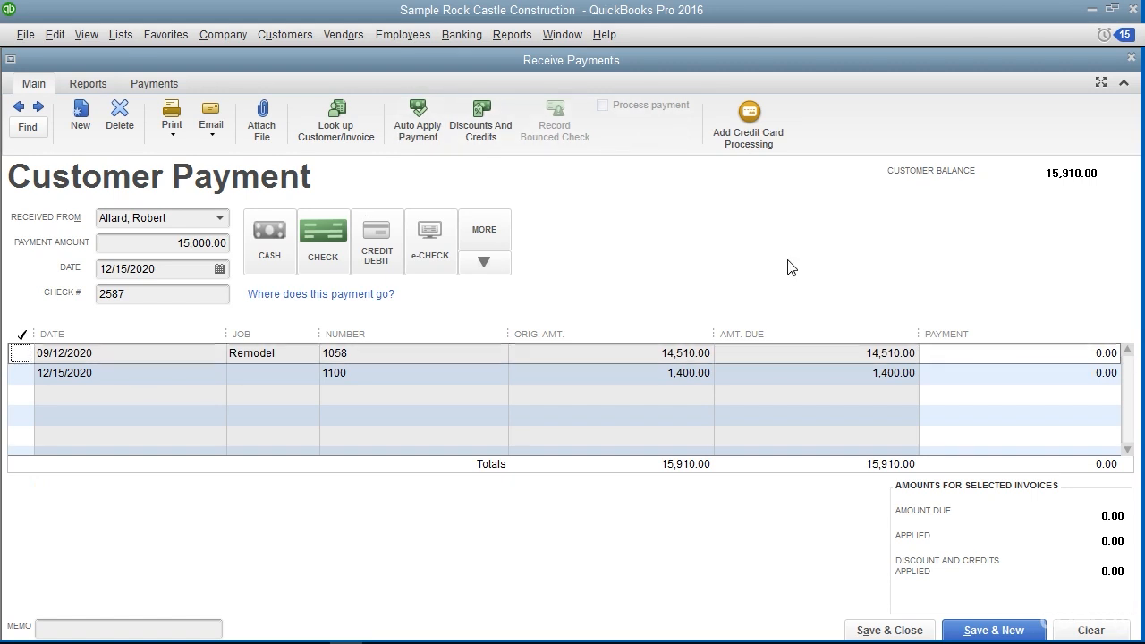
{"action": "left_click", "coordinate": [1049, 357]}
{"action": "type", "text": "14000"}
{"action": "left_click", "coordinate": [27, 373]}
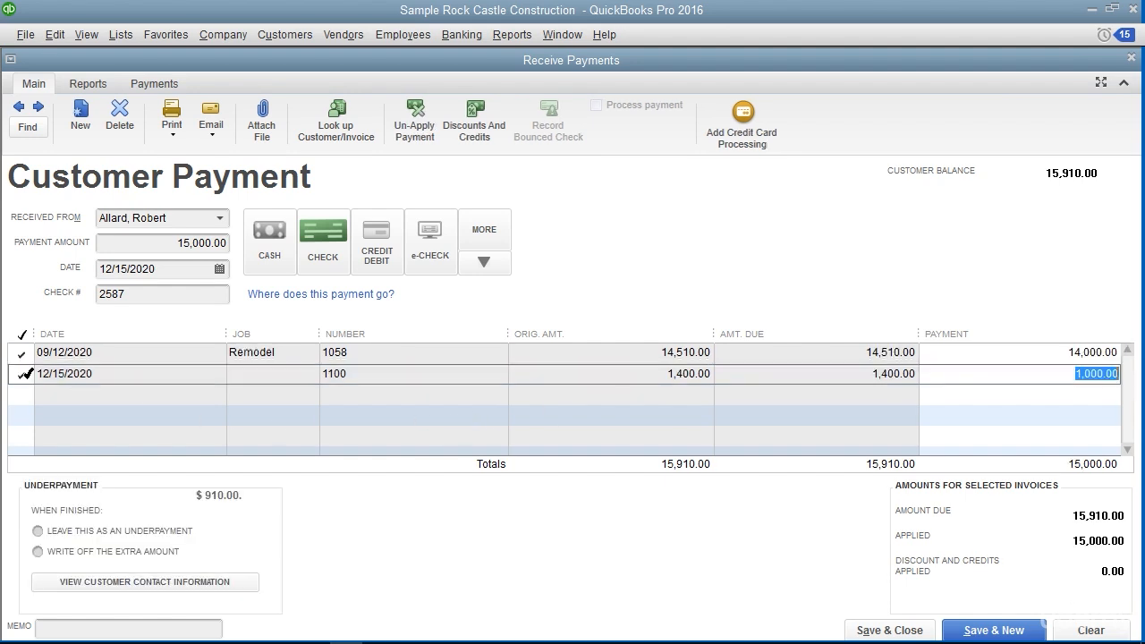
Try the option to write off the extra amount, and return to leaving it as an underpayment
{"action": "left_click", "coordinate": [207, 533]}
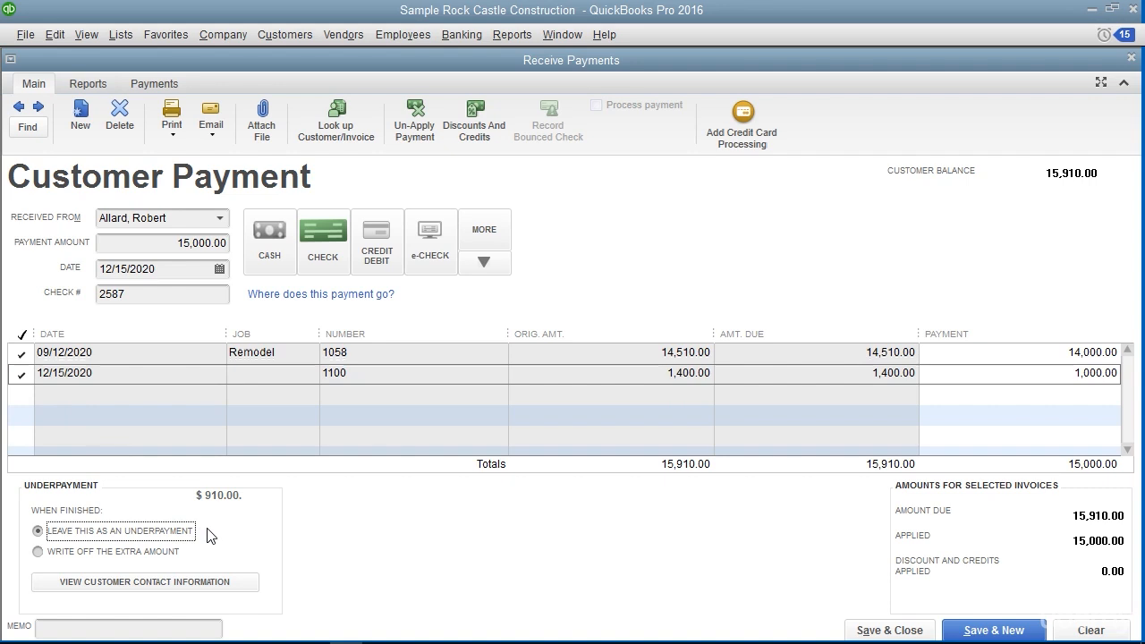
{"action": "left_click", "coordinate": [192, 554]}
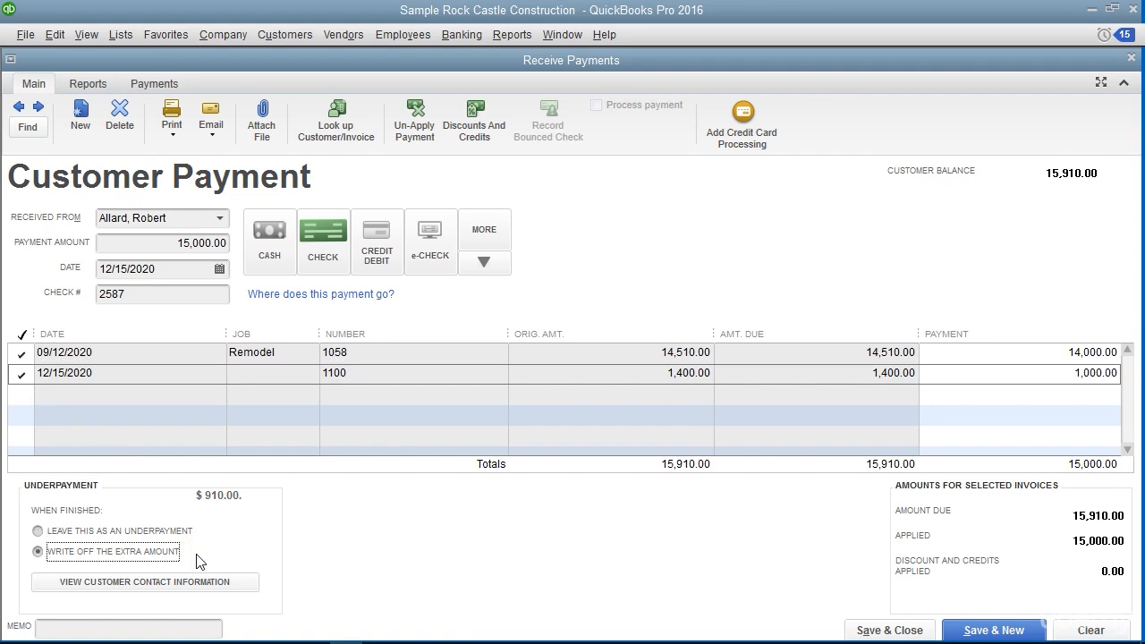
{"action": "left_click", "coordinate": [38, 533]}
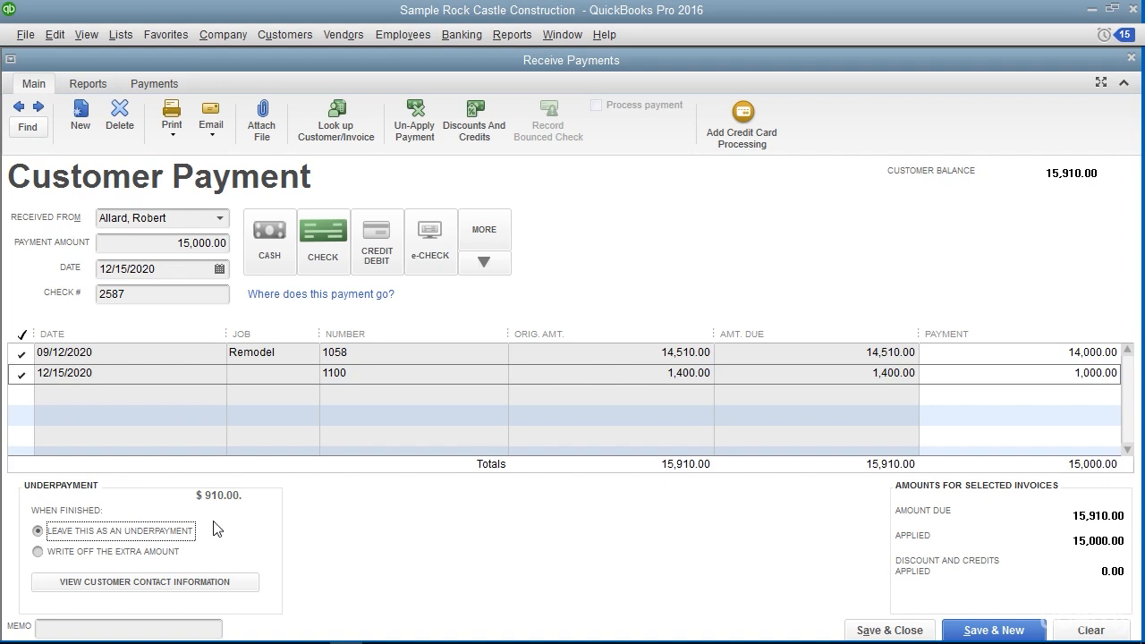
Reapply the payment as 14,510.00 to invoice 1058 and 490.00 to invoice 1100, and save it, starting a new payment
{"action": "left_click", "coordinate": [22, 374]}
{"action": "left_click", "coordinate": [23, 353]}
{"action": "left_click", "coordinate": [22, 353]}
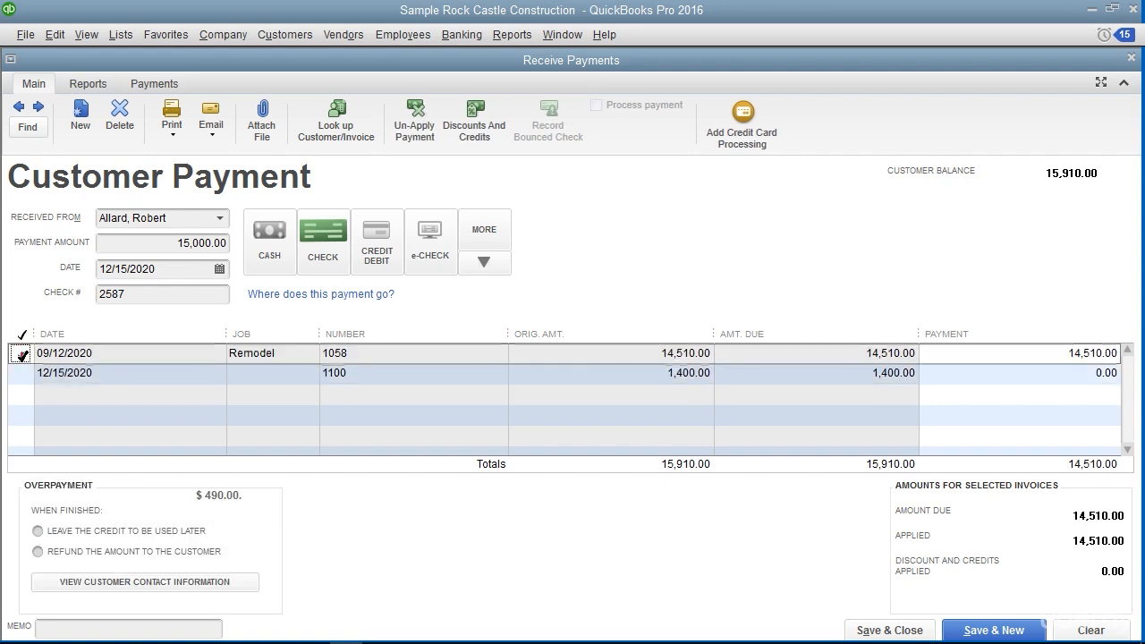
{"action": "left_click", "coordinate": [21, 374]}
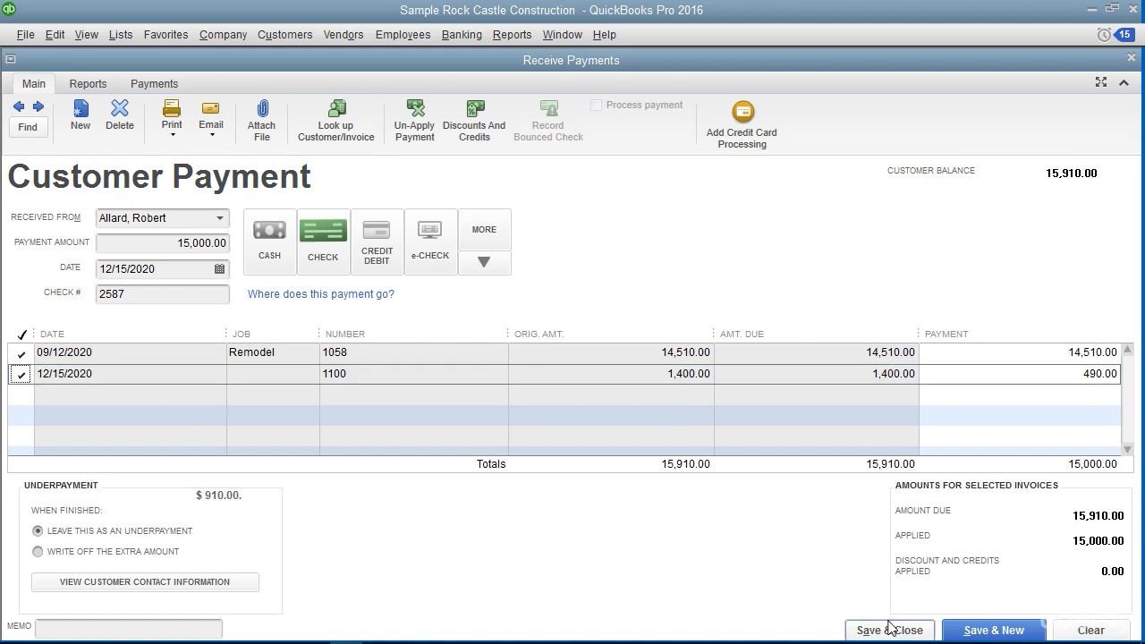
{"action": "left_click", "coordinate": [962, 628]}
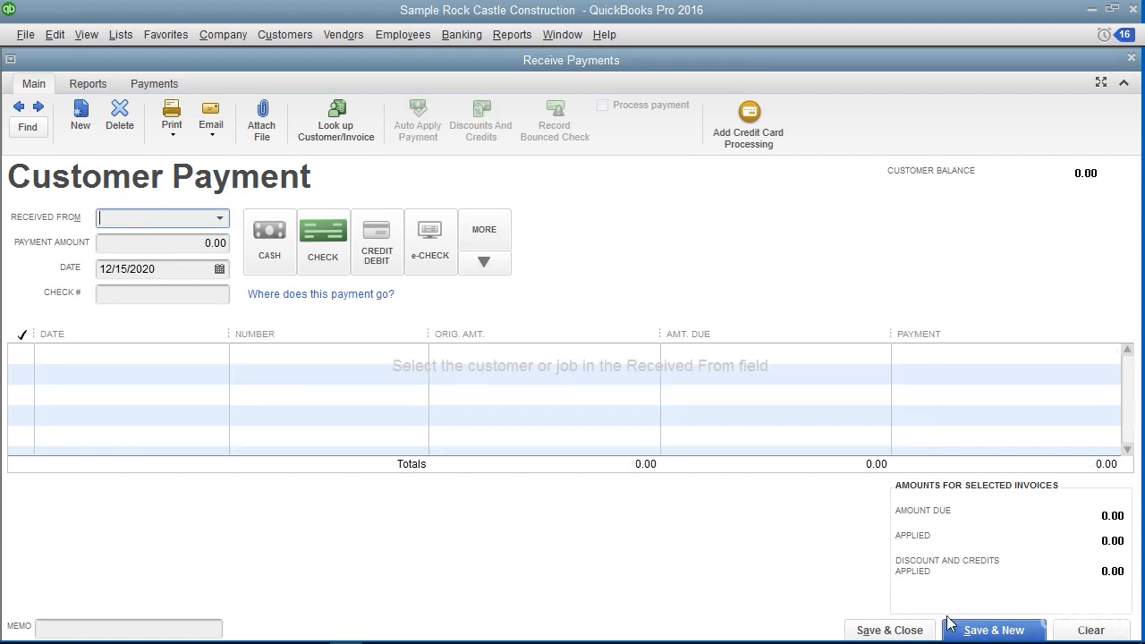
Reopen the customer payment form and choose the first job of Pretell Real Estate as the payer
{"action": "key", "text": "Escape"}
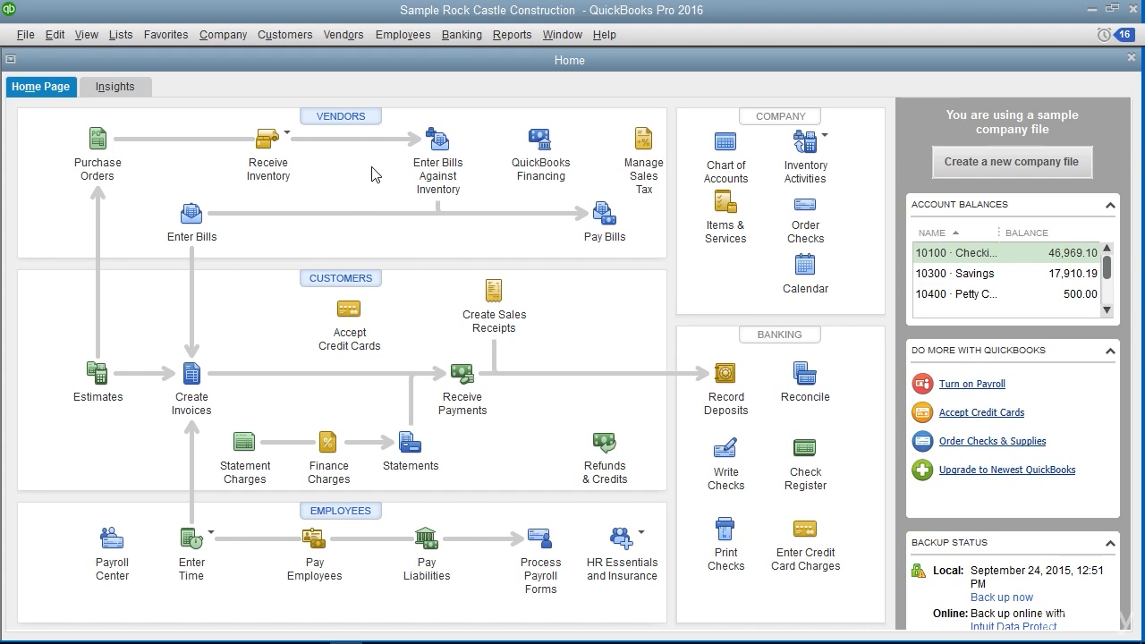
{"action": "left_click", "coordinate": [269, 39]}
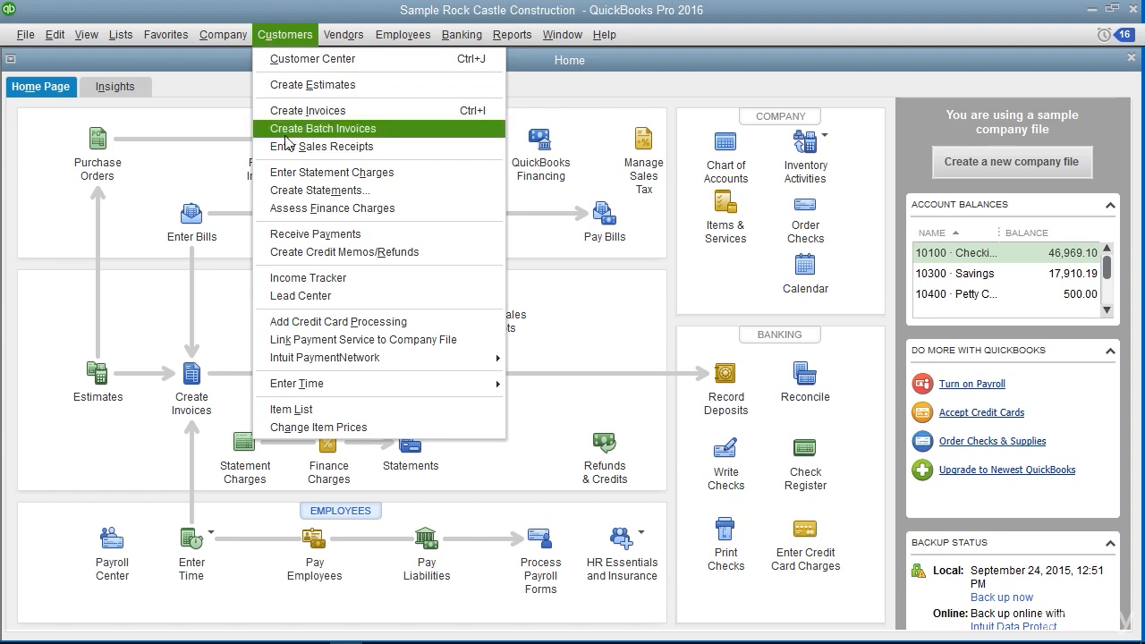
{"action": "left_click", "coordinate": [300, 234]}
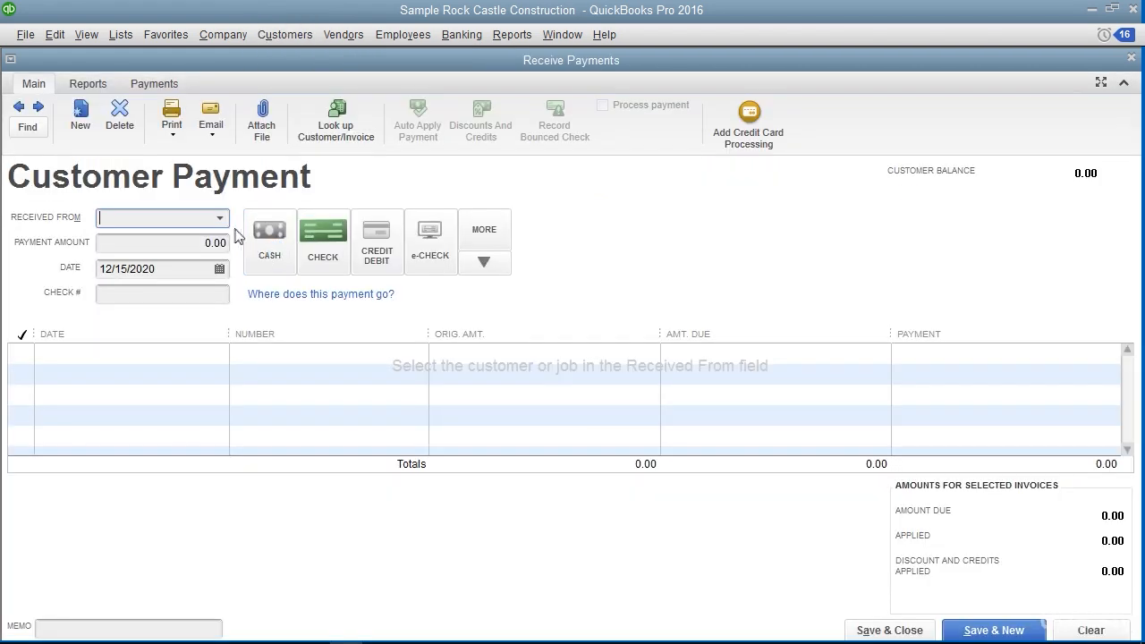
{"action": "left_click", "coordinate": [220, 218]}
{"action": "scroll", "coordinate": [195, 390], "scroll_direction": "down", "scroll_amount": 2}
{"action": "scroll", "coordinate": [195, 389], "scroll_direction": "down", "scroll_amount": 20}
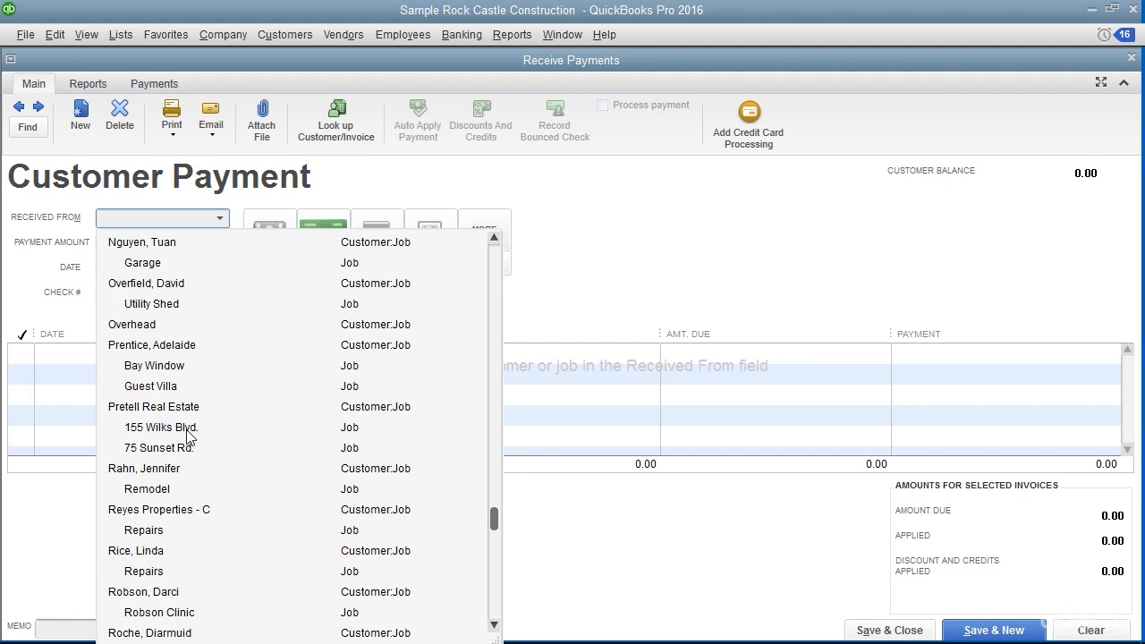
{"action": "left_click", "coordinate": [187, 431]}
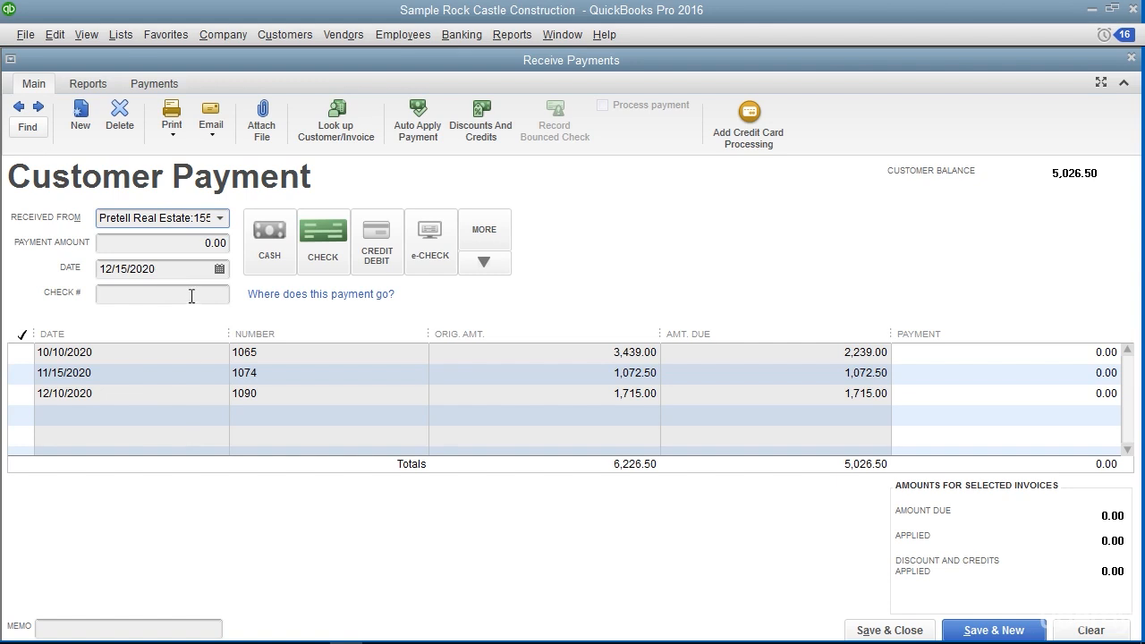
Set the payment amount to 1,500.00, choose Check as the payment method and enter check number 6532
{"action": "left_click", "coordinate": [170, 245]}
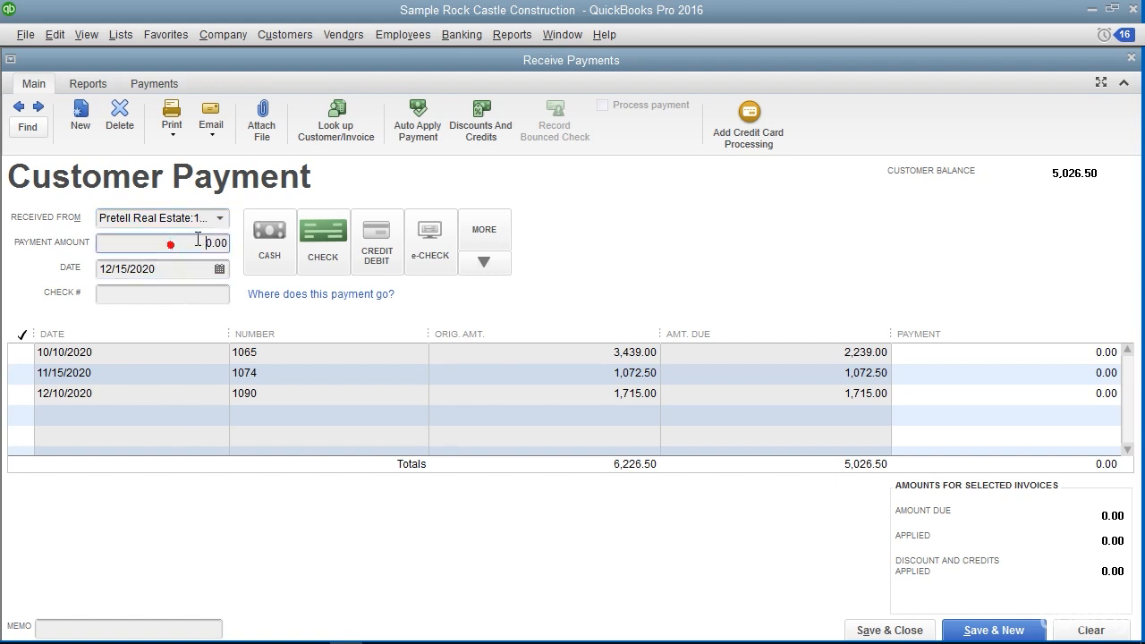
{"action": "type", "text": "1,500"}
{"action": "left_click", "coordinate": [321, 253]}
{"action": "type", "text": "6532"}
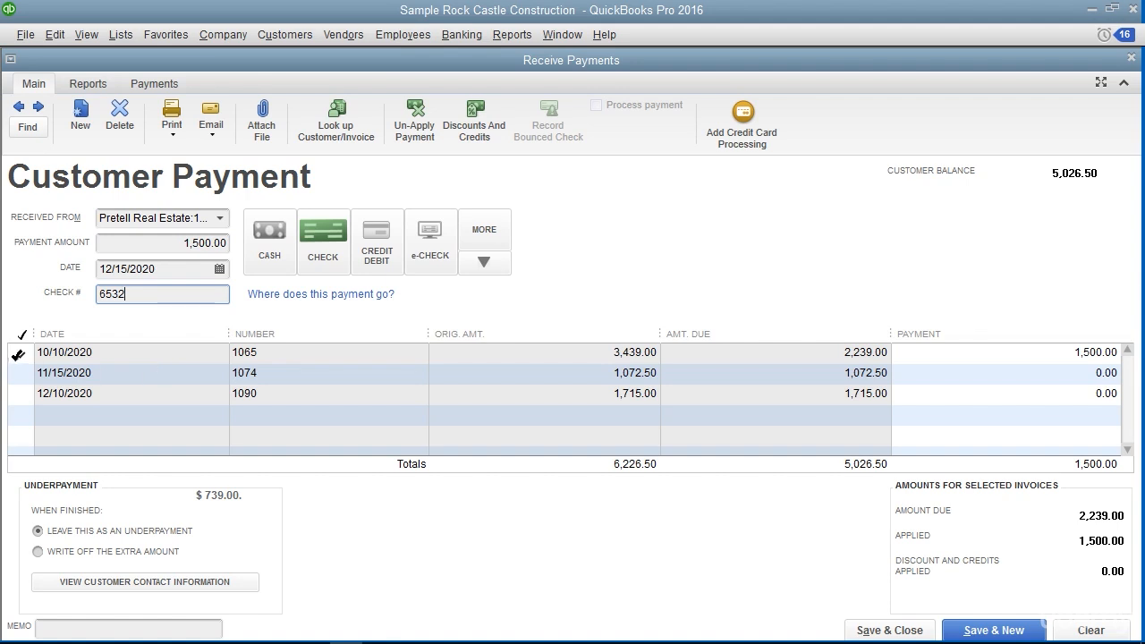
Remove the payment from invoice 1065 and apply it to invoices 1074 and 1090 instead
{"action": "left_click", "coordinate": [18, 355]}
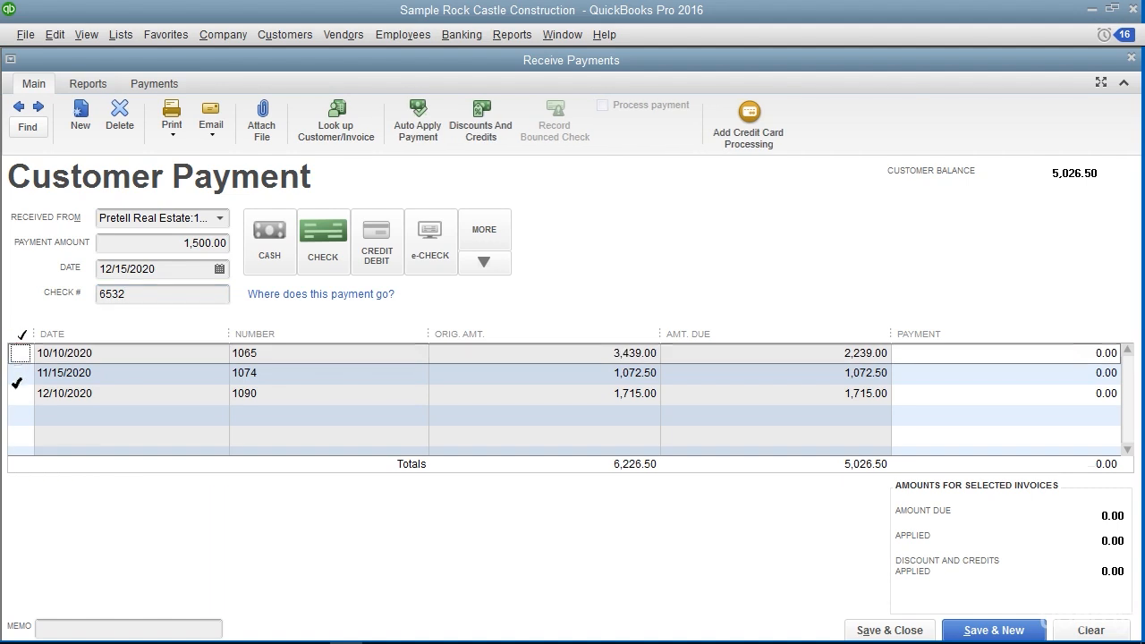
{"action": "left_click", "coordinate": [16, 377]}
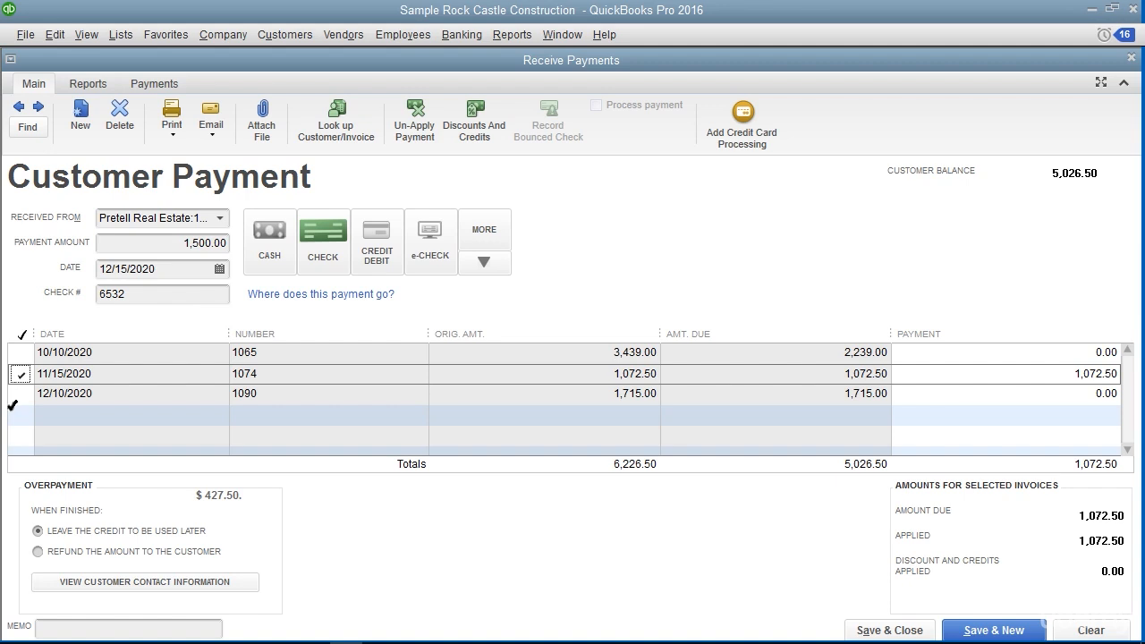
{"action": "left_click", "coordinate": [20, 395]}
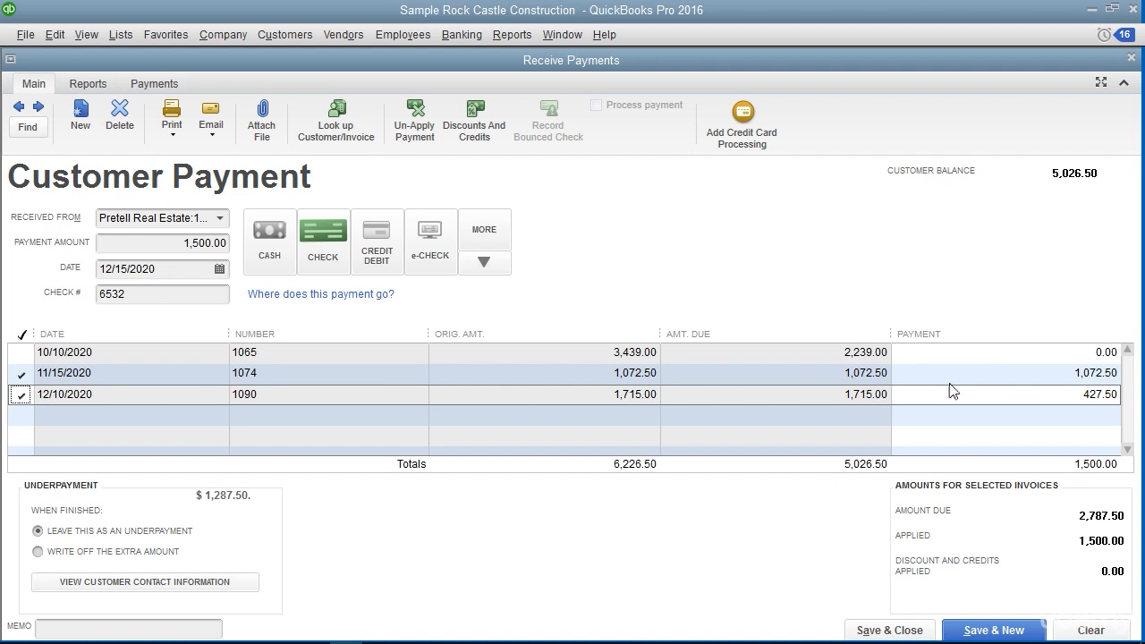
Apply 500.00 of the payment to each of invoices 1074, 1090 and 1065, and save the payment
{"action": "left_click", "coordinate": [1048, 374]}
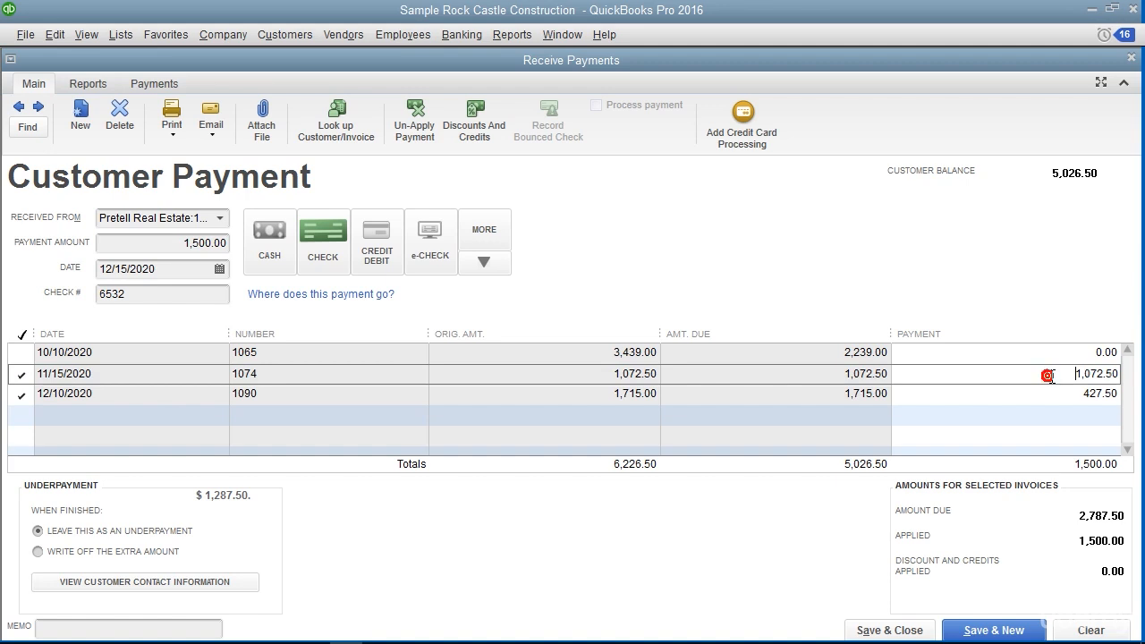
{"action": "left_click", "coordinate": [1064, 374]}
{"action": "type", "text": "500"}
{"action": "left_click", "coordinate": [1071, 393]}
{"action": "left_click", "coordinate": [1071, 393]}
{"action": "type", "text": "500"}
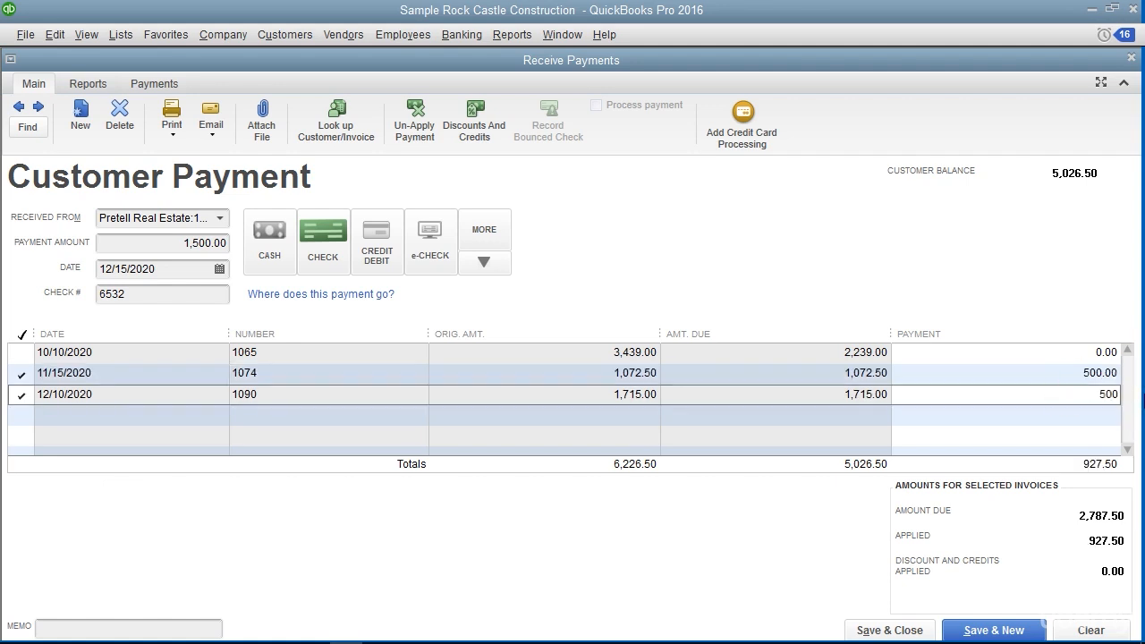
{"action": "left_click", "coordinate": [23, 356]}
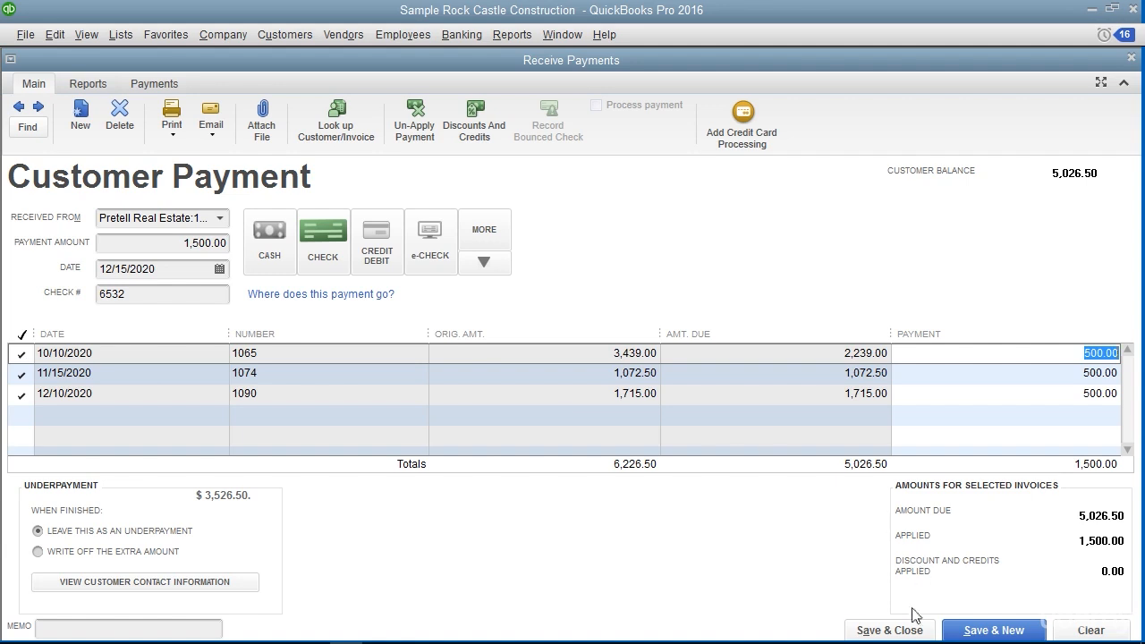
{"action": "left_click", "coordinate": [996, 630]}
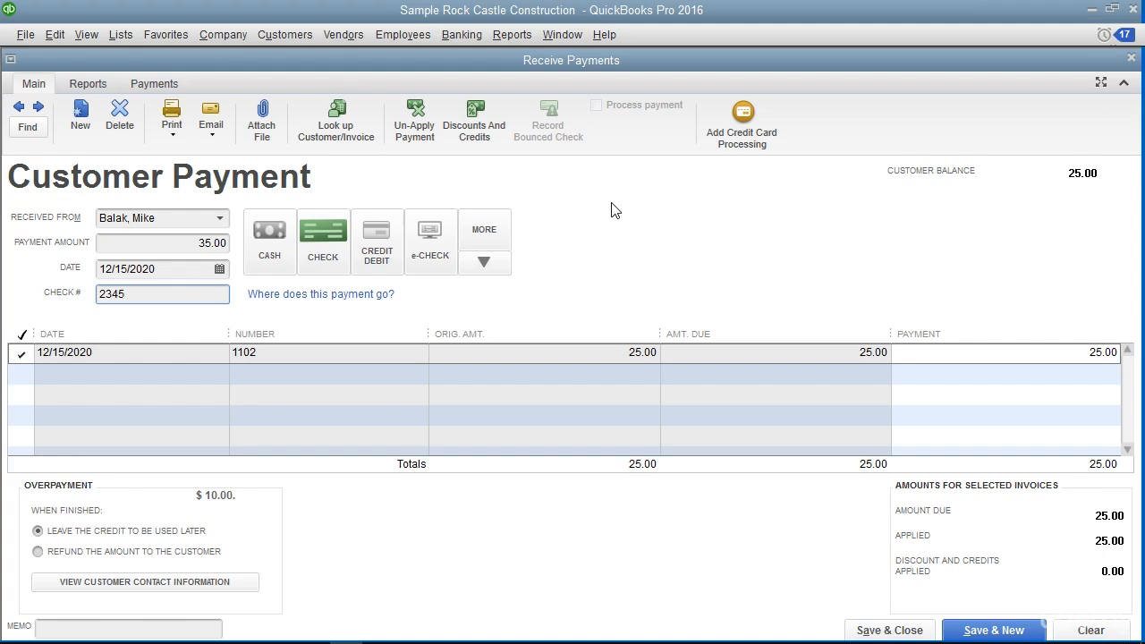
Check the 35.00 payment's overpayment options and choose to refund the amount to the customer
{"action": "left_click", "coordinate": [192, 243]}
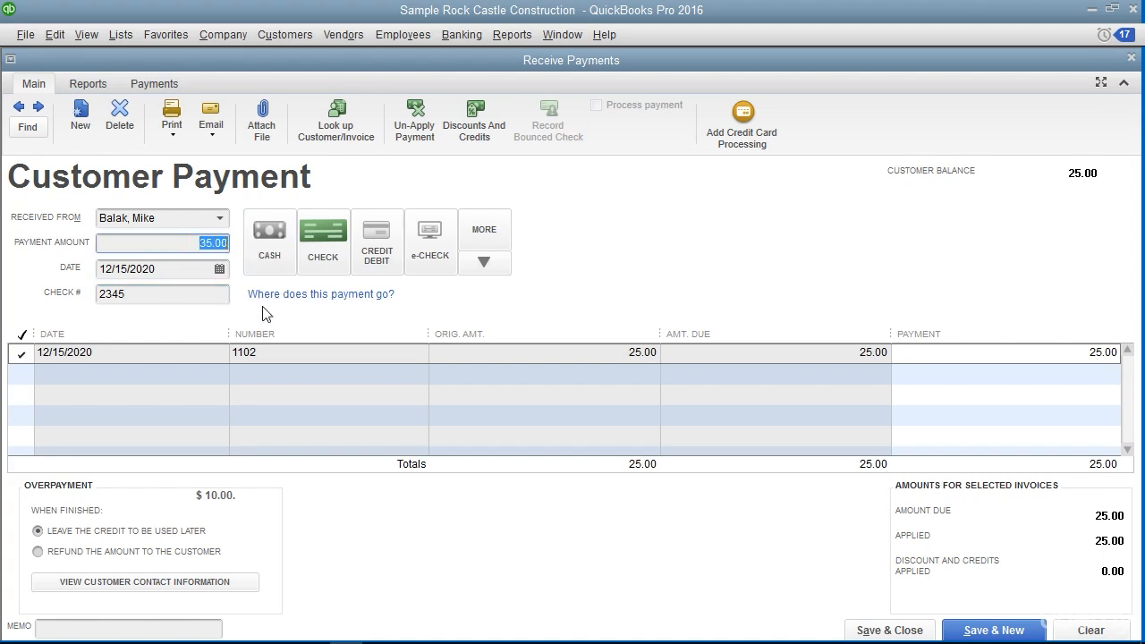
{"action": "left_click", "coordinate": [256, 498]}
{"action": "left_click", "coordinate": [198, 532]}
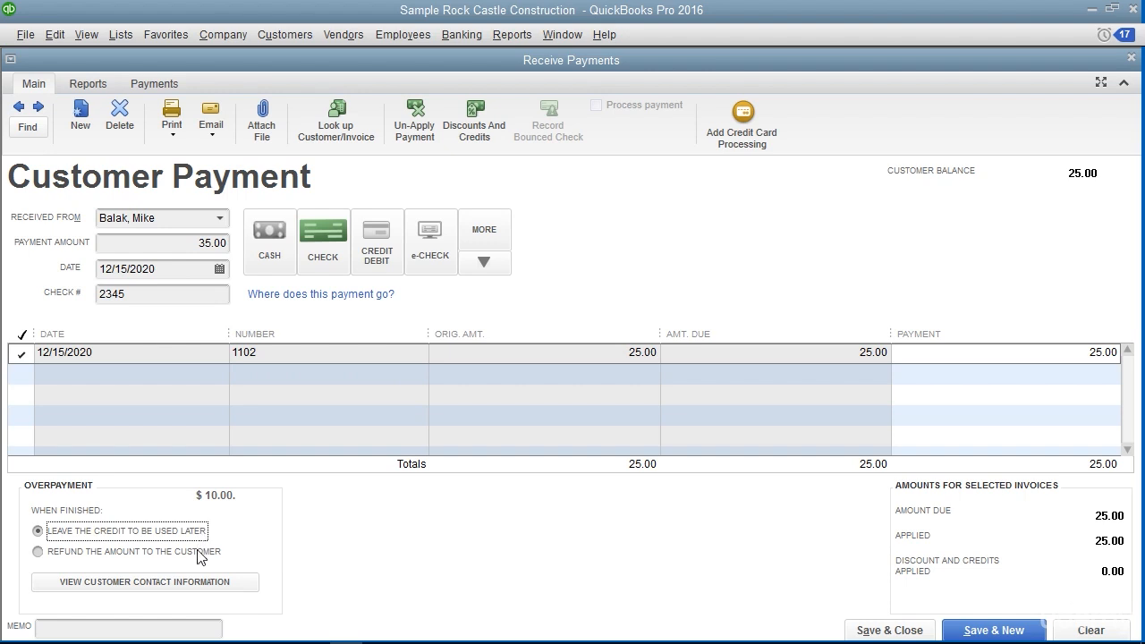
{"action": "left_click", "coordinate": [198, 553]}
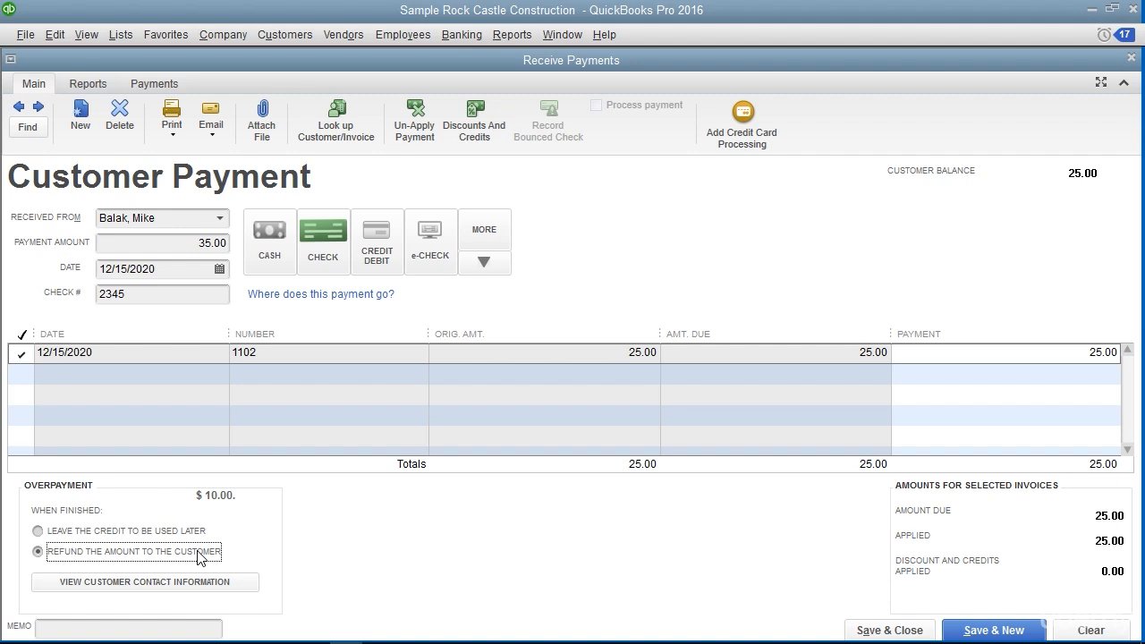
Leave the 10.00 overpayment as a credit for later use and save the 35.00 payment
{"action": "left_click", "coordinate": [192, 526]}
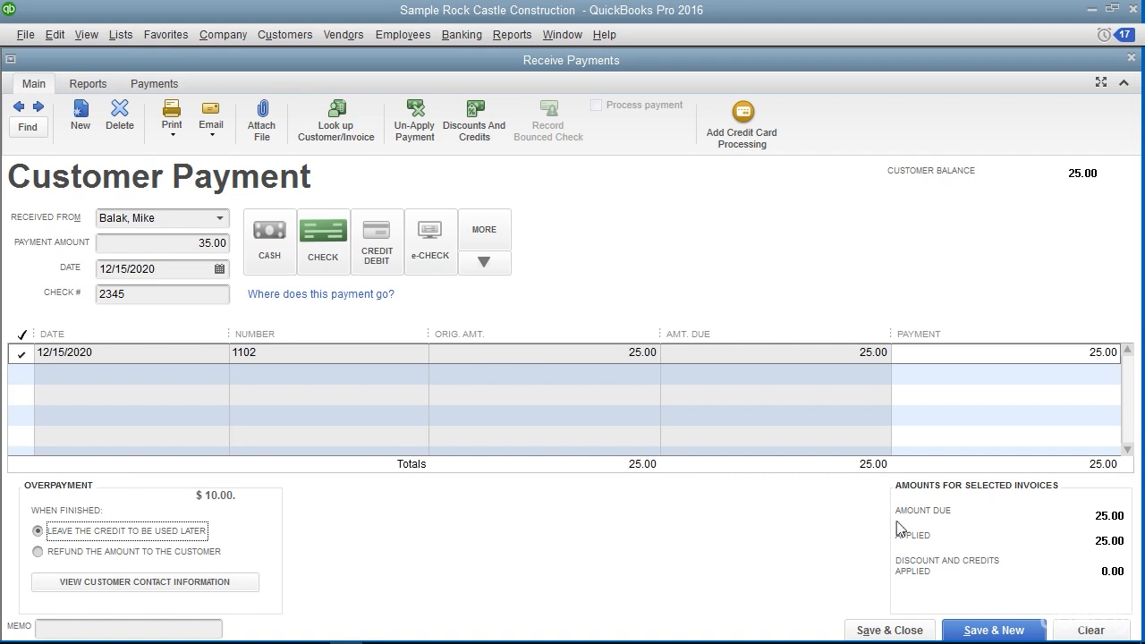
{"action": "left_click", "coordinate": [987, 632]}
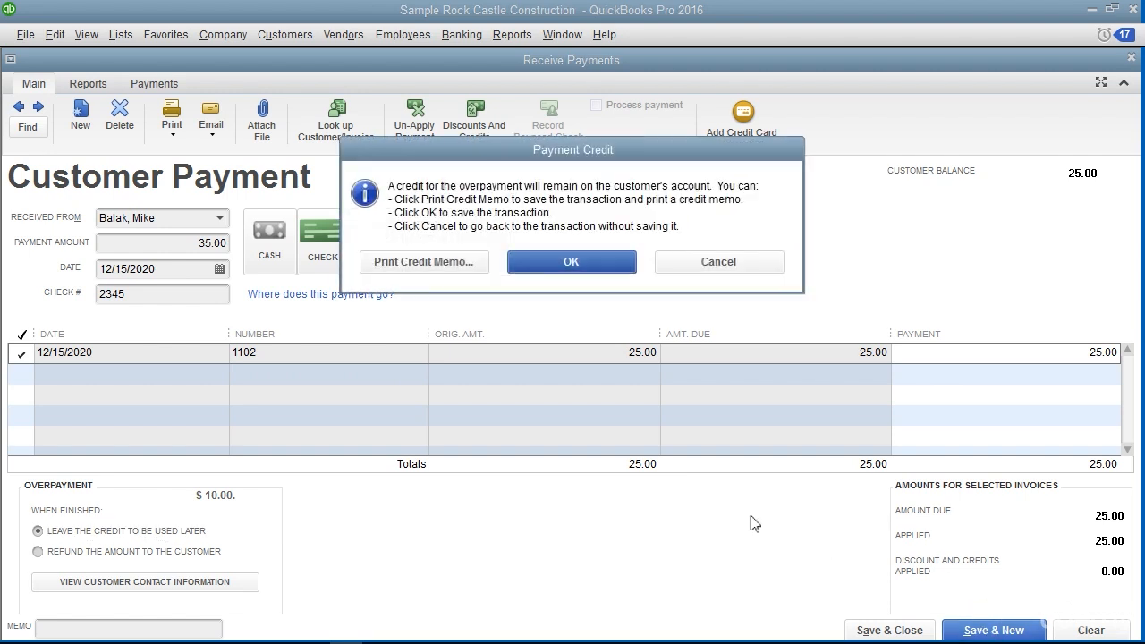
{"action": "left_click", "coordinate": [599, 264]}
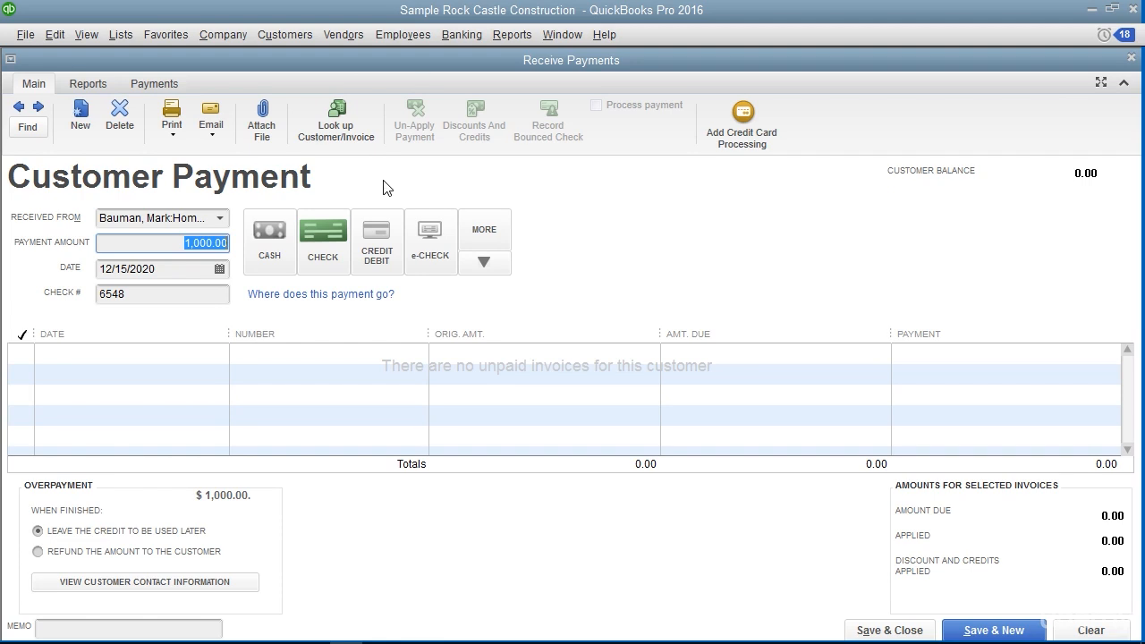
Save the 1,000.00 advance payment as a credit for the Home Remodel job, and close the job's removal labor invoice
{"action": "left_click", "coordinate": [182, 245]}
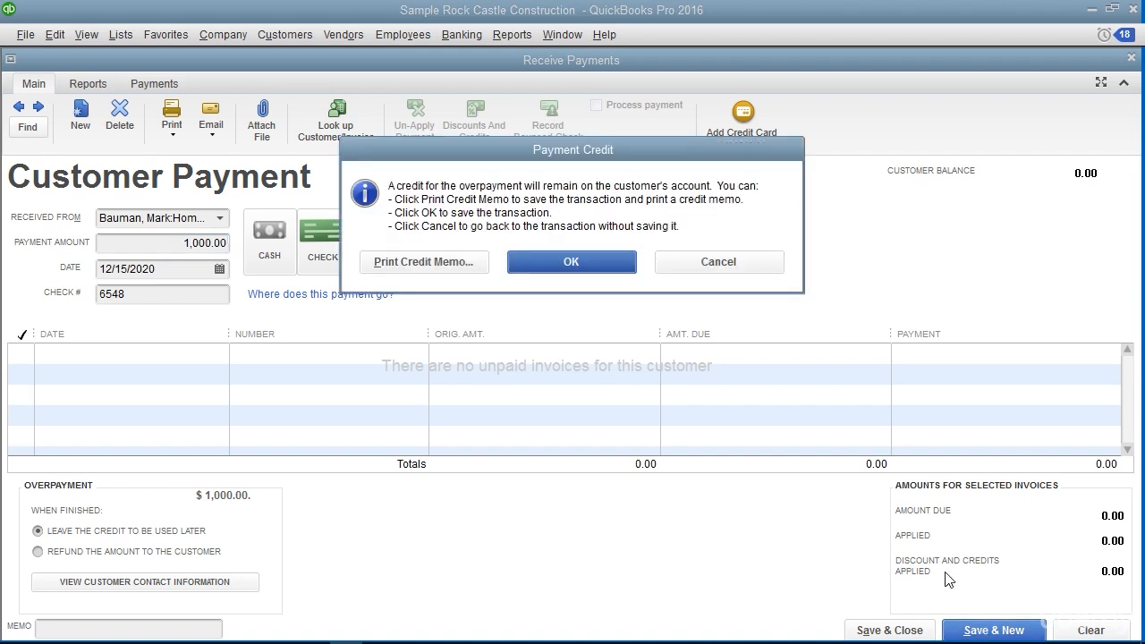
{"action": "left_click", "coordinate": [605, 263]}
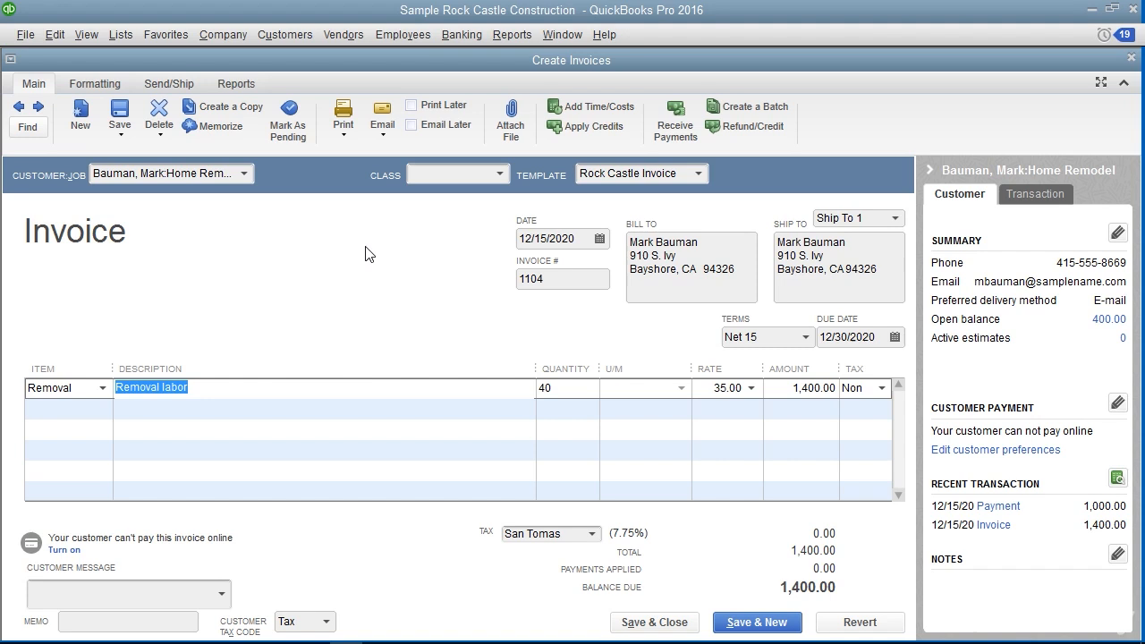
{"action": "left_click", "coordinate": [365, 253]}
{"action": "left_click", "coordinate": [1132, 57]}
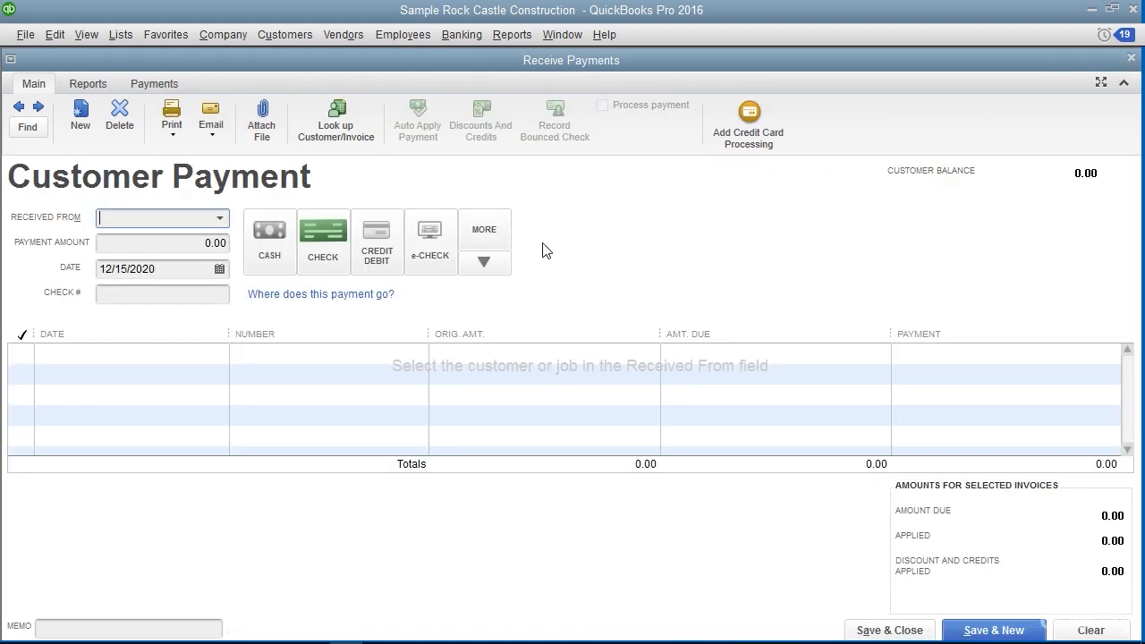
Start a payment from the Home Remodel job and select its invoice 1104 without applying any payment yet
{"action": "left_click", "coordinate": [221, 219]}
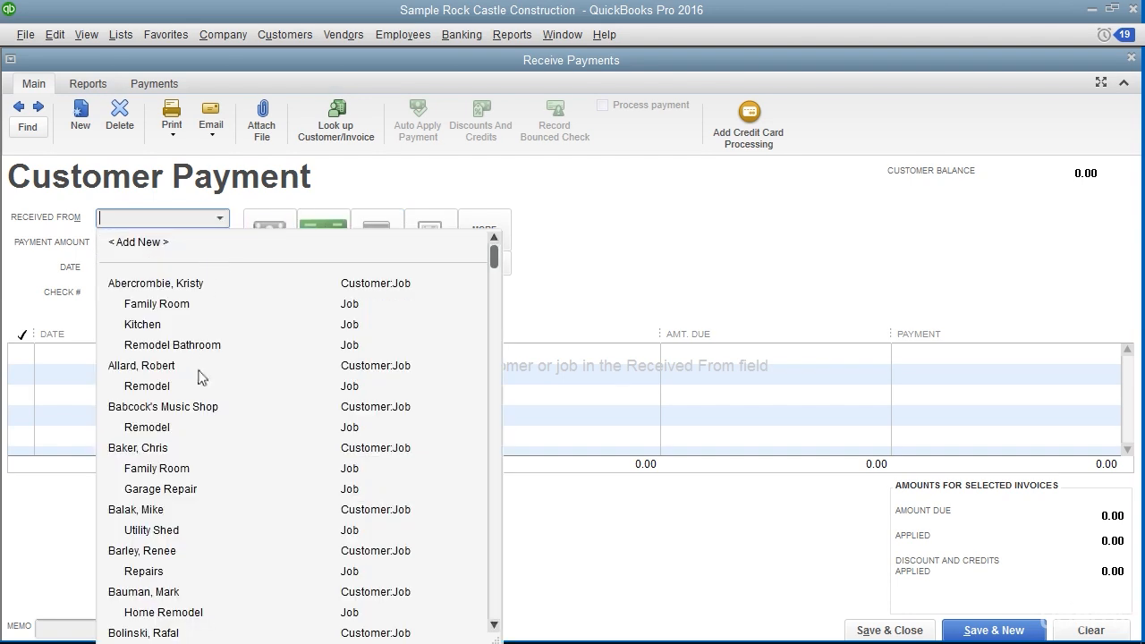
{"action": "left_click", "coordinate": [179, 613]}
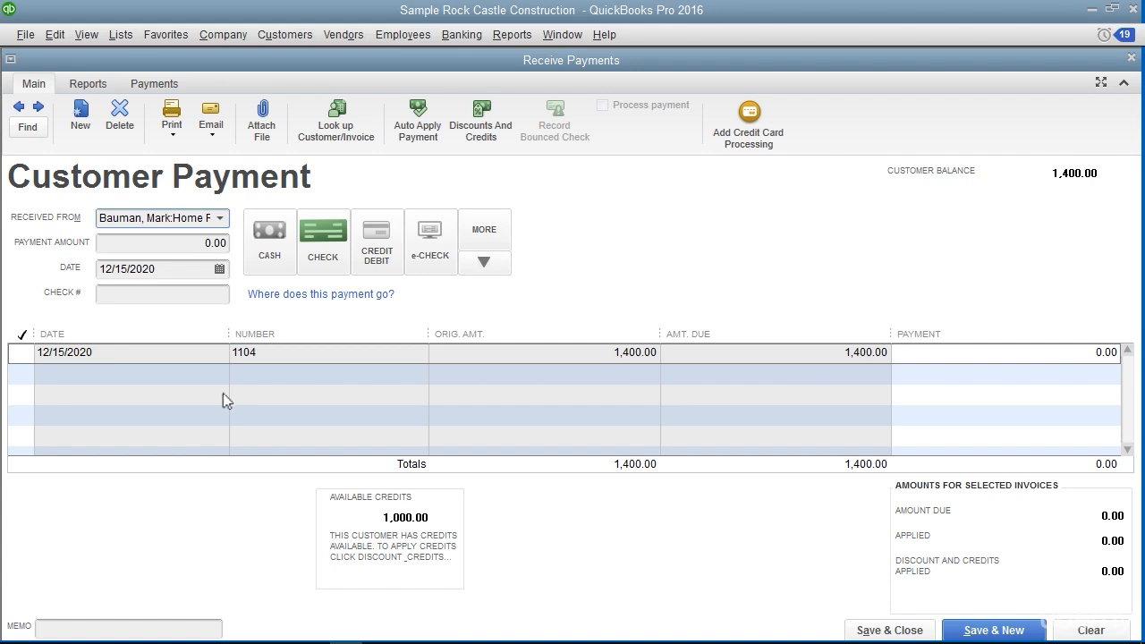
{"action": "left_click", "coordinate": [195, 352]}
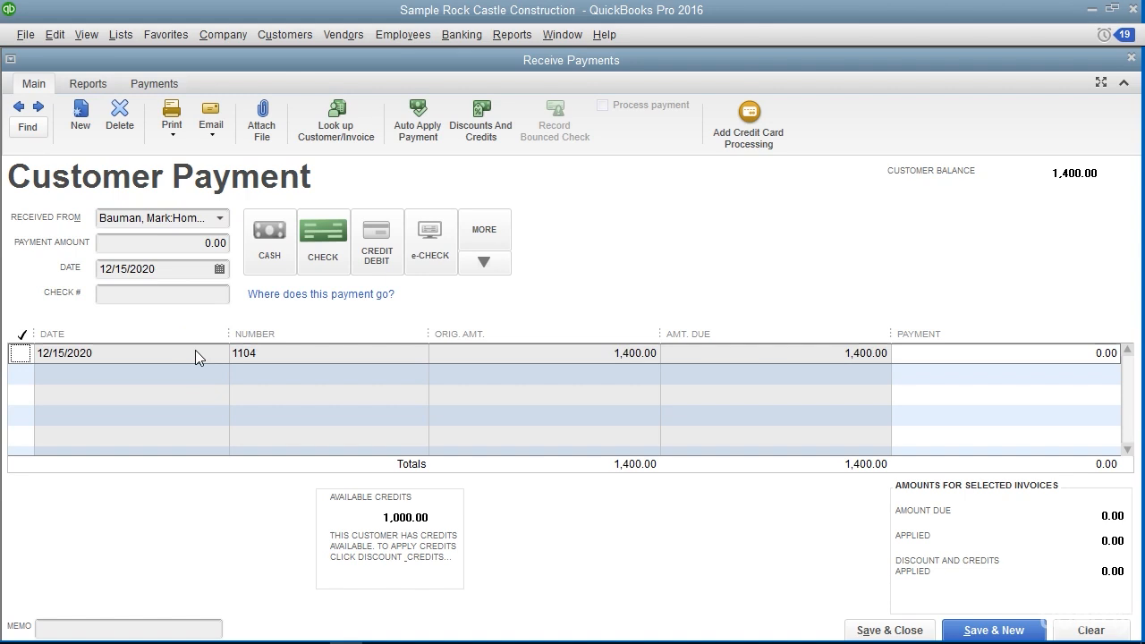
{"action": "left_click", "coordinate": [21, 354]}
{"action": "left_click", "coordinate": [22, 354]}
{"action": "left_click", "coordinate": [97, 354]}
Apply the full 1,000.00 available credit to invoice 1104
{"action": "left_click", "coordinate": [483, 135]}
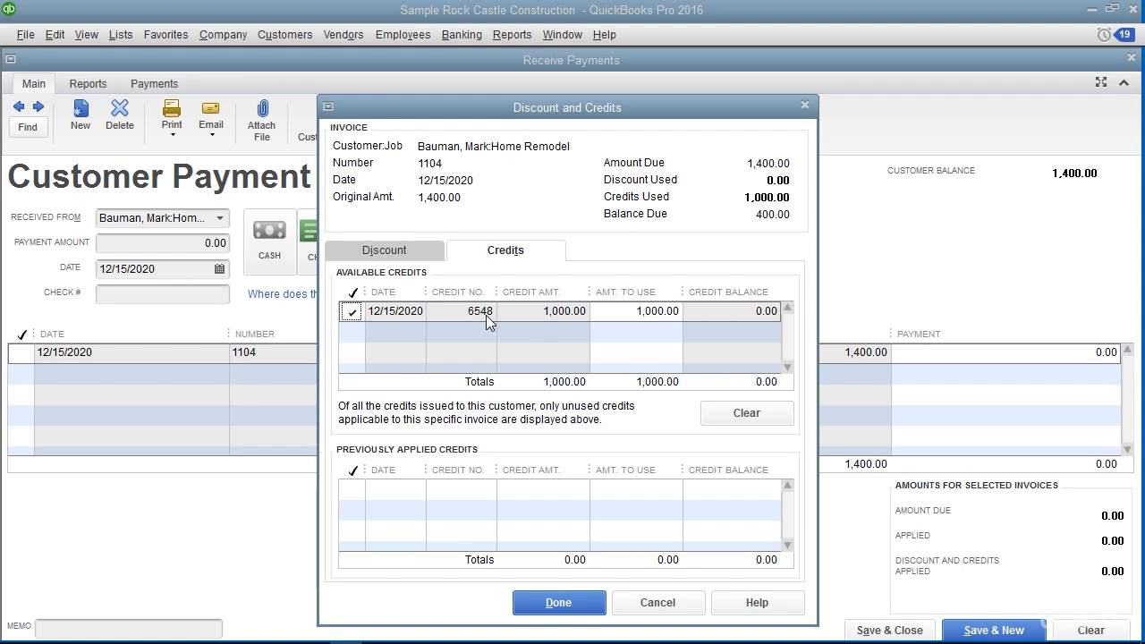
{"action": "left_click", "coordinate": [622, 312]}
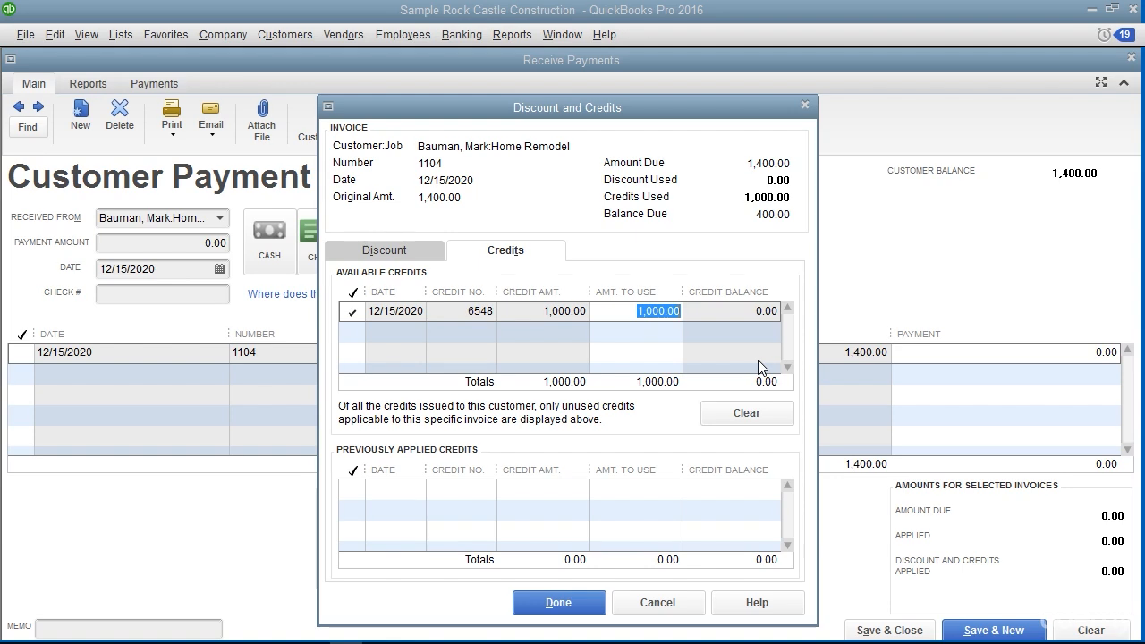
{"action": "left_click", "coordinate": [599, 602]}
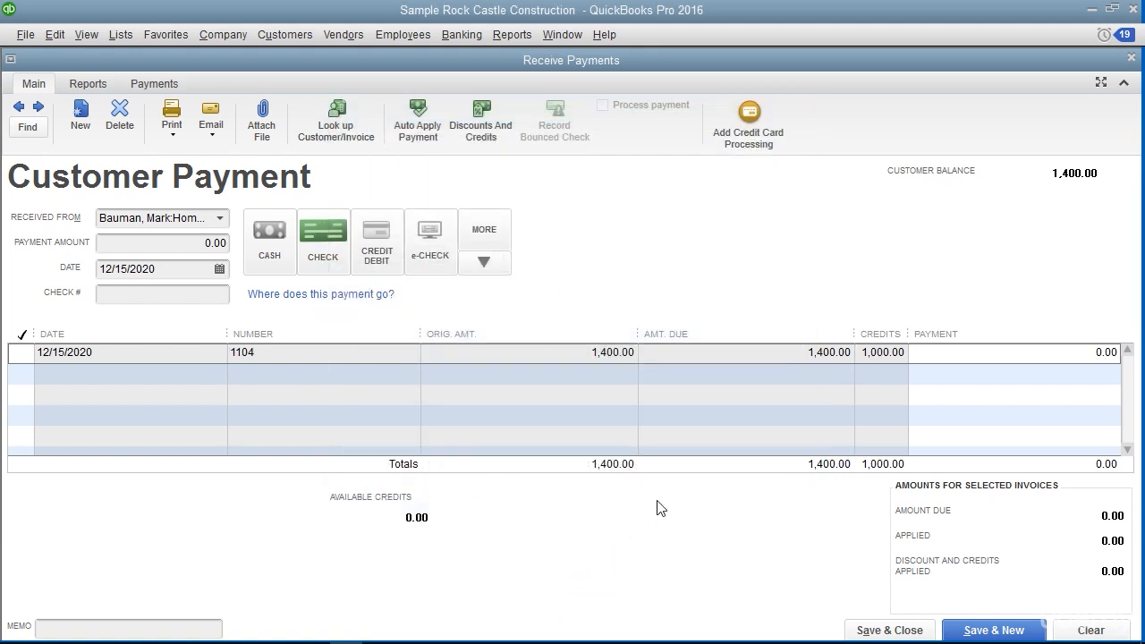
{"action": "left_click", "coordinate": [877, 330]}
Set the payment amount to 400.00 with check number 8564, save the payment and close the payment window
{"action": "left_click", "coordinate": [180, 241]}
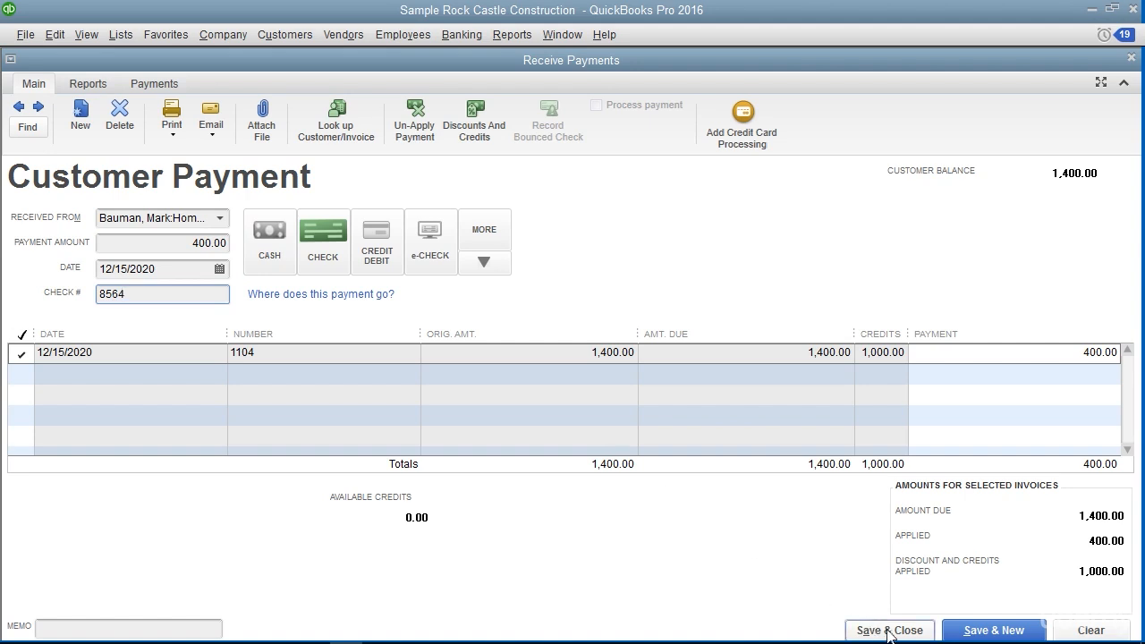
{"action": "left_click", "coordinate": [993, 631]}
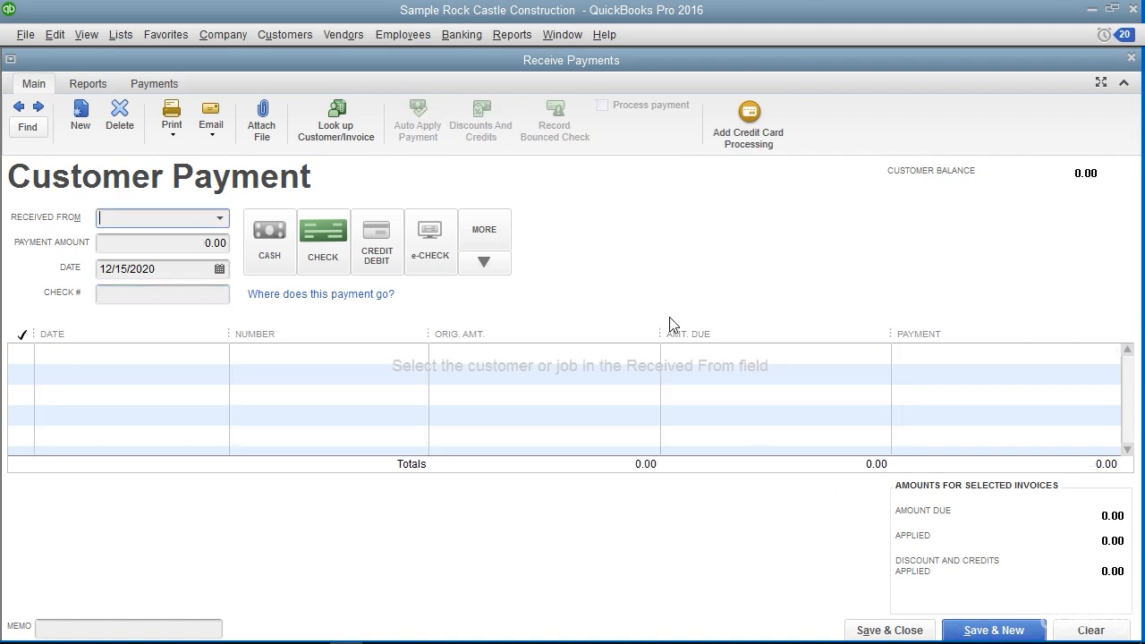
{"action": "key", "text": "Escape"}
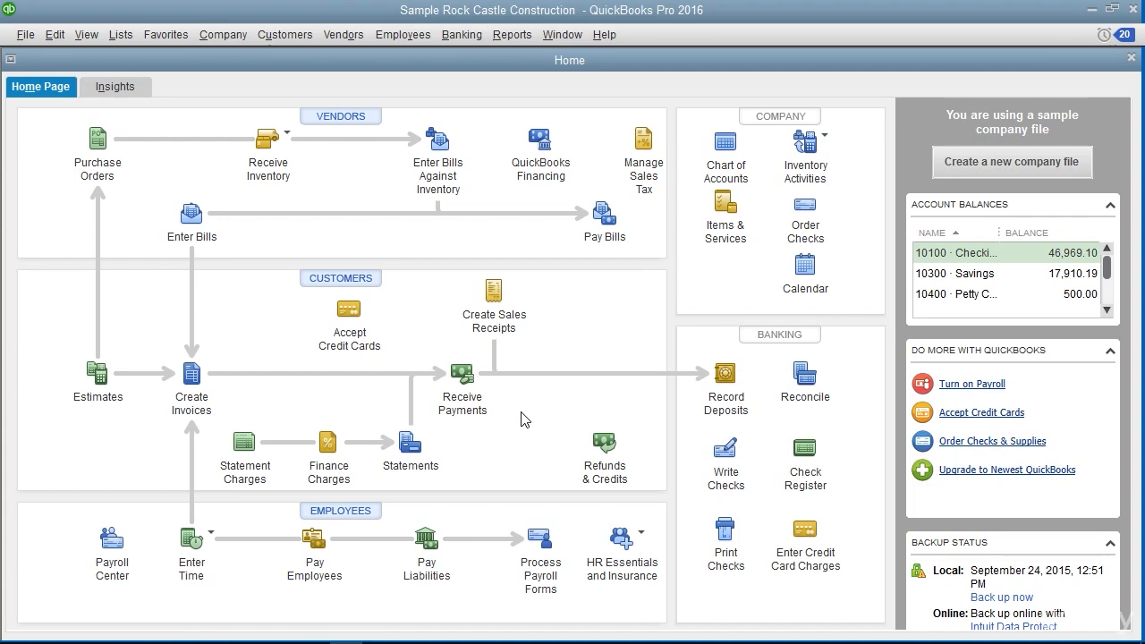
{"action": "left_click", "coordinate": [472, 432]}
{"action": "left_click", "coordinate": [687, 412]}
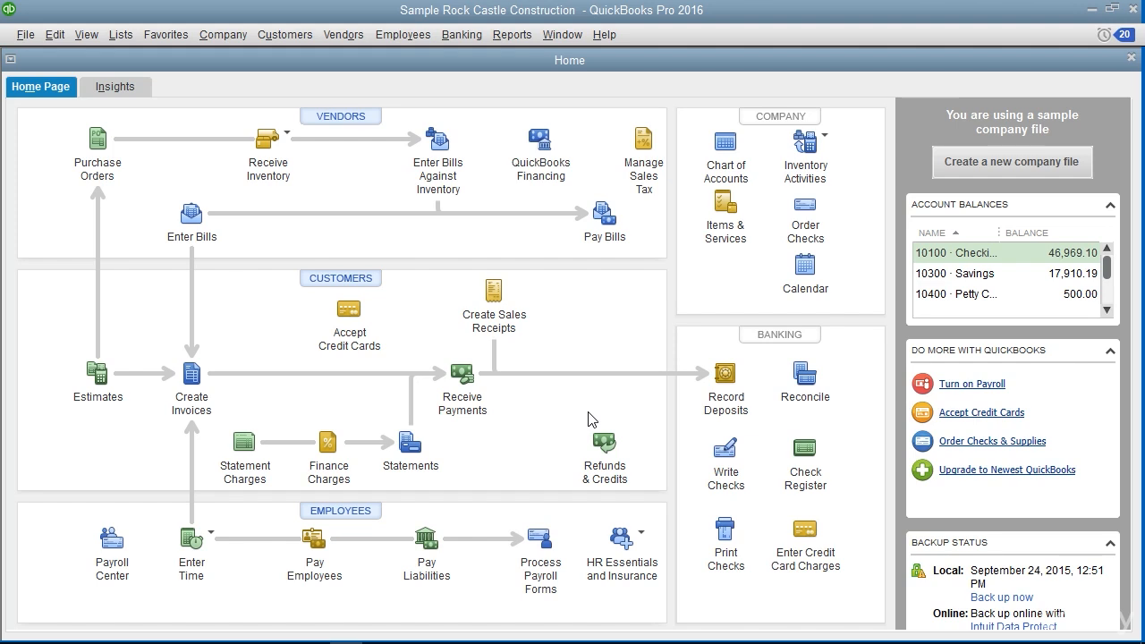
Start a bank deposit, limit the payment list to Cash and Check, and include all the listed payments
{"action": "left_click", "coordinate": [476, 36]}
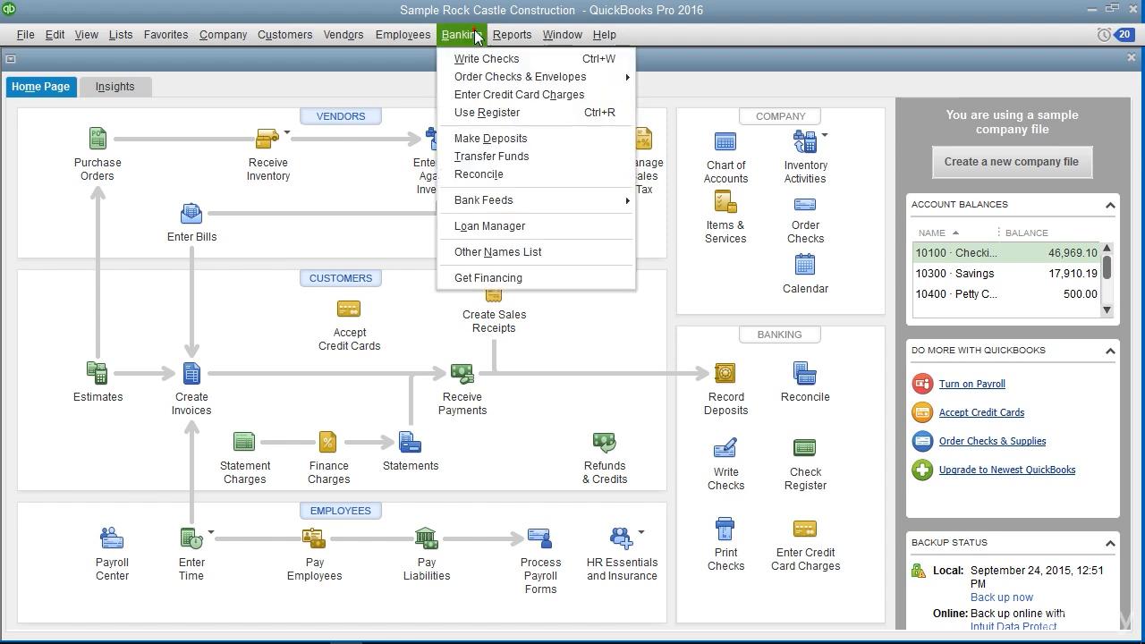
{"action": "left_click", "coordinate": [481, 139]}
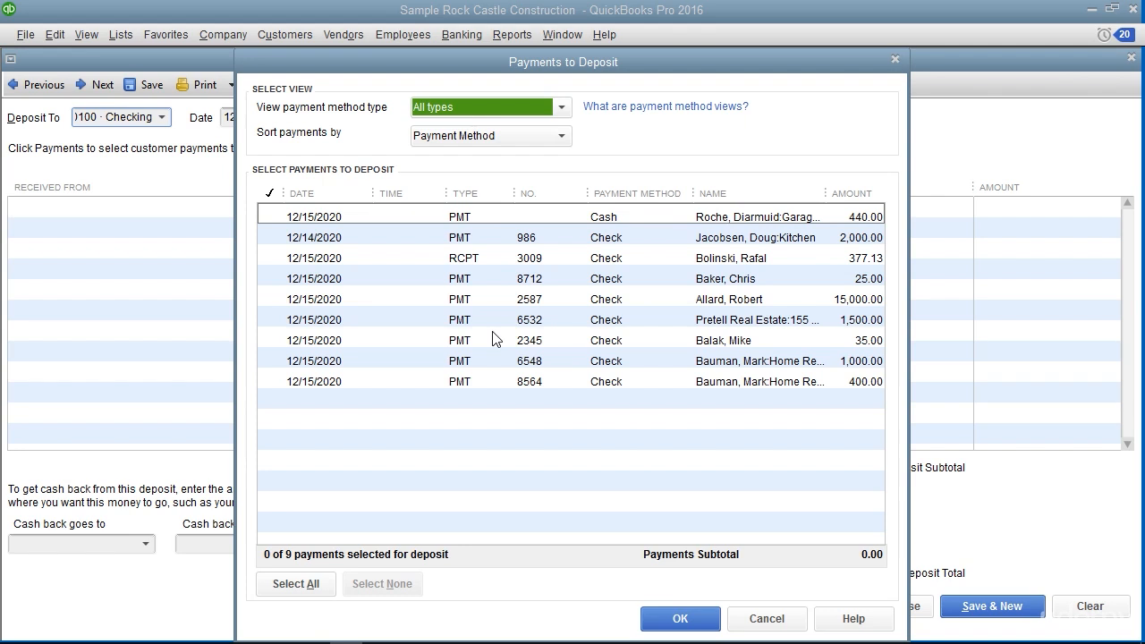
{"action": "left_click", "coordinate": [564, 109]}
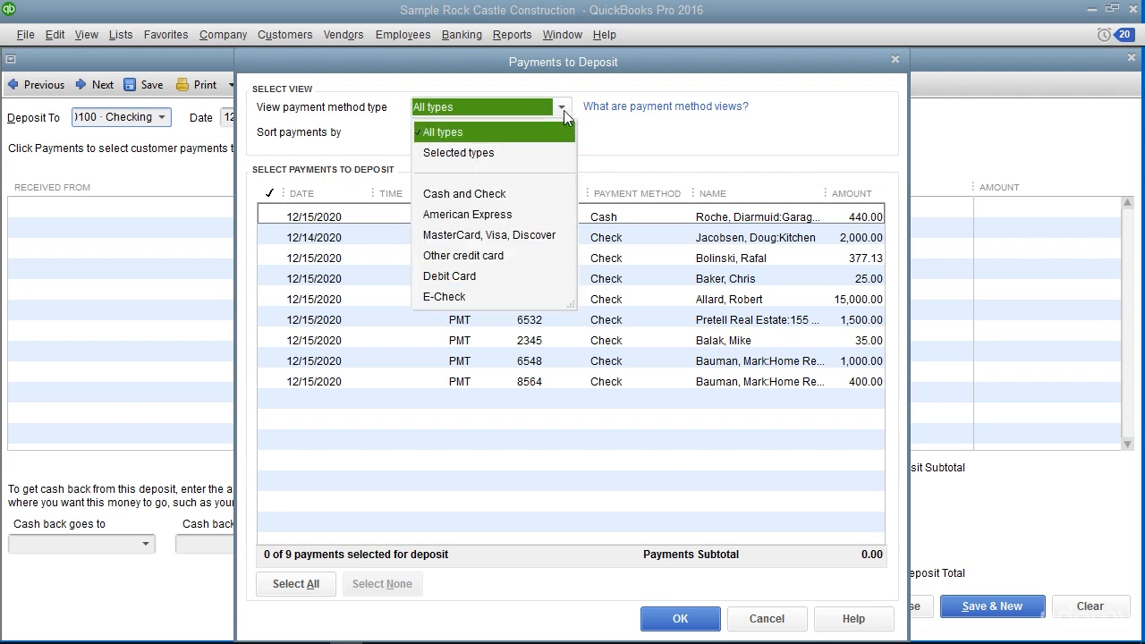
{"action": "left_click", "coordinate": [499, 195]}
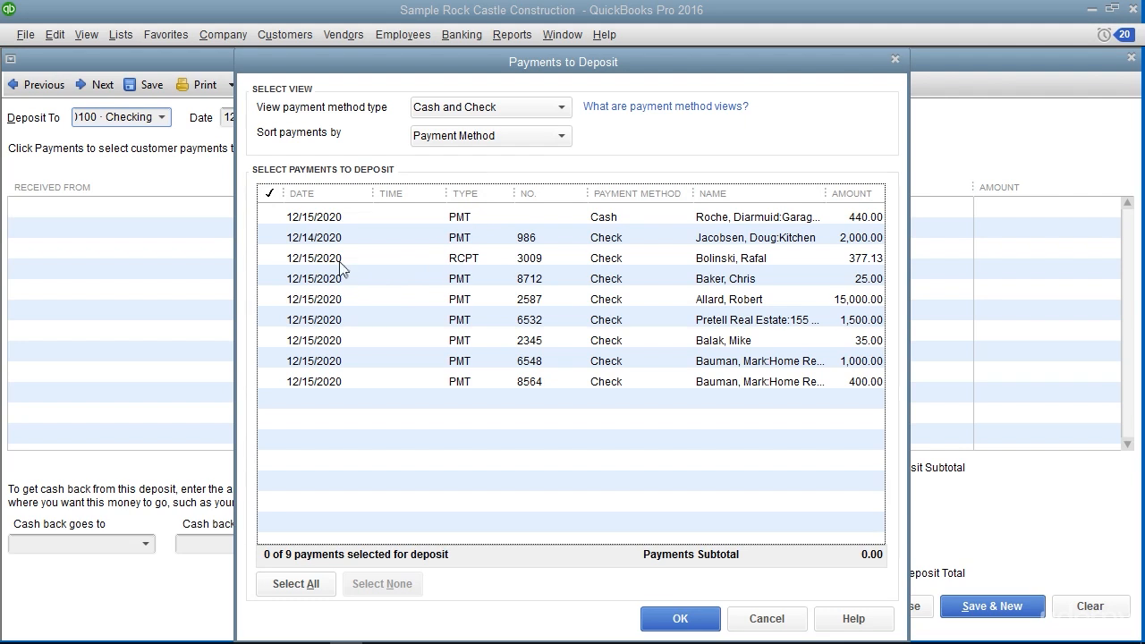
{"action": "left_click", "coordinate": [295, 583]}
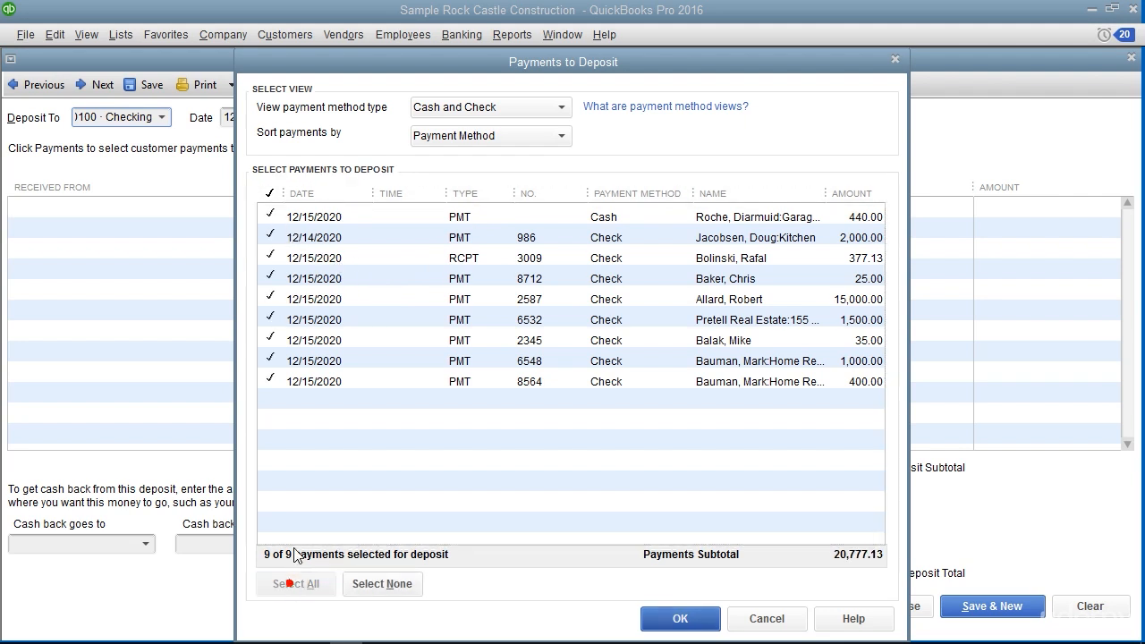
{"action": "left_click", "coordinate": [678, 619]}
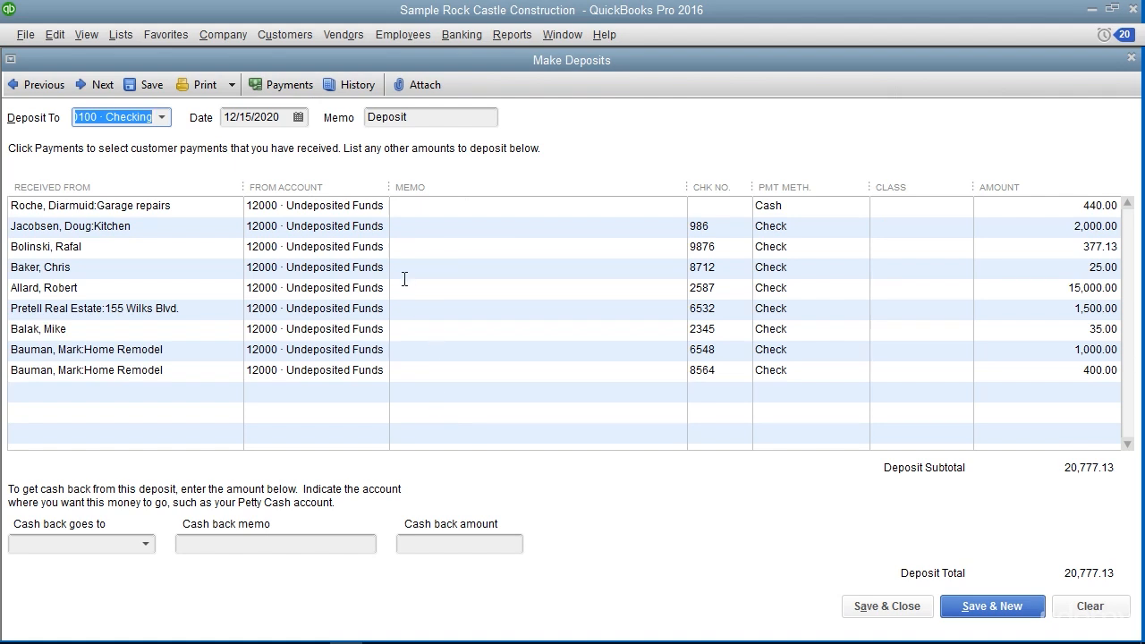
Choose 10100 · Checking as the account that receives the deposit and go to the deposit date
{"action": "left_click", "coordinate": [162, 117]}
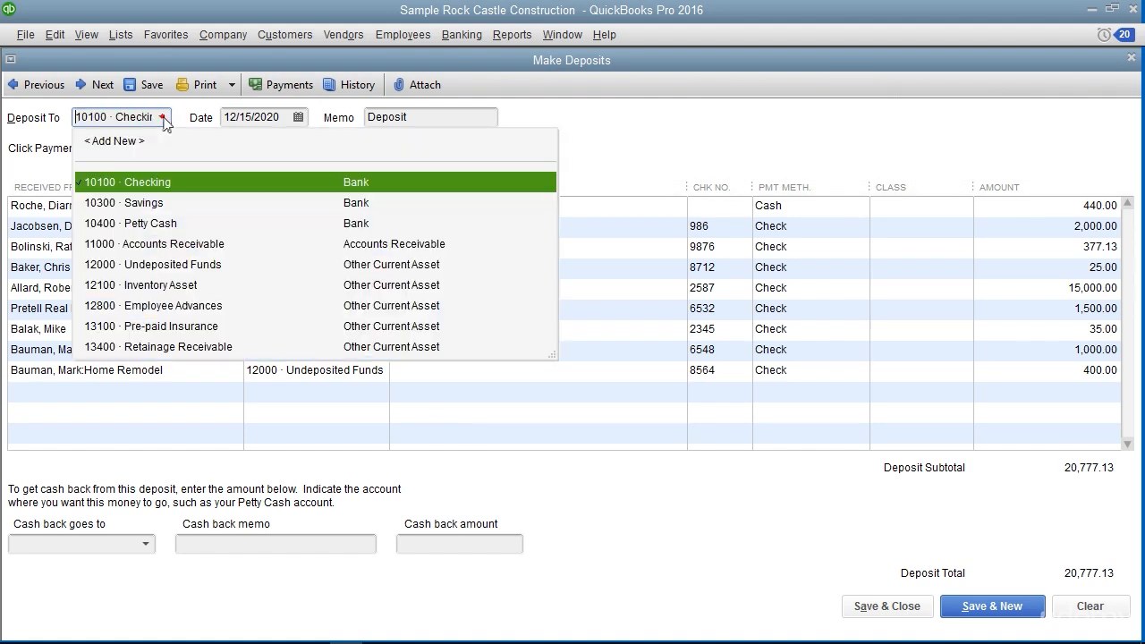
{"action": "left_click", "coordinate": [153, 180]}
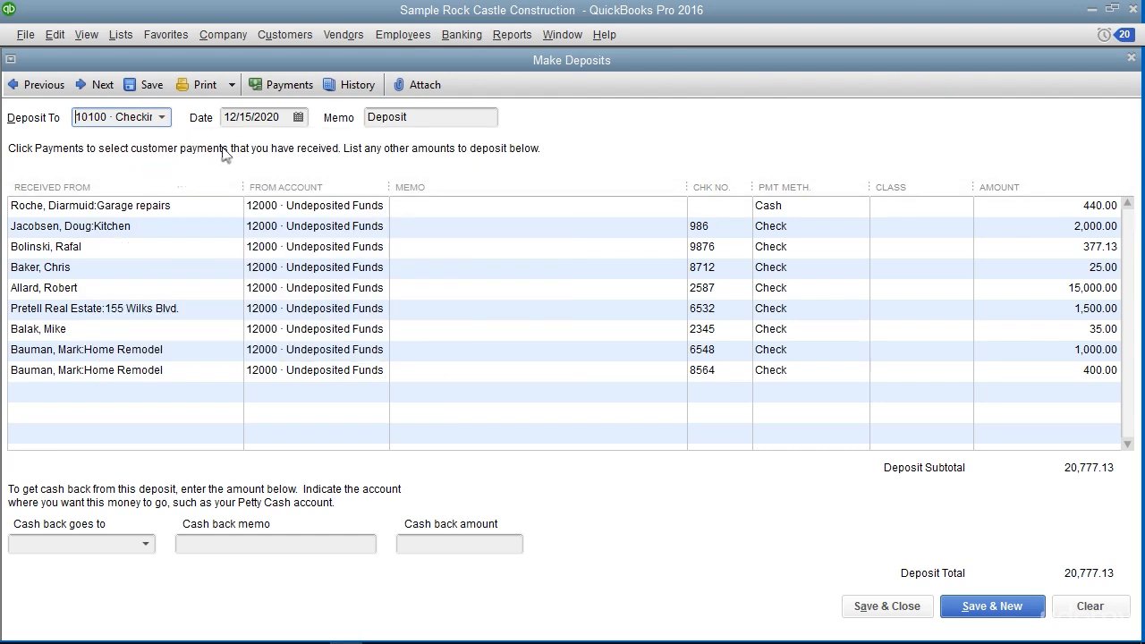
{"action": "left_click", "coordinate": [309, 118]}
{"action": "key", "text": "Tab"}
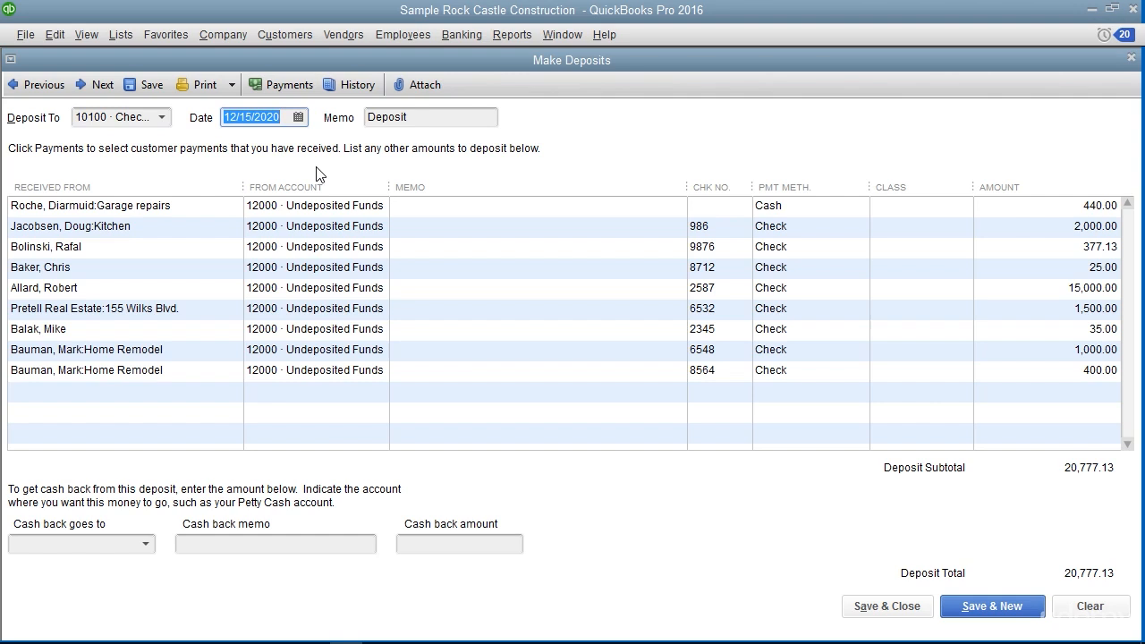
{"action": "left_click", "coordinate": [153, 390]}
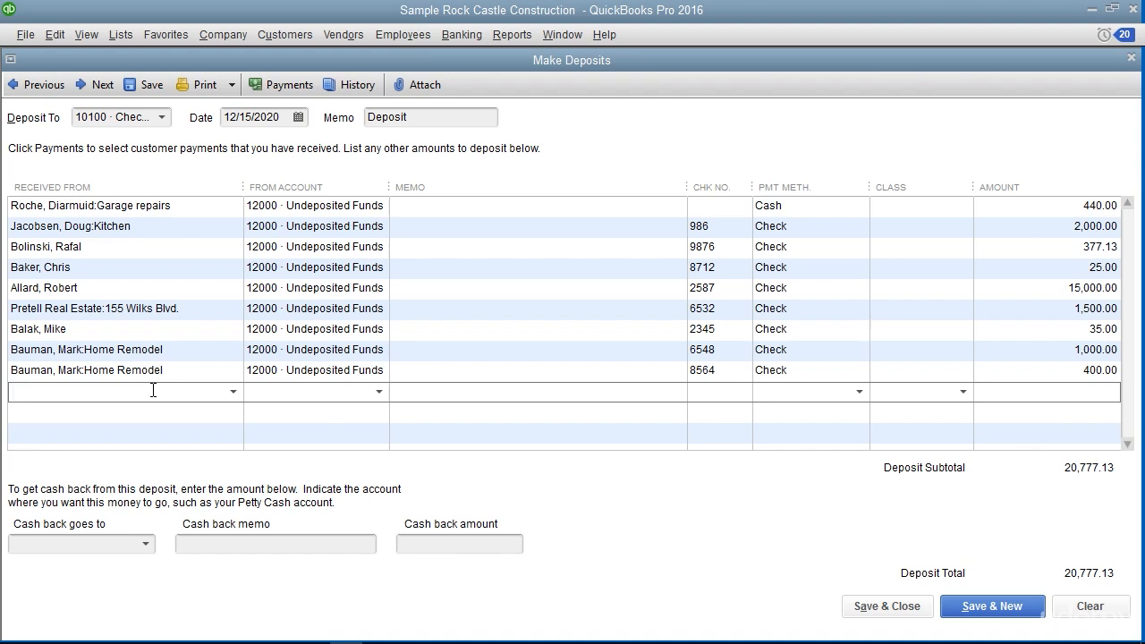
{"action": "left_click", "coordinate": [128, 544]}
{"action": "left_click", "coordinate": [145, 543]}
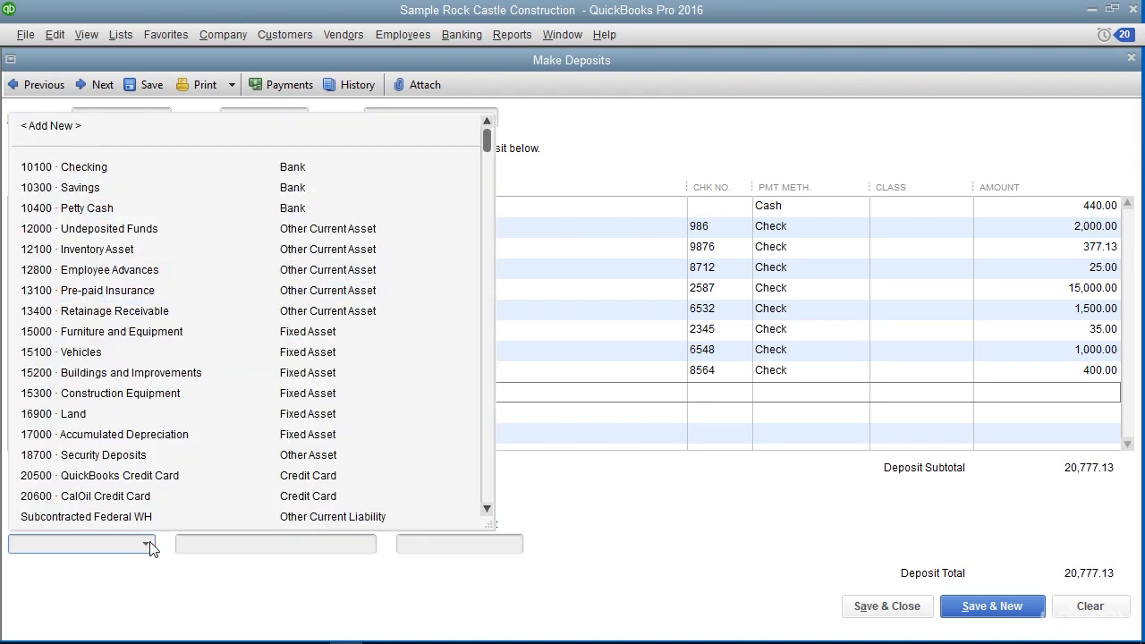
{"action": "left_click", "coordinate": [147, 544]}
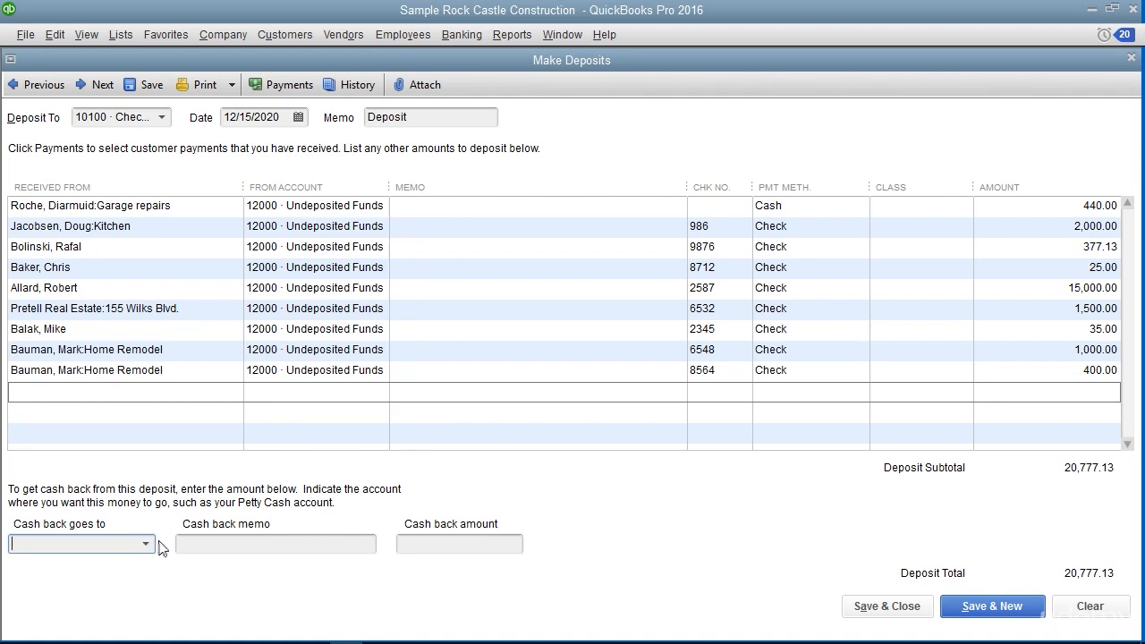
{"action": "left_click", "coordinate": [221, 542]}
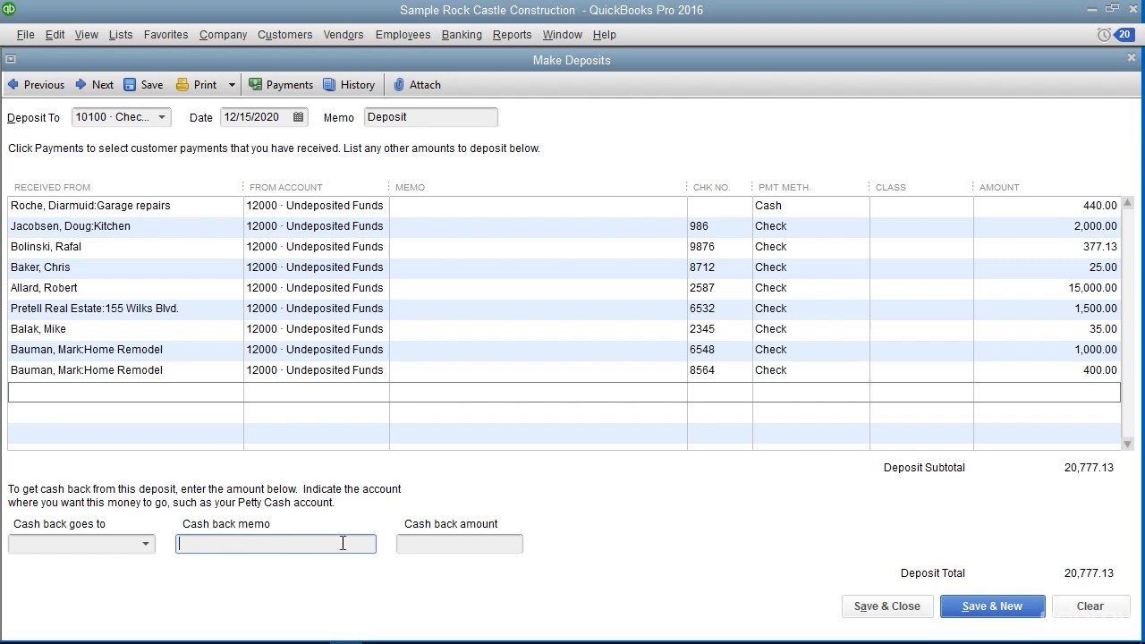
{"action": "left_click", "coordinate": [438, 544]}
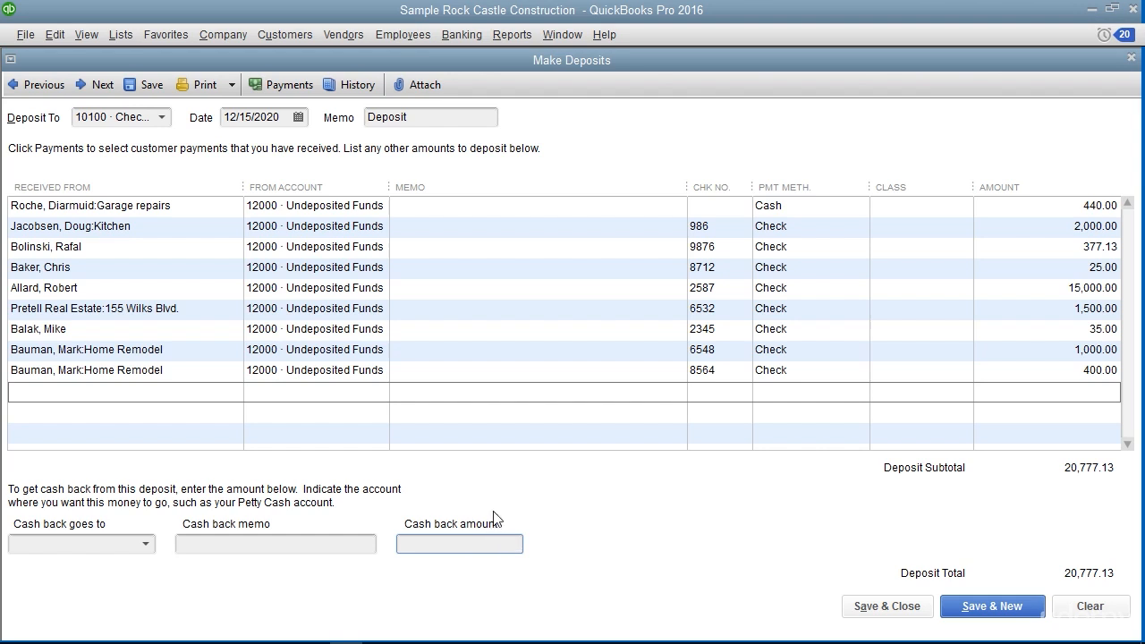
Bring up the print settings for the deposit summary without printing, and save and close the deposit
{"action": "left_click", "coordinate": [233, 87]}
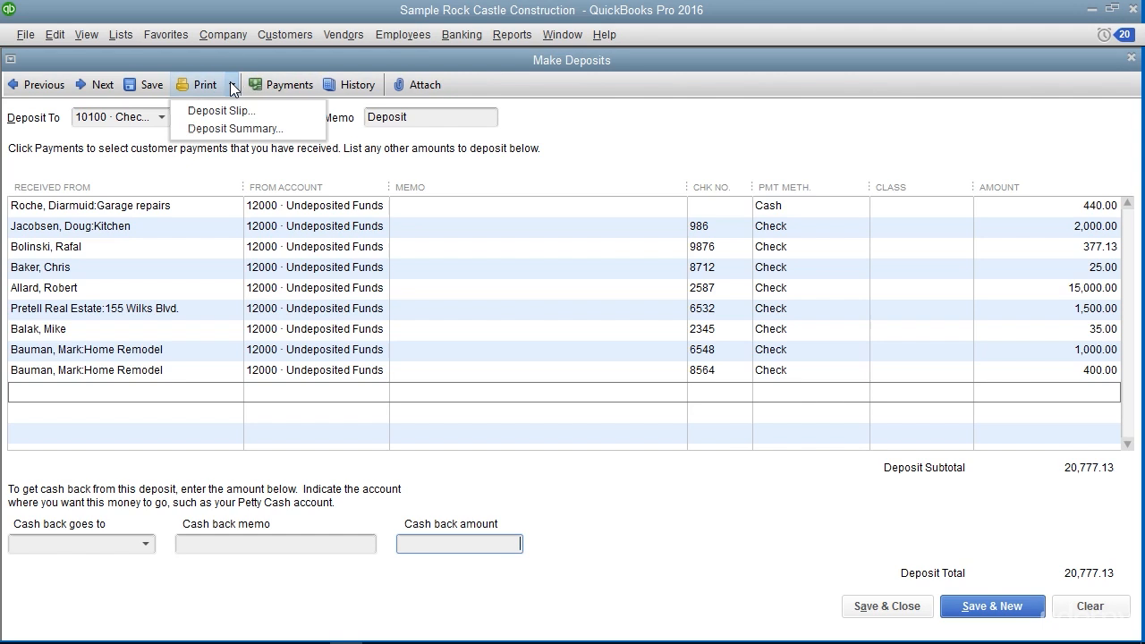
{"action": "left_click", "coordinate": [240, 130]}
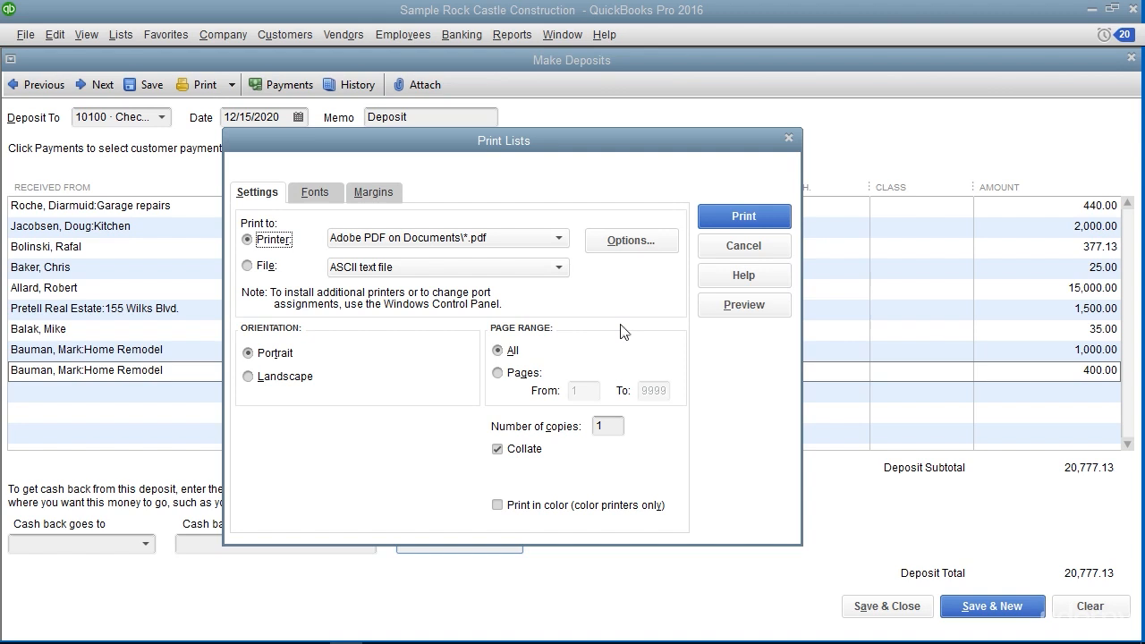
{"action": "left_click", "coordinate": [742, 246]}
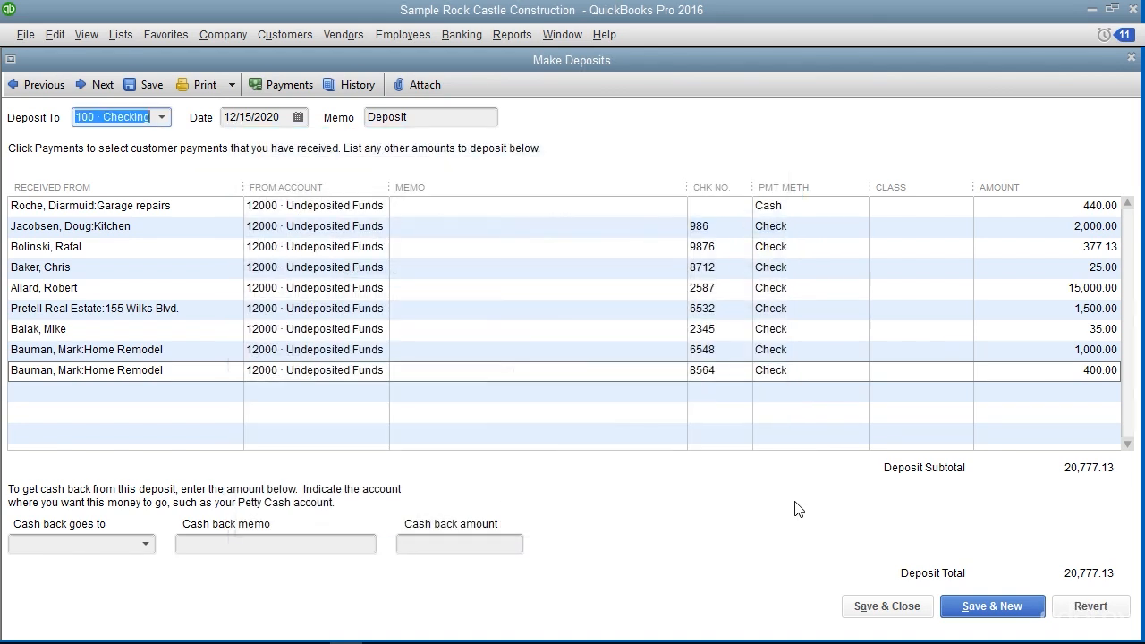
{"action": "left_click", "coordinate": [871, 609]}
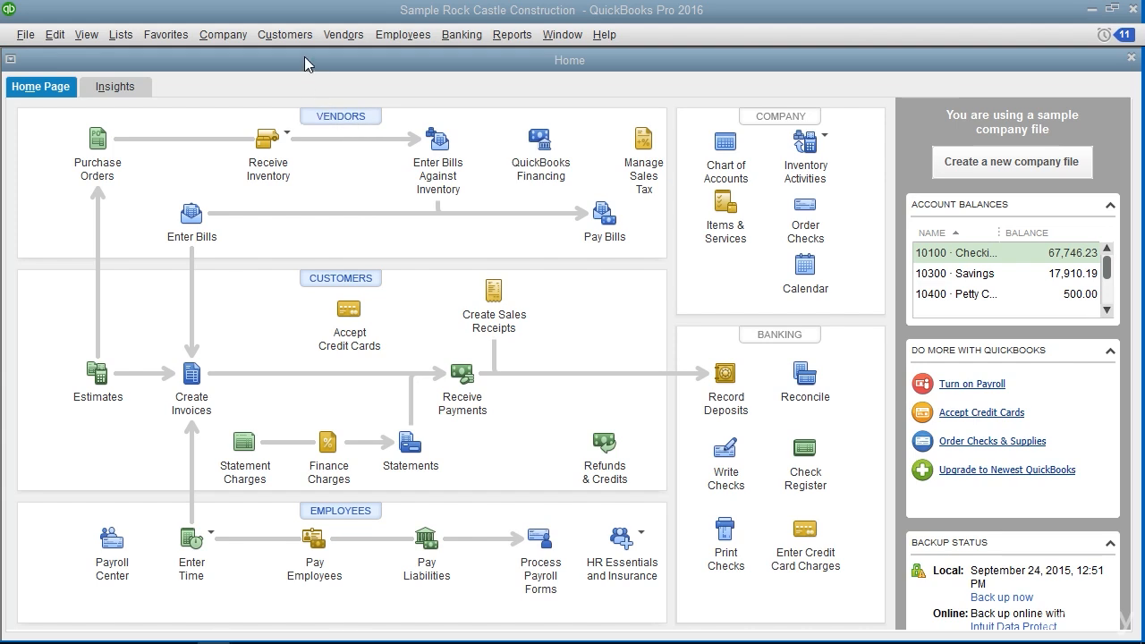
Go back through the received customer payments to the 25.00 payment made with check 8712
{"action": "left_click", "coordinate": [284, 34]}
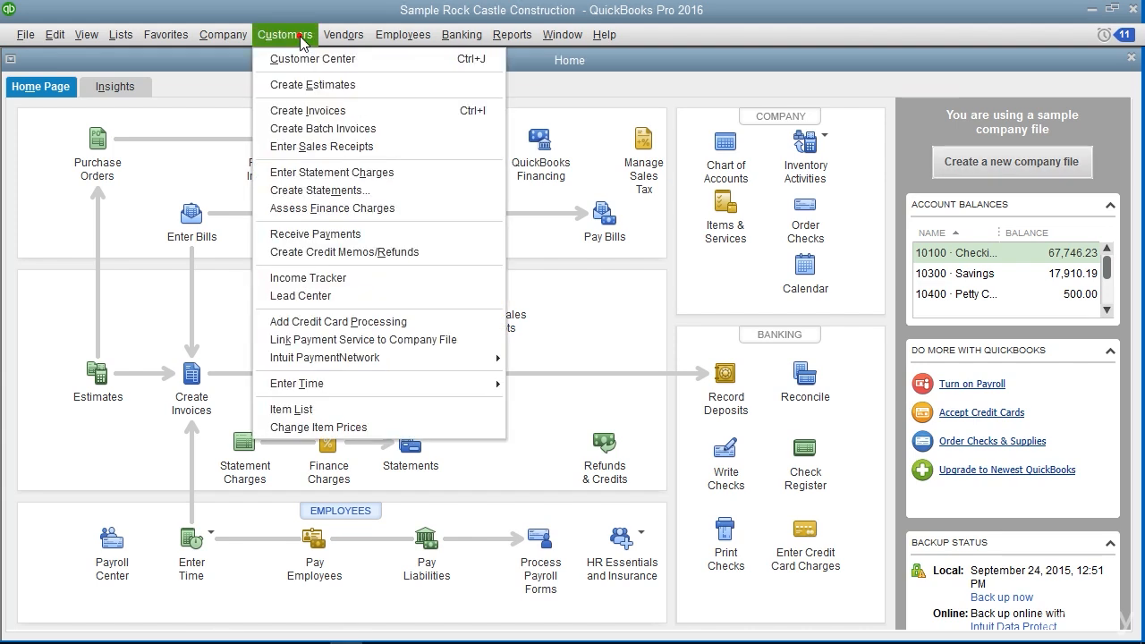
{"action": "left_click", "coordinate": [317, 235]}
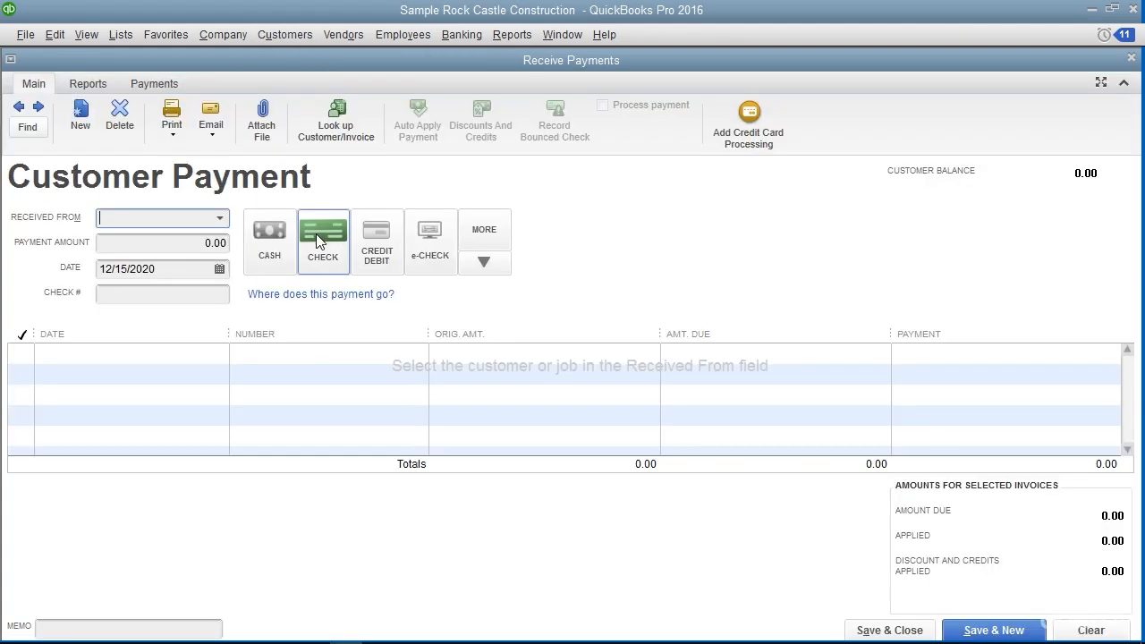
{"action": "left_click", "coordinate": [19, 108]}
{"action": "left_click", "coordinate": [20, 107]}
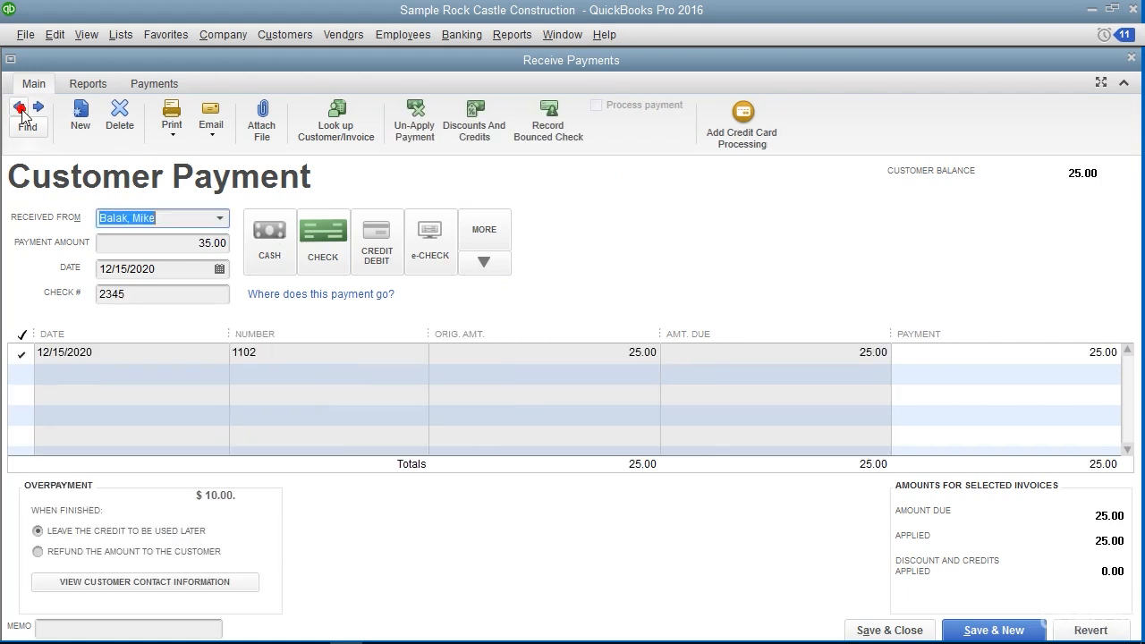
{"action": "left_click", "coordinate": [20, 107]}
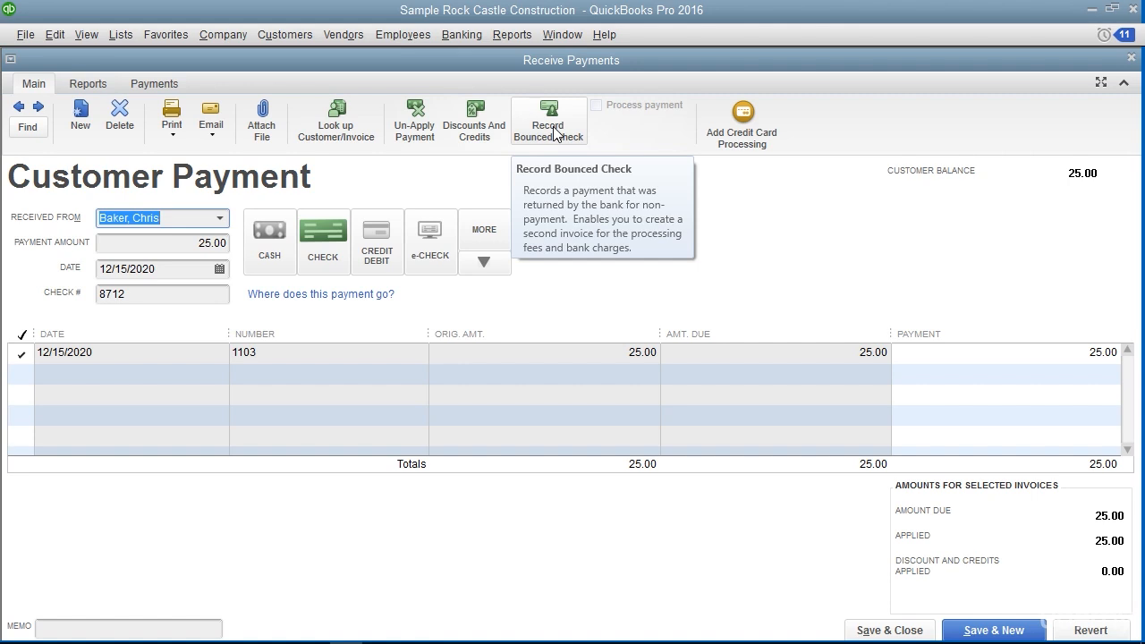
Record check 8712 as bounced with a 20.00 bank fee charged to 60600 · Bank Service Charges
{"action": "left_click", "coordinate": [555, 135]}
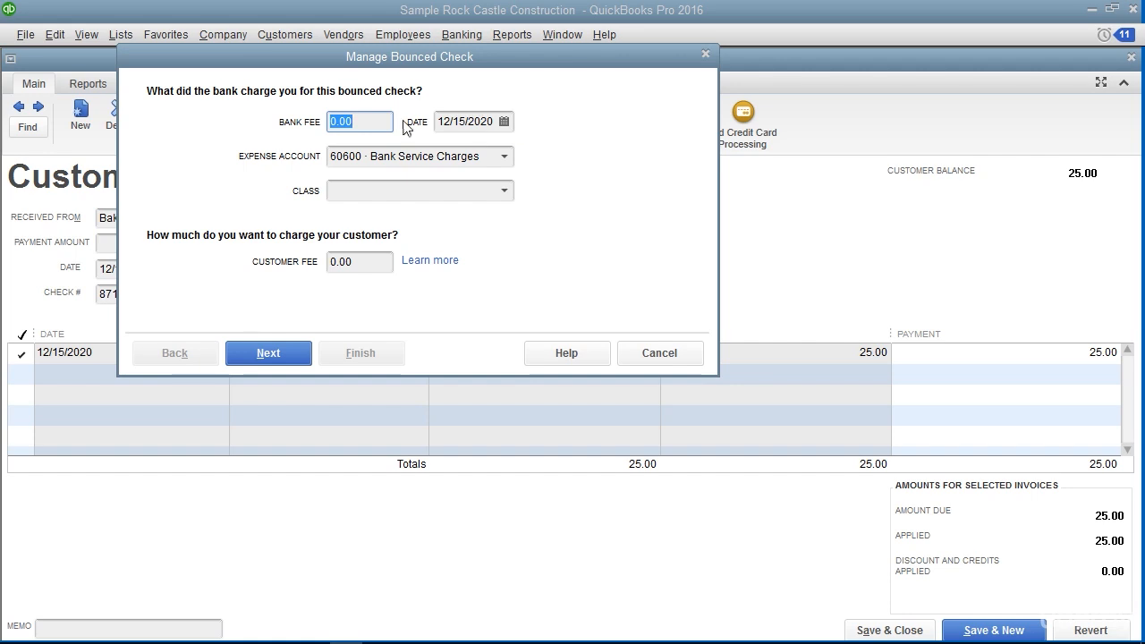
{"action": "type", "text": "20.00"}
{"action": "left_click", "coordinate": [452, 119]}
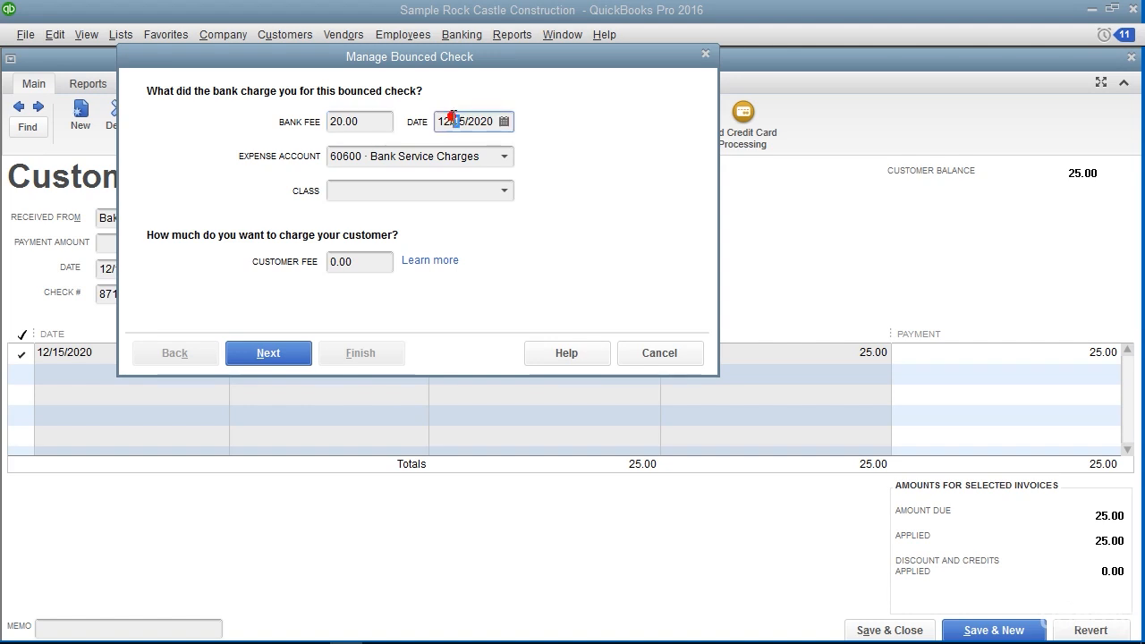
{"action": "left_click", "coordinate": [506, 159]}
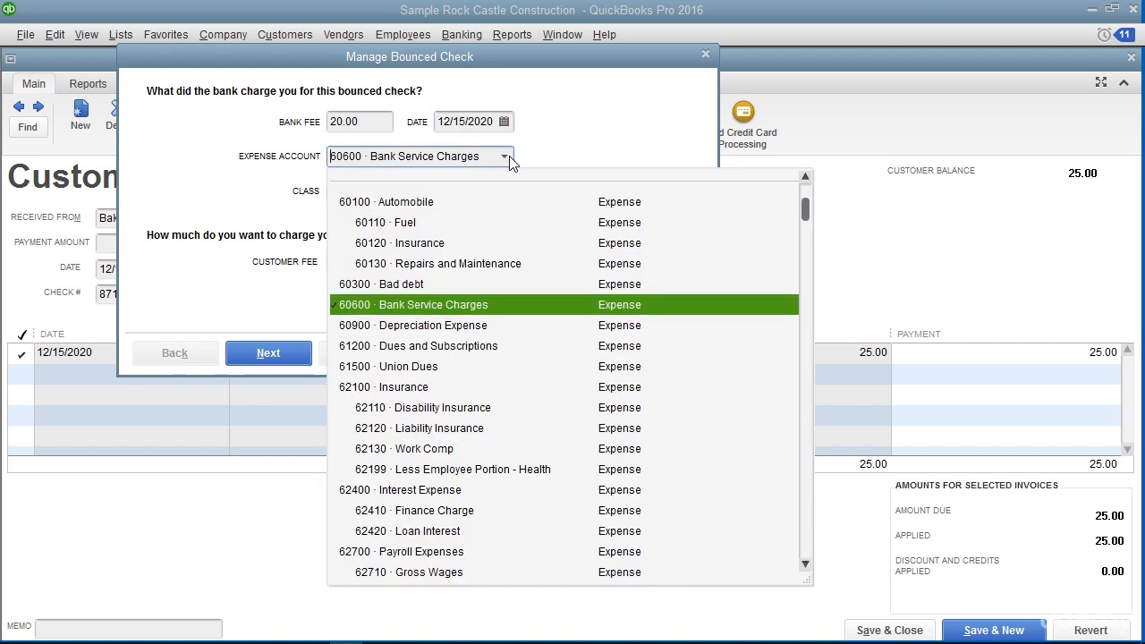
{"action": "left_click", "coordinate": [506, 158]}
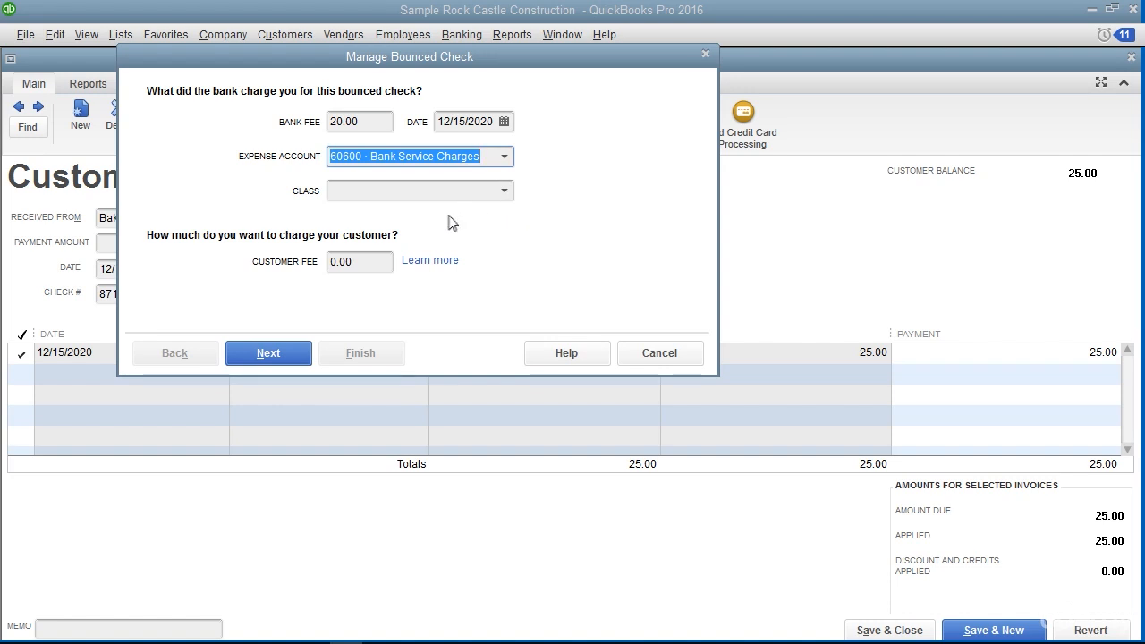
Charge the customer a 25.00 bounced-check fee, finish recording it, and save and close the payment
{"action": "left_click", "coordinate": [369, 262]}
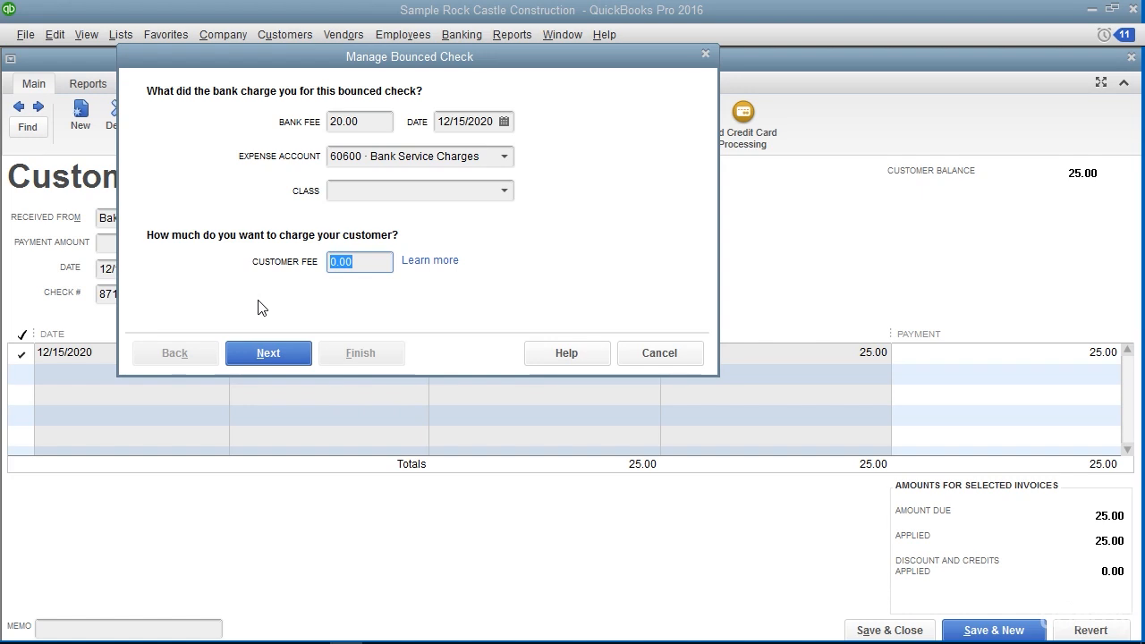
{"action": "type", "text": "25.00"}
{"action": "left_click", "coordinate": [267, 354]}
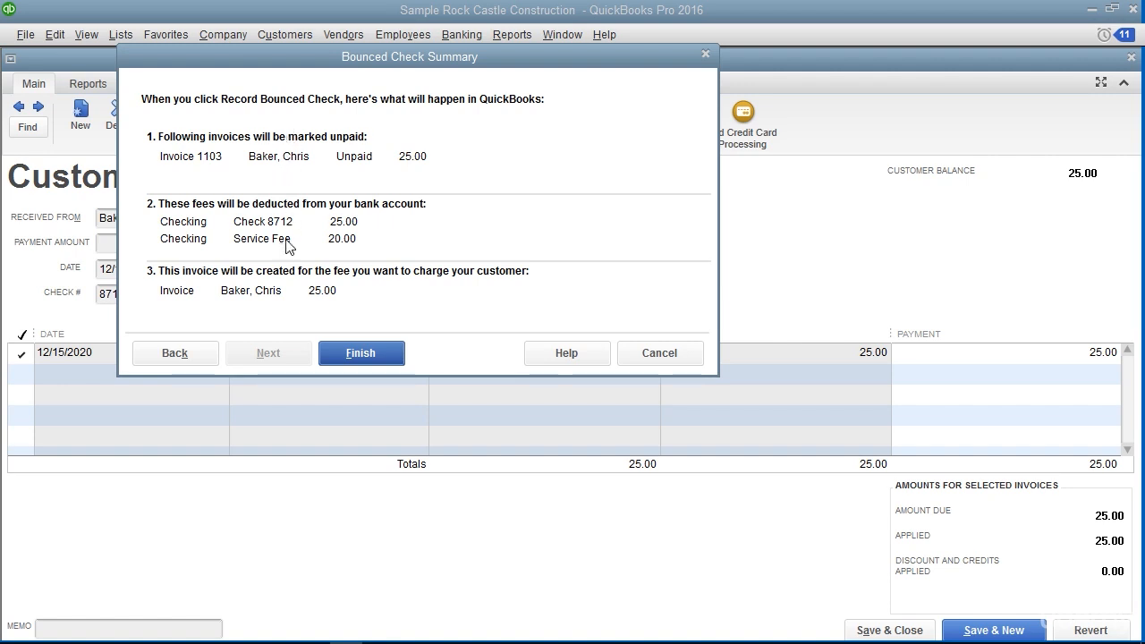
{"action": "left_click", "coordinate": [361, 353]}
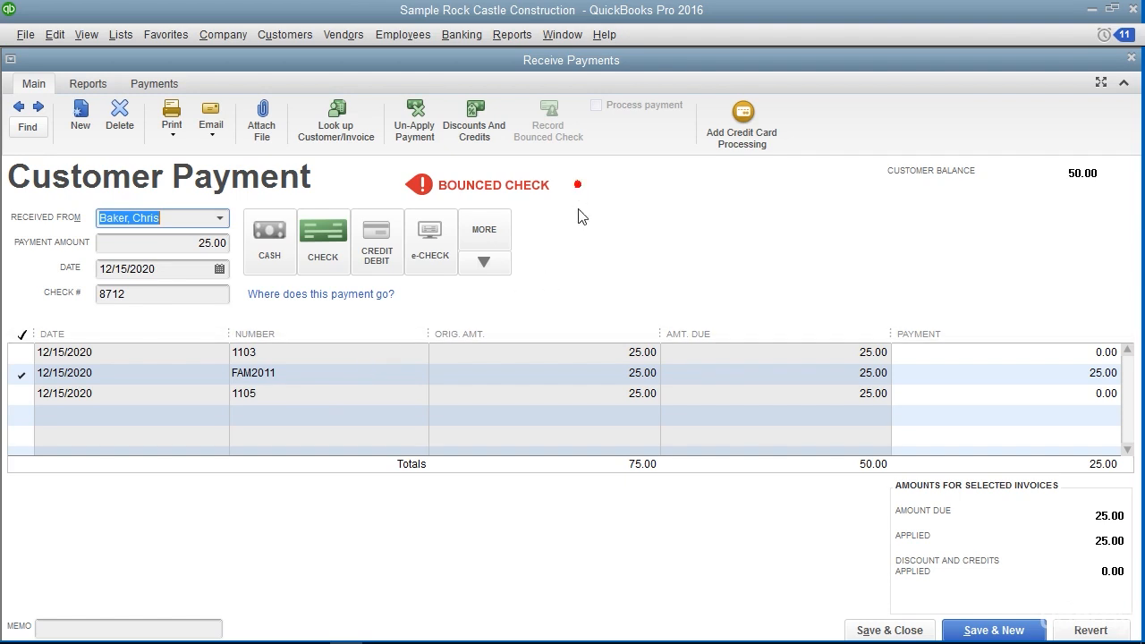
{"action": "left_click", "coordinate": [889, 630]}
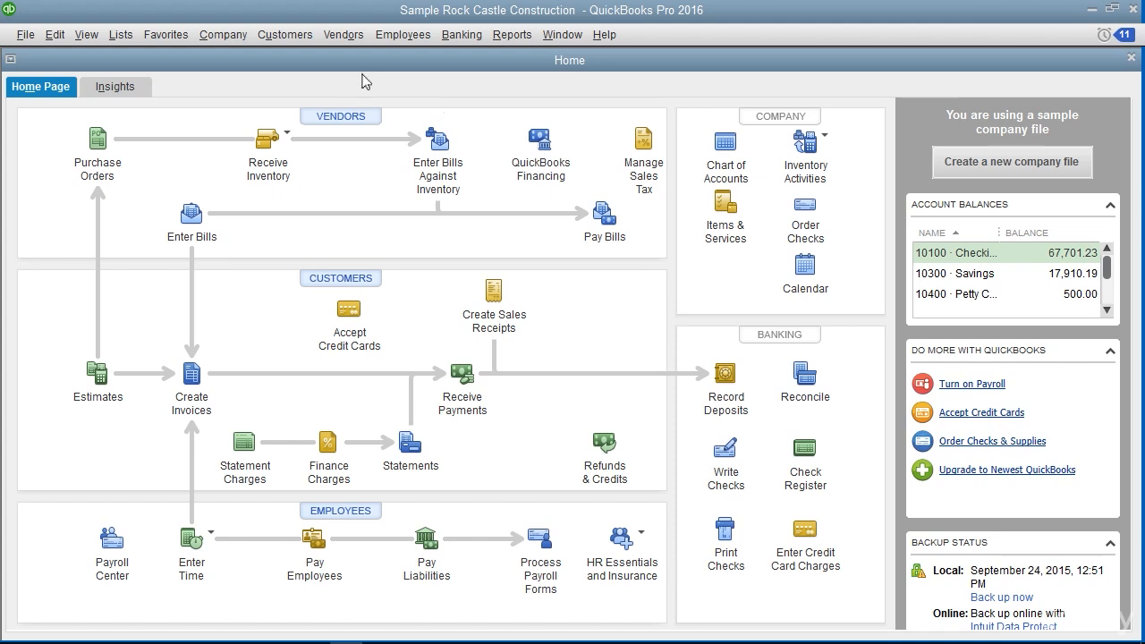
Start a credit memo for the first customer in the list with one New kitchen mixer at 350.00
{"action": "left_click", "coordinate": [269, 34]}
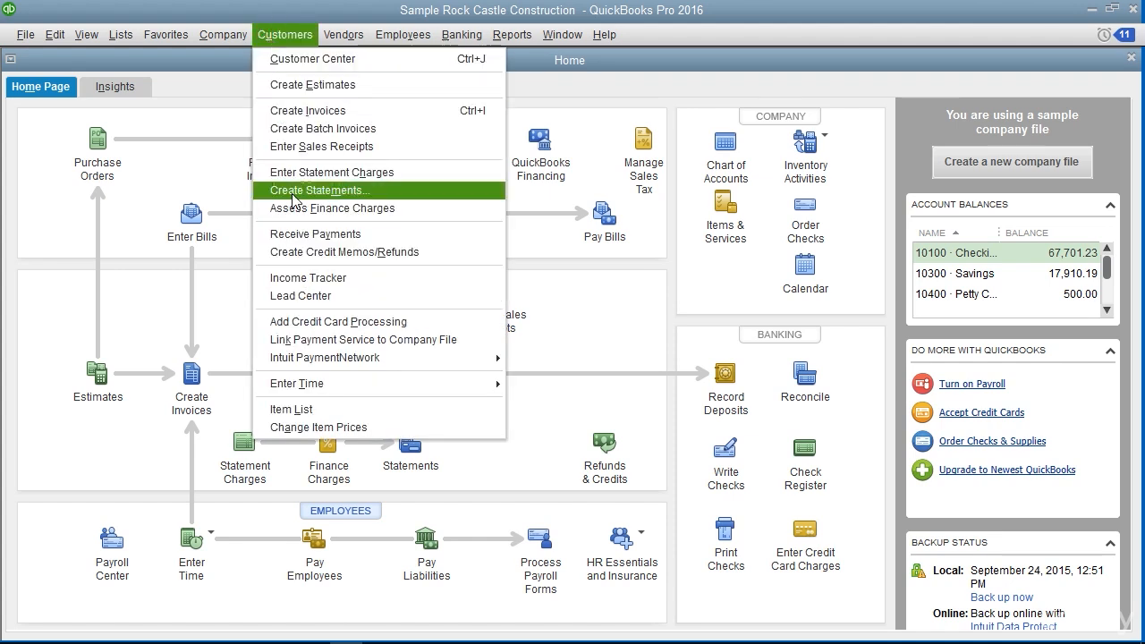
{"action": "left_click", "coordinate": [304, 253]}
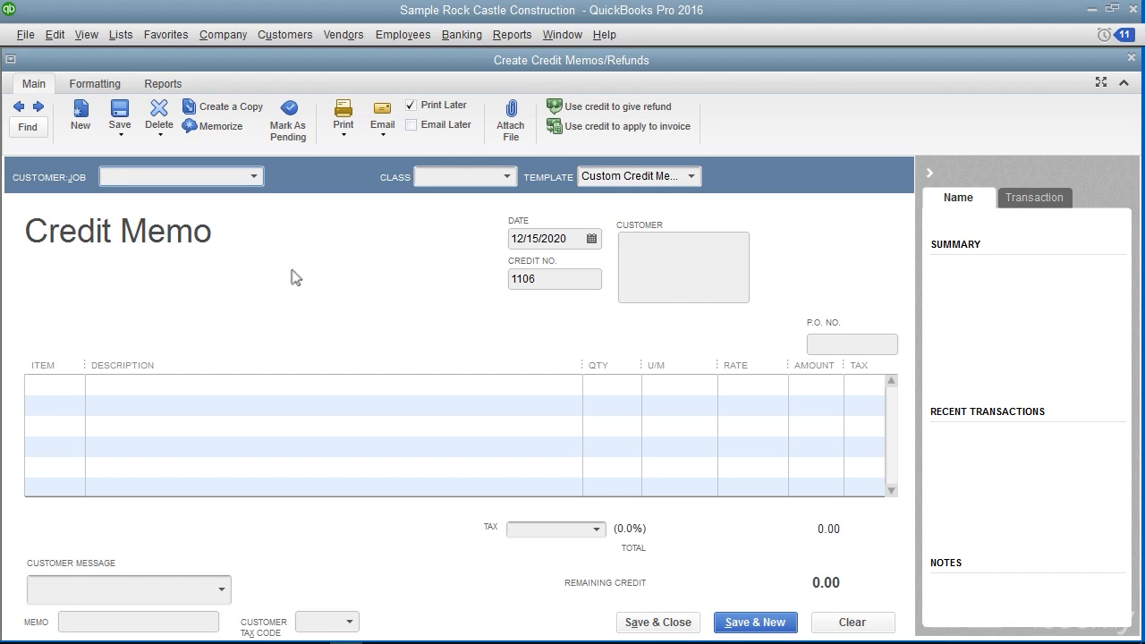
{"action": "left_click", "coordinate": [255, 177]}
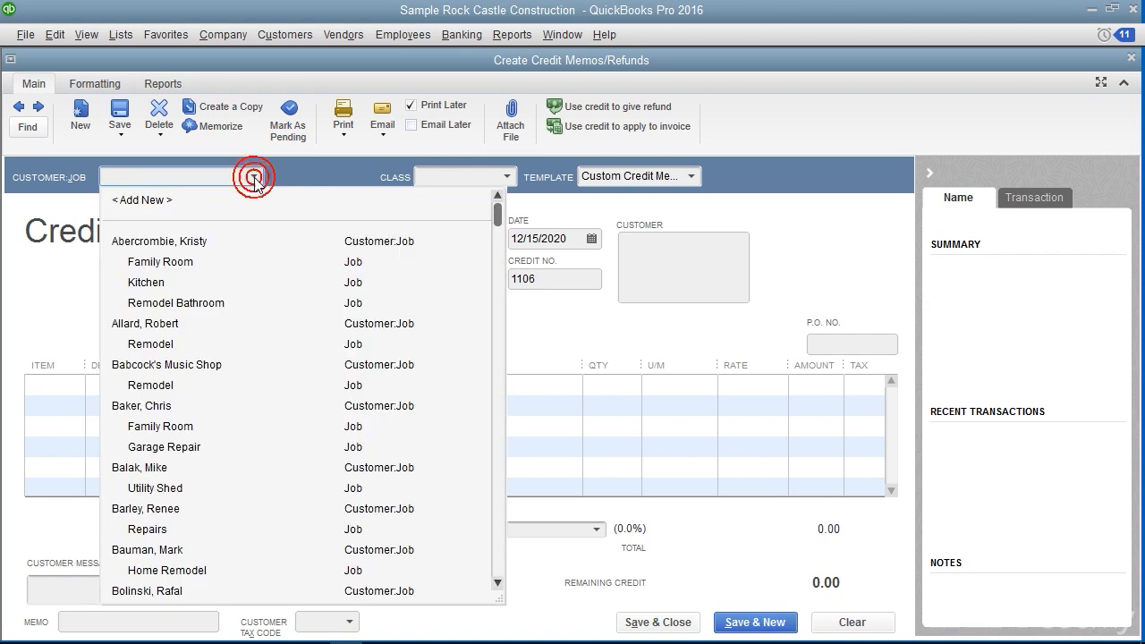
{"action": "left_click", "coordinate": [215, 241]}
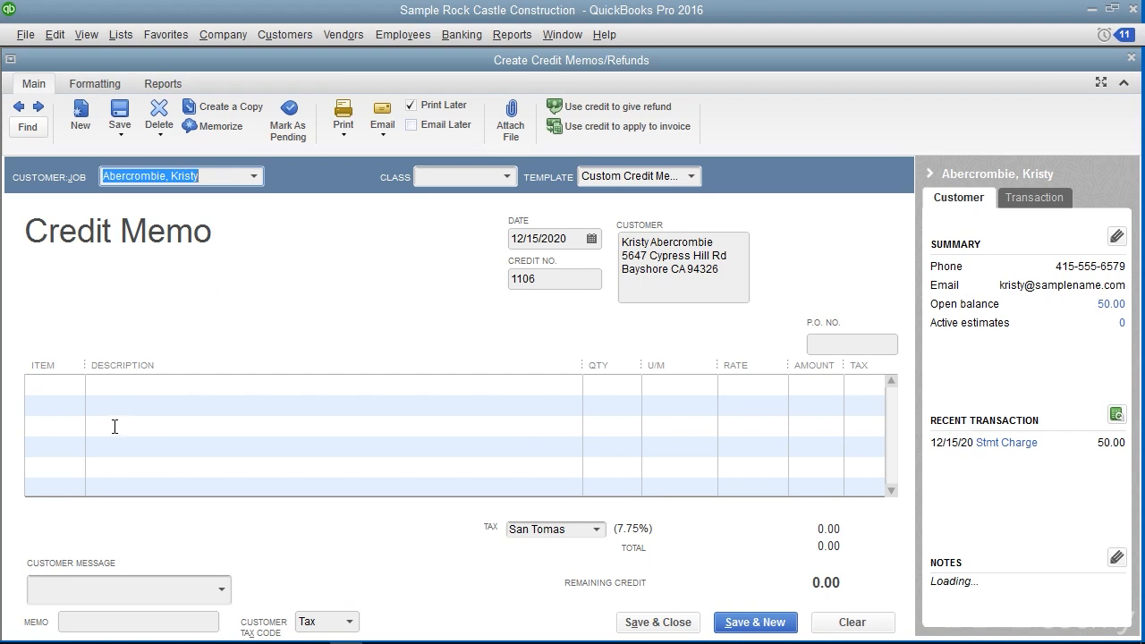
{"action": "left_click", "coordinate": [71, 387]}
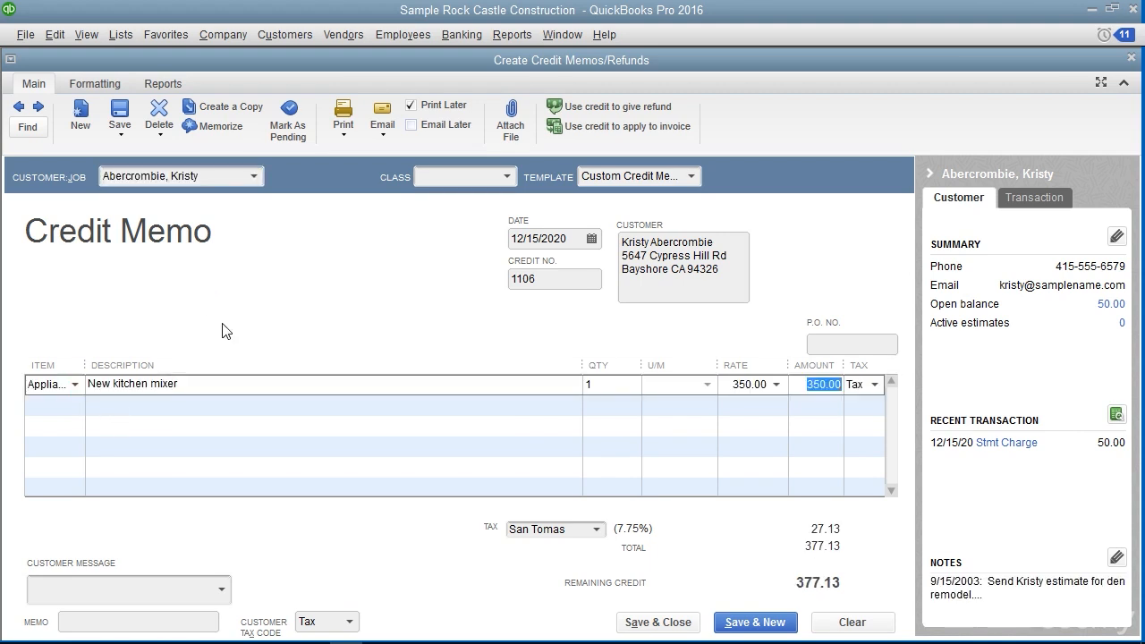
Refund the credit memo with a printed check from 10100 · Checking instead of an online payment, and save and close the memo
{"action": "left_click", "coordinate": [575, 109]}
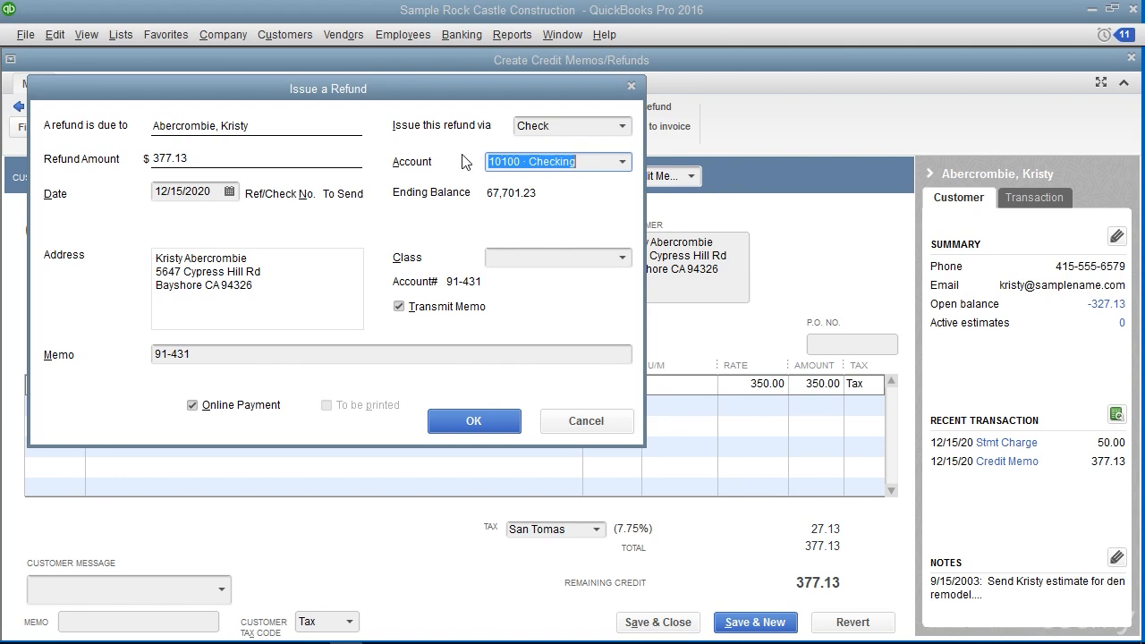
{"action": "left_click", "coordinate": [192, 405]}
{"action": "left_click", "coordinate": [327, 404]}
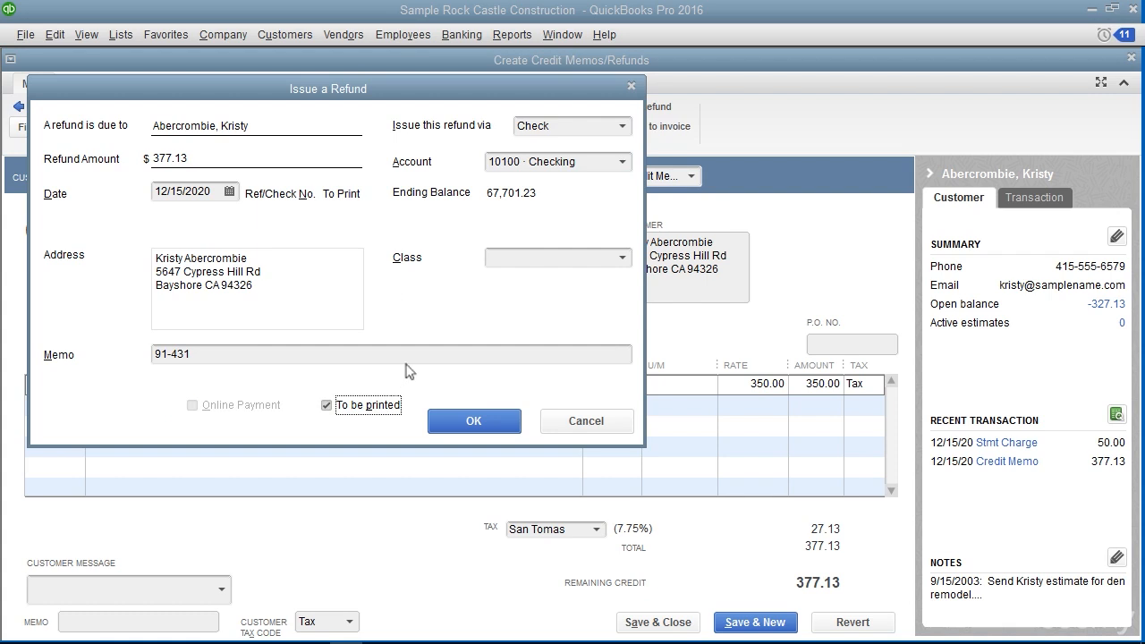
{"action": "left_click", "coordinate": [486, 428]}
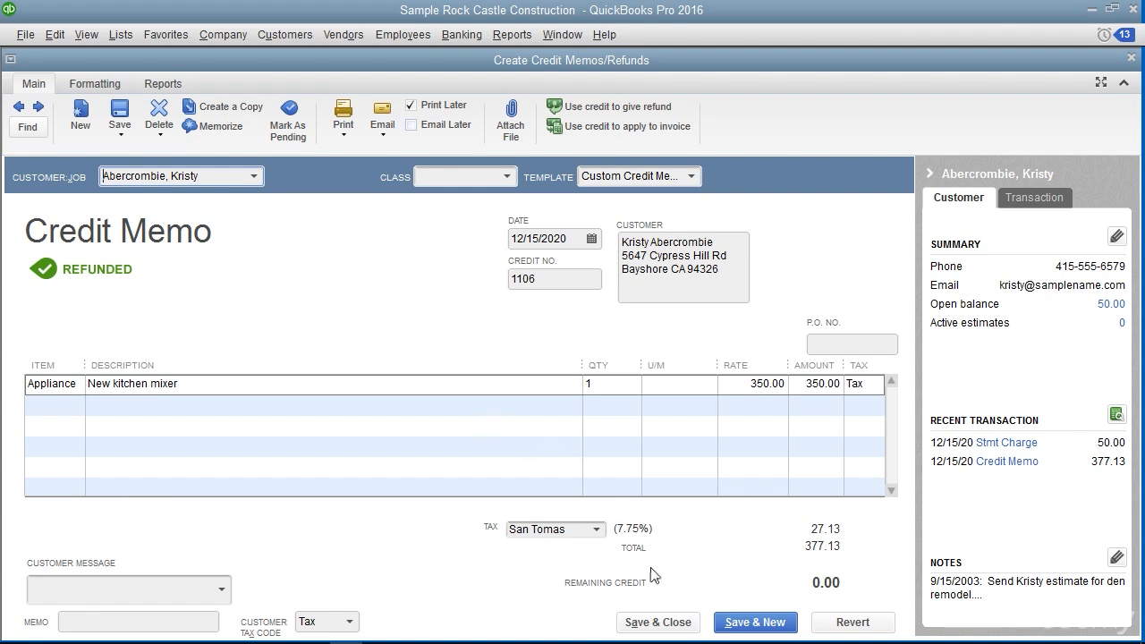
{"action": "left_click", "coordinate": [663, 623]}
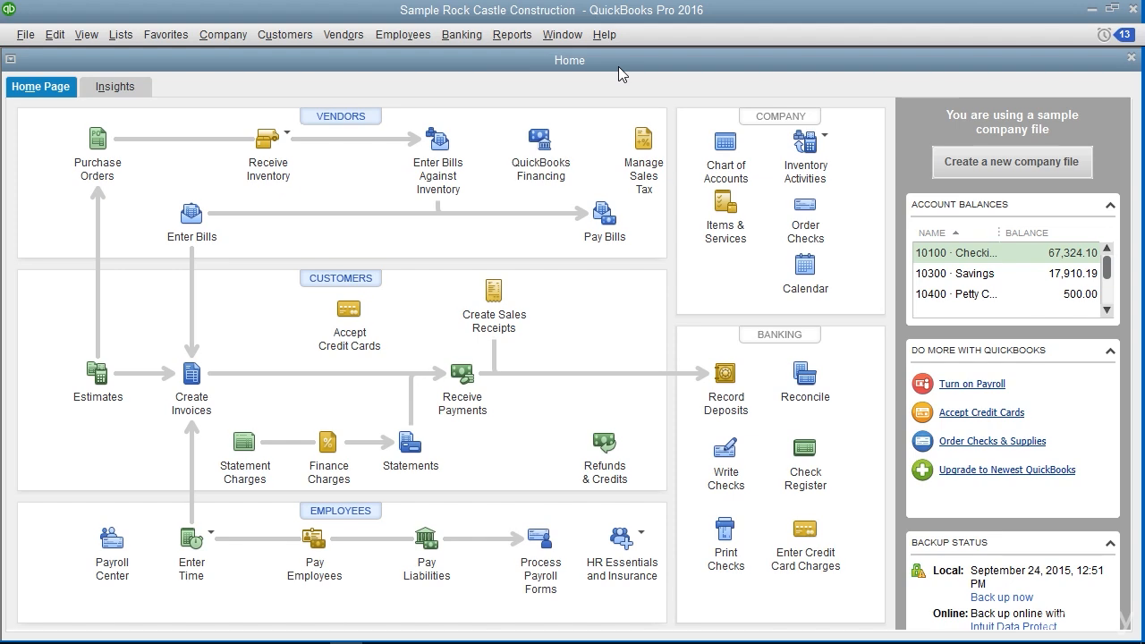
Start a check from 10100 · Checking payable to the customer who has the unused 10.00 credit
{"action": "left_click", "coordinate": [462, 34]}
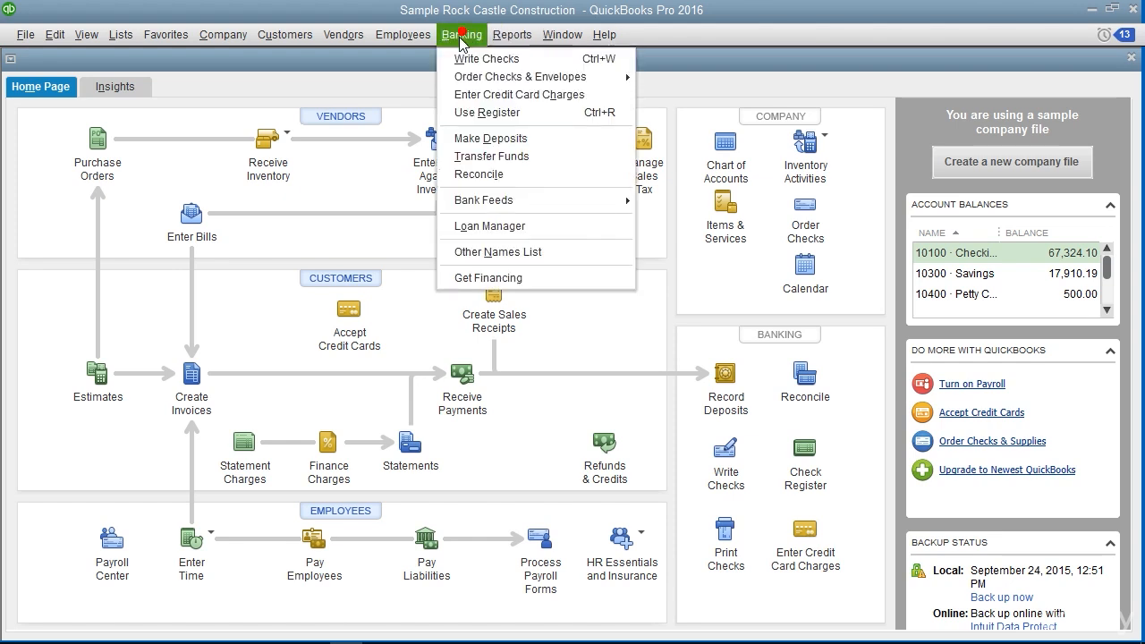
{"action": "left_click", "coordinate": [475, 59]}
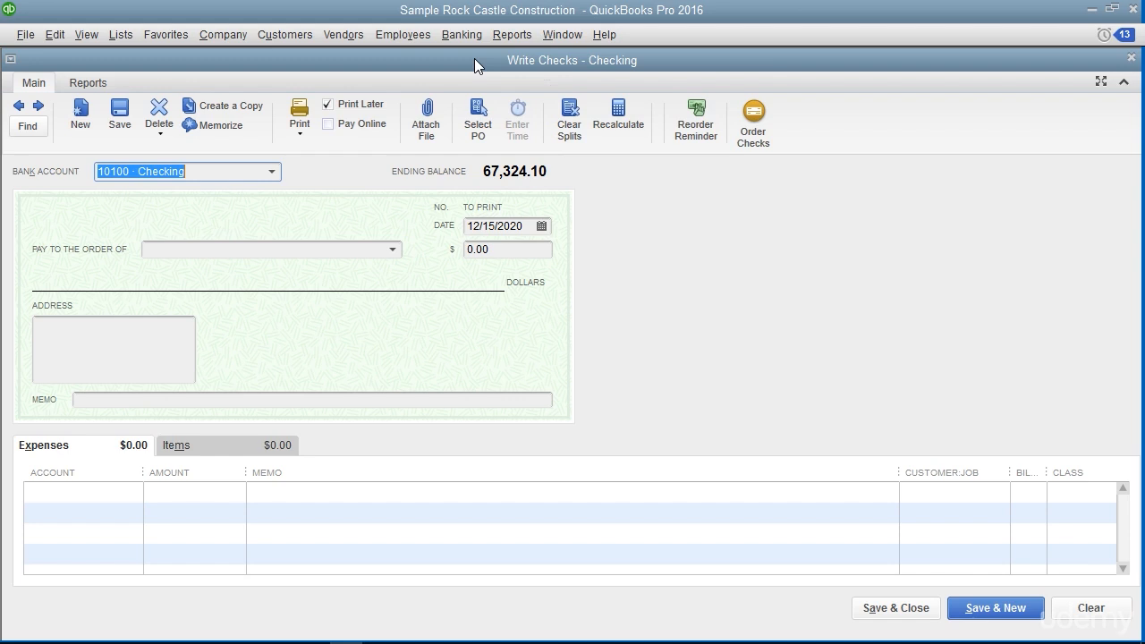
{"action": "left_click", "coordinate": [272, 172]}
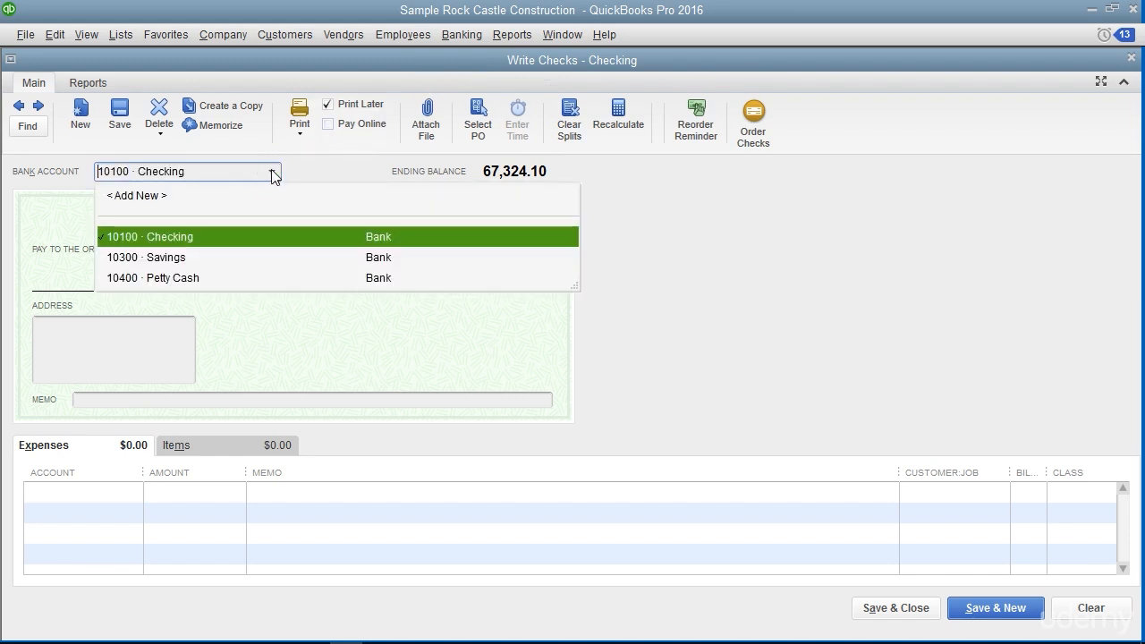
{"action": "left_click", "coordinate": [247, 236]}
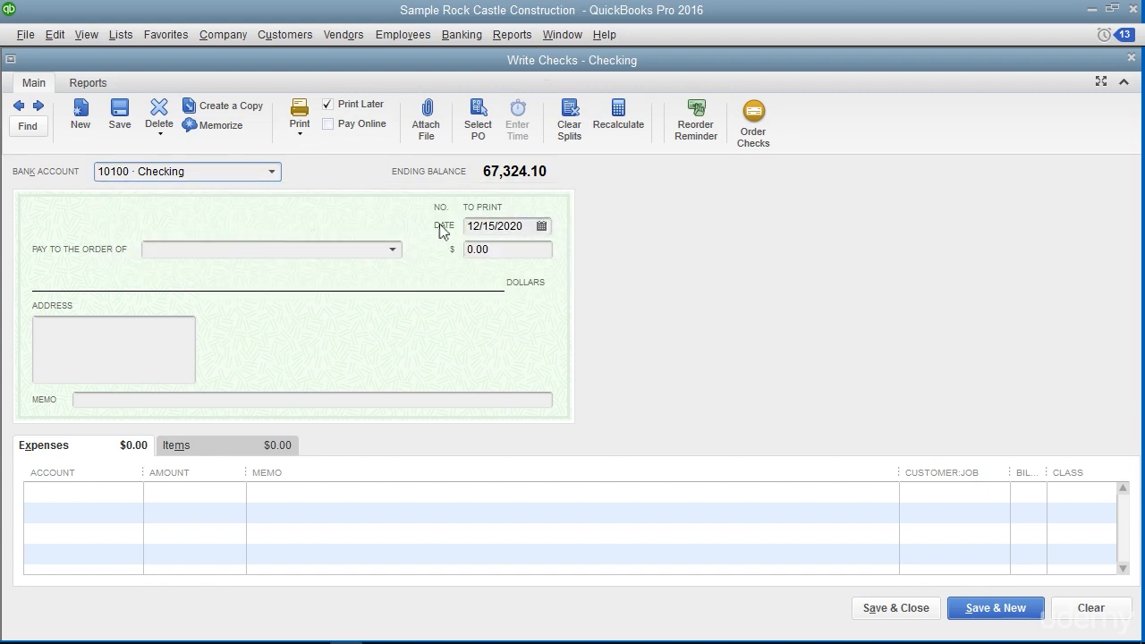
{"action": "left_click", "coordinate": [394, 256]}
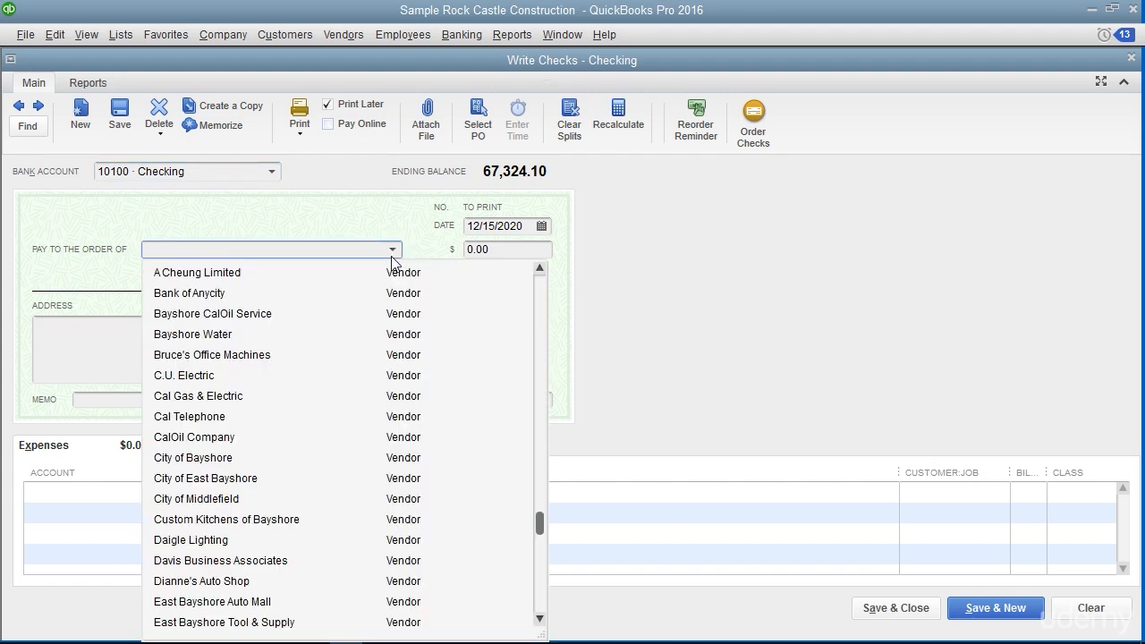
{"action": "scroll", "coordinate": [366, 380], "scroll_direction": "down", "scroll_amount": 6}
{"action": "scroll", "coordinate": [365, 379], "scroll_direction": "down", "scroll_amount": 6}
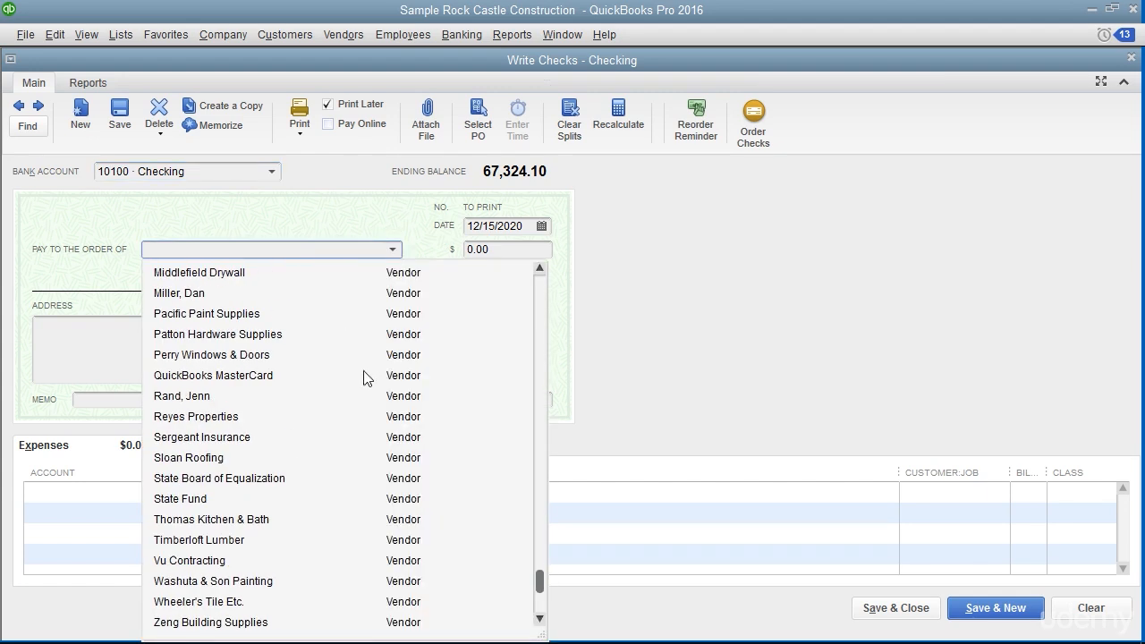
{"action": "scroll", "coordinate": [372, 373], "scroll_direction": "up", "scroll_amount": 15}
{"action": "scroll", "coordinate": [383, 365], "scroll_direction": "up", "scroll_amount": 20}
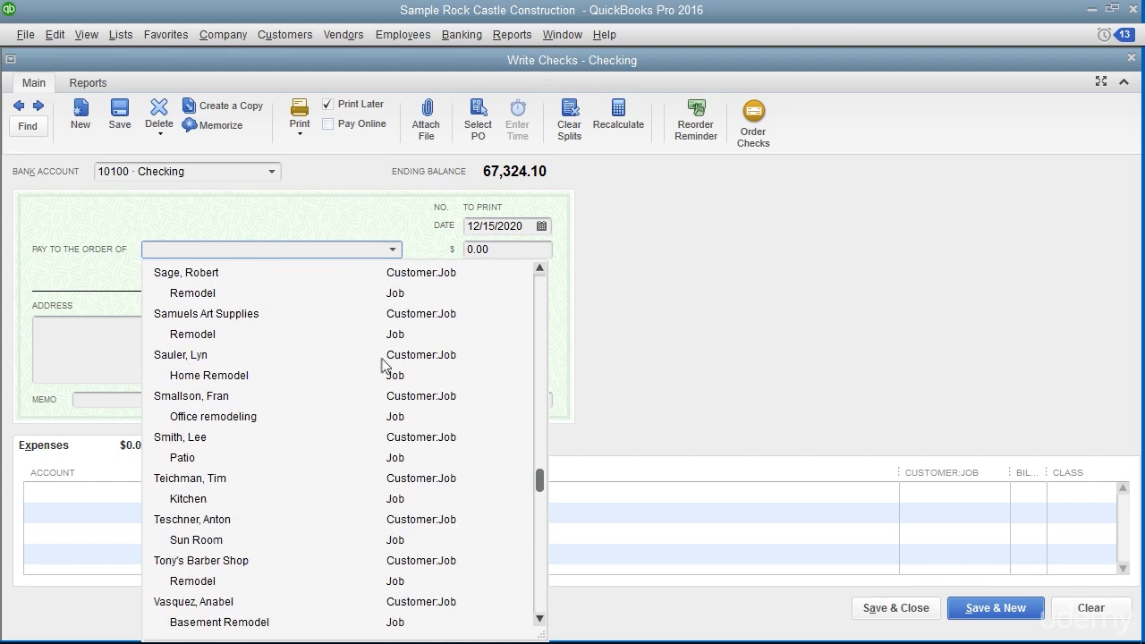
{"action": "left_click", "coordinate": [191, 547]}
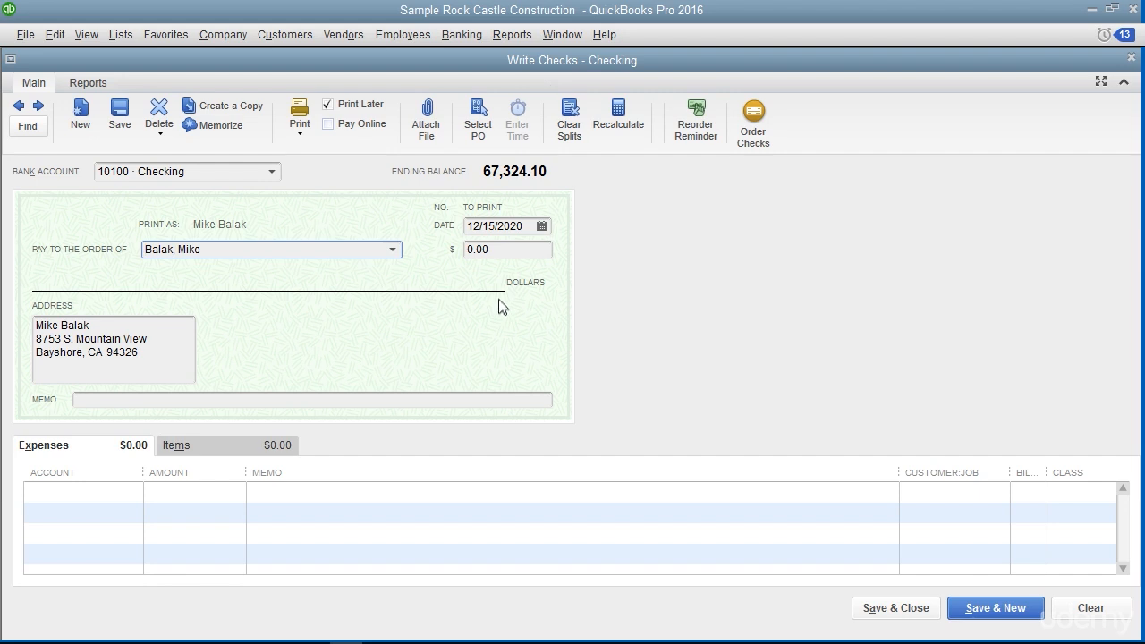
Take the check off print-later, number it 411, and set its amount to 10.00
{"action": "left_click", "coordinate": [369, 106]}
{"action": "type", "text": "411"}
{"action": "left_click", "coordinate": [530, 252]}
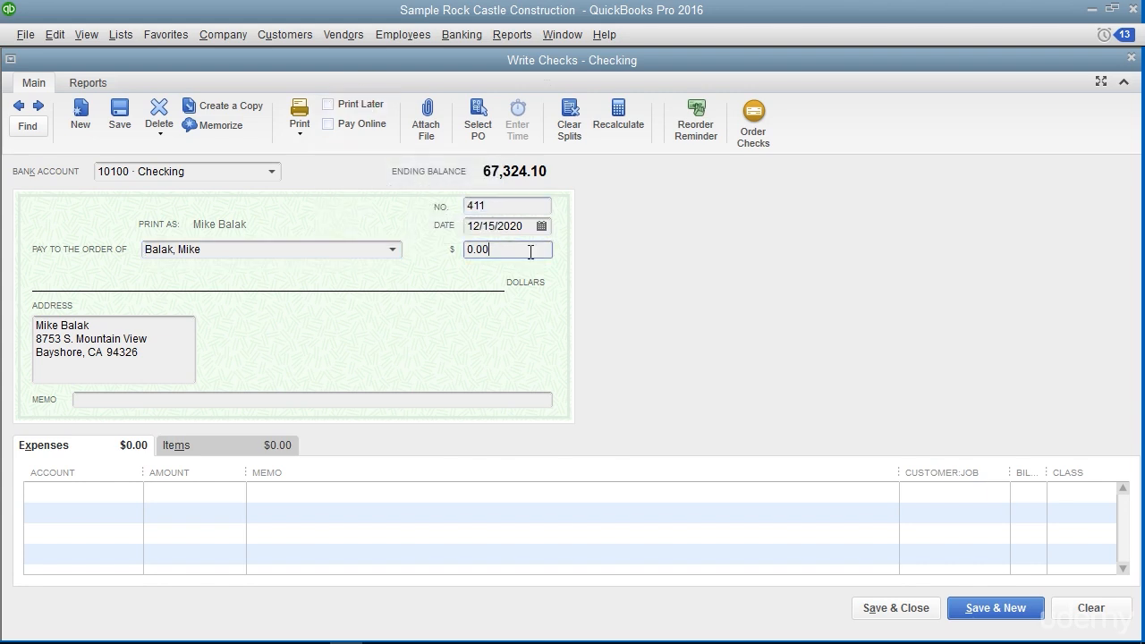
{"action": "double_click", "coordinate": [513, 254]}
{"action": "type", "text": "10.00"}
Assign the check's 10.00 expense line to the 11000 Accounts Receivable account, and save and close the check
{"action": "left_click", "coordinate": [97, 452]}
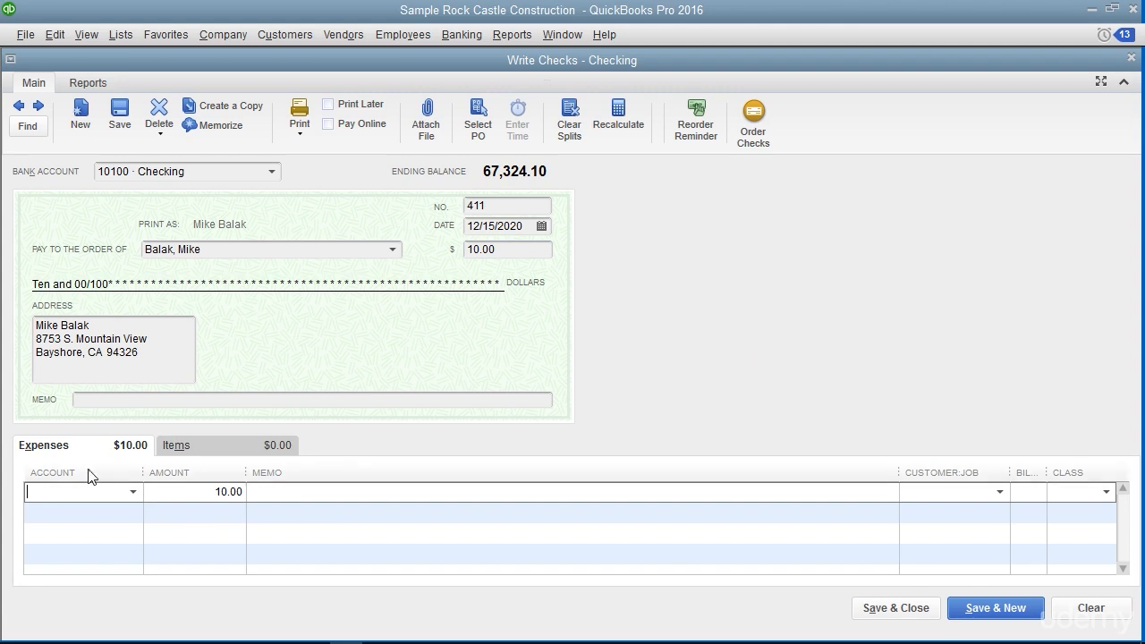
{"action": "left_click", "coordinate": [133, 494]}
{"action": "left_click", "coordinate": [176, 99]}
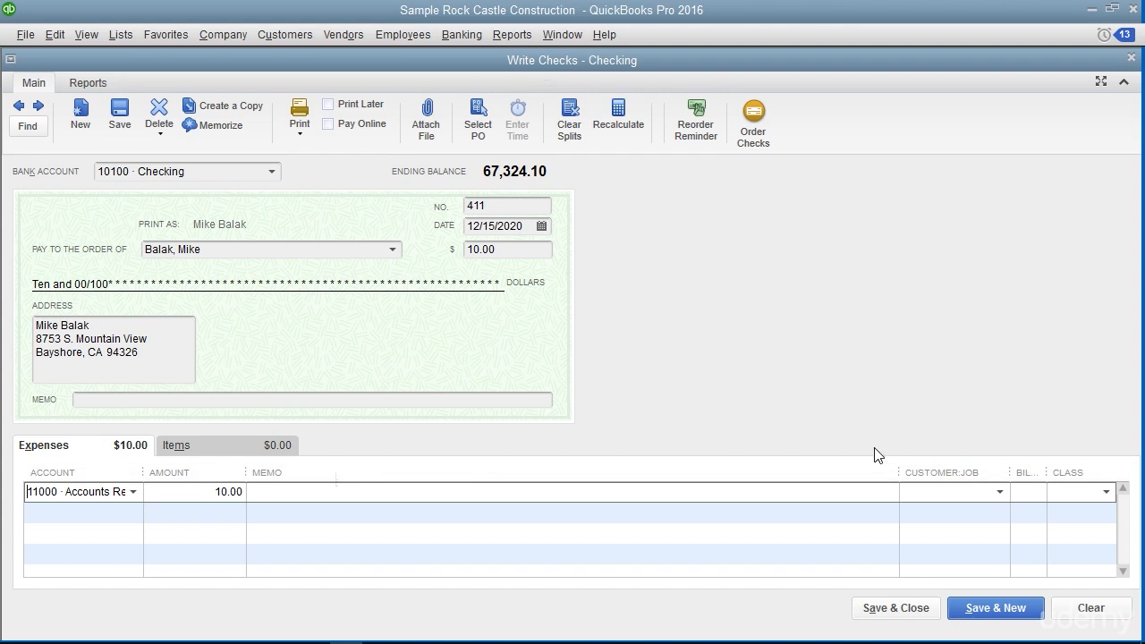
{"action": "left_click", "coordinate": [921, 608]}
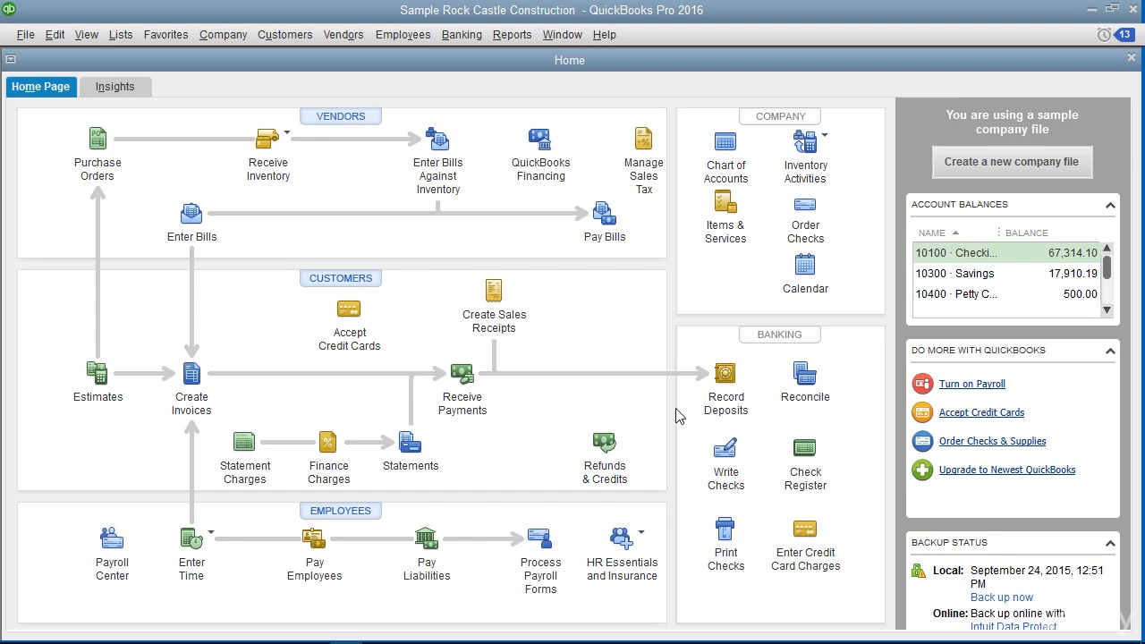
Start a received customer payment by check for the same customer the 10.00 refund check was written to
{"action": "left_click", "coordinate": [303, 33]}
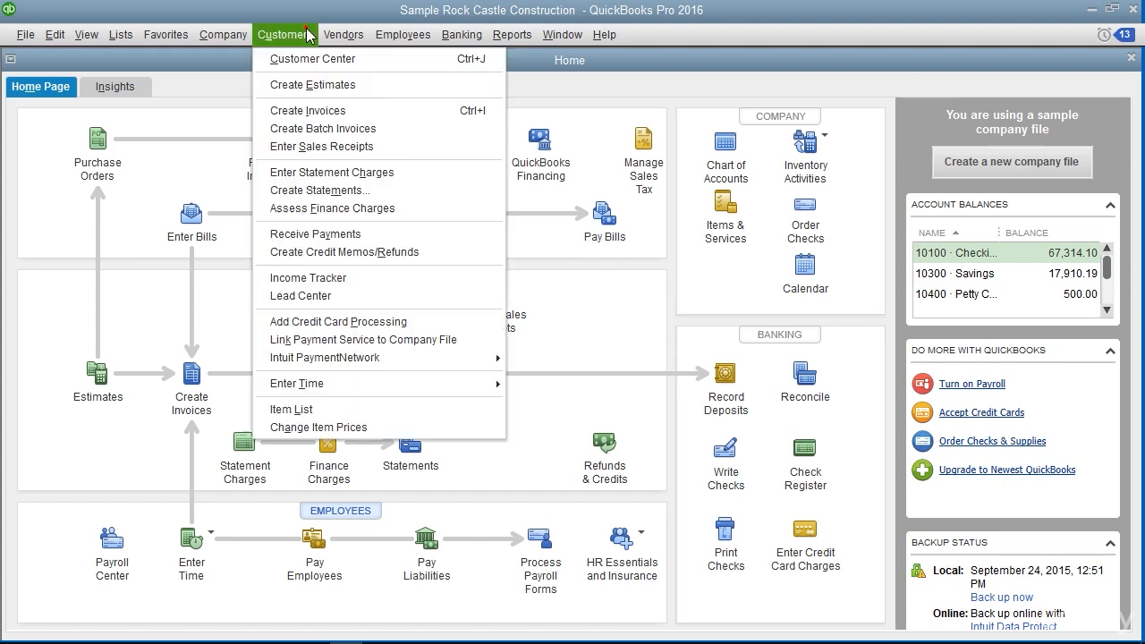
{"action": "left_click", "coordinate": [315, 233]}
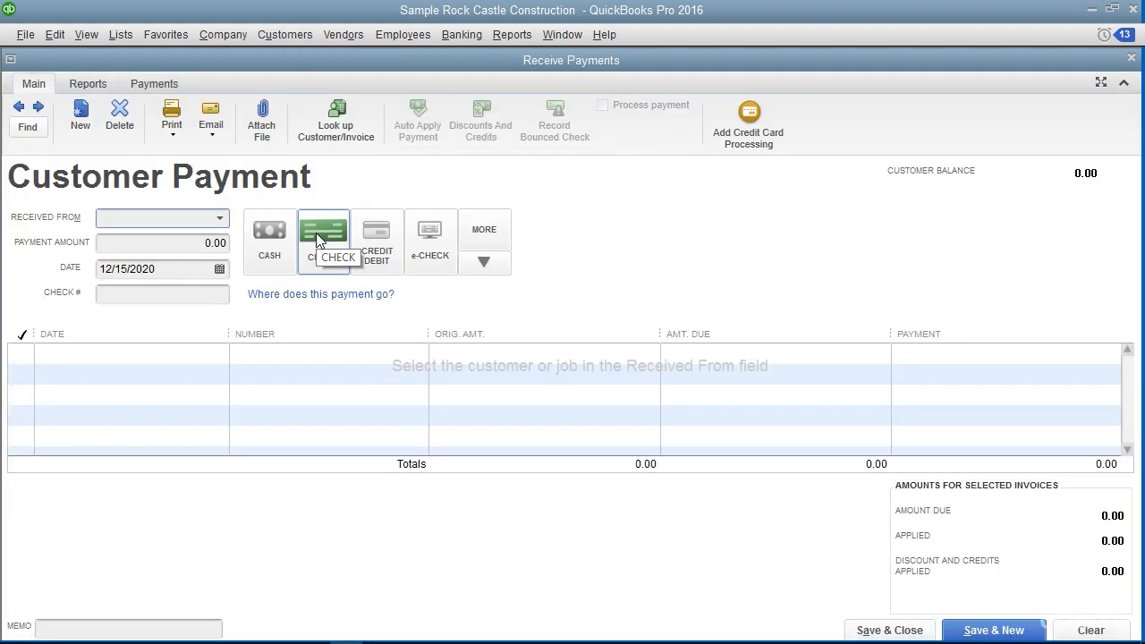
{"action": "left_click", "coordinate": [316, 232]}
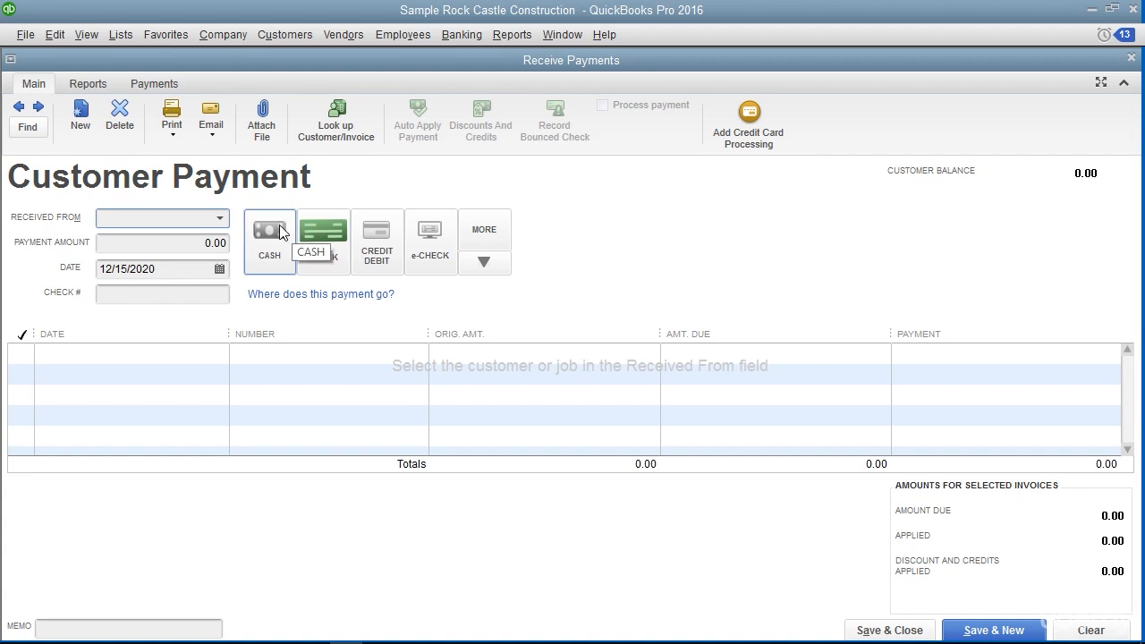
{"action": "left_click", "coordinate": [221, 225]}
{"action": "left_click", "coordinate": [171, 512]}
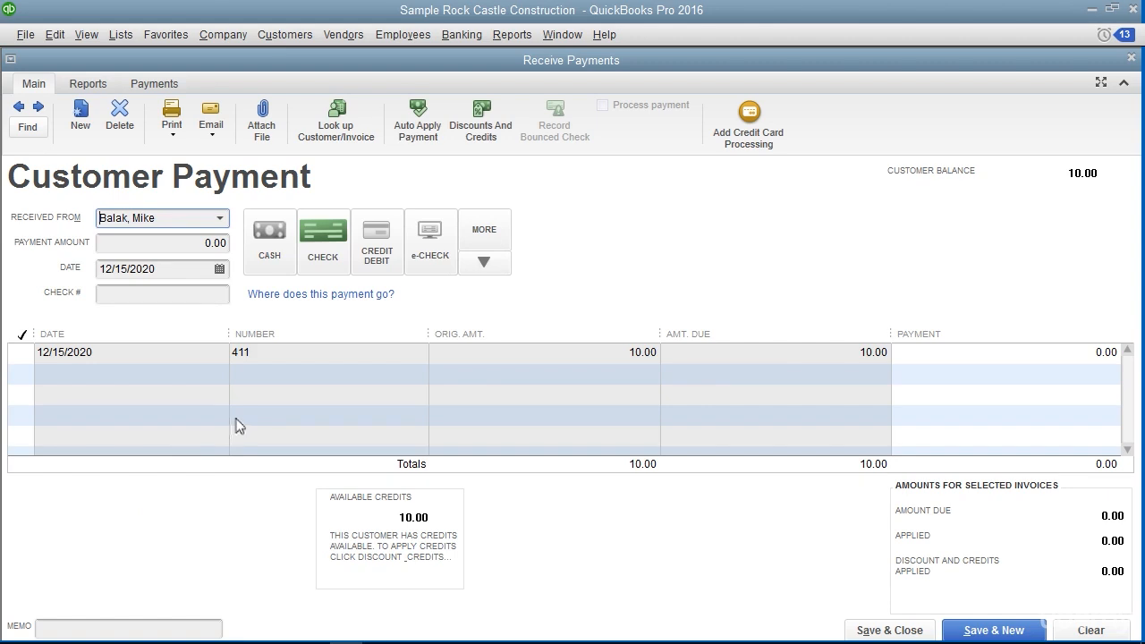
Apply the customer's available 10.00 credit to the open check 411 entry, and save and close the payment
{"action": "left_click", "coordinate": [246, 355]}
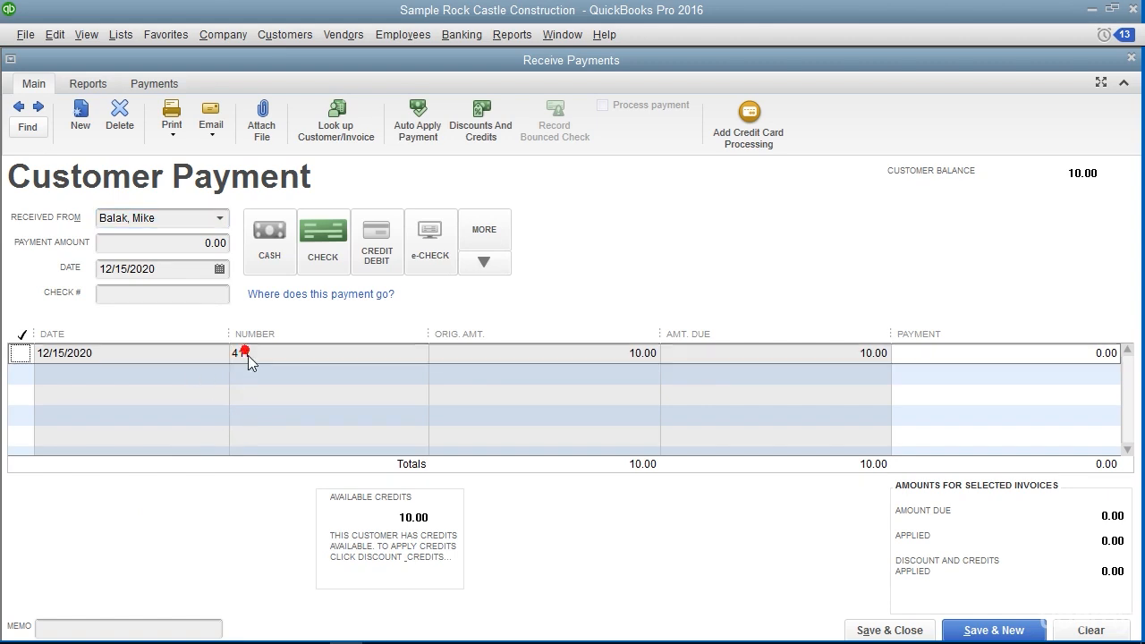
{"action": "left_click", "coordinate": [268, 353]}
{"action": "left_click", "coordinate": [261, 354]}
{"action": "left_click", "coordinate": [470, 129]}
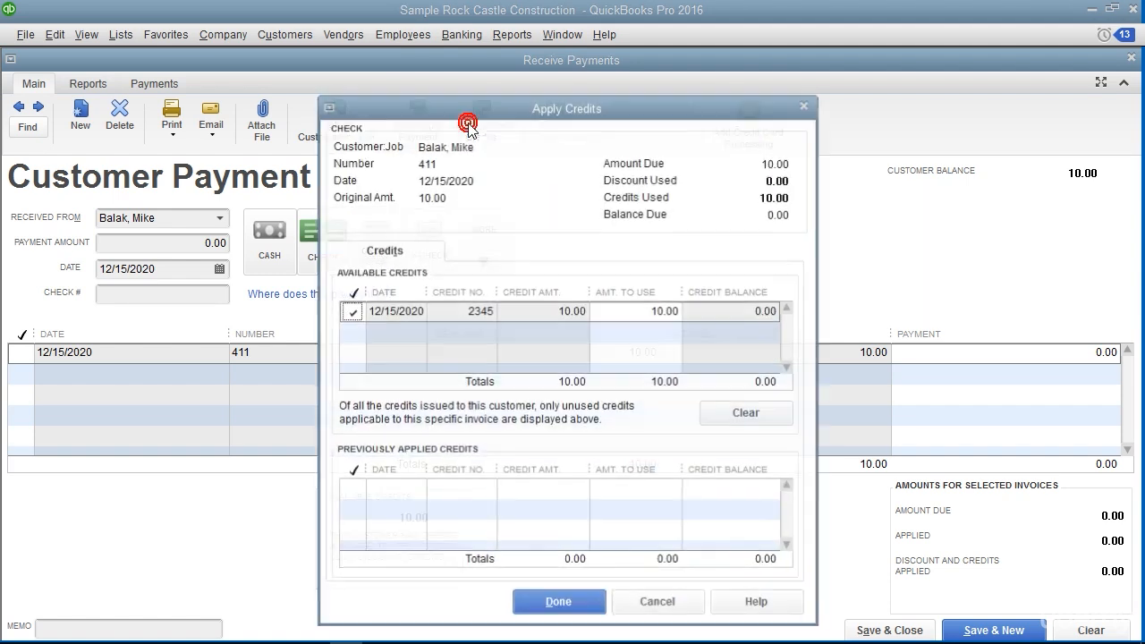
{"action": "left_click", "coordinate": [408, 252]}
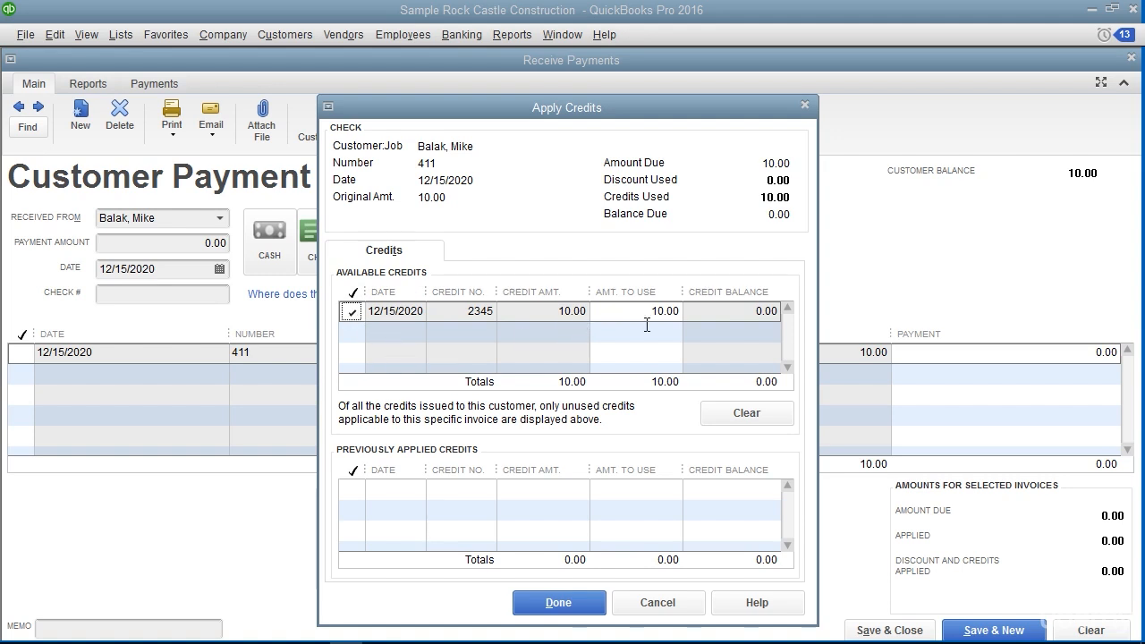
{"action": "left_click", "coordinate": [581, 608]}
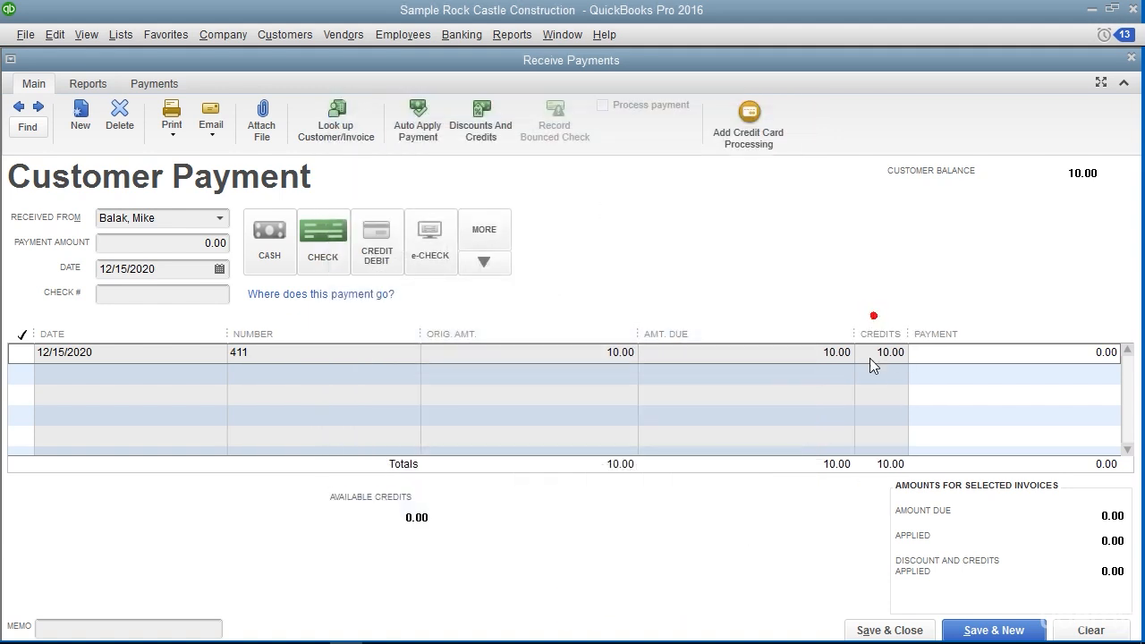
{"action": "left_click", "coordinate": [894, 632]}
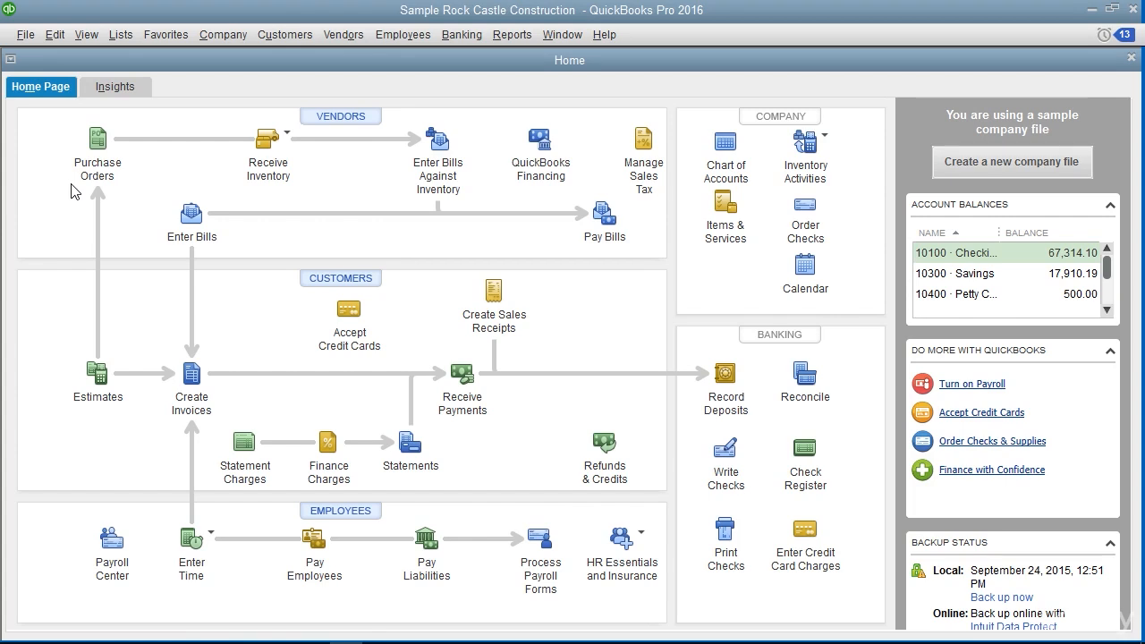
Review the company preferences for entering and paying bills, switching automatic use of discounts on and back off
{"action": "left_click", "coordinate": [55, 34]}
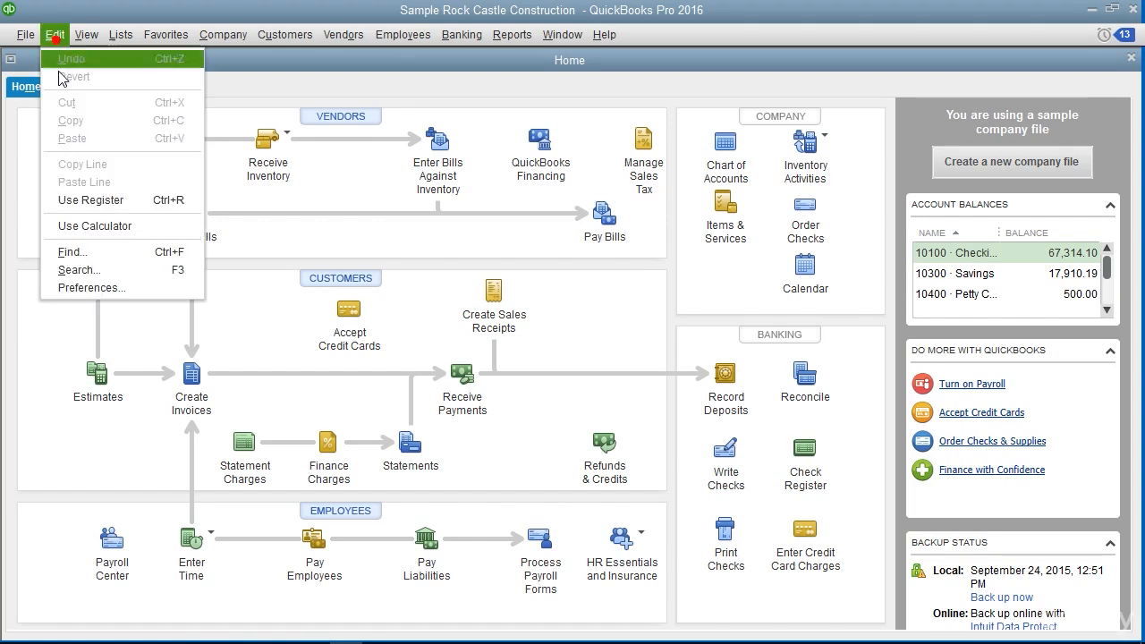
{"action": "left_click", "coordinate": [91, 289]}
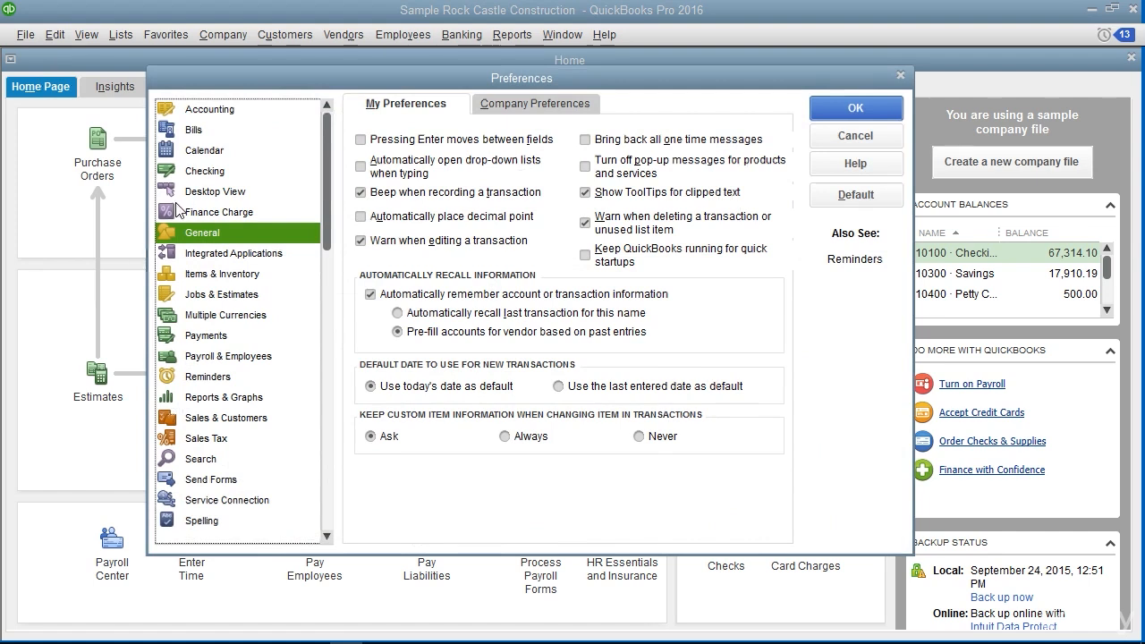
{"action": "left_click", "coordinate": [196, 134]}
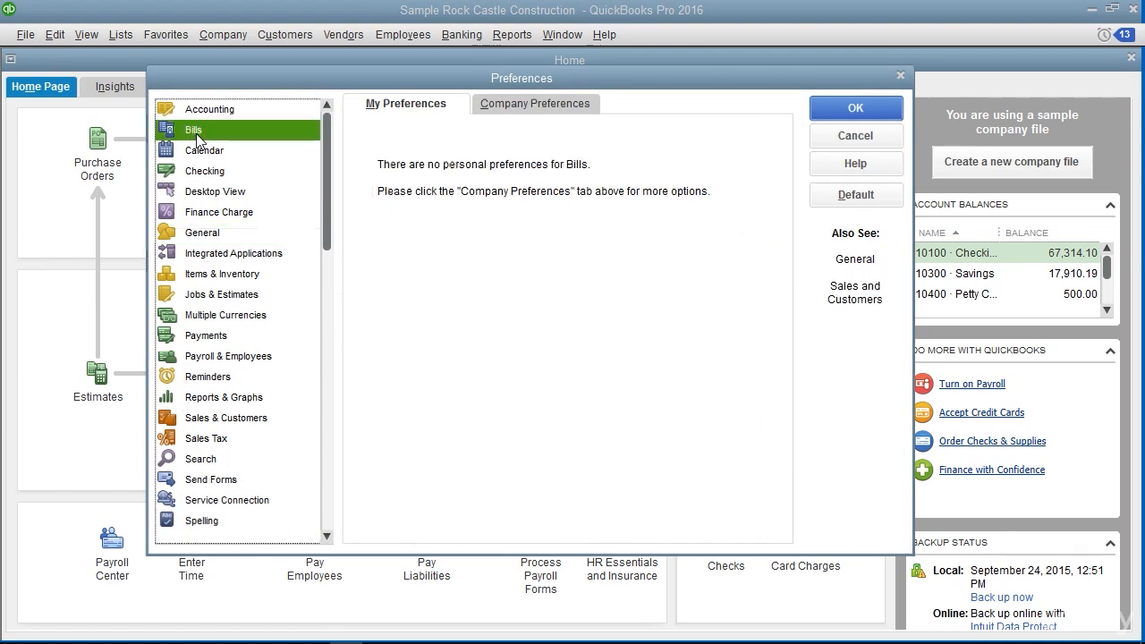
{"action": "left_click", "coordinate": [501, 106]}
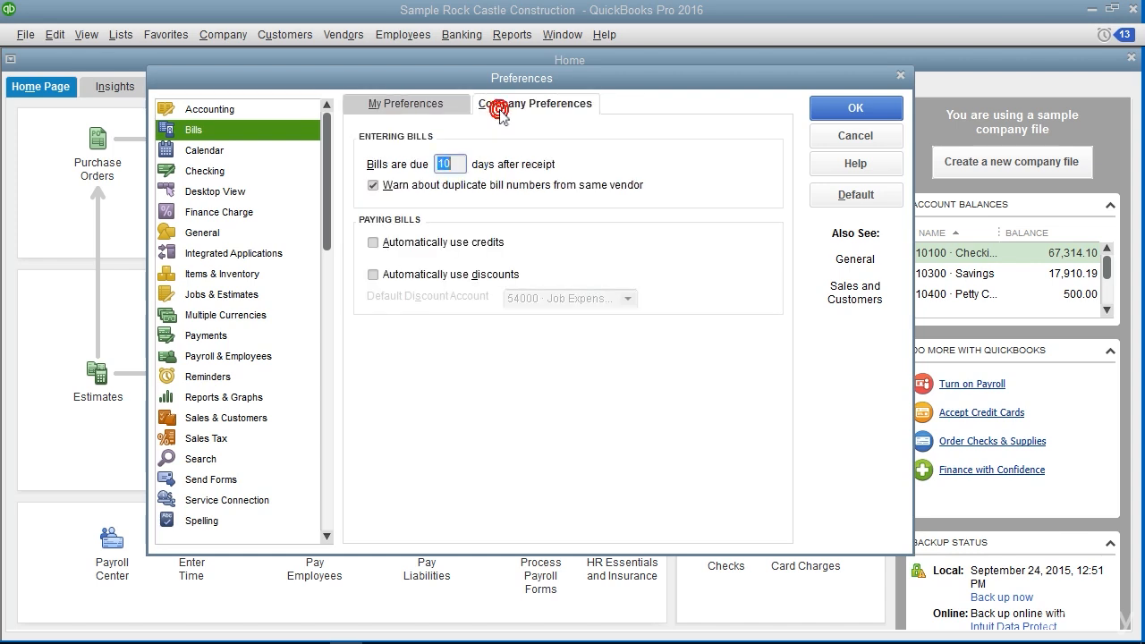
{"action": "left_click", "coordinate": [453, 165]}
{"action": "left_click", "coordinate": [430, 284]}
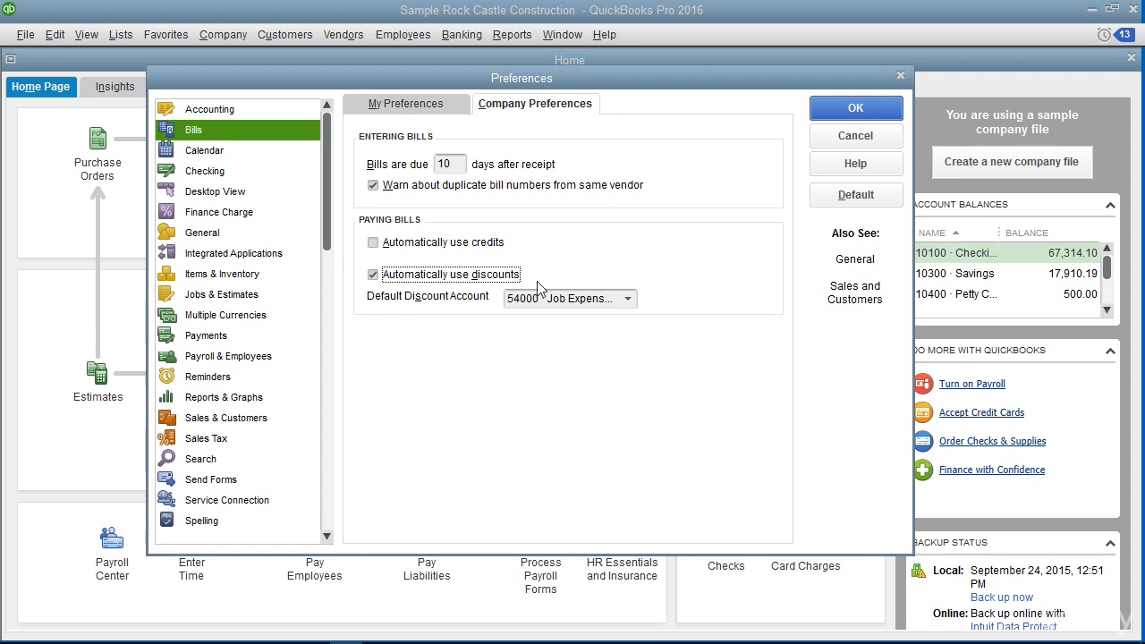
{"action": "left_click", "coordinate": [375, 277]}
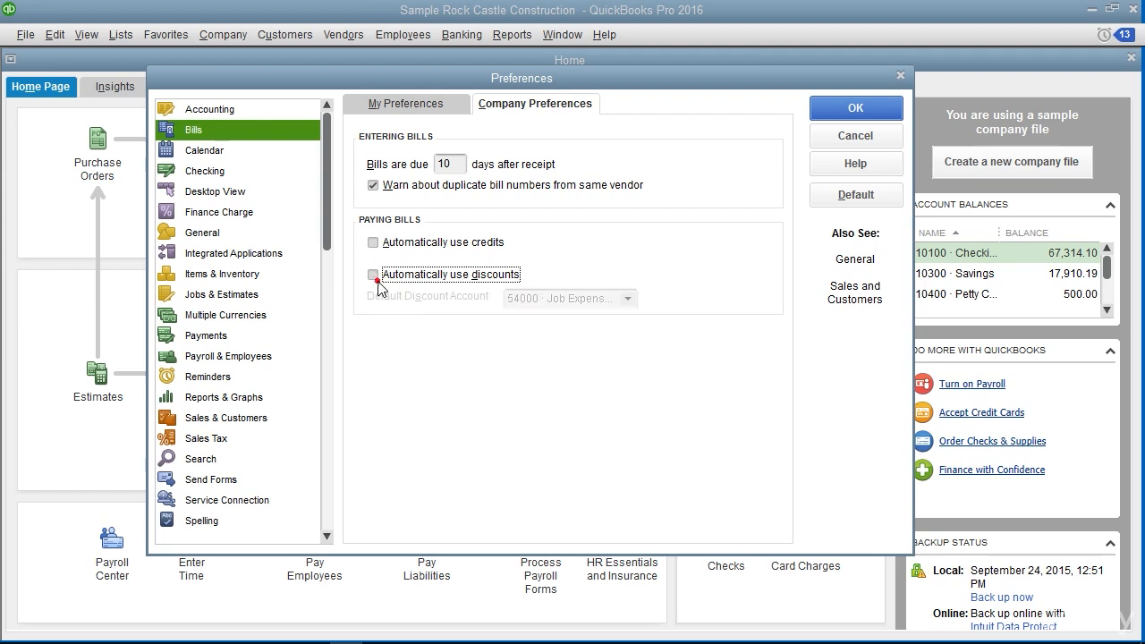
{"action": "left_click", "coordinate": [851, 111]}
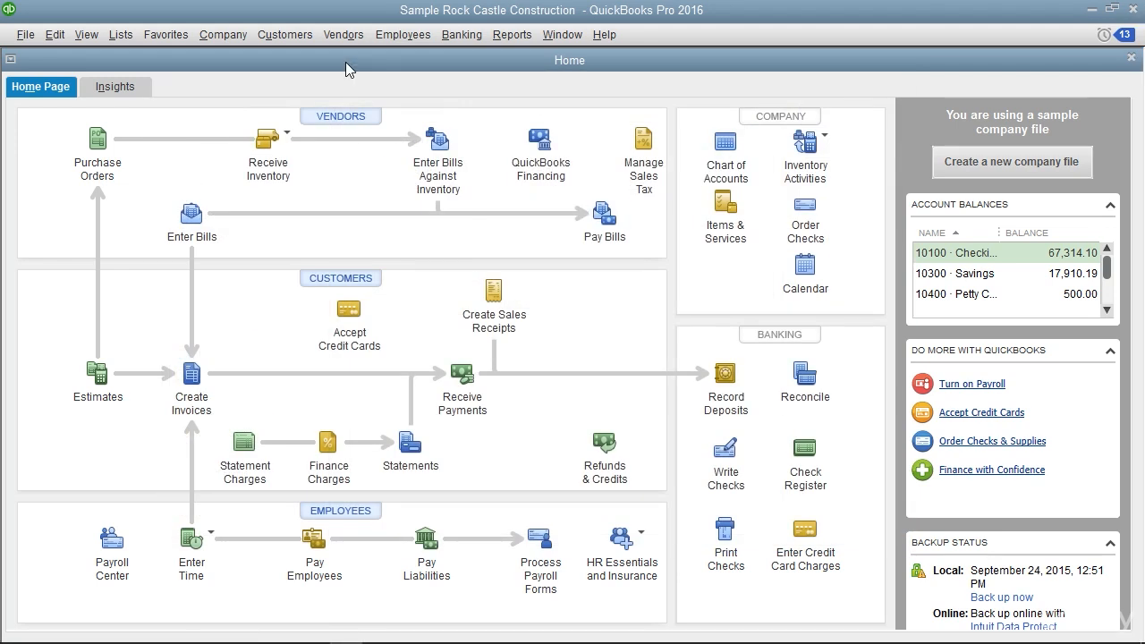
Start a new vendor bill and look over its Items and Expenses sections
{"action": "left_click", "coordinate": [344, 34]}
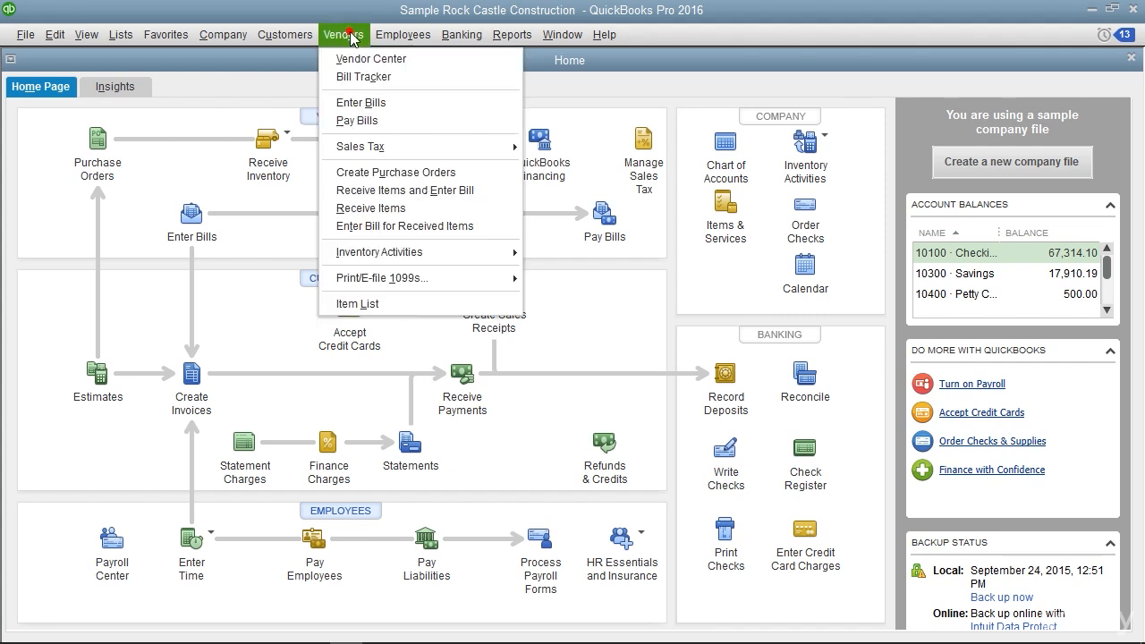
{"action": "left_click", "coordinate": [361, 105]}
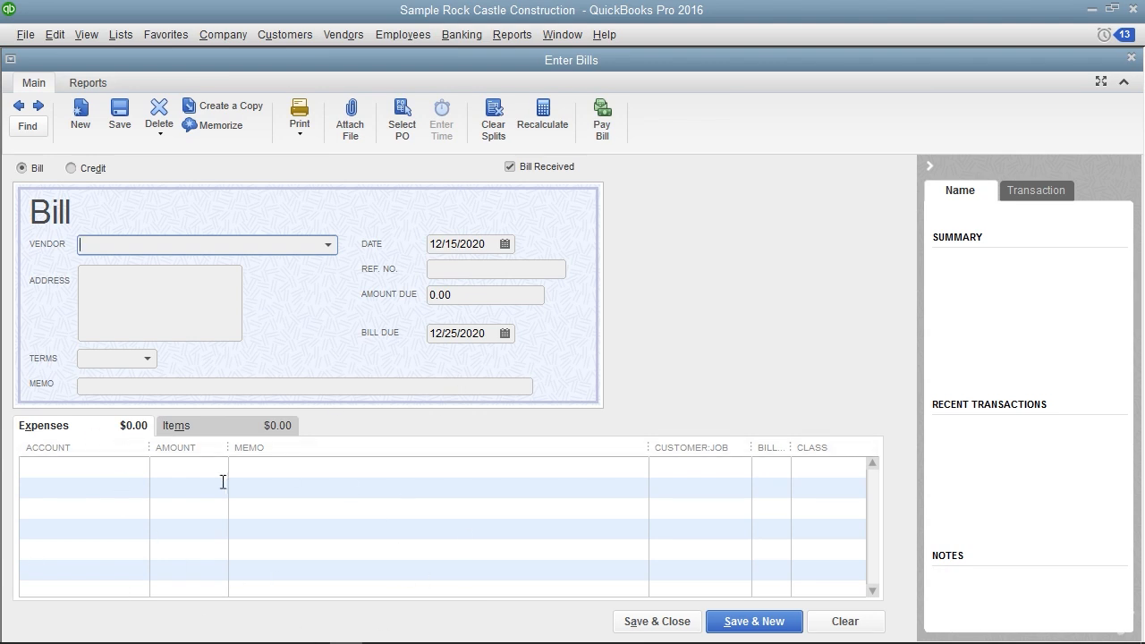
{"action": "left_click", "coordinate": [177, 426]}
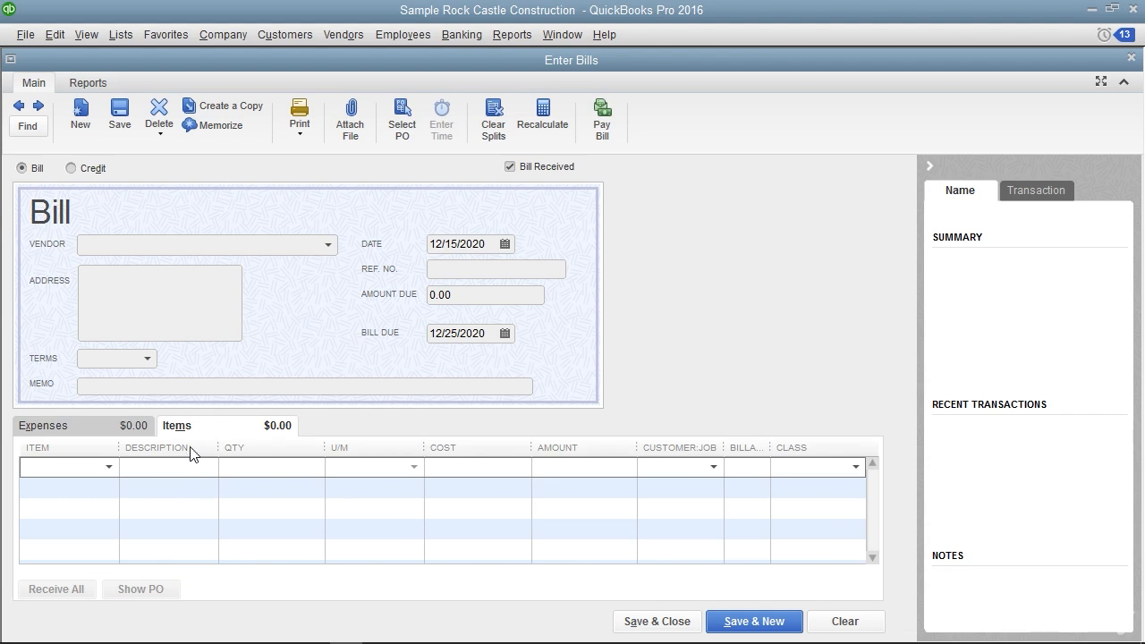
{"action": "left_click", "coordinate": [82, 430]}
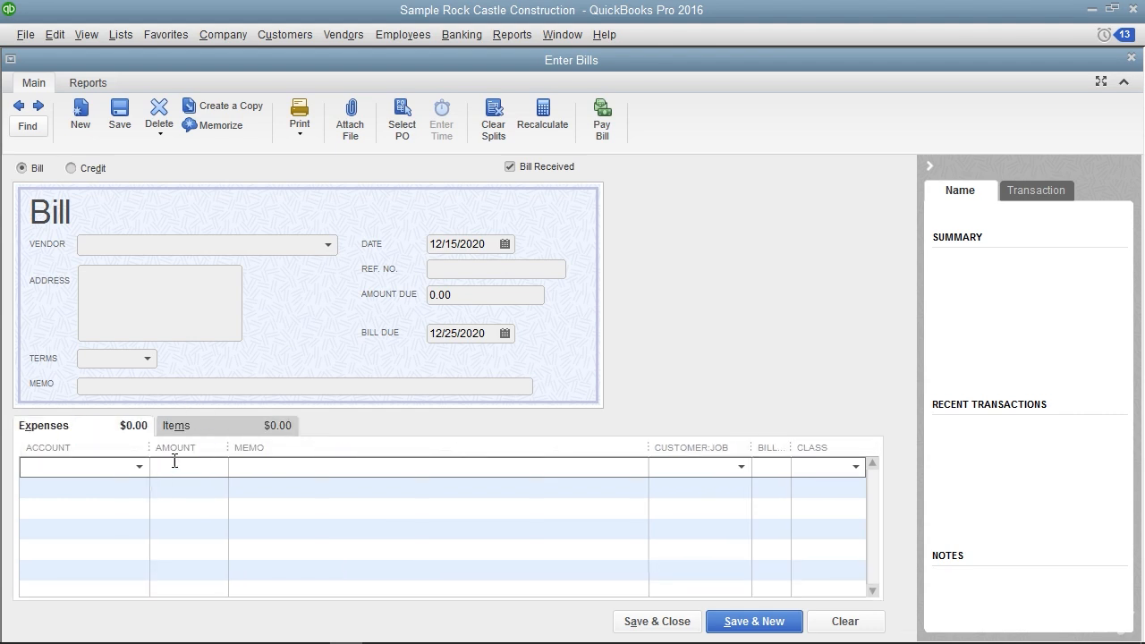
Turn the Bill Received option off to view the item receipt form, and switch it back on
{"action": "left_click", "coordinate": [481, 171]}
{"action": "left_click", "coordinate": [509, 167]}
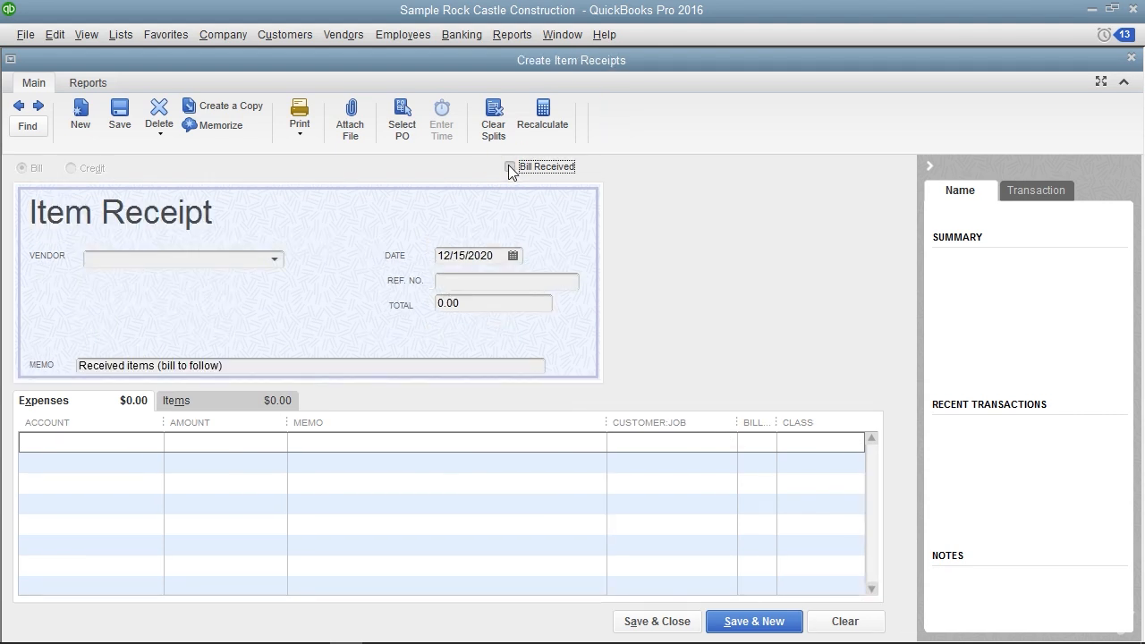
{"action": "left_click", "coordinate": [510, 168]}
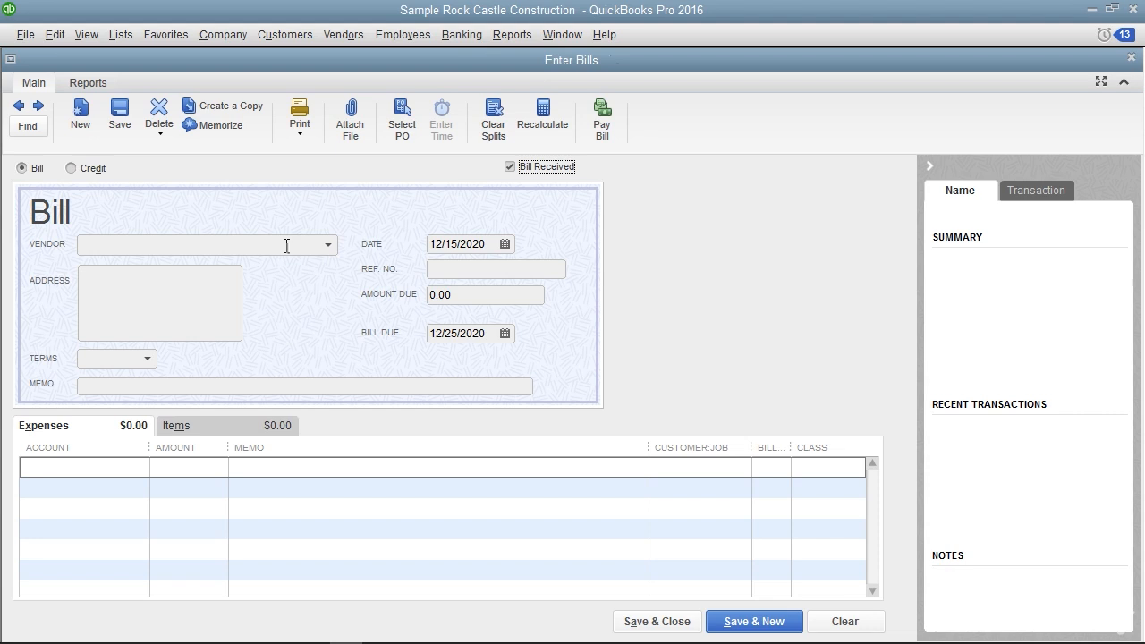
Fill in the bill for vendor Office Supplies Store with reference number 6532 and an amount due of 50.00
{"action": "left_click", "coordinate": [286, 244]}
{"action": "type", "text": "Office Supplies Store"}
{"action": "key", "text": "Tab"}
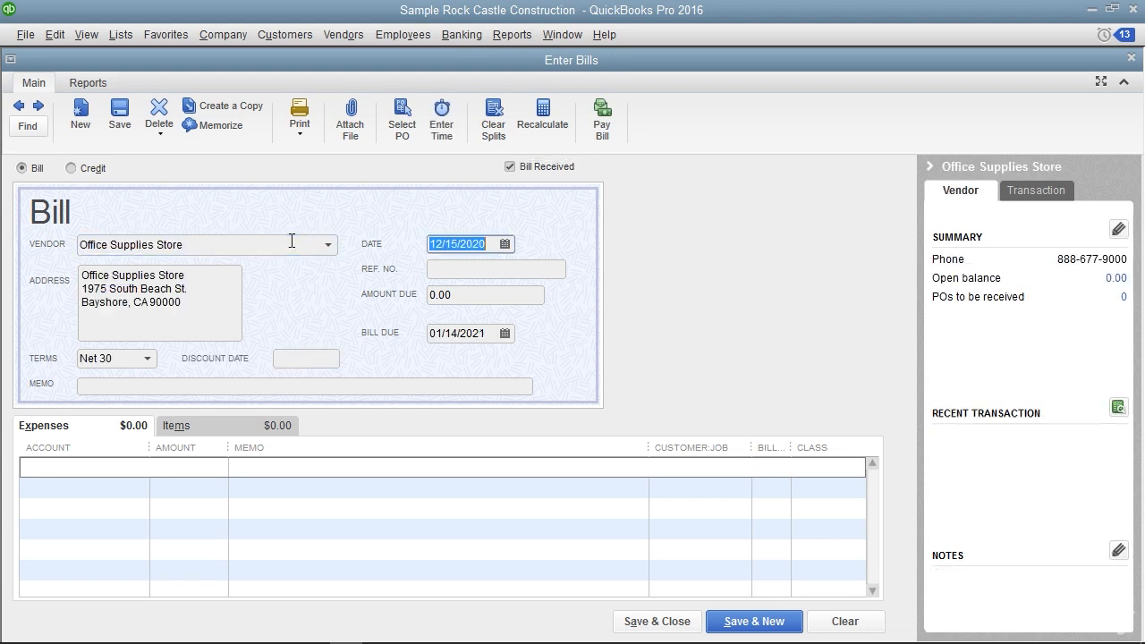
{"action": "left_click", "coordinate": [452, 243]}
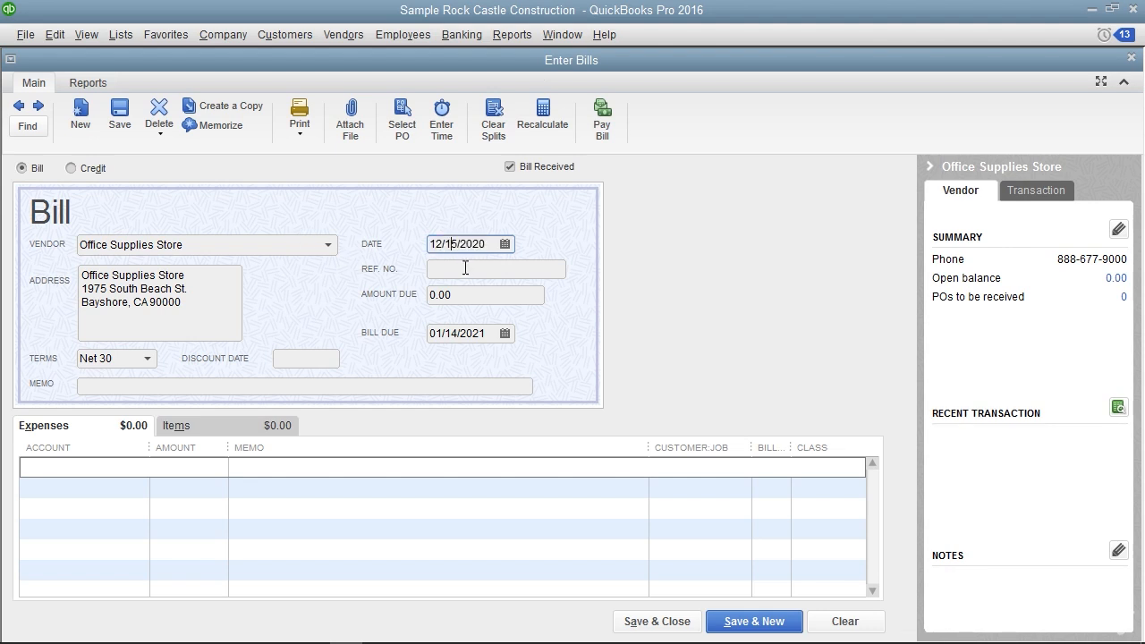
{"action": "left_click", "coordinate": [465, 269]}
{"action": "type", "text": "6532"}
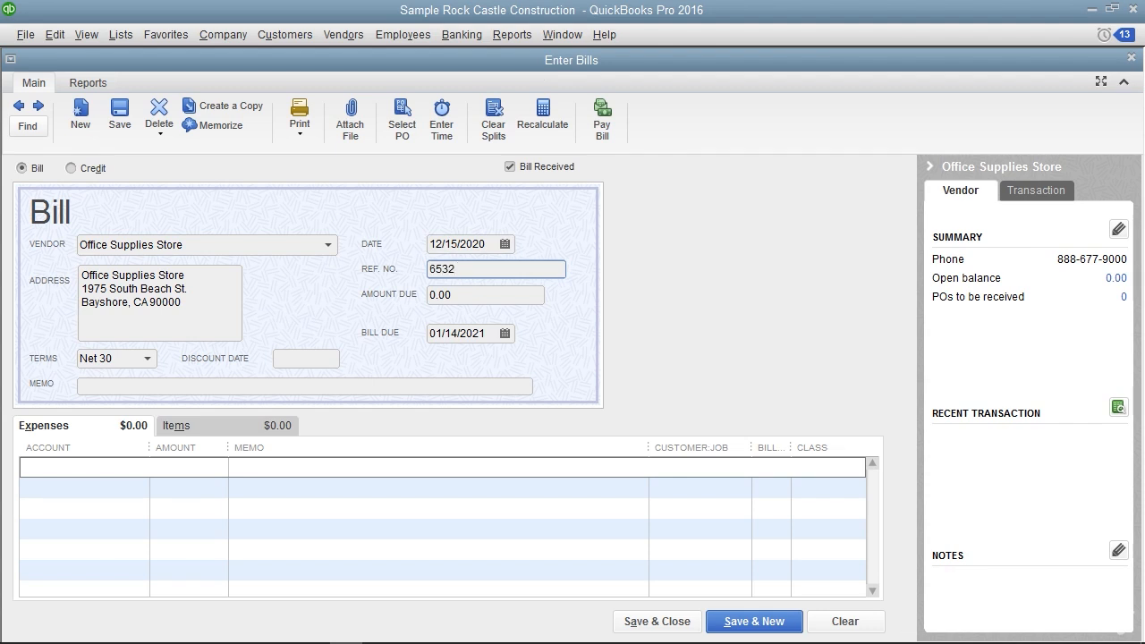
{"action": "left_click", "coordinate": [475, 295]}
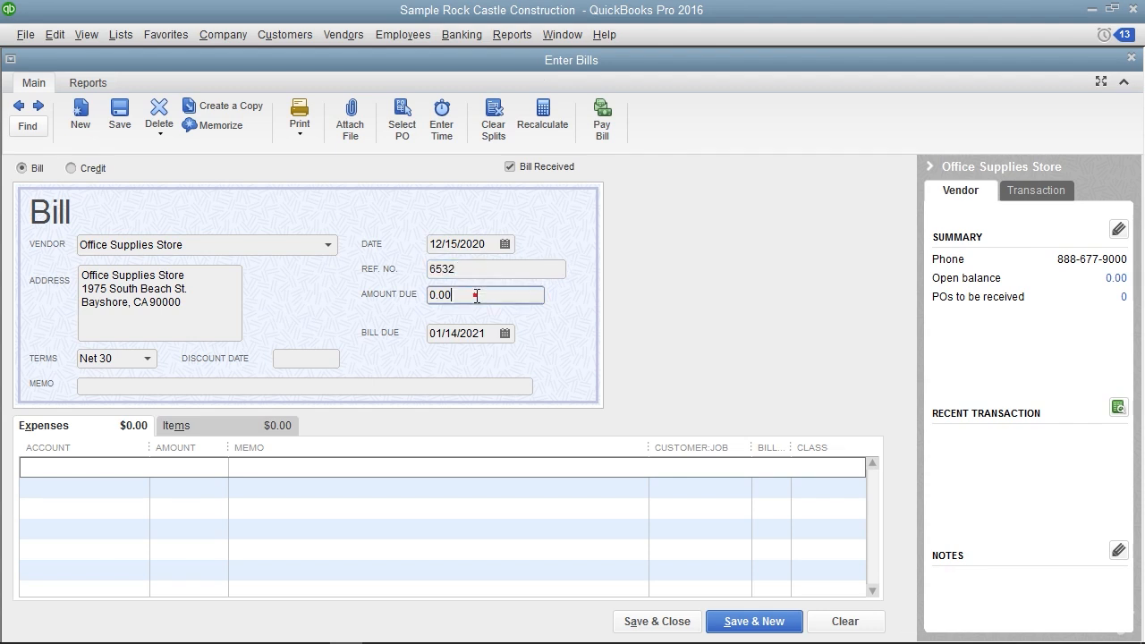
{"action": "type", "text": "50.00"}
Assign 25.00 of the bill to the 63000 Office Supplies account on the first expense line
{"action": "left_click", "coordinate": [136, 467]}
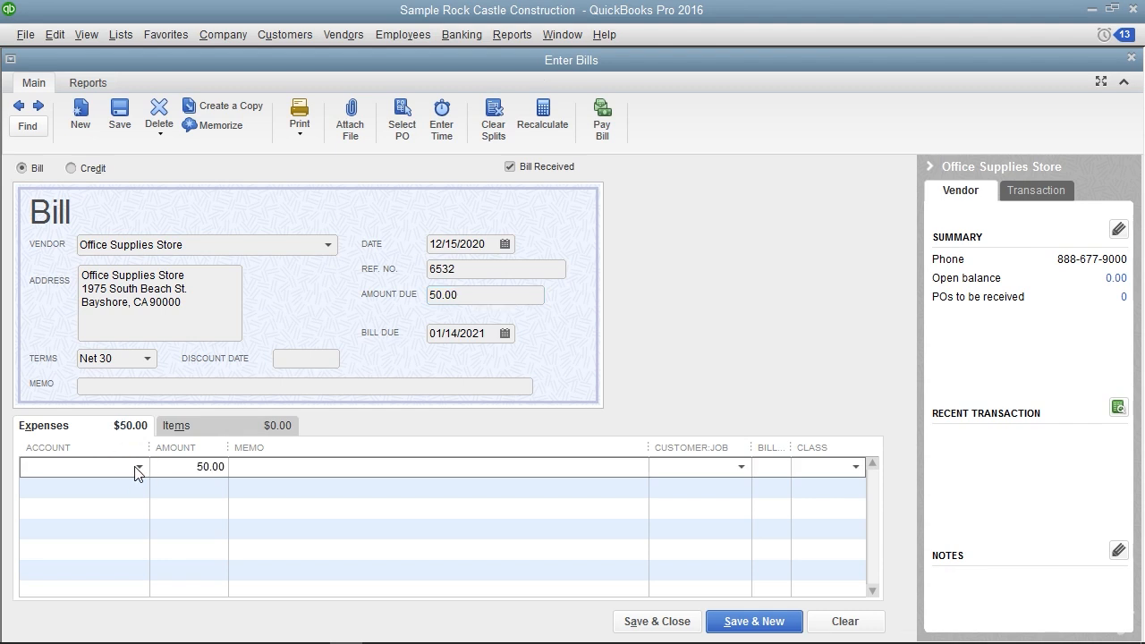
{"action": "type", "text": "3000 · Office Supplies"}
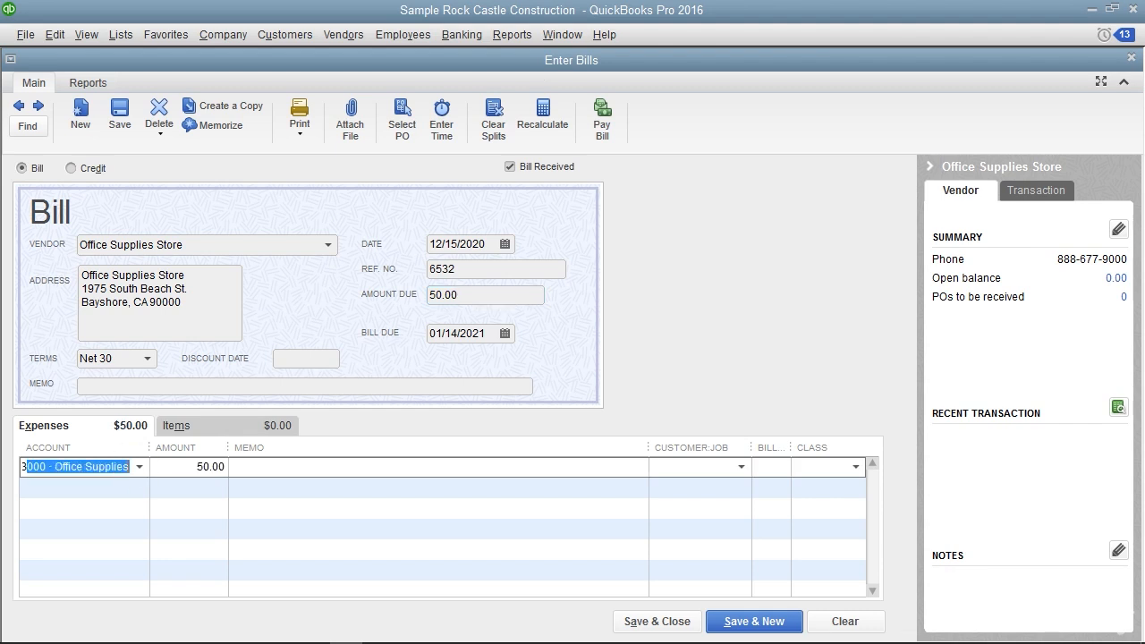
{"action": "key", "text": "Tab"}
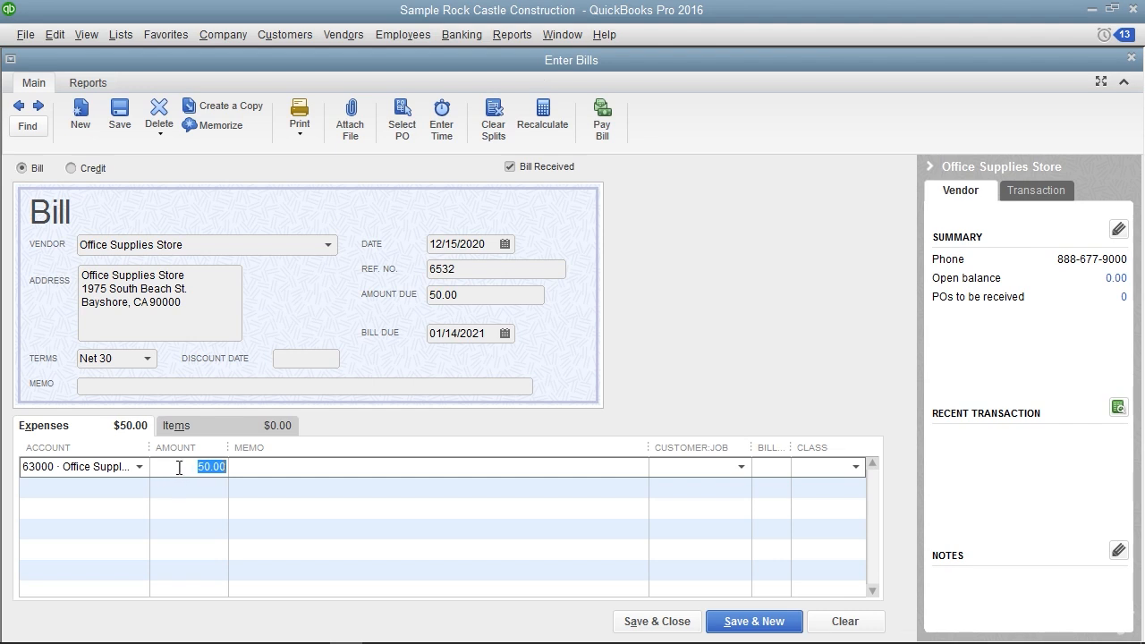
{"action": "type", "text": "25"}
Assign the remaining 25.00 to the 63300 Printing account on the second expense line, and save and close the bill
{"action": "left_click", "coordinate": [118, 488]}
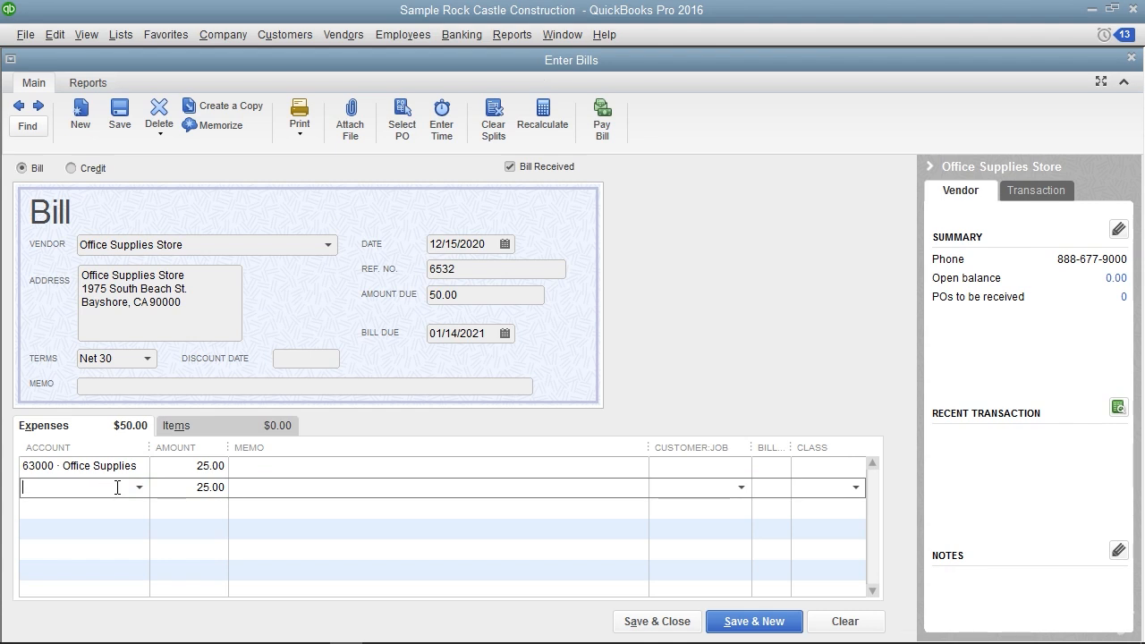
{"action": "type", "text": "633"}
{"action": "key", "text": "Tab"}
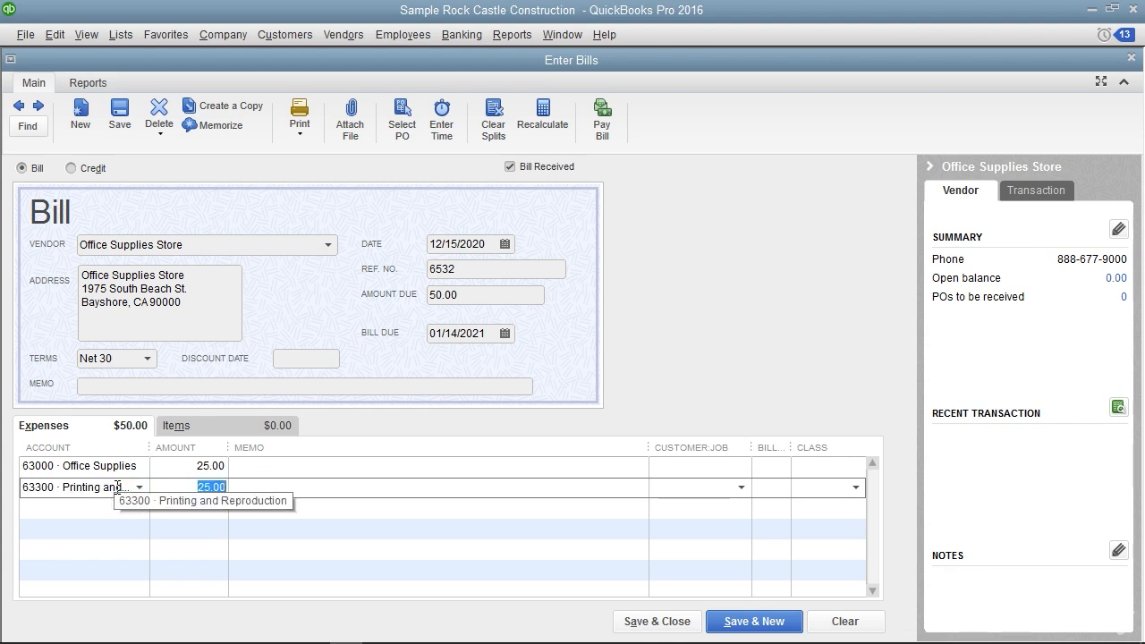
{"action": "left_click", "coordinate": [178, 486]}
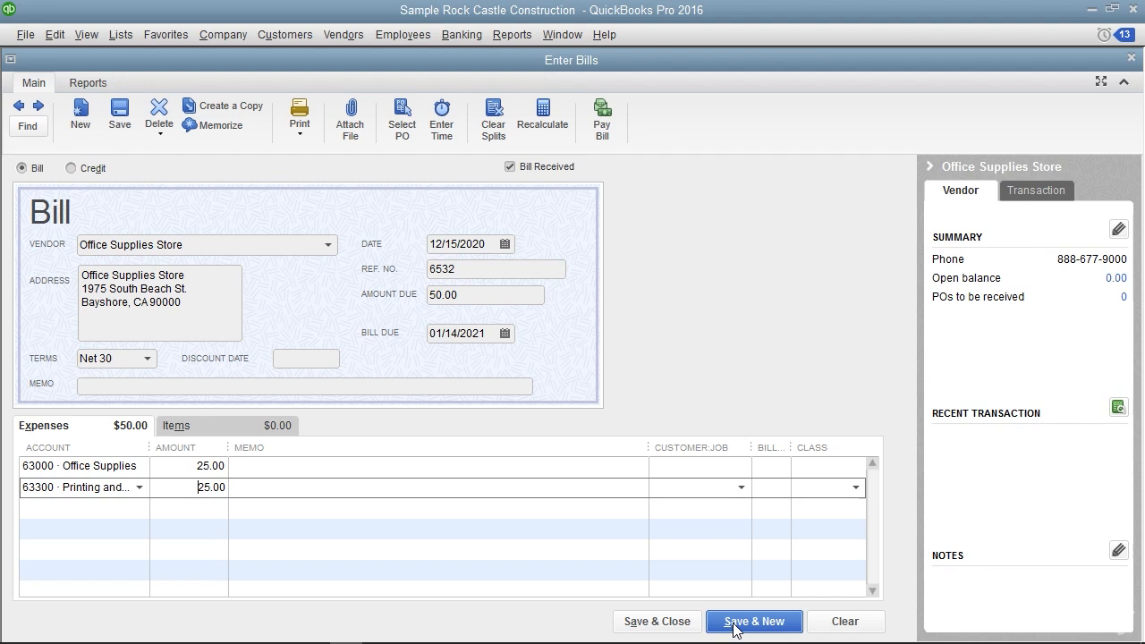
{"action": "left_click", "coordinate": [675, 624]}
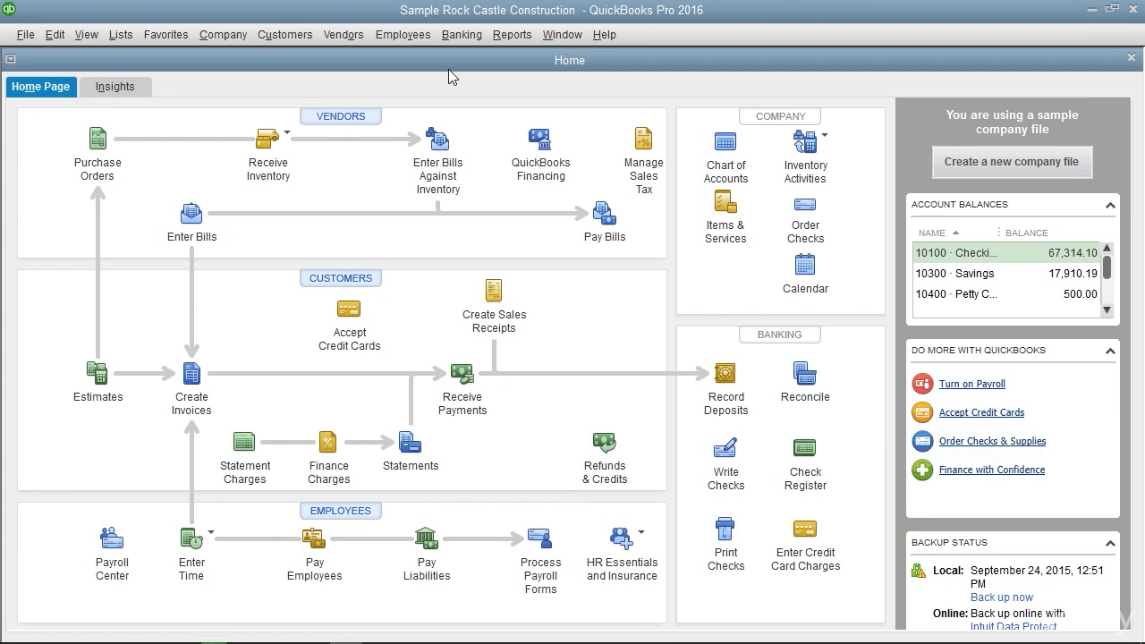
Start paying bills with all bills shown, and select the Office Supplies Store bill 6532 for payment
{"action": "left_click", "coordinate": [332, 30]}
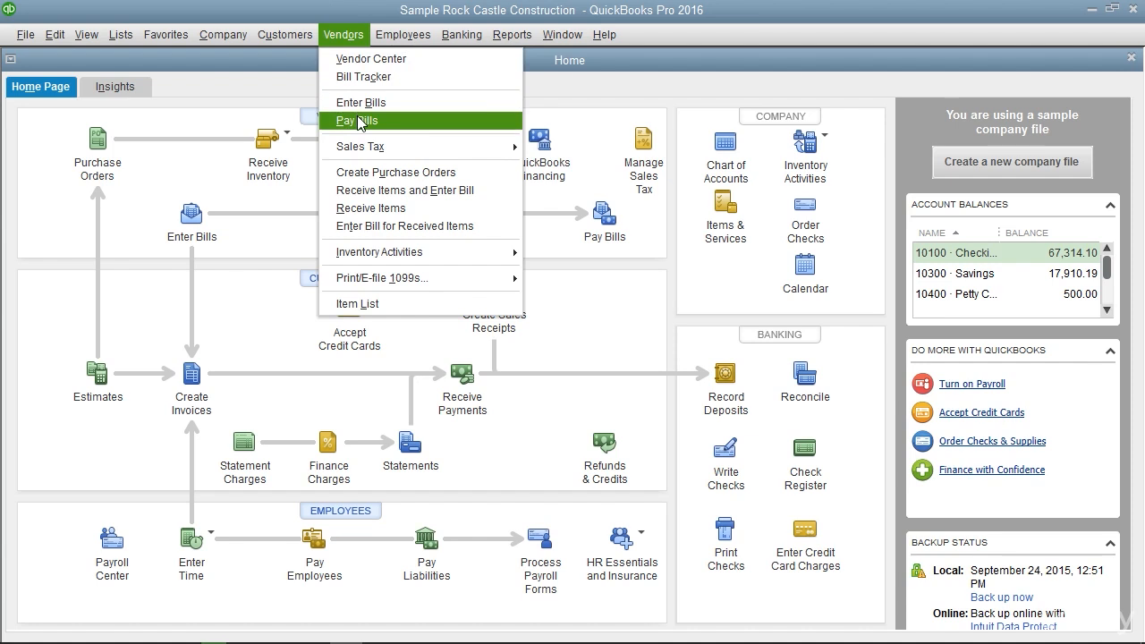
{"action": "left_click", "coordinate": [360, 123]}
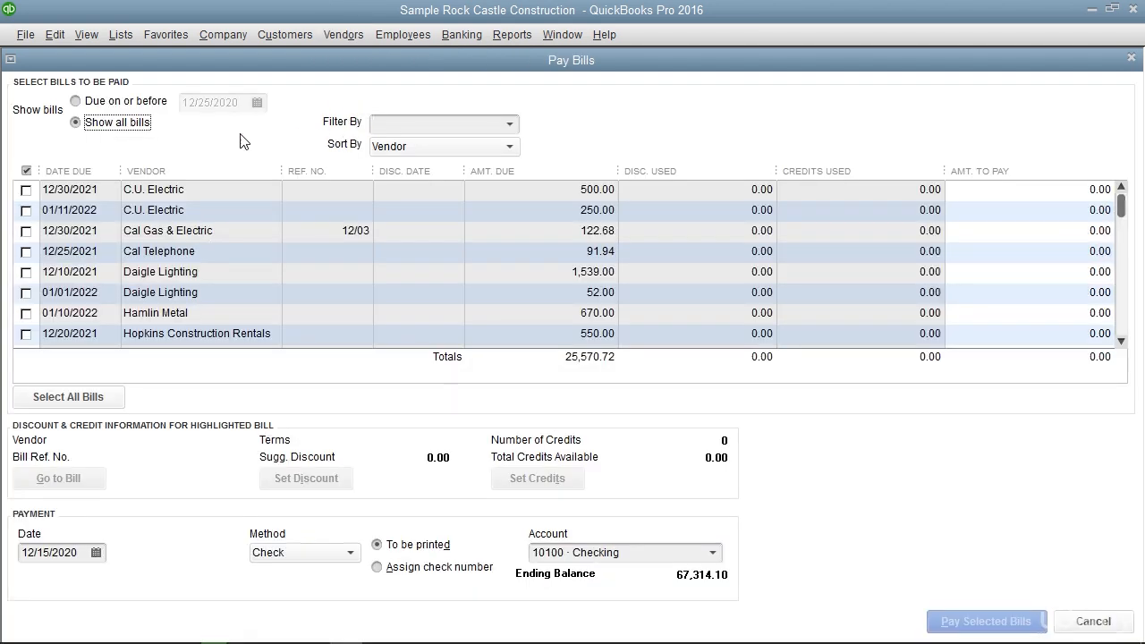
{"action": "left_click", "coordinate": [77, 123]}
{"action": "scroll", "coordinate": [87, 254], "scroll_direction": "down", "scroll_amount": 1}
{"action": "scroll", "coordinate": [87, 253], "scroll_direction": "down", "scroll_amount": 1}
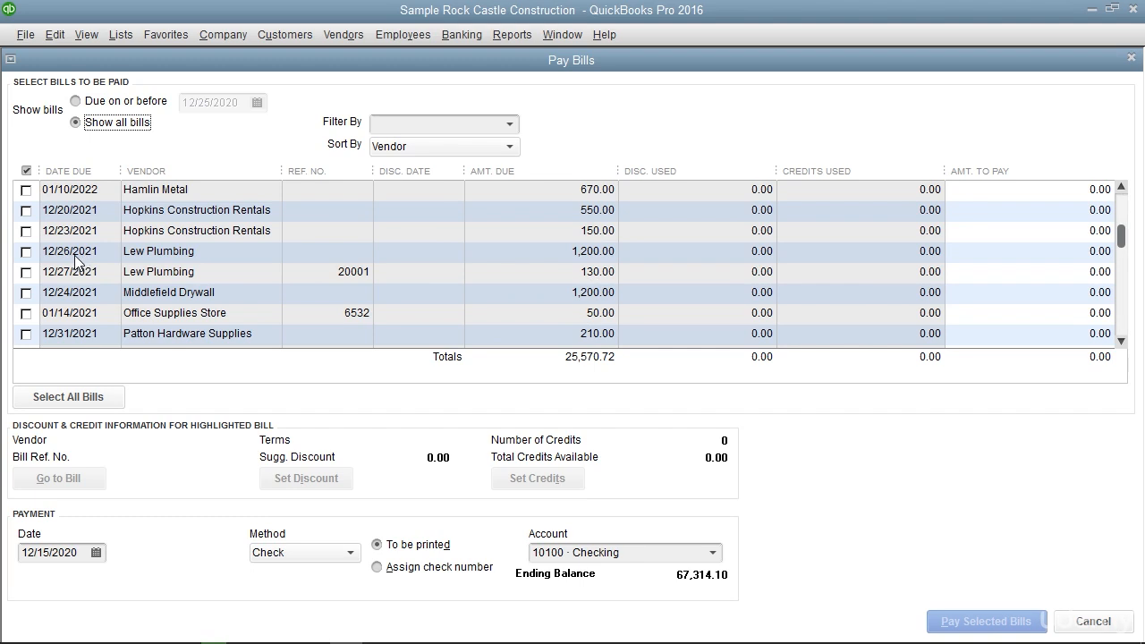
{"action": "scroll", "coordinate": [76, 260], "scroll_direction": "down", "scroll_amount": 1}
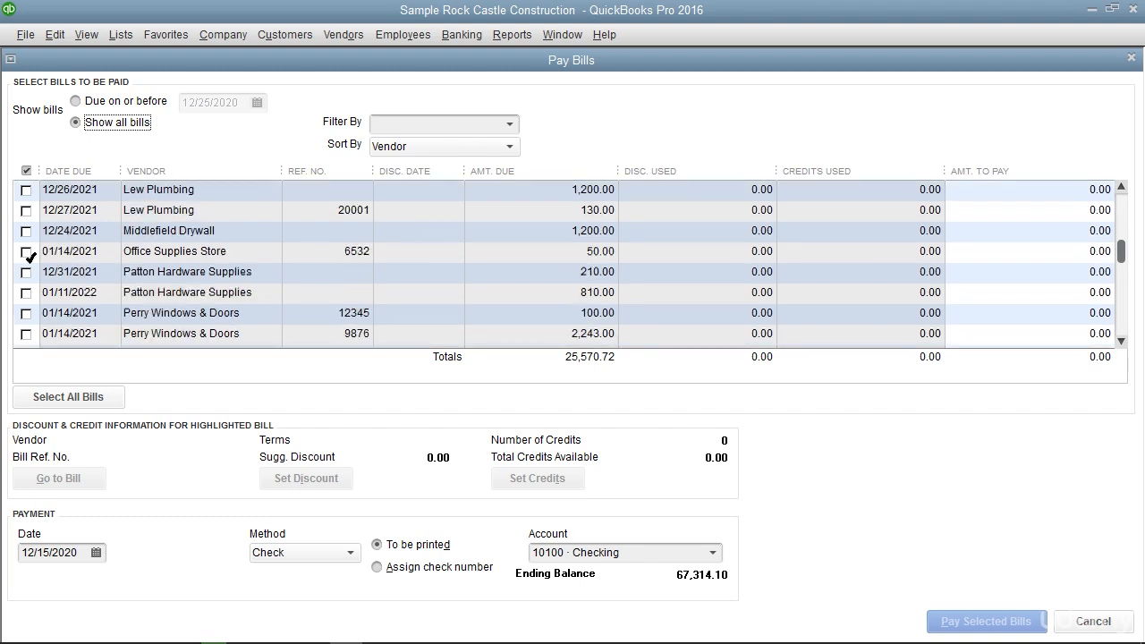
{"action": "left_click", "coordinate": [27, 252]}
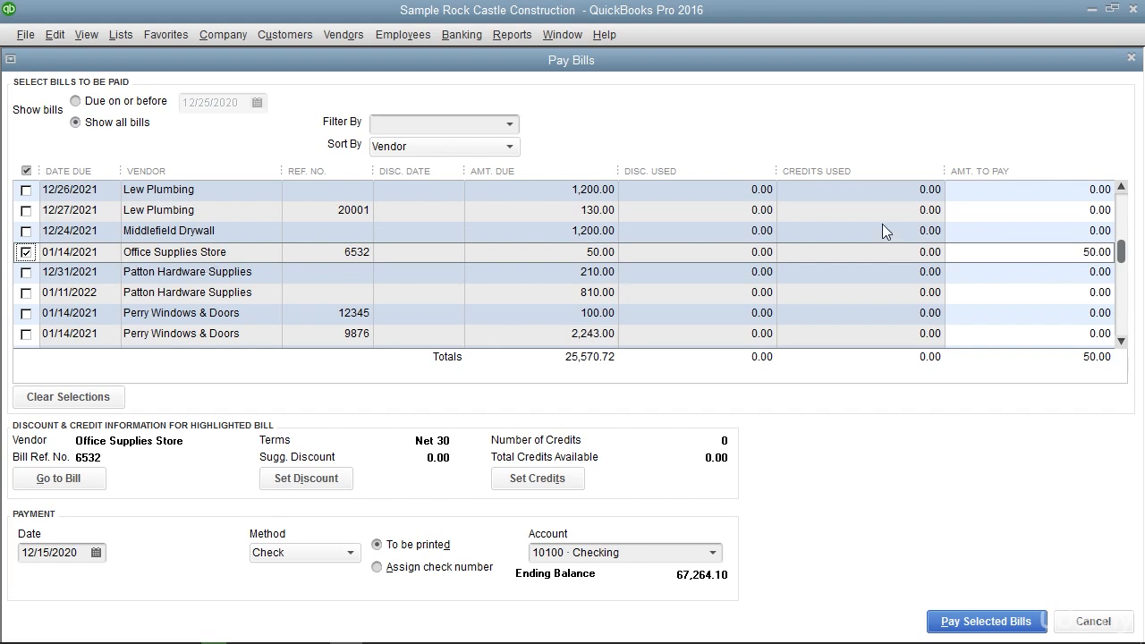
Open the original bill behind the selected Office Supplies Store payment to review it, and close it again
{"action": "left_click", "coordinate": [1031, 252]}
{"action": "left_click", "coordinate": [94, 481]}
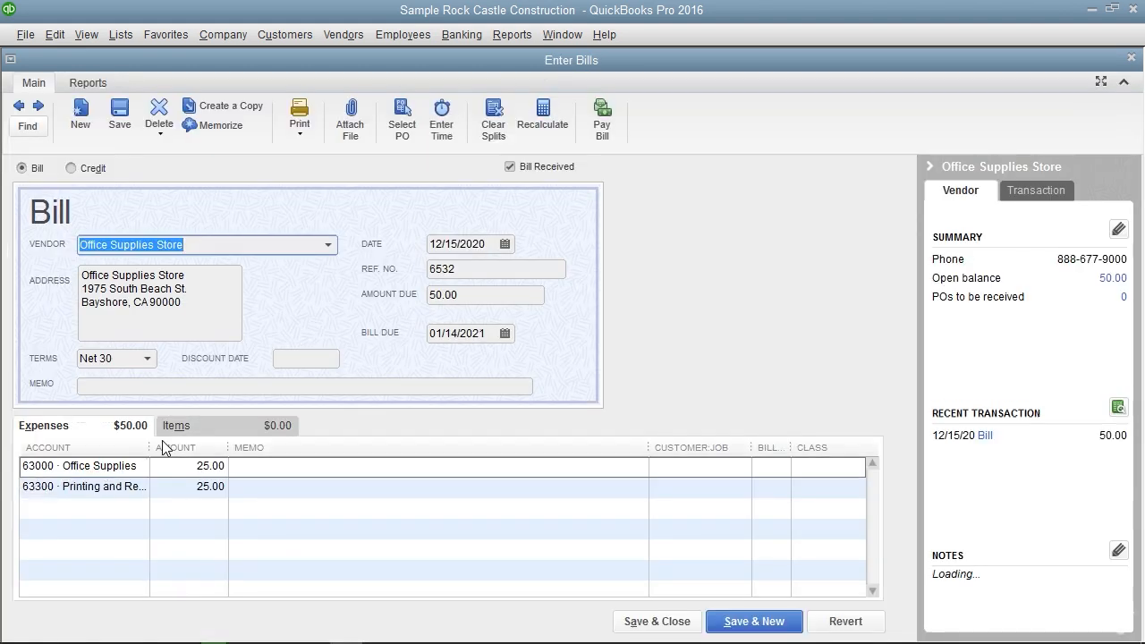
{"action": "left_click", "coordinate": [1132, 57]}
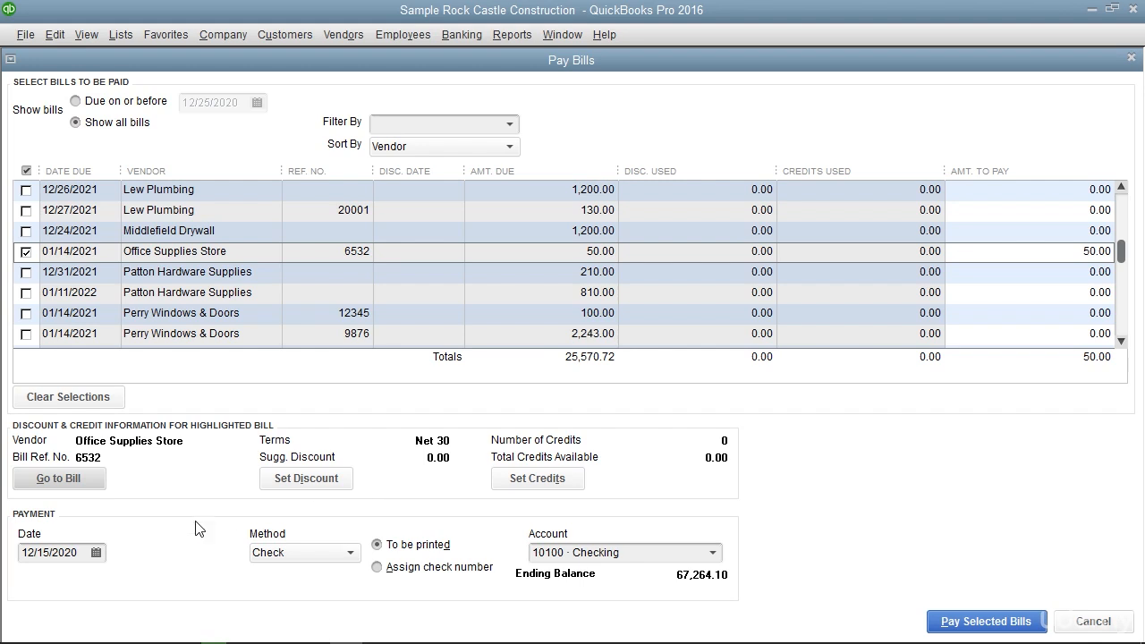
Review the payment method choices, switching the check option to Assign check number and back to To be printed
{"action": "left_click", "coordinate": [145, 523]}
{"action": "left_click", "coordinate": [350, 556]}
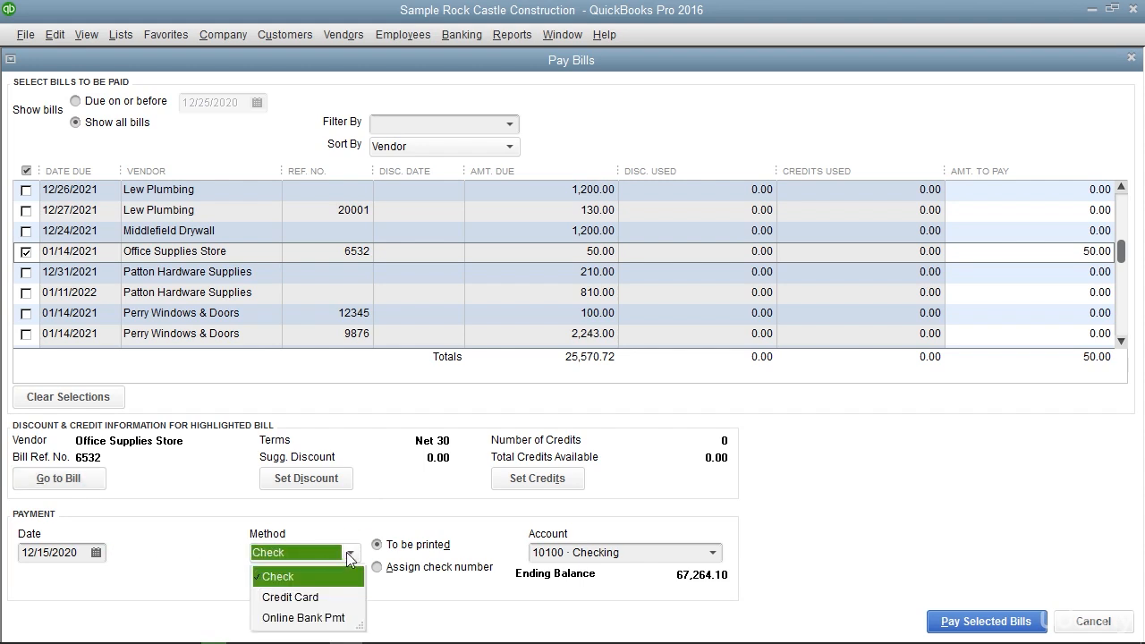
{"action": "left_click", "coordinate": [350, 556]}
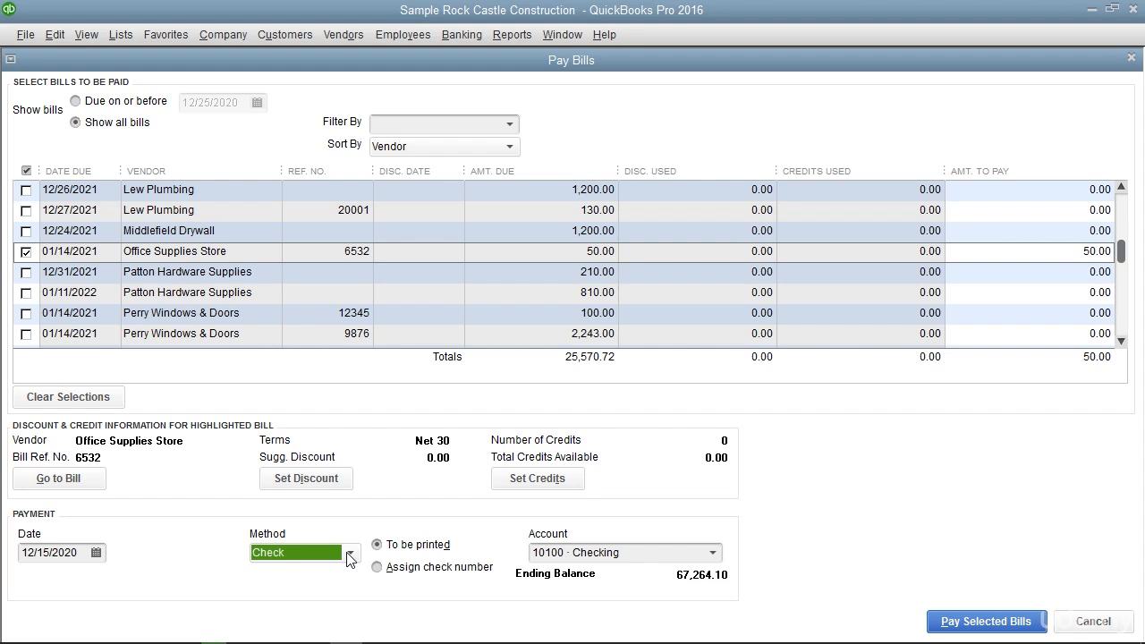
{"action": "left_click", "coordinate": [376, 545]}
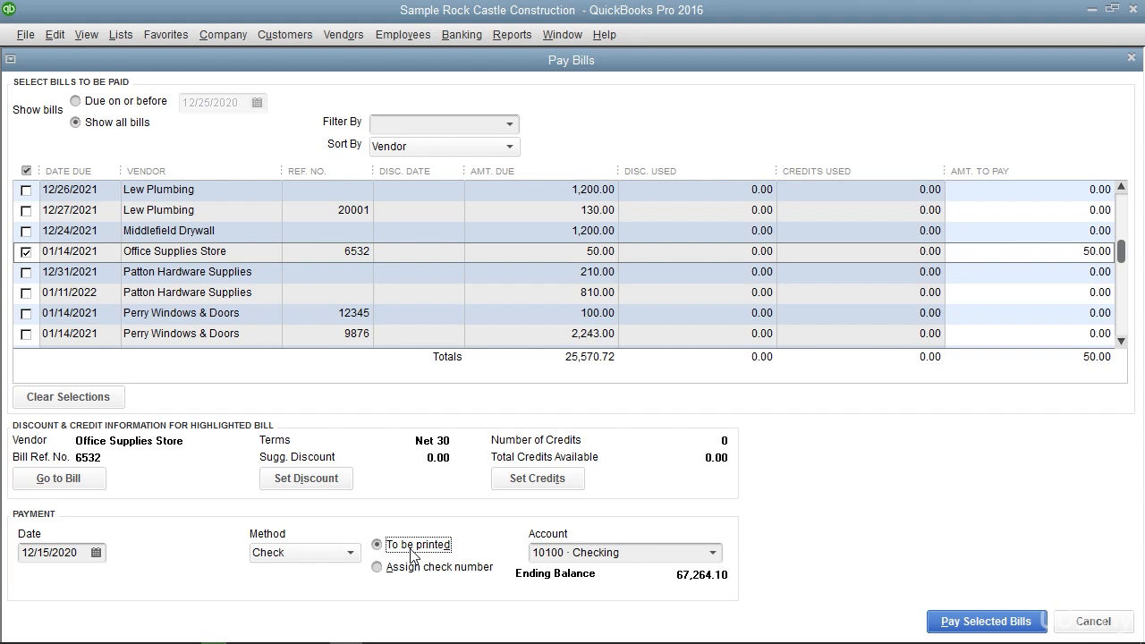
{"action": "left_click", "coordinate": [407, 569]}
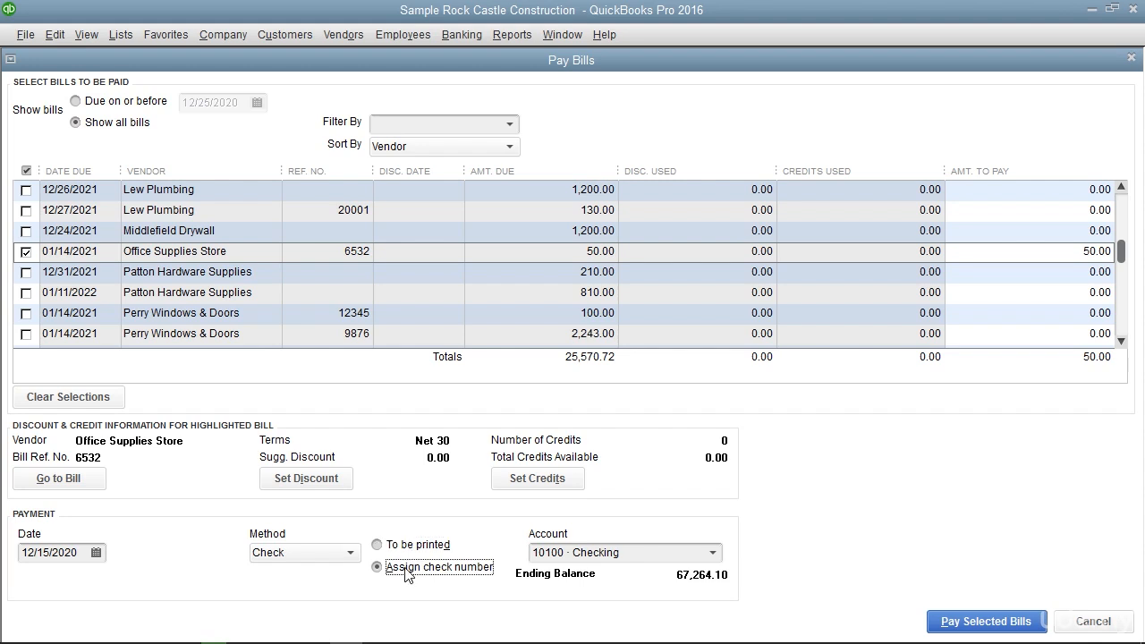
{"action": "left_click", "coordinate": [405, 569]}
{"action": "left_click", "coordinate": [443, 553]}
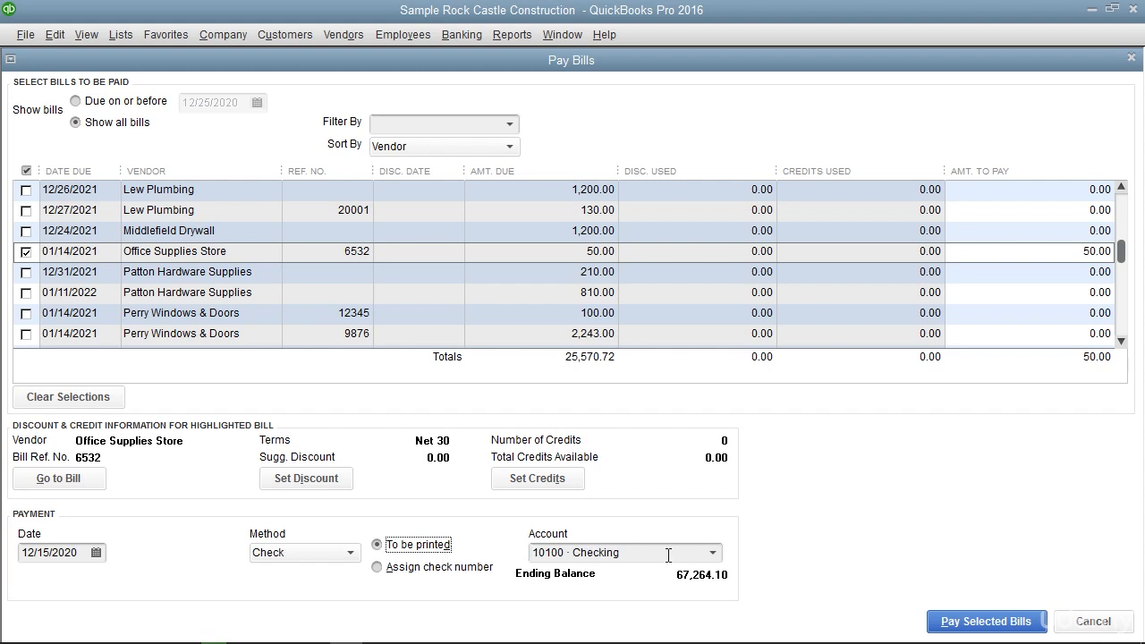
{"action": "left_click", "coordinate": [739, 557]}
Keep Check as the payment method, pay the selected bill from 10100 Checking, and close the payment summary
{"action": "left_click", "coordinate": [350, 552]}
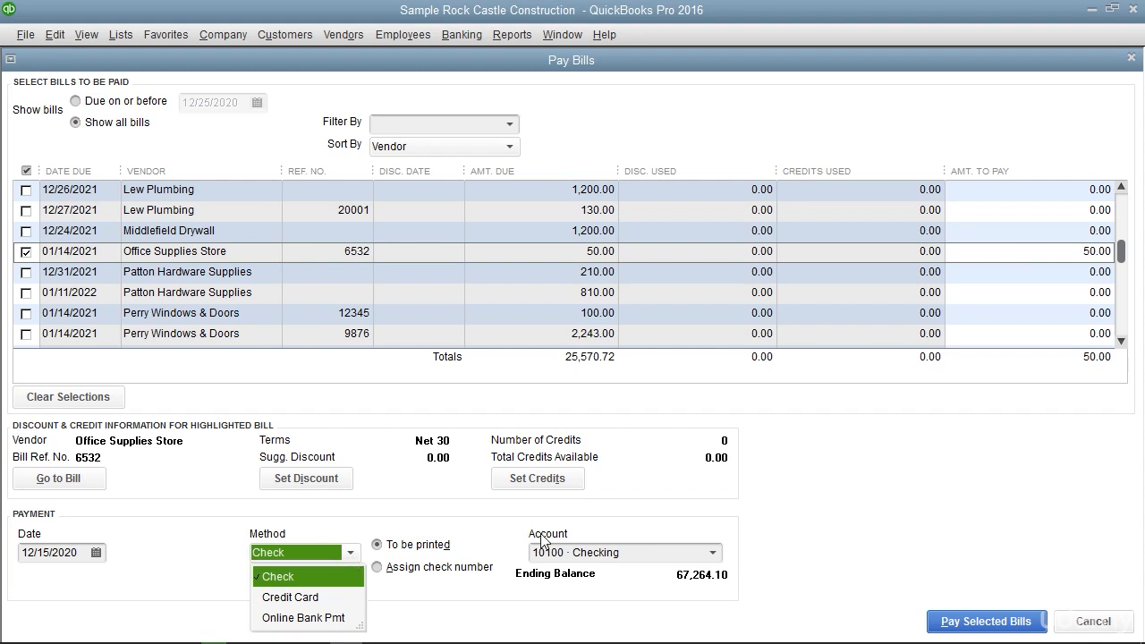
{"action": "left_click", "coordinate": [610, 536]}
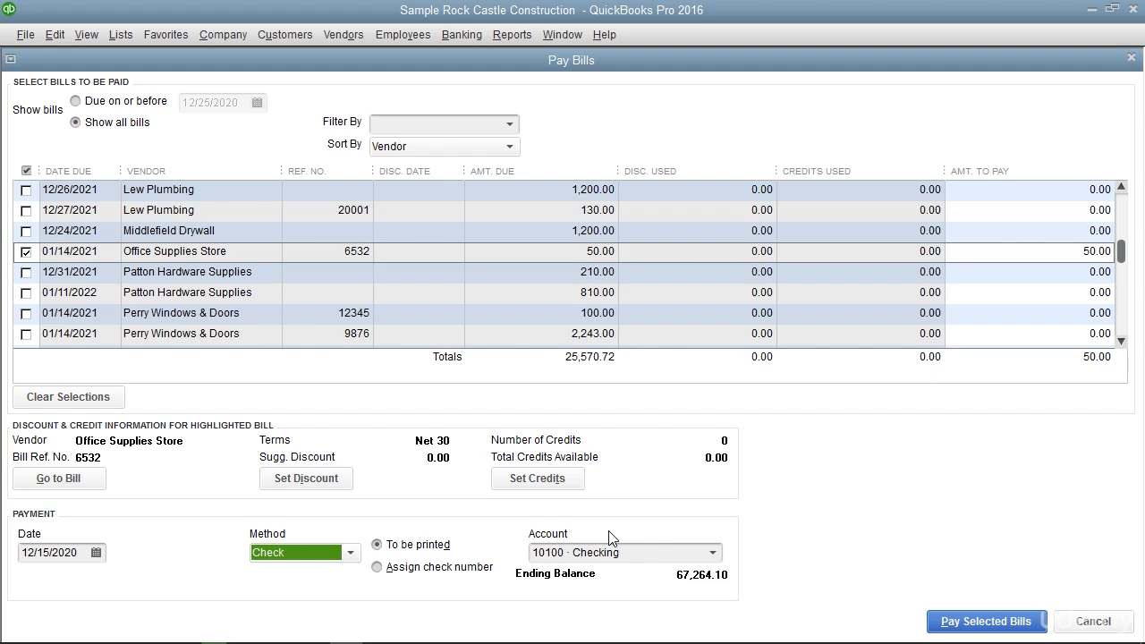
{"action": "left_click", "coordinate": [990, 621]}
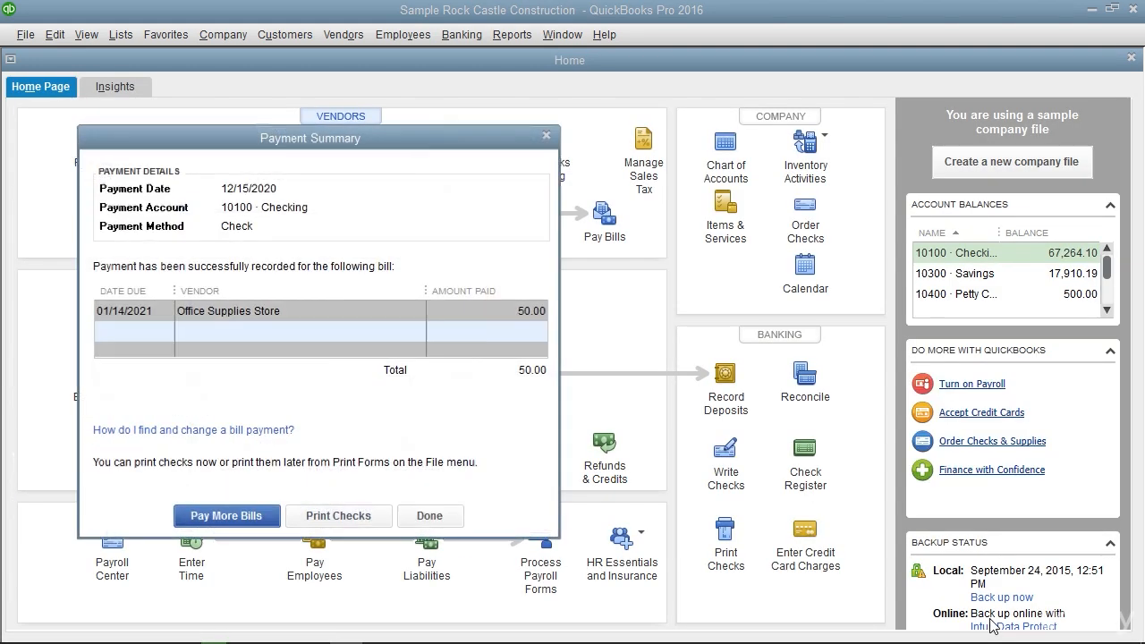
{"action": "left_click", "coordinate": [501, 585]}
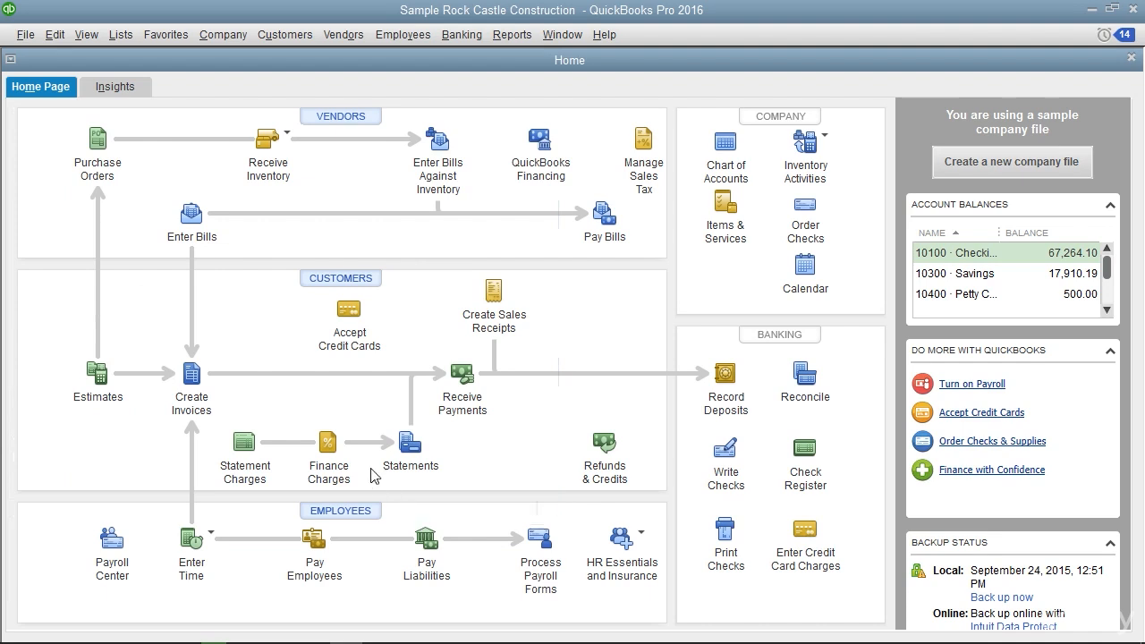
Review the 20000 Accounts Payable register from the chart of accounts and close it again
{"action": "left_click", "coordinate": [123, 36]}
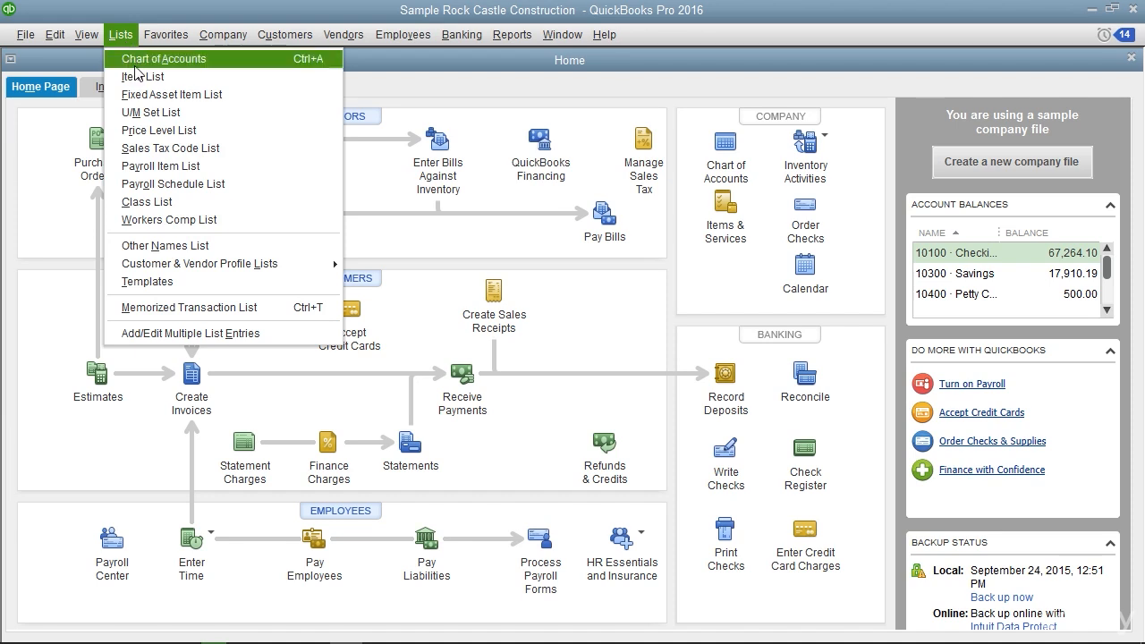
{"action": "left_click", "coordinate": [136, 63]}
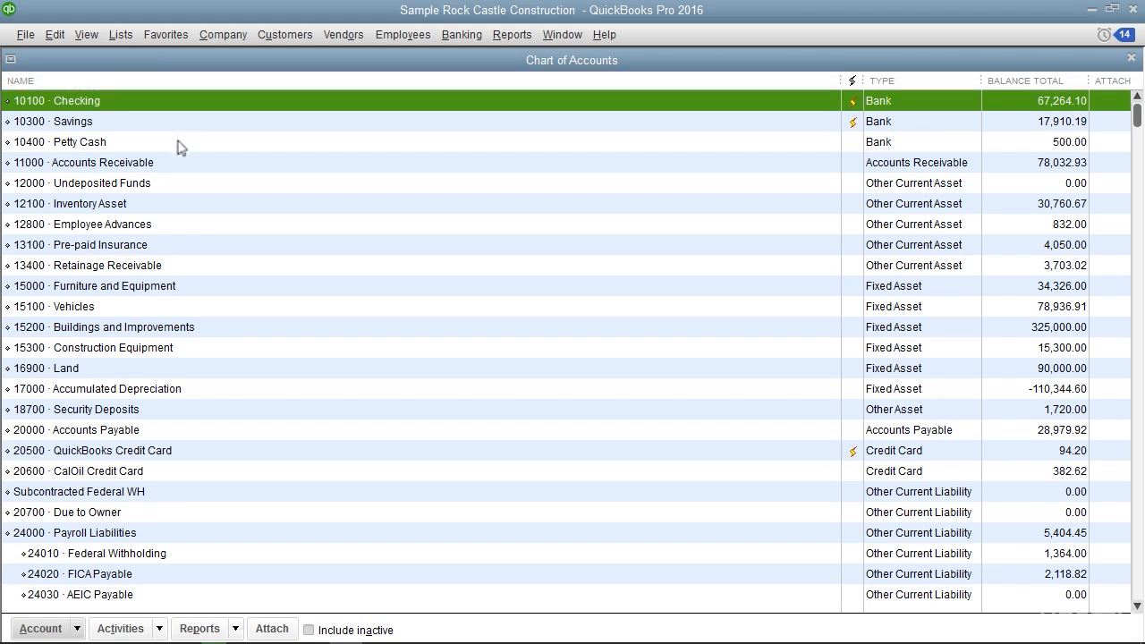
{"action": "double_click", "coordinate": [170, 435]}
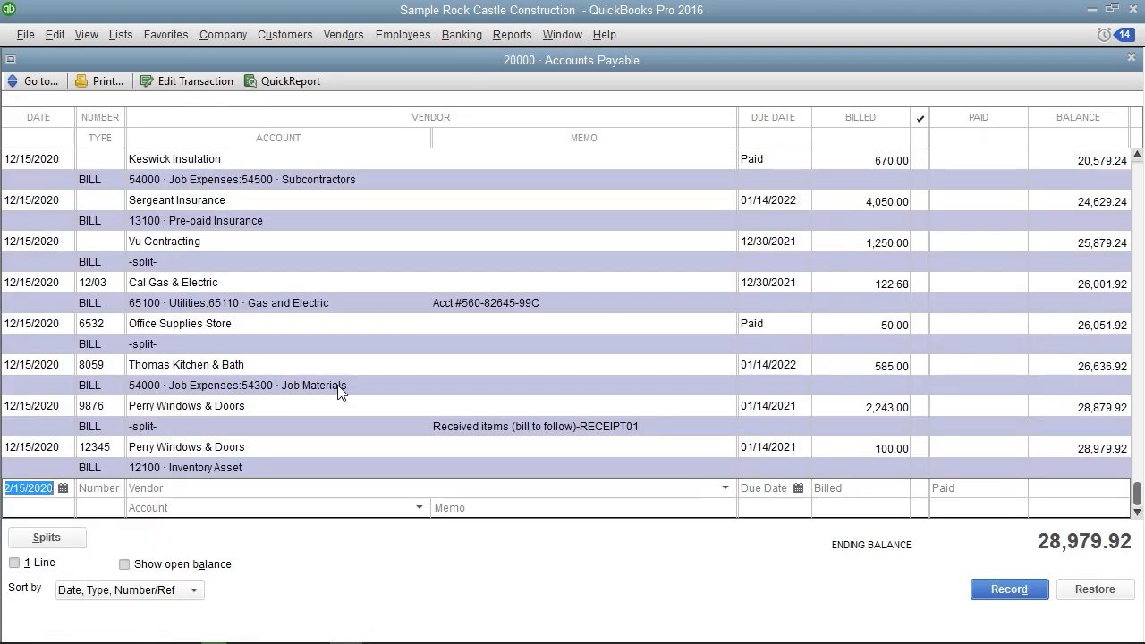
{"action": "left_click", "coordinate": [1131, 58]}
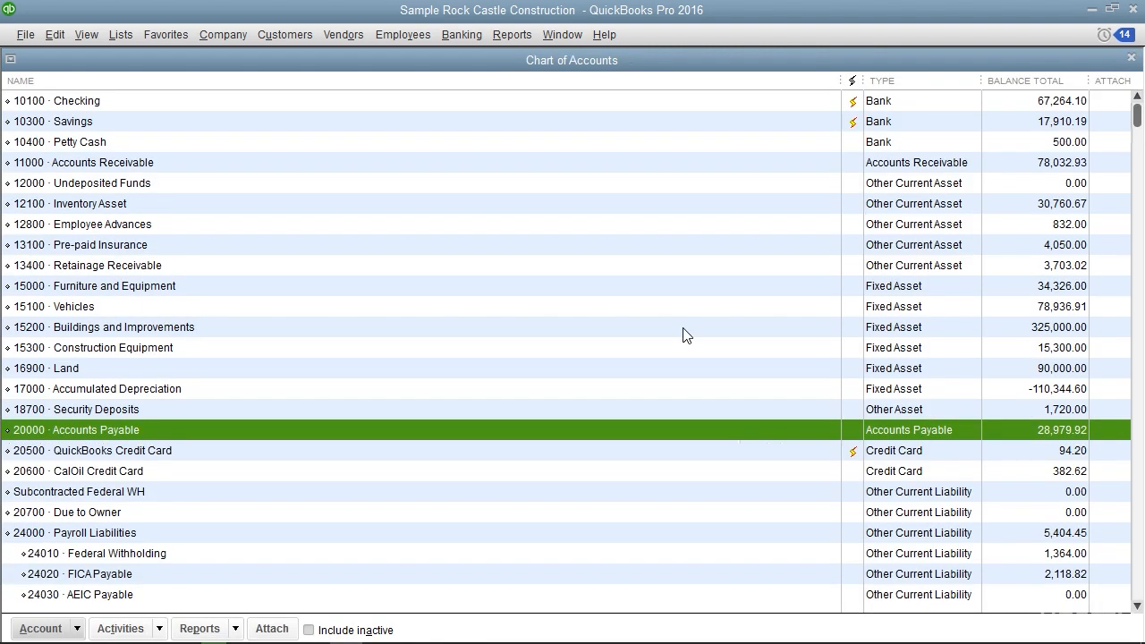
Open the 10100 Checking register and examine the Office Supplies Store bill payment entry
{"action": "double_click", "coordinate": [138, 103]}
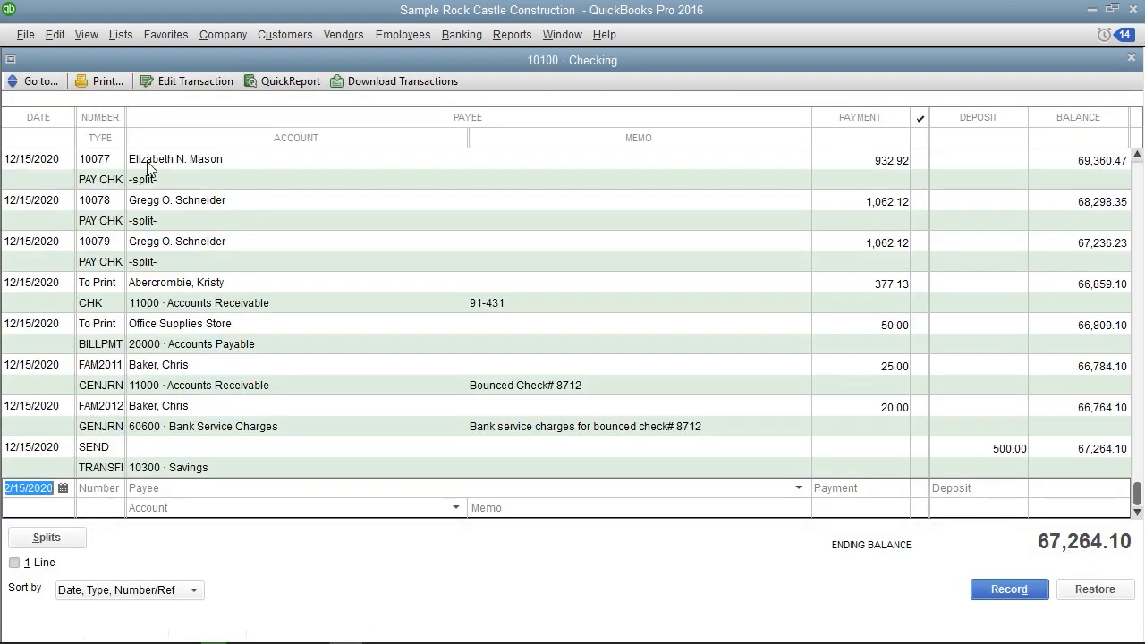
{"action": "left_click", "coordinate": [117, 344]}
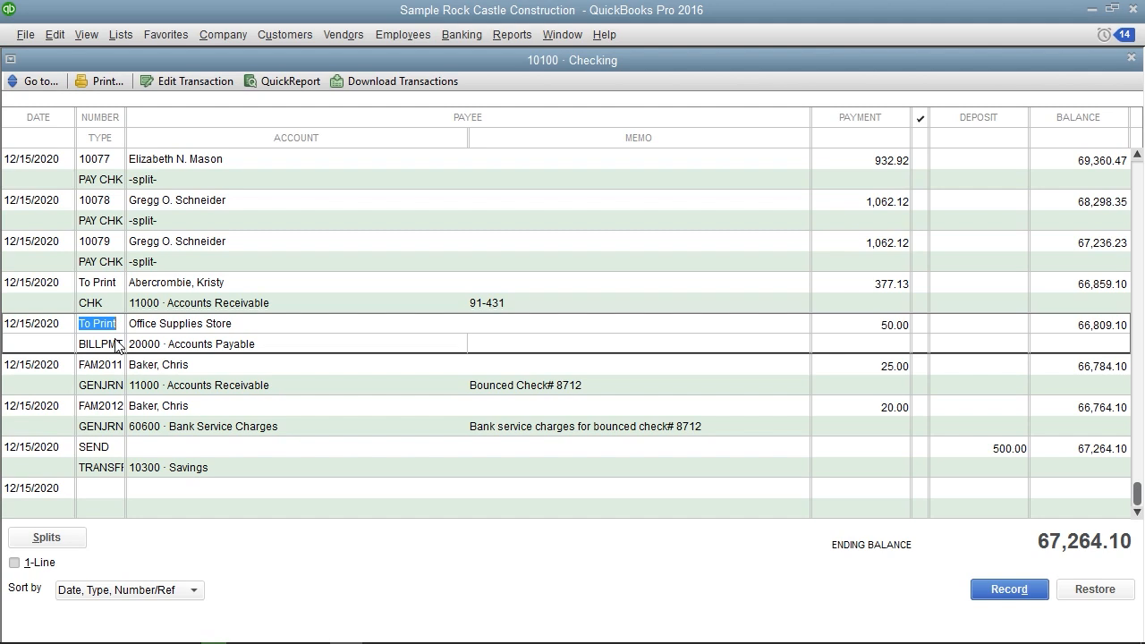
{"action": "double_click", "coordinate": [118, 343]}
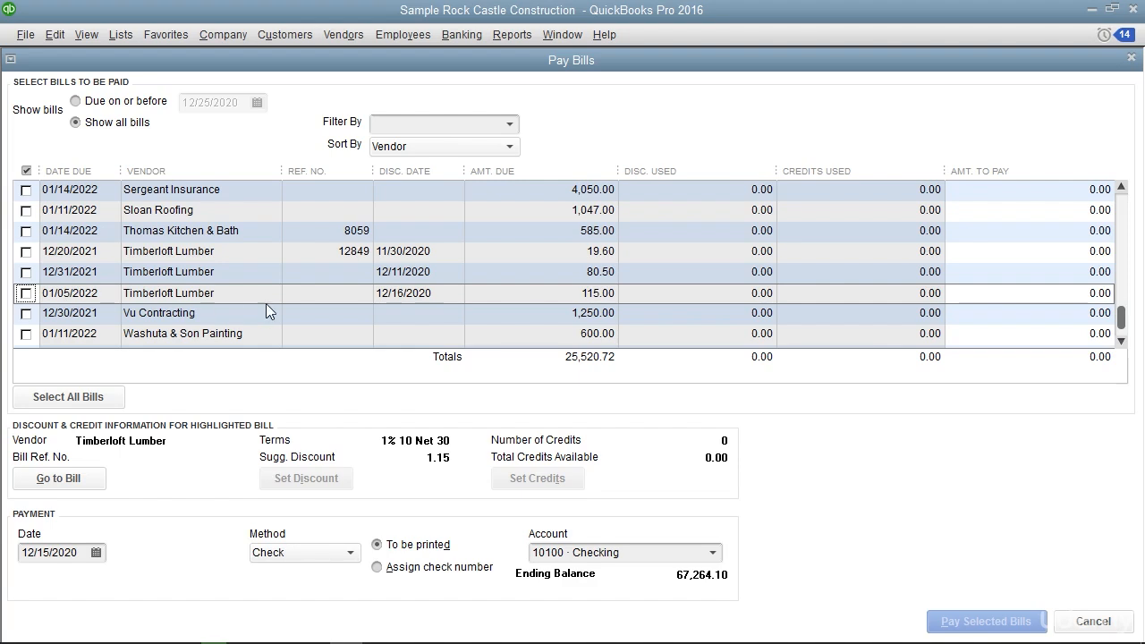
Pay the Timberloft Lumber bill due 01/05/2022 by check from 10100 Checking, posting its 1.15 discount to 54000 Job Expenses:54599
{"action": "left_click", "coordinate": [399, 291]}
{"action": "left_click", "coordinate": [26, 293]}
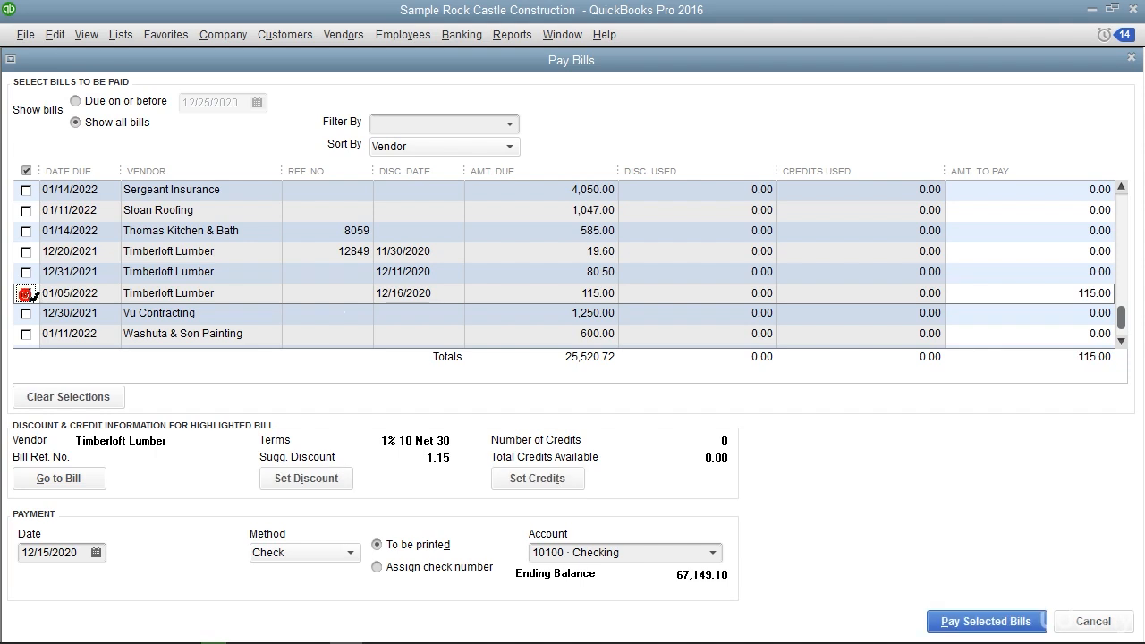
{"action": "left_click", "coordinate": [306, 479]}
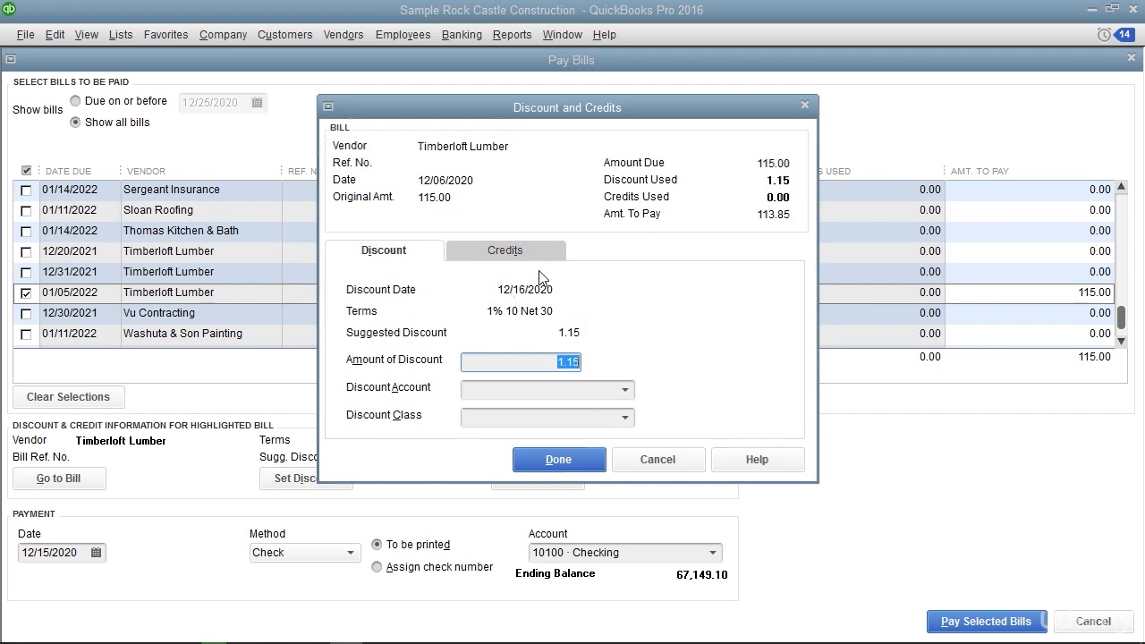
{"action": "left_click", "coordinate": [414, 259]}
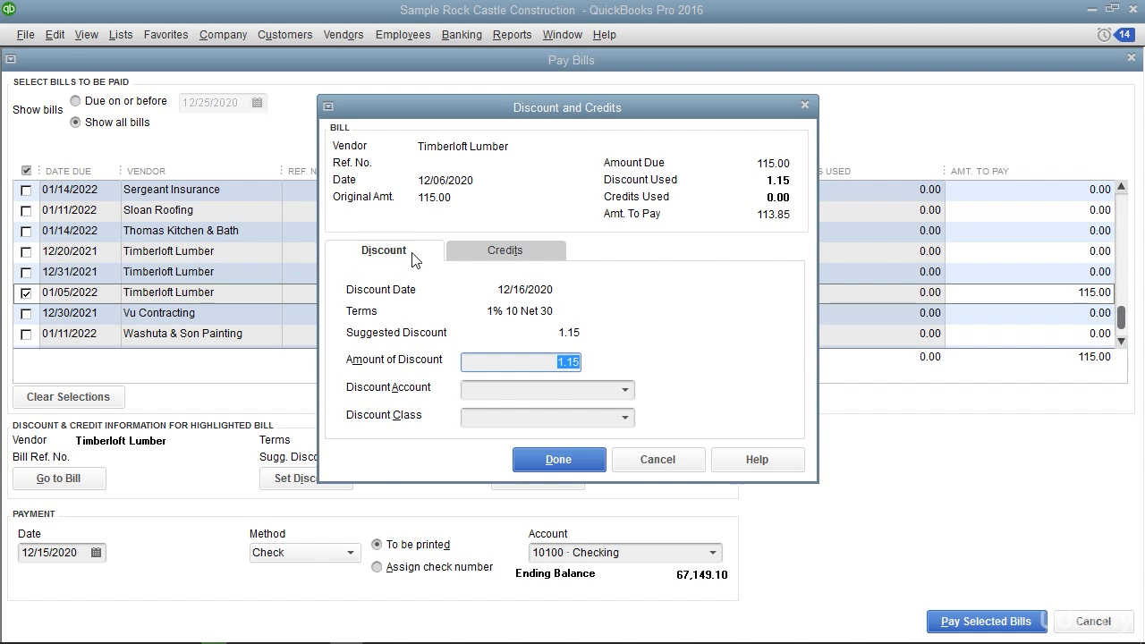
{"action": "left_click", "coordinate": [630, 395]}
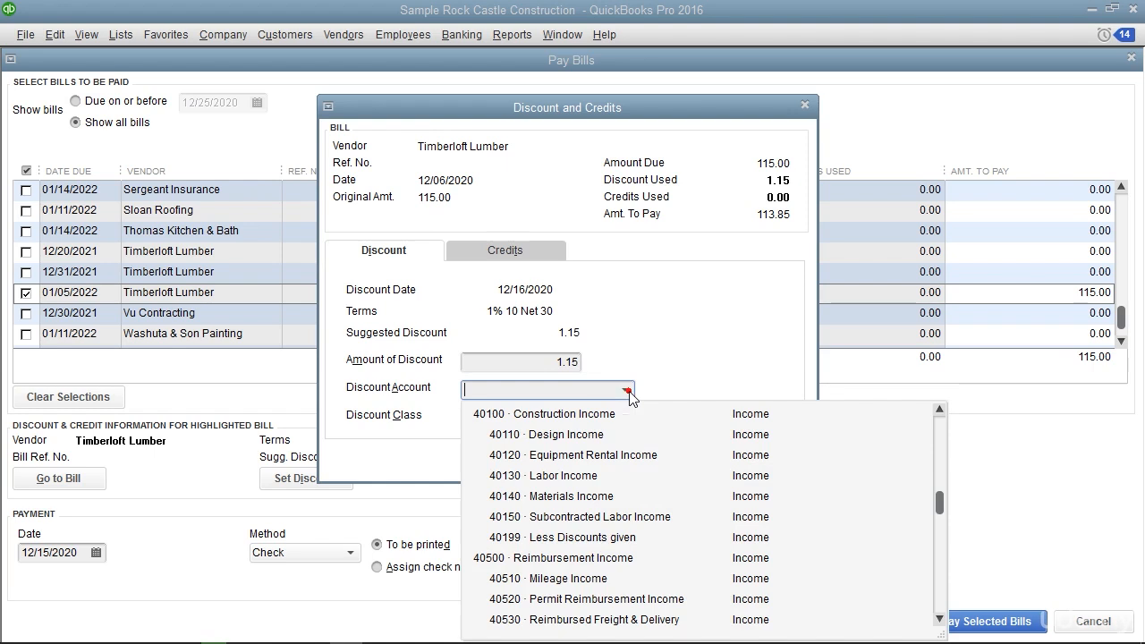
{"action": "scroll", "coordinate": [605, 440], "scroll_direction": "down", "scroll_amount": 5}
{"action": "left_click", "coordinate": [607, 516]}
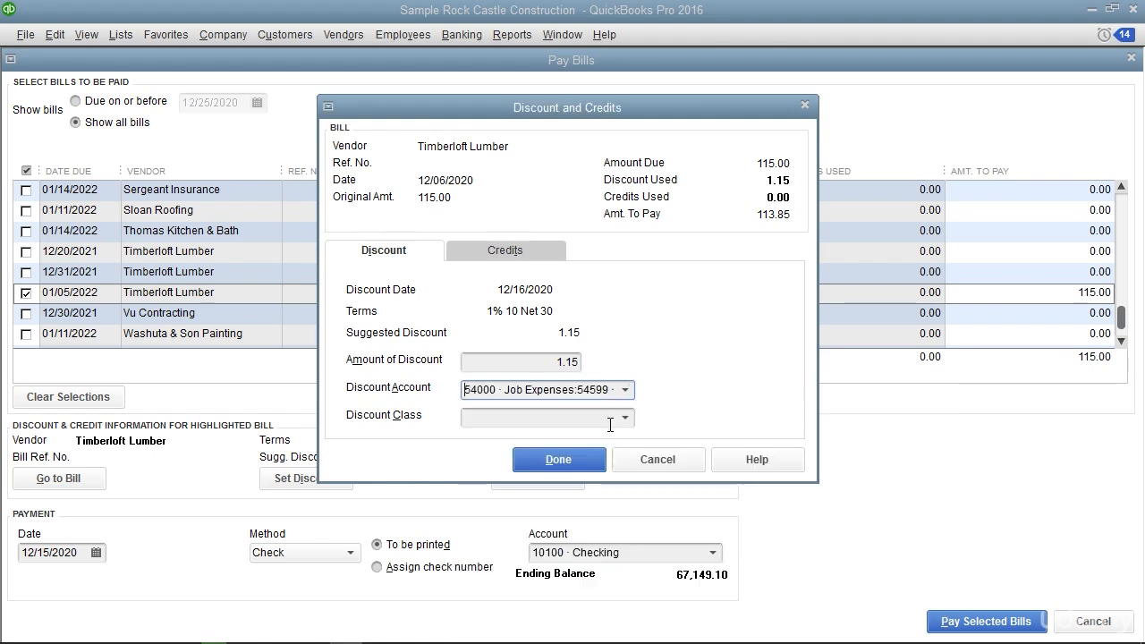
{"action": "left_click", "coordinate": [558, 460]}
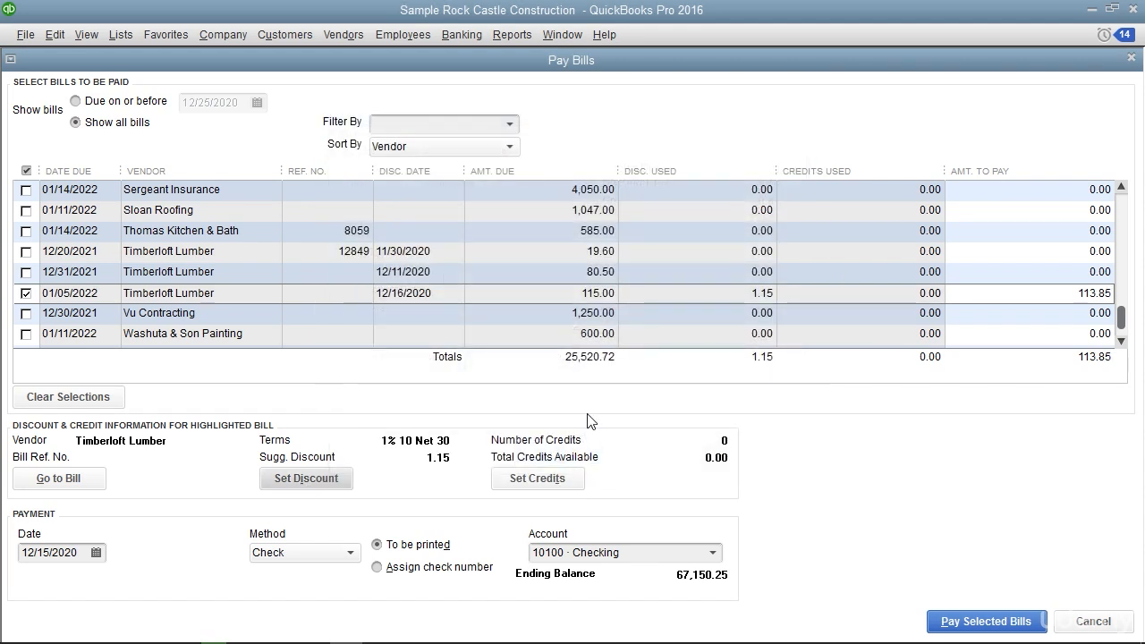
{"action": "left_click", "coordinate": [1007, 619]}
{"action": "left_click", "coordinate": [430, 585]}
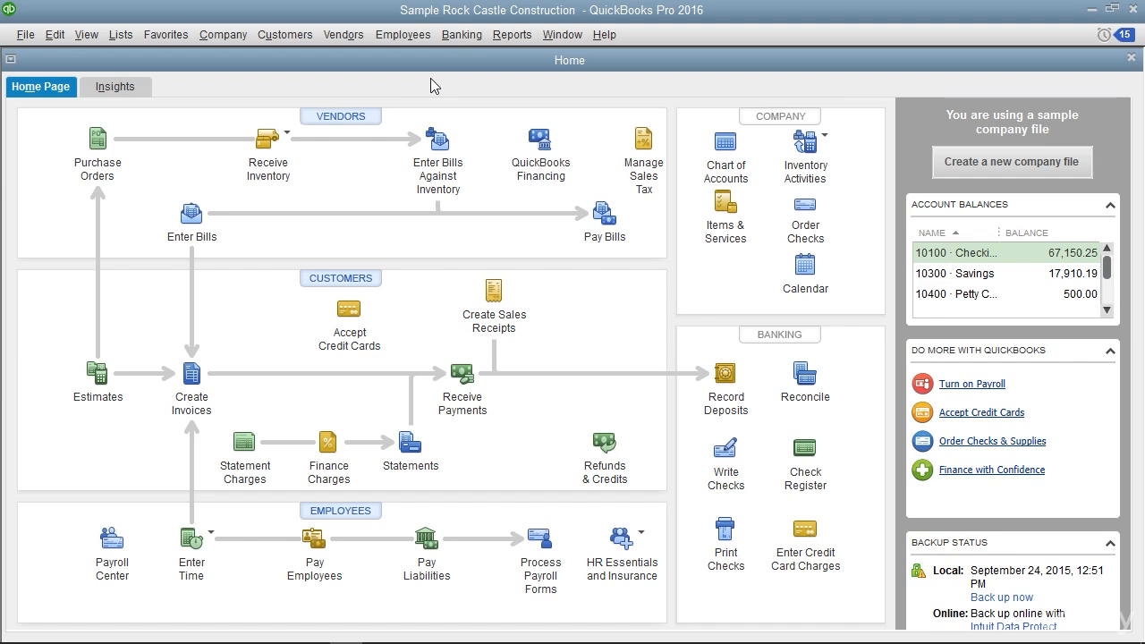
Start a vendor credit for C.U. Electric dated 12/15/2020
{"action": "left_click", "coordinate": [345, 36]}
{"action": "left_click", "coordinate": [361, 103]}
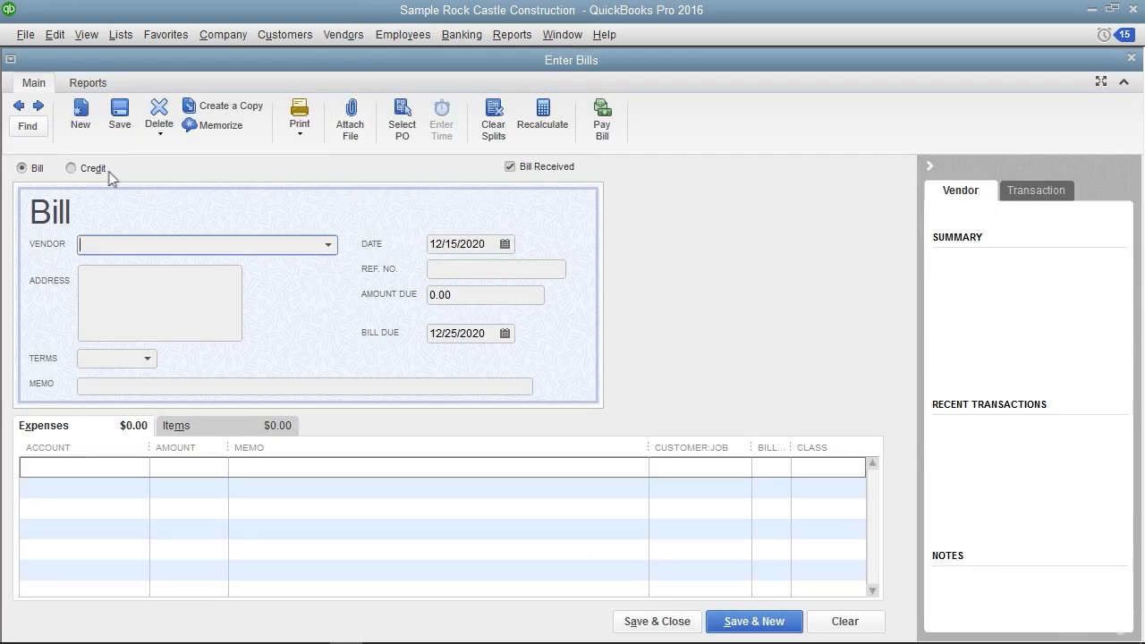
{"action": "left_click", "coordinate": [91, 171]}
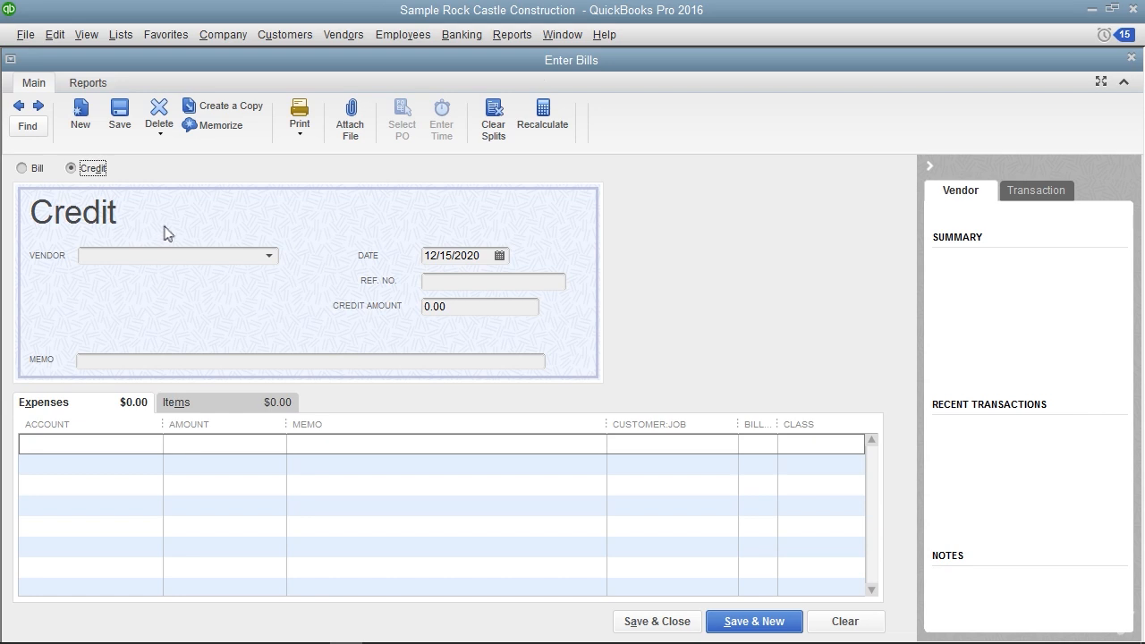
{"action": "left_click", "coordinate": [269, 254]}
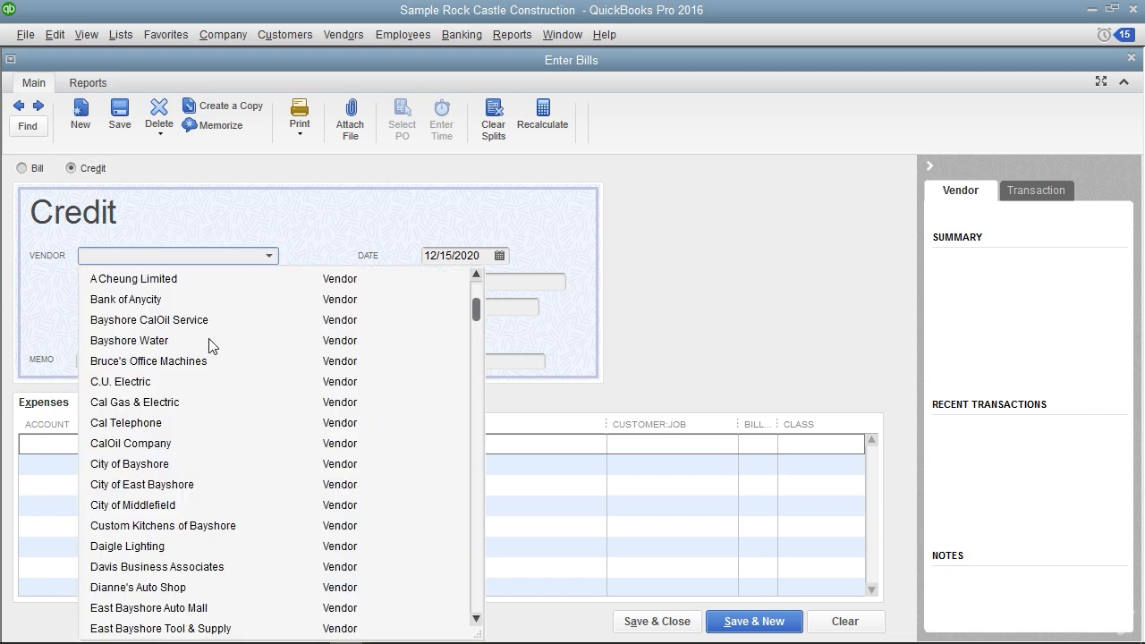
{"action": "left_click", "coordinate": [163, 383]}
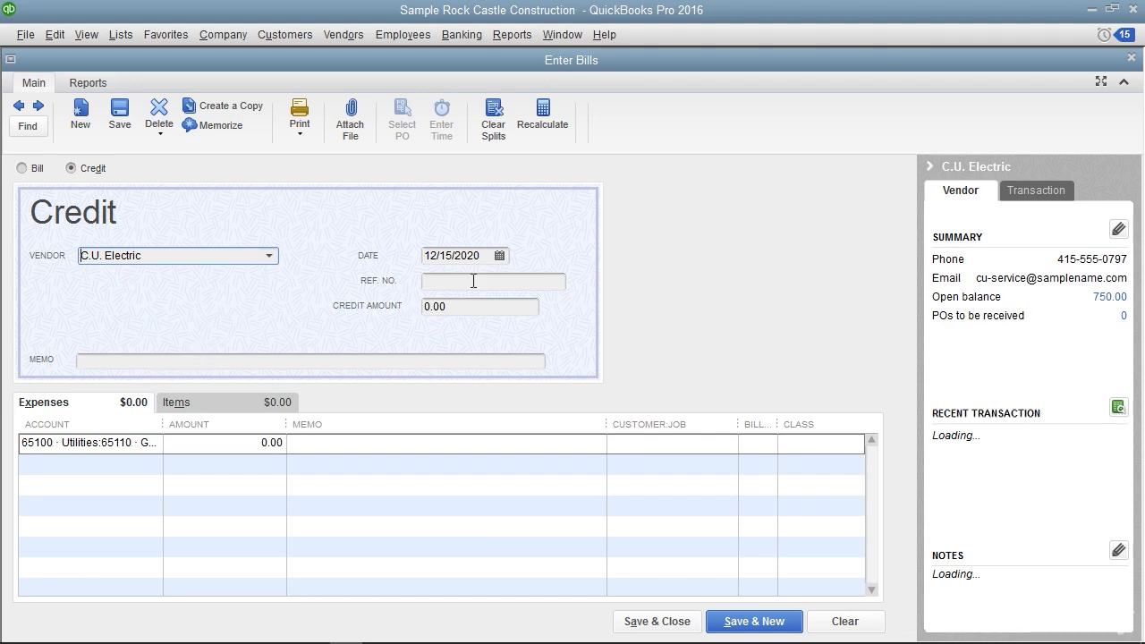
{"action": "left_click", "coordinate": [499, 256]}
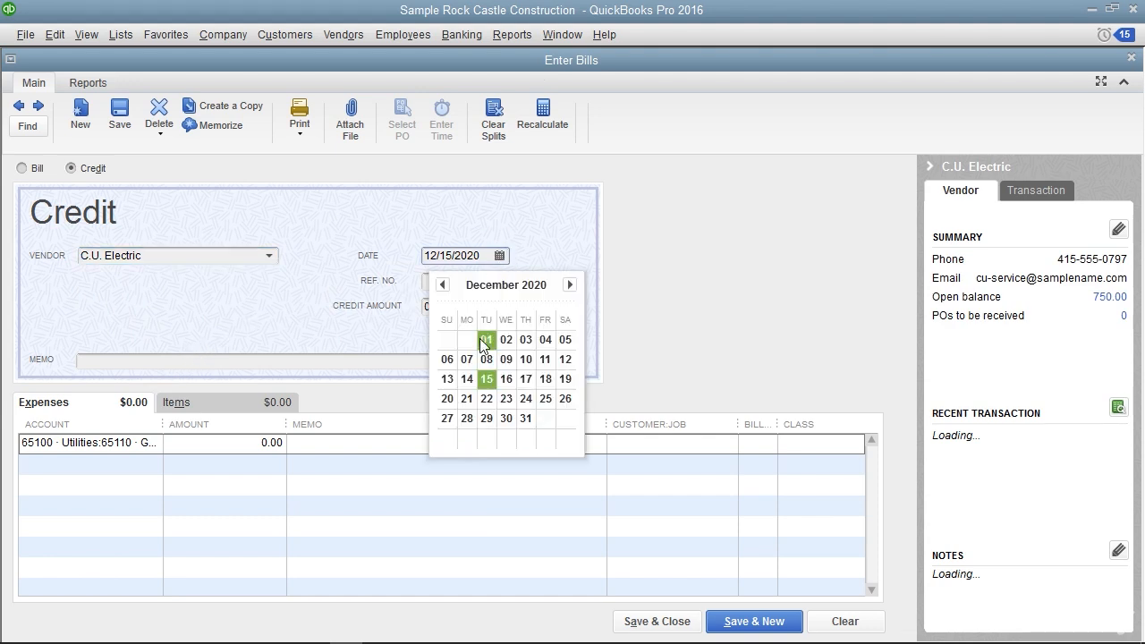
{"action": "left_click", "coordinate": [487, 383]}
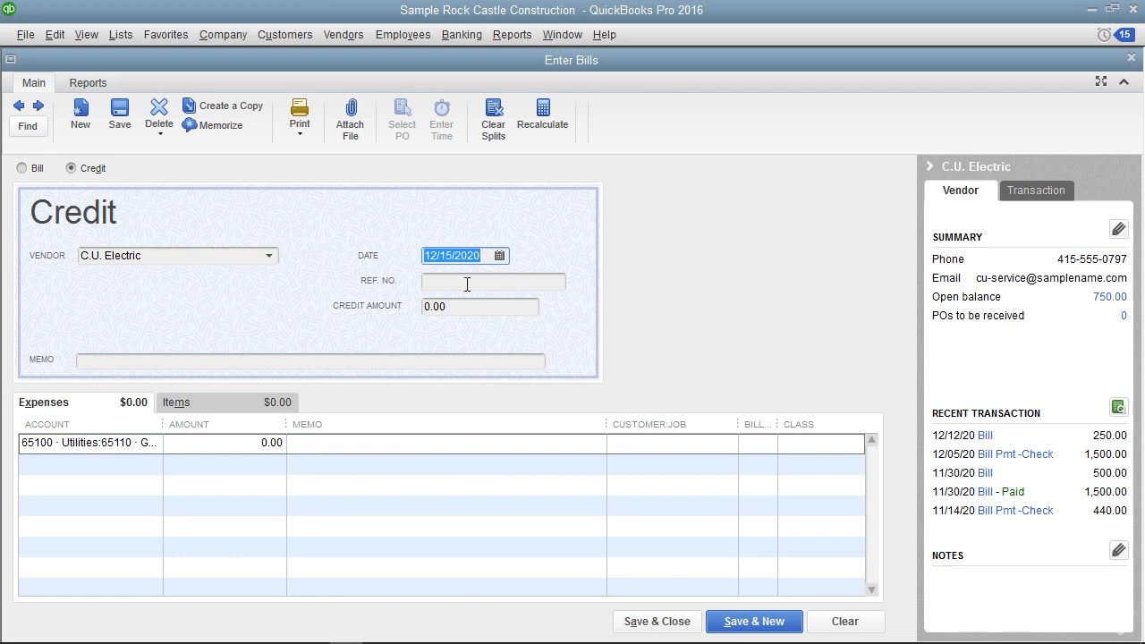
Give the C.U. Electric credit reference number VCM01 and amount 150.00 under account 65110 Gas and Electric, and save and close it
{"action": "left_click", "coordinate": [468, 282]}
{"action": "type", "text": "VCM01"}
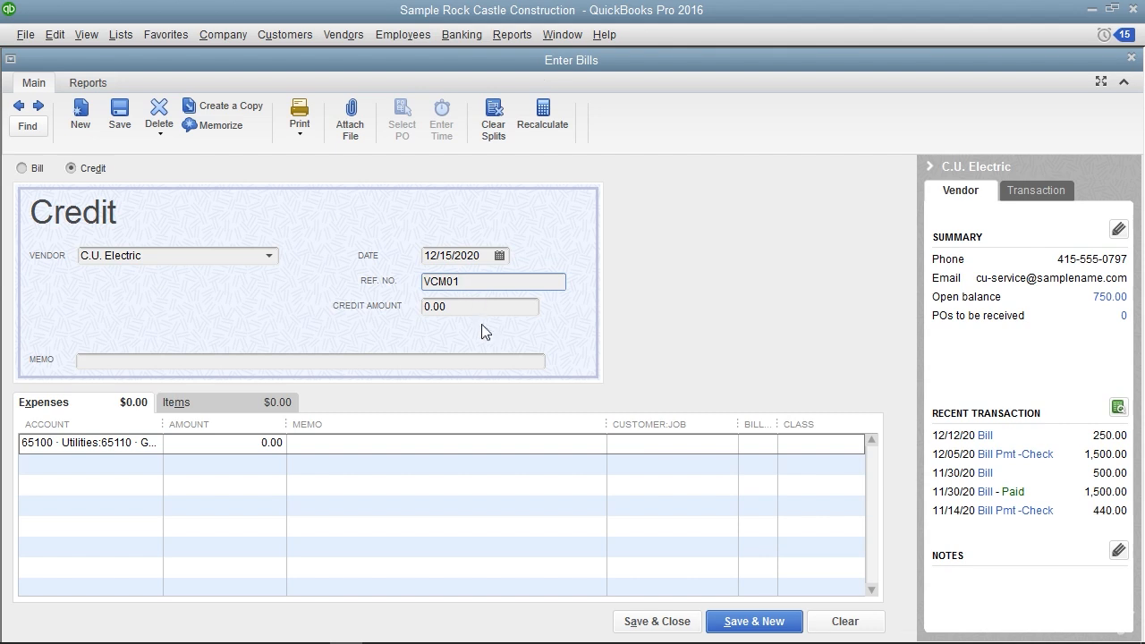
{"action": "left_click", "coordinate": [461, 306]}
{"action": "type", "text": "150.00"}
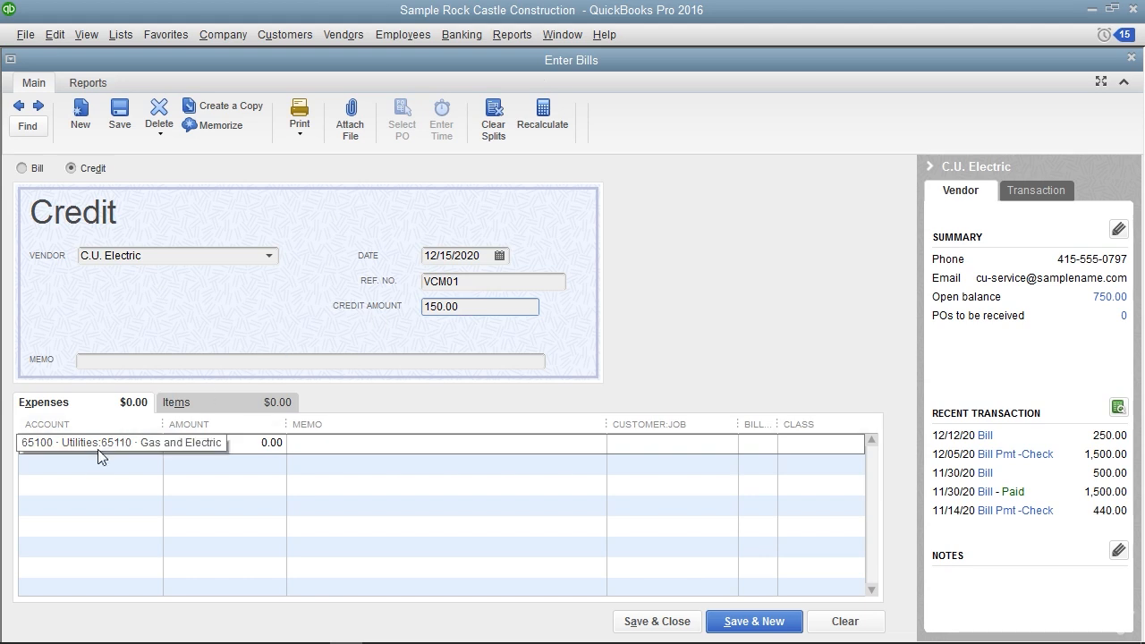
{"action": "left_click", "coordinate": [143, 444]}
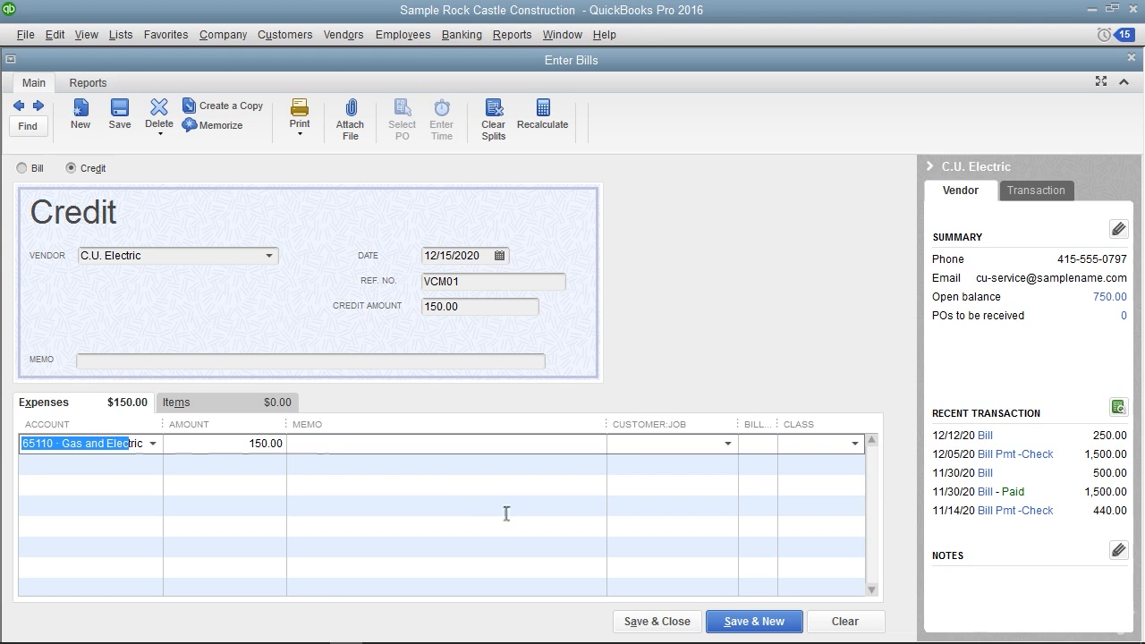
{"action": "left_click", "coordinate": [662, 622]}
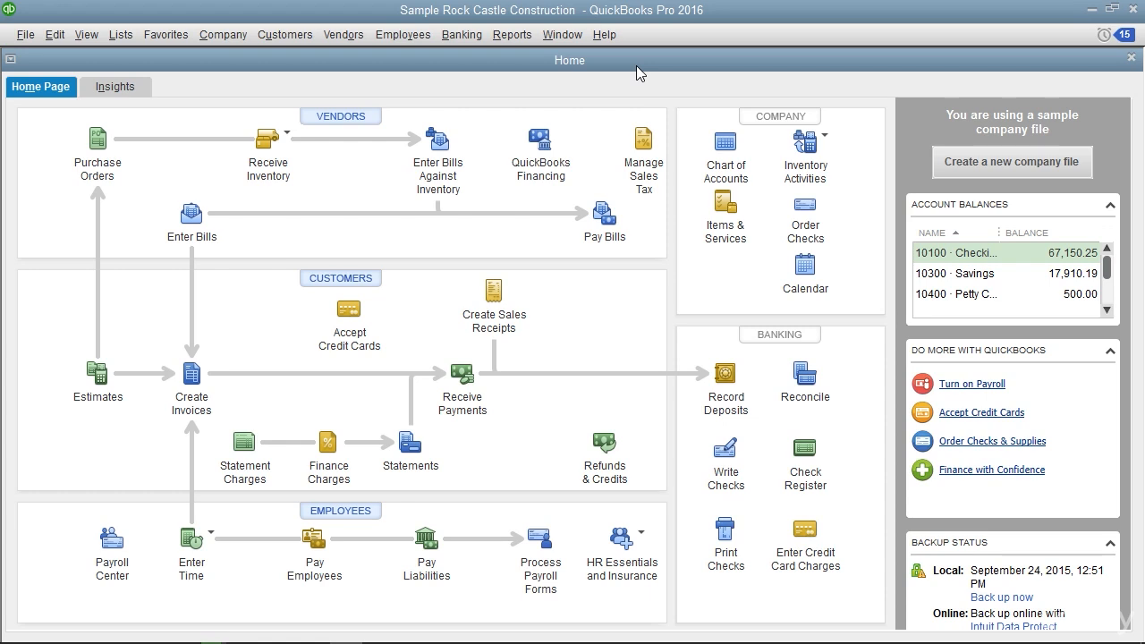
Pay the C.U. Electric bill due 12/30/2021 by check from 10100 Checking, applying the 150.00 credit VCM01
{"action": "left_click", "coordinate": [345, 36]}
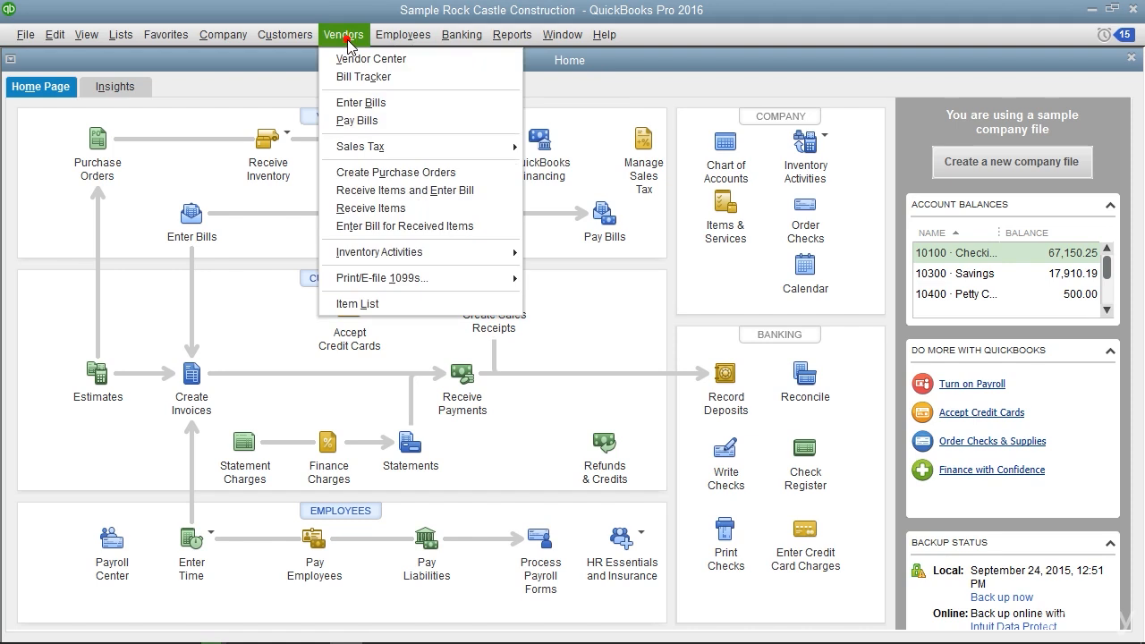
{"action": "left_click", "coordinate": [362, 121]}
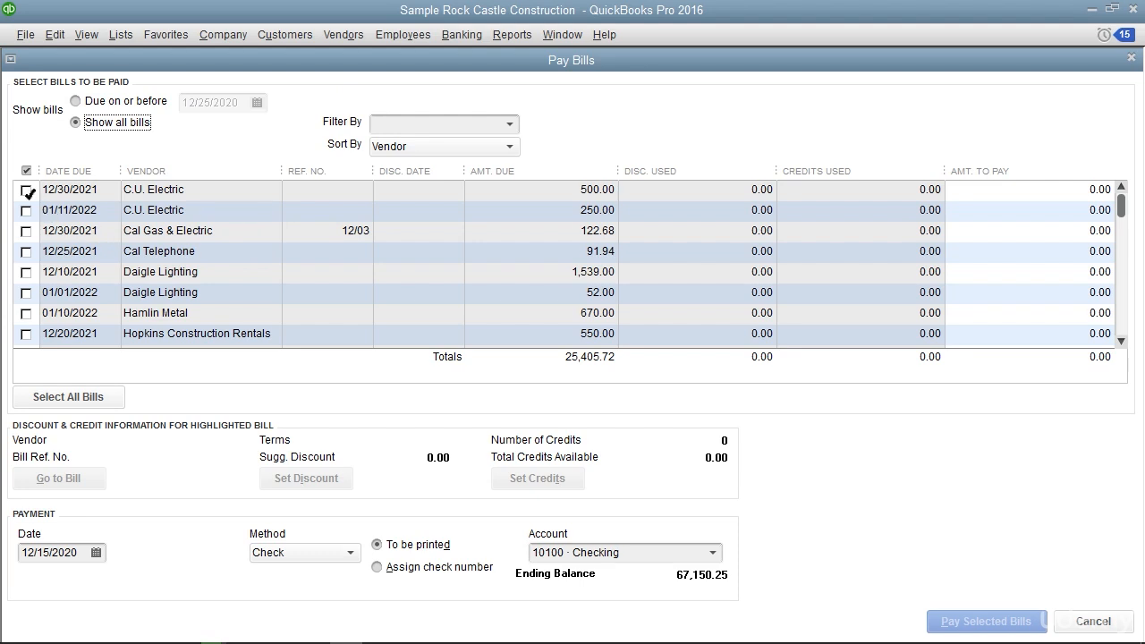
{"action": "left_click", "coordinate": [26, 190]}
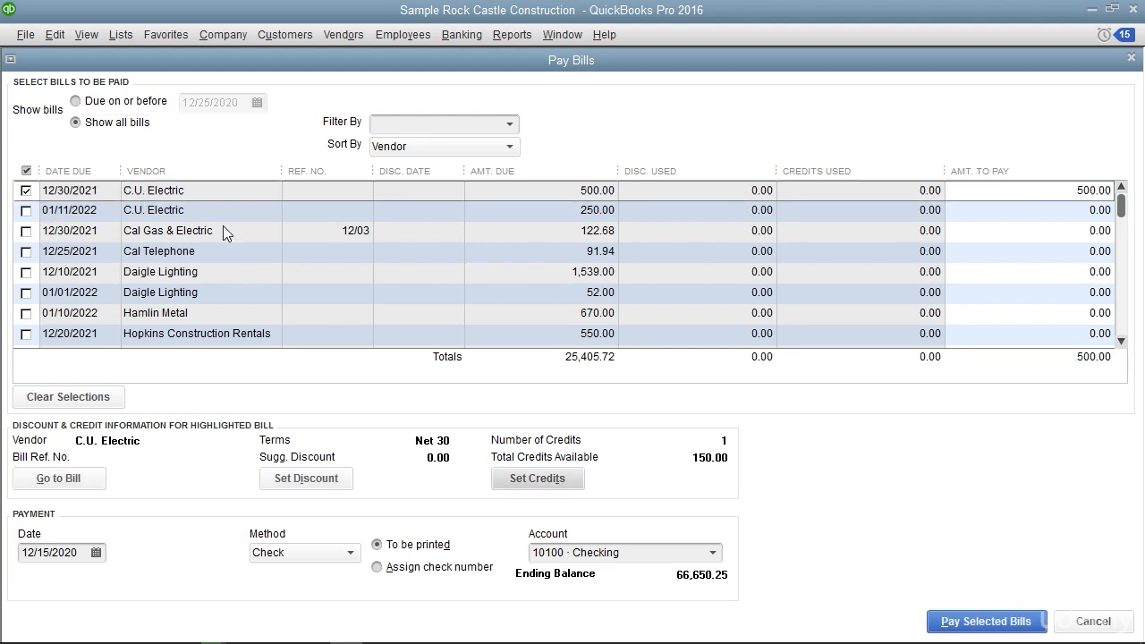
{"action": "left_click", "coordinate": [575, 479]}
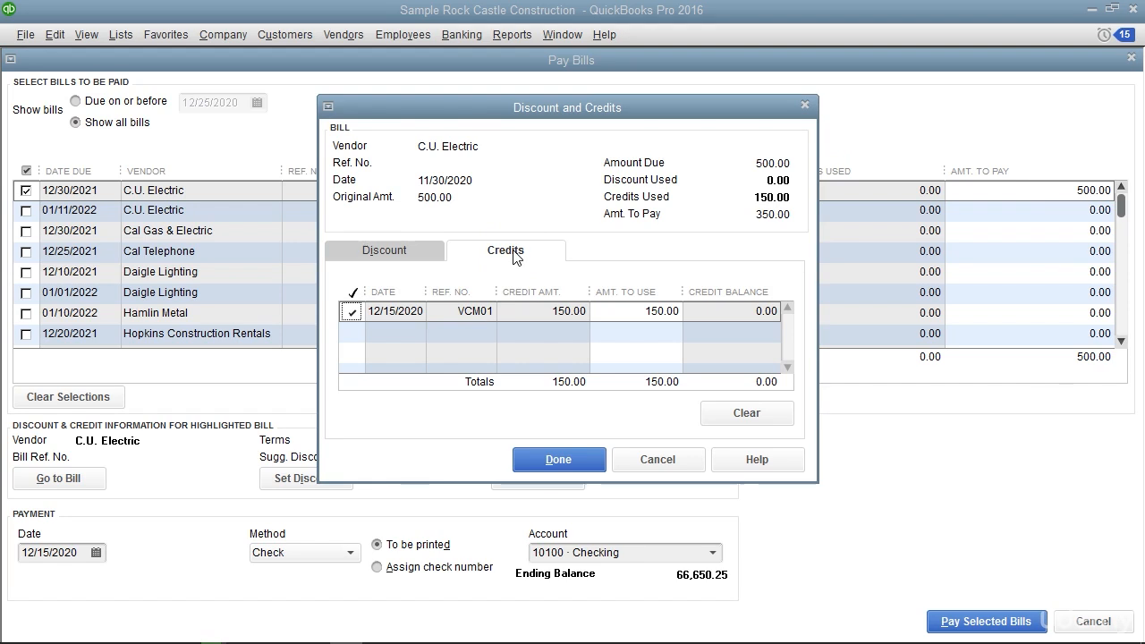
{"action": "left_click", "coordinate": [617, 314]}
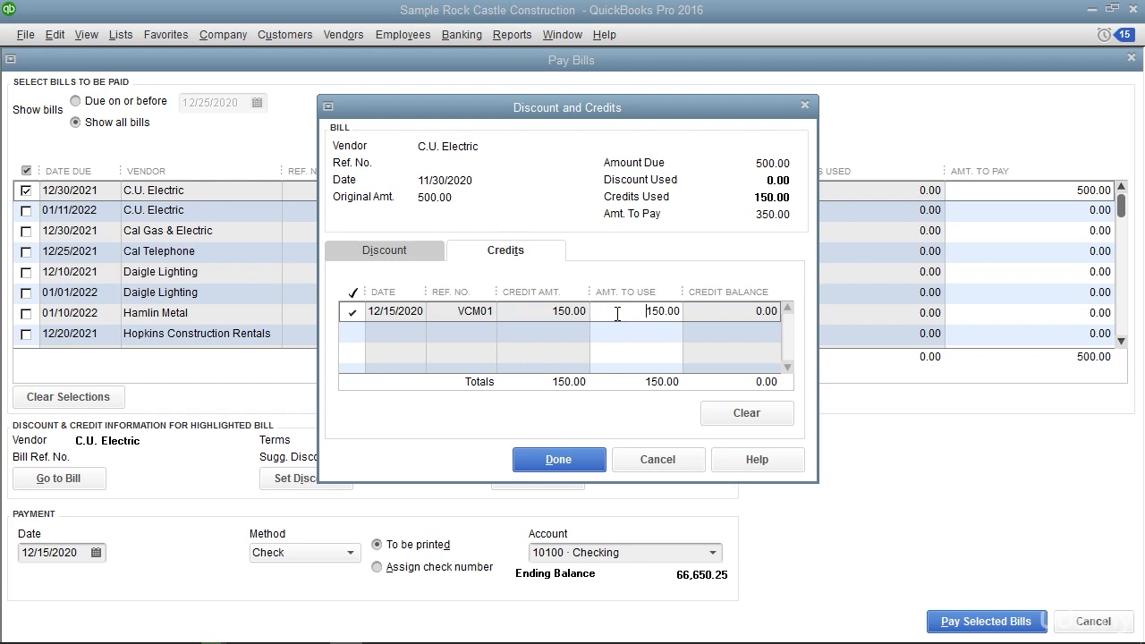
{"action": "left_click", "coordinate": [588, 460]}
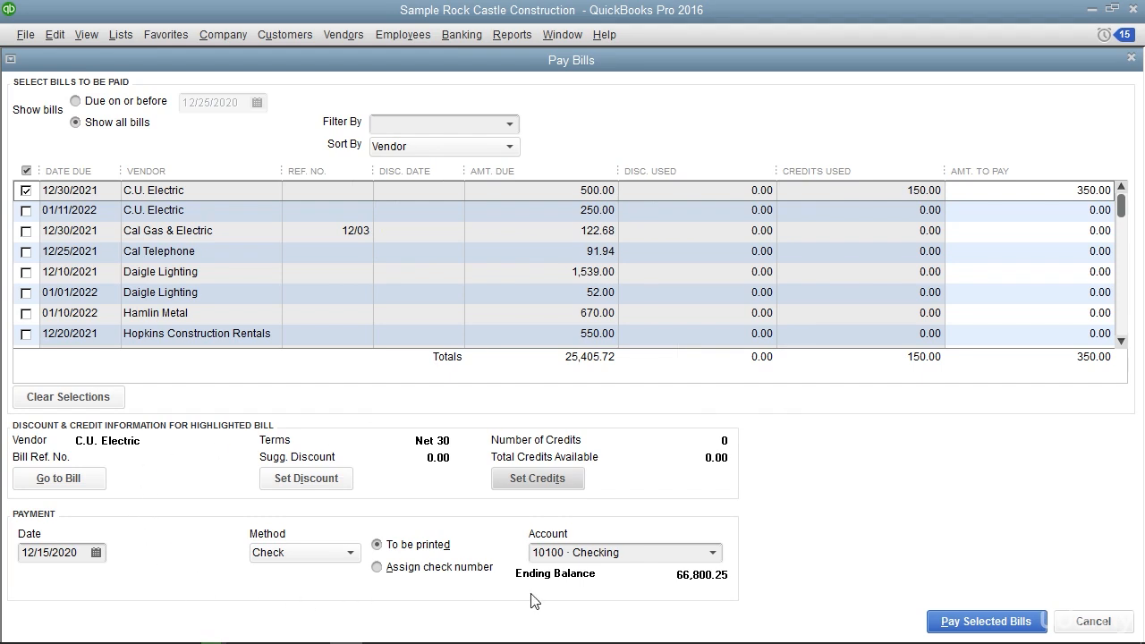
{"action": "left_click", "coordinate": [964, 621]}
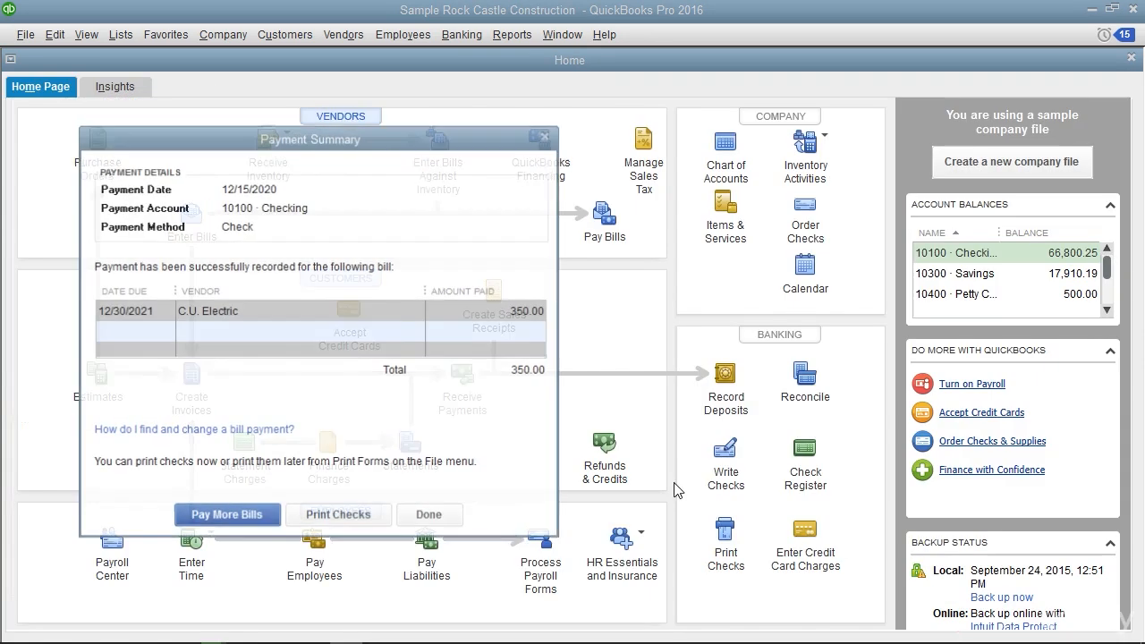
{"action": "left_click", "coordinate": [427, 441]}
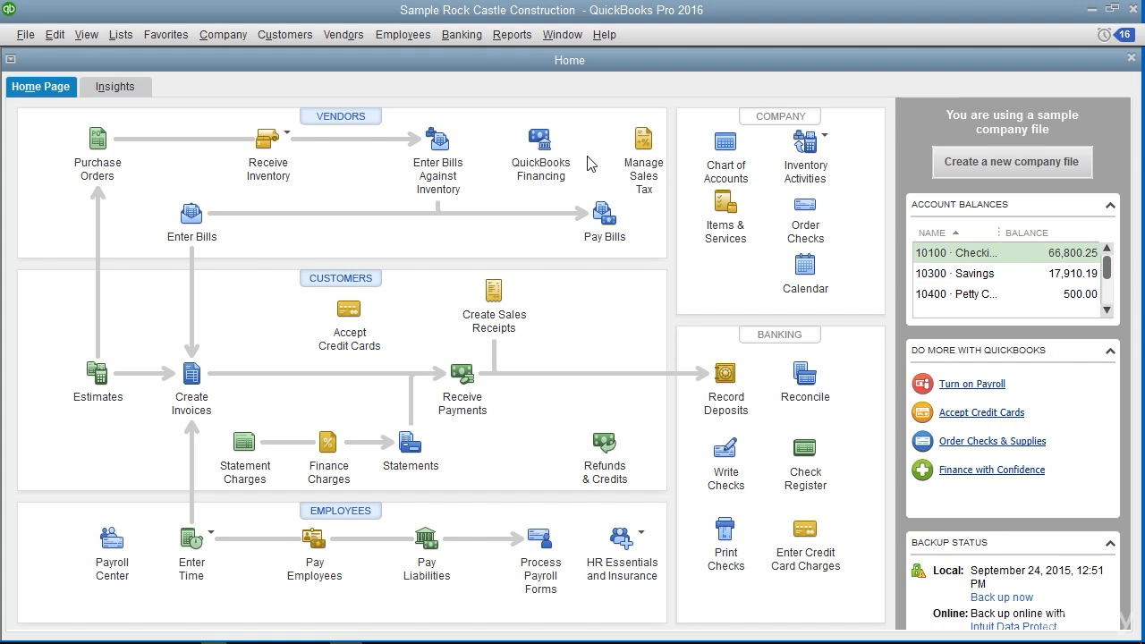
Open the account register for 10100 Checking
{"action": "left_click", "coordinate": [461, 34]}
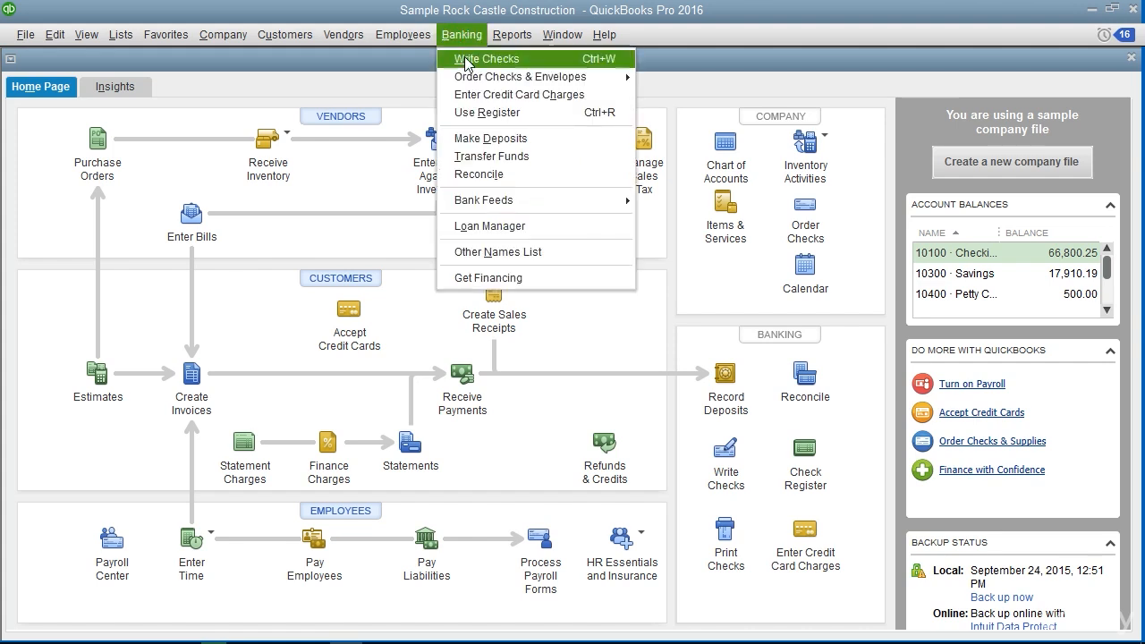
{"action": "left_click", "coordinate": [486, 113]}
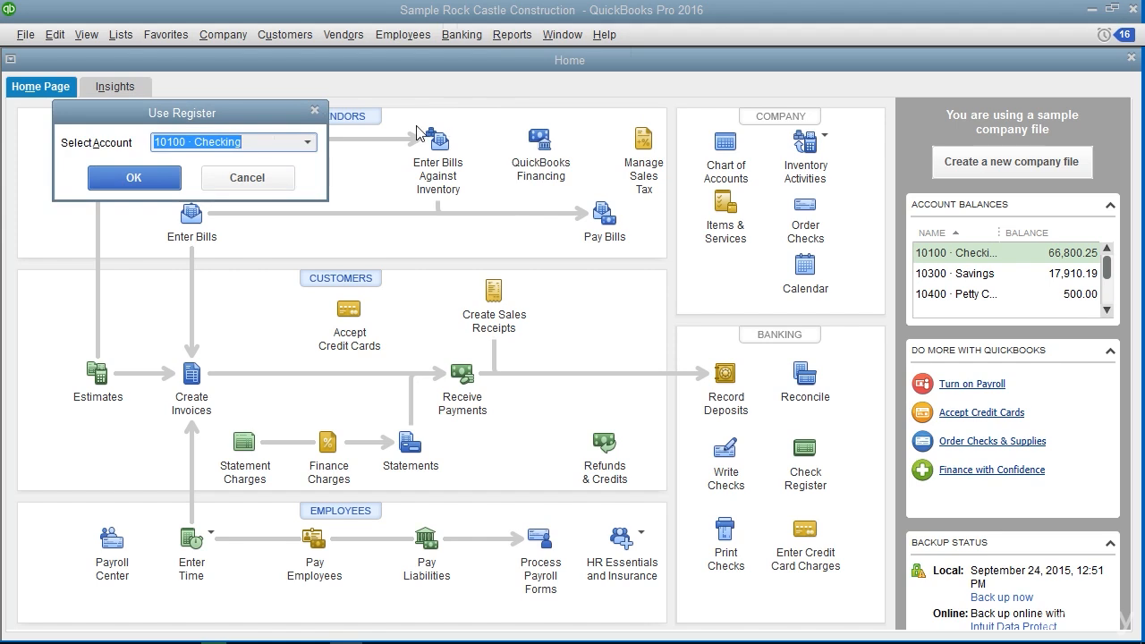
{"action": "left_click", "coordinate": [309, 142]}
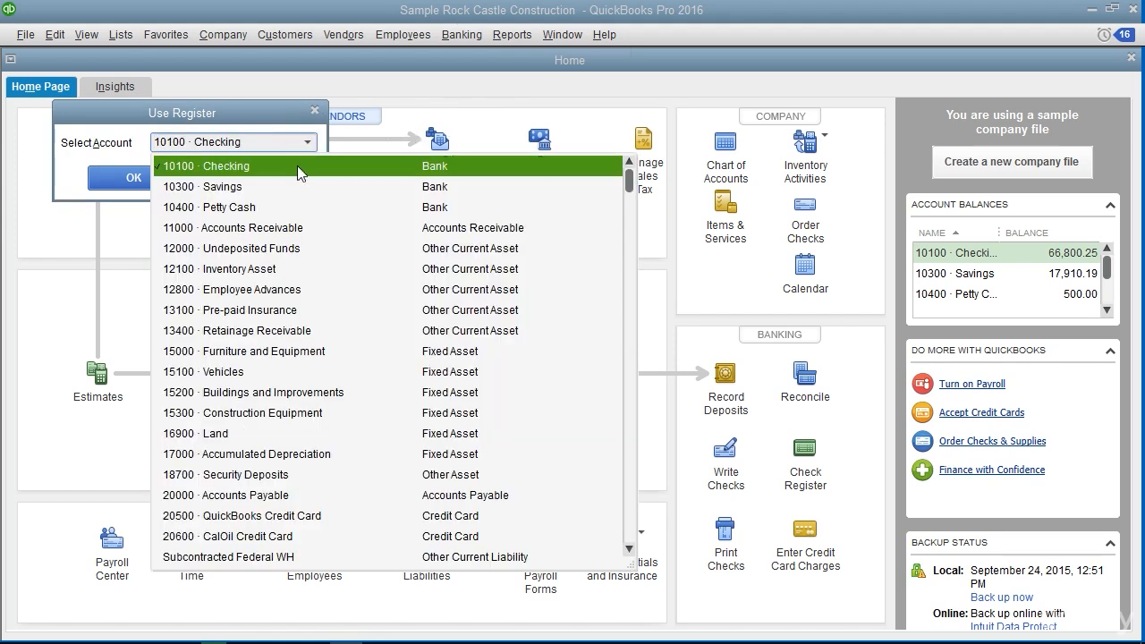
{"action": "left_click", "coordinate": [300, 167]}
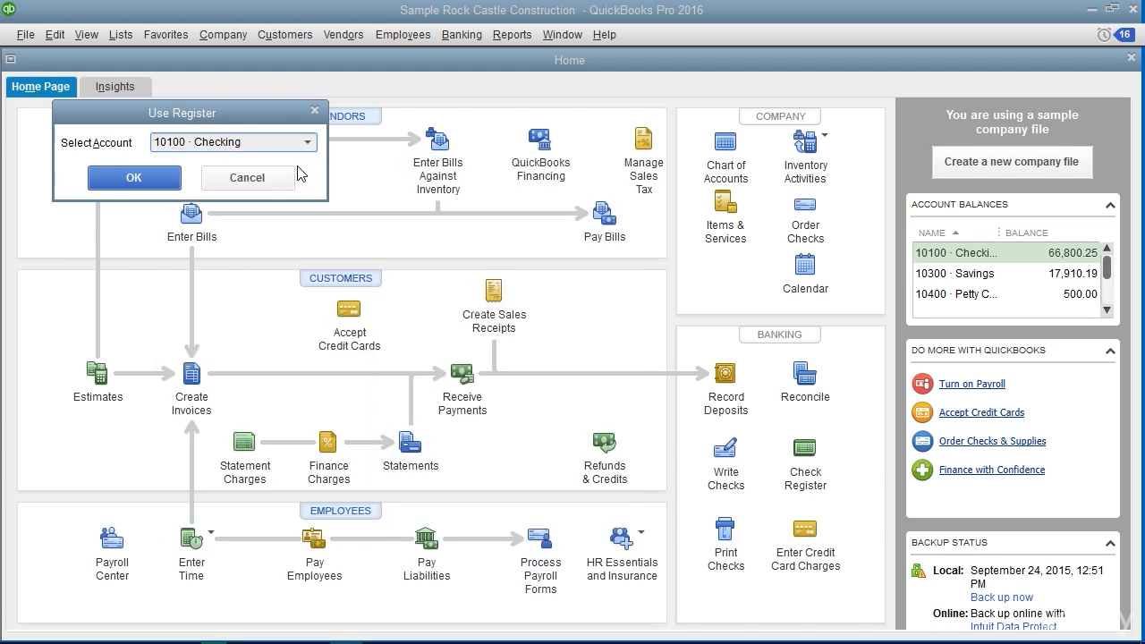
{"action": "left_click", "coordinate": [143, 185]}
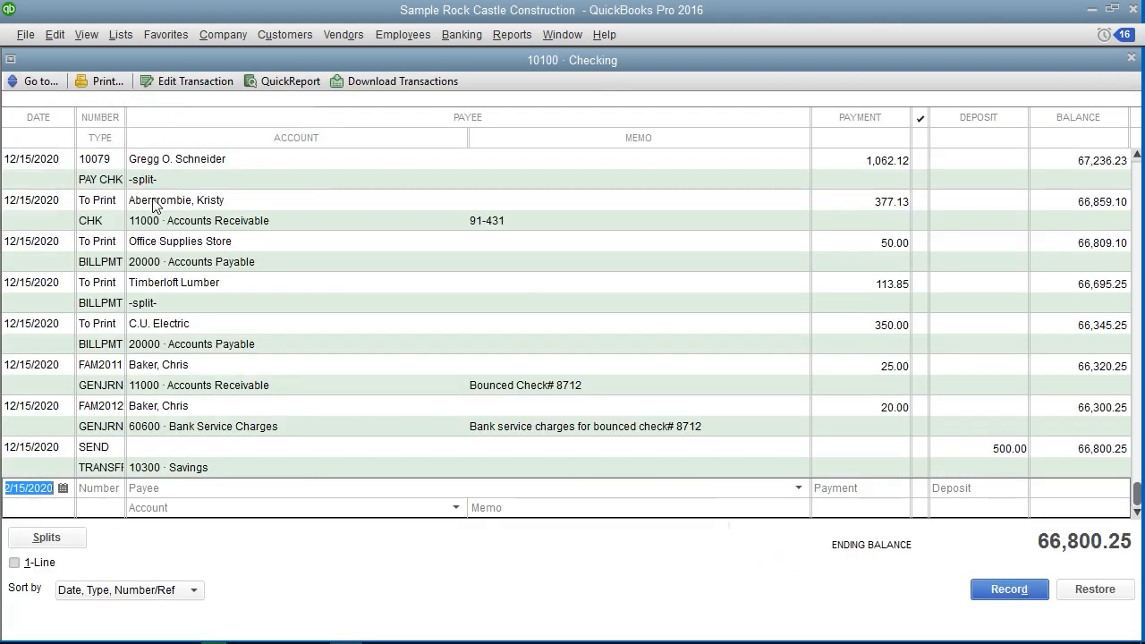
Record an EFT payment of 25.00 to Office Supplies Store under 63000 Office Supplies with memo "Bought paper", and open the recorded entry
{"action": "left_click", "coordinate": [104, 489]}
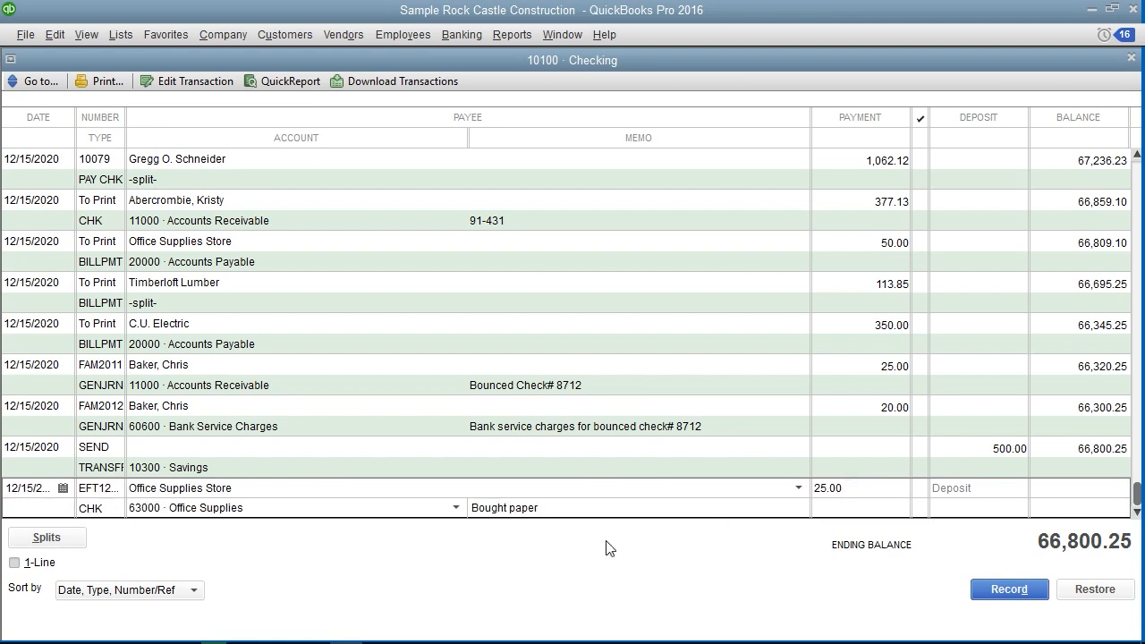
{"action": "left_click", "coordinate": [1004, 604]}
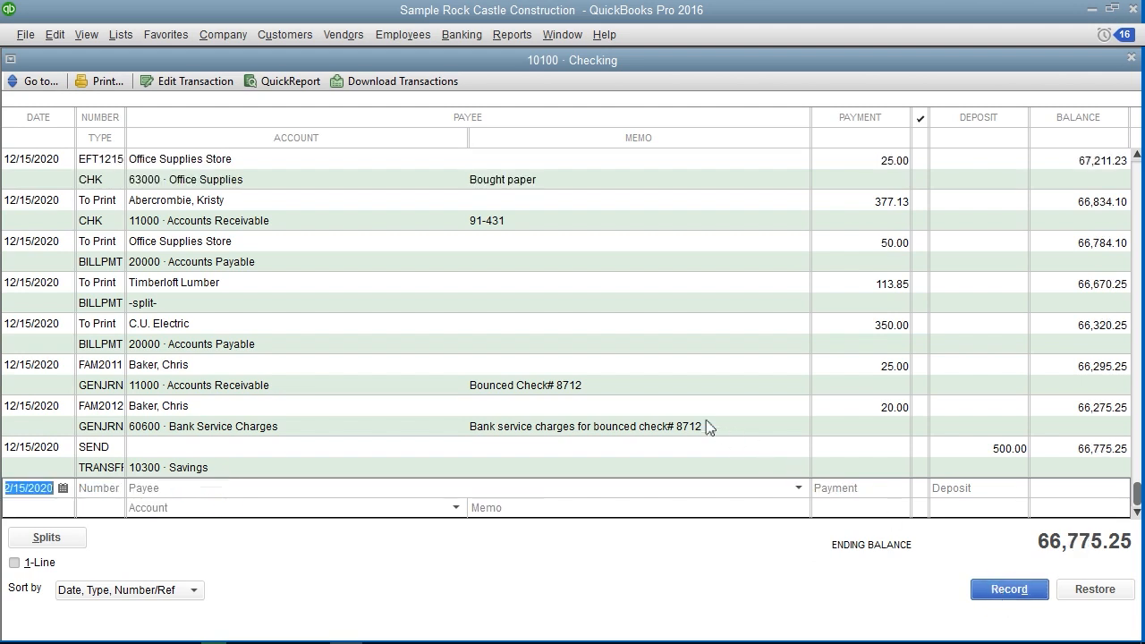
{"action": "double_click", "coordinate": [105, 182]}
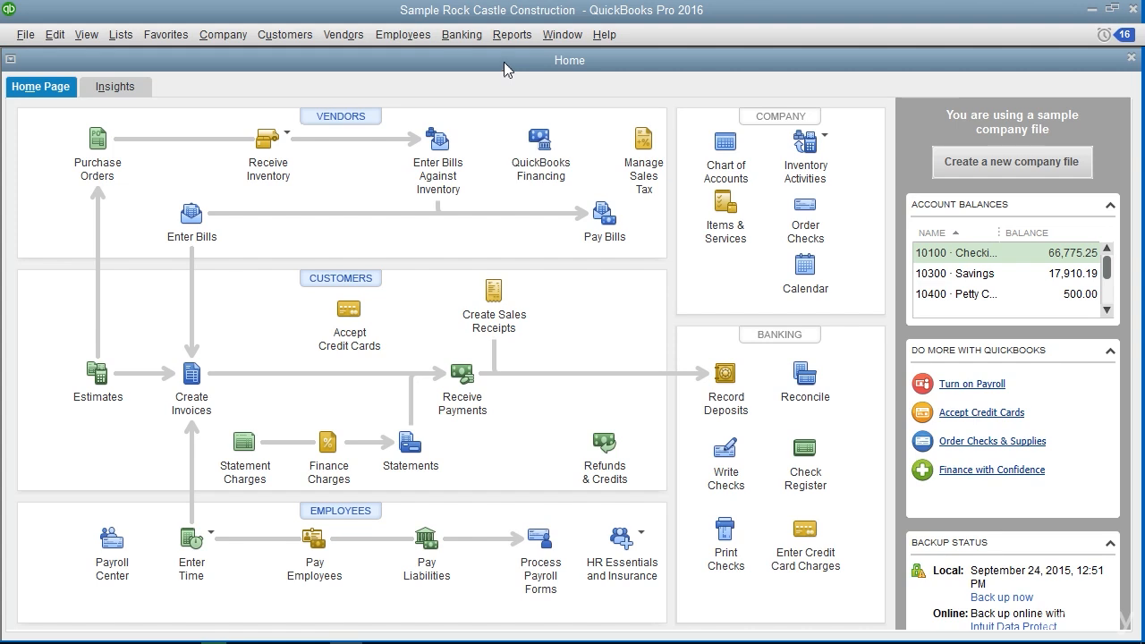
Start a check from 10100 Checking dated 12/15/2020 and mark it to be printed later
{"action": "left_click", "coordinate": [461, 34]}
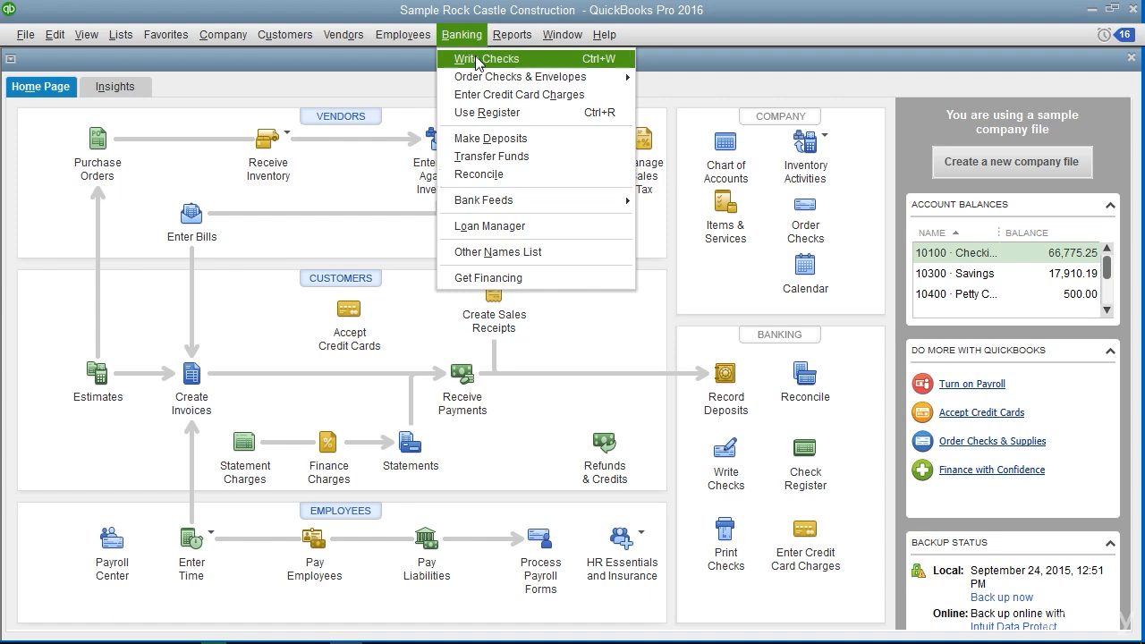
{"action": "left_click", "coordinate": [477, 59]}
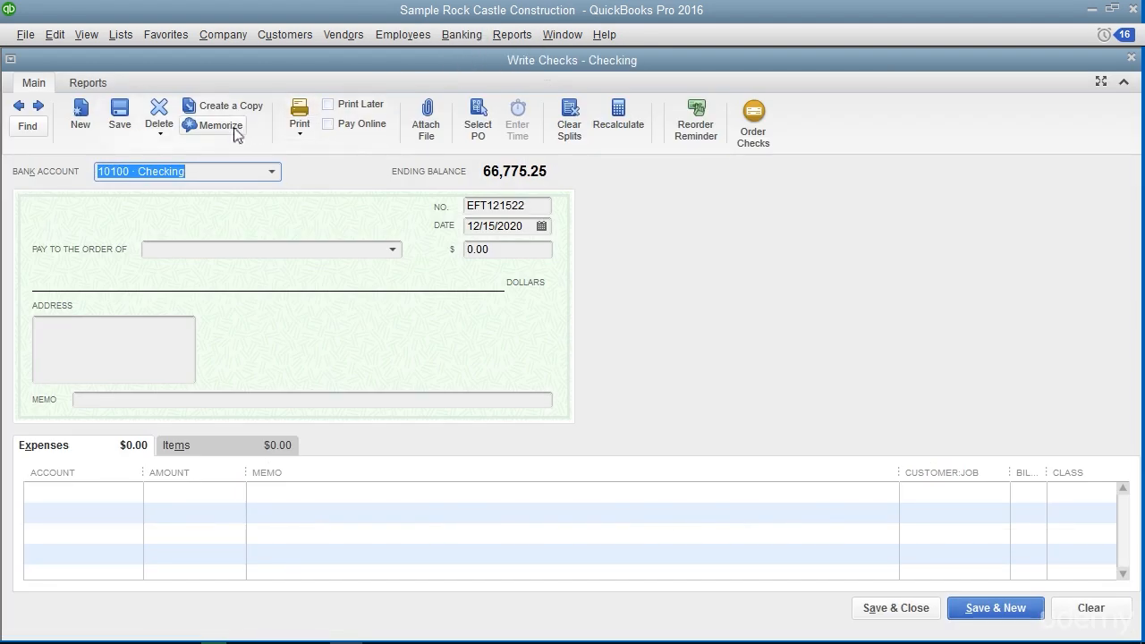
{"action": "left_click", "coordinate": [272, 172]}
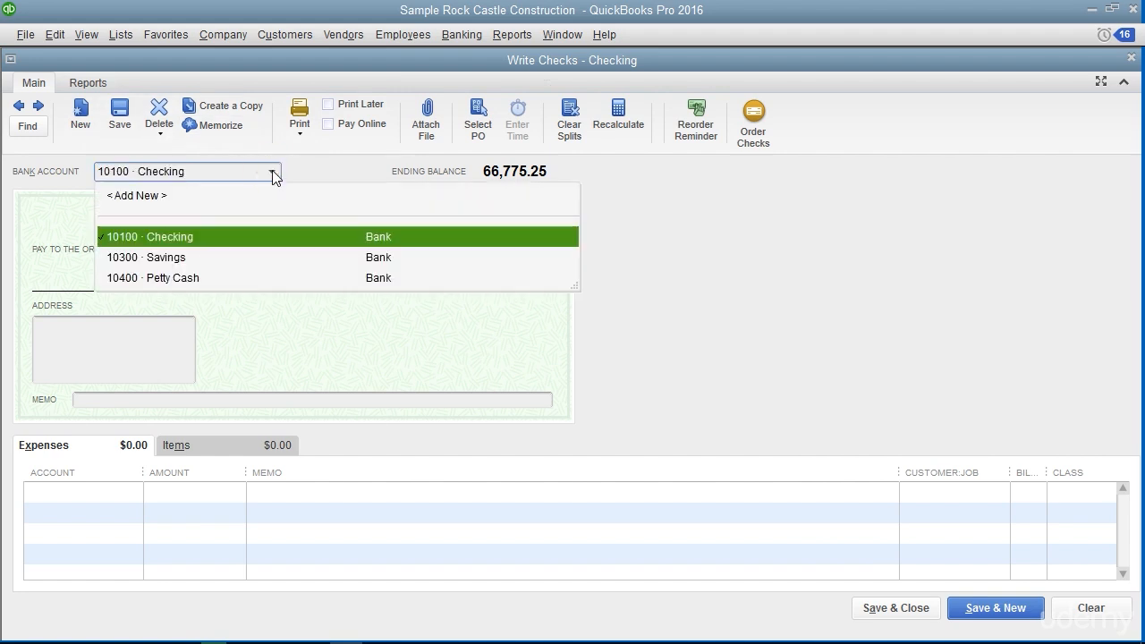
{"action": "left_click", "coordinate": [260, 238]}
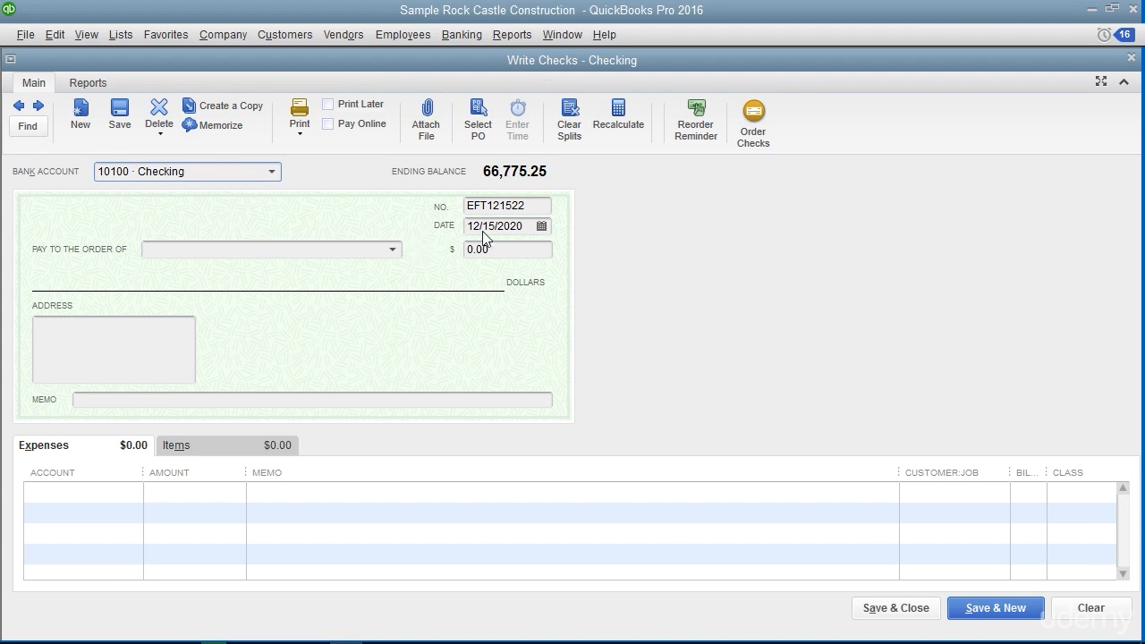
{"action": "left_click", "coordinate": [533, 207]}
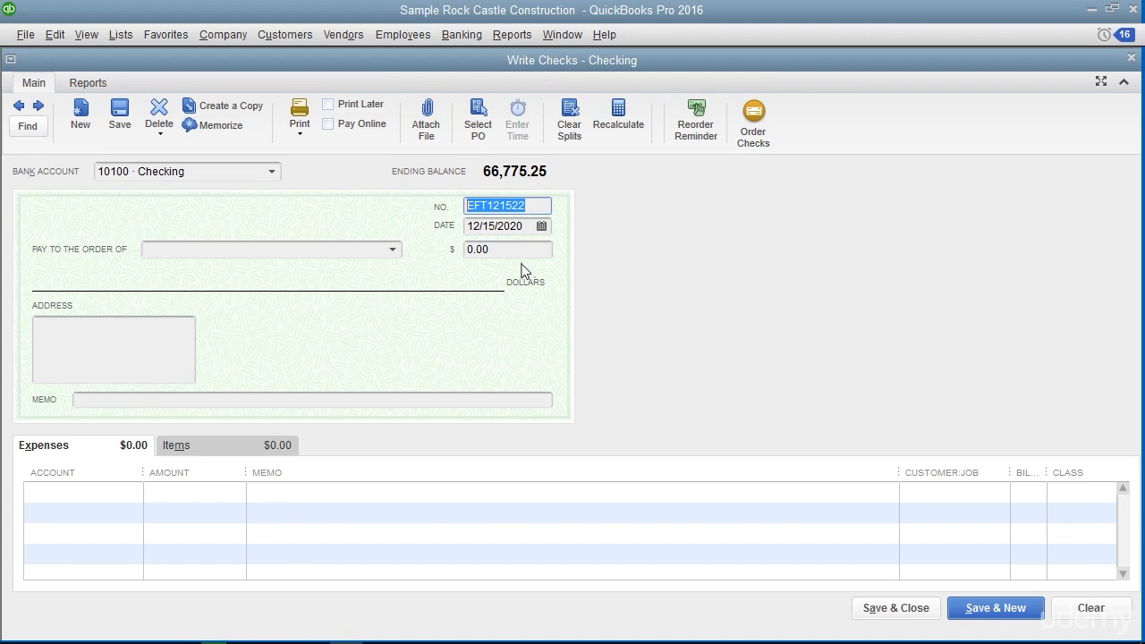
{"action": "left_click", "coordinate": [328, 105]}
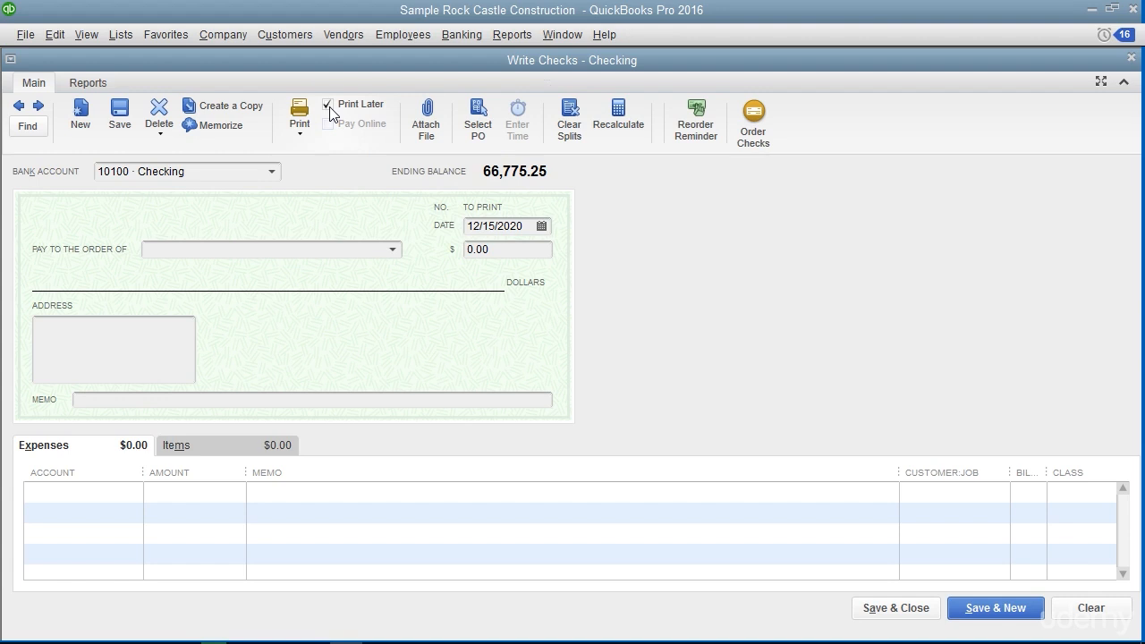
{"action": "left_click", "coordinate": [542, 226]}
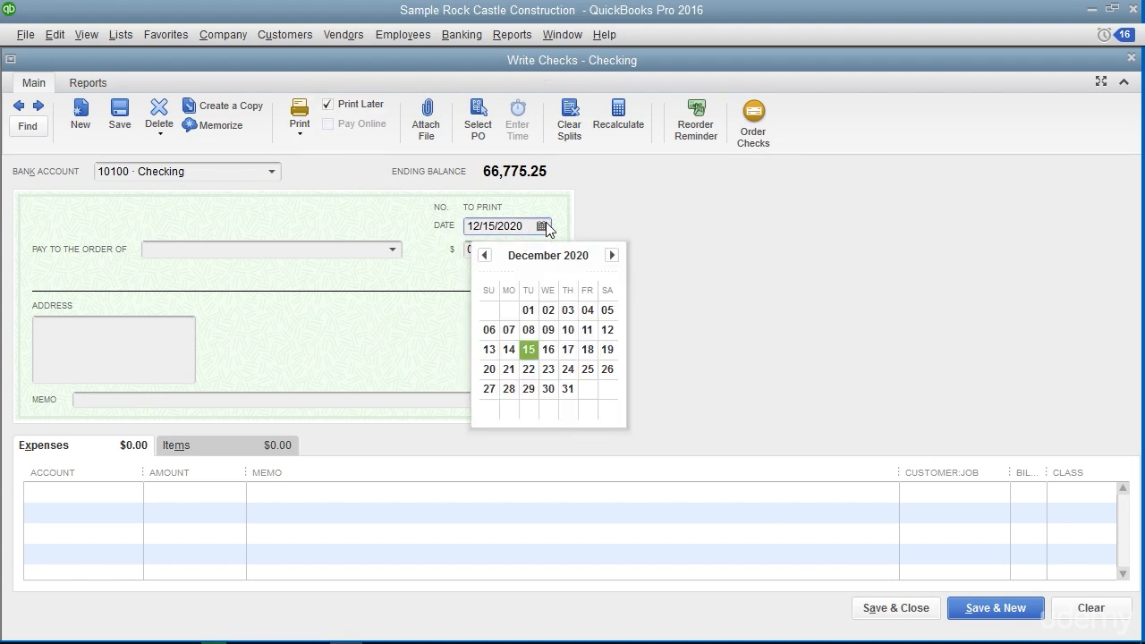
{"action": "left_click", "coordinate": [529, 350]}
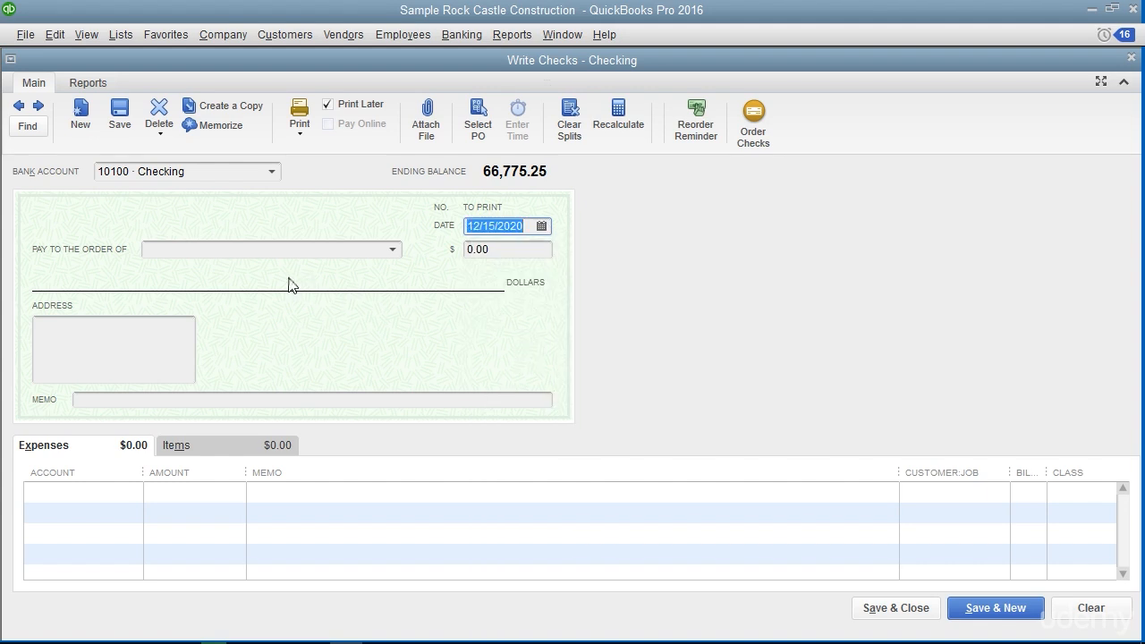
Make the check payable to Office Supplies Store for 20.00
{"action": "left_click", "coordinate": [392, 249]}
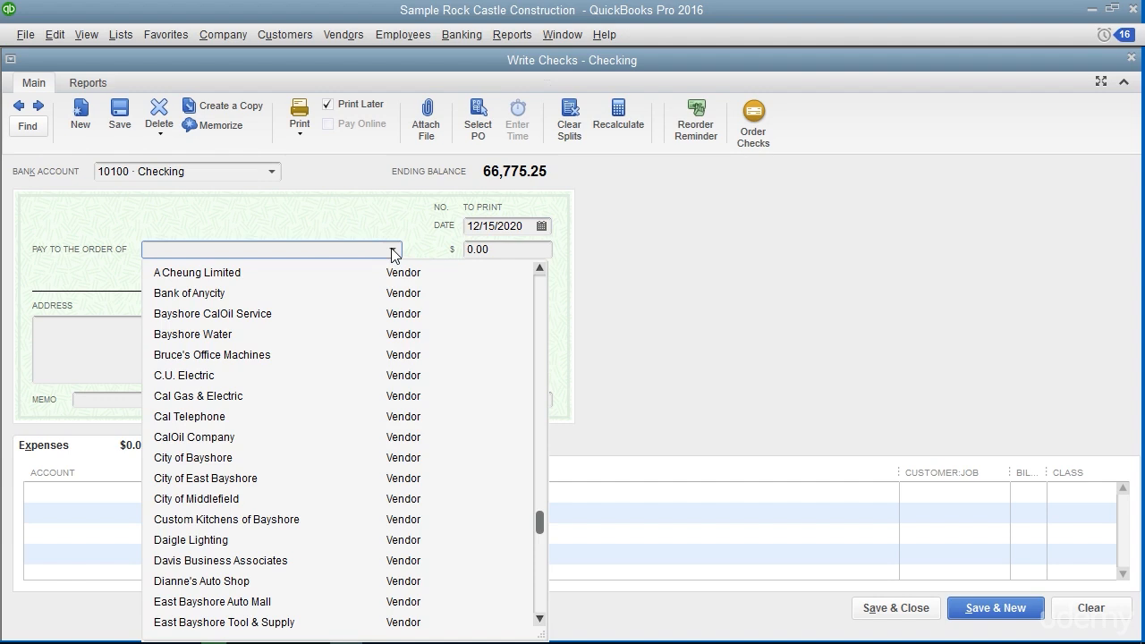
{"action": "type", "text": "Office Supplies Store"}
{"action": "key", "text": "Tab"}
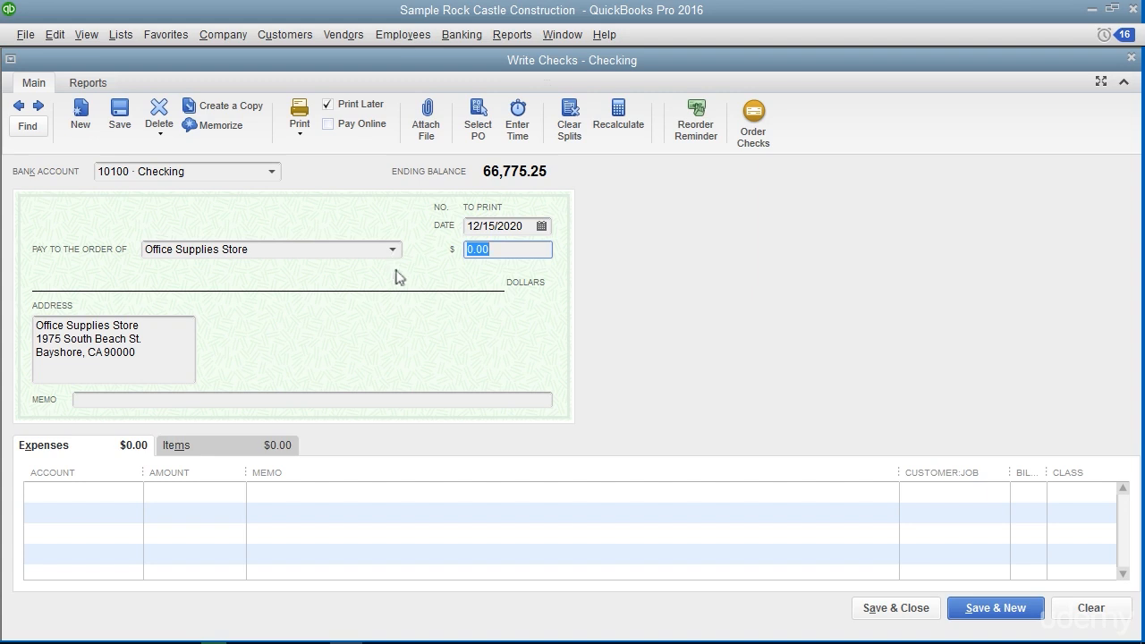
{"action": "type", "text": "20.00"}
Assign 15.00 of the check's expenses to account 63000 Office Supplies
{"action": "left_click", "coordinate": [71, 447]}
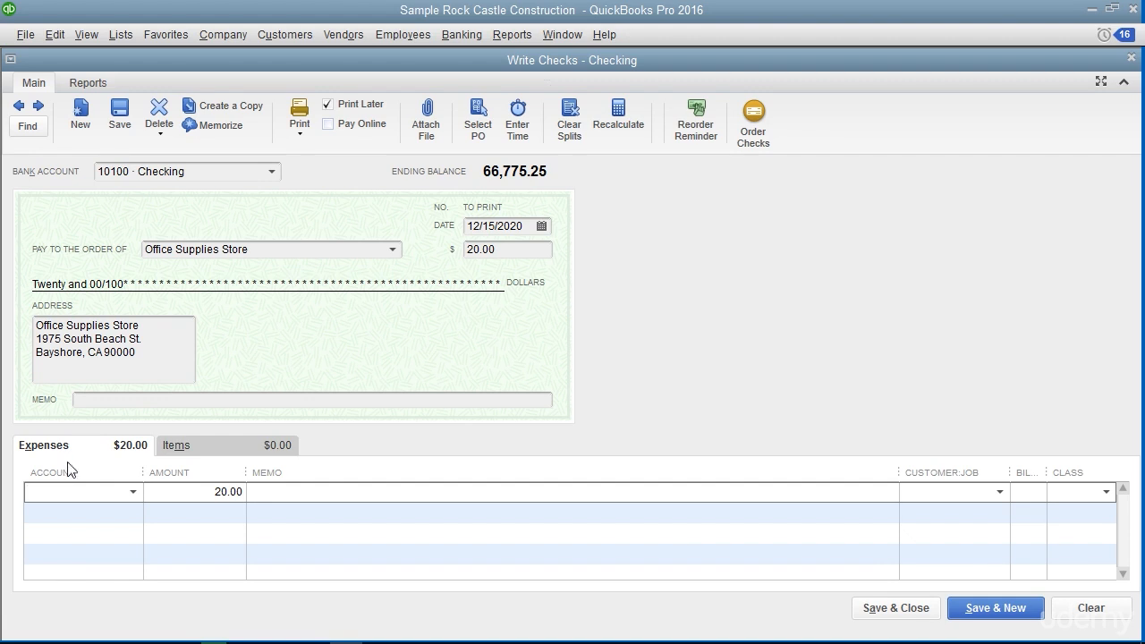
{"action": "left_click", "coordinate": [69, 490]}
{"action": "type", "text": "63"}
{"action": "key", "text": "Tab"}
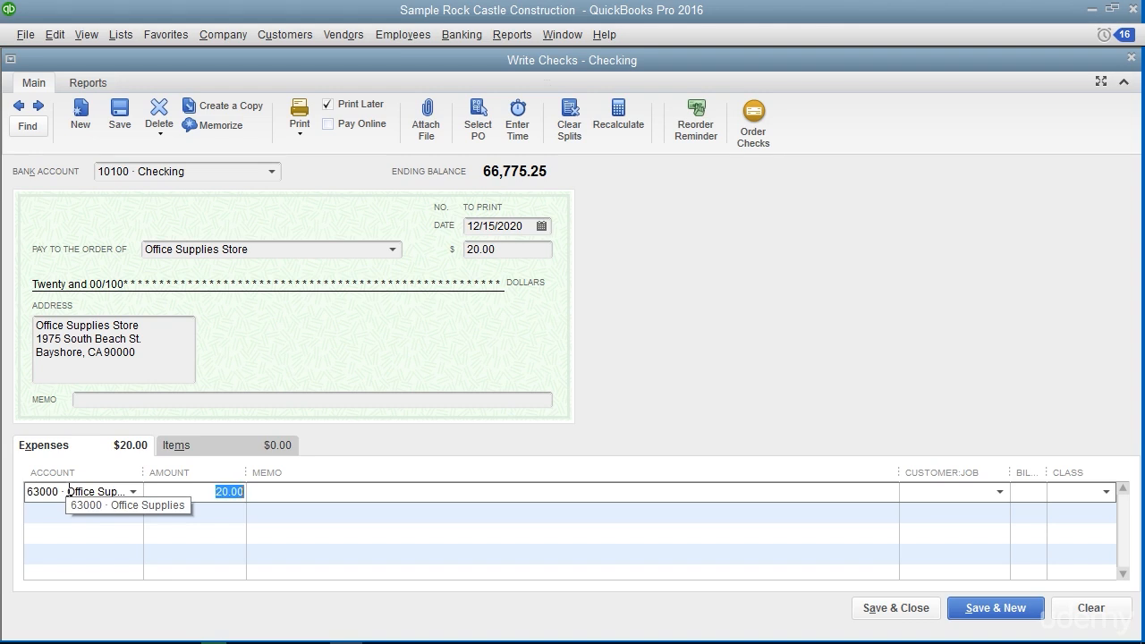
{"action": "left_click", "coordinate": [179, 490]}
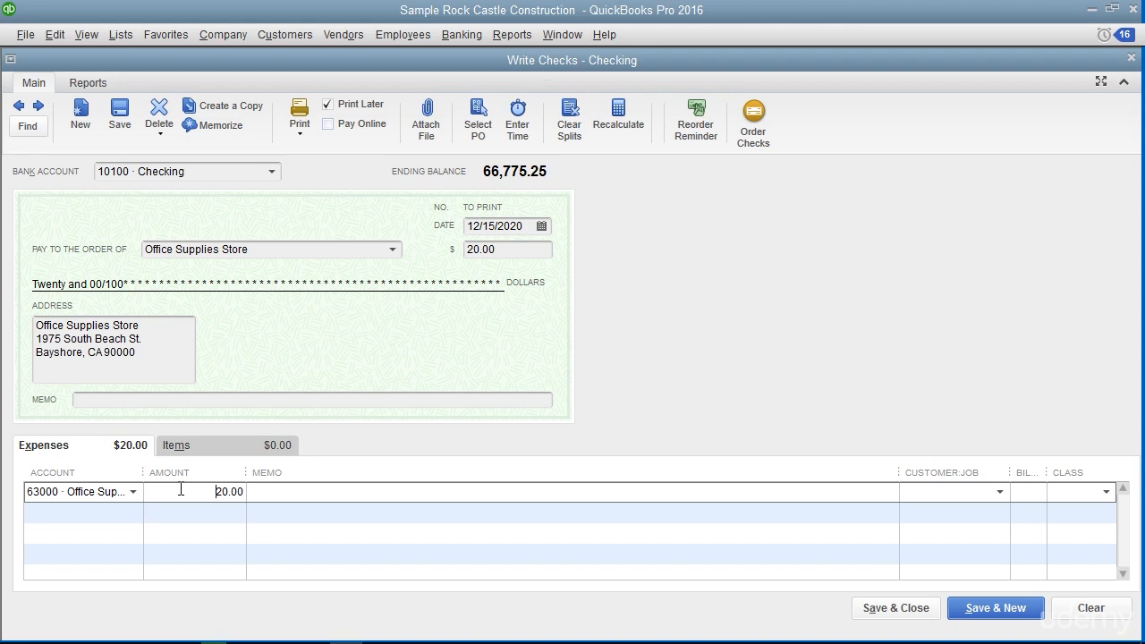
{"action": "type", "text": "15.00"}
Assign the remaining 5.00 to account 63300 Printing and Reproduction on a second expense line, and save and close the check
{"action": "left_click", "coordinate": [103, 514]}
{"action": "left_click", "coordinate": [104, 513]}
{"action": "left_click", "coordinate": [132, 512]}
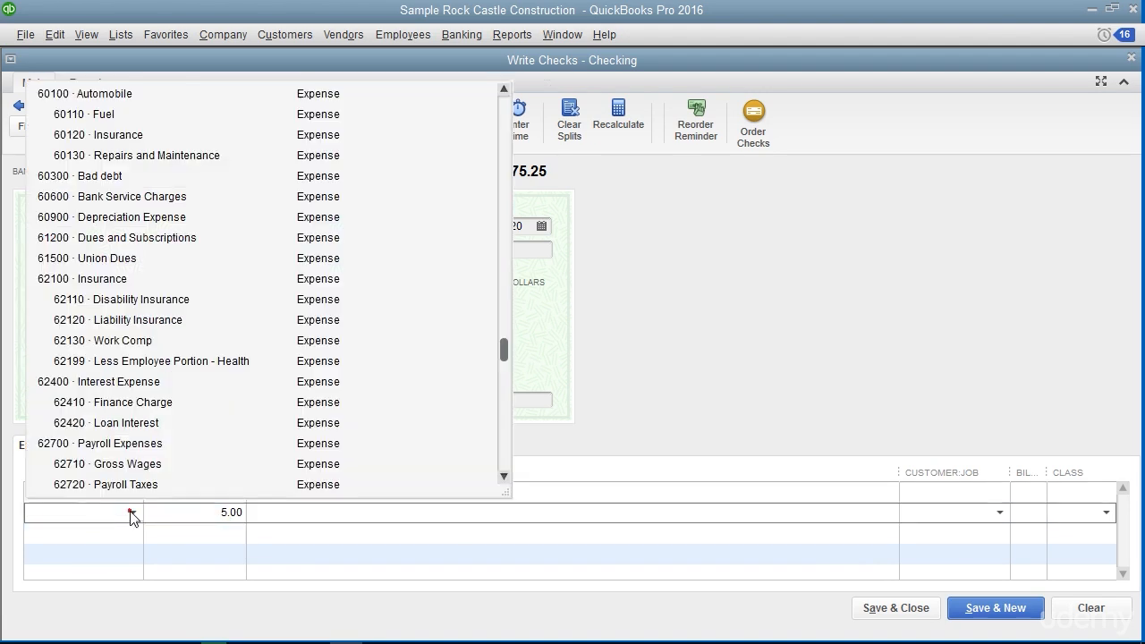
{"action": "type", "text": "633"}
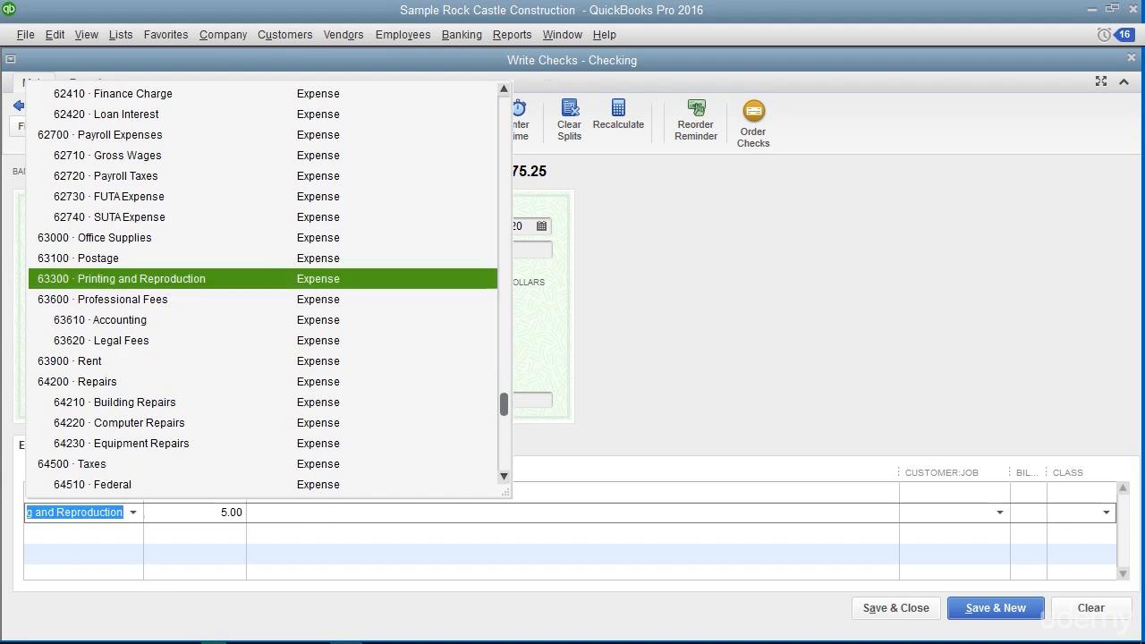
{"action": "key", "text": "Tab"}
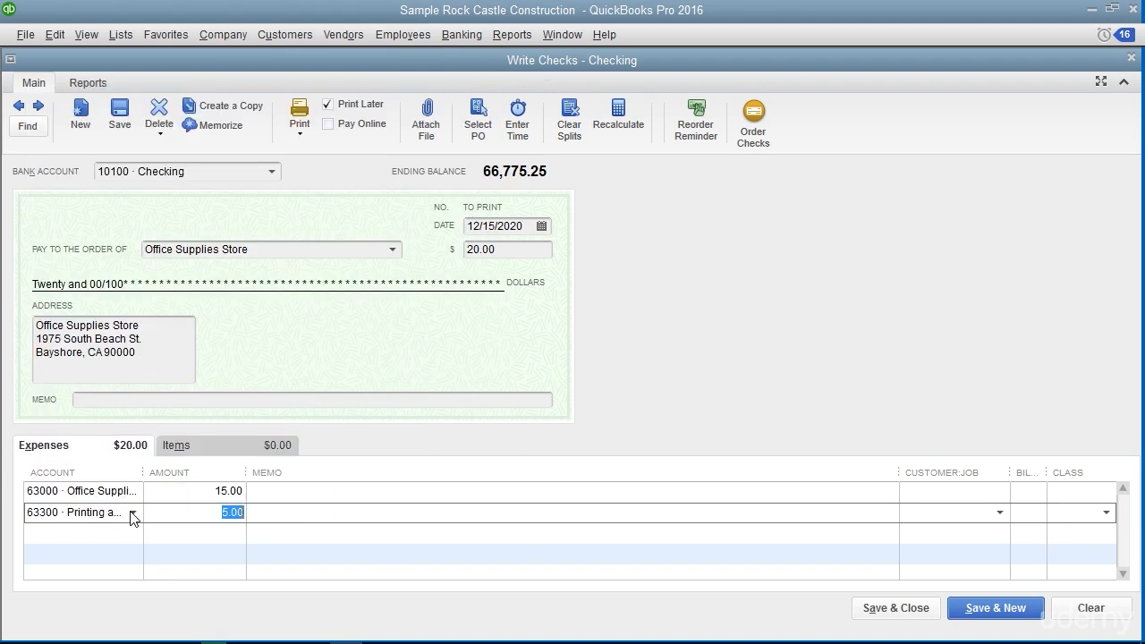
{"action": "left_click", "coordinate": [173, 512]}
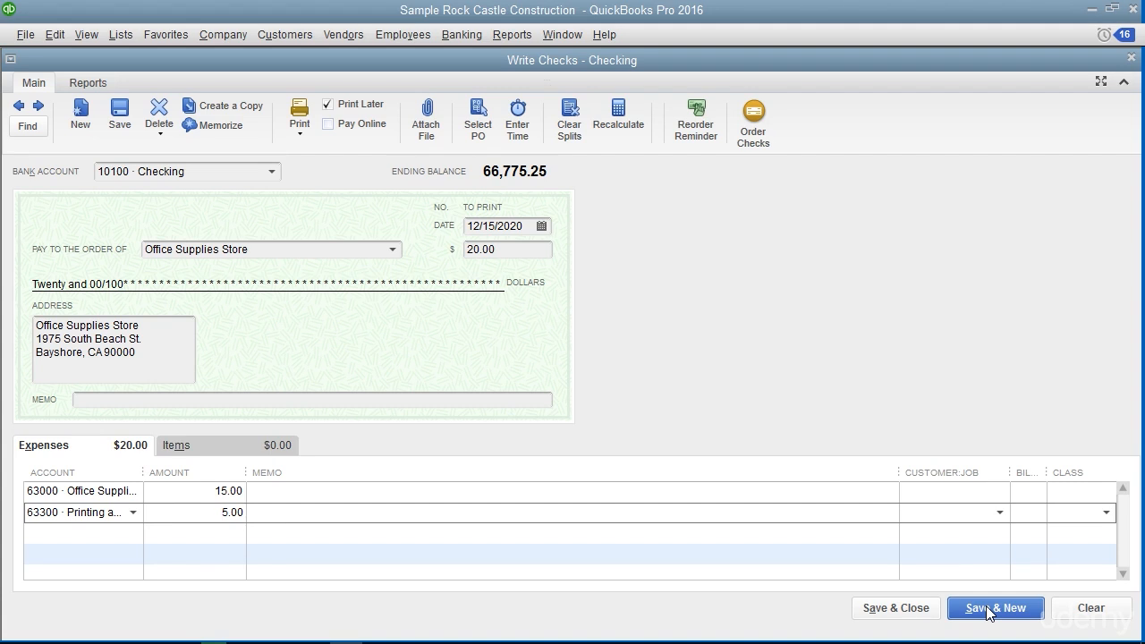
{"action": "left_click", "coordinate": [907, 608]}
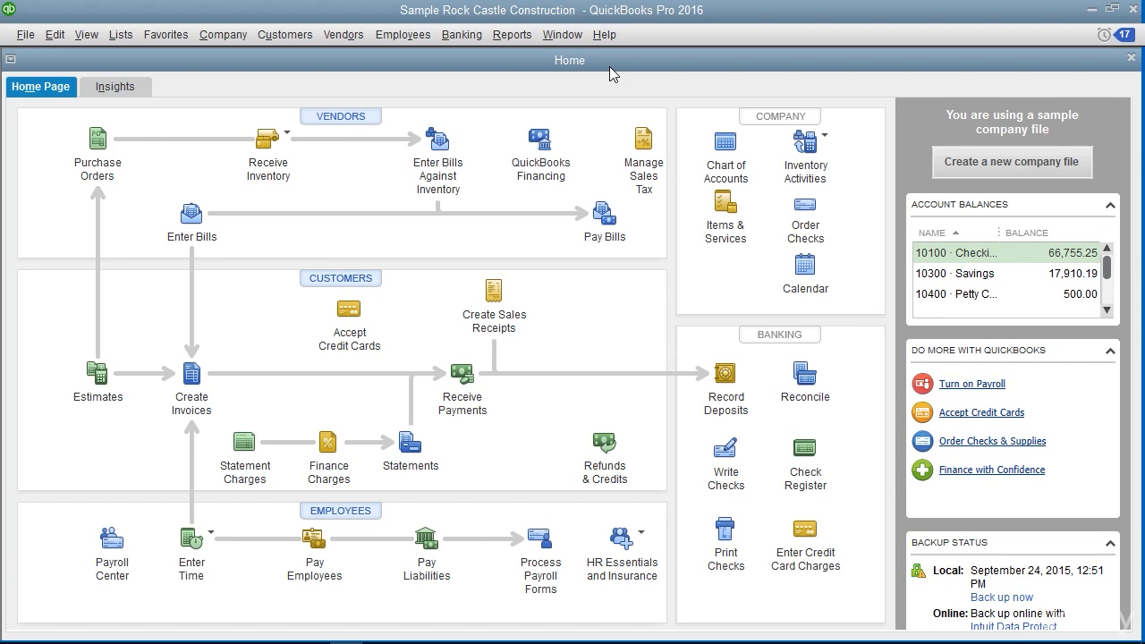
Start another check from 10100 Checking payable to Perry Windows & Doors
{"action": "left_click", "coordinate": [462, 38]}
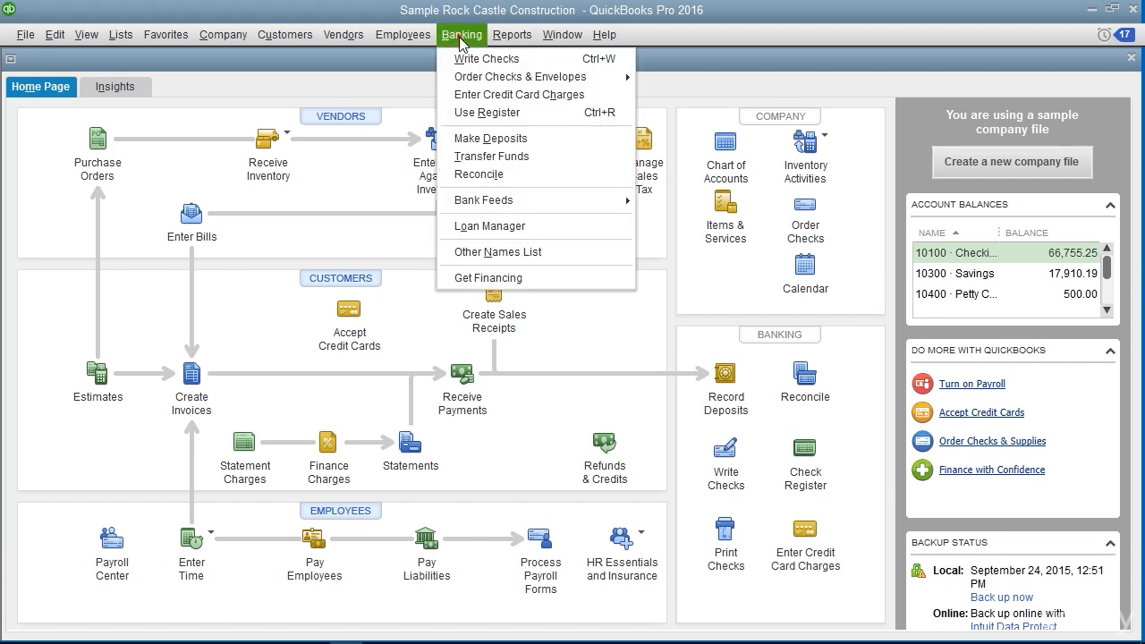
{"action": "left_click", "coordinate": [460, 57]}
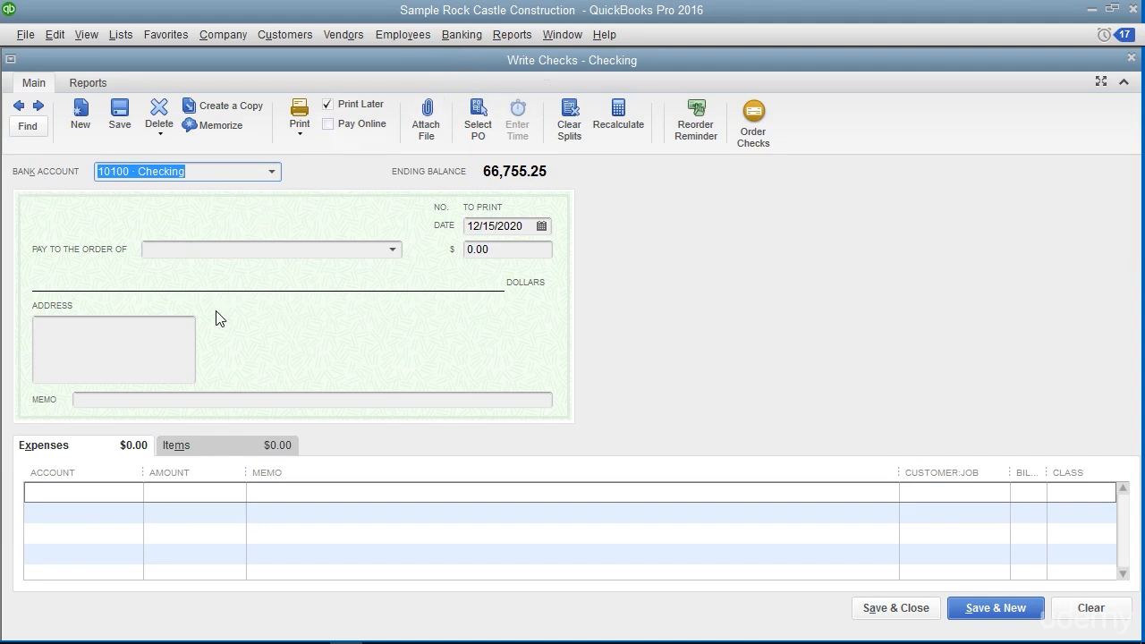
{"action": "left_click", "coordinate": [255, 246]}
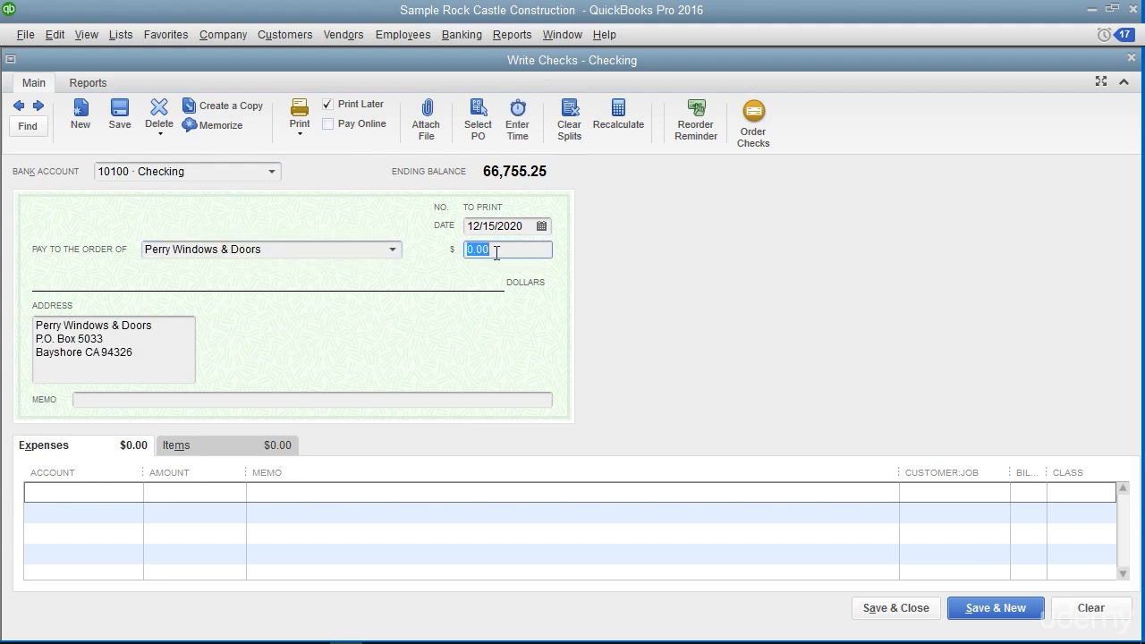
Add 10 Door Frame items to the Perry Windows & Doors check, then save it and start a new check
{"action": "left_click", "coordinate": [188, 444]}
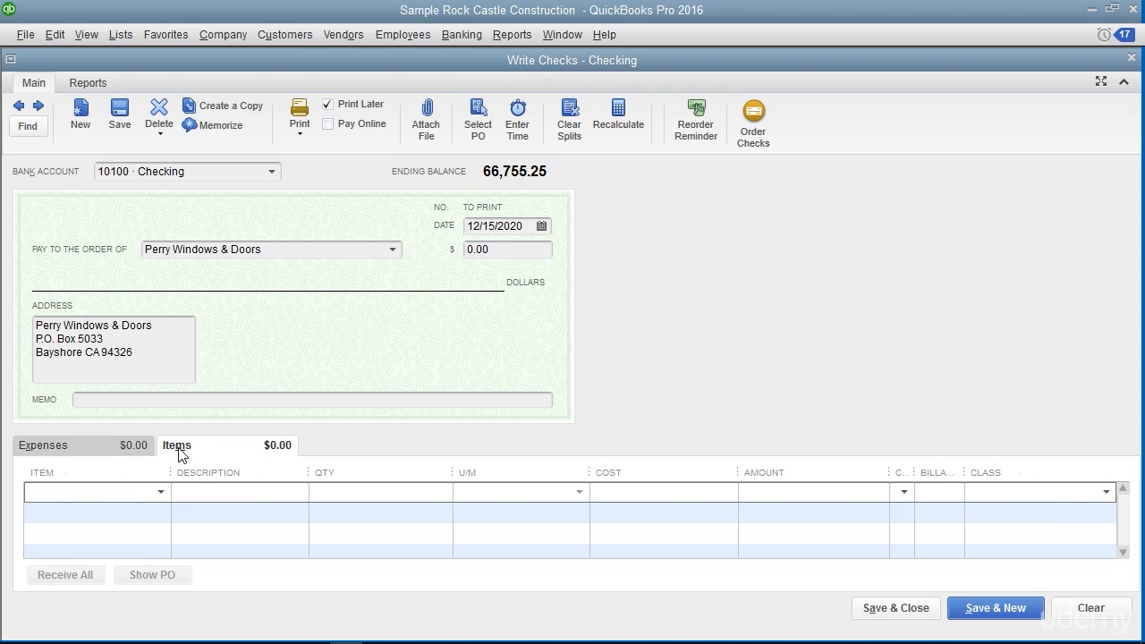
{"action": "left_click", "coordinate": [160, 493]}
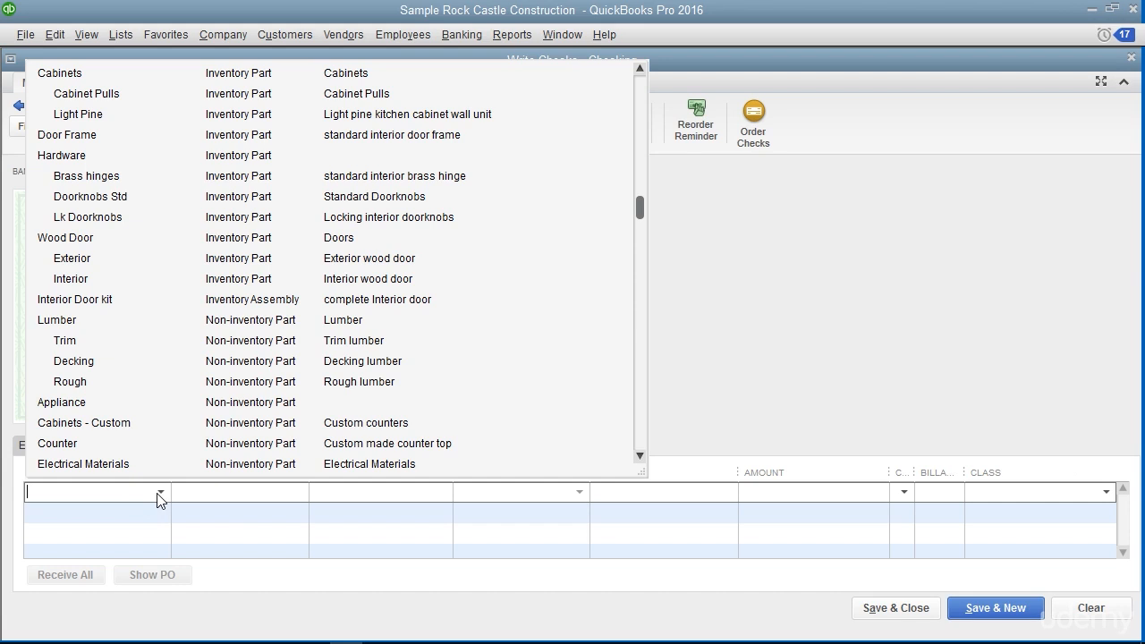
{"action": "left_click", "coordinate": [100, 135]}
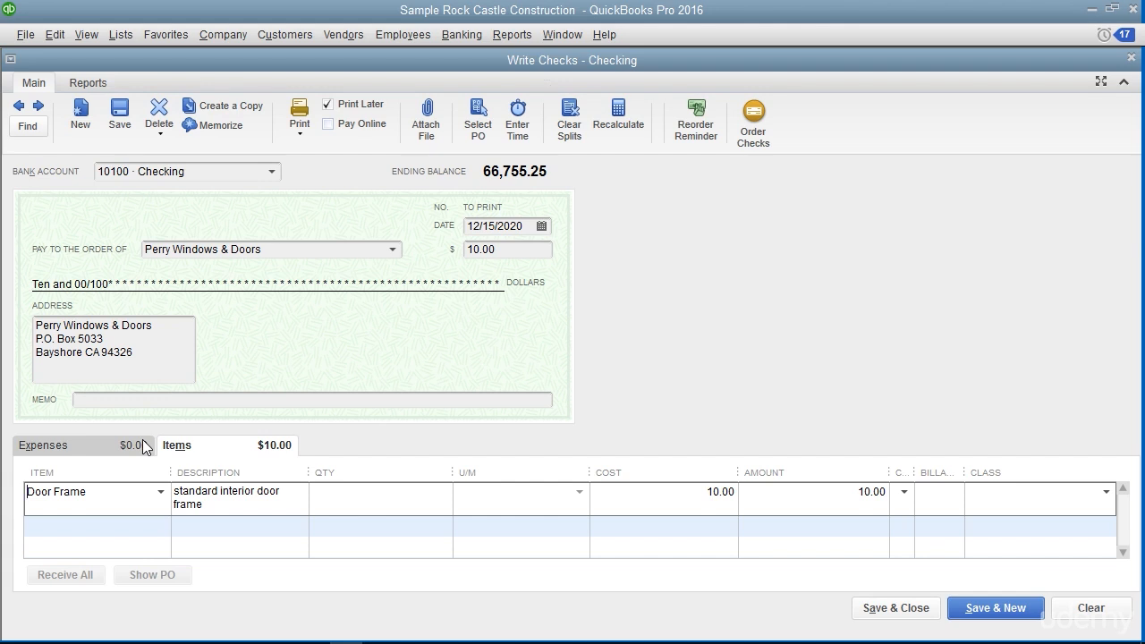
{"action": "left_click", "coordinate": [373, 509]}
{"action": "type", "text": "10"}
{"action": "key", "text": "Tab"}
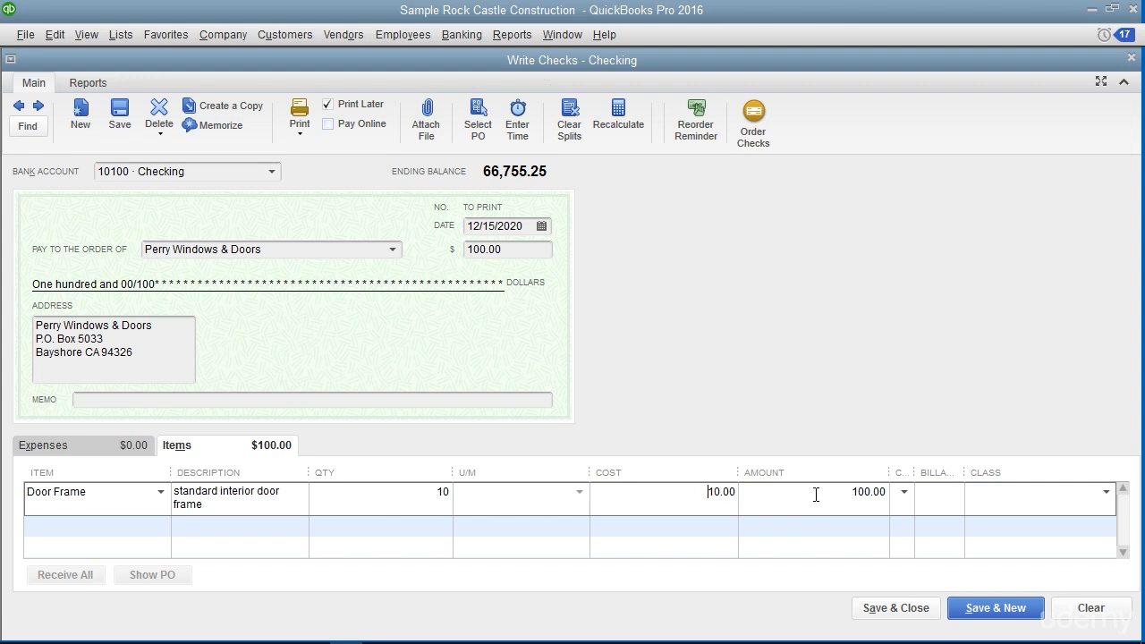
{"action": "left_click", "coordinate": [511, 253]}
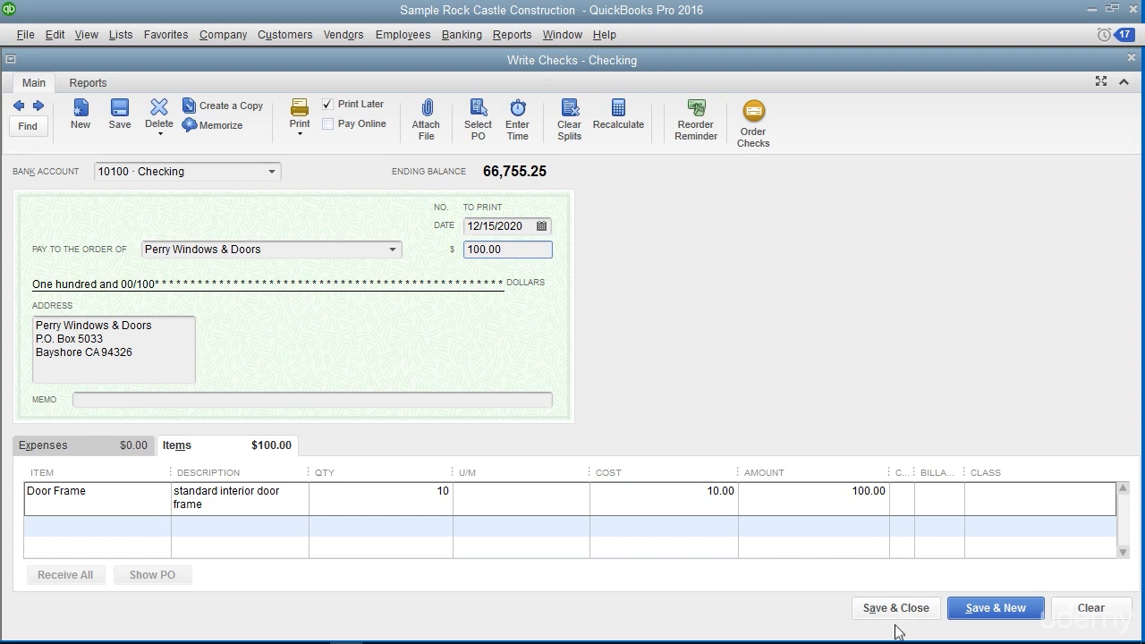
{"action": "left_click", "coordinate": [980, 617]}
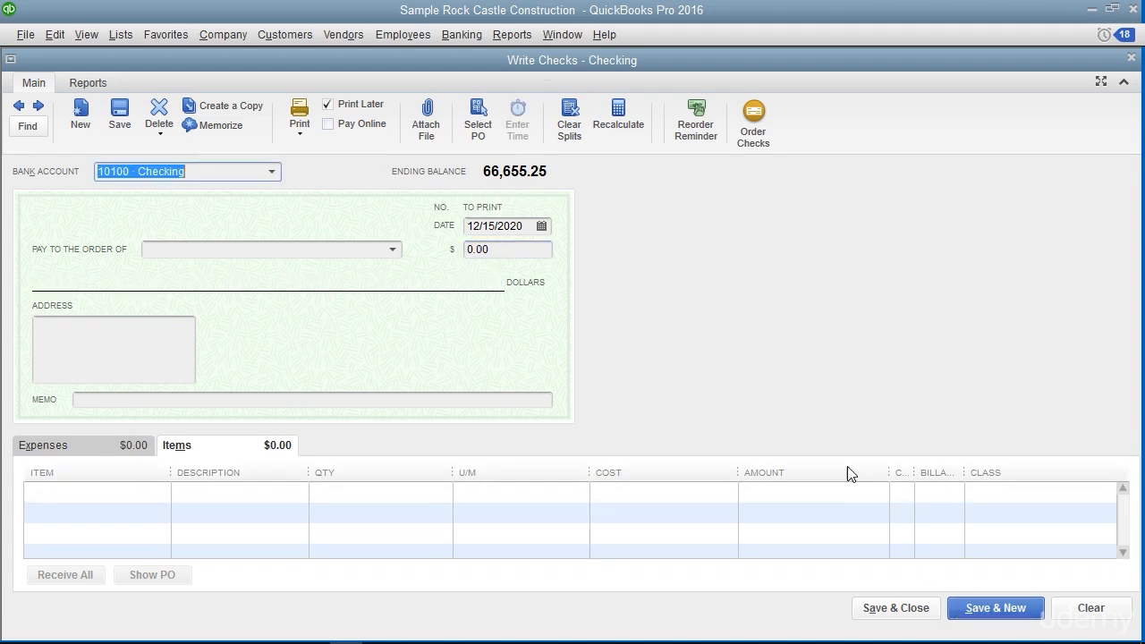
Close the blank check and reopen the check-writing window for the Checking account
{"action": "key", "text": "Escape"}
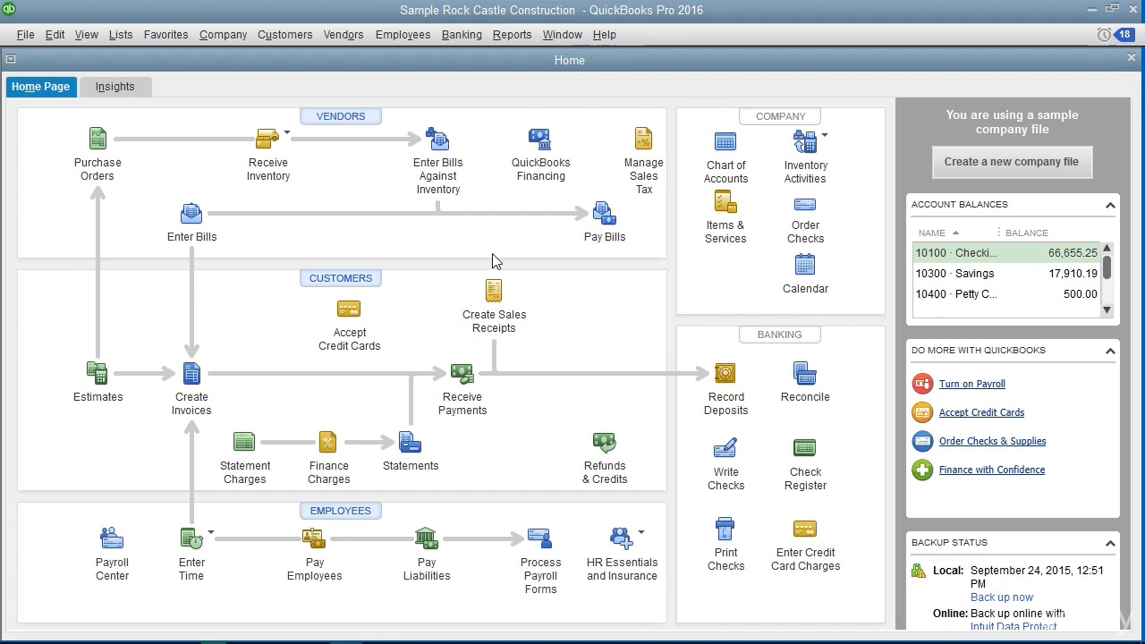
{"action": "left_click", "coordinate": [460, 34]}
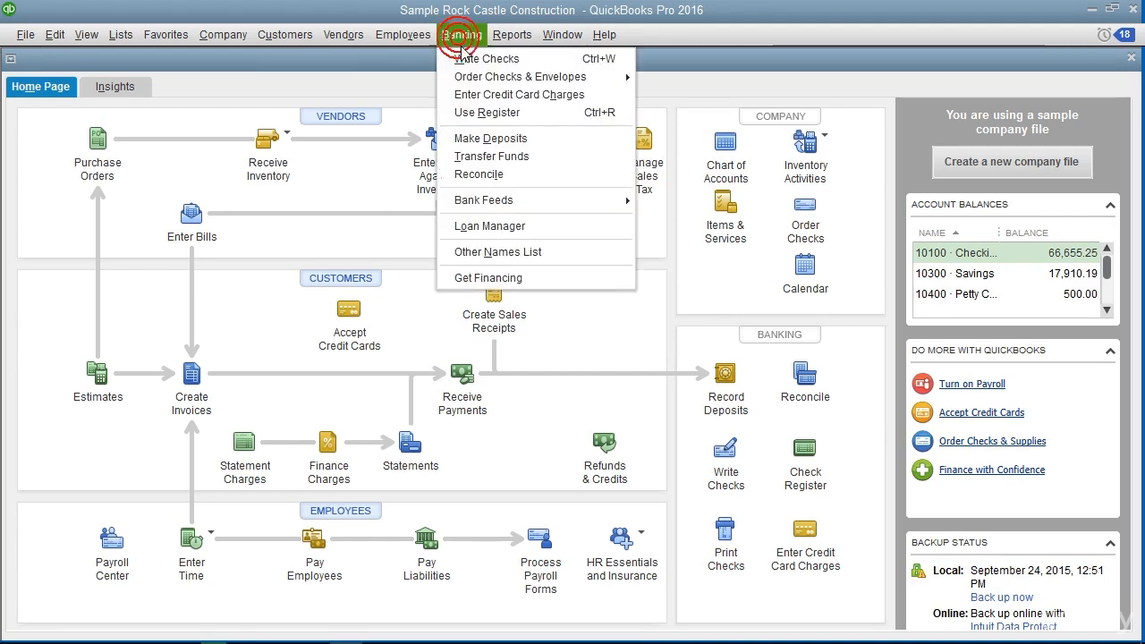
{"action": "left_click", "coordinate": [462, 58]}
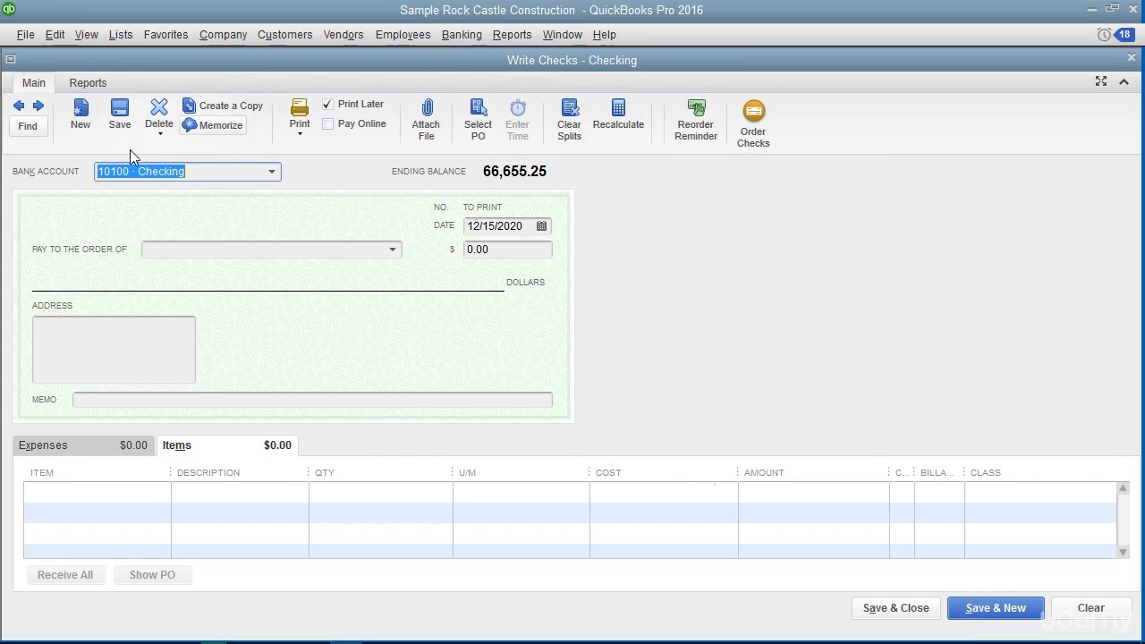
Go back through the saved checks to the 350.00 bill payment made out to C.U. Electric
{"action": "left_click", "coordinate": [18, 106]}
{"action": "left_click", "coordinate": [18, 107]}
{"action": "left_click", "coordinate": [18, 107]}
{"action": "left_click", "coordinate": [18, 107]}
{"action": "left_click", "coordinate": [18, 107]}
{"action": "left_click", "coordinate": [18, 107]}
{"action": "left_click", "coordinate": [18, 106]}
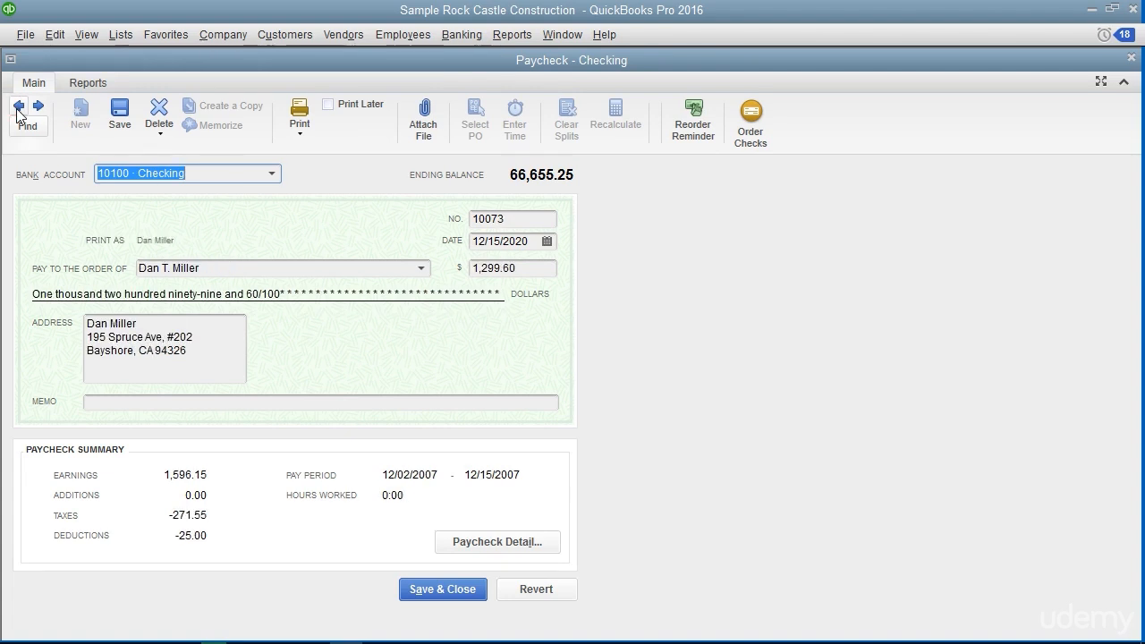
{"action": "left_click", "coordinate": [18, 106]}
{"action": "left_click", "coordinate": [18, 106]}
{"action": "left_click", "coordinate": [18, 107]}
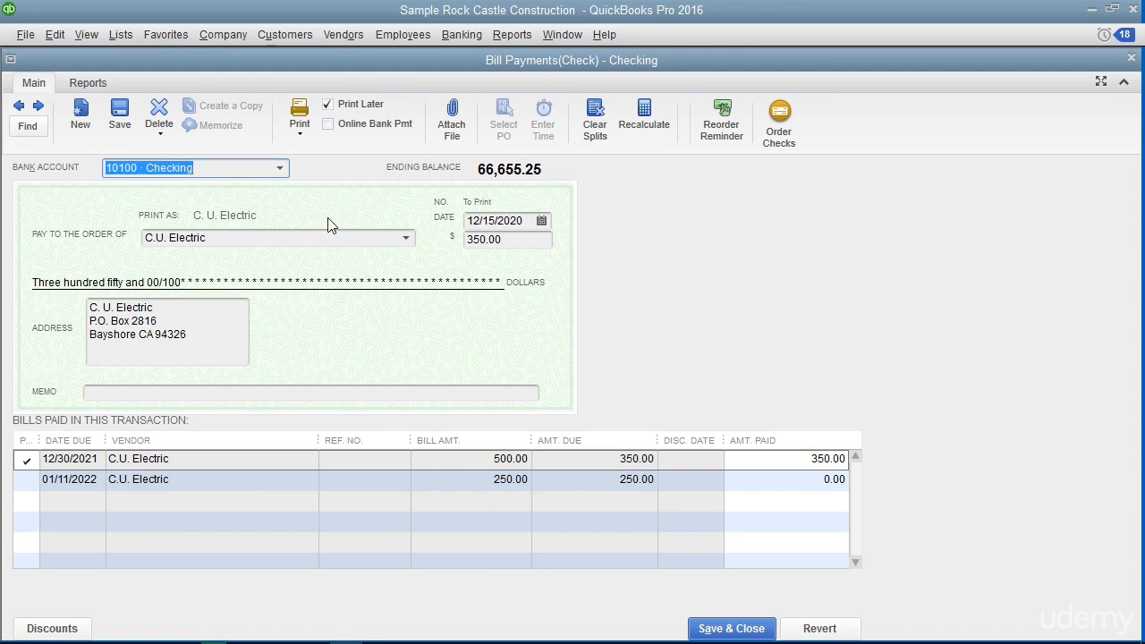
Try to print only the C.U. Electric check with printed check number 512
{"action": "left_click", "coordinate": [305, 138]}
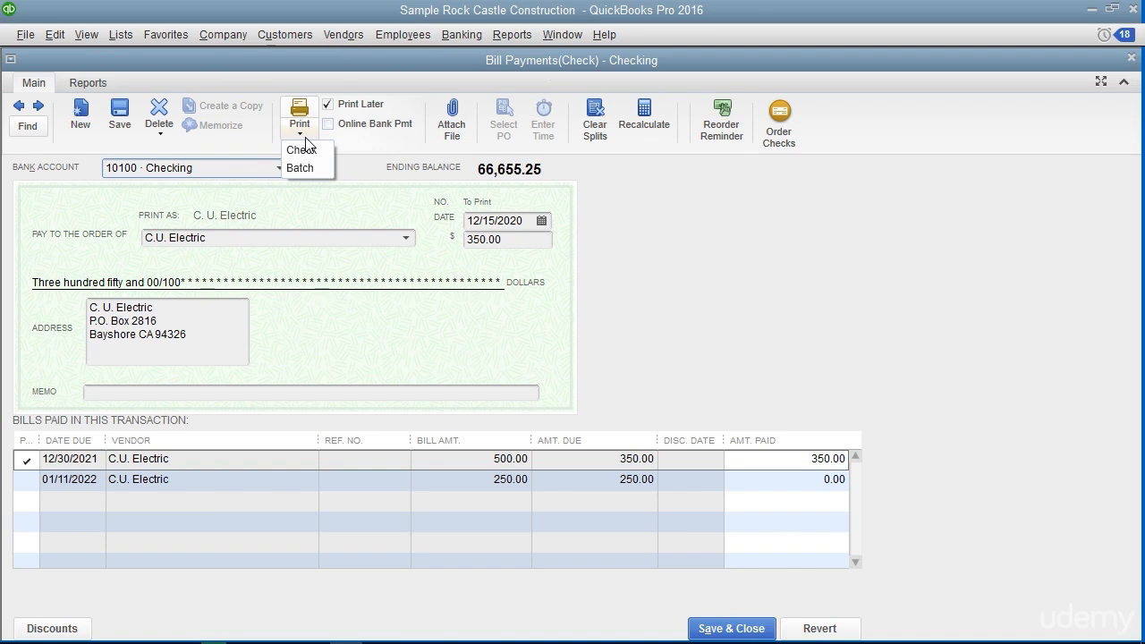
{"action": "left_click", "coordinate": [304, 150]}
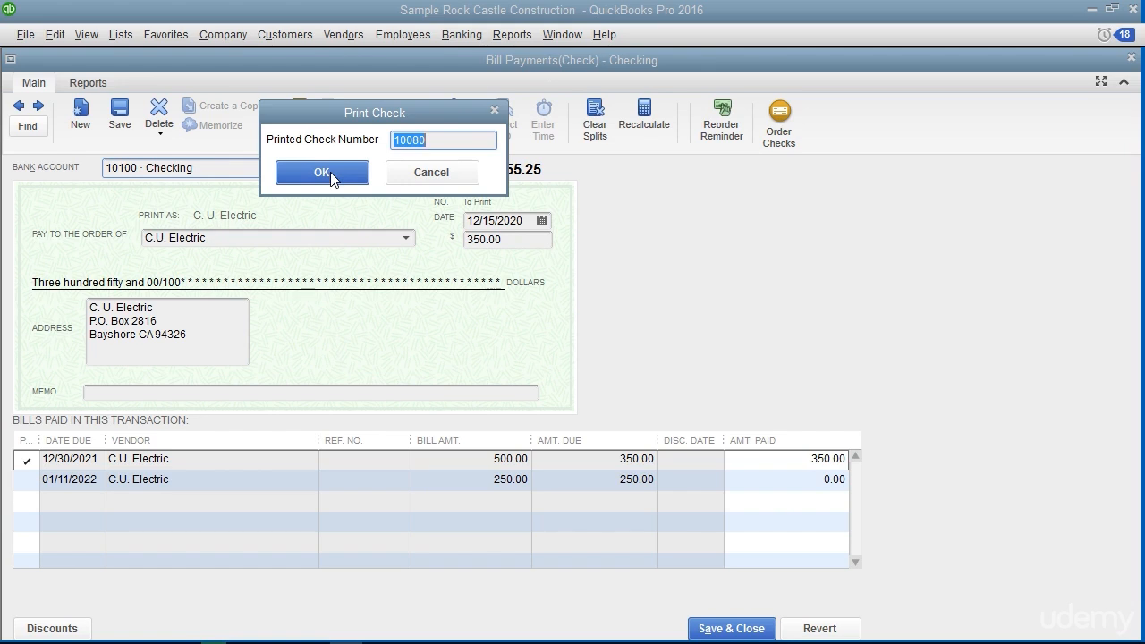
{"action": "type", "text": "512"}
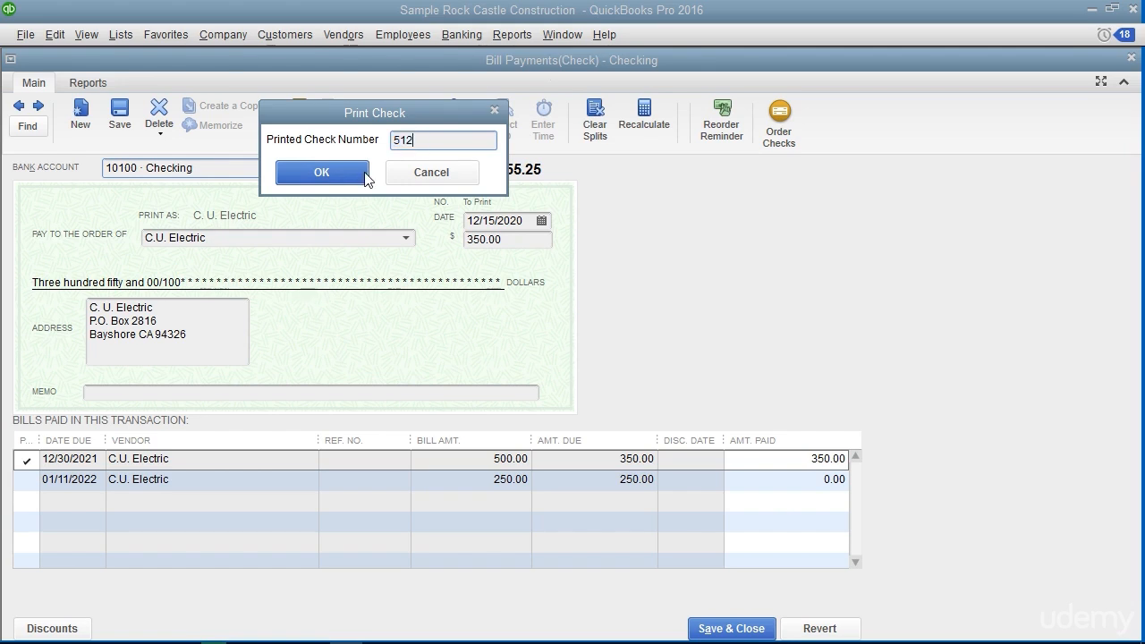
{"action": "left_click", "coordinate": [364, 173]}
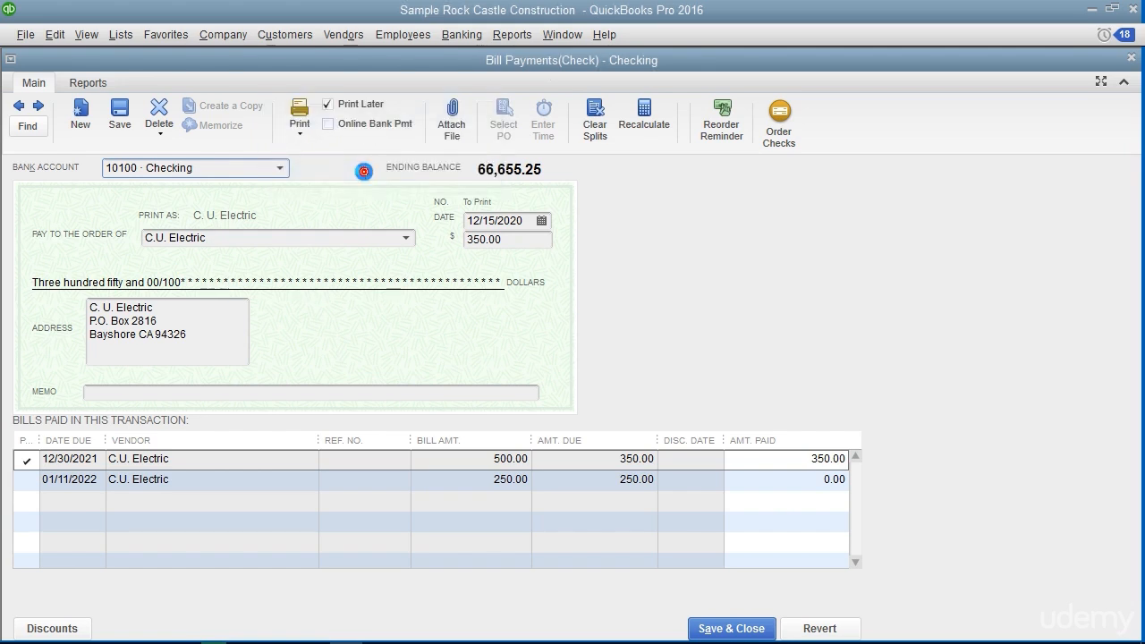
{"action": "left_click", "coordinate": [739, 247]}
Start a batch print with all listed checks selected and 10100 Checking as the bank account
{"action": "left_click", "coordinate": [302, 134]}
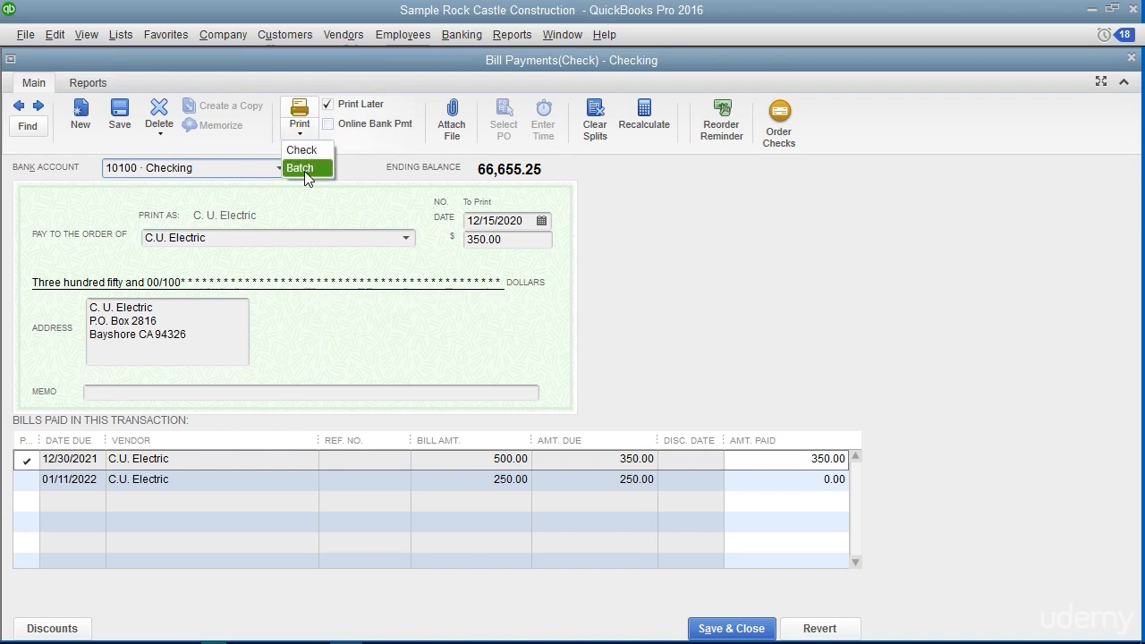
{"action": "left_click", "coordinate": [305, 168]}
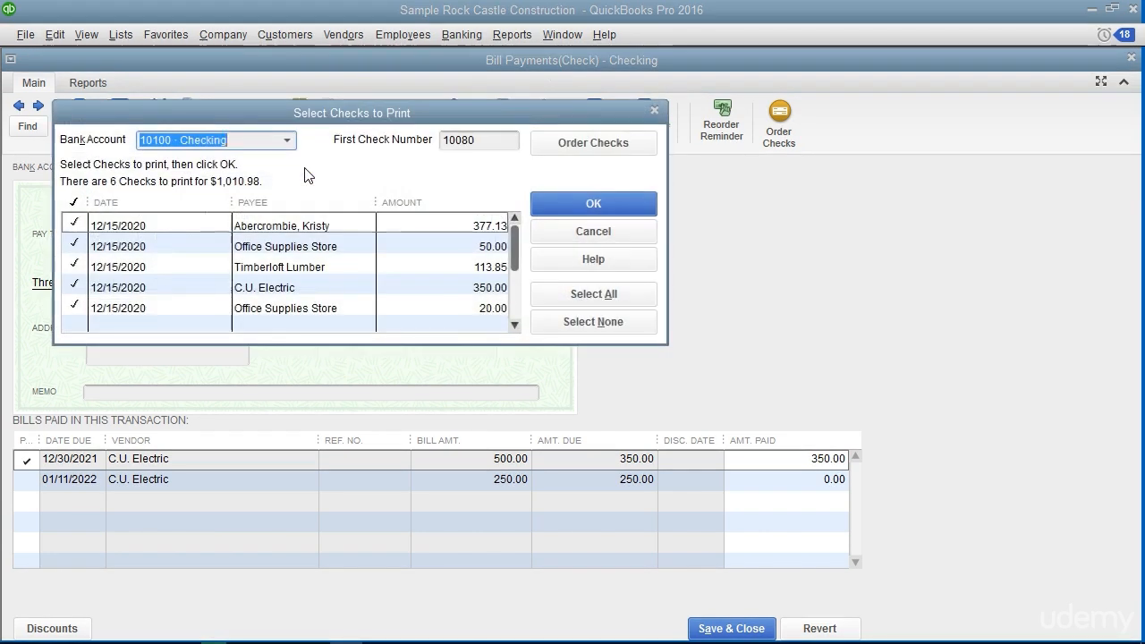
{"action": "left_click", "coordinate": [254, 219]}
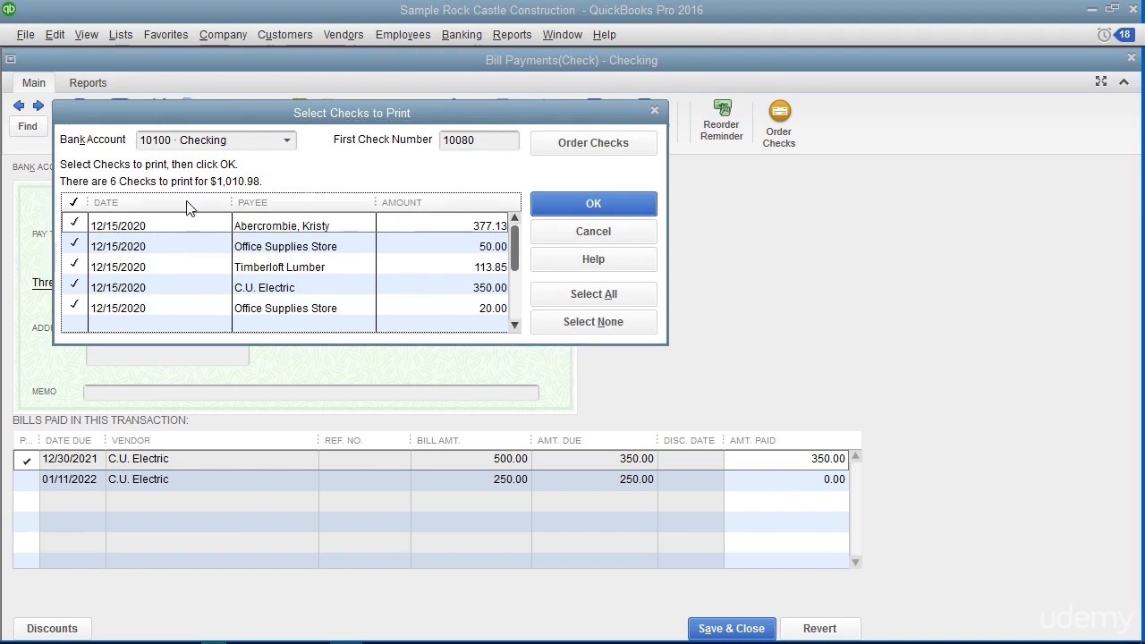
{"action": "left_click", "coordinate": [80, 223]}
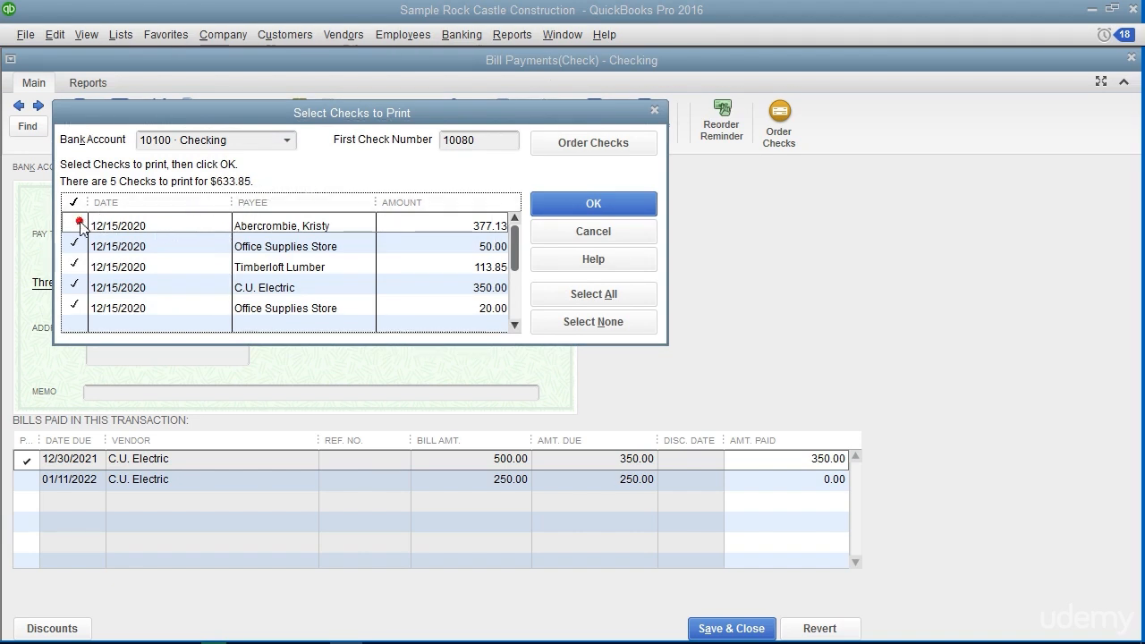
{"action": "left_click", "coordinate": [79, 224]}
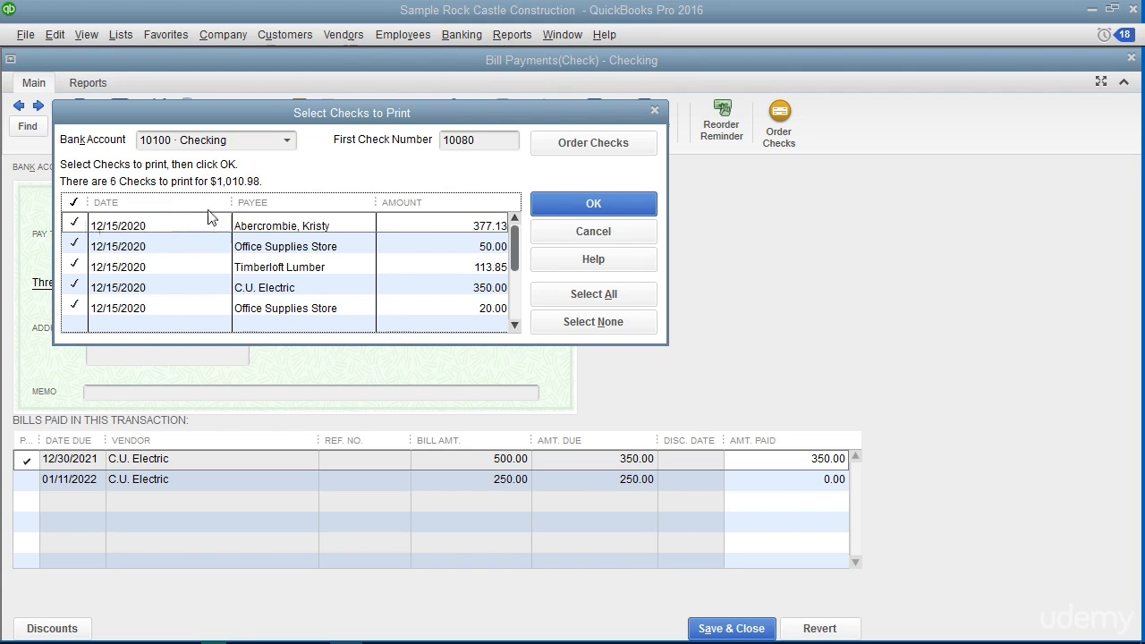
{"action": "left_click", "coordinate": [287, 141]}
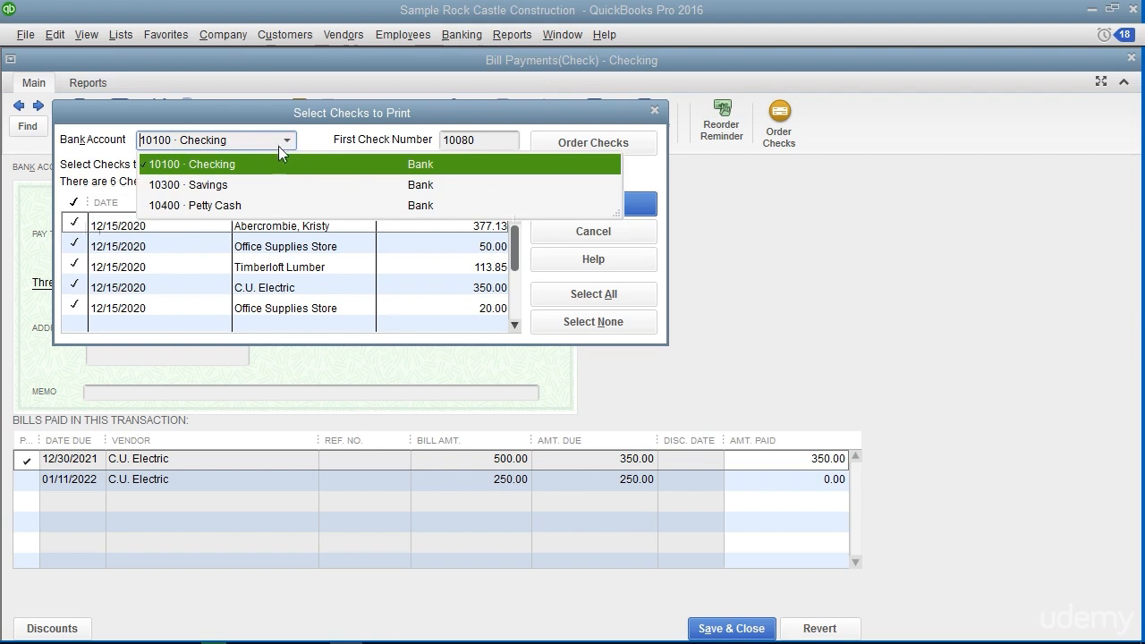
{"action": "left_click", "coordinate": [261, 166]}
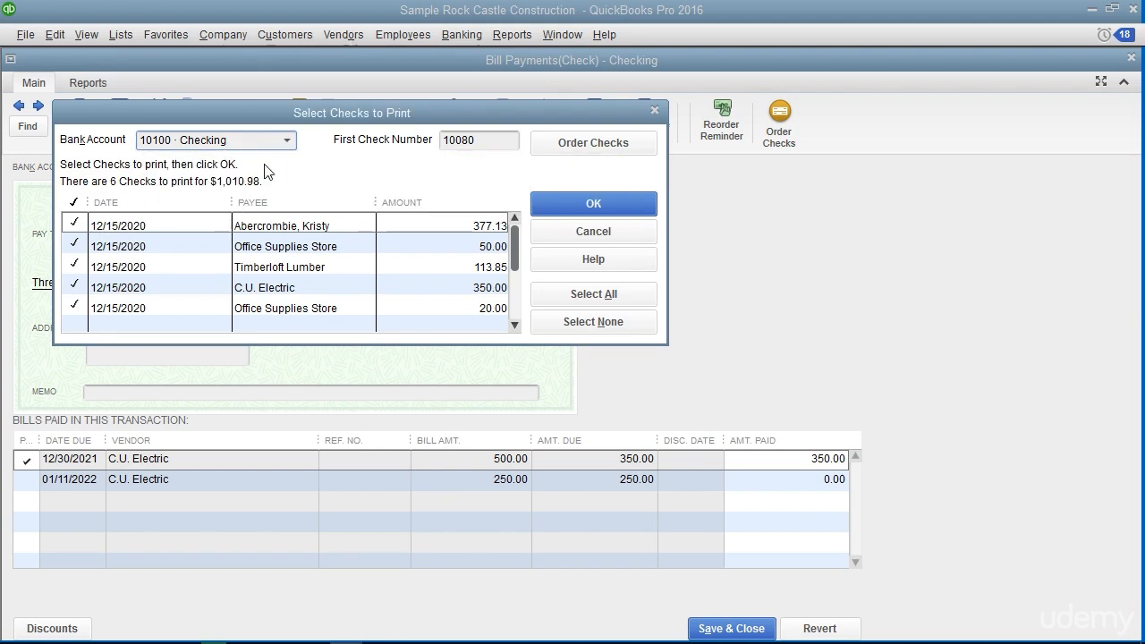
Set the batch's first check number to 512 and continue to the print settings
{"action": "left_click", "coordinate": [496, 139]}
{"action": "double_click", "coordinate": [496, 140]}
{"action": "type", "text": "512"}
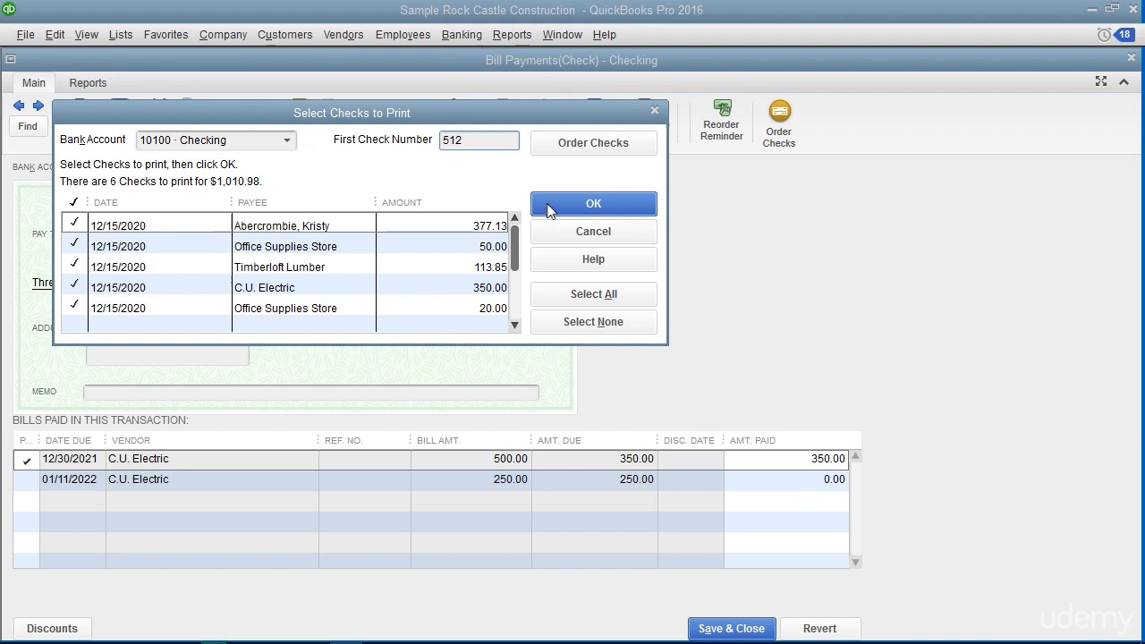
{"action": "left_click", "coordinate": [547, 203]}
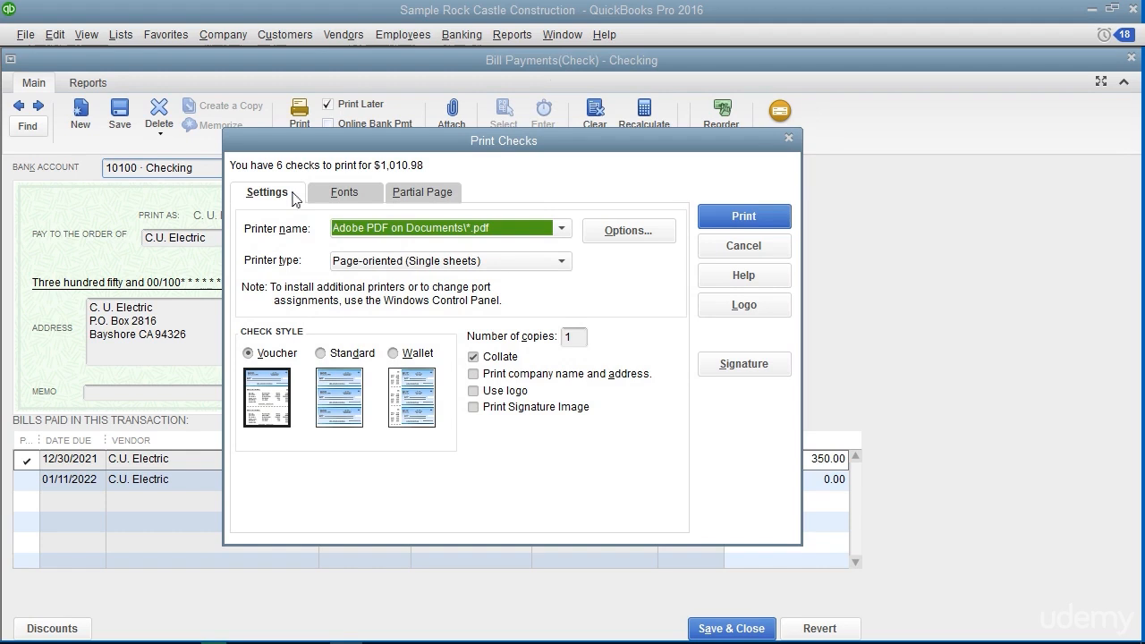
Set the checks to print on the Lexmark E238 (MS) with the Page-oriented (Single sheets) type and the Voucher style
{"action": "left_click", "coordinate": [345, 195]}
{"action": "left_click", "coordinate": [416, 193]}
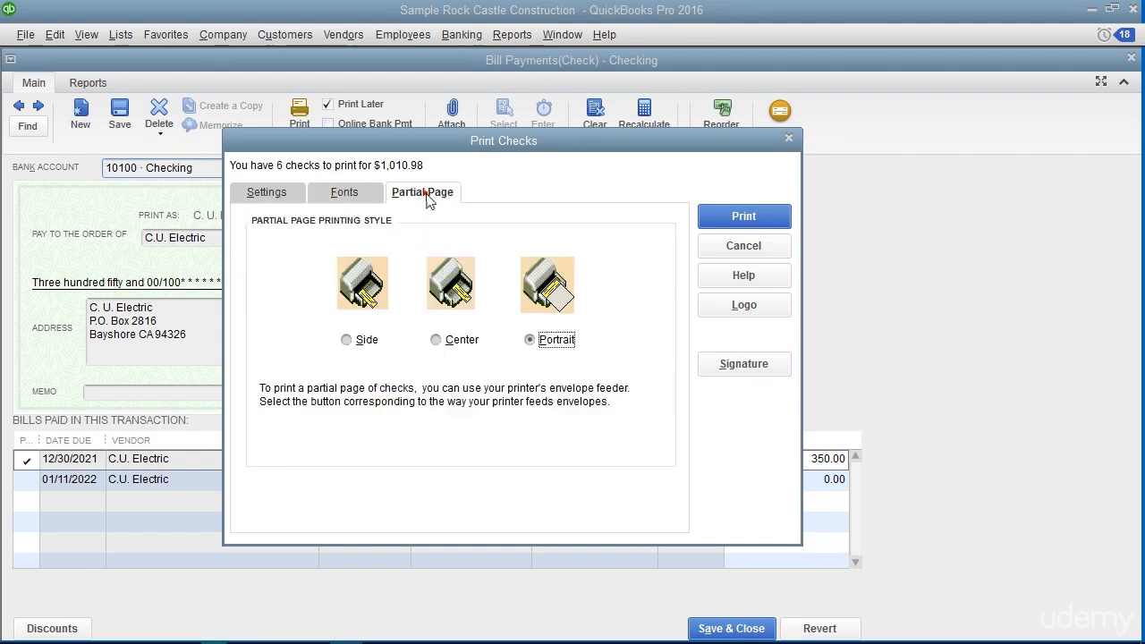
{"action": "left_click", "coordinate": [284, 195]}
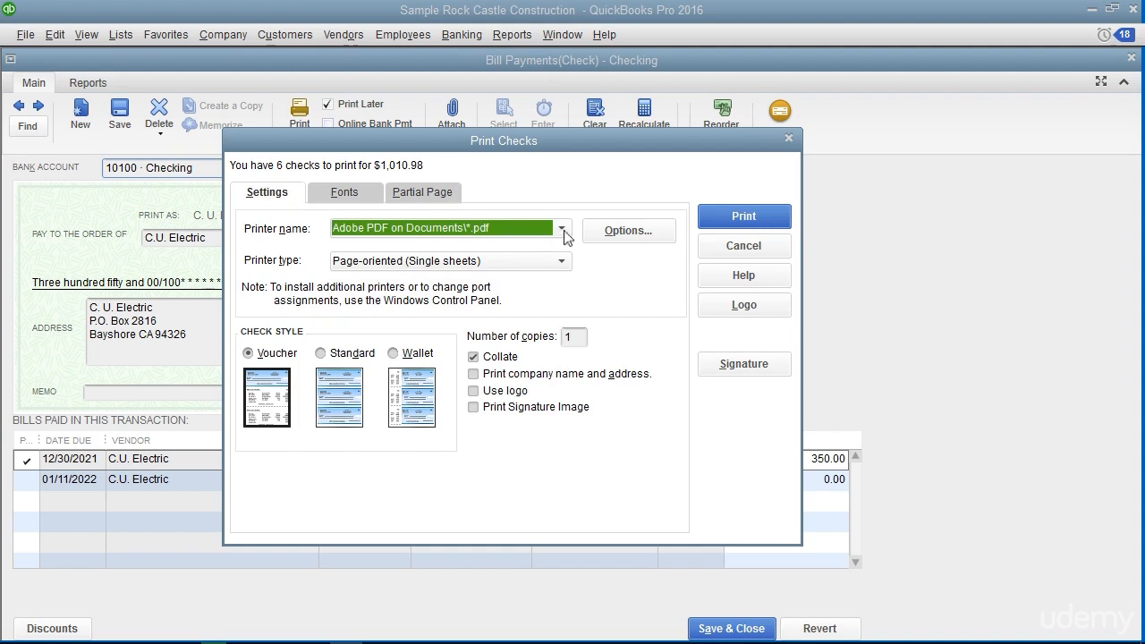
{"action": "left_click", "coordinate": [564, 230]}
{"action": "left_click", "coordinate": [488, 442]}
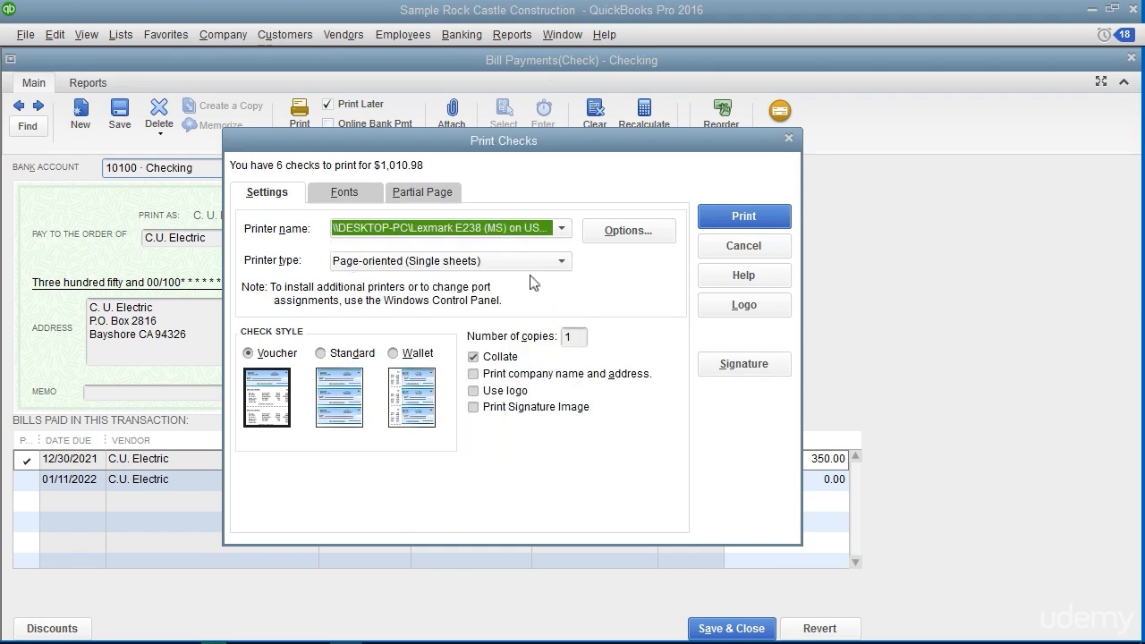
{"action": "left_click", "coordinate": [561, 260]}
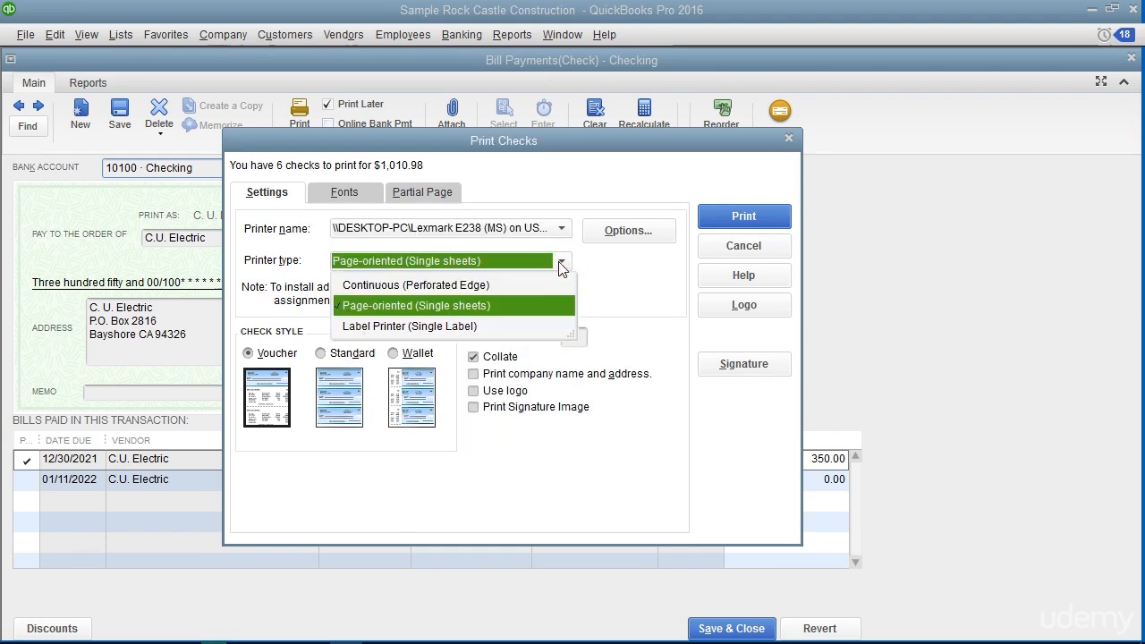
{"action": "left_click", "coordinate": [528, 306]}
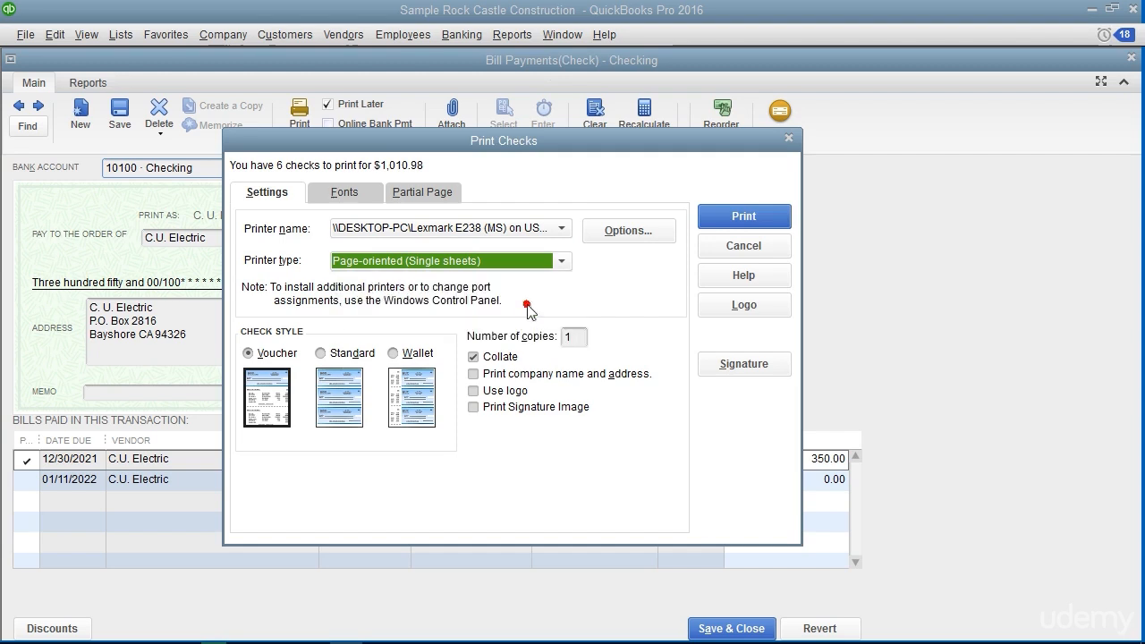
{"action": "left_click", "coordinate": [272, 356]}
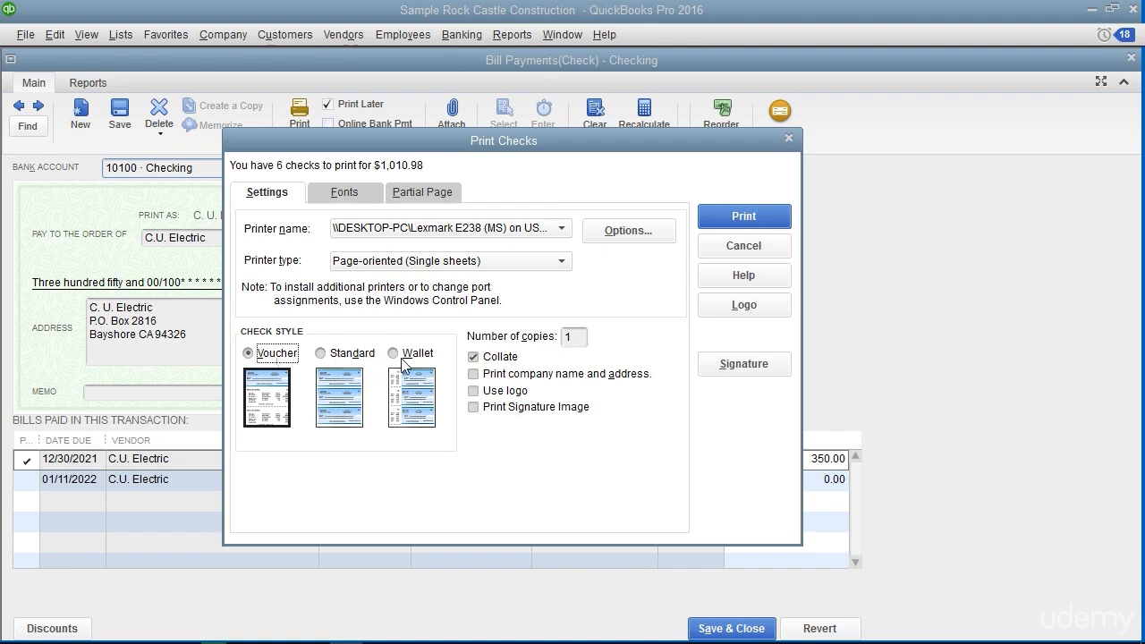
Enable the logo on the printed checks and open the file browser for choosing the logo image
{"action": "left_click", "coordinate": [579, 338]}
{"action": "left_click", "coordinate": [474, 392]}
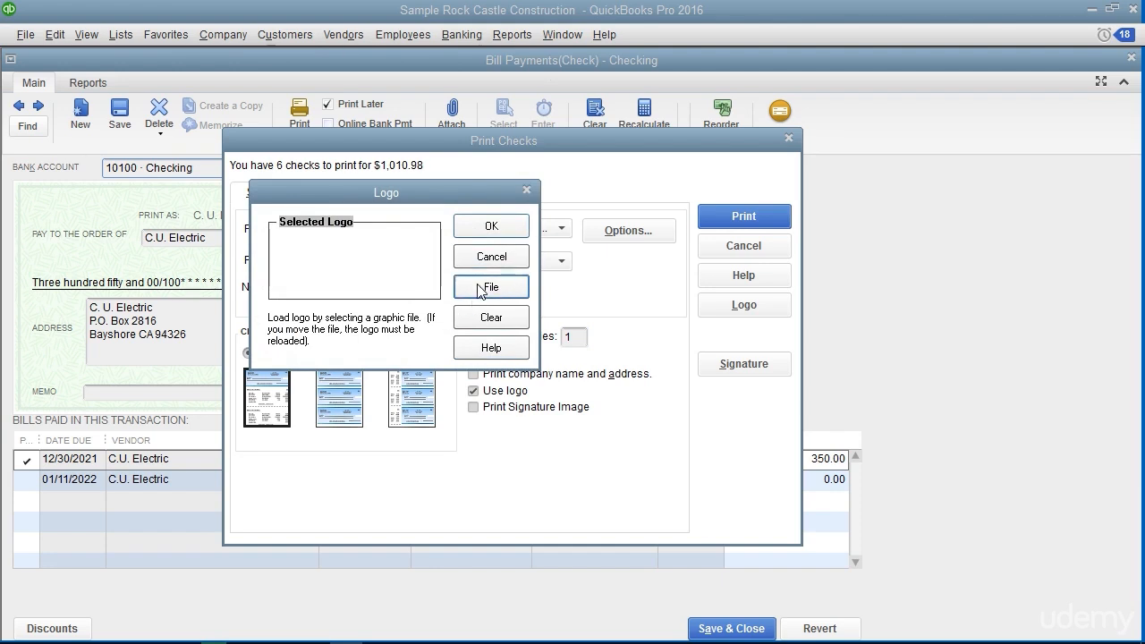
{"action": "left_click", "coordinate": [481, 289]}
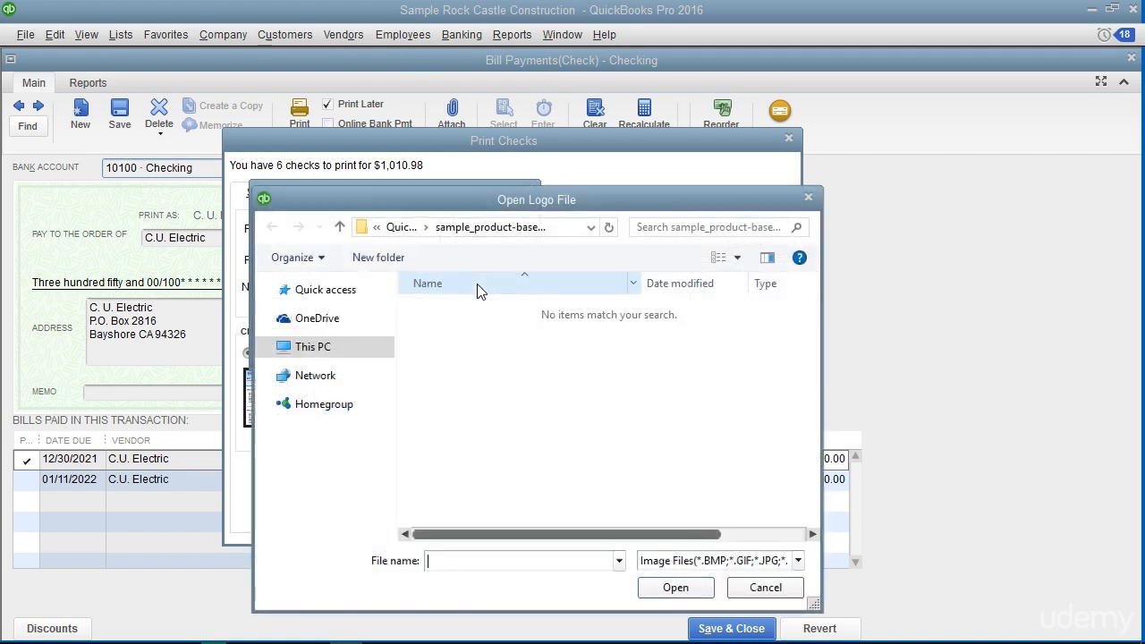
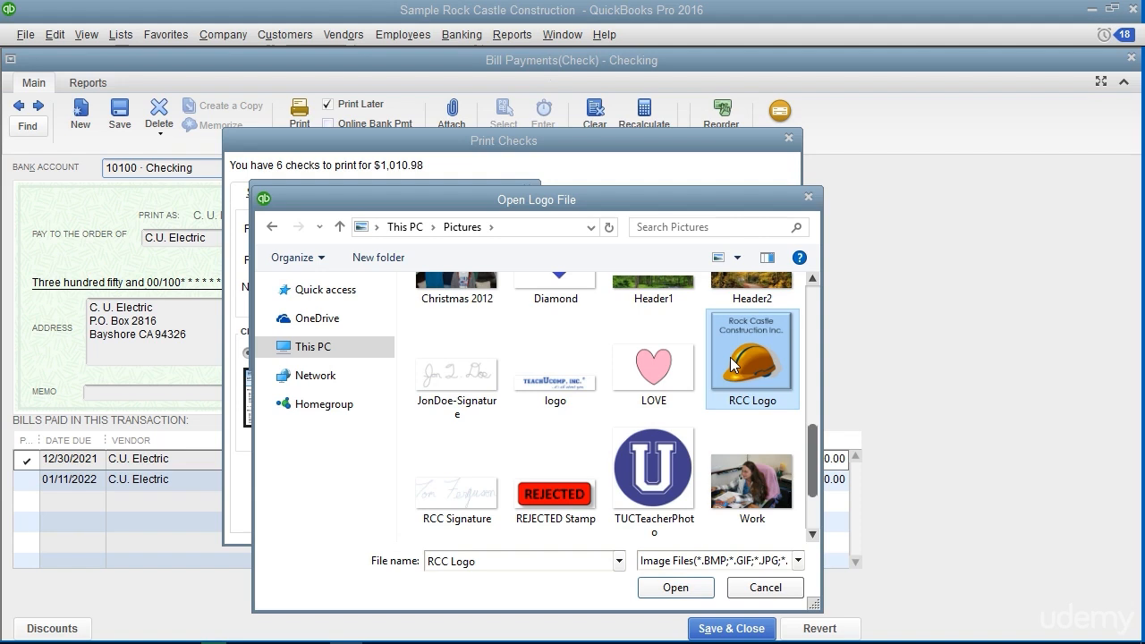
Load the RCC Logo image as the check logo, accepting its copy into the company's images folder
{"action": "left_click", "coordinate": [709, 594]}
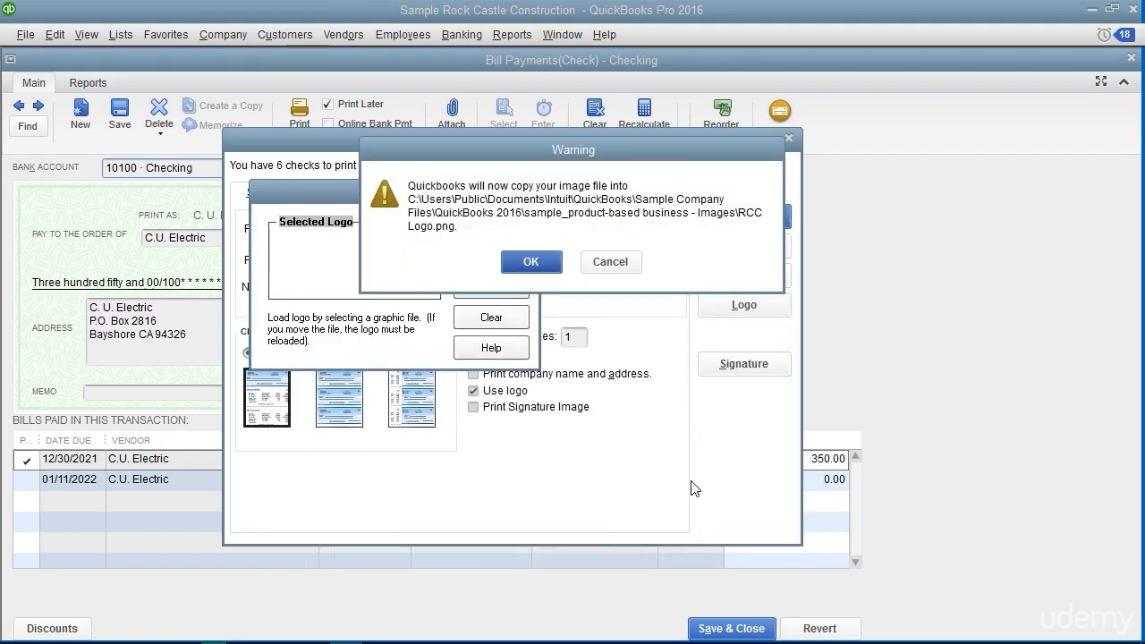
{"action": "left_click", "coordinate": [508, 262]}
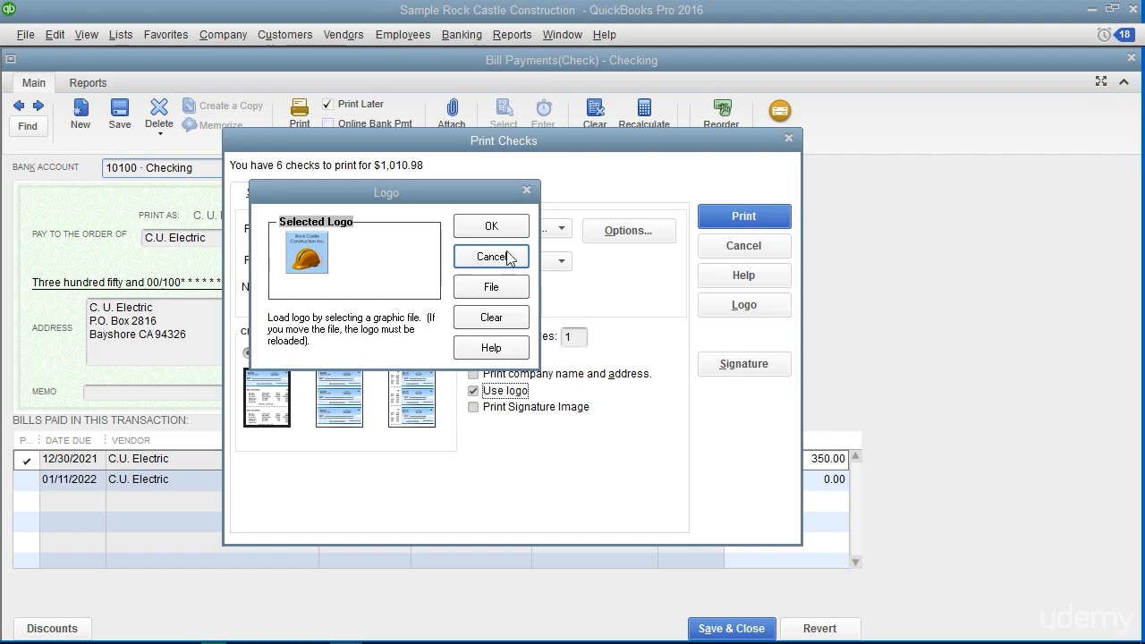
{"action": "left_click", "coordinate": [494, 228]}
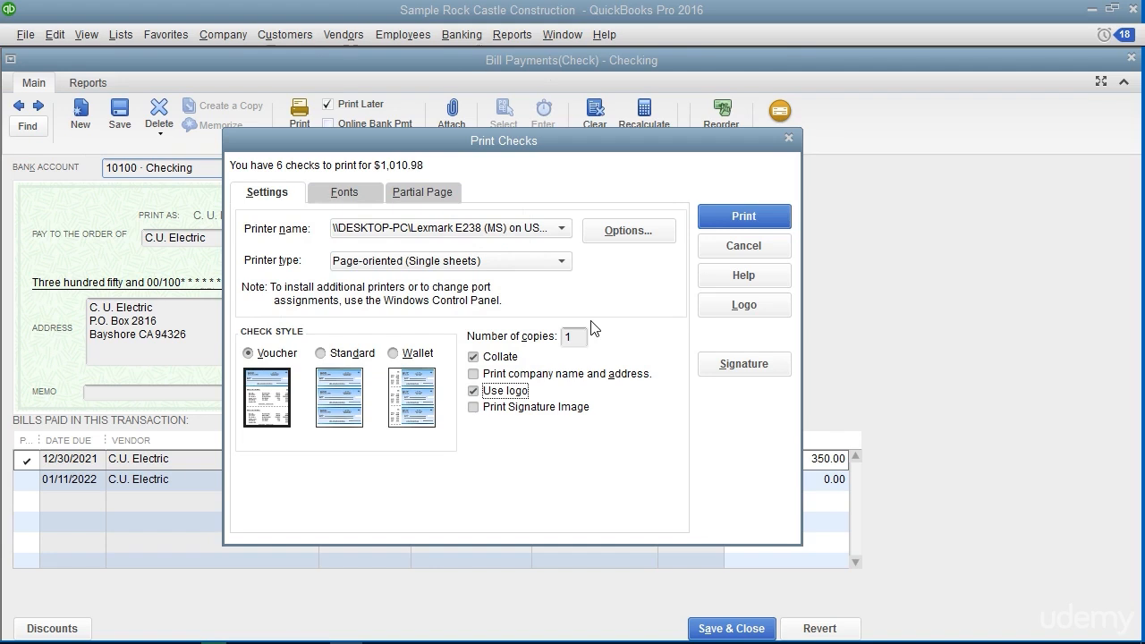
{"action": "left_click", "coordinate": [533, 409]}
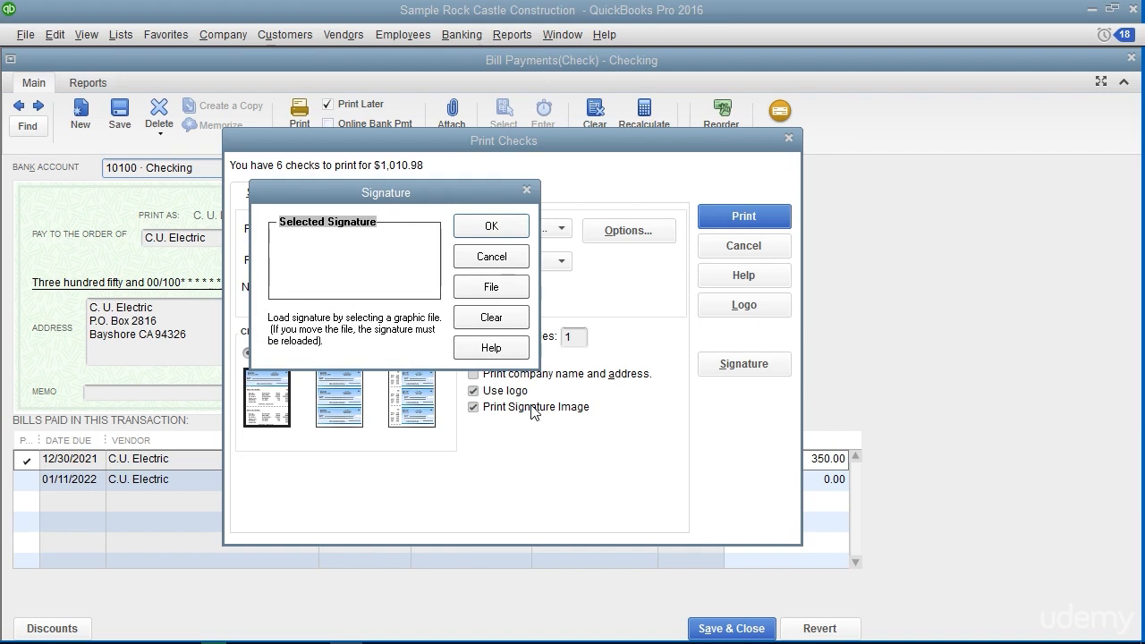
{"action": "left_click", "coordinate": [487, 288]}
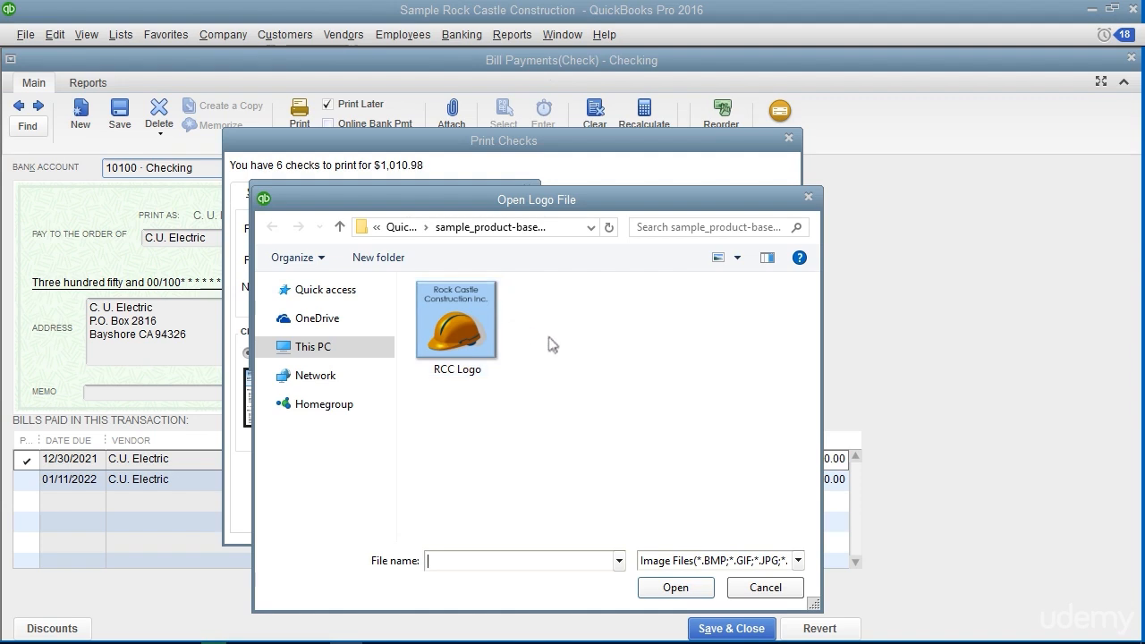
{"action": "left_click", "coordinate": [765, 588]}
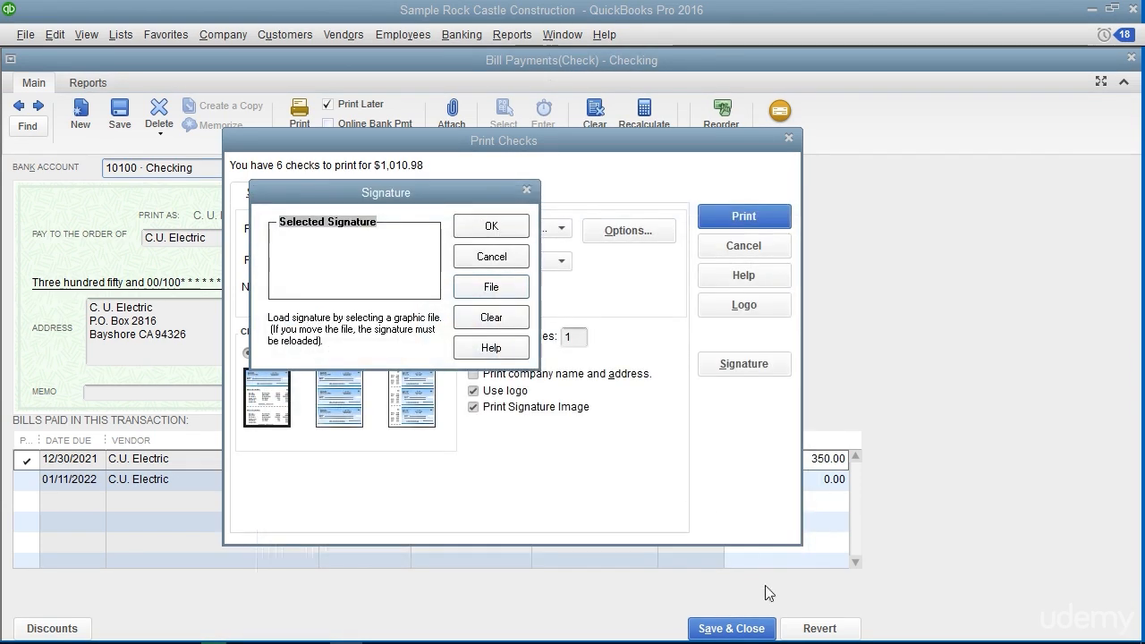
{"action": "left_click", "coordinate": [491, 256]}
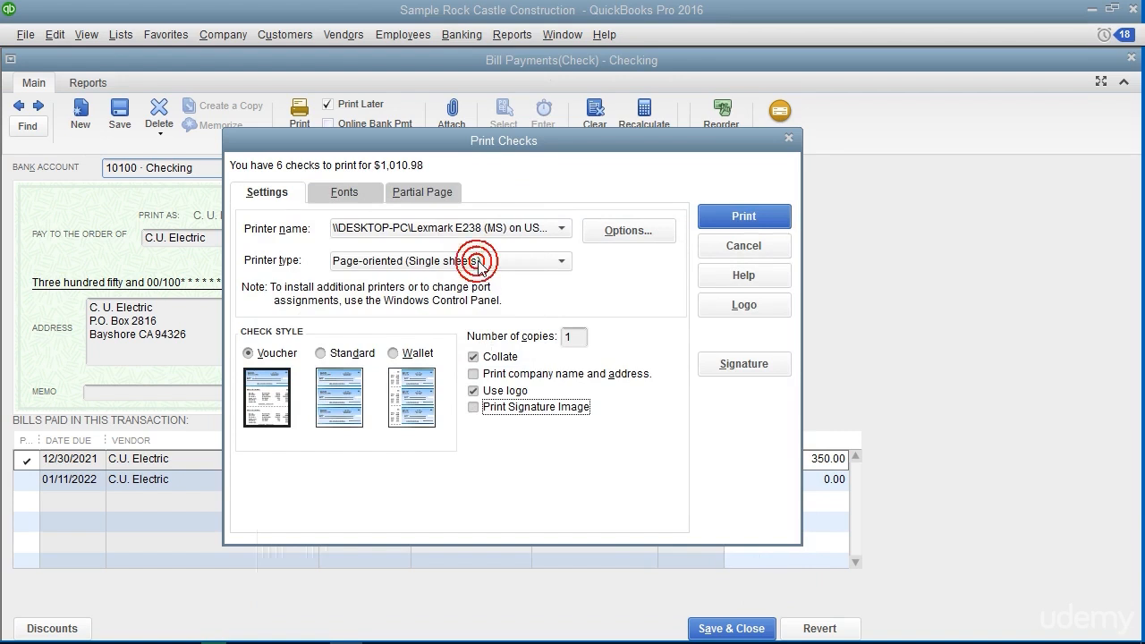
Review the check's address font, main font and partial-page settings without changing them
{"action": "left_click", "coordinate": [363, 196]}
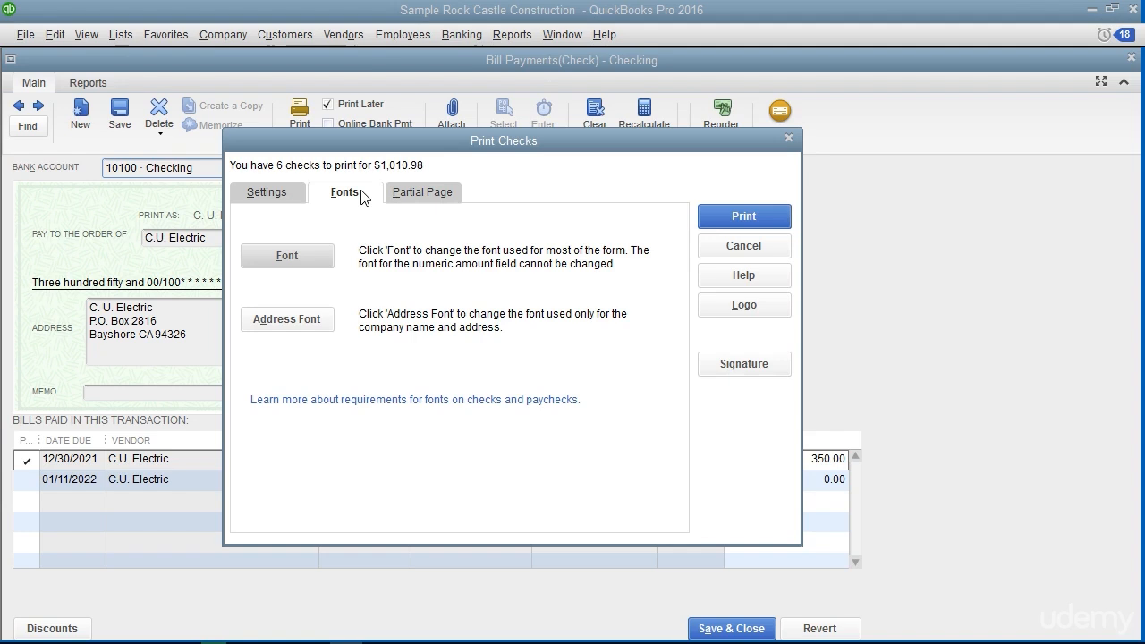
{"action": "left_click", "coordinate": [307, 317]}
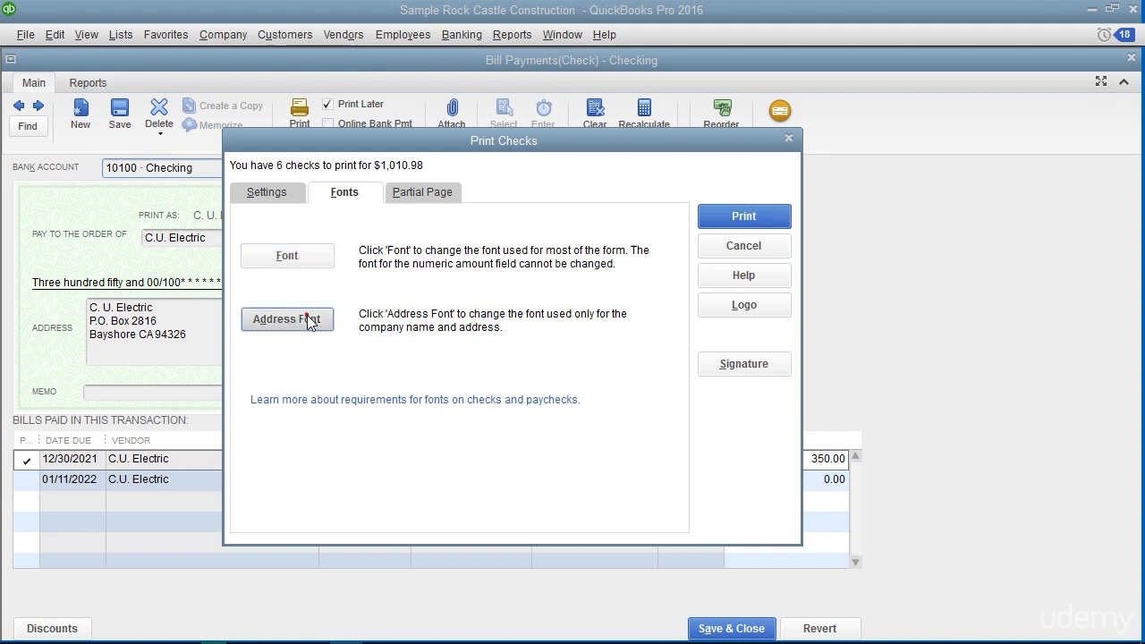
{"action": "left_click", "coordinate": [307, 317]}
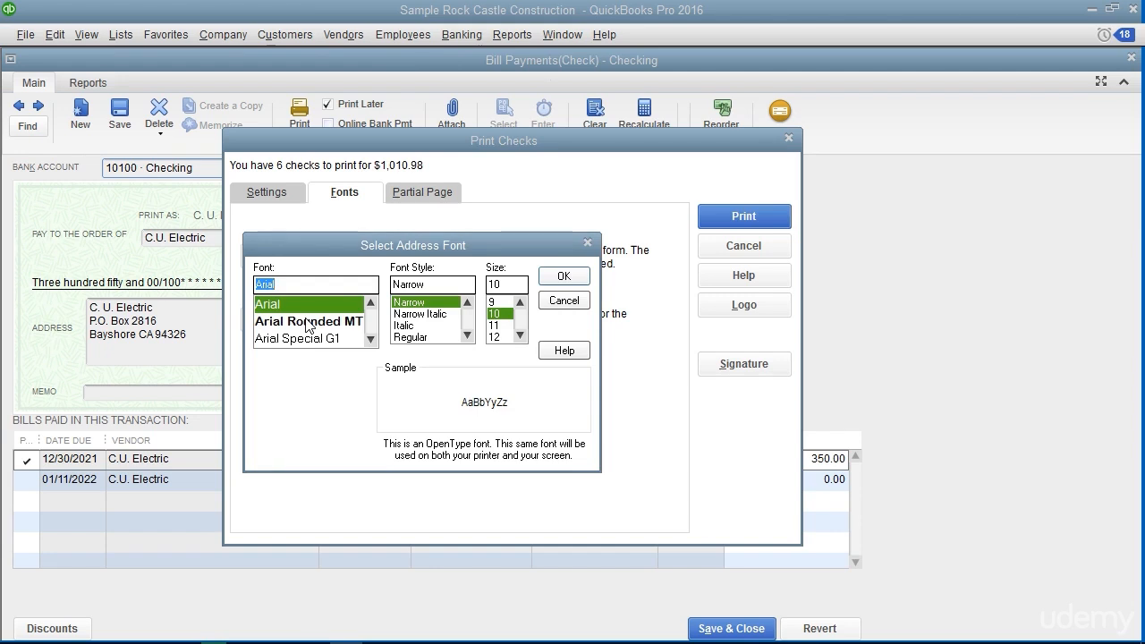
{"action": "left_click", "coordinate": [563, 301]}
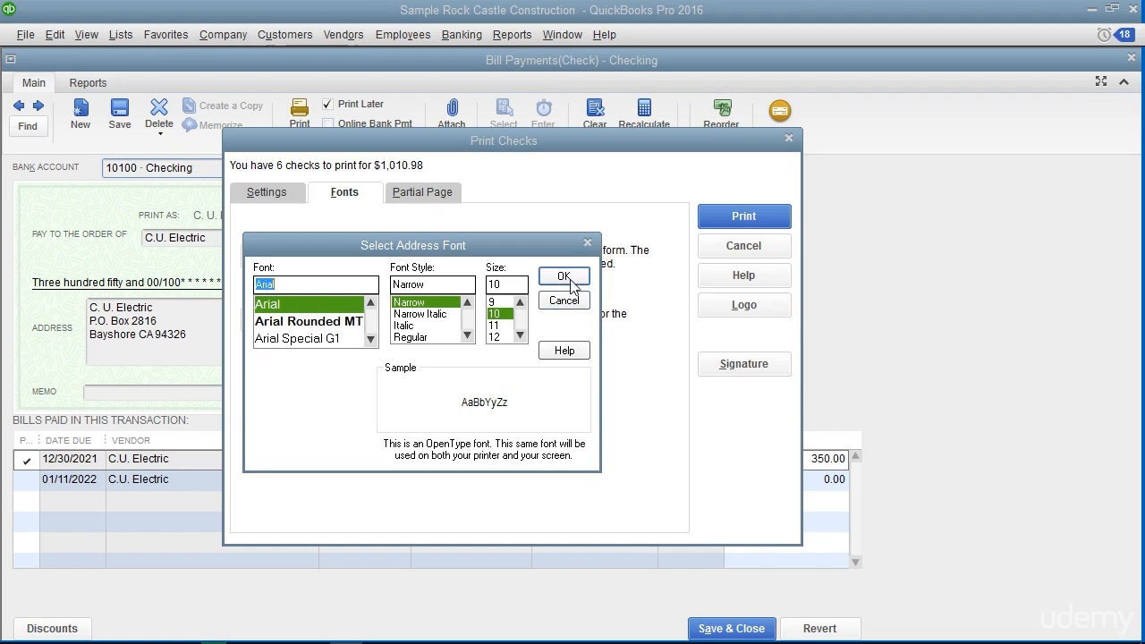
{"action": "left_click", "coordinate": [564, 302]}
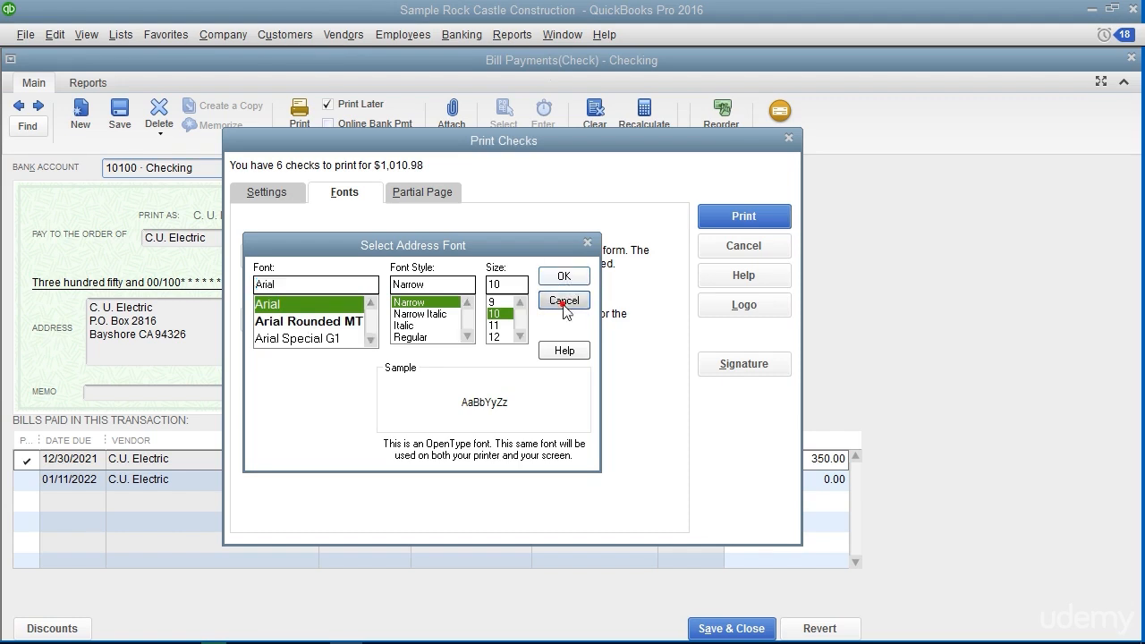
{"action": "left_click", "coordinate": [293, 262]}
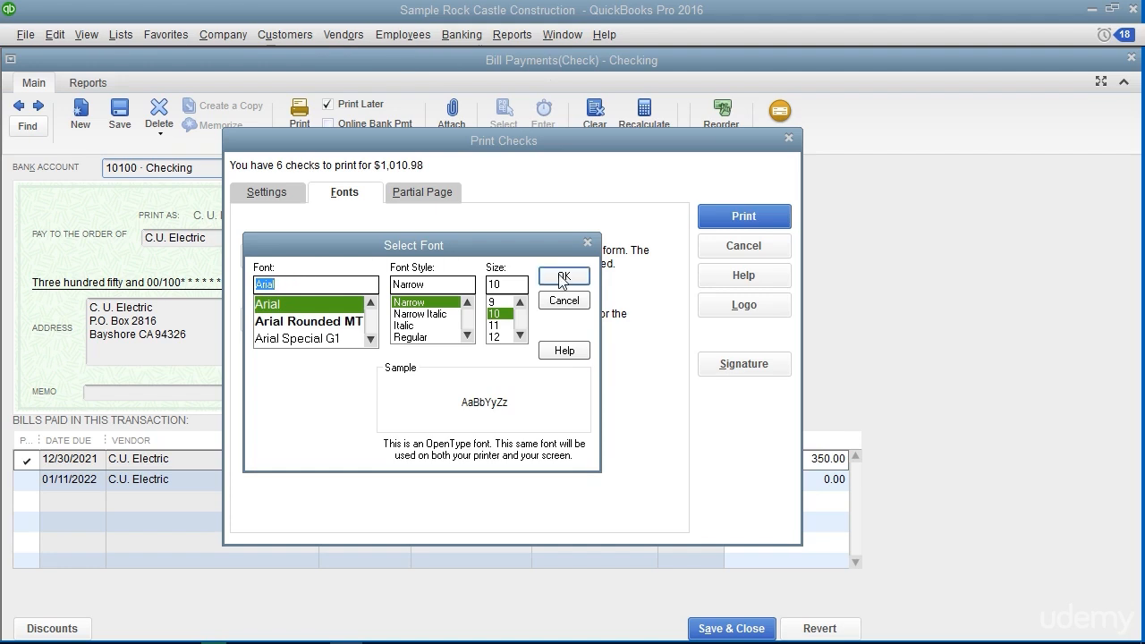
{"action": "left_click", "coordinate": [560, 302]}
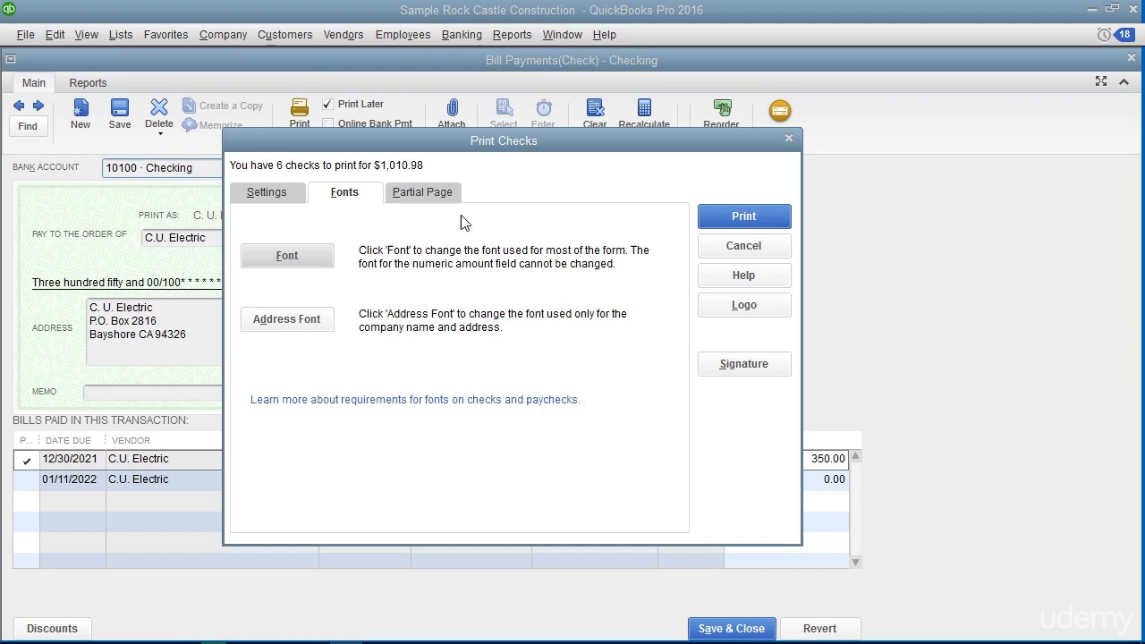
{"action": "left_click", "coordinate": [436, 196]}
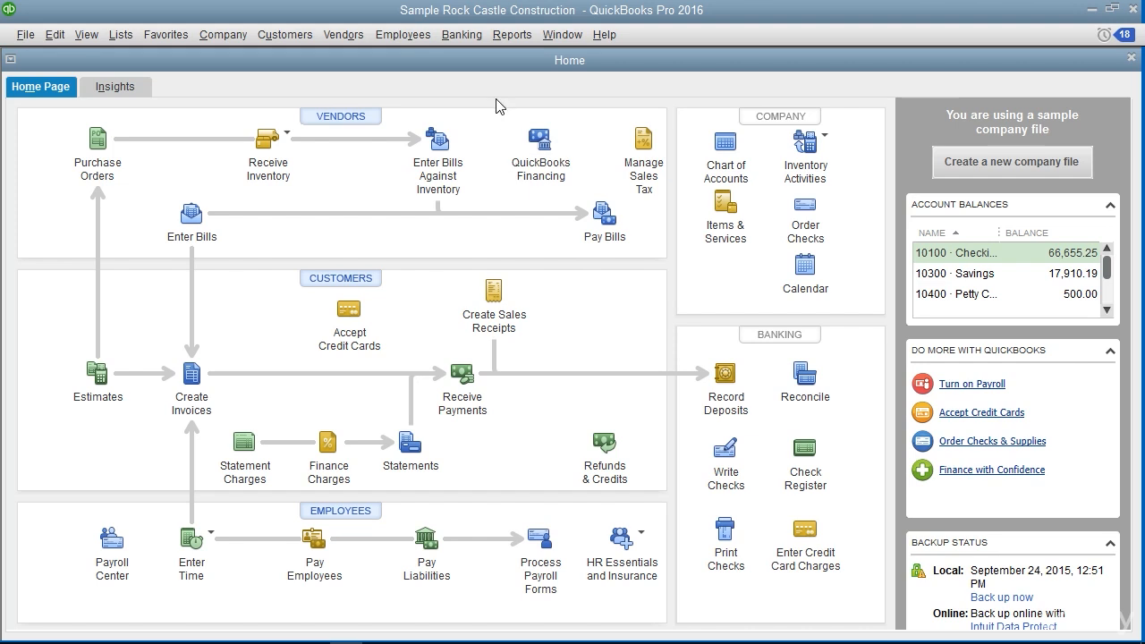
Start a funds transfer dated 12/15/2020 from 10100 Checking to 10300 Savings
{"action": "left_click", "coordinate": [465, 34]}
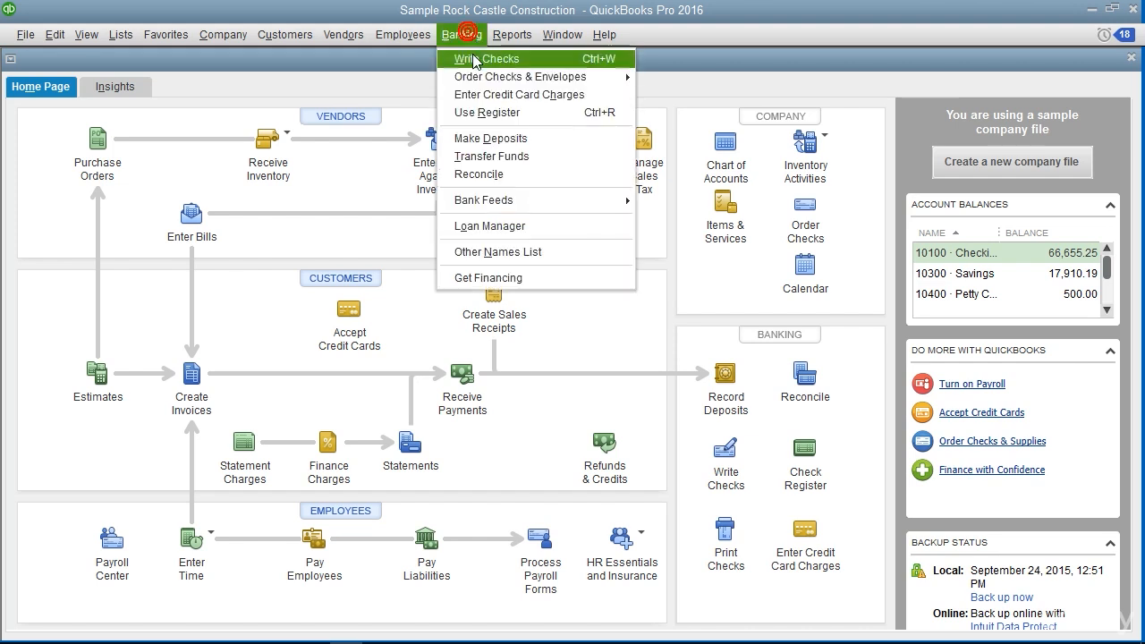
{"action": "left_click", "coordinate": [507, 157]}
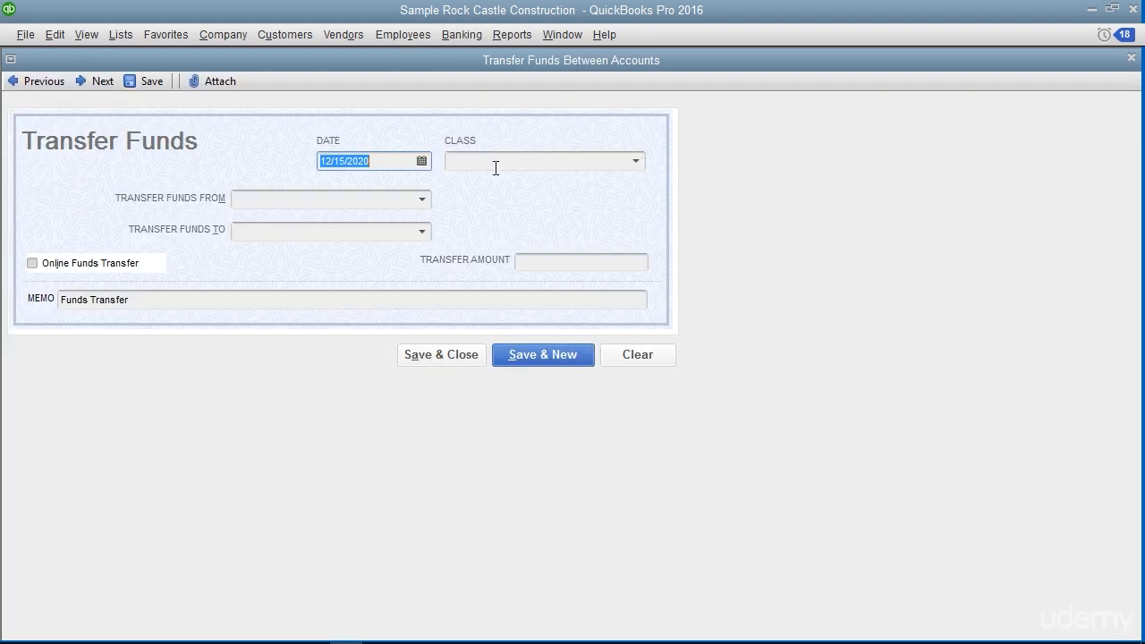
{"action": "left_click", "coordinate": [367, 161]}
{"action": "left_click", "coordinate": [421, 198]}
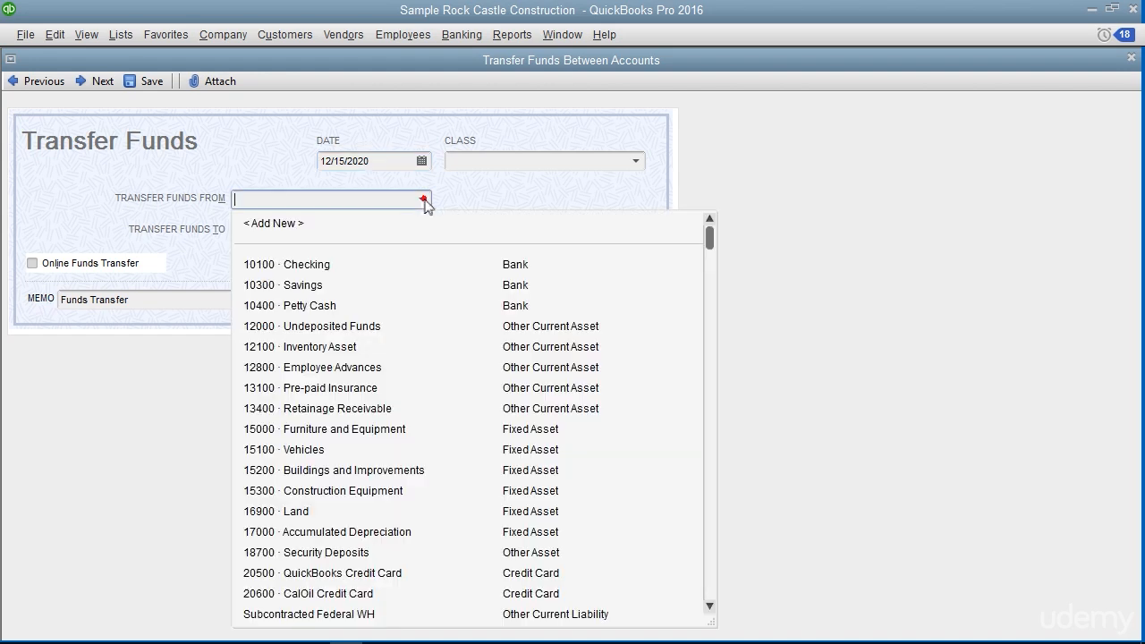
{"action": "left_click", "coordinate": [358, 264]}
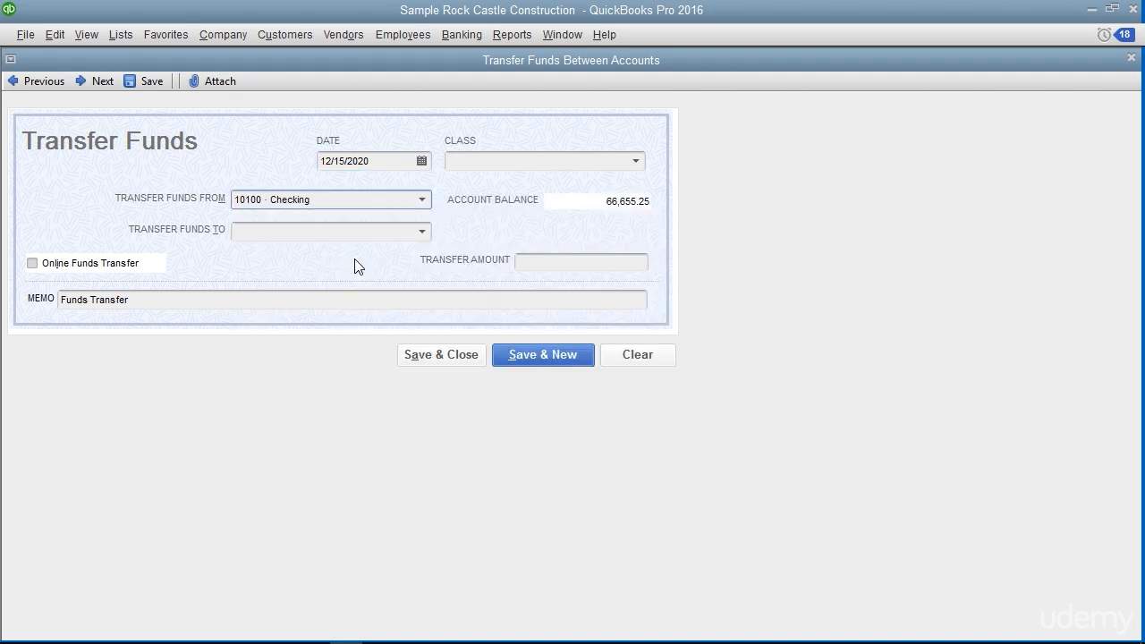
{"action": "left_click", "coordinate": [421, 234]}
{"action": "left_click", "coordinate": [298, 318]}
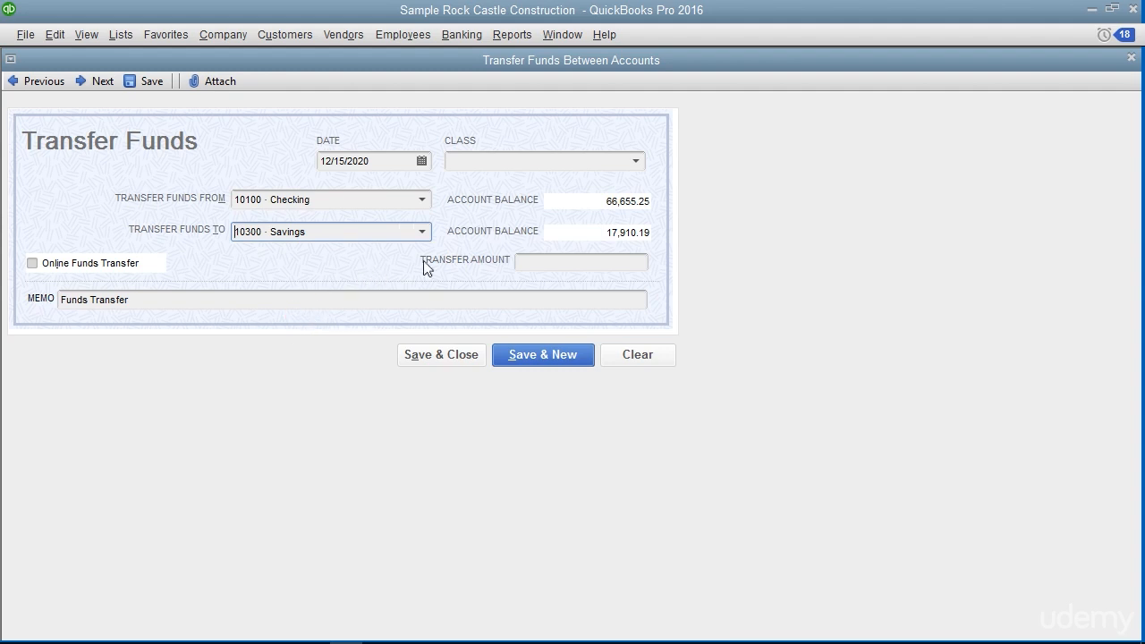
Set the transfer amount to 1000, then save and close the transfer
{"action": "left_click", "coordinate": [543, 260]}
{"action": "type", "text": "1000"}
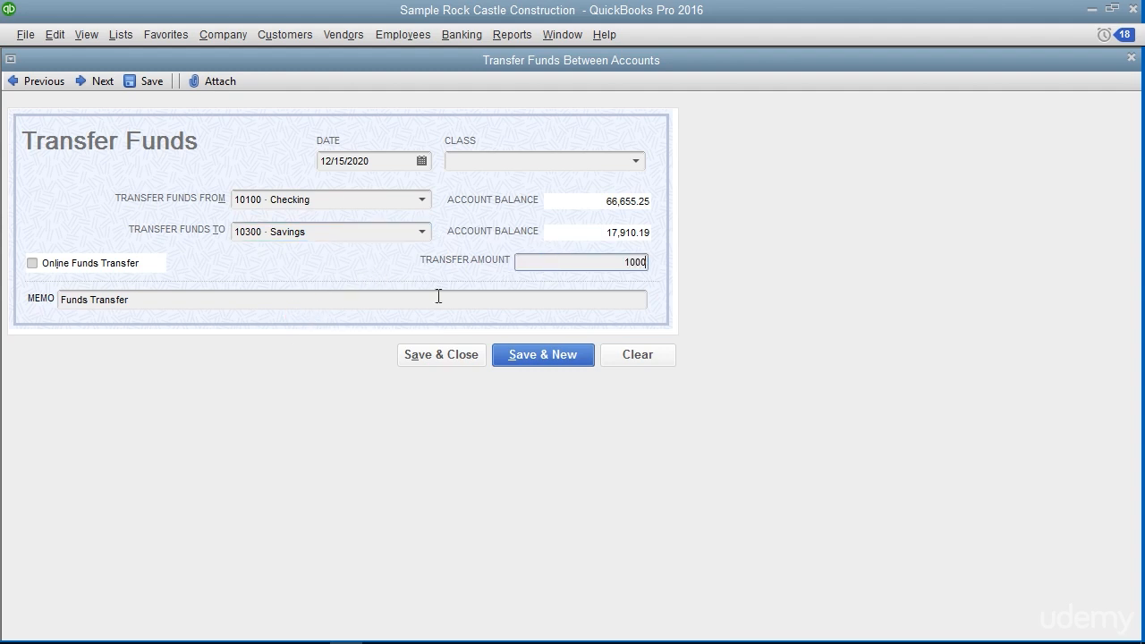
{"action": "left_click", "coordinate": [464, 355]}
{"action": "left_click", "coordinate": [535, 316]}
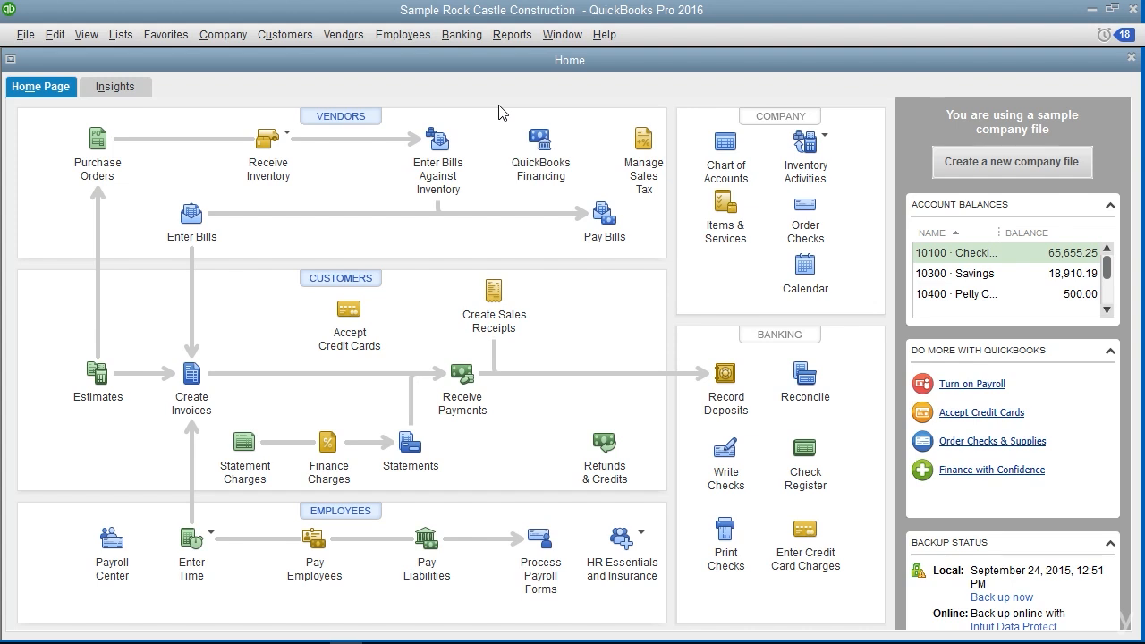
Begin reconciling 10100 Checking with statement date 11/30/2020 and an ending balance of 55,641.39
{"action": "left_click", "coordinate": [462, 36]}
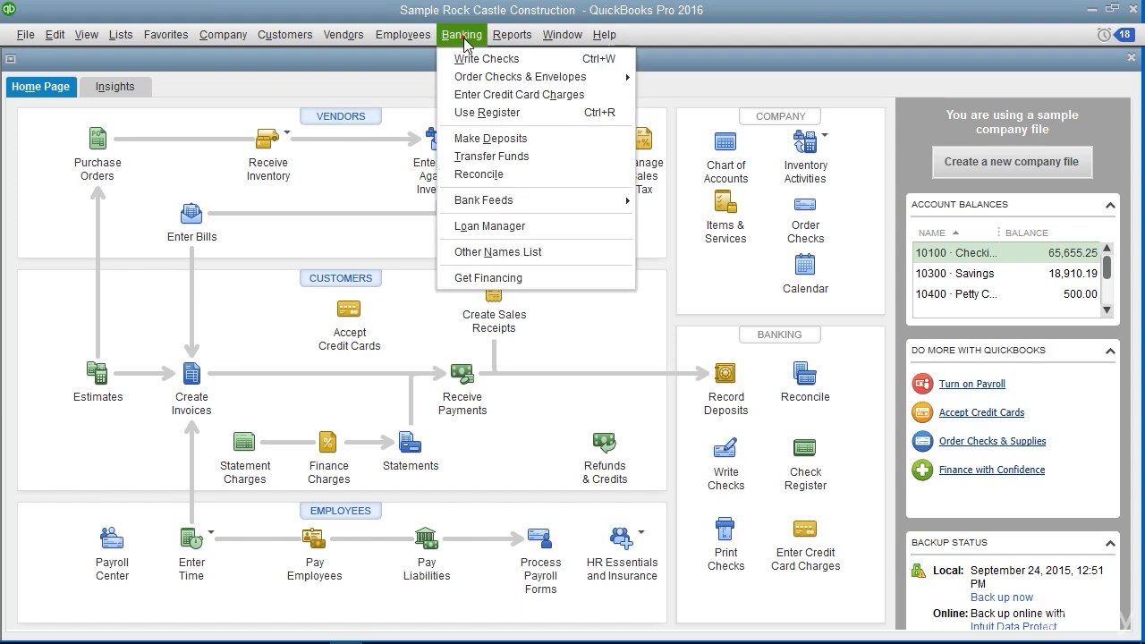
{"action": "left_click", "coordinate": [486, 174]}
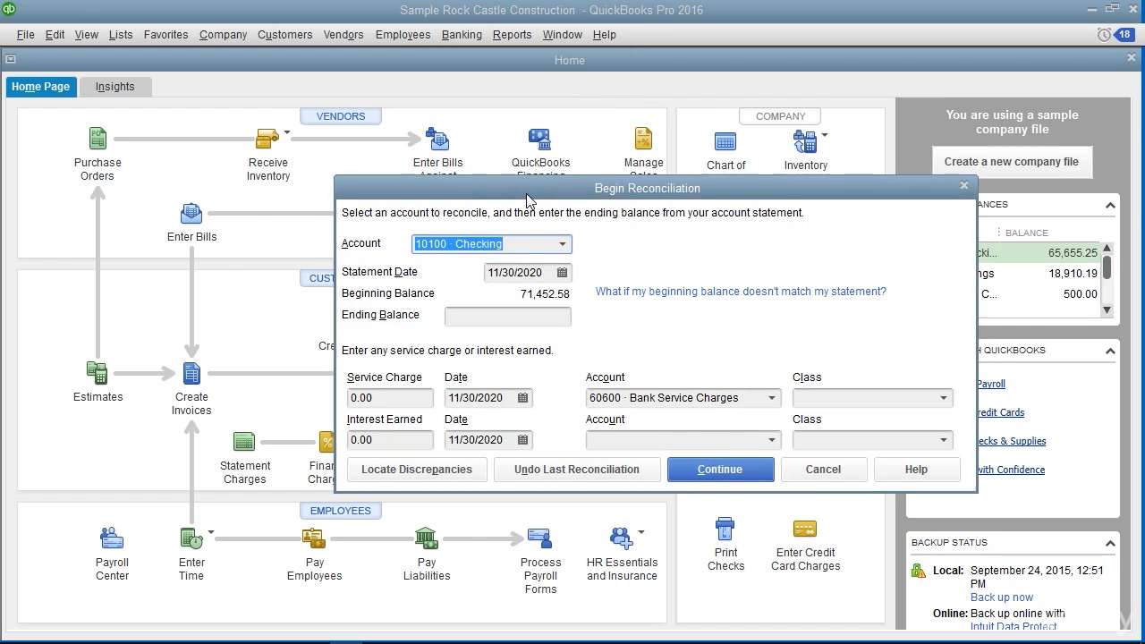
{"action": "left_click", "coordinate": [567, 244]}
{"action": "left_click", "coordinate": [553, 269]}
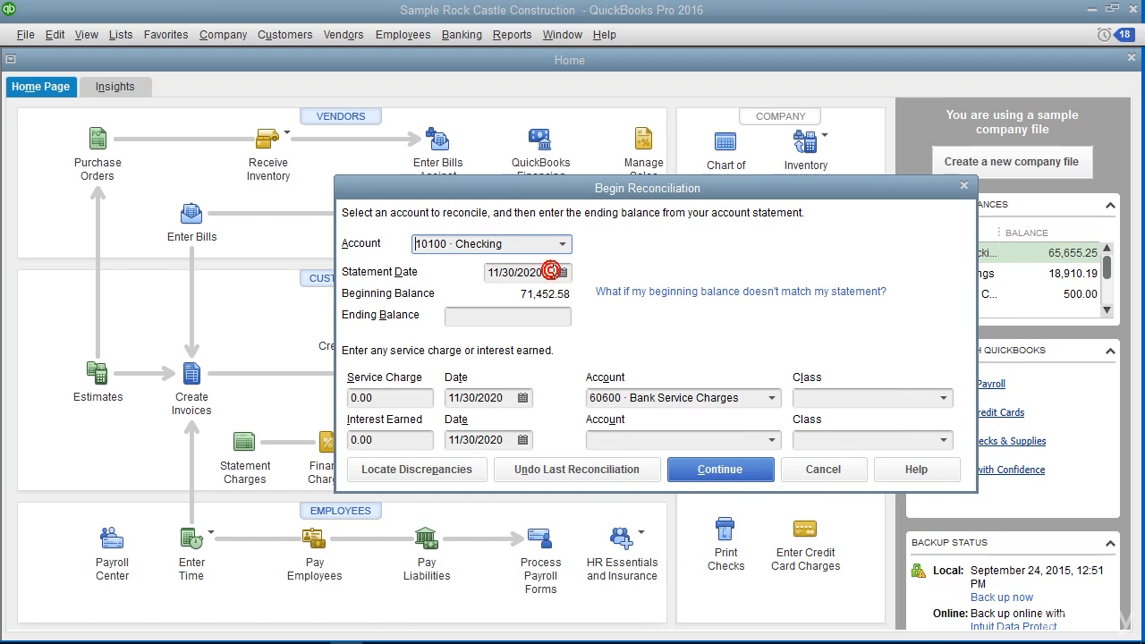
{"action": "left_click", "coordinate": [553, 273]}
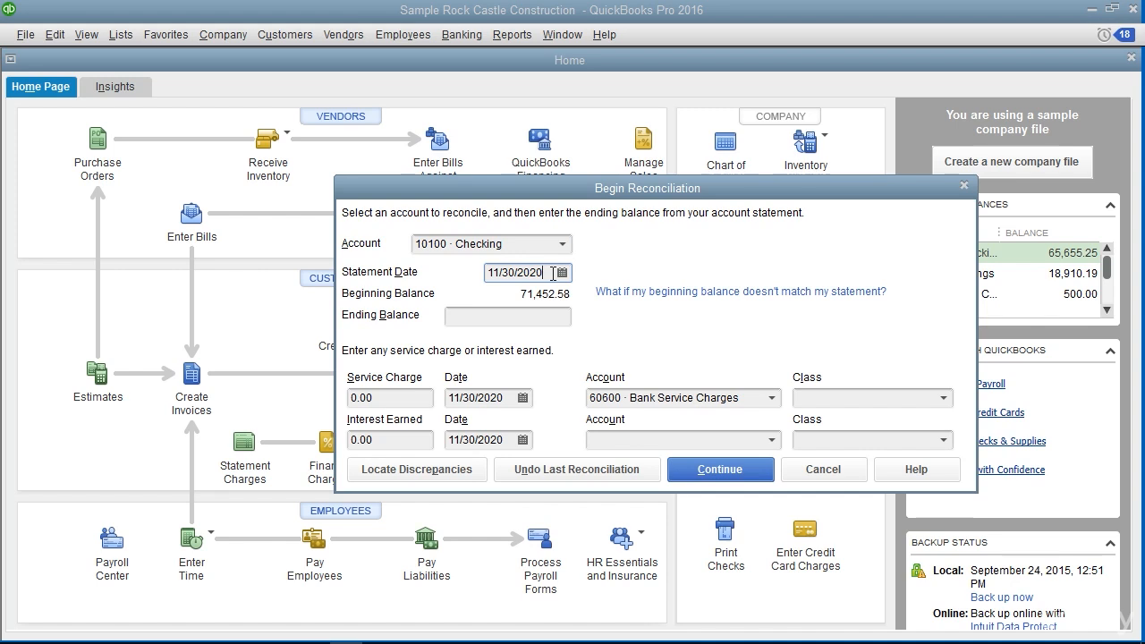
{"action": "left_click", "coordinate": [550, 316]}
{"action": "type", "text": "55641.39"}
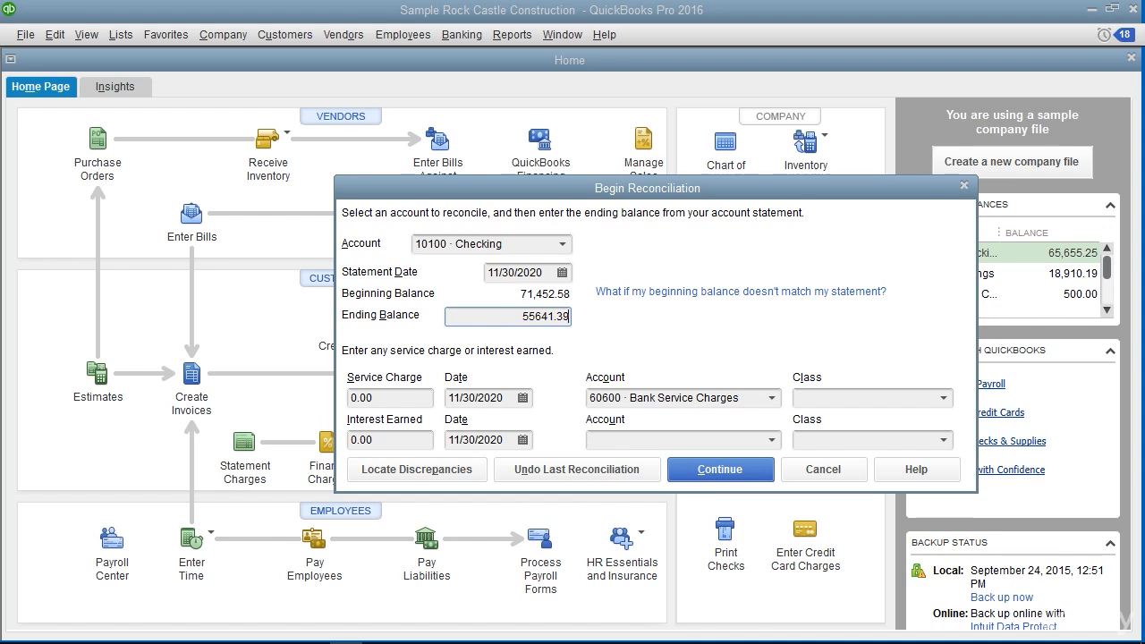
Examine the service charge and interest earned fields and the accounts available for each in the reconciliation setup
{"action": "left_click", "coordinate": [410, 398]}
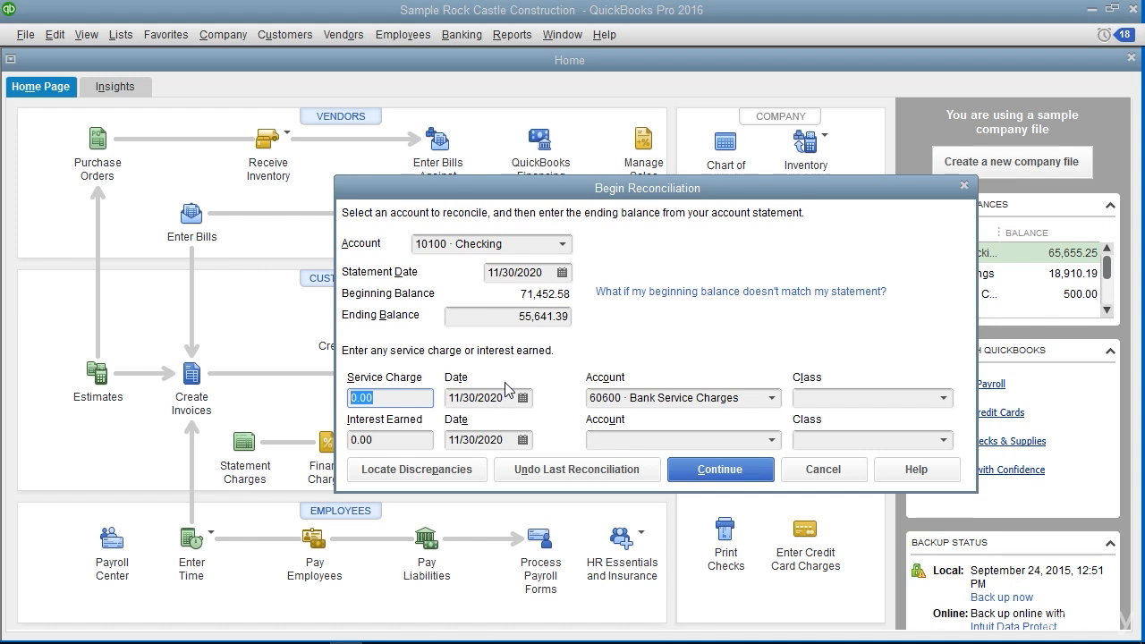
{"action": "left_click", "coordinate": [772, 398]}
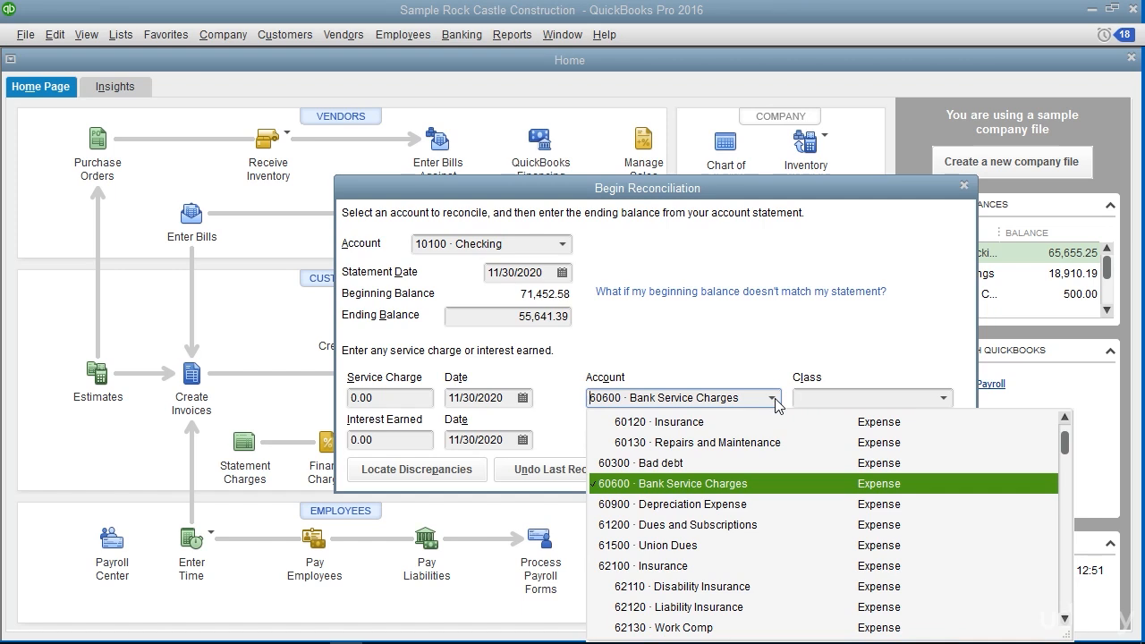
{"action": "left_click", "coordinate": [773, 399]}
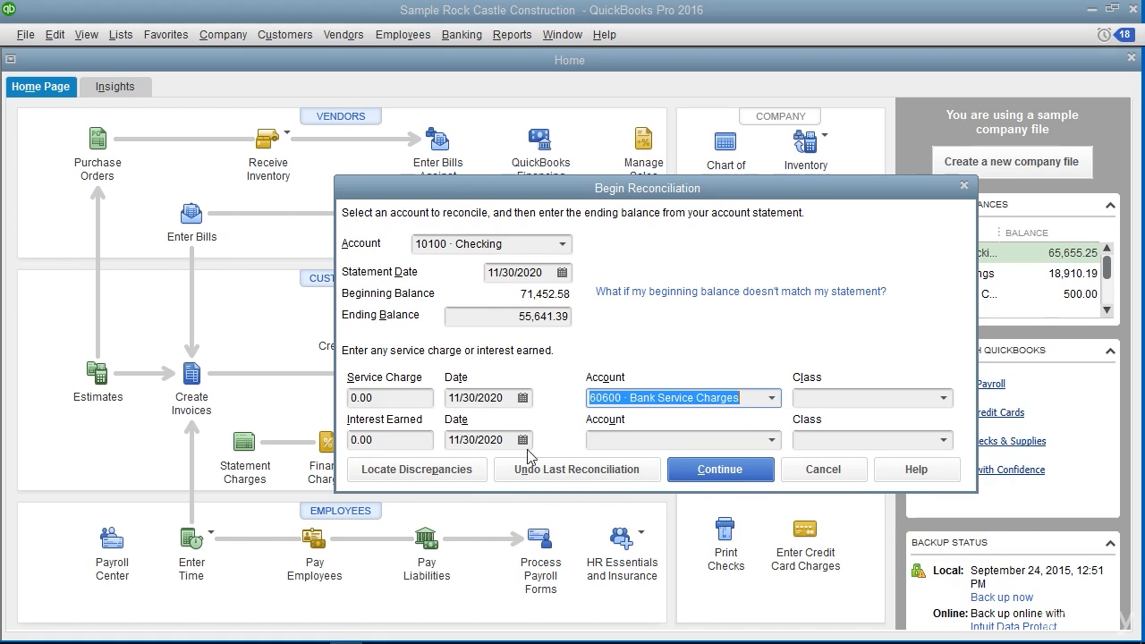
{"action": "left_click", "coordinate": [417, 440]}
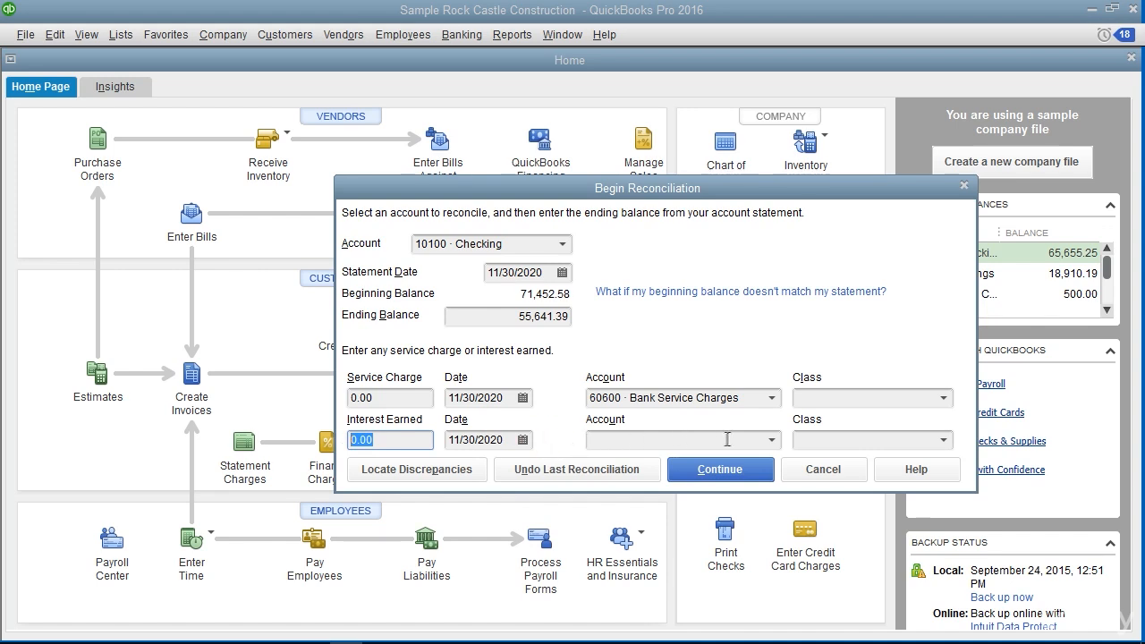
{"action": "left_click", "coordinate": [773, 440]}
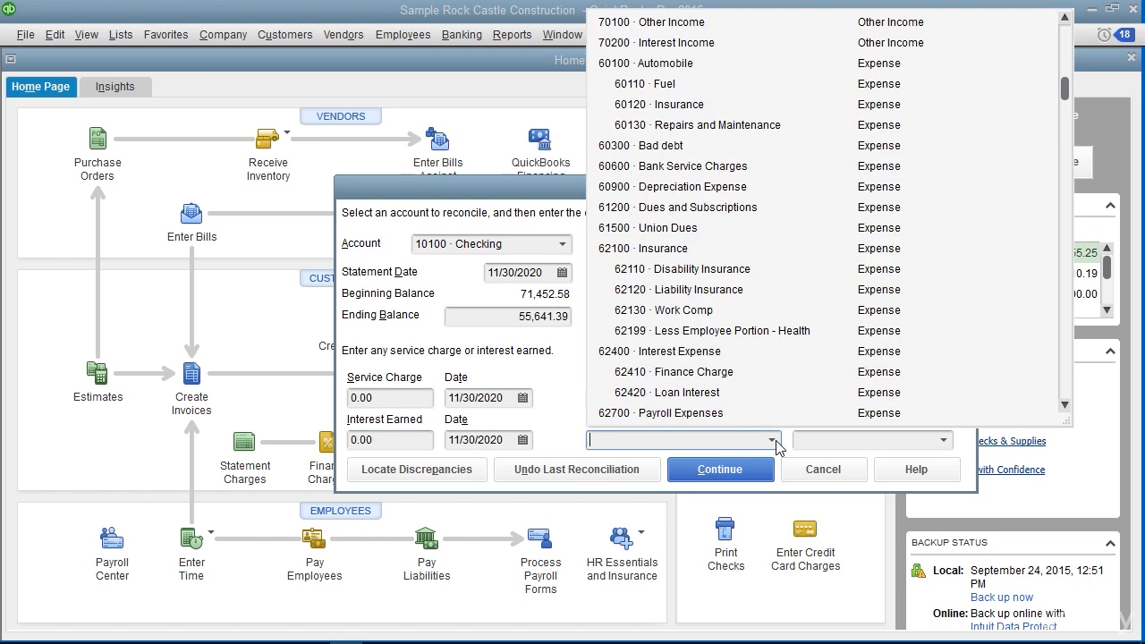
{"action": "left_click", "coordinate": [773, 441]}
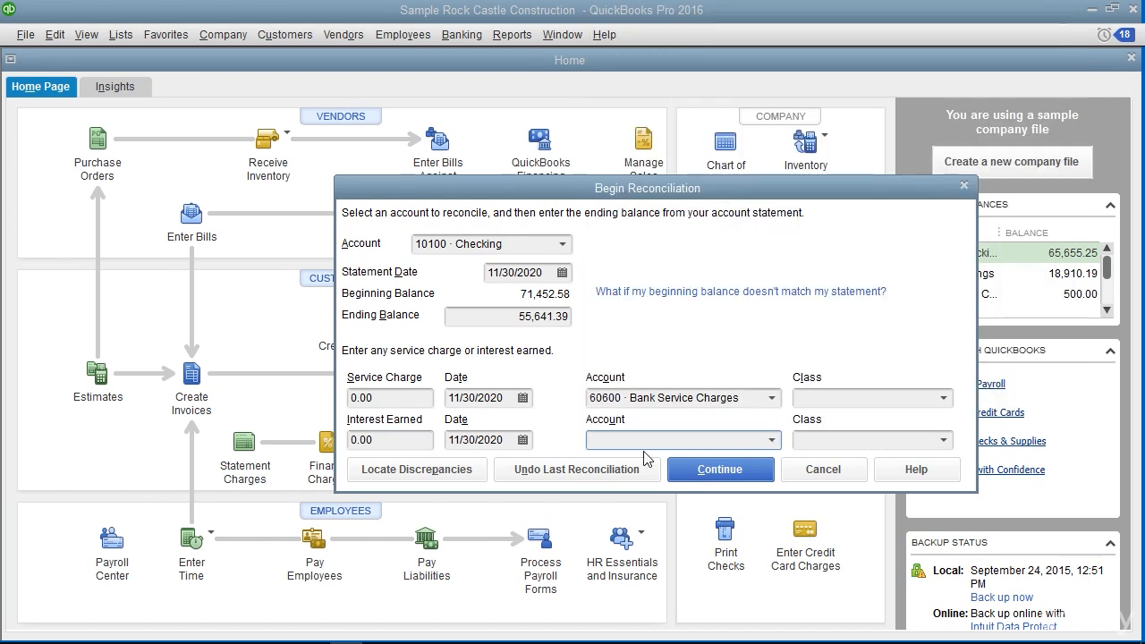
Locate discrepancies for 10100 Checking by opening its Previous Reconciliation Discrepancy Report
{"action": "left_click", "coordinate": [454, 471]}
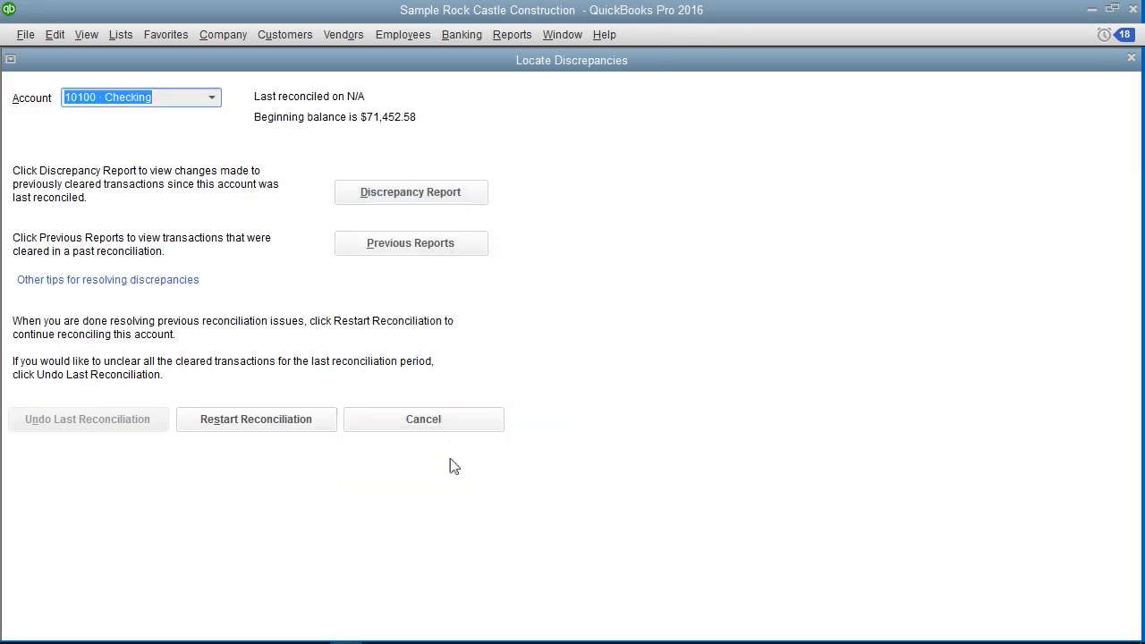
{"action": "left_click", "coordinate": [398, 202]}
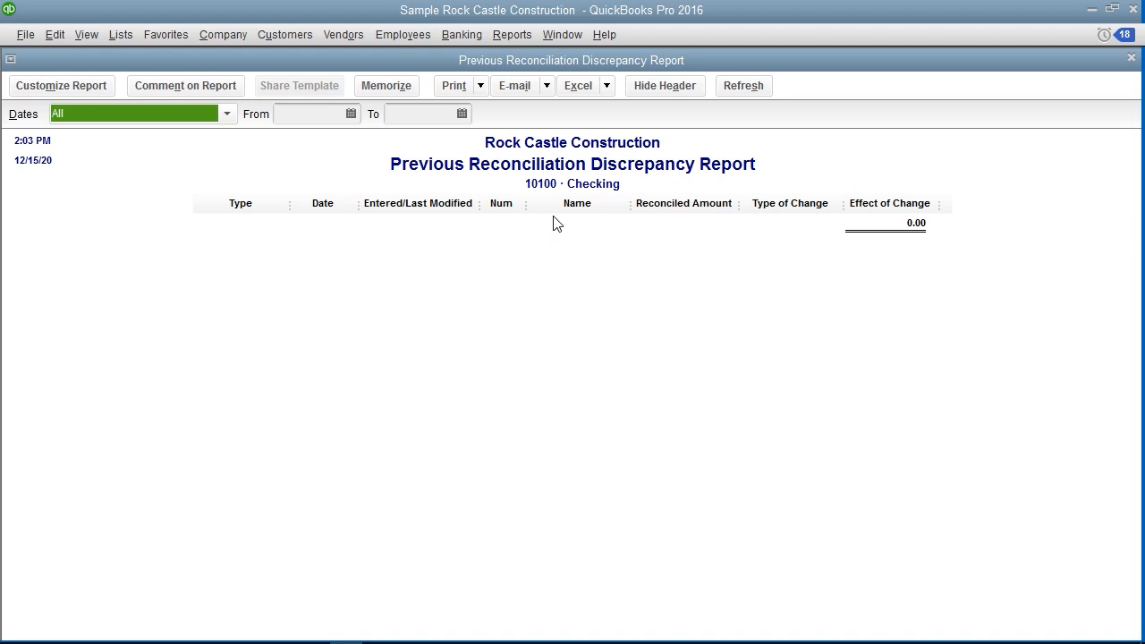
Close the discrepancy report and look at the previous reconciliation report options for 10100 Checking without displaying a report
{"action": "left_click", "coordinate": [1131, 58]}
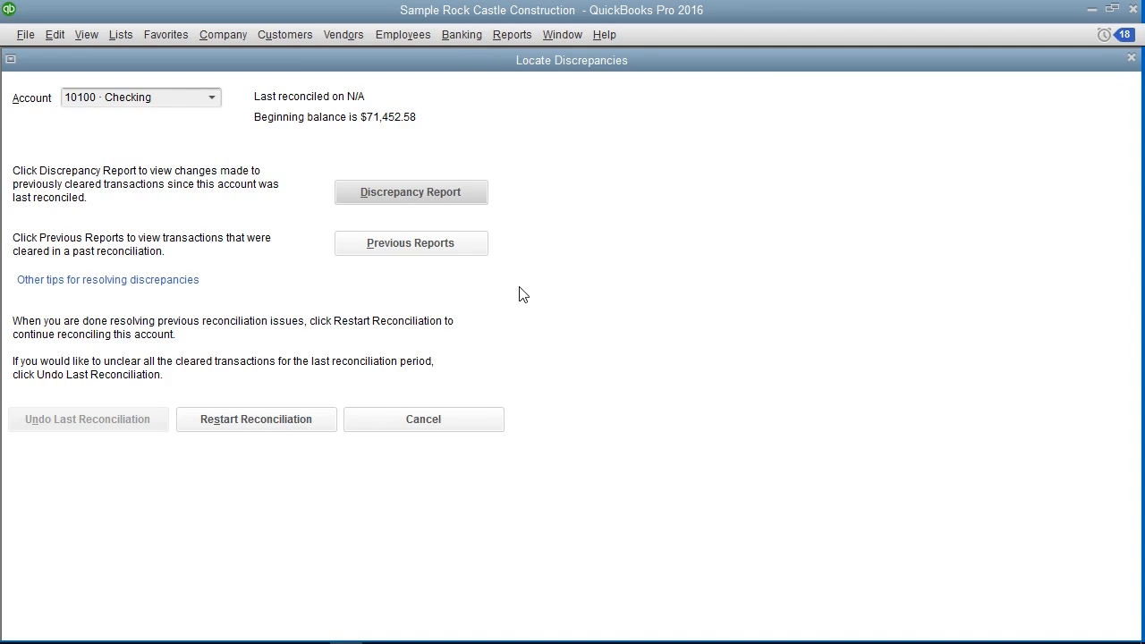
{"action": "left_click", "coordinate": [467, 246]}
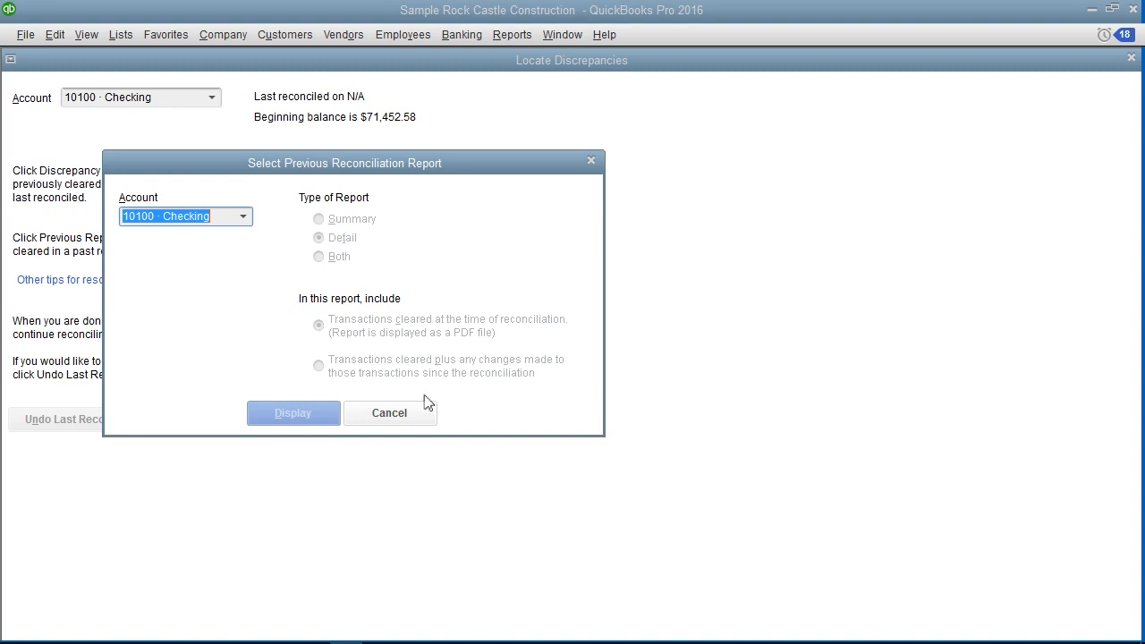
{"action": "left_click", "coordinate": [414, 415]}
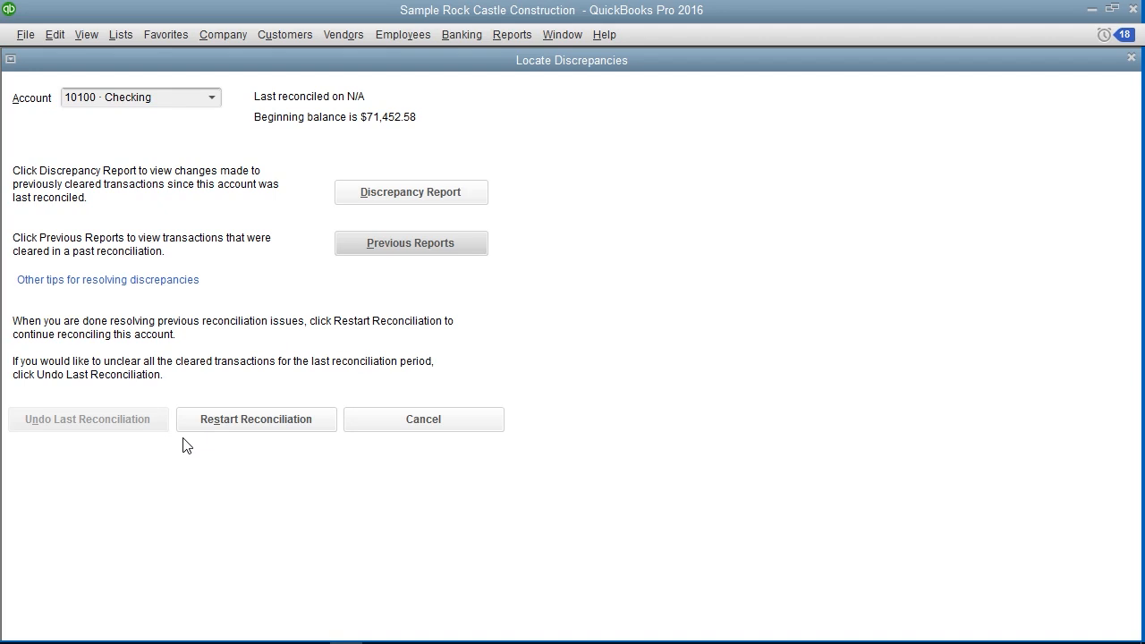
Restart the 10100 Checking reconciliation with the existing statement details and mark checks 433, 436 and 451 as cleared
{"action": "left_click", "coordinate": [226, 421]}
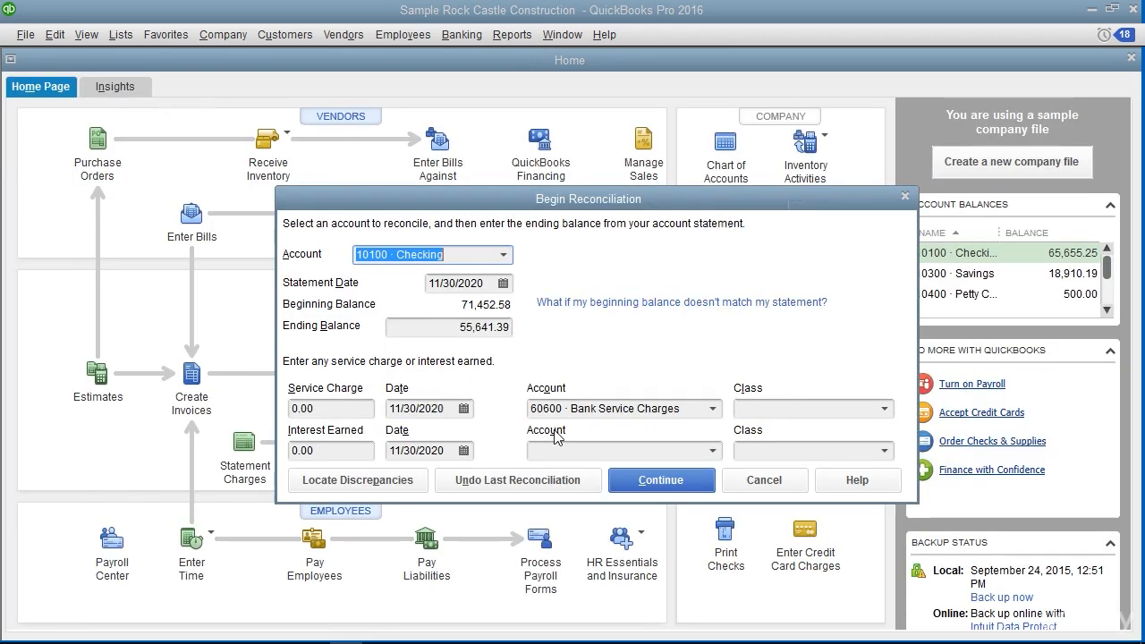
{"action": "left_click", "coordinate": [642, 483]}
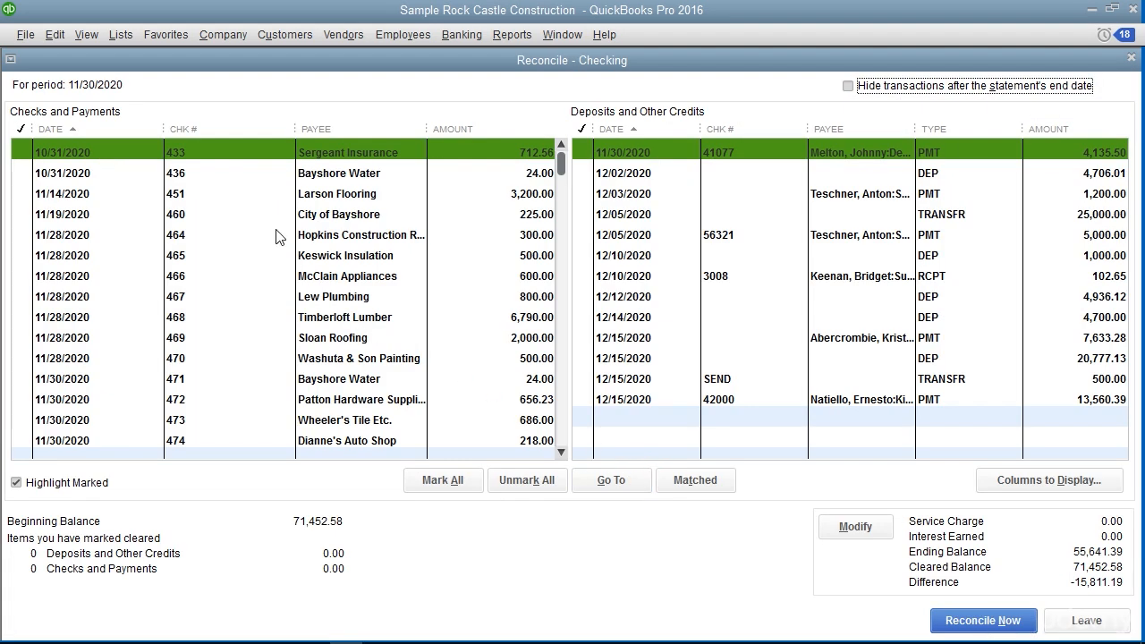
{"action": "left_click", "coordinate": [22, 152]}
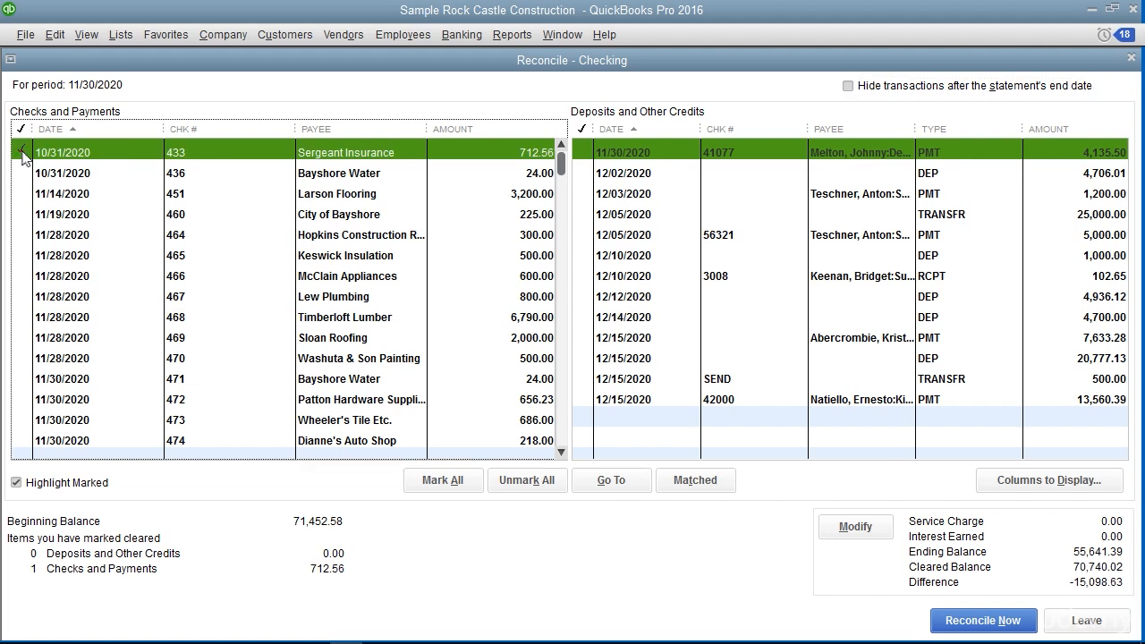
{"action": "left_click", "coordinate": [22, 172]}
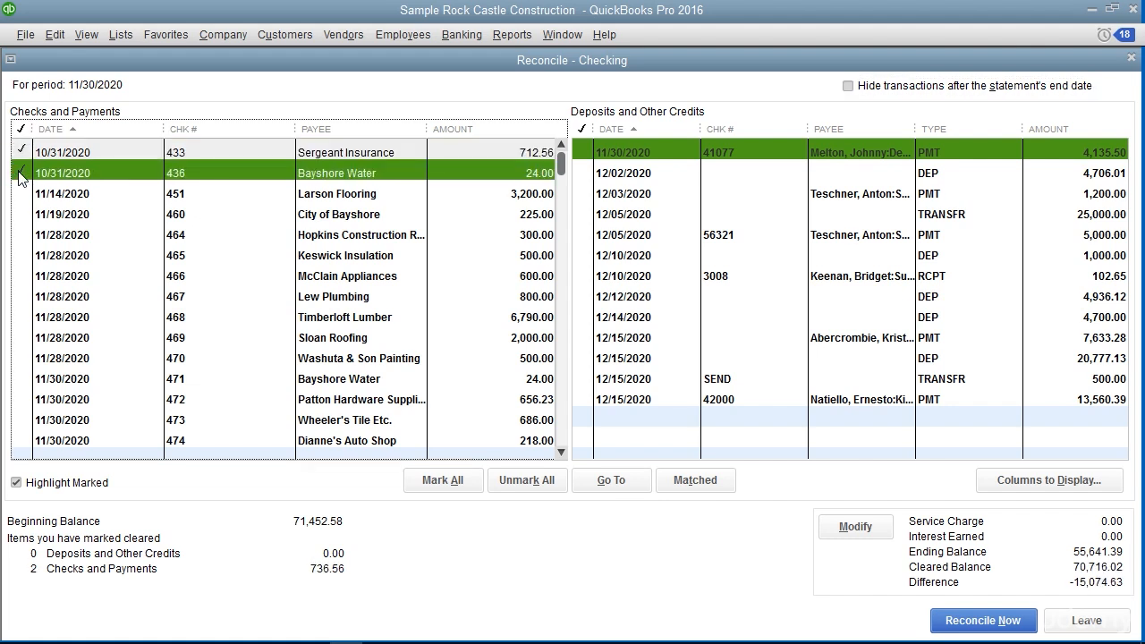
{"action": "left_click", "coordinate": [21, 193]}
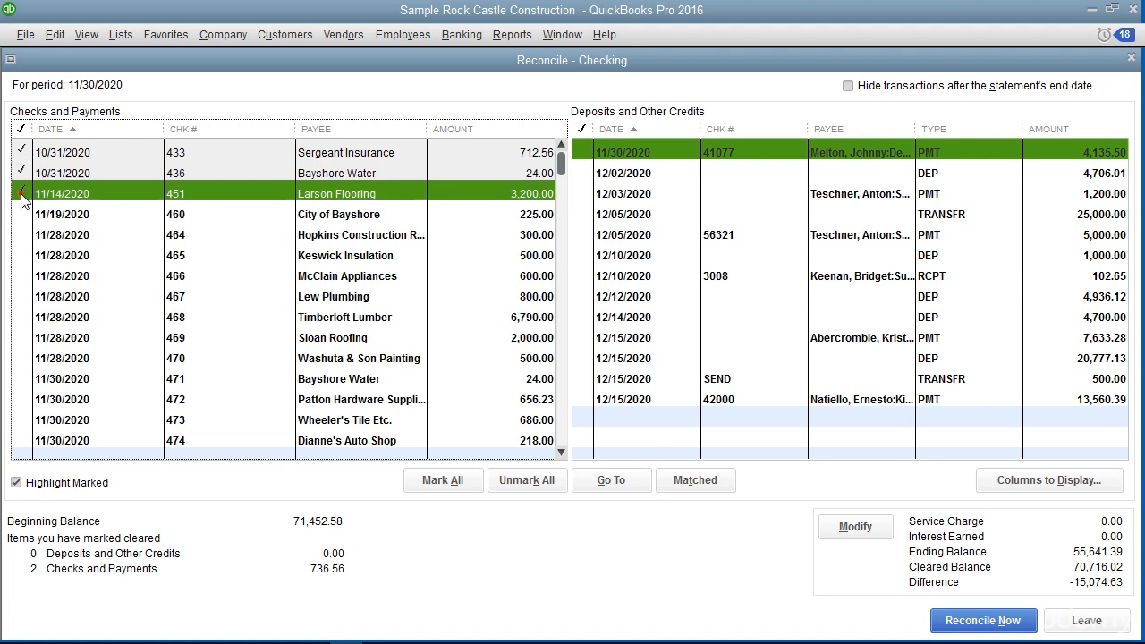
Hide transactions after the statement's end date and mark all the listed payments and deposits as cleared
{"action": "left_click", "coordinate": [848, 86]}
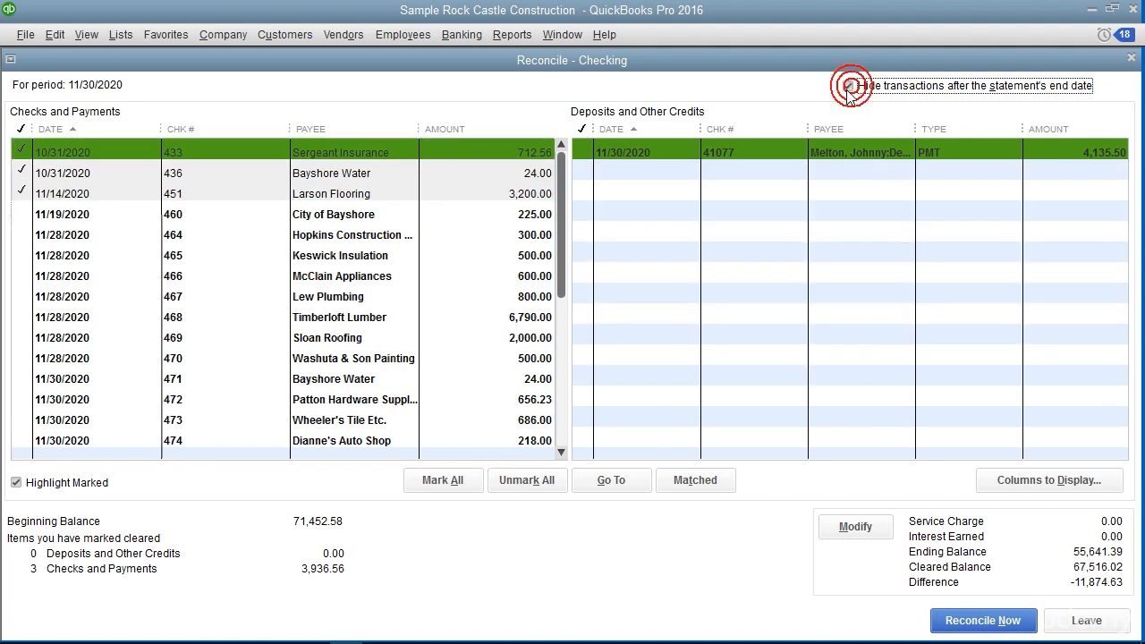
{"action": "left_click", "coordinate": [442, 480]}
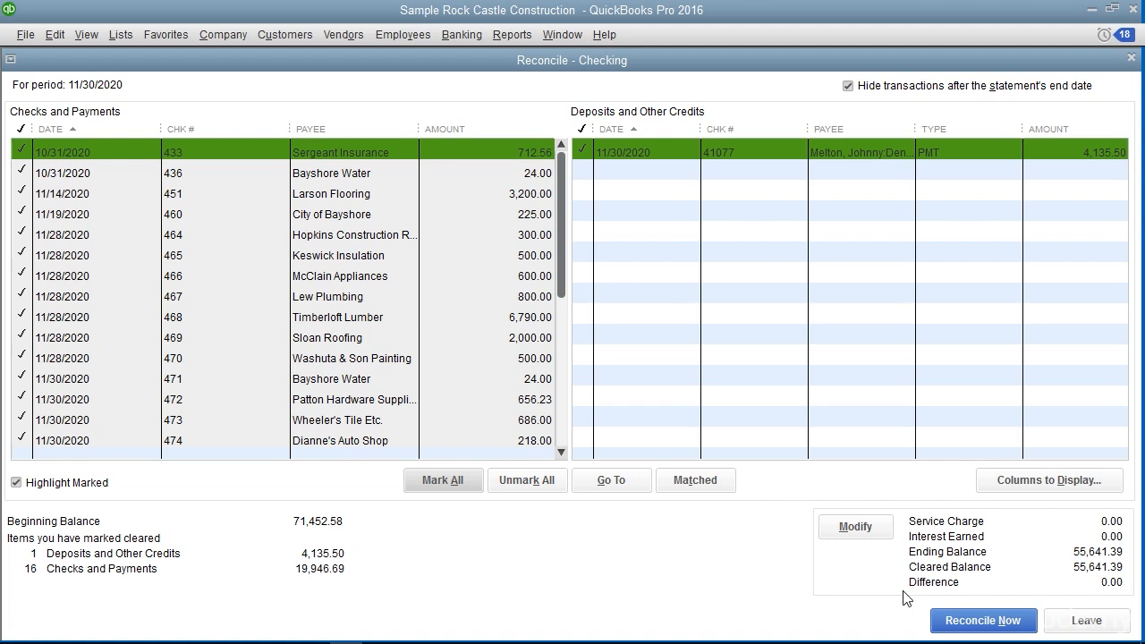
Complete the Checking reconciliation and display both the summary and detail reconciliation reports
{"action": "left_click", "coordinate": [966, 622]}
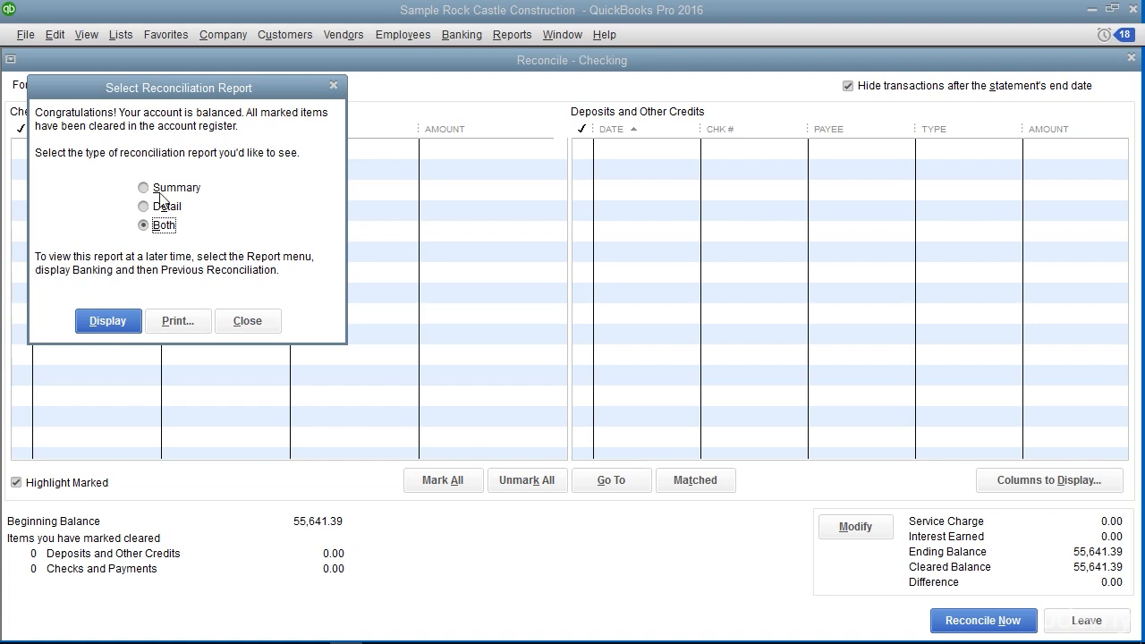
{"action": "left_click", "coordinate": [135, 319]}
{"action": "left_click", "coordinate": [572, 313]}
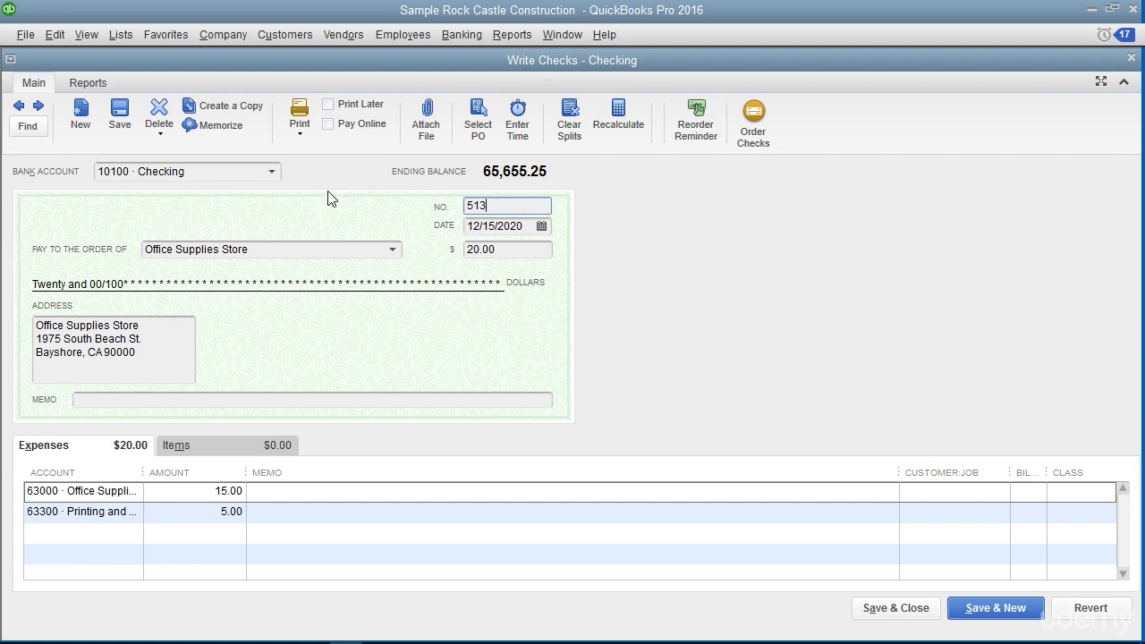
Void check 513 to Office Supplies Store, then save and close it
{"action": "left_click", "coordinate": [55, 35]}
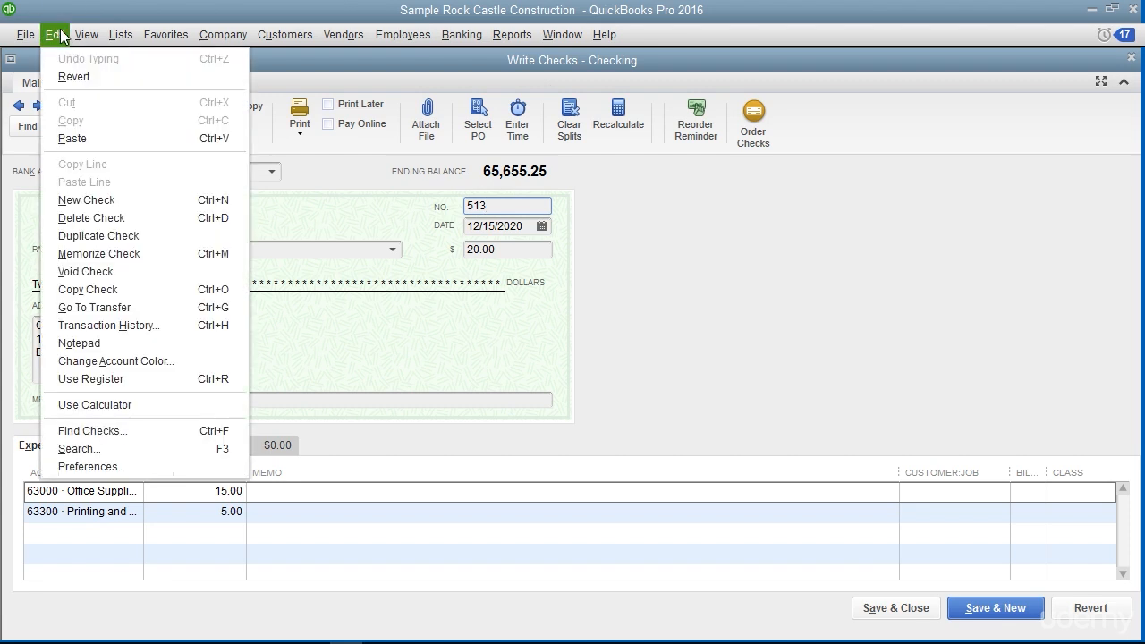
{"action": "left_click", "coordinate": [87, 272]}
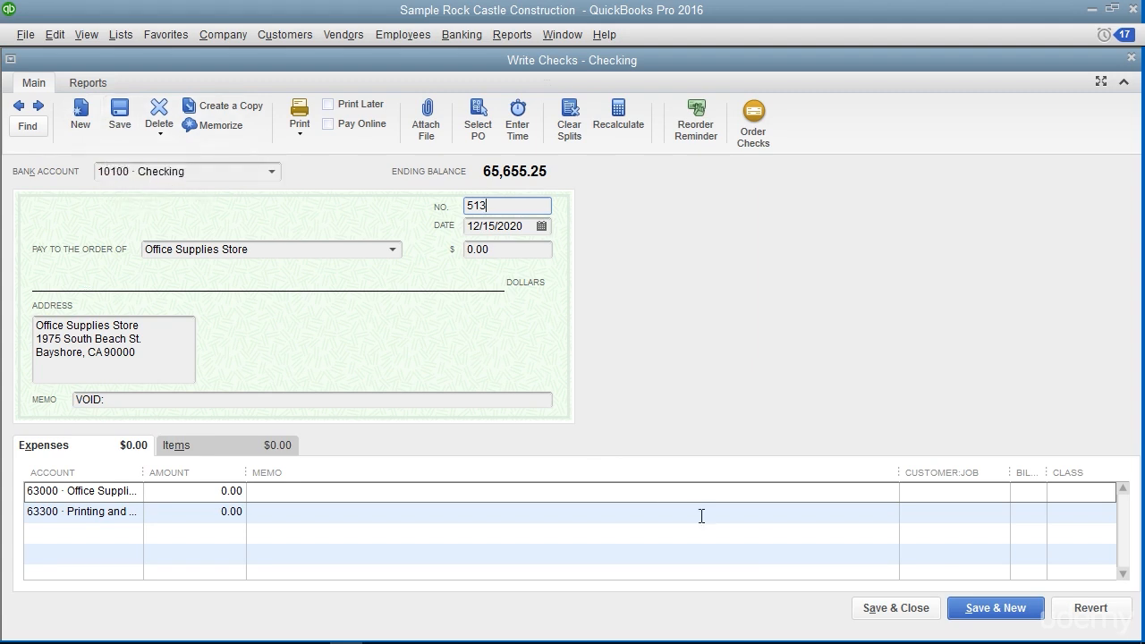
{"action": "left_click", "coordinate": [884, 609]}
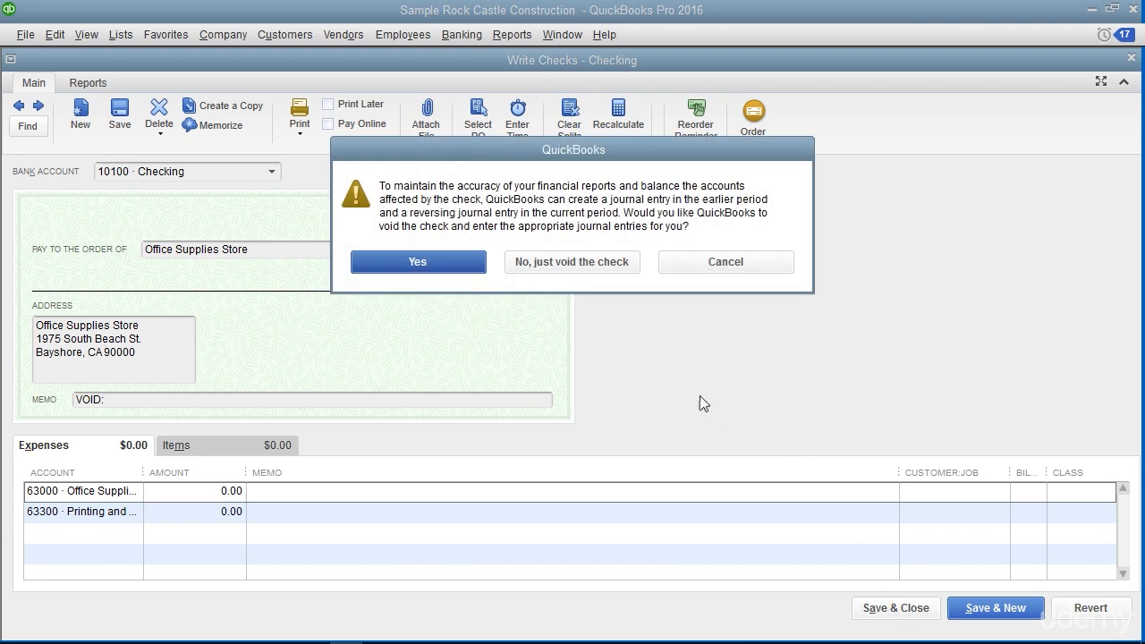